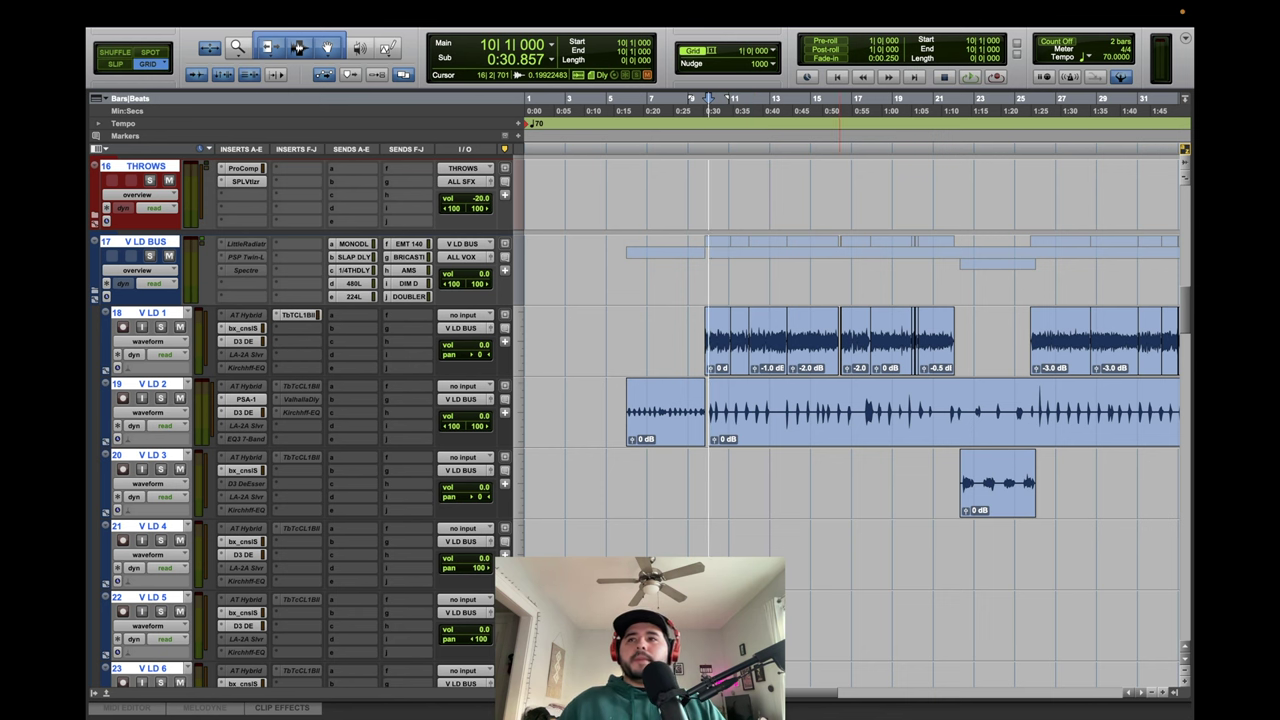
Select the first group of vocal clips on V LD 1, from bar 9 to 22, and play it back.
mouse_move(955, 8)
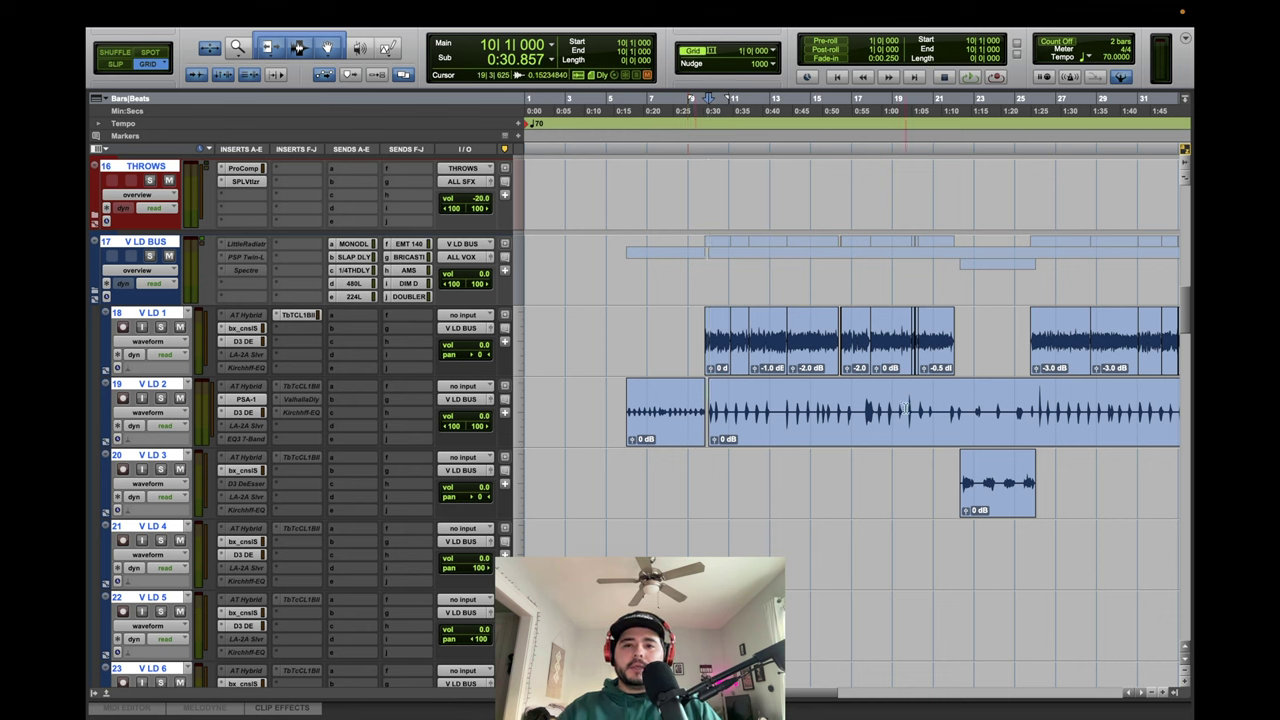
left_click(937, 362)
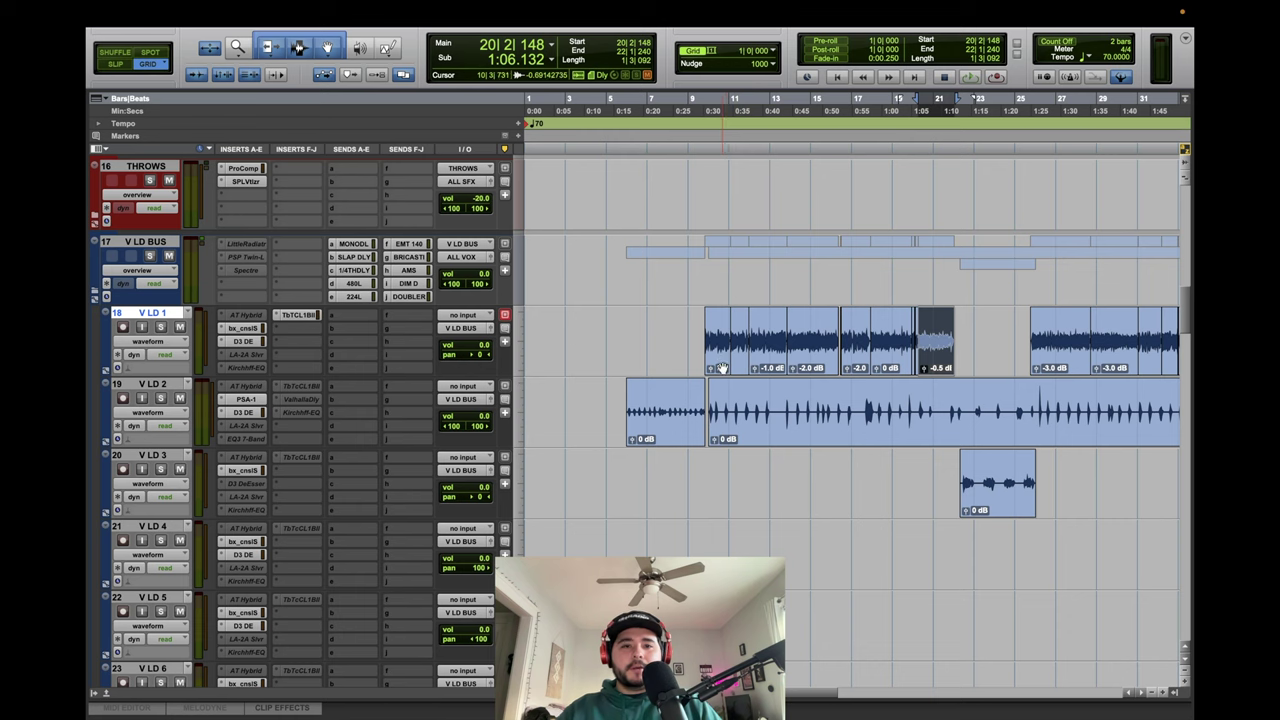
key("space")
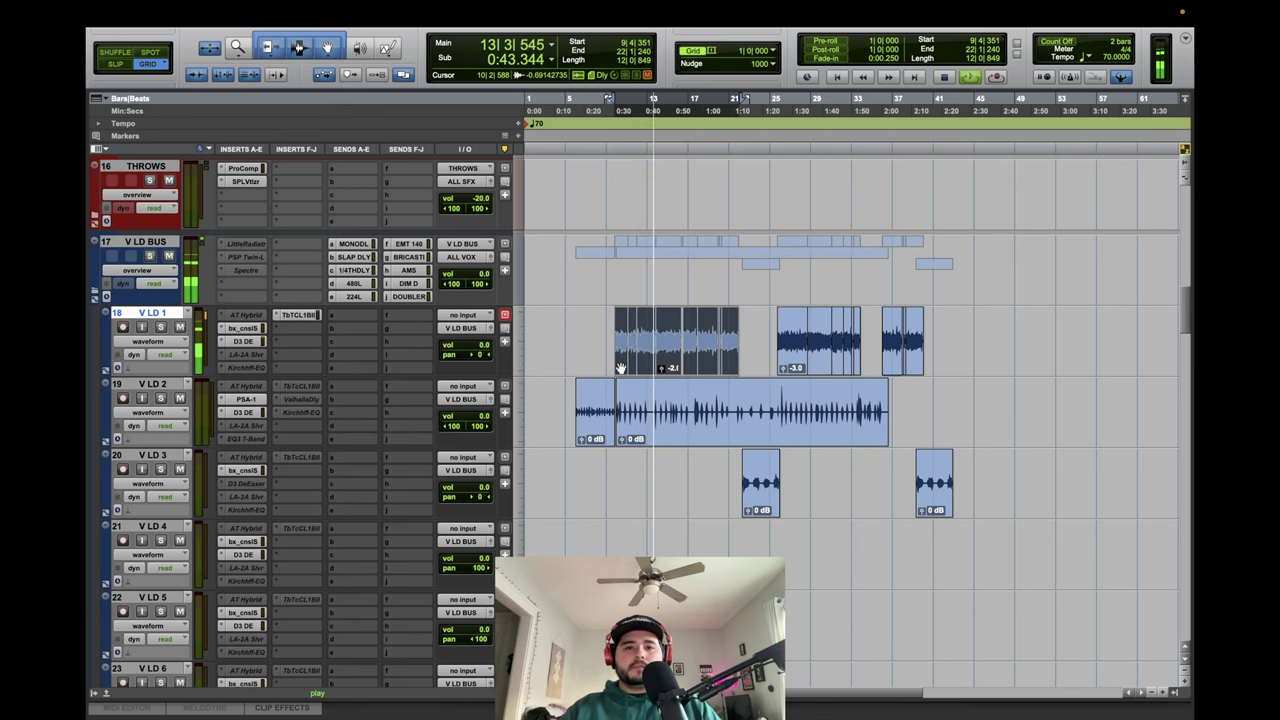
key("space")
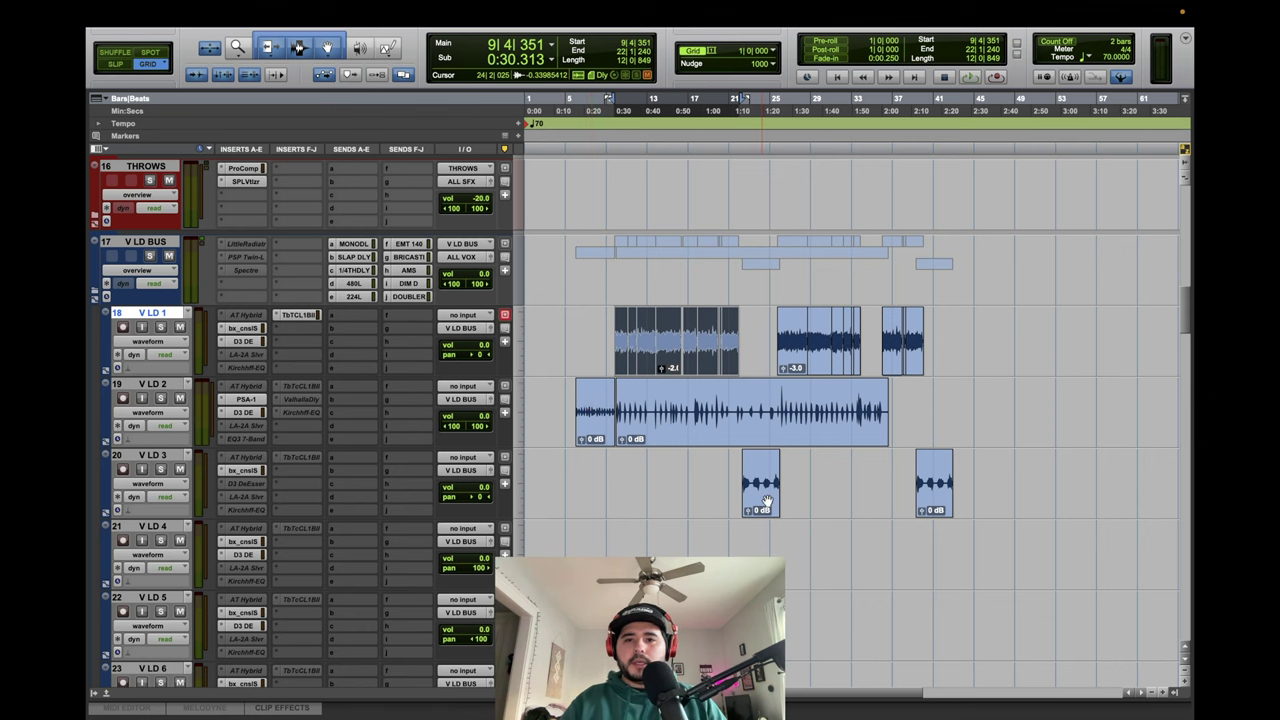
Make the TbTCL1BII insert on the V LD 1 track inactive.
scroll(664, 382, "up", 2)
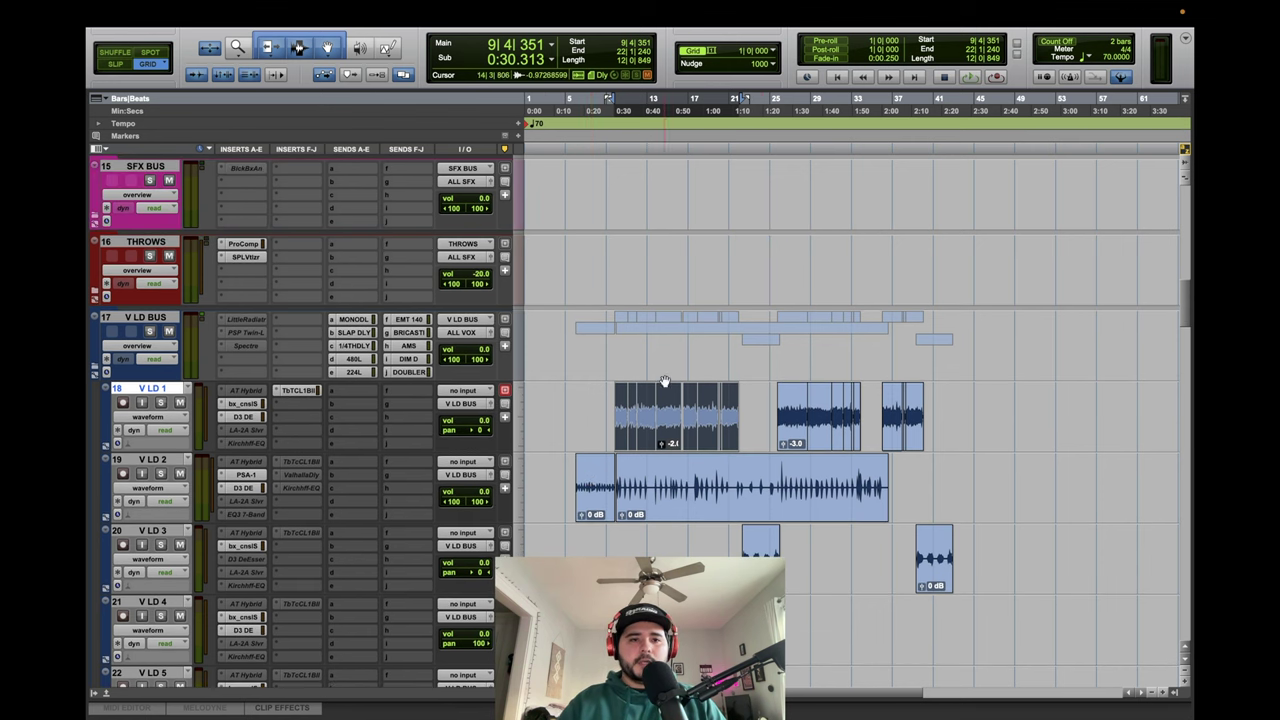
right_click(306, 391)
left_click(316, 408)
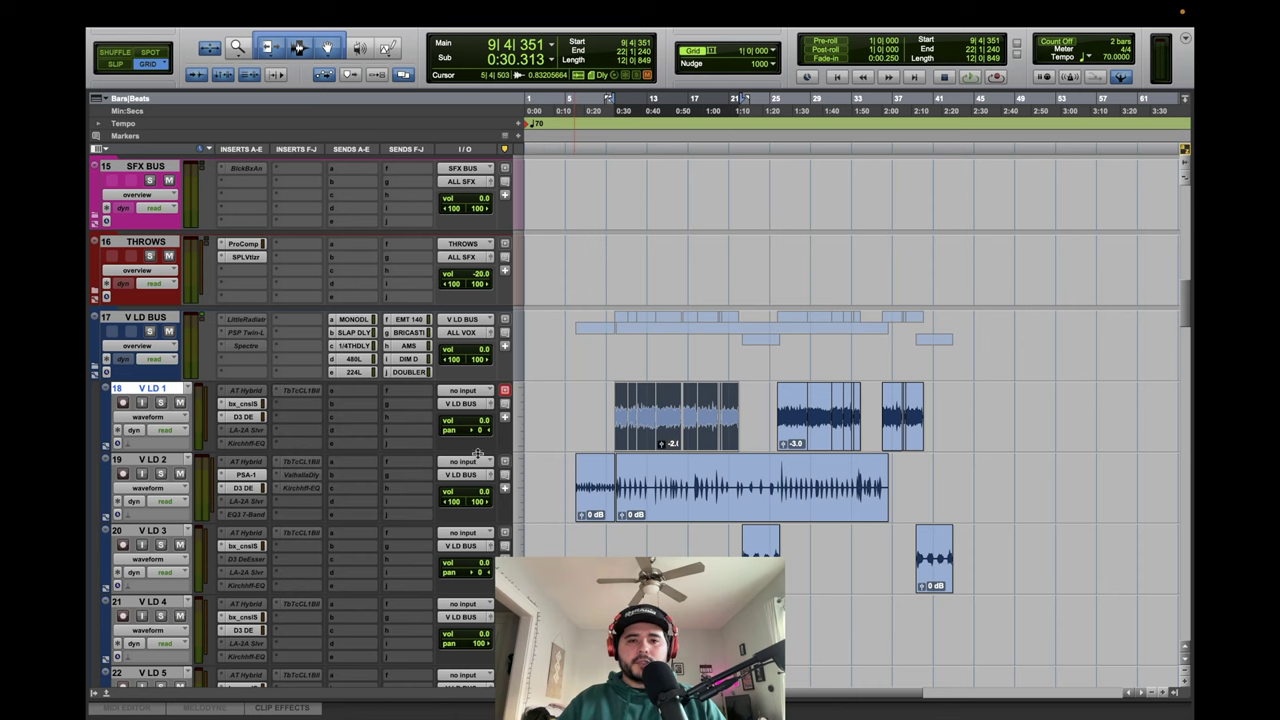
scroll(378, 450, "down", 6)
scroll(378, 450, "up", 5)
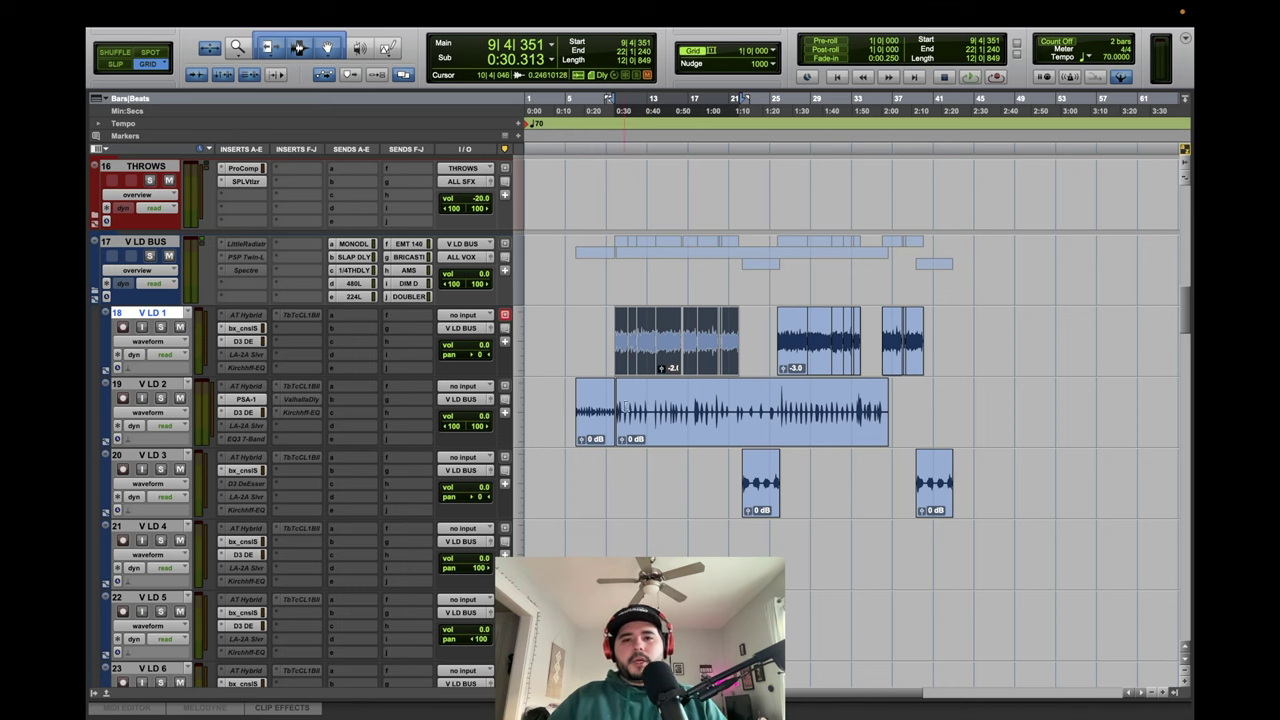
Examine the clip gains of the selected V LD 1 clips and look over the session's other tracks and buses.
key("t")
key("t")
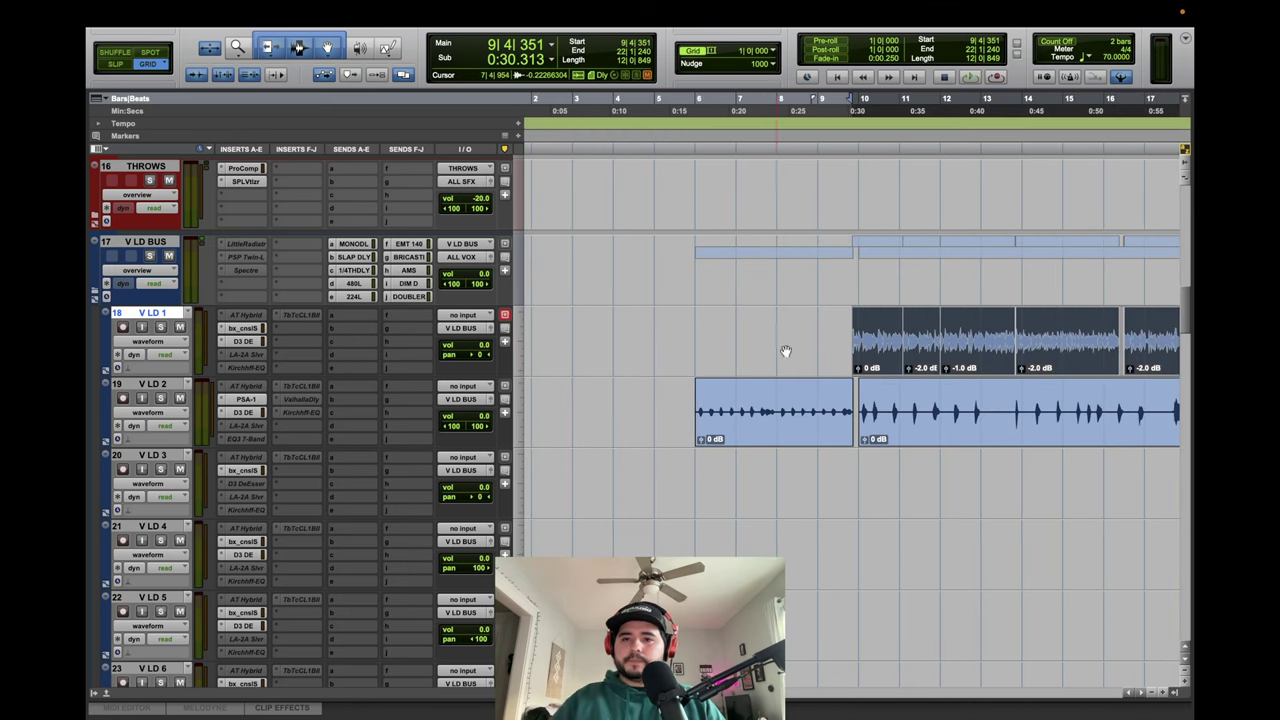
scroll(950, 322, "right", 5)
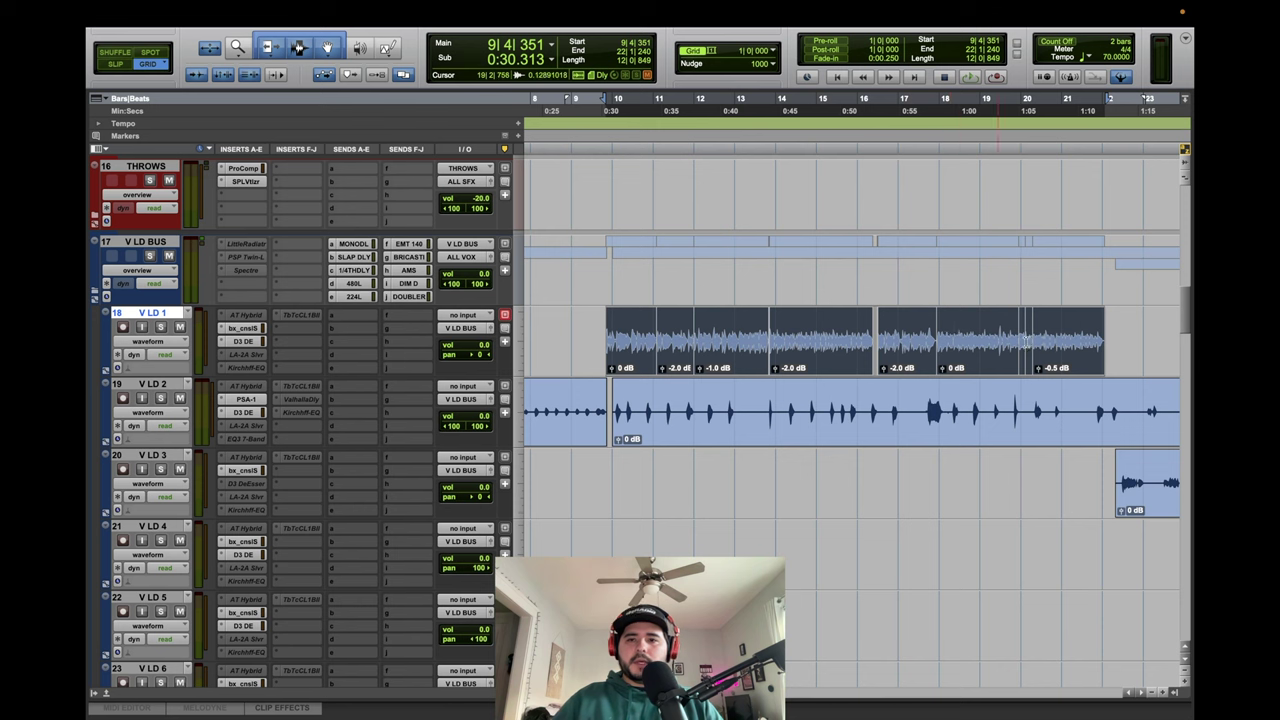
key("r")
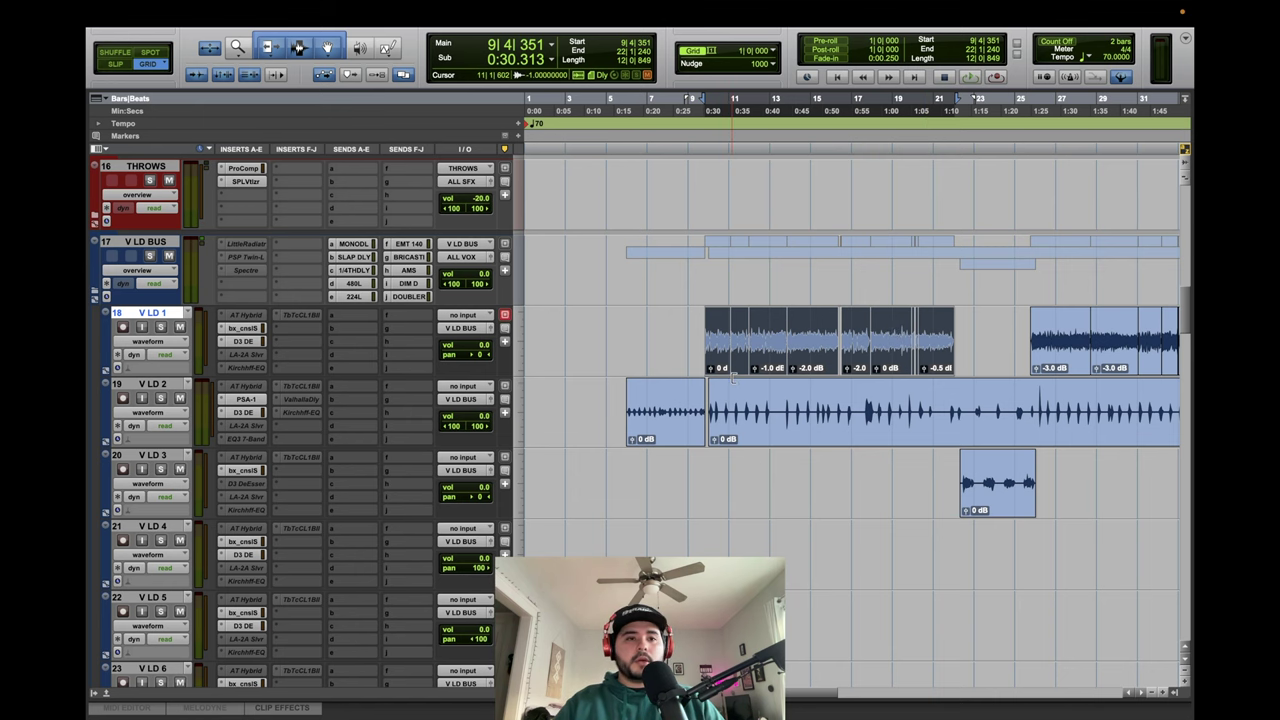
scroll(732, 378, "down", 6)
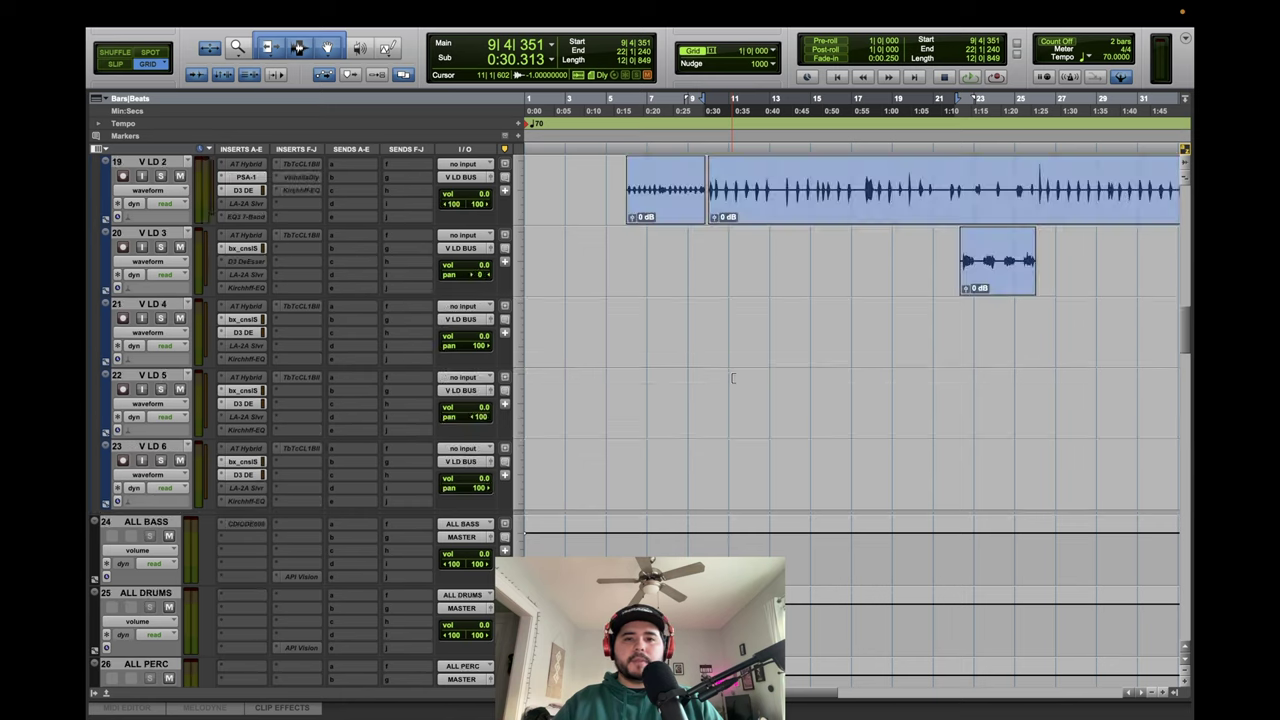
scroll(732, 378, "up", 10)
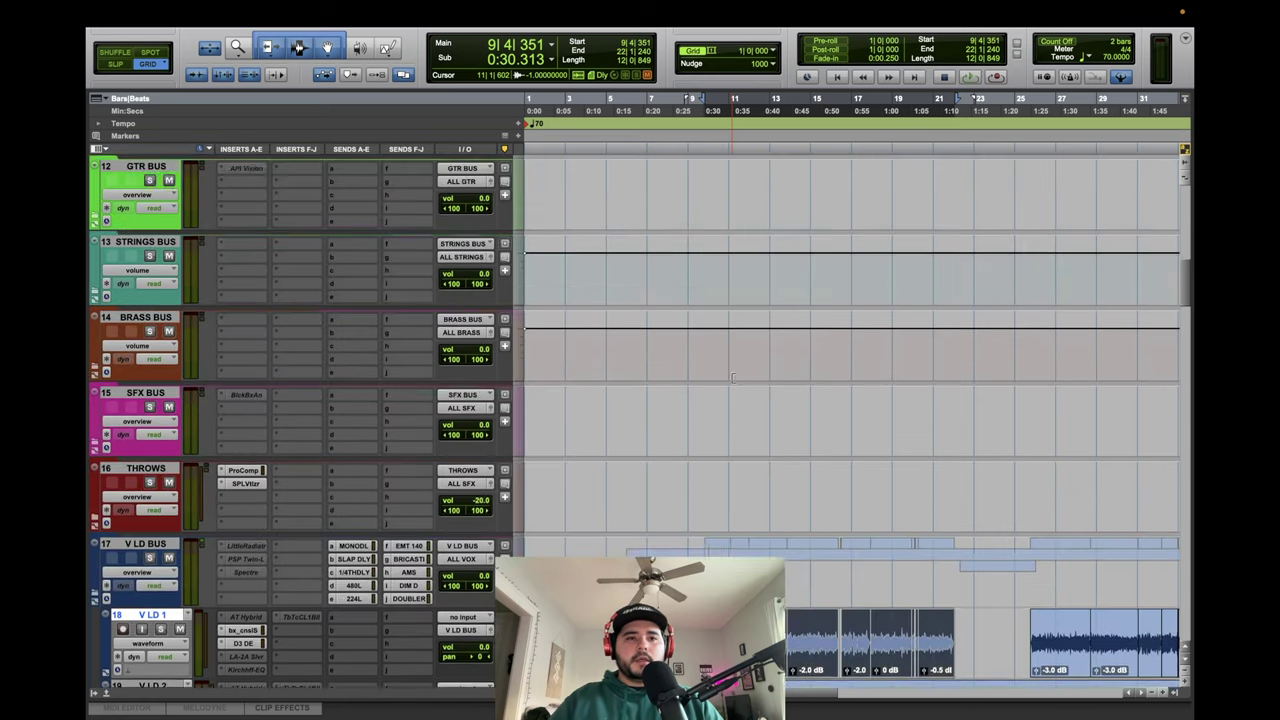
scroll(732, 378, "up", 4)
scroll(732, 378, "down", 1)
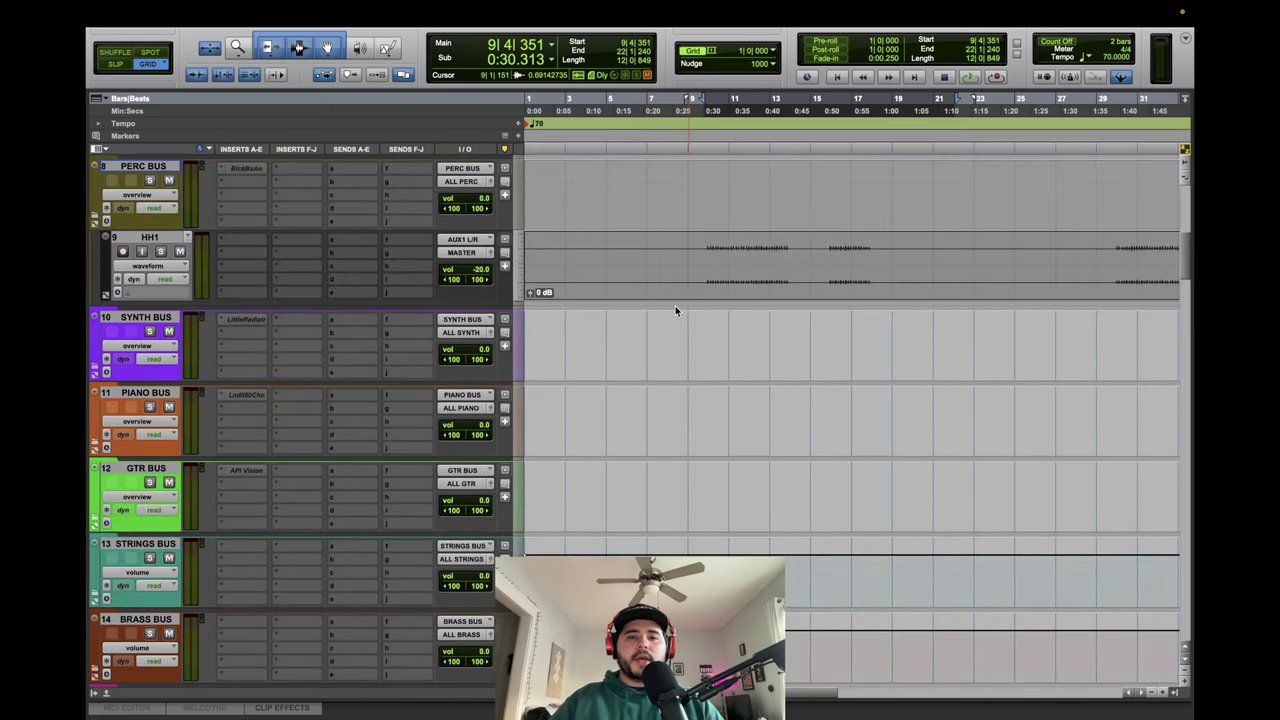
scroll(740, 320, "down", 20)
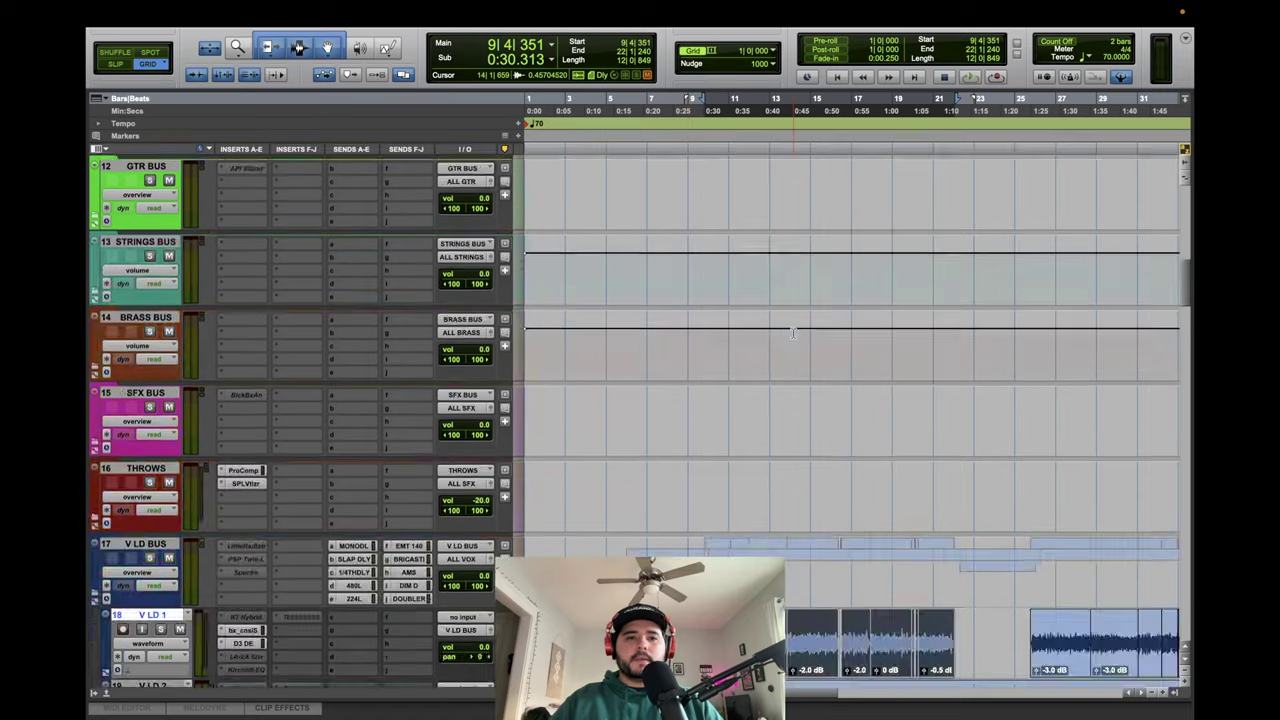
scroll(793, 333, "up", 20)
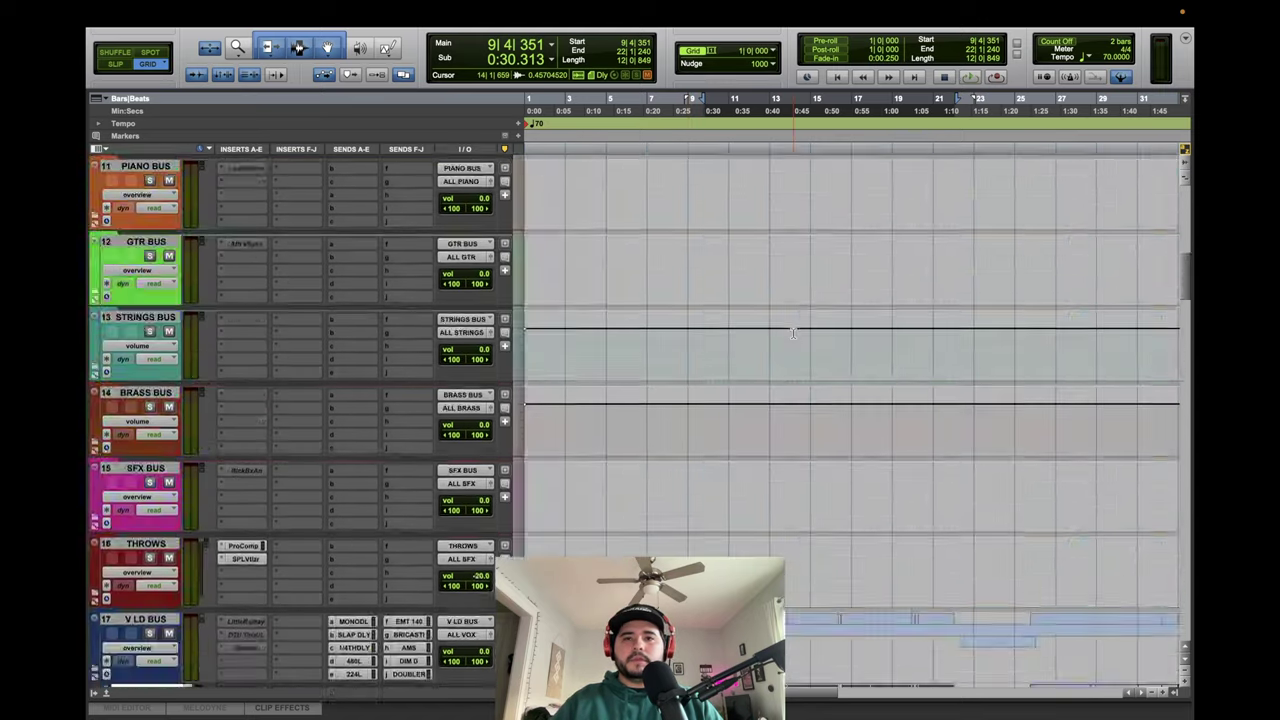
scroll(792, 333, "down", 15)
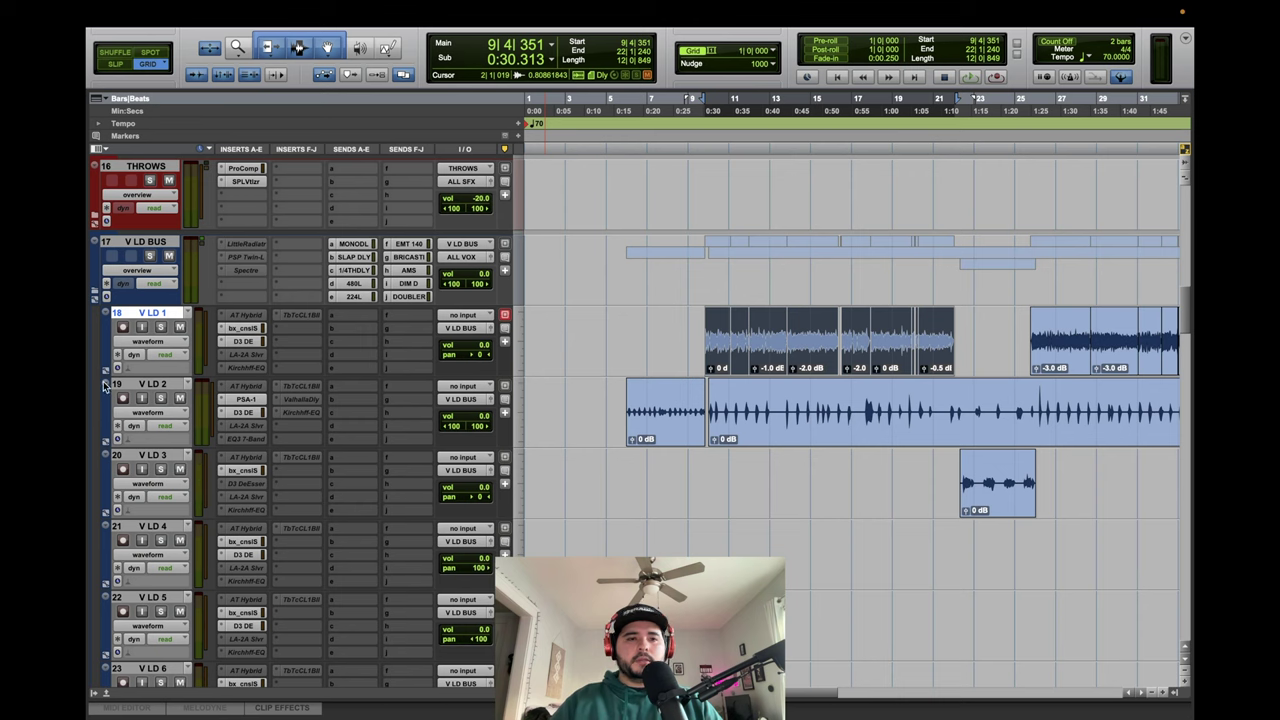
scroll(801, 382, "up", 15)
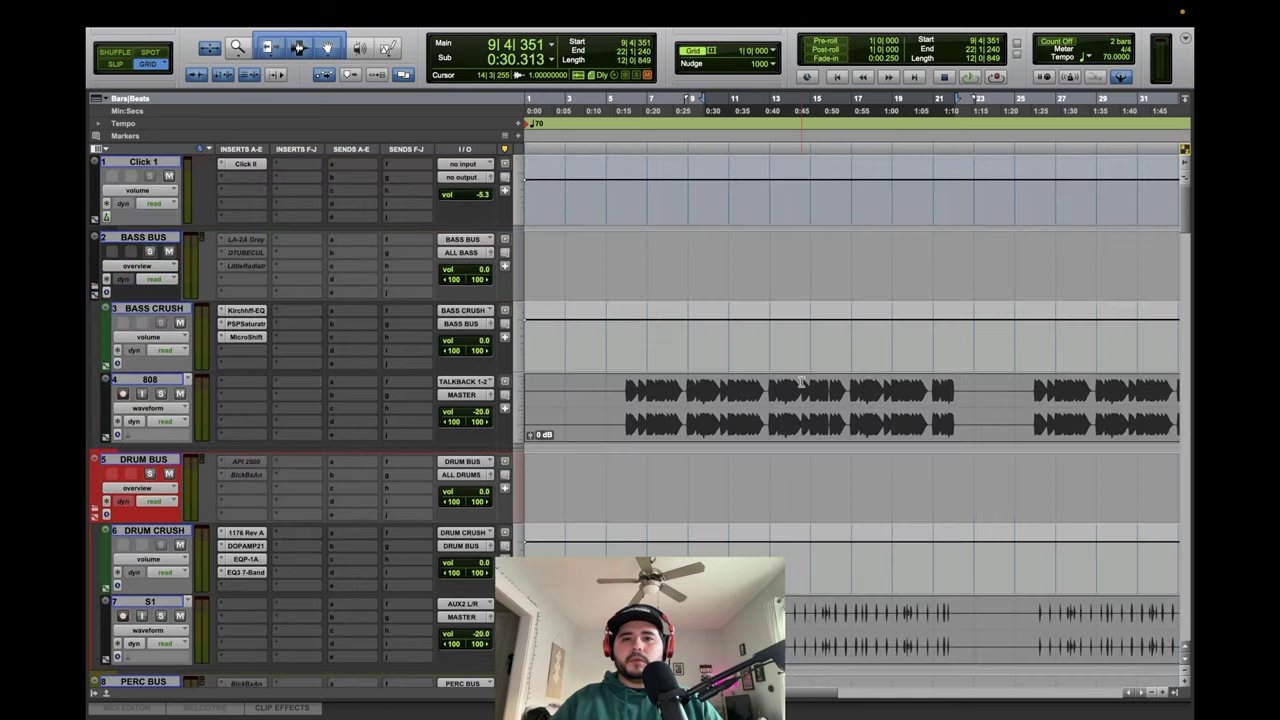
Play bars 6 to 22 of the 808 track and set the track's volume fader to 0.0 dB.
left_click_drag(630, 392, 945, 428)
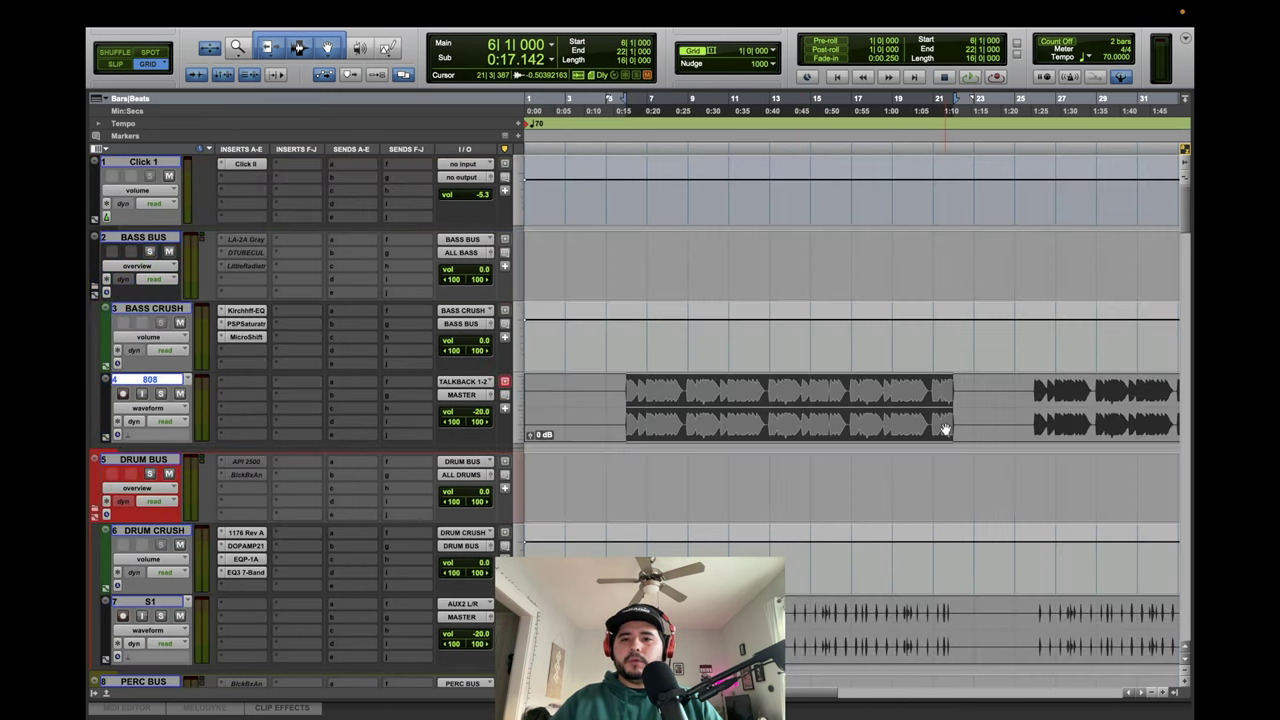
key("r")
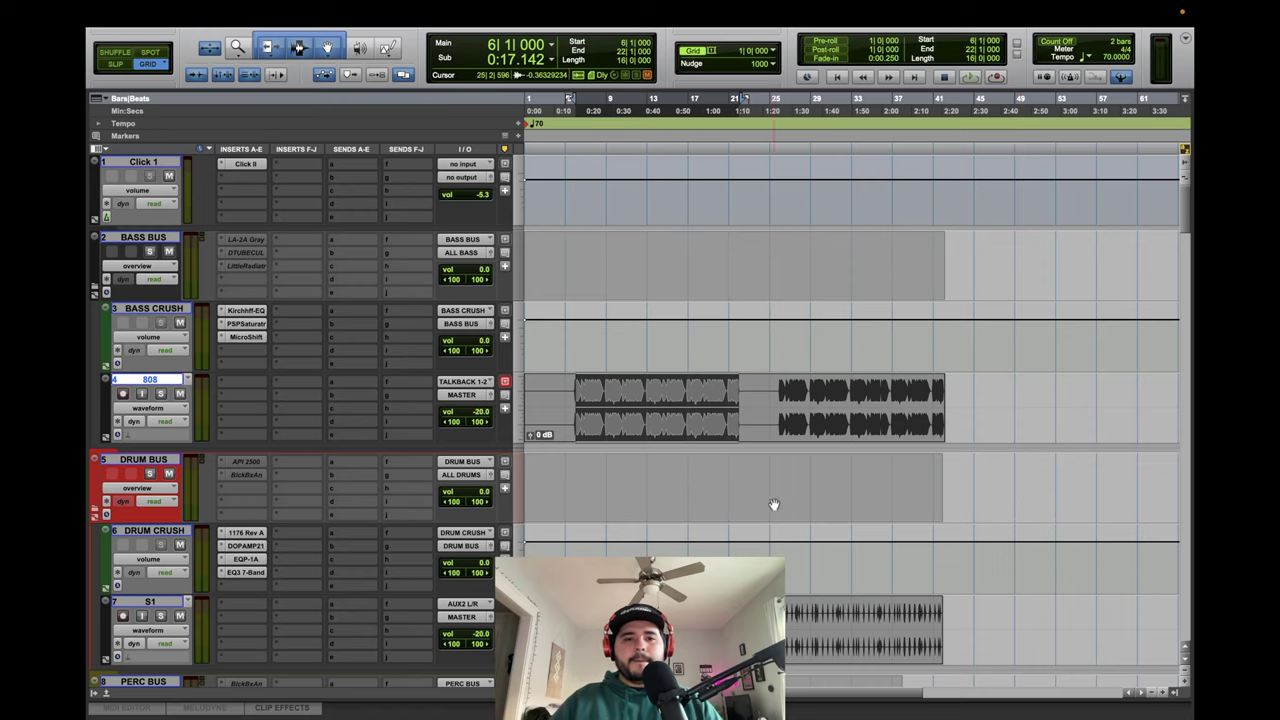
scroll(775, 504, "down", 3)
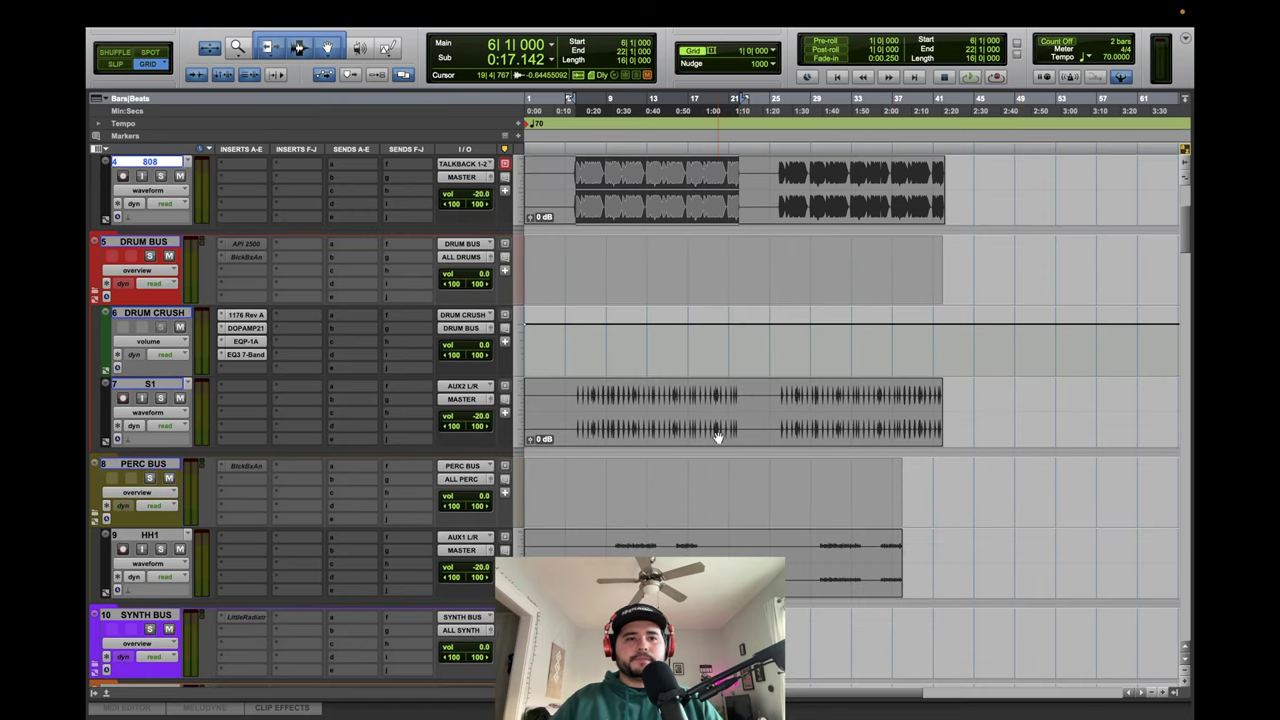
key("space")
scroll(717, 437, "up", 3)
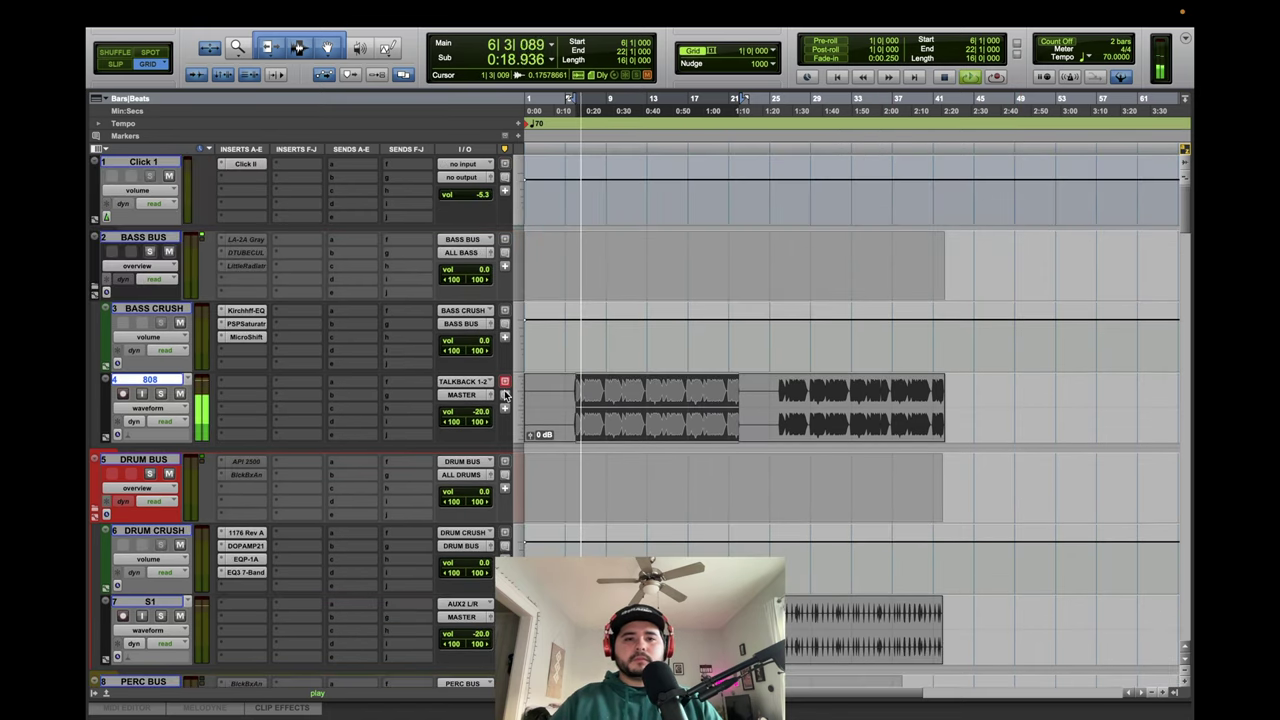
left_click(505, 395)
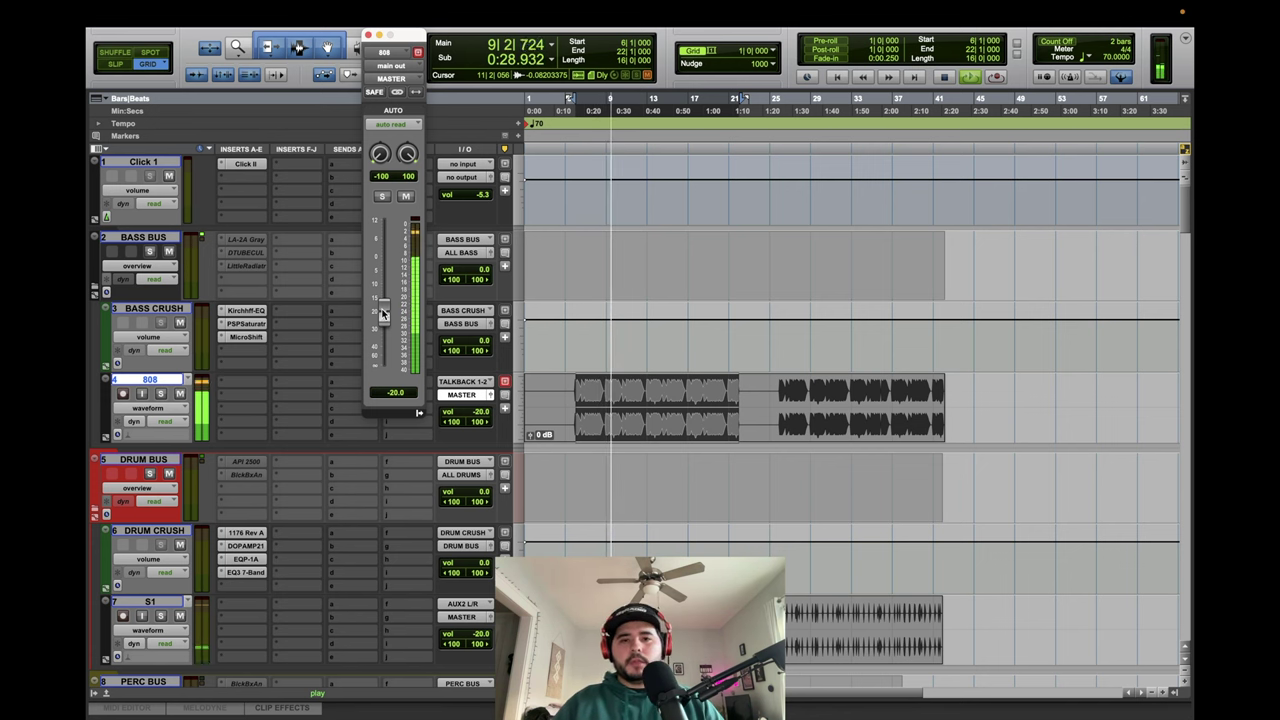
left_click_drag(381, 314, 381, 265)
Lower the clip gain of the entire 808 clip to -7.5 dB.
left_click(741, 435)
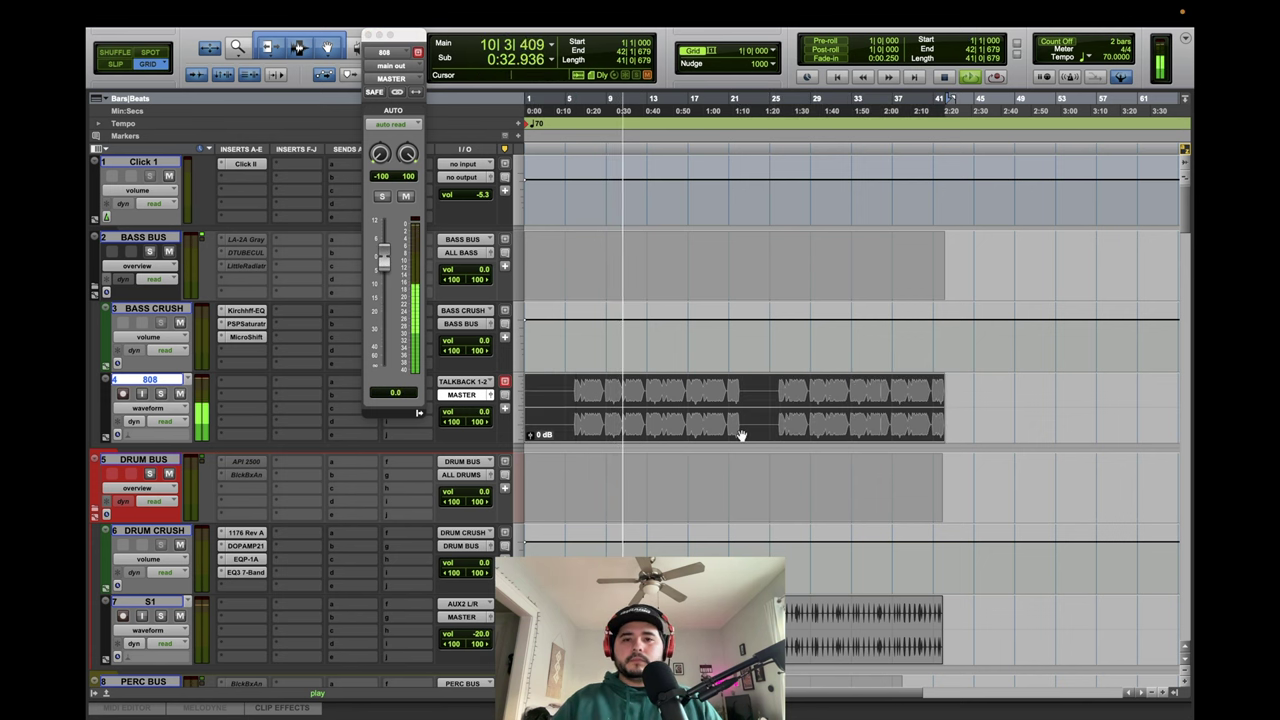
key("ctrl+shift+Down")
key("ctrl+shift+Down")
key("ctrl+shift+Down")
key("ctrl+shift+Down")
key("ctrl+shift+Down")
key("ctrl+shift+Down")
key("ctrl+shift+Down")
key("ctrl+shift+Down")
key("ctrl+shift+Down")
key("ctrl+shift+Down")
key("ctrl+shift+Down")
key("ctrl+shift+Down")
key("ctrl+shift+Down")
key("ctrl+shift+Down")
key("ctrl+shift+Down")
key("ctrl+shift+Down")
key("ctrl+shift+Down")
key("ctrl+shift+Up")
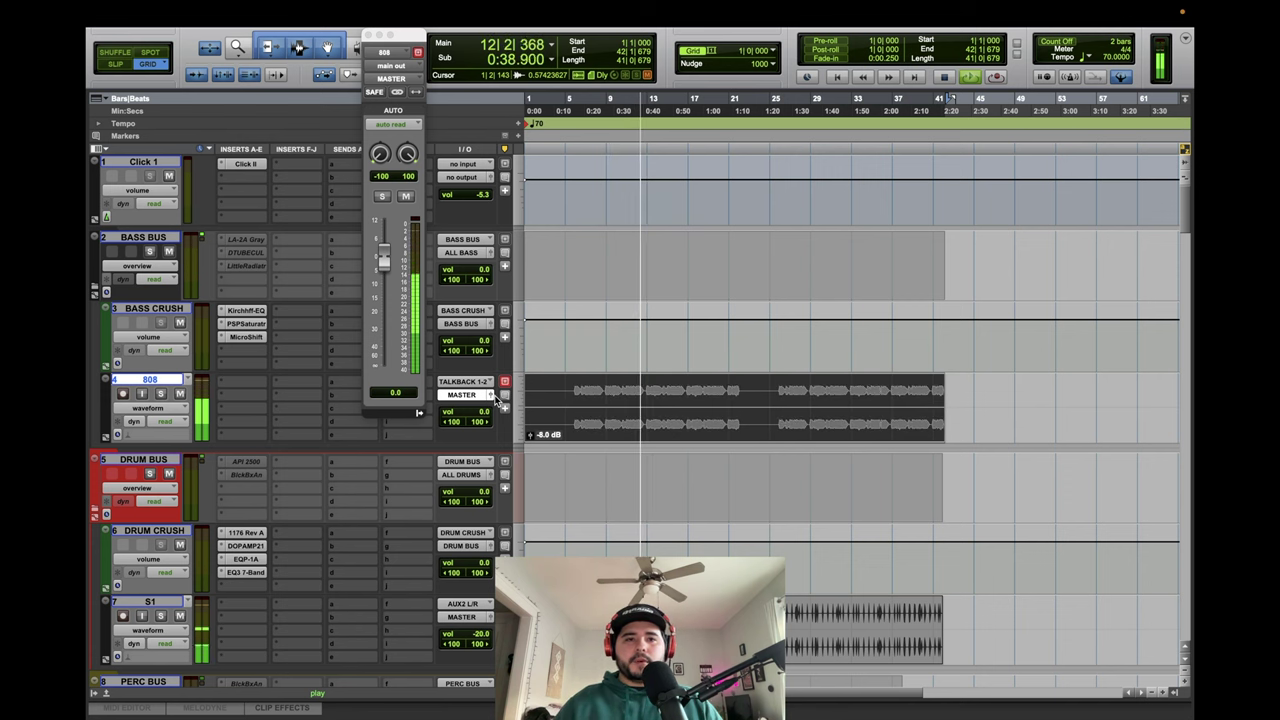
key("ctrl+shift+Up")
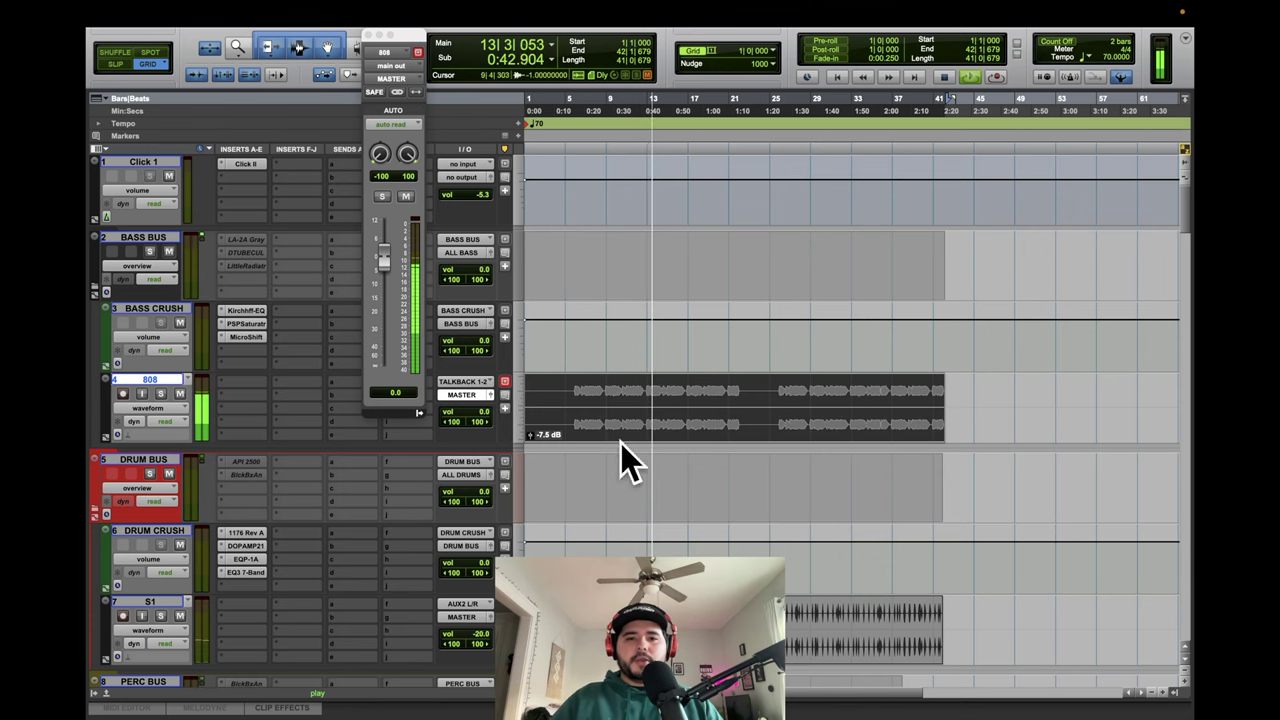
Set the S1 track's volume fader to 0.0 dB and lower its entire clip's gain to -5.5 dB.
scroll(621, 443, "down", 3)
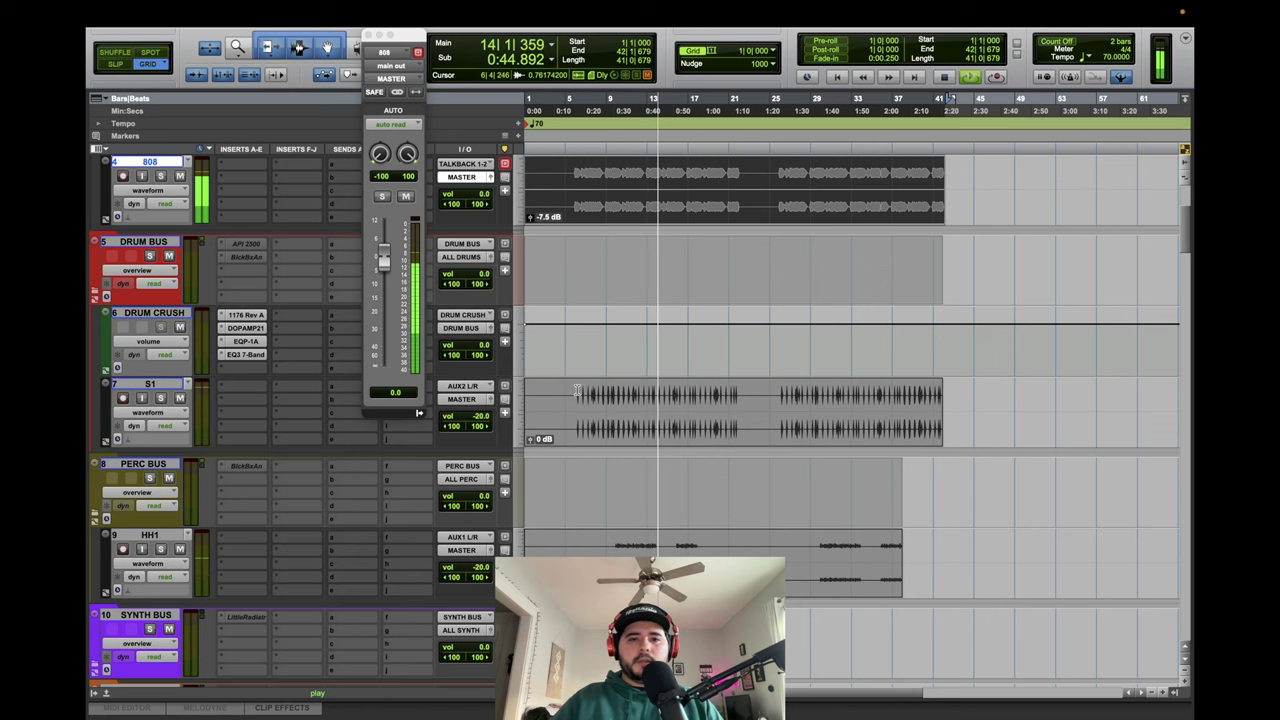
left_click_drag(576, 390, 730, 415)
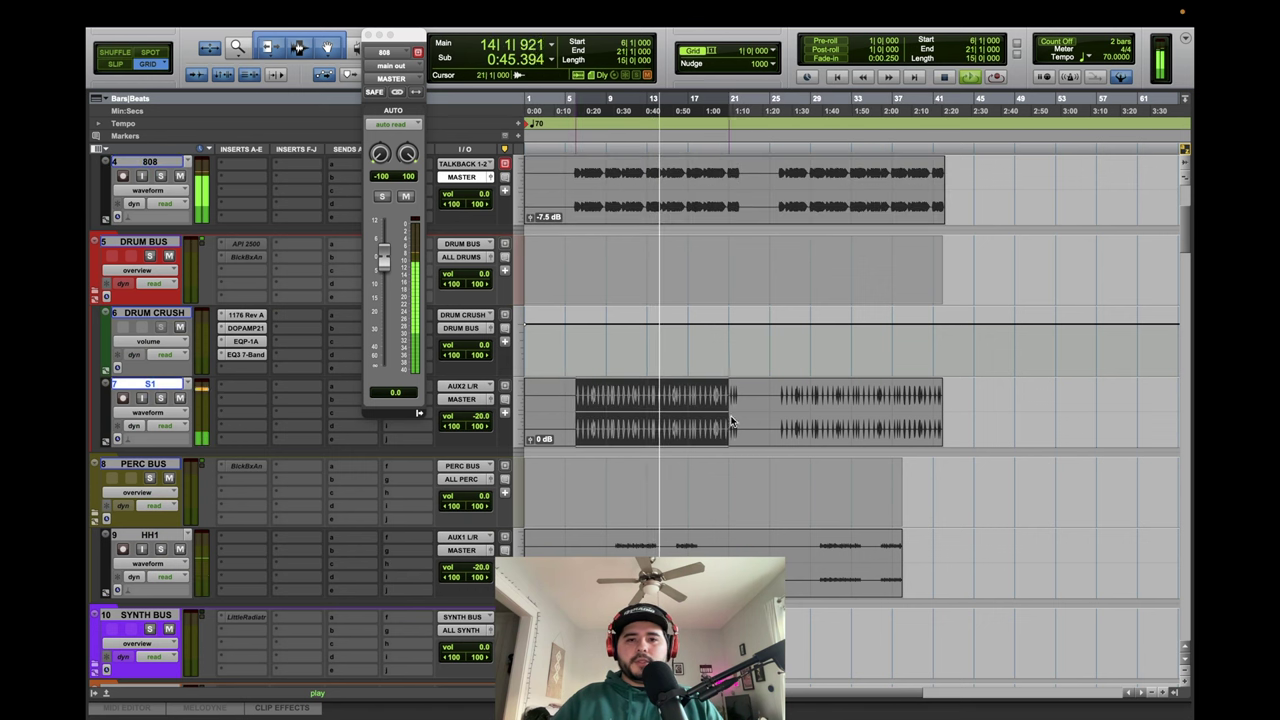
left_click(489, 399)
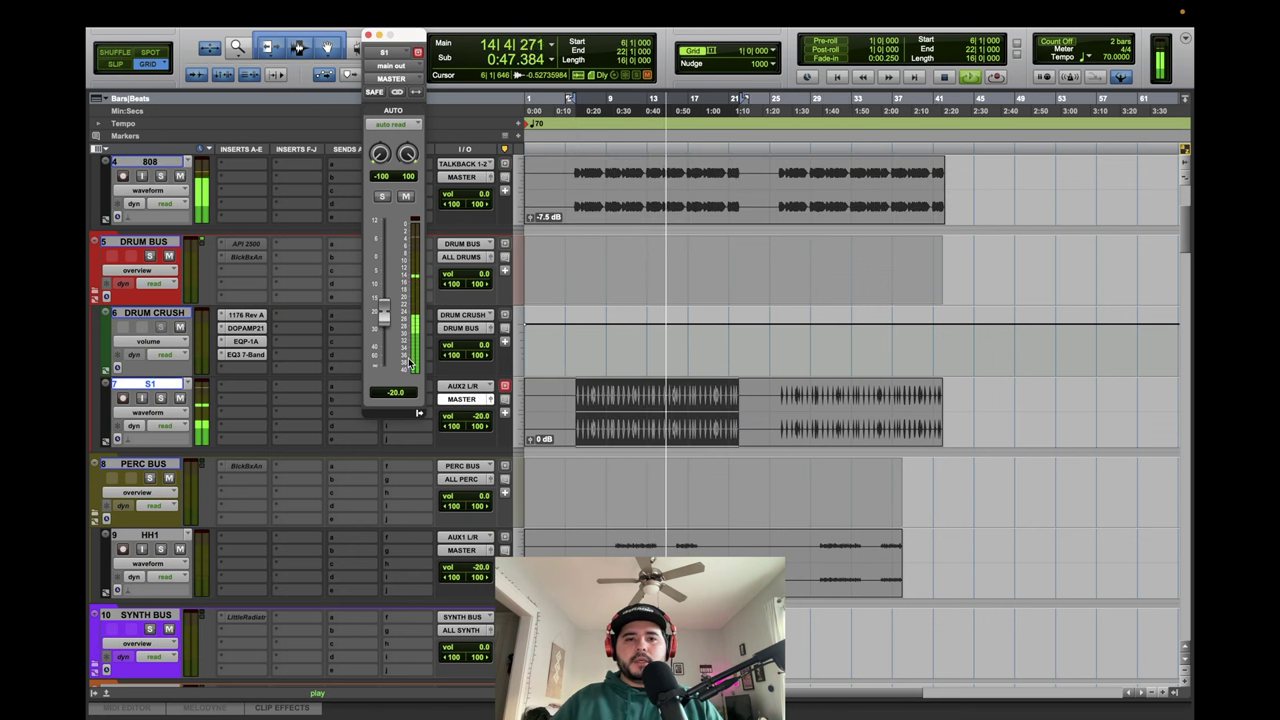
left_click(648, 443)
scroll(648, 443, "down", 5)
scroll(647, 443, "down", 1)
scroll(648, 443, "down", 1)
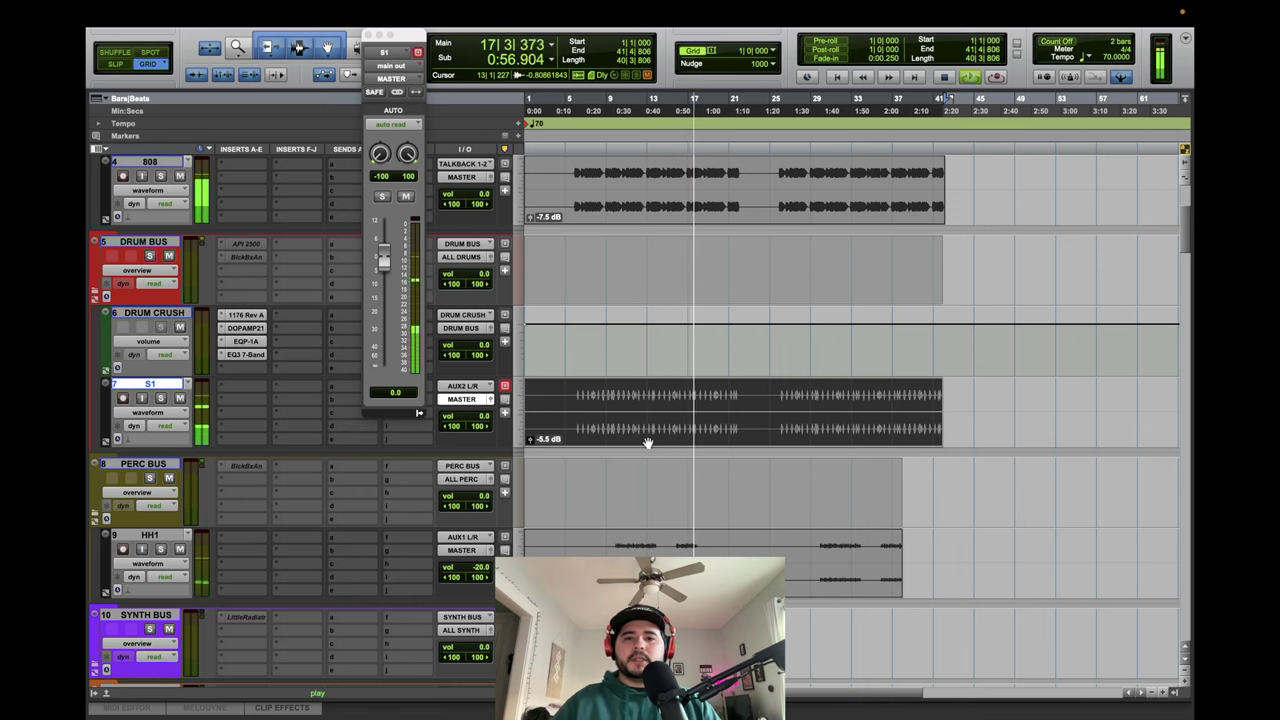
Play from the first hi-hat section on the HH1 track and select the track's entire clip.
left_click_drag(616, 545, 656, 545)
key("space")
key("space")
left_click(722, 580)
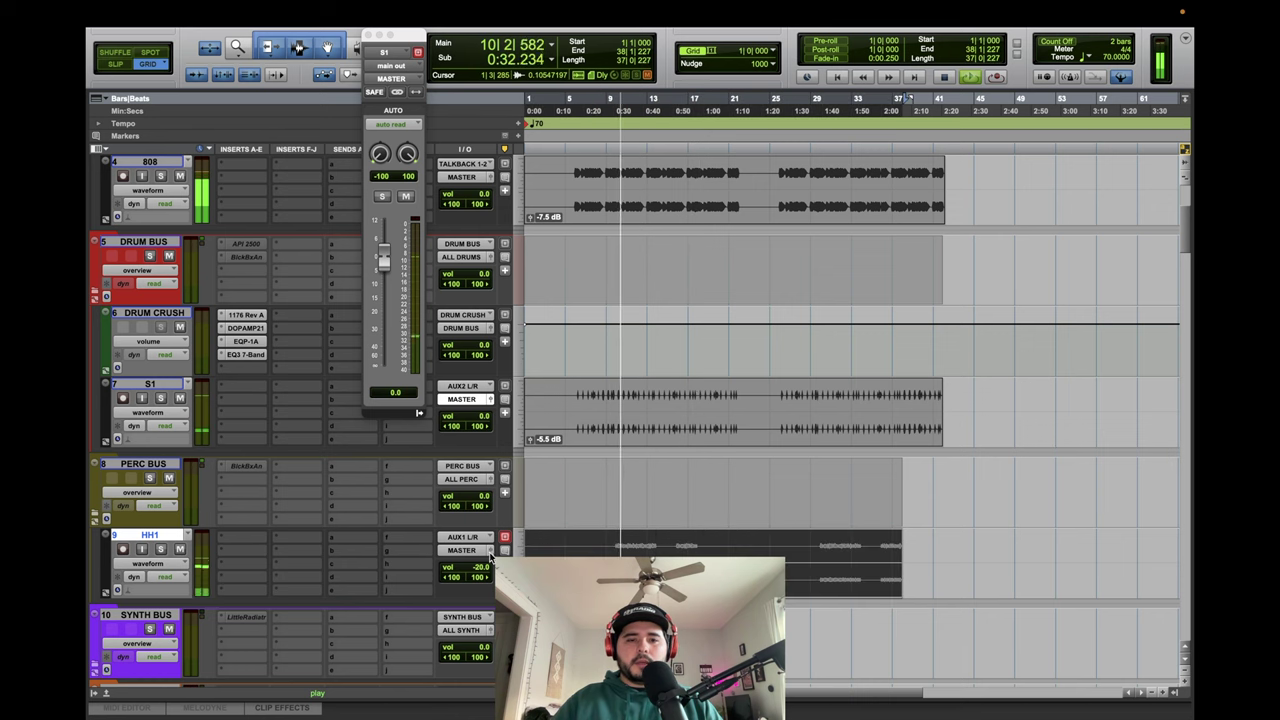
Open the HH1 track's output window, link its pan controls and set both to -35.
left_click(490, 553)
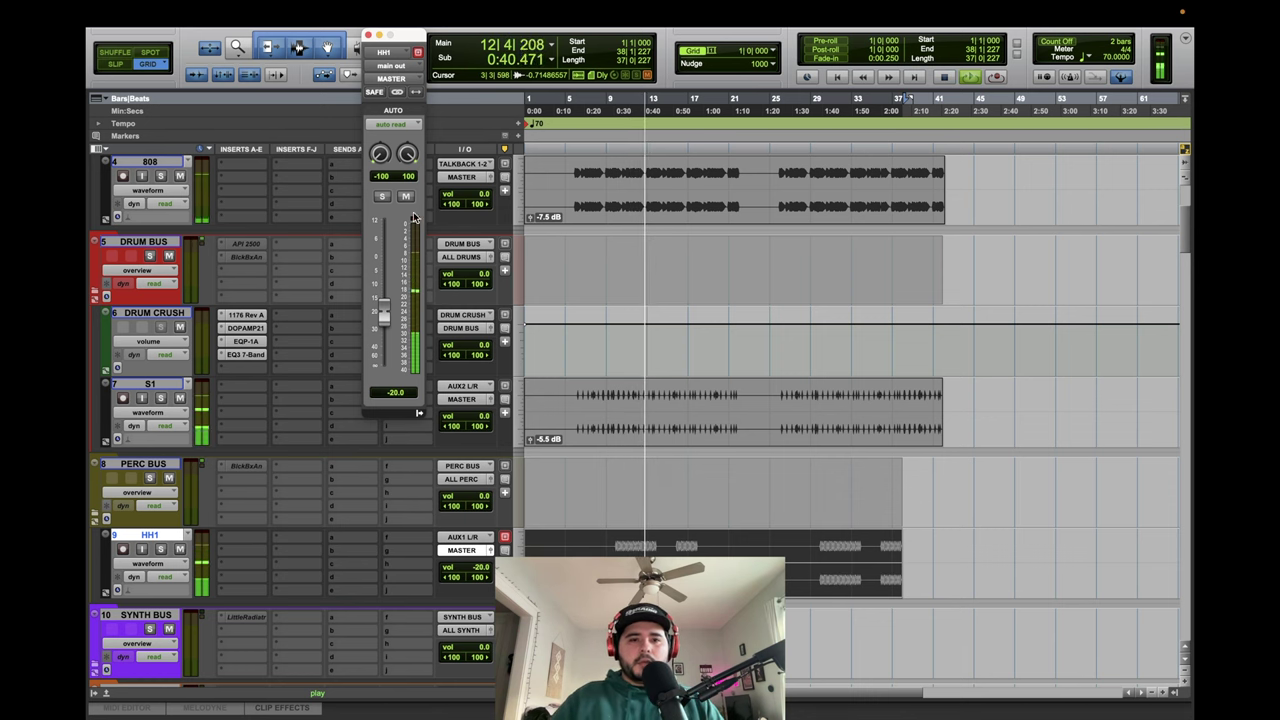
left_click(398, 93)
left_click_drag(382, 163, 393, 110)
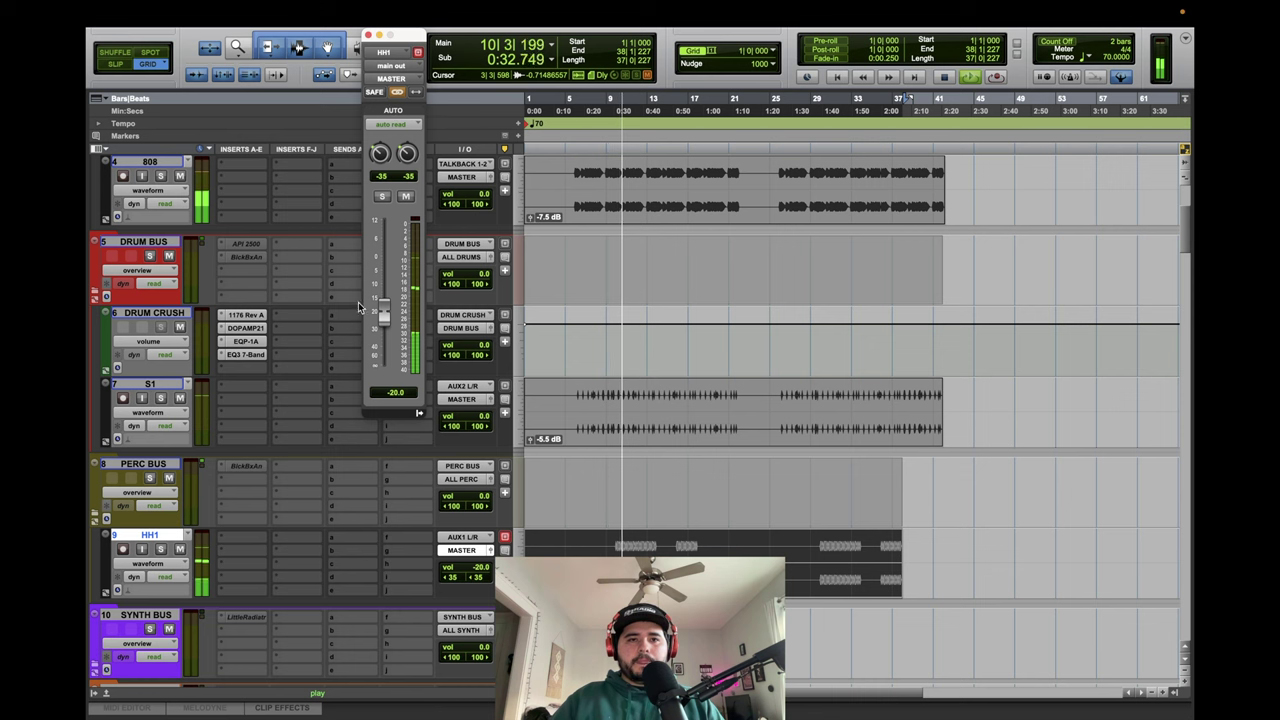
Set the HH1 track's volume fader to -11.5 dB and close its output window.
left_click(380, 315, "alt")
left_click_drag(390, 281, 390, 300)
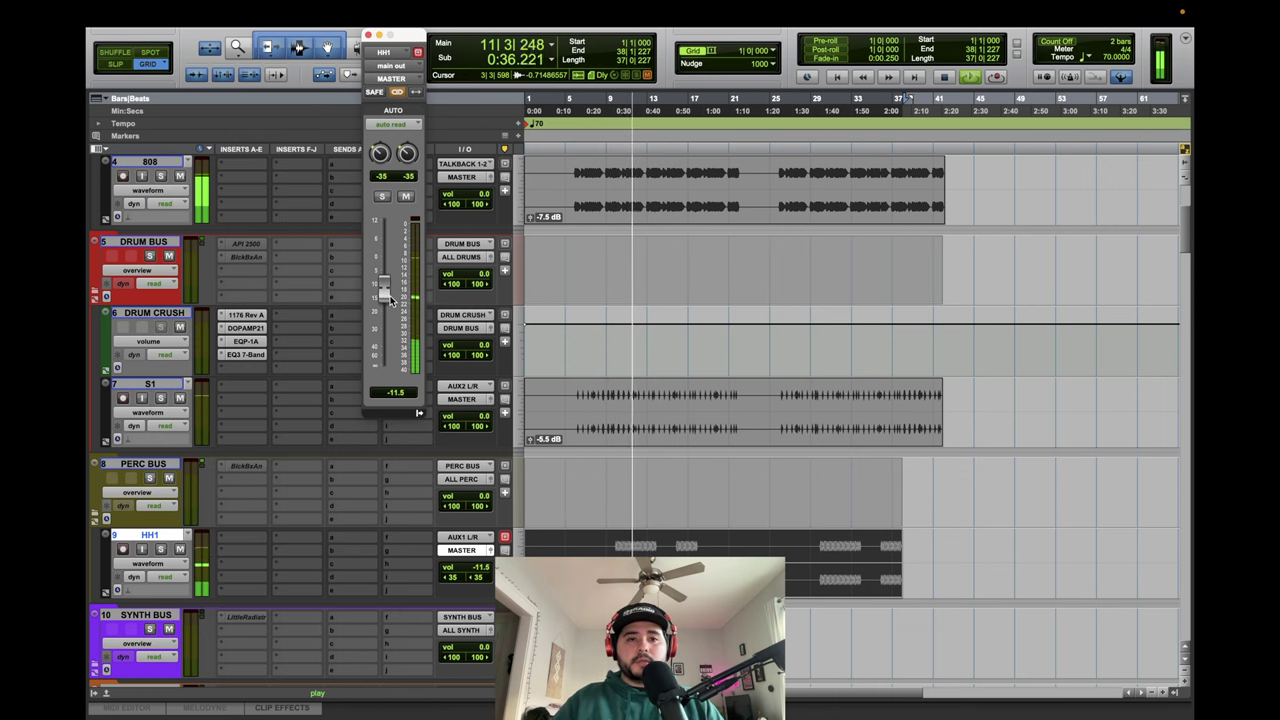
left_click(366, 36)
Audition the L and L_1 tracks in solo and move L_1 above L in the track order.
scroll(651, 443, "down", 20)
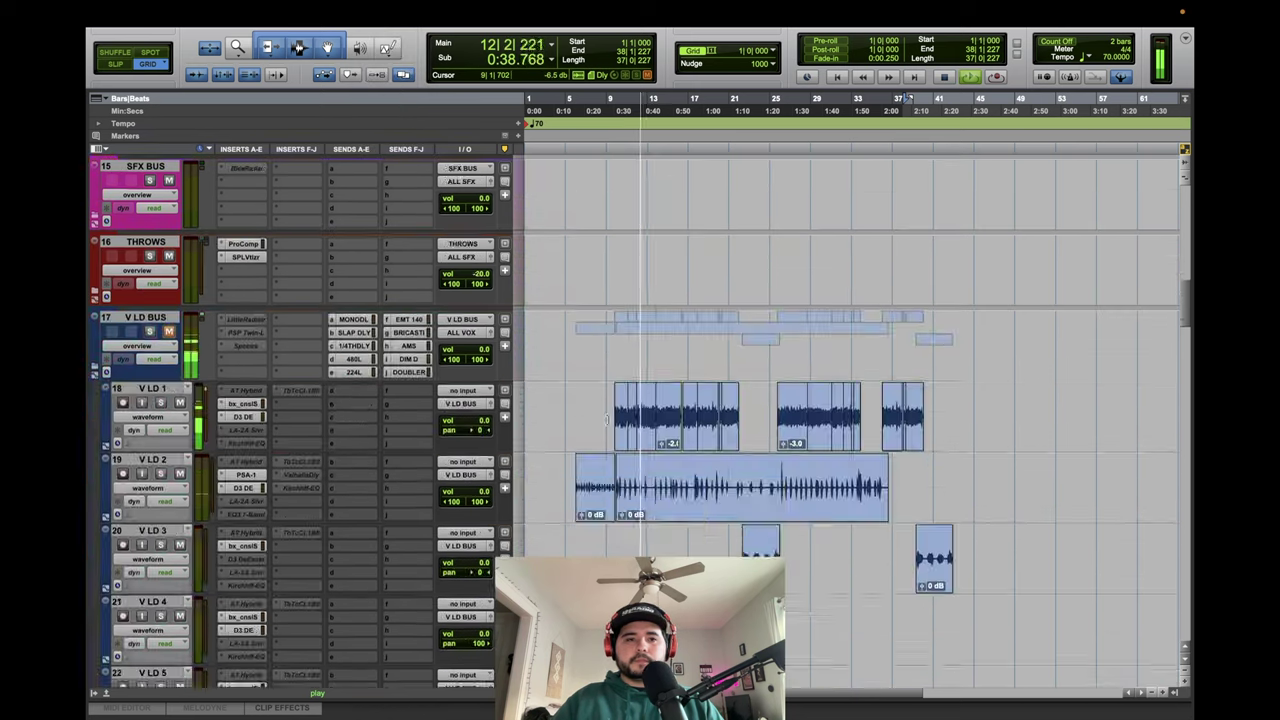
scroll(450, 603, "down", 10)
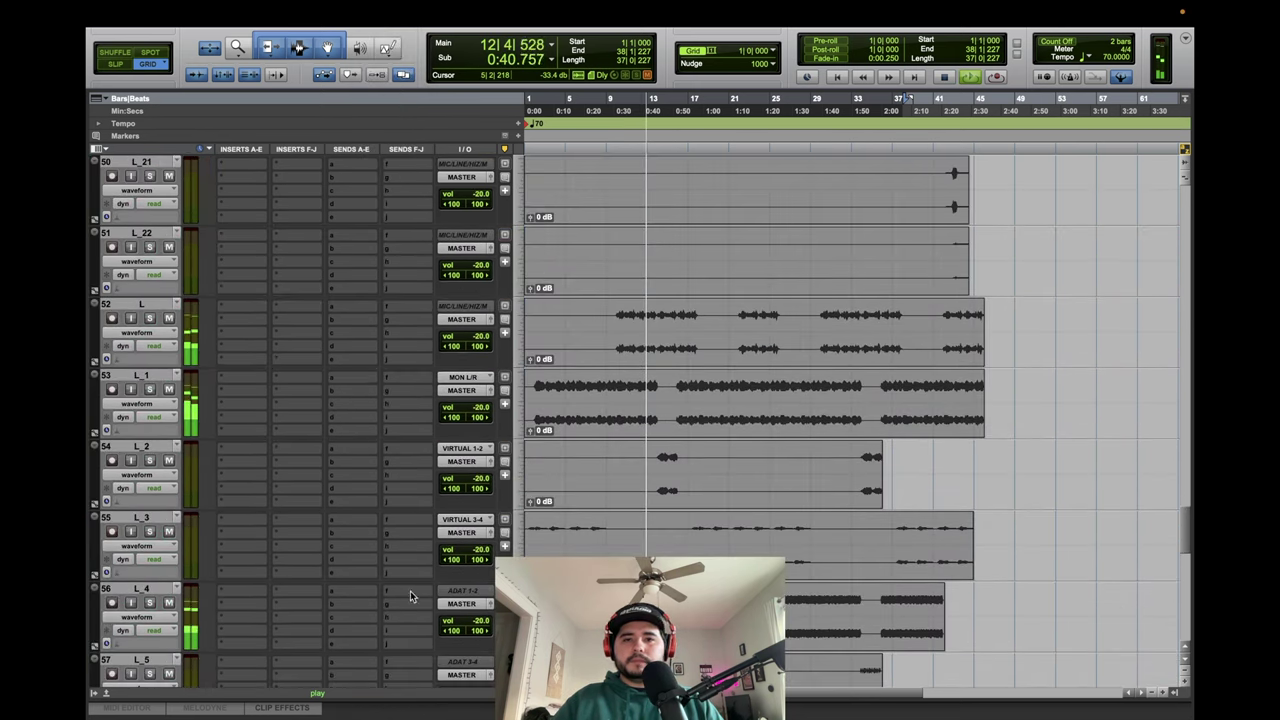
left_click(151, 318)
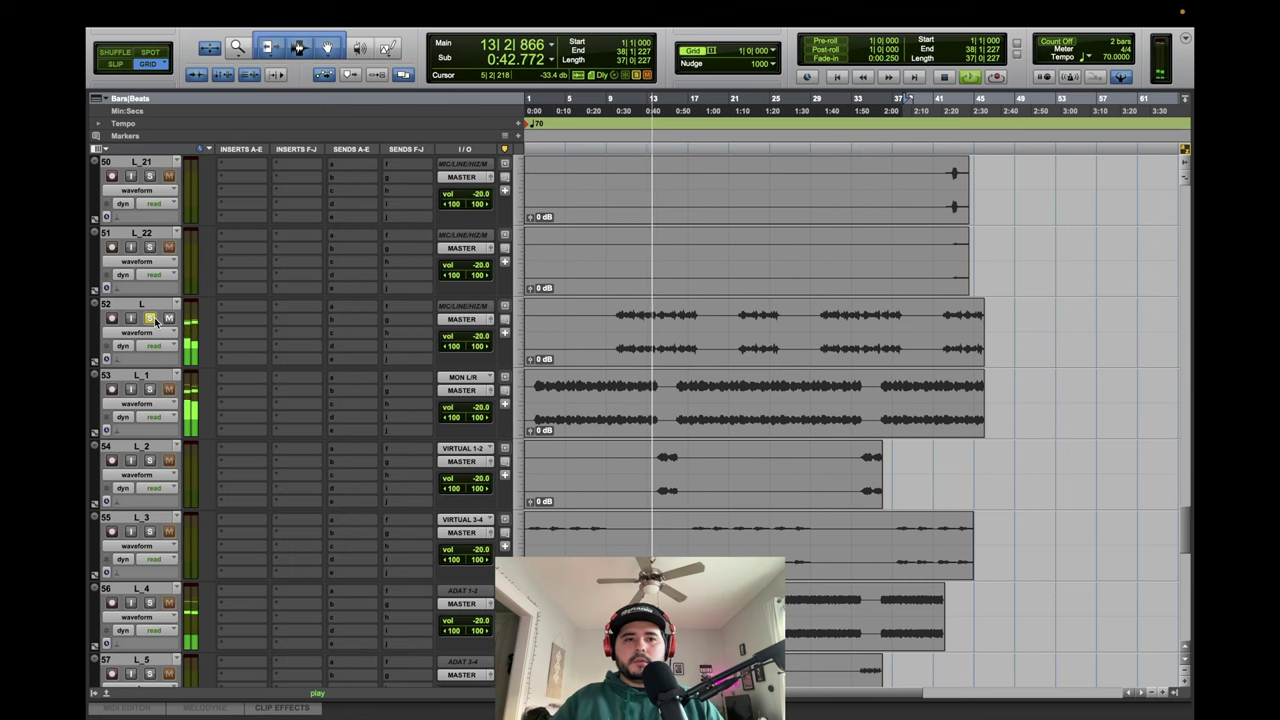
left_click(151, 318)
left_click_drag(140, 376, 124, 293)
left_click(149, 318)
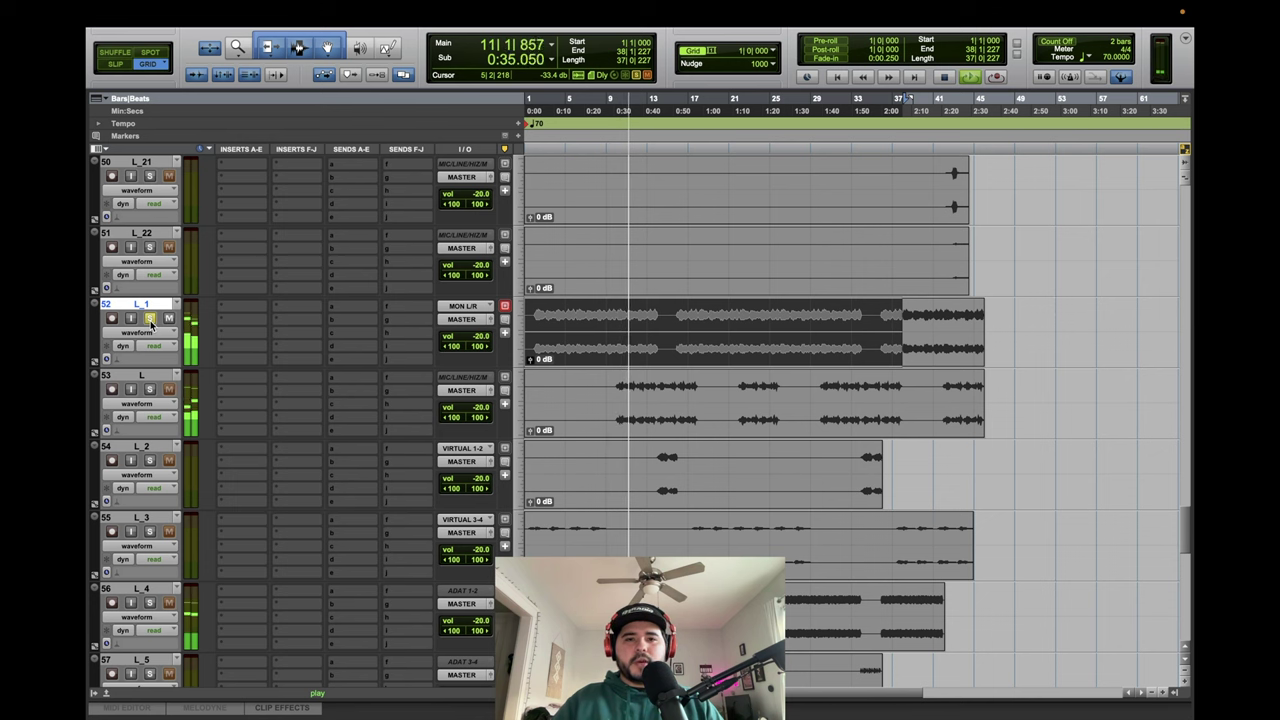
left_click(149, 318)
Rename the L_1 track as VLN 1 and the L track as VLN 2.
double_click(152, 304)
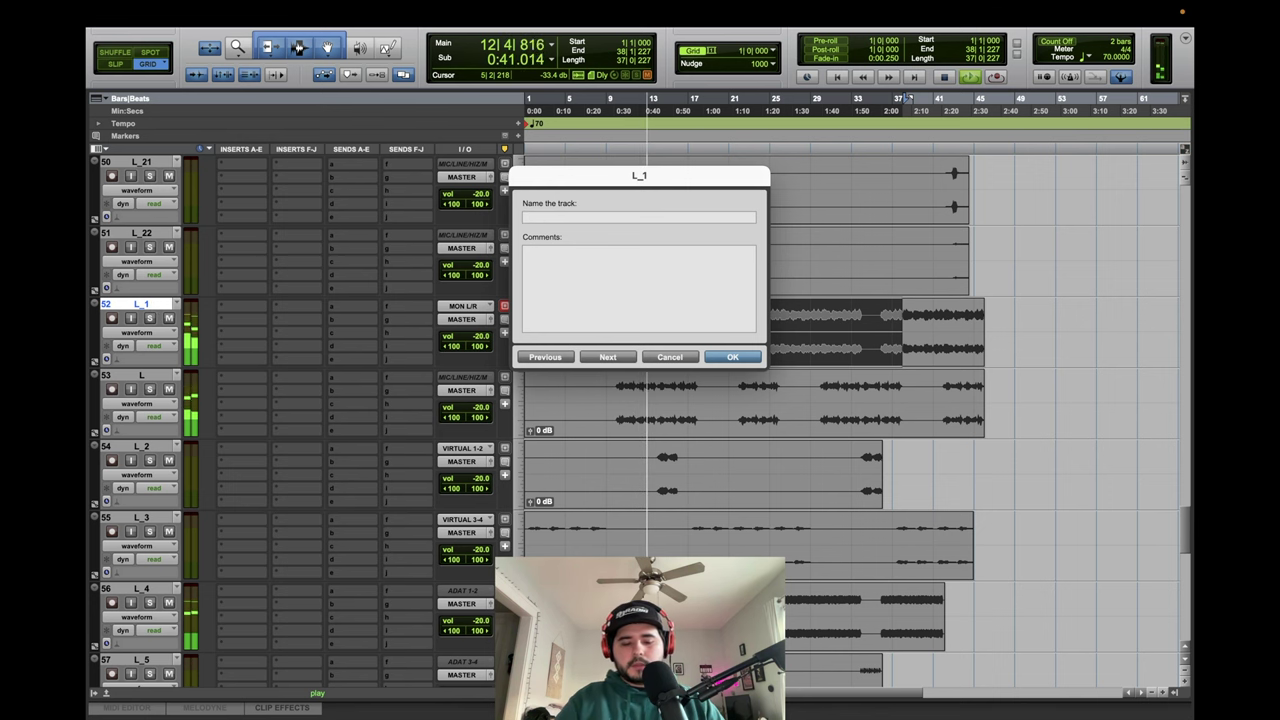
type("VLN 1")
key("Return")
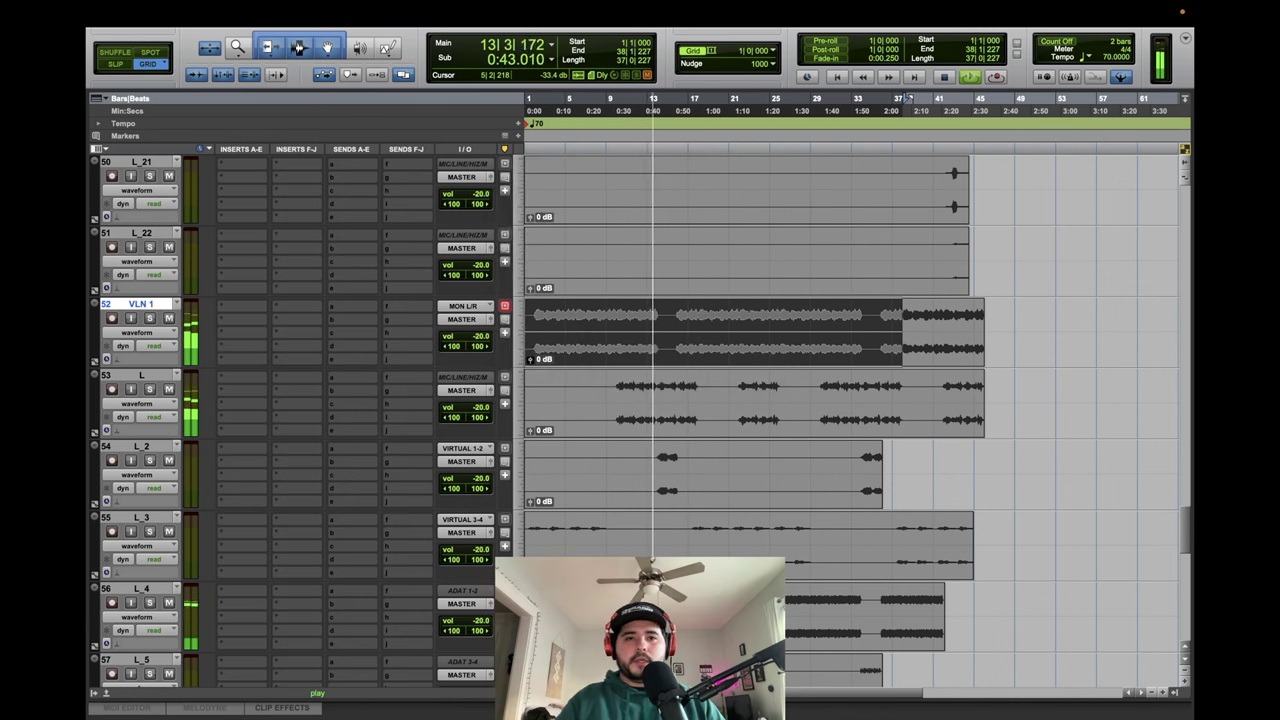
double_click(152, 305)
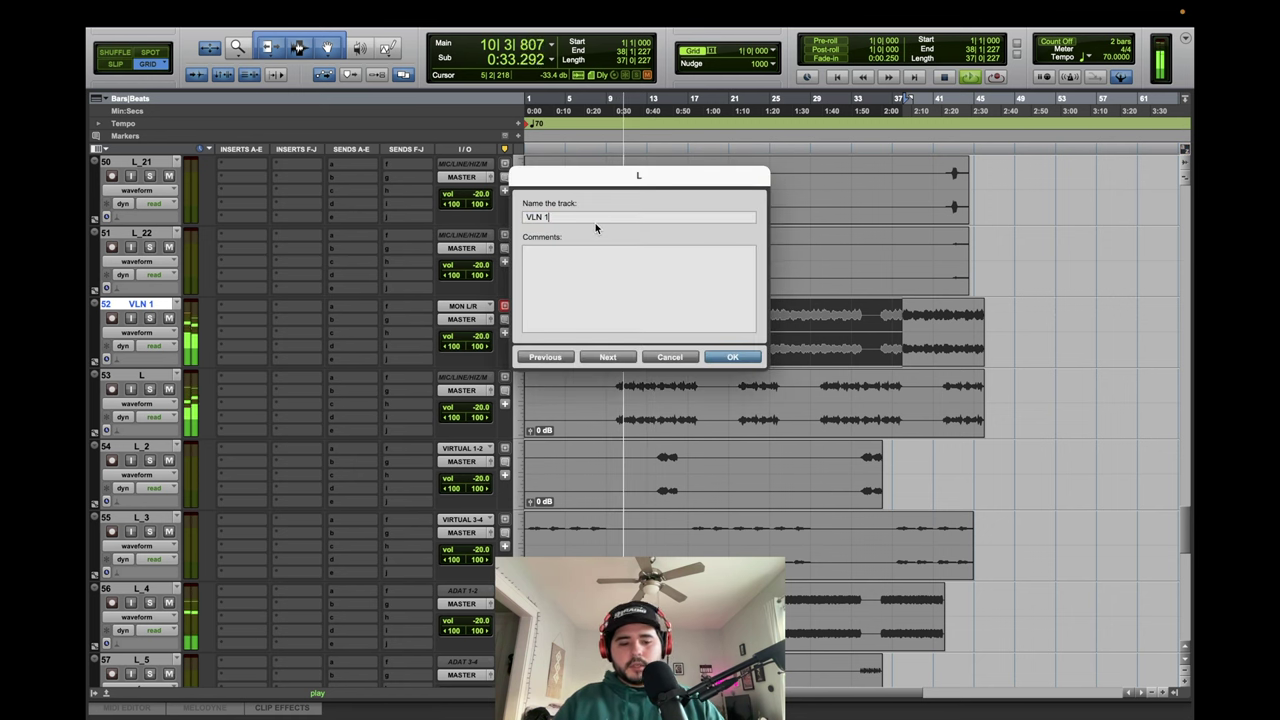
key("Return")
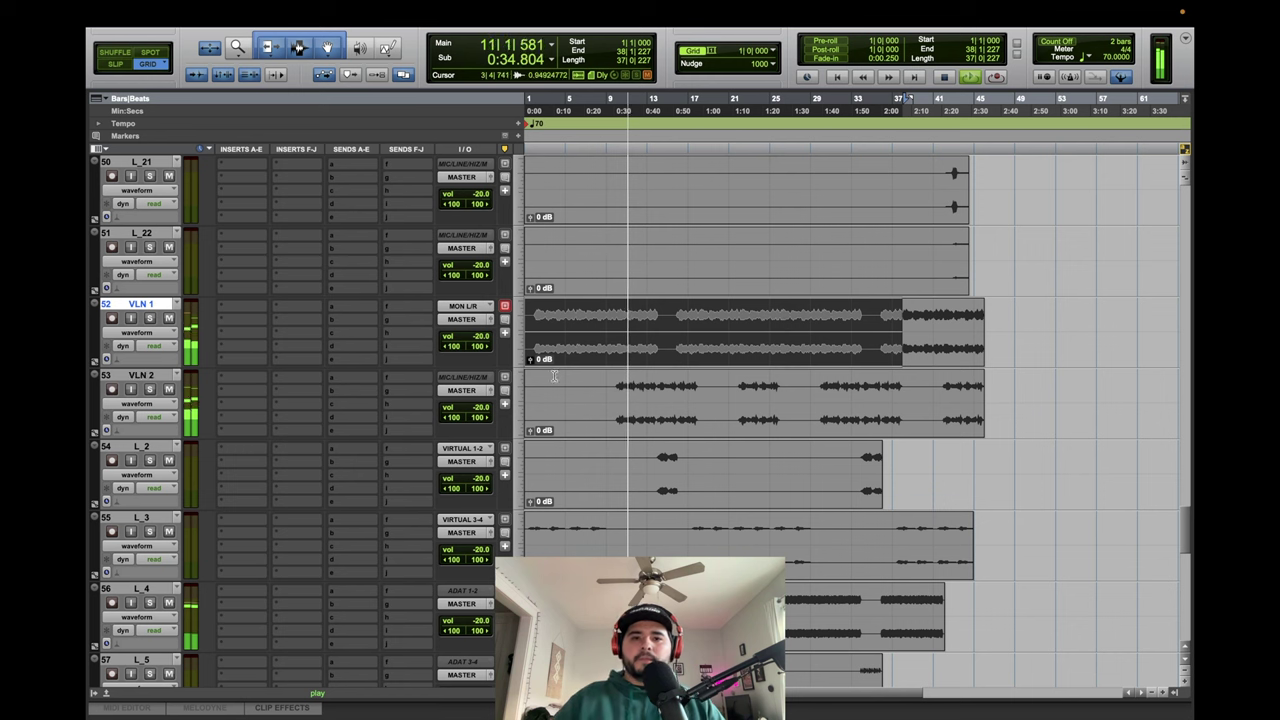
Play the L_2 track from its first section at bar 14 and rename the track as VLN 3.
key("space")
left_click(659, 446)
key("space")
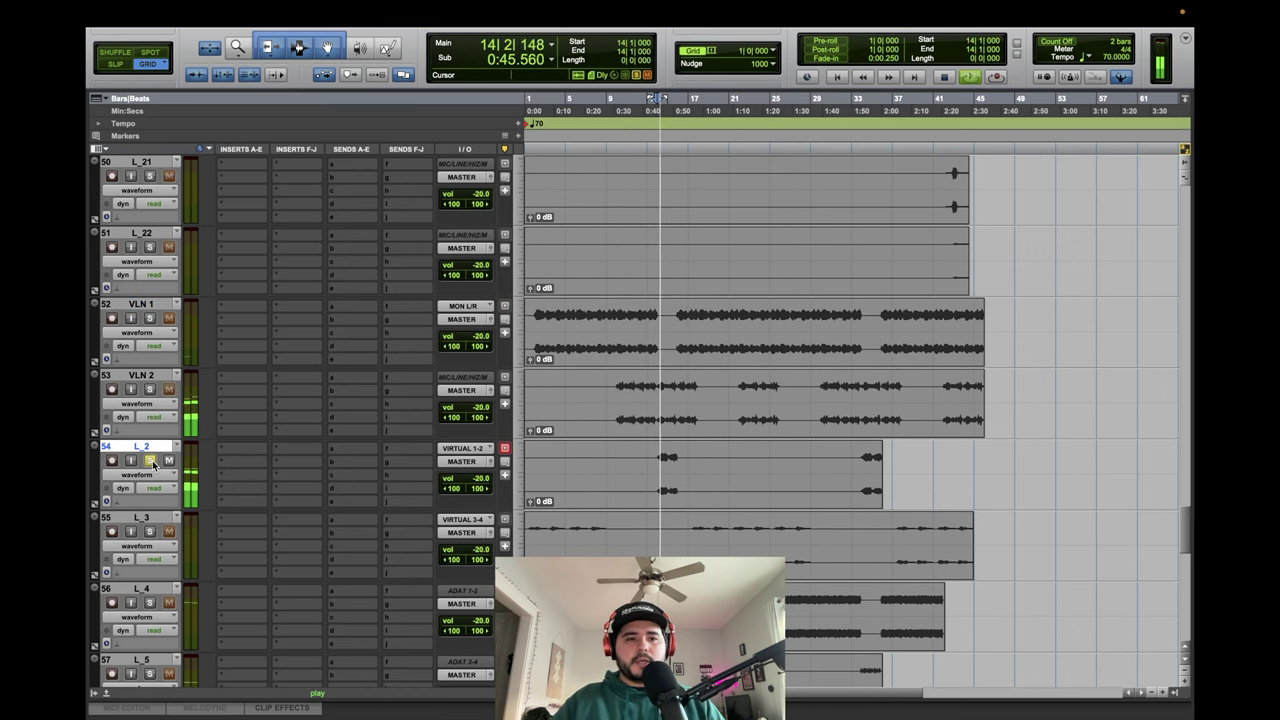
double_click(148, 451)
type("VLN 1")
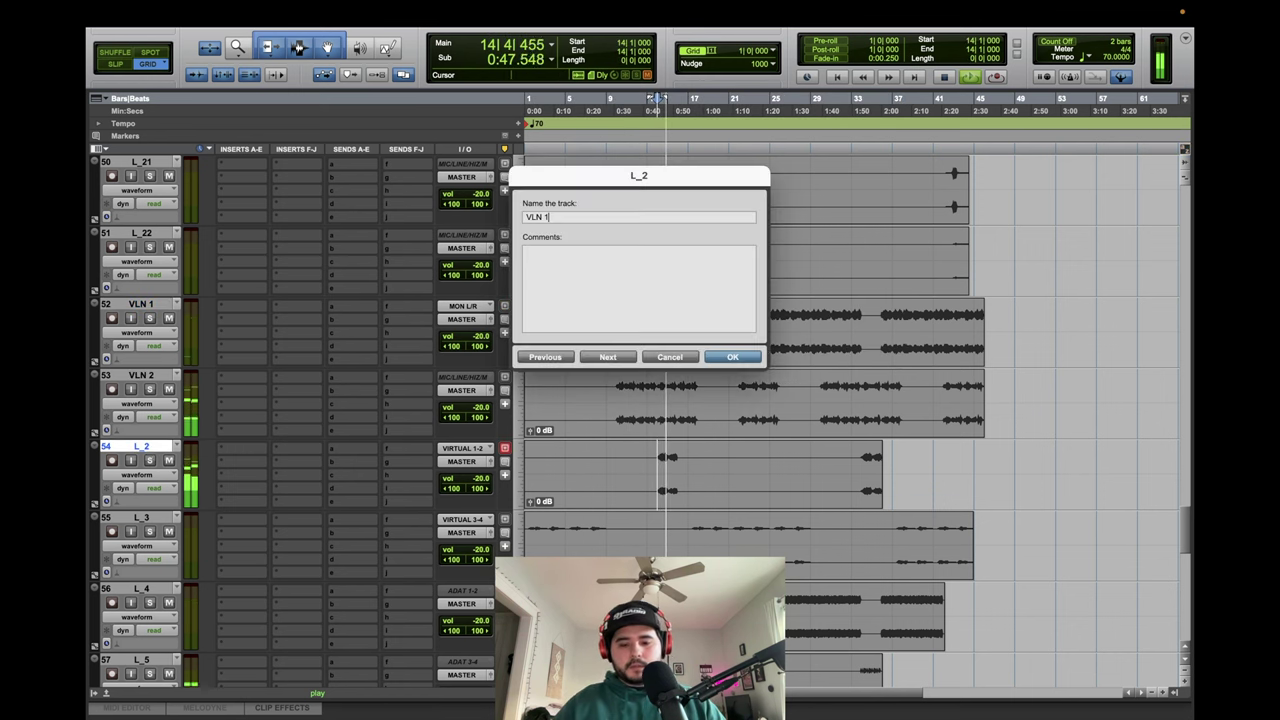
key("Return")
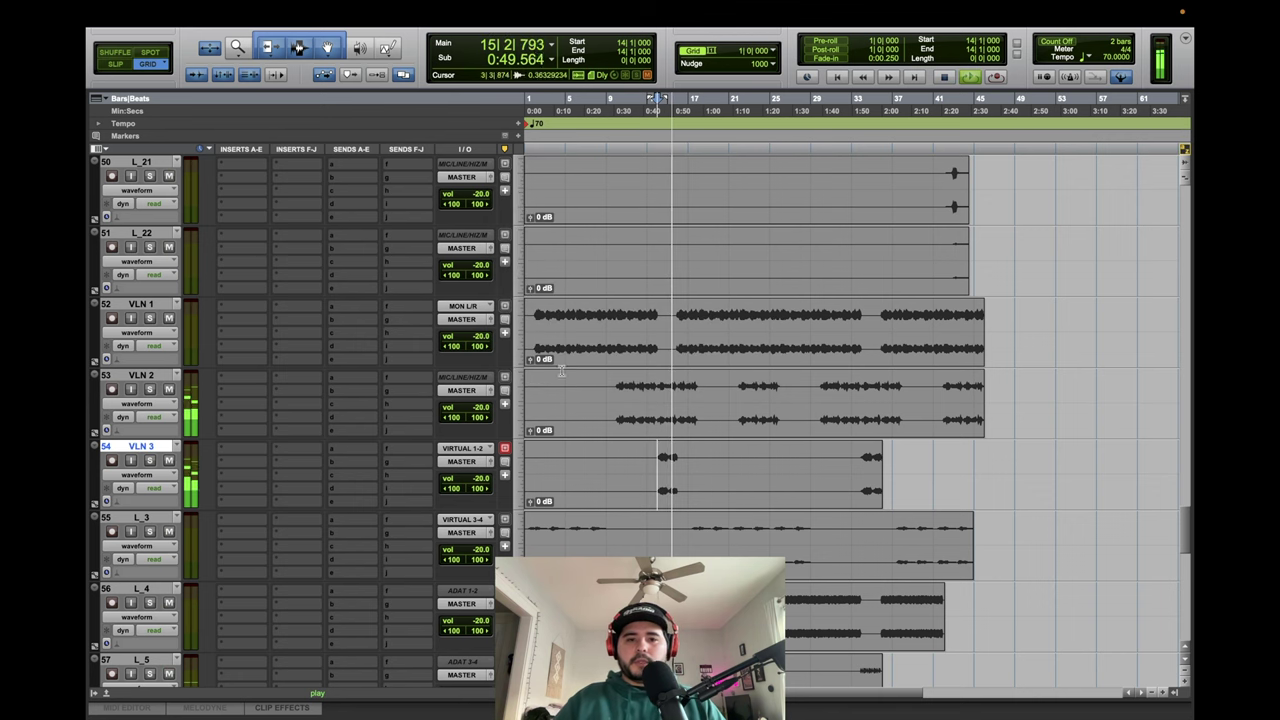
Raise the entire VLN 1 clip's gain to +1.0 dB and set the track's volume fader to -17.9 dB.
left_click_drag(533, 315, 657, 330)
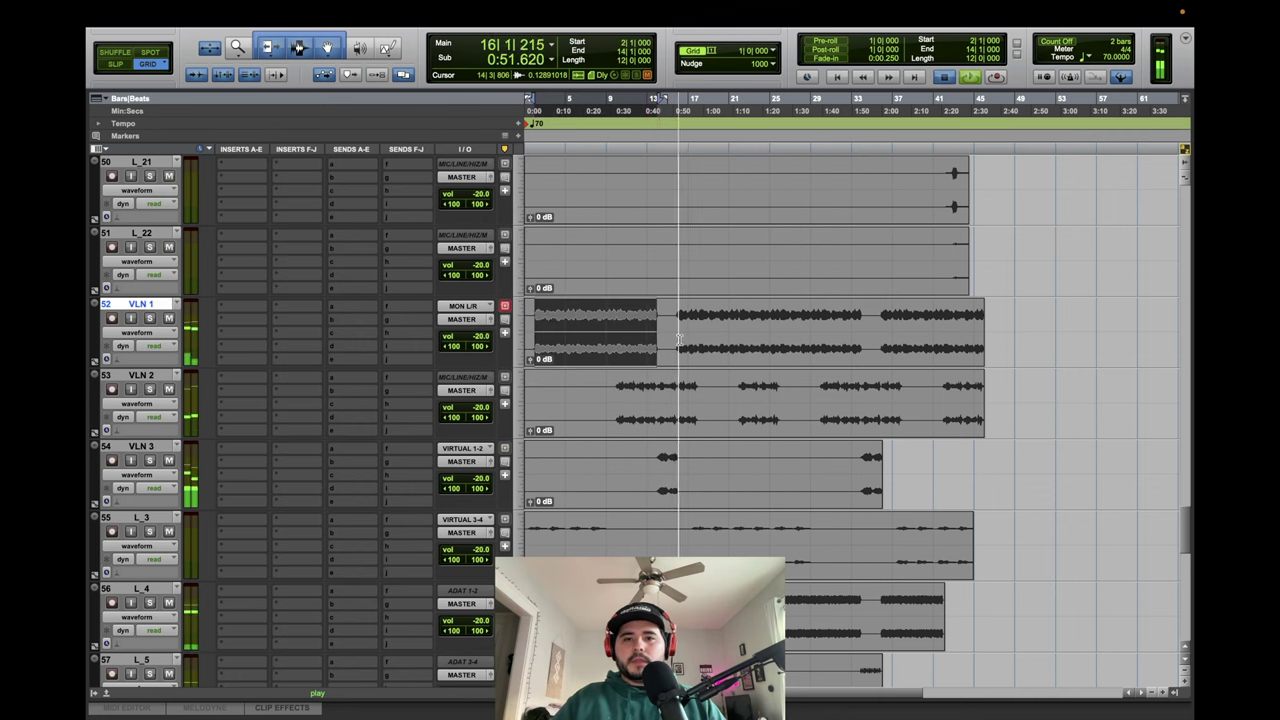
left_click(551, 343)
left_click(489, 320)
left_click(597, 257)
left_click(500, 320)
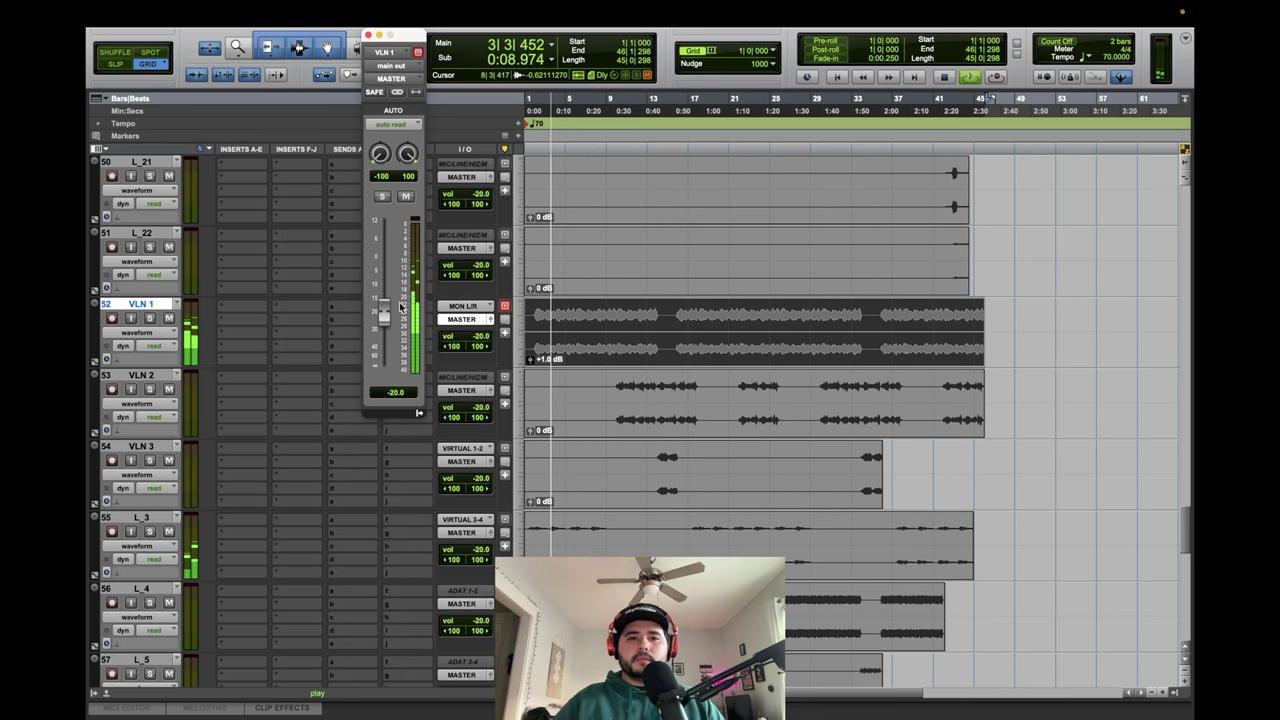
left_click_drag(384, 317, 386, 308)
Solo VLN 2, play from its first section, and select its entire clip with the track's output window open.
left_click_drag(616, 392, 694, 394)
key("shift+s")
key("space")
left_click(726, 429)
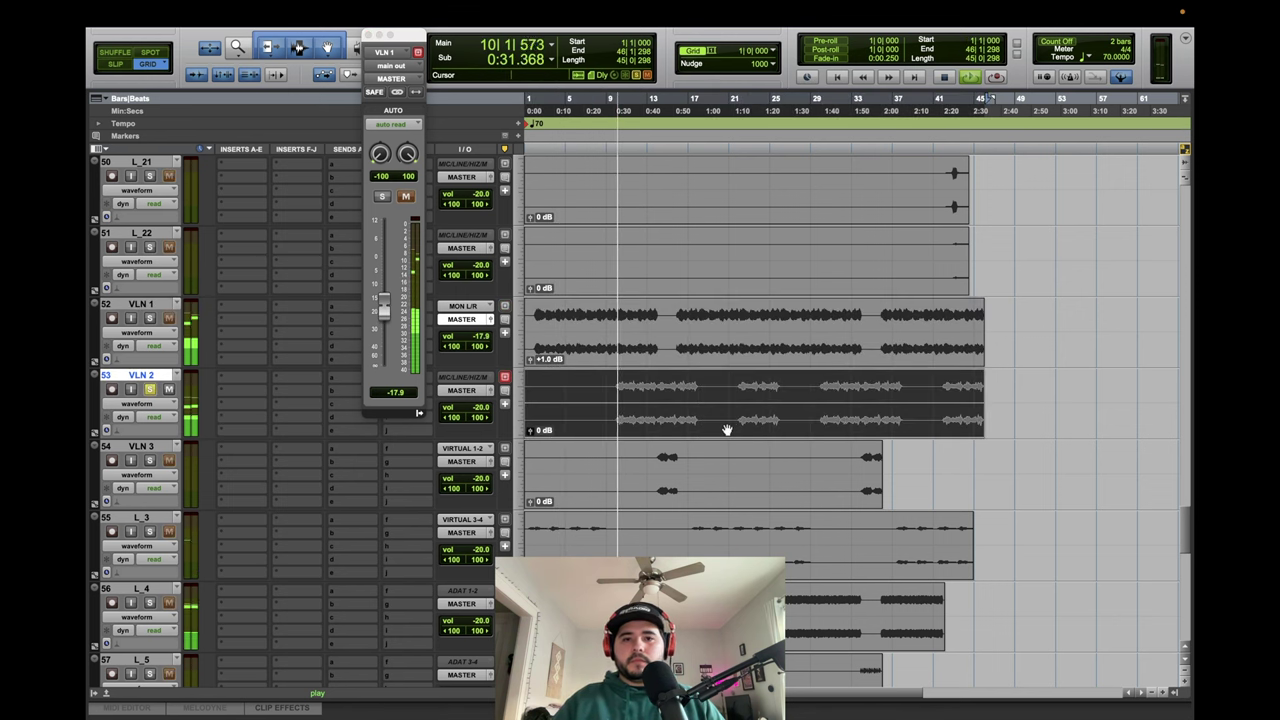
left_click(490, 390)
Raise the VLN 2 clip's gain to +6.5 dB, set the track's volume fader to -23.9 dB and unsolo it.
key("ctrl+shift+Up")
key("ctrl+shift+Up")
key("ctrl+shift+Up")
key("ctrl+shift+Up")
key("ctrl+shift+Up")
key("ctrl+shift+Up")
key("ctrl+shift+Up")
key("ctrl+shift+Up")
key("ctrl+shift+Up")
key("ctrl+shift+Up")
key("ctrl+shift+Up")
key("ctrl+shift+Up")
key("ctrl+shift+Up")
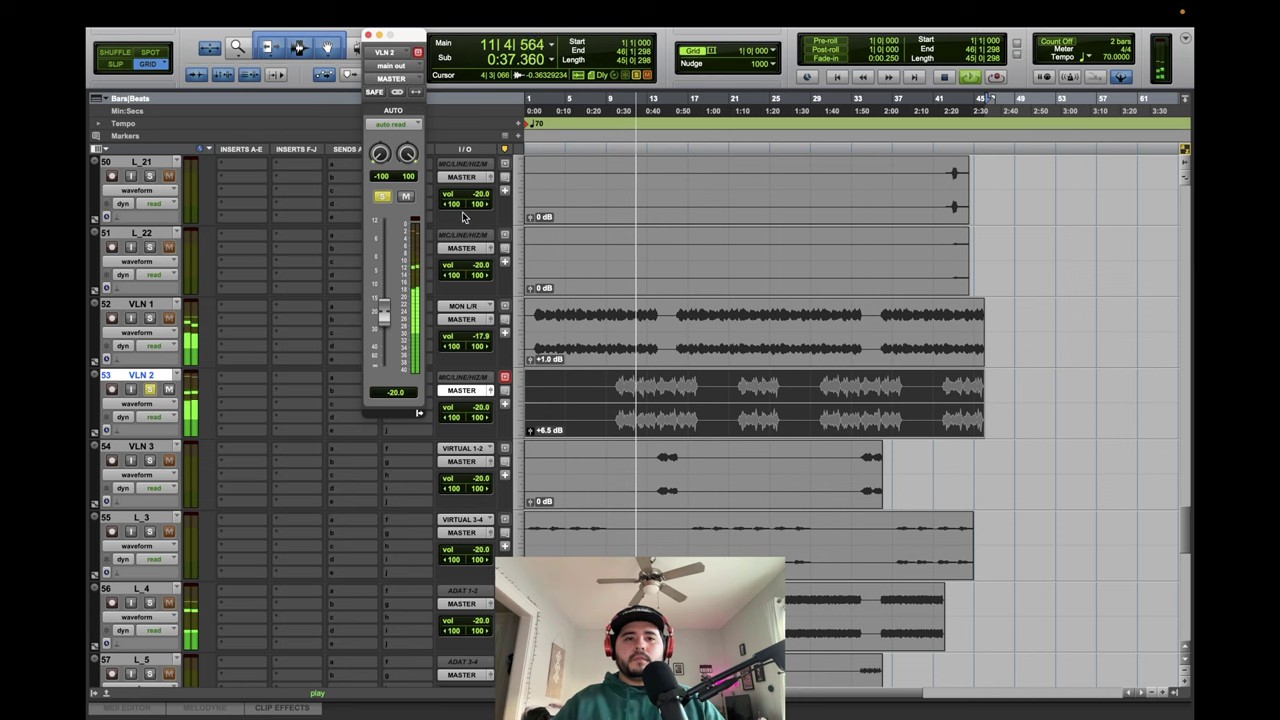
left_click_drag(384, 312, 384, 319)
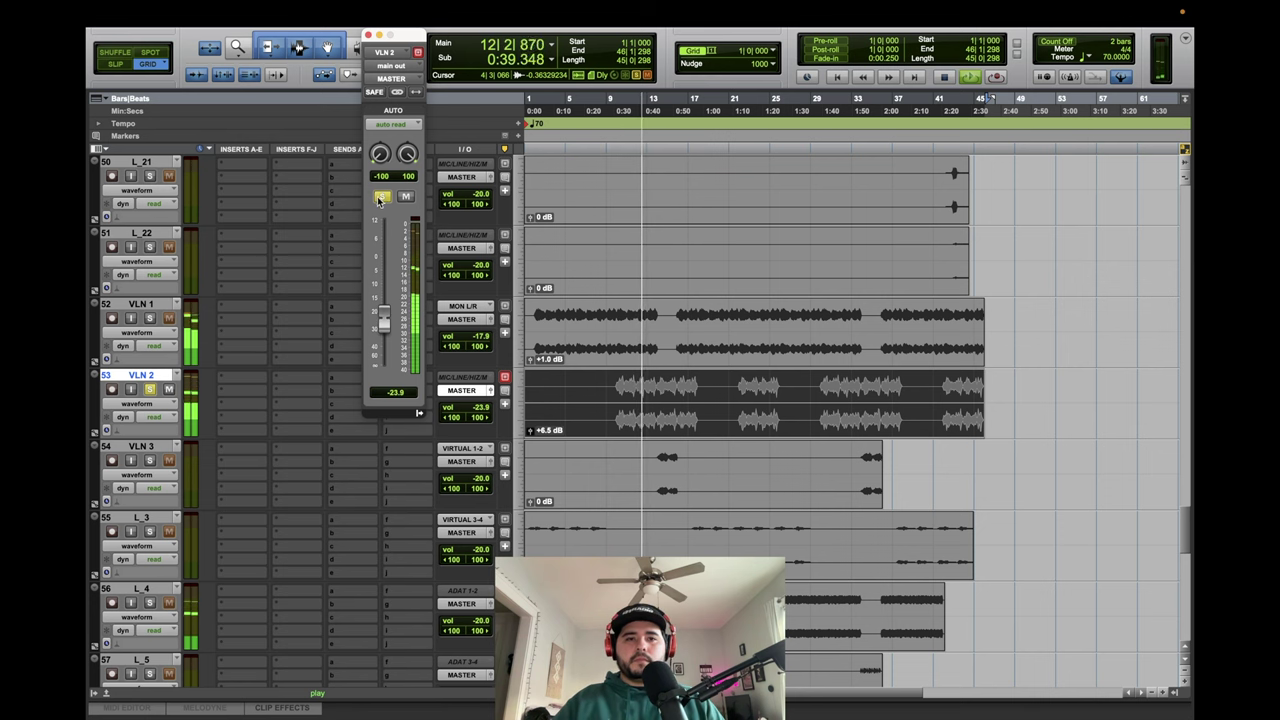
left_click(382, 197)
Play VLN 3 from its first section at bar 14 and raise its entire clip's gain to +3.0 dB.
scroll(634, 290, "down", 2)
left_click(660, 318)
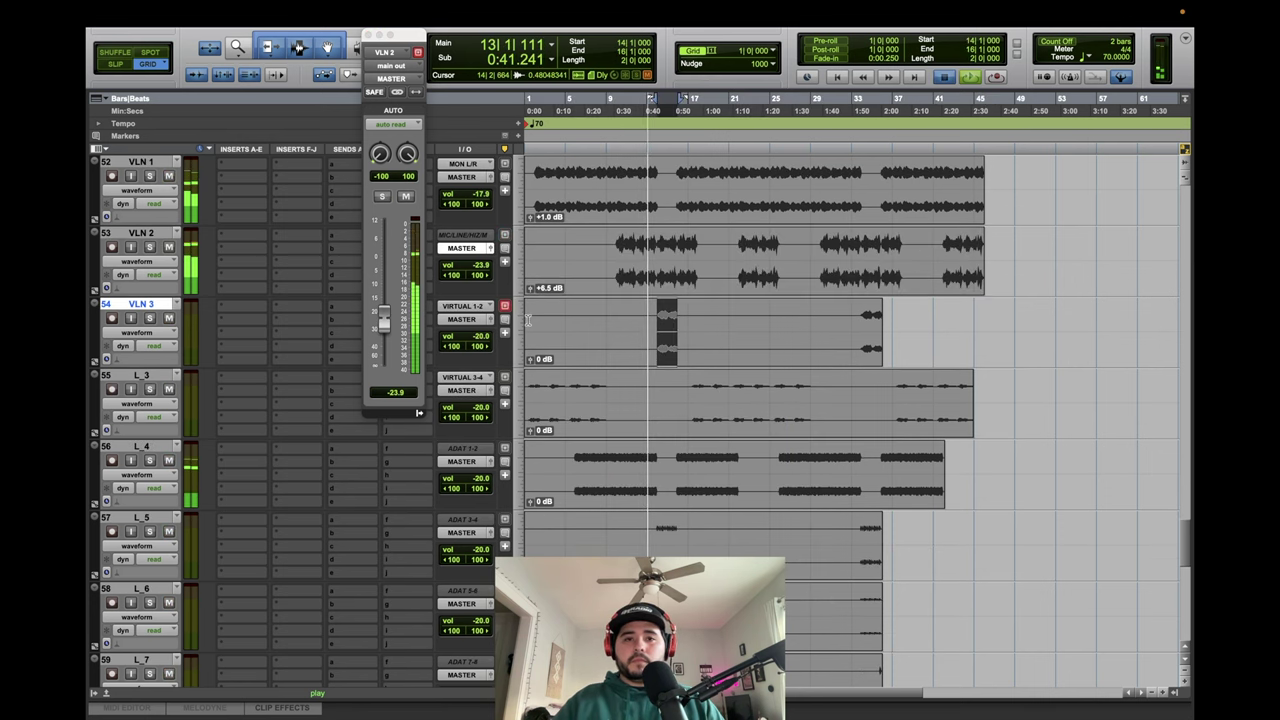
left_click(718, 358)
key("ctrl+shift+Up")
key("ctrl+shift+Up")
key("ctrl+shift+Up")
key("ctrl+shift+Up")
key("ctrl+shift+Up")
key("ctrl+shift+Up")
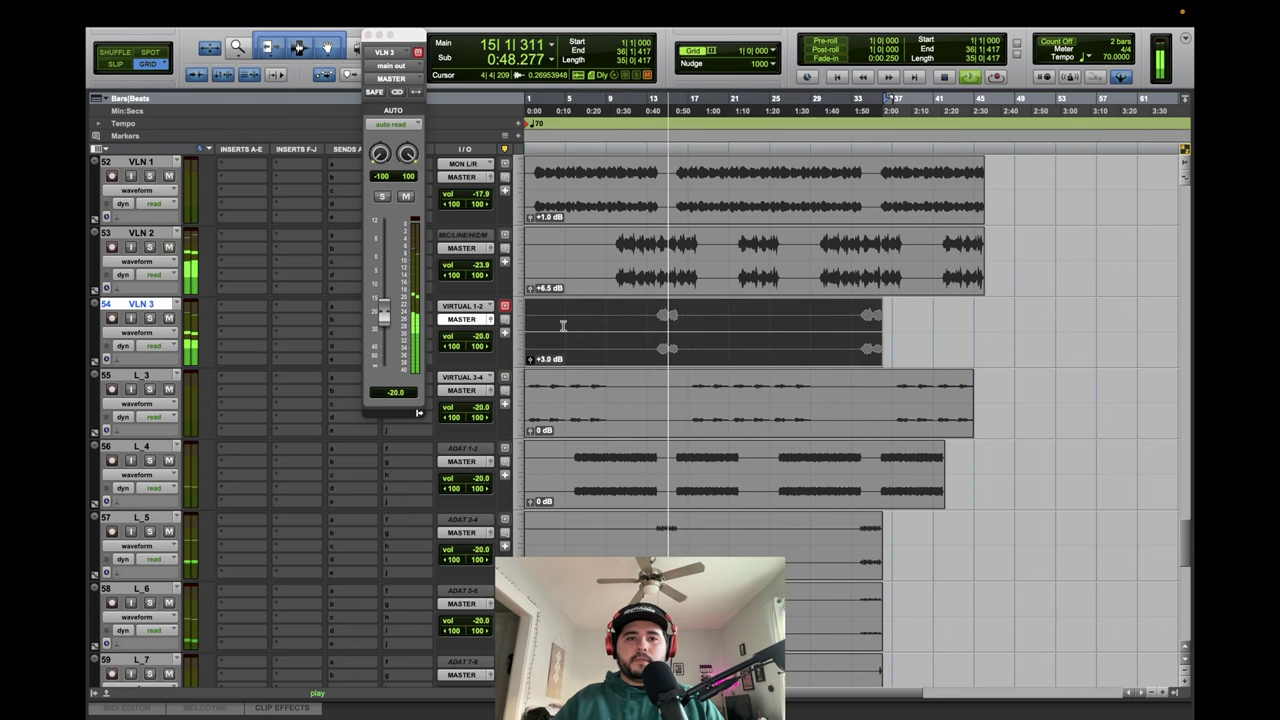
Play the L_3 track in solo from its opening section at bar 2 and rename it as VLN 4.
scroll(605, 315, "down", 1)
left_click_drag(606, 316, 535, 322)
key("space")
key("space")
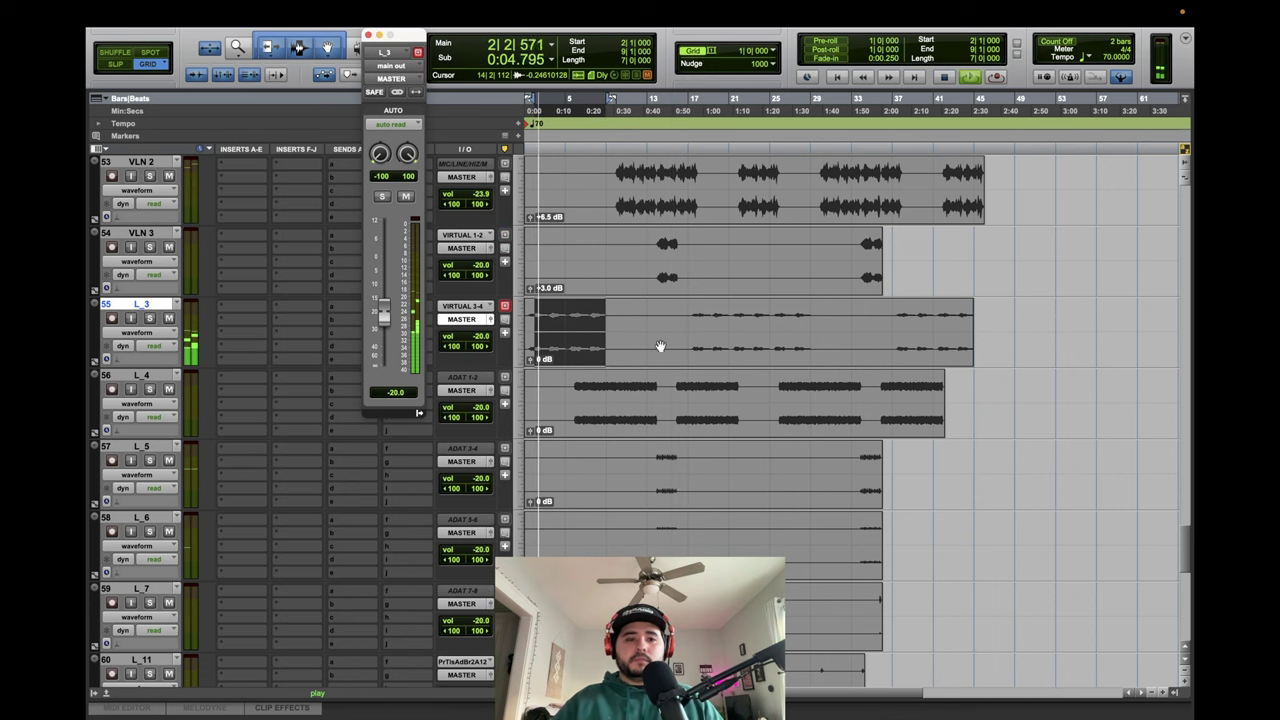
key("shift+s")
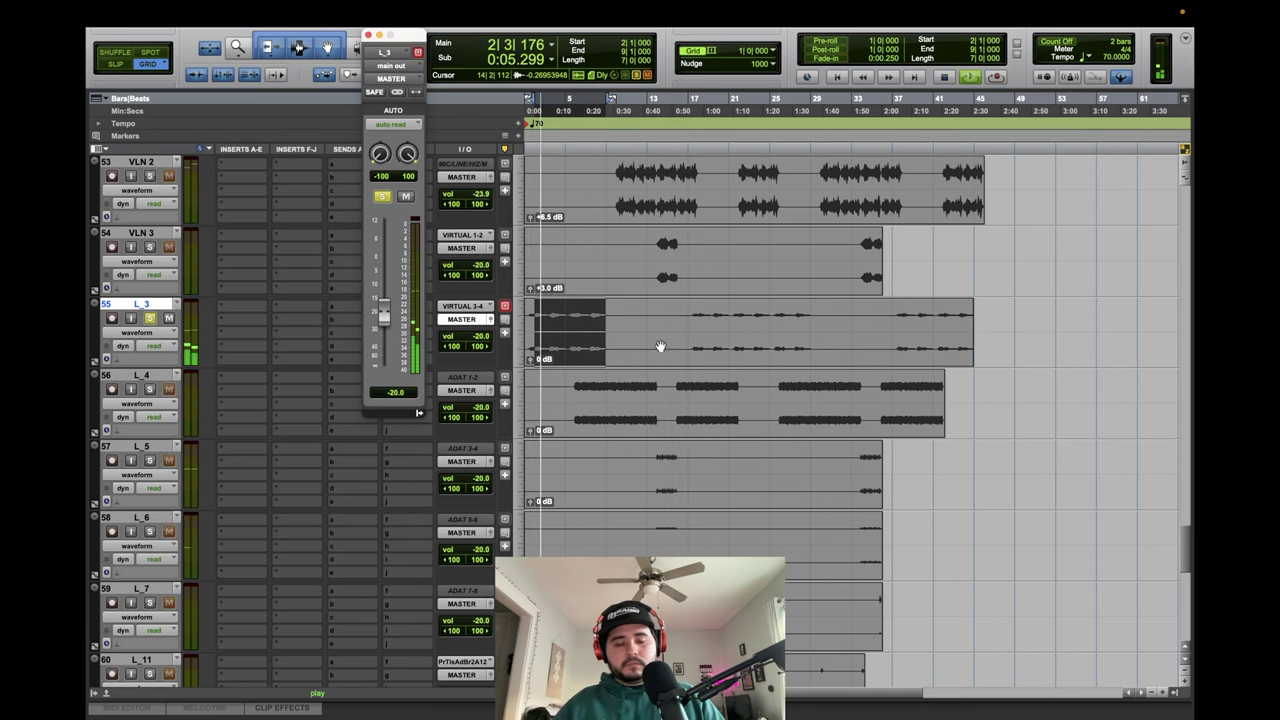
double_click(138, 306)
type("VLN 4")
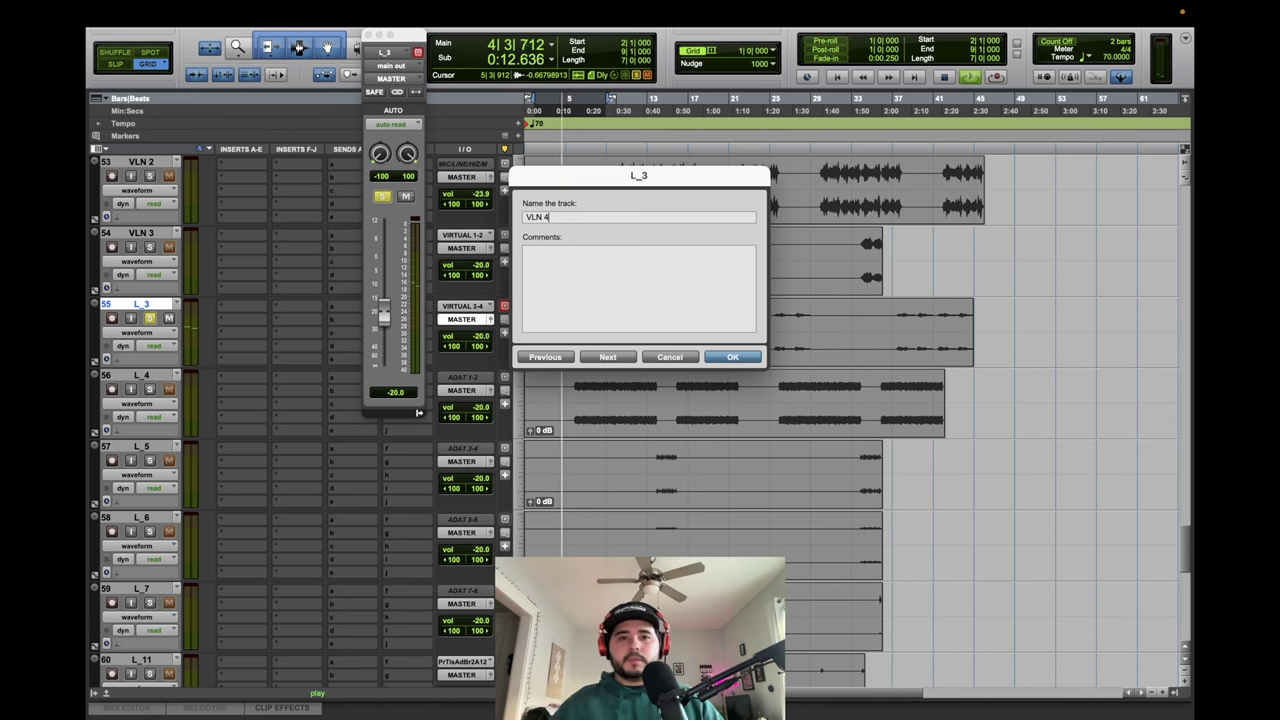
key("Return")
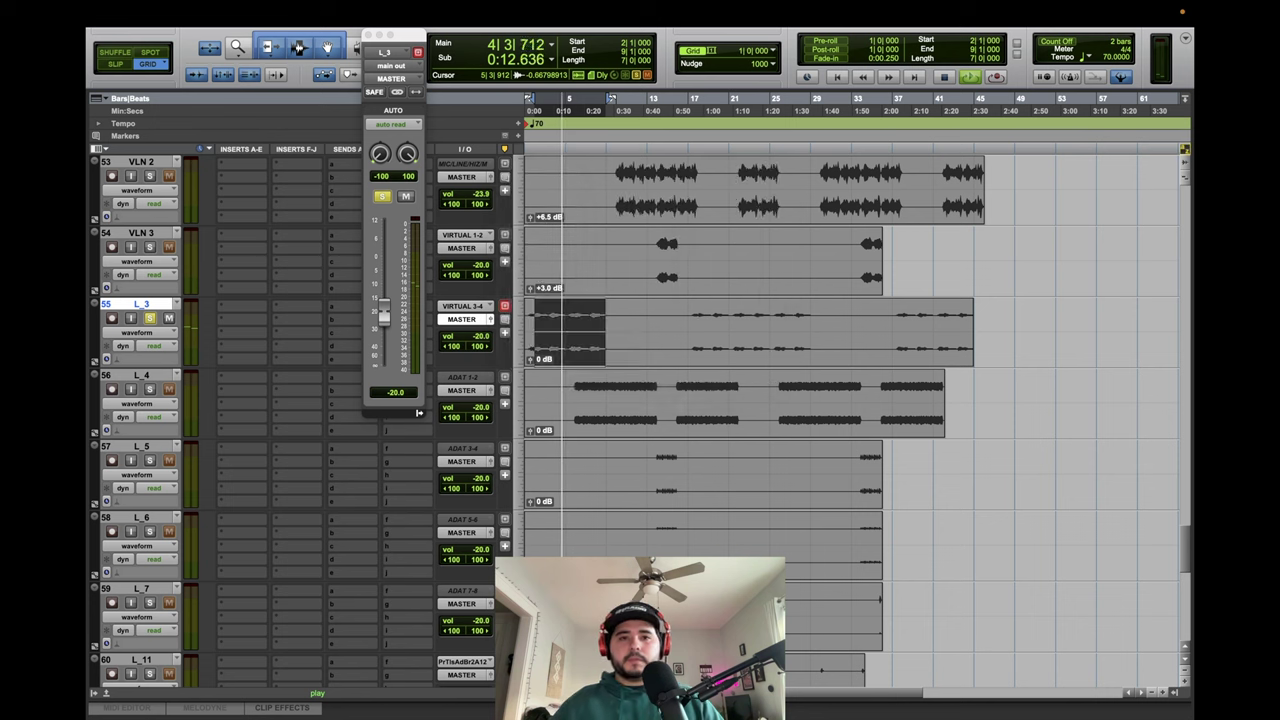
Unsolo VLN 4, open its output window and raise its entire clip's gain to +7.0 dB.
left_click(154, 319)
left_click(569, 354)
left_click(489, 320)
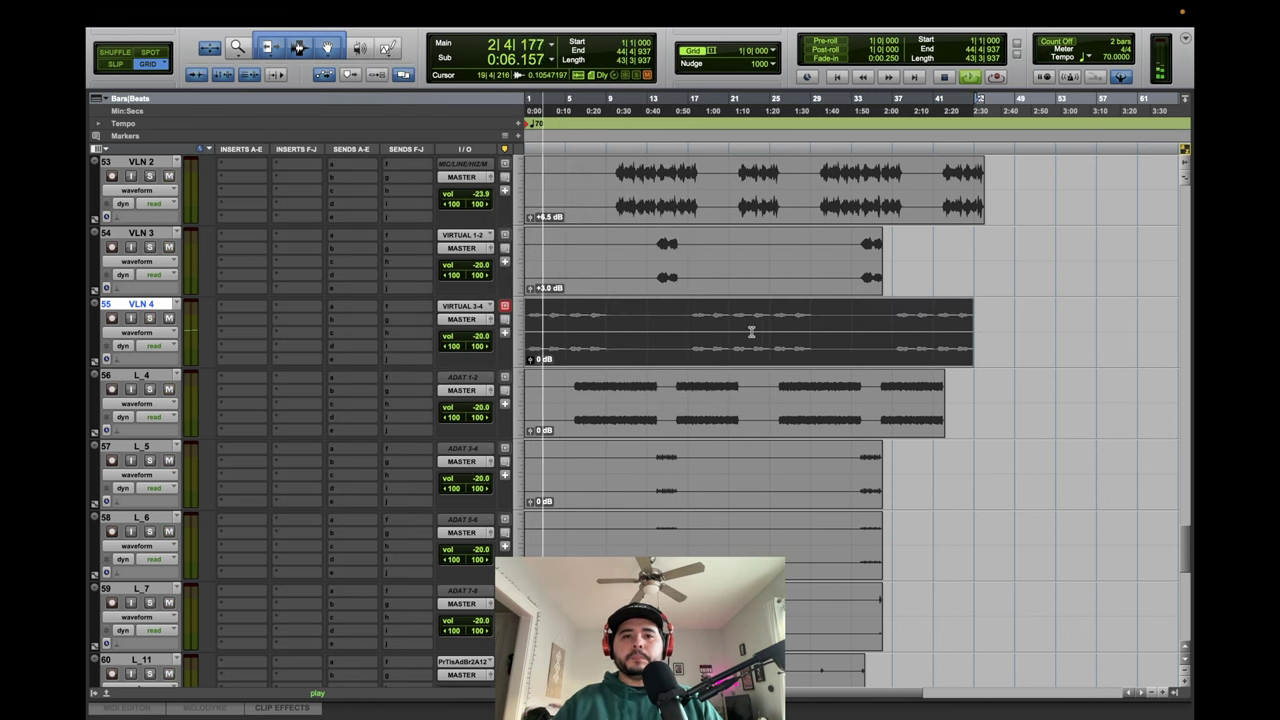
key("ctrl+shift+Up")
key("ctrl+shift+Up")
key("ctrl+shift+Up")
key("ctrl+shift+Up")
key("ctrl+shift+Up")
key("ctrl+shift+Up")
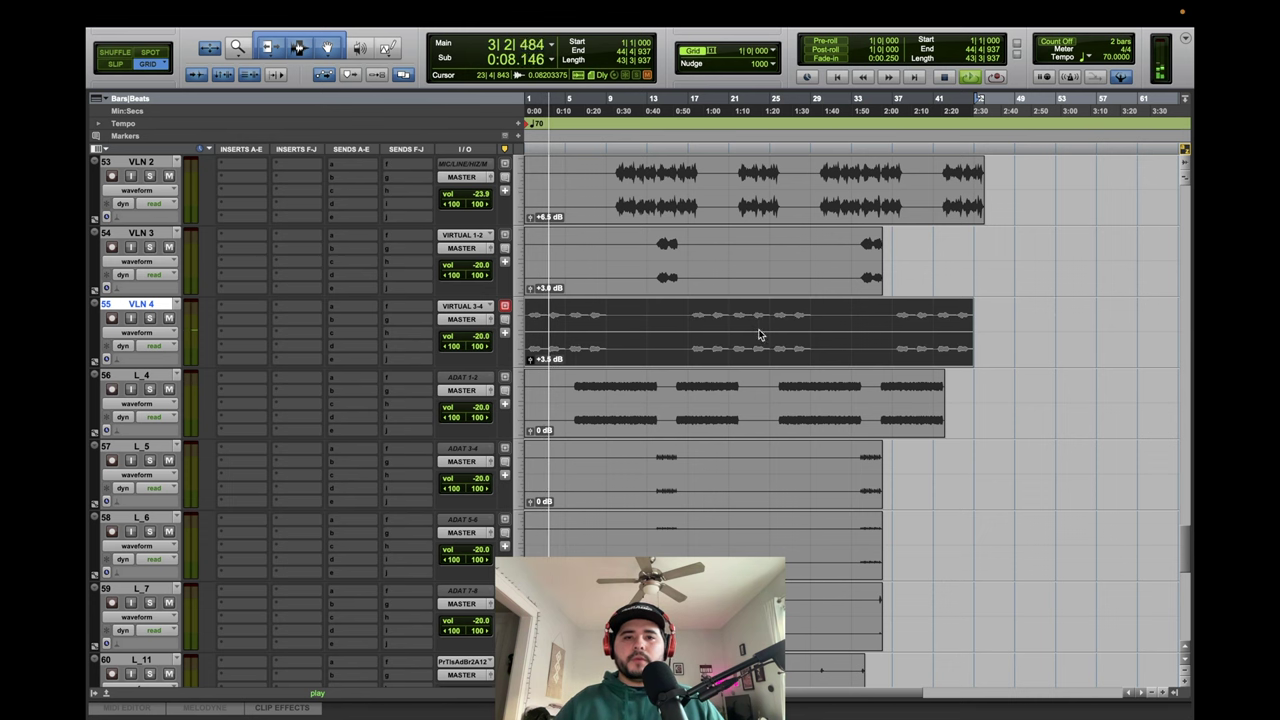
left_click(489, 320)
key("ctrl+shift+Up")
key("ctrl+shift+Up")
key("ctrl+shift+Up")
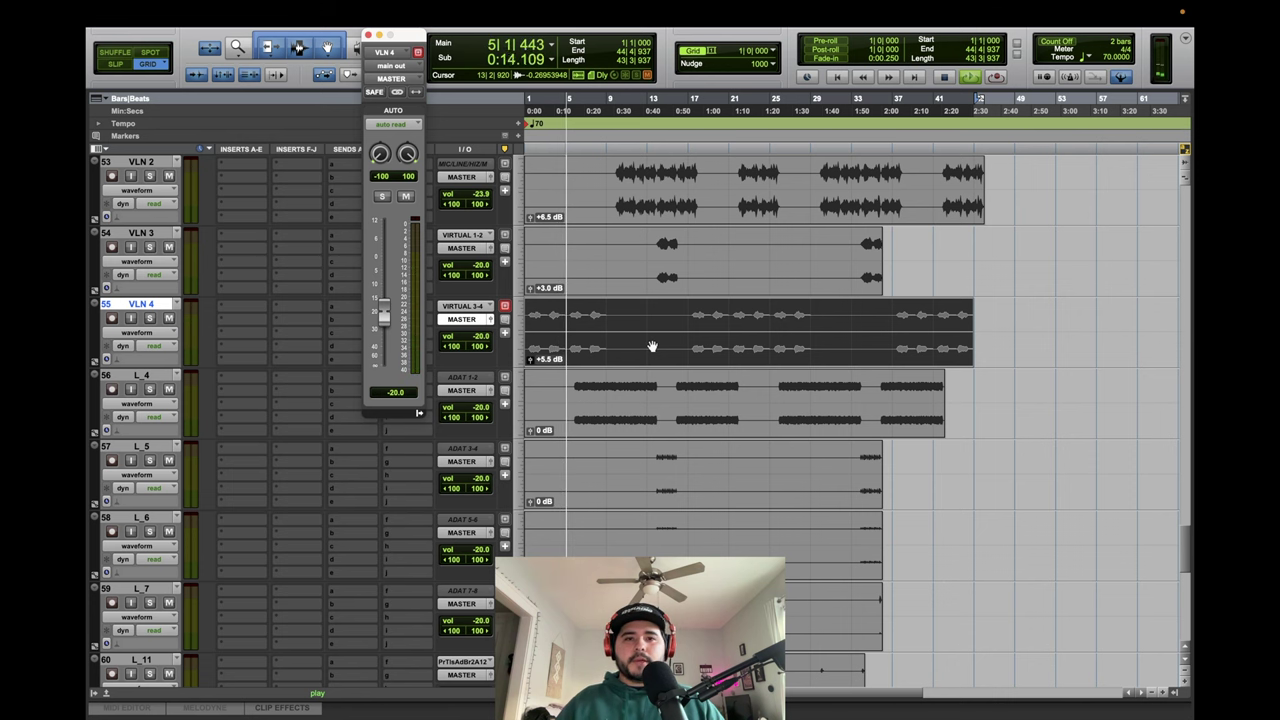
key("ctrl+shift+Up")
key("ctrl+shift+Up")
key("ctrl+shift+Up")
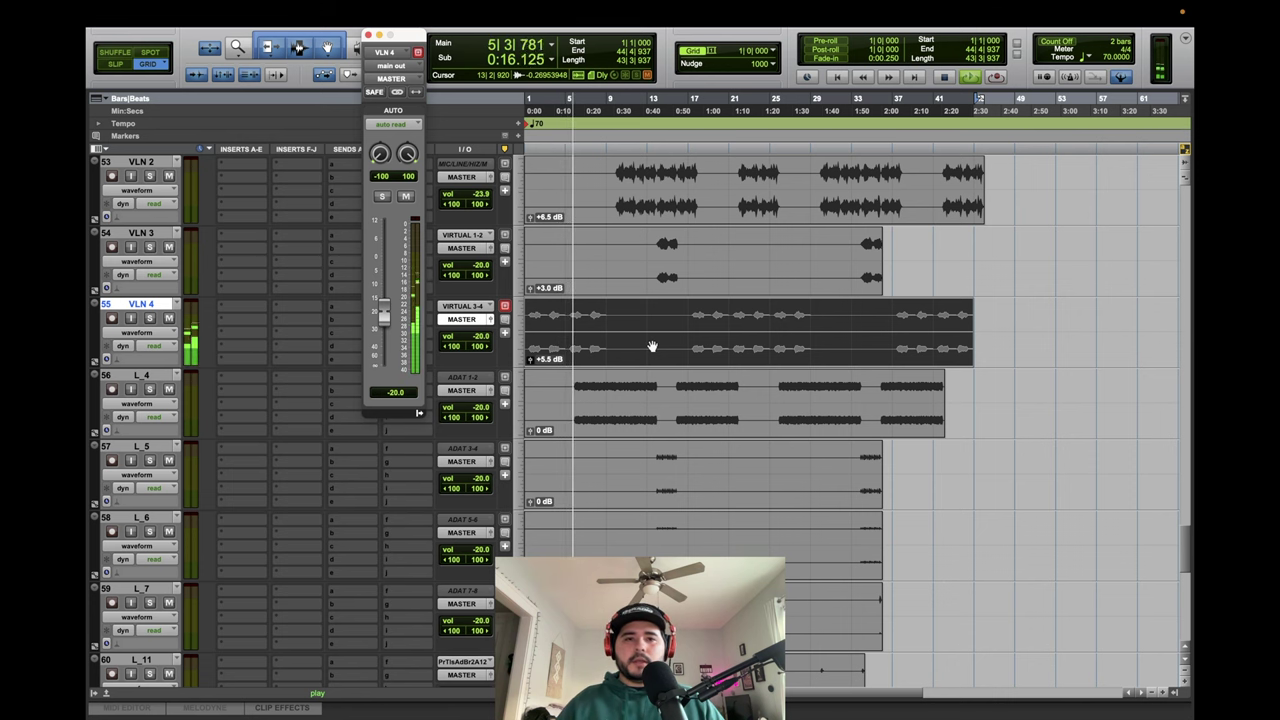
key("ctrl+shift+Up")
key("ctrl+shift+Up")
key("ctrl+shift+Up")
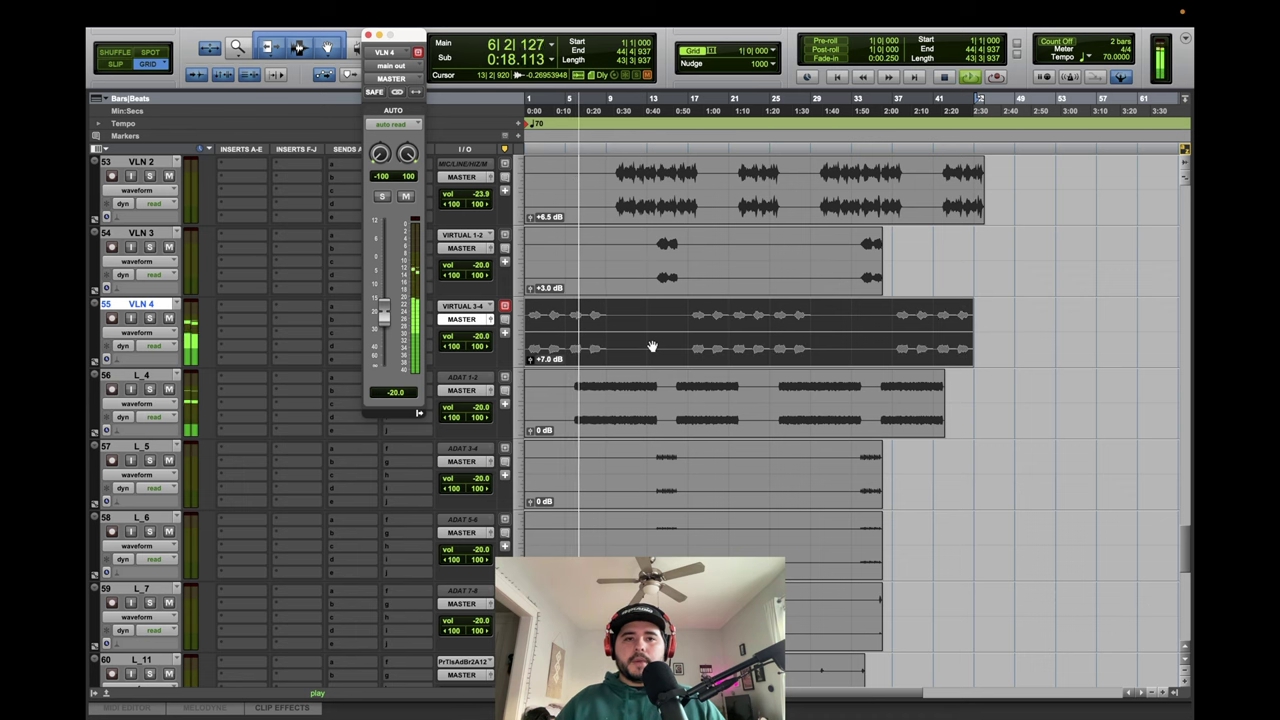
key("ctrl+shift+Up")
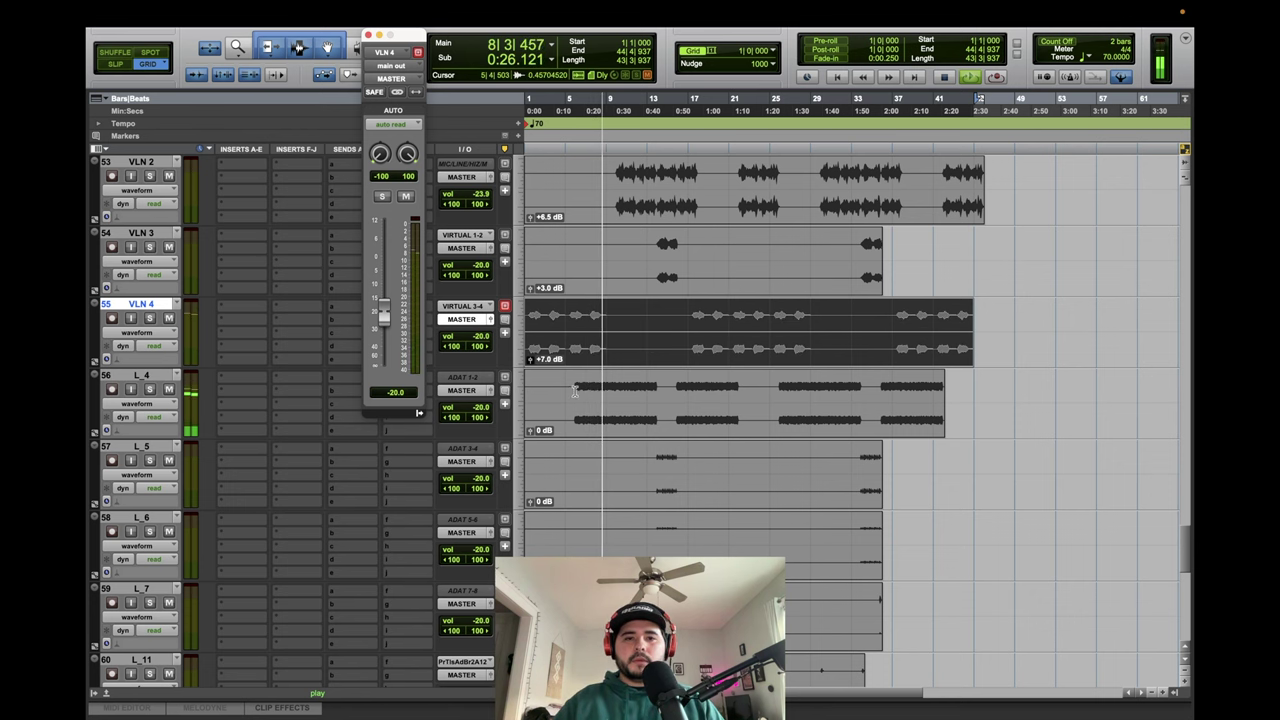
Select the first section of the L_4 track at bar 6 and audition it in solo.
left_click_drag(575, 390, 645, 397)
key("space")
key("space")
left_click(150, 389)
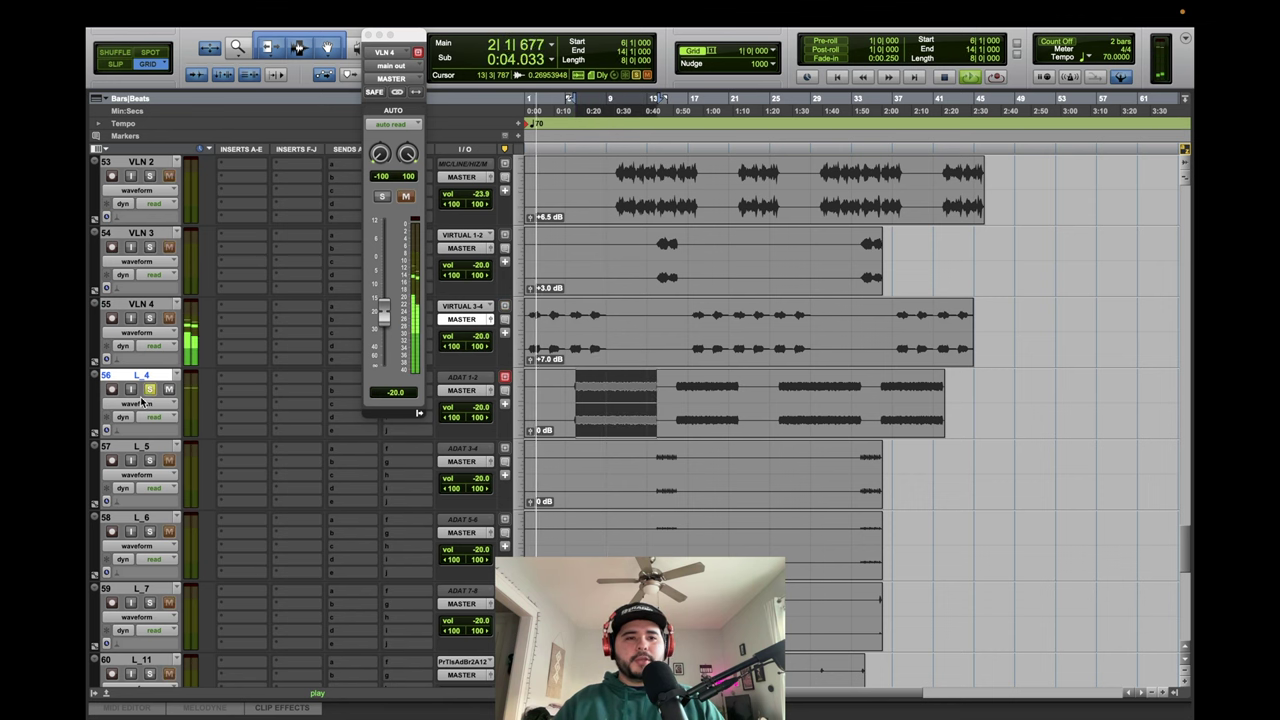
key("space")
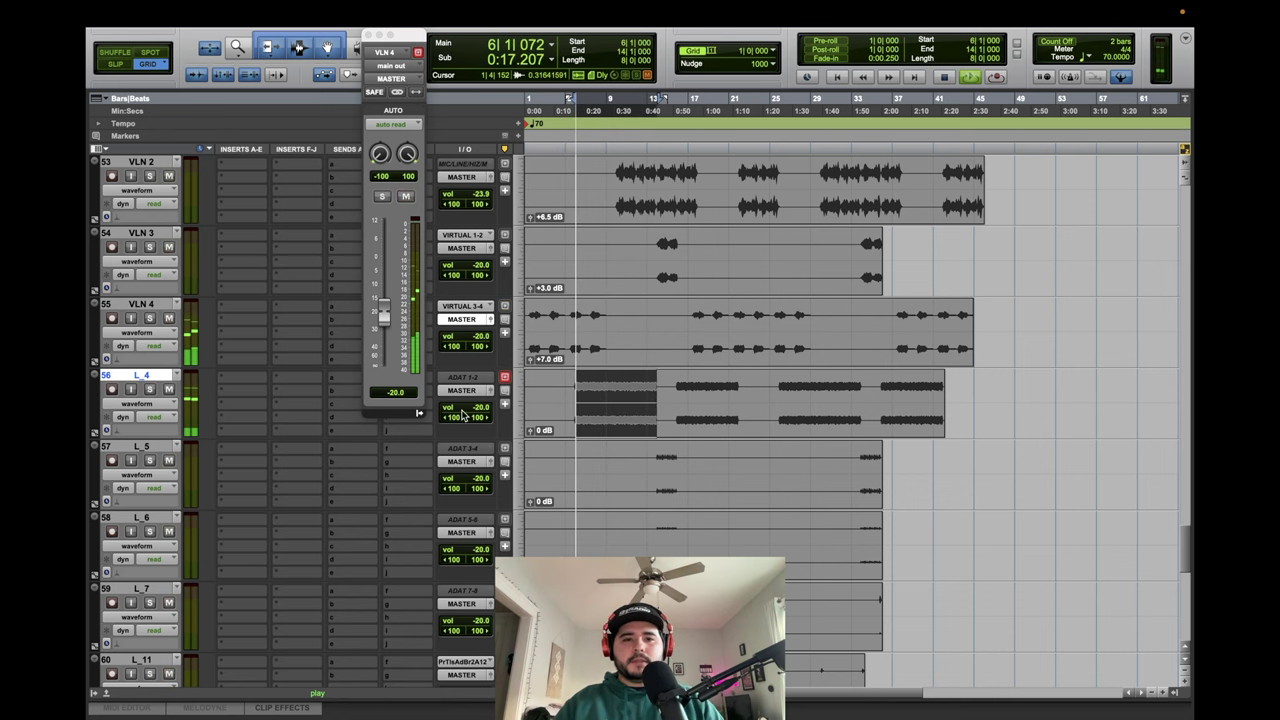
Raise the entire L_4 clip's gain to +2.0 dB, and set its linked pans to -32 and volume fader to -22.6 dB.
left_click(503, 392)
left_click(642, 420)
key("ctrl+shift+Up")
key("ctrl+shift+Up")
key("ctrl+shift+Up")
key("ctrl+shift+Up")
key("ctrl+shift+Up")
key("ctrl+shift+Up")
key("ctrl+shift+Up")
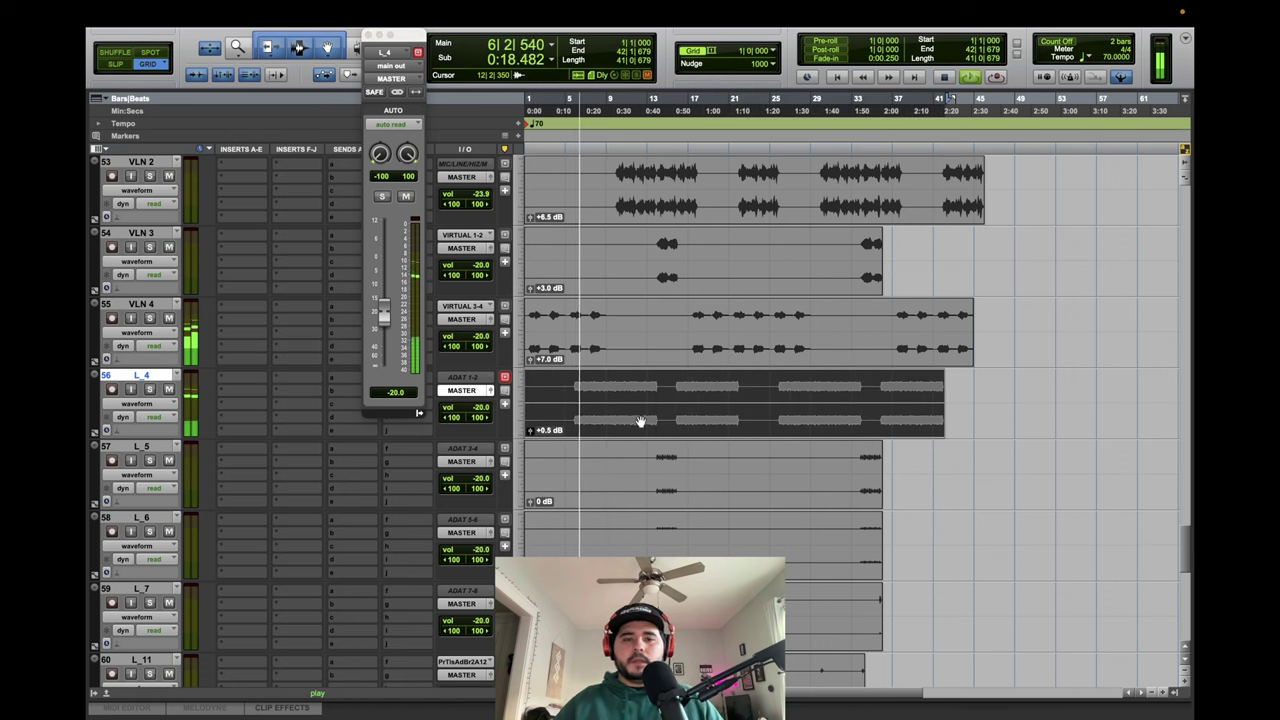
key("ctrl+shift+Down")
key("ctrl+shift+Down")
key("ctrl+shift+Down")
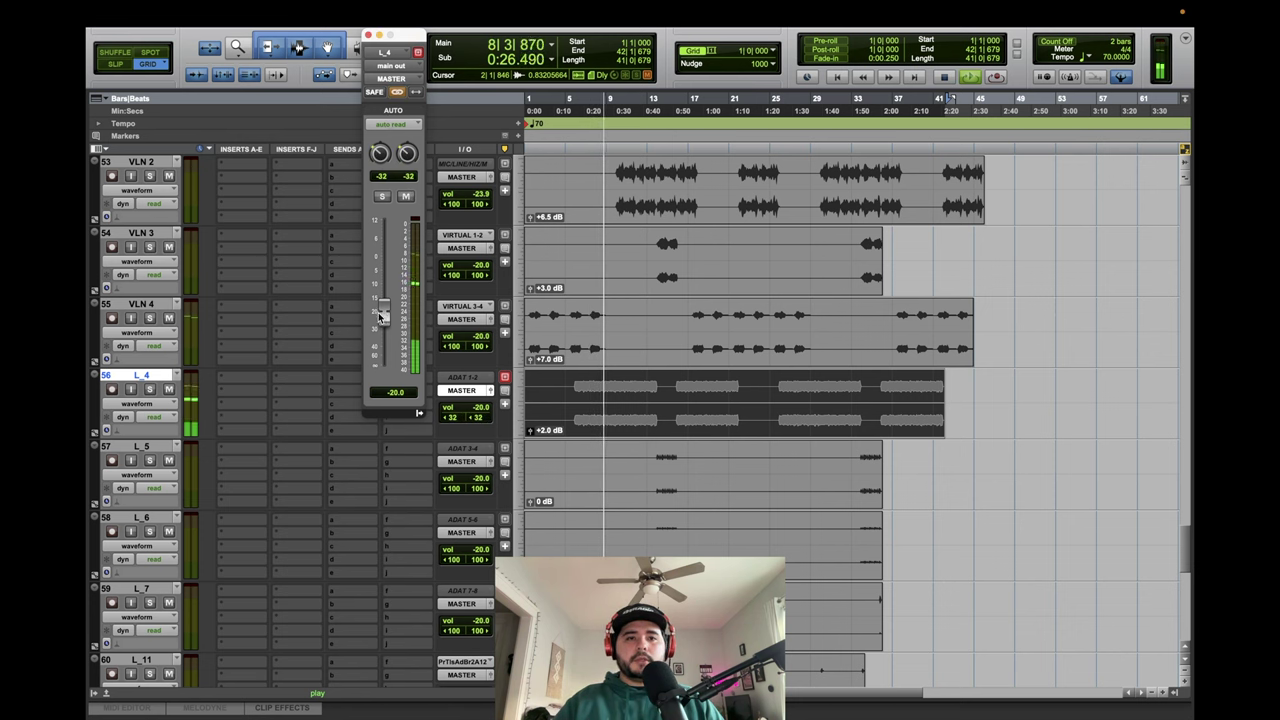
scroll(672, 394, "down", 1)
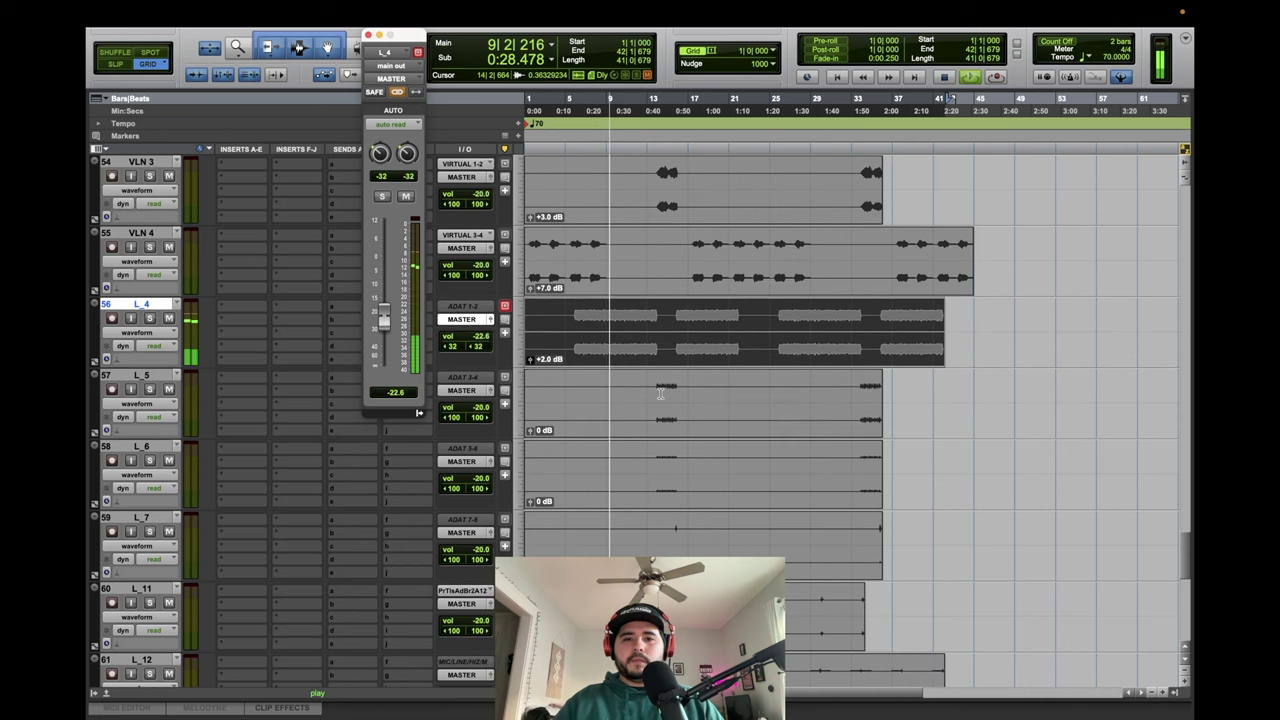
Audition the L_5 section from bar 14 to bar 16 in solo, open its output window, and unsolo the track.
left_click(672, 394)
left_click(150, 389)
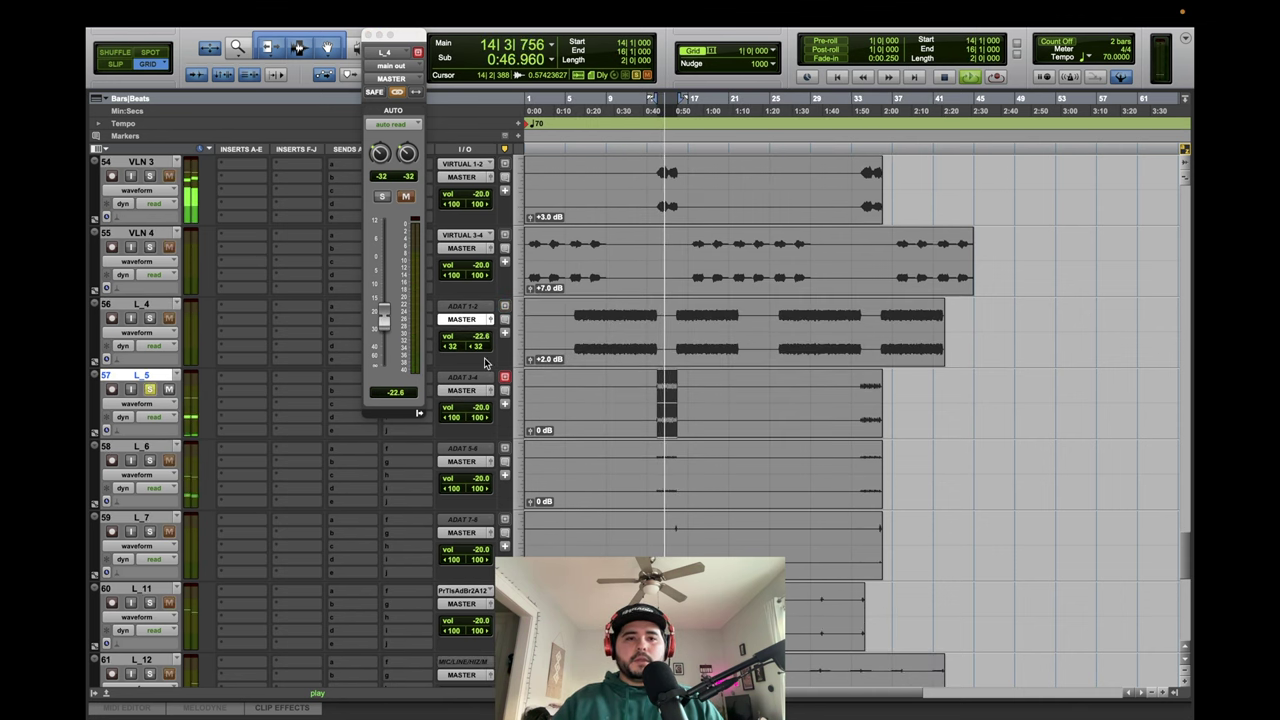
left_click(130, 376)
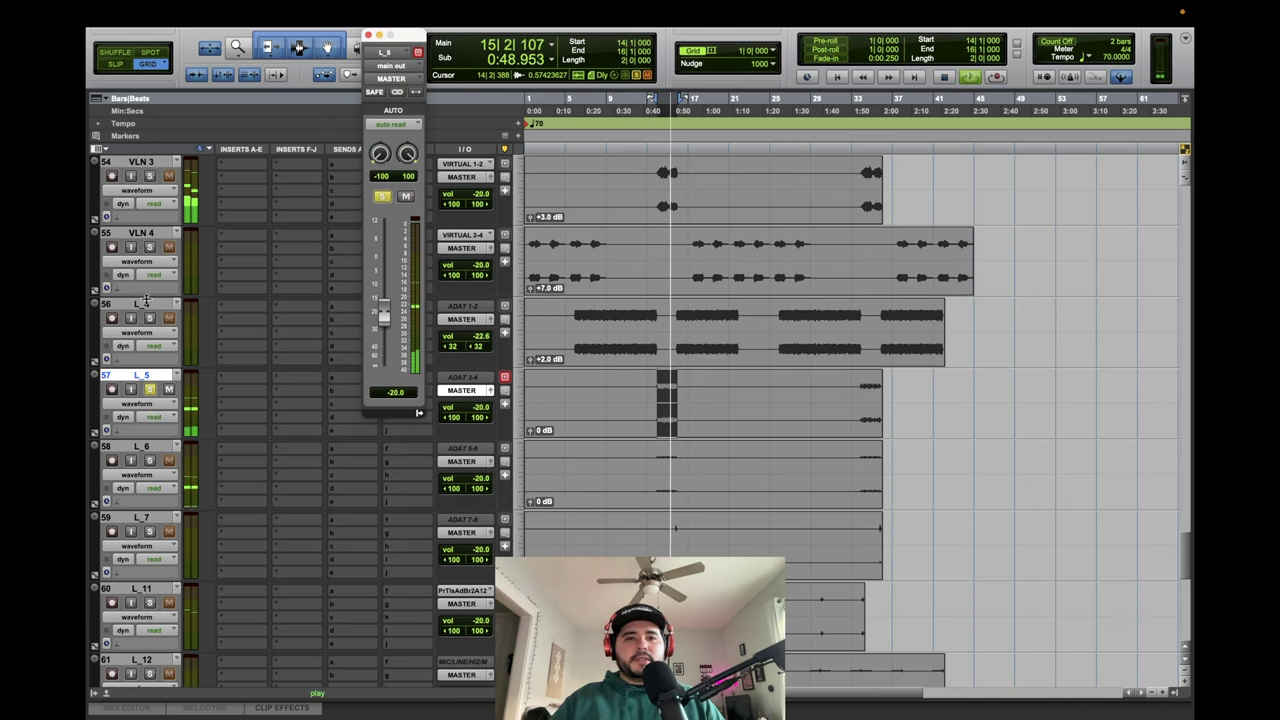
left_click(149, 389)
Look through the drum and percussion bus tracks to check how the existing hi-hat track is named.
scroll(207, 330, "up", 15)
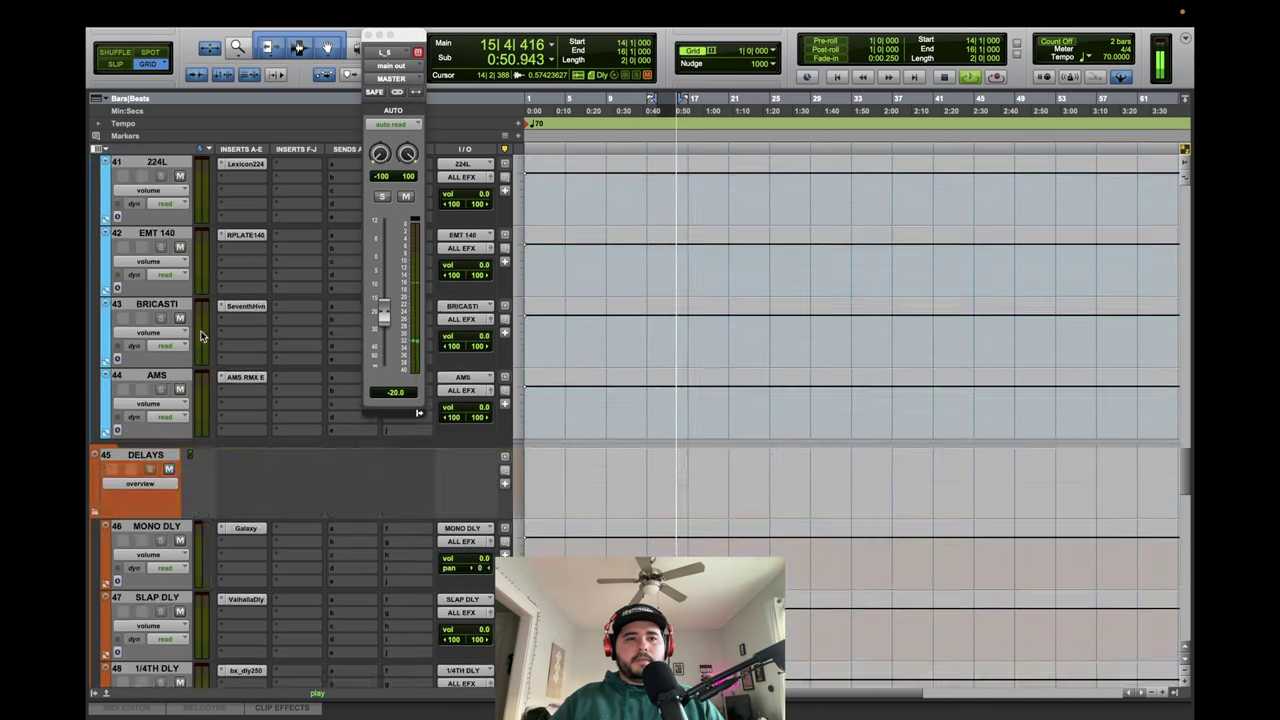
scroll(207, 330, "up", 3)
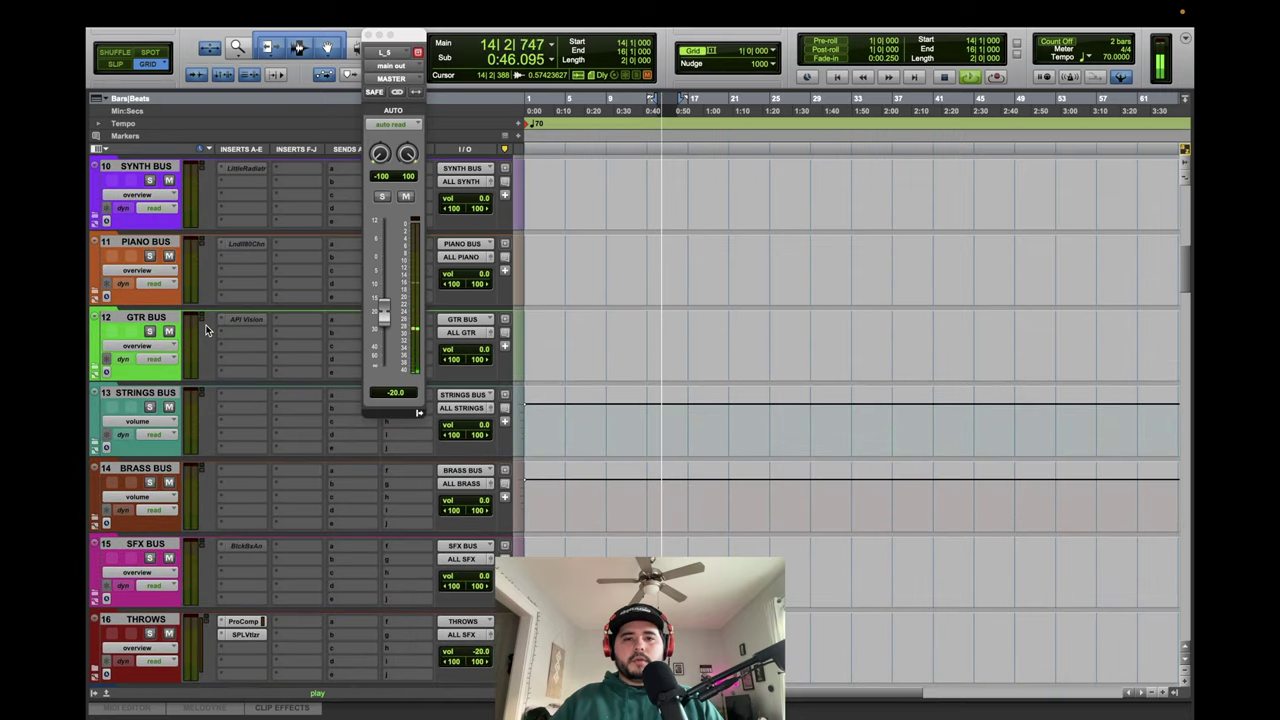
scroll(207, 330, "up", 4)
scroll(299, 374, "down", 2)
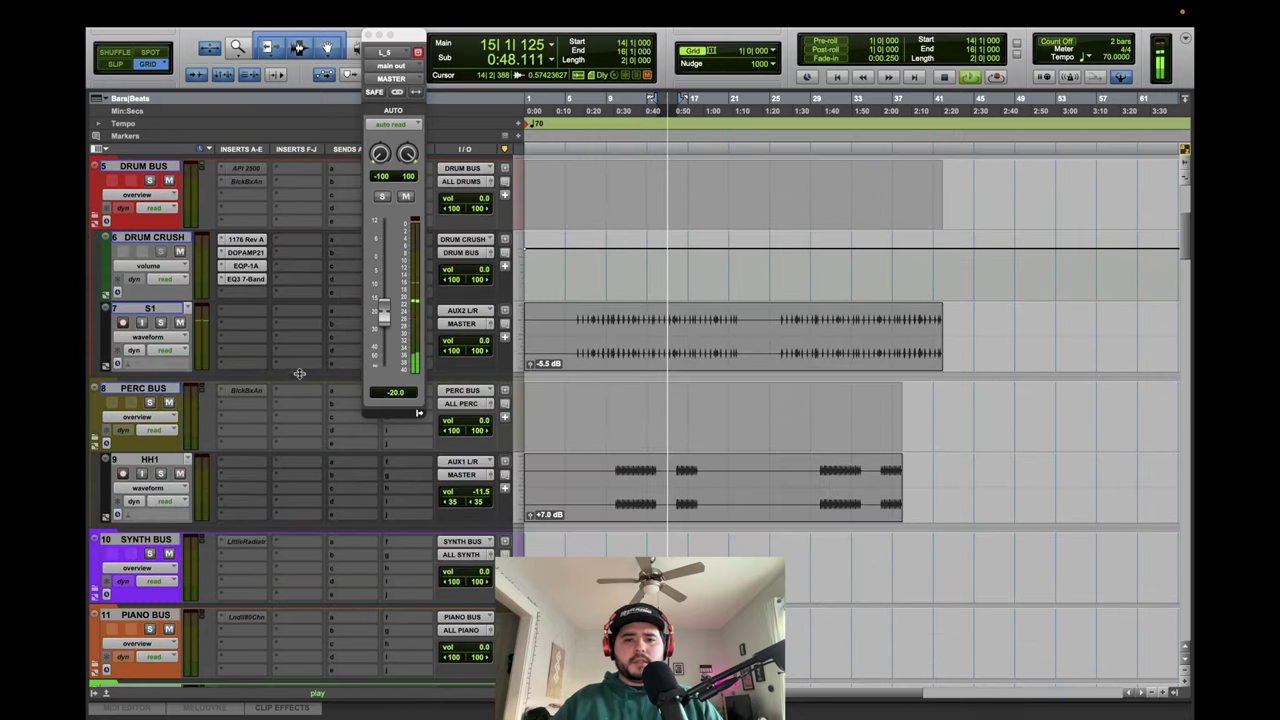
scroll(286, 402, "down", 3)
scroll(280, 399, "up", 4)
scroll(278, 400, "down", 20)
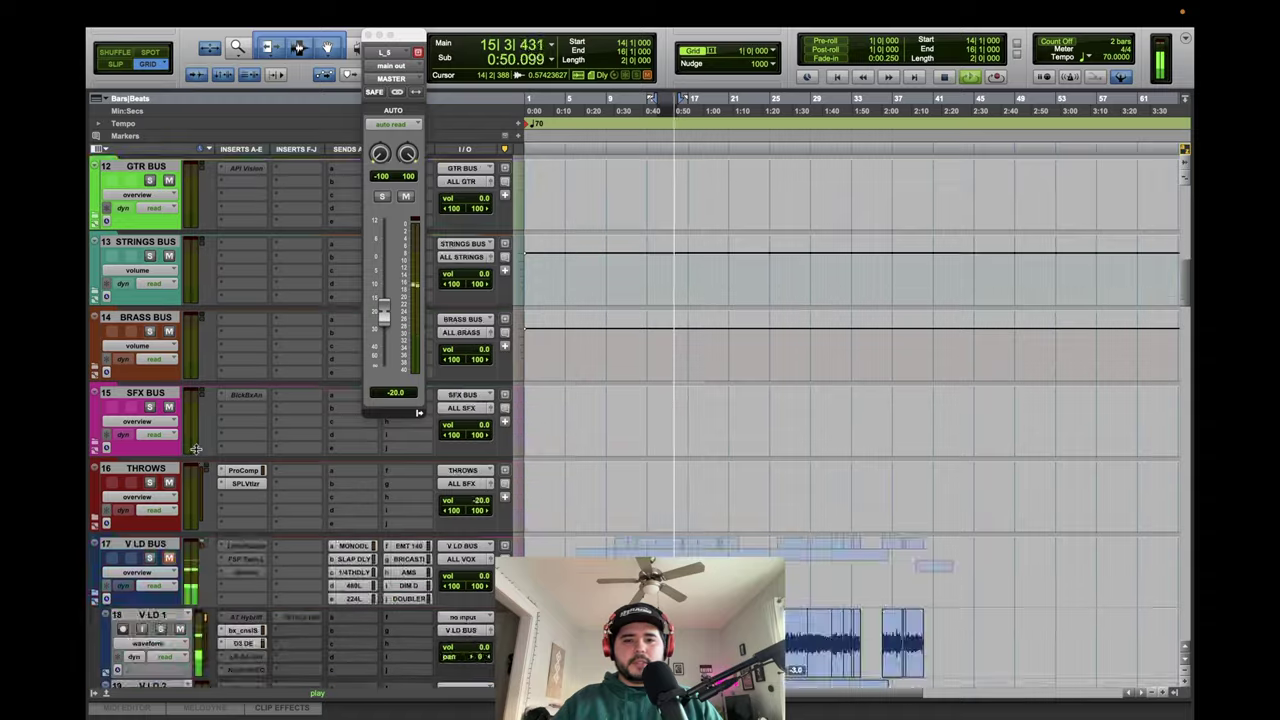
scroll(196, 449, "down", 10)
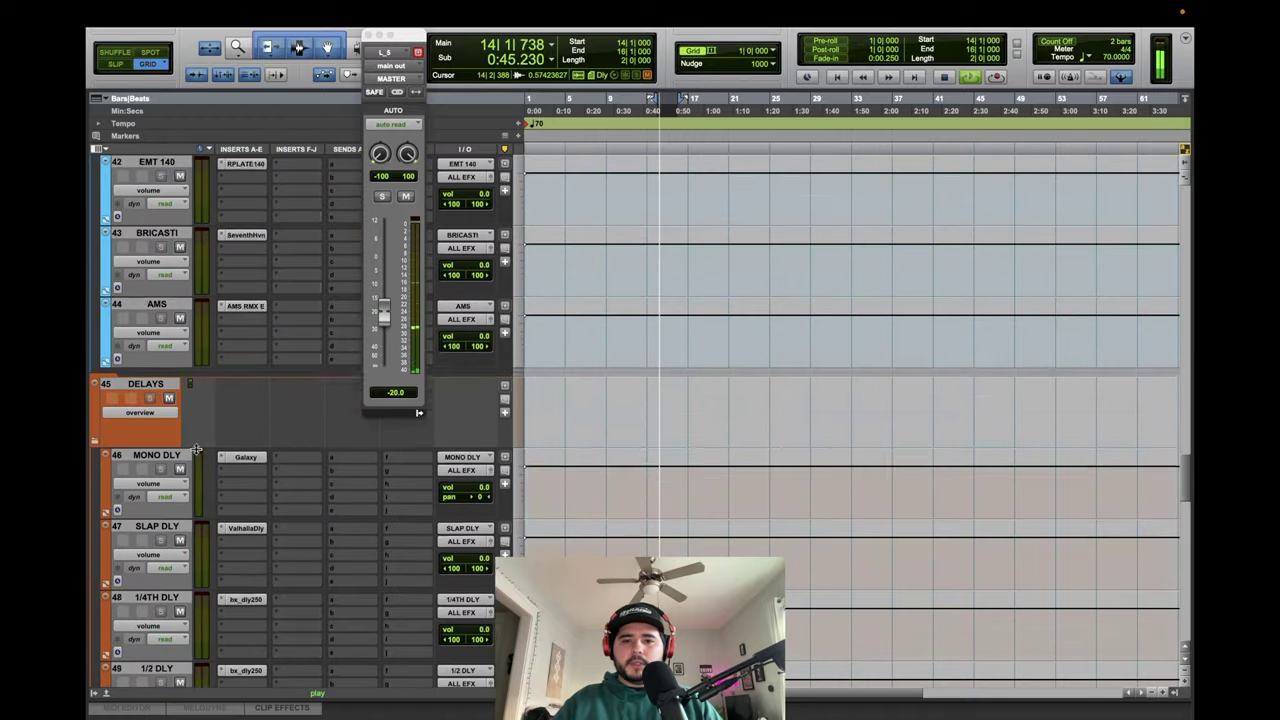
scroll(380, 490, "down", 3)
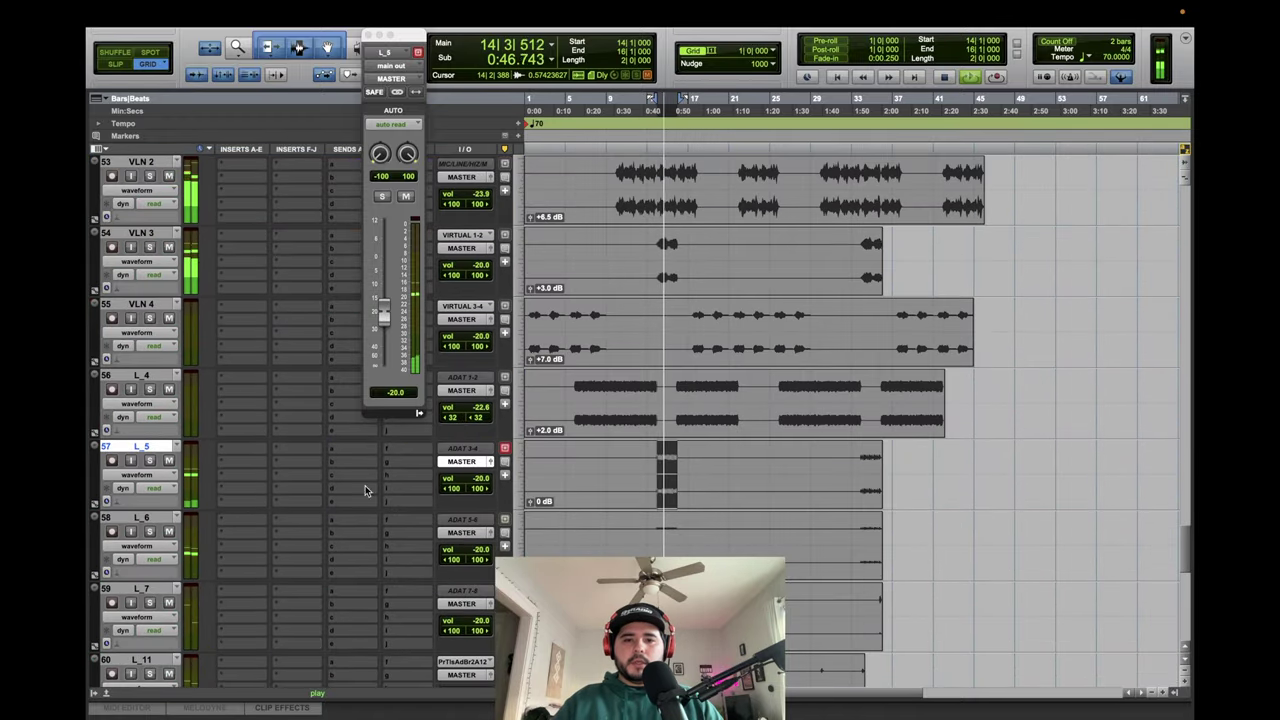
Rename the L_4 track as HH2 and the L_5 track as HH3.
double_click(150, 377)
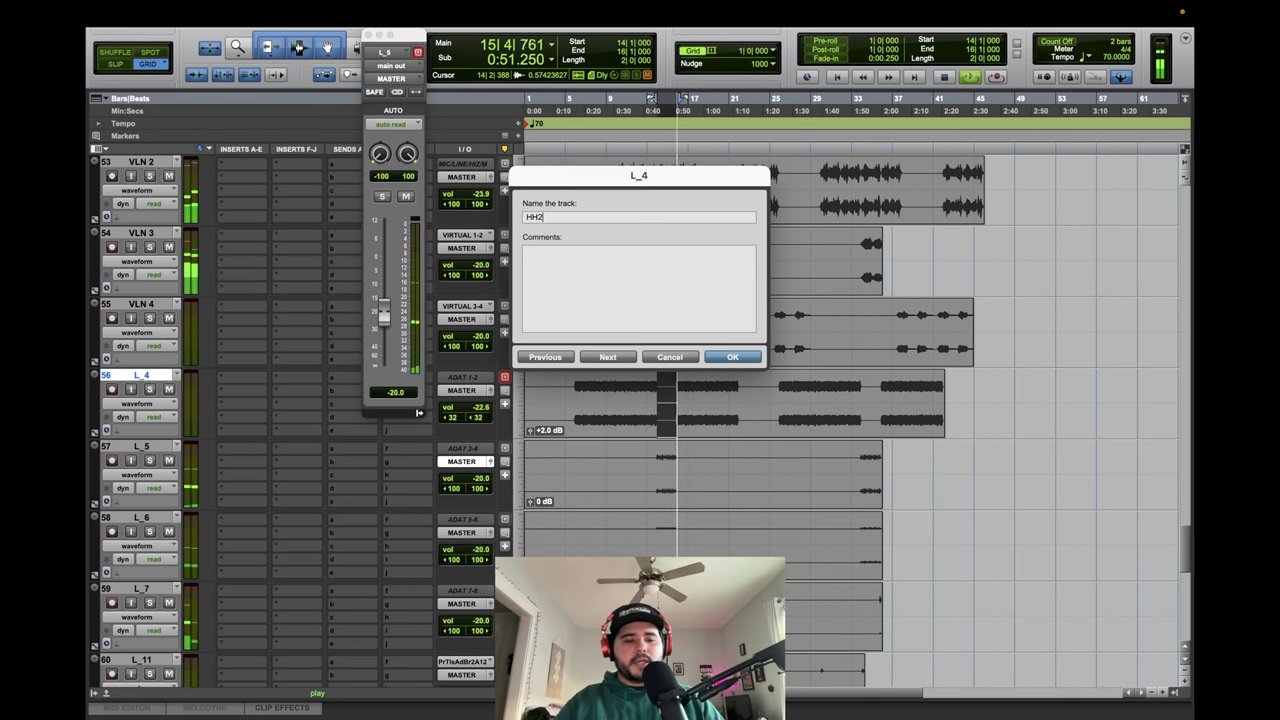
type("HH2")
key("Return")
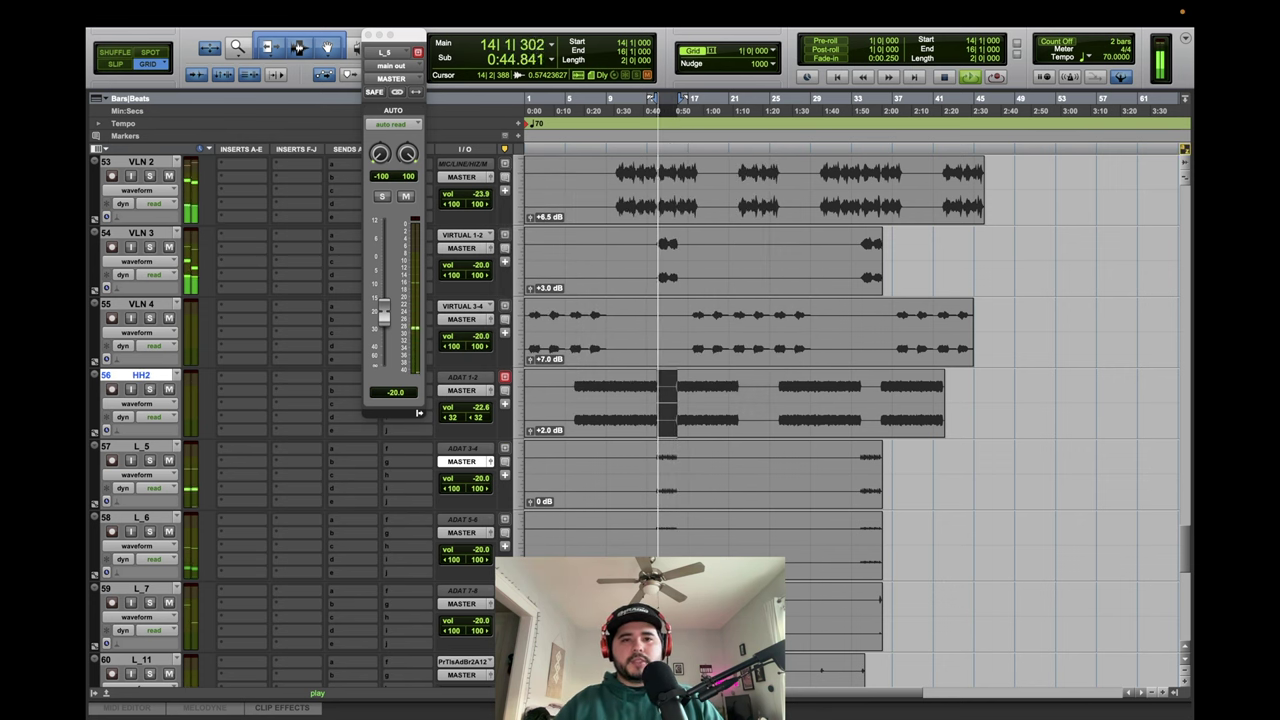
double_click(150, 446)
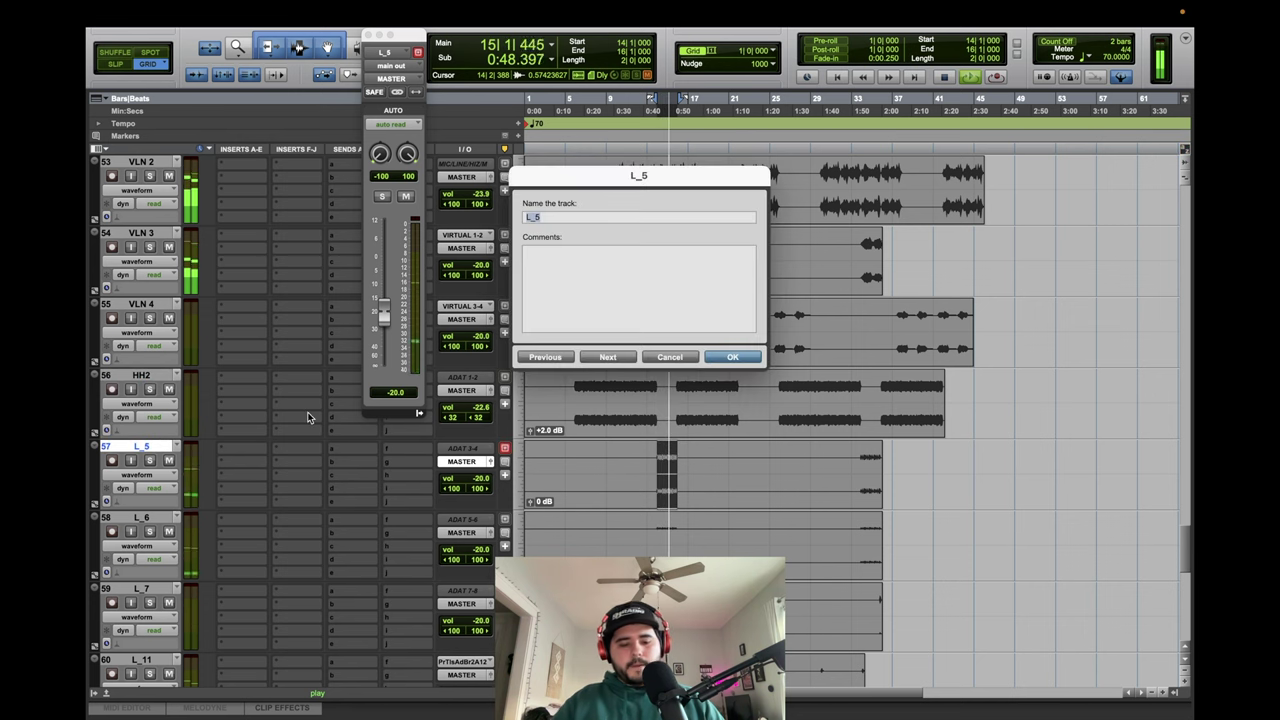
type("HH3")
key("Return")
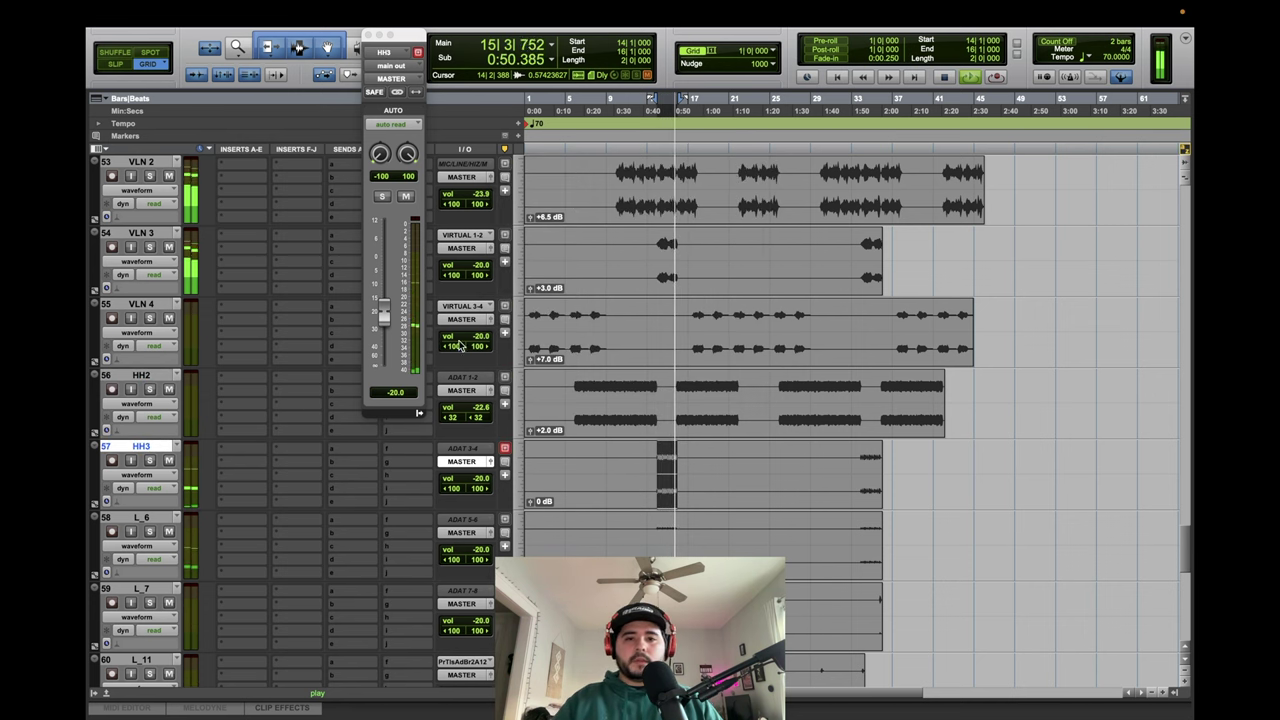
Raise the entire HH3 clip's gain to +8.0 dB, link its pans at 35, set its fader to -20.6 dB, and close the output window.
left_click(697, 491)
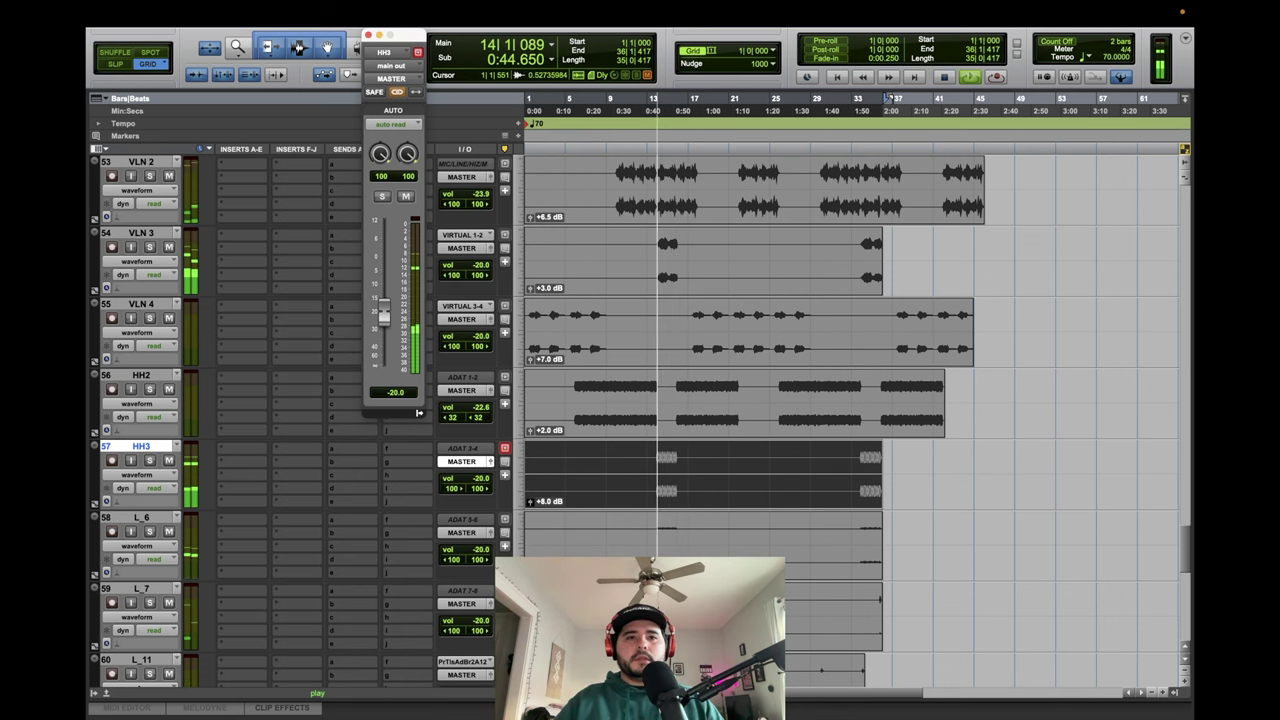
left_click_drag(408, 154, 384, 316)
left_click(368, 35)
Play the L_6 section at bar 14 in solo and rename the track as HH4.
scroll(594, 263, "down", 4)
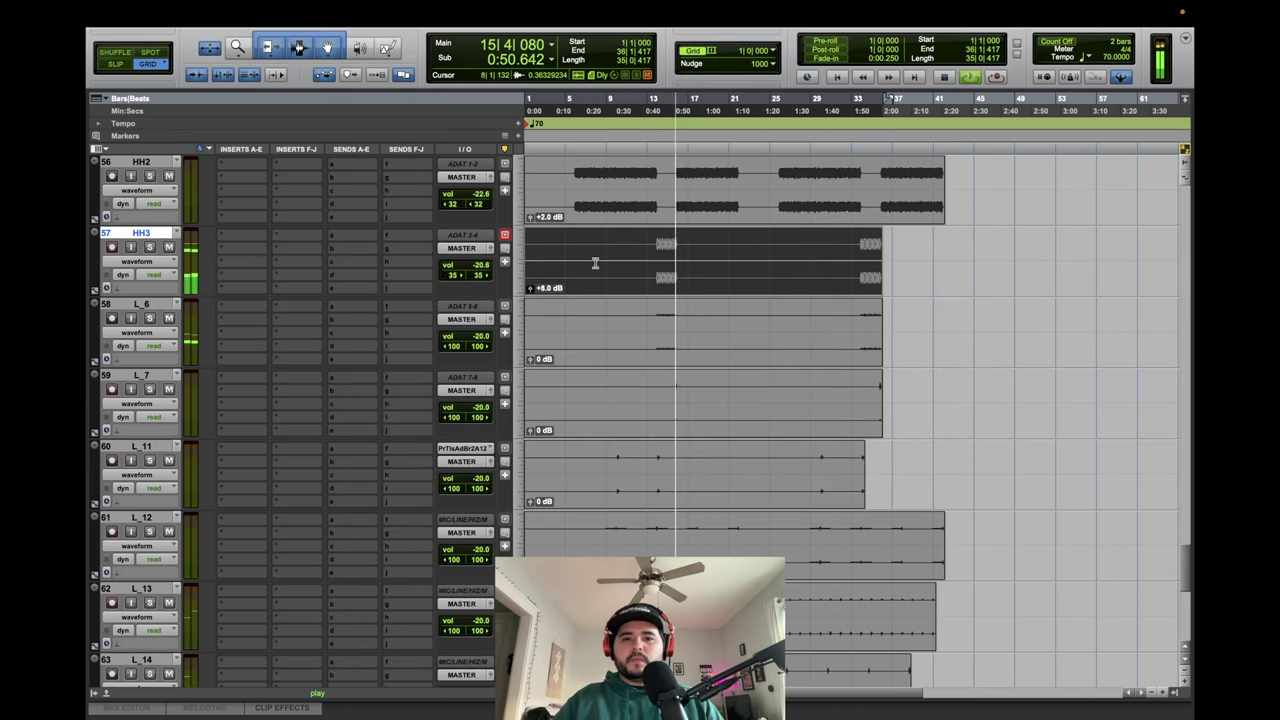
left_click(657, 314)
key("space")
left_click(150, 317)
double_click(140, 303)
type("HH")
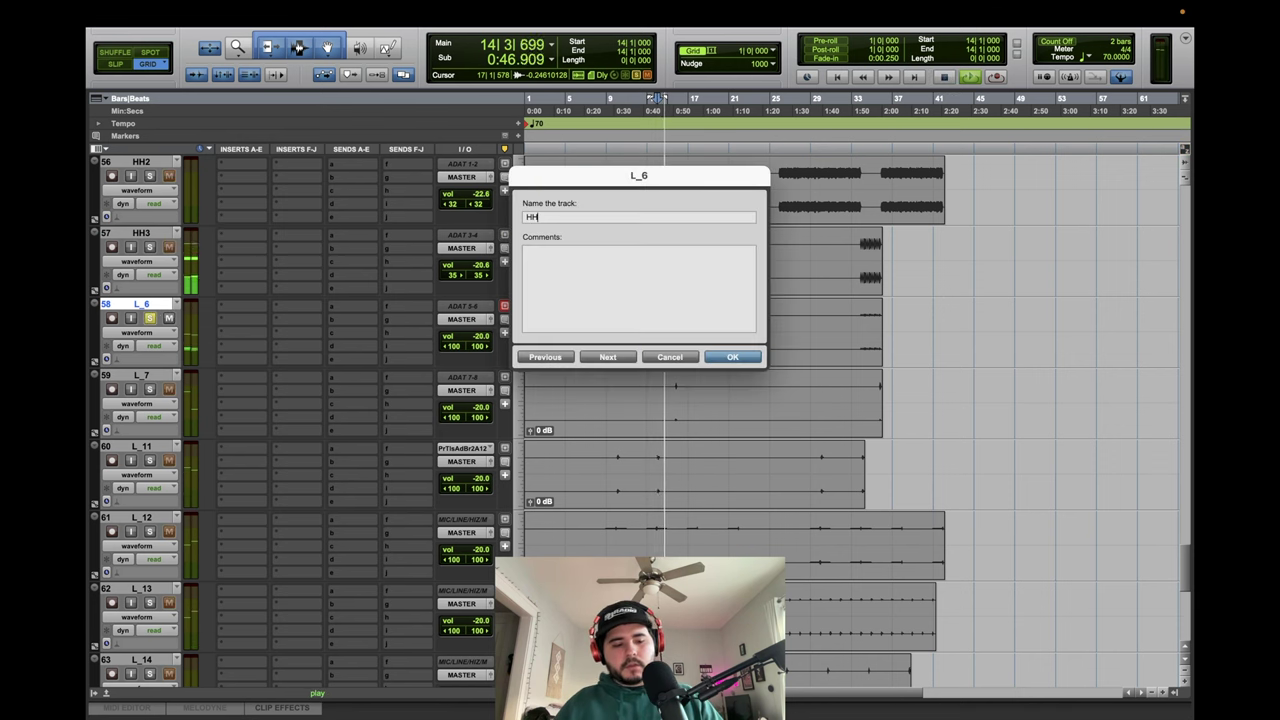
type("4")
key("Return")
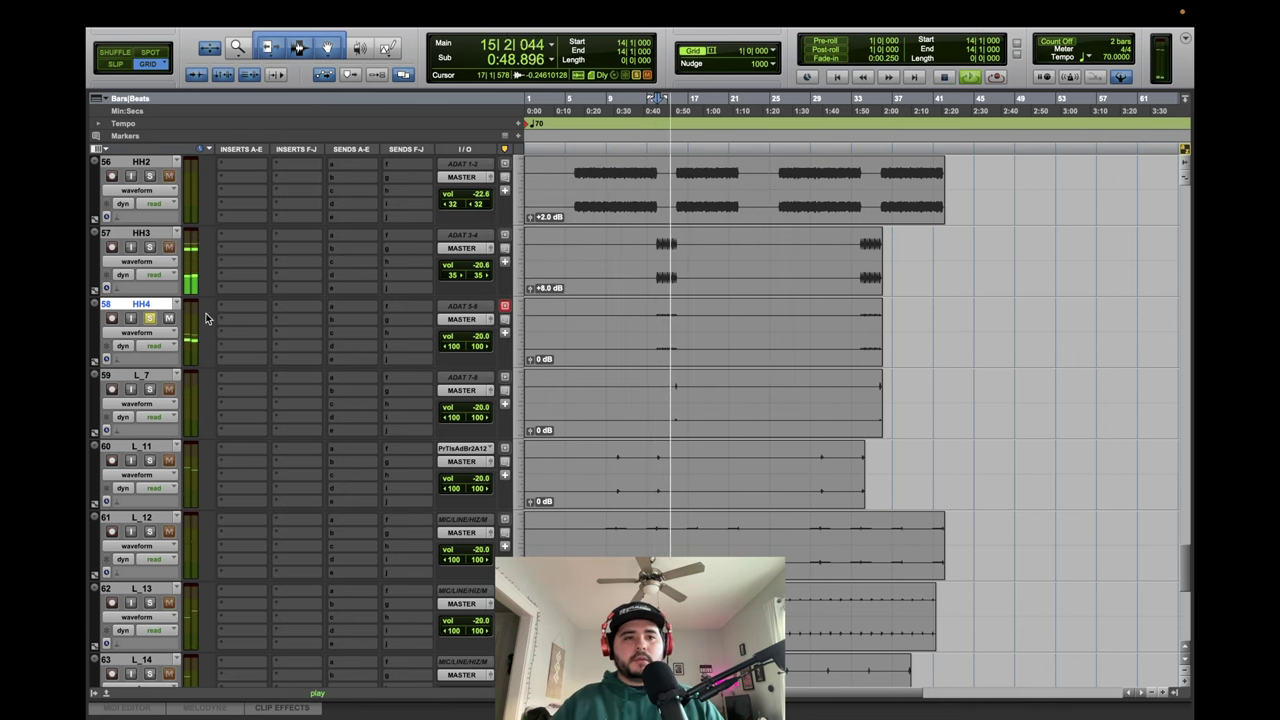
Raise the entire HH4 clip's gain to +4.5 dB and replay its section from bar 14 to bar 16.
left_click(633, 361)
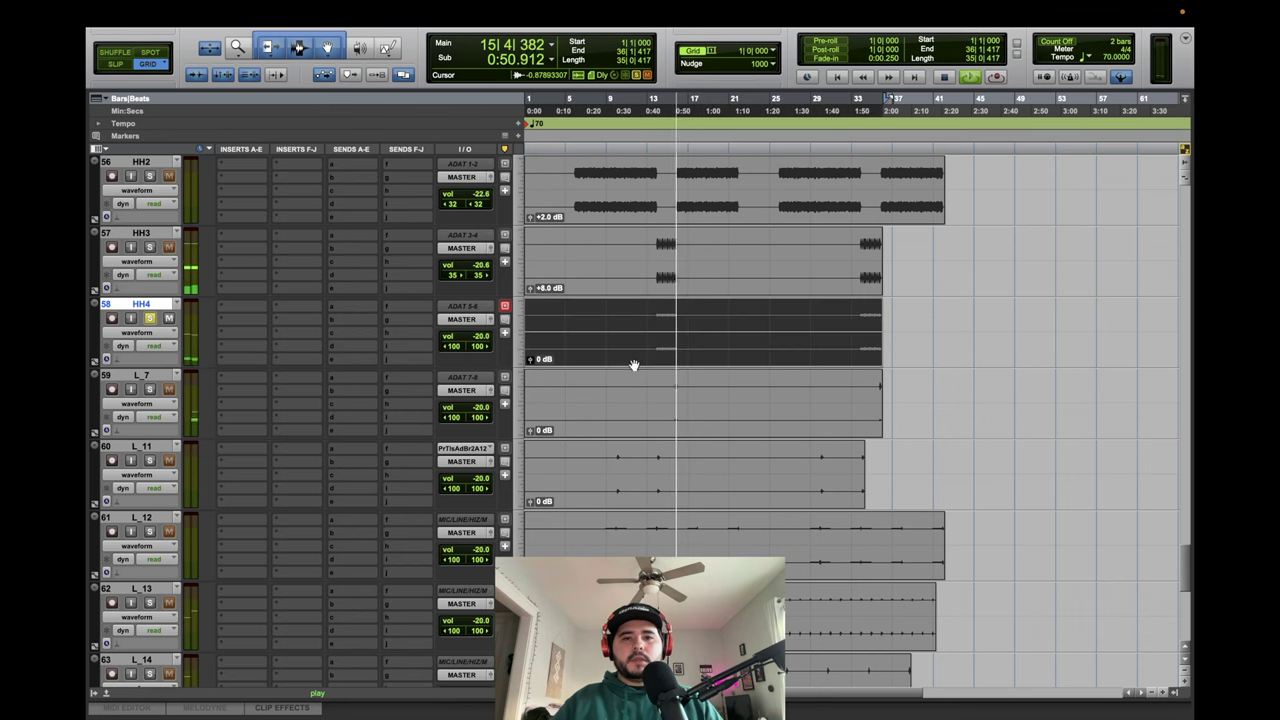
key("ctrl+shift+Up")
key("ctrl+shift+Up")
key("ctrl+shift+Up")
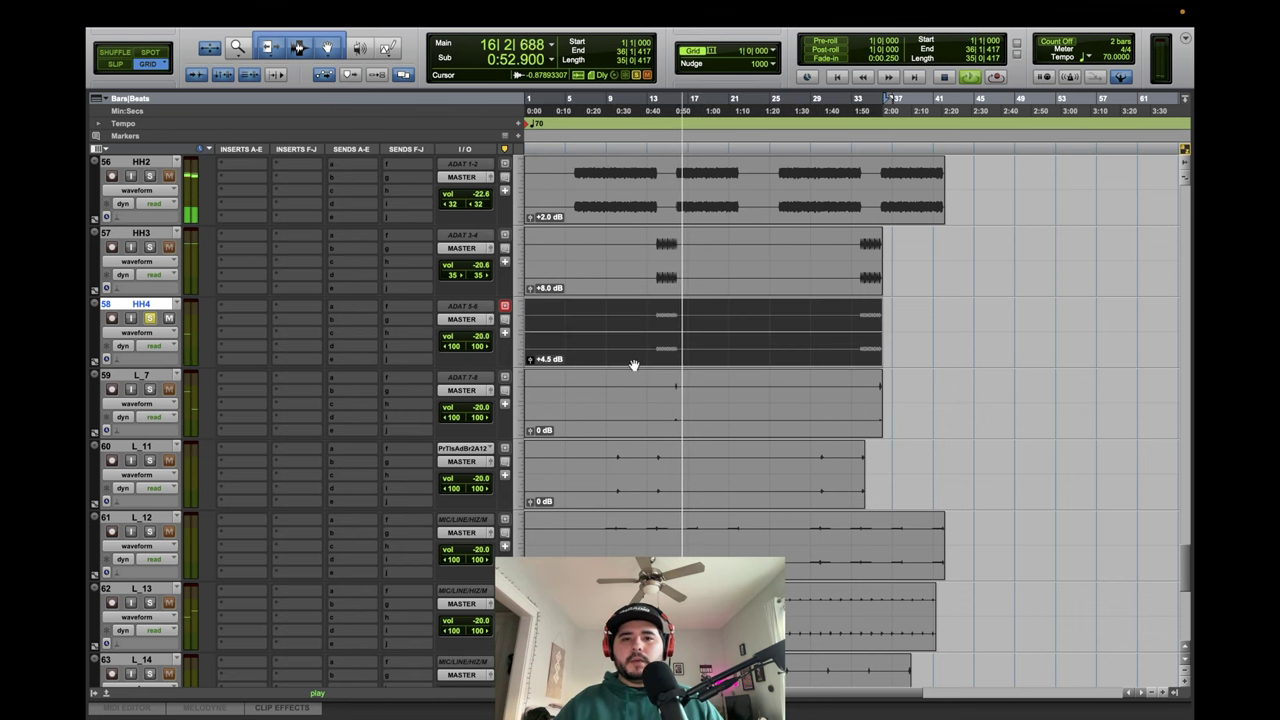
scroll(660, 290, "down", 1)
key("space")
left_click_drag(658, 245, 674, 254)
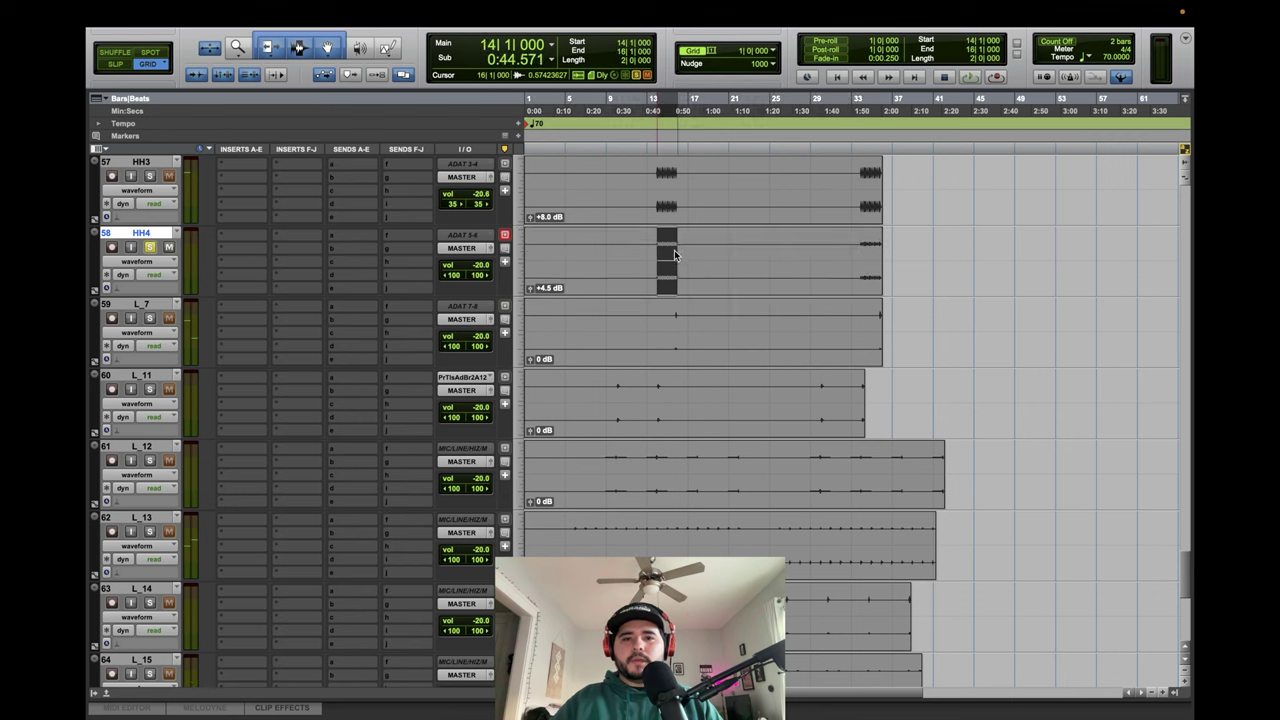
key("space")
Open HH4's output window and raise the entire clip's gain to +10.5 dB.
left_click(634, 285)
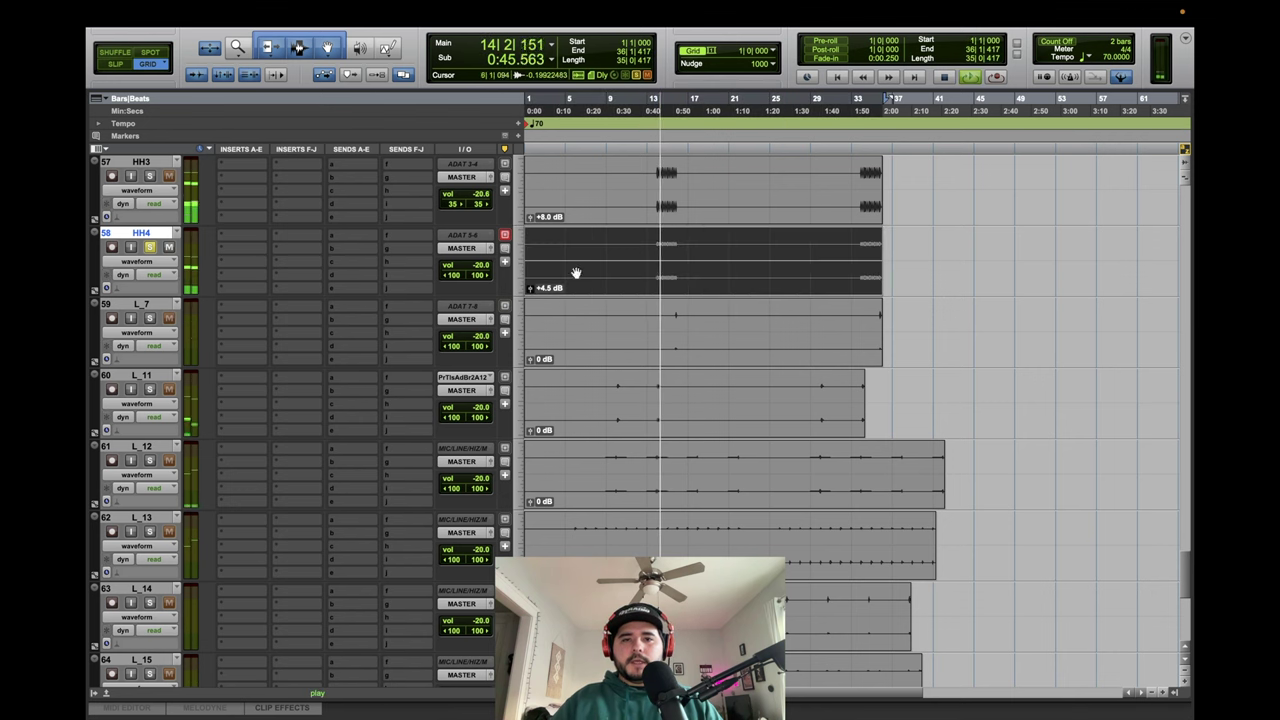
left_click(491, 249)
key("ctrl+shift+Up")
key("ctrl+shift+Up")
key("ctrl+shift+Up")
key("ctrl+shift+Up")
key("ctrl+shift+Up")
key("ctrl+shift+Up")
key("ctrl+shift+Up")
key("ctrl+shift+Up")
key("ctrl+shift+Up")
key("ctrl+shift+Up")
key("ctrl+shift+Up")
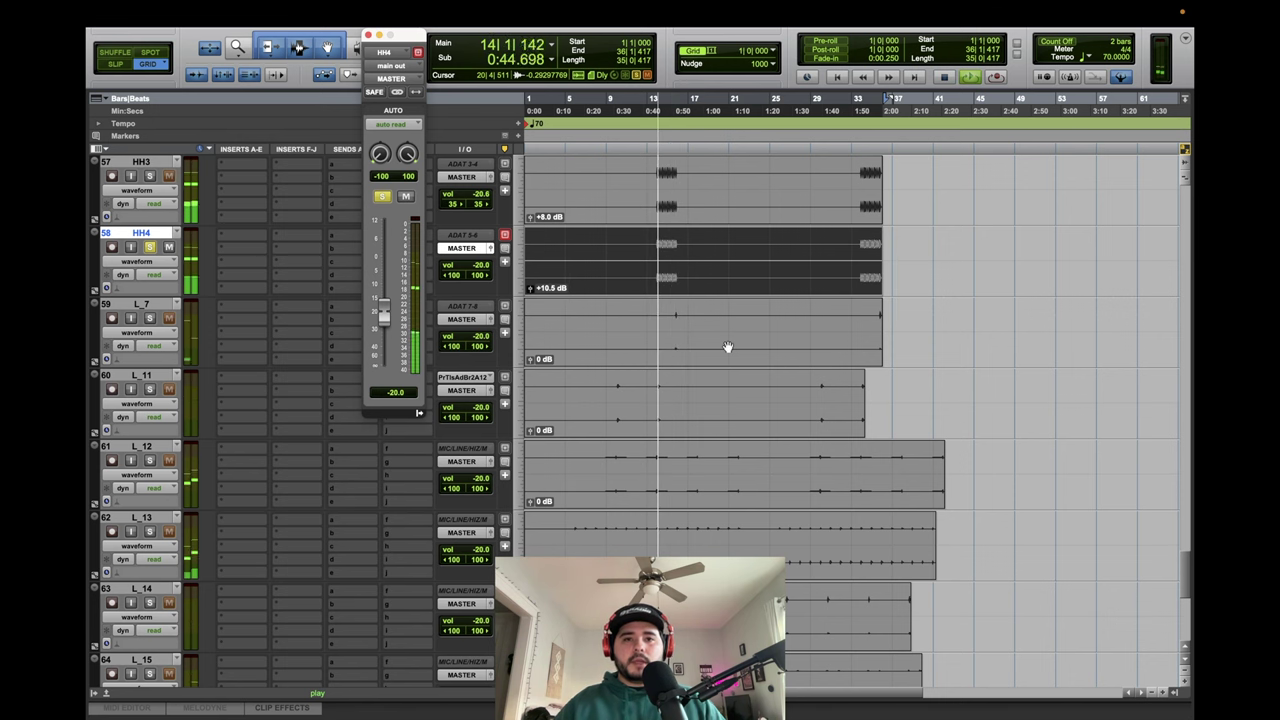
Set HH4's linked pans to -25, unsolo the track, and restart playback.
scroll(643, 206, "up", 2)
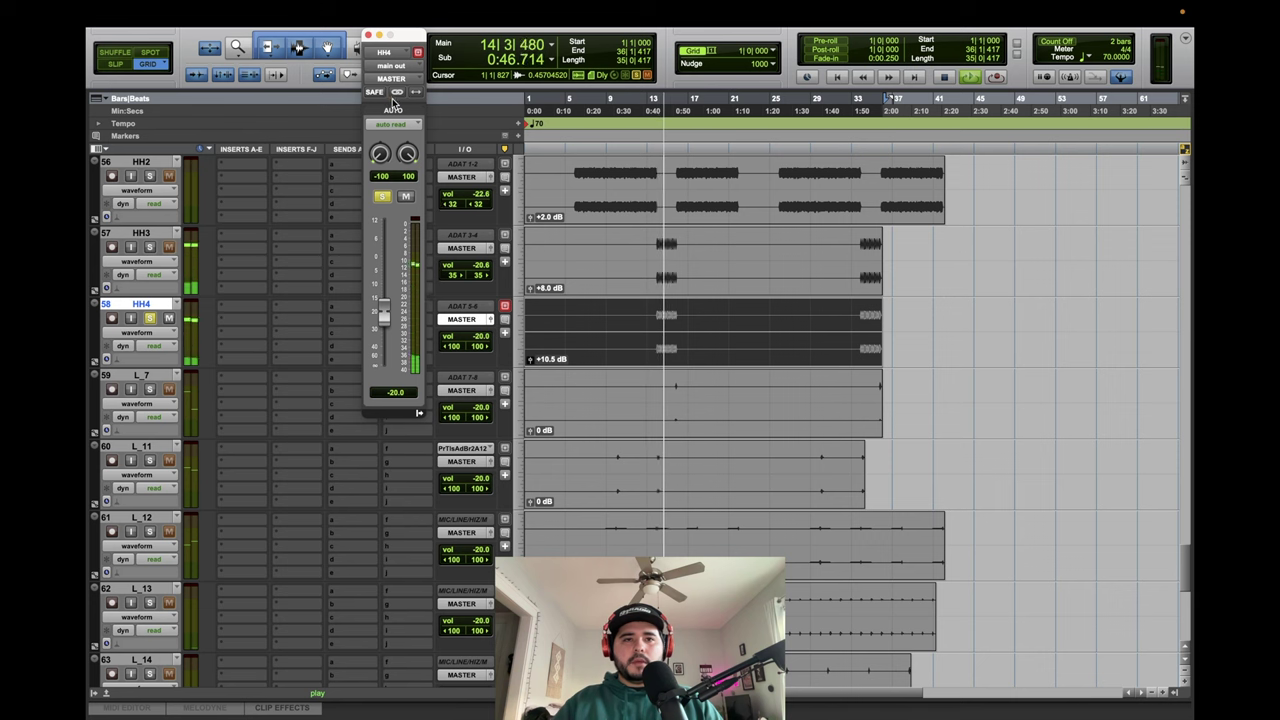
left_click_drag(380, 158, 381, 116)
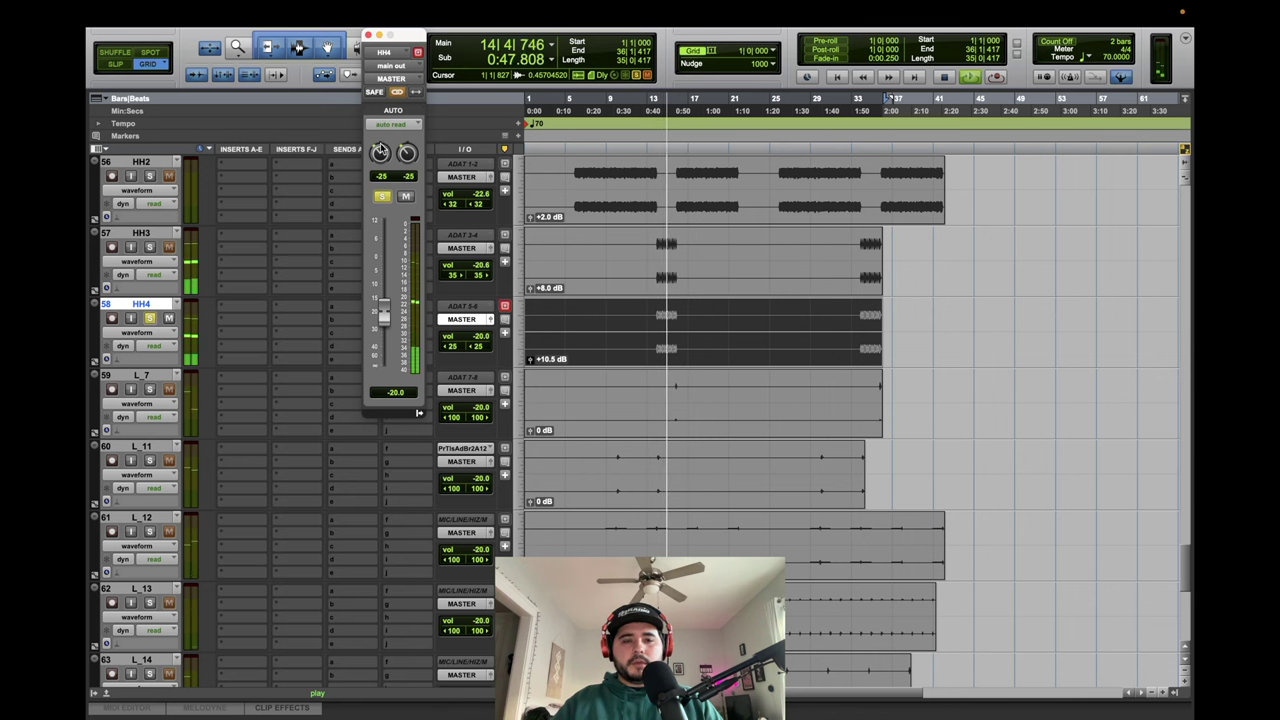
left_click(382, 197)
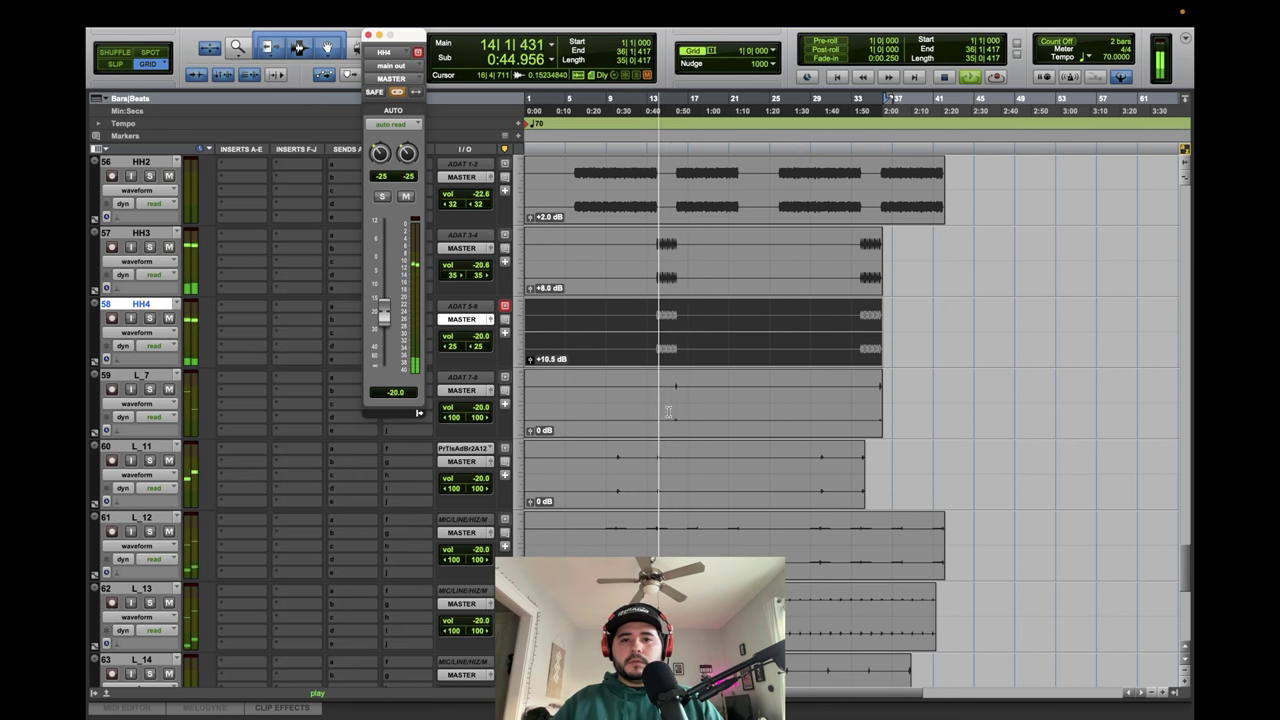
key("space")
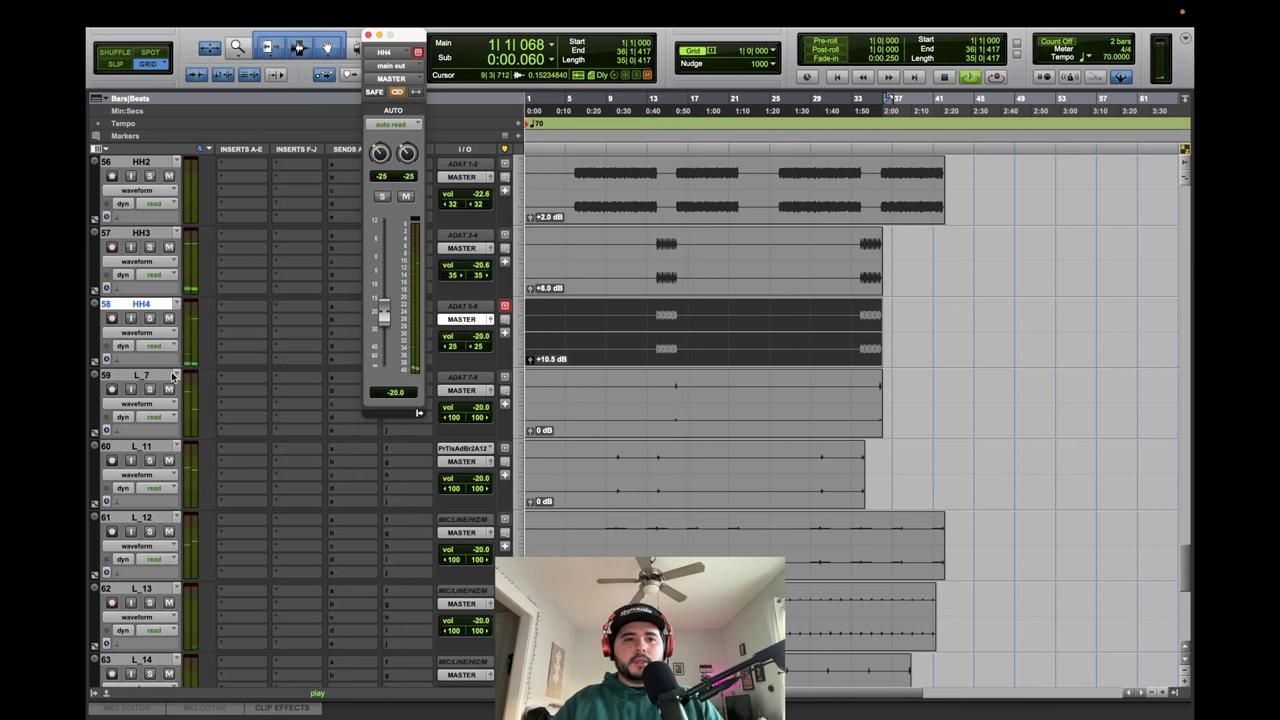
Select the L_7 section from bar 15 to bar 16 and audition it in solo, magnified on the timeline.
left_click(675, 390)
left_click_drag(668, 389, 678, 388)
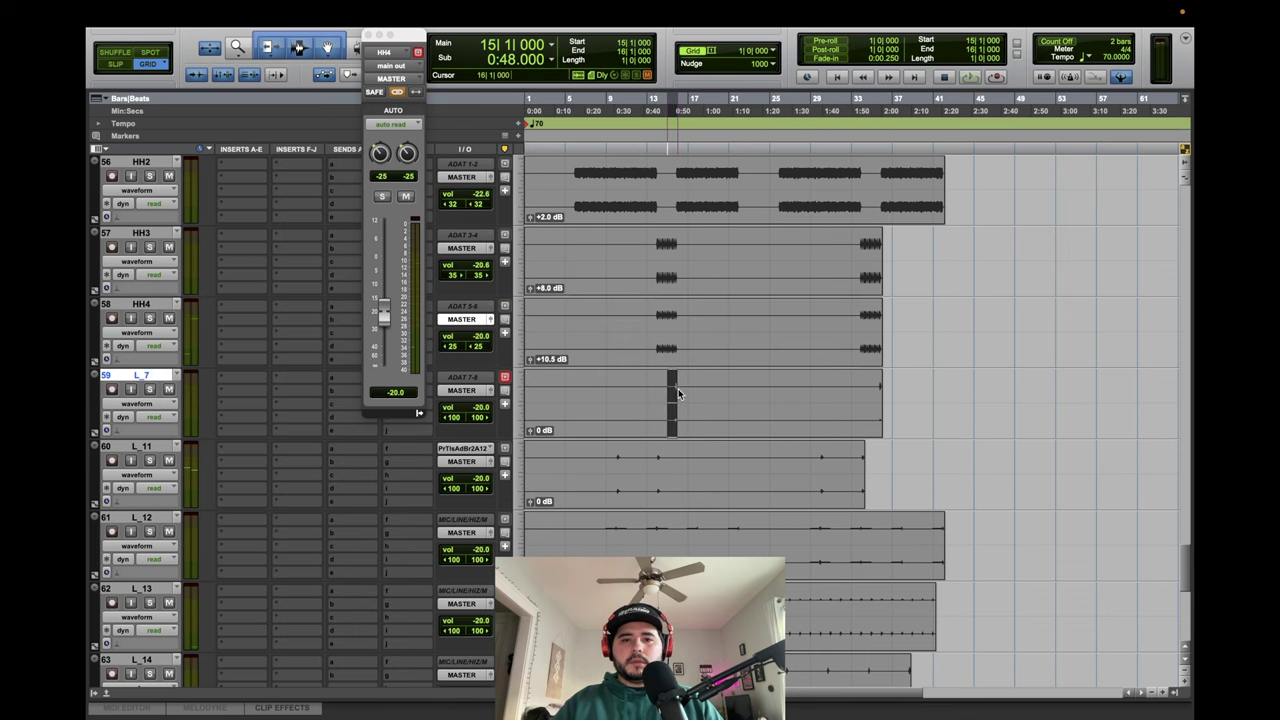
key("space")
left_click(150, 389)
key("t")
key("t")
key("t")
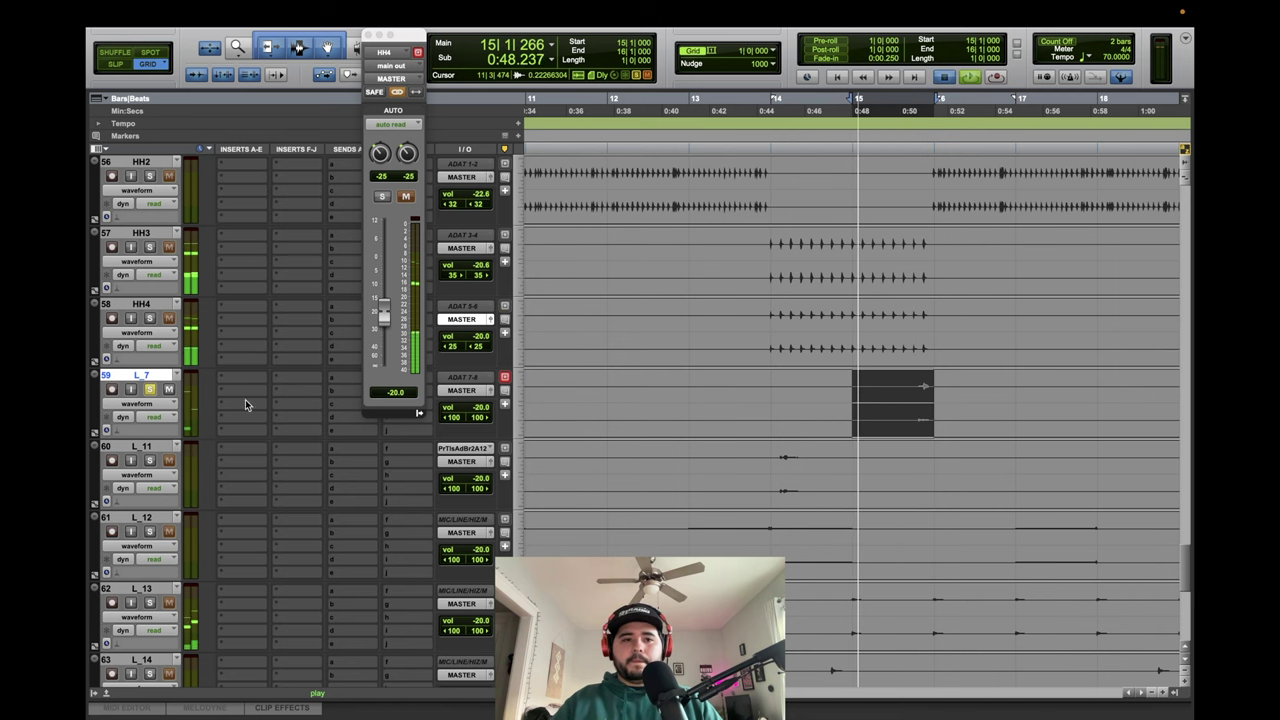
Unsolo L_7, open its output window, raise the entire clip's gain, and set its volume fader to -19.5 dB.
key("shift+s")
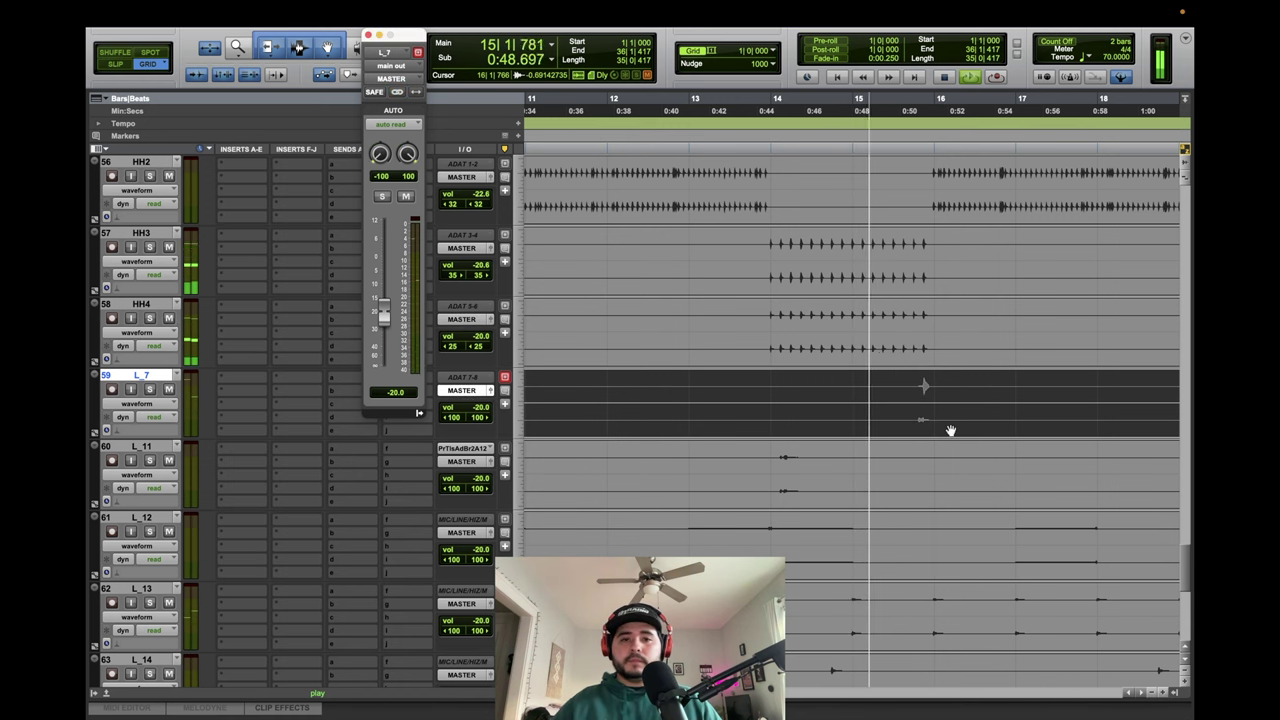
left_click_drag(383, 318, 383, 314)
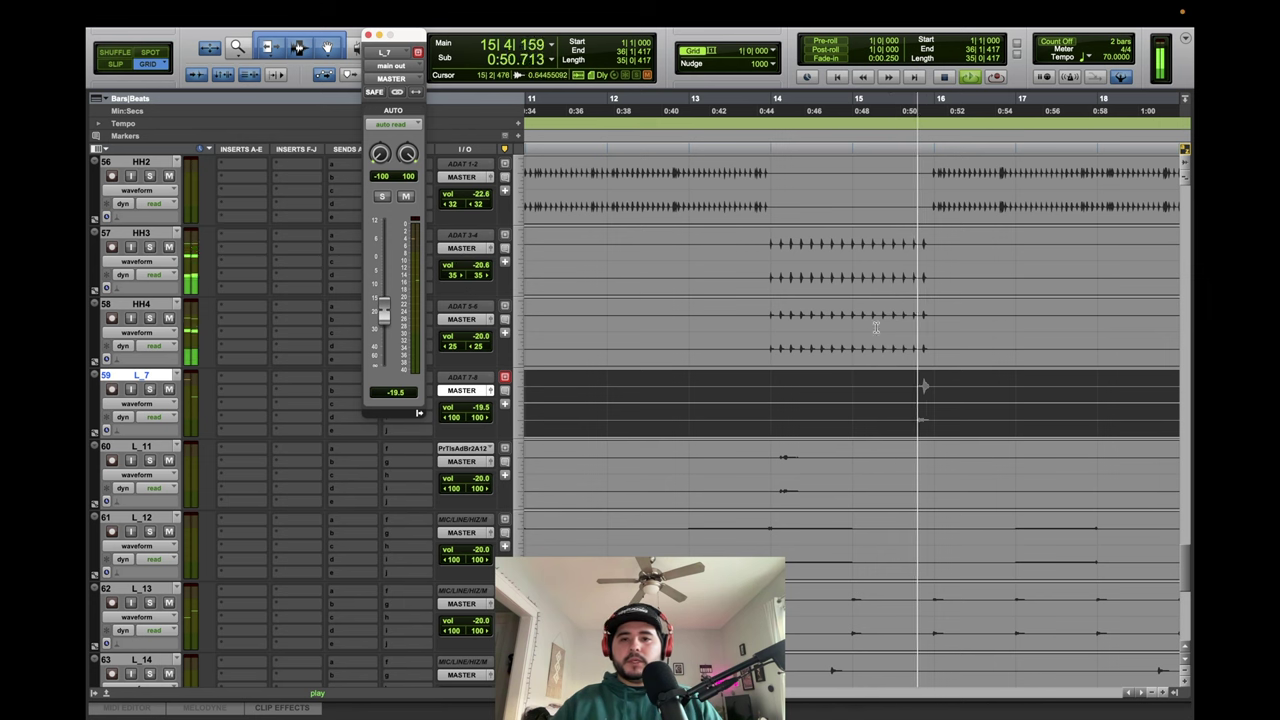
Play the L_11 section at bar 14, open the track's output window, and raise its entire clip's gain.
left_click_drag(775, 461, 836, 461)
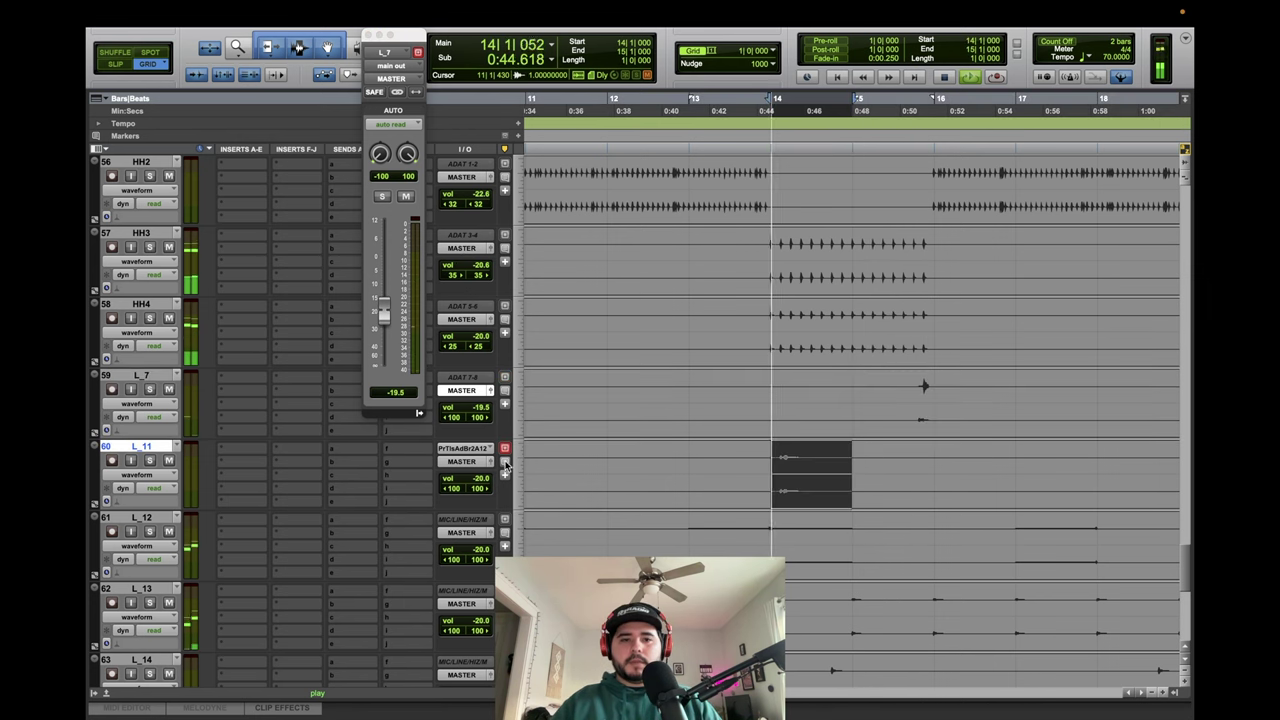
left_click(490, 462)
left_click(738, 498)
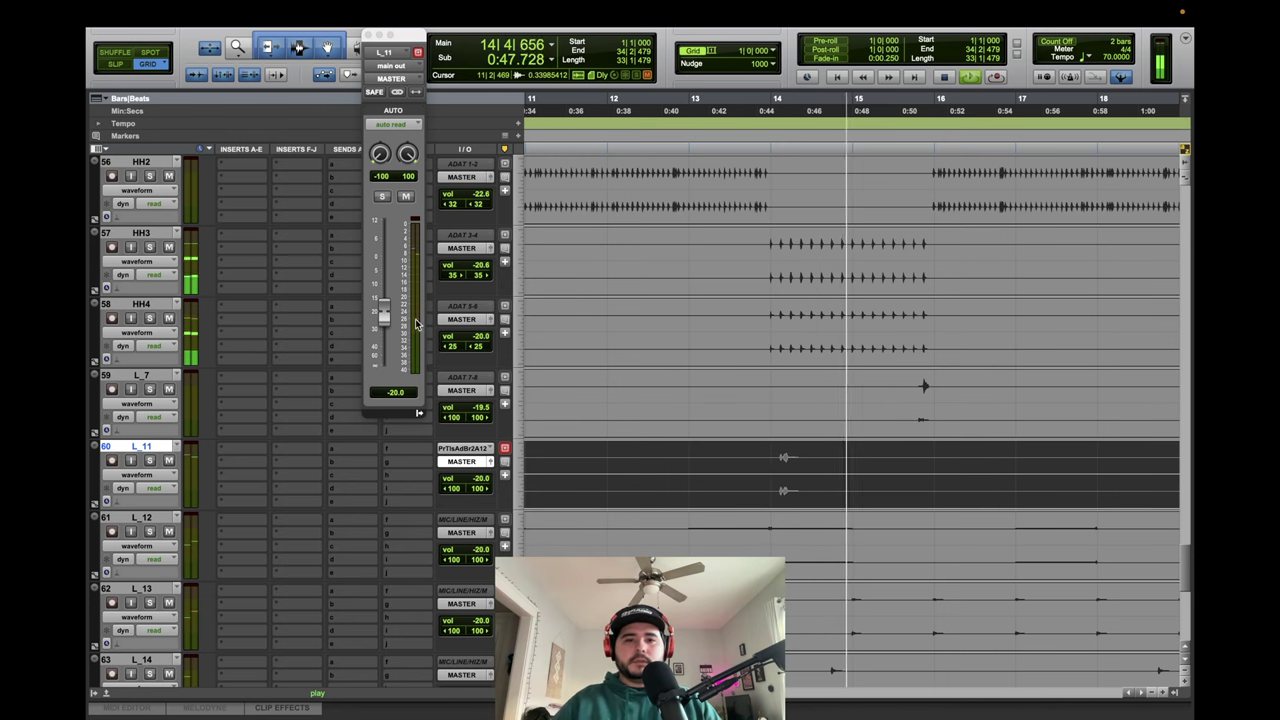
Play the L_12 section from bar 13 to bar 15 with the full mix.
scroll(850, 400, "down", 1)
left_click_drag(690, 475, 860, 483)
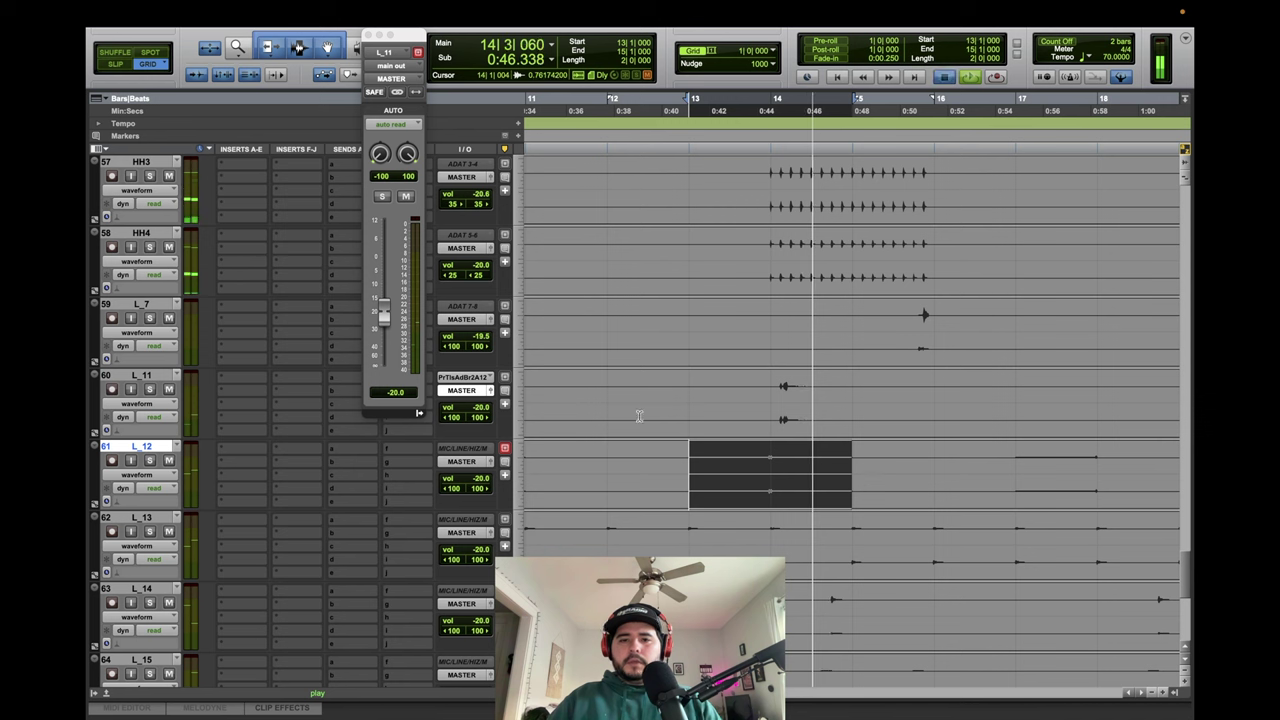
Rename the L_7 track as HH5 and the L_11 track as WARP.
double_click(165, 304)
type("HH4")
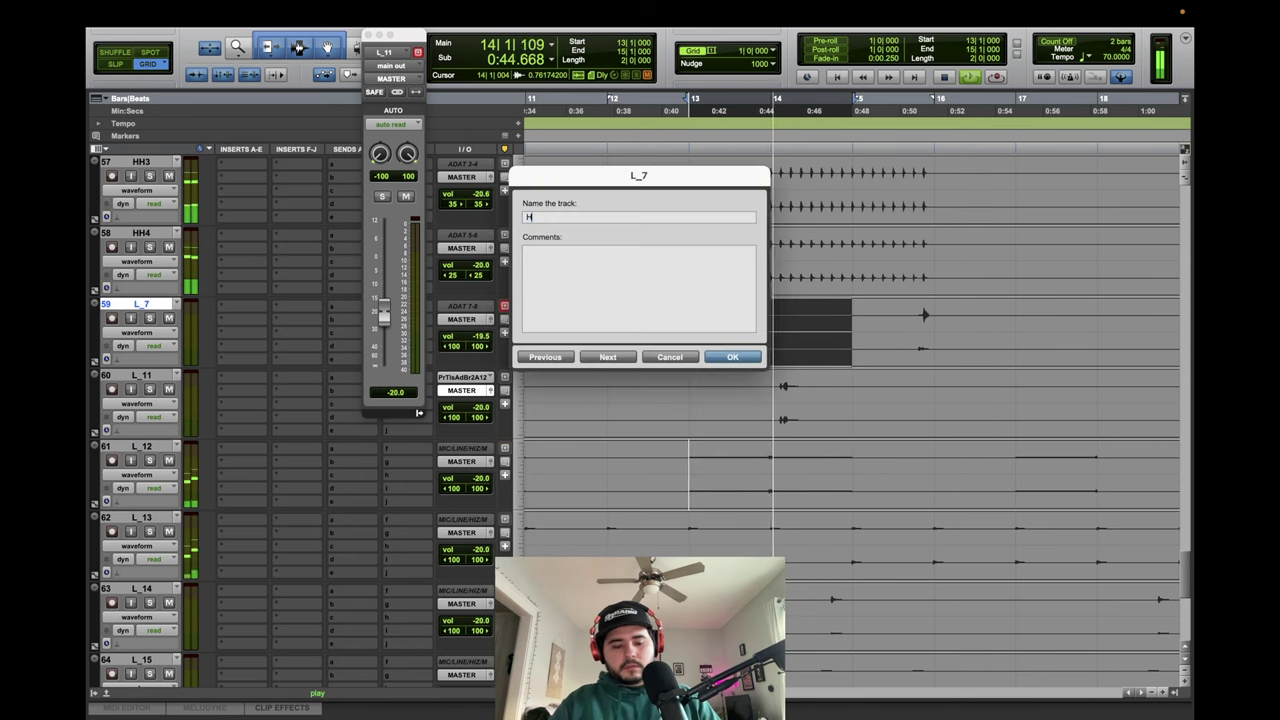
key("BackSpace")
type("5")
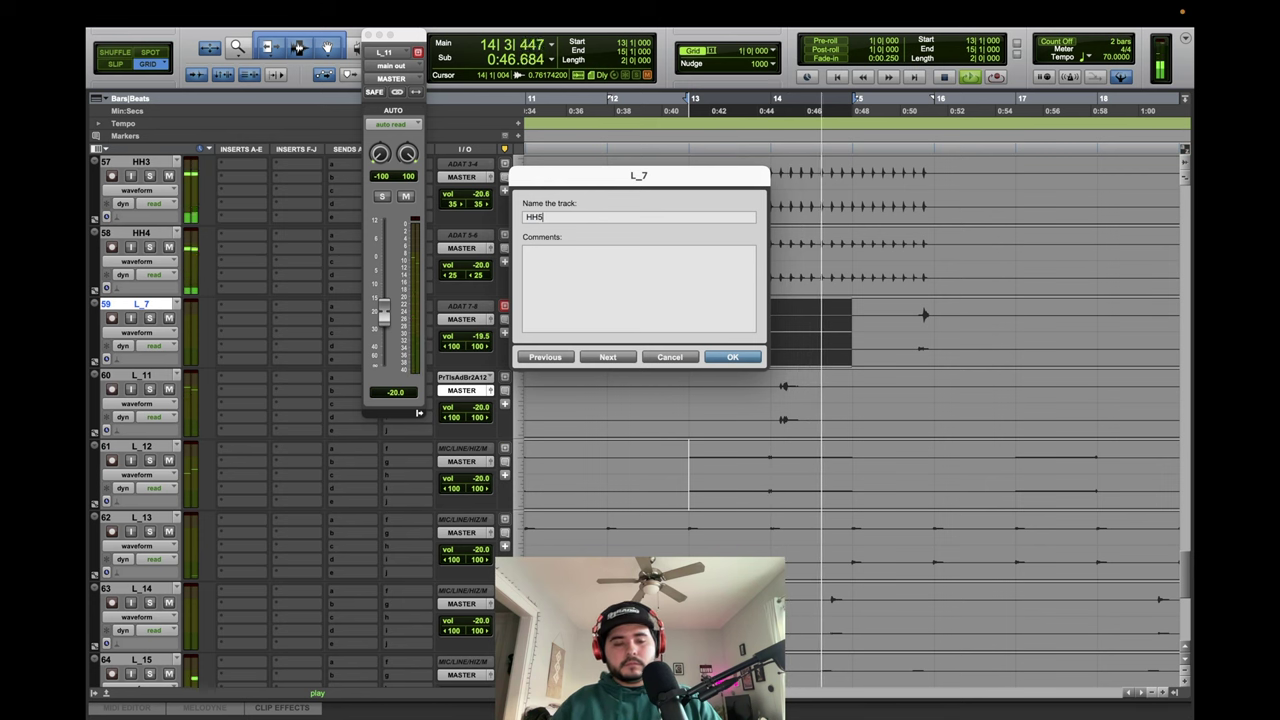
key("Return")
double_click(163, 375)
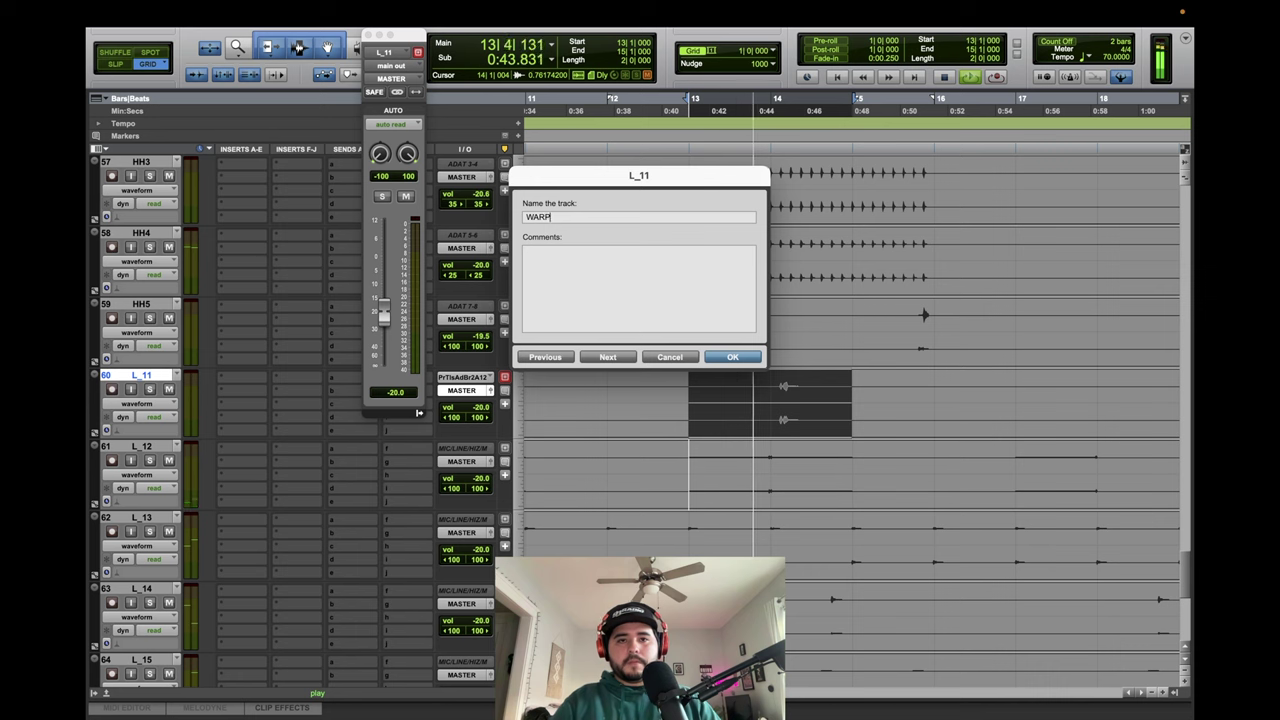
key("Return")
Solo L_12 with its output window open and raise the entire clip's gain to +15.0 dB.
left_click(150, 460)
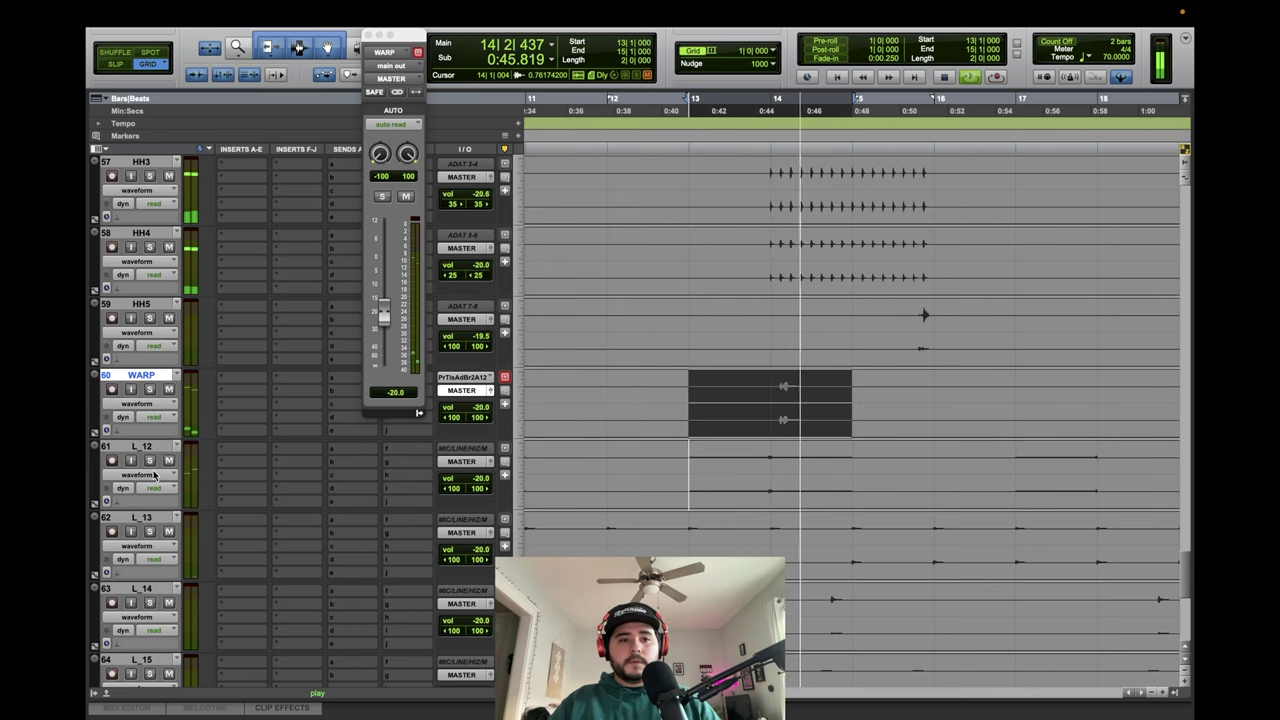
key("space")
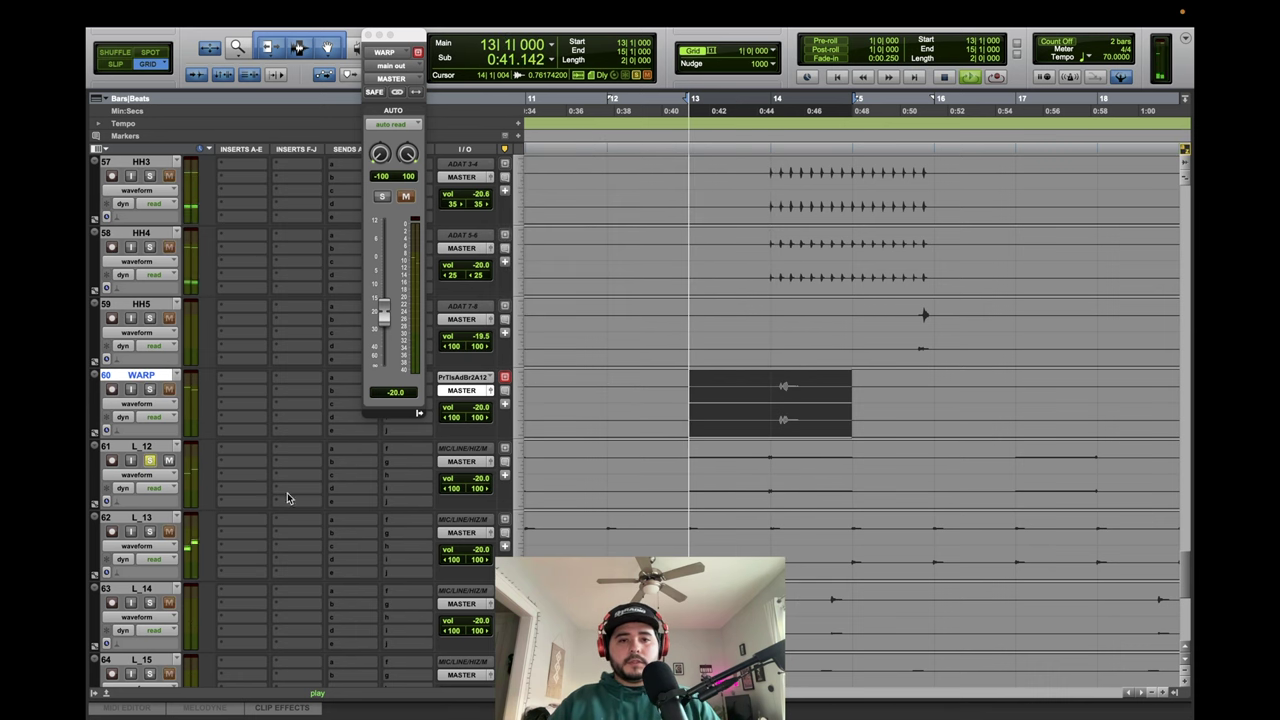
left_click(490, 462)
left_click(740, 499)
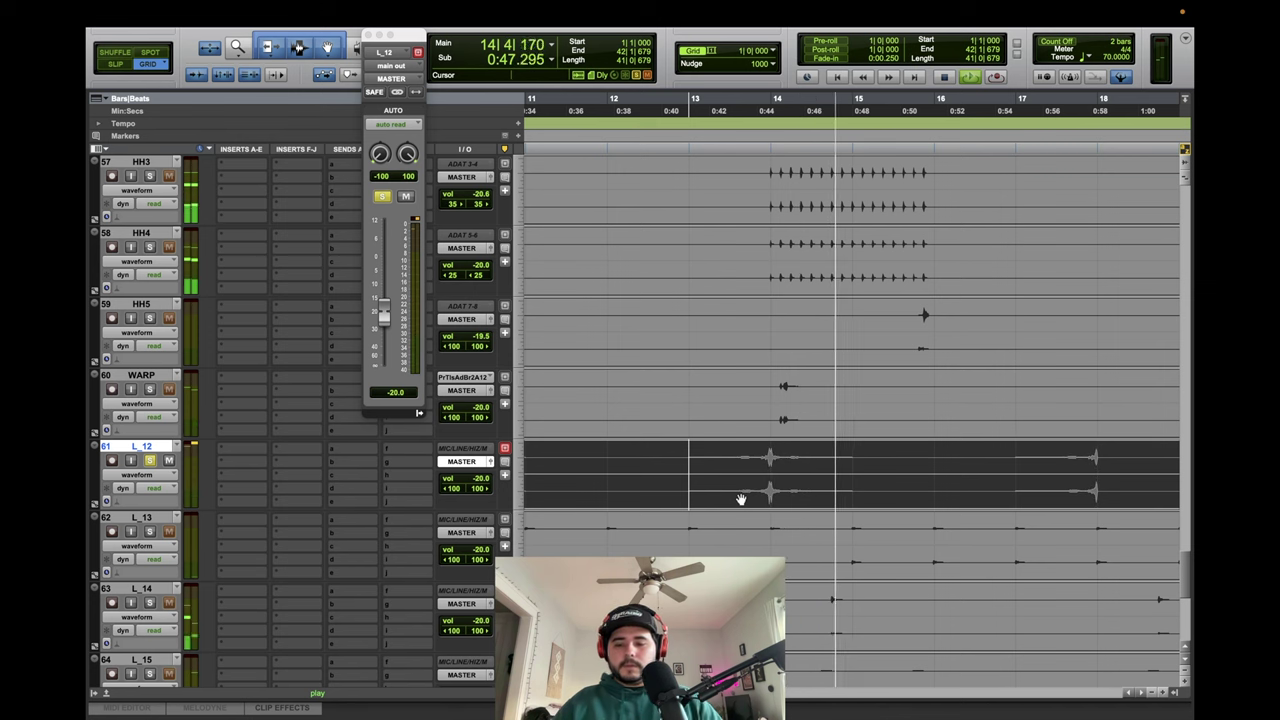
Rename the L_12 track as SFX, take it out of solo, and stop playback.
double_click(168, 446)
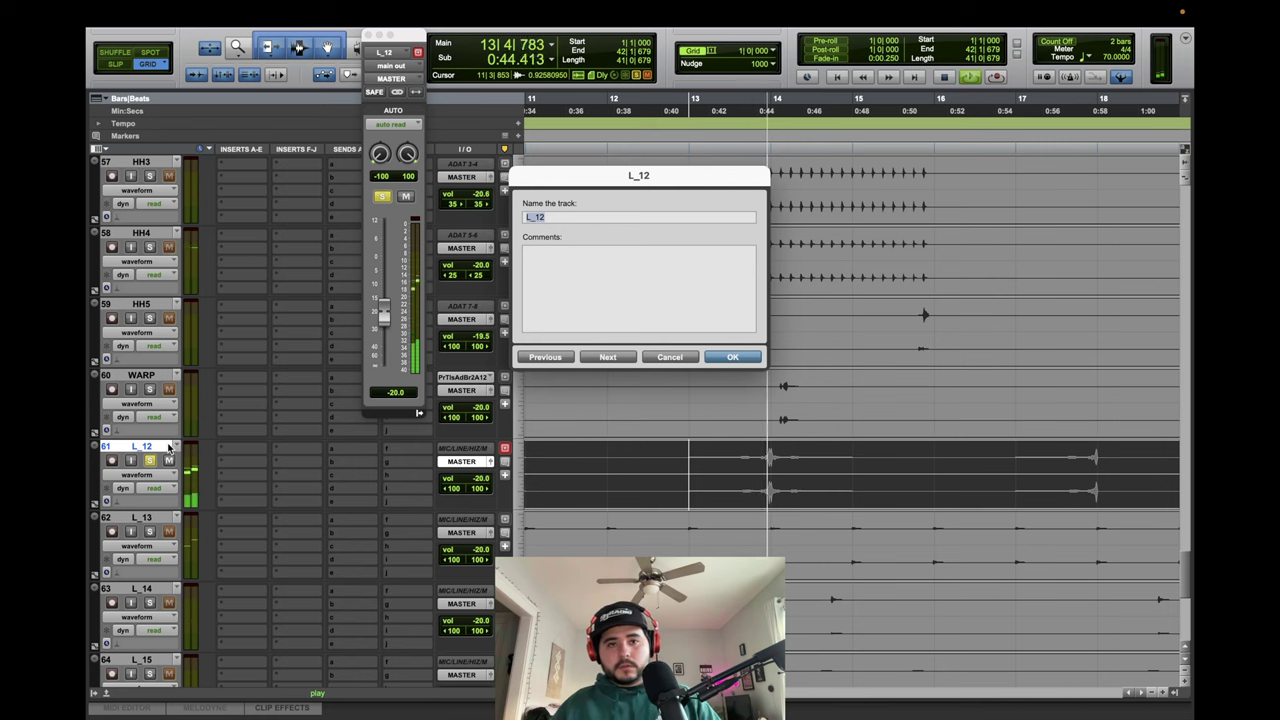
type("SFX")
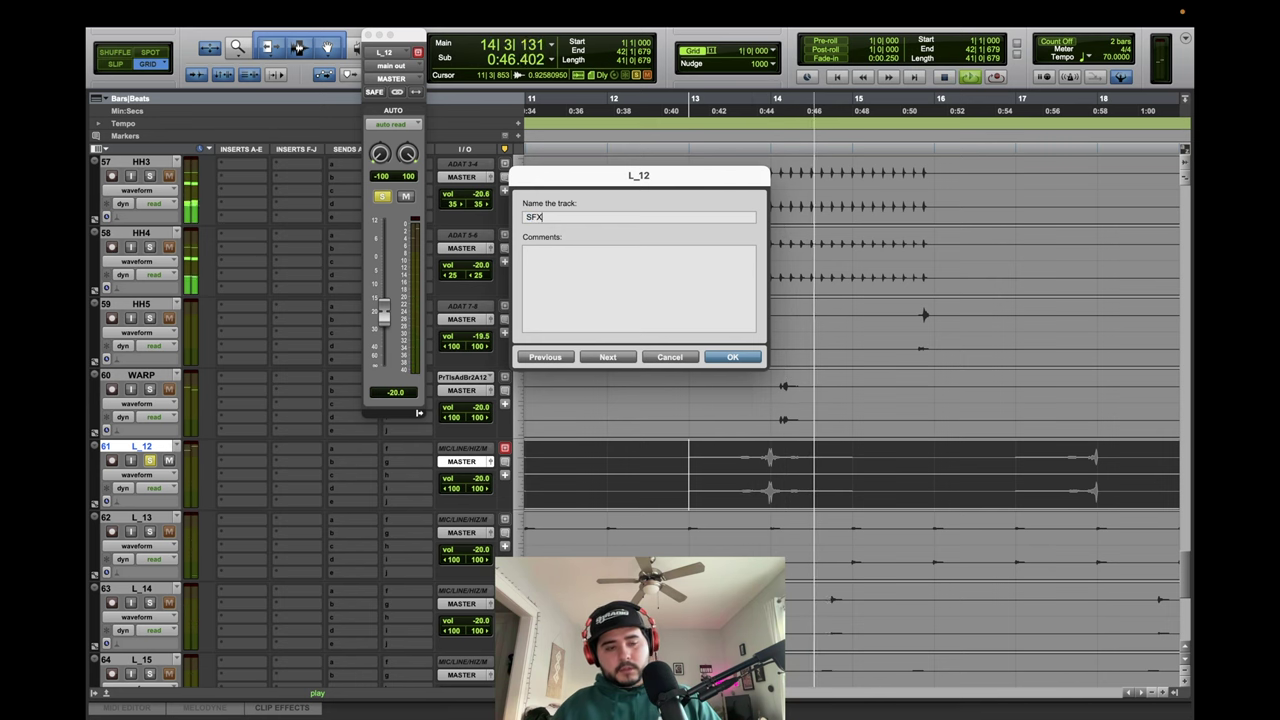
key("Return")
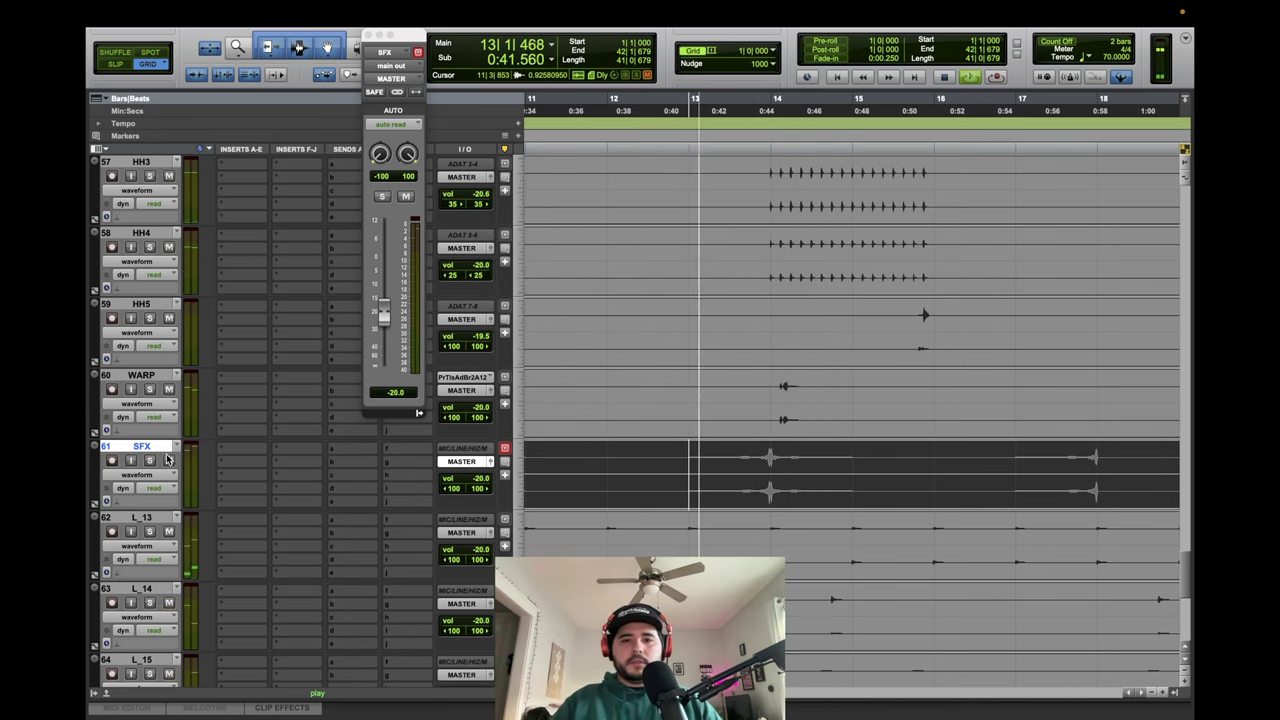
key("space")
Audition L_13 at bar 13 in solo, then select its entire clip and play it with the track's output window open.
left_click(683, 533)
key("space")
left_click(150, 532)
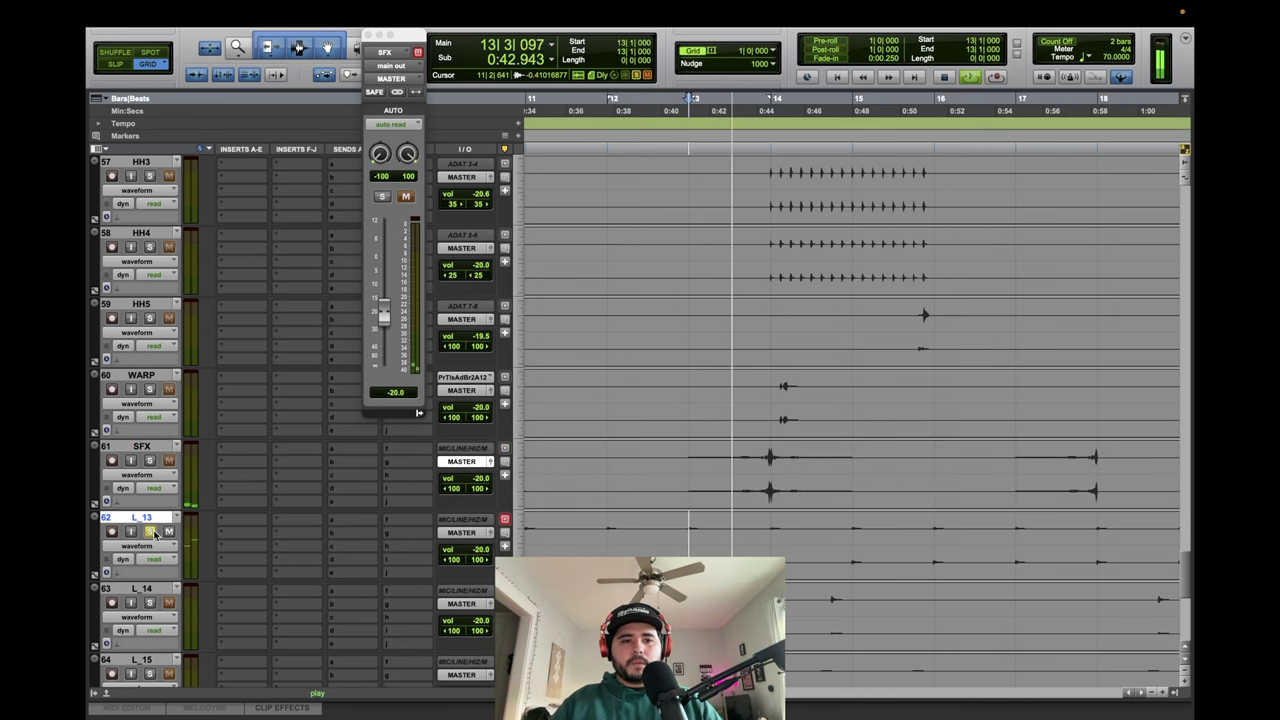
key("space")
key("space")
double_click(536, 519)
key("space")
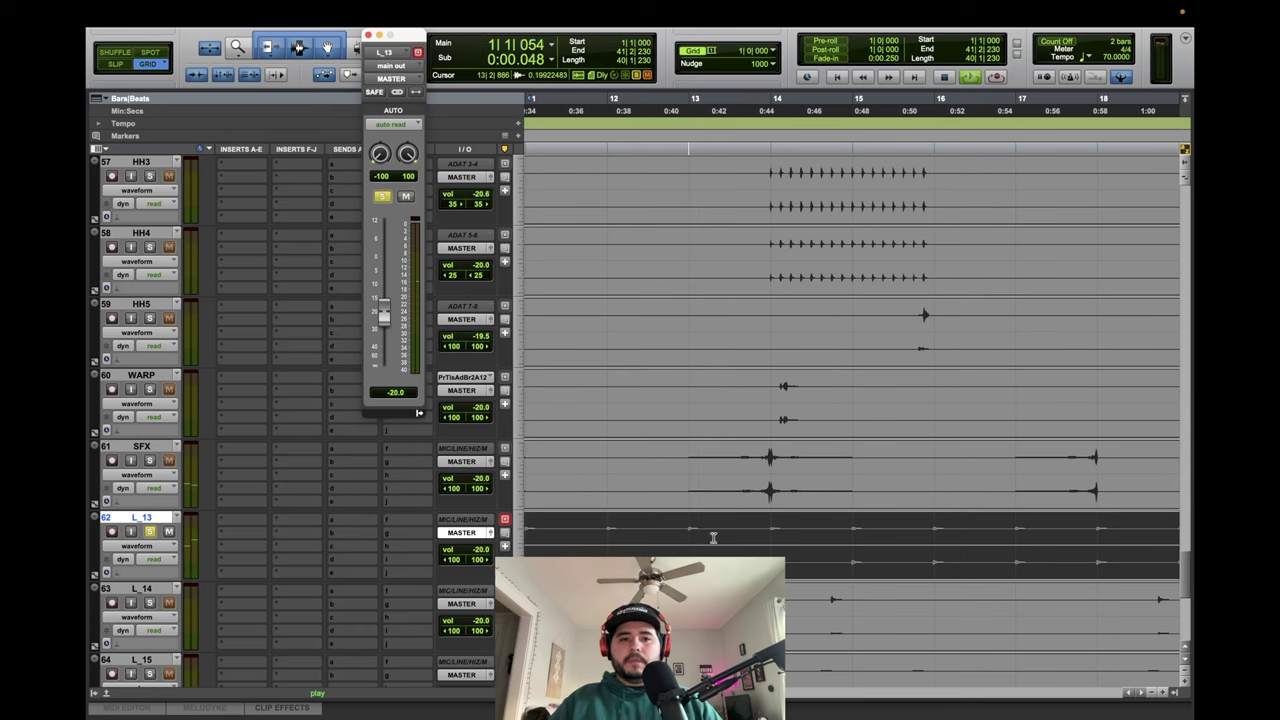
Rename the L_13 track as OHH1.
double_click(155, 519)
type("OHH1")
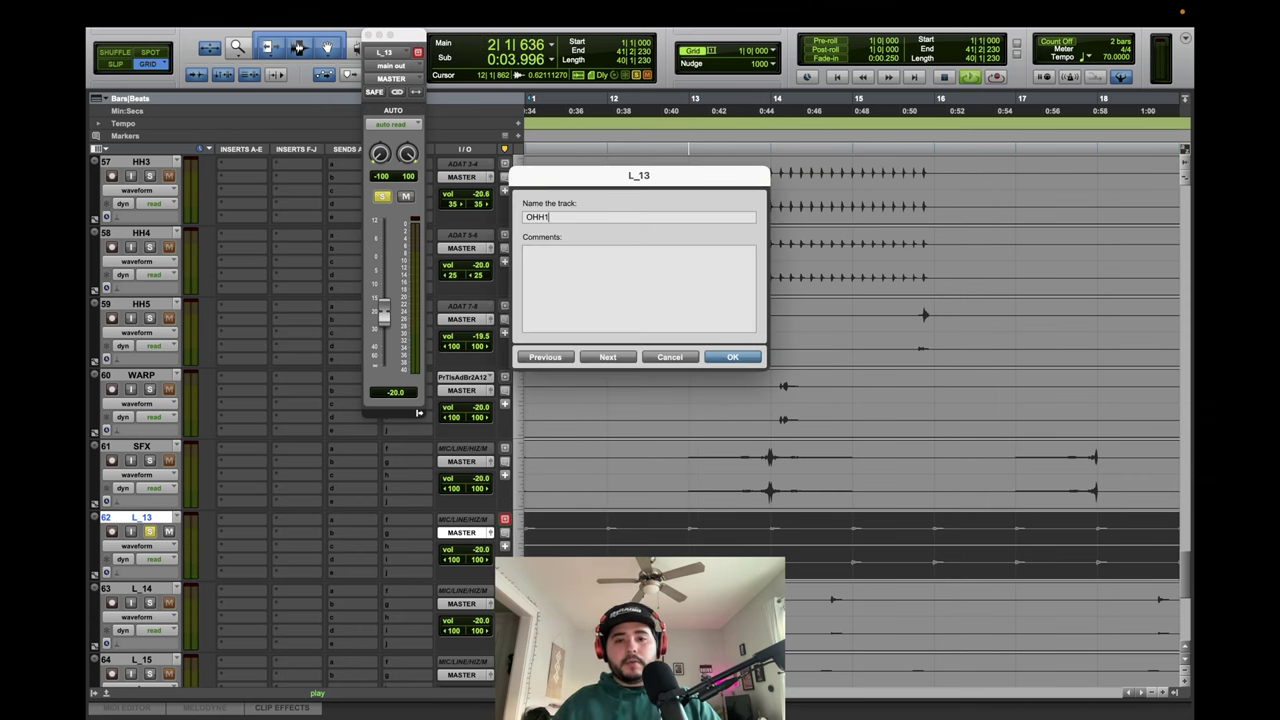
key("Return")
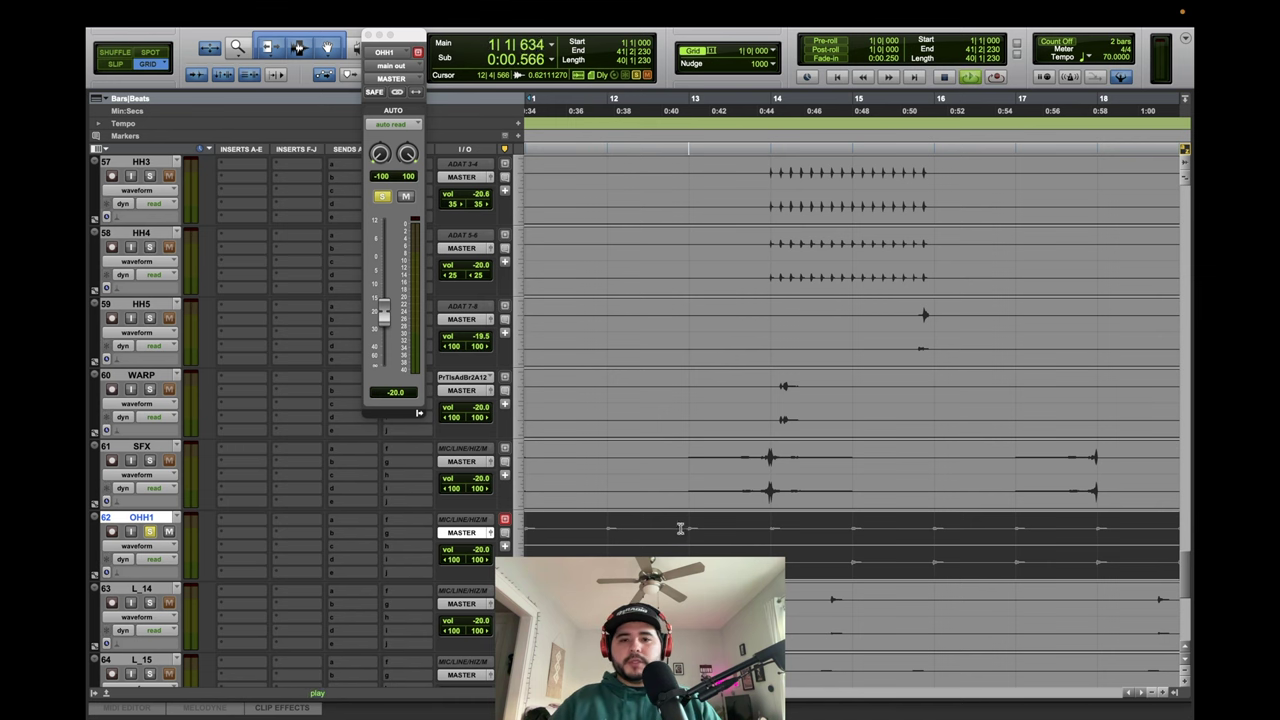
Play OHH1 from bar 6 to bar 23 and raise the entire clip's gain to +7.0 dB.
key("r")
key("r")
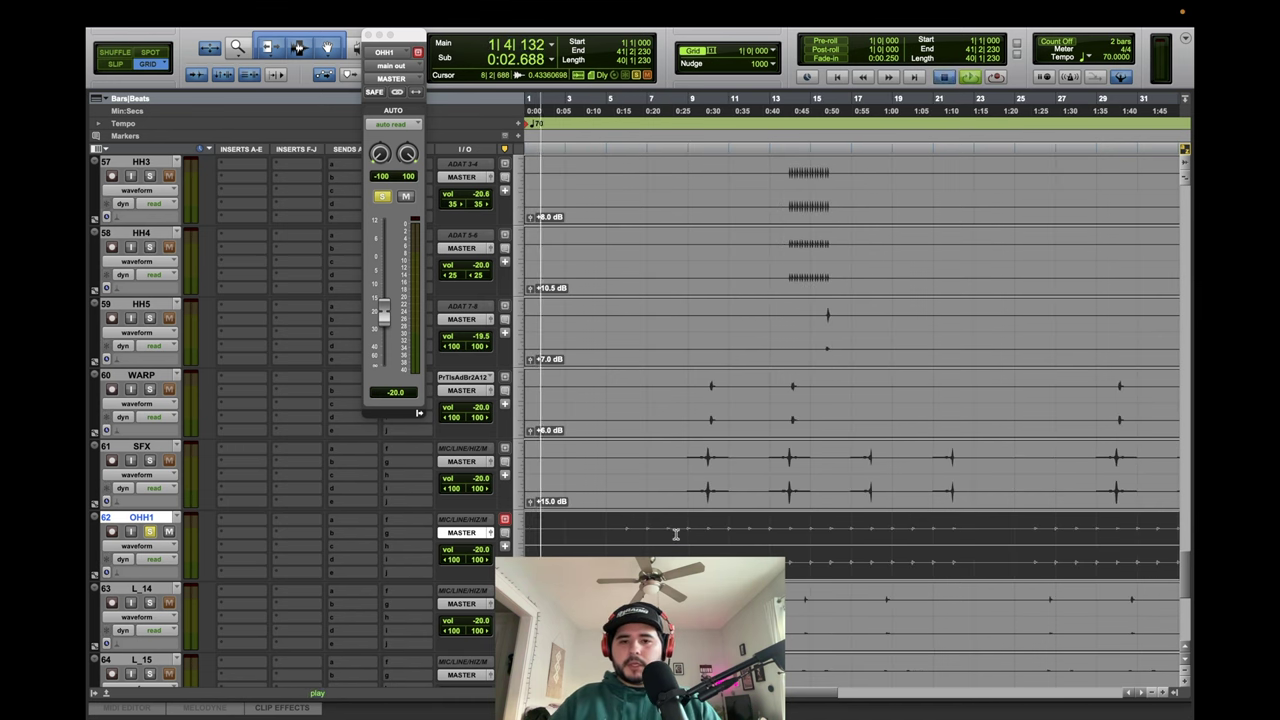
key("space")
left_click_drag(624, 534, 973, 565)
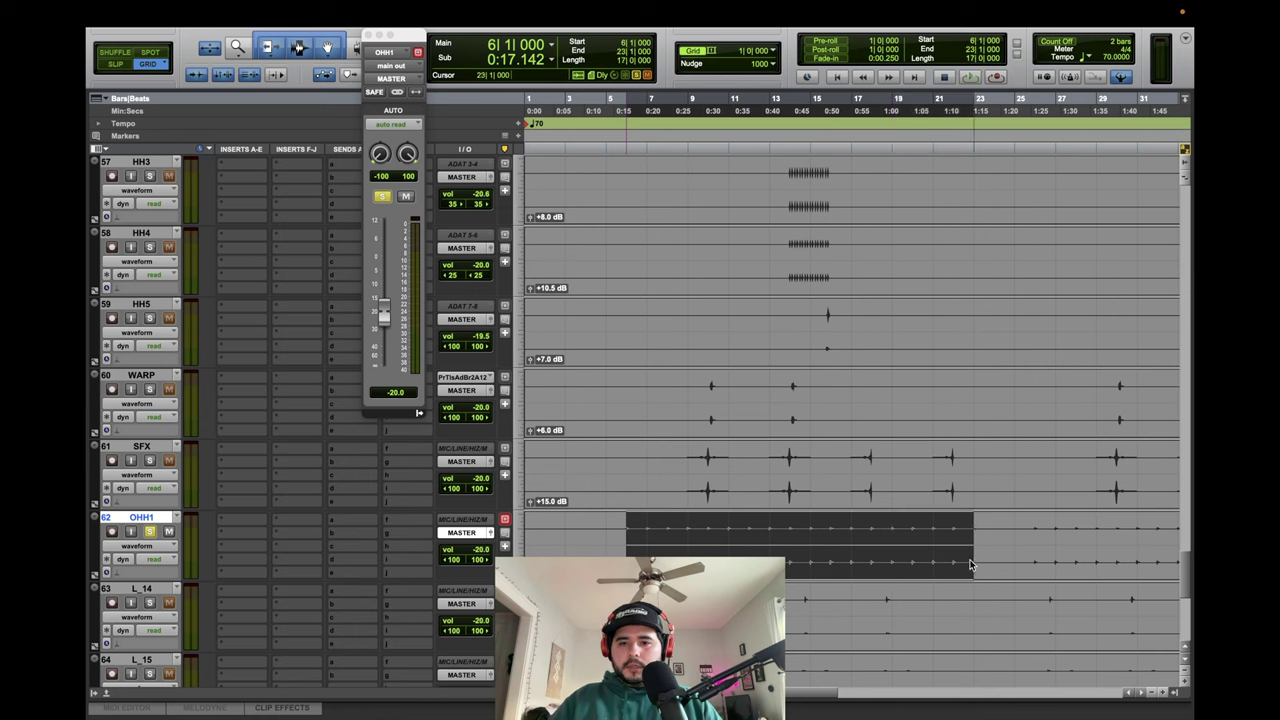
key("space")
left_click(738, 570)
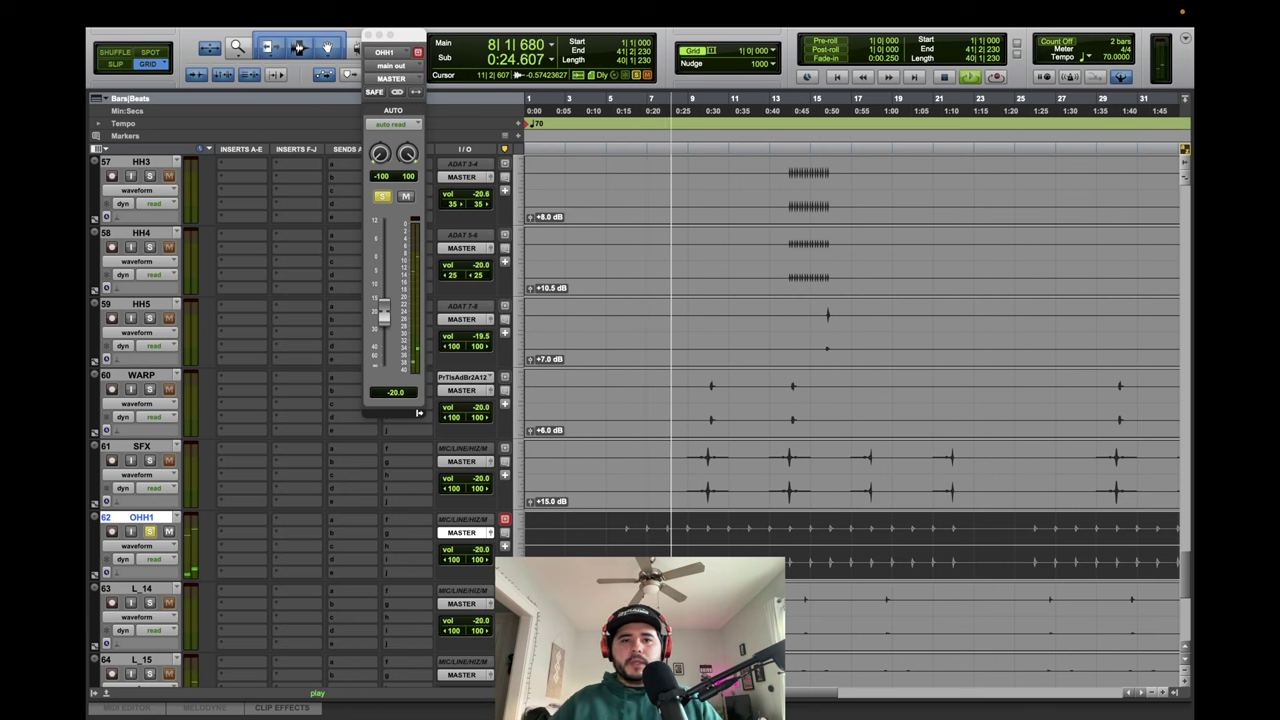
key("space")
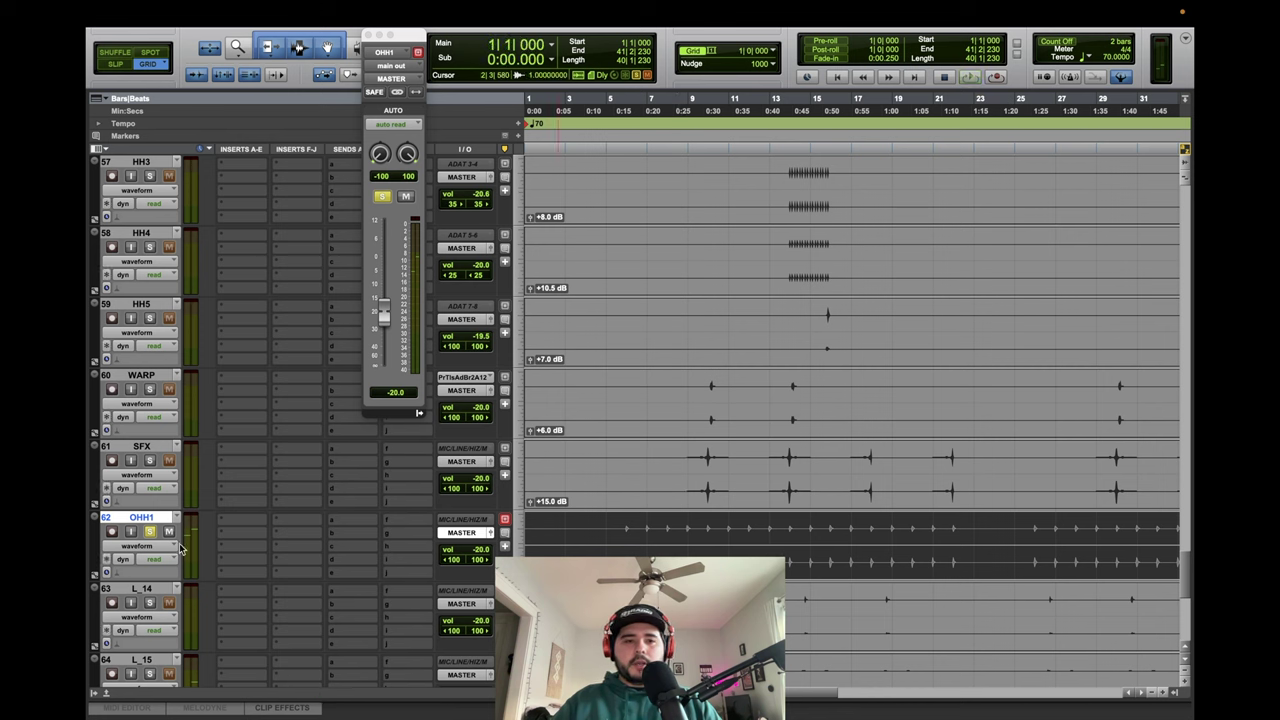
Select L_14 from bar 6 to bar 19 and audition it in solo together with OHH1.
left_click_drag(628, 605, 892, 605)
key("space")
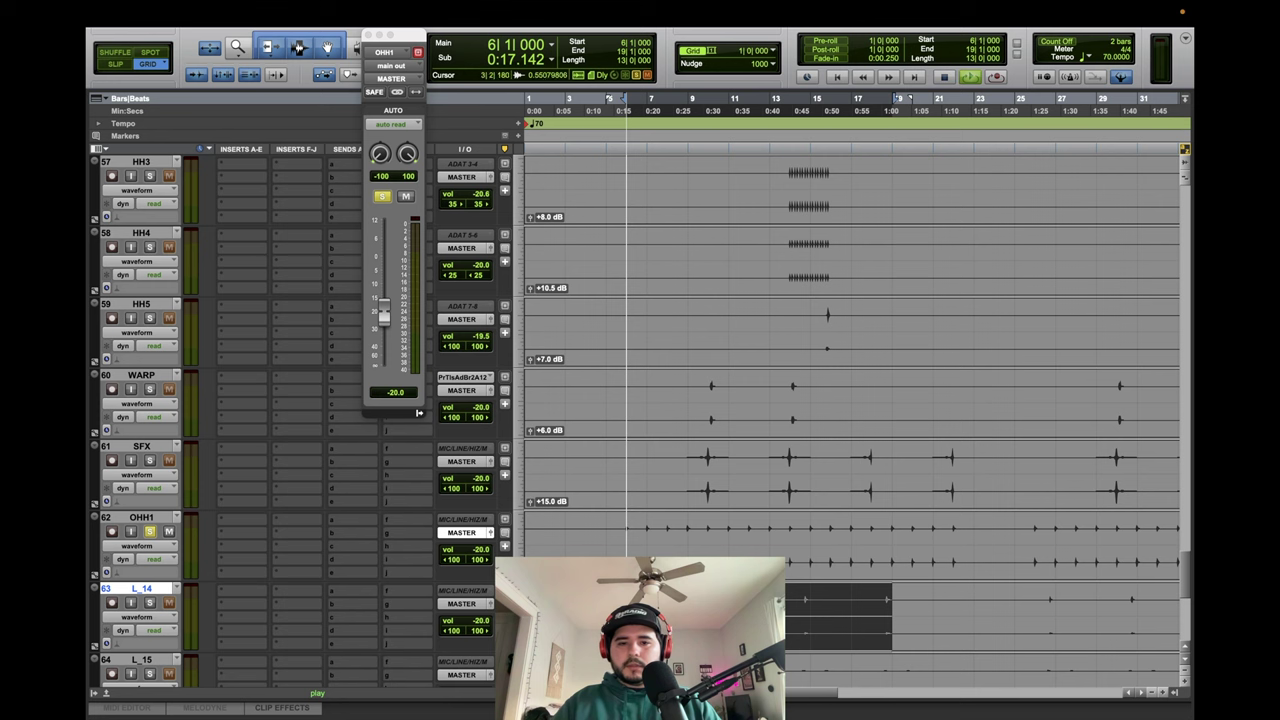
double_click(153, 590)
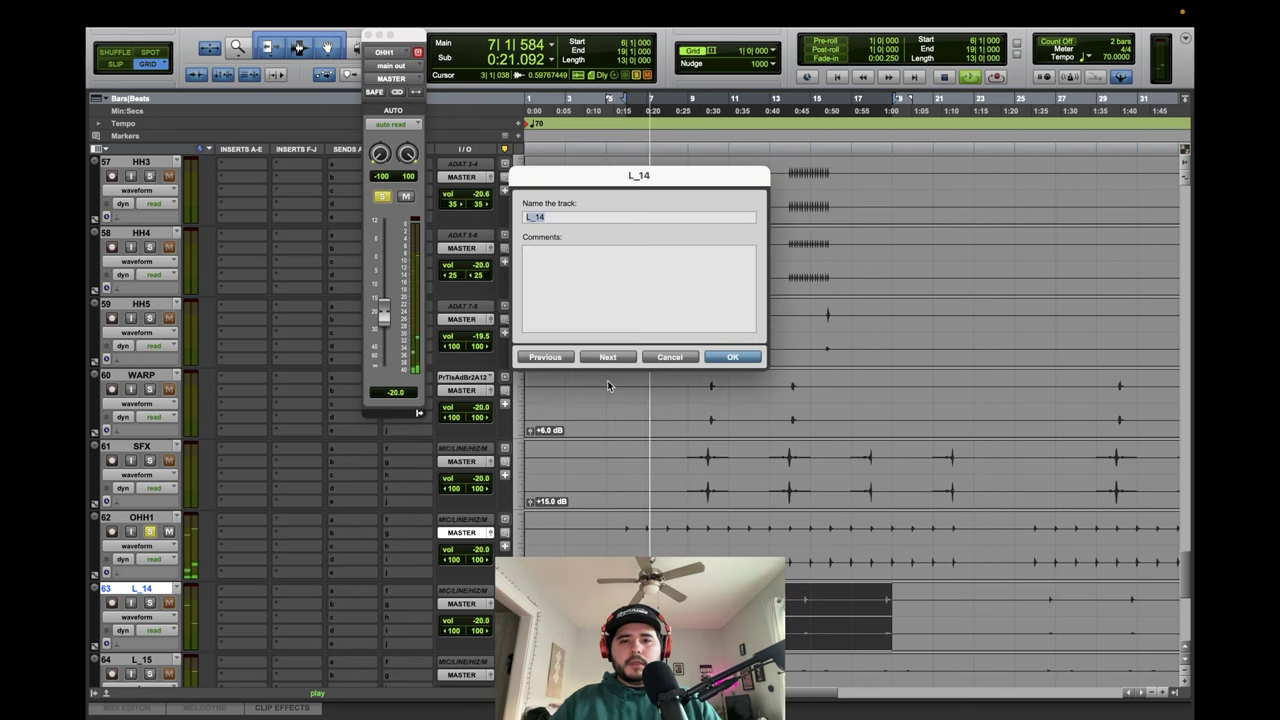
left_click(651, 358)
left_click(149, 603)
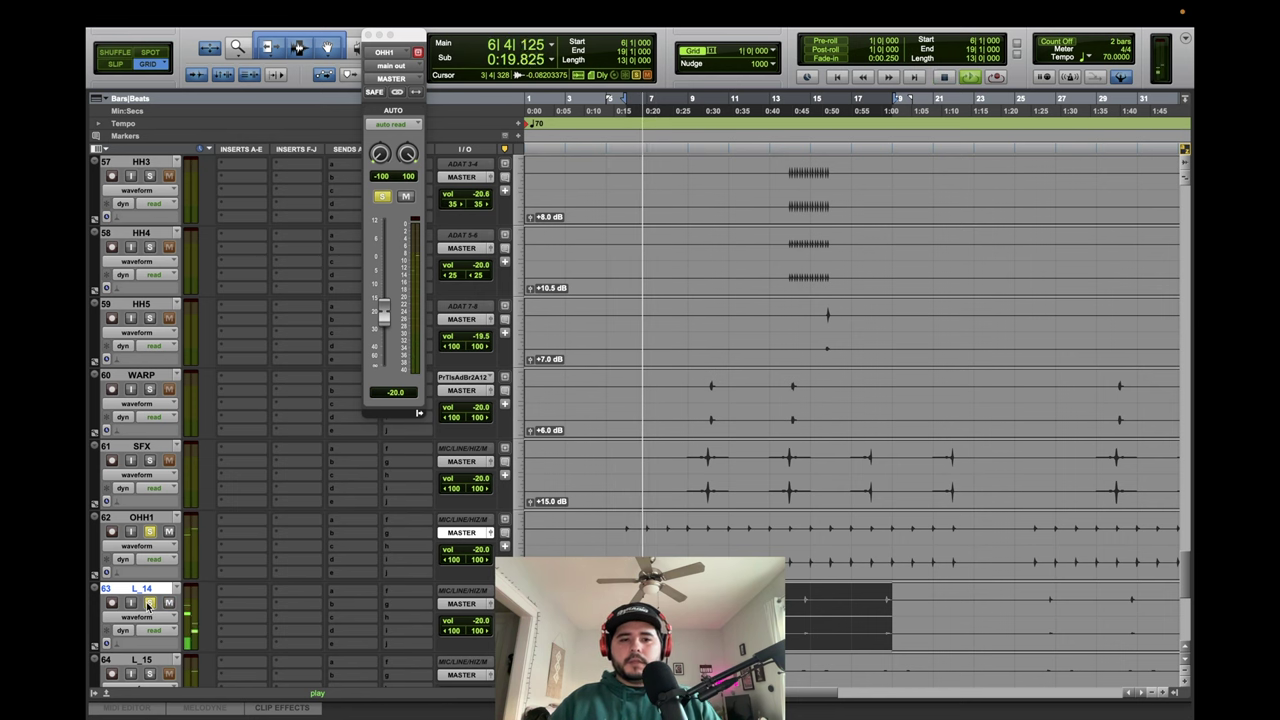
Rename L_14 as OHH2, and with linked panners pan OHH1 to 45 right and OHH2 to 40 left.
double_click(148, 590)
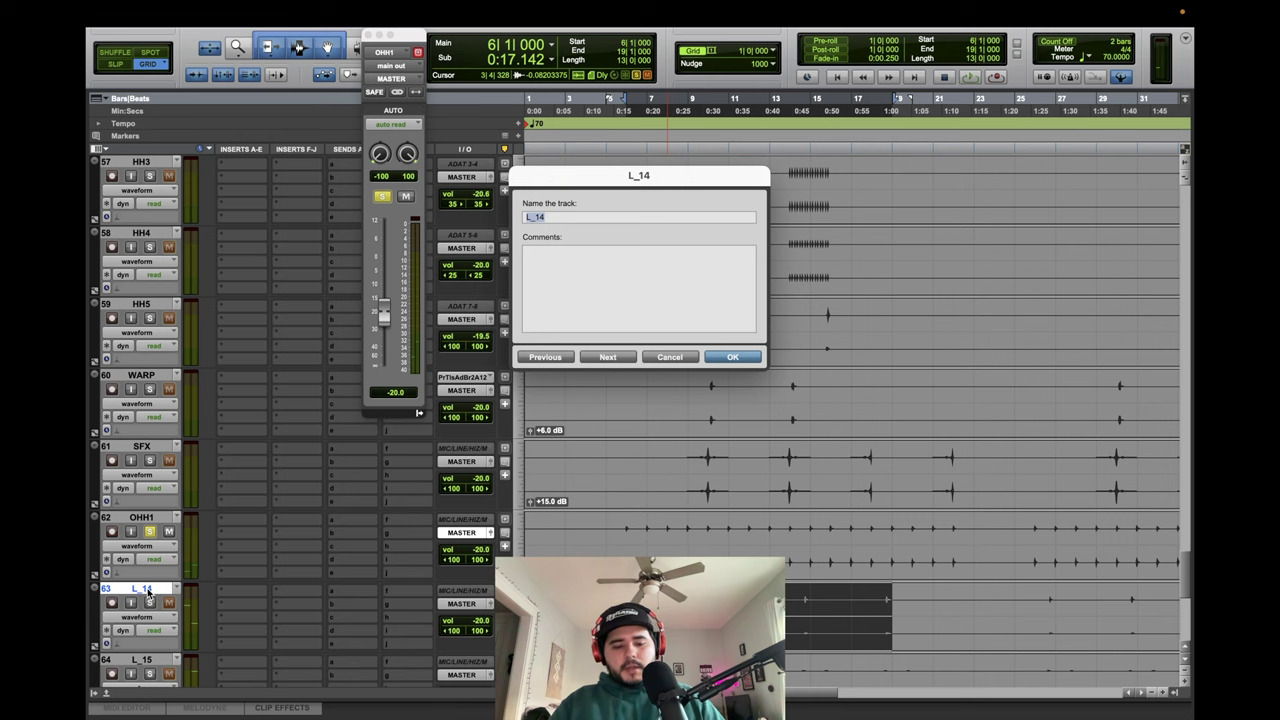
key("Return")
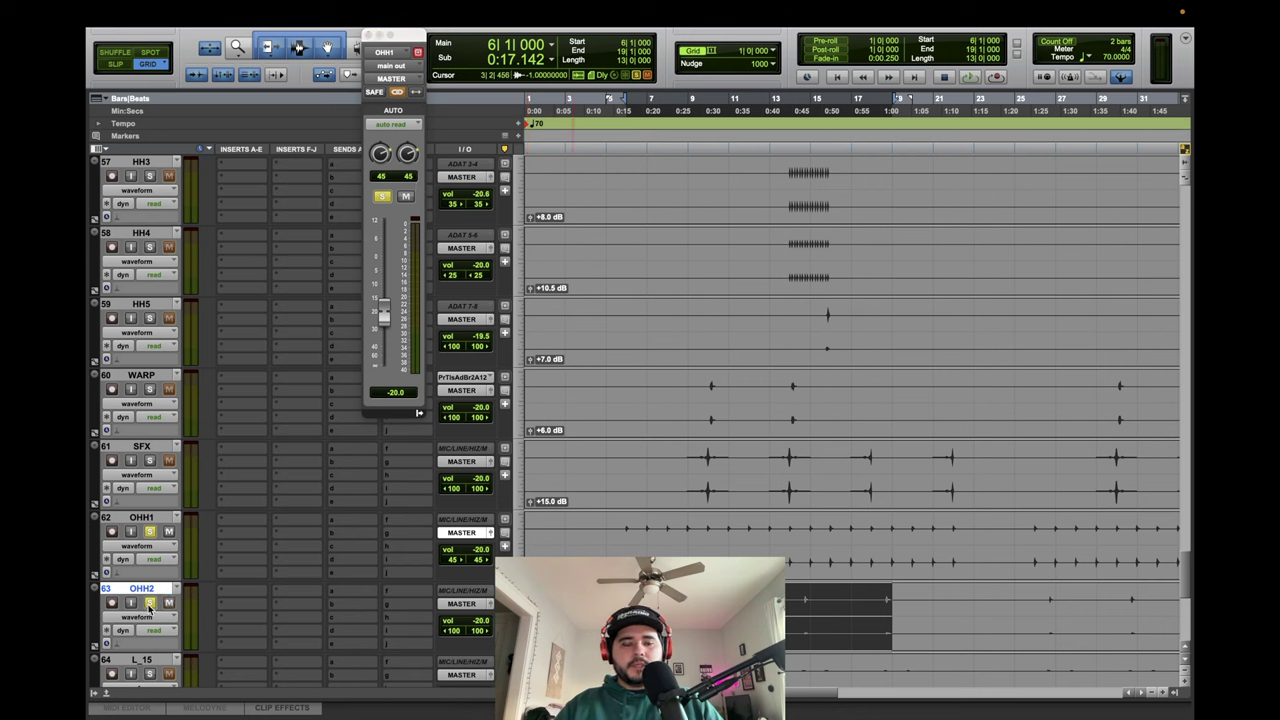
key("space")
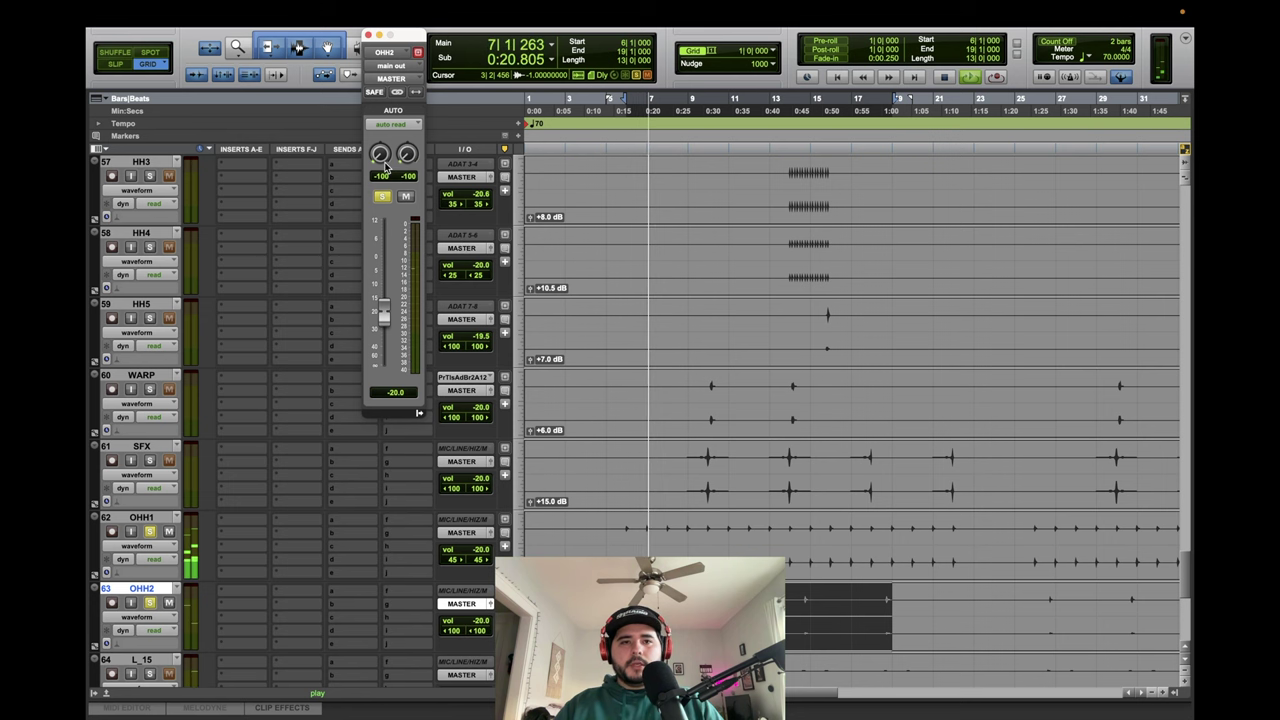
left_click(397, 92)
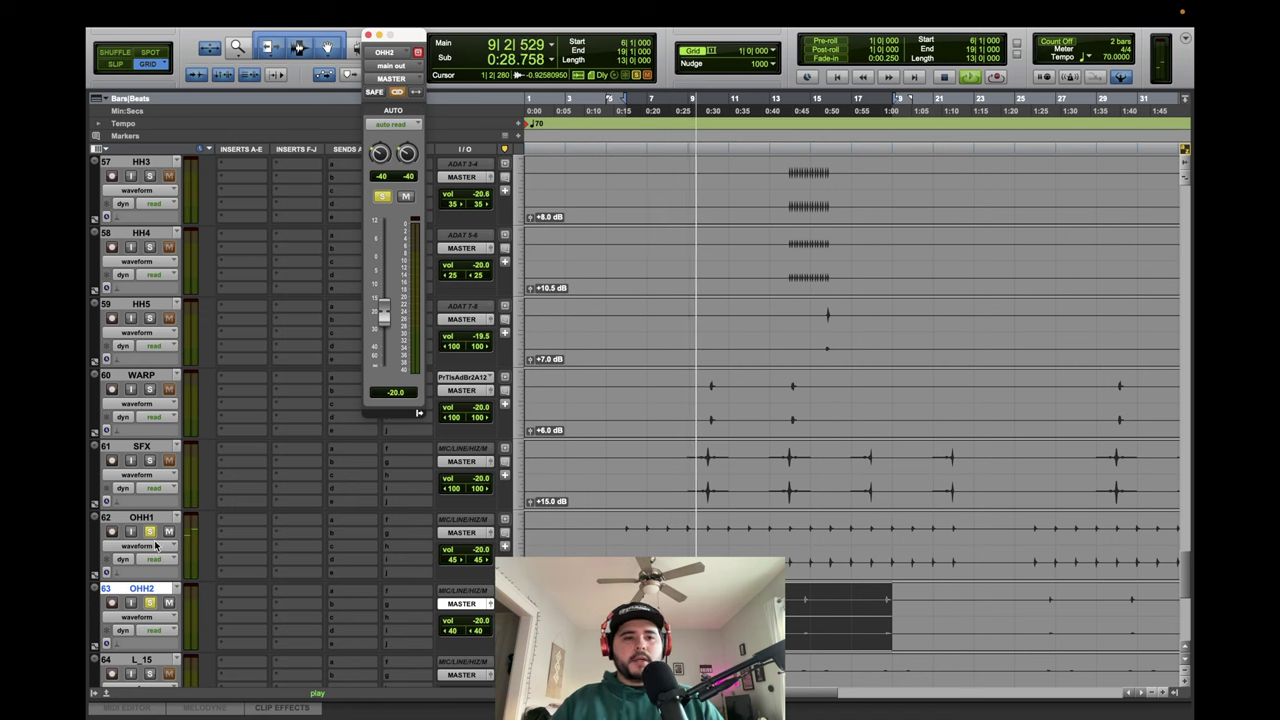
Unsolo the open hats and raise the entire OHH2 clip's gain to +5.0 dB.
scroll(697, 500, "down", 3)
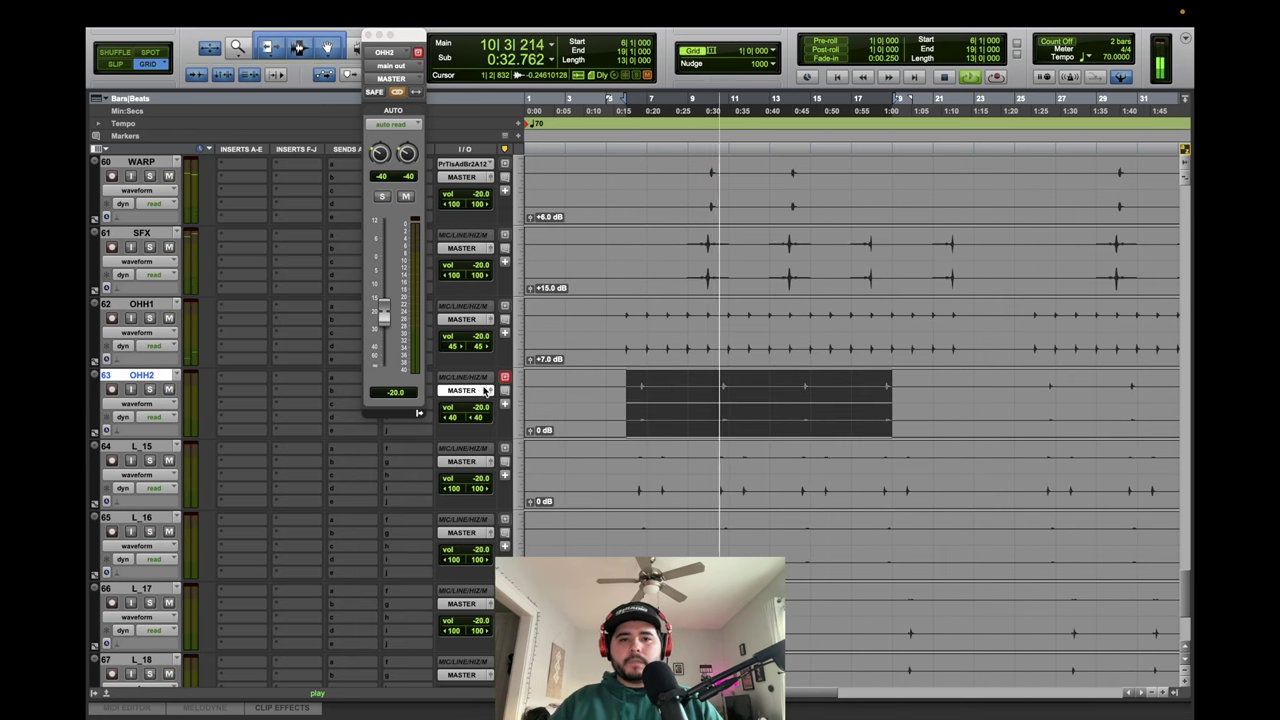
left_click(758, 432)
key("ctrl+shift+Up")
key("ctrl+shift+Up")
key("ctrl+shift+Up")
key("ctrl+shift+Up")
key("ctrl+shift+Up")
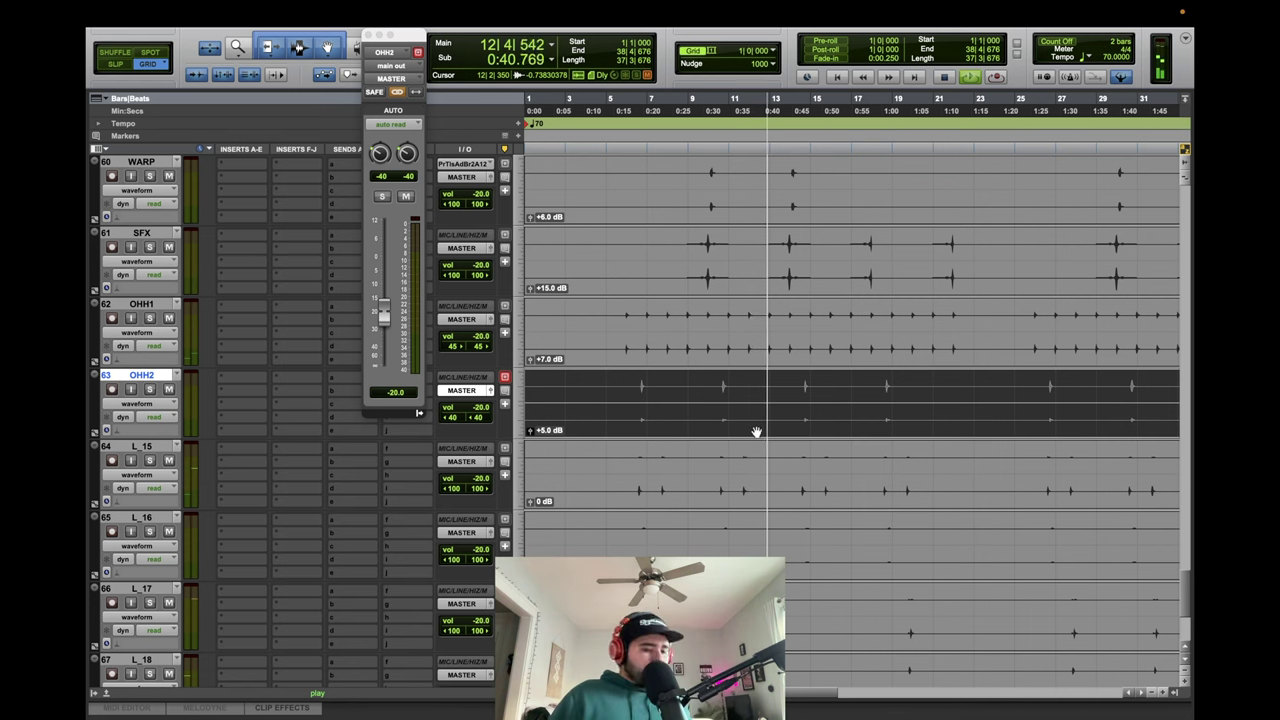
Play the OHH2 section from bar 10 to bar 11 with the full mix.
key("space")
left_click_drag(716, 388, 728, 392)
key("space")
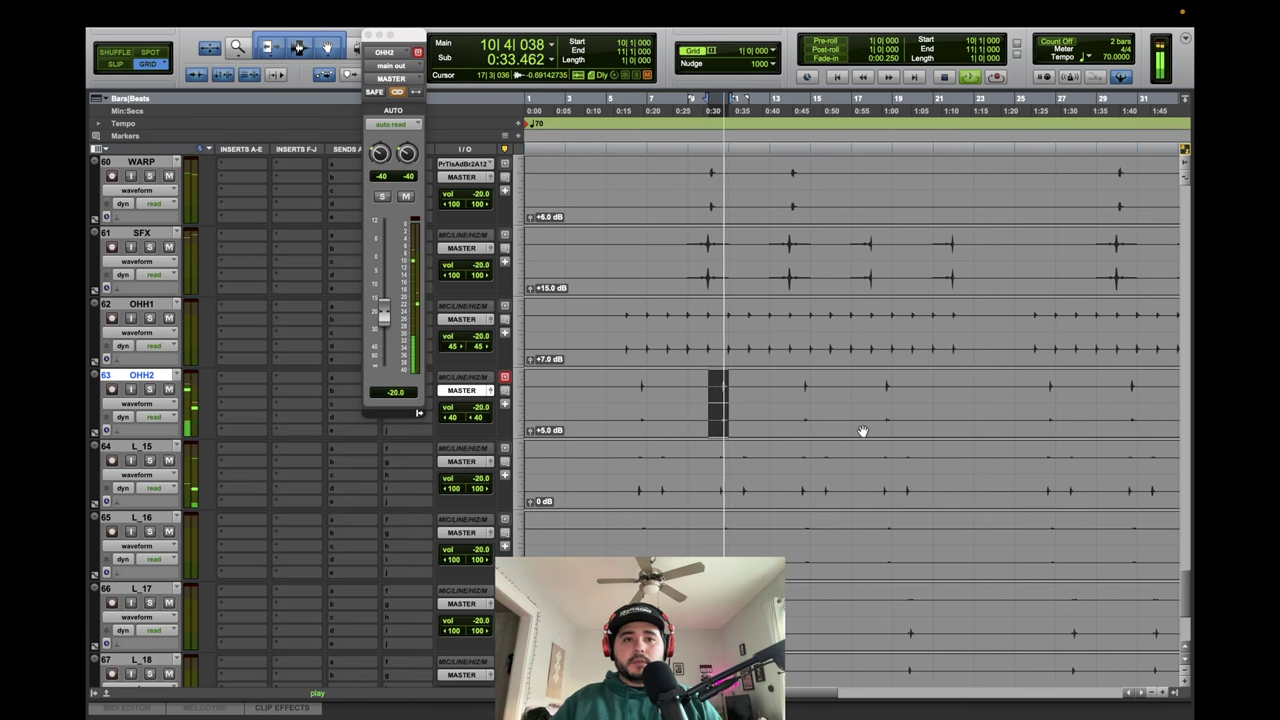
key("space")
Audition L_15 from bar 6 with the mix and in solo, and open the track's output window.
triple_click(662, 462)
left_click(630, 452)
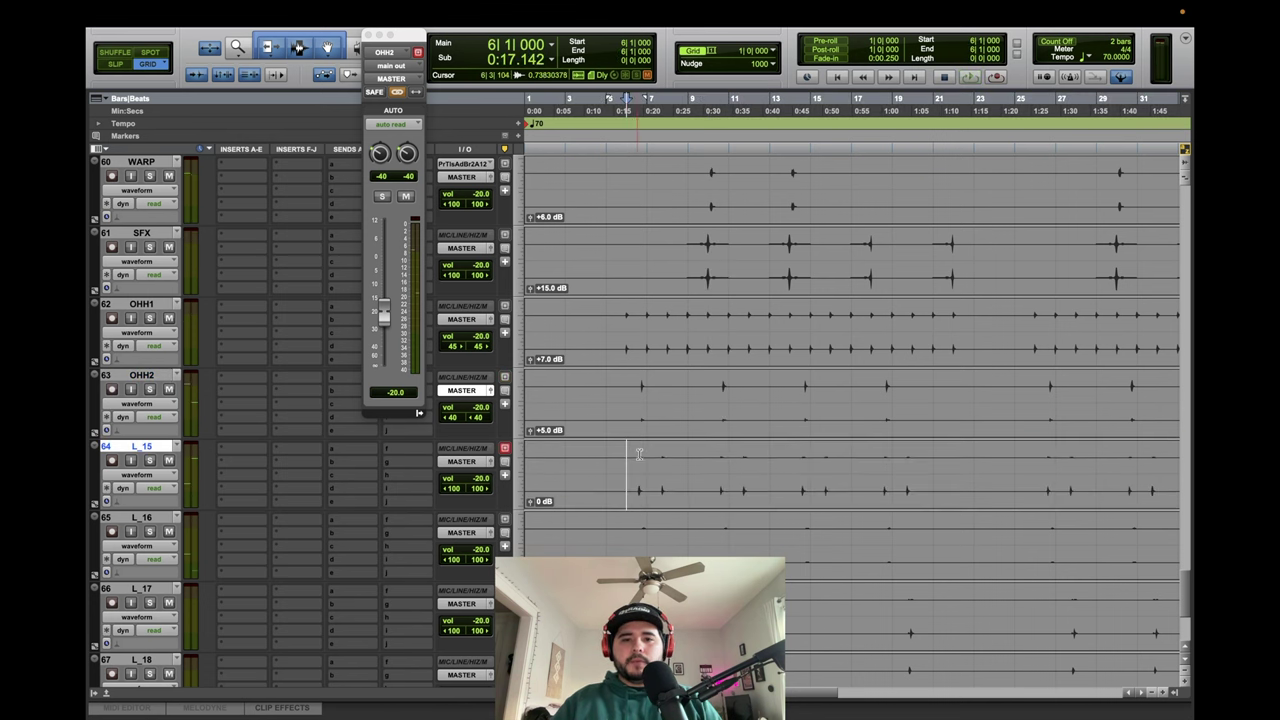
key("space")
scroll(147, 466, "down", 1)
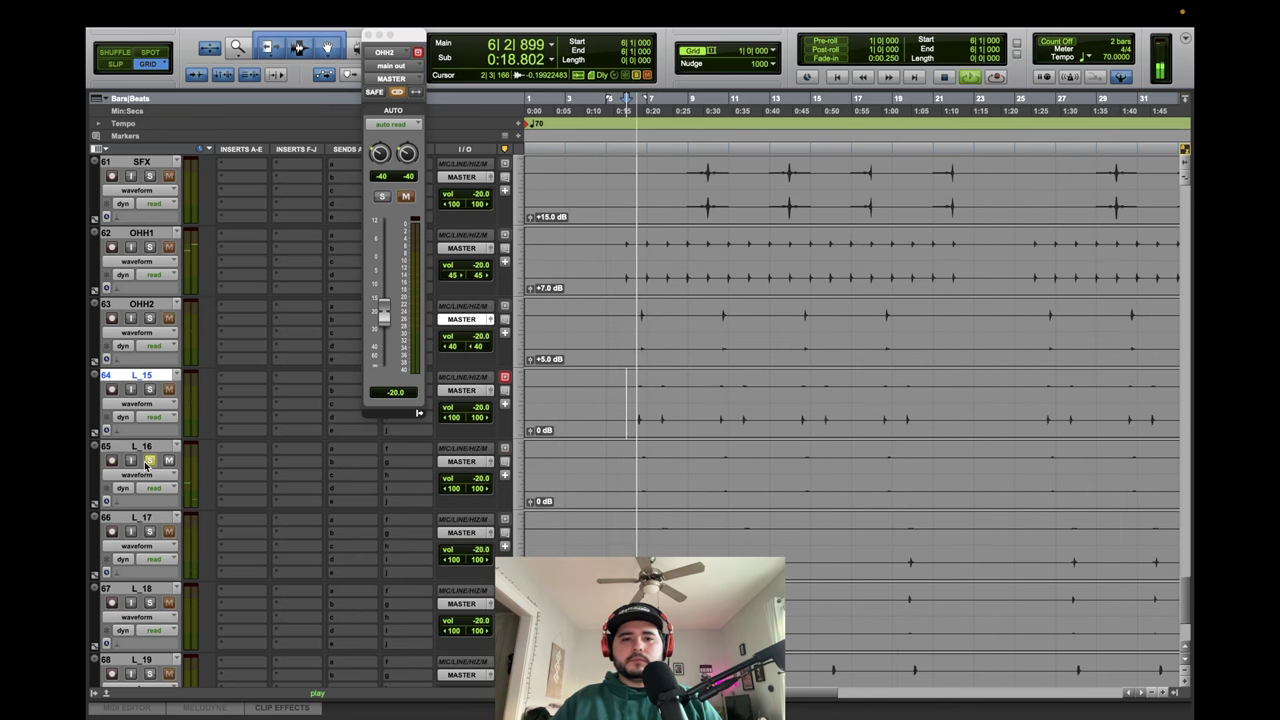
left_click(149, 389)
key("space")
key("space")
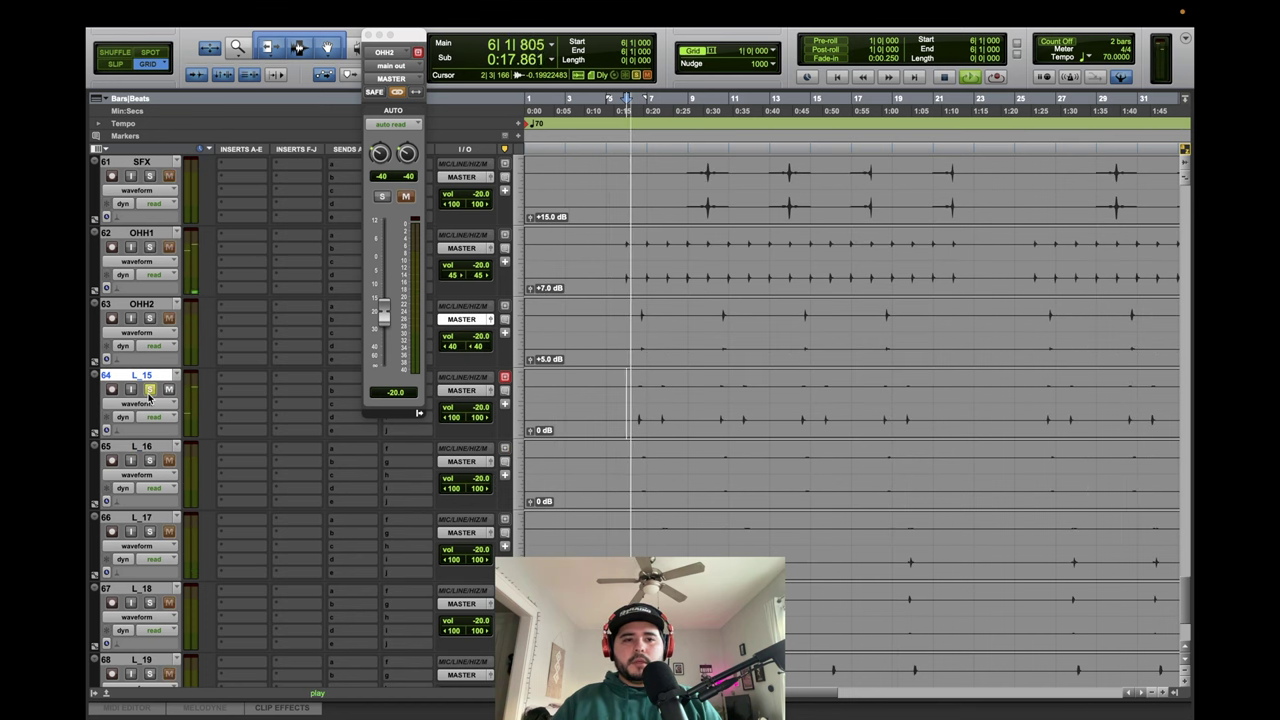
key("space")
key("space")
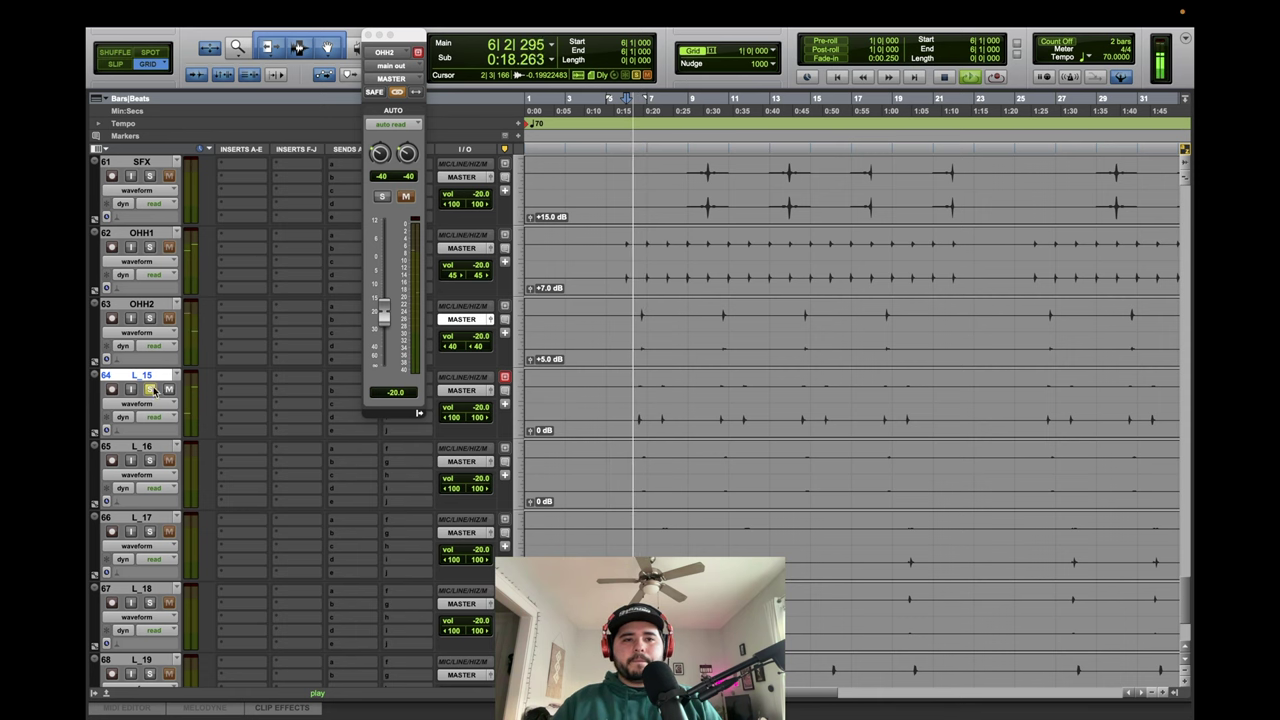
key("space")
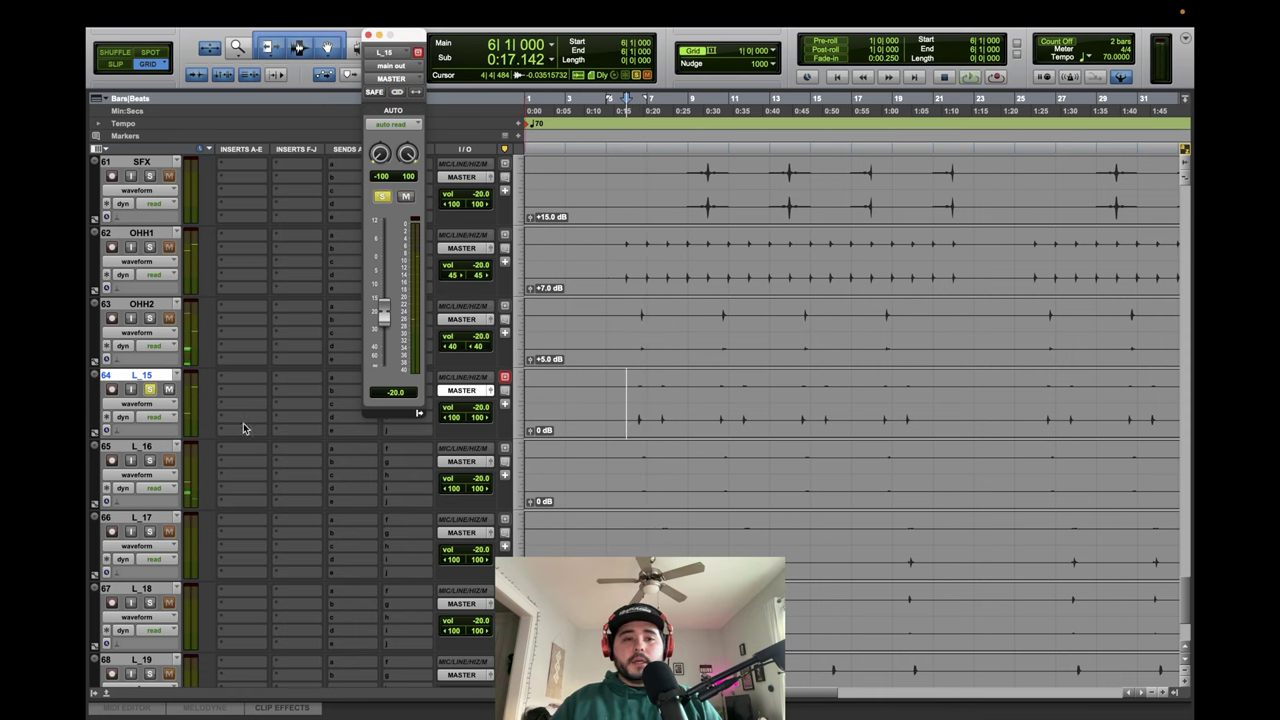
Set the entire L_15 clip's gain to -1.0 dB and rename the track as OHH3.
left_click(676, 428)
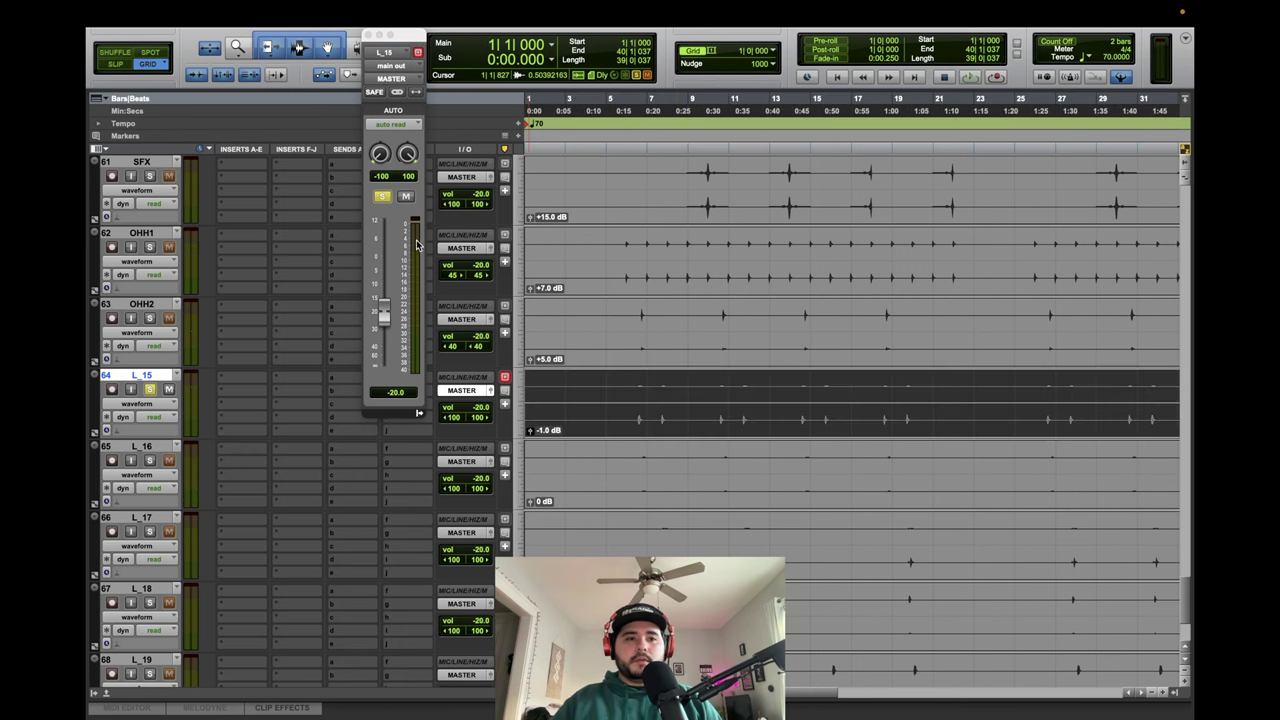
double_click(156, 378)
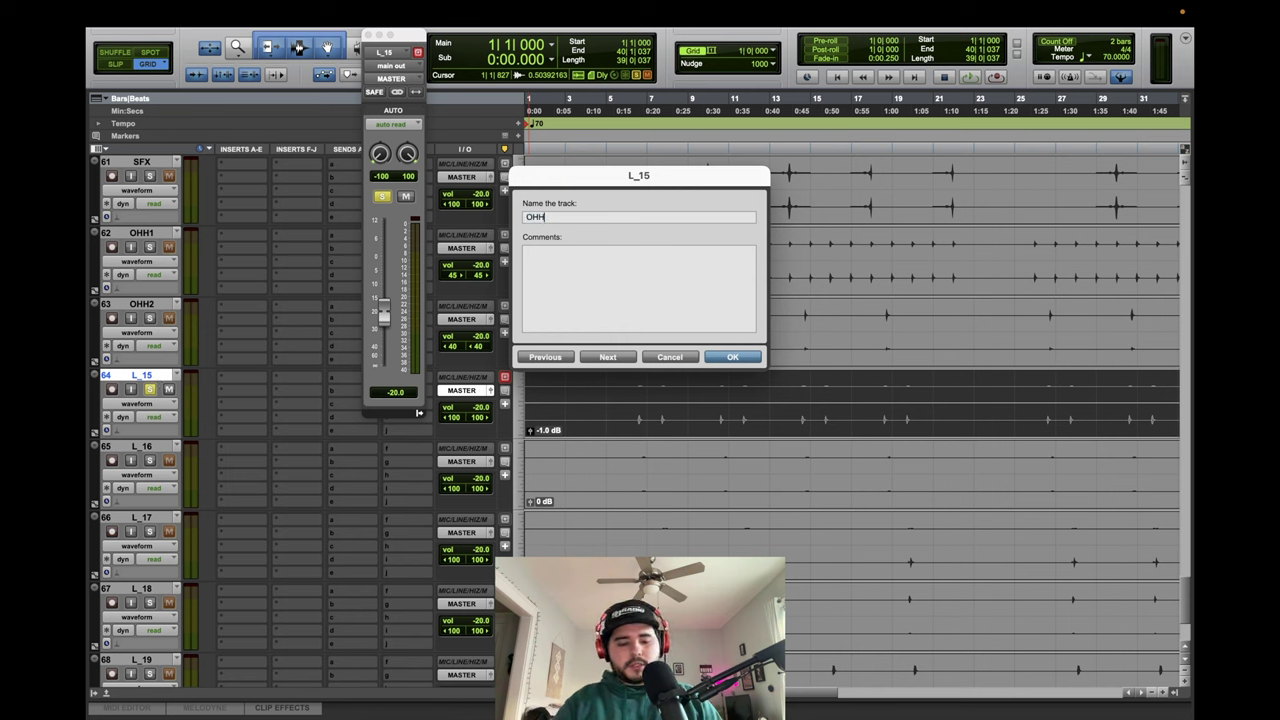
type("OHH3")
key("Return")
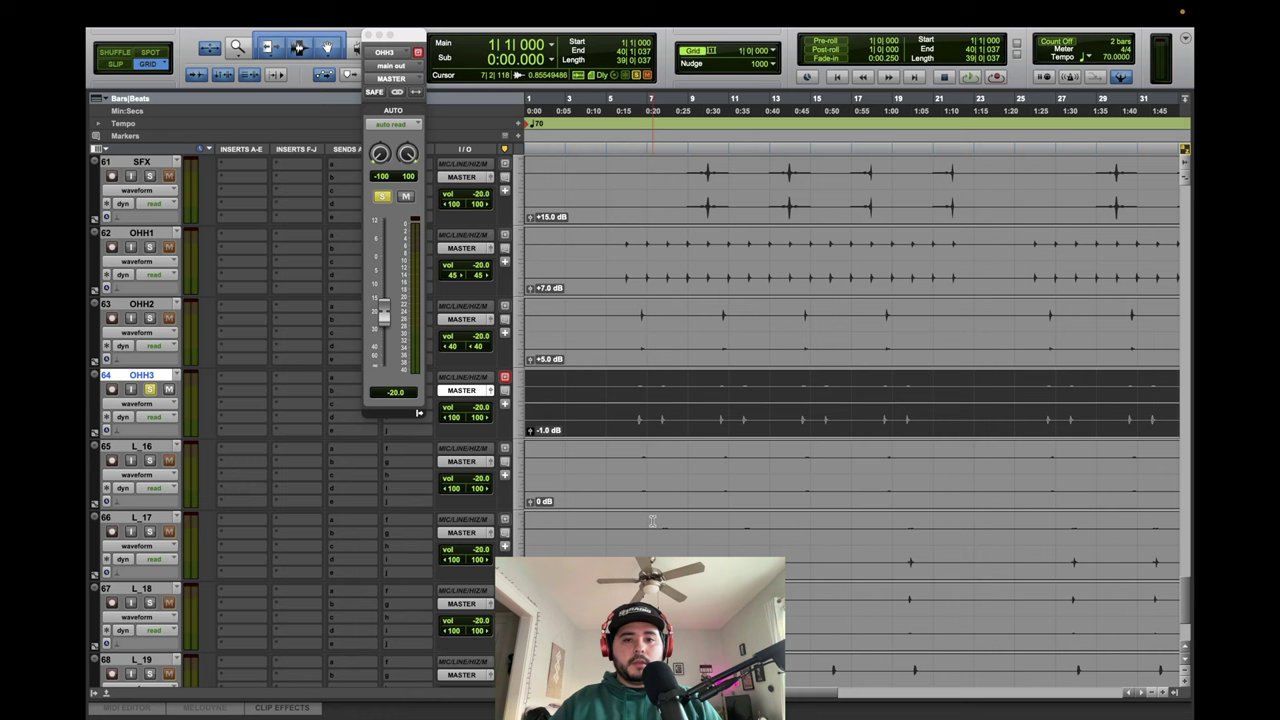
Audition L_16 from bar 6 to bar 7 in solo and raise its clip gain to +13.0 dB.
left_click_drag(646, 468, 628, 470)
key("space")
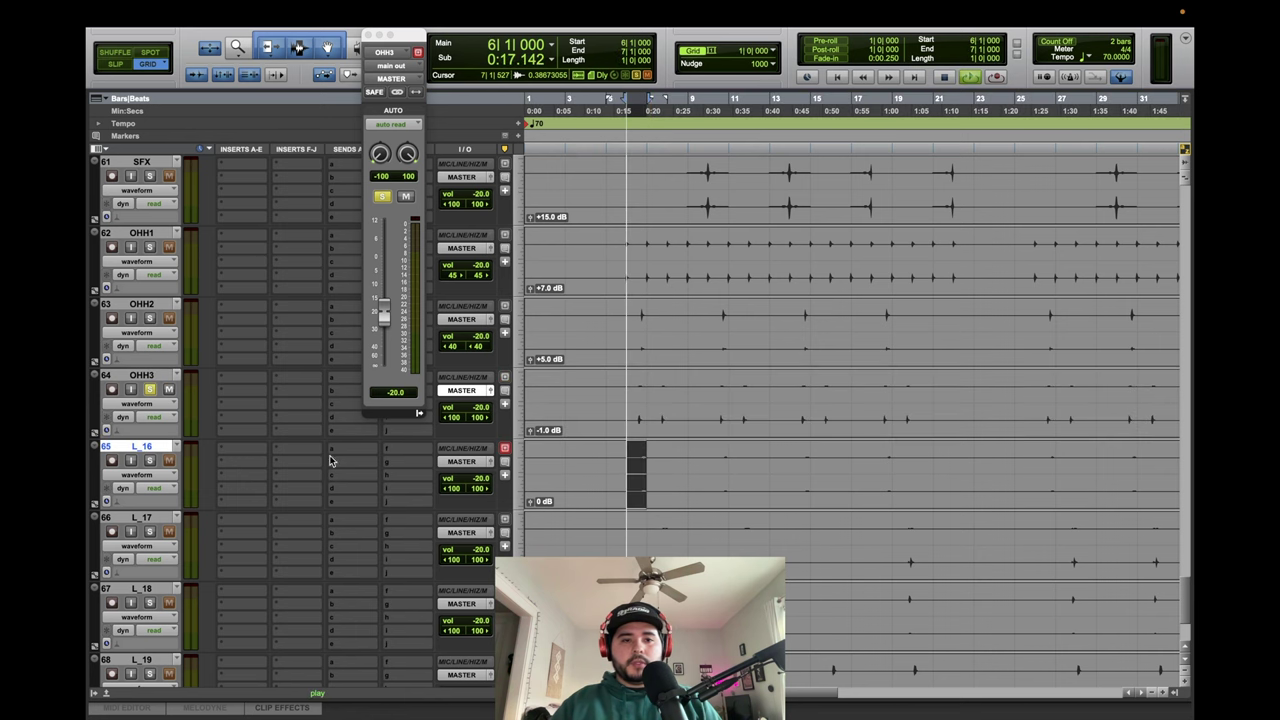
left_click(153, 460, "alt")
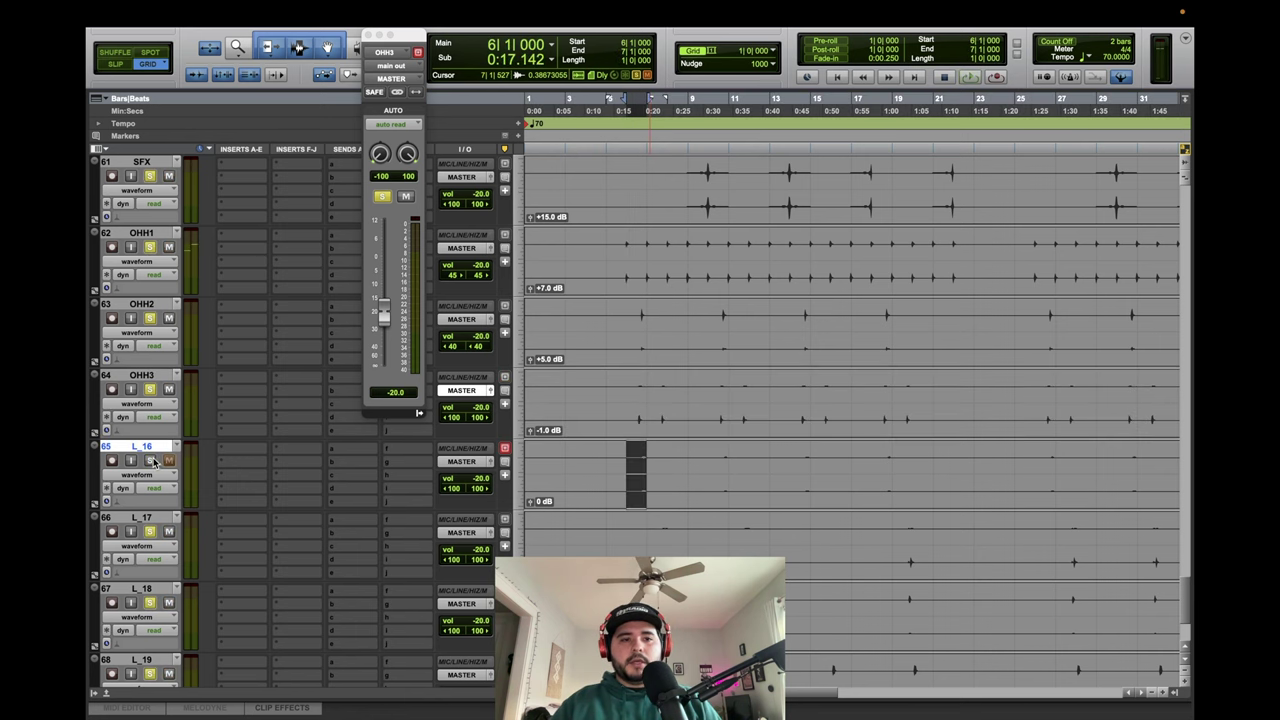
key("space")
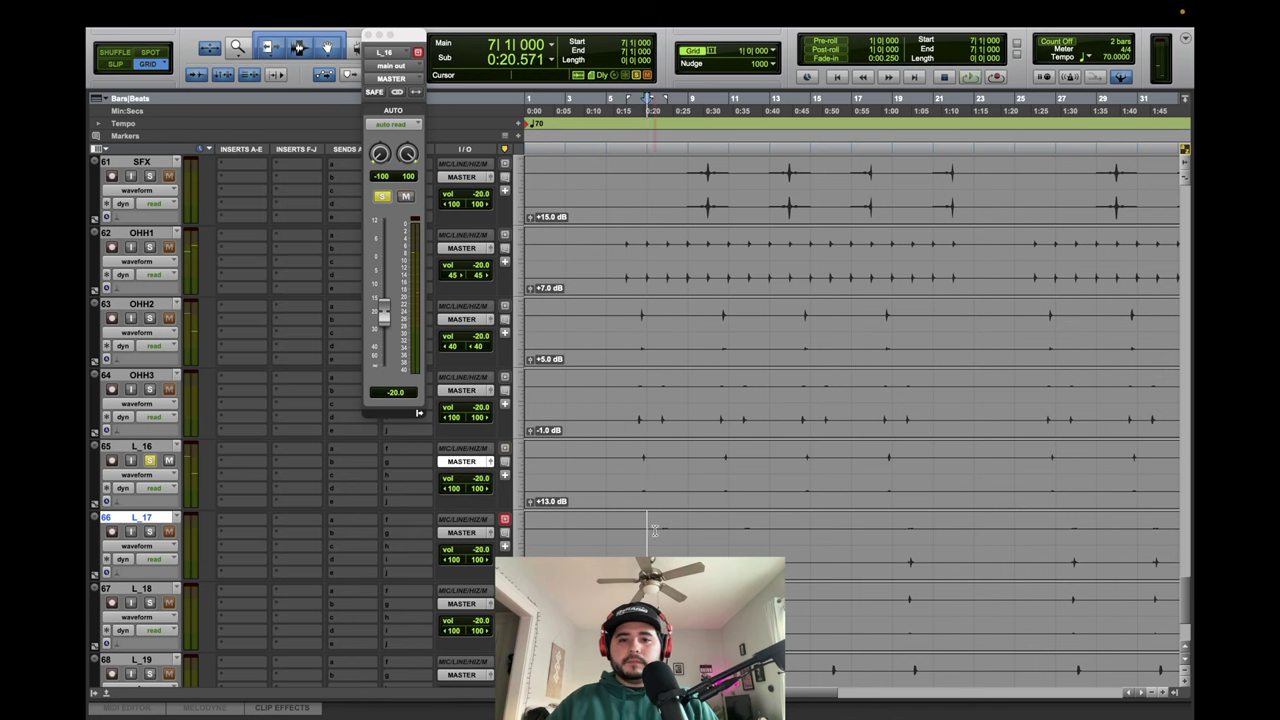
Rename track L_16 as OHH4 while playing the section from bar 7.
key("space")
double_click(165, 447)
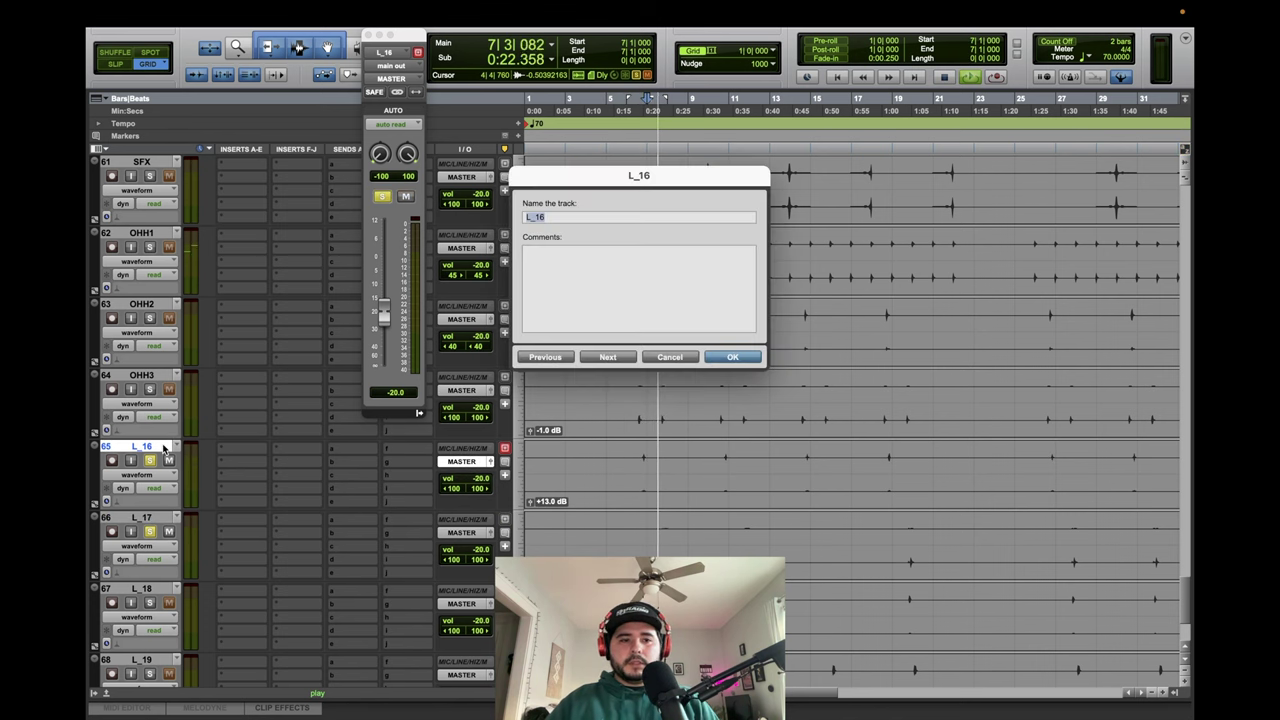
type("OHH")
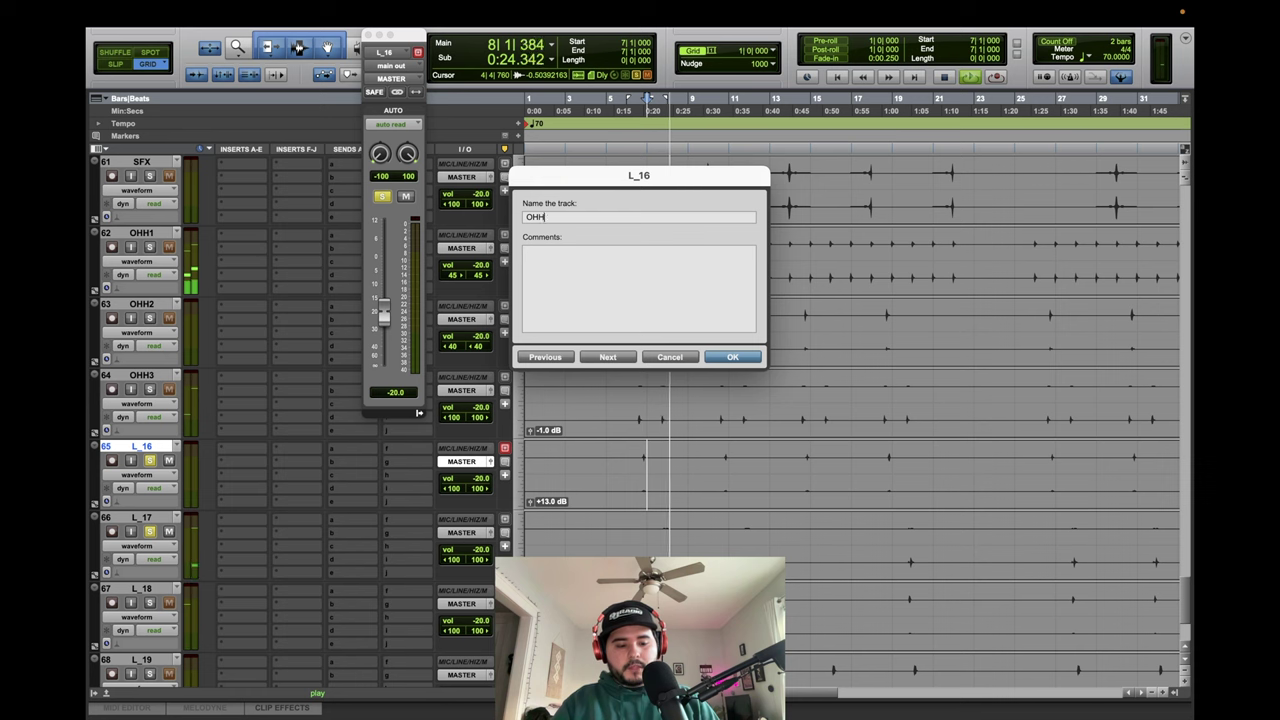
type("4")
key("Return")
key("space")
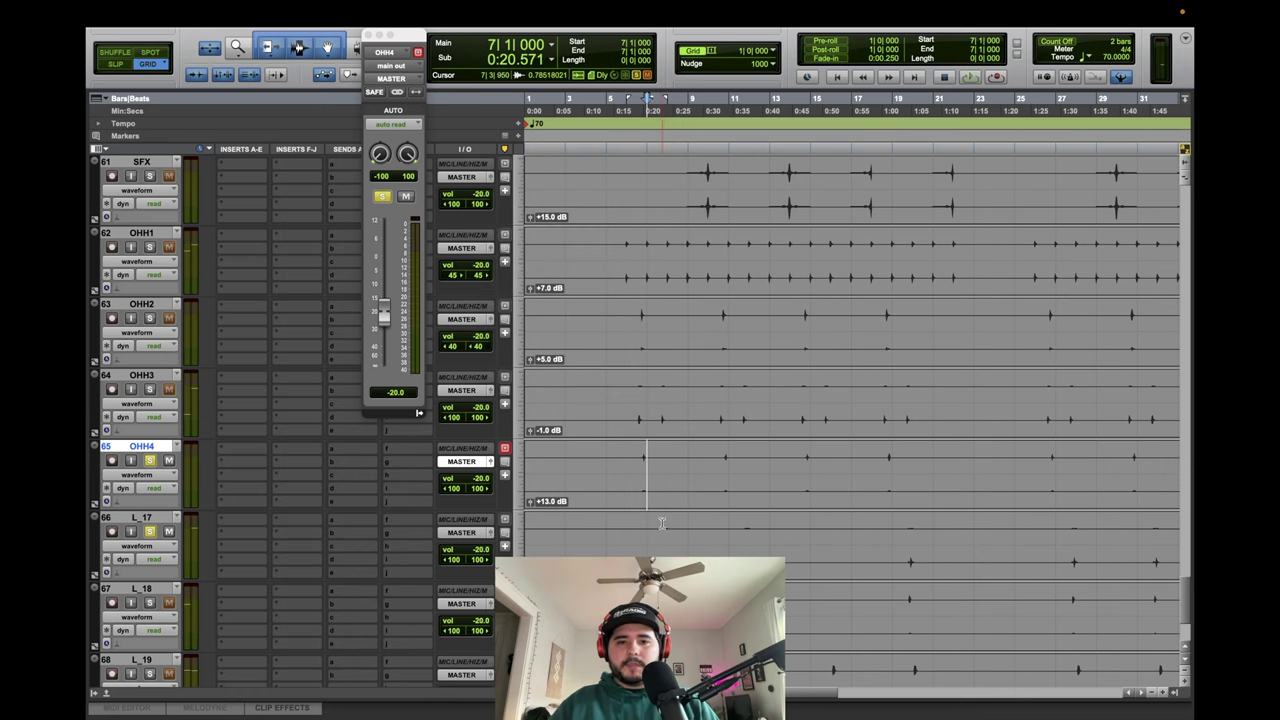
Solo L_17, open its output window and audition its hits from bar 7.
left_click(658, 528)
key("space")
left_click(152, 533, "alt")
left_click(152, 533)
key("space")
left_click(491, 534)
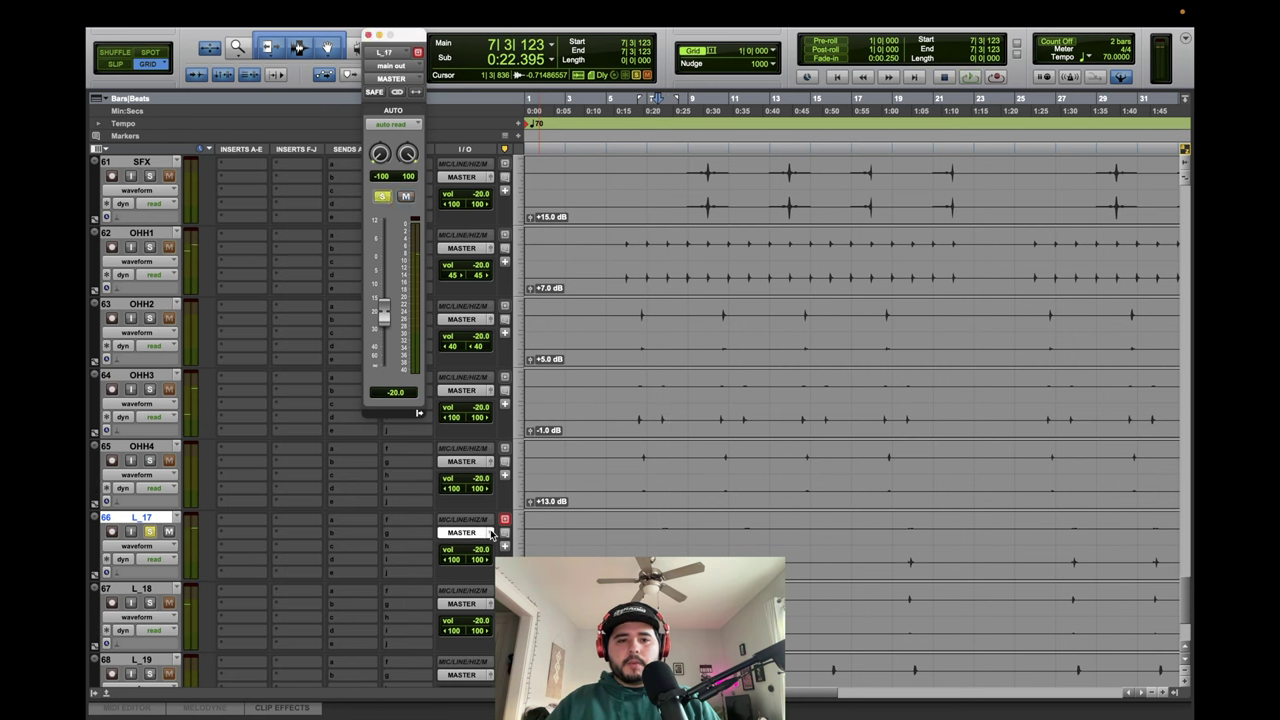
double_click(688, 571)
scroll(688, 571, "down", 3)
left_click(661, 535)
key("space")
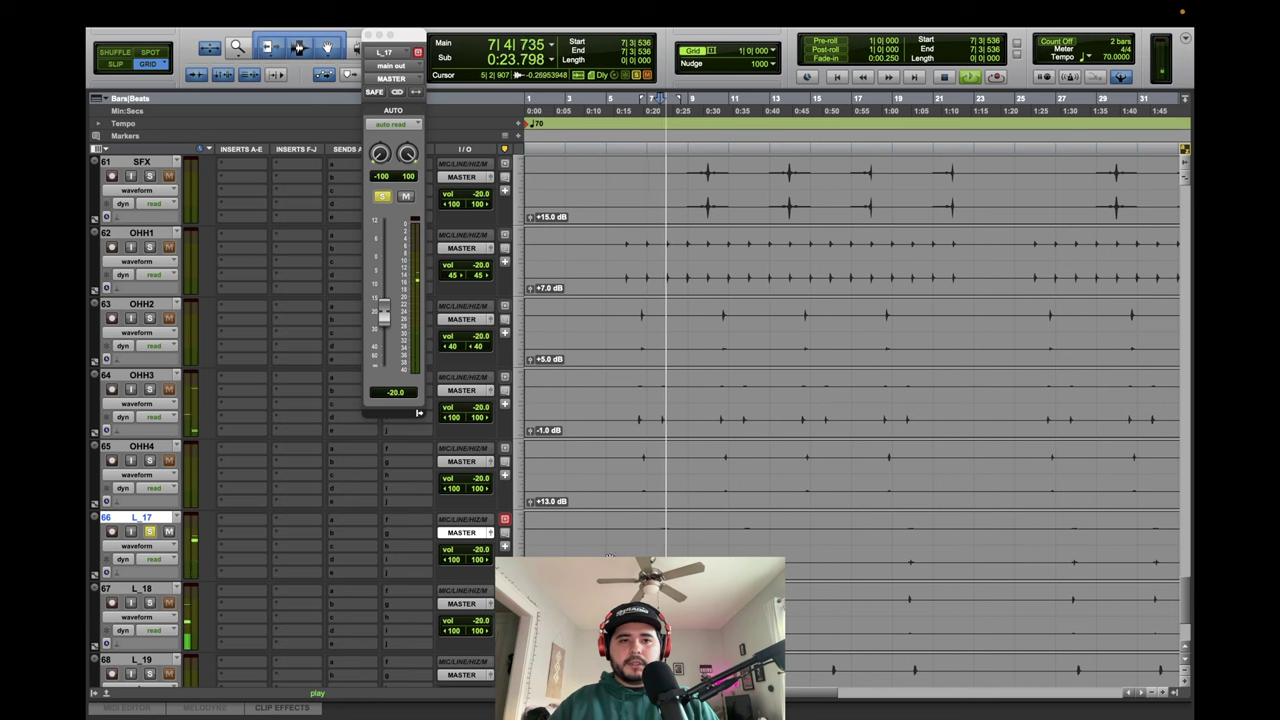
Set the entire L_17 clip's gain to -2.0 dB and rename the track as OHH5.
triple_click(607, 550)
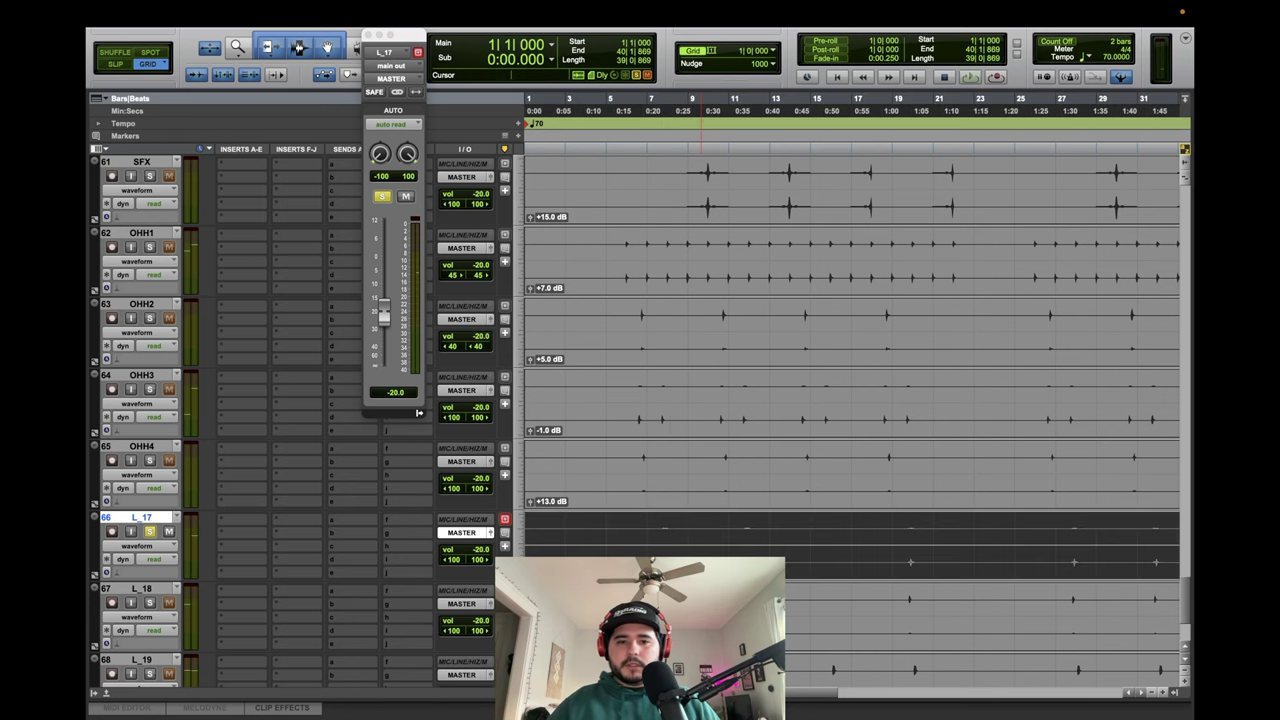
left_click(663, 528)
key("space")
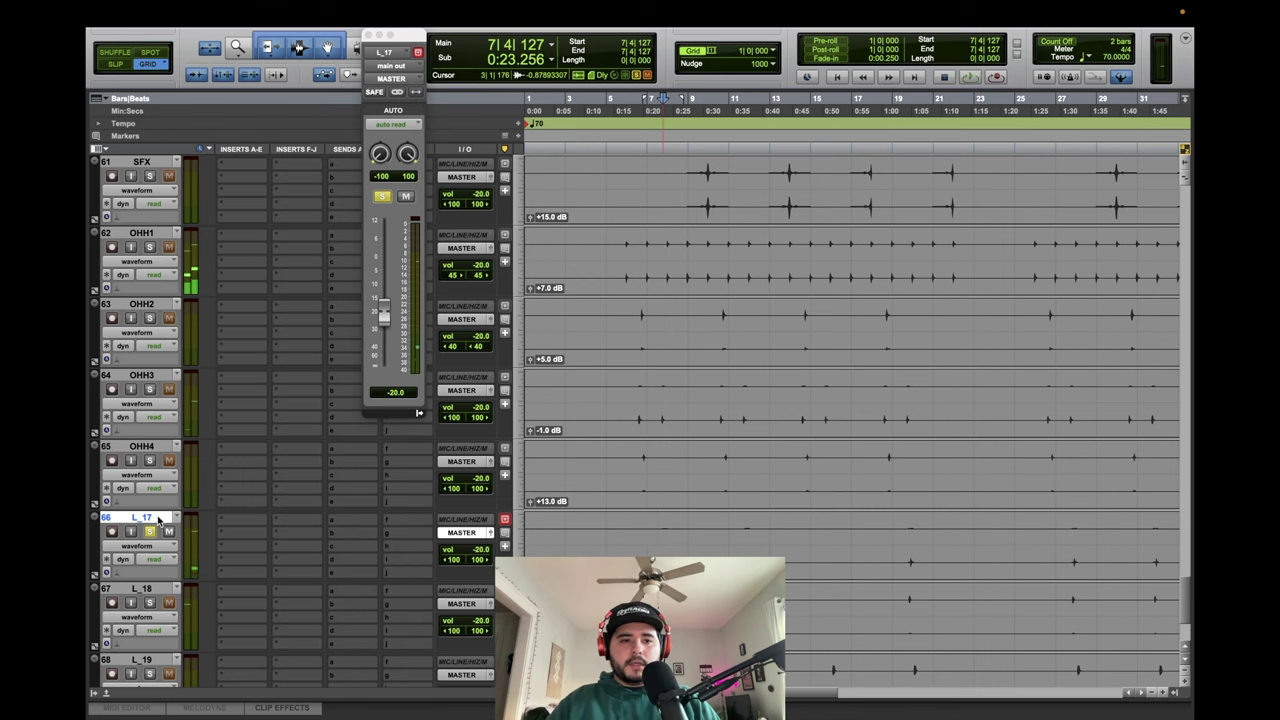
double_click(150, 518)
type("OHH5")
key("Return")
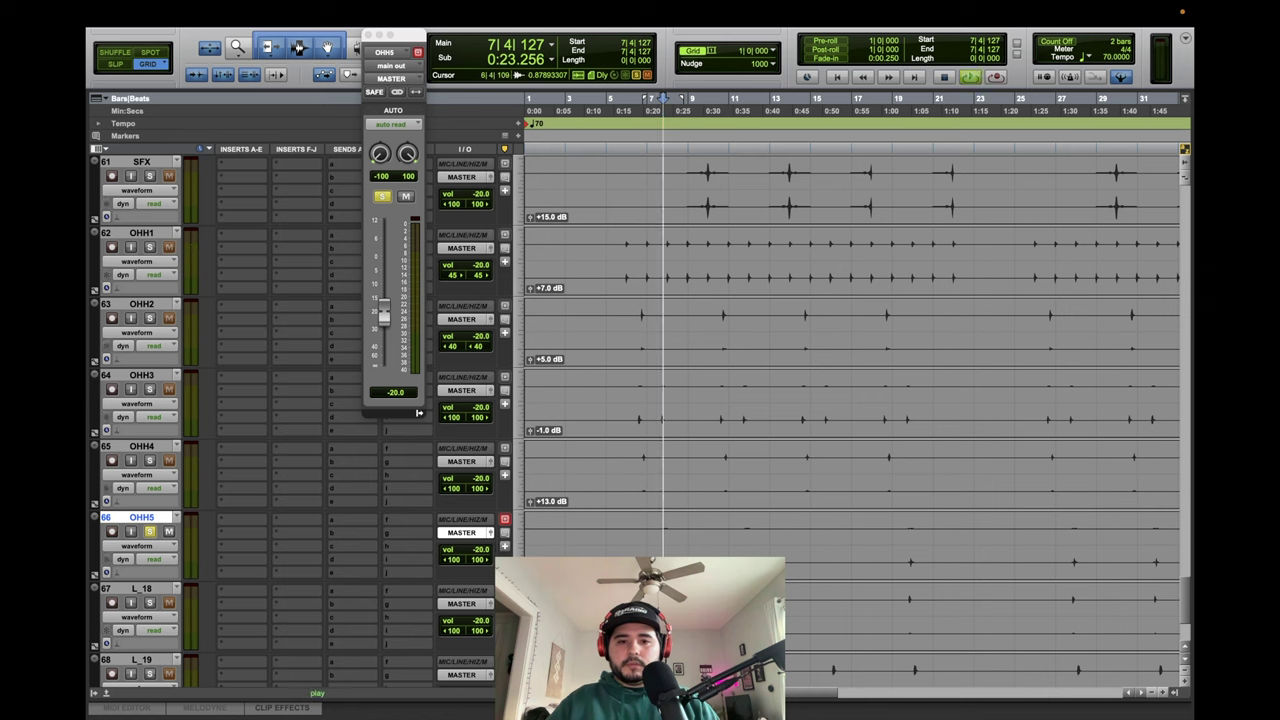
Audition L_18 from bar 7 in solo instead of OHH5 and rename the track as OHH6.
left_click(660, 608)
key("space")
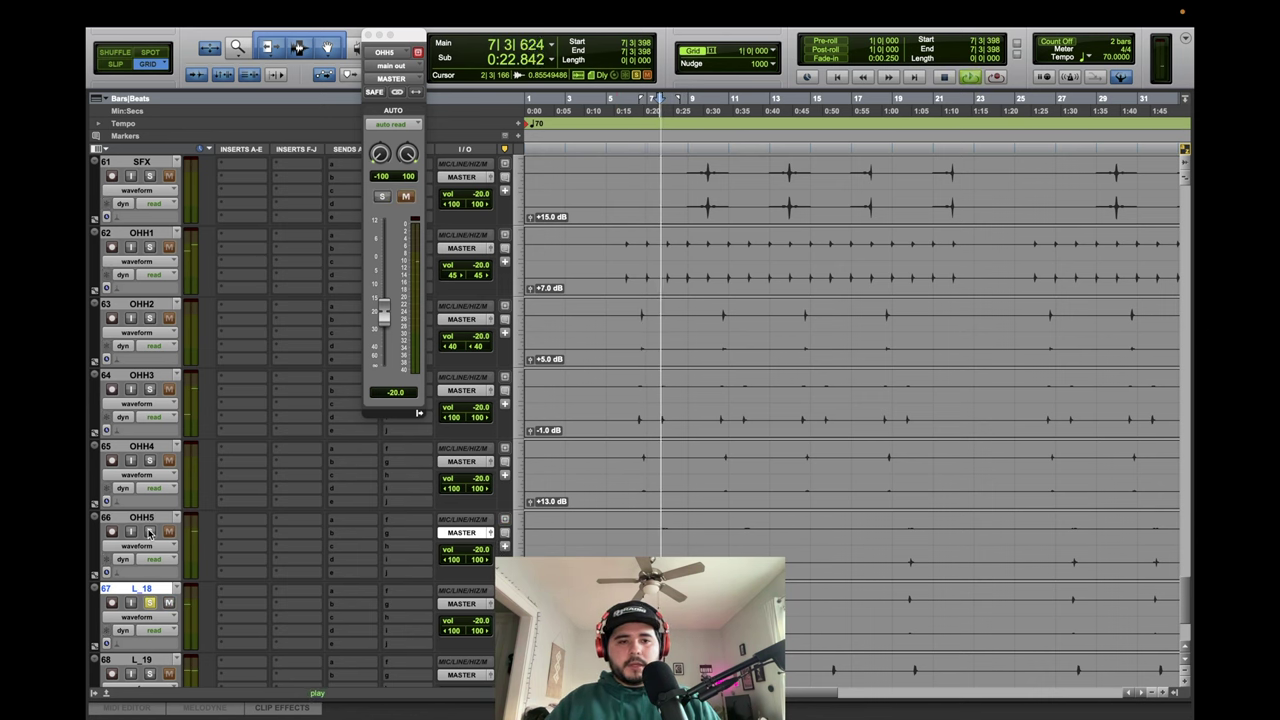
key("space")
double_click(145, 589)
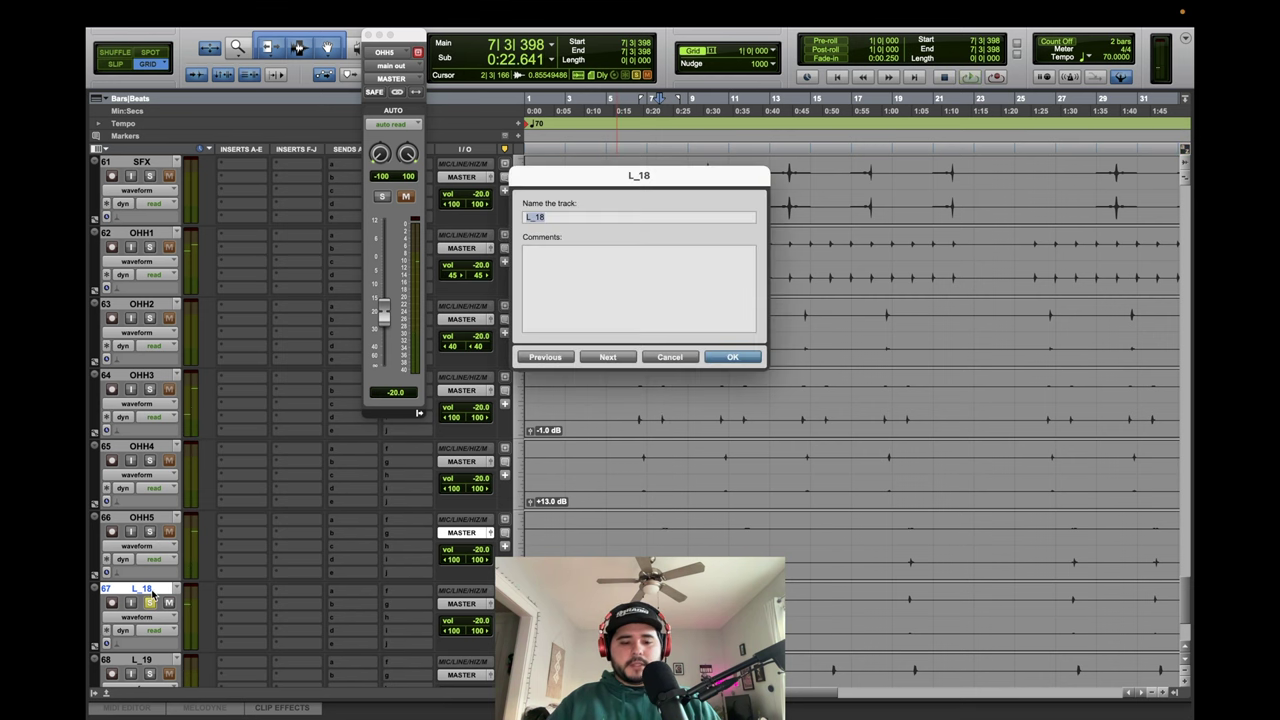
key("Return")
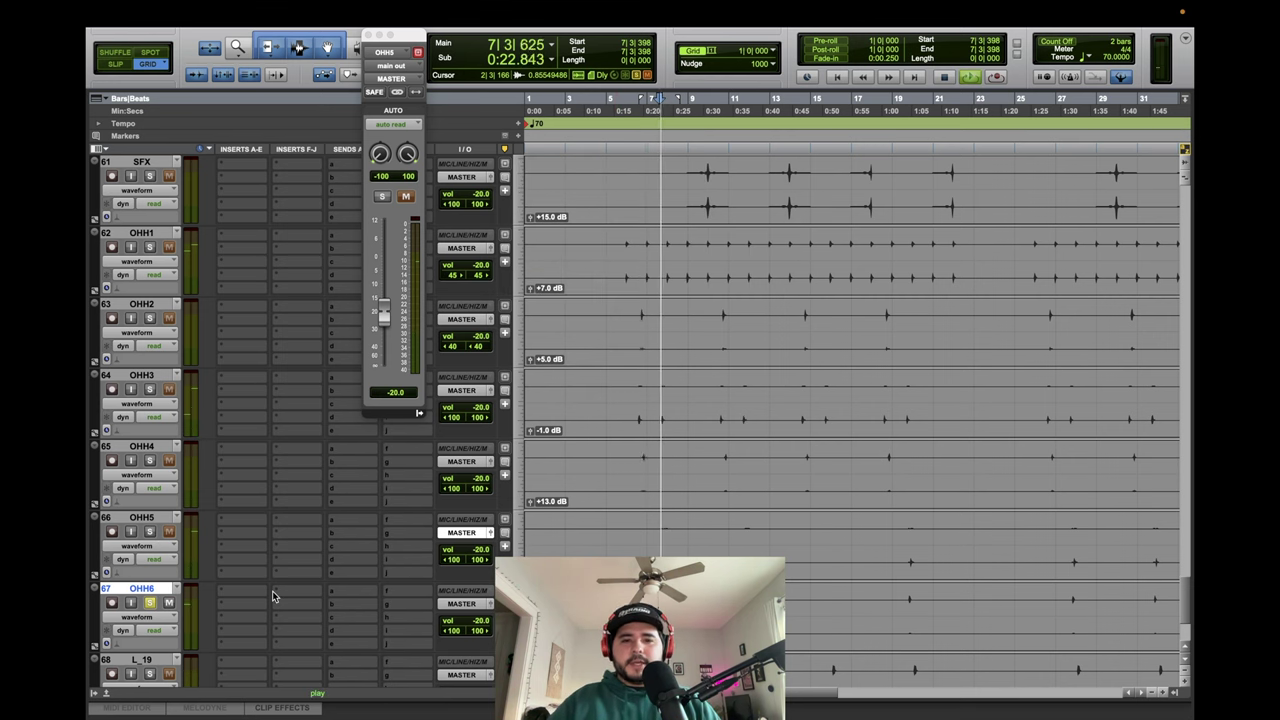
Play L_19 from the end of bar 7 and solo it in place of OHH6.
scroll(295, 596, "down", 1)
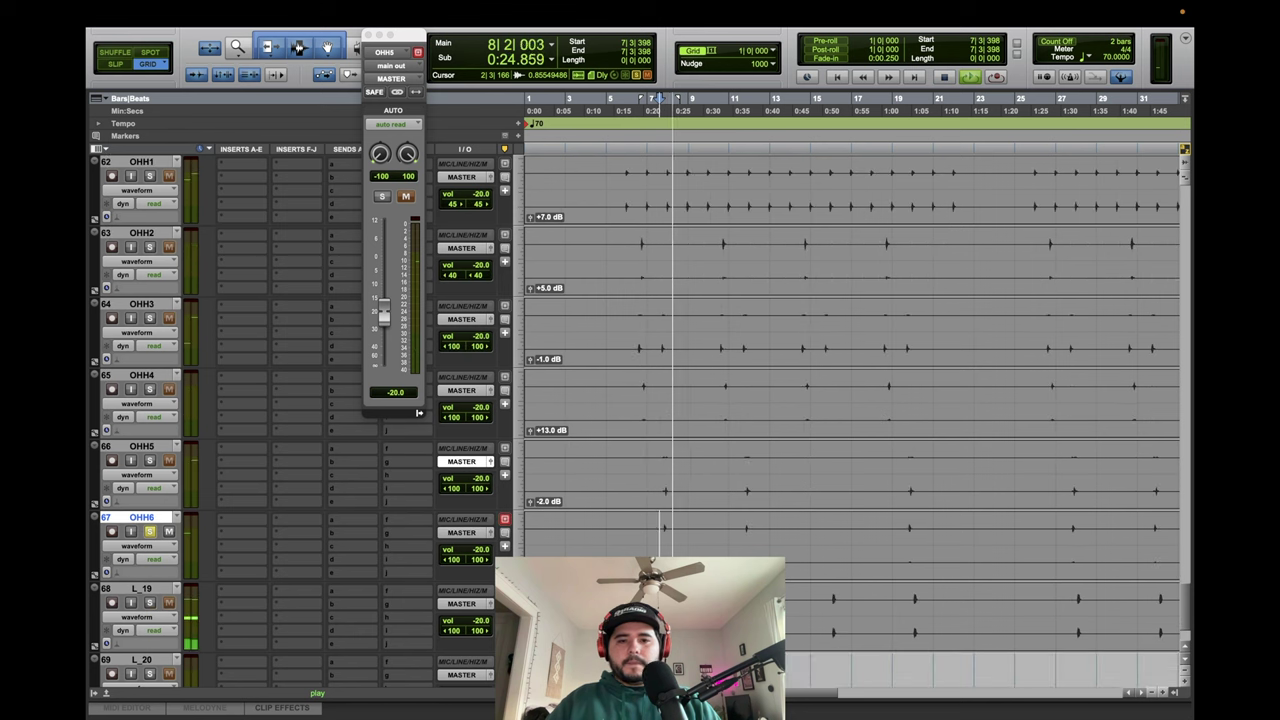
key("space")
left_click(666, 616)
key("space")
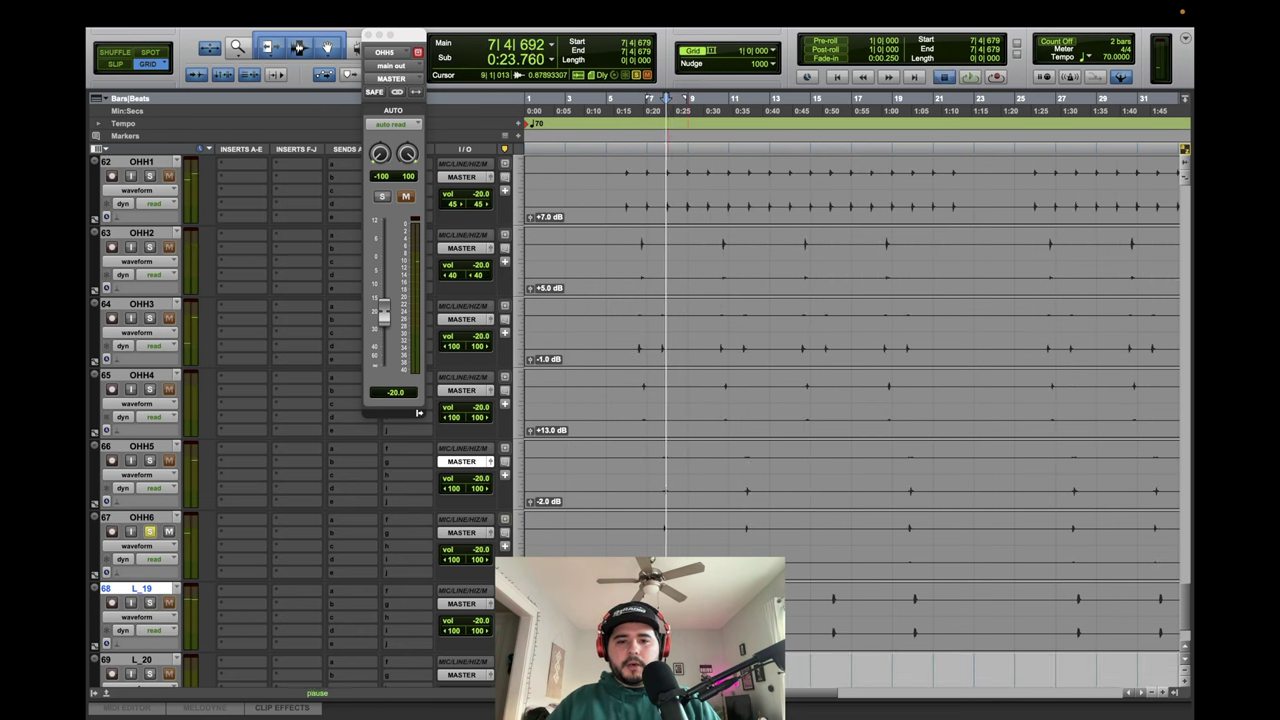
key("space")
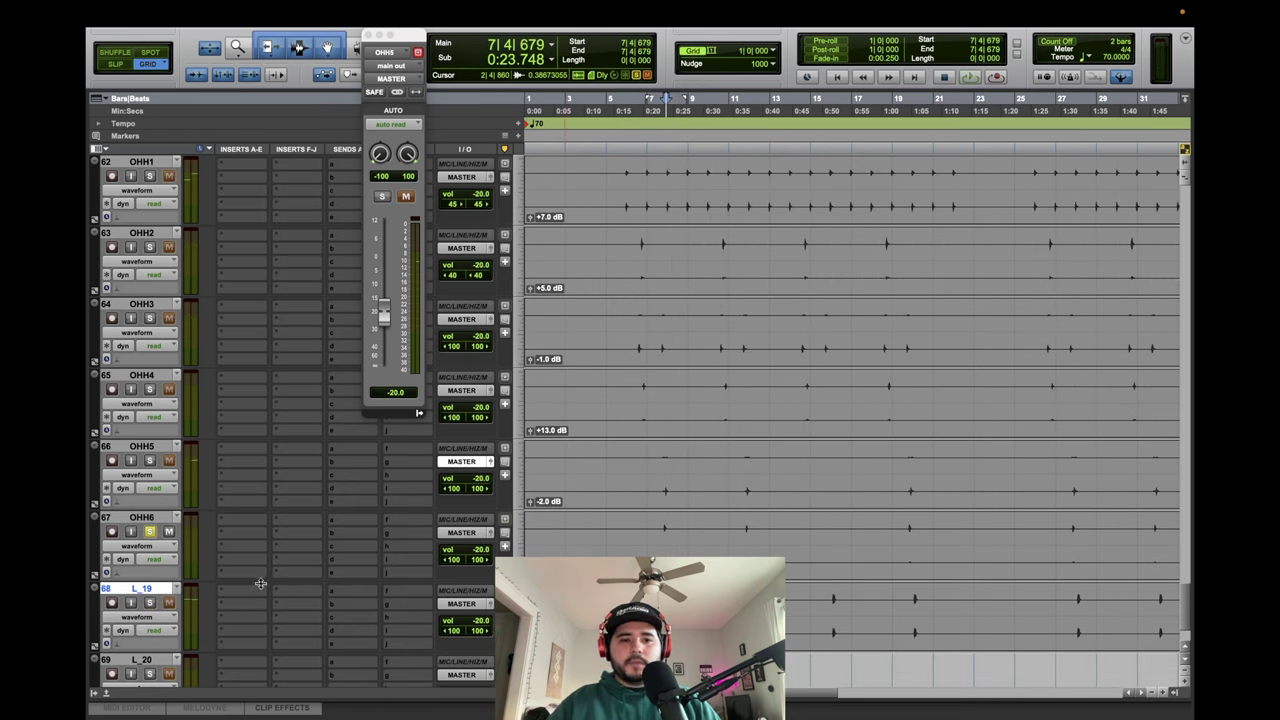
key("space")
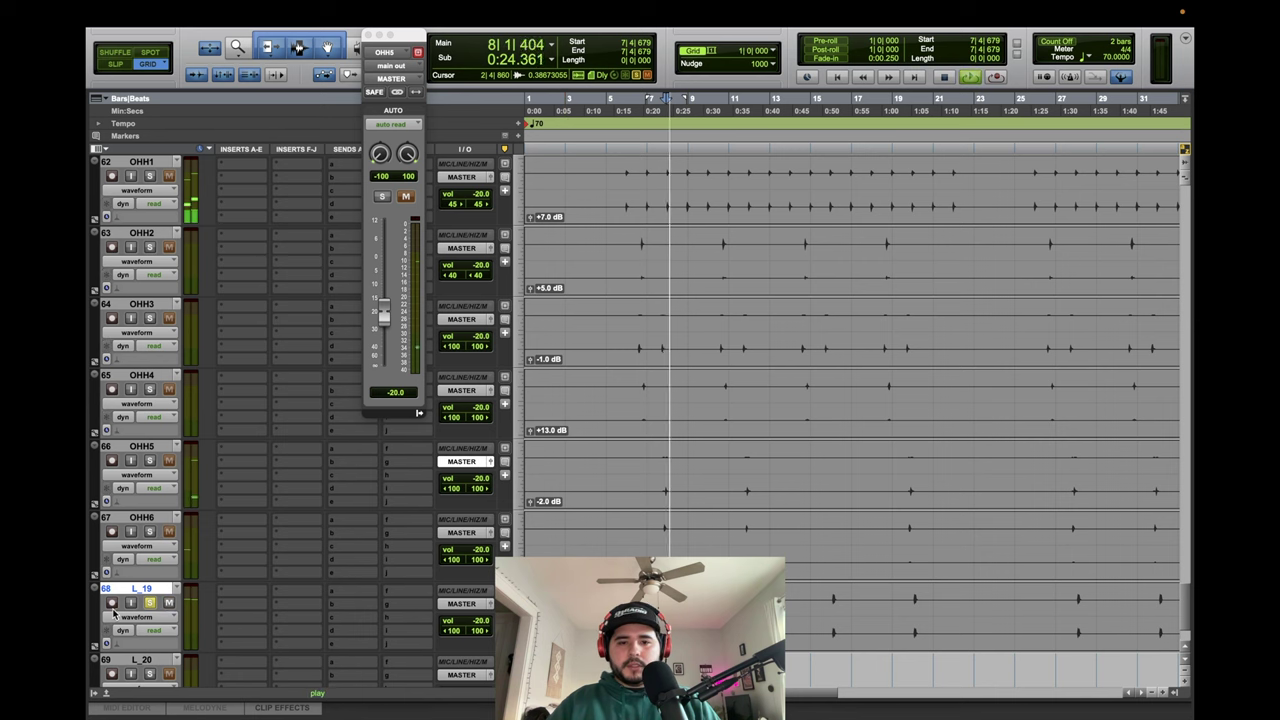
Rename track L_19 as PERC1 and open its output window while its clip plays.
key("space")
double_click(148, 592)
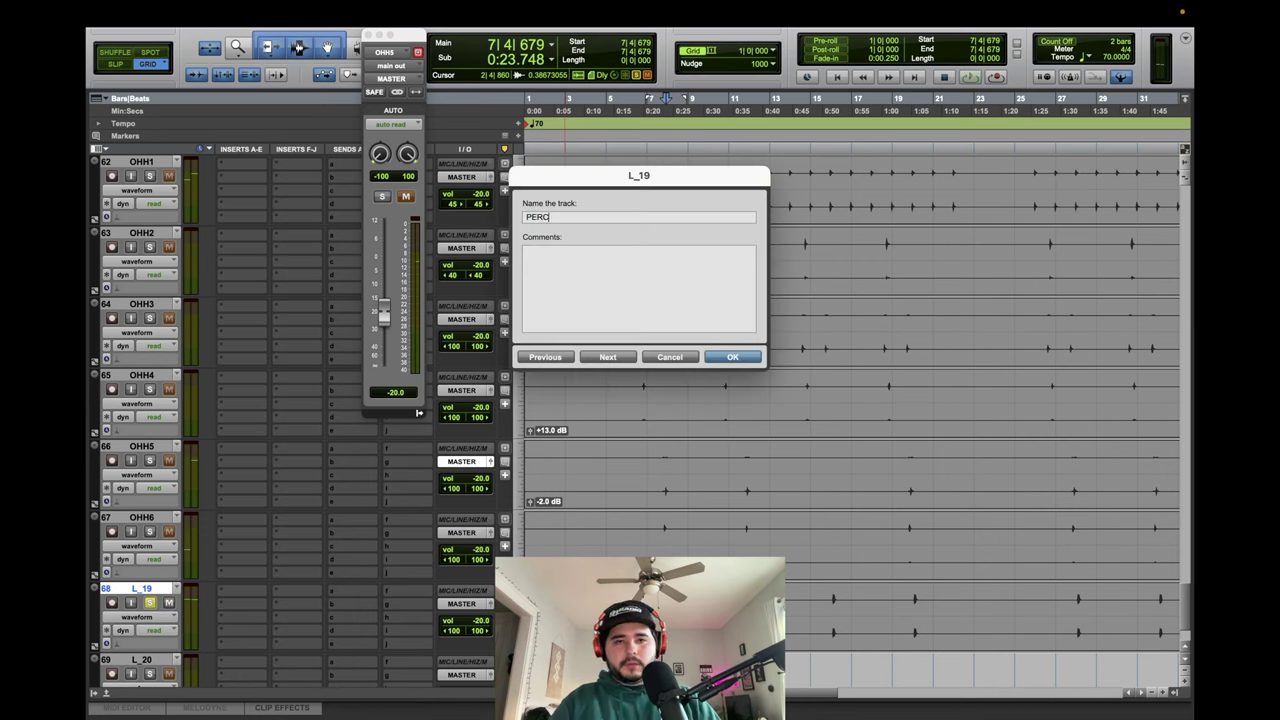
key("Return")
key("space")
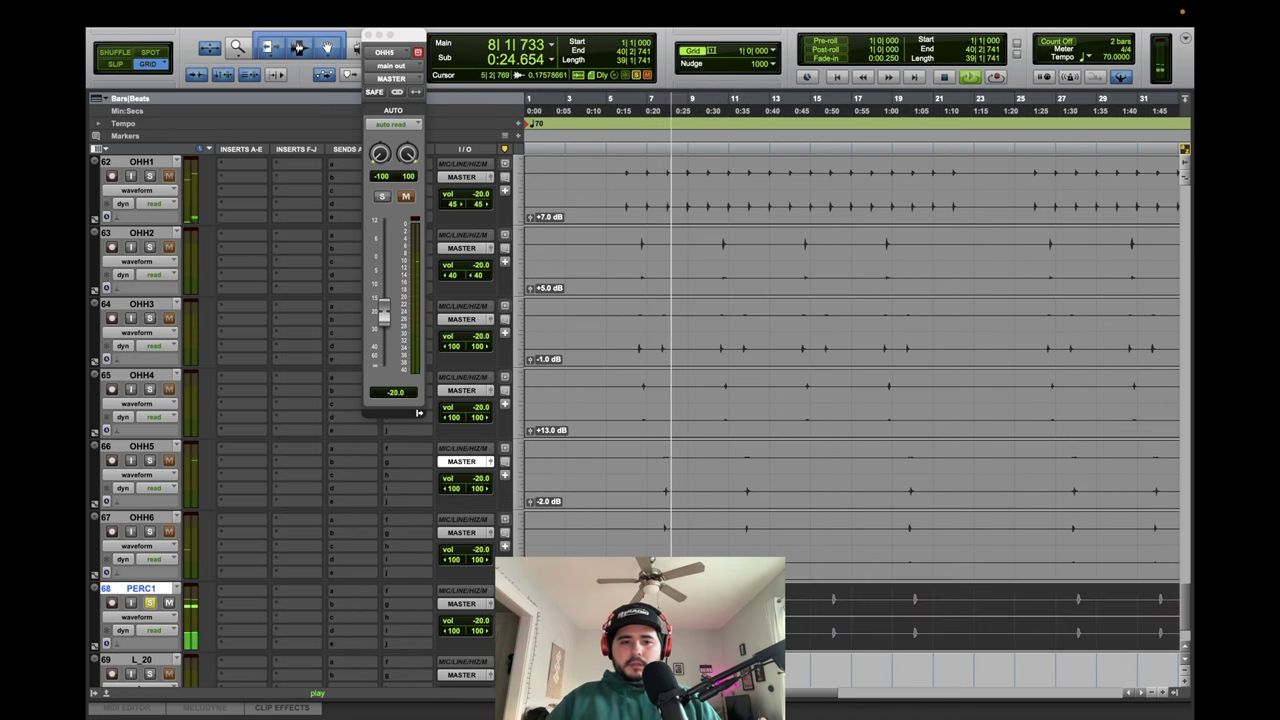
left_click(490, 604)
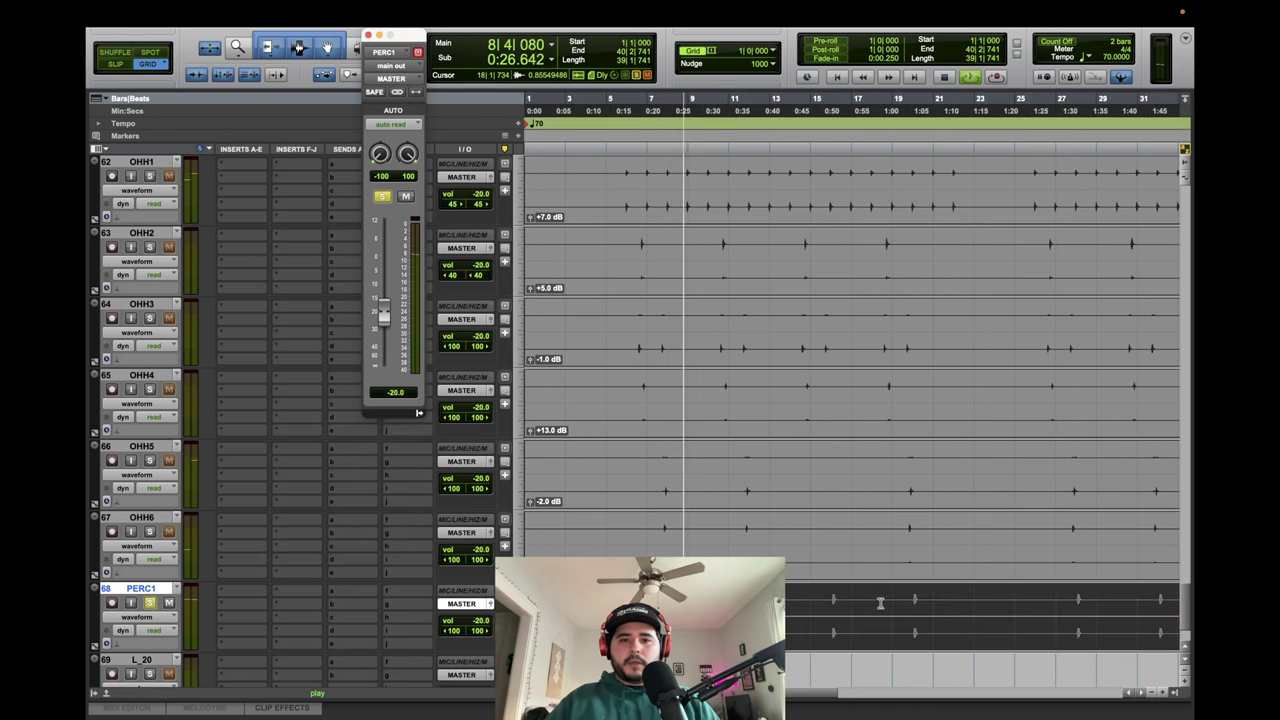
Solo L_20, play it from bar 1 and open its output window.
scroll(560, 600, "down", 4)
key("space")
left_click(560, 594)
key("space")
key("space")
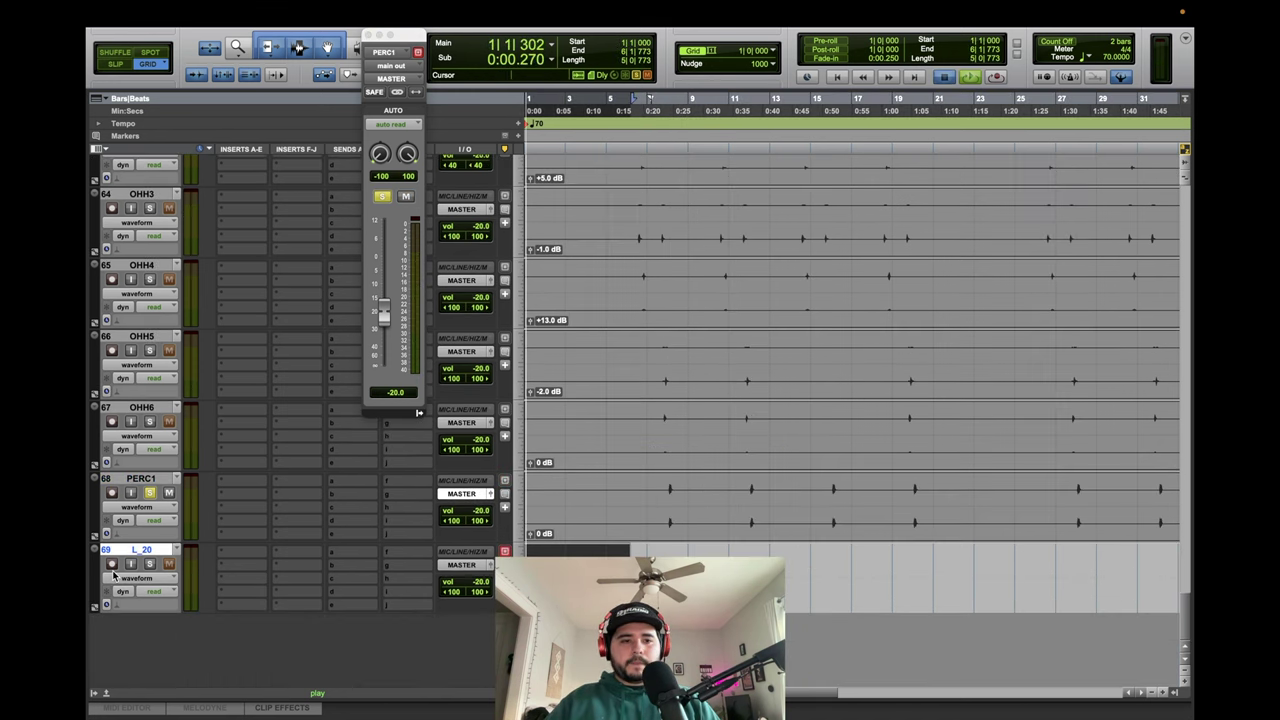
key("space")
left_click(150, 565)
left_click(490, 565)
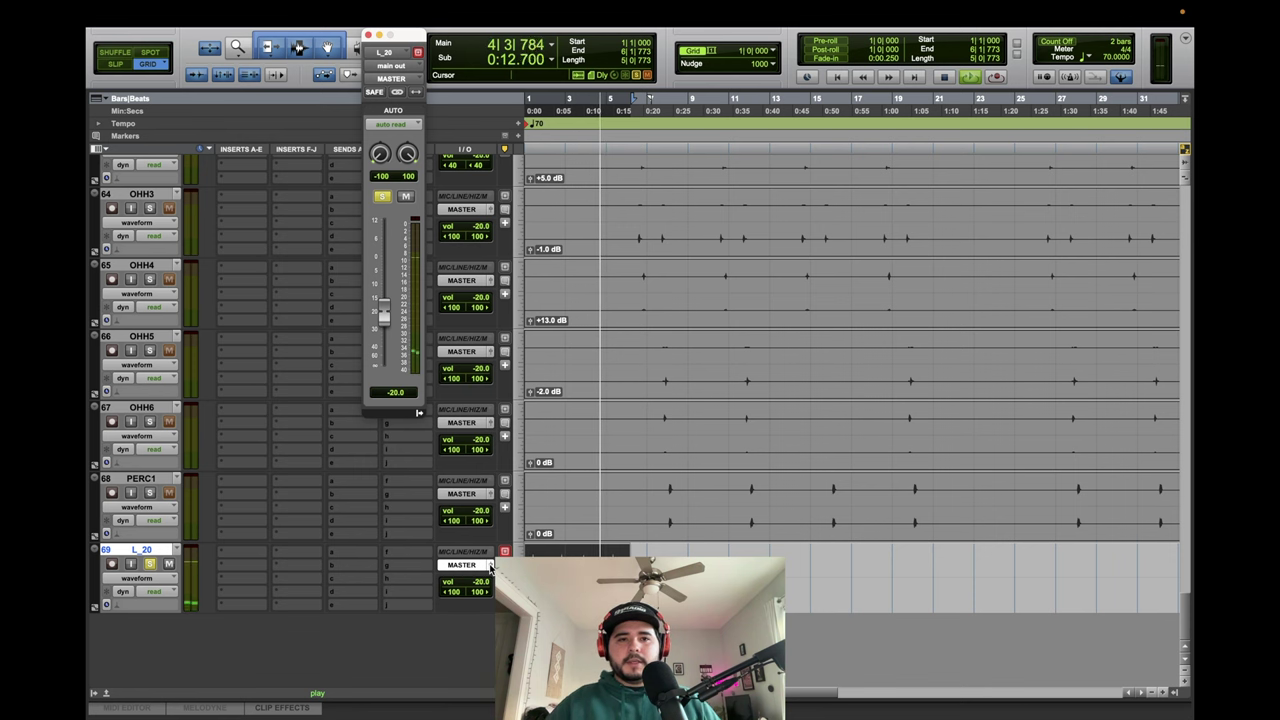
Stop playback and rename track L_20 as STATIC.
key("space")
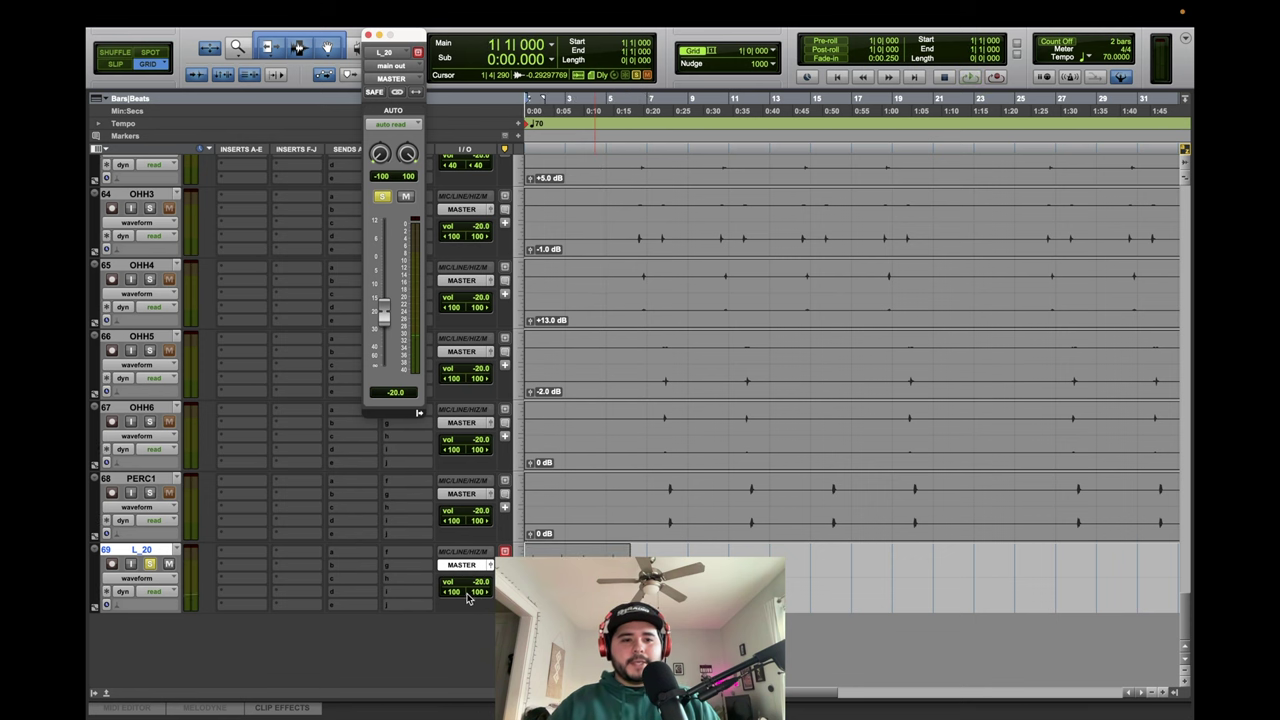
double_click(141, 550)
type("STA")
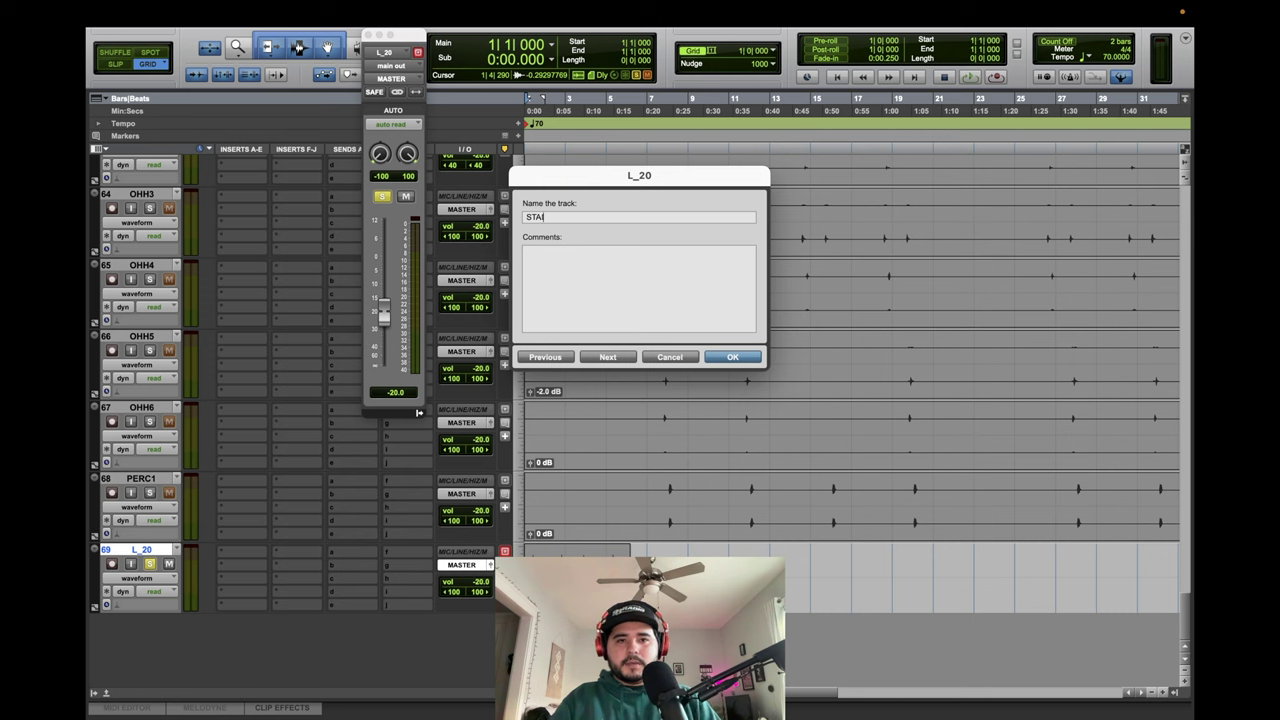
type("TIC")
key("Return")
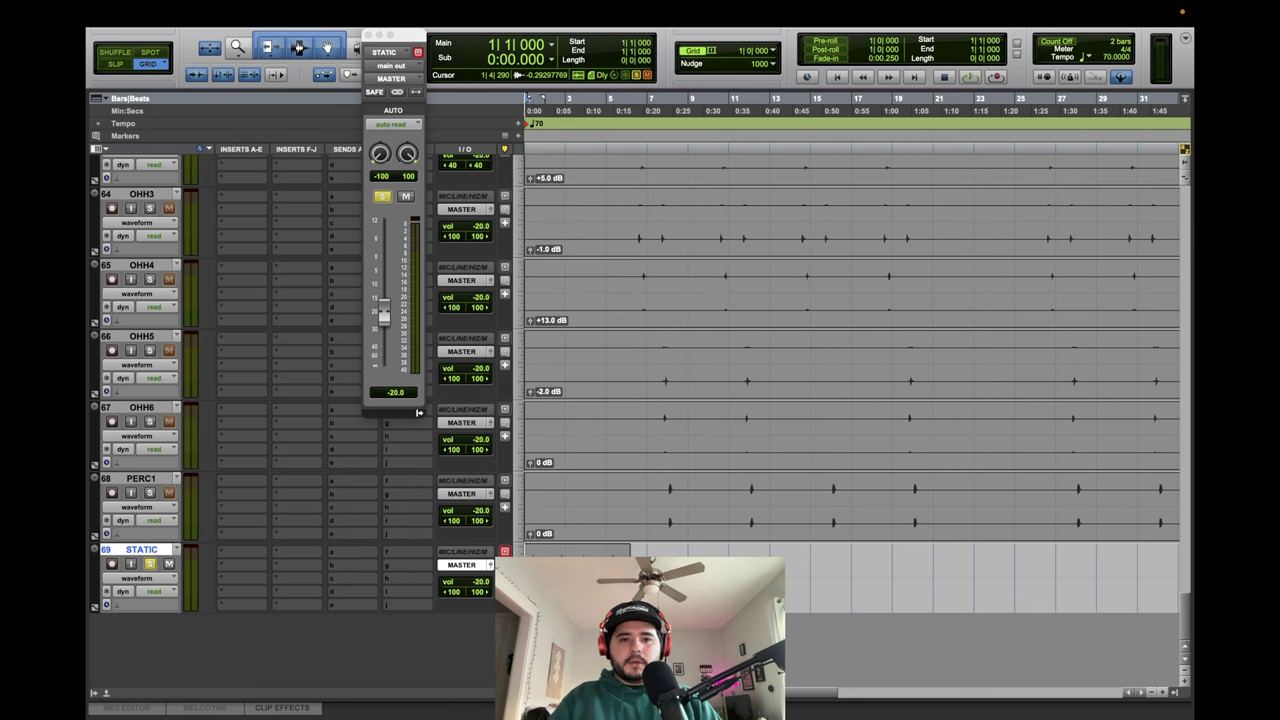
Audition L_21 at bar 43 and rename the track as TAG.
scroll(391, 483, "up", 15)
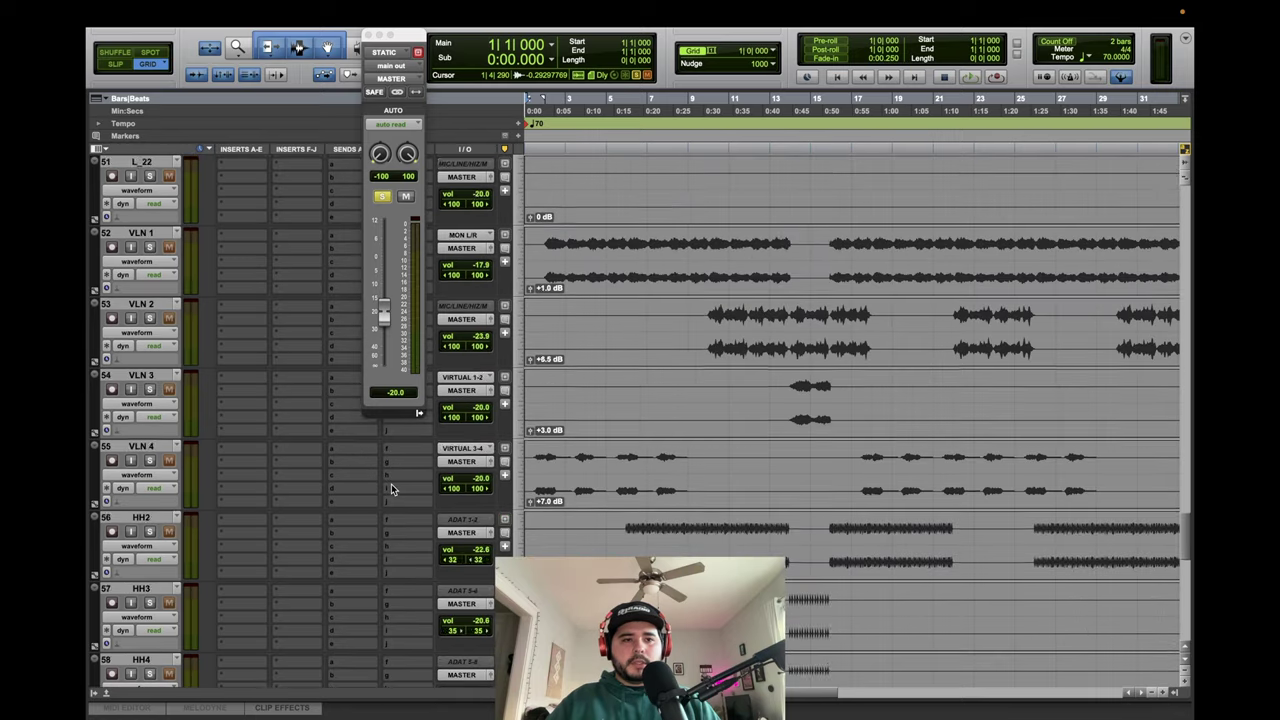
key("r")
key("r")
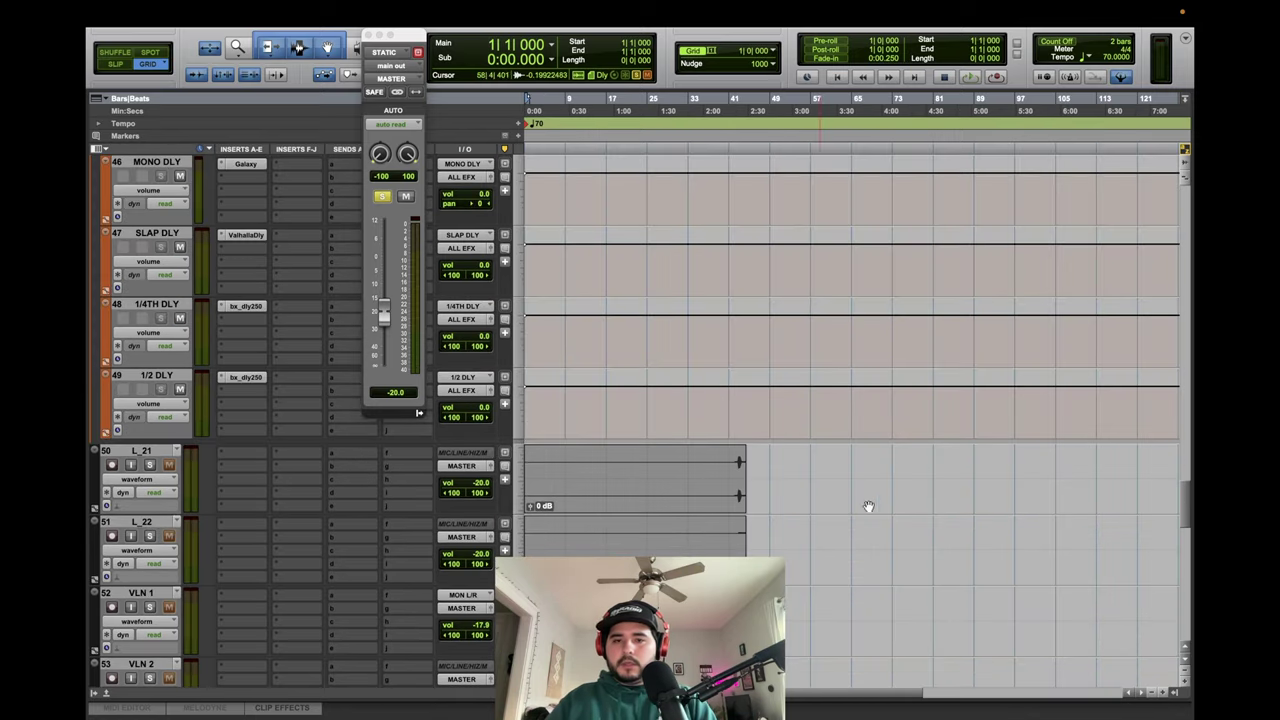
left_click(737, 462)
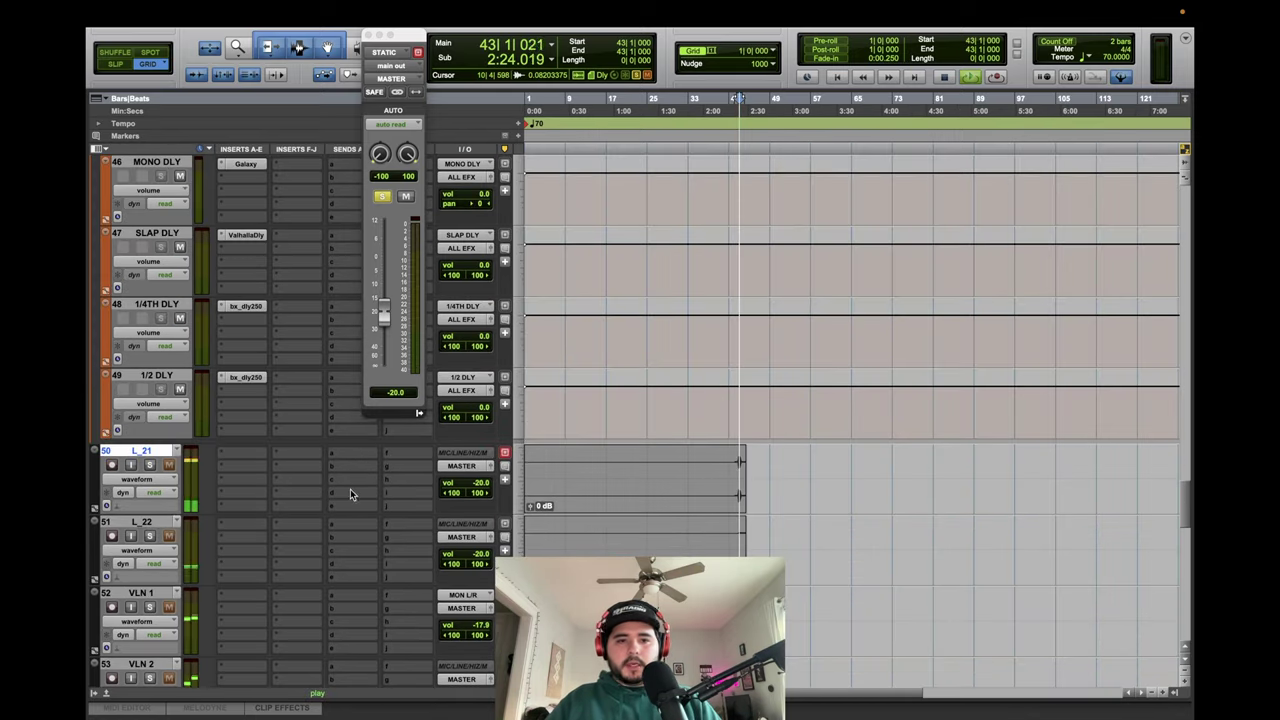
key("space")
double_click(140, 451)
type("TAG")
key("Return")
Play L_22 from bar 43 to bar 45 together with the soloed TAG track.
key("t")
key("t")
key("t")
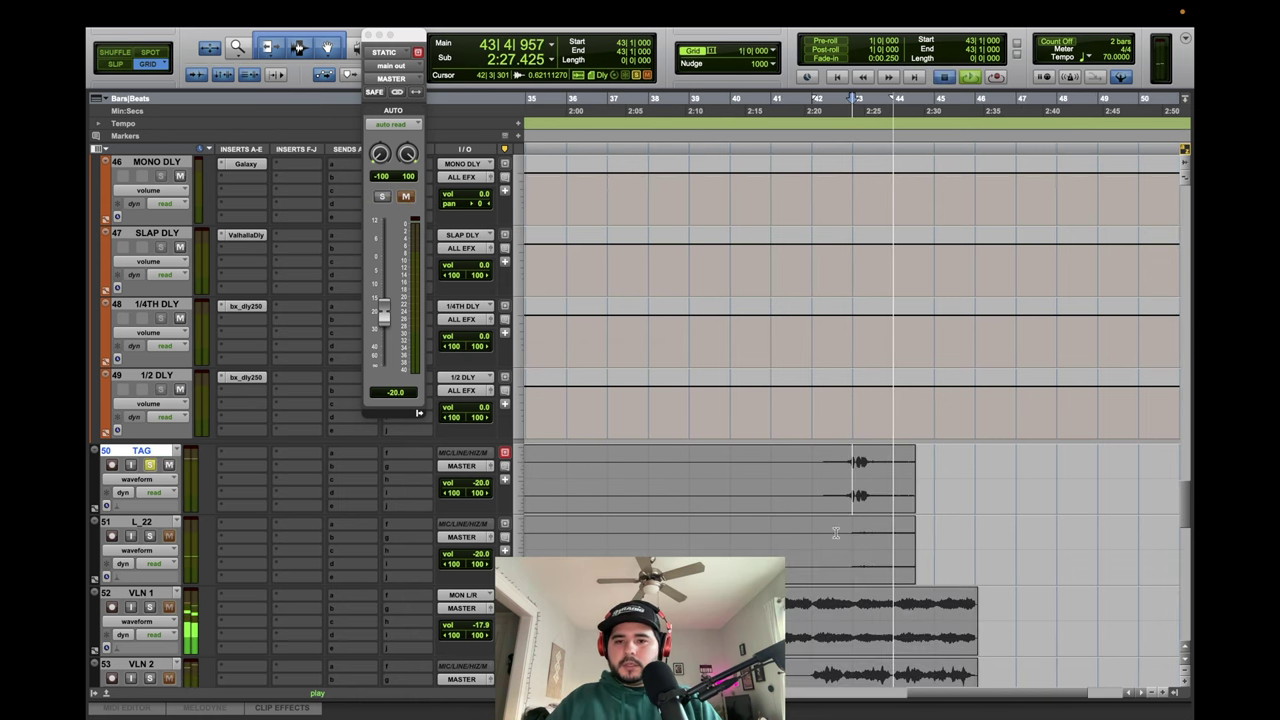
key("space")
left_click(862, 534)
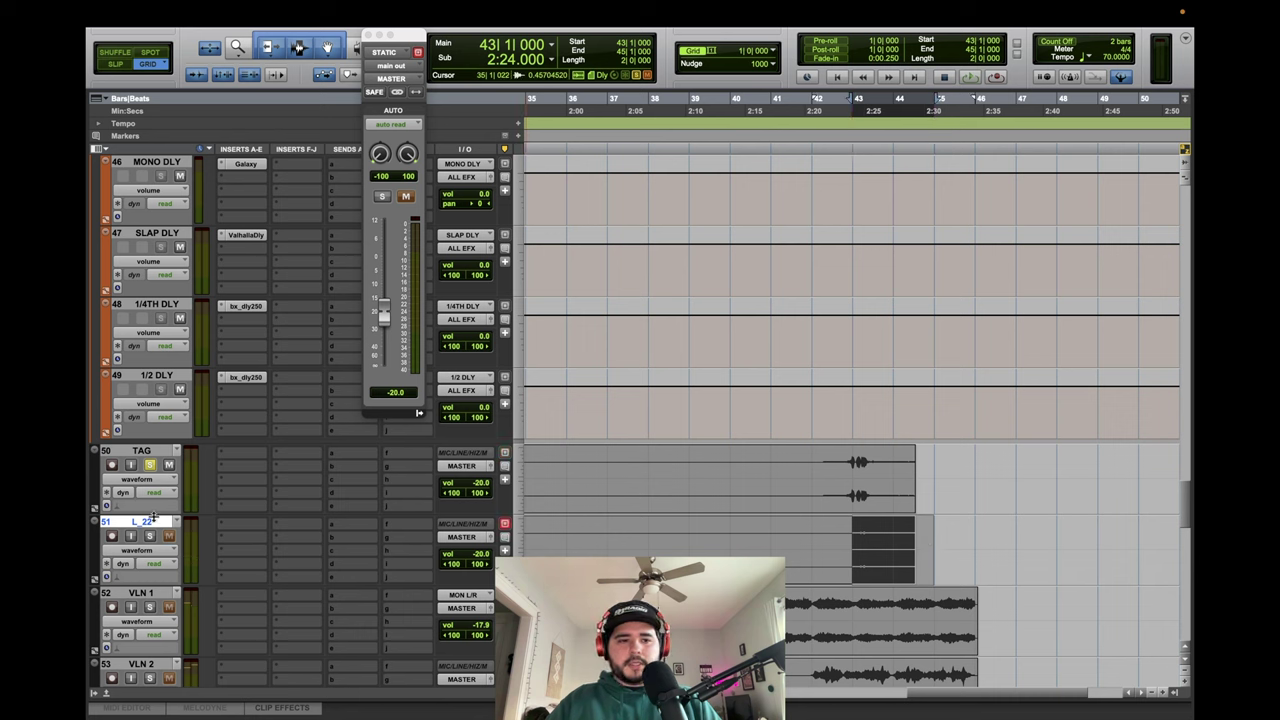
key("space")
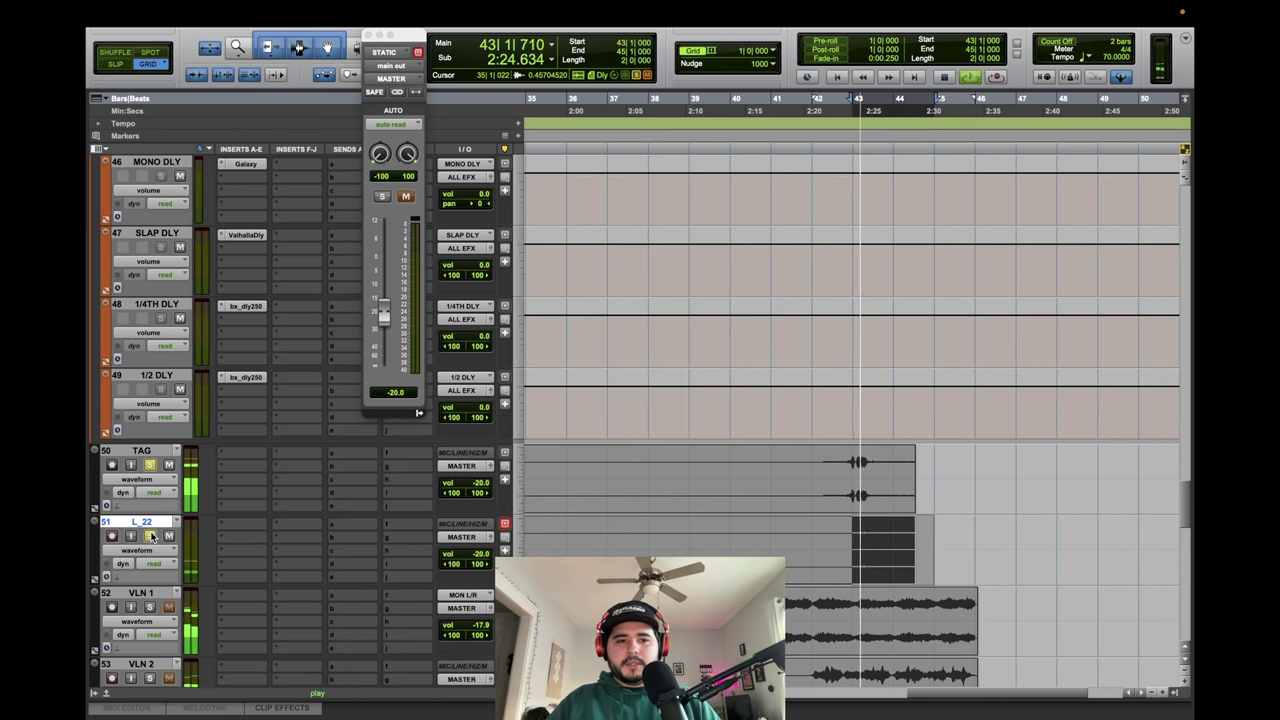
Unsolo TAG, raise the L_22 clip's gain to +15.5 dB and rename the track as CHAINS.
left_click(150, 465)
key("space")
key("space")
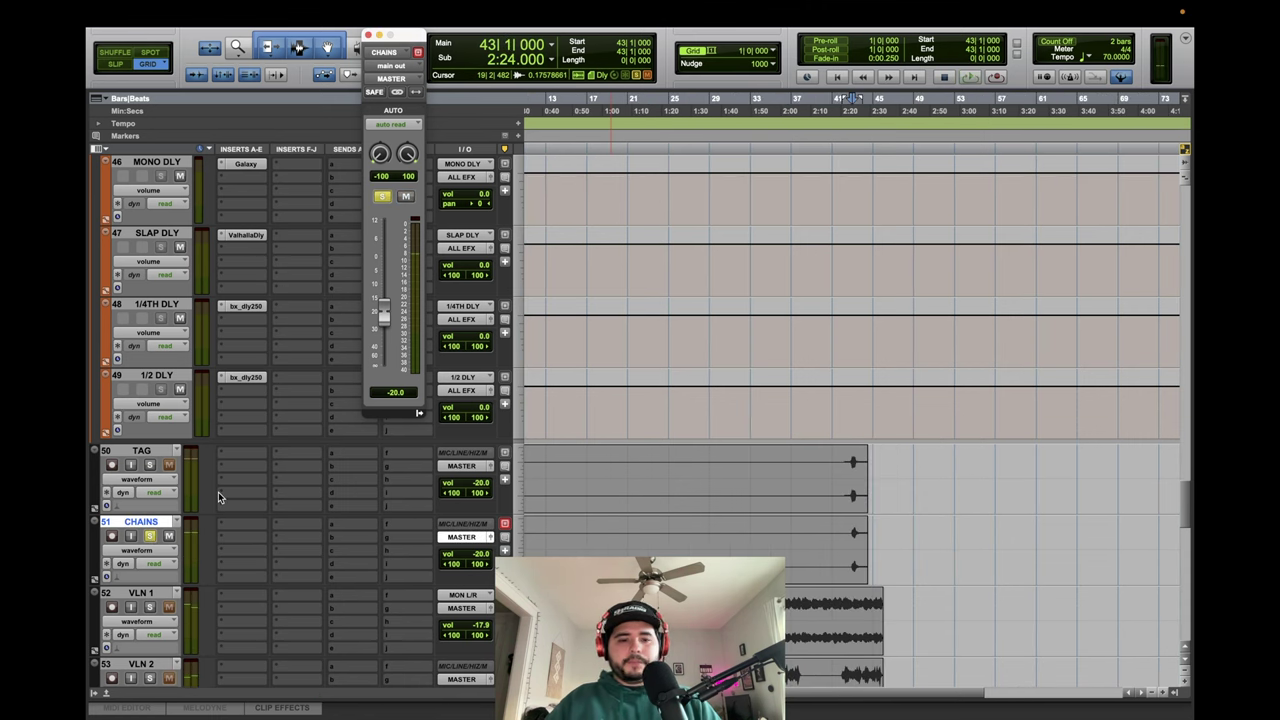
Return to the session start and review the named beat tracks from TAG down to STATIC.
key("Return")
scroll(338, 557, "down", 5)
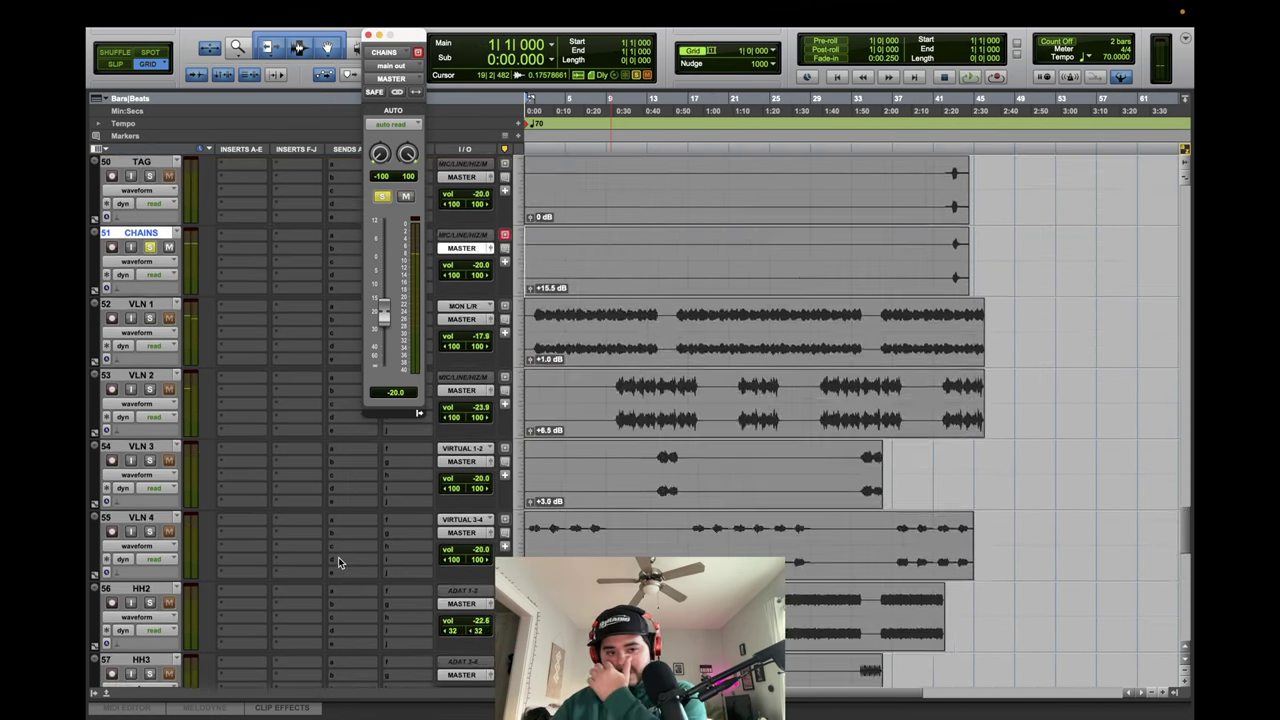
scroll(338, 557, "down", 10)
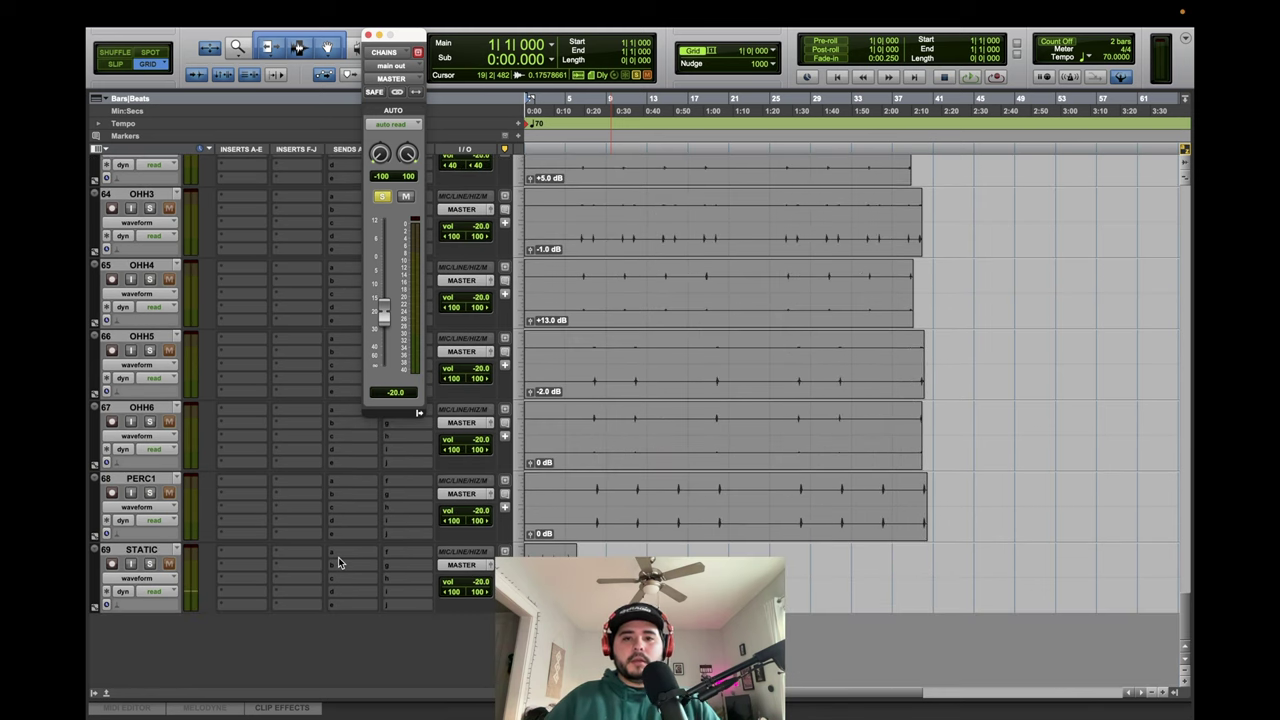
Play the session from bar 10 in the VLN 2 track.
scroll(338, 557, "up", 4)
scroll(338, 557, "up", 9)
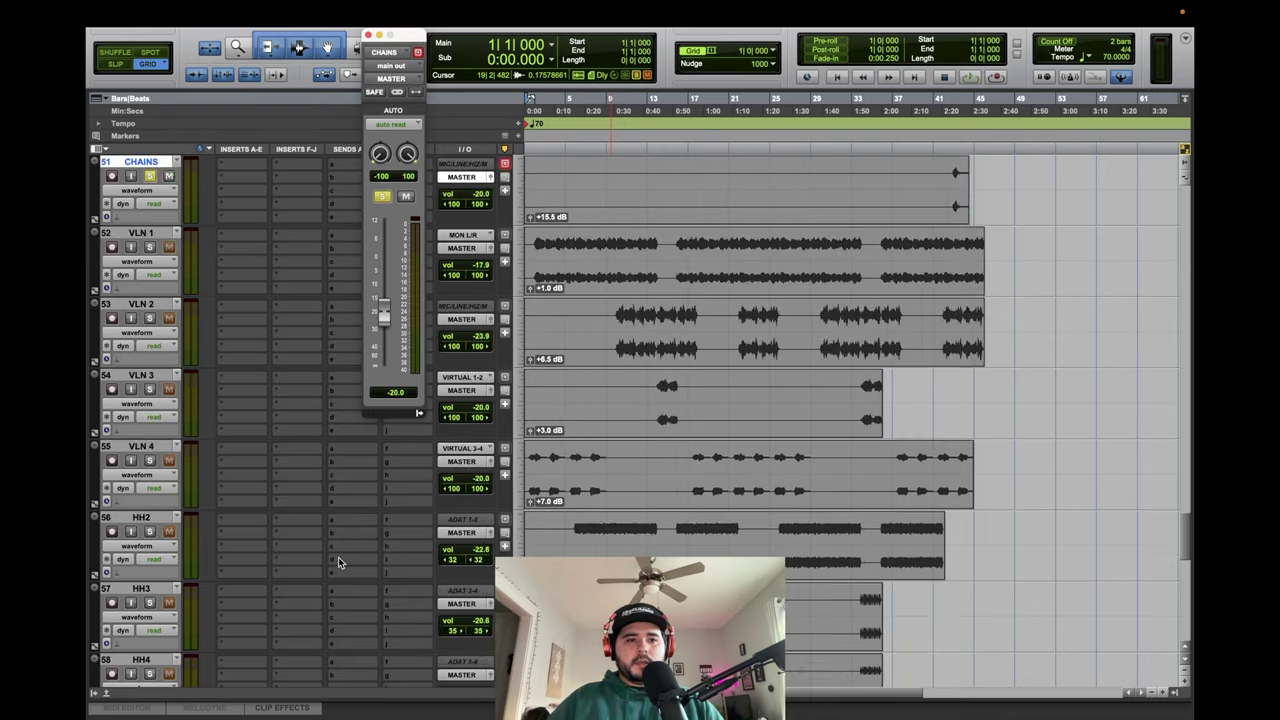
scroll(338, 557, "up", 4)
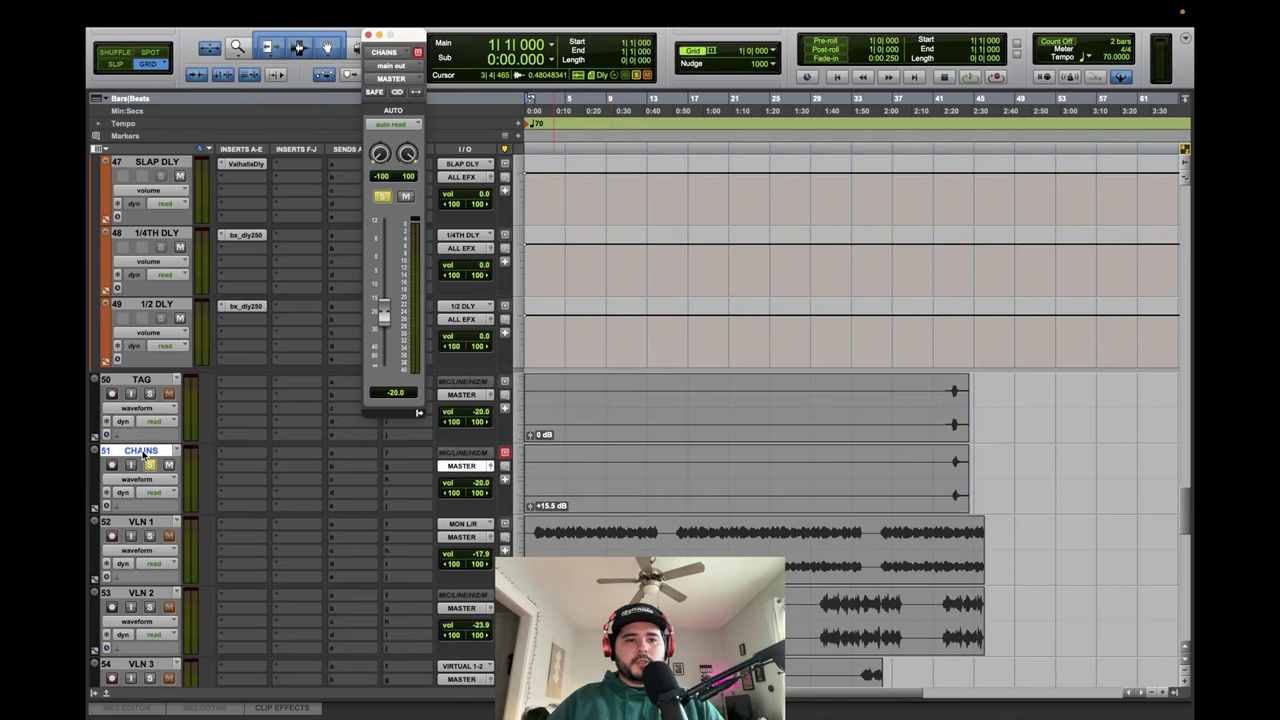
left_click_drag(617, 620, 730, 620)
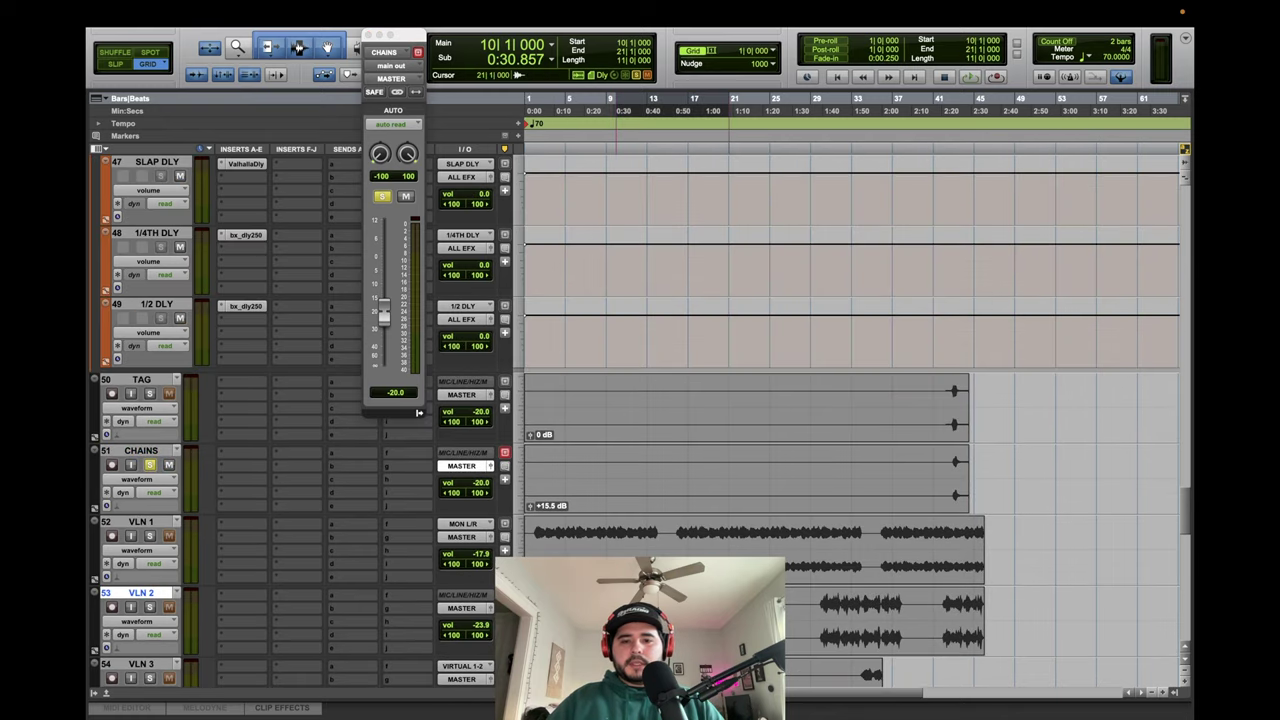
key("space")
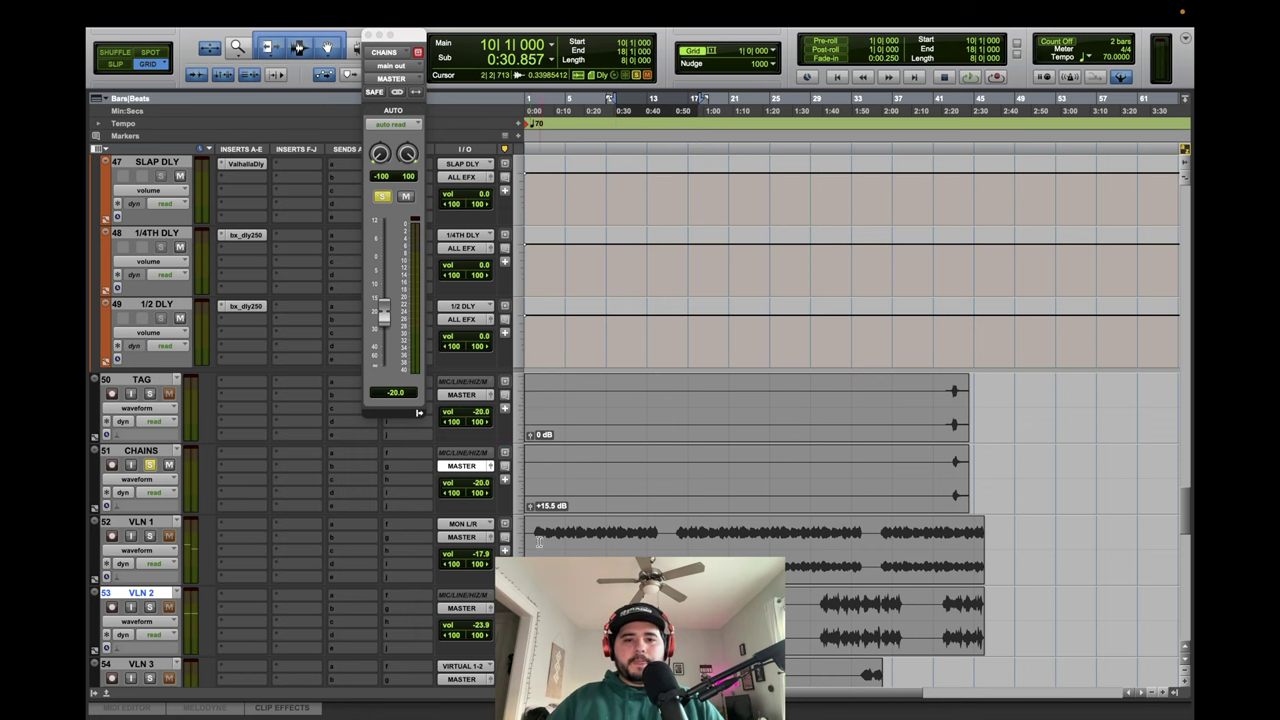
Unsolo CHAINS, solo VLN 1 and play its section from bar 2 to bar 14.
left_click_drag(538, 541, 657, 541)
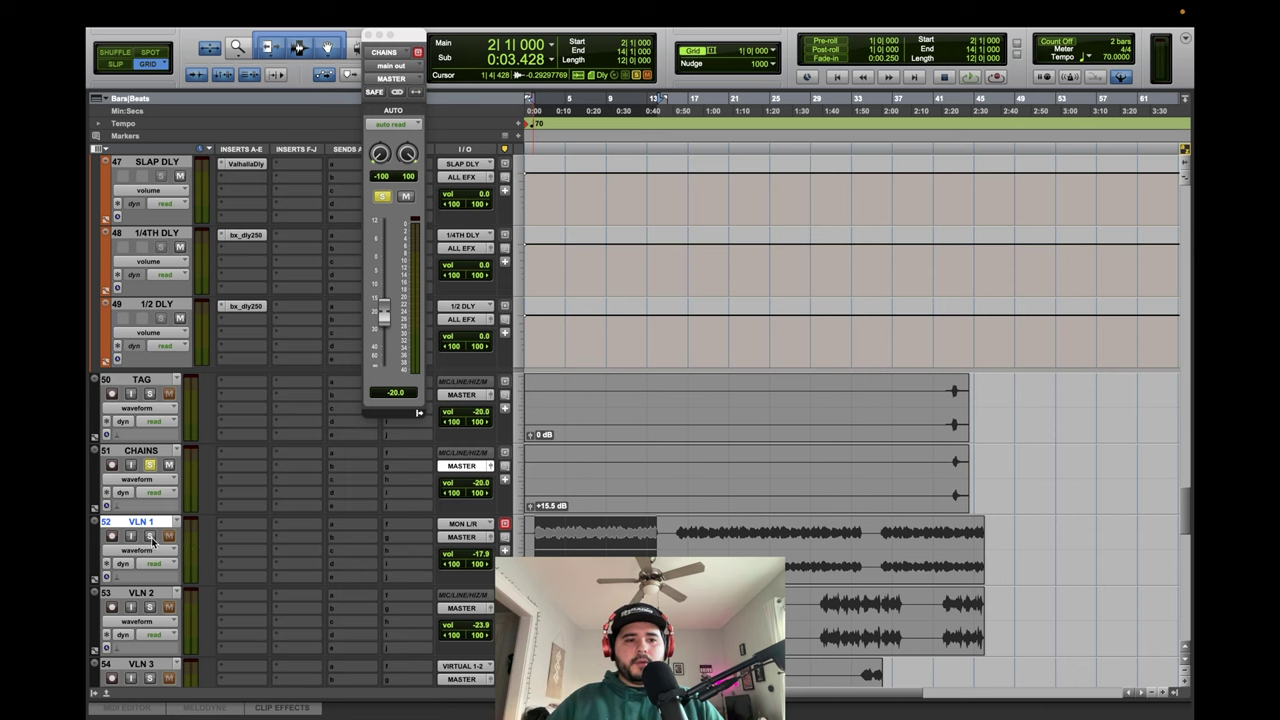
key("space")
key("space")
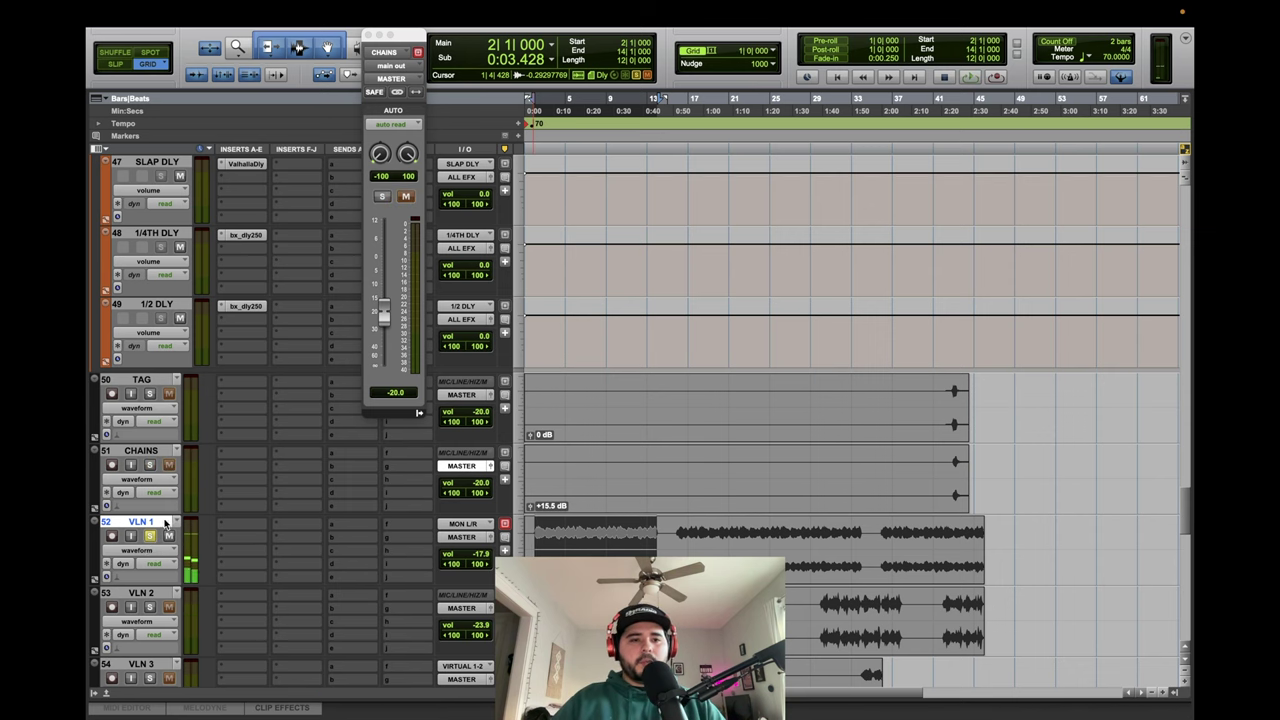
Move VLN 1 through VLN 4 into the STRINGS BUS folder and route their outputs to STRINGS BUS.
scroll(157, 598, "down", 5)
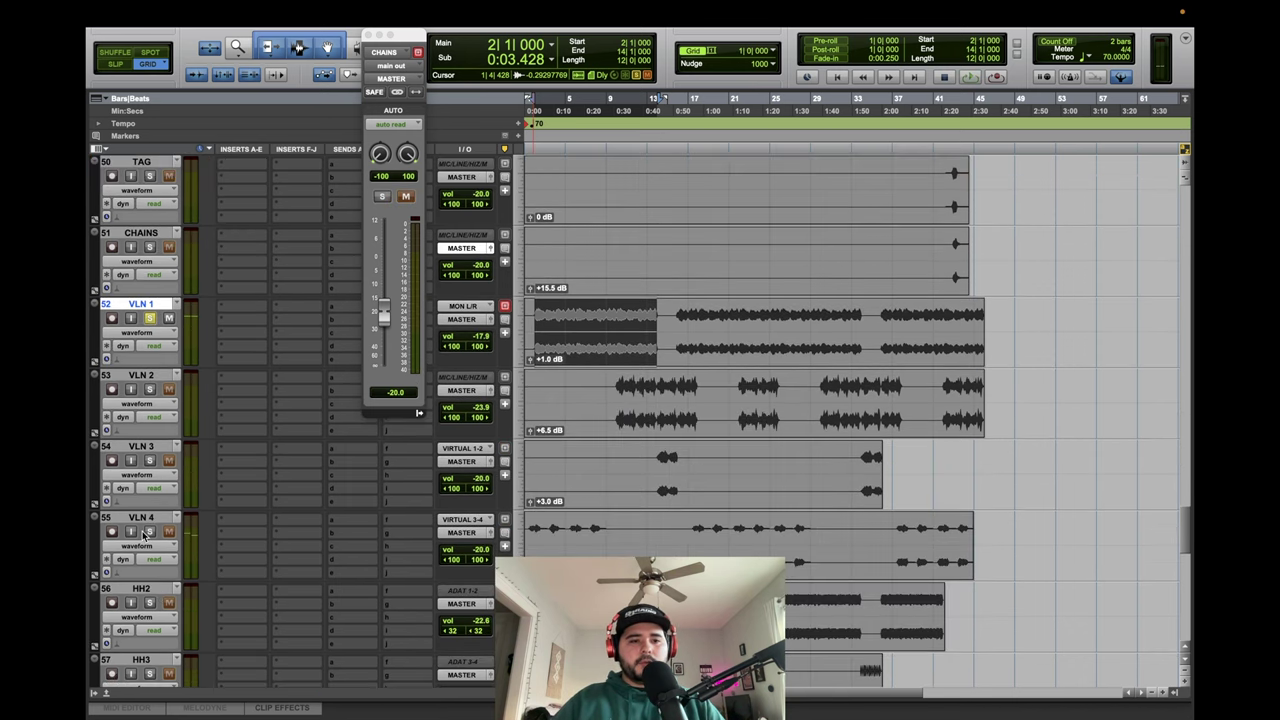
left_click(141, 519, "shift")
scroll(143, 523, "up", 3)
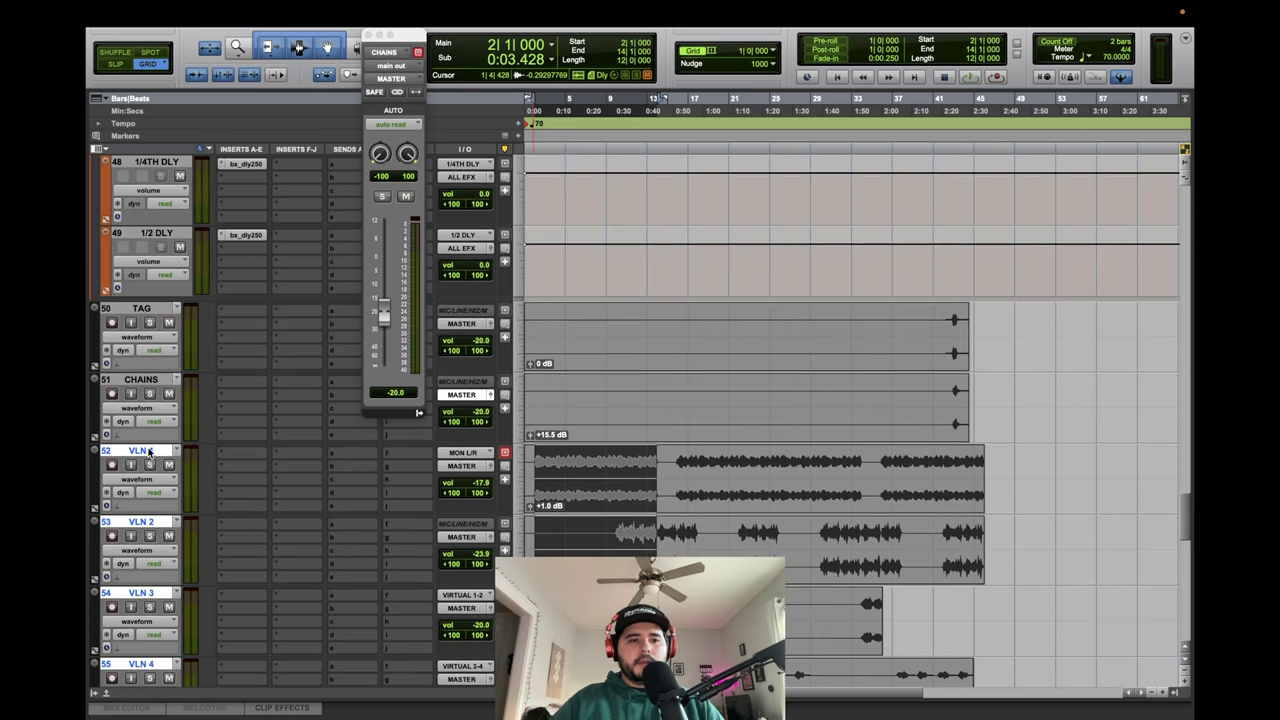
left_click_drag(141, 450, 302, 491)
Move the tracks HH2 through HH5 into the PERC BUS folder directly below HH1.
scroll(664, 514, "down", 20)
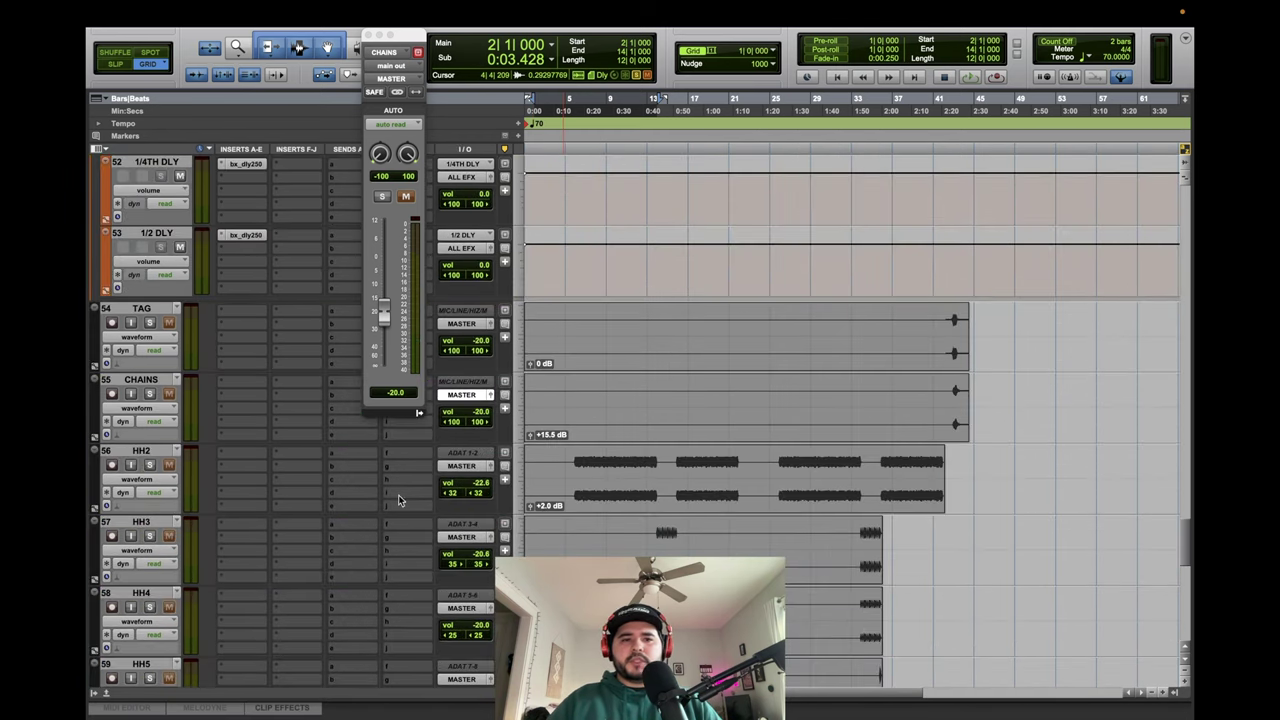
left_click(140, 451)
scroll(150, 459, "down", 6)
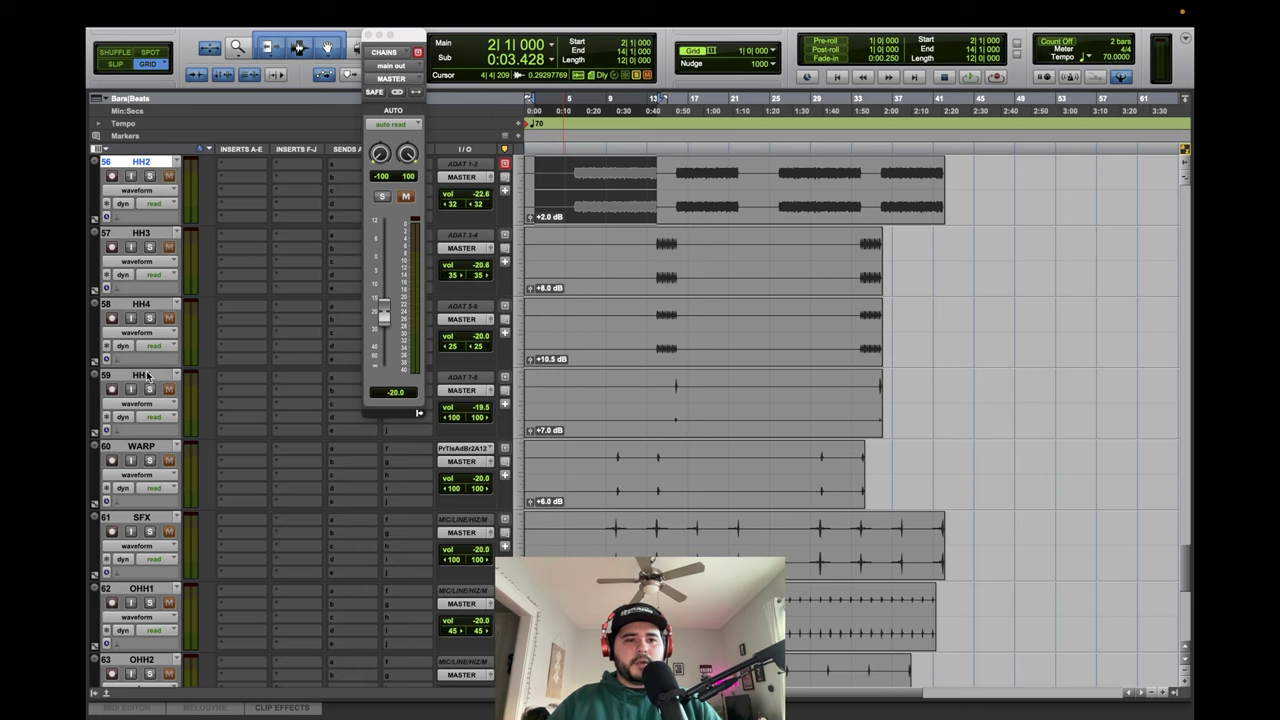
scroll(145, 375, "up", 6)
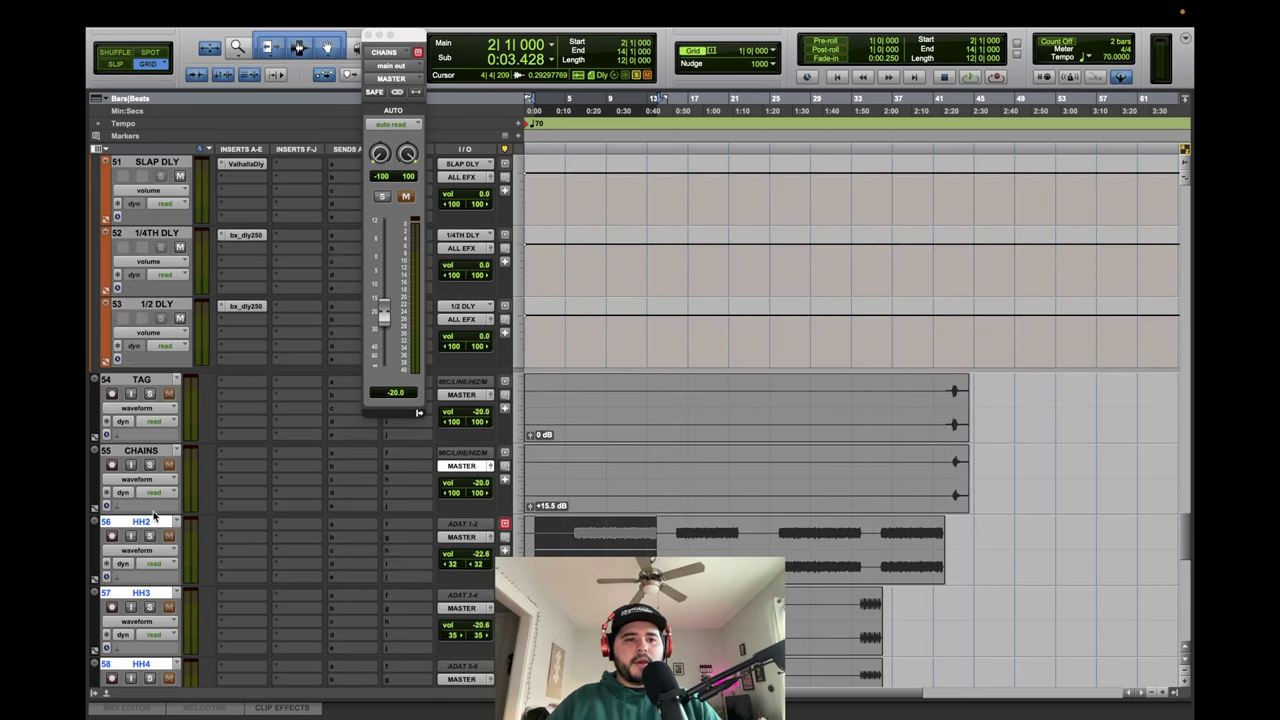
scroll(152, 527, "up", 20)
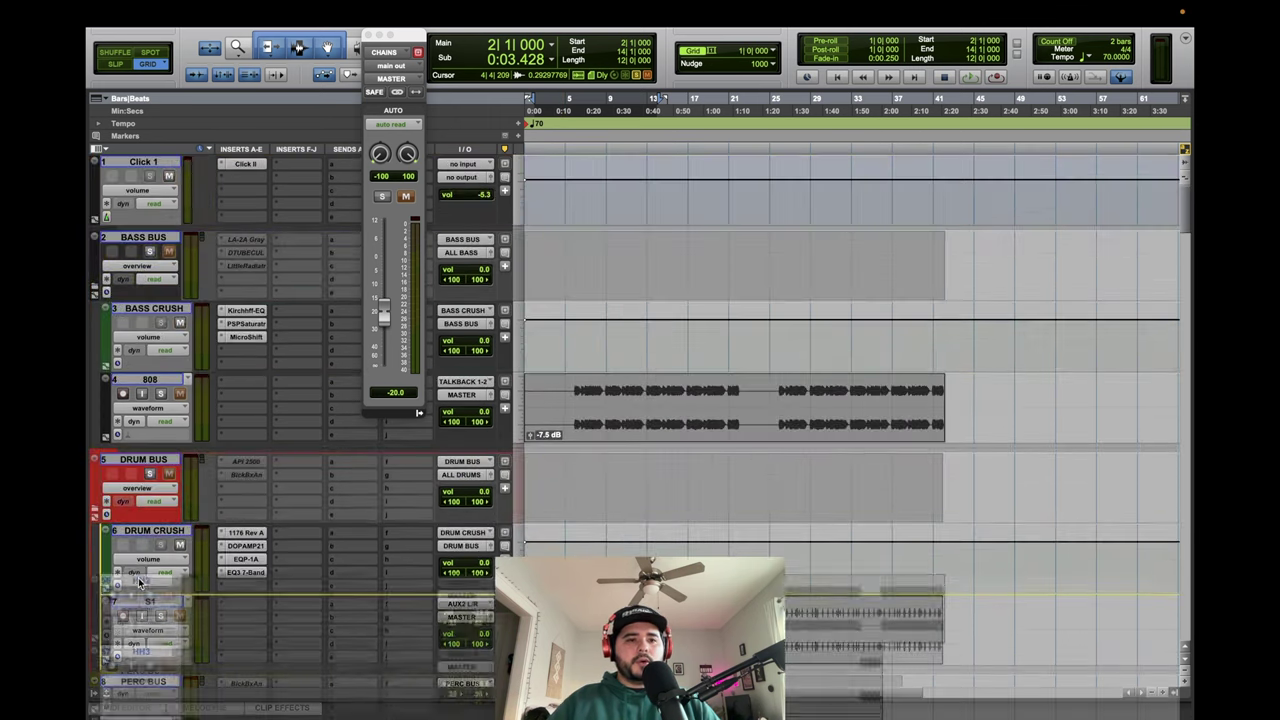
left_click_drag(153, 668, 160, 452)
scroll(704, 478, "down", 2)
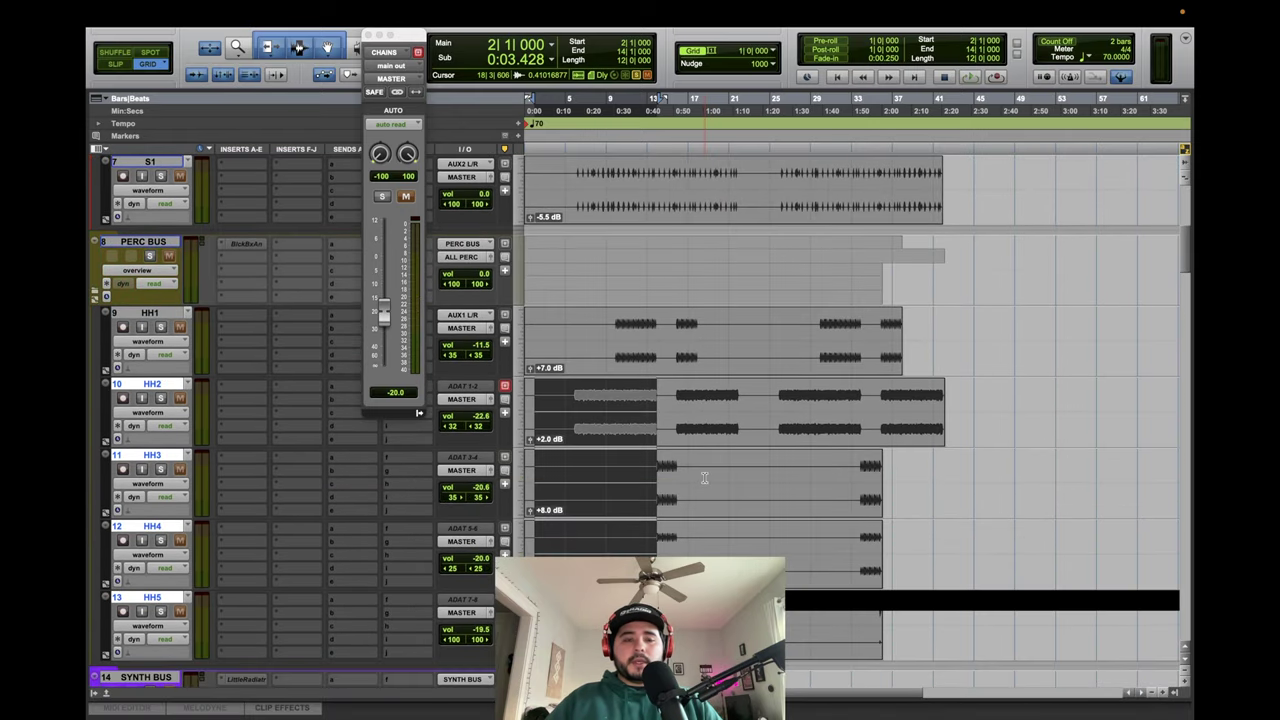
left_click(573, 398)
Move the open hi-hat tracks OHH1 through OHH6 into the PERC BUS folder below HH4.
scroll(573, 398, "down", 15)
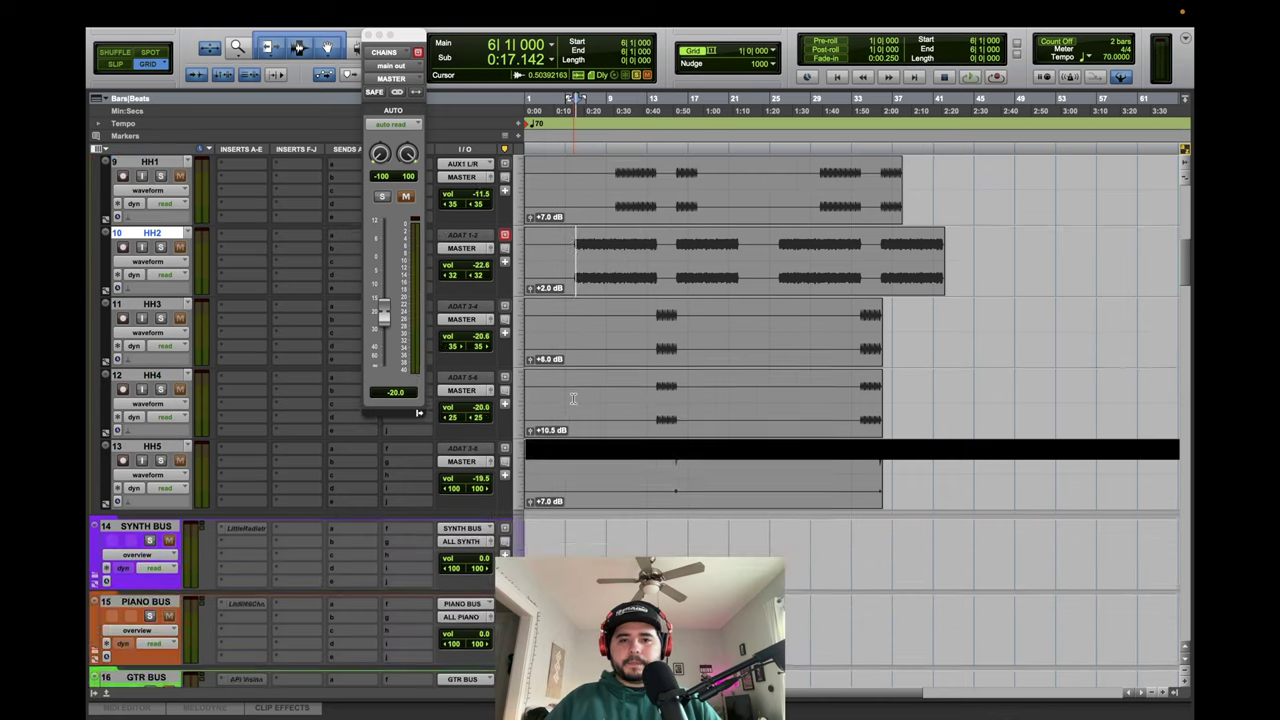
scroll(573, 398, "down", 20)
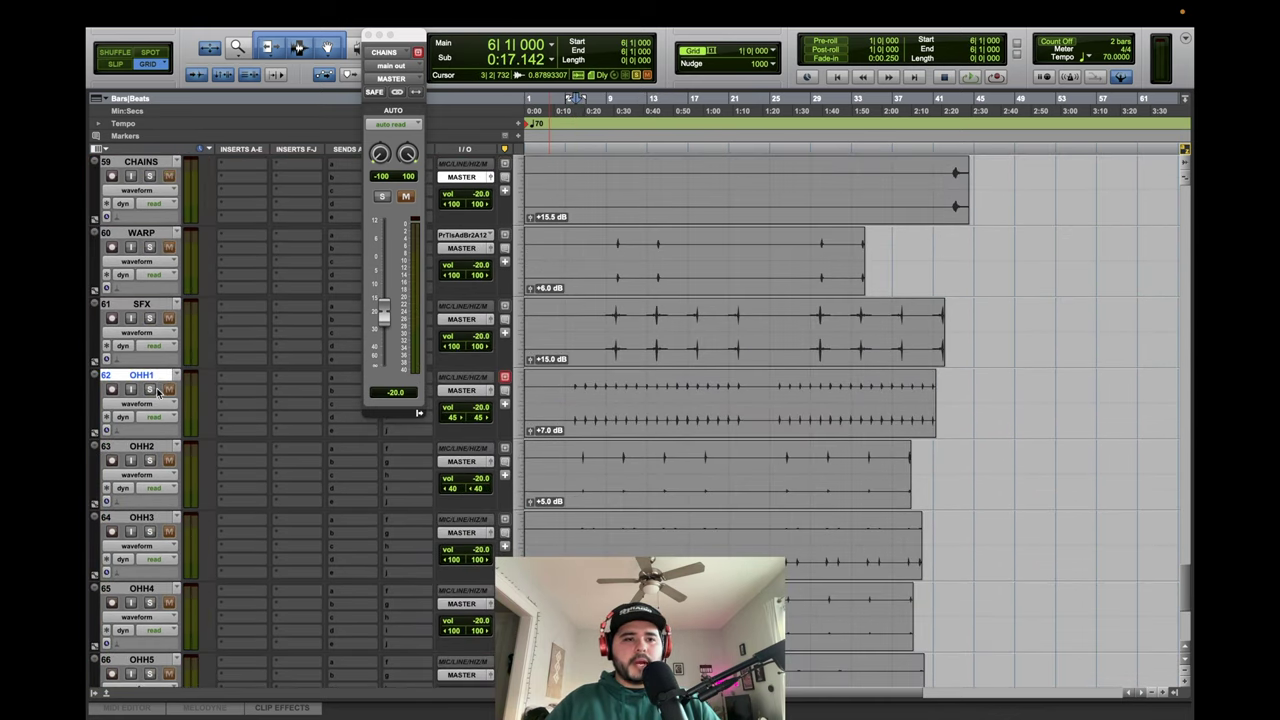
scroll(152, 591, "down", 1)
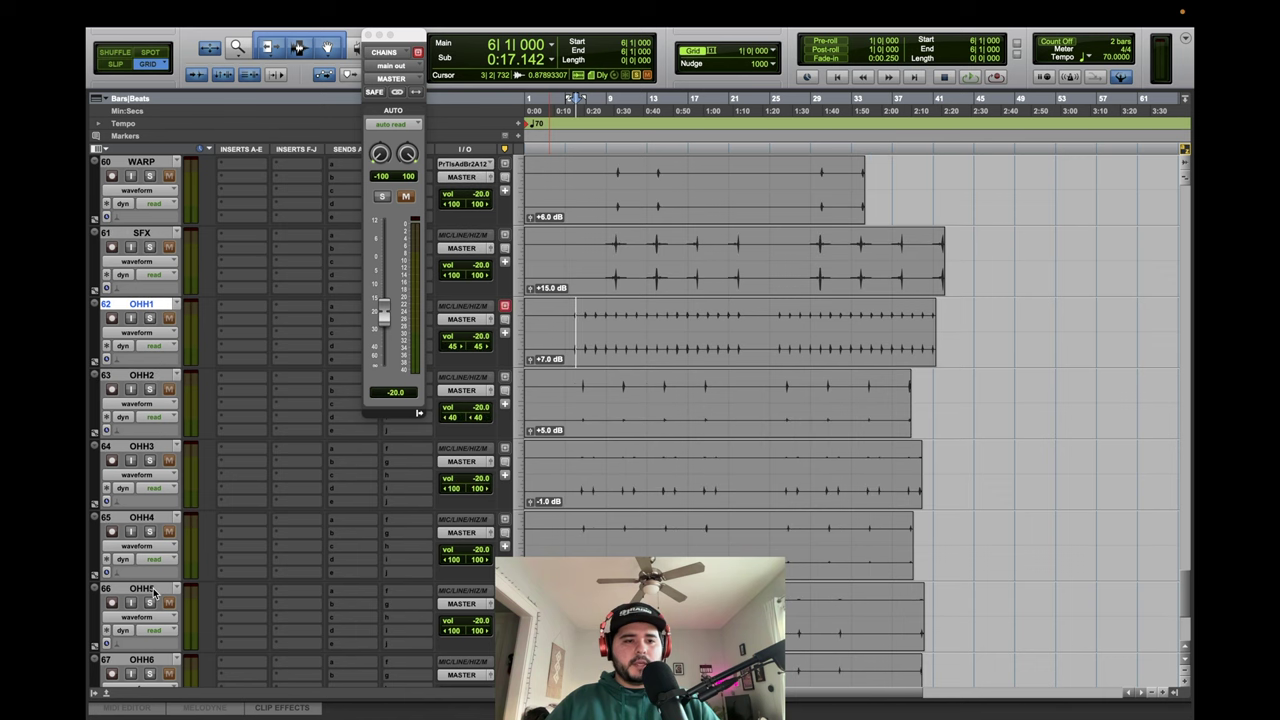
left_click(155, 592, "shift")
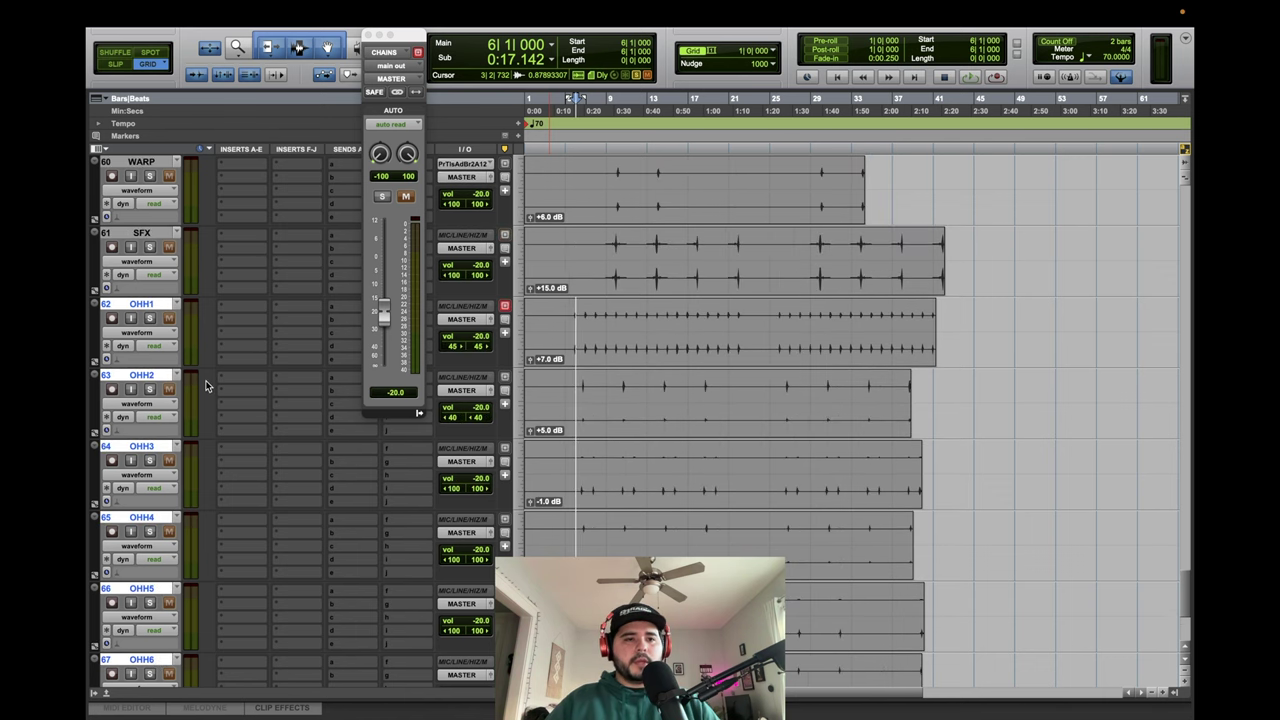
scroll(143, 313, "up", 20)
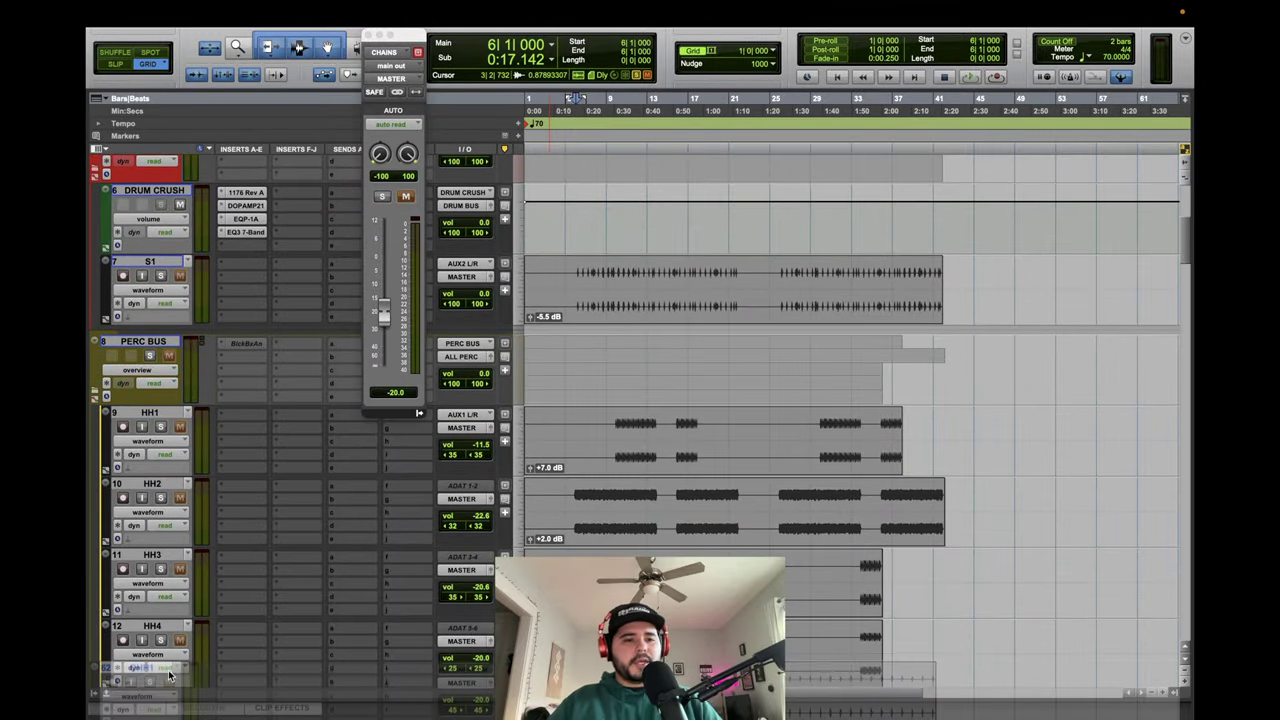
scroll(691, 518, "down", 5)
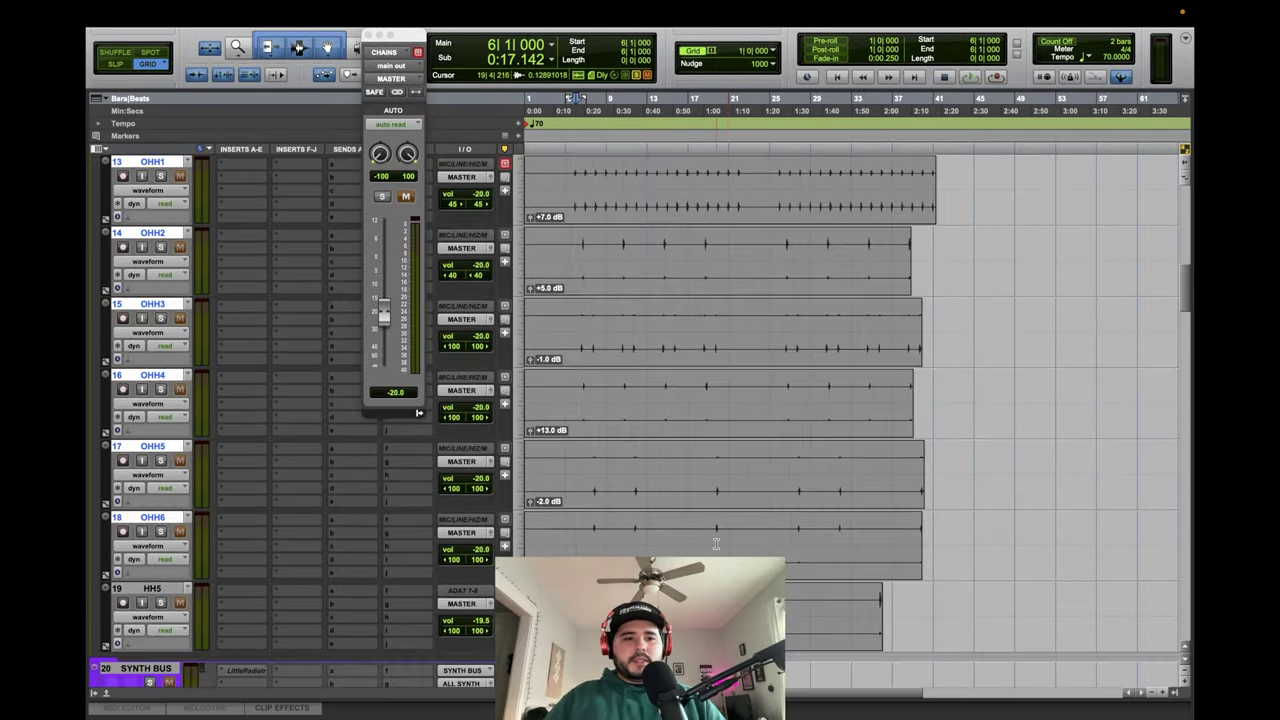
Reorder the PERC BUS folder so HH5 sits between HH4 and OHH1.
scroll(716, 543, "down", 2)
left_click(180, 380)
left_click_drag(175, 382, 145, 430)
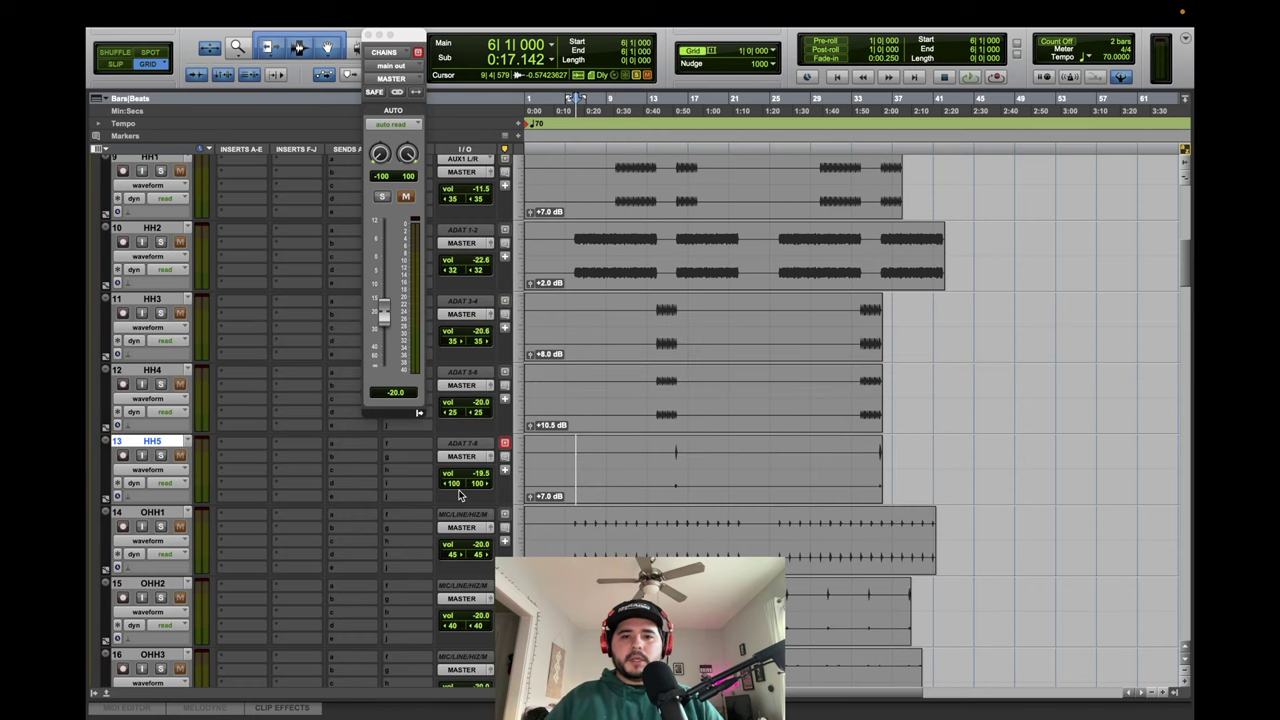
Move the PERC1 track up to the percussion tracks, above HH2.
scroll(771, 534, "down", 10)
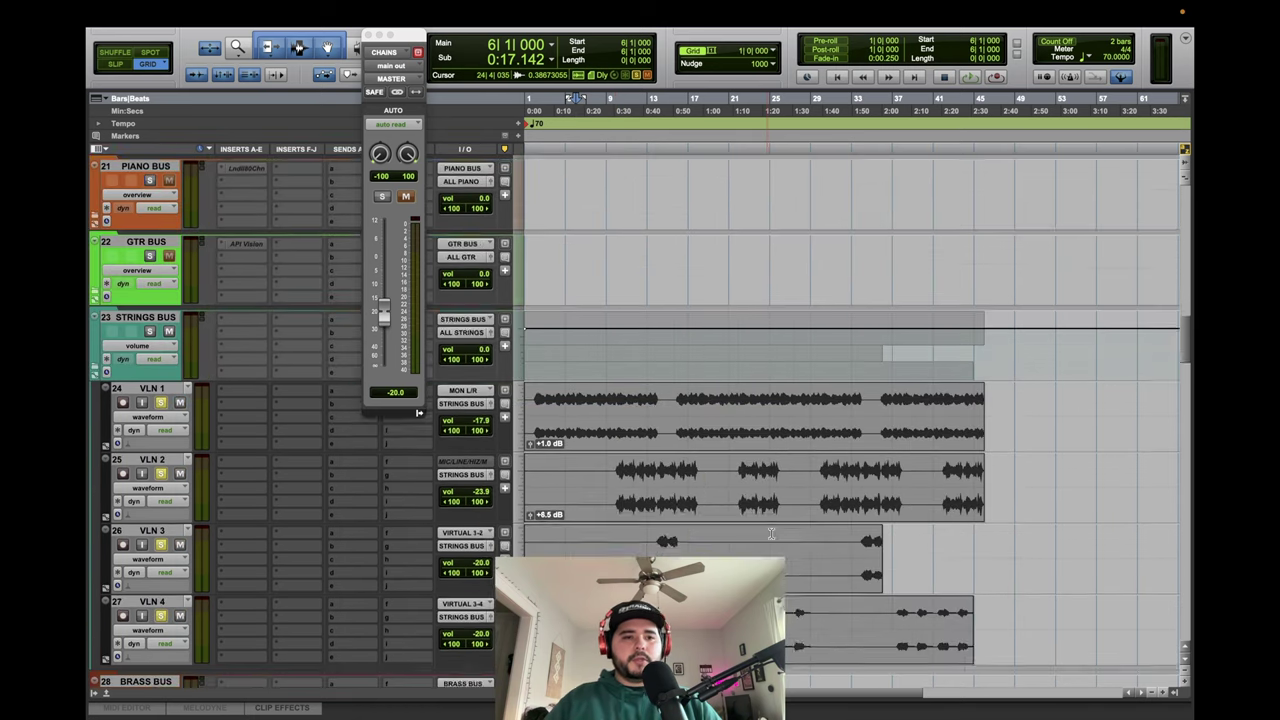
scroll(771, 534, "down", 3)
scroll(753, 526, "down", 4)
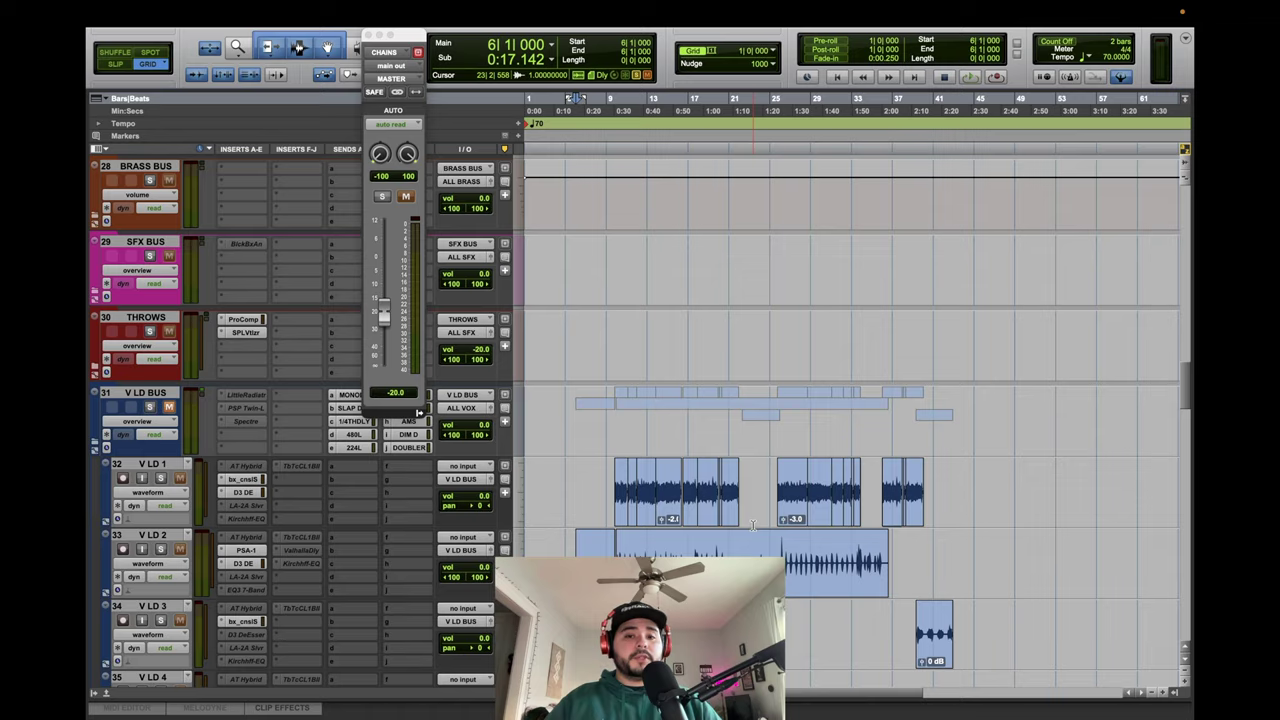
scroll(753, 526, "down", 11)
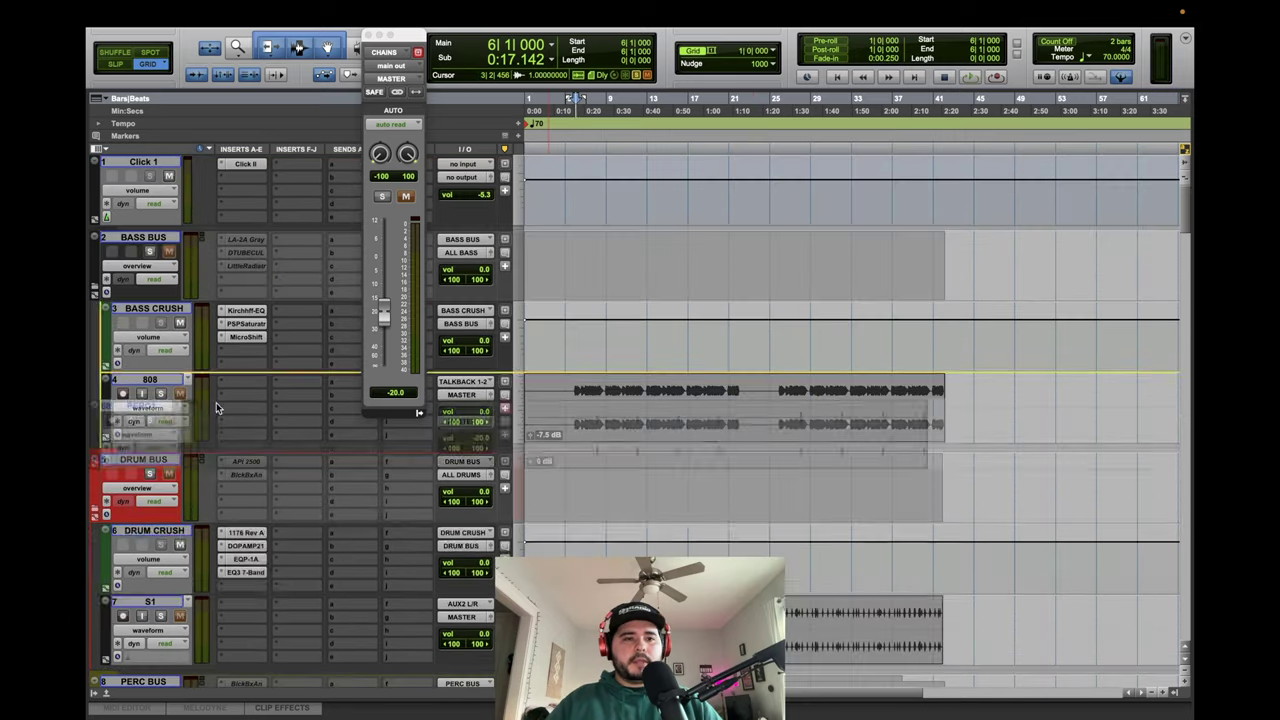
left_click_drag(216, 402, 222, 518)
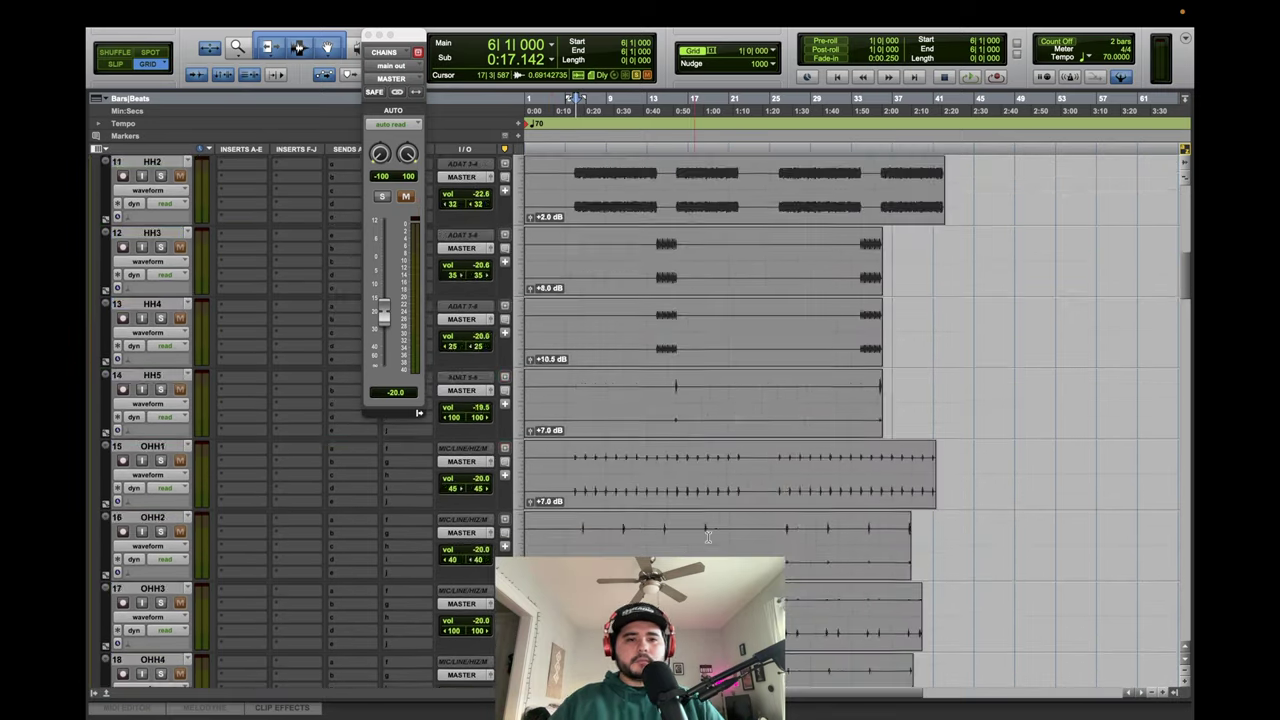
Move the SFX, TAG, CHAINS, WARP and STATIC tracks into the SFX BUS folder.
scroll(708, 537, "down", 5)
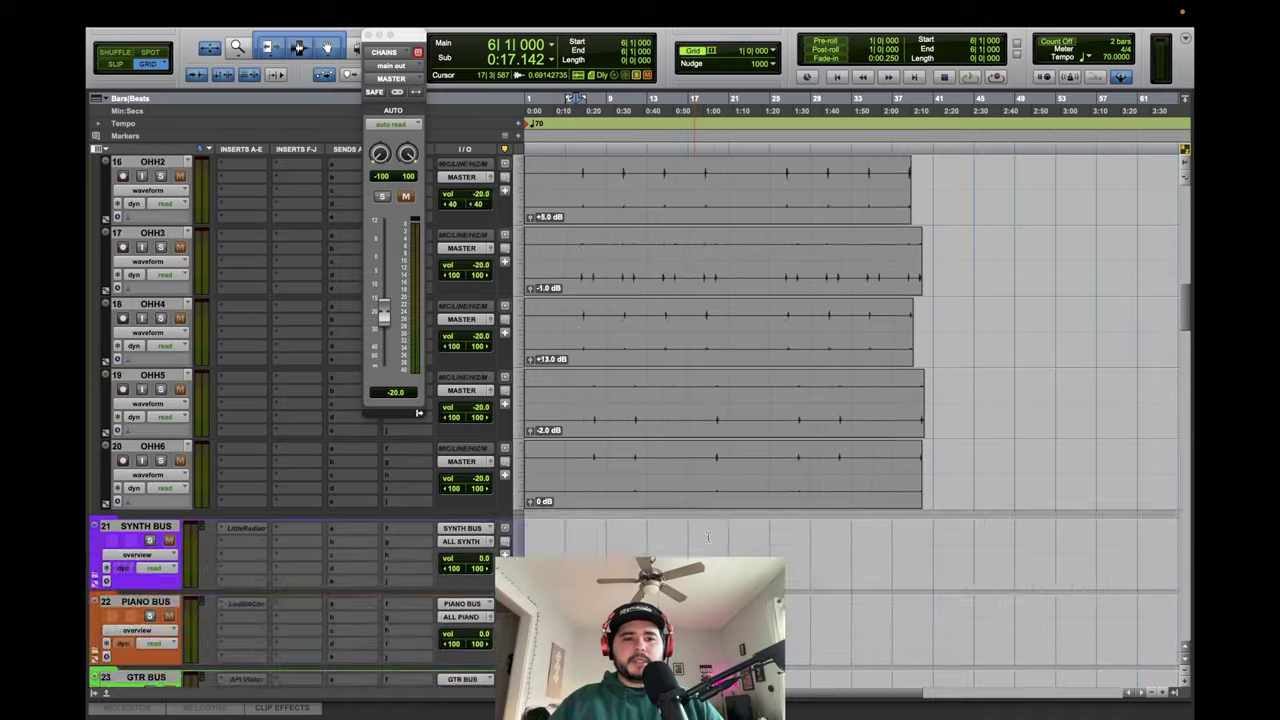
scroll(708, 537, "down", 15)
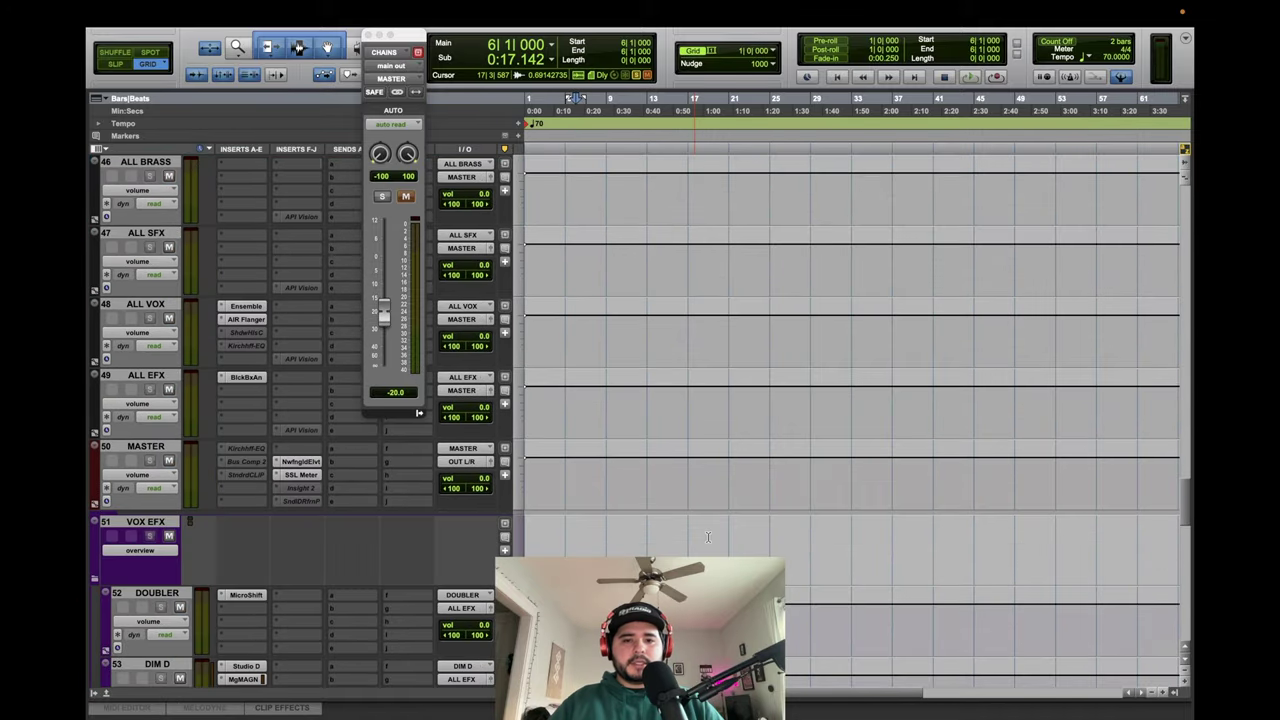
scroll(708, 537, "down", 10)
left_click_drag(607, 510, 961, 545)
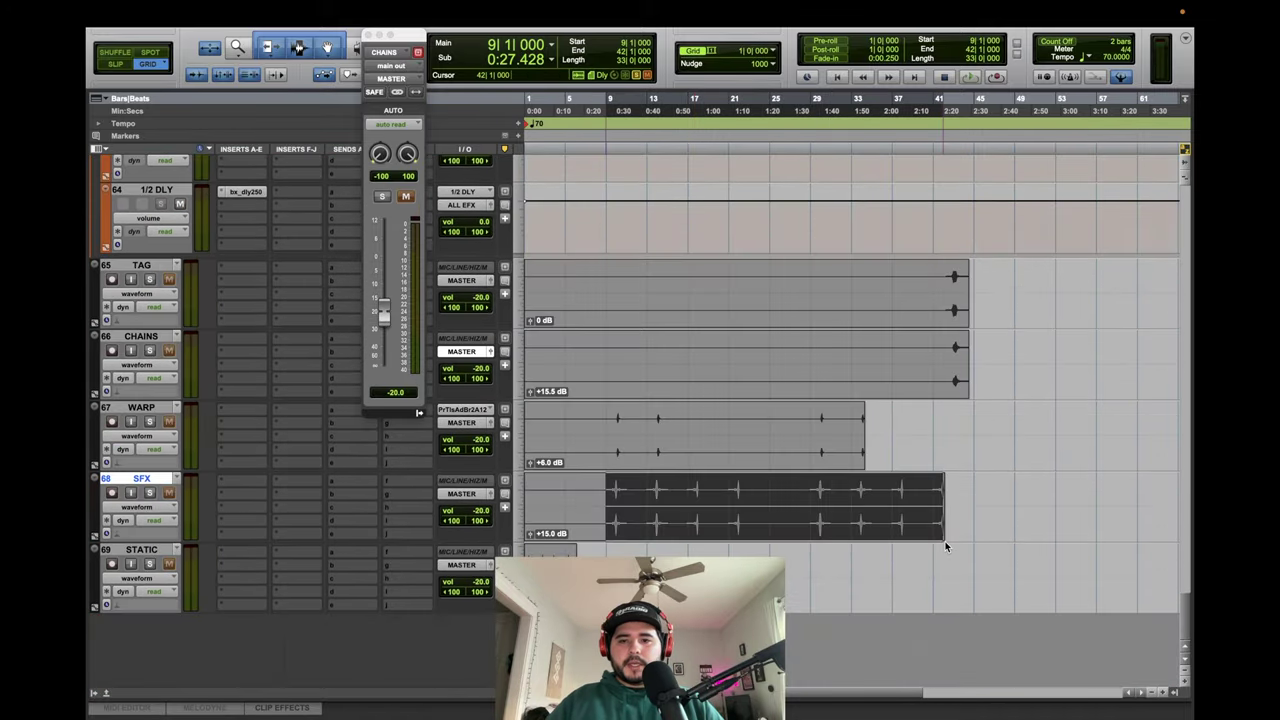
left_click_drag(157, 485, 143, 358)
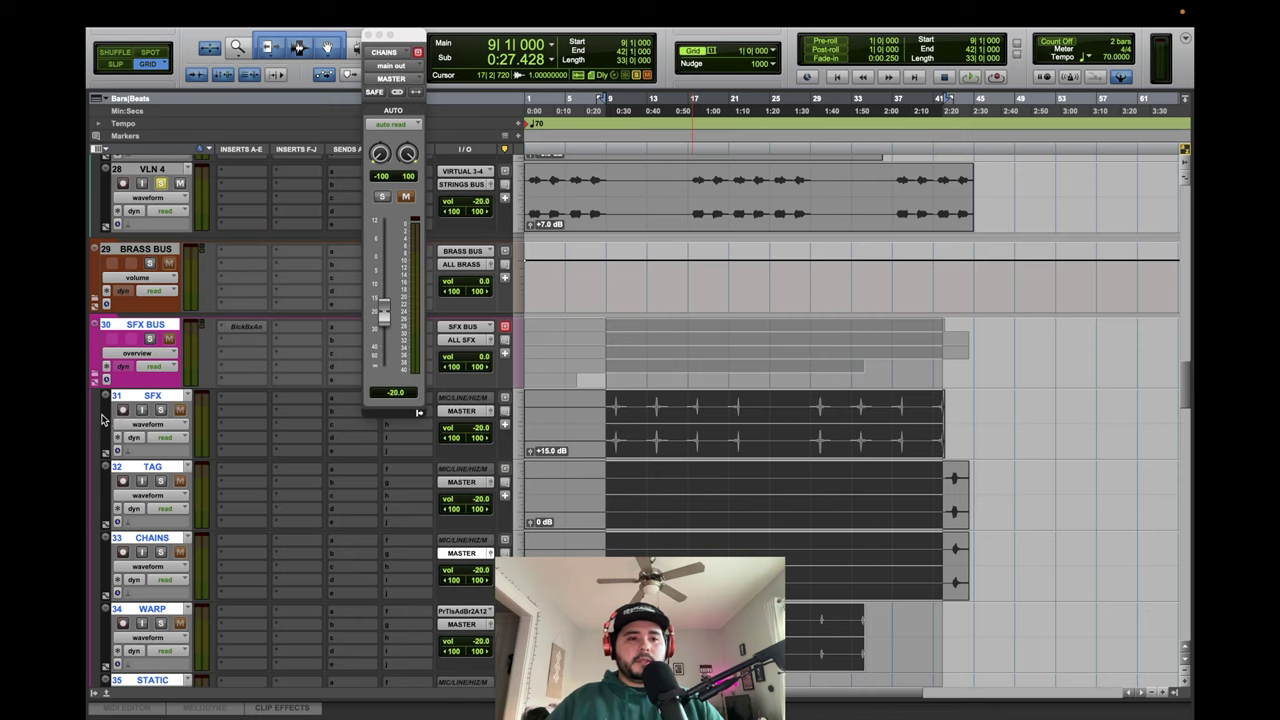
Route the tracks in the SFX BUS folder to SFX BUS and colour them magenta.
double_click(104, 419)
left_click(499, 193)
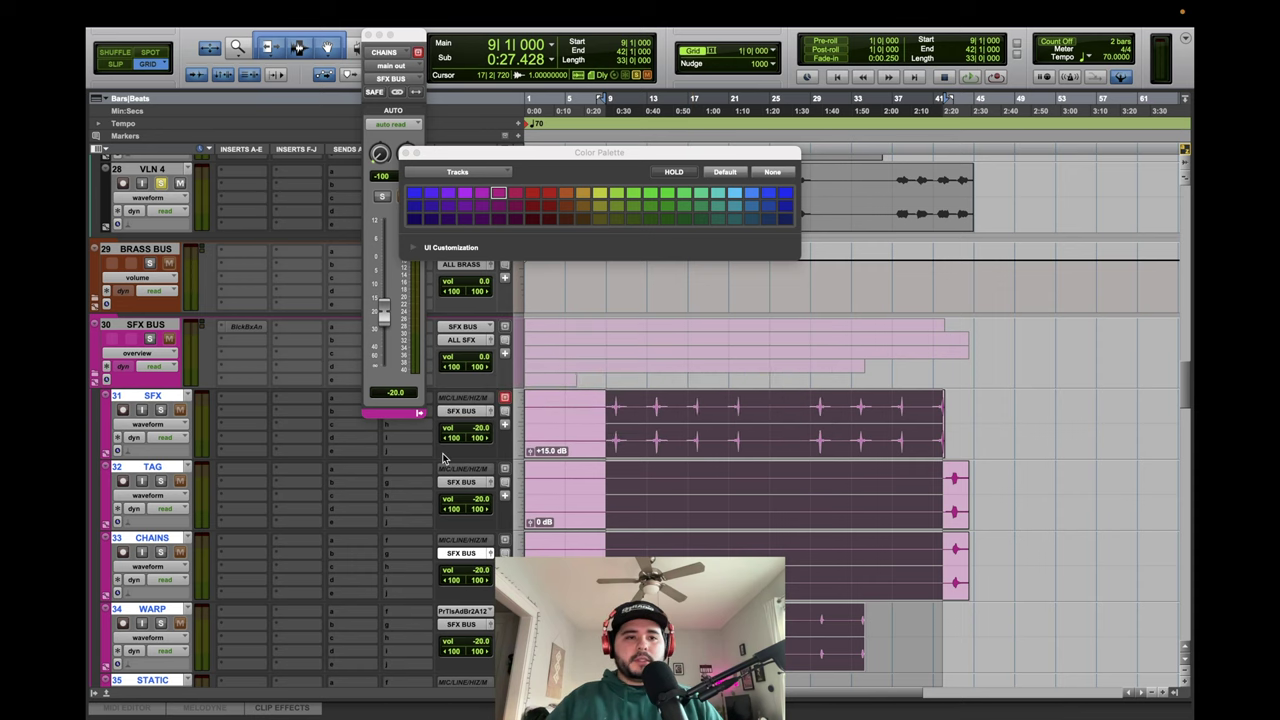
Remove the empty BRASS BUS track from the session view.
scroll(443, 458, "up", 4)
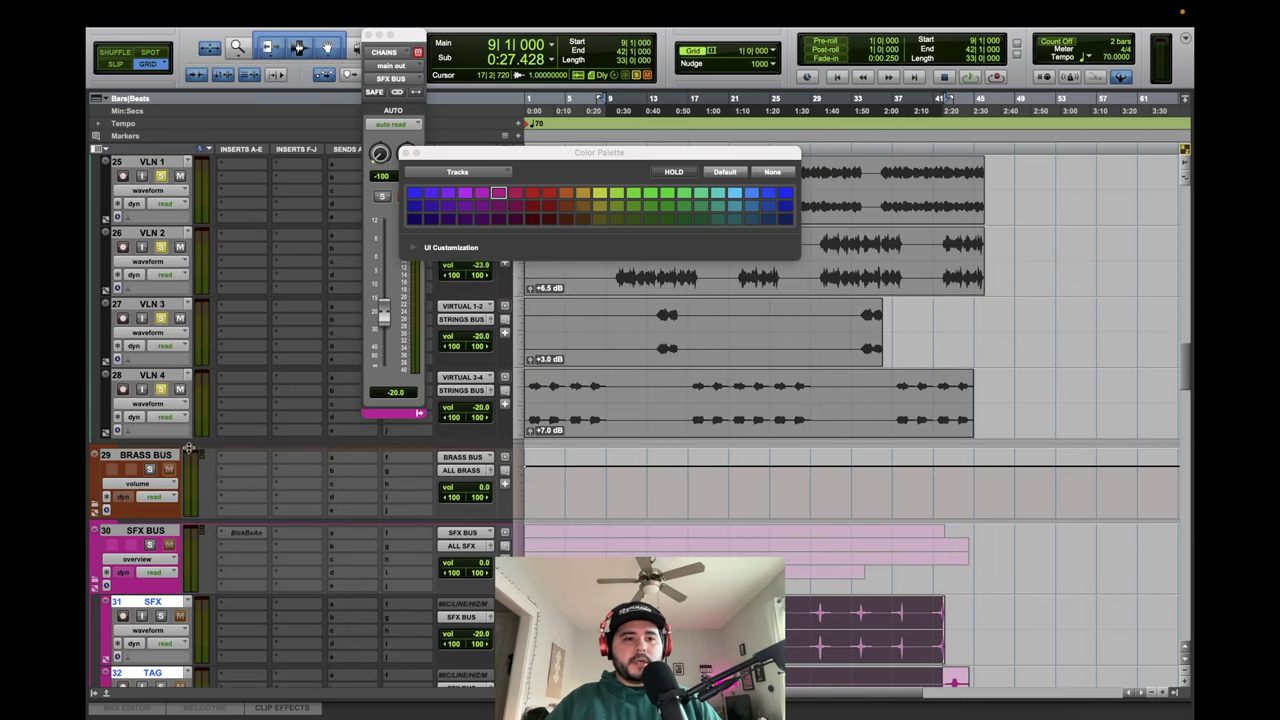
left_click(151, 455)
right_click(151, 454)
left_click(210, 485)
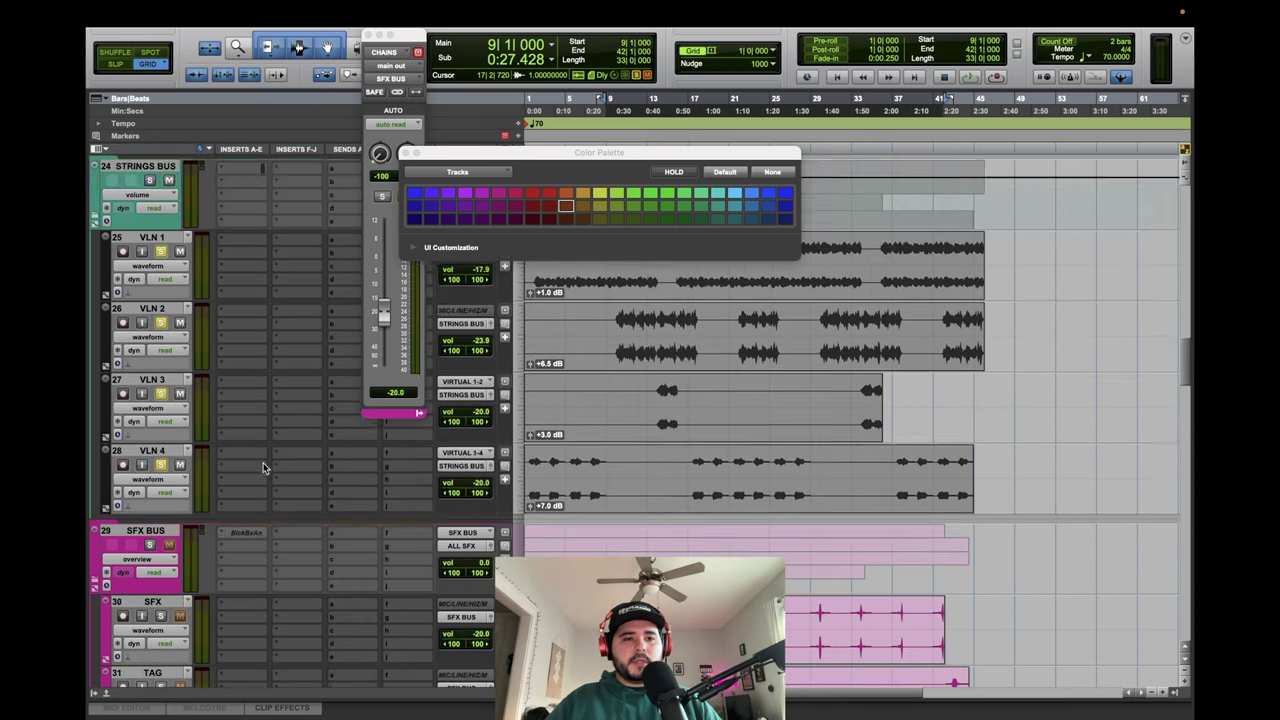
Colour the STRINGS BUS folder and its VLN 1 through VLN 4 tracks teal.
scroll(192, 562, "up", 3)
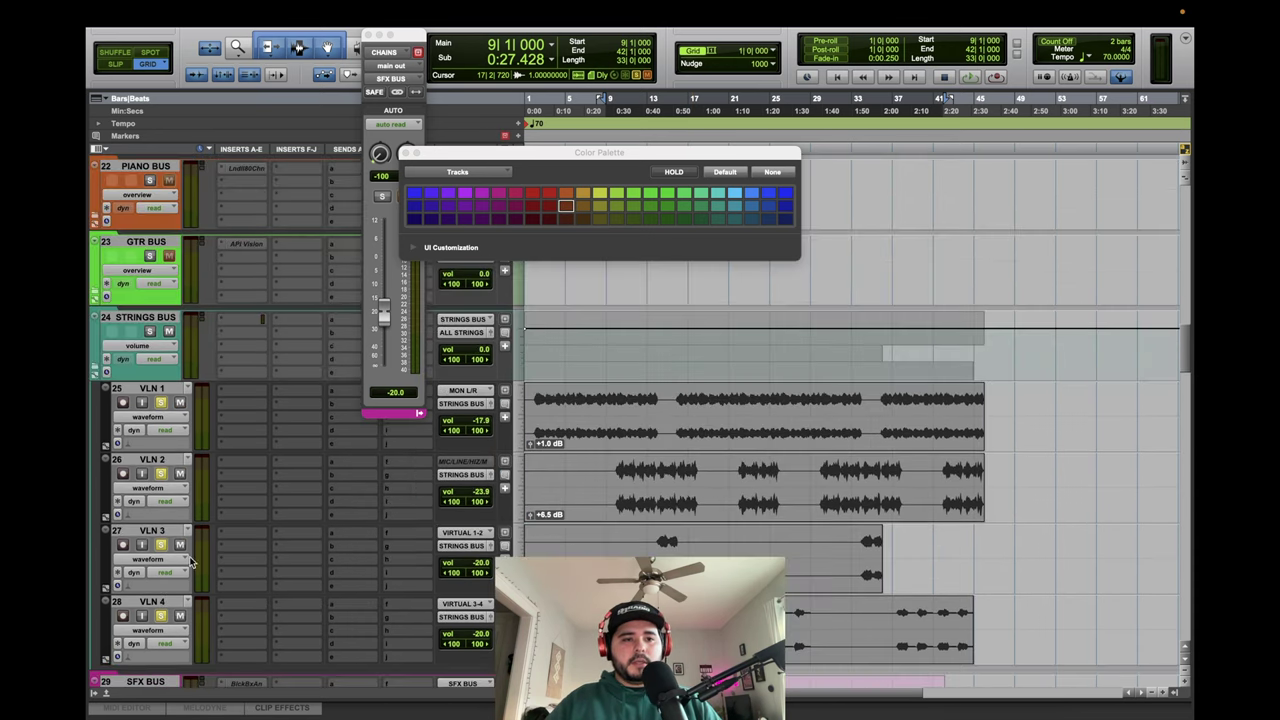
left_click(163, 603)
left_click(160, 392, "shift")
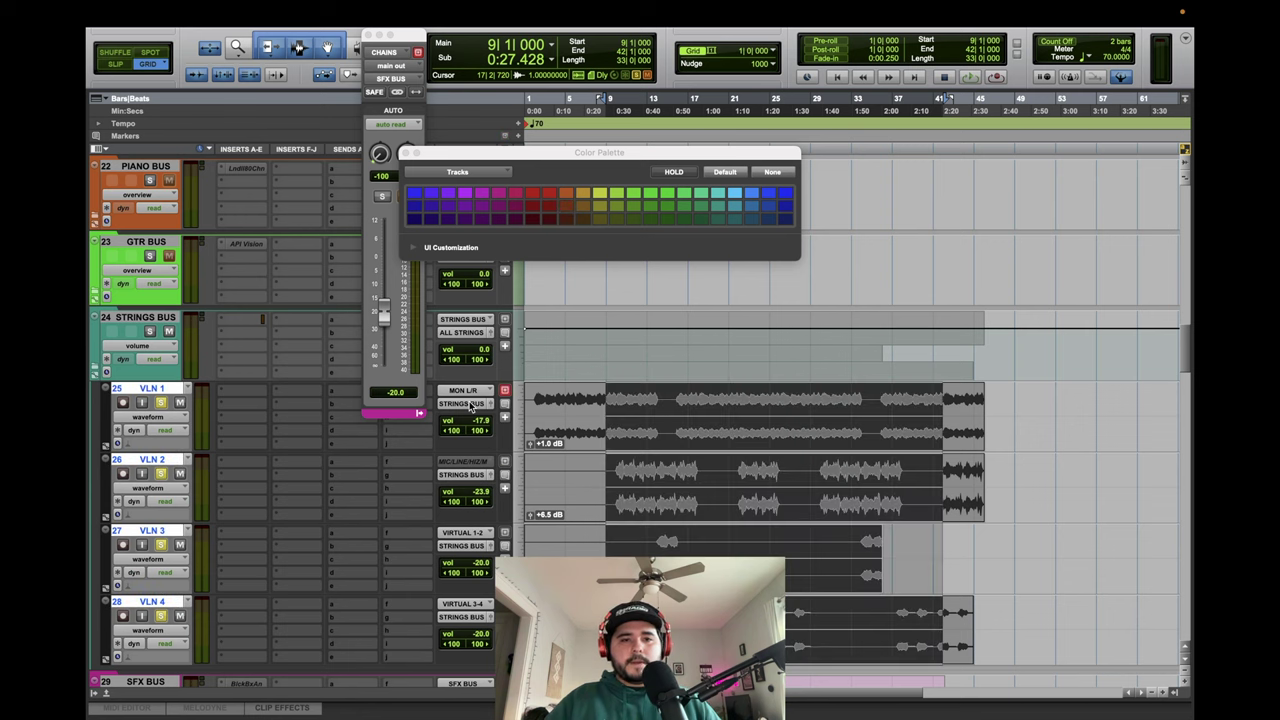
left_click(155, 317, "shift")
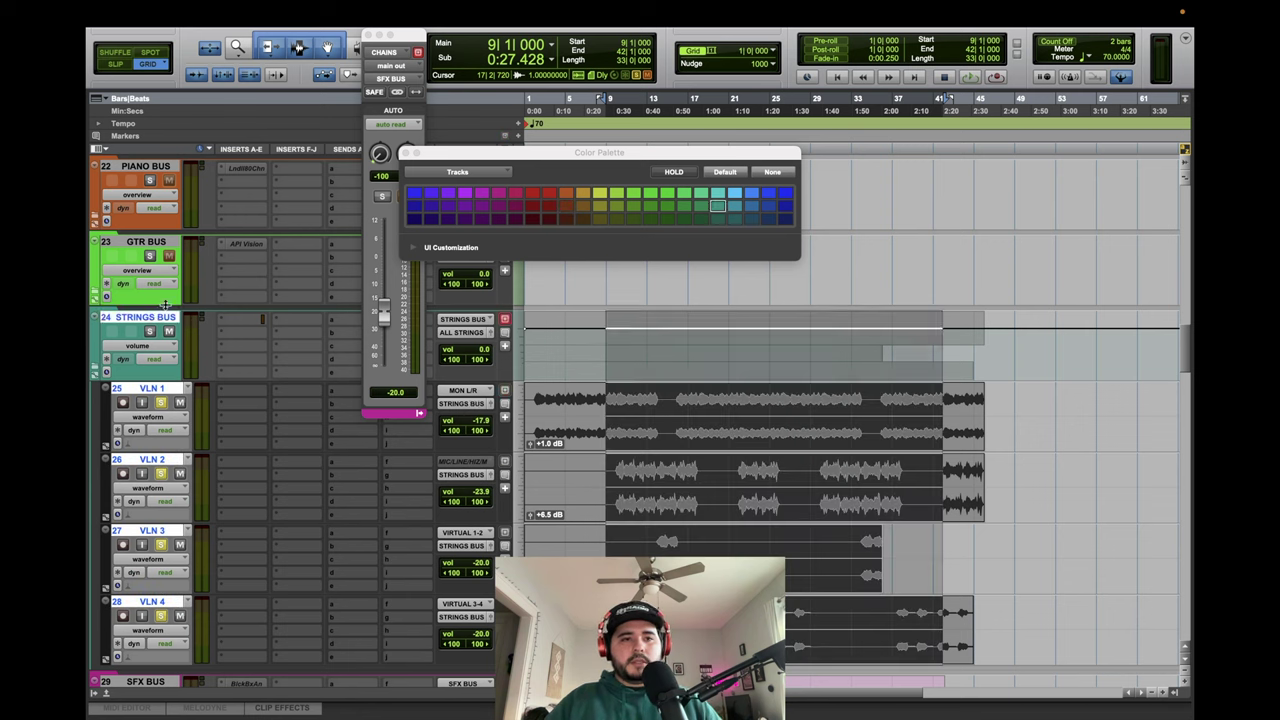
left_click(719, 206)
Hide and make inactive the unused GTR BUS, PIANO BUS and SYNTH BUS folder tracks.
left_click(155, 241)
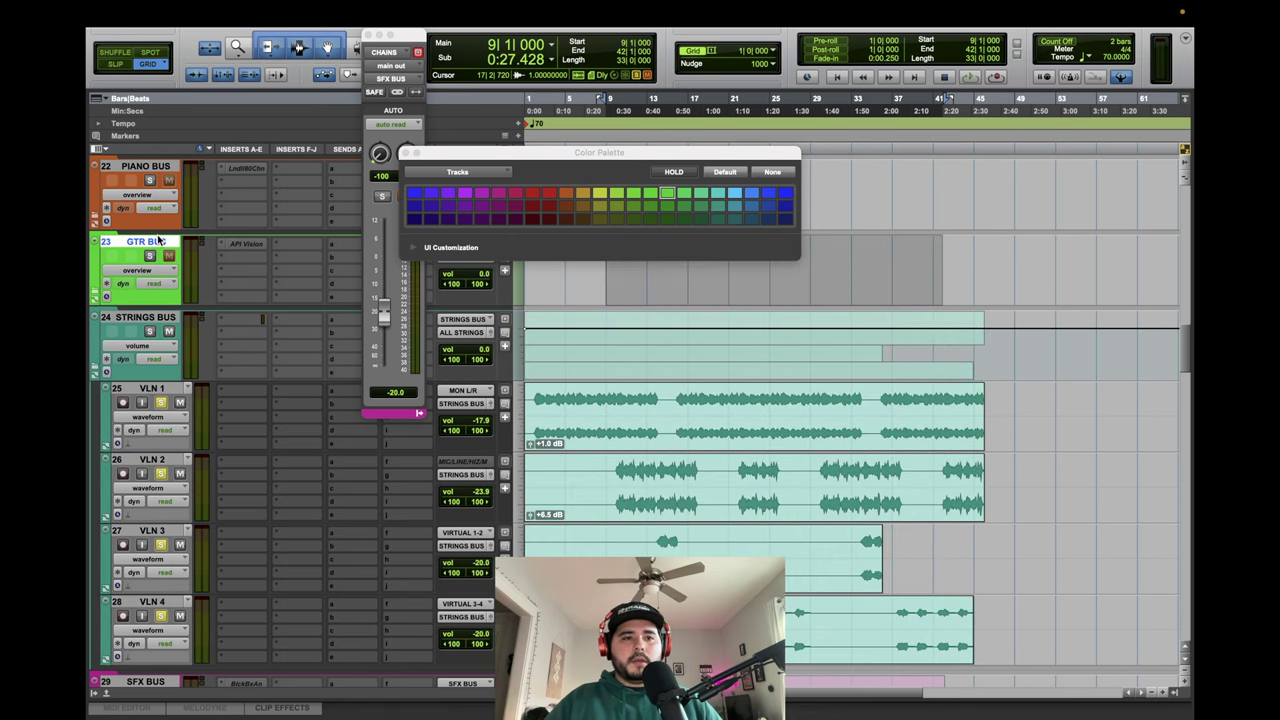
right_click(168, 242)
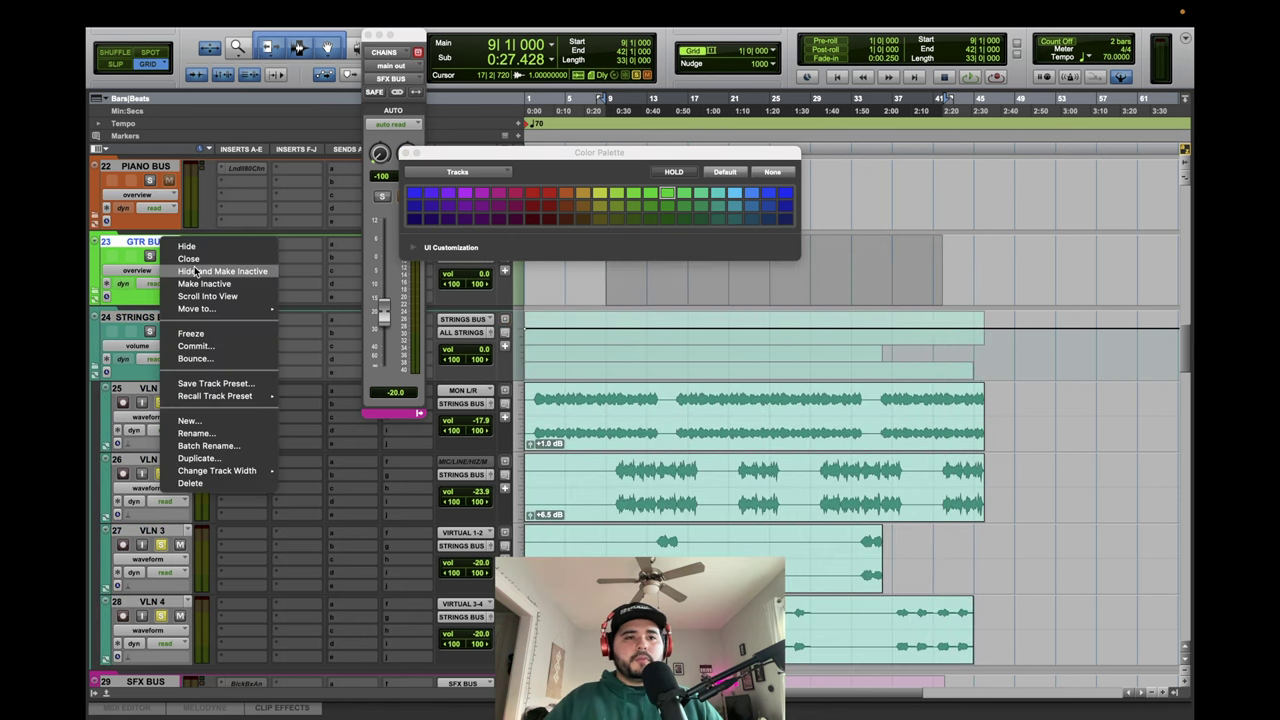
left_click(196, 272)
left_click(148, 166)
right_click(155, 166)
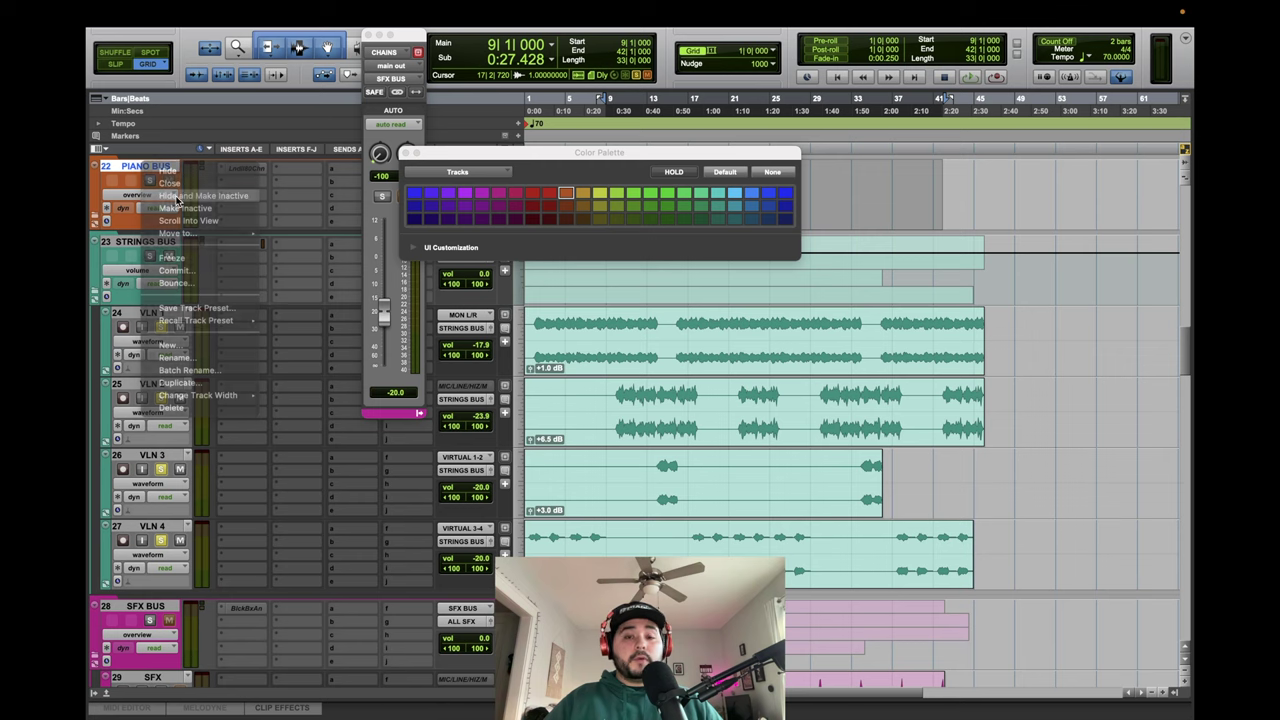
left_click(178, 196)
scroll(306, 390, "up", 3)
left_click(150, 316)
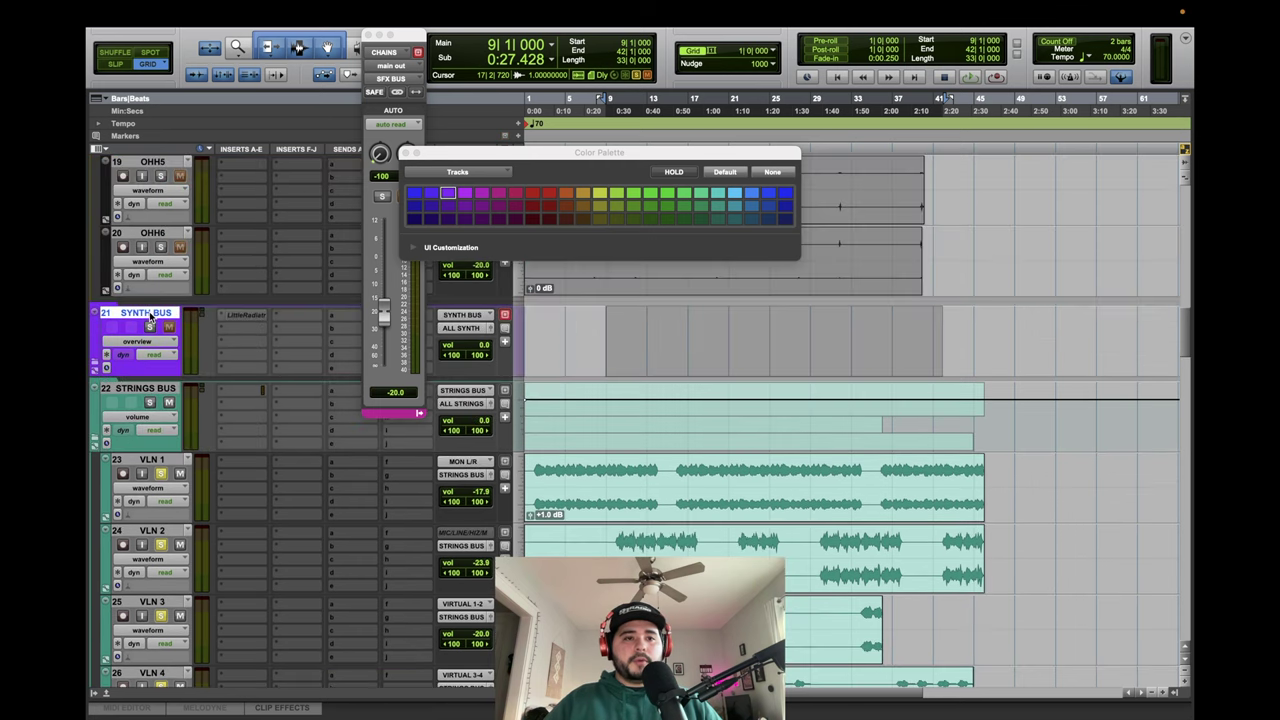
right_click(151, 316)
left_click(176, 342)
Route the HH1 through OHH6 tracks to PERC BUS and colour them olive together with the PERC BUS folder.
scroll(330, 510, "down", 4)
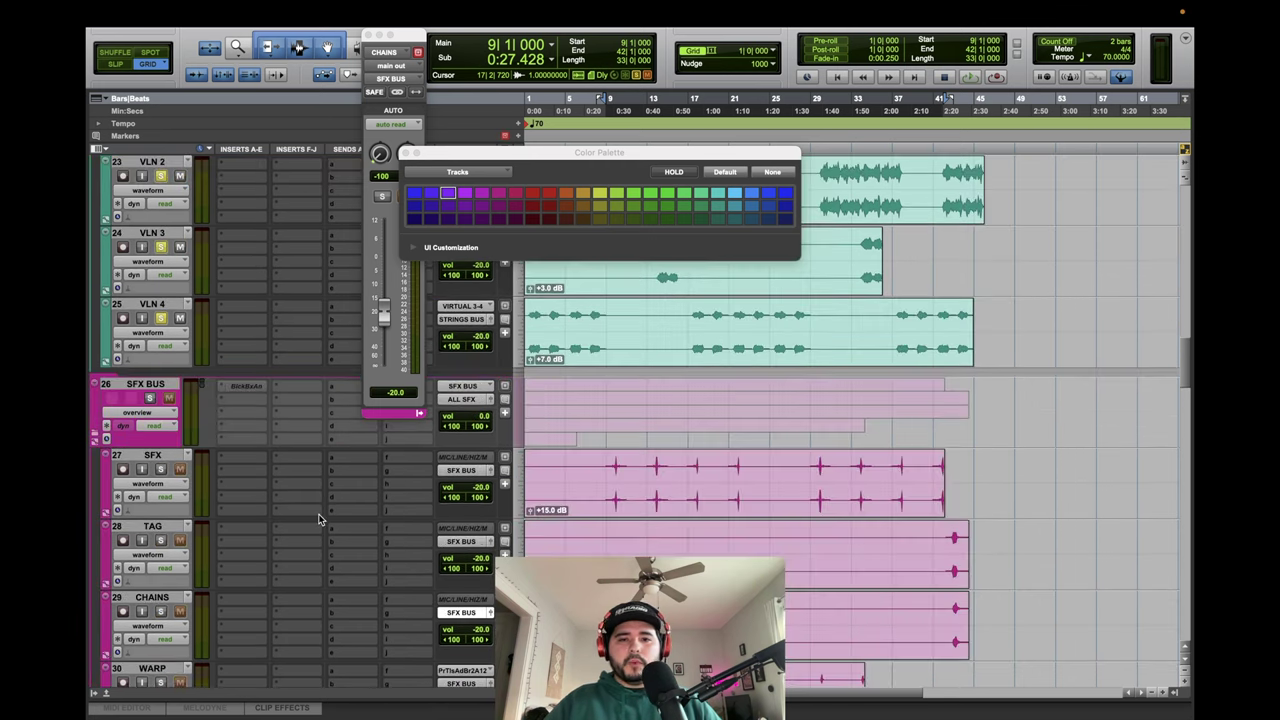
scroll(556, 536, "down", 10)
scroll(556, 536, "up", 10)
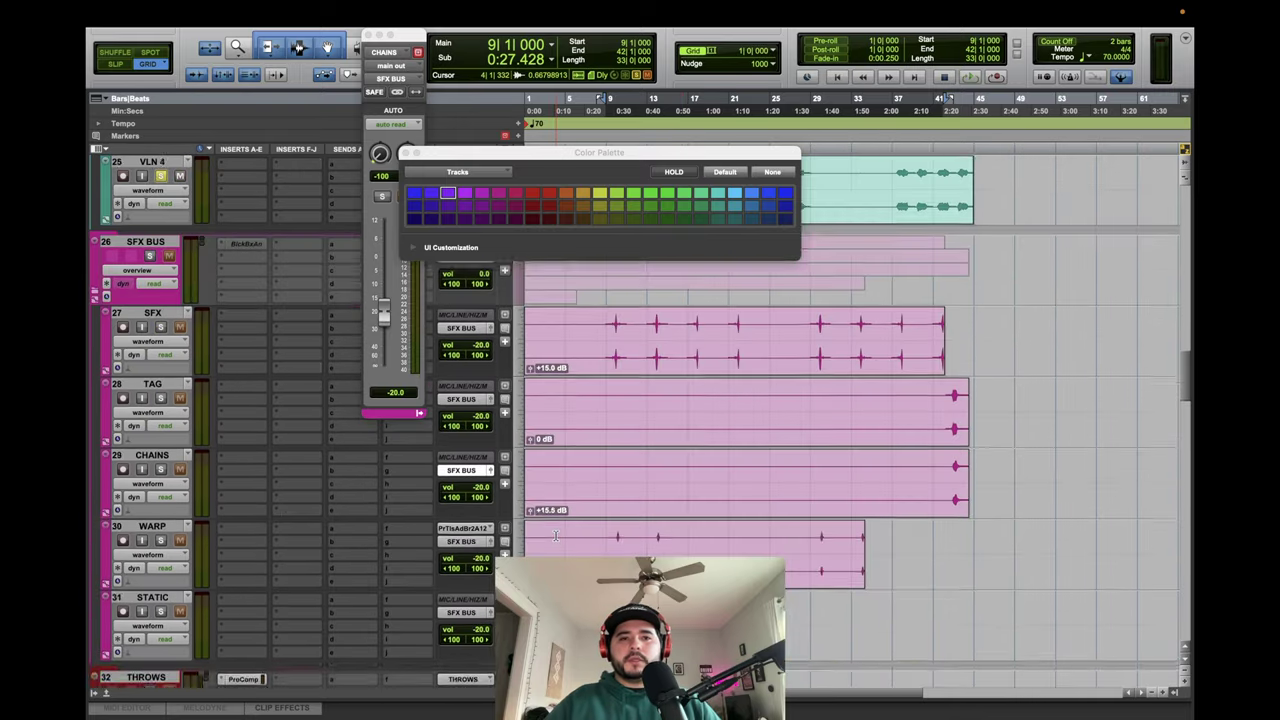
scroll(556, 536, "up", 6)
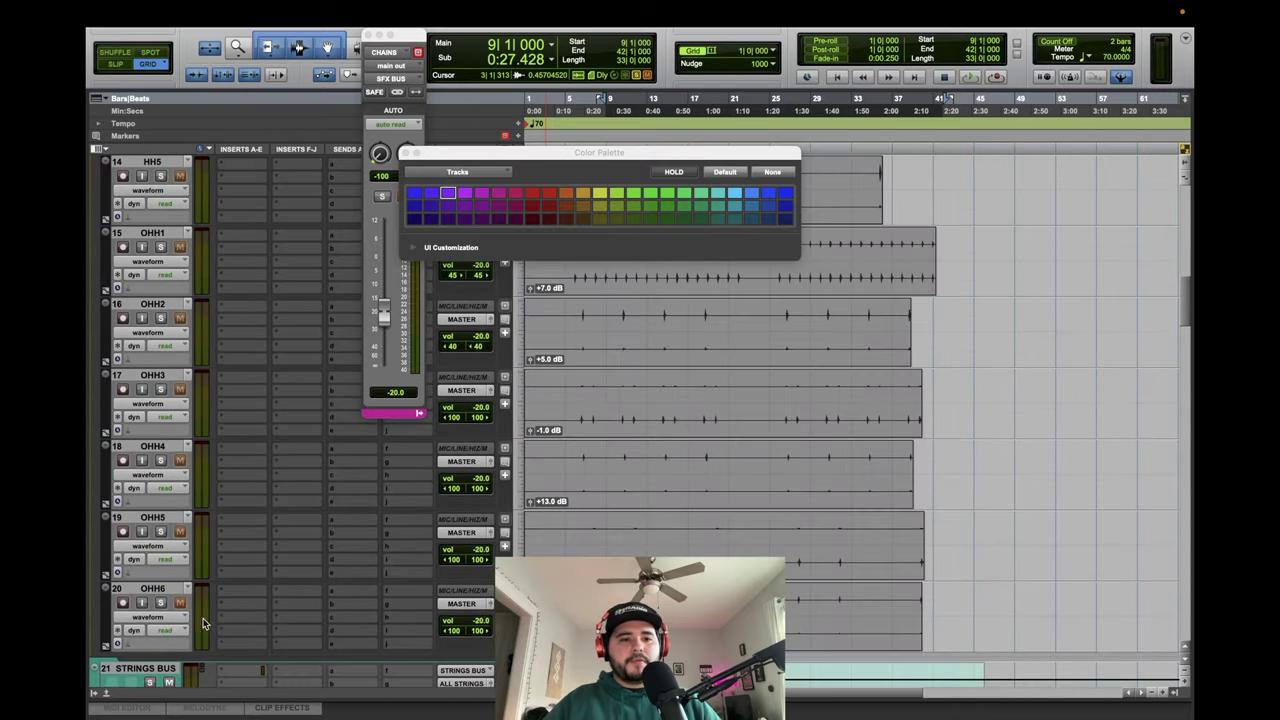
scroll(166, 589, "up", 8)
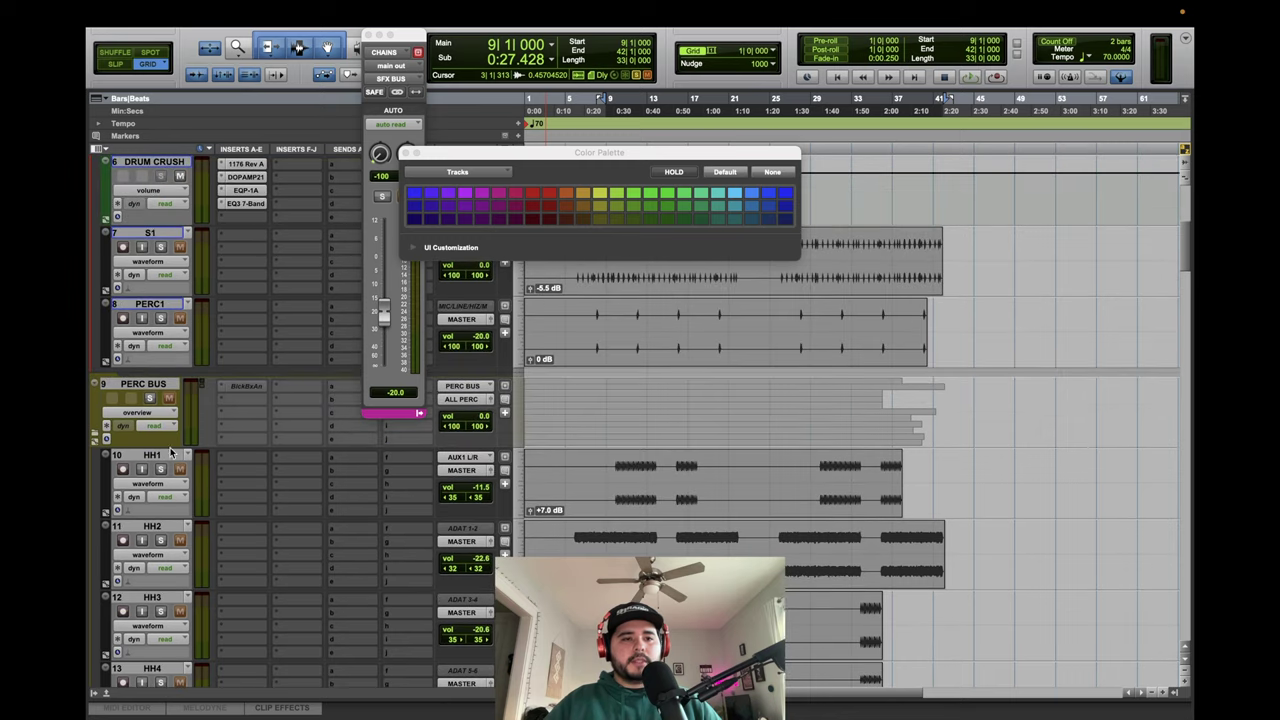
left_click(174, 459)
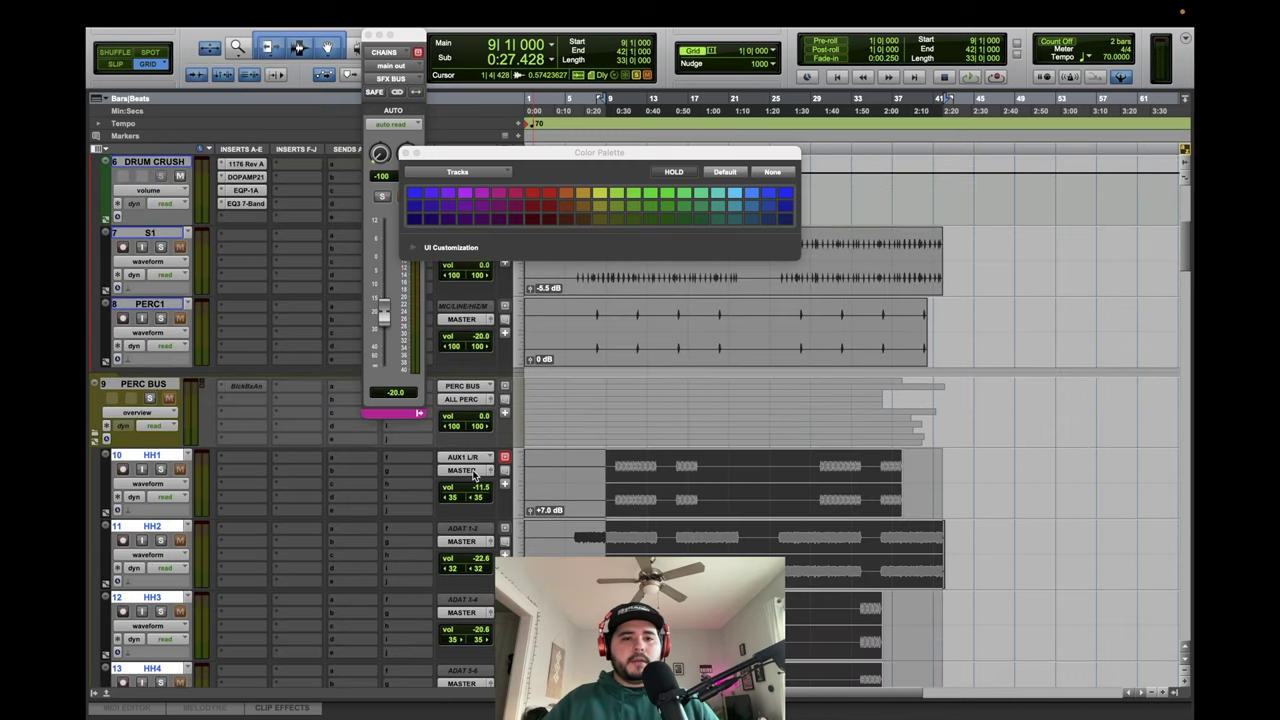
left_click(474, 473)
mouse_move(474, 476)
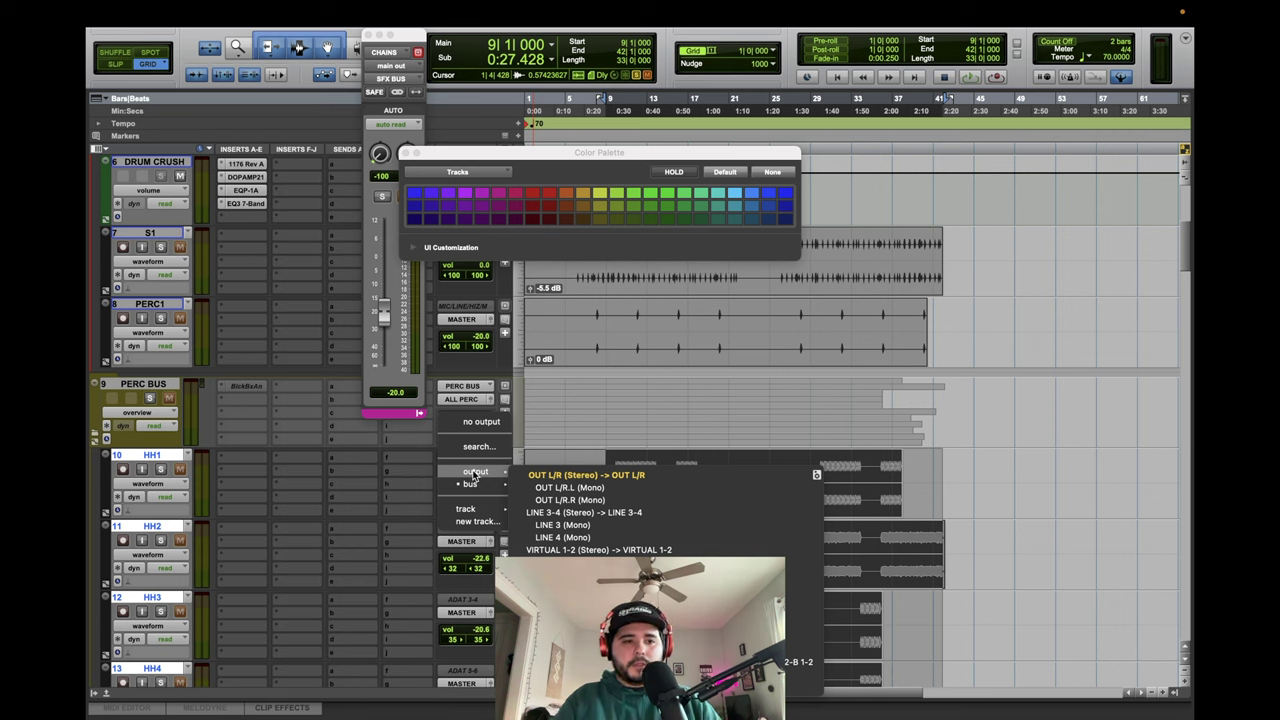
left_click(530, 468)
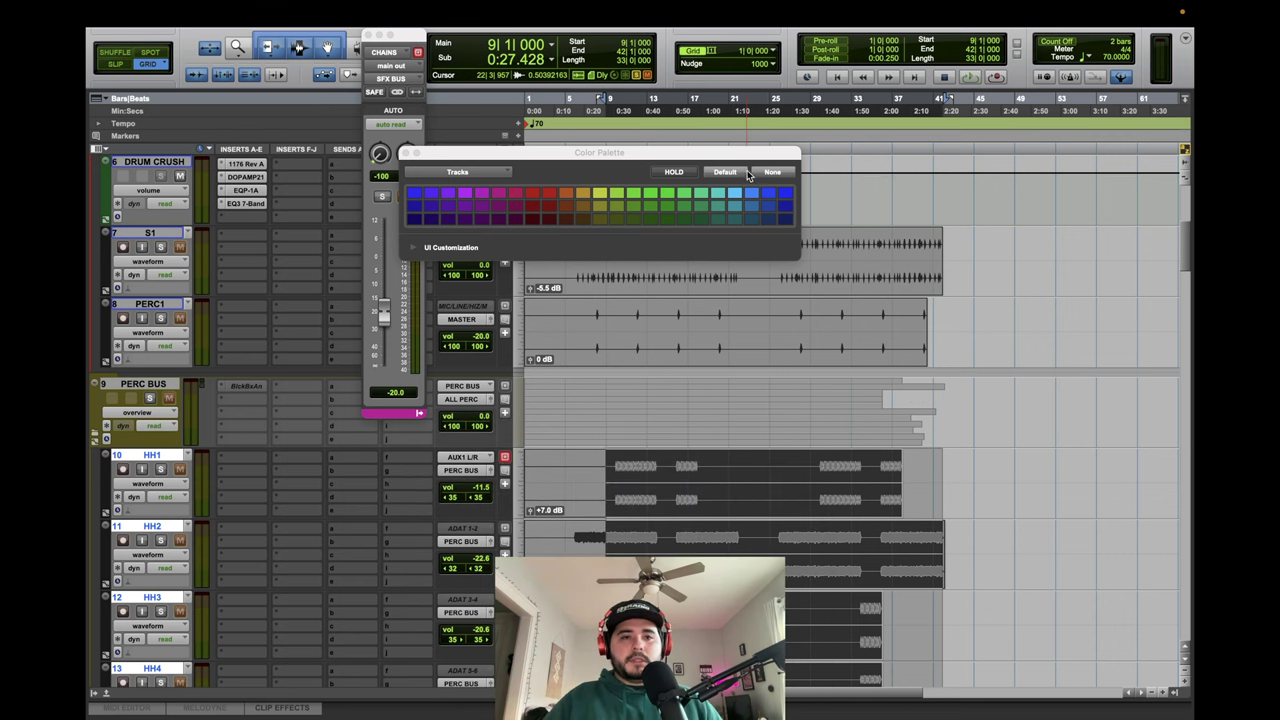
left_click(164, 384)
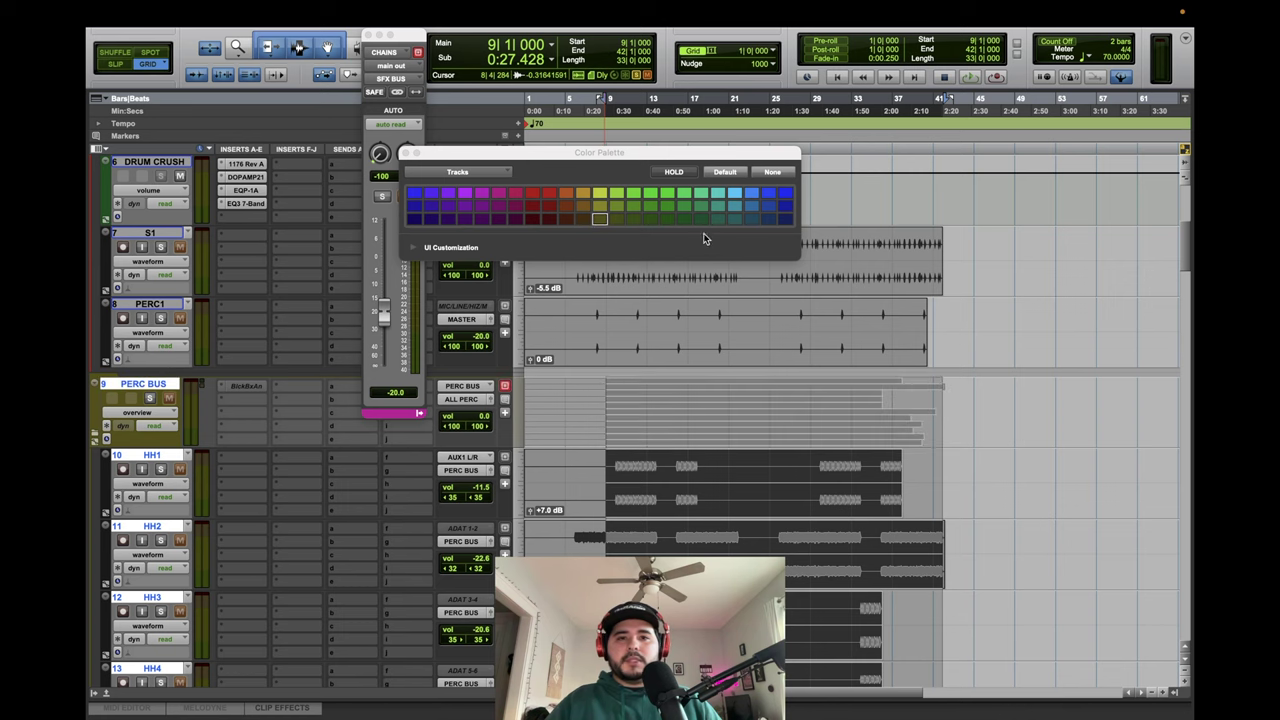
left_click(598, 220)
Colour the S1 and PERC1 tracks red and route their outputs to DRUM BUS.
scroll(389, 476, "up", 3)
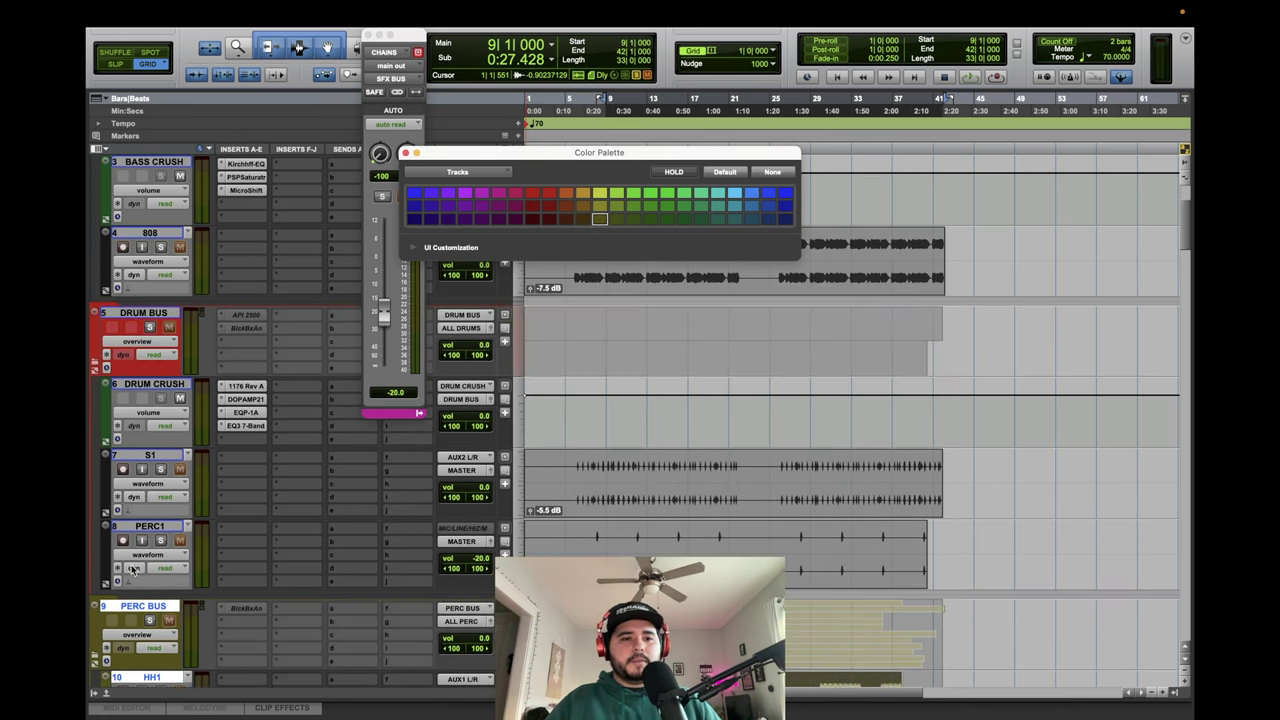
left_click(449, 474)
type("D")
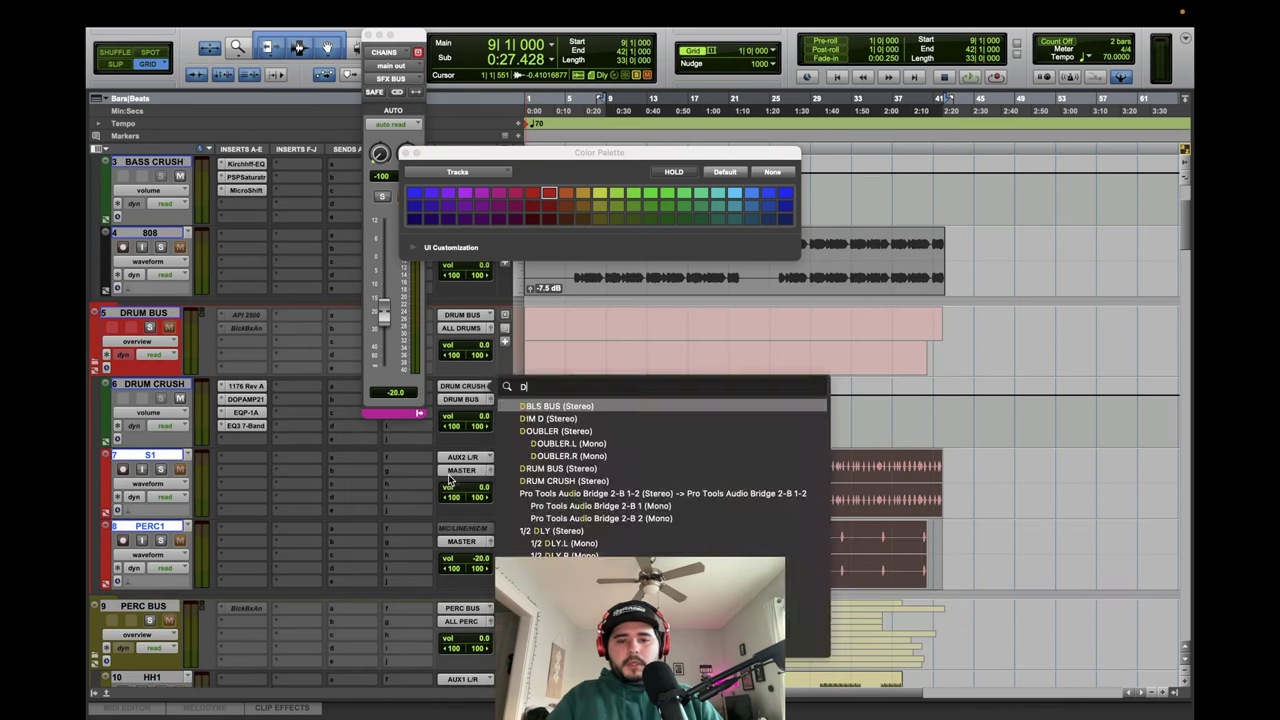
left_click(540, 468)
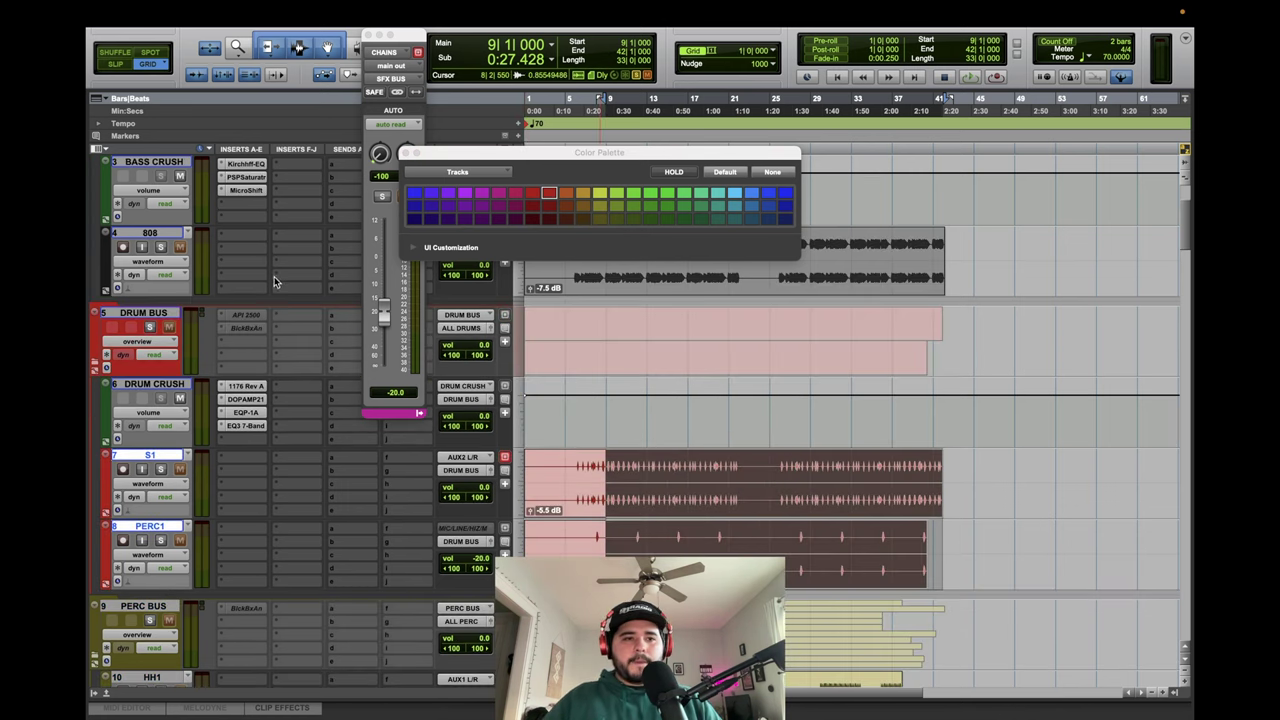
Hide and make inactive the unused ALL SYNTH, ALL PIANO and ALL GTR tracks.
scroll(261, 277, "down", 10)
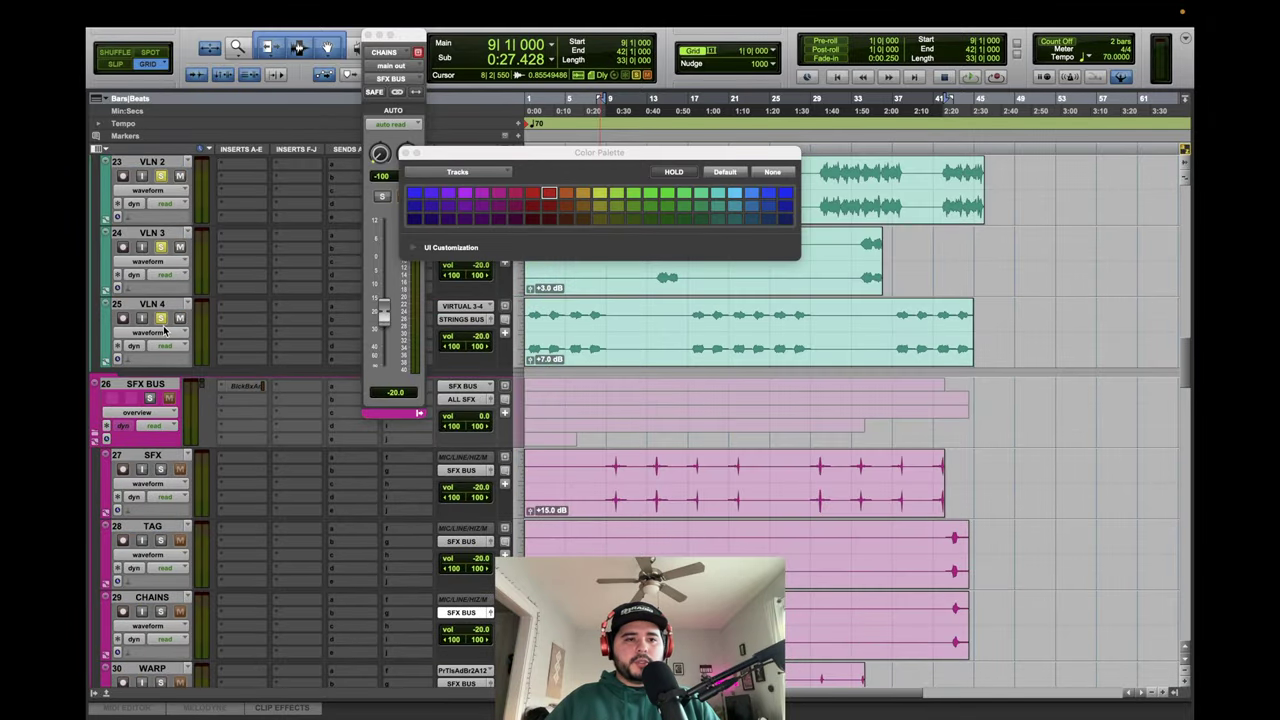
scroll(165, 330, "down", 10)
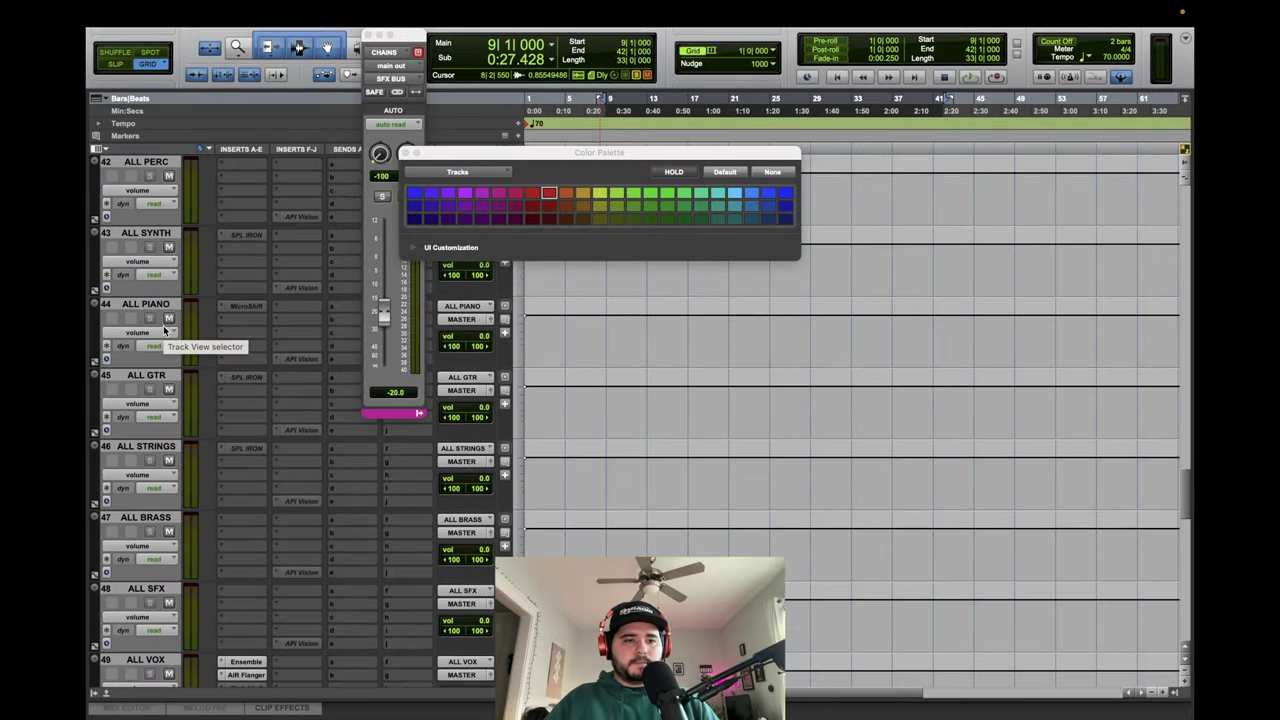
left_click(150, 303)
left_click(160, 236, "shift")
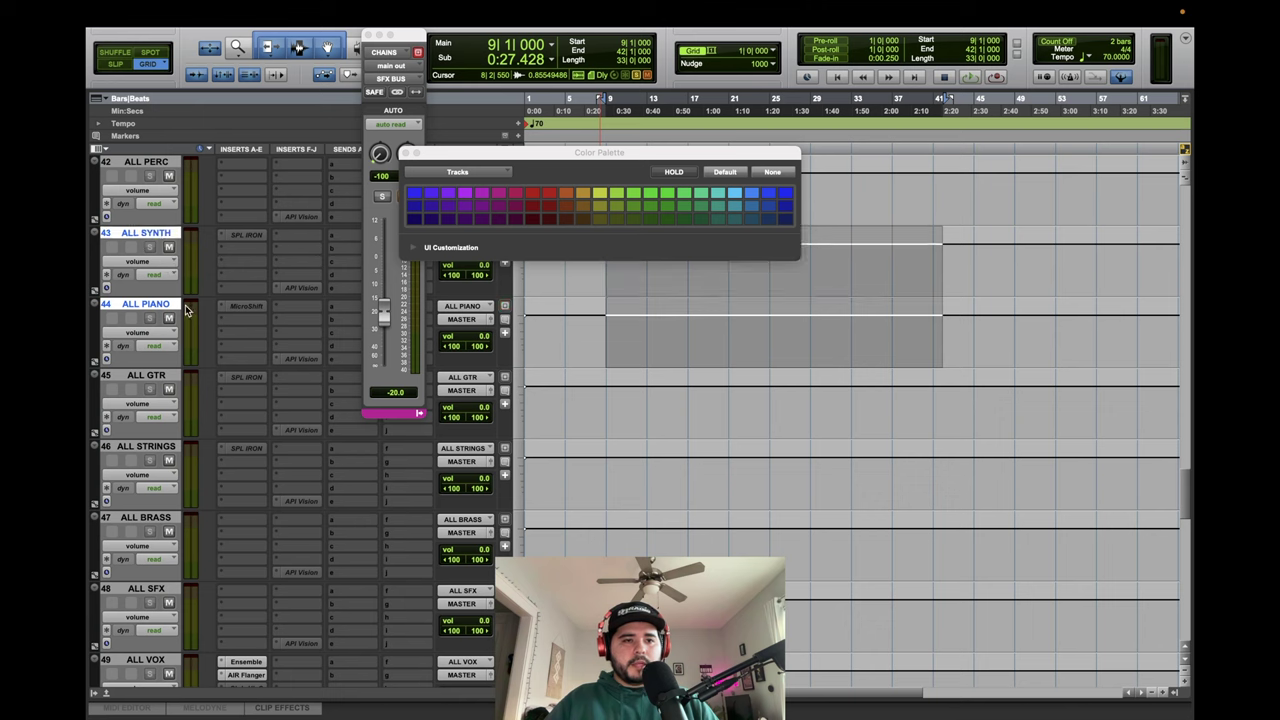
left_click(155, 377, "shift")
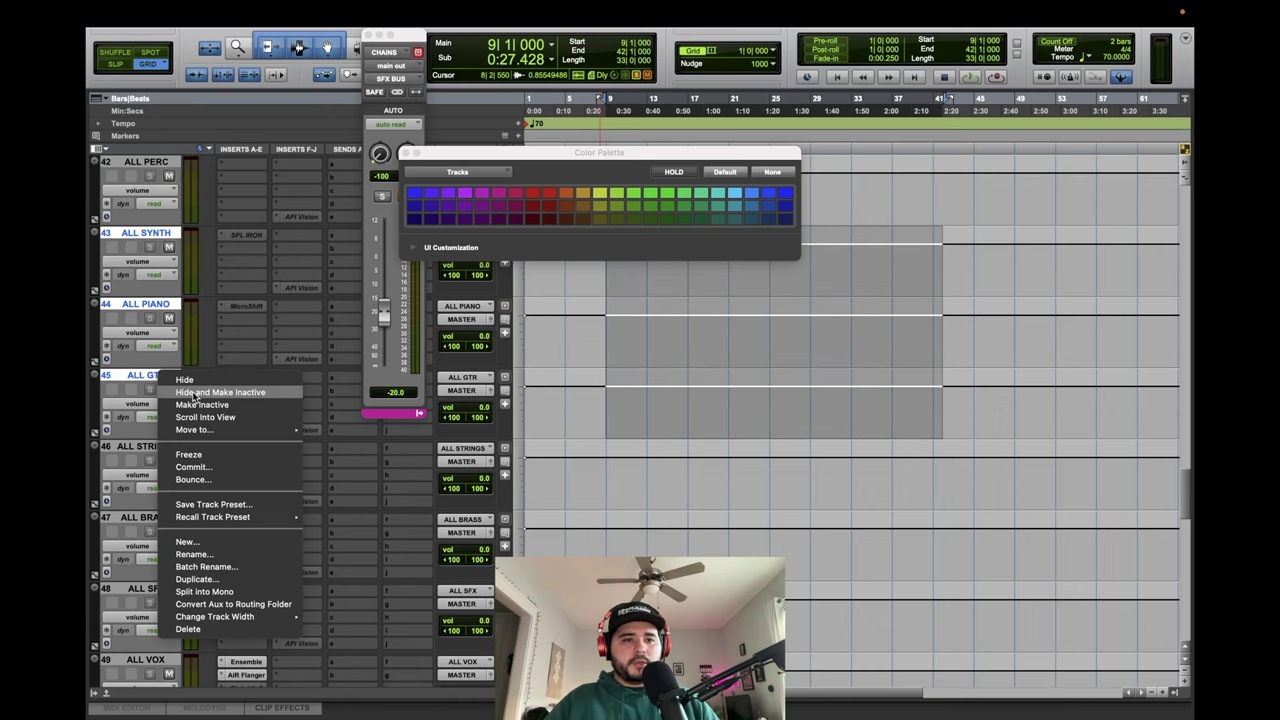
left_click(205, 417)
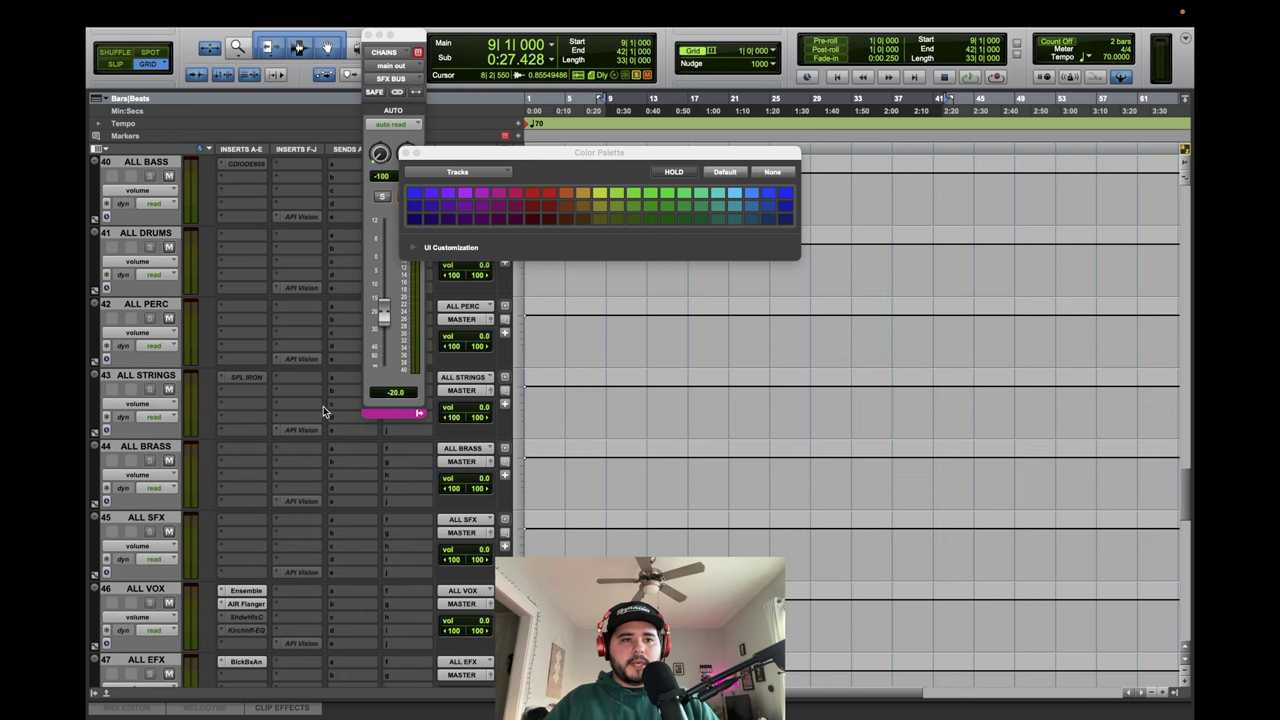
Close the Color Palette and the floating CHAINS output window.
scroll(330, 496, "up", 6)
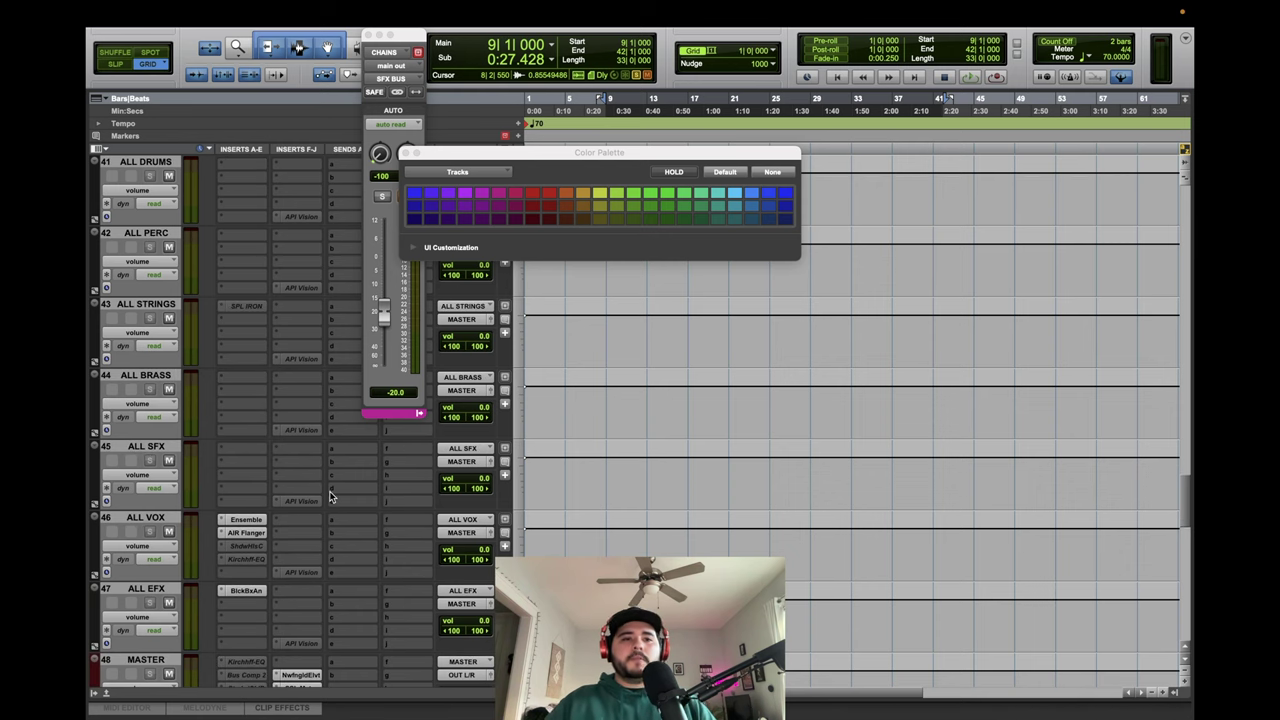
scroll(330, 496, "up", 12)
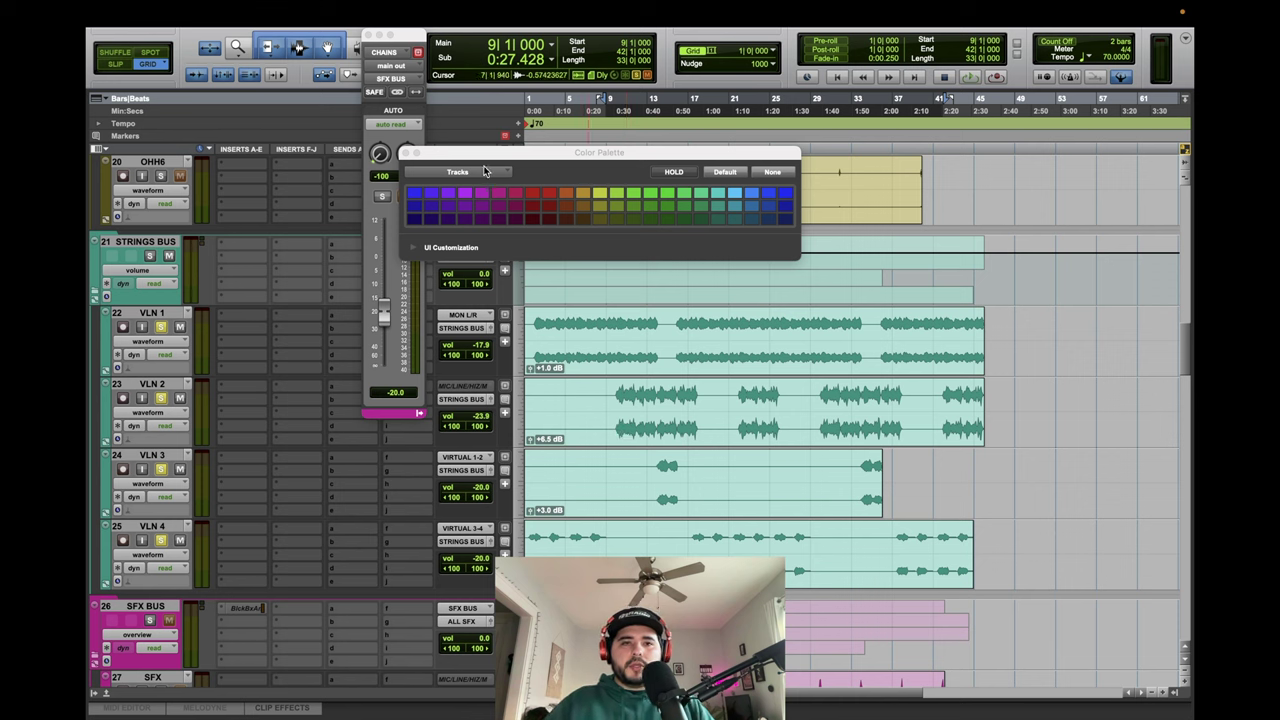
left_click(405, 154)
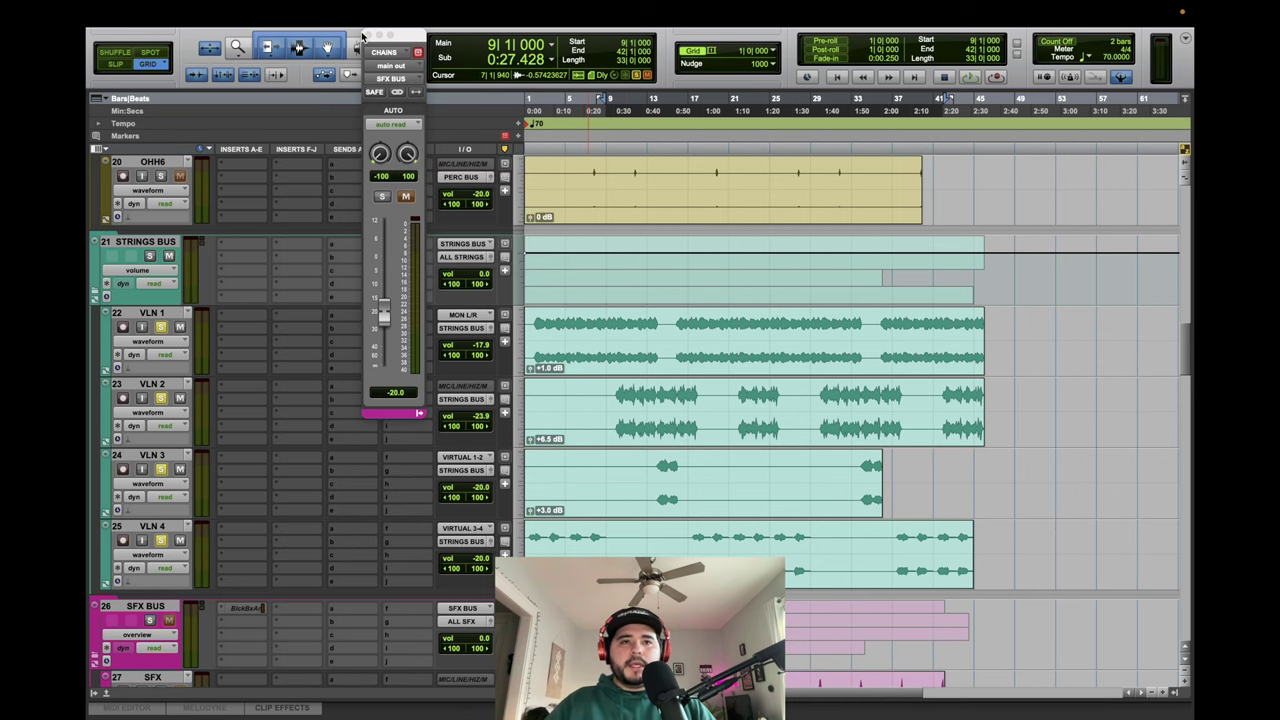
left_click(367, 36)
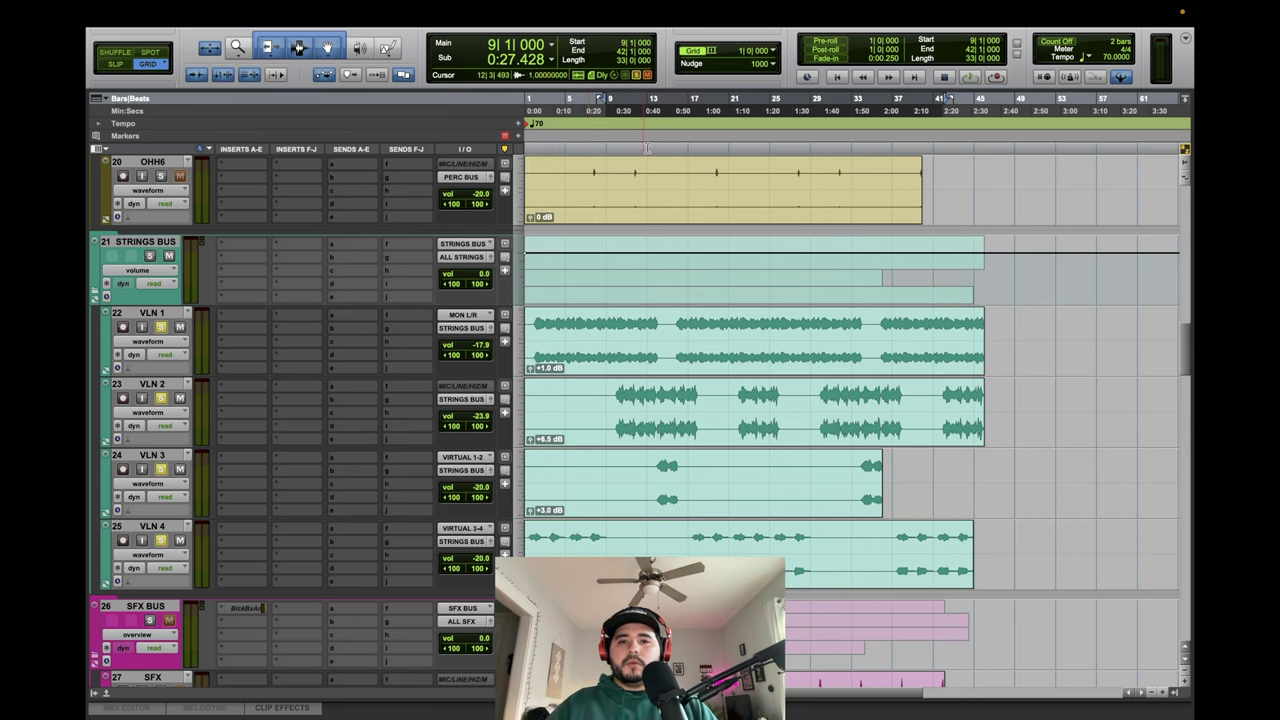
Route the output of the 808 track to BASS BUS.
scroll(820, 300, "up", 3)
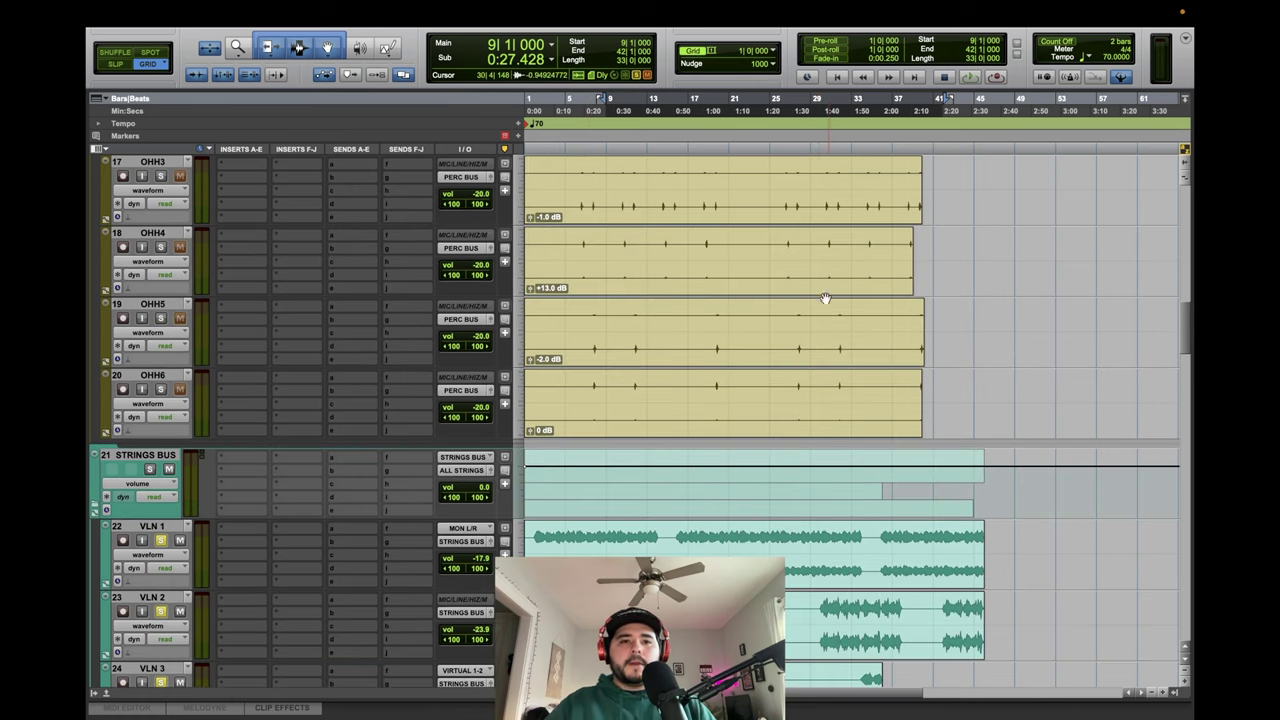
scroll(733, 338, "up", 4)
scroll(733, 338, "up", 3)
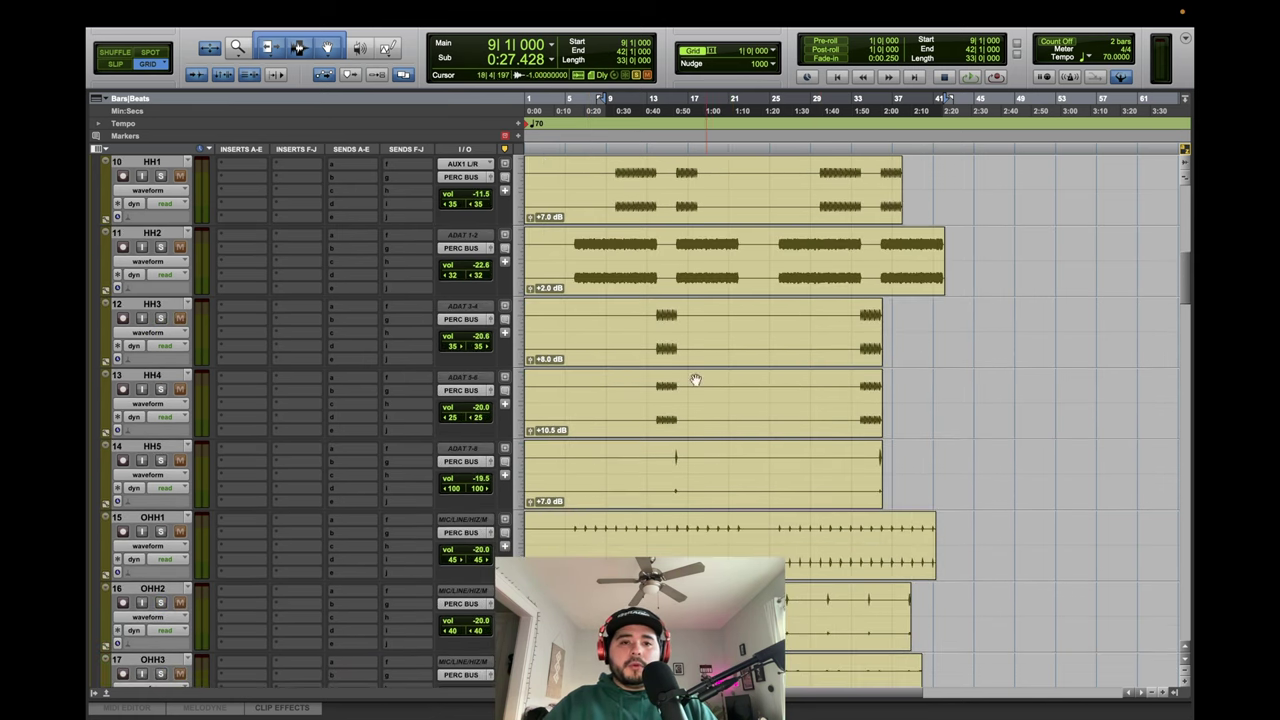
scroll(686, 314, "up", 3)
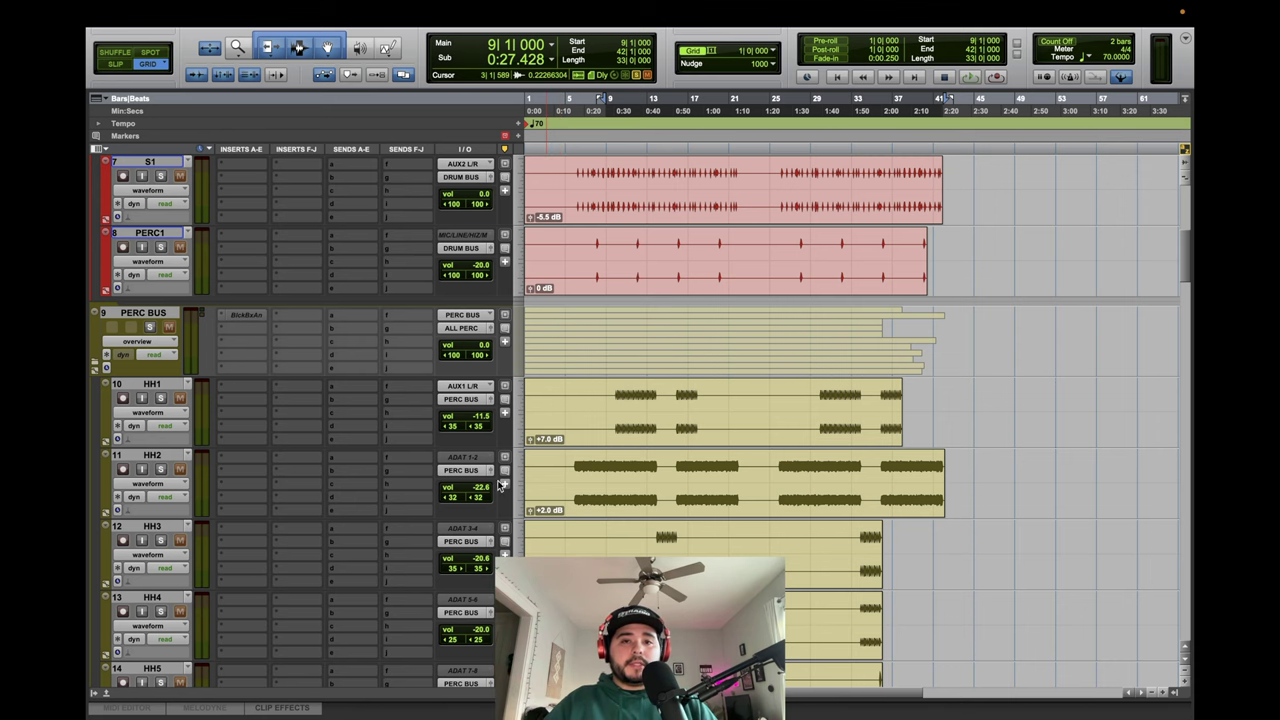
scroll(674, 446, "up", 5)
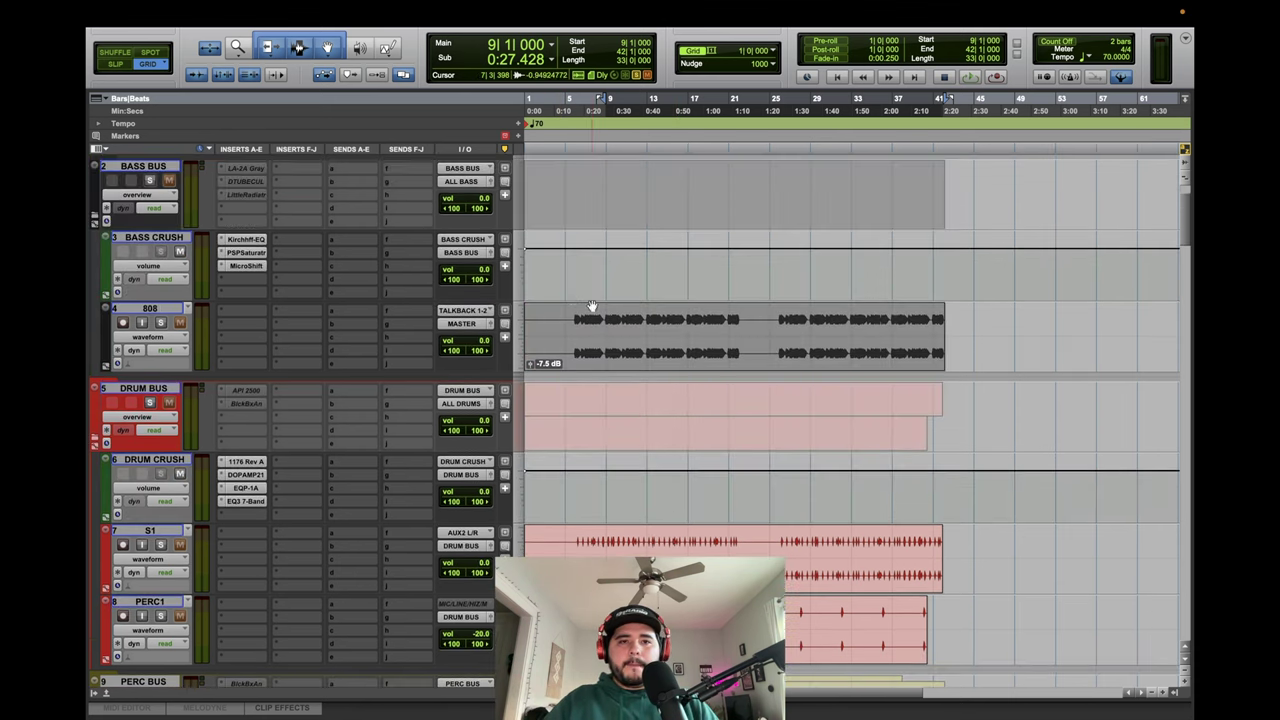
left_click(486, 325)
type("BASS")
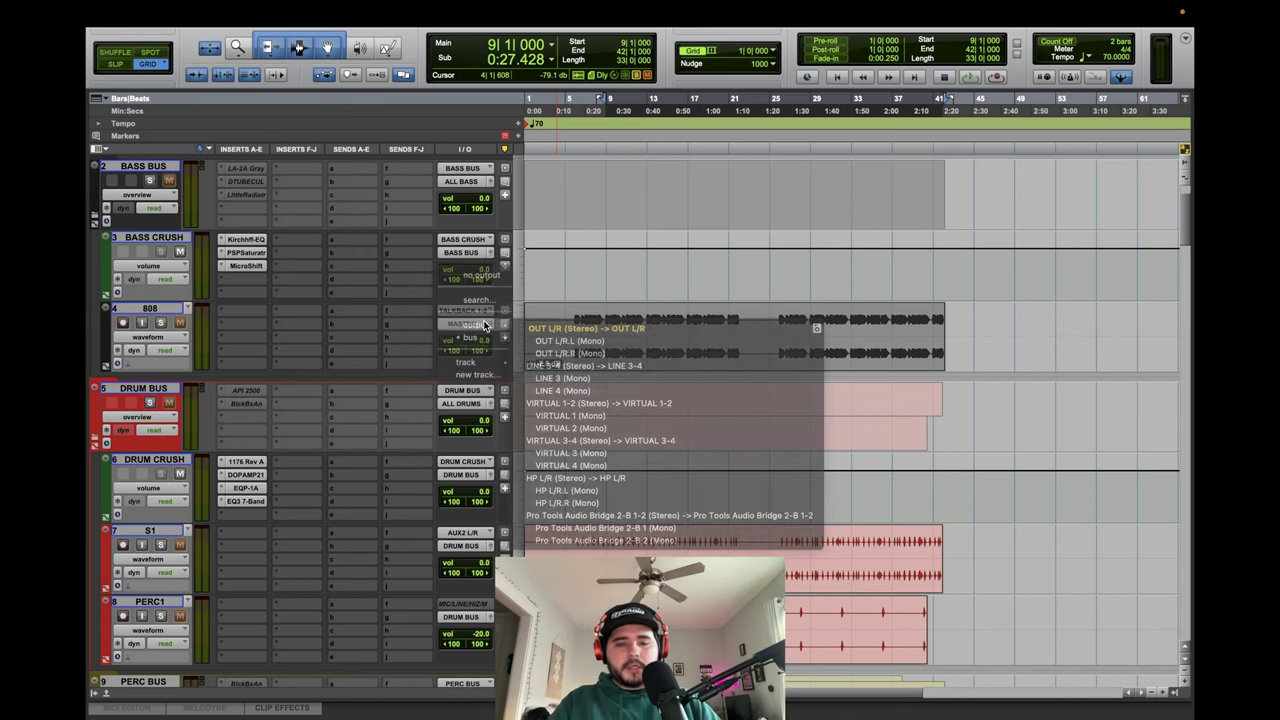
key("Return")
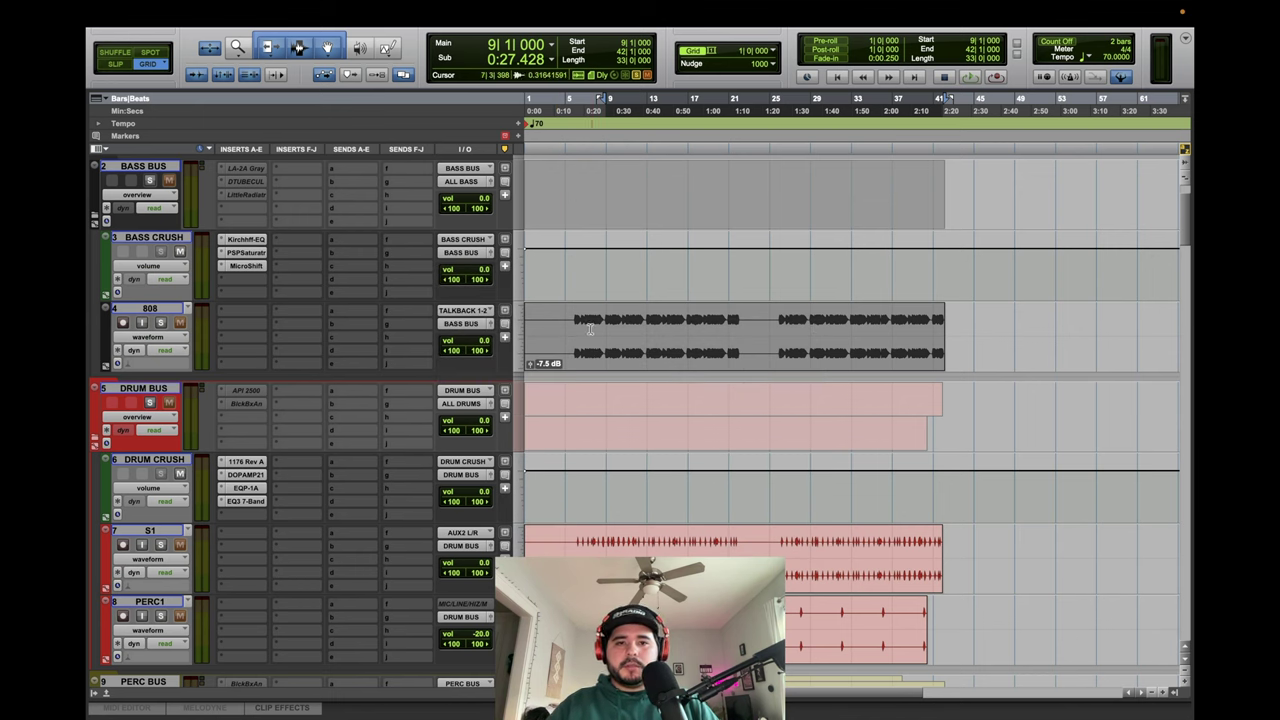
Select the range from bar 6 to bar 22 on the 808 track.
left_click_drag(577, 330, 741, 343)
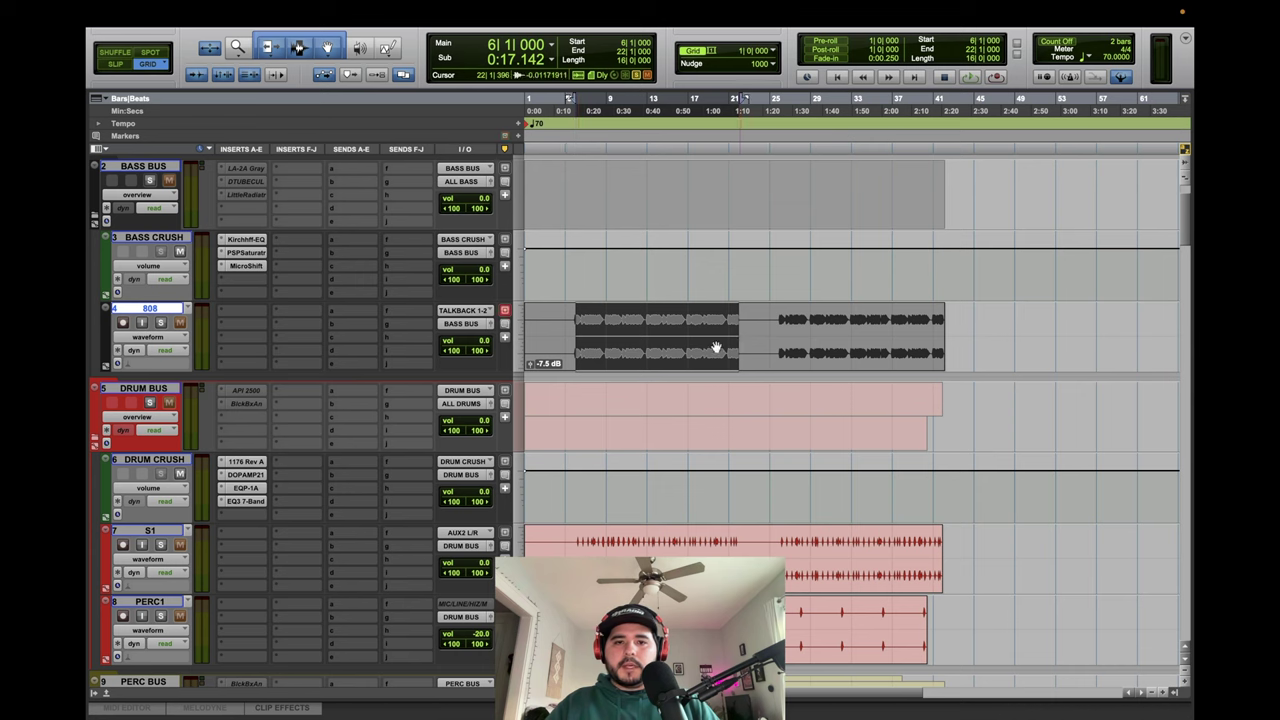
scroll(363, 344, "down", 15)
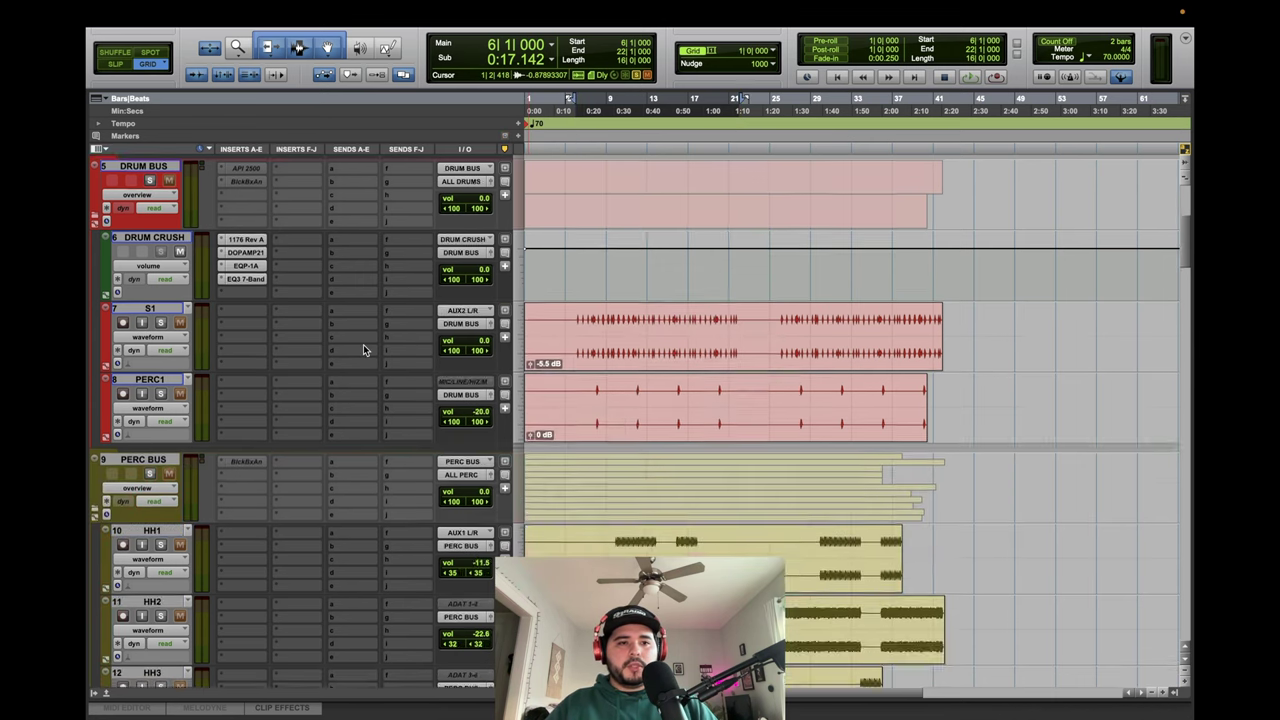
scroll(363, 344, "down", 5)
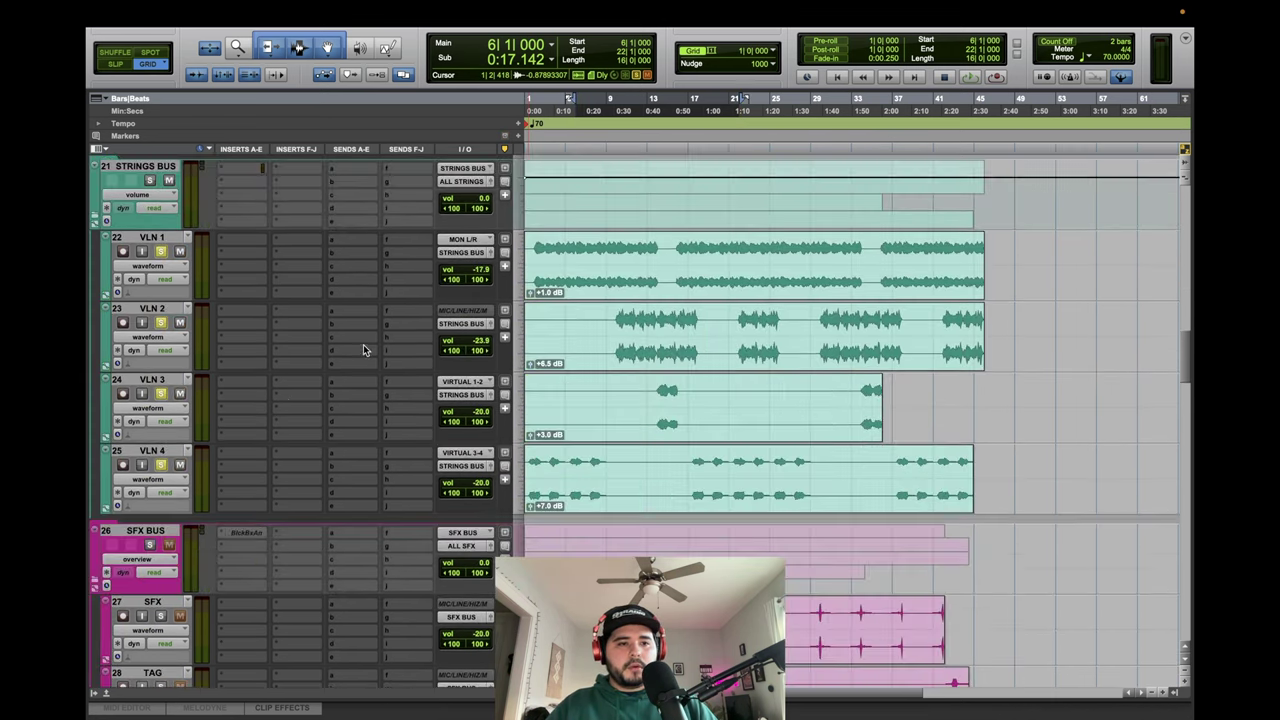
scroll(285, 410, "down", 6)
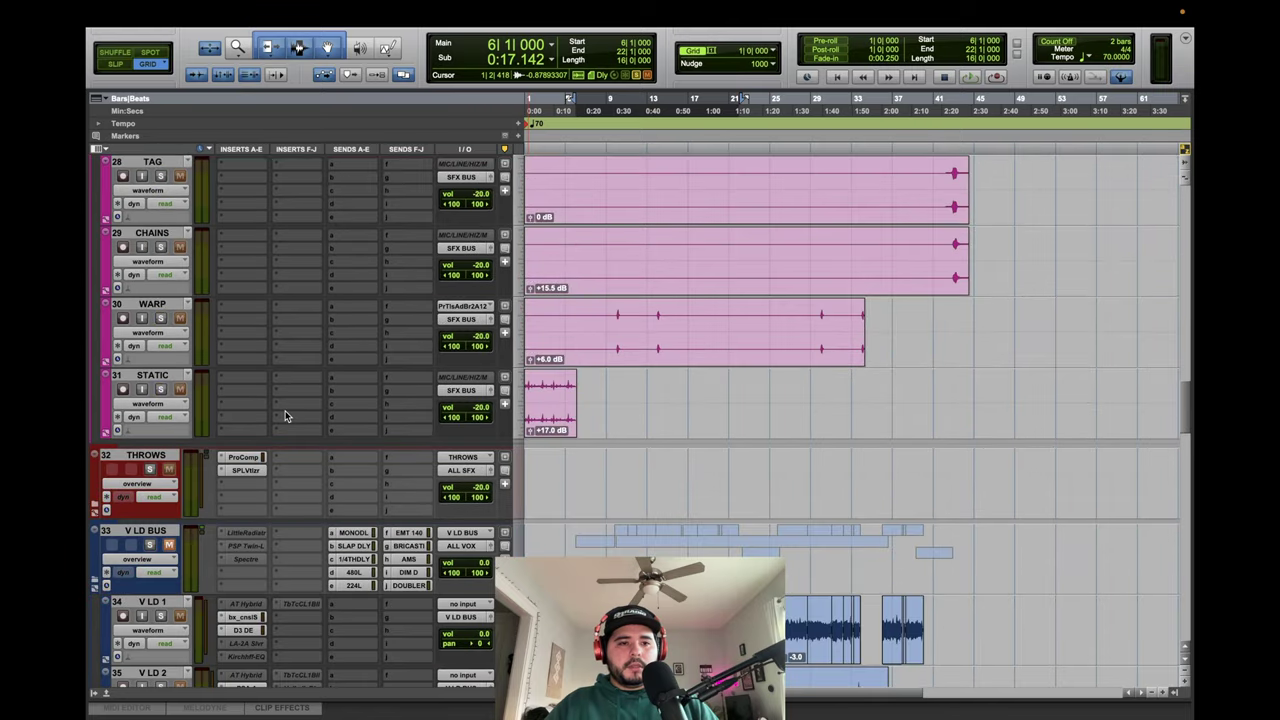
scroll(285, 410, "down", 8)
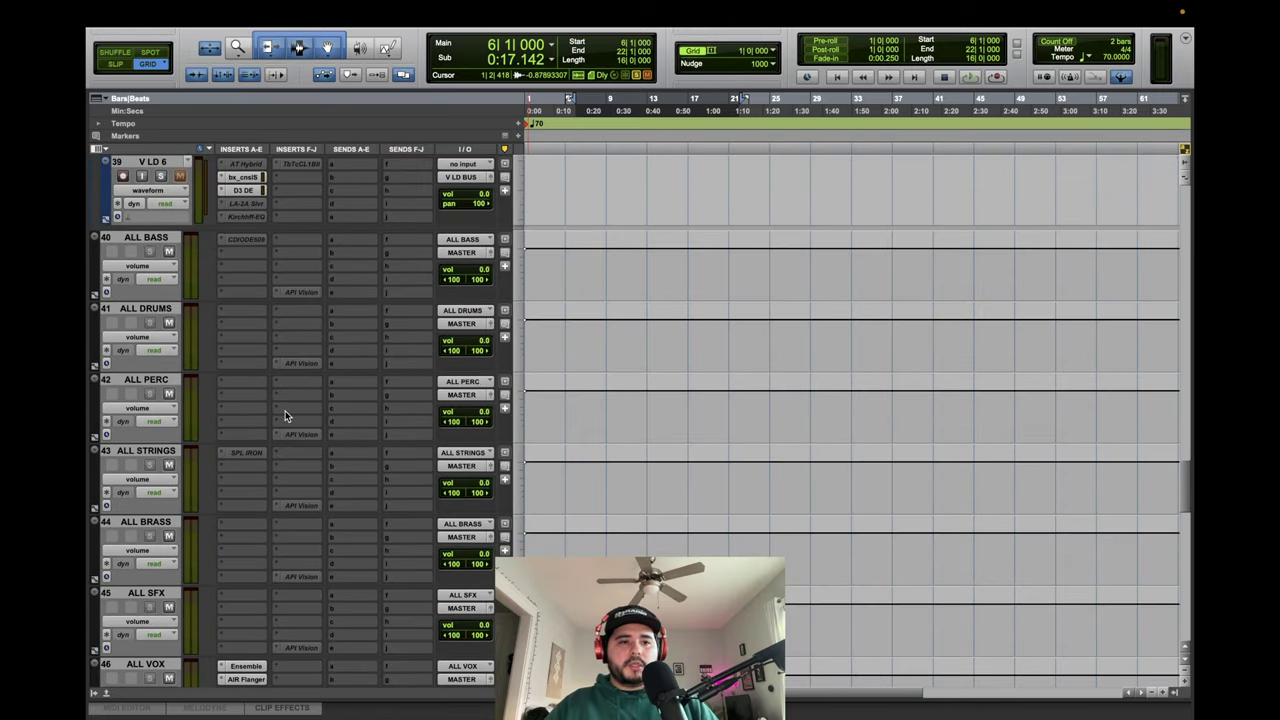
Look through the session's bus, beat and vocal tracks and select the V LD 1 clips between bars 9 and 22.
scroll(241, 431, "down", 7)
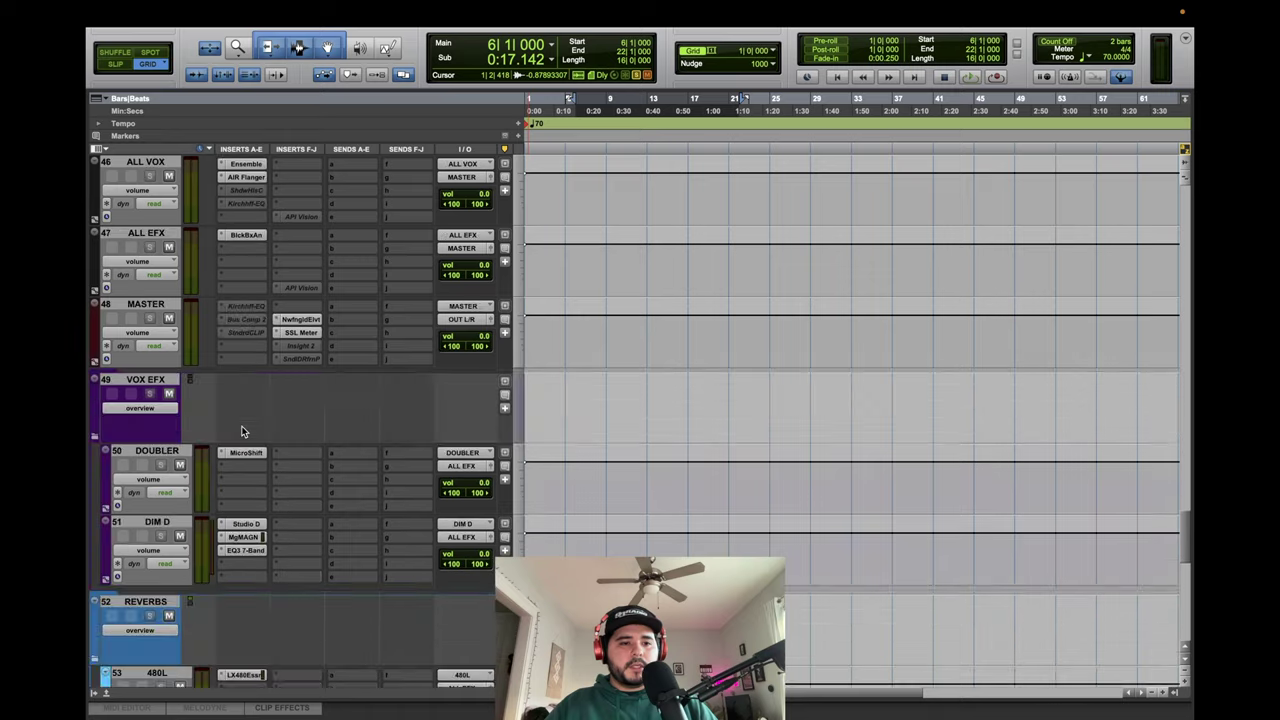
scroll(241, 431, "up", 20)
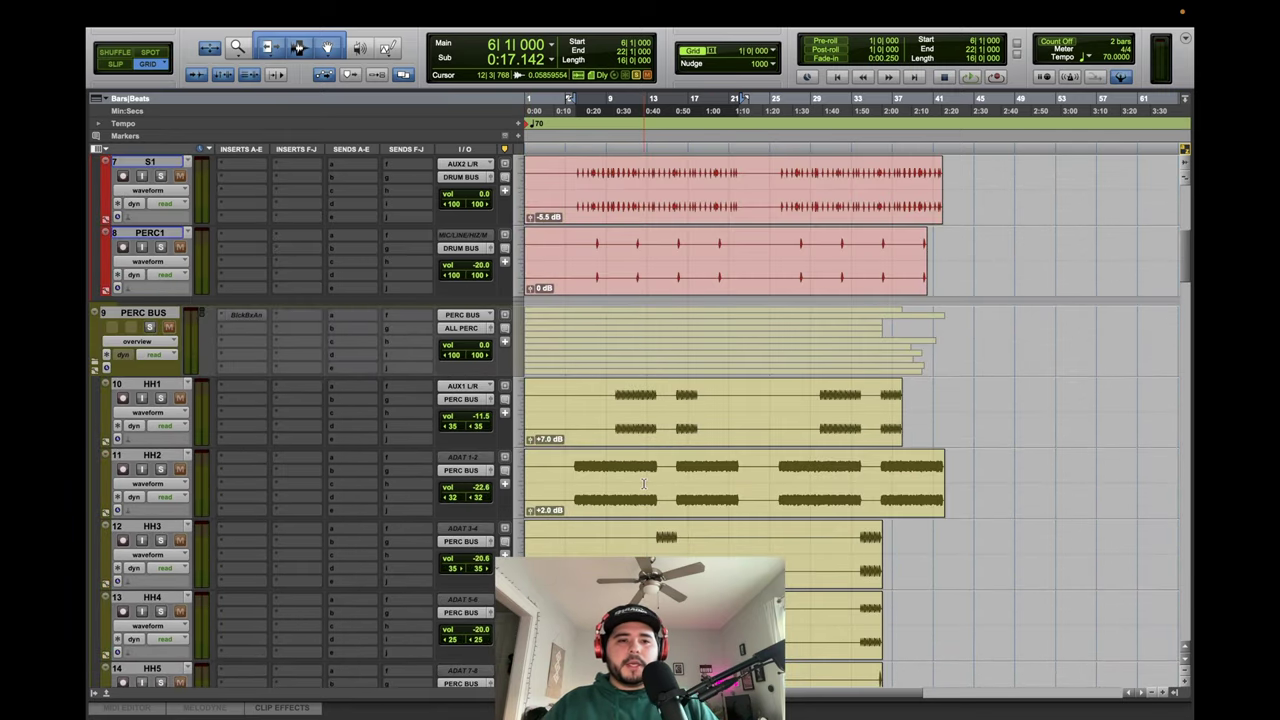
scroll(703, 477, "down", 4)
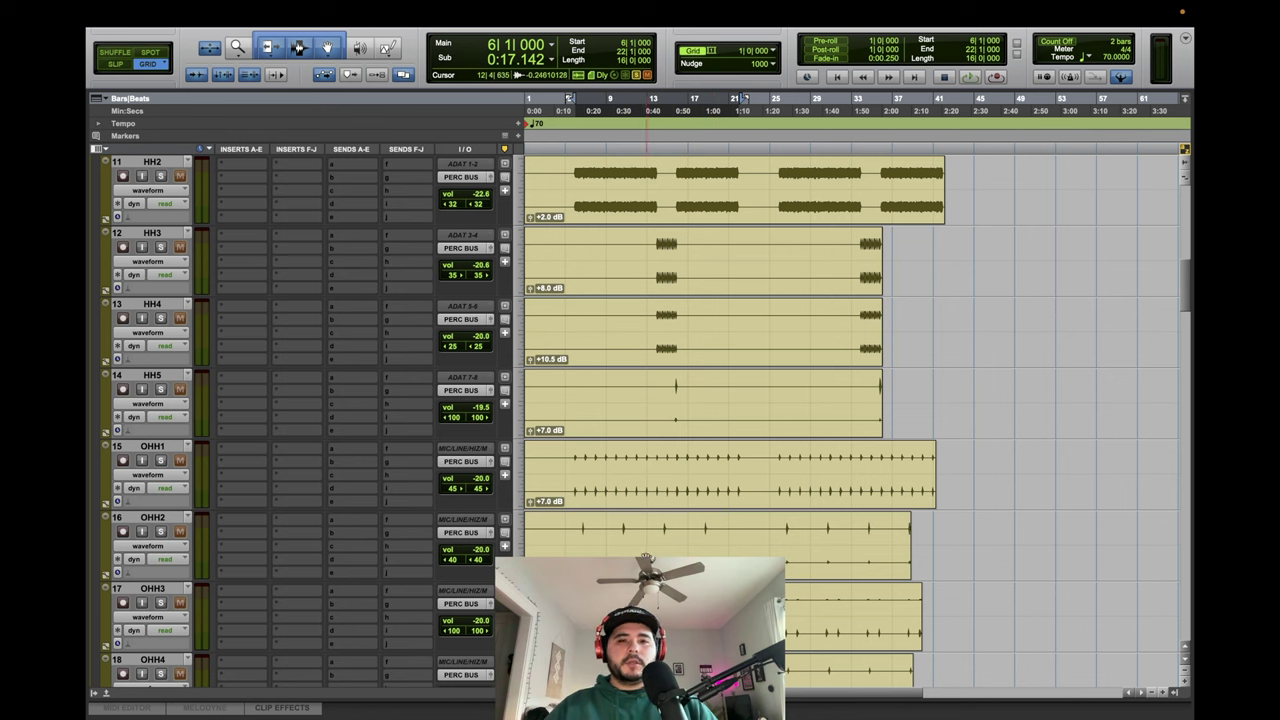
scroll(646, 557, "down", 10)
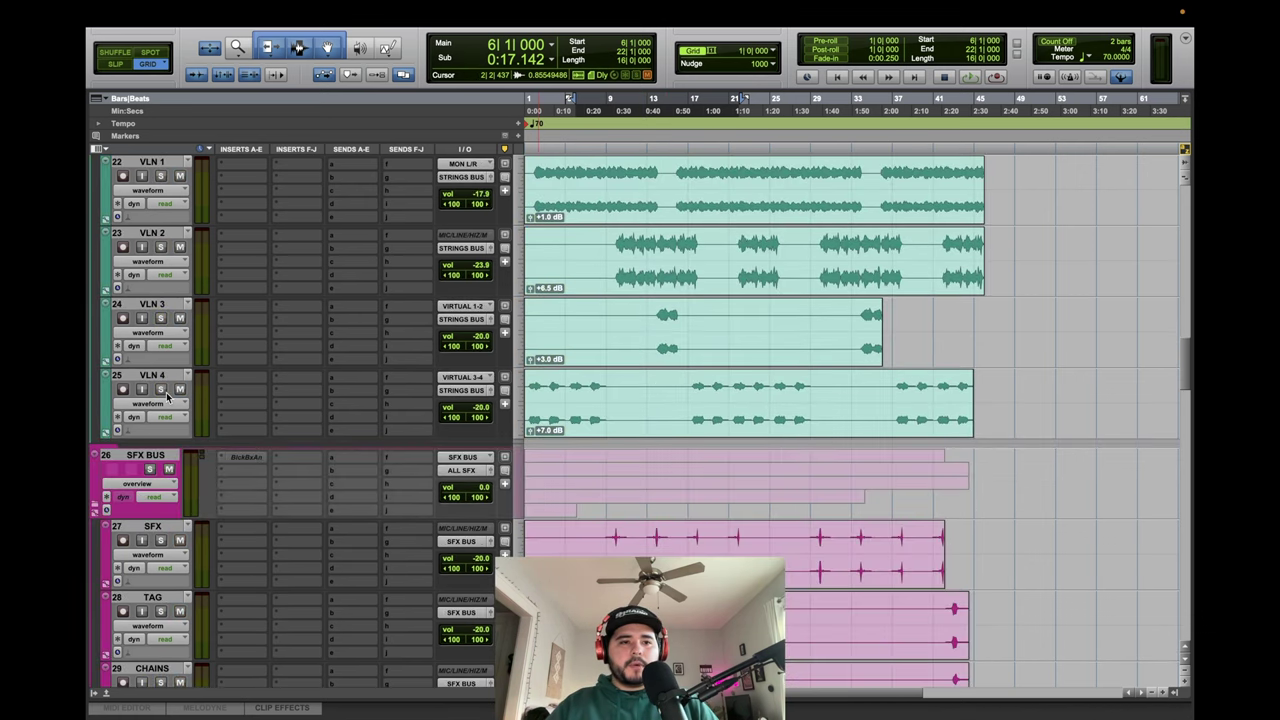
scroll(736, 452, "down", 10)
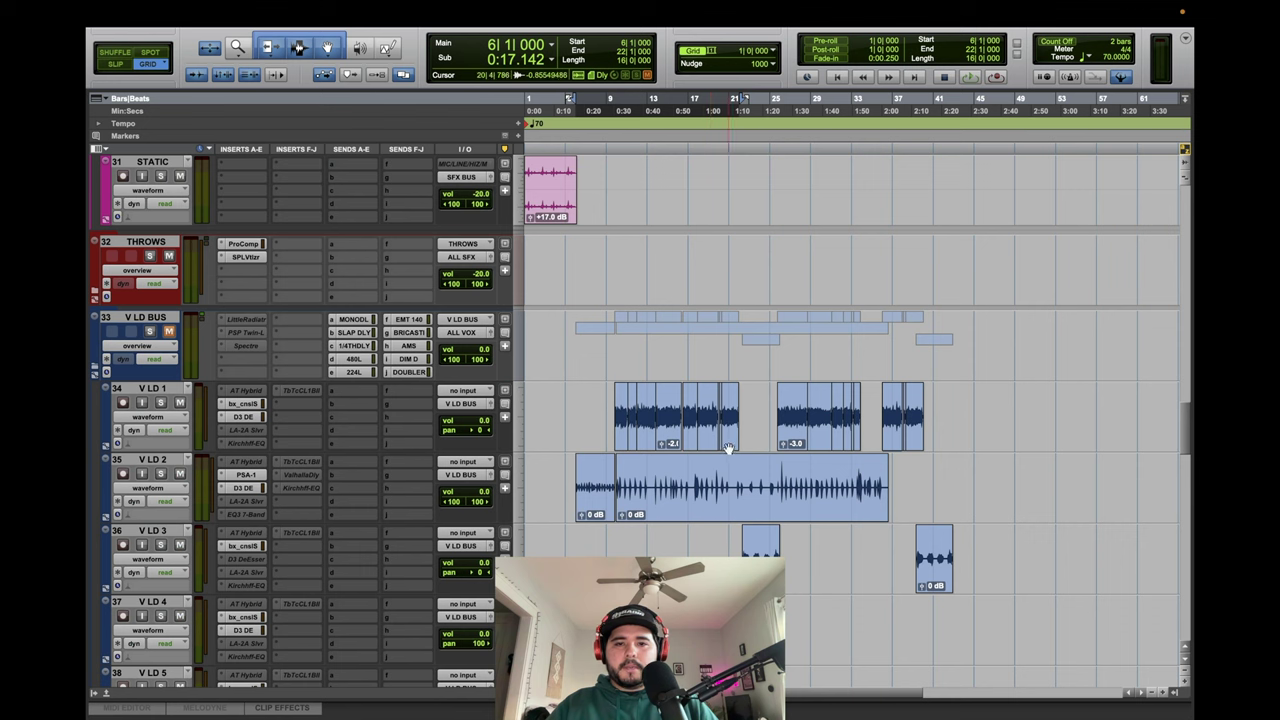
left_click(729, 447)
left_click(621, 447, "shift")
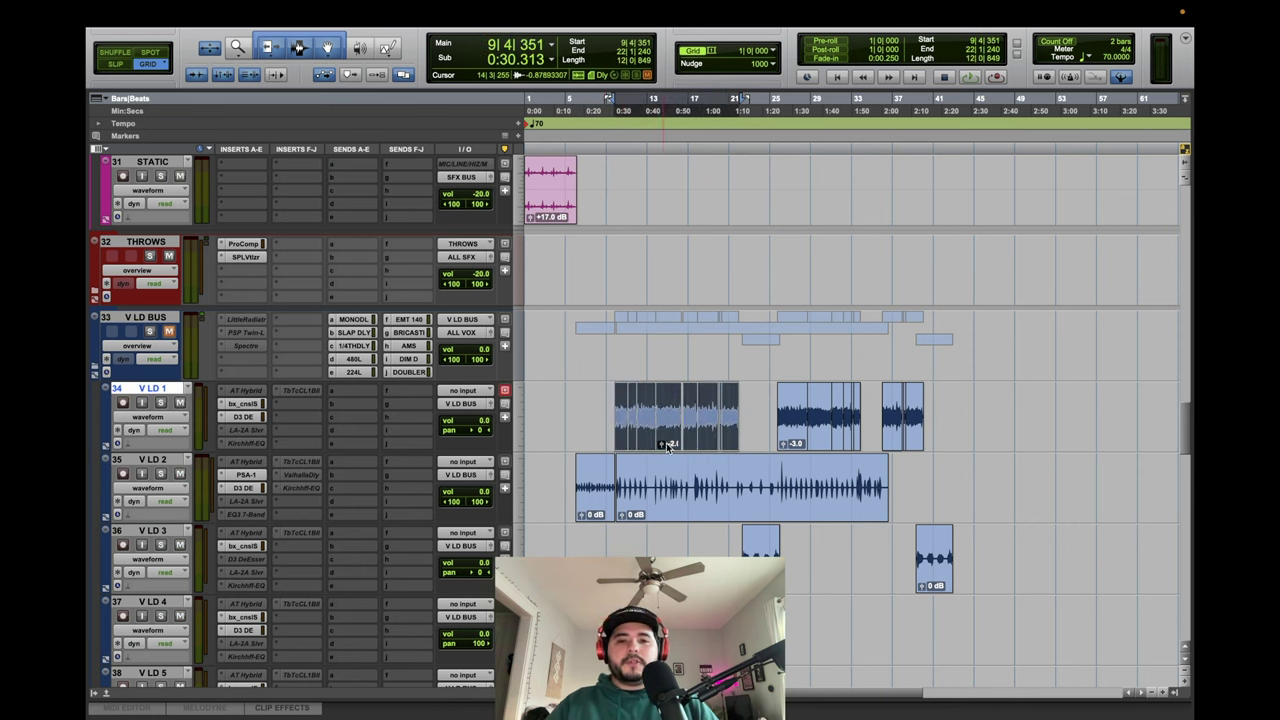
key("t")
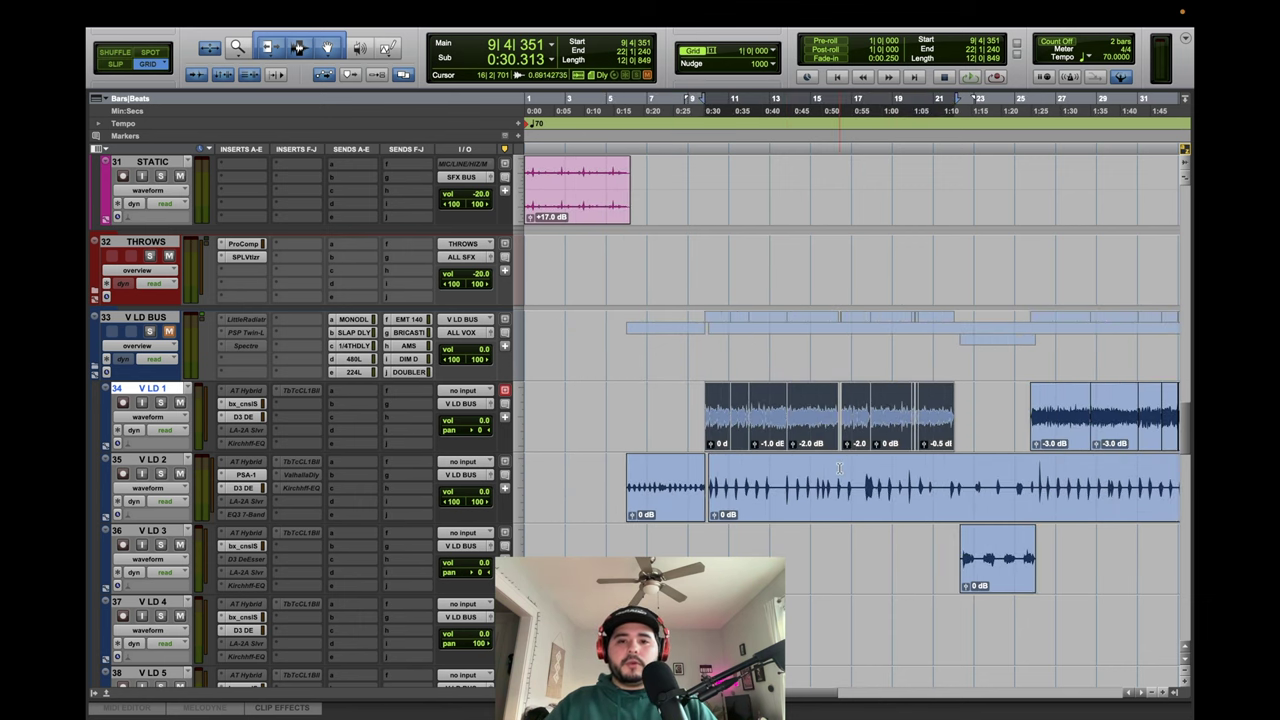
Strip silence from the V LD 2 and V LD 3 clips using a -16 dB threshold, 548 msec start pad and 849 msec end pad.
left_click(694, 514)
left_click(909, 520, "shift")
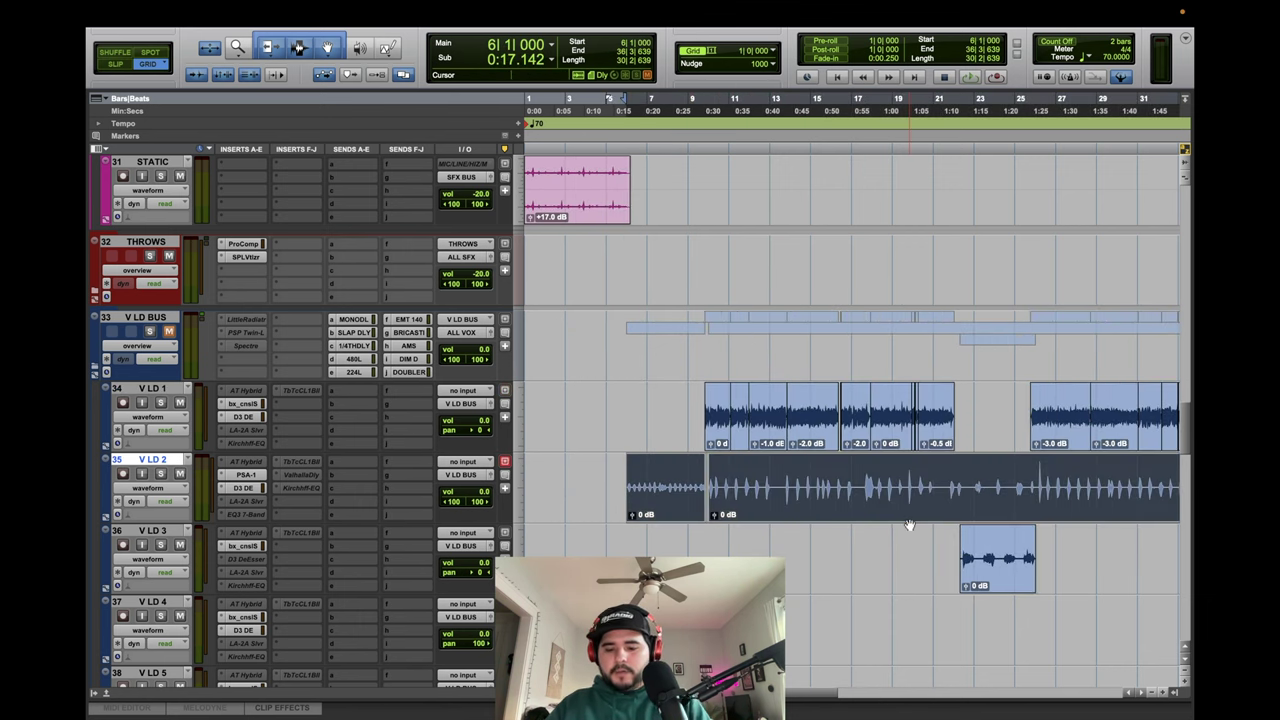
key("r")
left_click(490, 478)
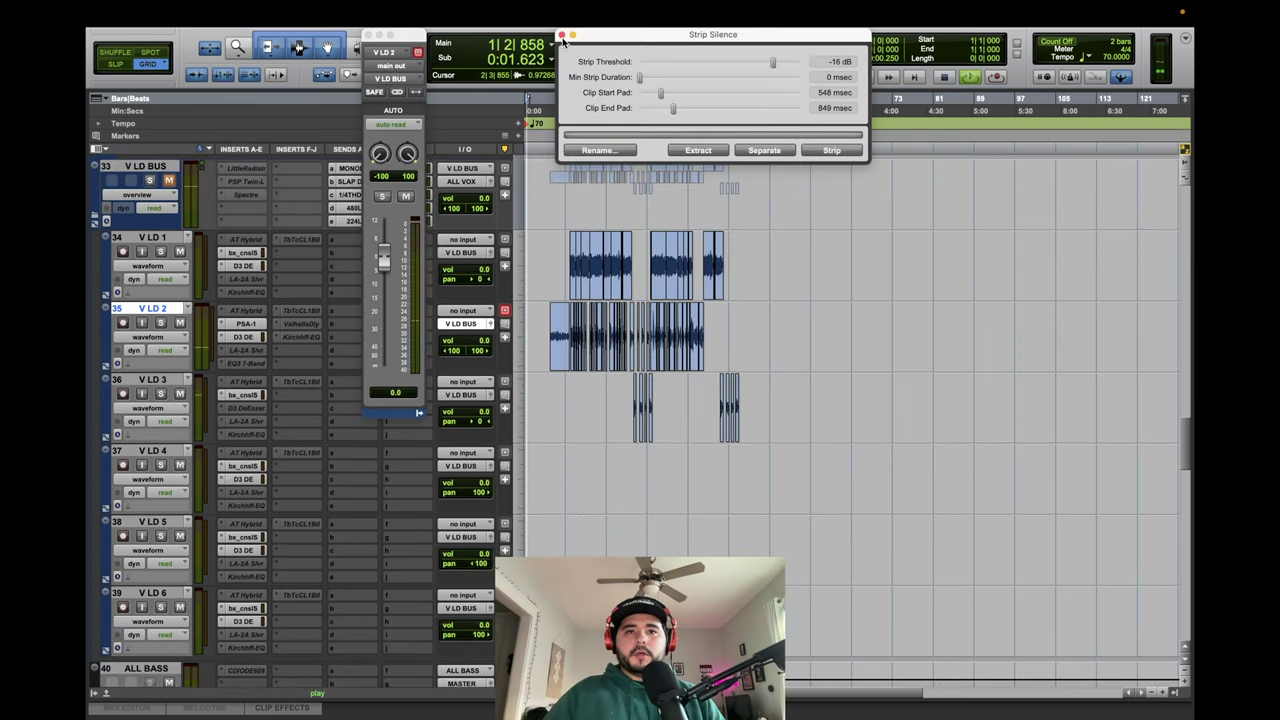
left_click(562, 36)
Select the range from bar 6 to bar 13 on the 808 track.
key("space")
key("space")
scroll(579, 514, "up", 15)
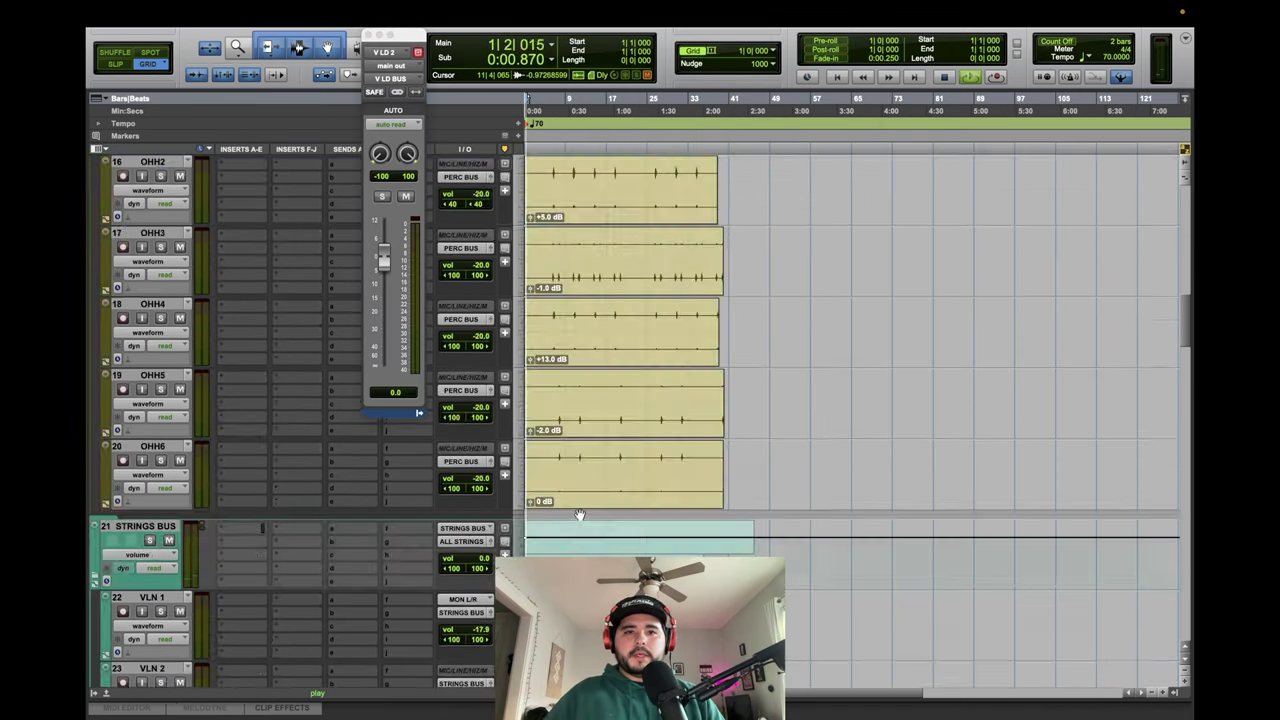
key("t")
key("t")
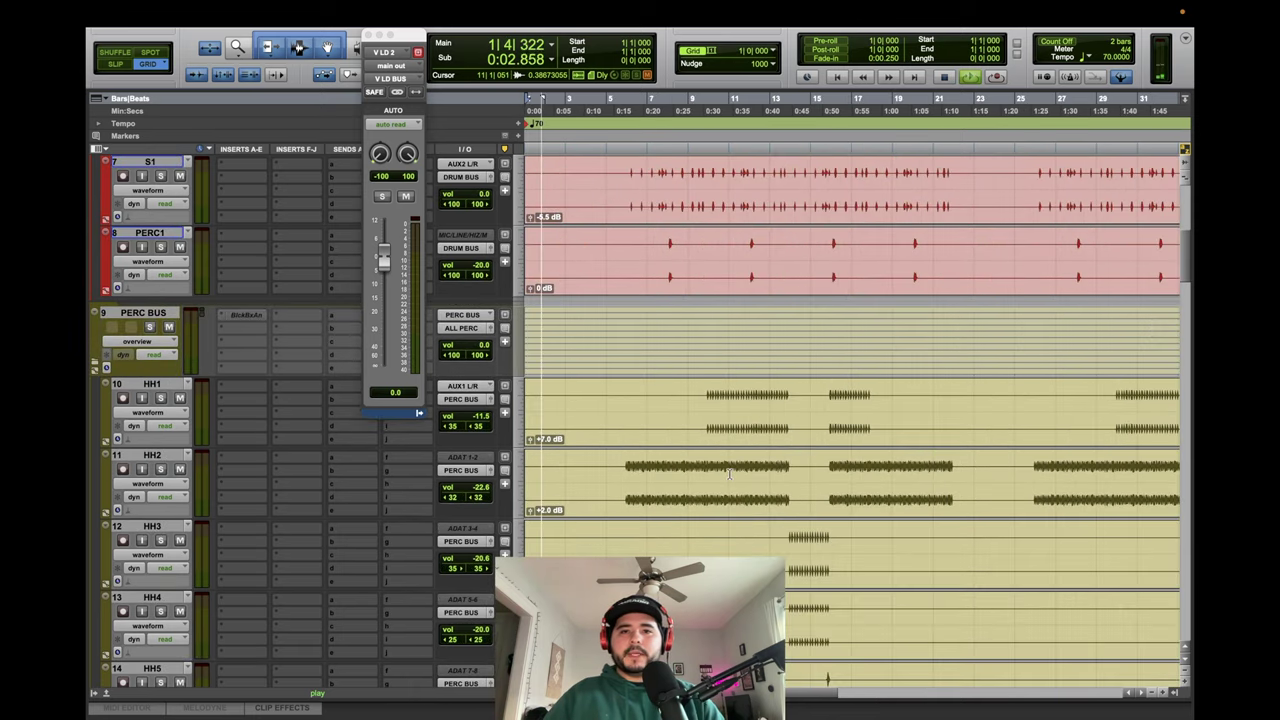
scroll(628, 393, "up", 8)
left_click_drag(626, 393, 768, 407)
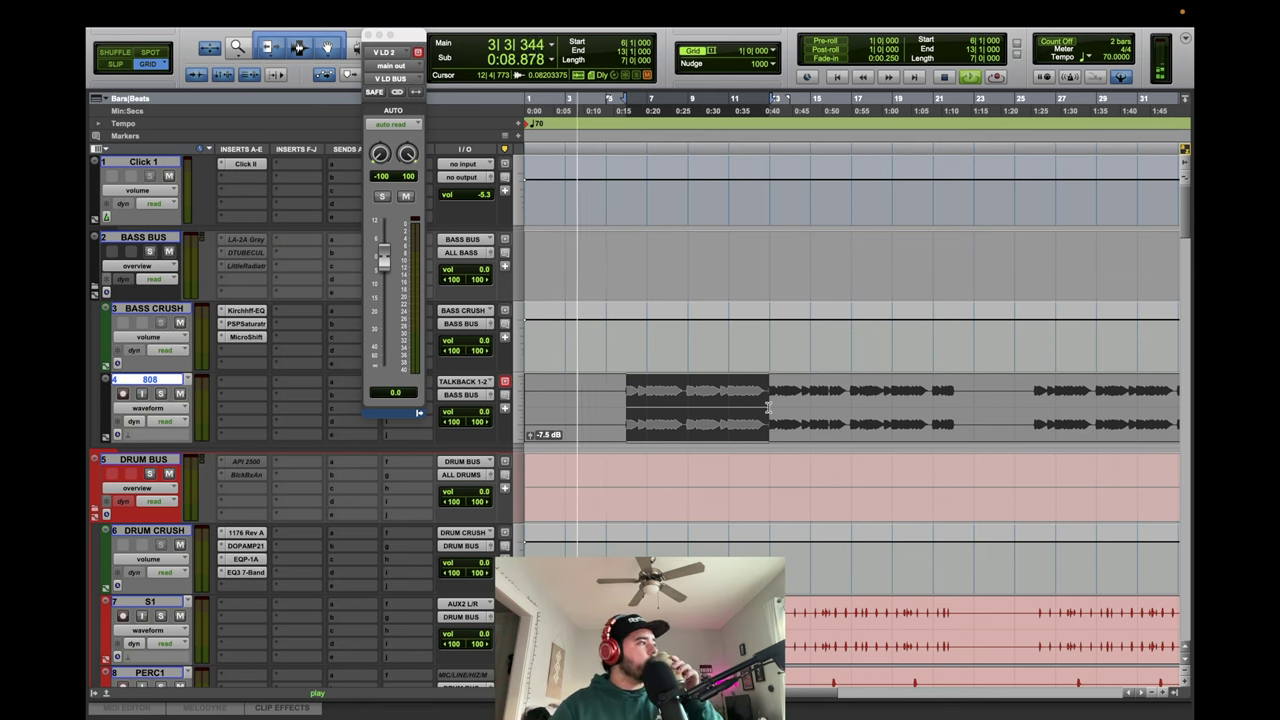
Play back the selected 808 range briefly and inspect it in the timeline.
key("space")
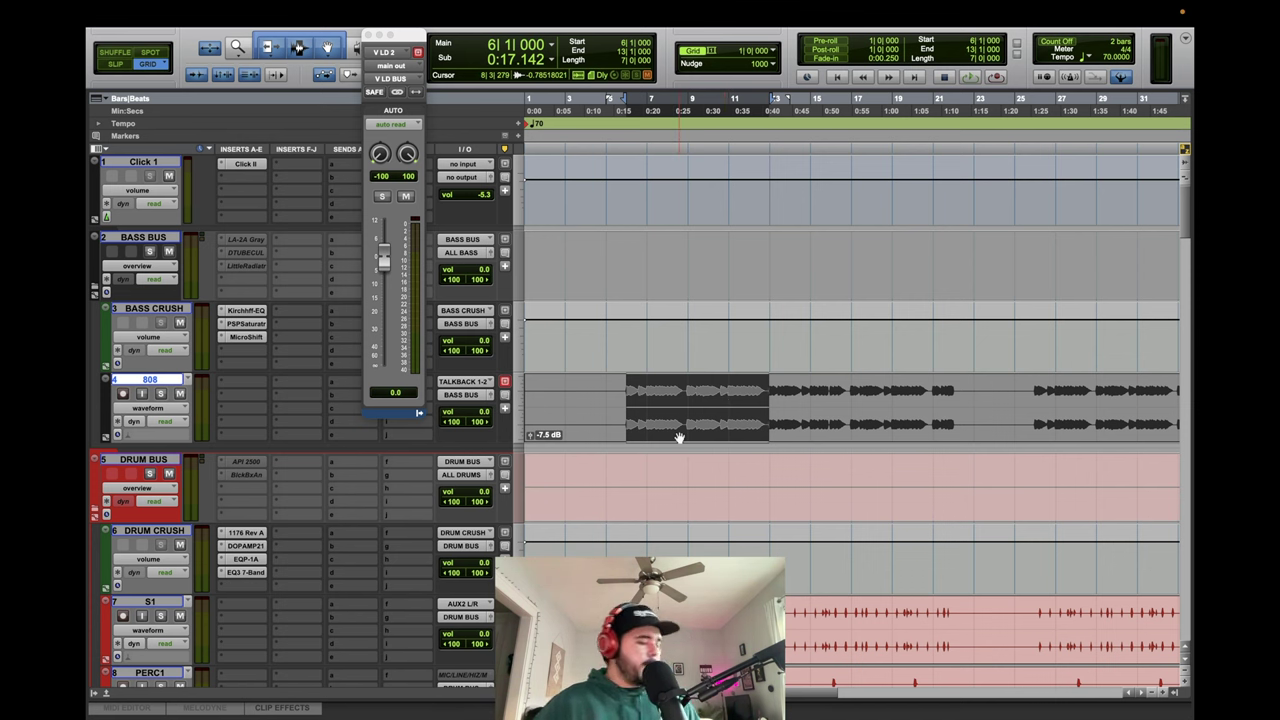
key("space")
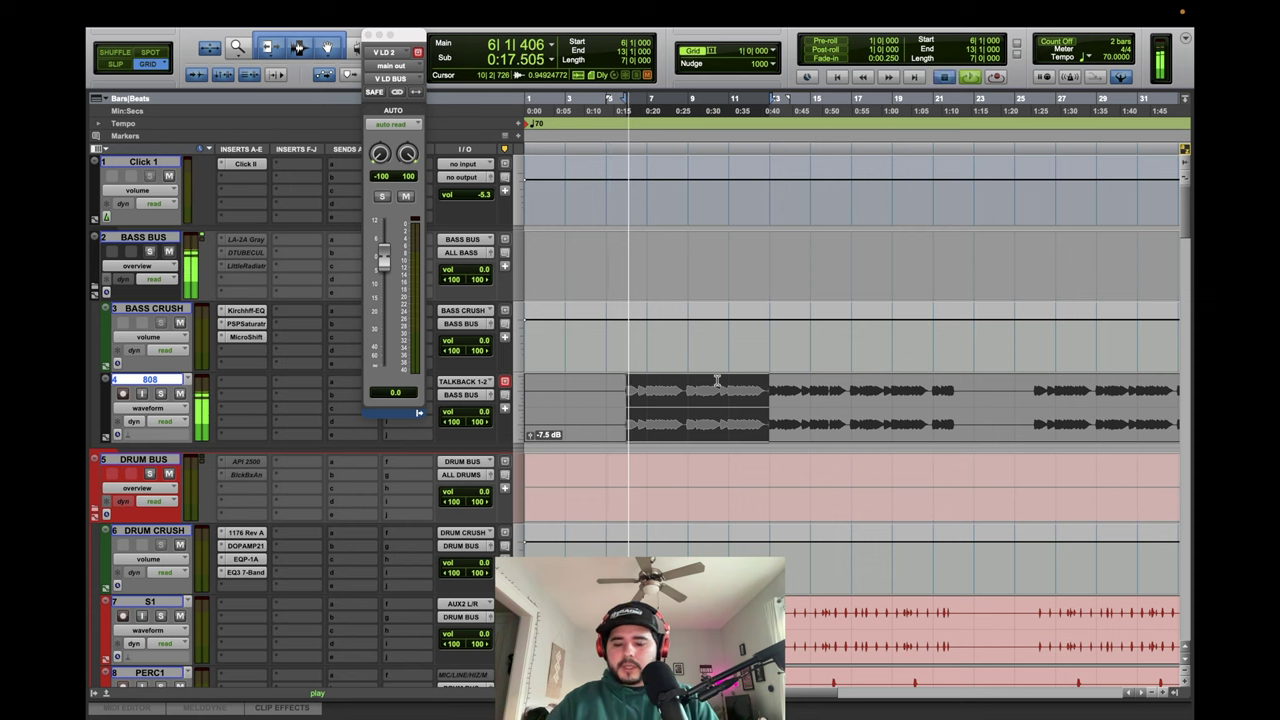
key("space")
key("r")
key("t")
key("t")
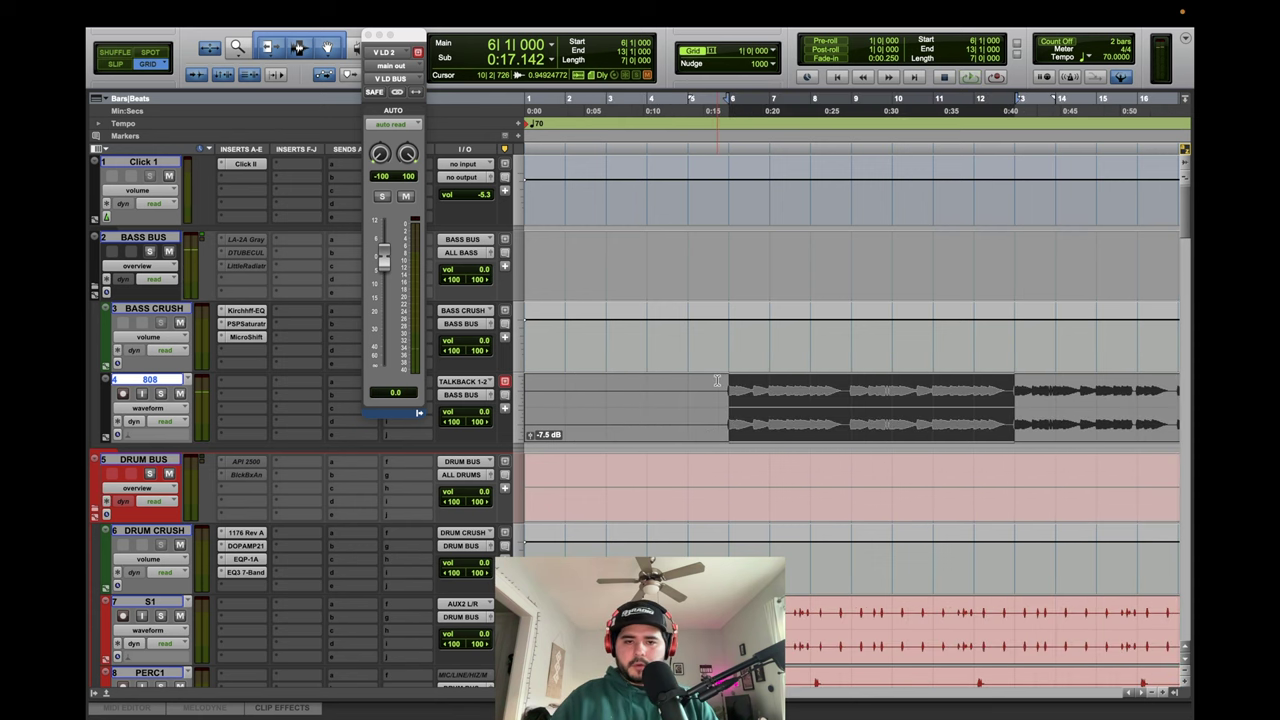
key("r")
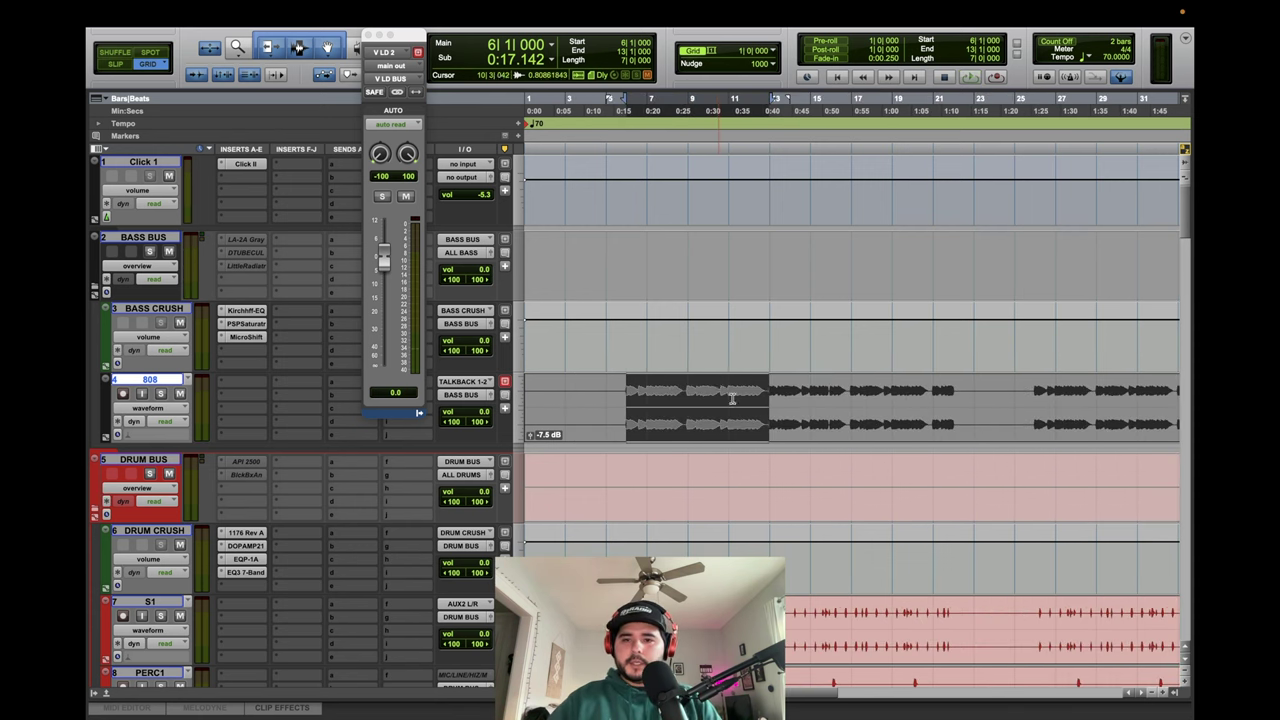
Enlarge the audio waveforms vertically on the tracks.
scroll(834, 410, "up", 5)
scroll(834, 410, "down", 4)
scroll(834, 410, "up", 1)
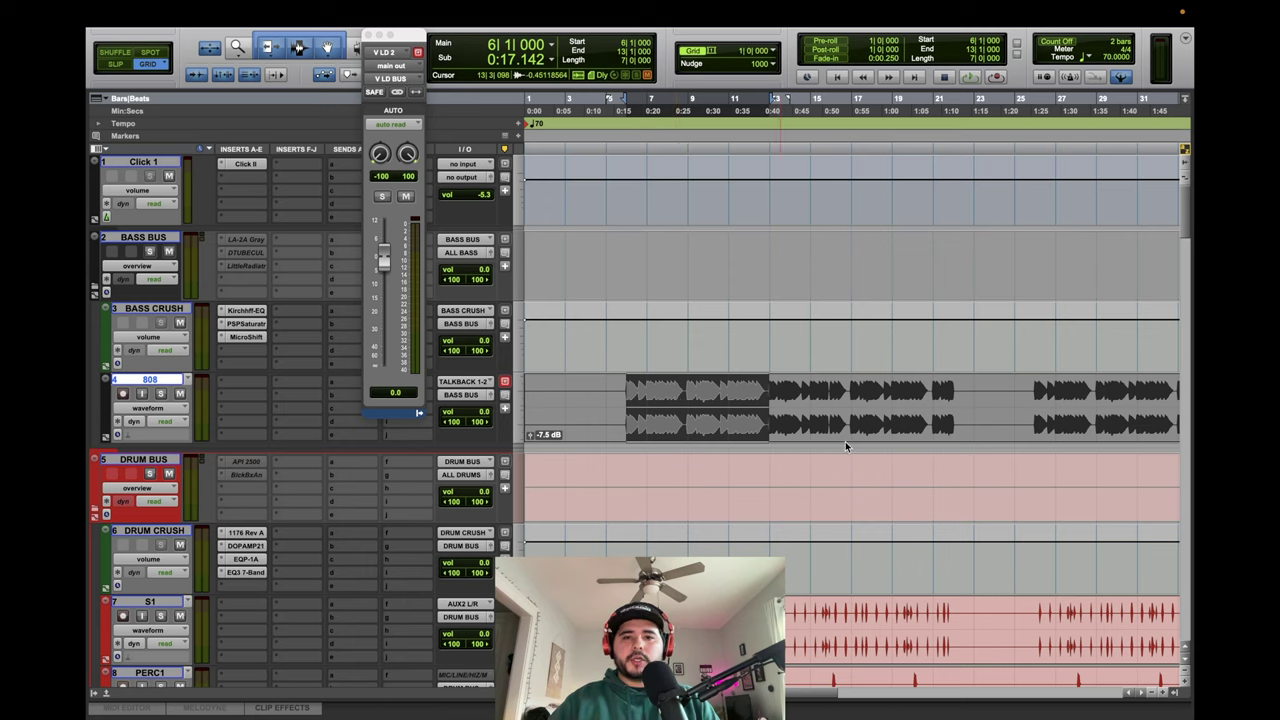
Open the SSL Meter plug-in on the MASTER track and keep its preset 14.
scroll(845, 446, "down", 3)
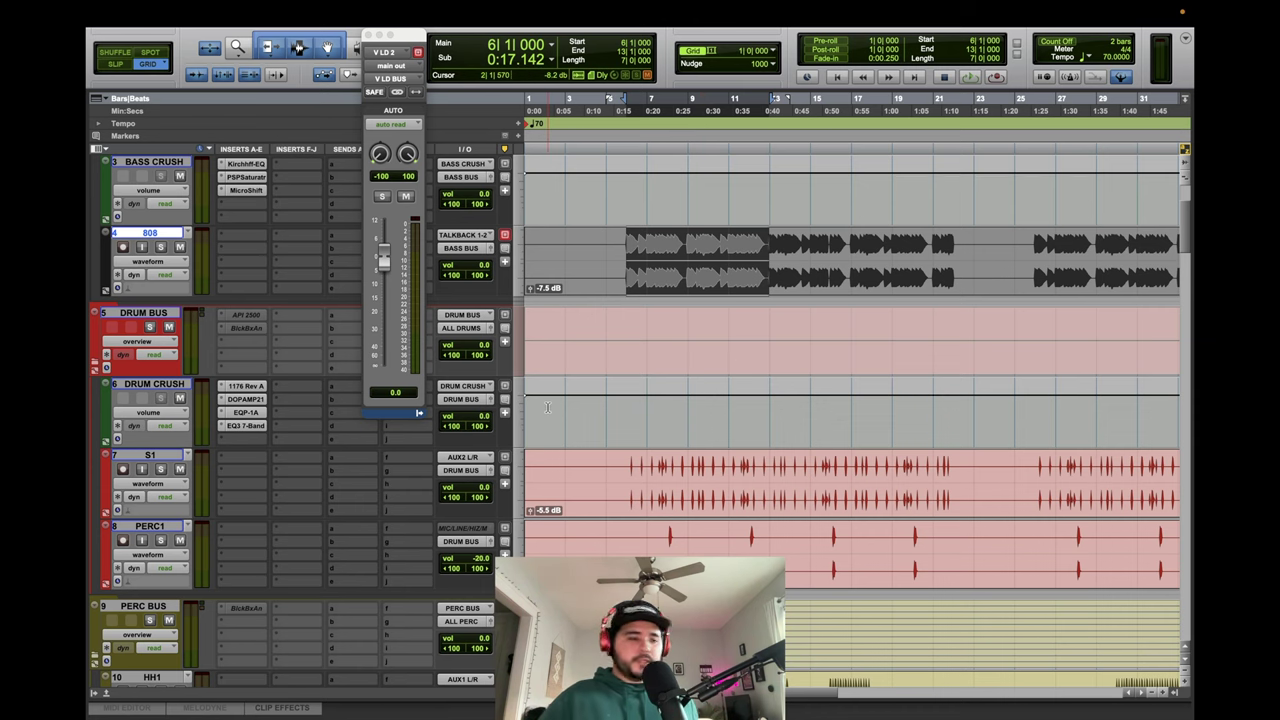
scroll(281, 396, "down", 20)
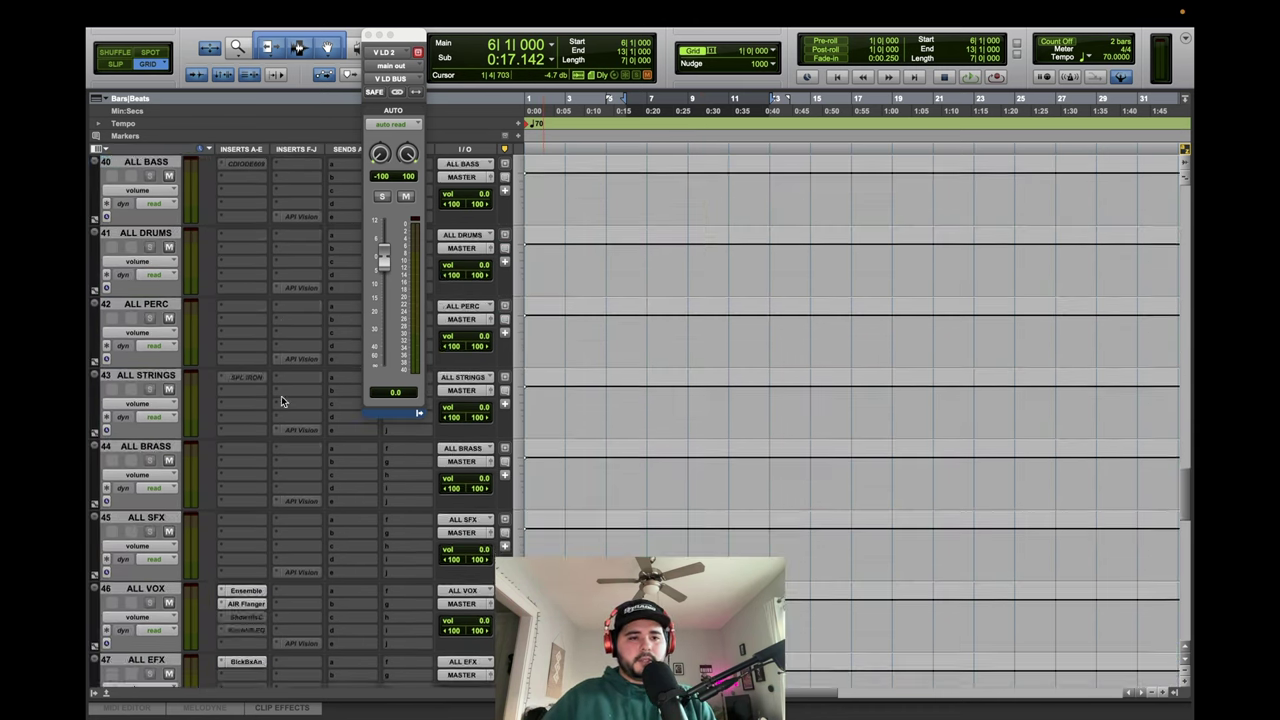
scroll(281, 398, "down", 7)
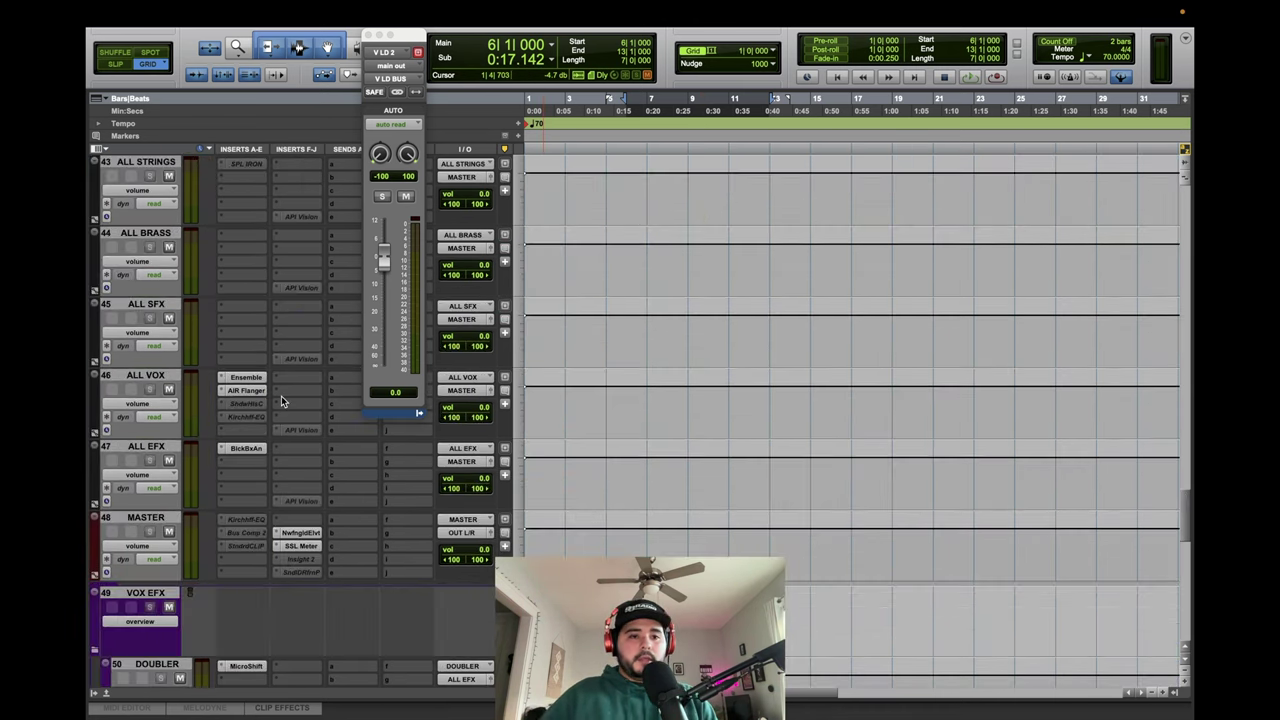
left_click(290, 549)
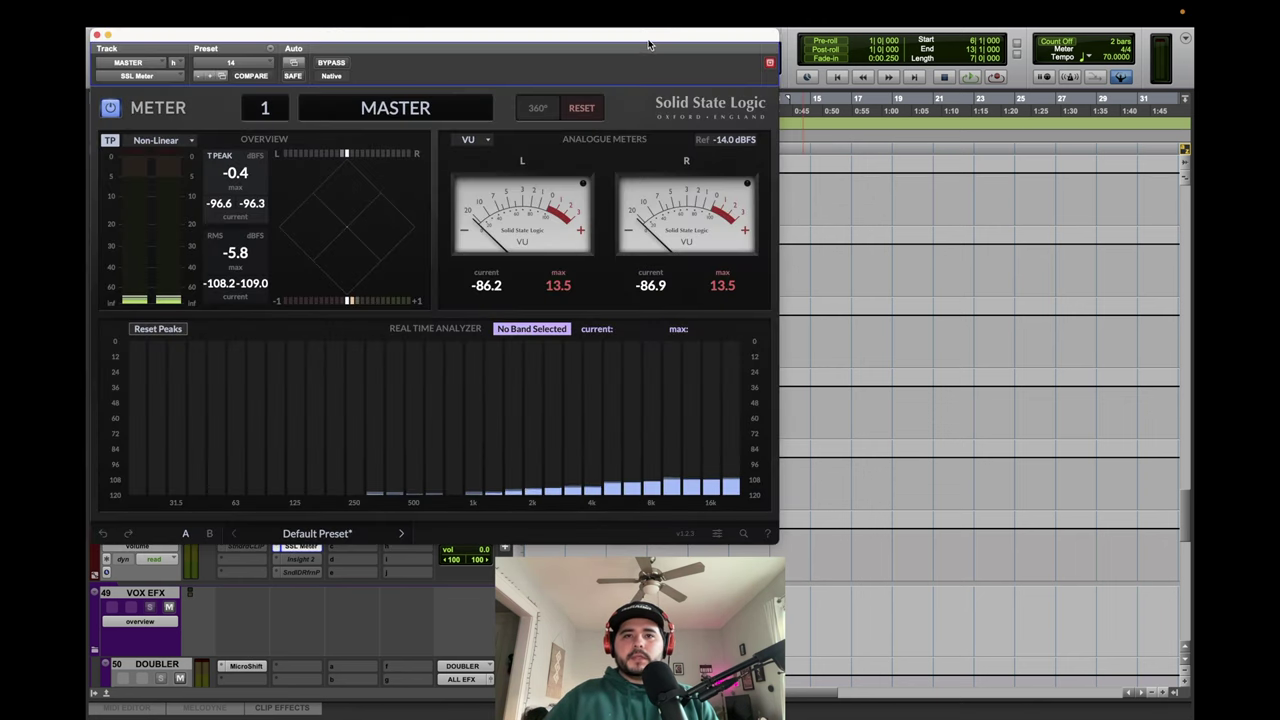
left_click_drag(648, 43, 857, 261)
left_click(455, 289)
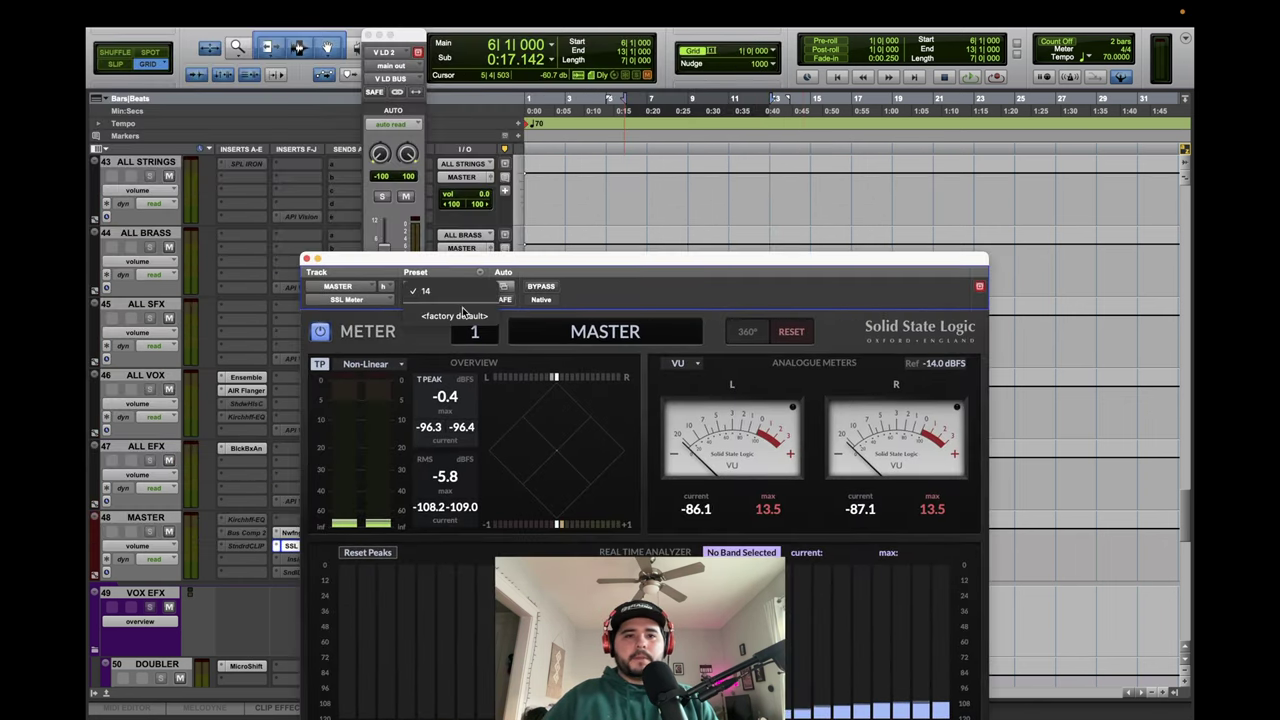
left_click(460, 292)
Reposition the SSL Meter window so that the track controls stay uncovered.
left_click_drag(503, 262, 520, 108)
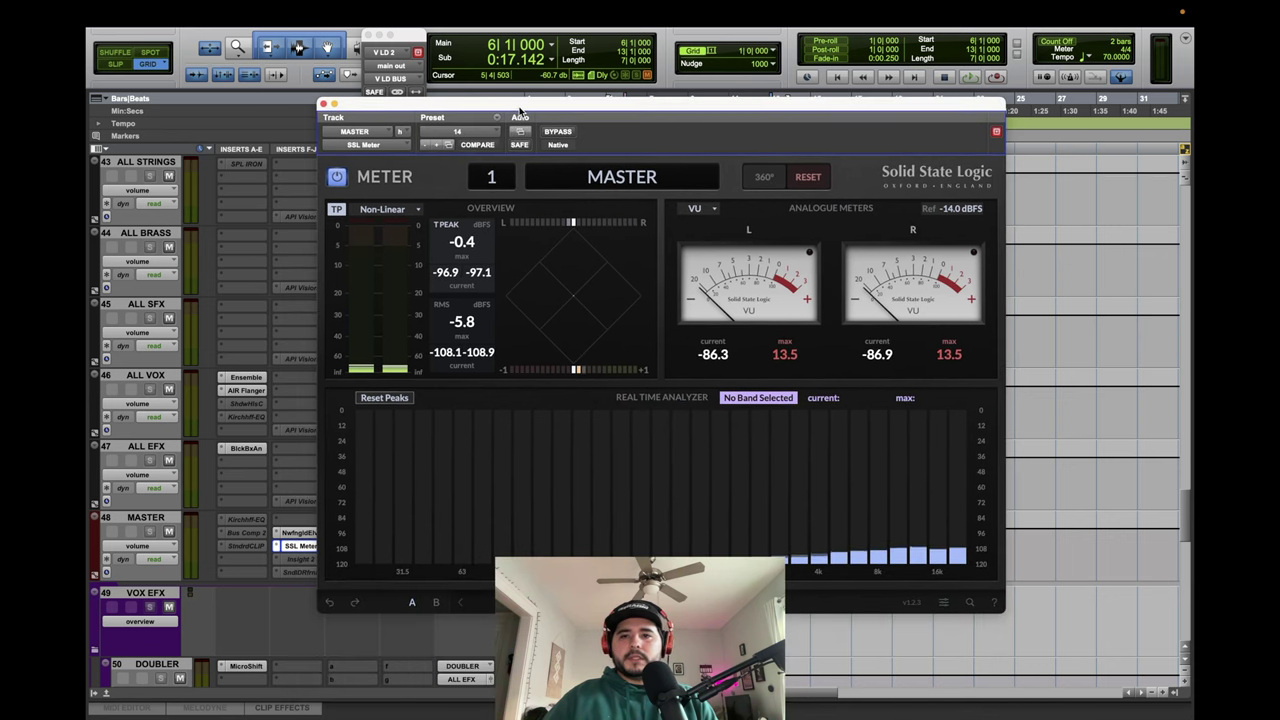
left_click(624, 442)
left_click(636, 444)
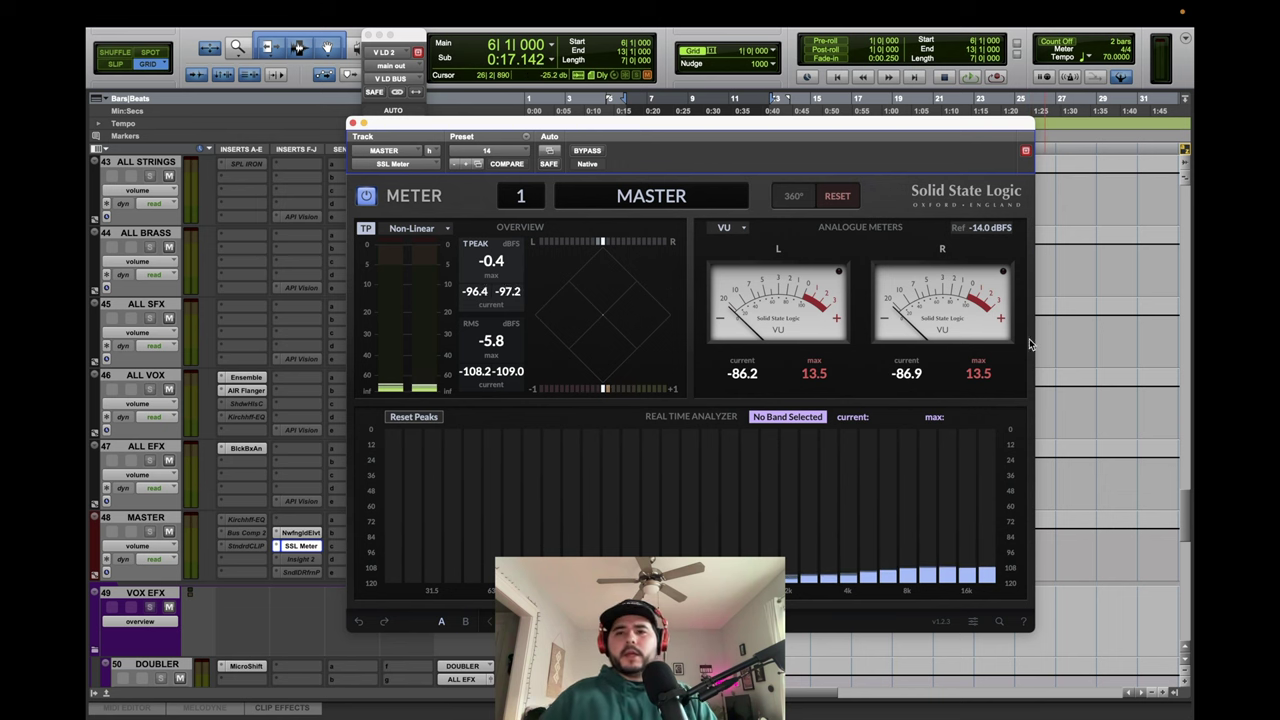
left_click_drag(807, 123, 915, 140)
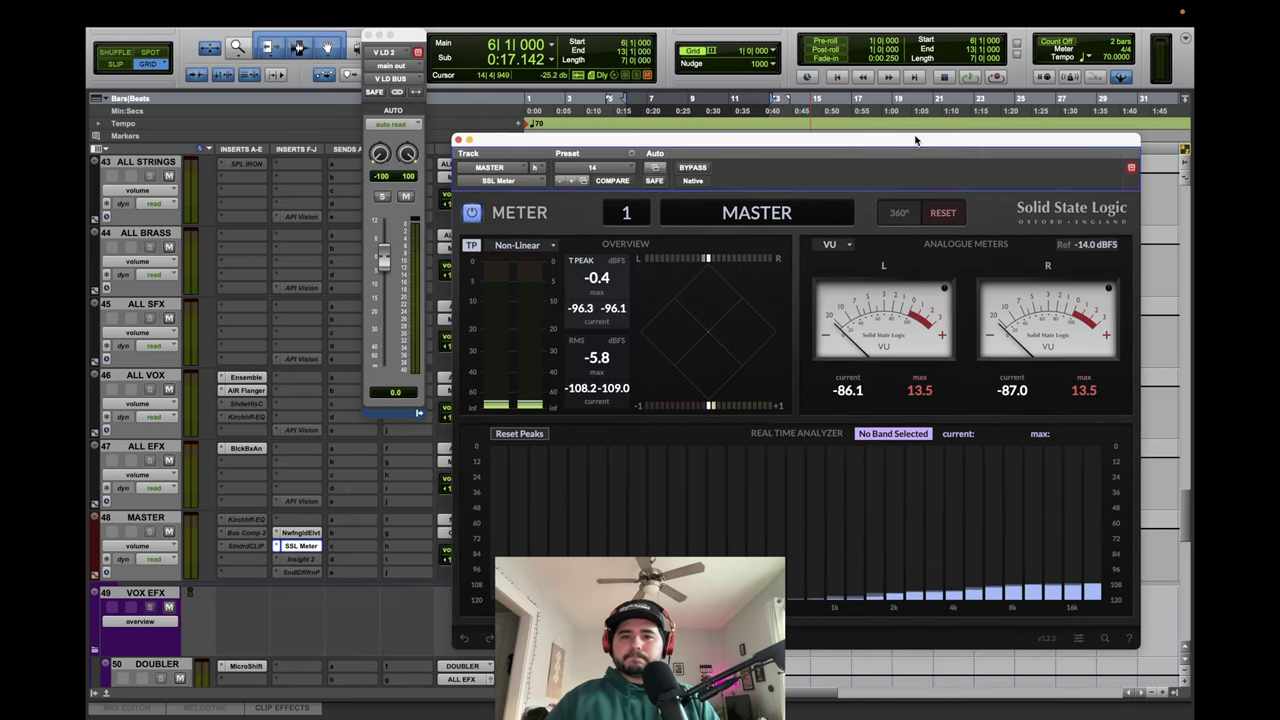
Solo the 808 track.
scroll(265, 459, "up", 15)
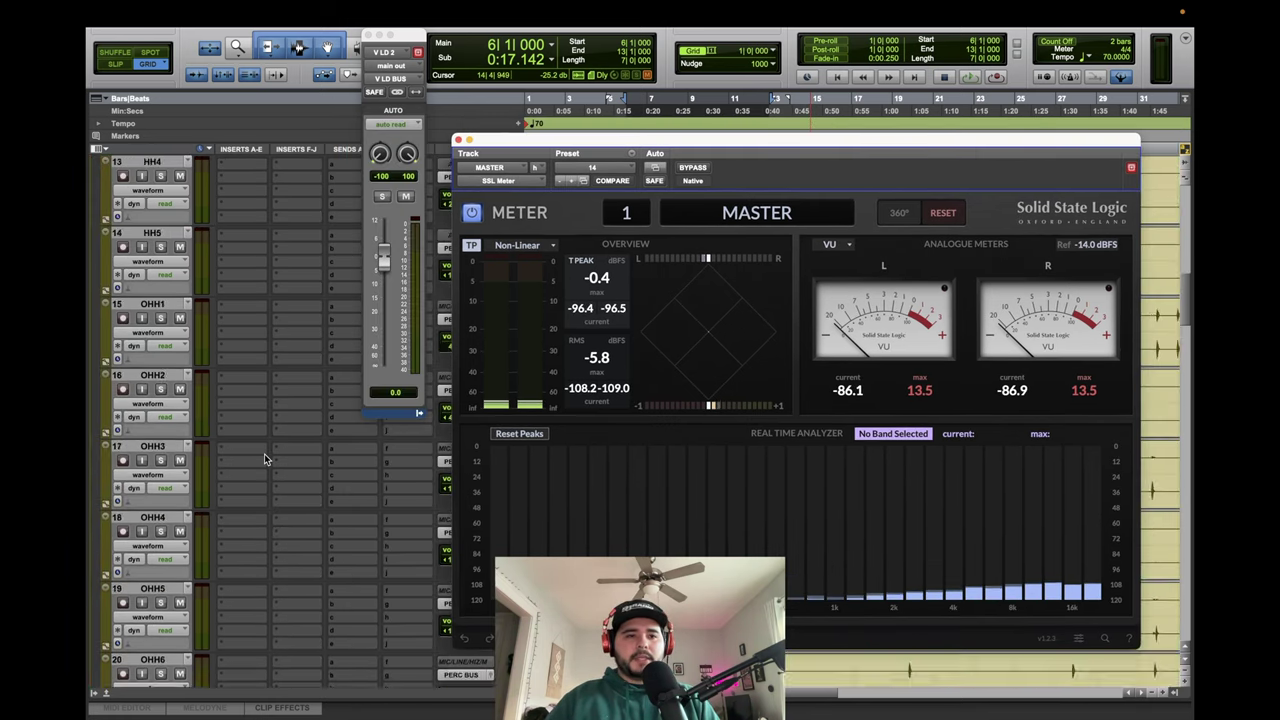
scroll(265, 459, "up", 8)
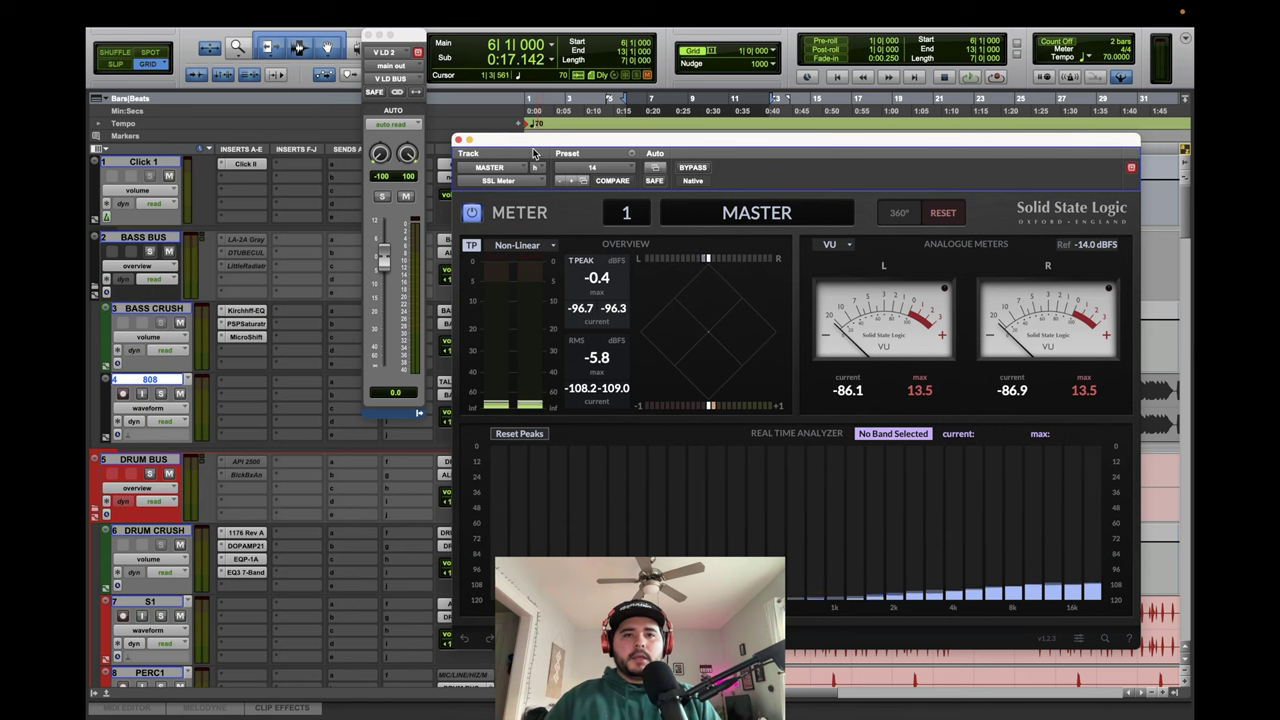
left_click(163, 395)
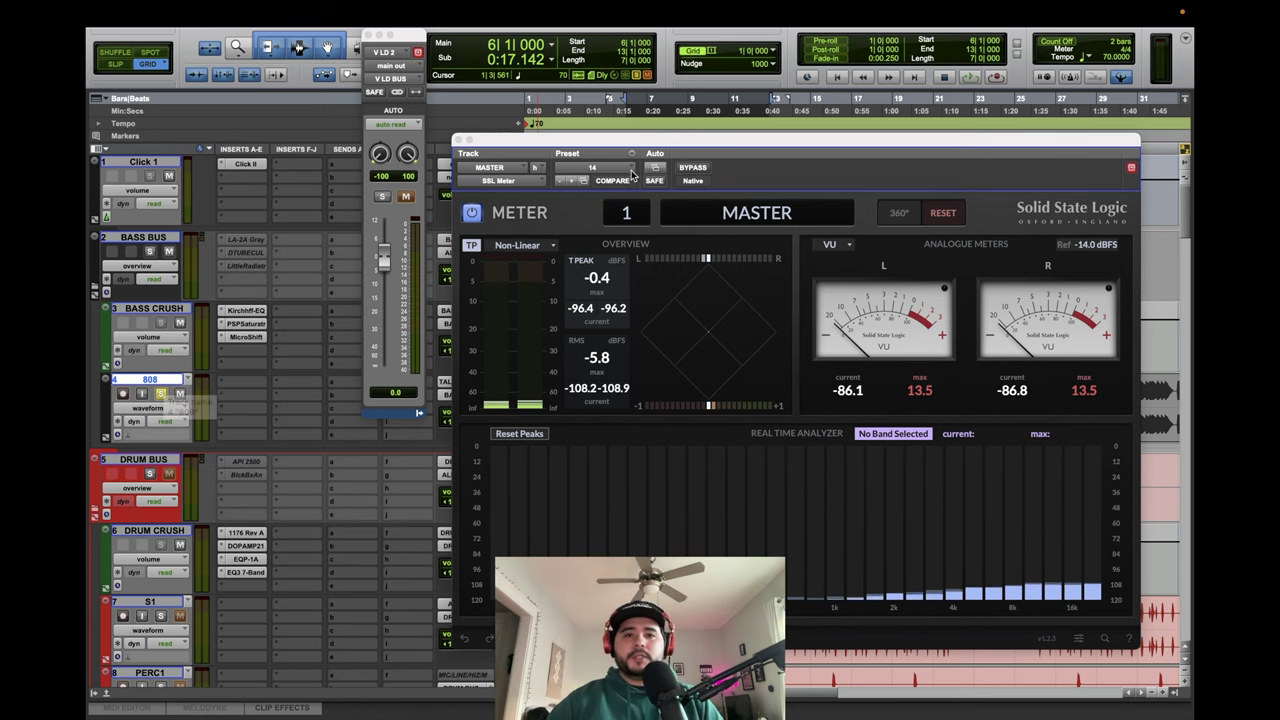
Place the SSL Meter beside the 808's output fader window and reselect bars 6 to 13 on the 808 track.
left_click_drag(628, 142, 242, 99)
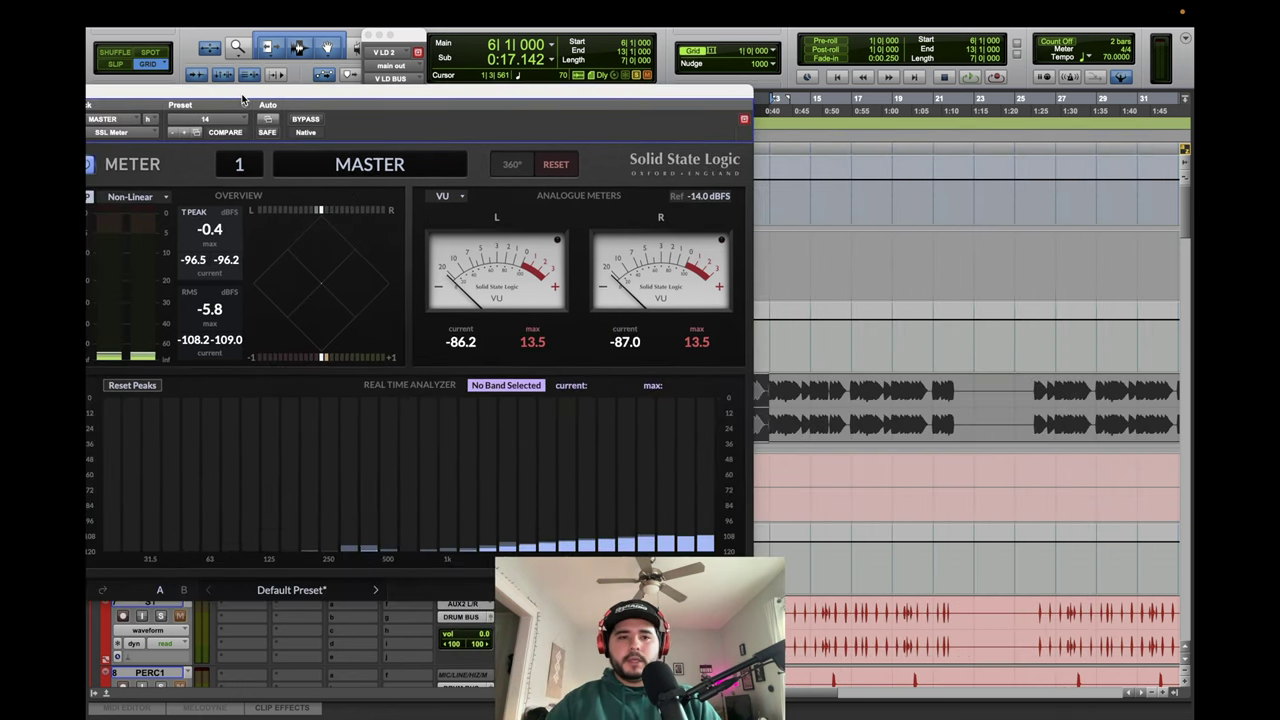
left_click_drag(395, 94, 1030, 109)
left_click_drag(630, 403, 653, 405)
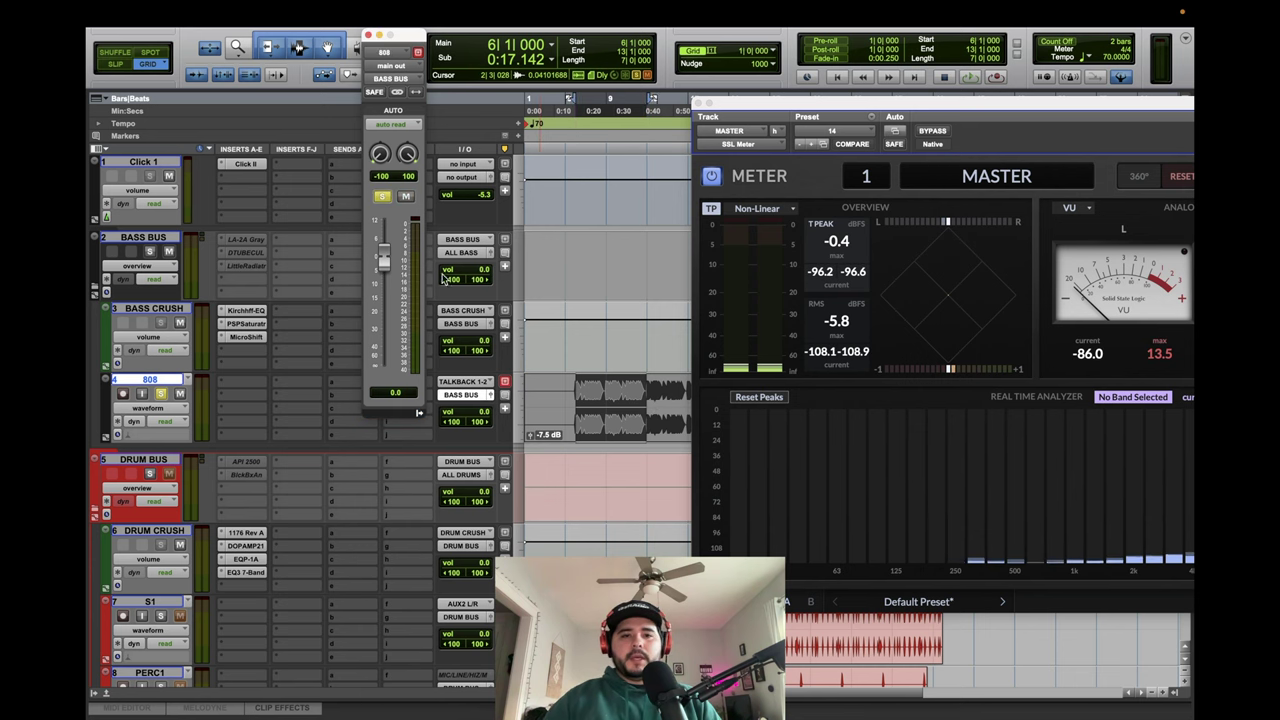
Play the soloed 808 range and lower the 808 fader to -8.9 dB while watching the MASTER meter.
key("space")
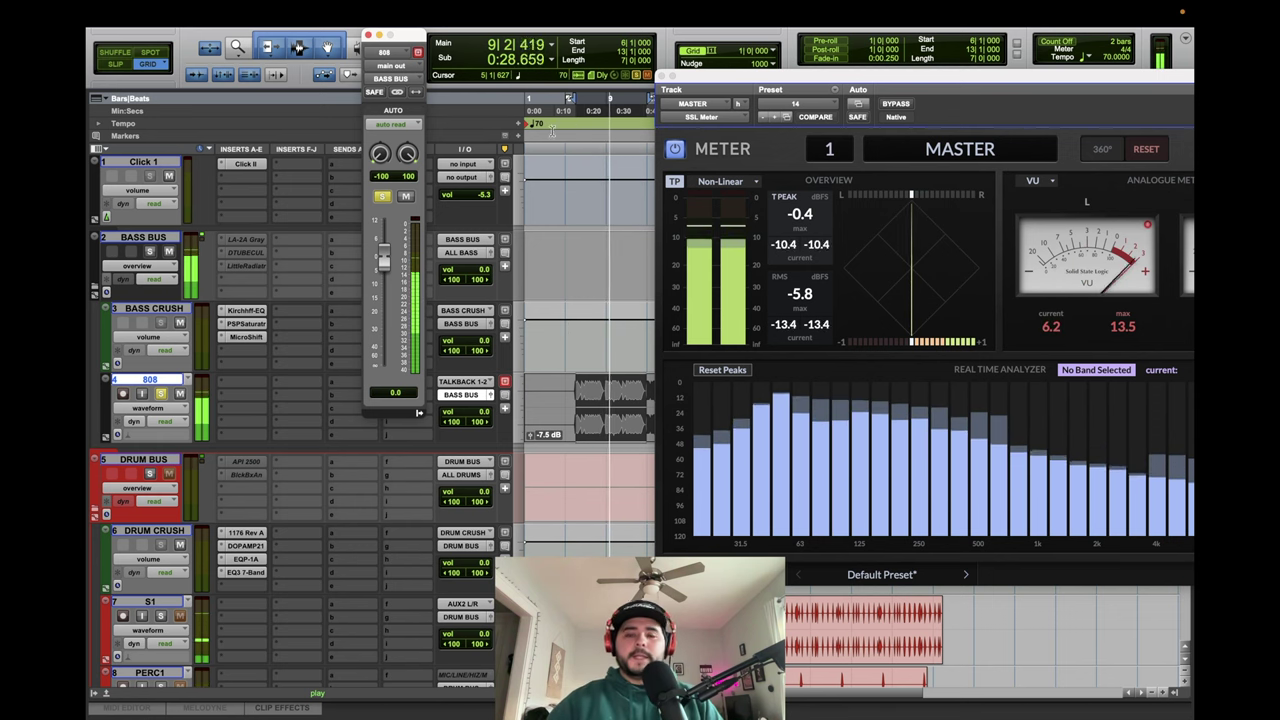
left_click_drag(882, 82, 813, 74)
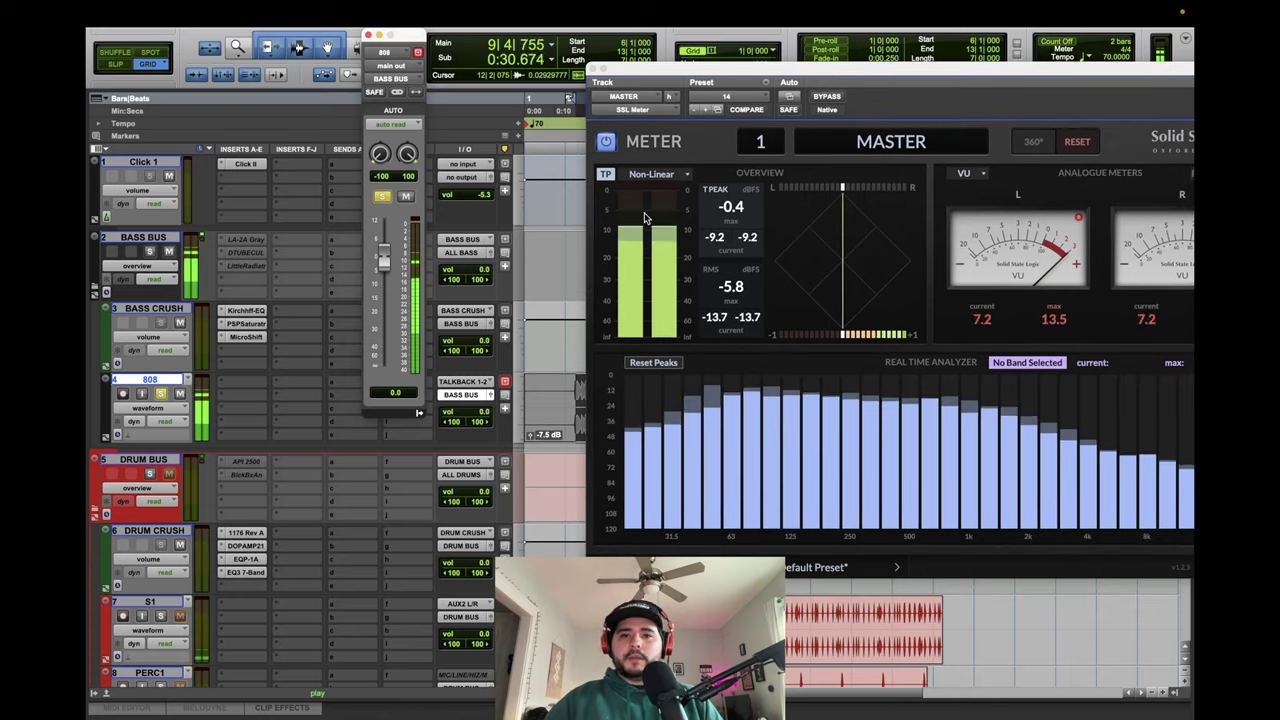
left_click_drag(382, 273, 383, 285)
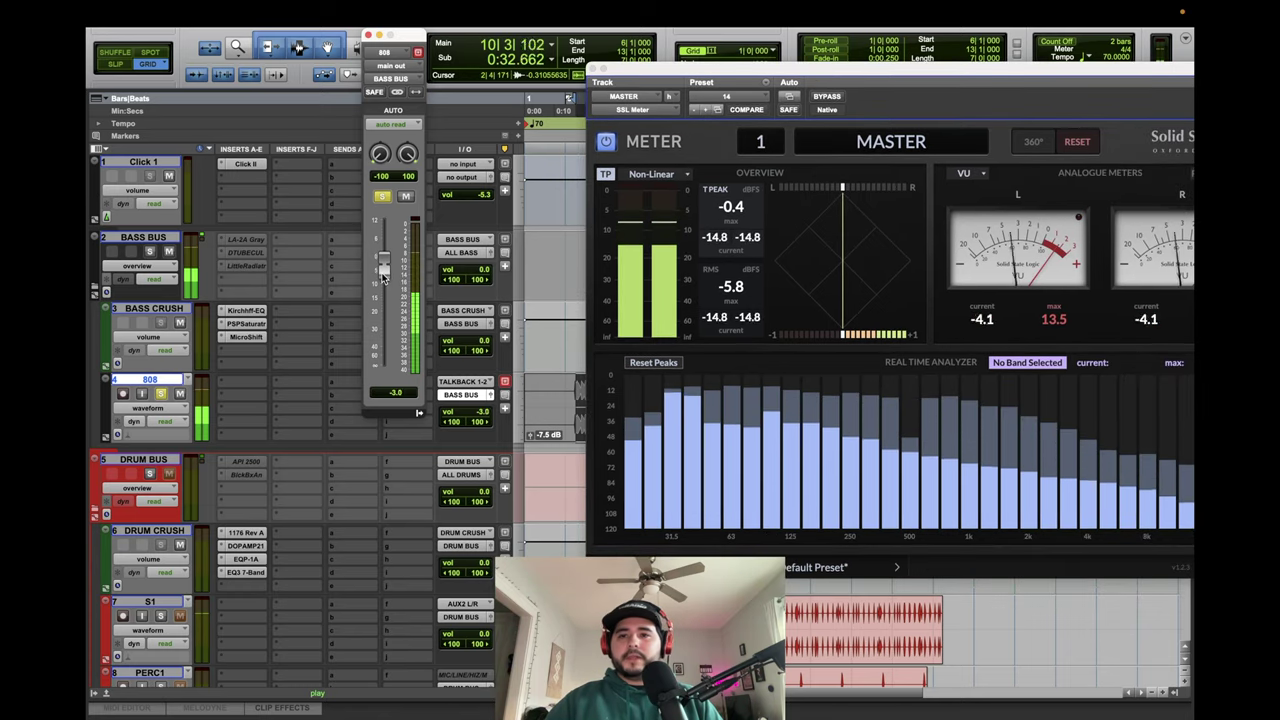
left_click_drag(383, 285, 382, 293)
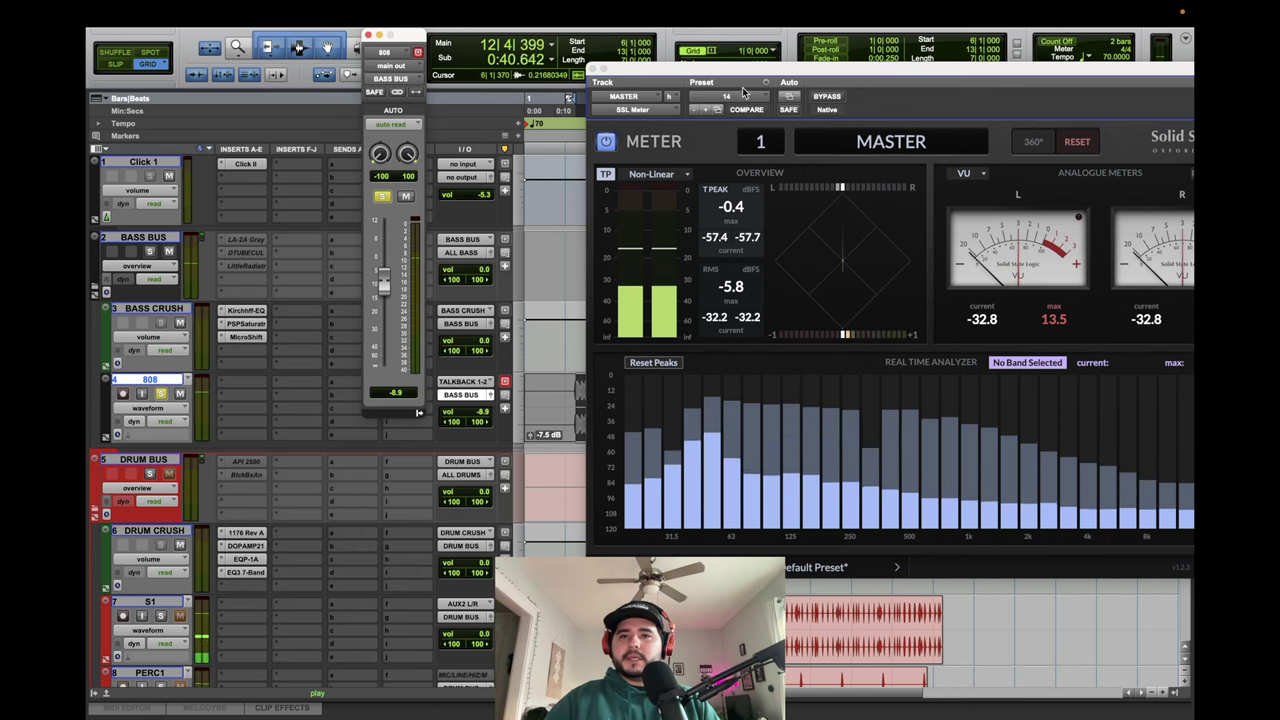
mouse_move(876, 88)
left_mouse_down()
mouse_move(758, 83)
mouse_move(822, 69)
mouse_move(881, 84)
left_mouse_up()
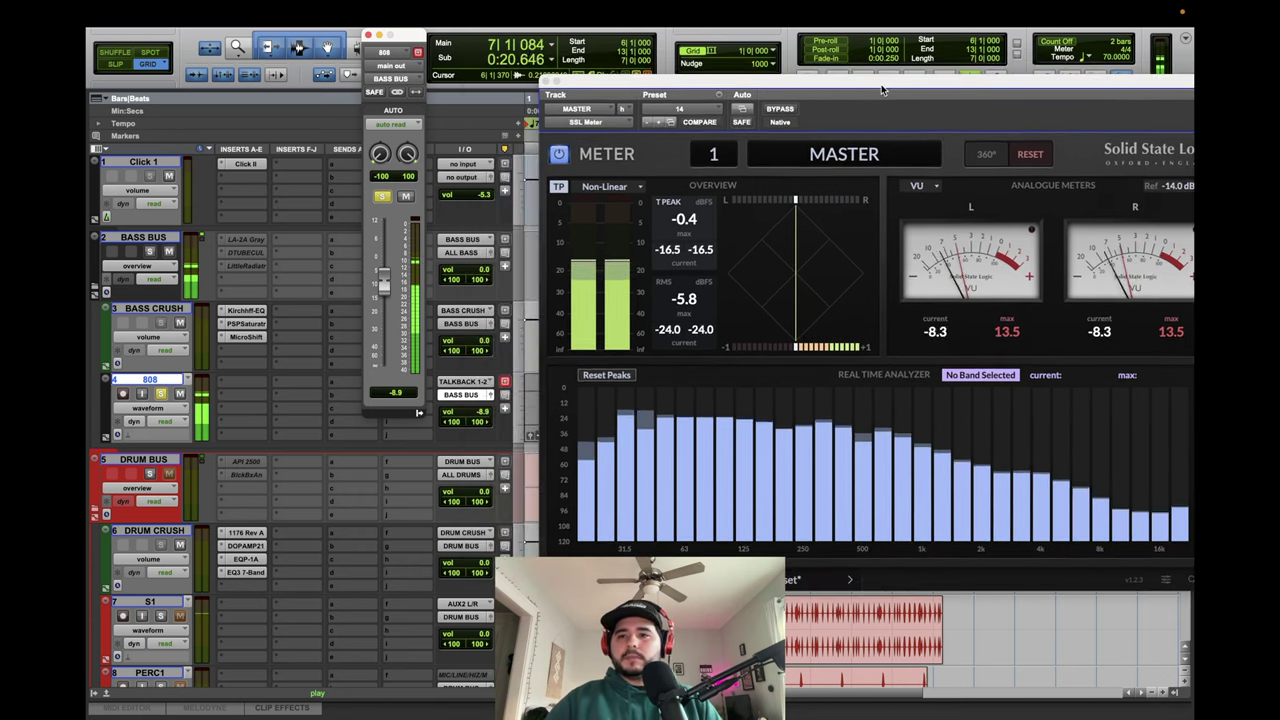
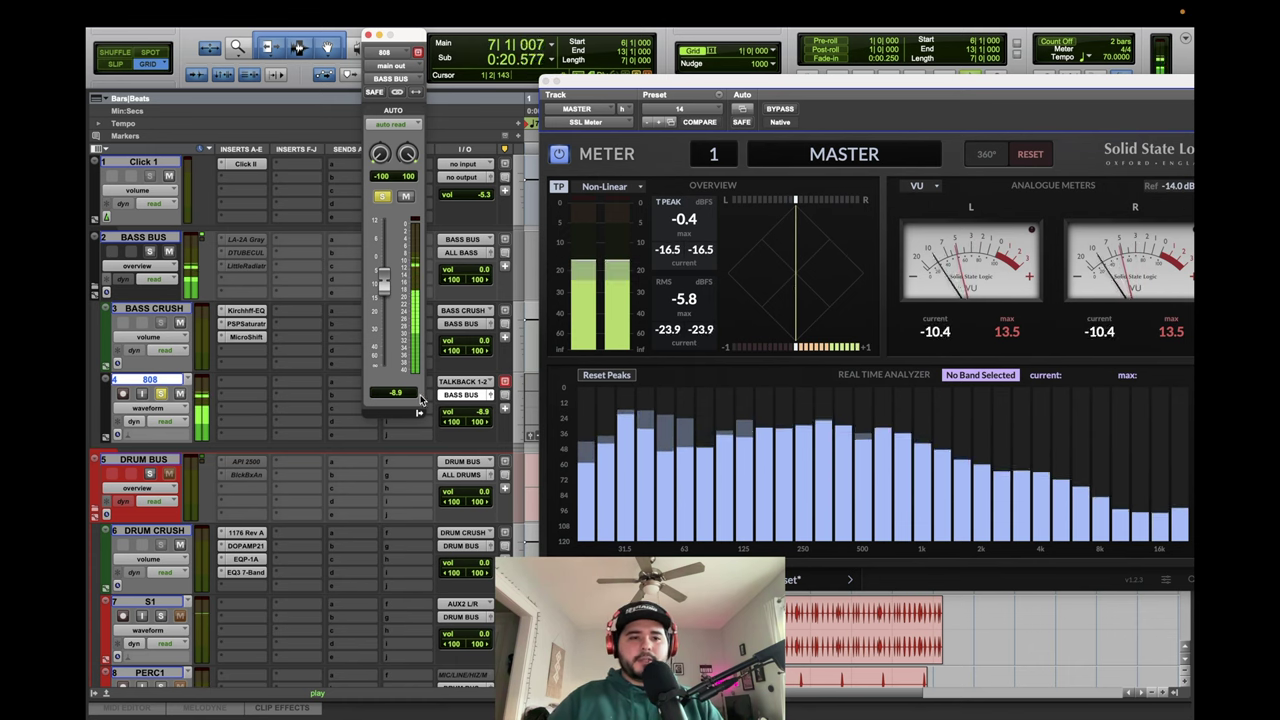
Check the levels on the drum and percussion tracks and the 808's 31.5 Hz band in the SSL Meter analyzer.
scroll(318, 487, "down", 3)
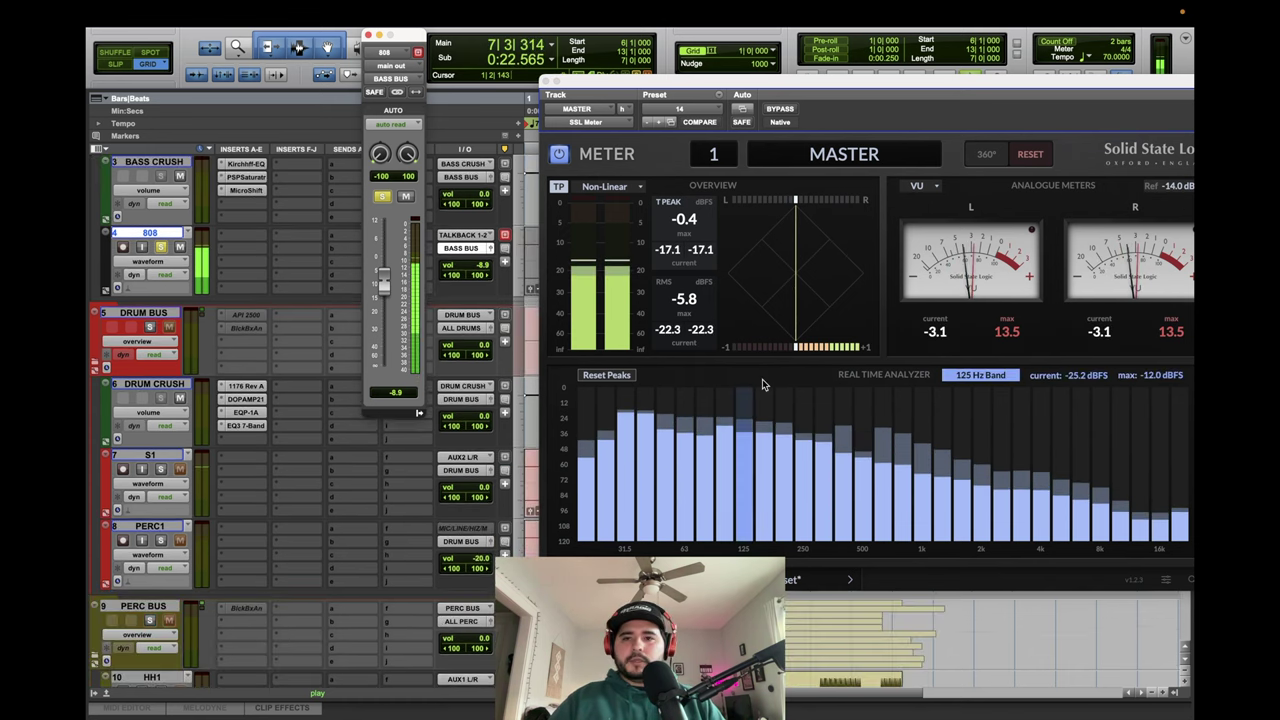
scroll(271, 489, "down", 3)
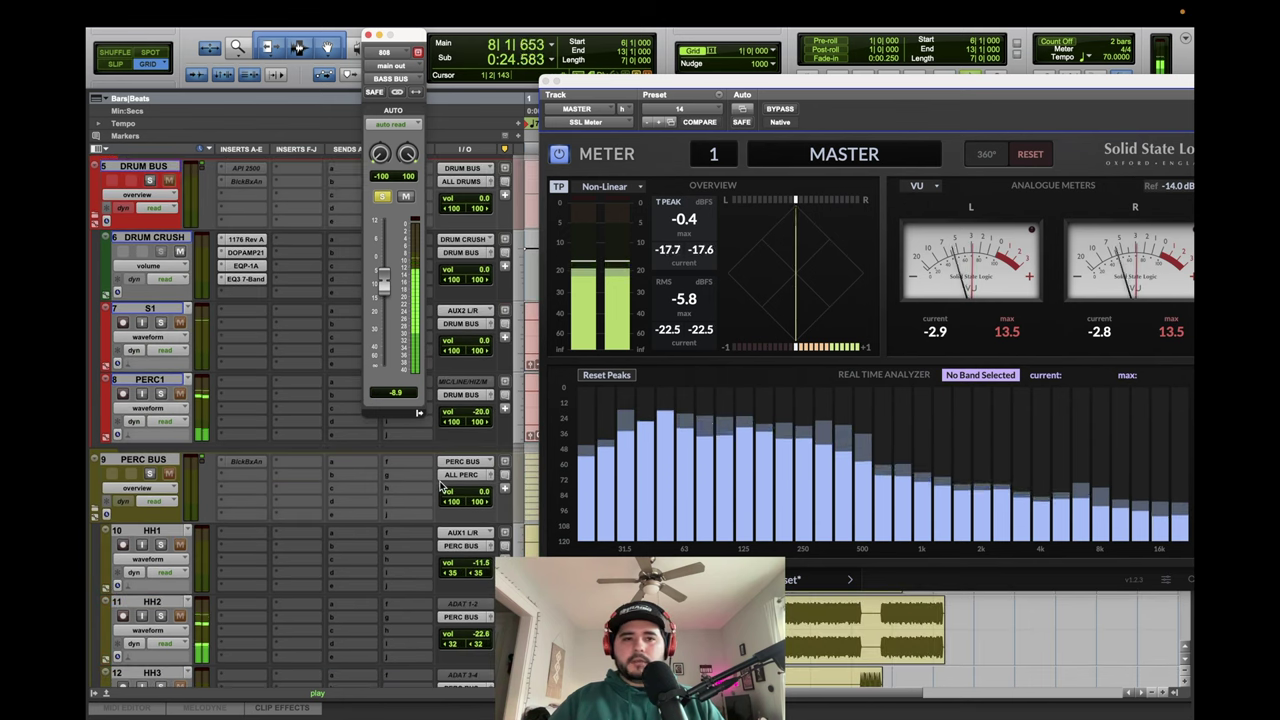
scroll(474, 468, "up", 3)
left_click(619, 404)
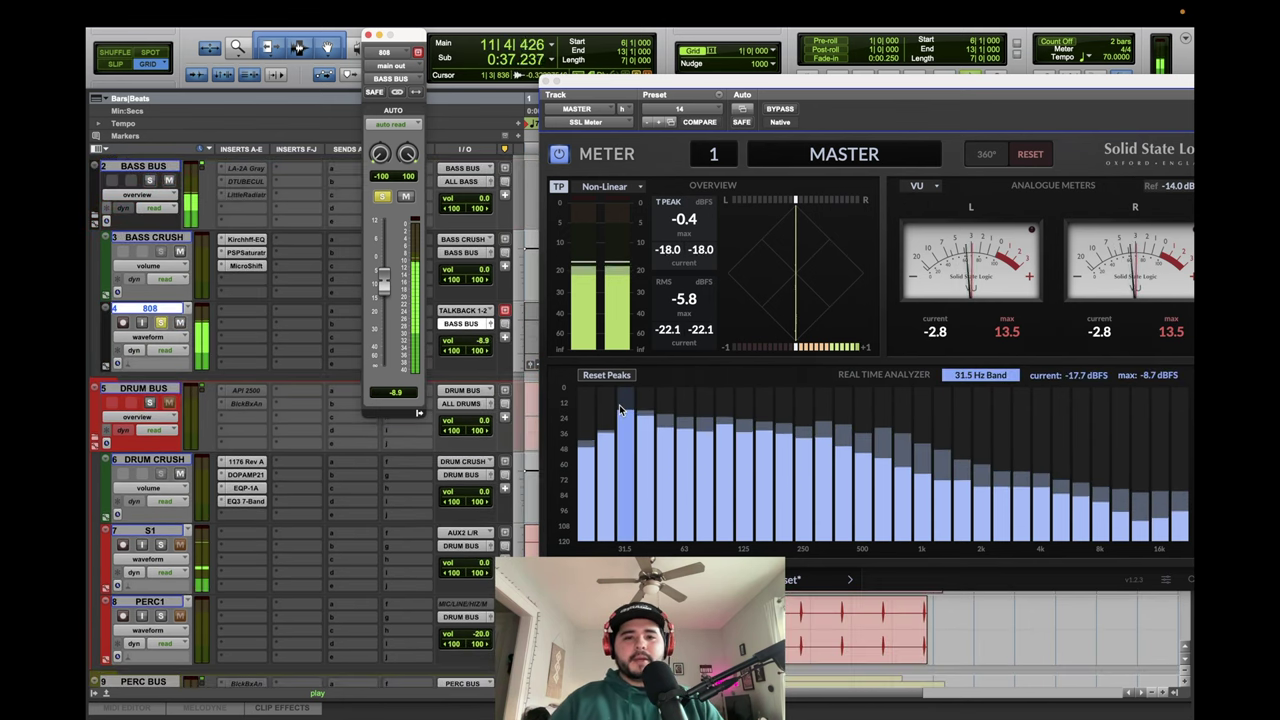
Check the 31.5 Hz band in the master meter's analyzer, and close the meter and the 808 output window.
left_click(619, 404)
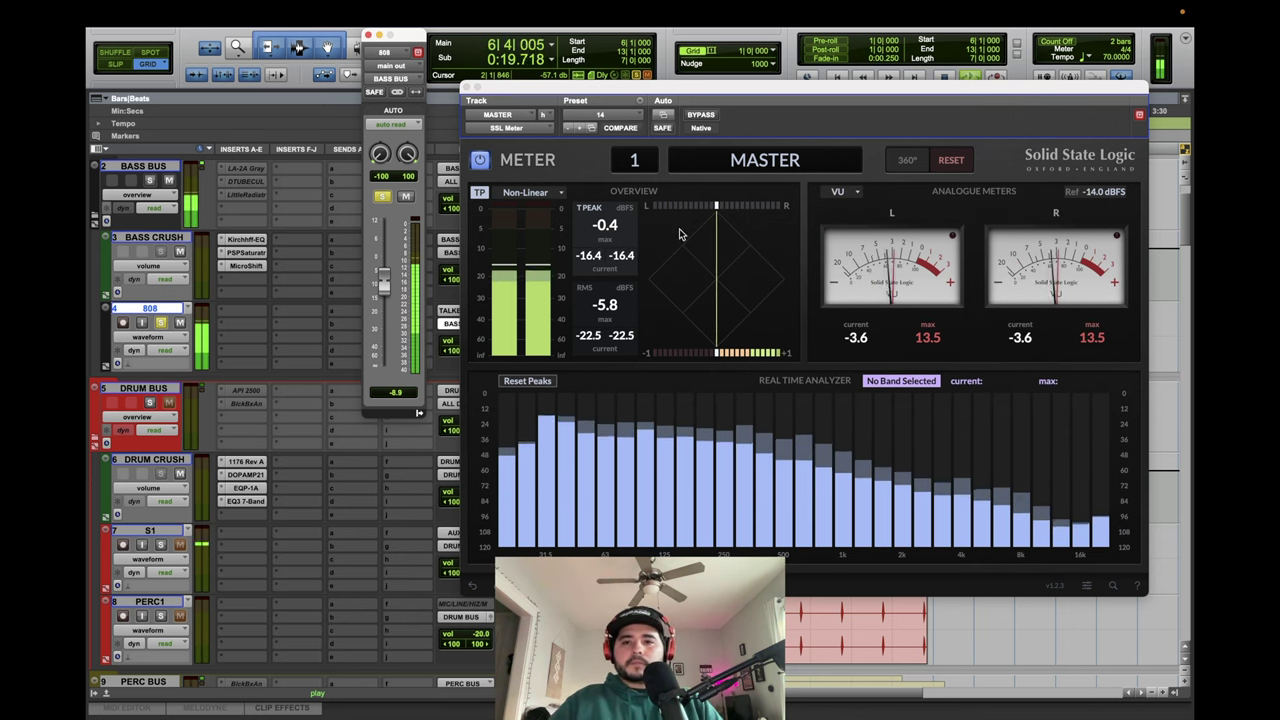
left_click(466, 87)
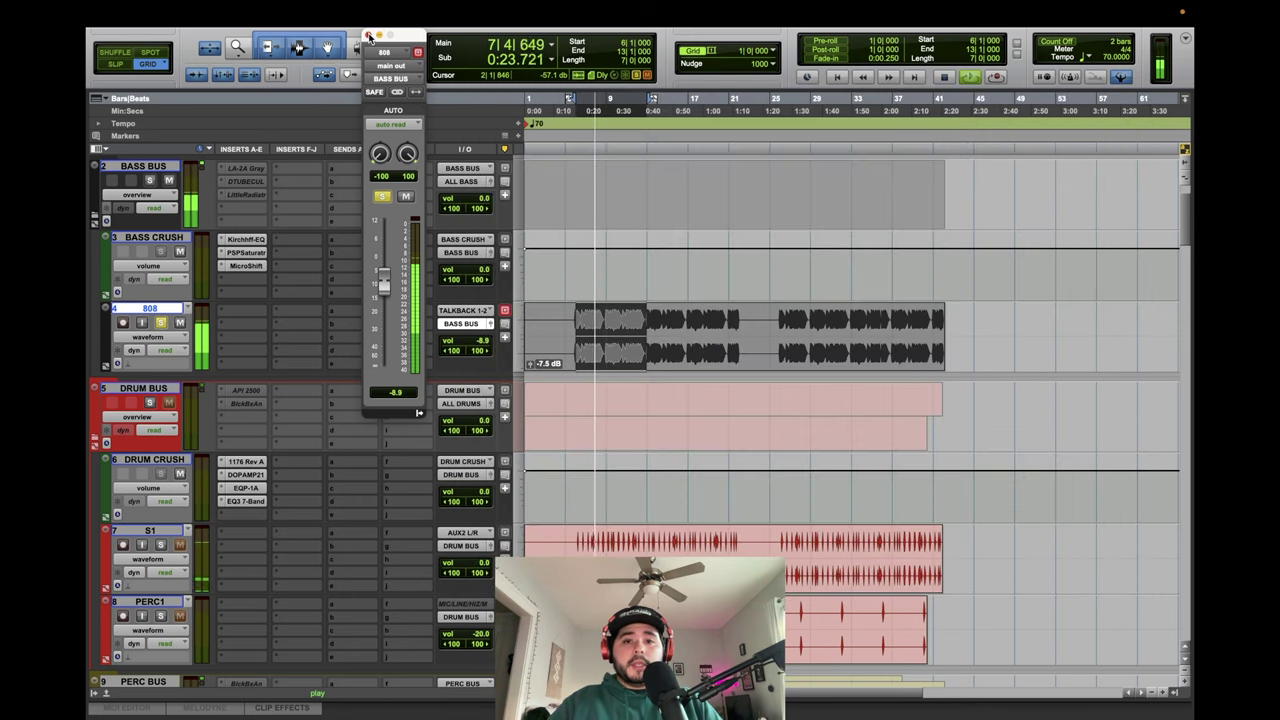
left_click(367, 36)
Solo the S1 and PERC1 tracks so they play along with the 808.
key("super+bracketright")
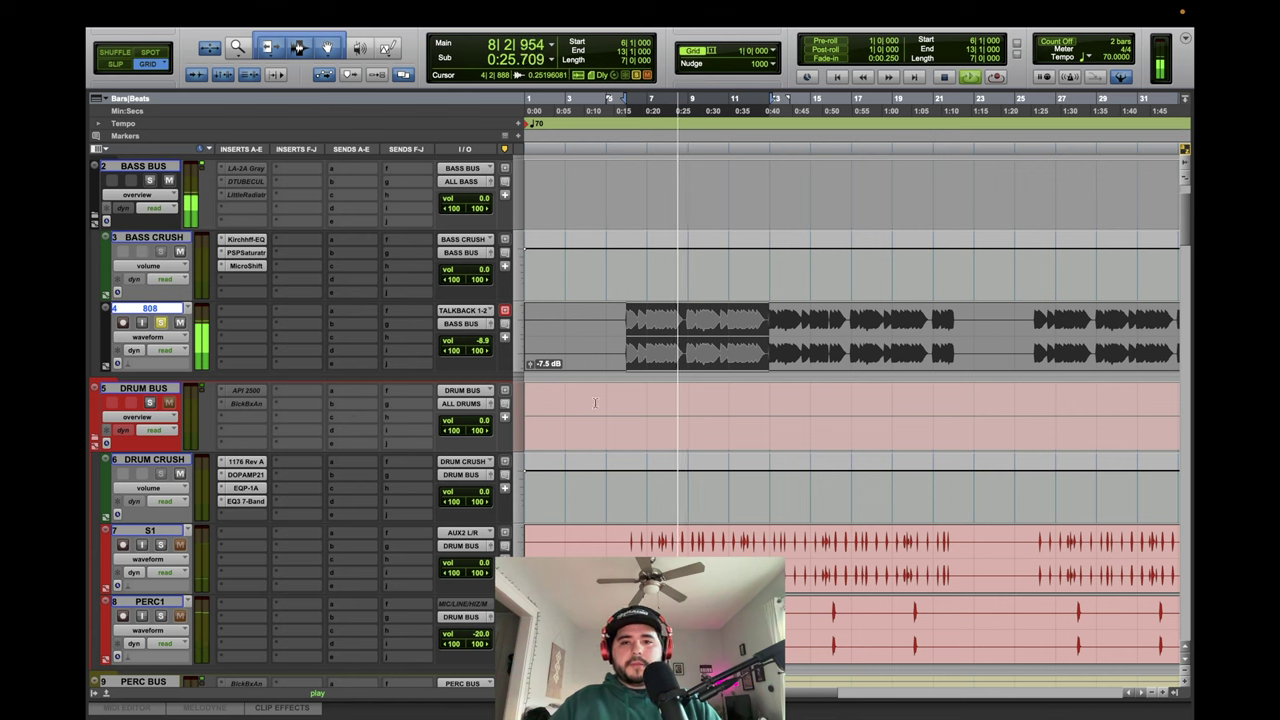
scroll(338, 544, "down", 2)
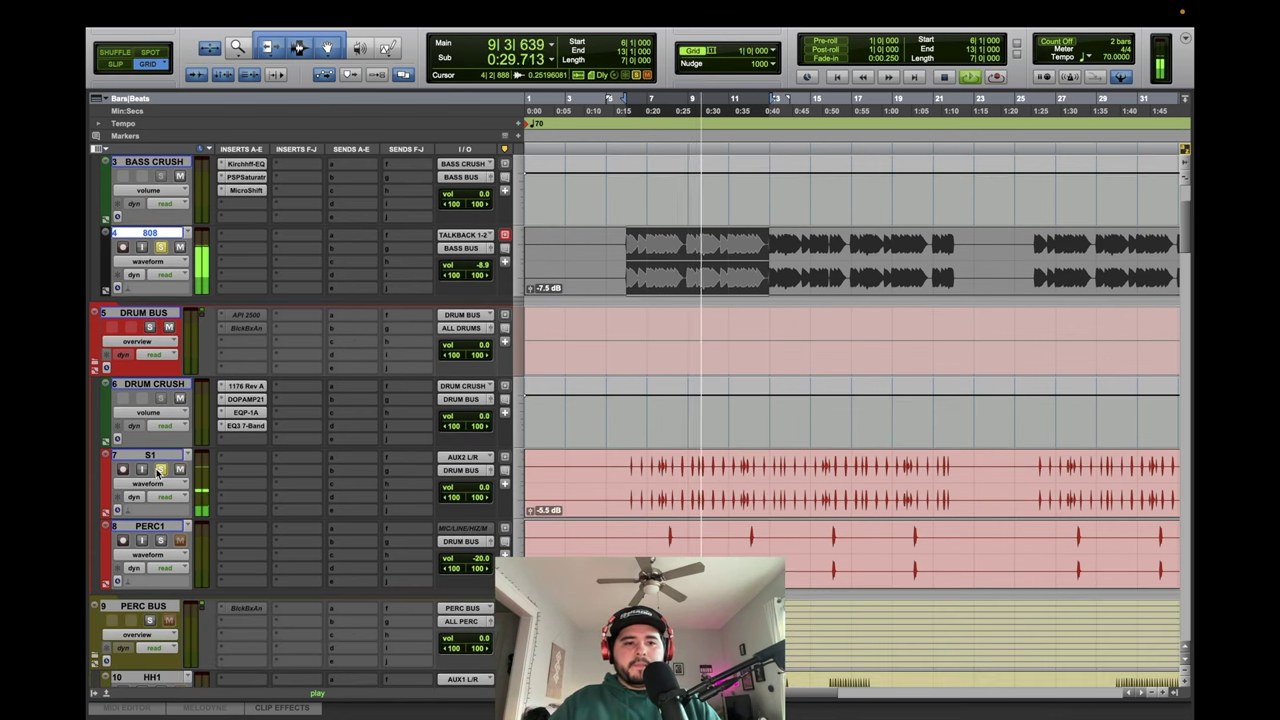
scroll(380, 449, "down", 2)
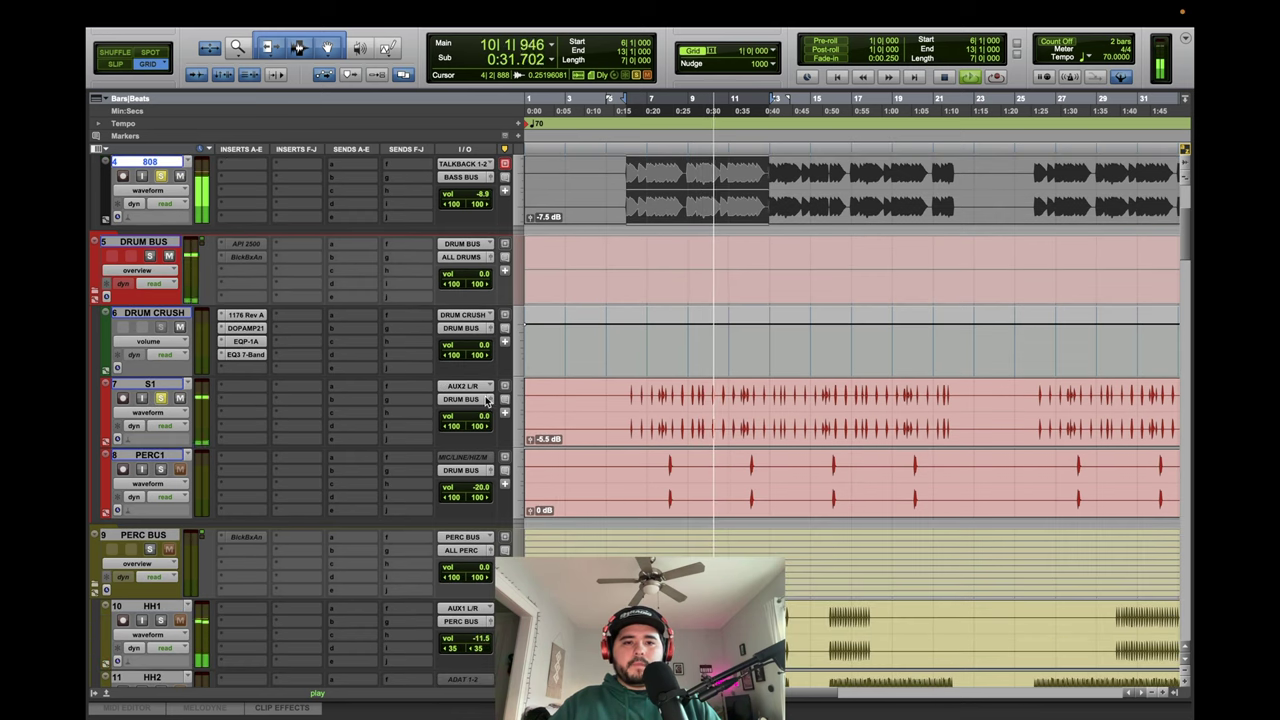
left_click(162, 469)
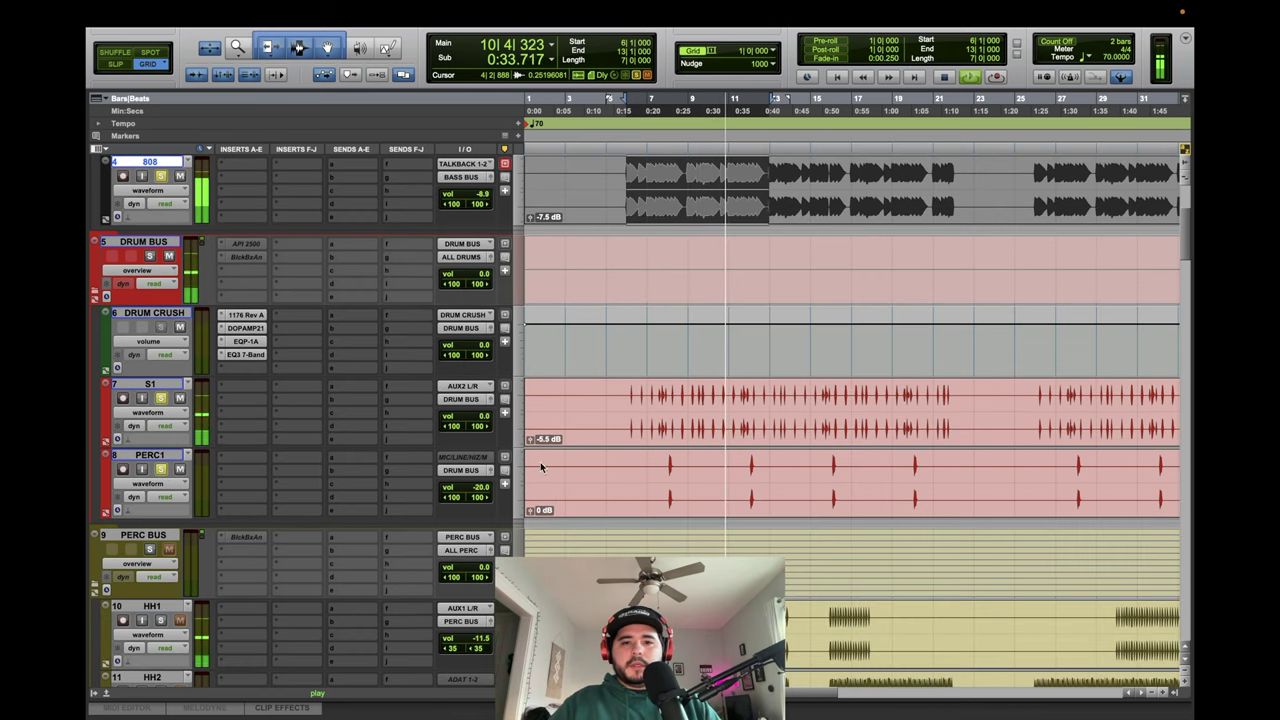
Loop bar 8 on the PERC1 track and set its volume to -15.0 dB.
key("space")
left_click_drag(661, 465, 690, 468)
key("space")
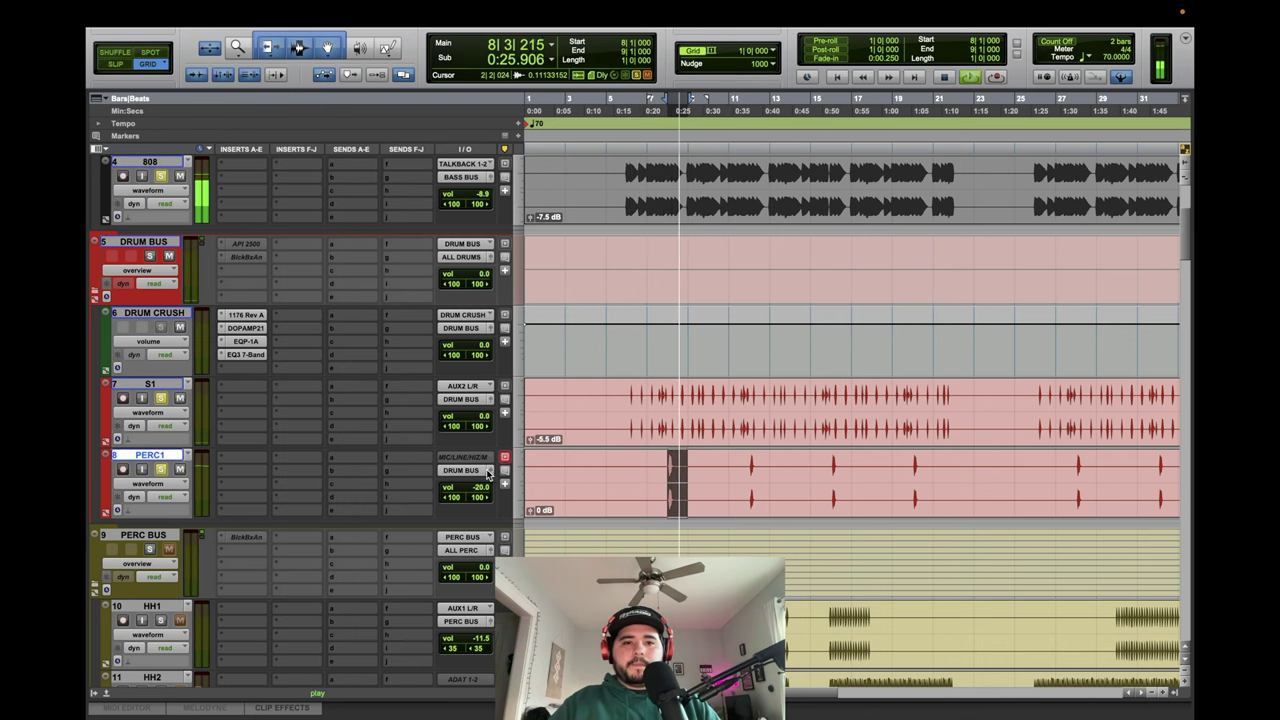
left_click(487, 474)
mouse_move(386, 312)
left_mouse_down()
mouse_move(384, 275)
mouse_move(387, 316)
left_mouse_up()
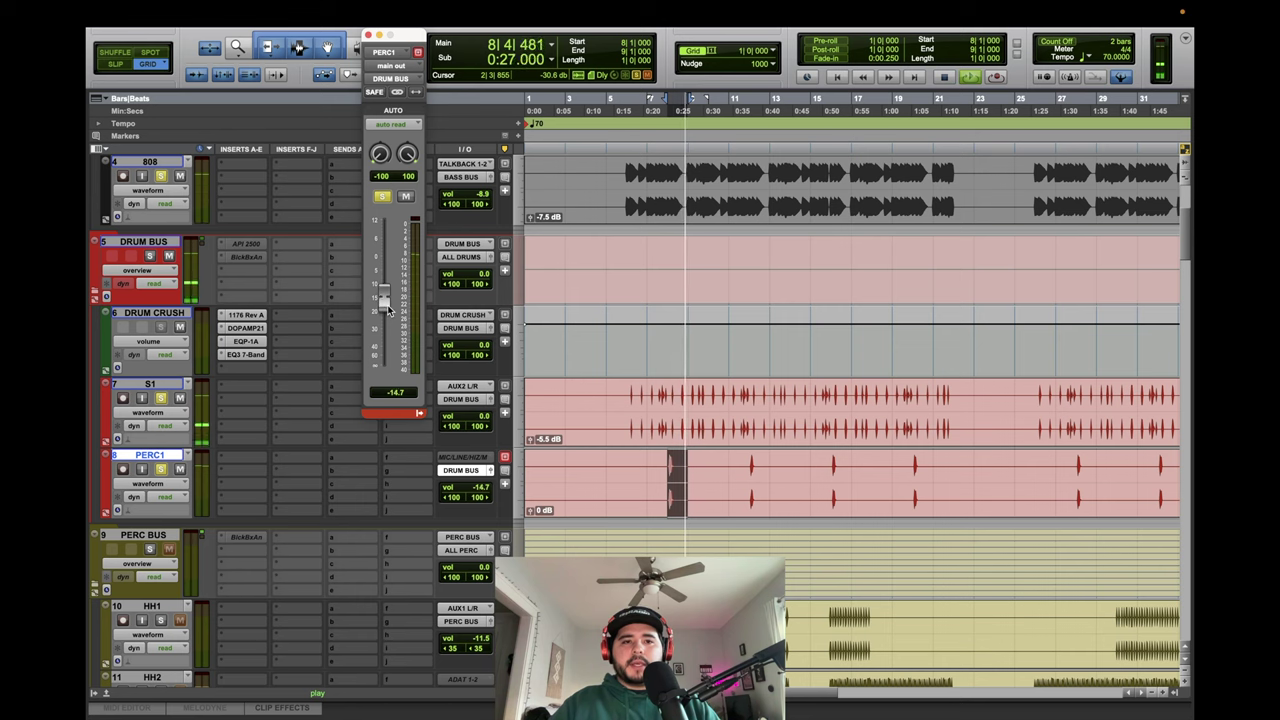
Solo HH2, loop its clip from bar 6 to bar 14, and open the track's output window.
scroll(800, 495, "down", 3)
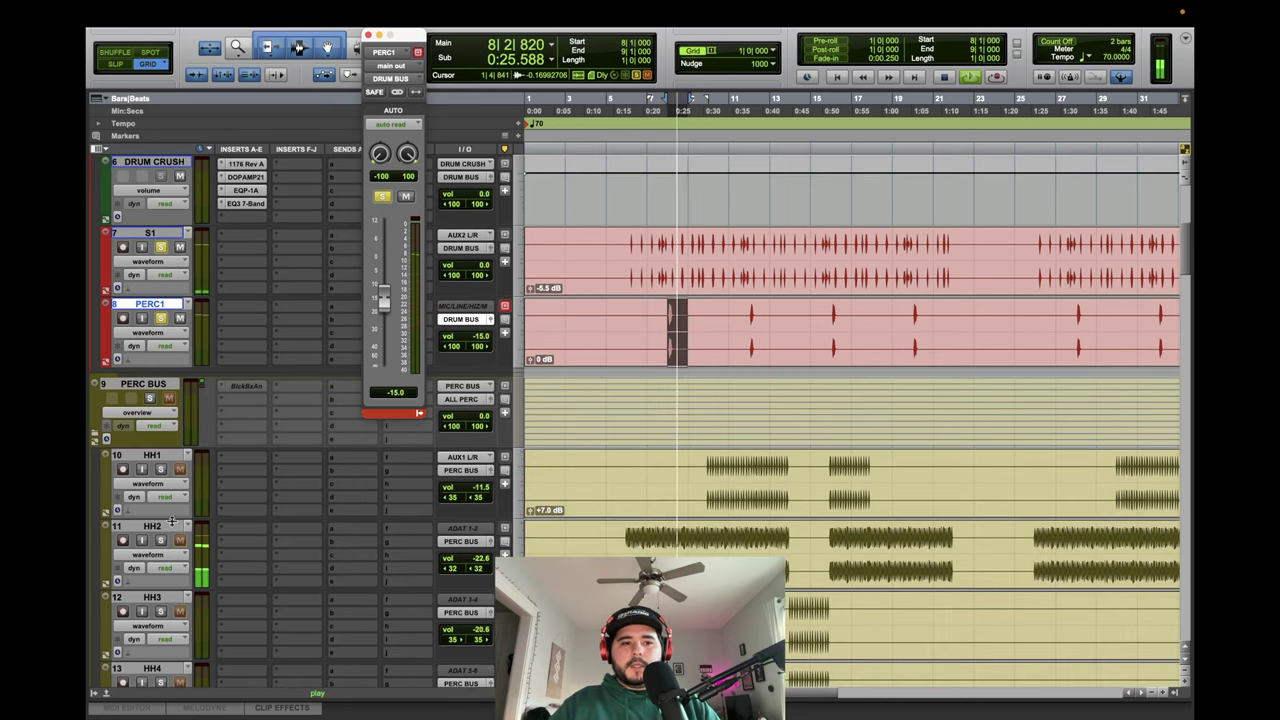
left_click_drag(631, 543, 798, 591)
key("space")
key("space")
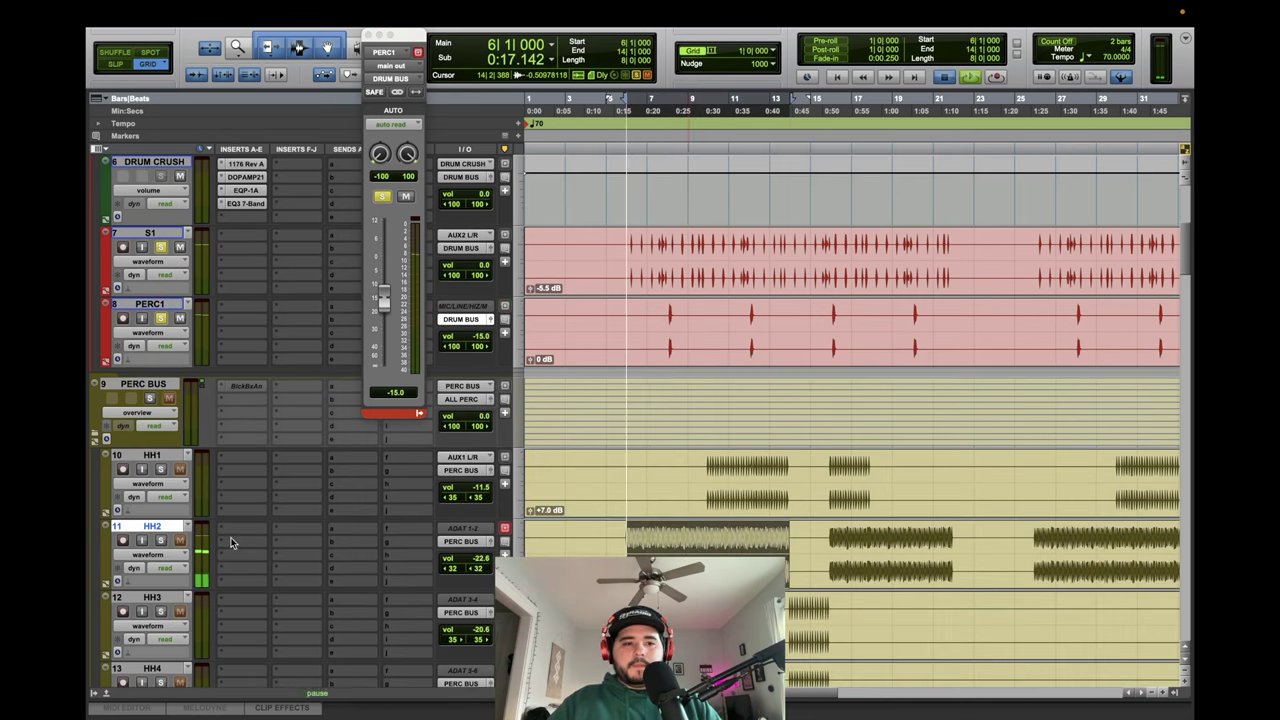
left_click(491, 541)
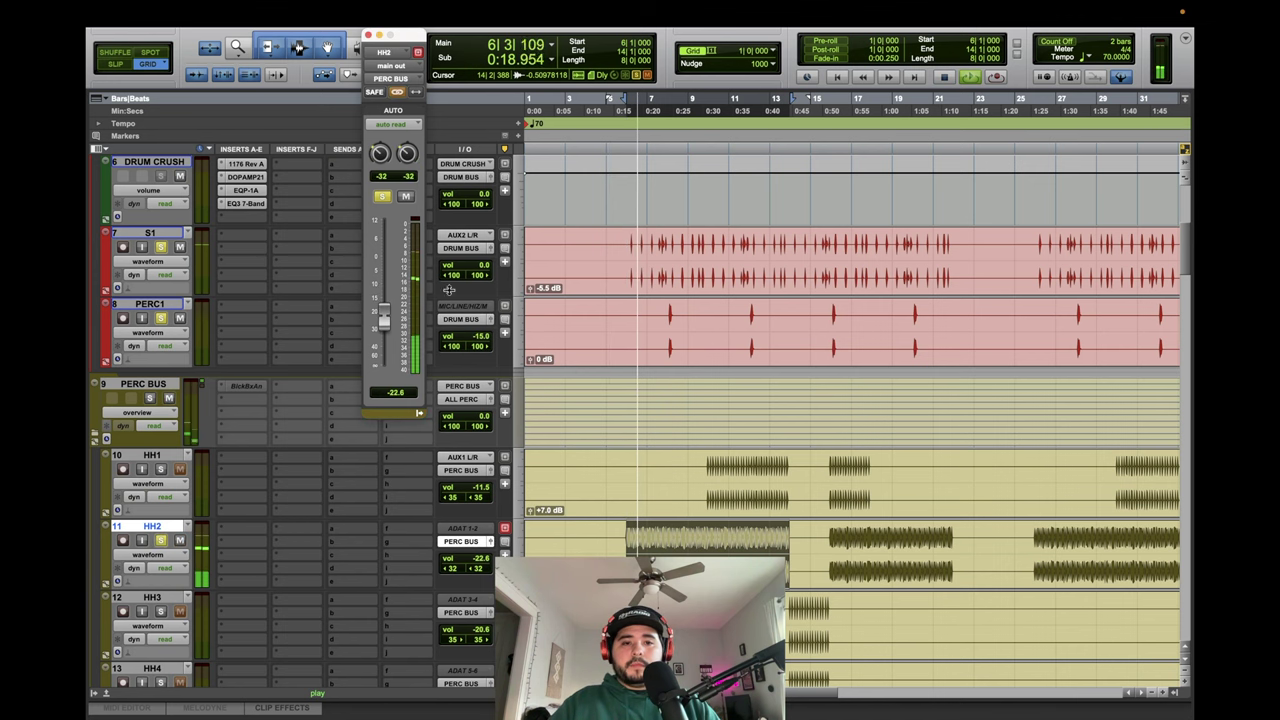
Unlink HH2's pan controls, spread them fully to -100 and 100, and play the loop to hear the wide stereo image.
key("space")
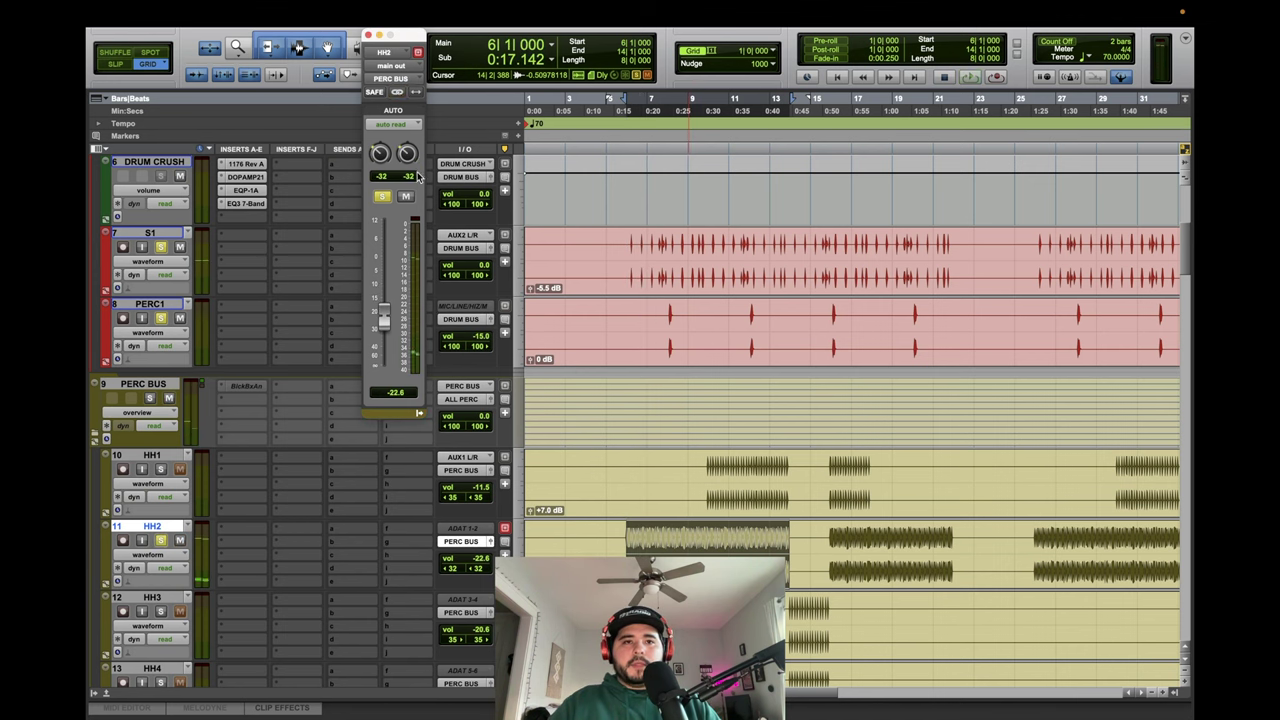
key("space")
left_click_drag(407, 154, 410, 4)
left_click_drag(380, 154, 354, 391)
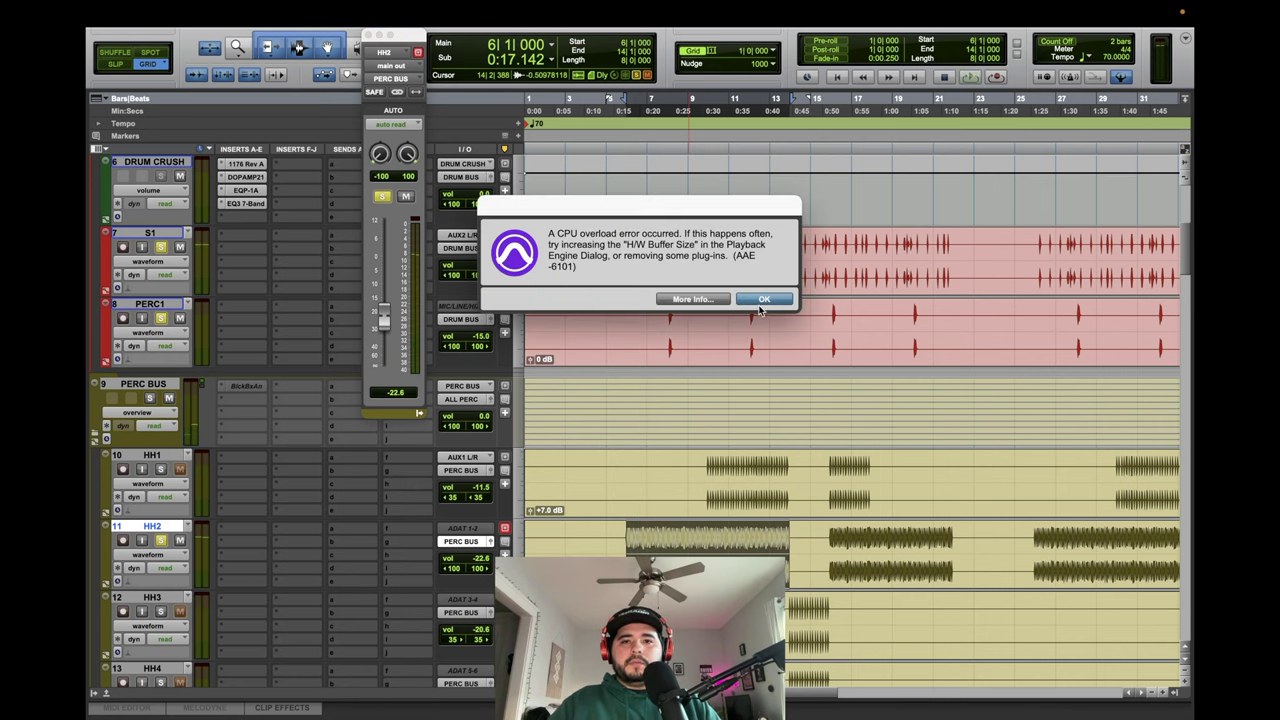
left_click(762, 300)
key("space")
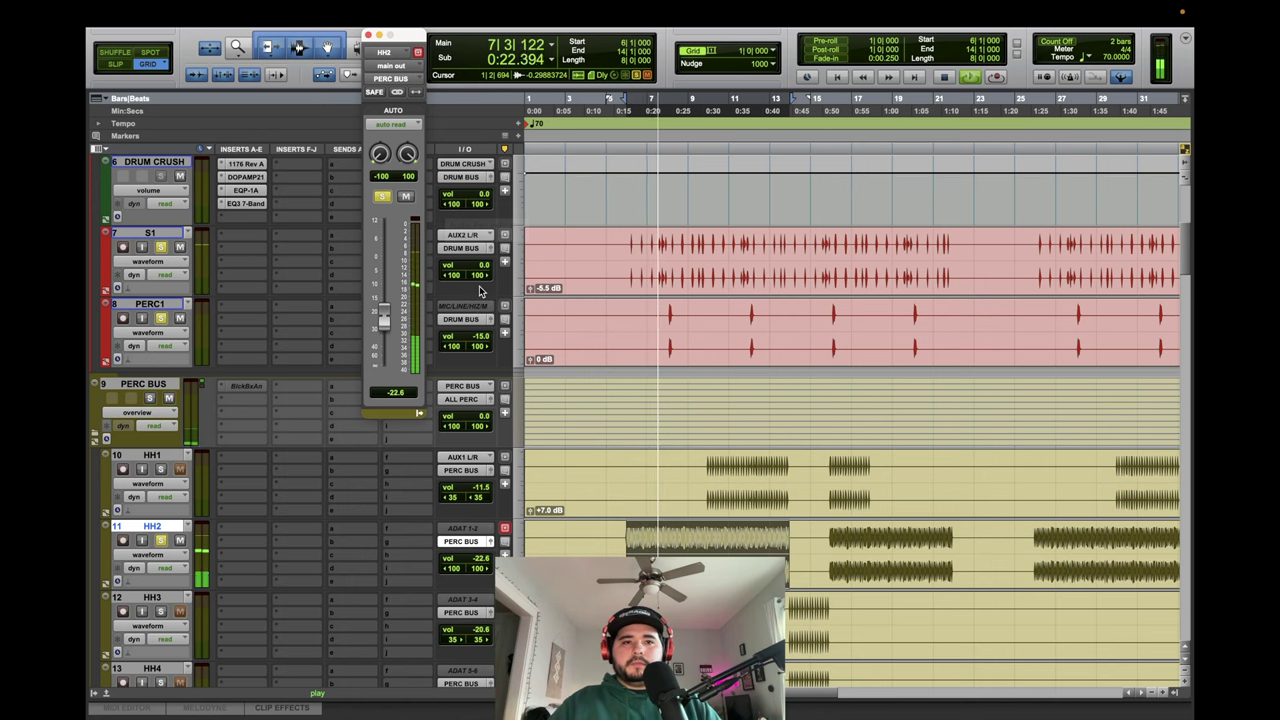
Link HH2's pan controls, set both to -25, and replay the loop from its start.
left_click(398, 92)
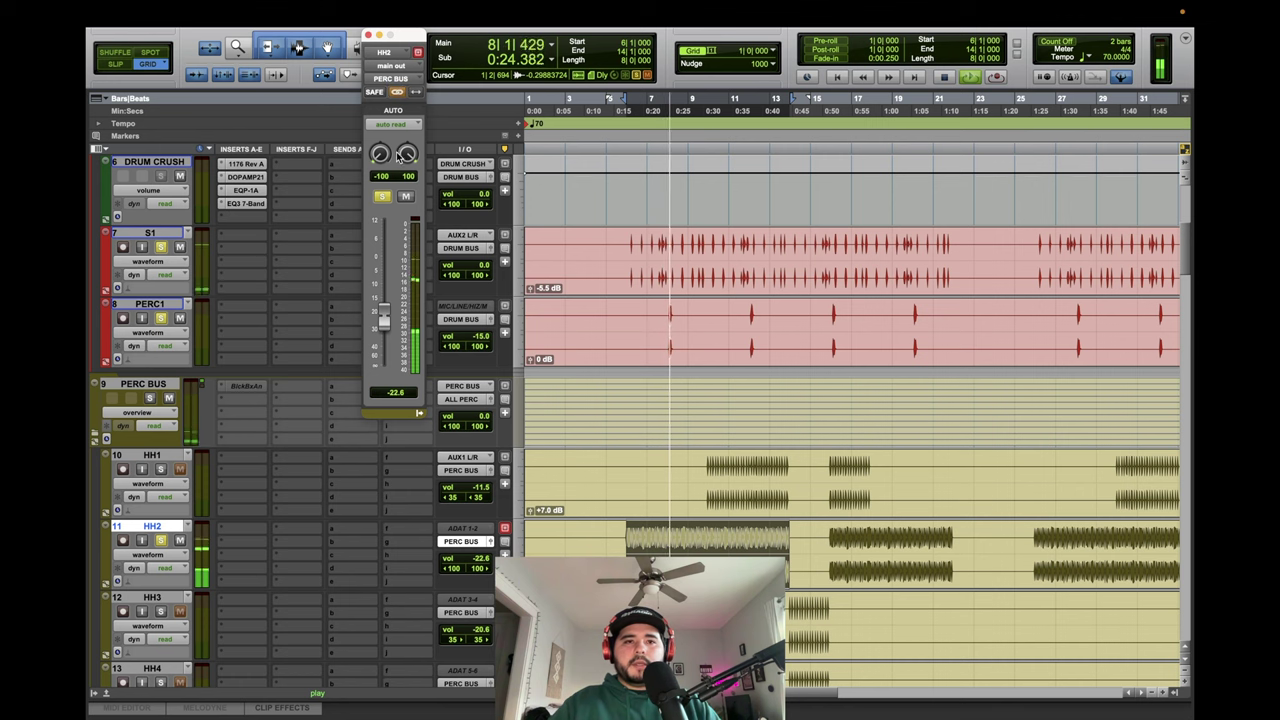
left_click_drag(380, 157, 386, 120)
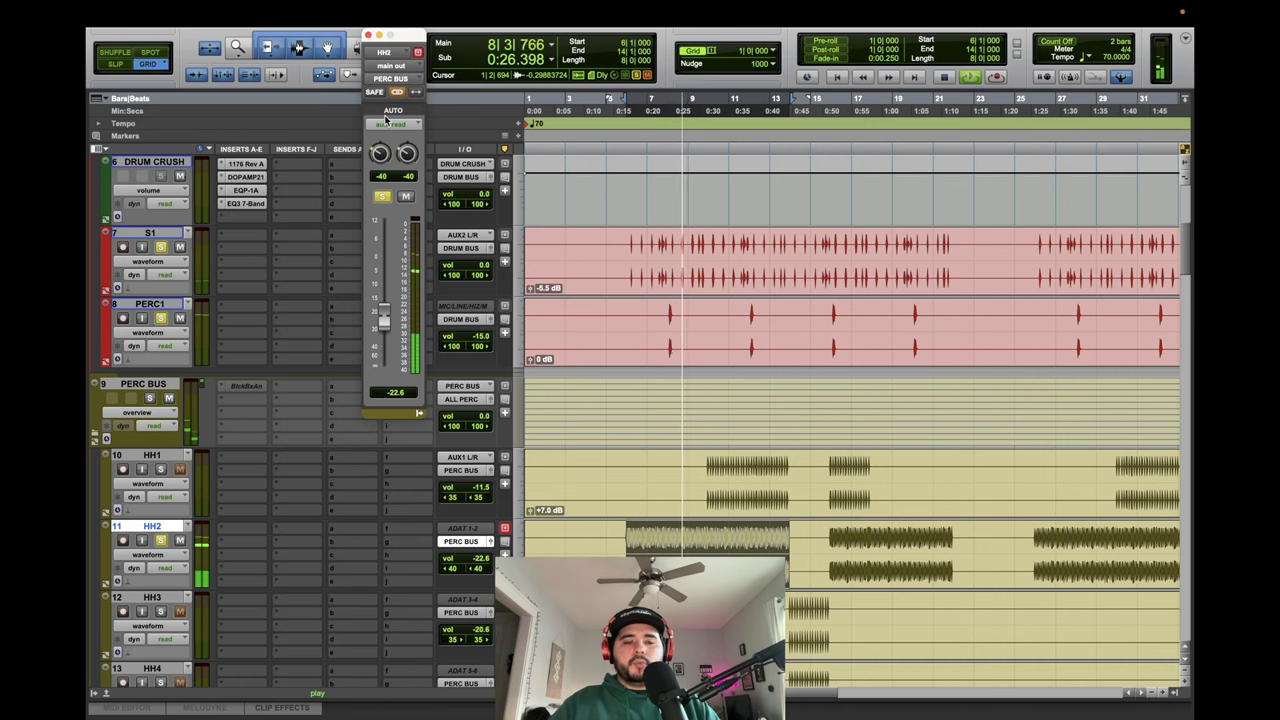
left_click_drag(376, 153, 379, 150)
key("space")
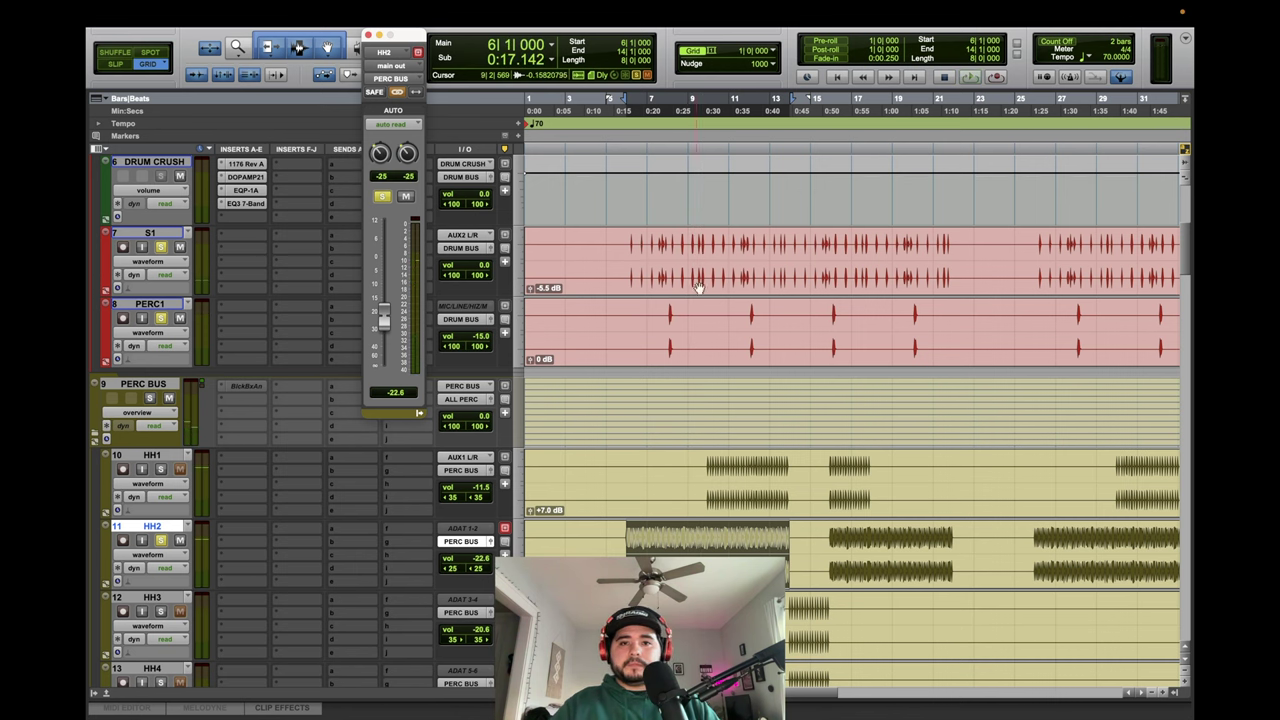
key("space")
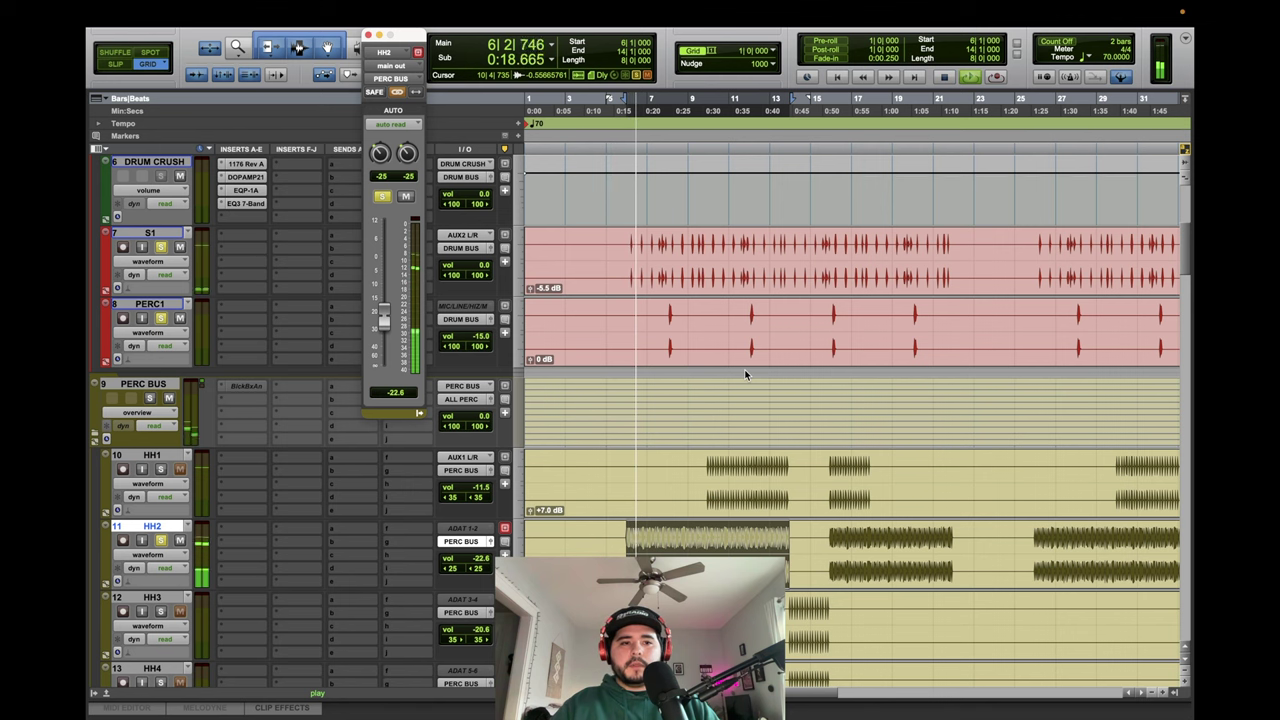
Loop the first HH1 section from bar 10 to bar 14.
left_click(708, 466)
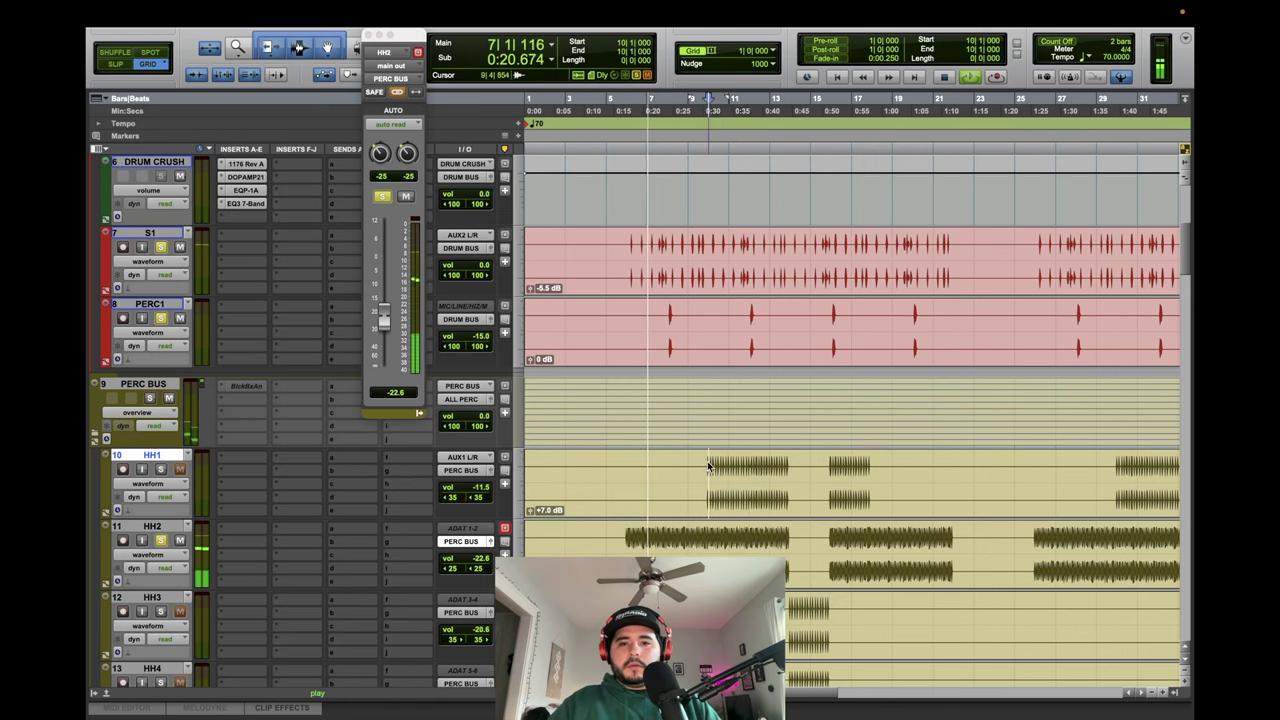
left_click_drag(708, 466, 781, 484)
key("space")
key("space")
Set both HH2 pans to -36, and set HH1's pans to 44 and its volume to -21.8 dB.
left_click_drag(381, 148, 380, 152)
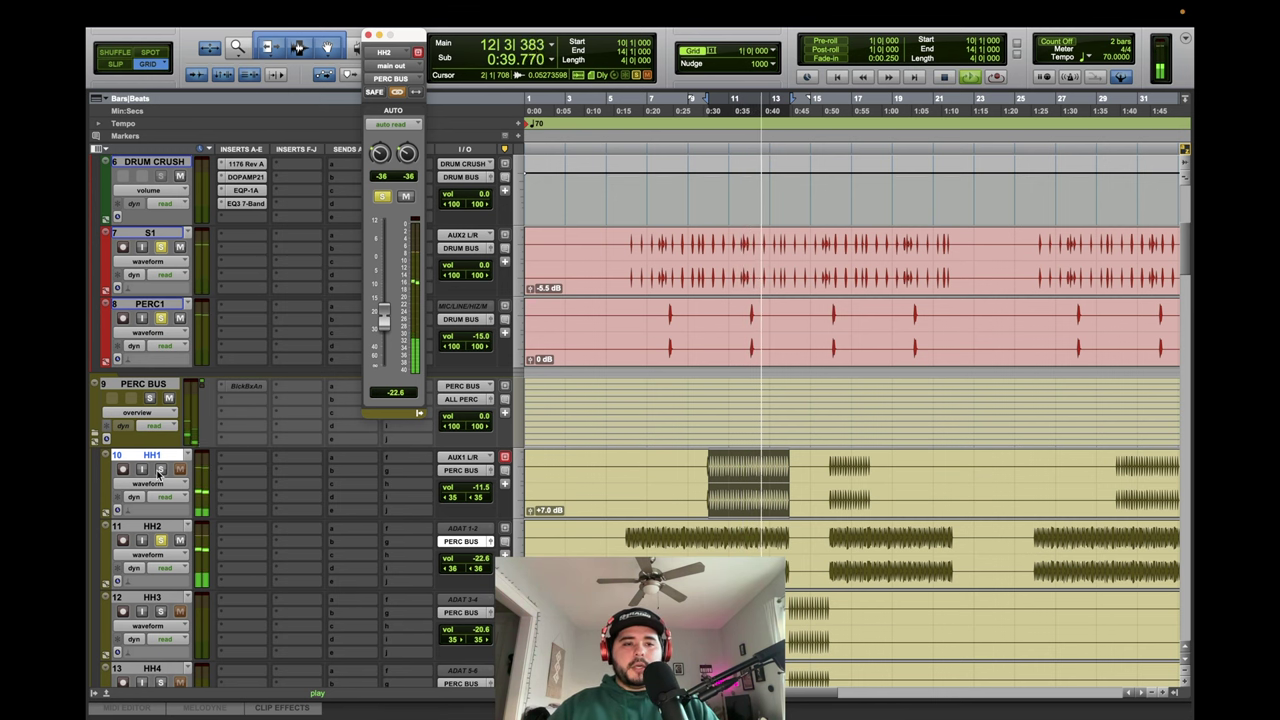
left_click(487, 474)
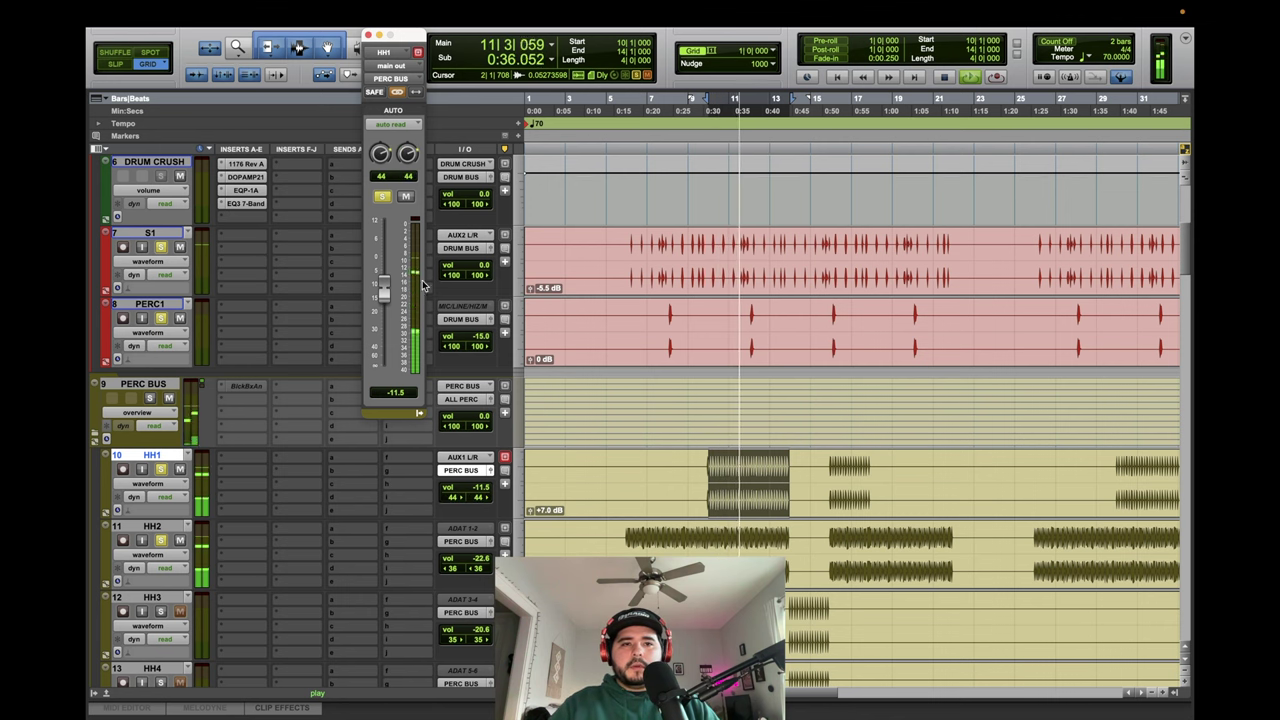
left_click_drag(381, 294, 380, 321)
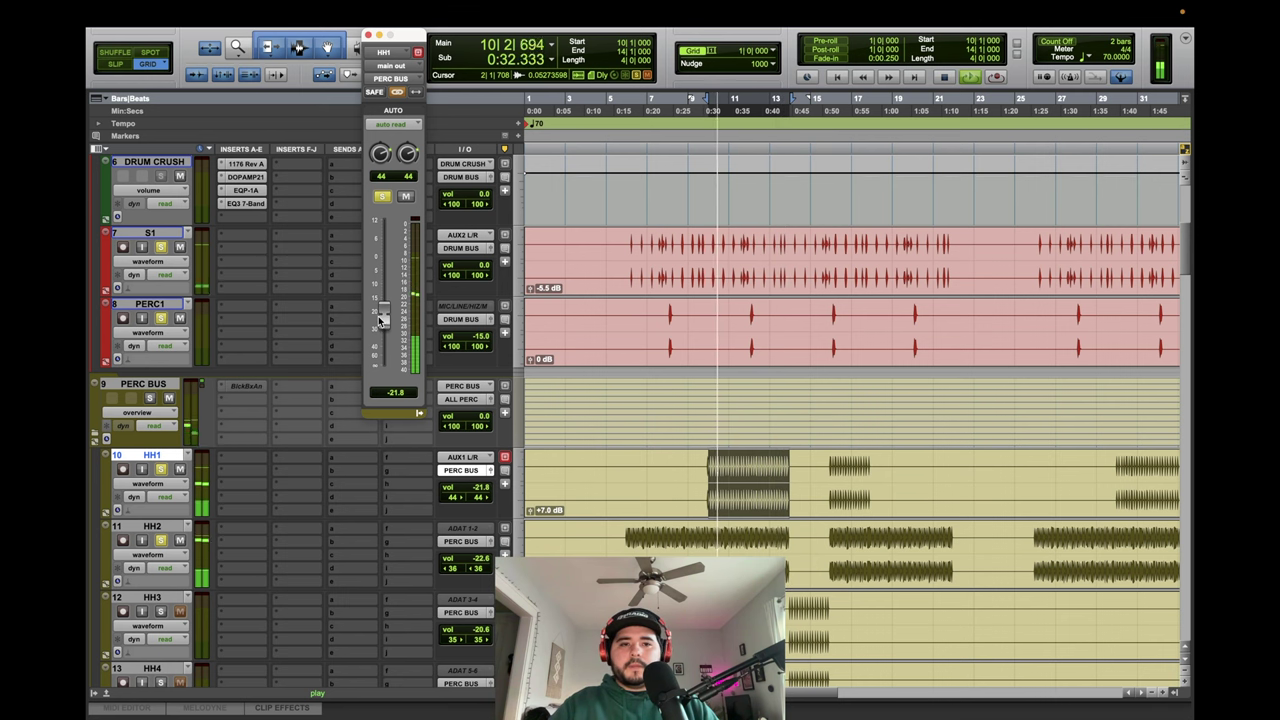
Solo HH3, loop bars 14 to 16, and set its pans to -48 and its volume to -23.9 dB.
scroll(651, 371, "down", 1)
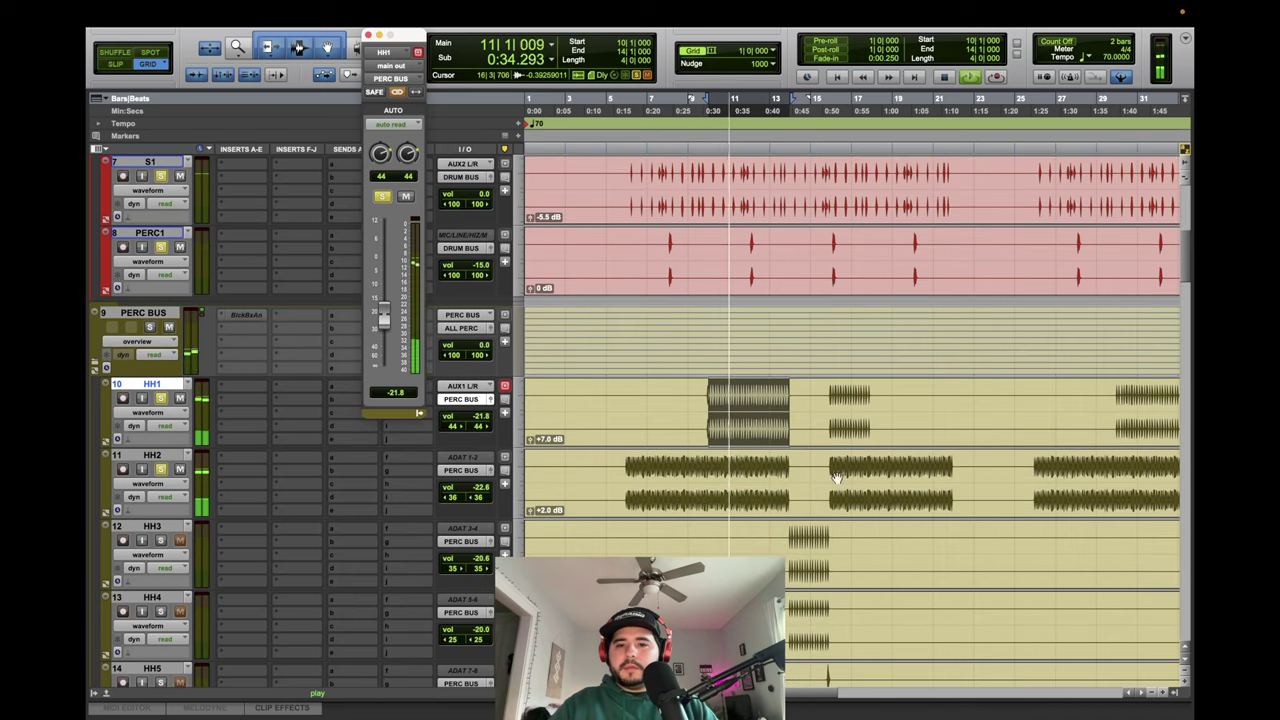
left_click(793, 541)
key("space")
left_click(160, 540)
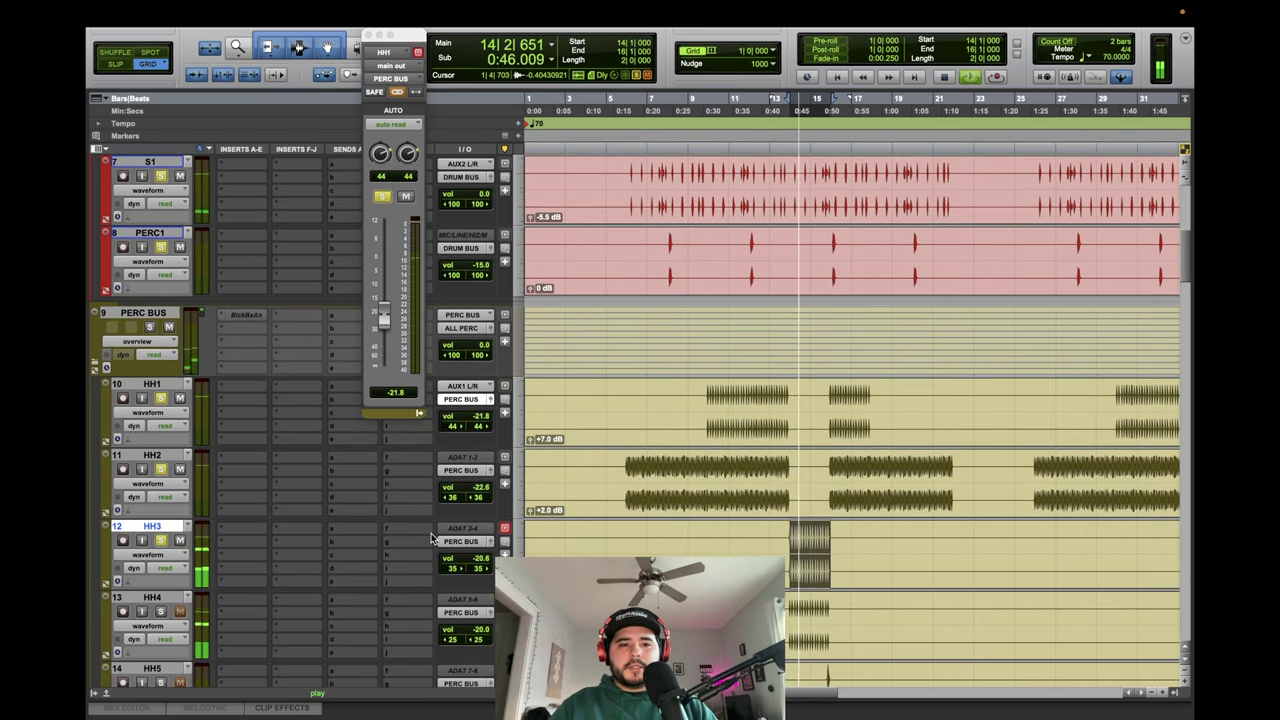
left_click(489, 541)
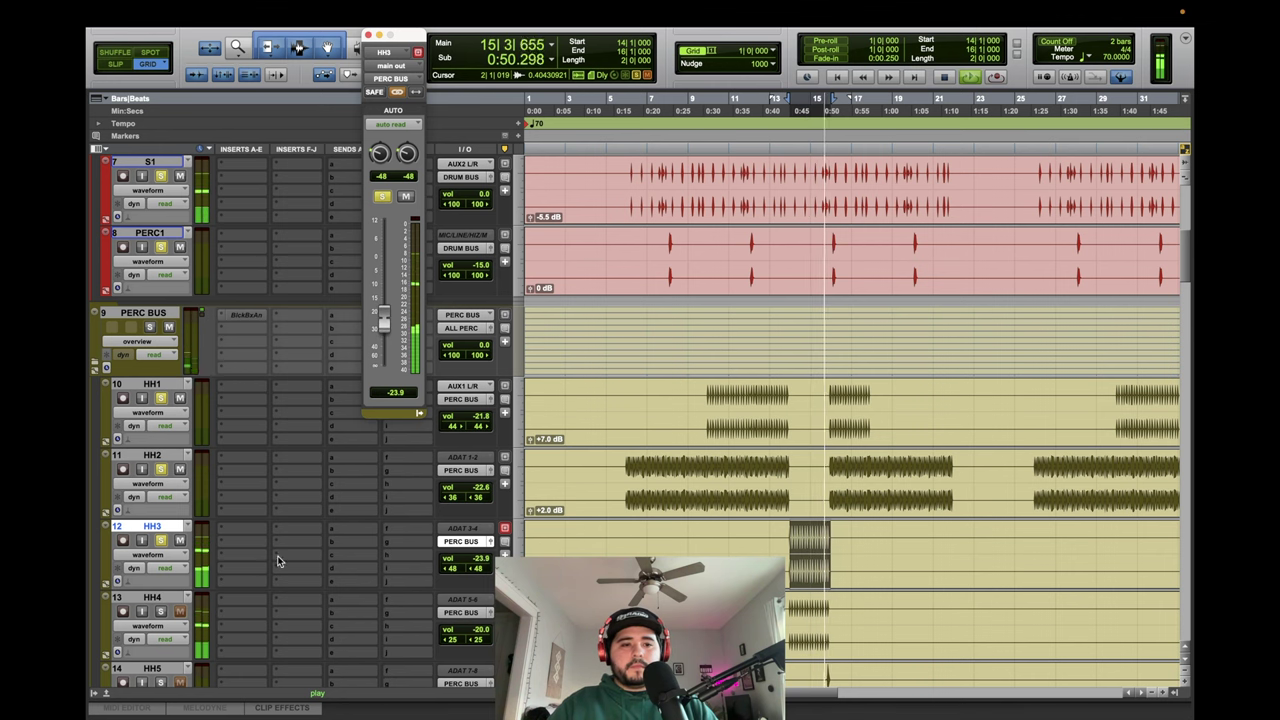
Solo HH4 with both pans at 50, and lower the clip gain on HH3 to +6.5 dB.
left_click(490, 612)
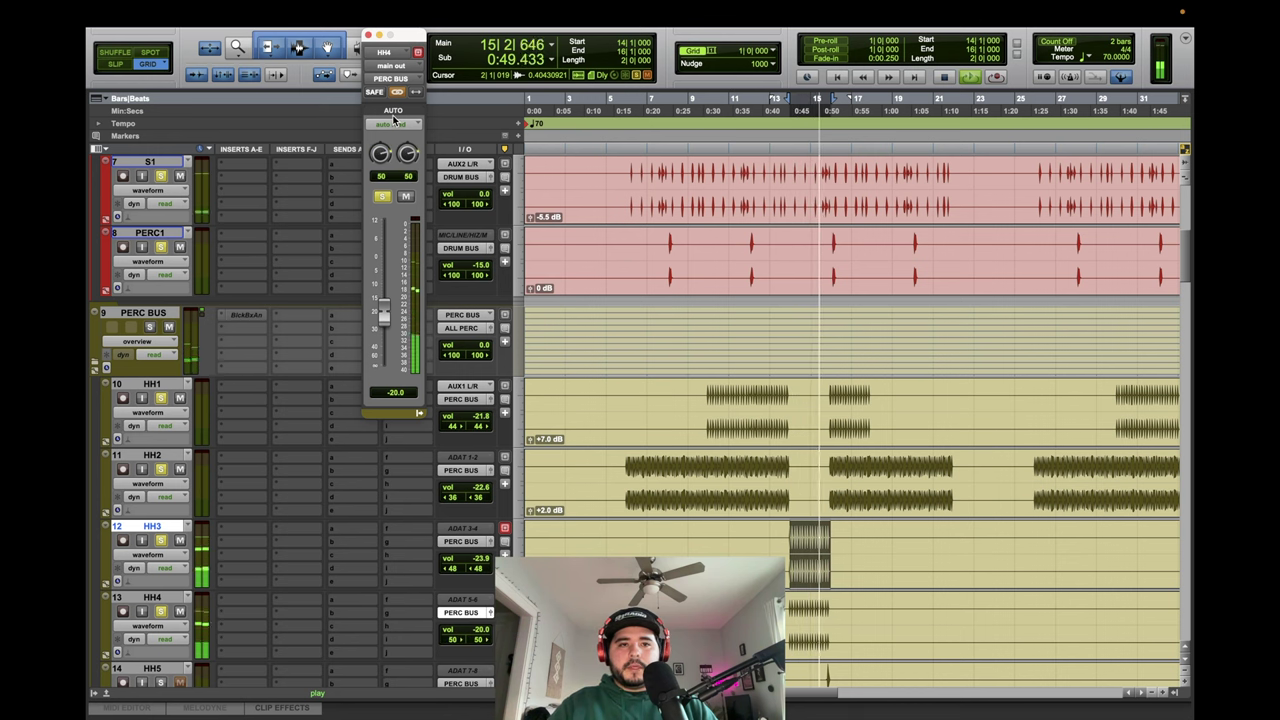
scroll(752, 392, "down", 3)
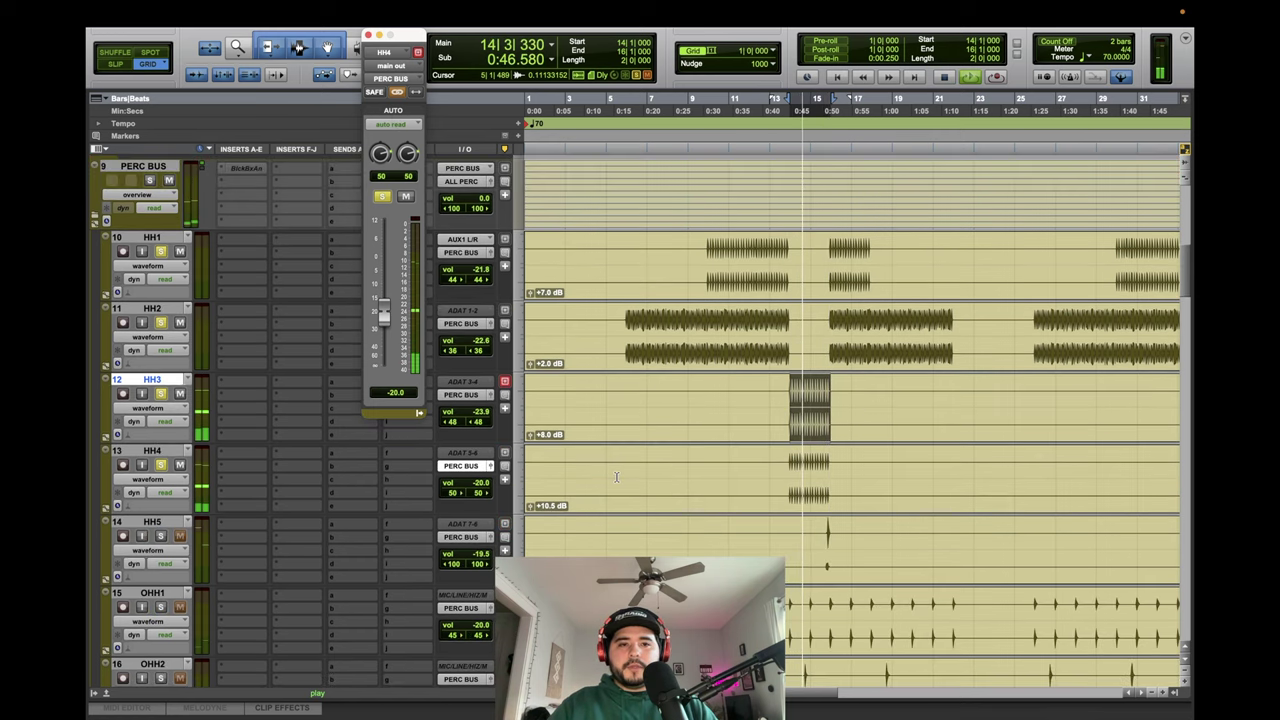
left_click(495, 397)
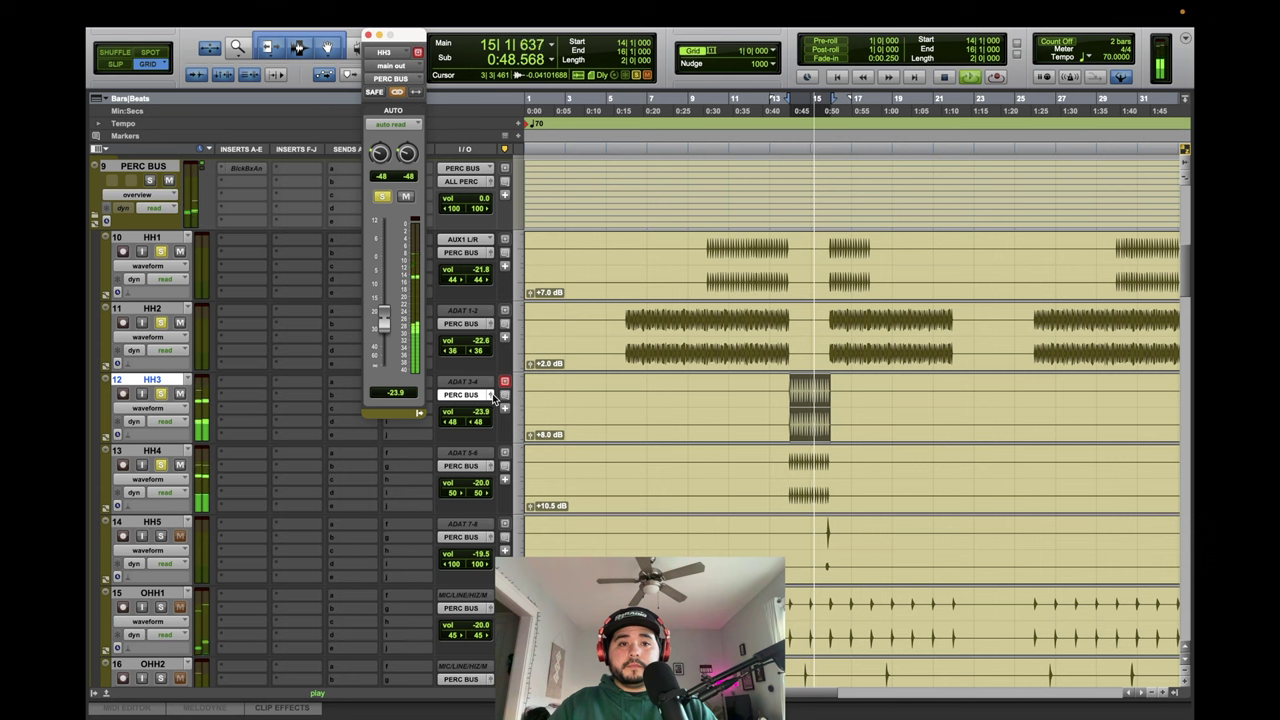
left_click(788, 425)
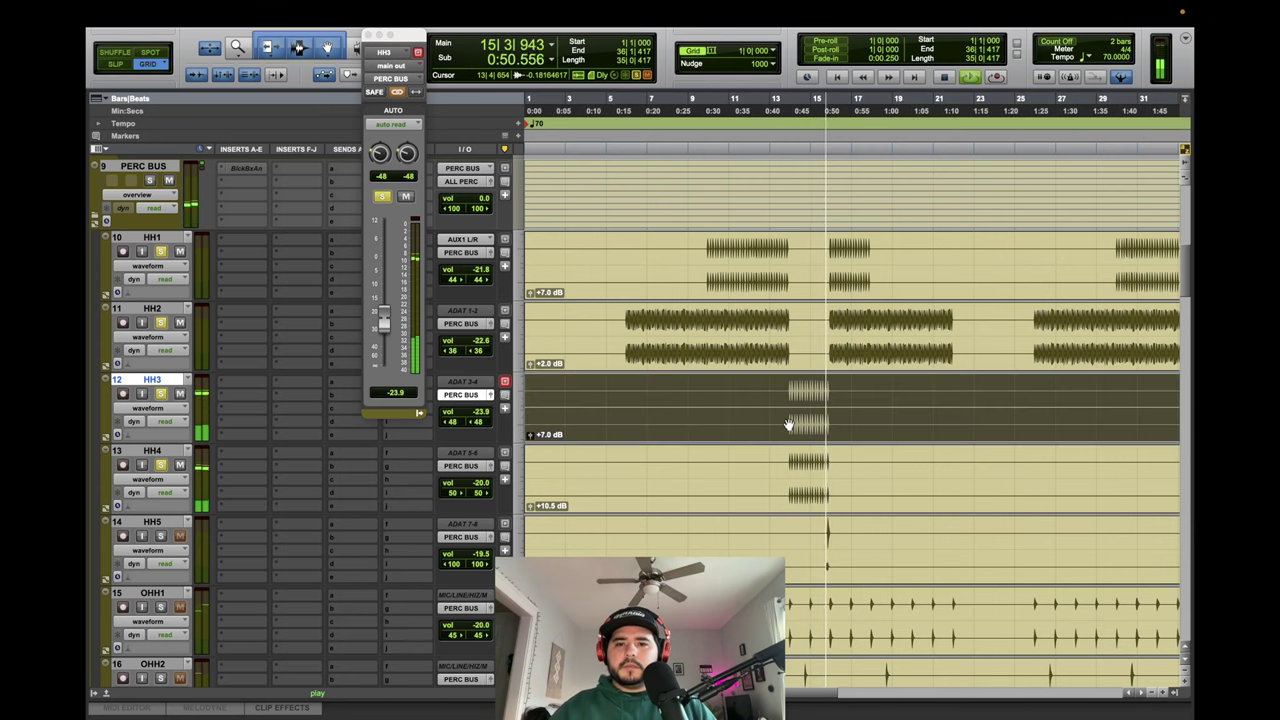
key("ctrl+shift+Down")
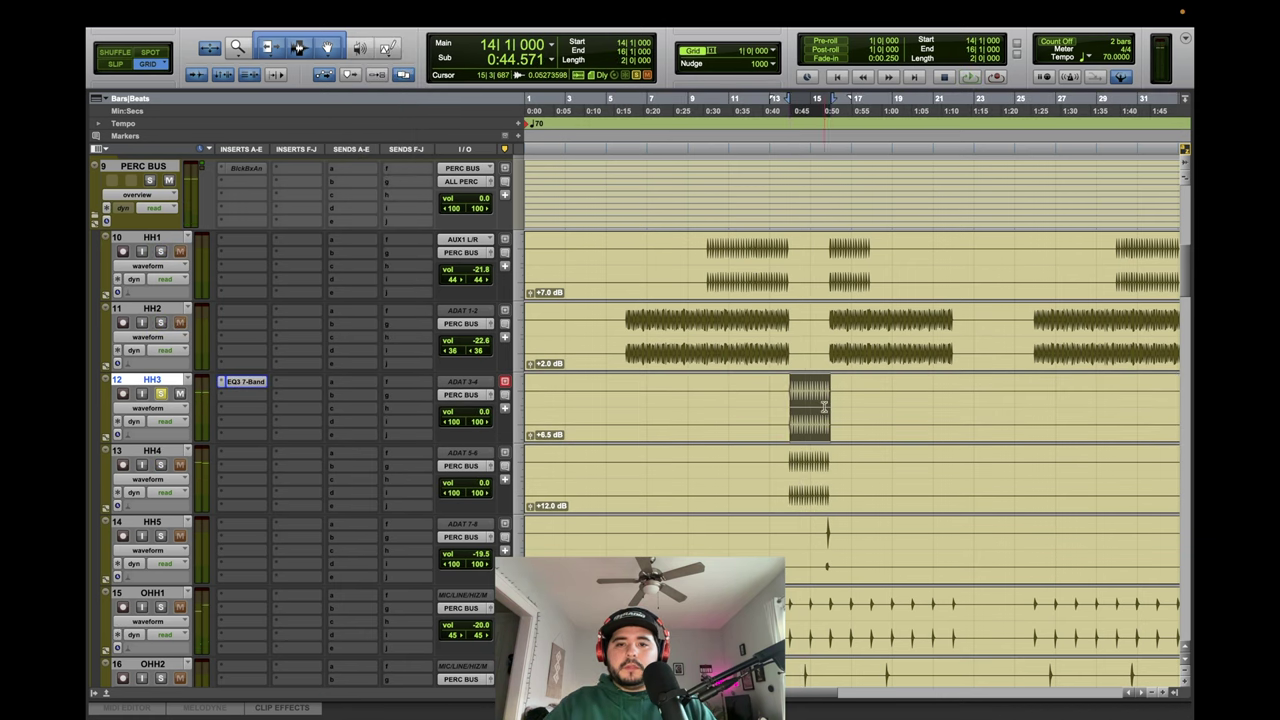
Play the HH3 loop with PERC BUS soloed, and mute the HH4 and HH5 tracks.
key("space")
scroll(284, 454, "up", 5)
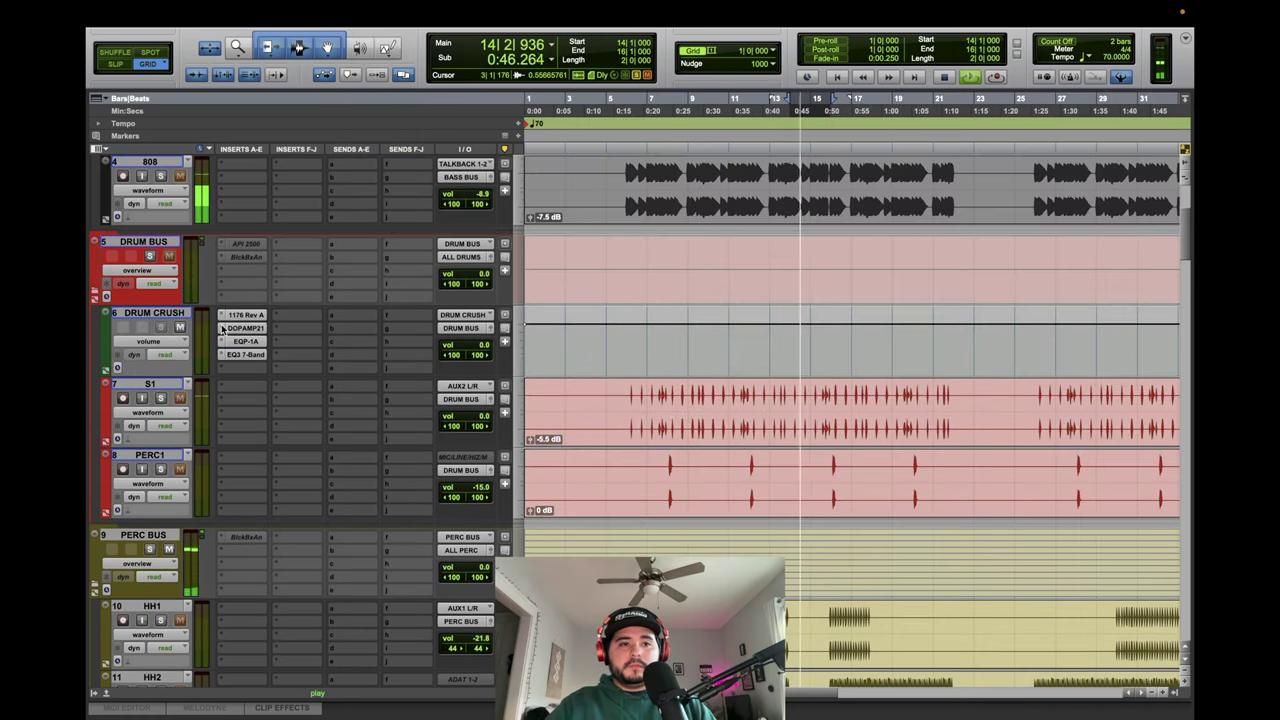
scroll(152, 549, "down", 6)
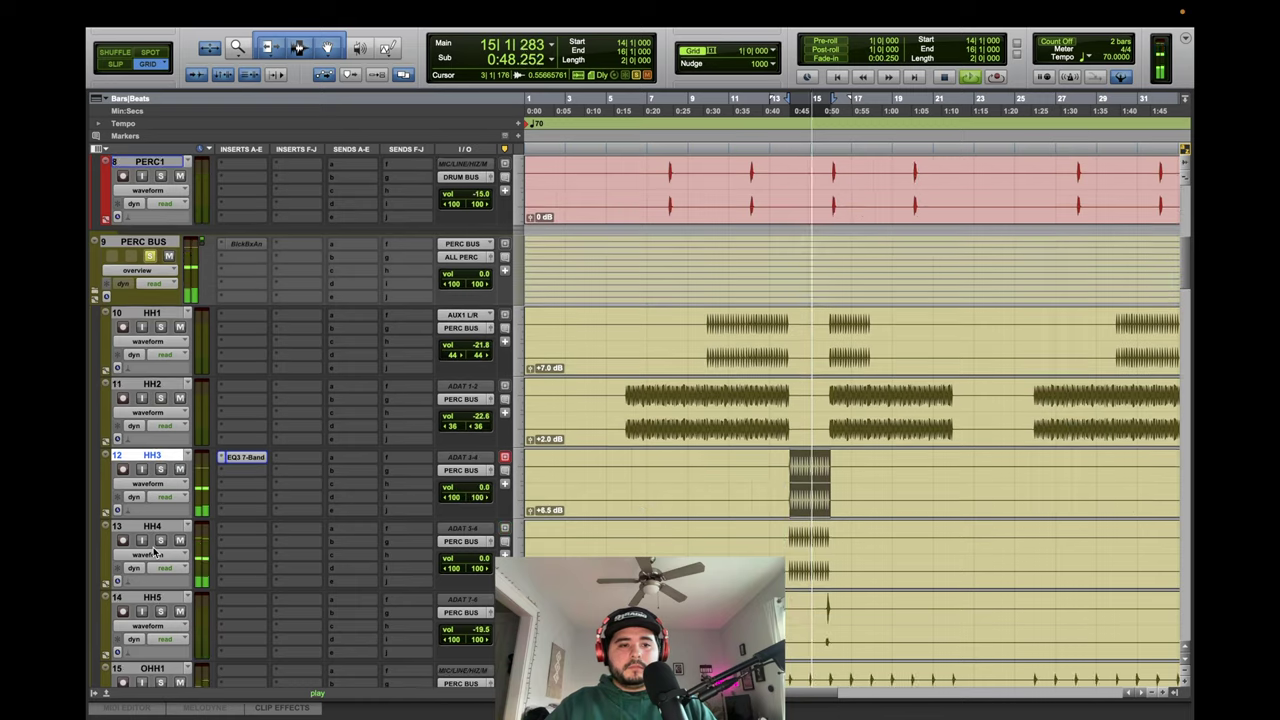
left_click(180, 675)
left_click(180, 603)
left_click(180, 460)
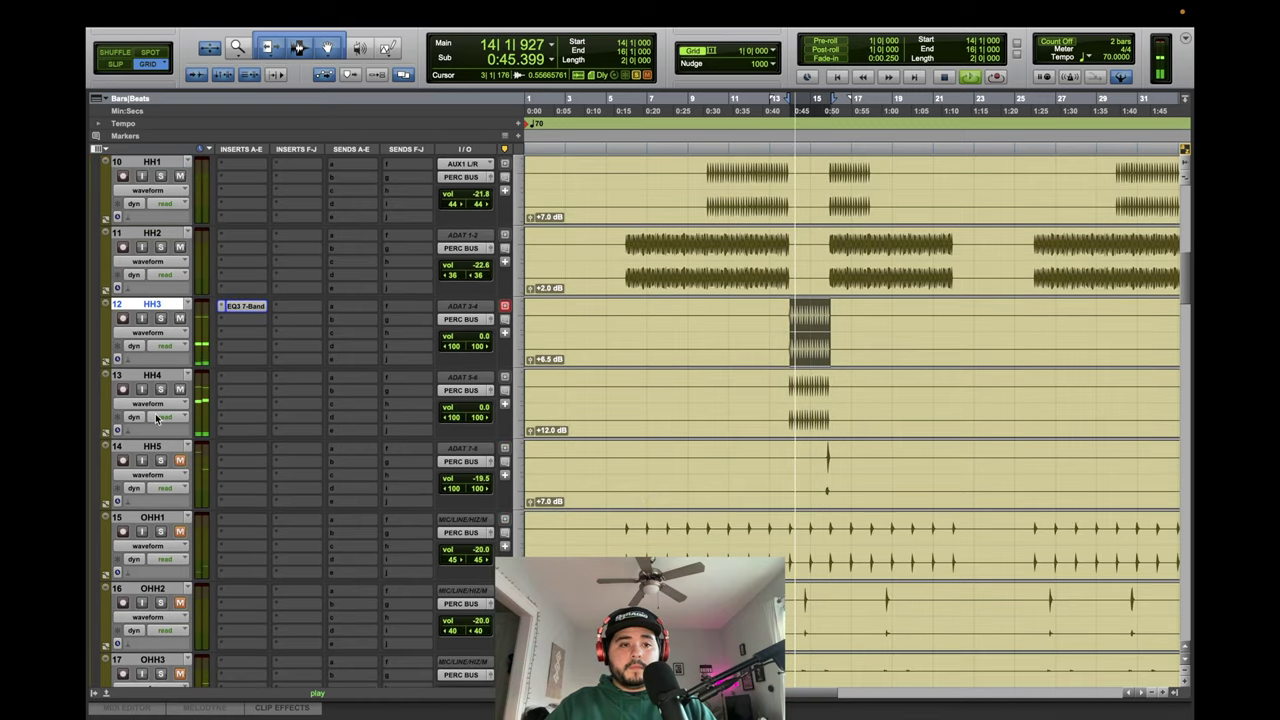
Set both linked HH3 pans to -36.
left_click(490, 320)
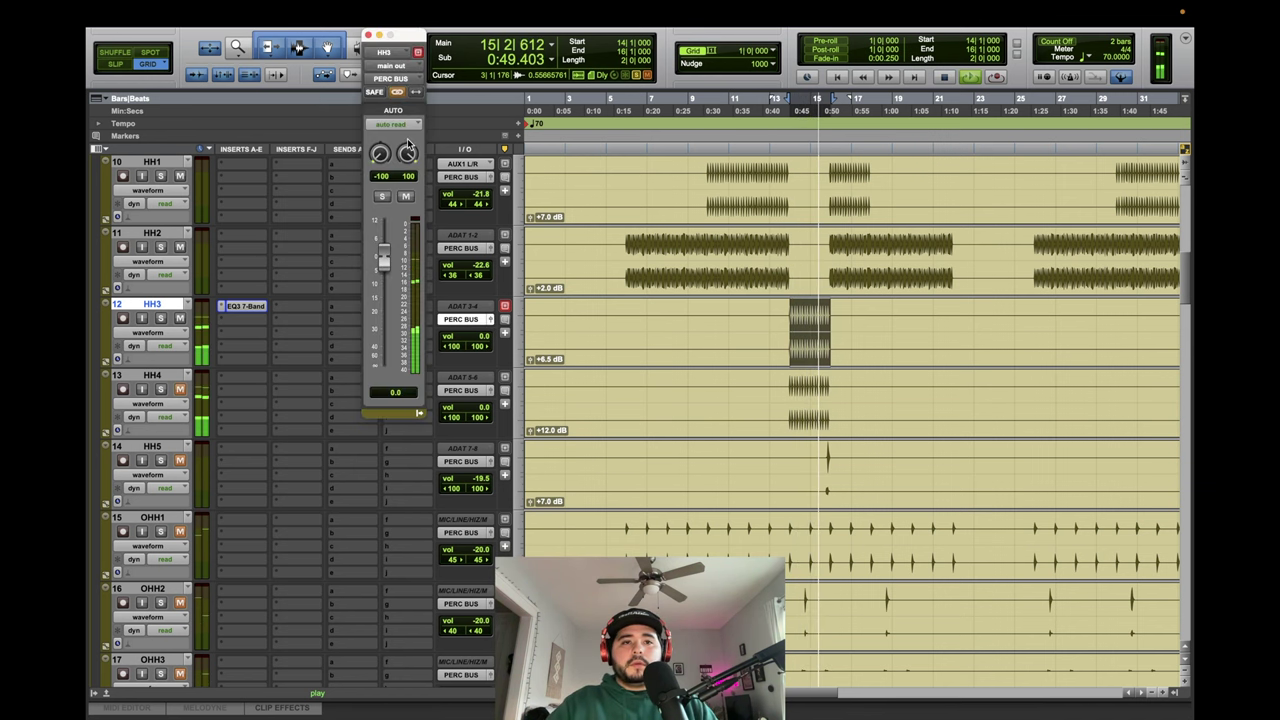
left_click_drag(380, 152, 390, 120)
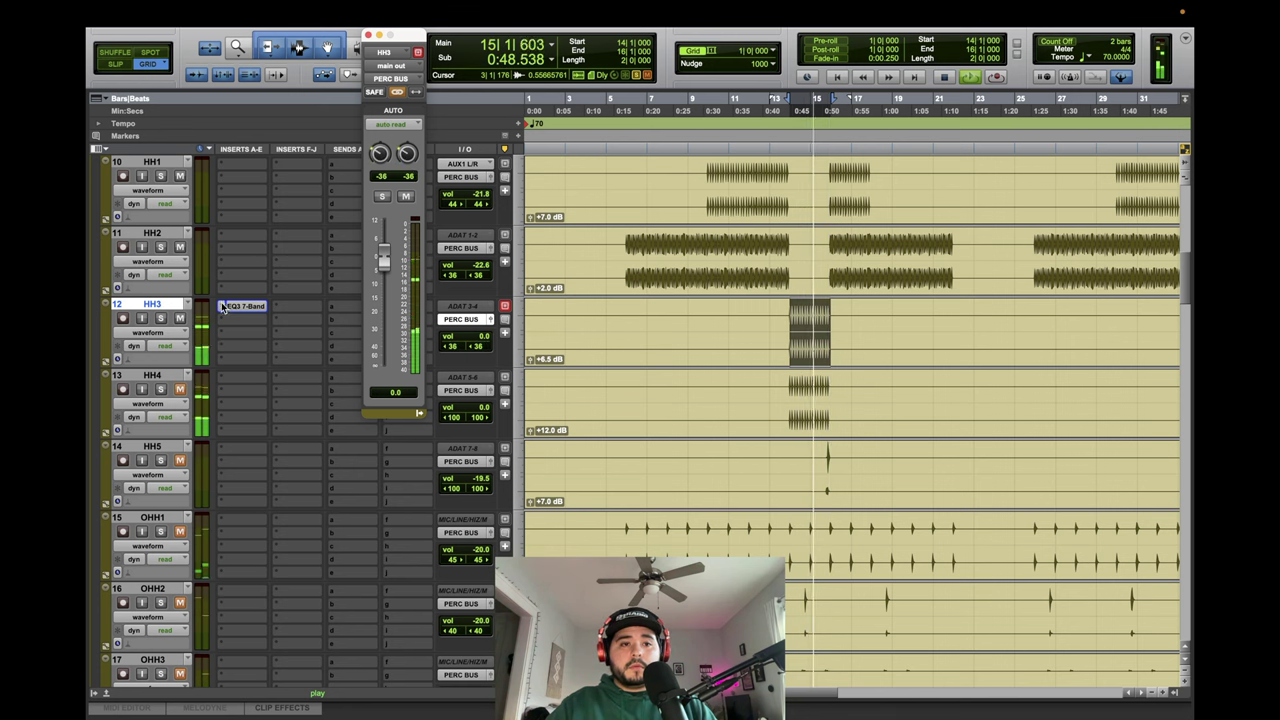
Link HH4's pans, set both to 36, and lower the track's volume to -9.9 dB.
left_click(222, 307)
left_click(488, 391)
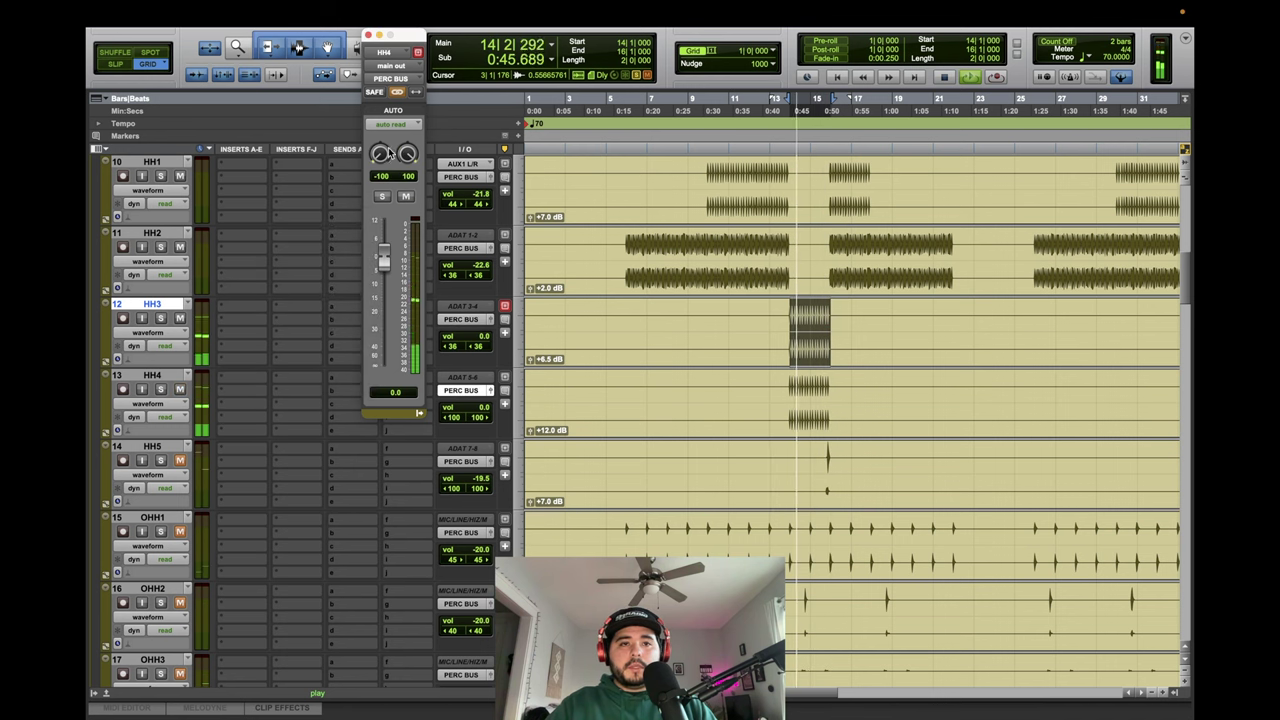
left_click_drag(381, 157, 380, 176)
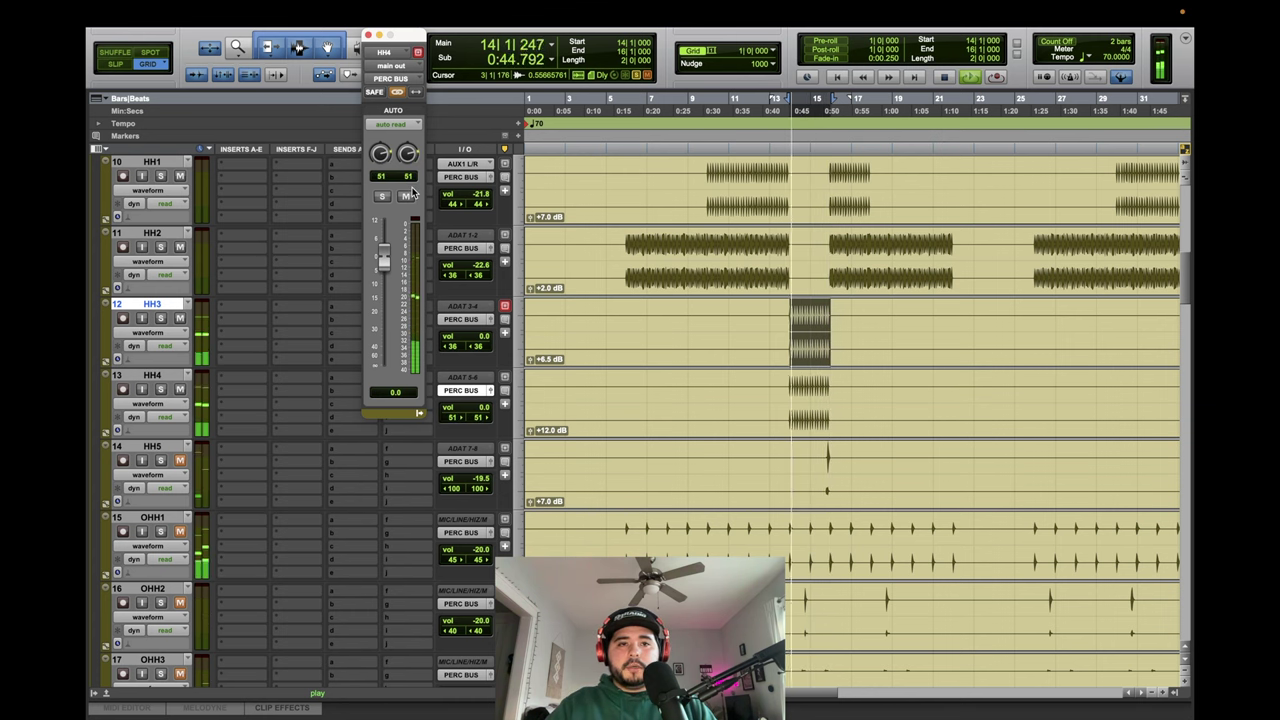
left_click_drag(408, 170, 408, 167)
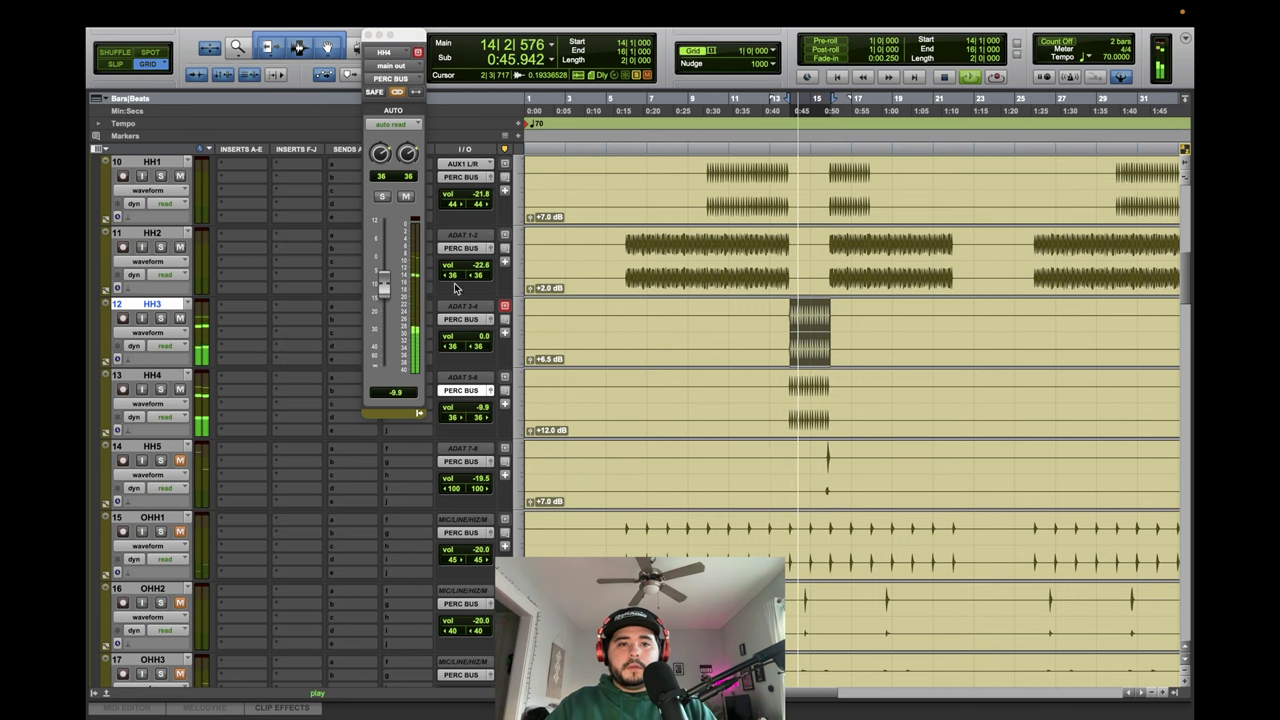
Set the volume of HH3 to -9.9 dB and of HH4 to -8.6 dB, closing the HH4 output window.
left_click_drag(487, 336, 487, 345)
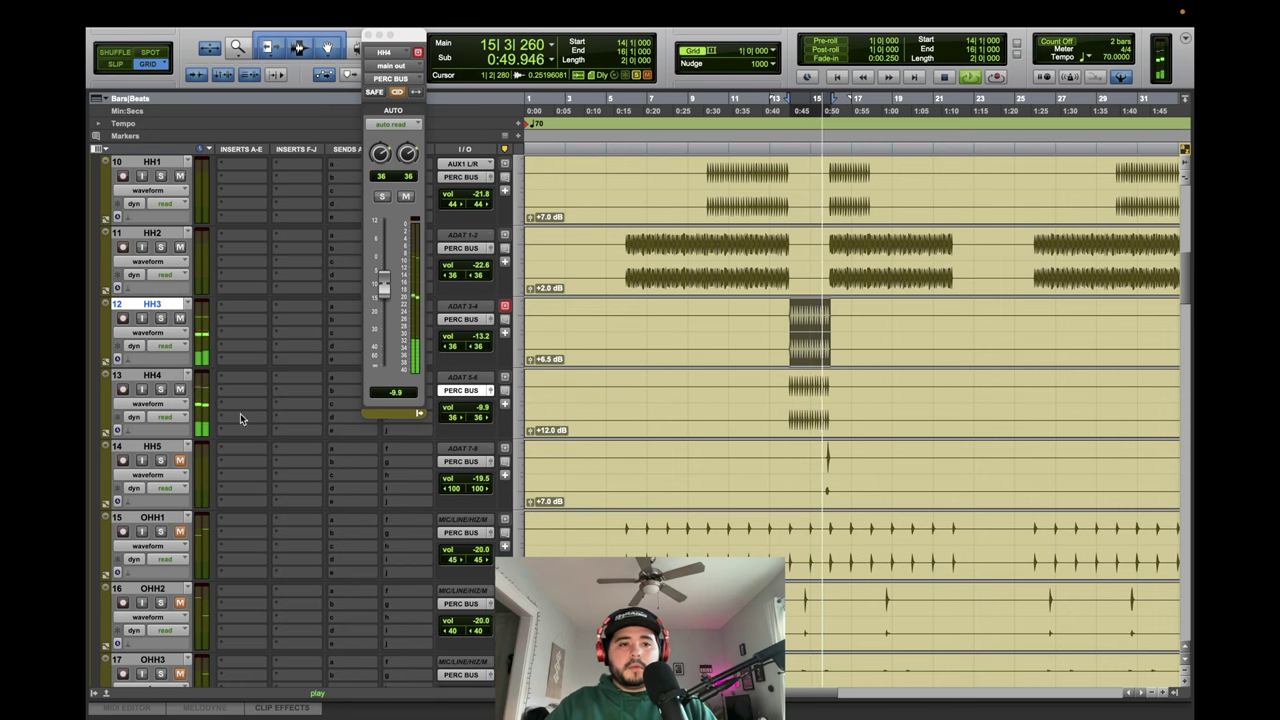
left_click_drag(481, 345, 481, 340)
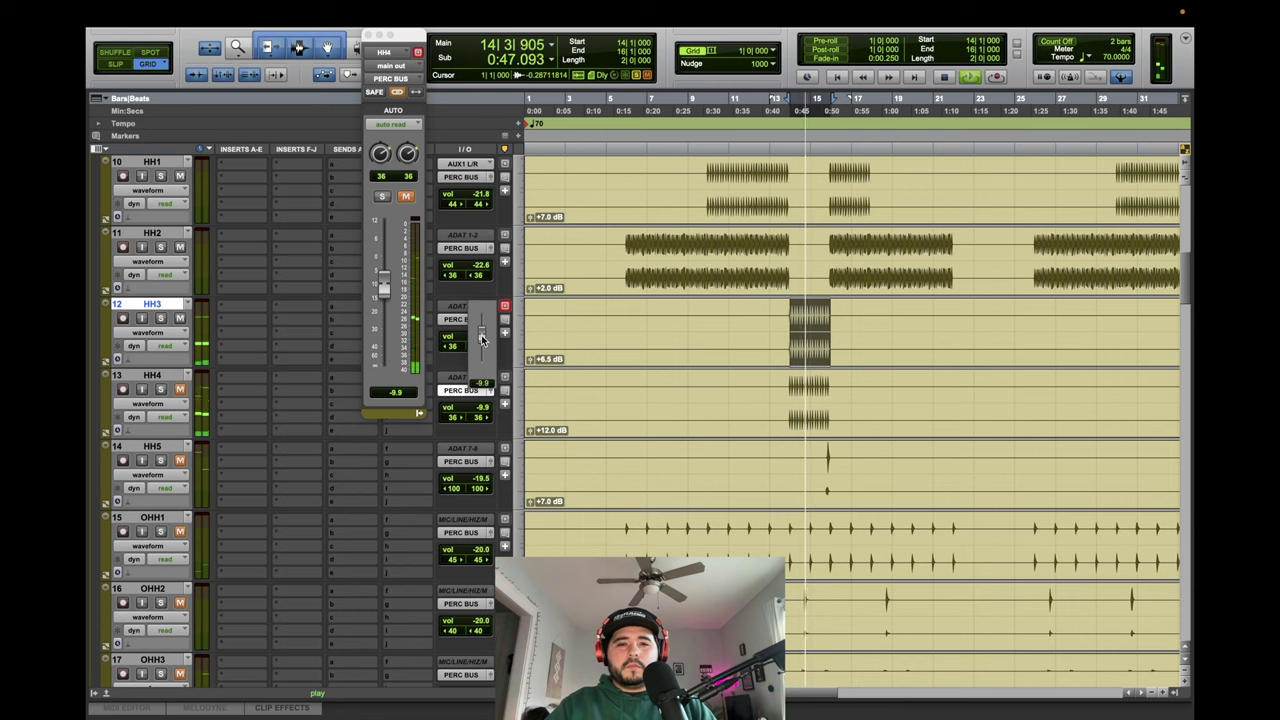
left_click_drag(481, 339, 481, 339)
left_click_drag(481, 413, 481, 408)
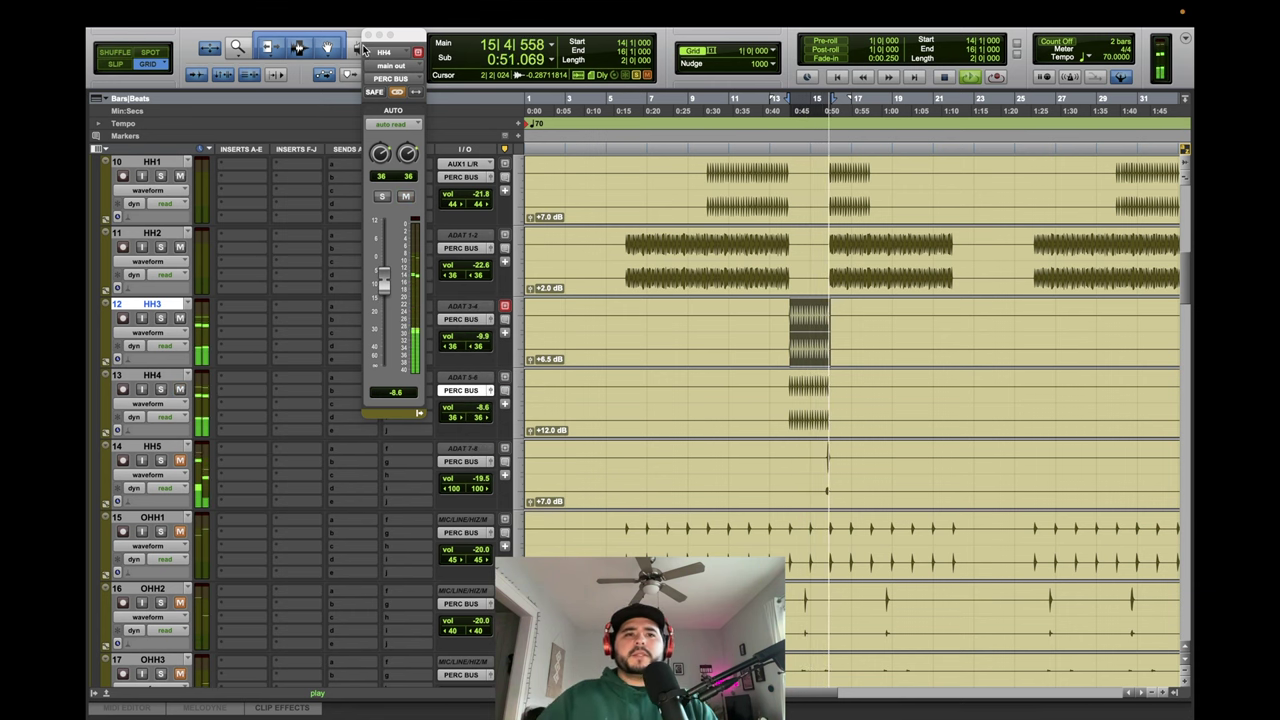
left_click(367, 35)
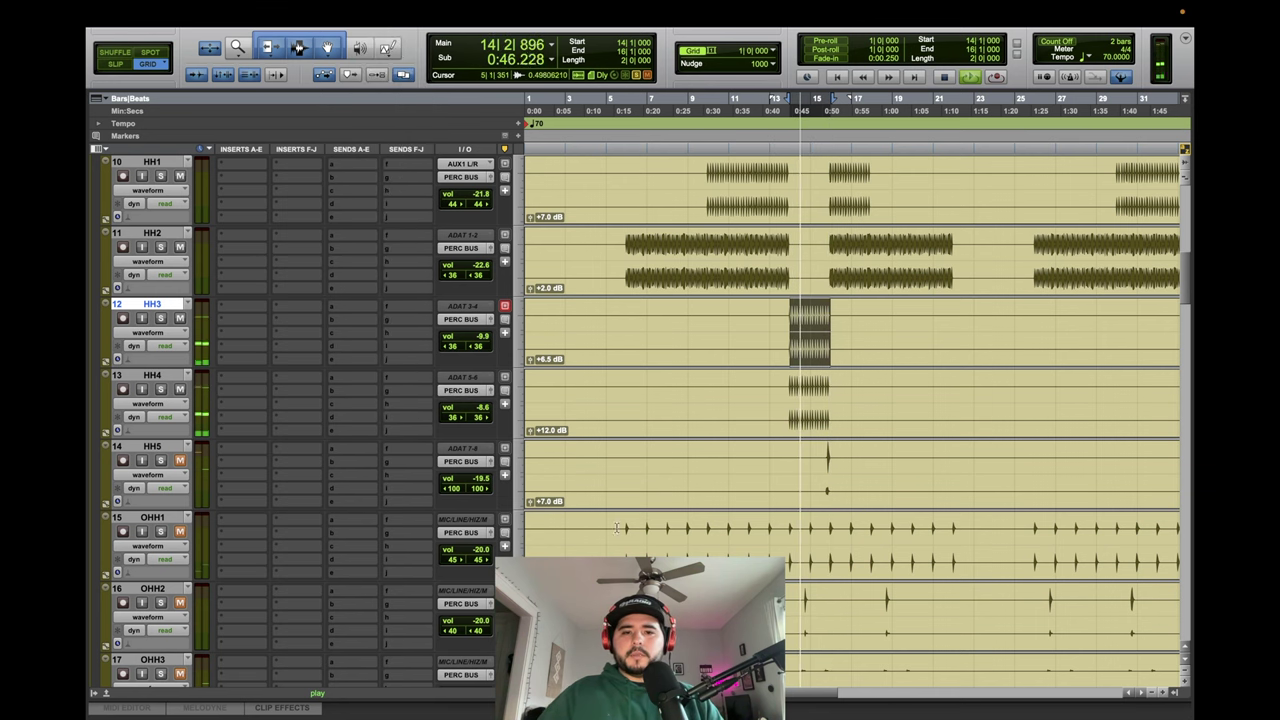
Loop OHH1 over bars 6 to 22, unmute the track, and open its output window.
left_click_drag(625, 533, 955, 533)
key("space")
key("space")
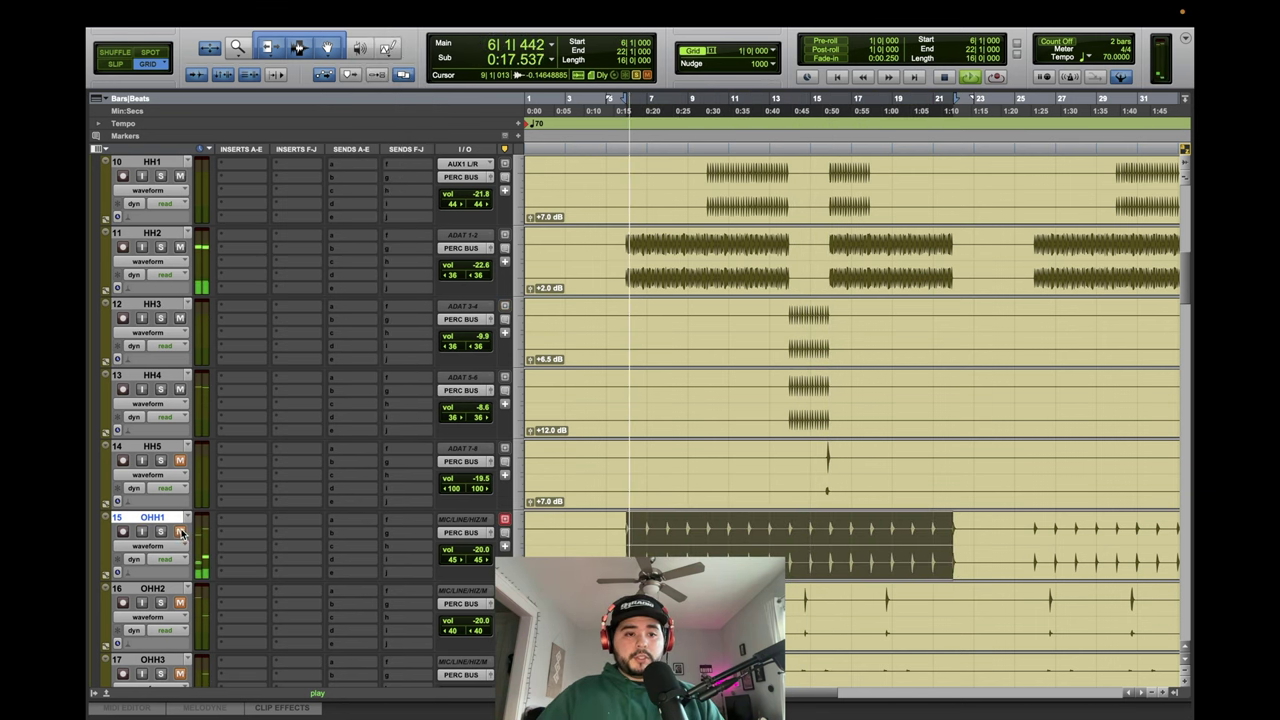
left_click(505, 532)
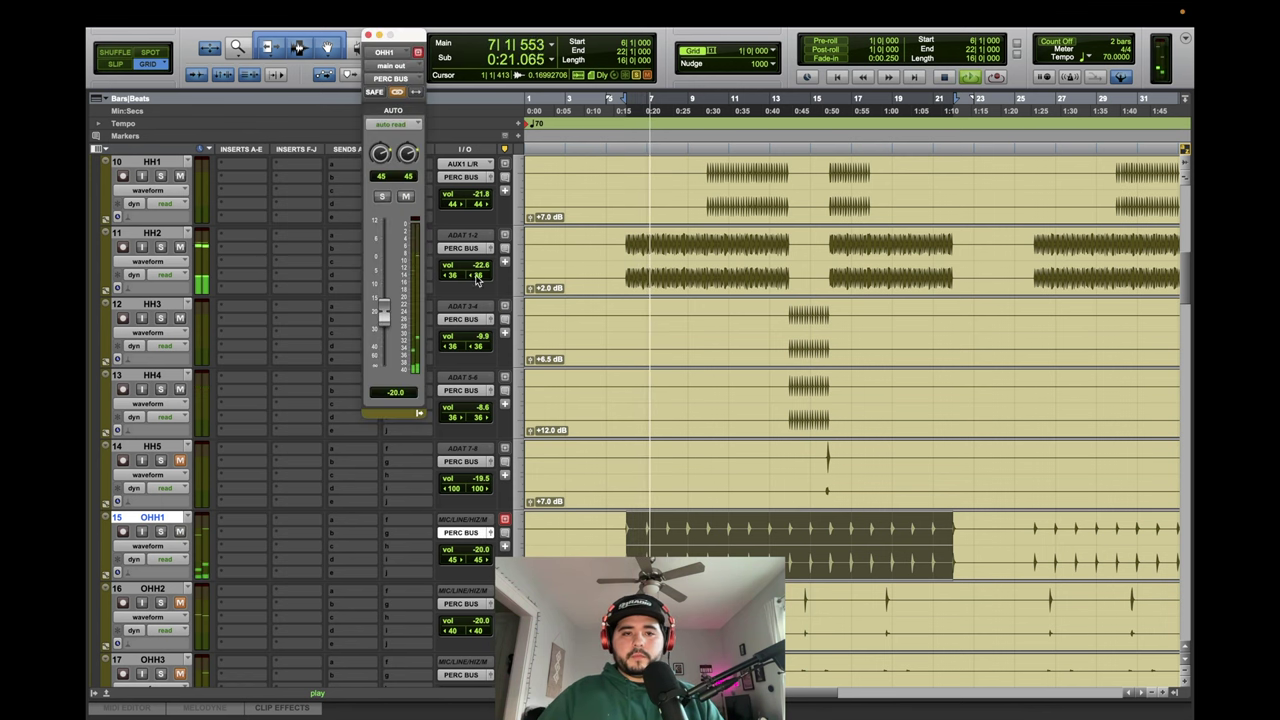
key("space")
key("space")
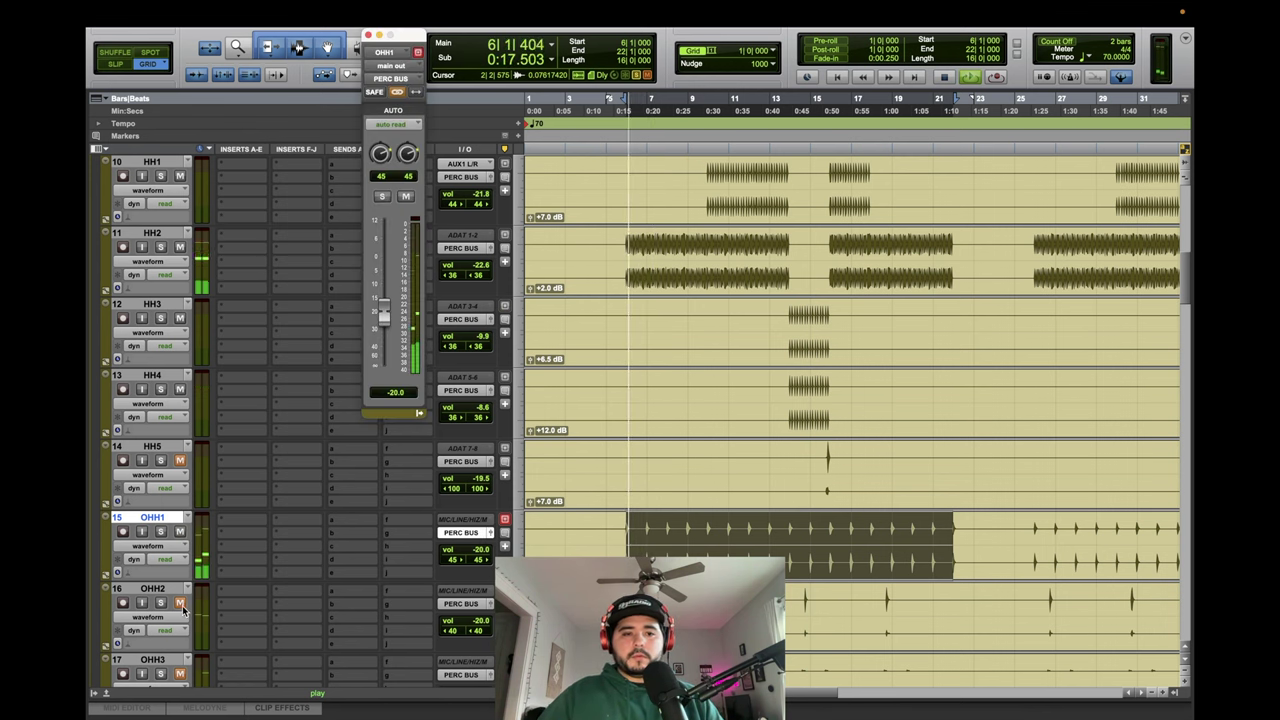
Unmute the remaining open hi-hat tracks, OHH2 through OHH6, while the loop plays.
scroll(362, 630, "down", 1)
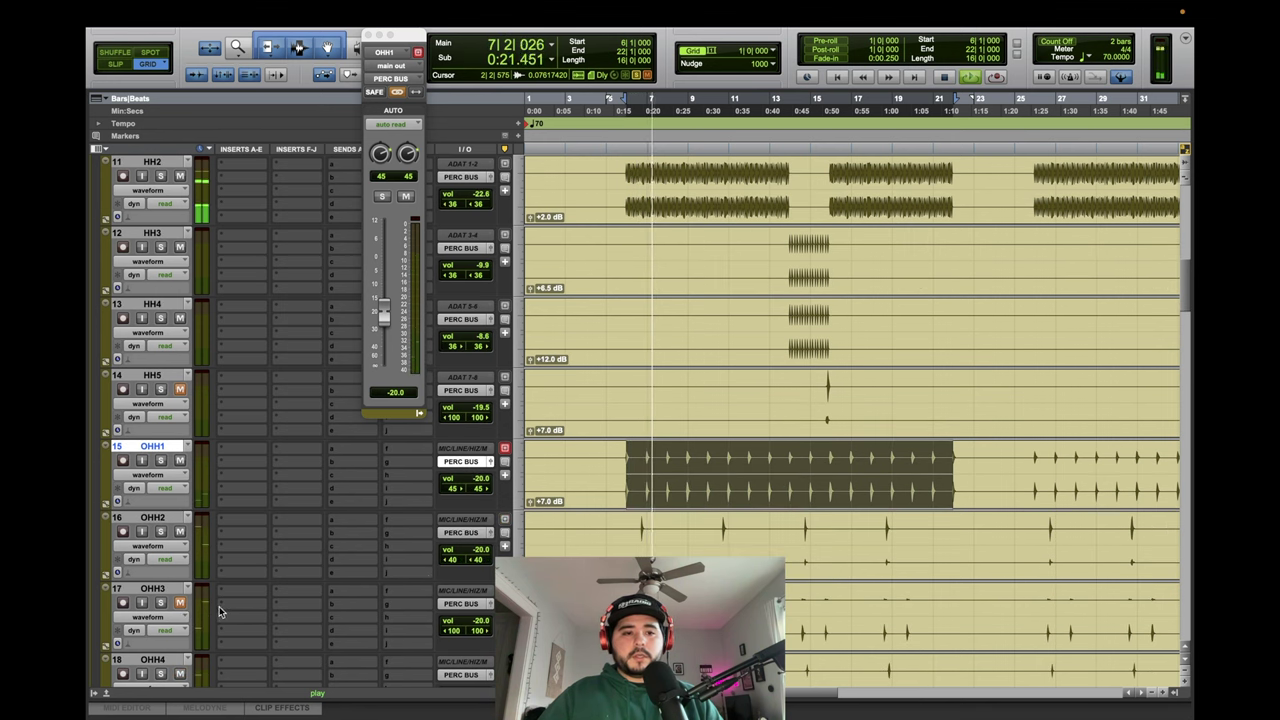
left_click(183, 604)
scroll(400, 575, "down", 2)
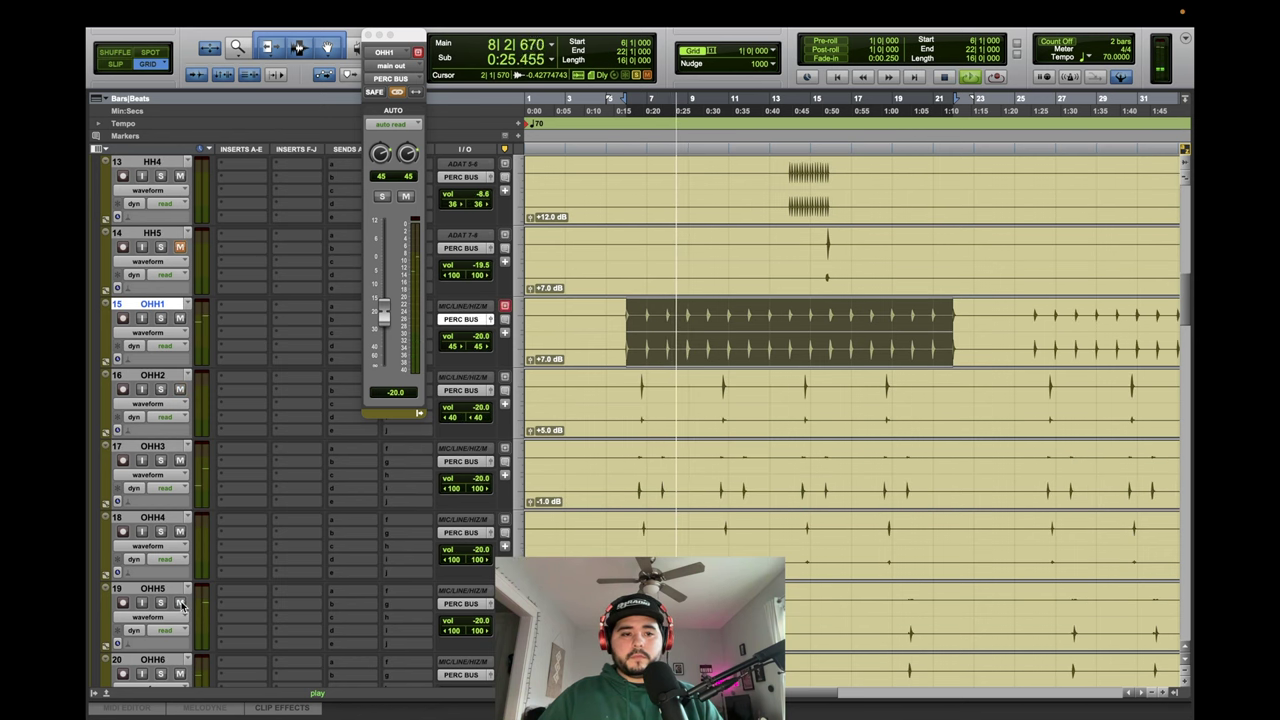
scroll(200, 609, "down", 2)
scroll(640, 360, "up", 2)
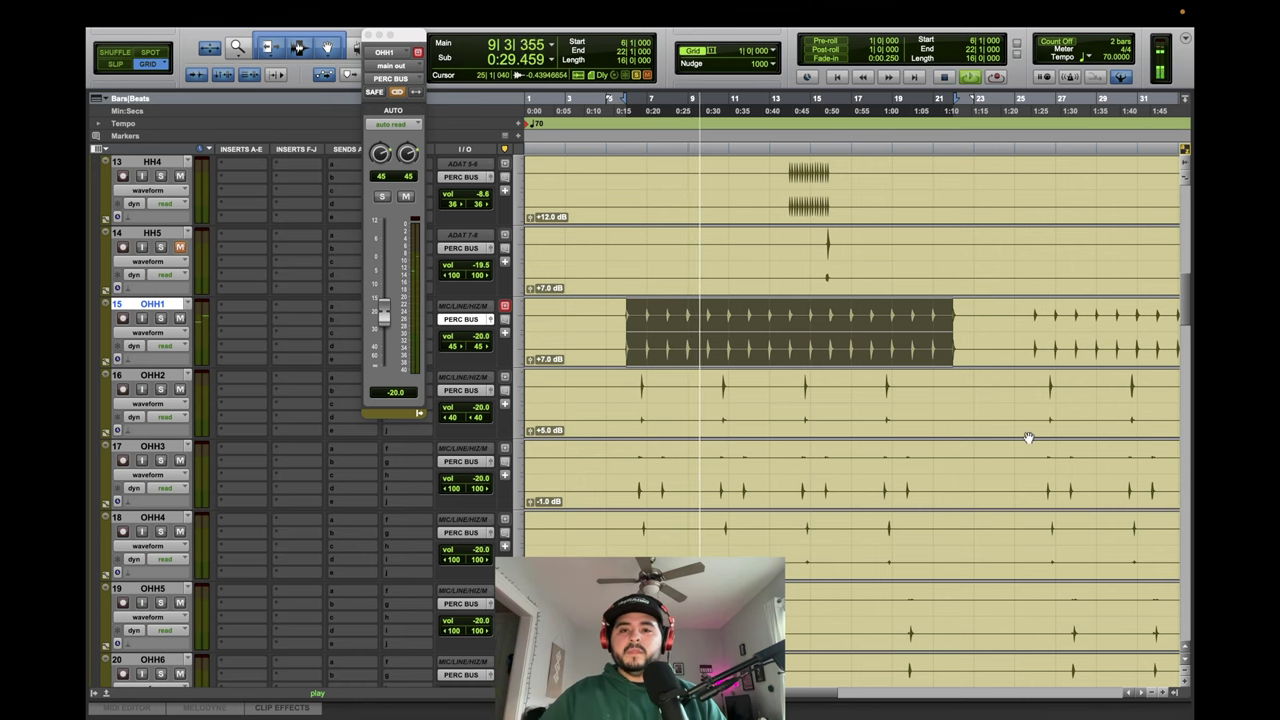
Play the first VLN 1 clip from bar 2, with VLN 1 and STRINGS BUS unmuted and STRINGS BUS soloed.
scroll(1028, 437, "down", 8)
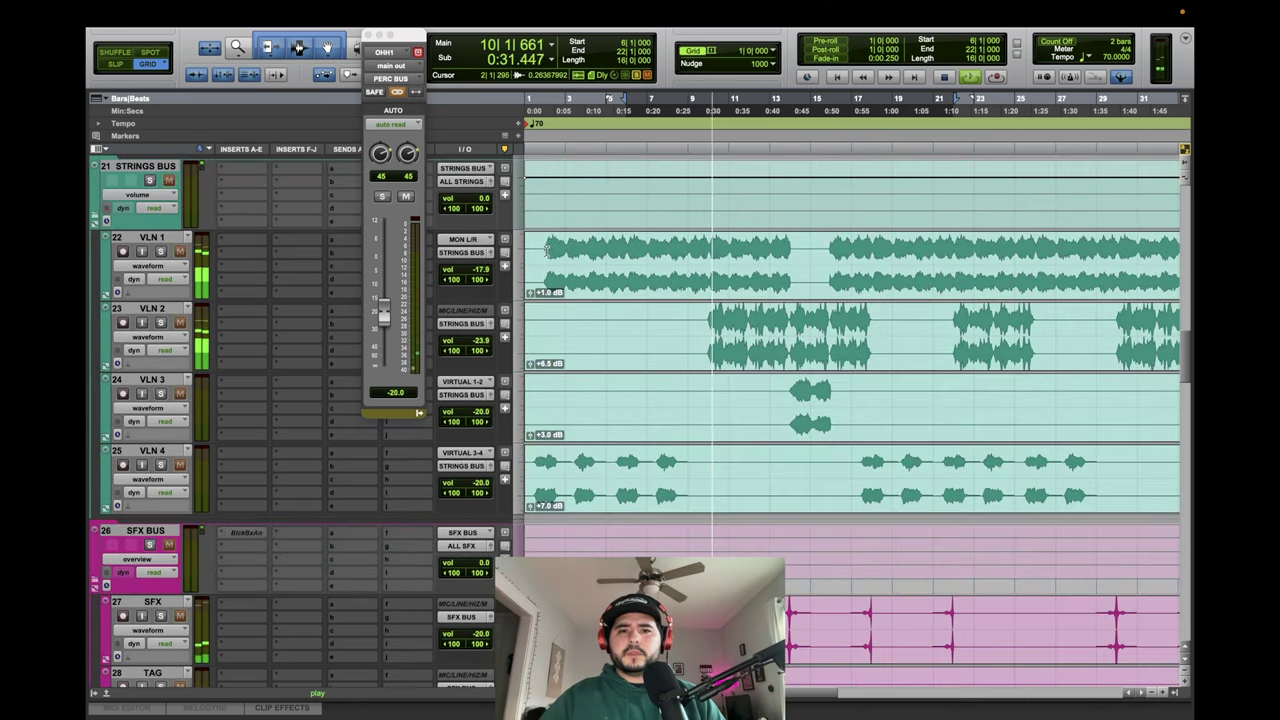
left_click(547, 250)
key("space")
key("space")
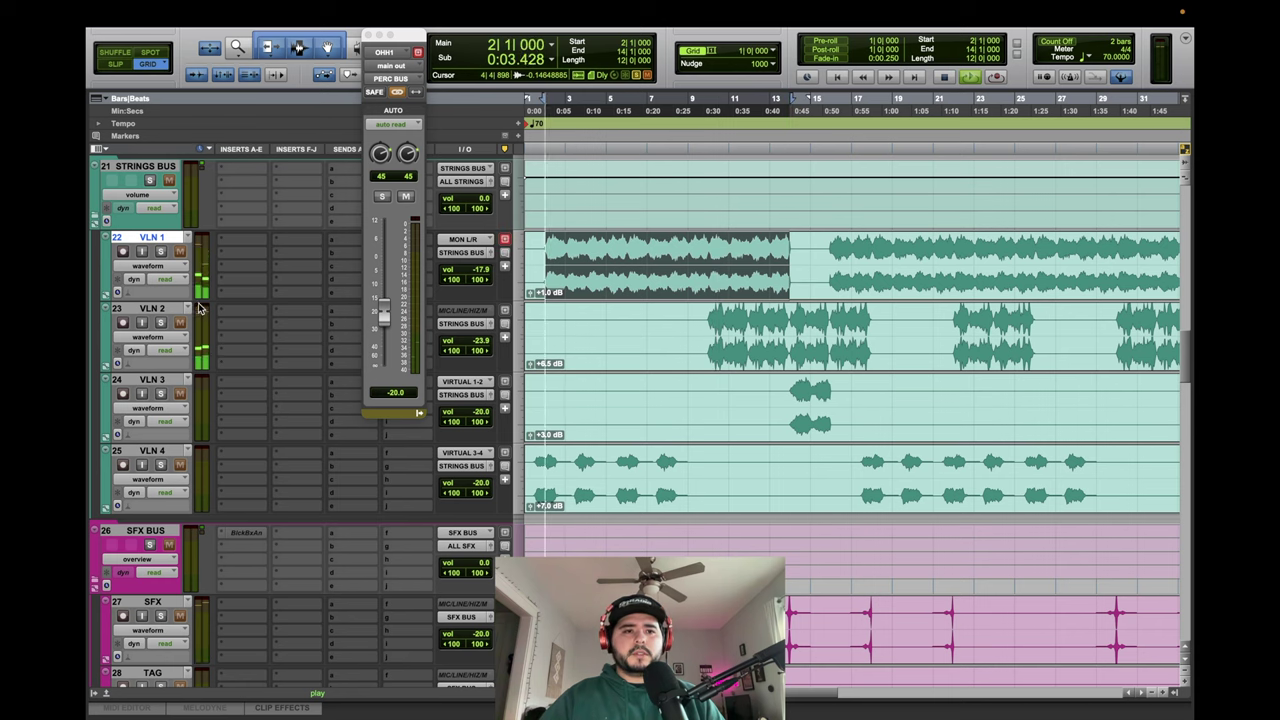
left_click(160, 252)
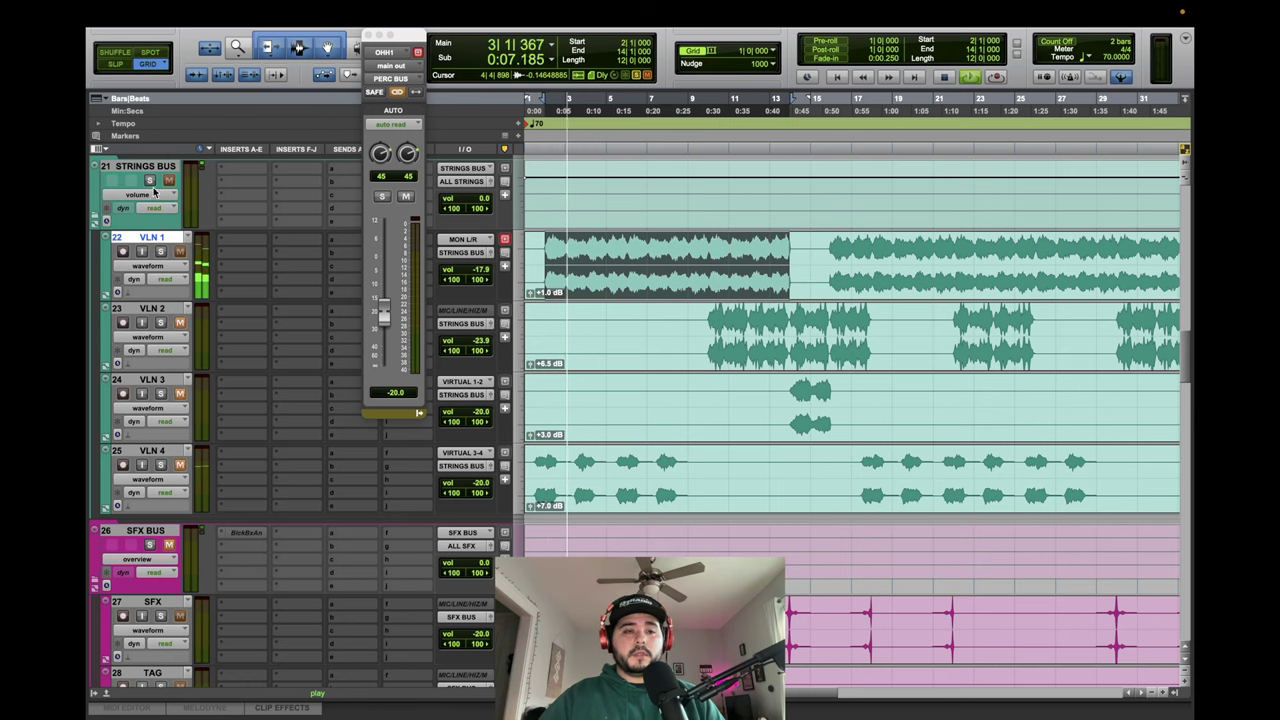
left_click(150, 181)
key("space")
key("space")
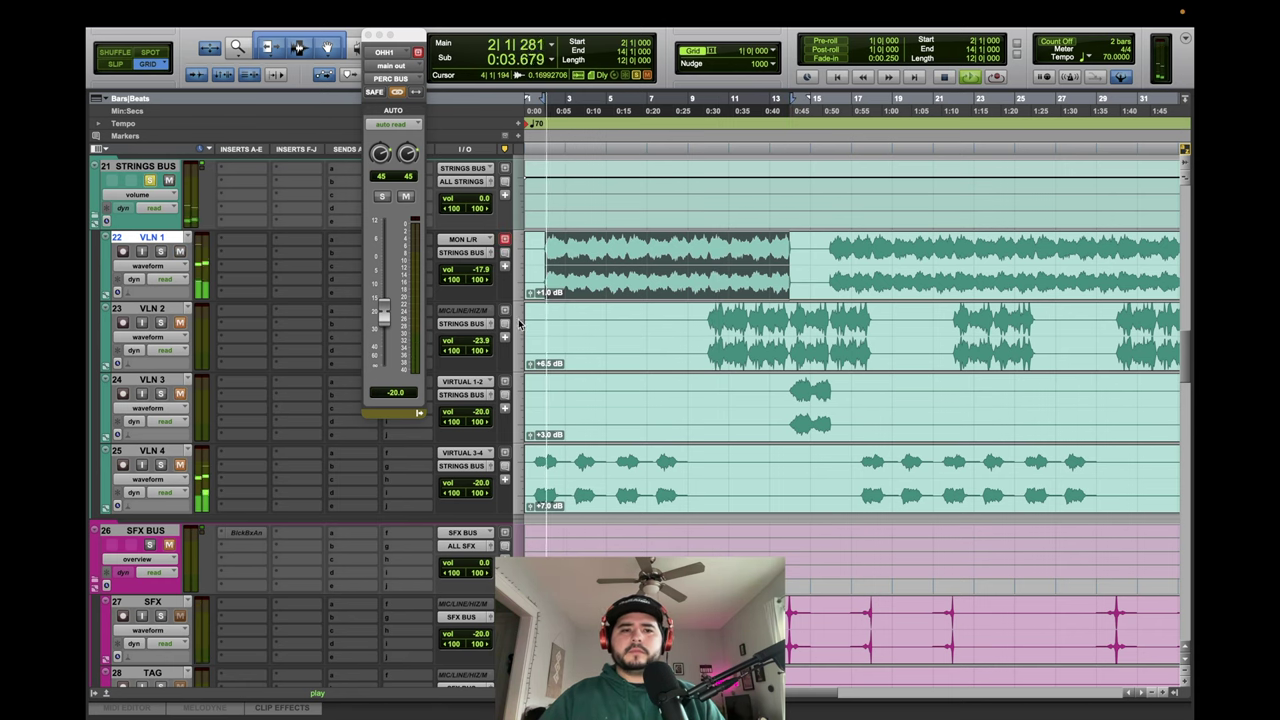
Loop playback over bars 6 to 13 and open VLN 1's output window.
scroll(763, 283, "up", 15)
left_click_drag(628, 404, 766, 411)
key("space")
key("space")
scroll(923, 365, "down", 12)
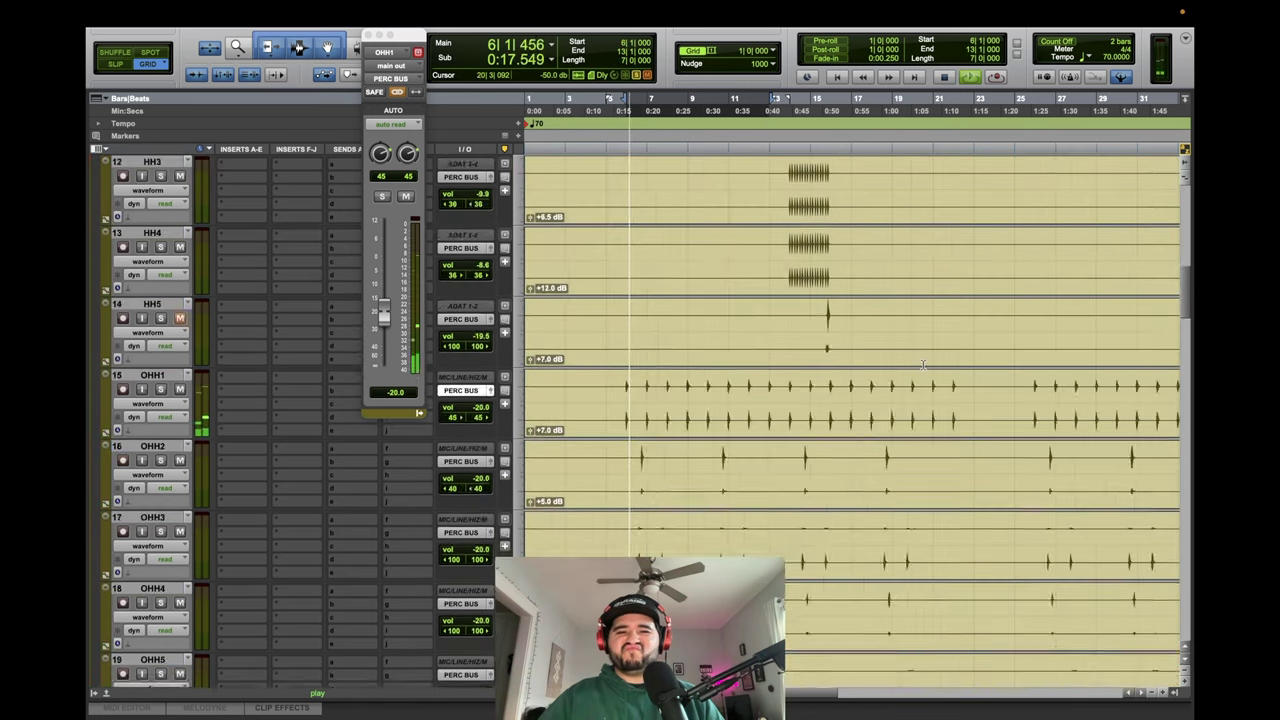
scroll(923, 365, "down", 8)
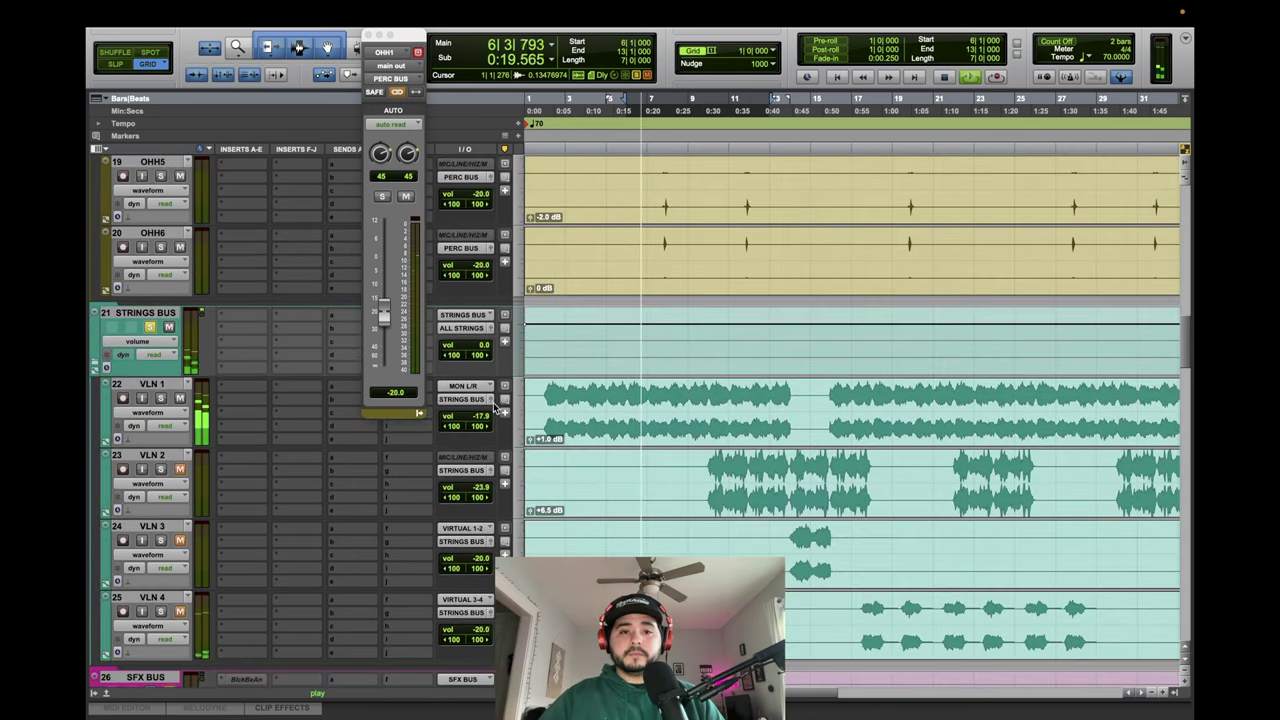
left_click(501, 401)
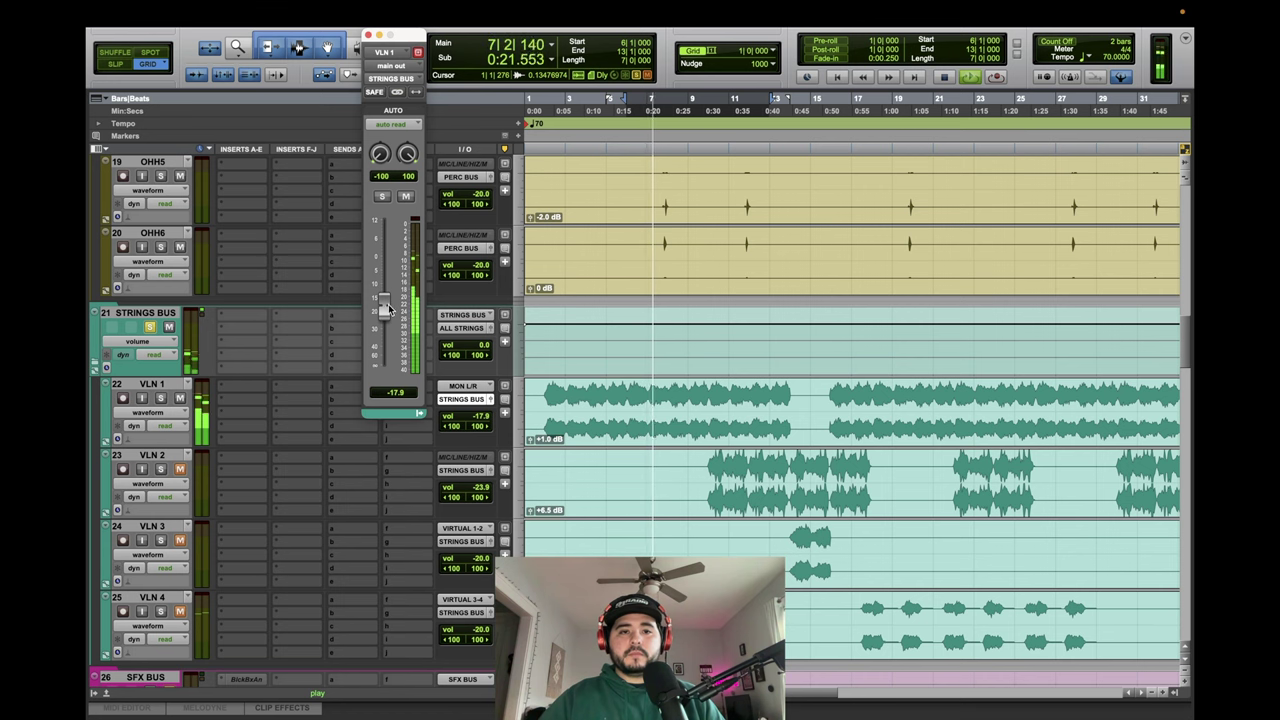
Unmute VLN 4 and set its volume to -21.0 dB.
left_click(180, 611)
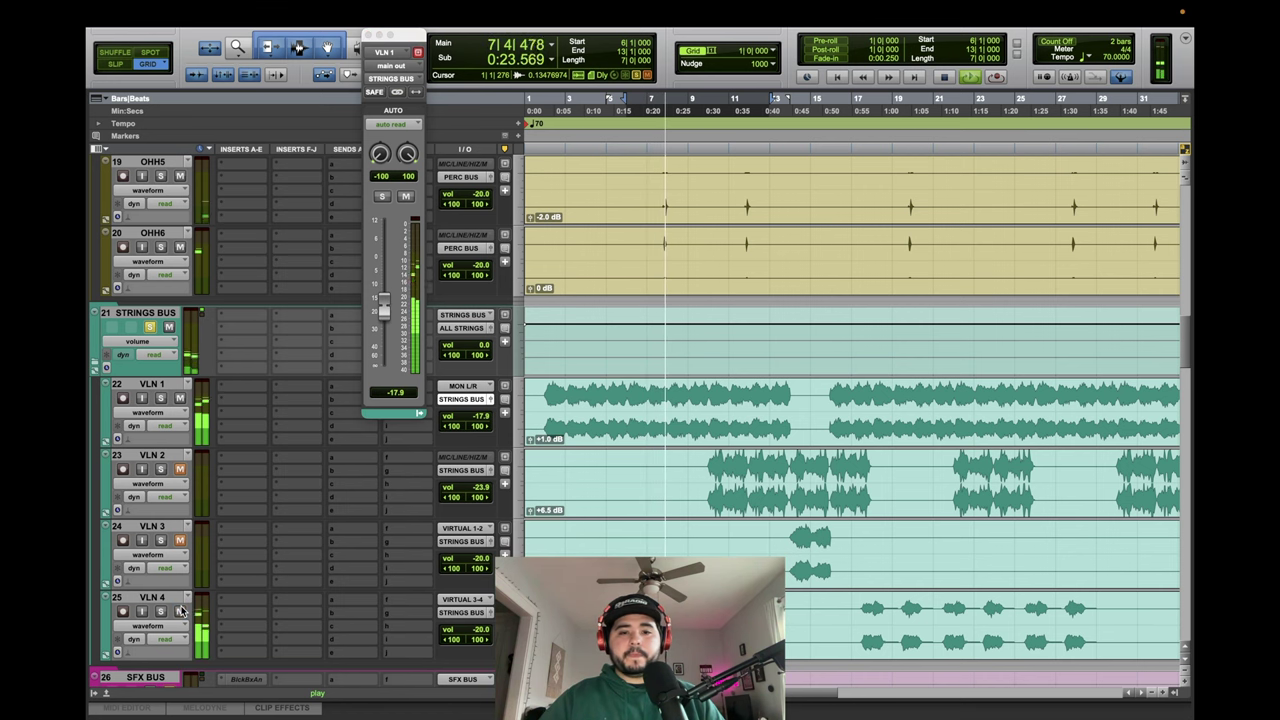
left_click(462, 612)
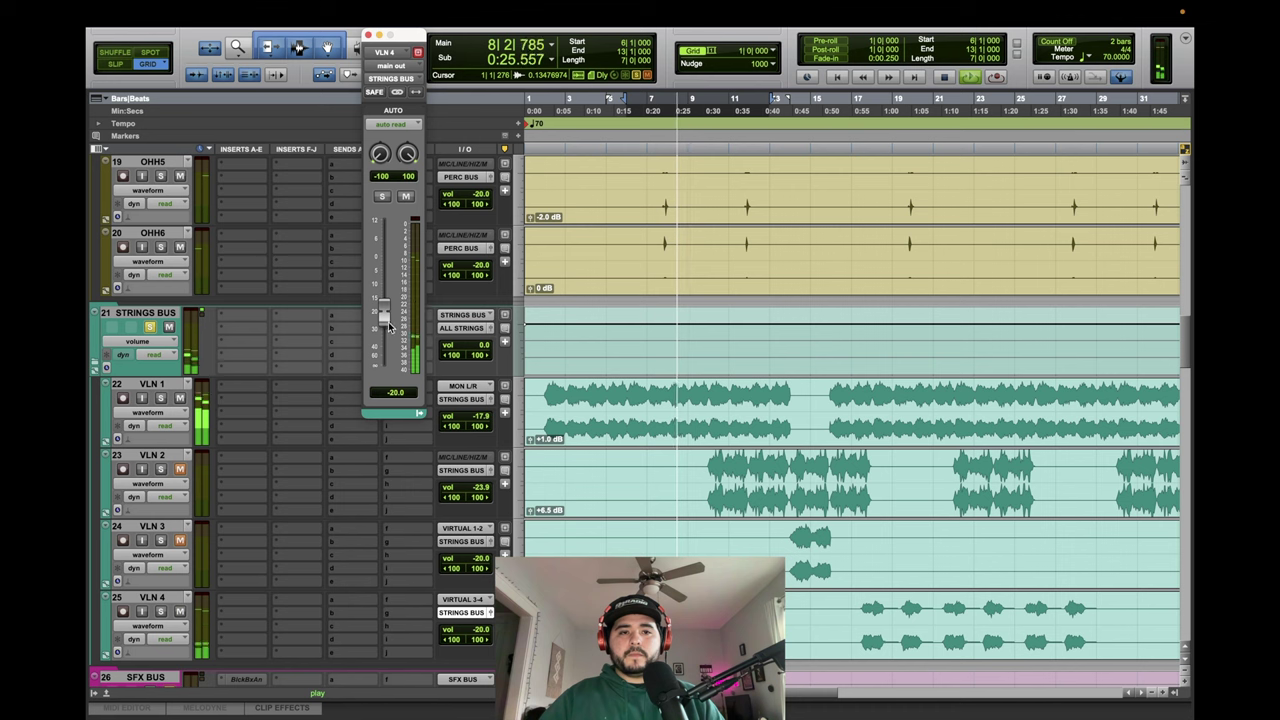
left_click_drag(387, 323, 387, 324)
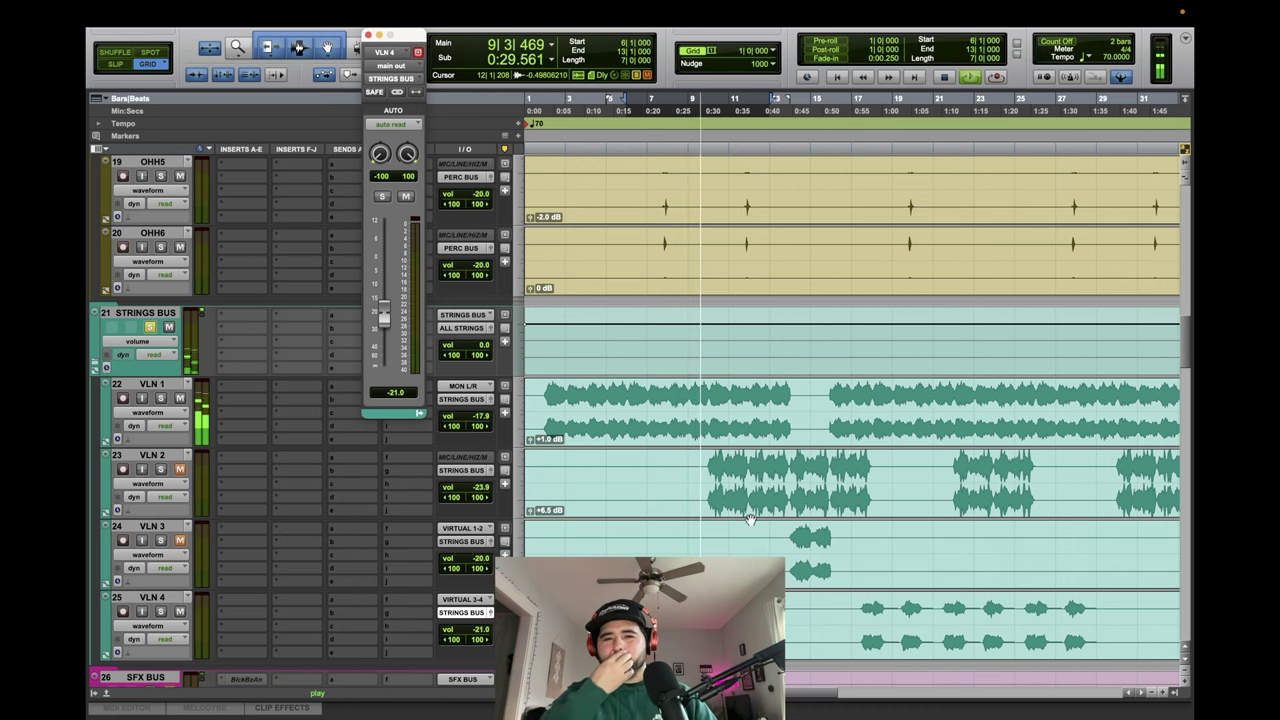
Loop VLN 2 over bars 10 to 18, unmute the track, and open its output window.
left_click_drag(708, 482, 877, 482)
key("space")
key("space")
left_click(180, 469)
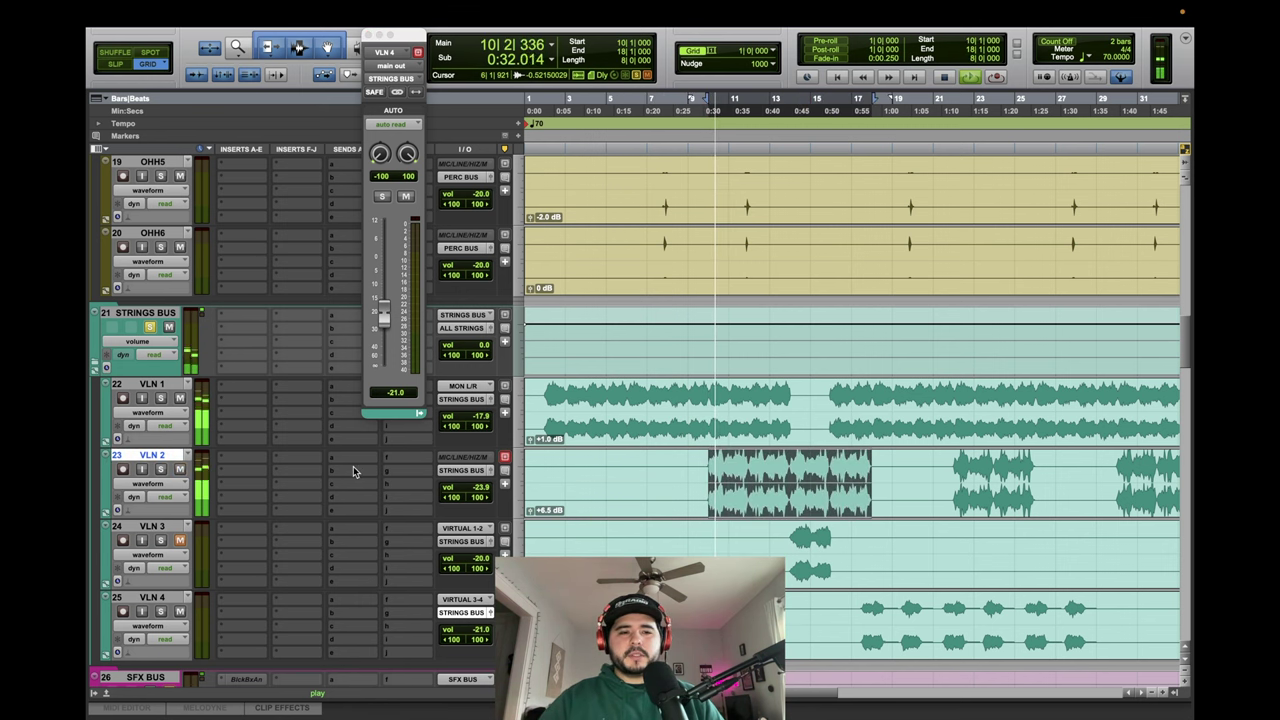
left_click(482, 473)
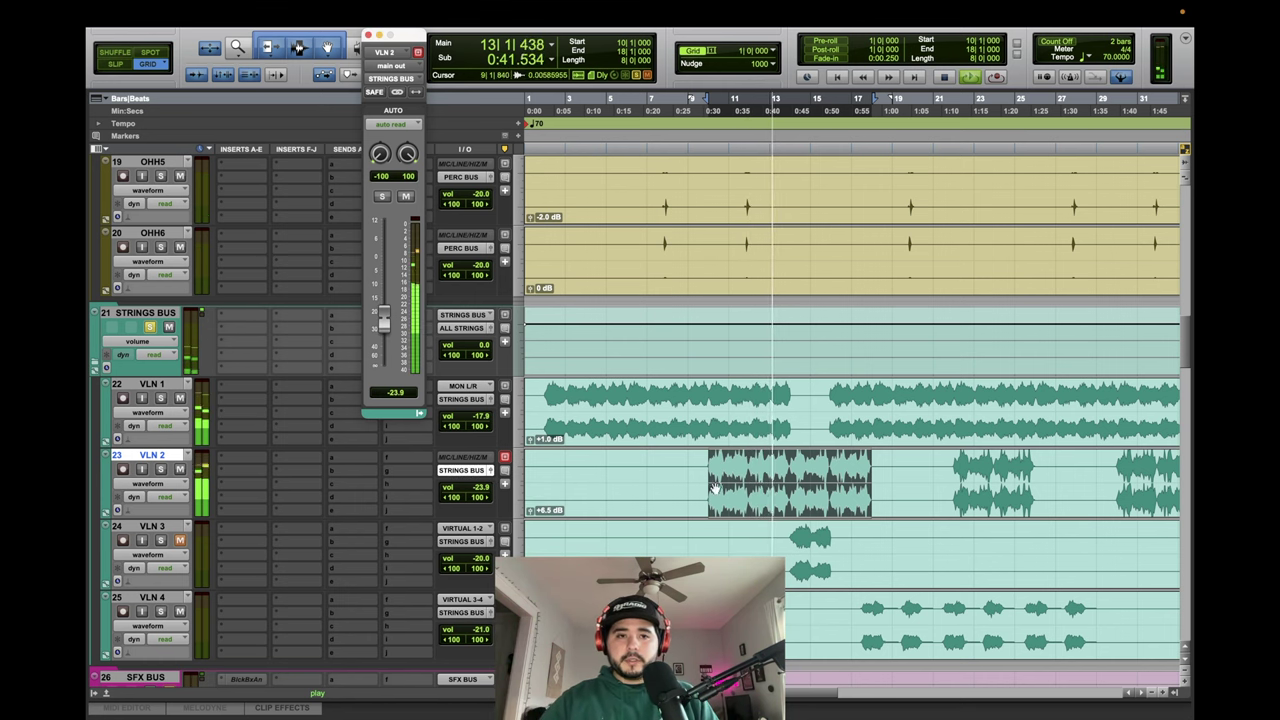
Select all the VLN 2 clips and lower their clip gain to +4.5 dB.
triple_click(763, 500)
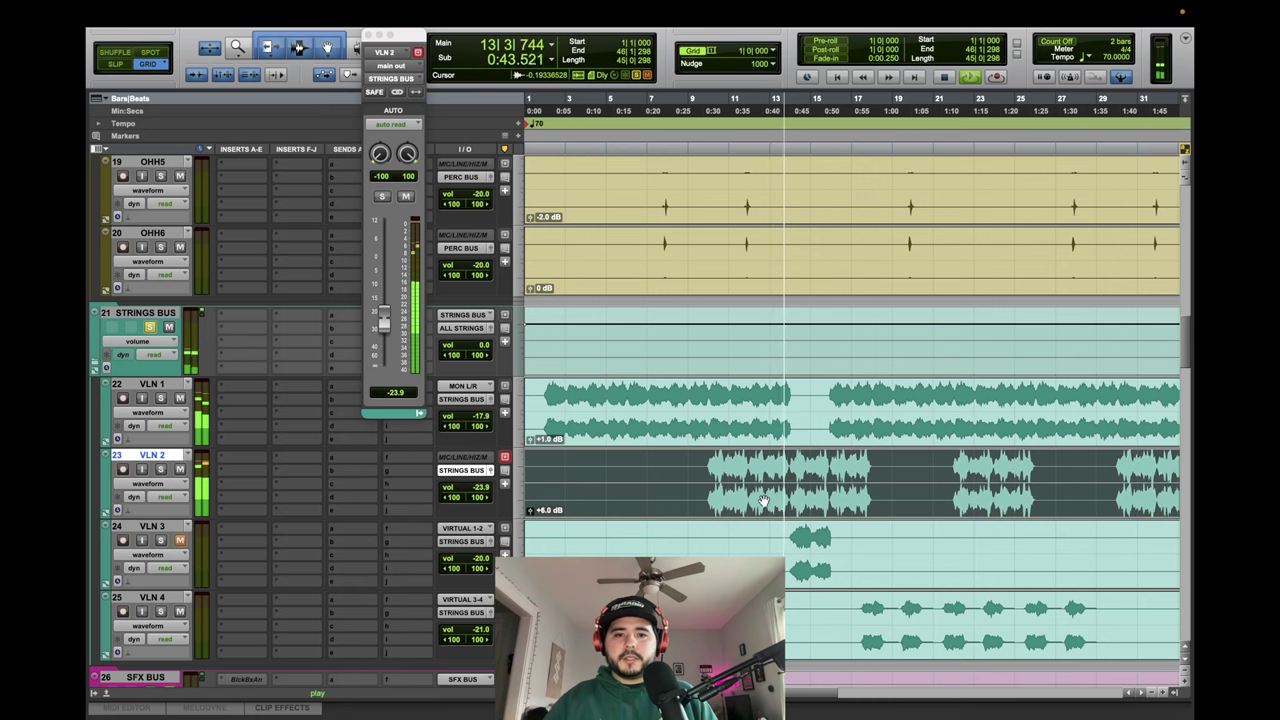
key("ctrl+shift+Down")
key("ctrl+shift+Down")
key("ctrl+shift+Down")
key("ctrl+shift+Down")
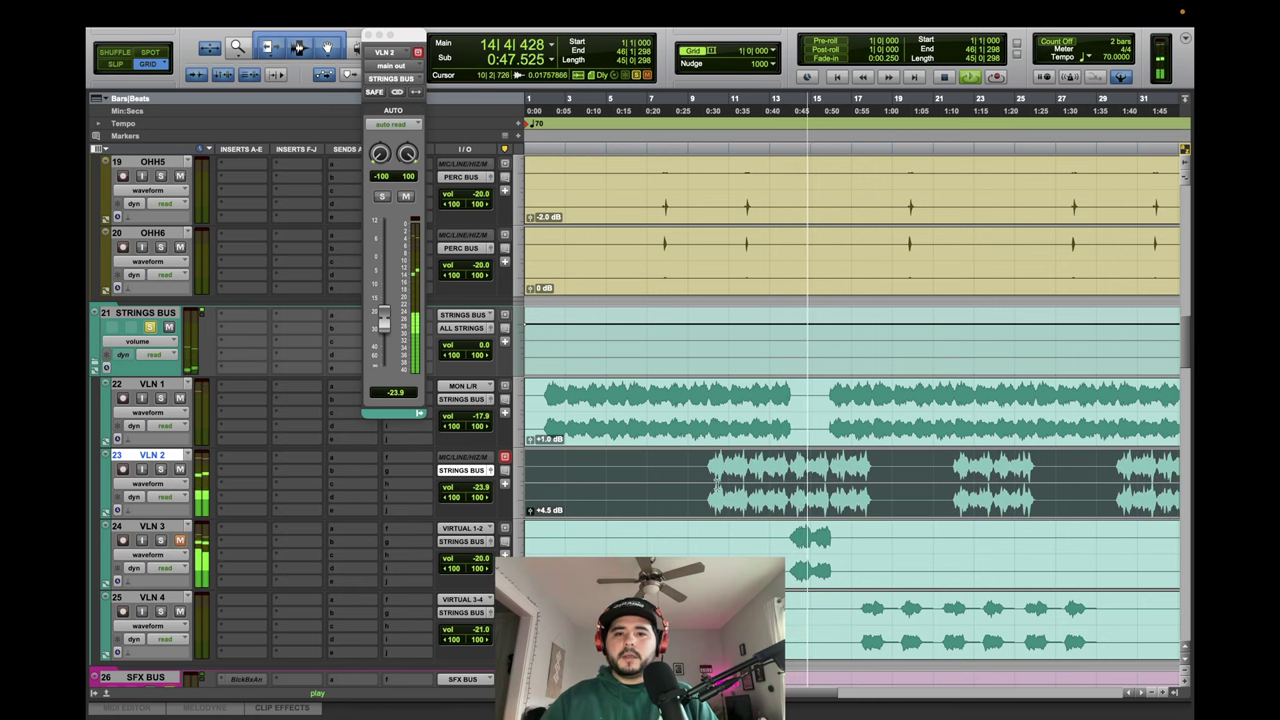
Loop the VLN 2 clip over bars 10 to 14, set both linked pans to -60 and the volume to -24.7 dB.
left_click(762, 500)
key("space")
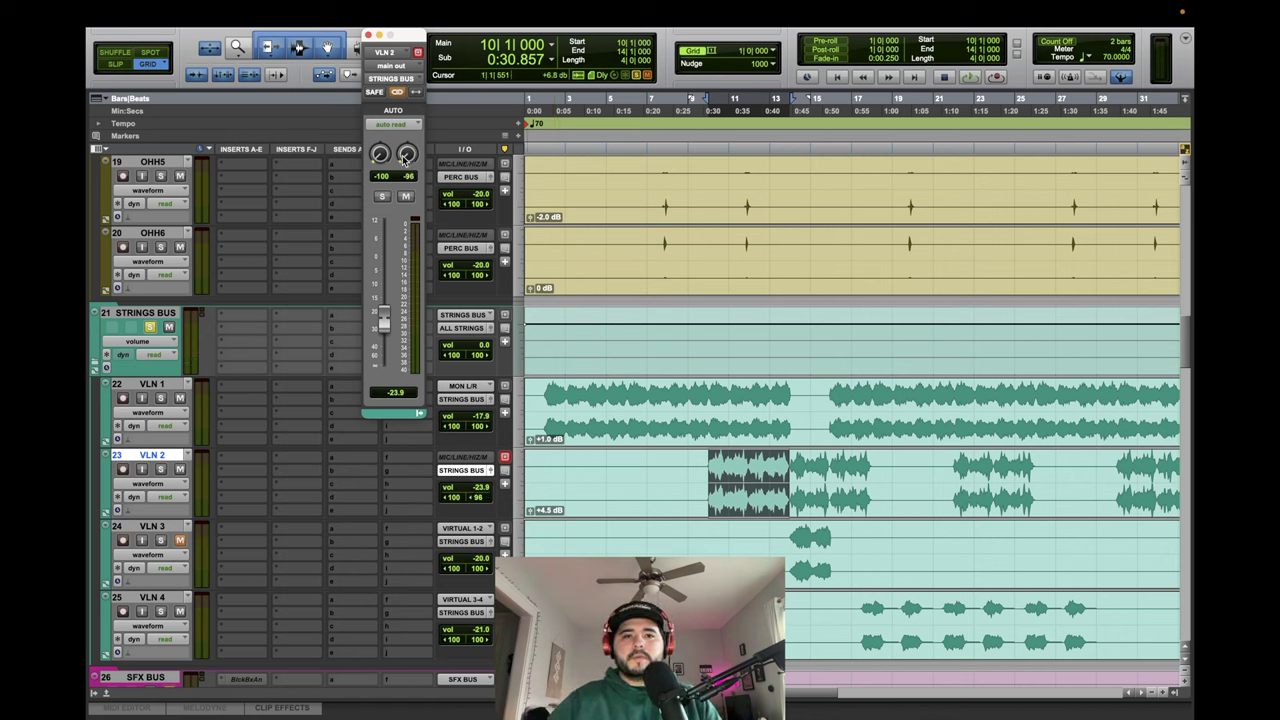
left_click_drag(379, 155, 379, 147)
key("space")
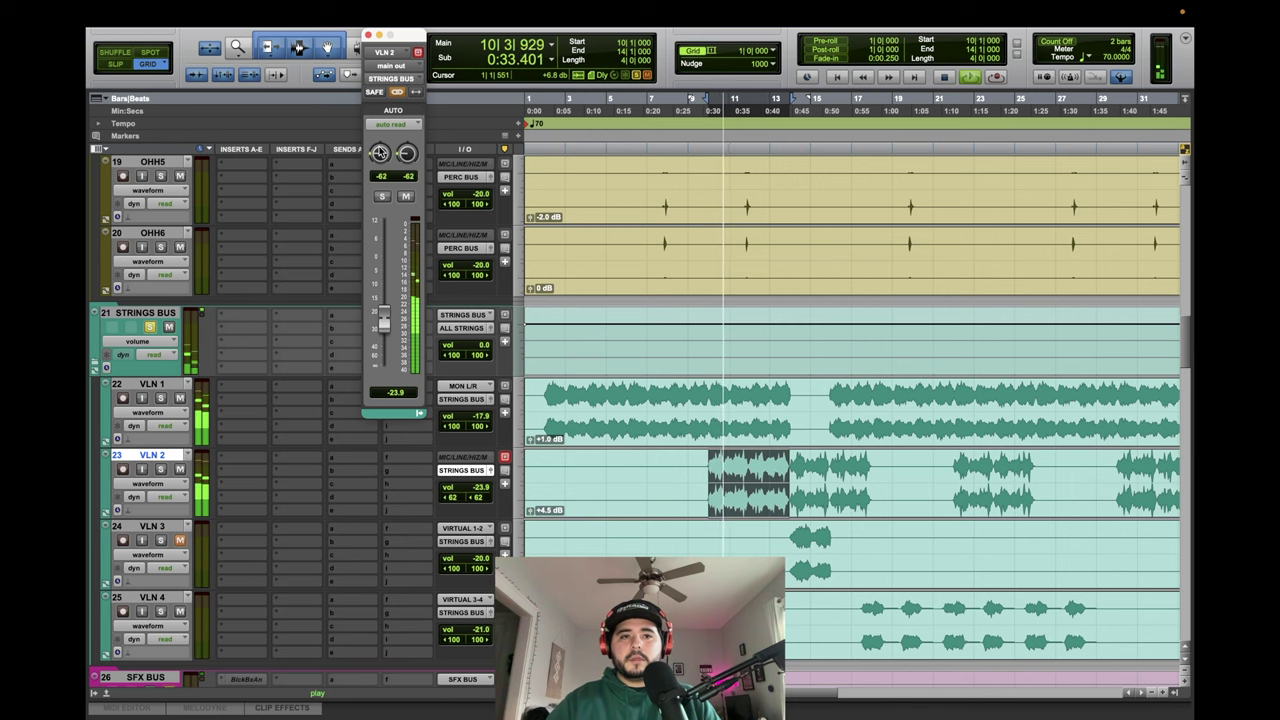
left_click_drag(380, 152, 380, 149)
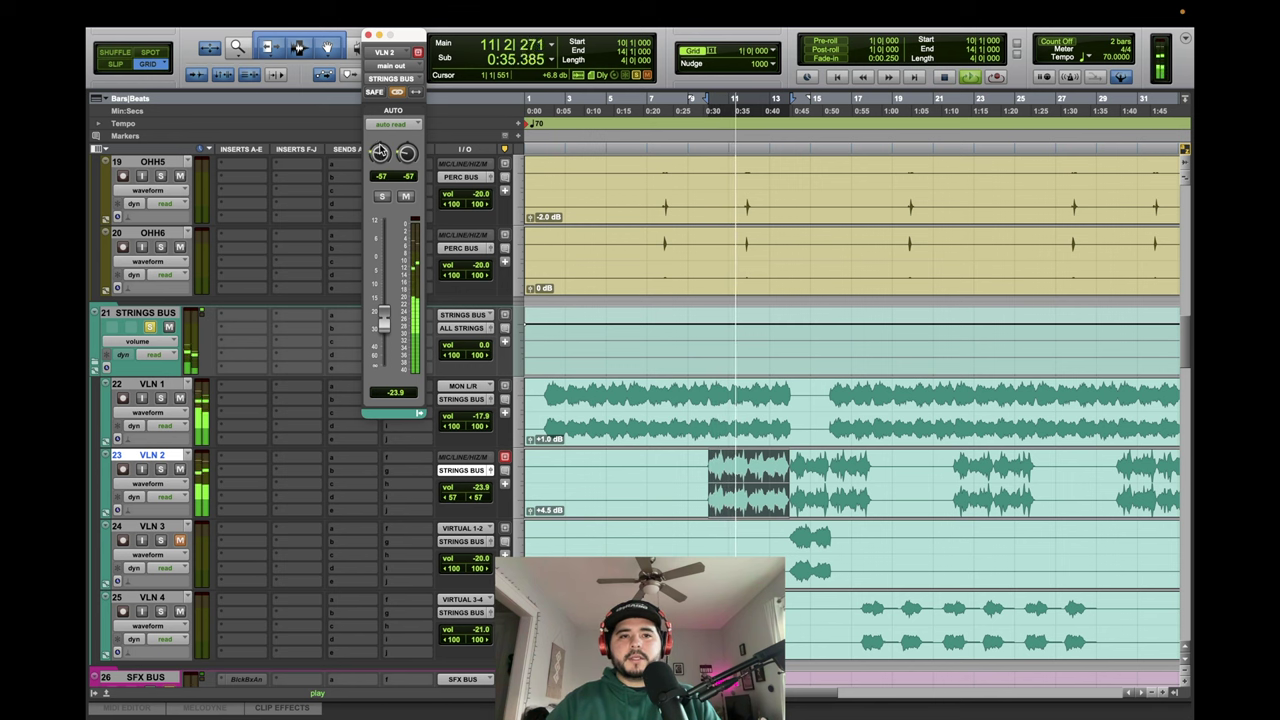
left_click_drag(379, 169, 381, 165)
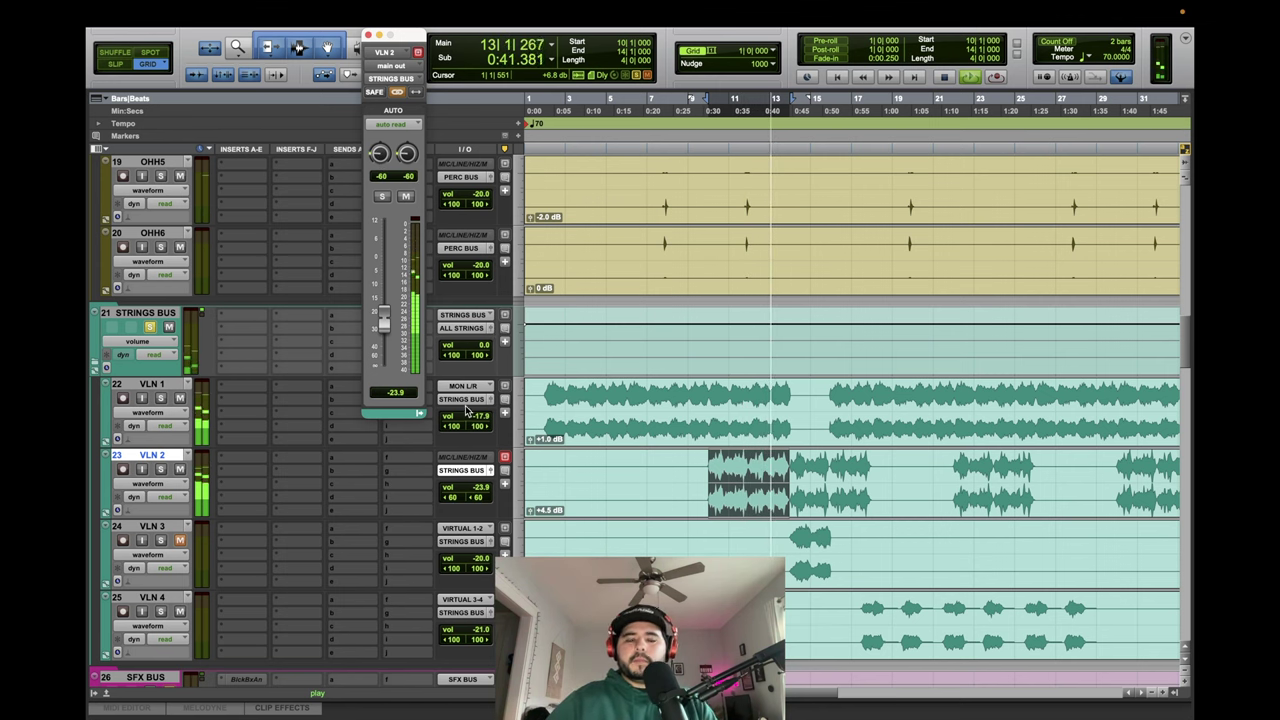
left_click_drag(384, 322, 386, 333)
key("space")
Loop bars 14 to 16, unmute VLN 3, and link its two pans at 100.
left_click_drag(795, 490, 831, 505)
key("space")
left_click(491, 541)
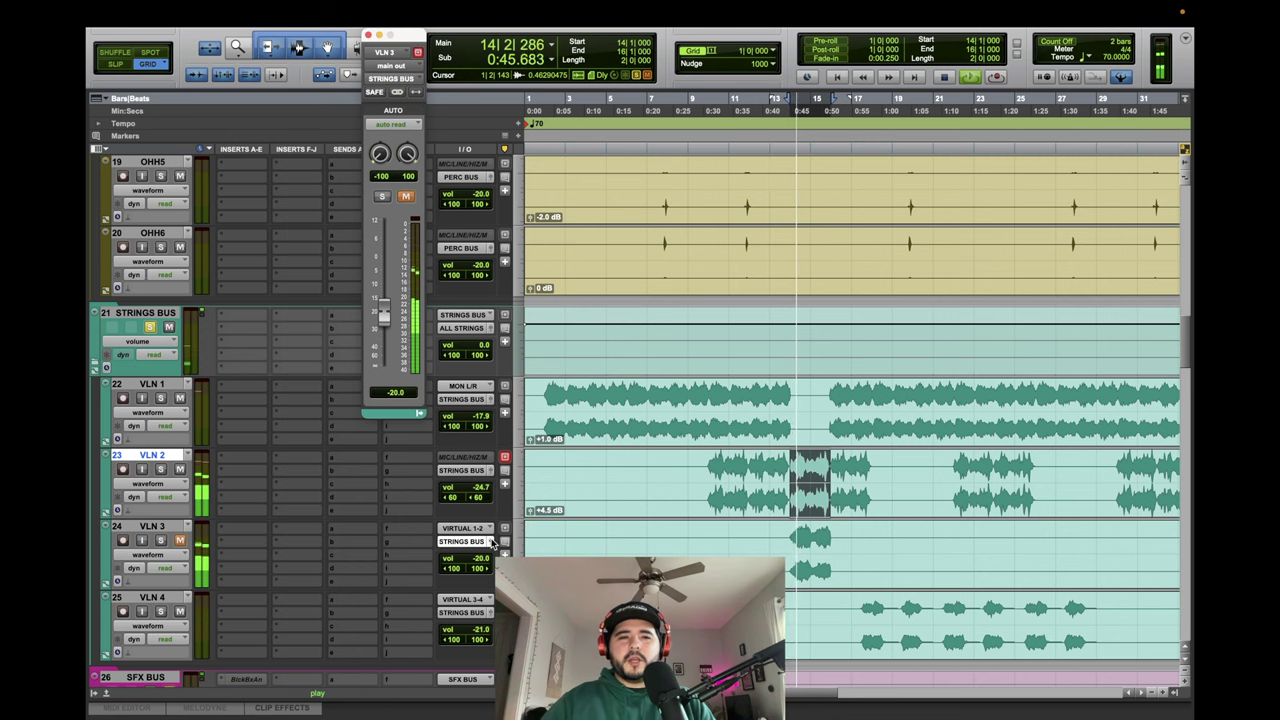
key("space")
left_click_drag(381, 155, 381, 3)
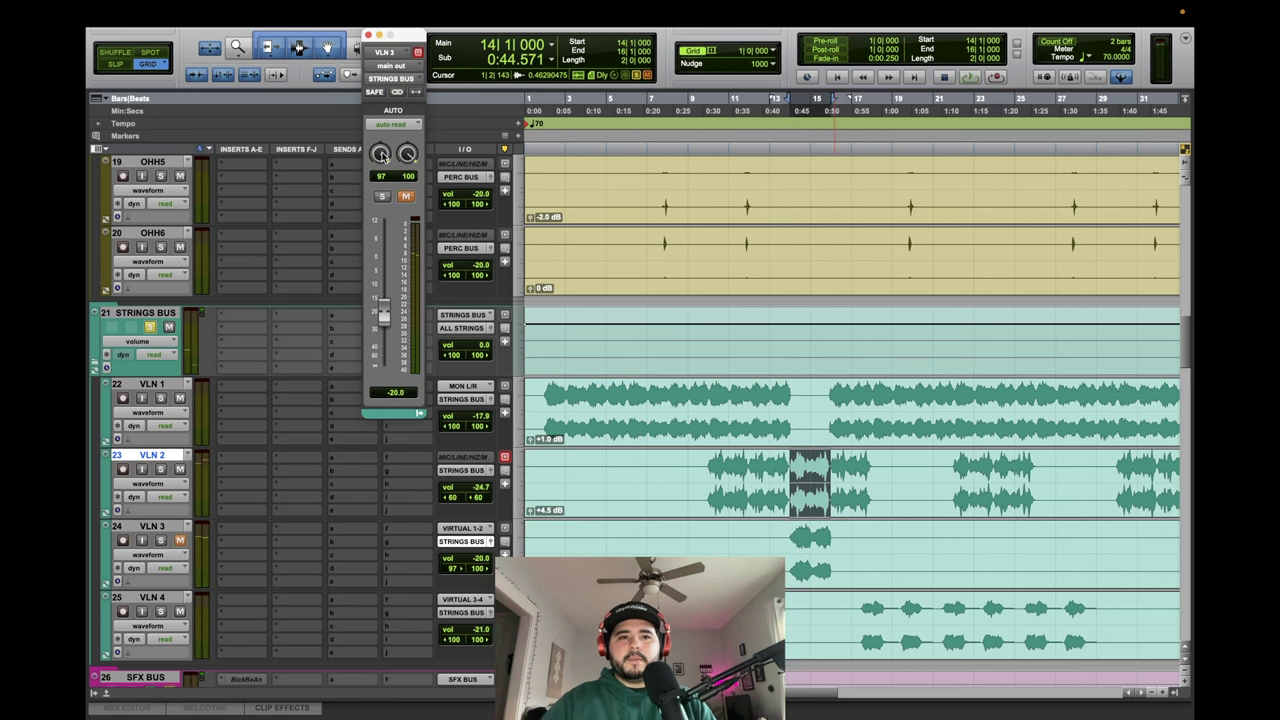
key("space")
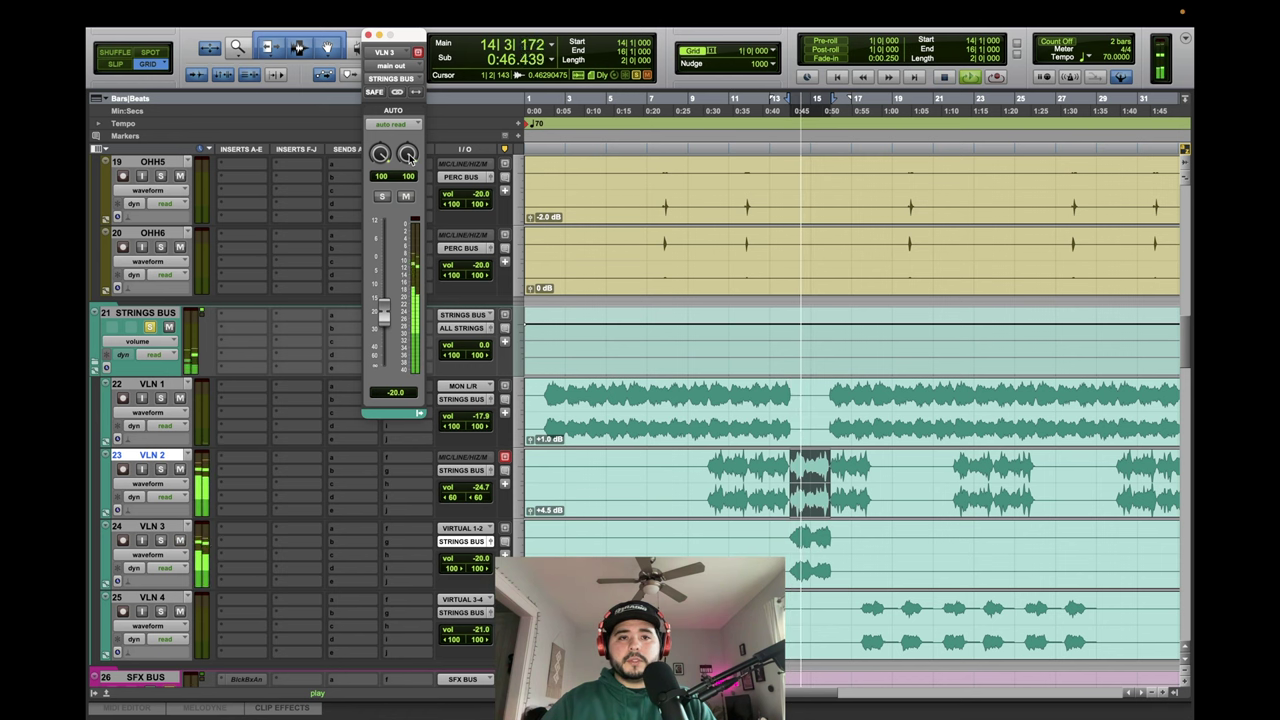
left_click(397, 92)
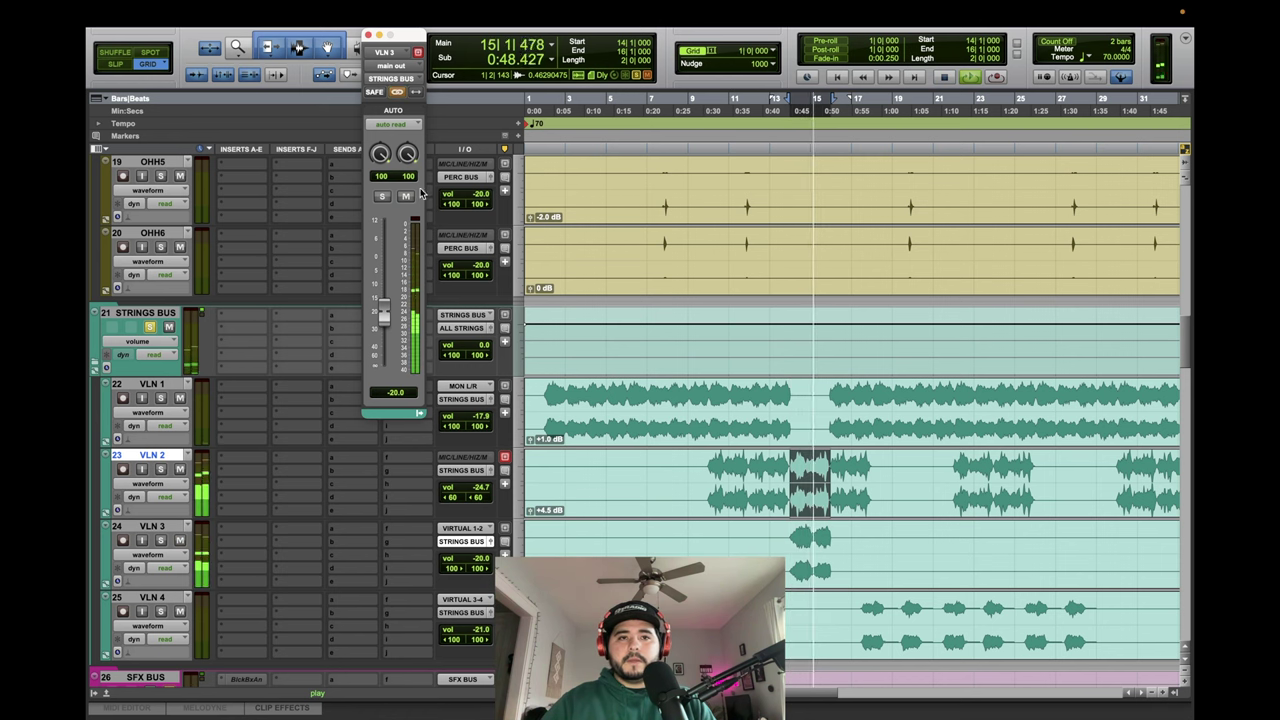
Set both linked pans of VLN 3 to 60 and its volume to -21.0 dB, and close its output window.
left_click_drag(406, 154, 408, 183)
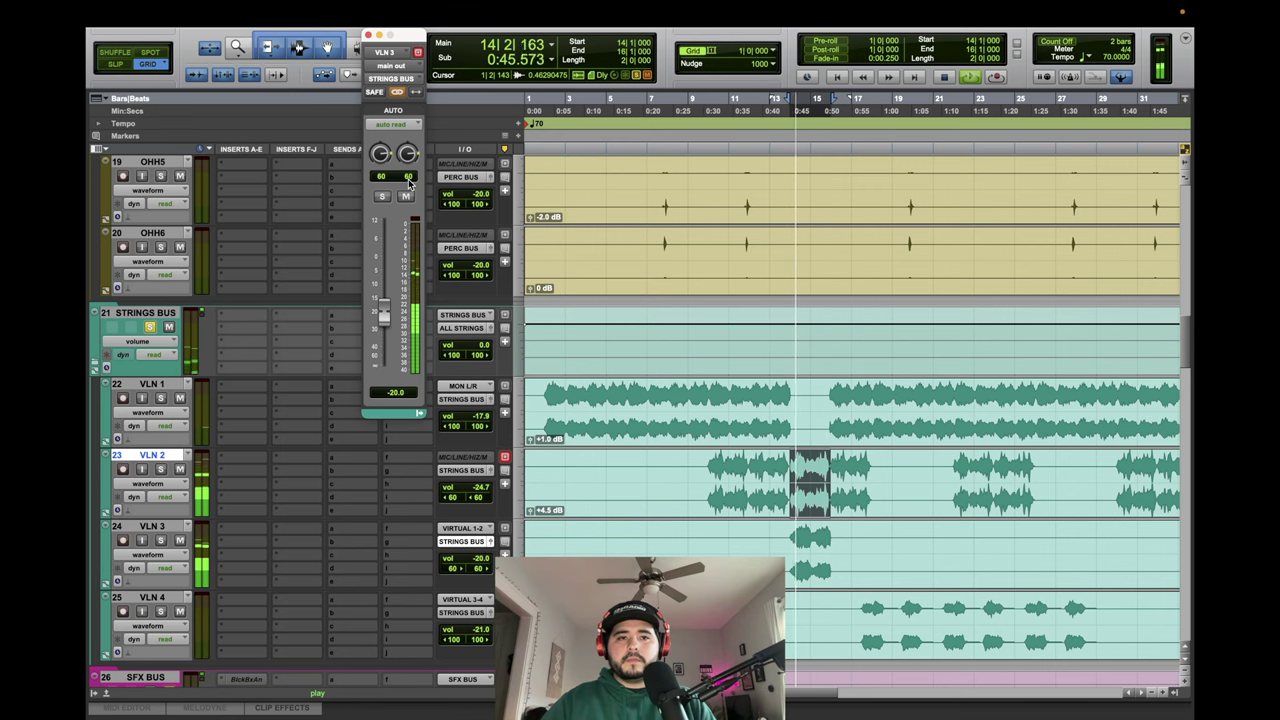
left_click_drag(386, 312, 388, 316)
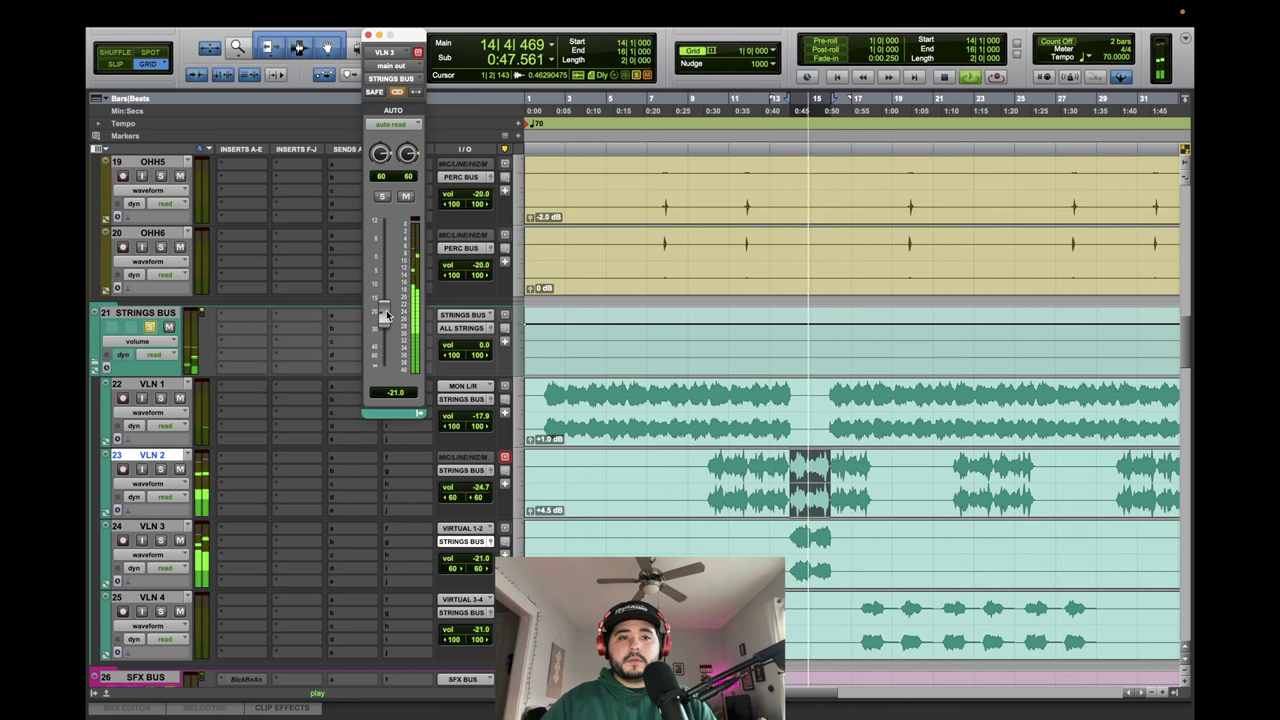
left_click(369, 36)
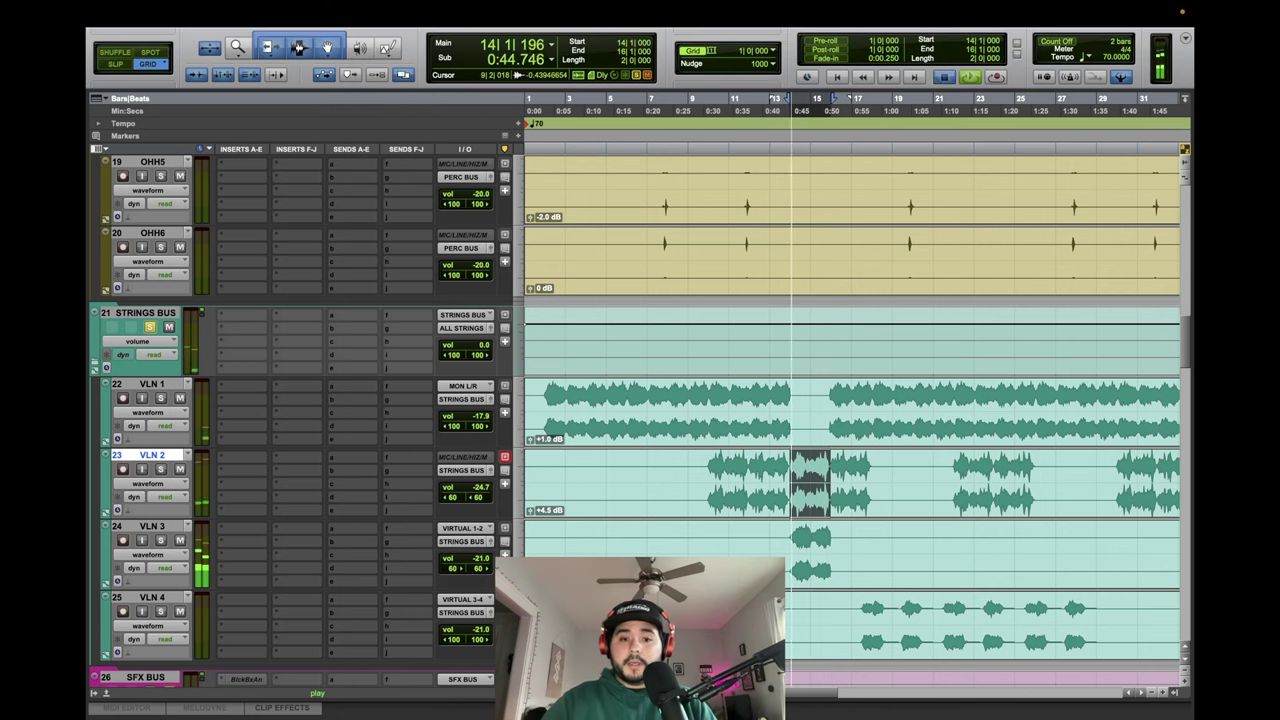
Select bars 2 to 9 on the VLN 4 track and play the strings in a loop.
key("space")
left_click_drag(545, 612, 667, 614)
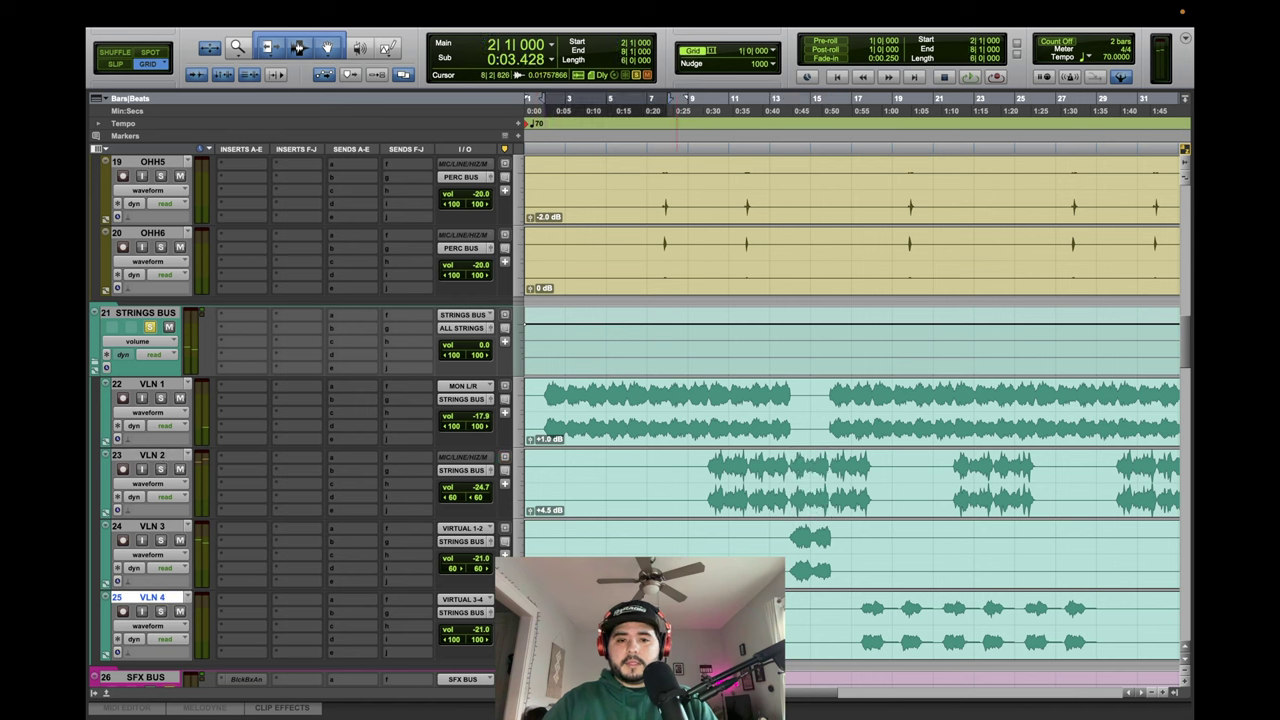
key("space")
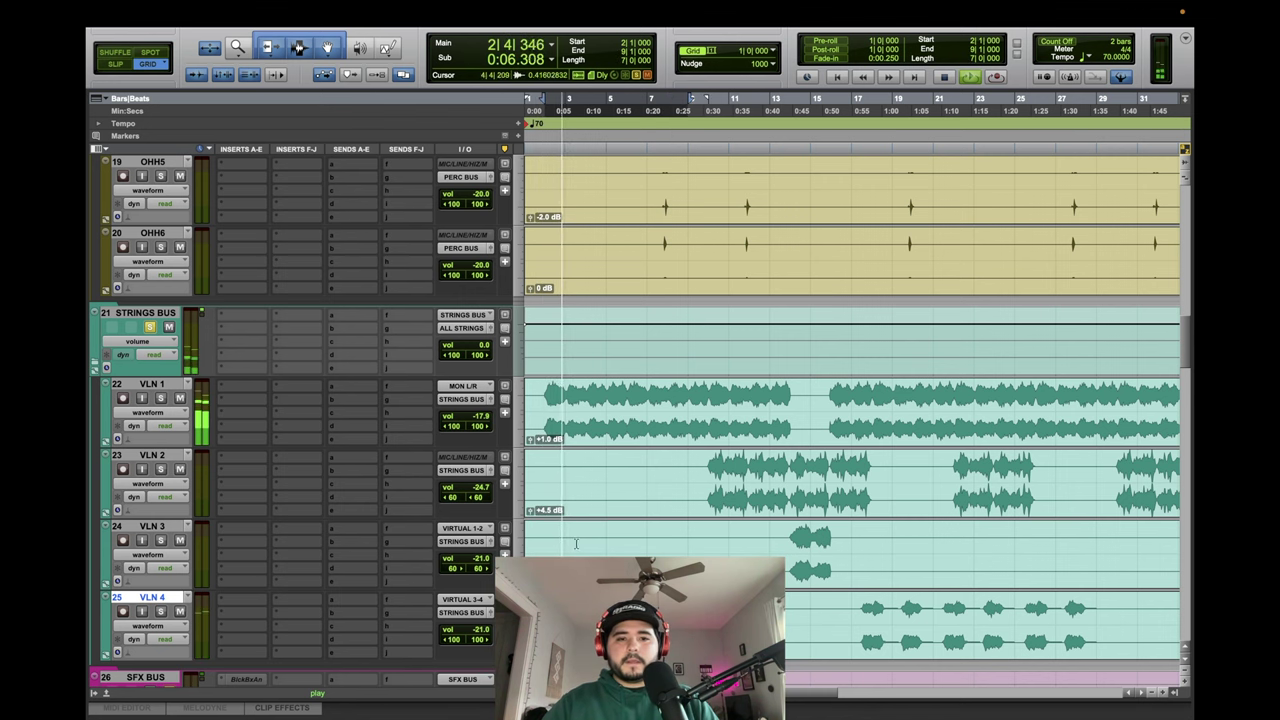
scroll(162, 343, "down", 1)
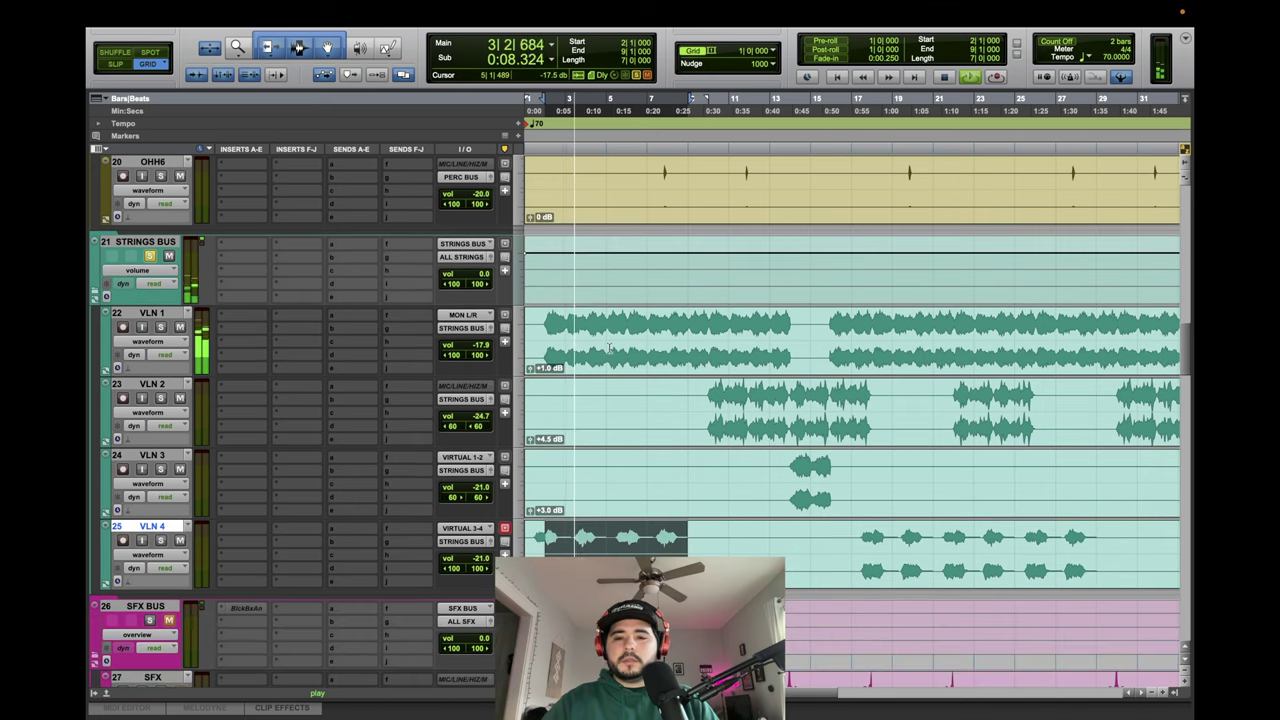
Loop the SFX track over bars 9 to 11, unmute the sound-effect tracks, and solo the SFX bus.
scroll(448, 380, "down", 3)
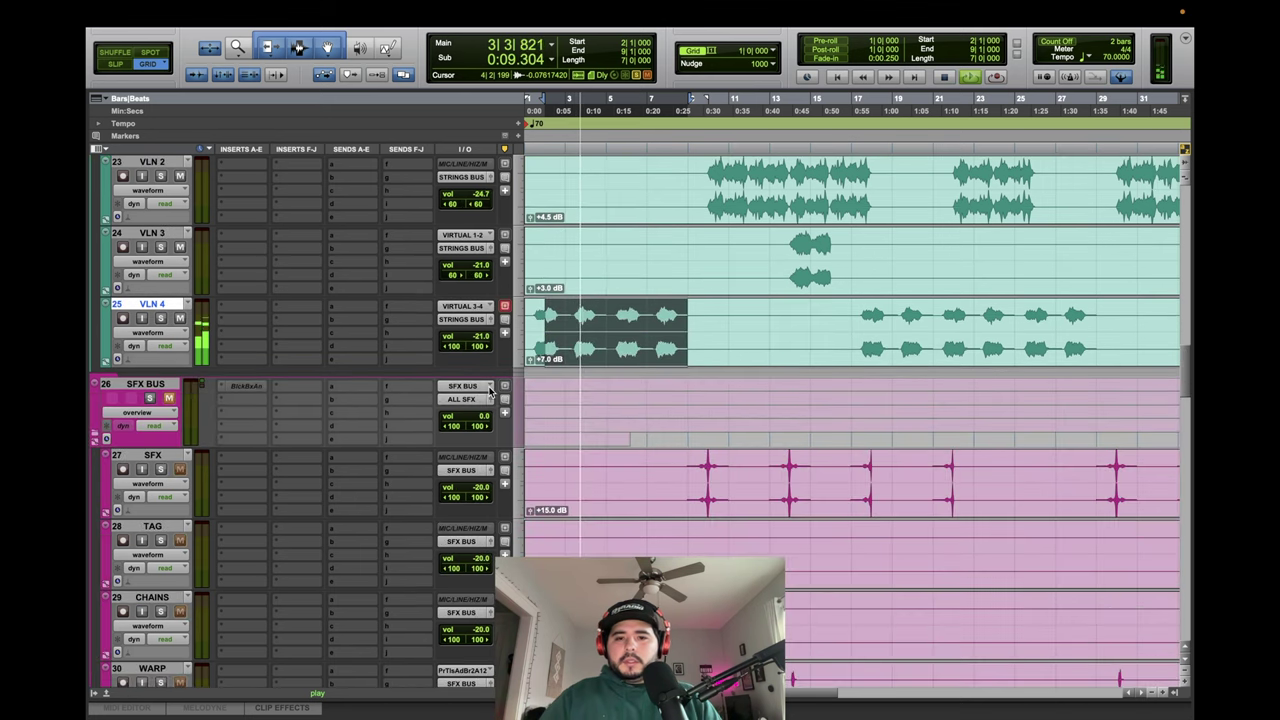
left_click(708, 475)
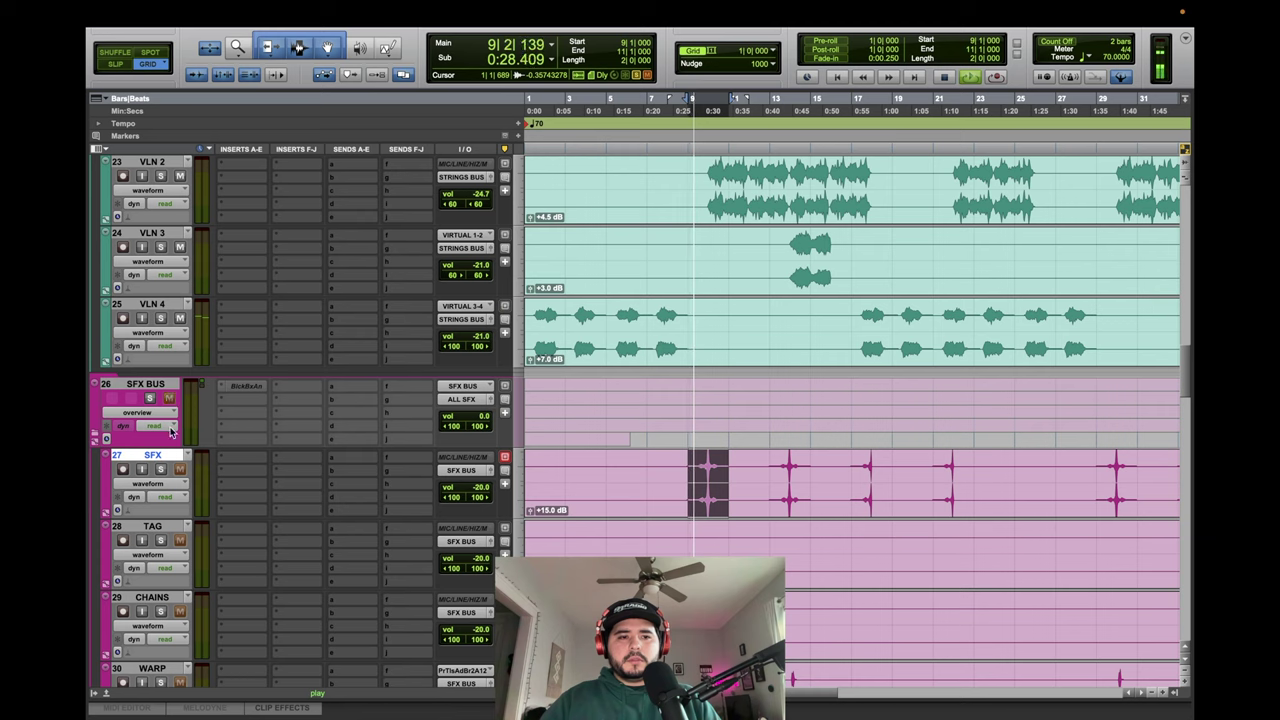
scroll(234, 449, "down", 3)
left_click(180, 465)
left_click(180, 536)
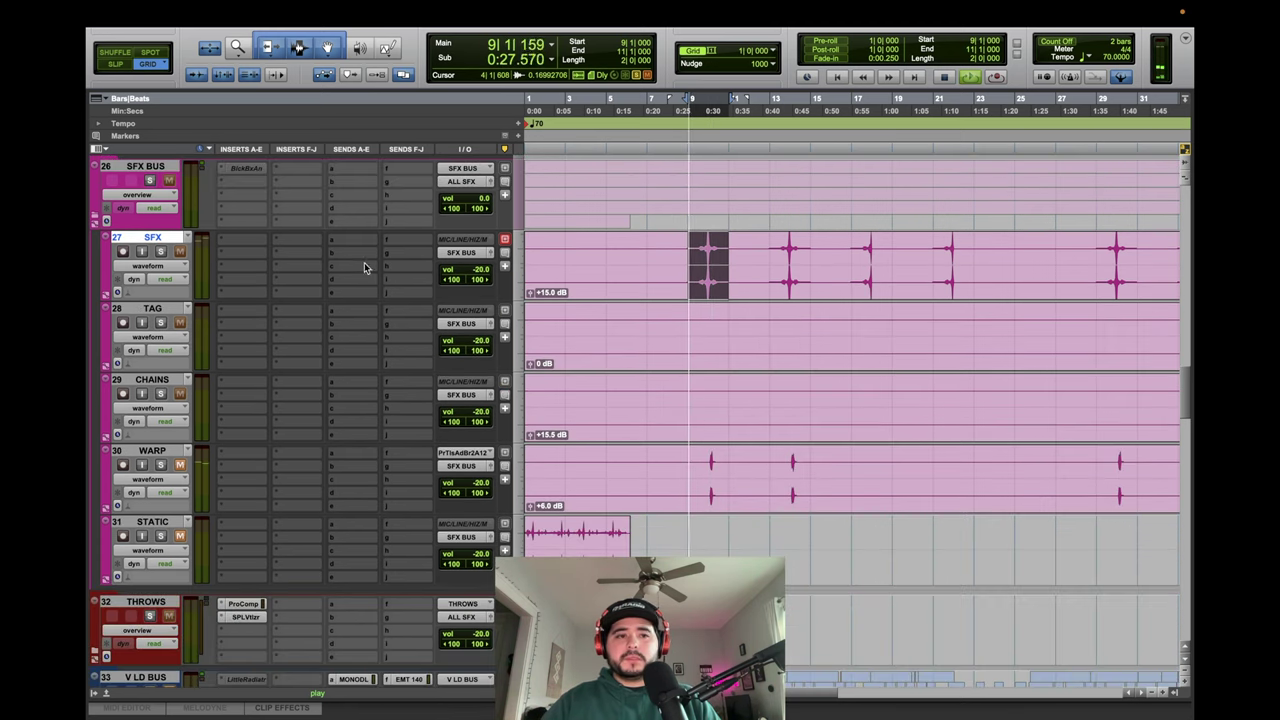
left_click(150, 180)
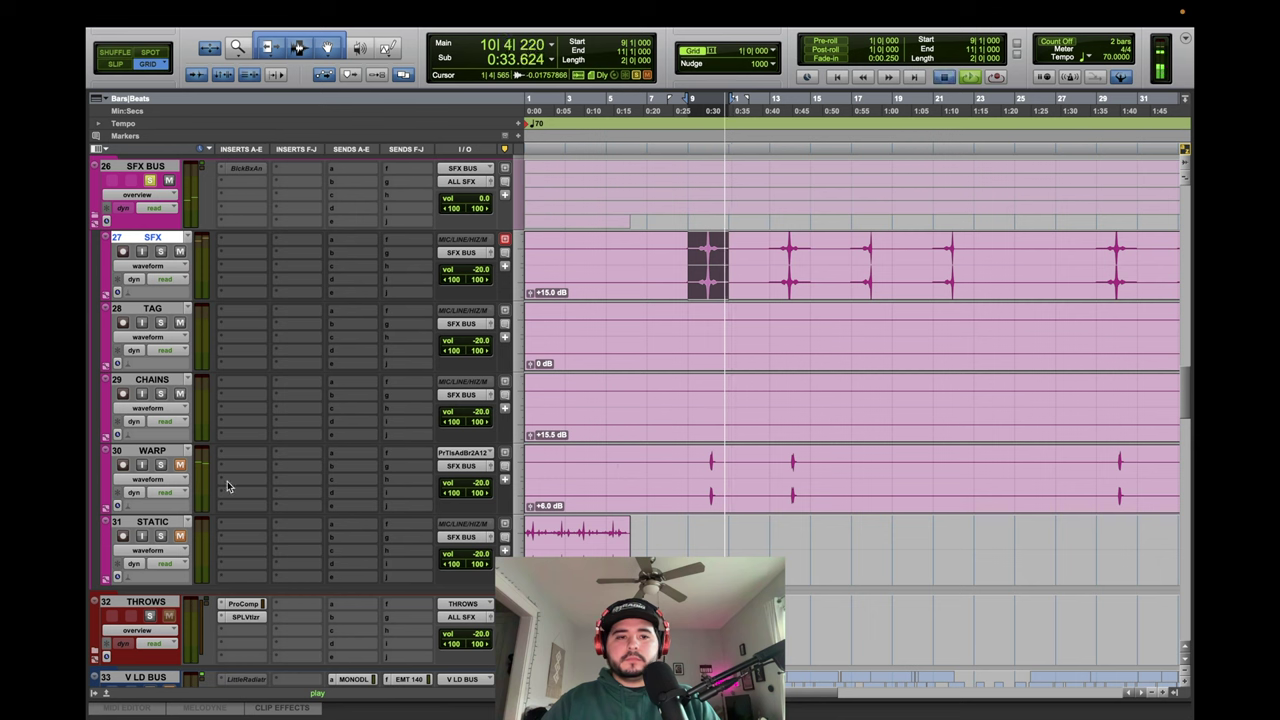
Loop the WARP clip over bars 10 to 11 and set the track's volume to -17.2 dB.
left_click(722, 470)
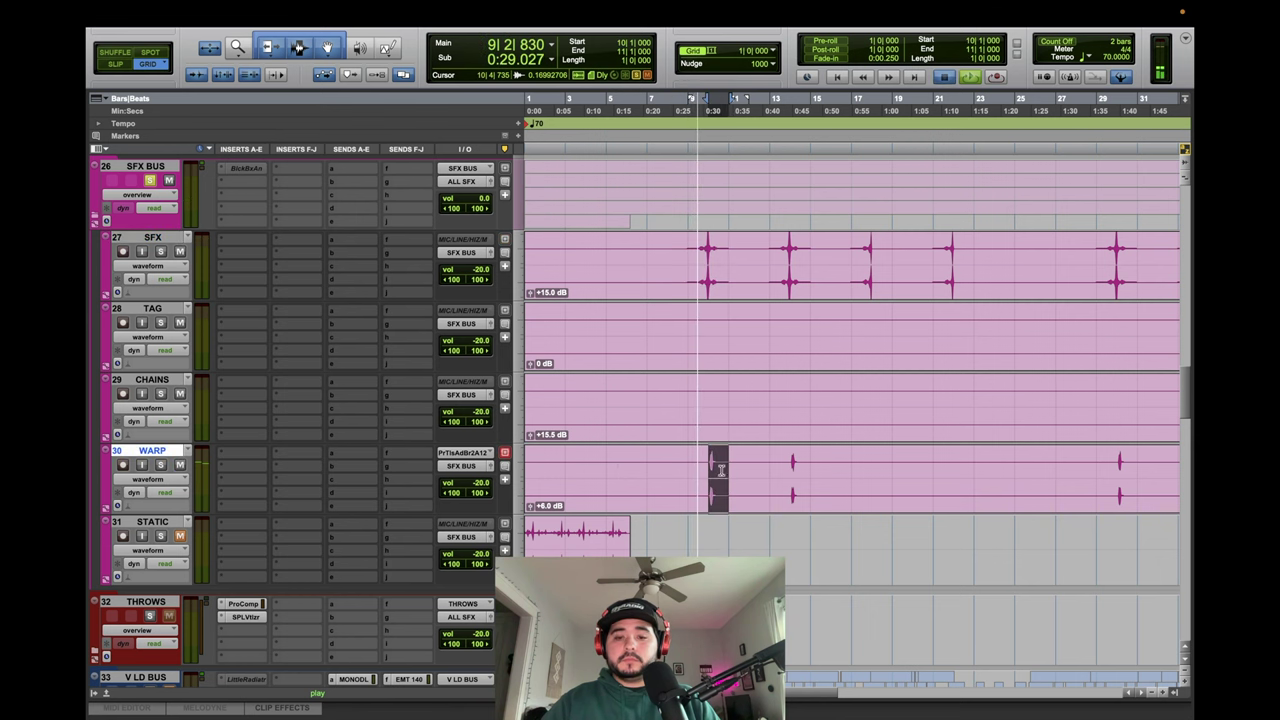
left_click(490, 467)
left_click_drag(384, 320, 385, 316)
key("space")
key("space")
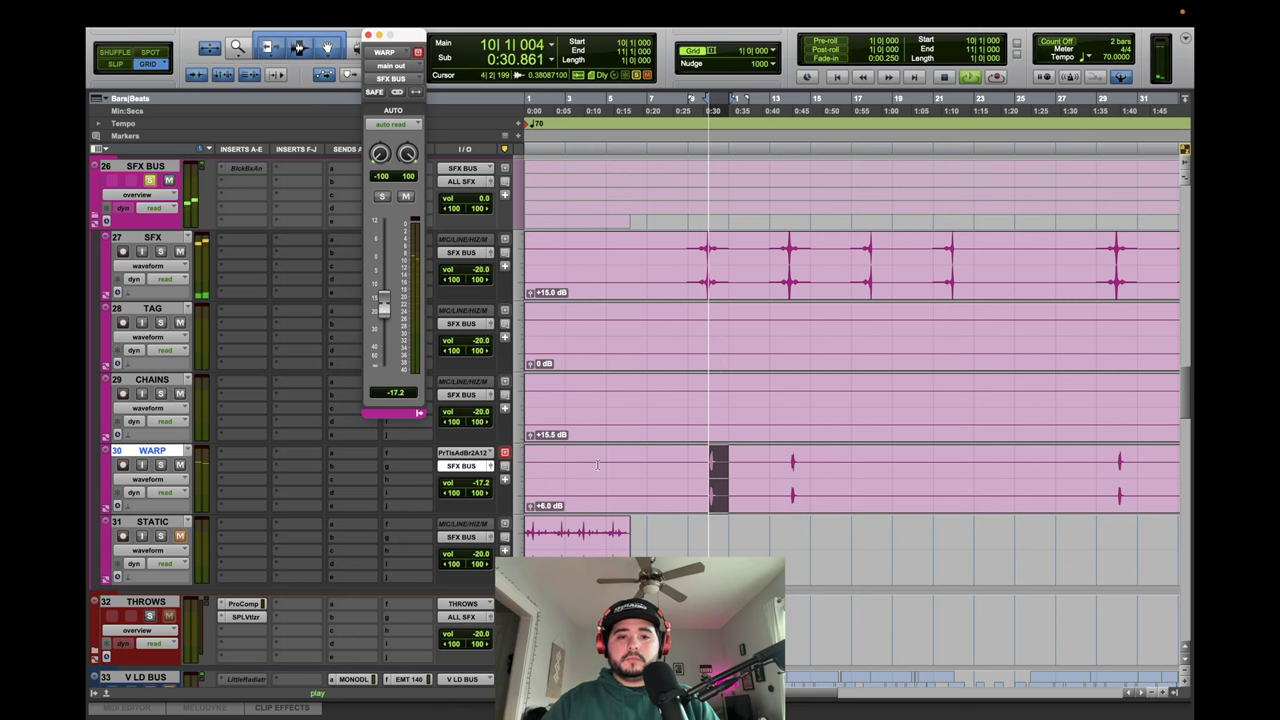
Play the session from the start and set the STATIC track's volume to -15.3 dB.
key("space")
key("Return")
key("space")
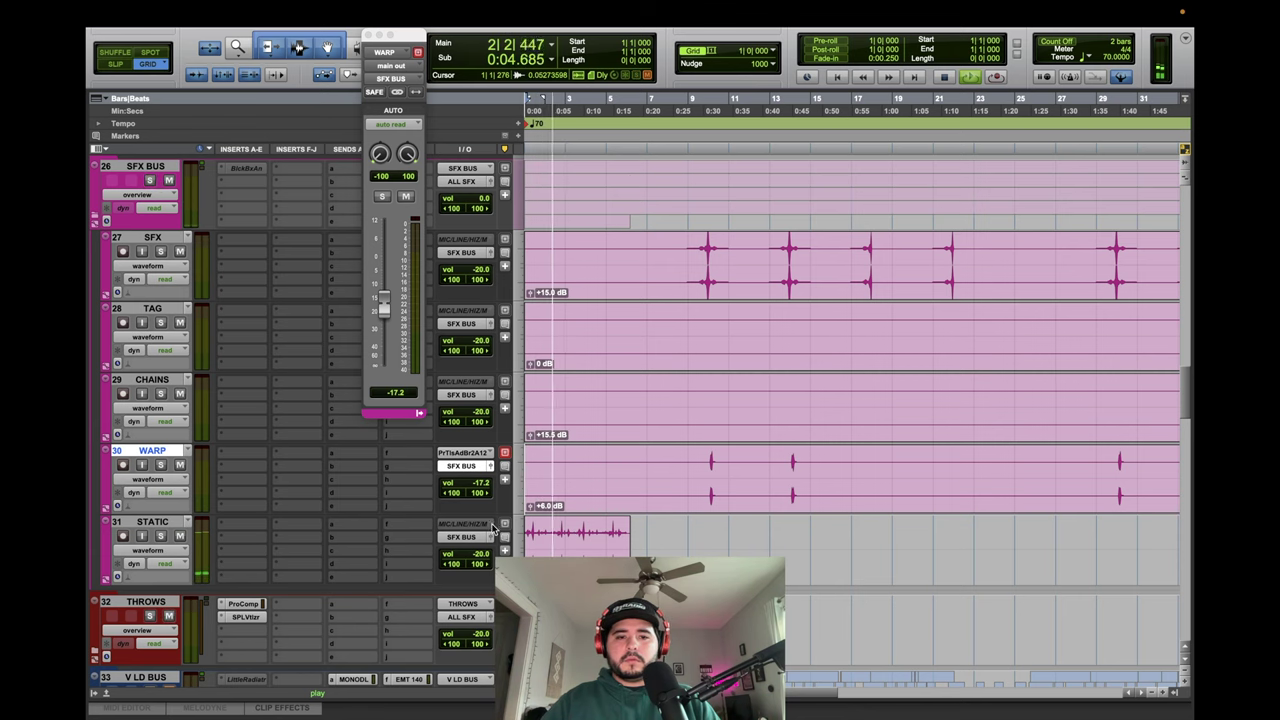
scroll(771, 363, "up", 5)
scroll(661, 377, "down", 10)
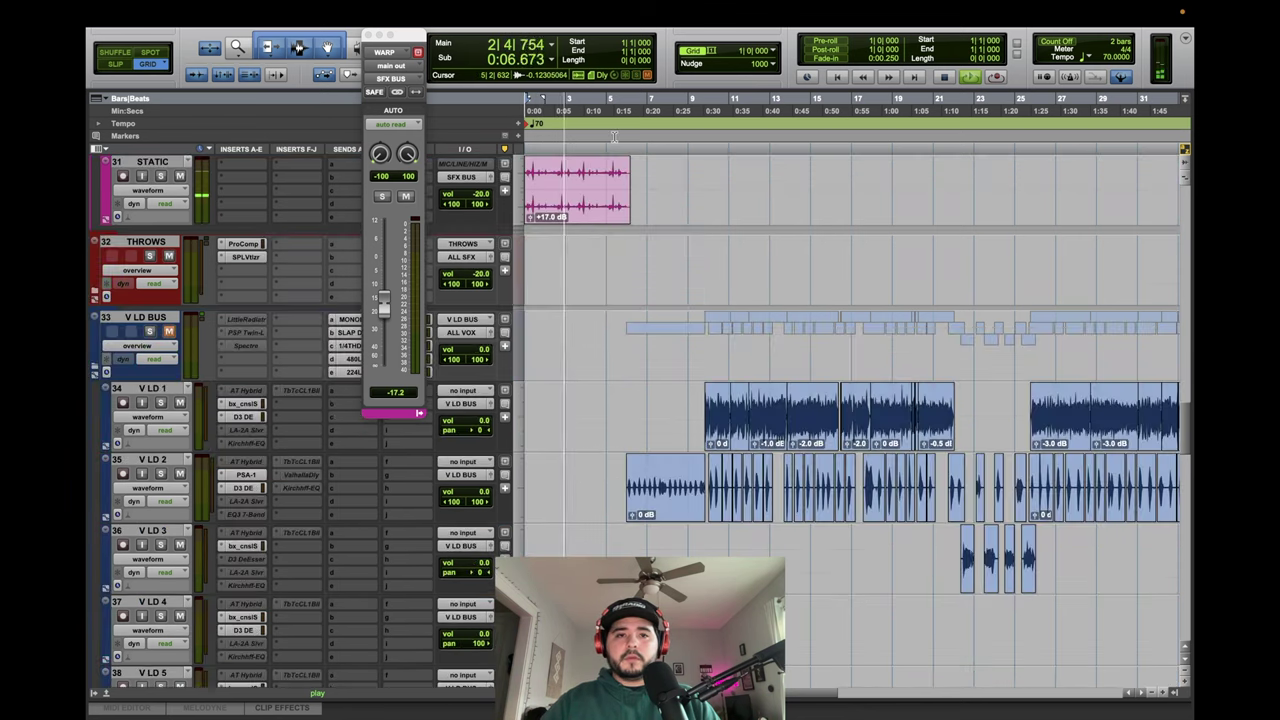
mouse_move(383, 298)
left_mouse_down()
mouse_move(380, 314)
mouse_move(381, 295)
left_mouse_up()
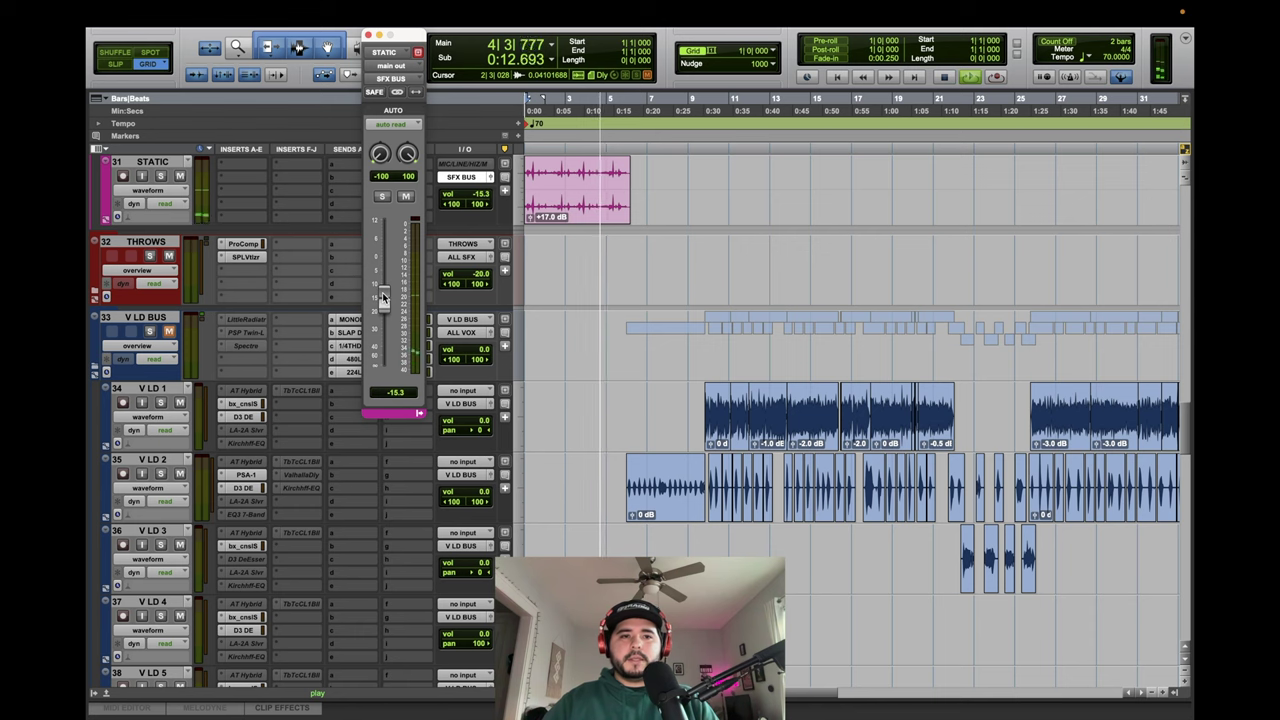
Mute V LD 2, unmute the V LD BUS, and loop the first group of V LD 1 clips up to bar 22.
scroll(897, 331, "up", 5)
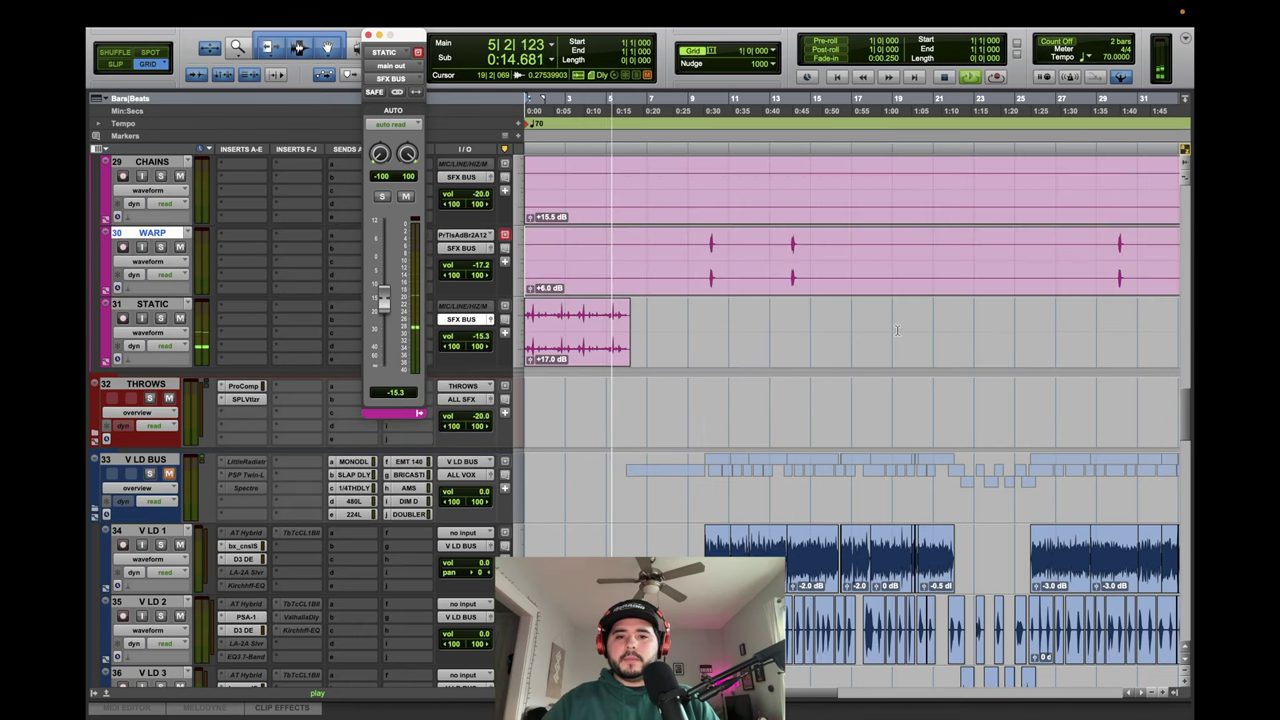
scroll(897, 331, "down", 4)
left_click(180, 545)
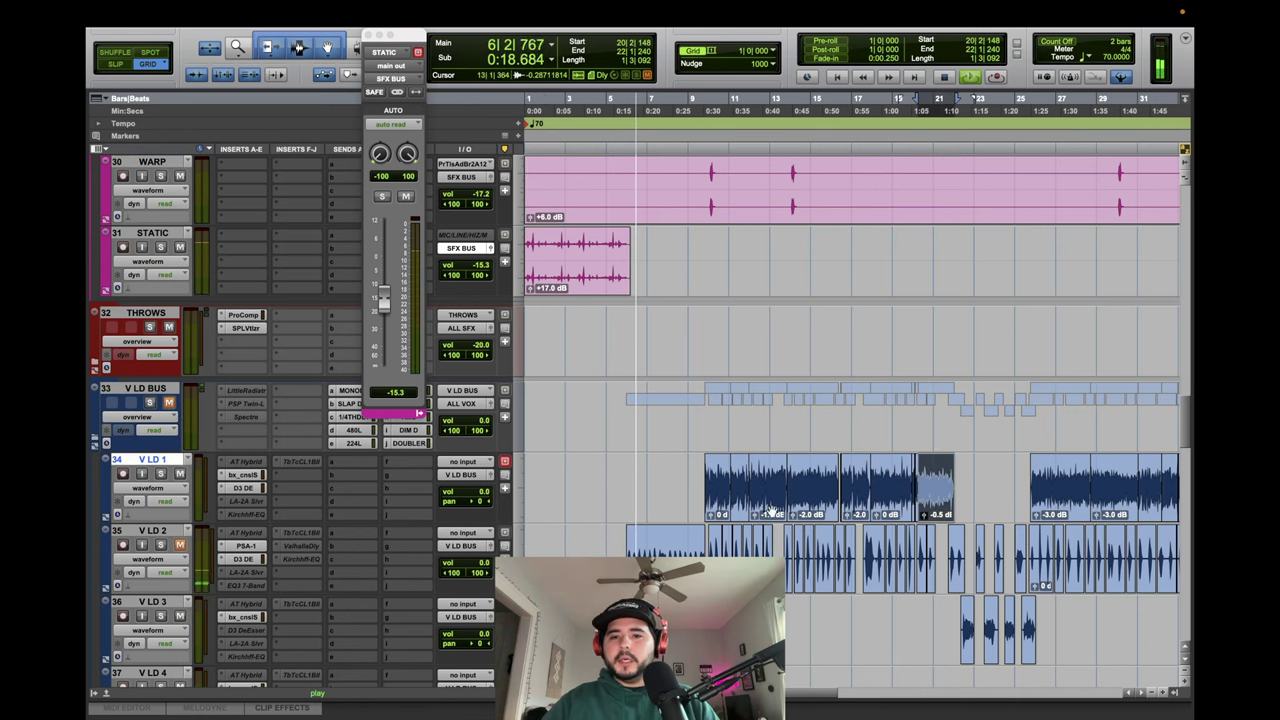
left_click(935, 500)
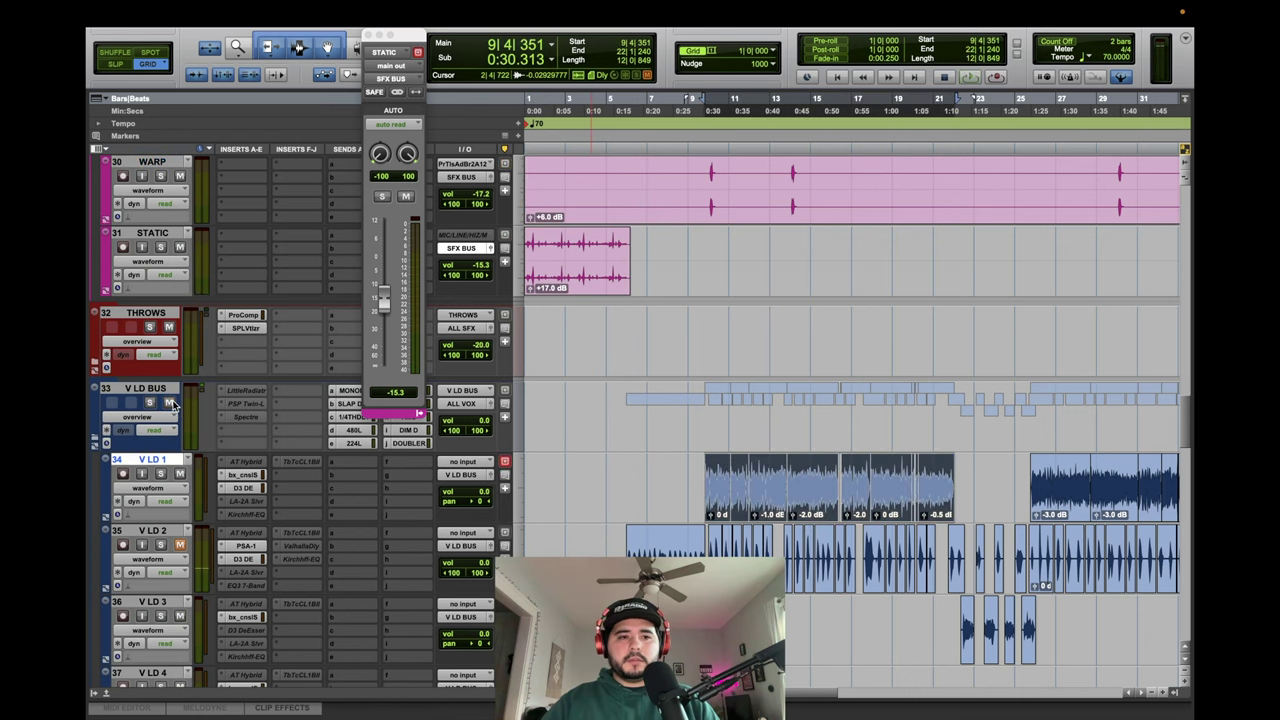
left_click(489, 479)
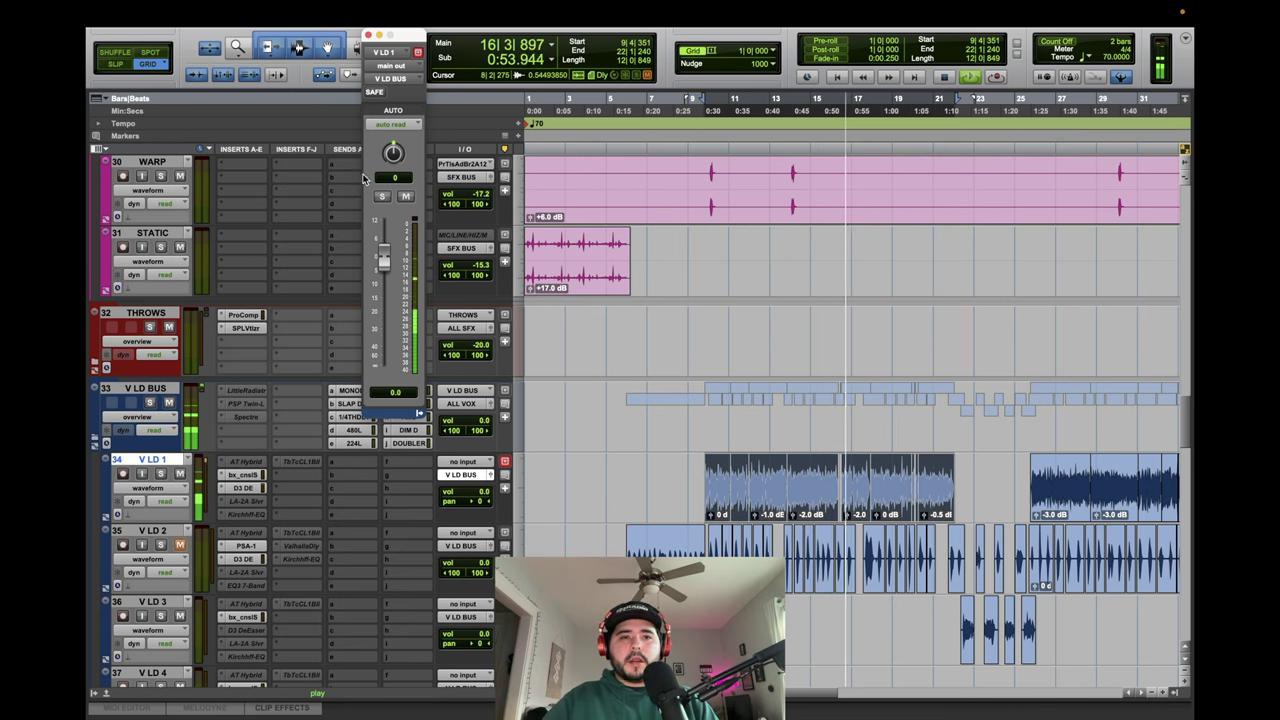
left_click(368, 35)
Compare the V LD 1 vocal with the bx_console and D3 DE inserts bypassed and re-enabled.
left_click(259, 487, "super")
left_click(257, 476, "super")
left_click(259, 477, "super")
left_click(259, 488, "super")
Reselect the first group of V LD 1 clips and restart the loop playback from its beginning.
scroll(475, 515, "down", 2)
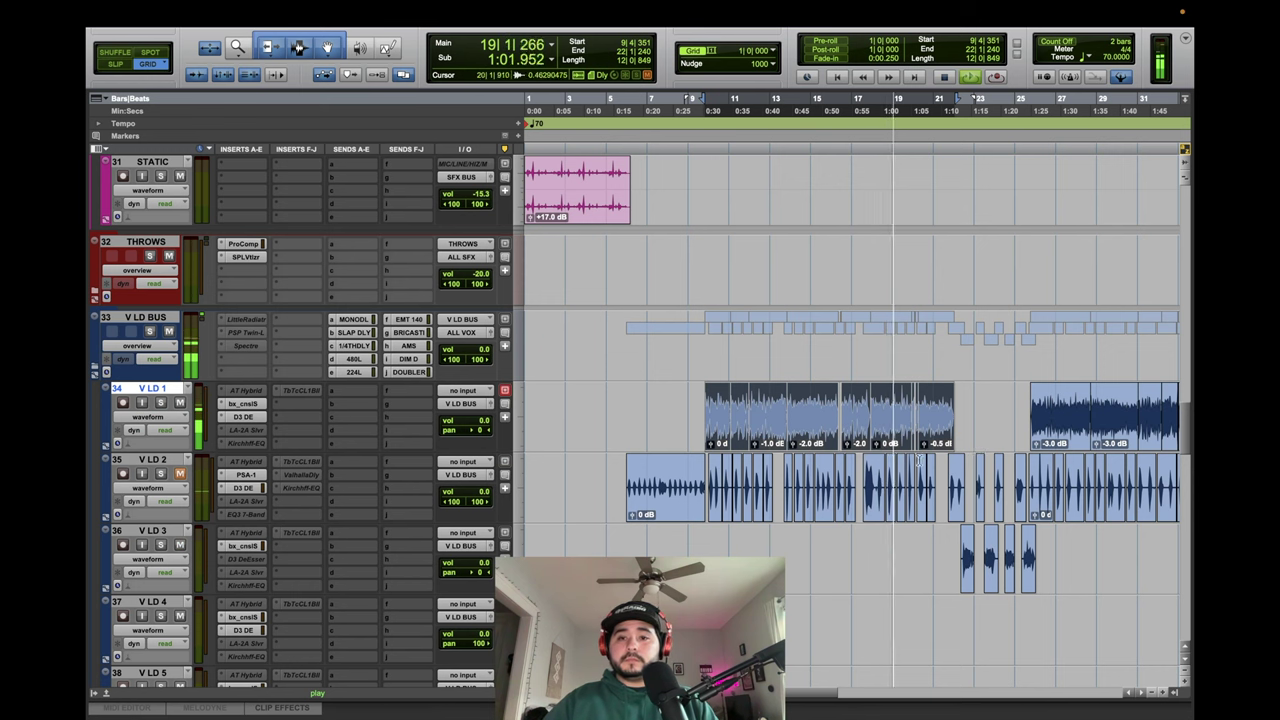
left_click(967, 405)
left_click(934, 438)
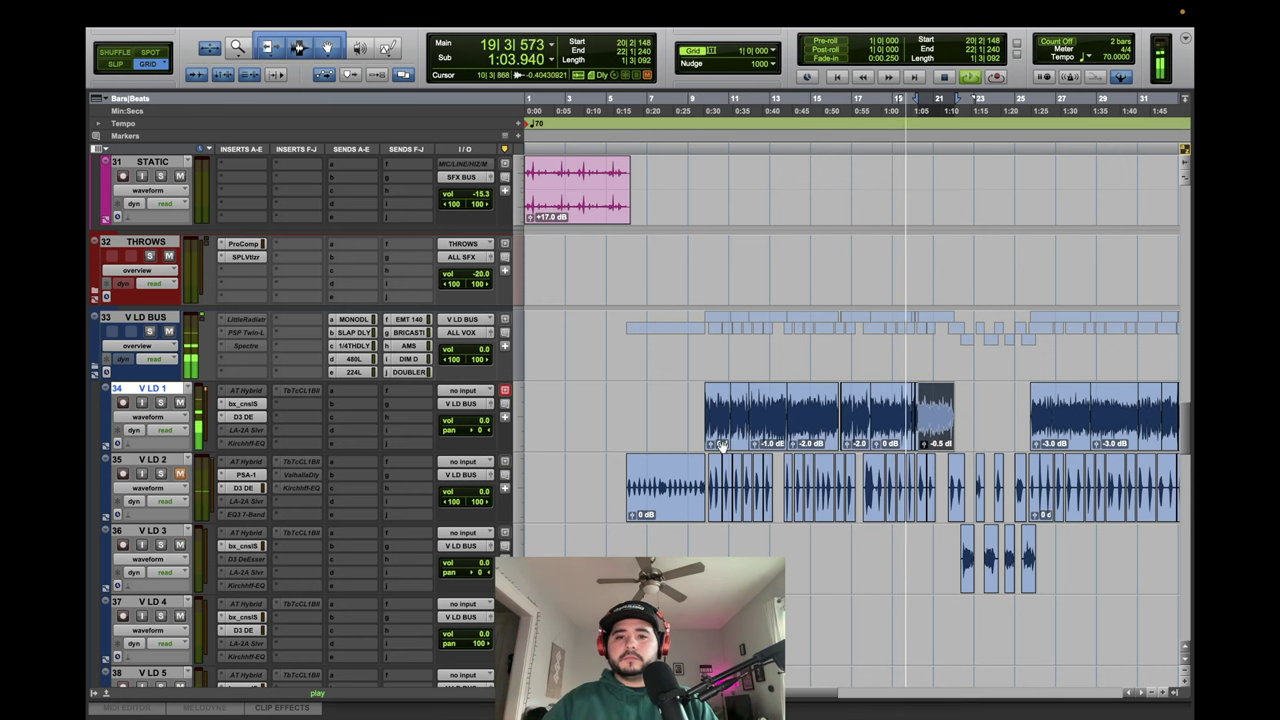
left_click(721, 444, "shift")
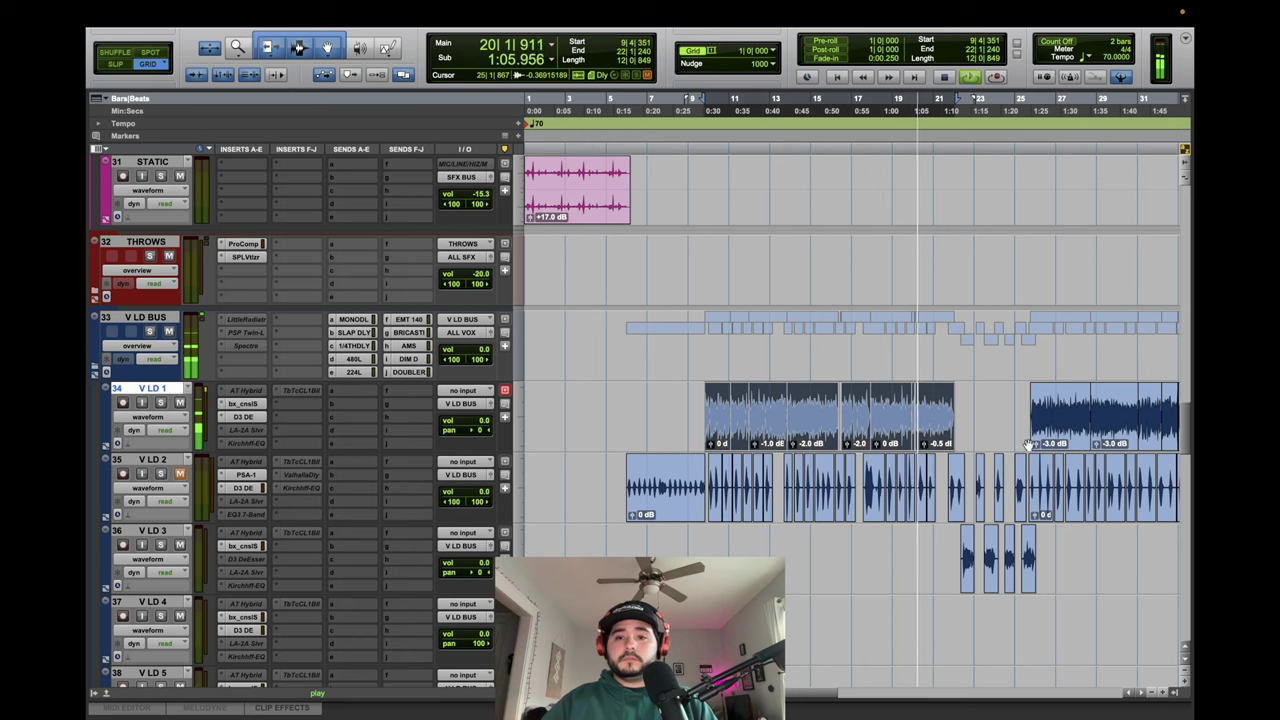
key("space")
key("space")
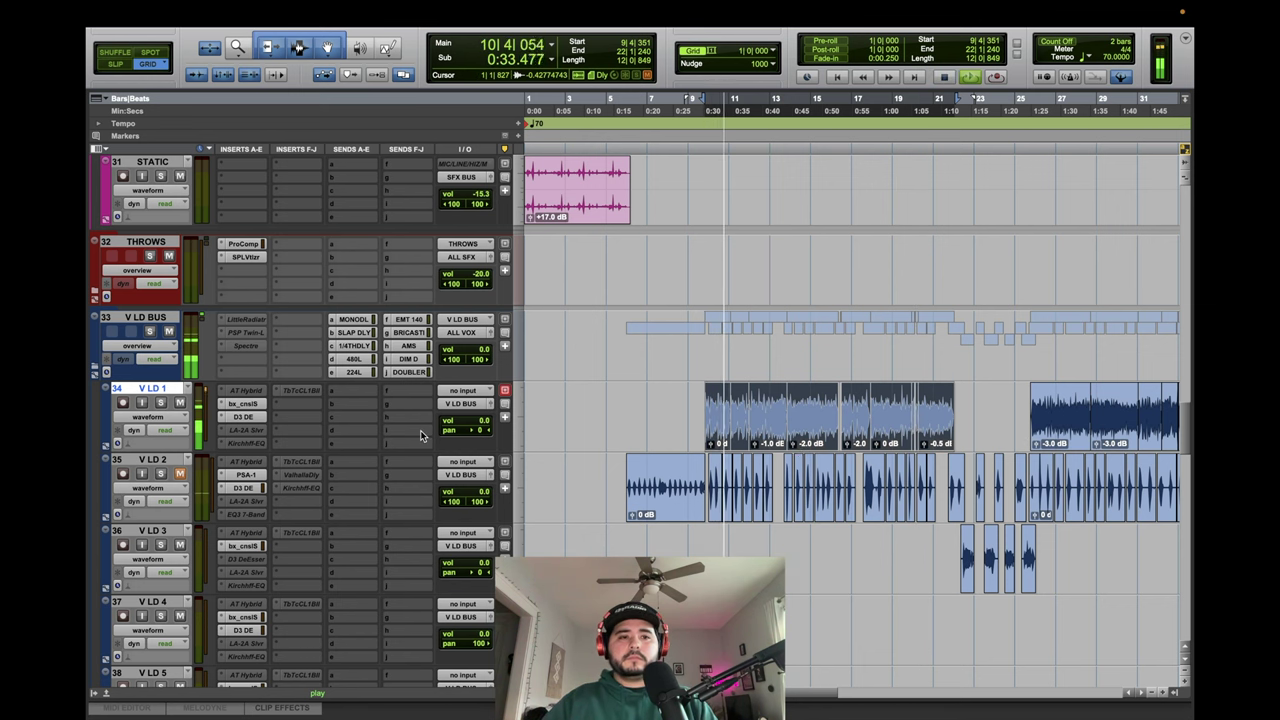
Stop playback and review the levels of the string, sound-effect and lead vocal tracks.
scroll(686, 441, "up", 5)
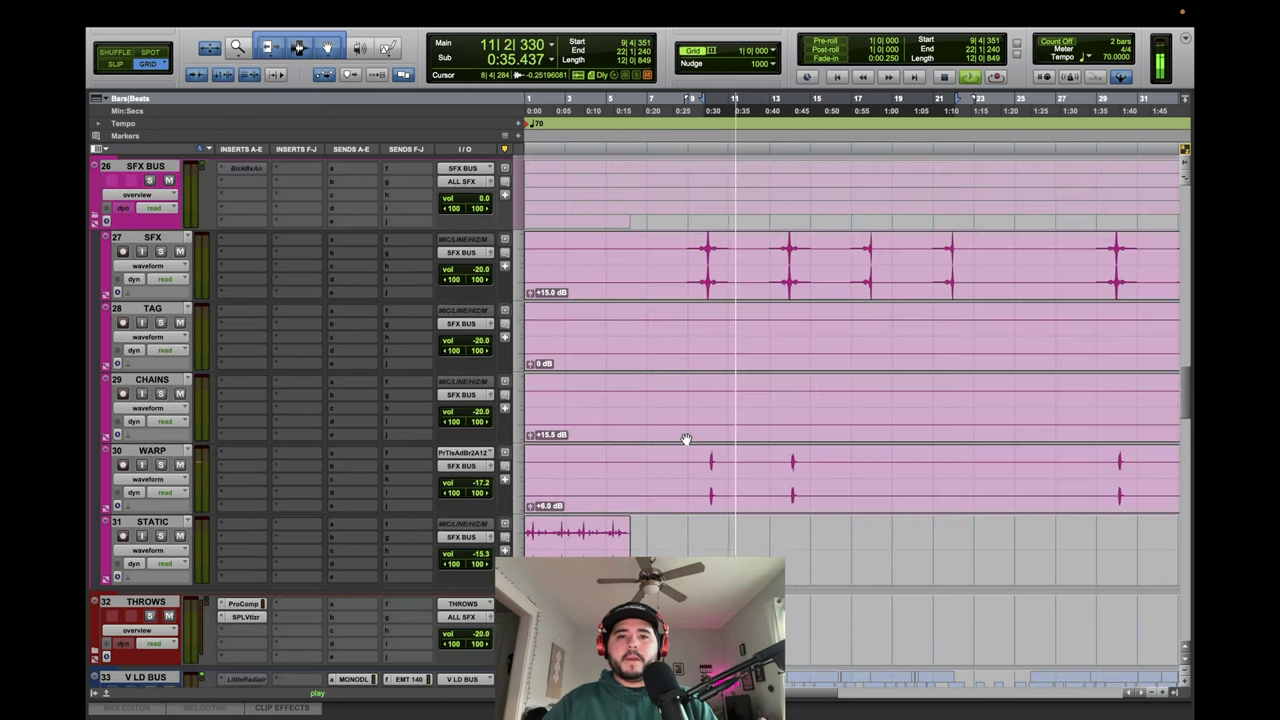
scroll(686, 441, "down", 7)
key("space")
scroll(309, 513, "up", 5)
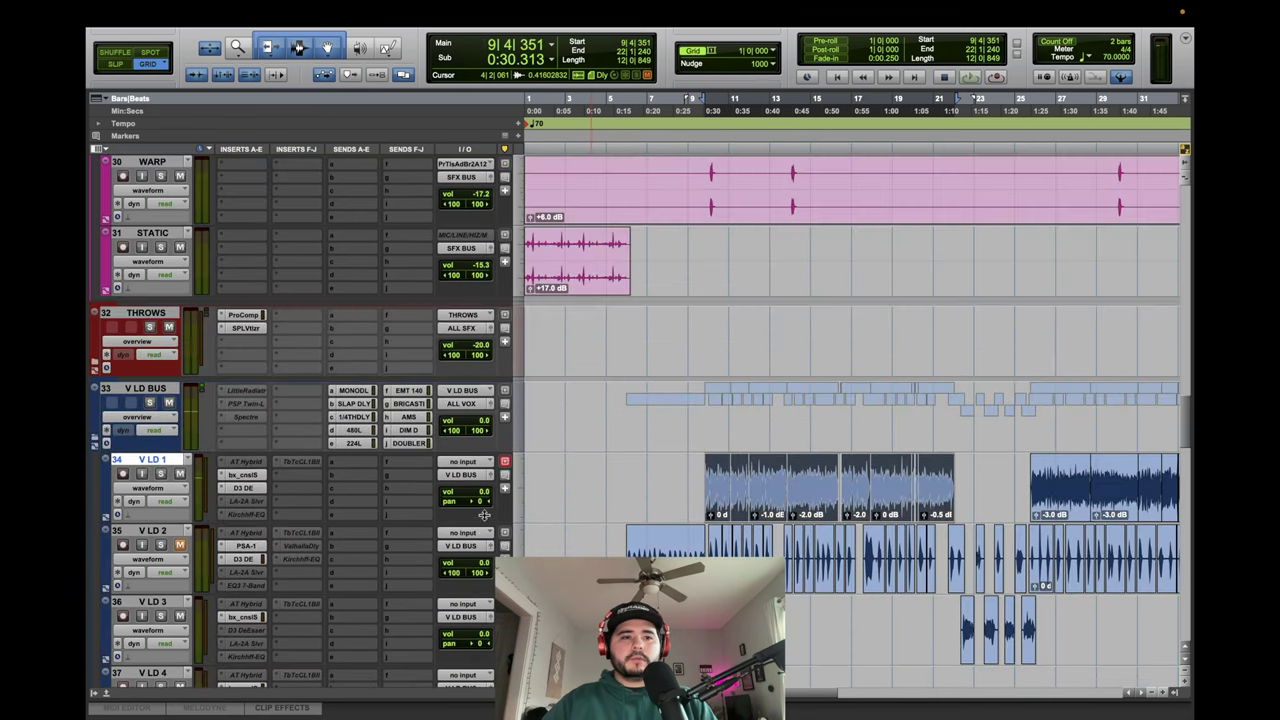
scroll(309, 513, "down", 3)
scroll(440, 570, "down", 3)
scroll(440, 570, "up", 7)
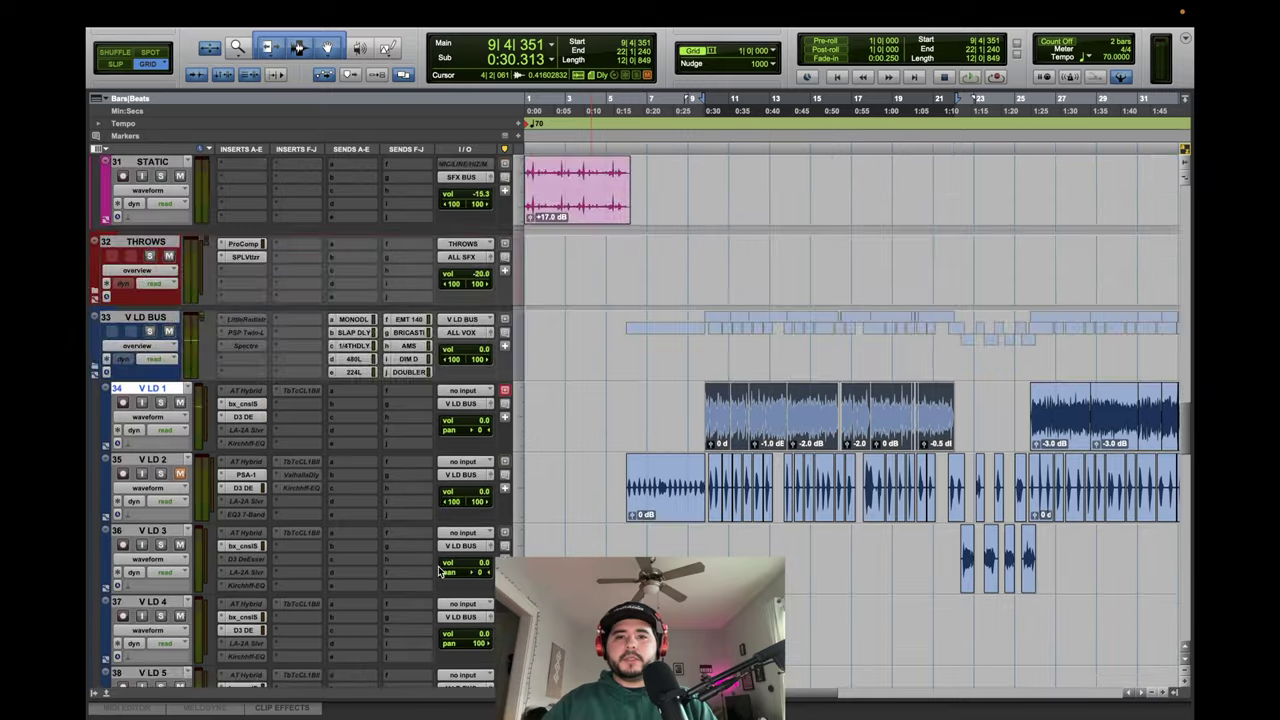
scroll(440, 570, "up", 3)
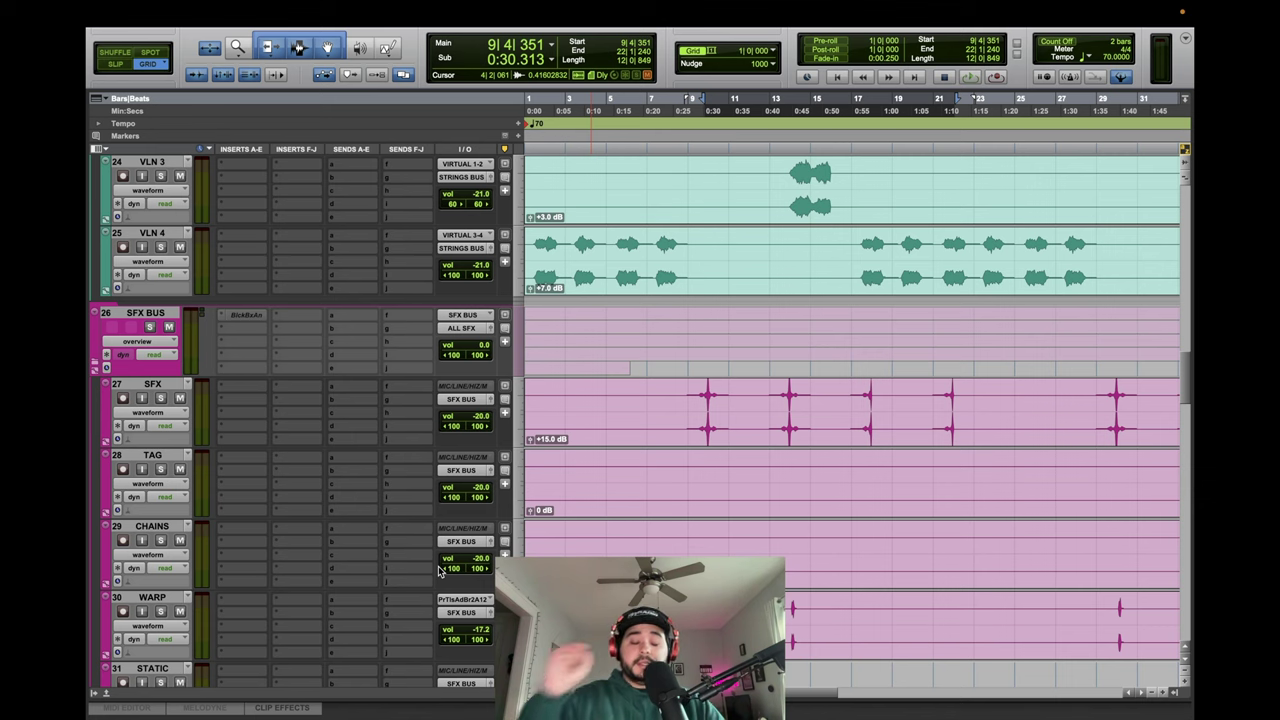
scroll(723, 443, "up", 2)
scroll(928, 467, "down", 5)
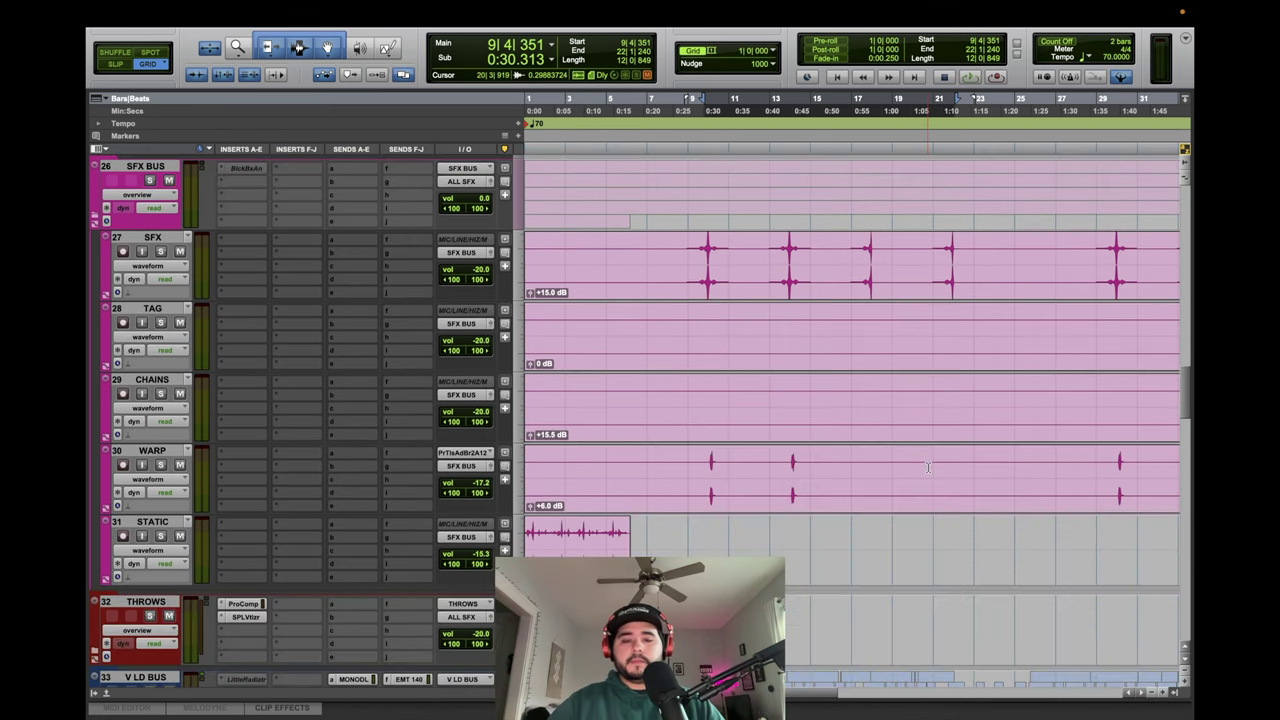
scroll(928, 467, "down", 2)
scroll(688, 330, "down", 1)
scroll(688, 330, "up", 1)
scroll(688, 330, "up", 2)
scroll(990, 511, "down", 2)
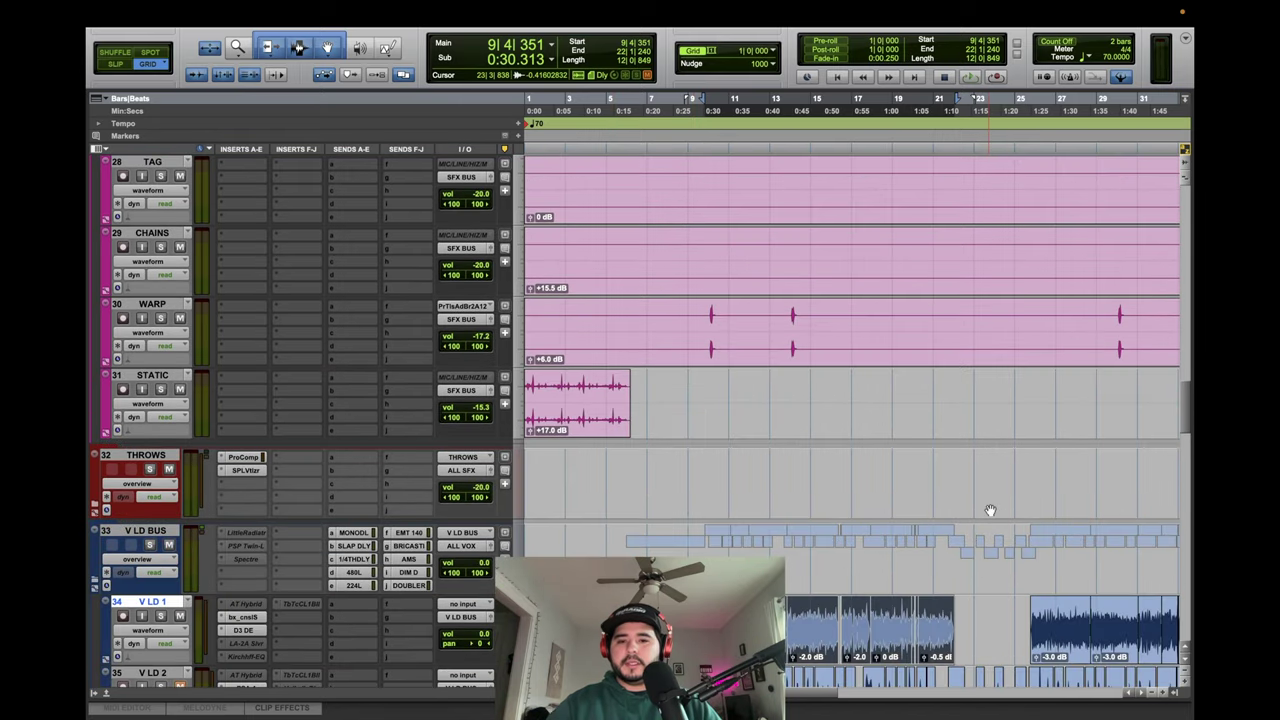
Select the V LD 1 clips from bar 9 to bar 16 and play them in a loop.
left_click(818, 655)
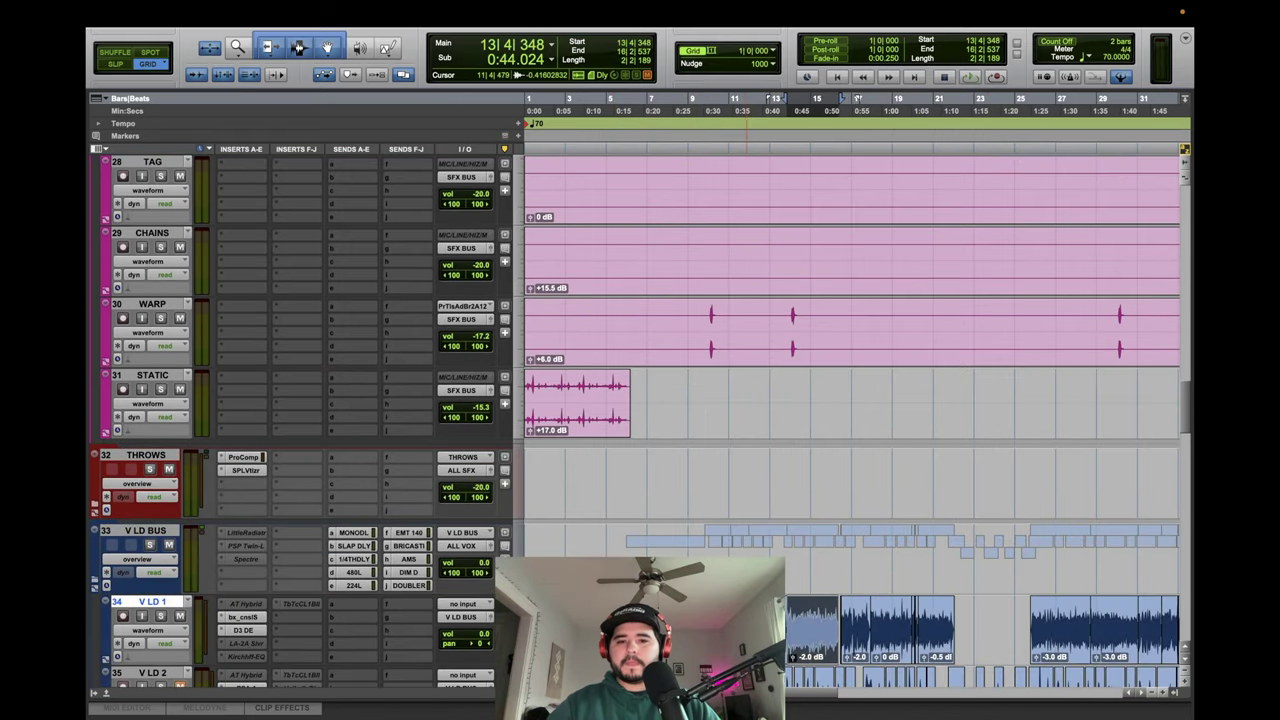
left_click(686, 503)
scroll(788, 542, "up", 6)
key("space")
Insert the stereo TBTECH Kirchhoff-EQ on the 808 track and load its Highpass Start preset.
scroll(788, 542, "up", 12)
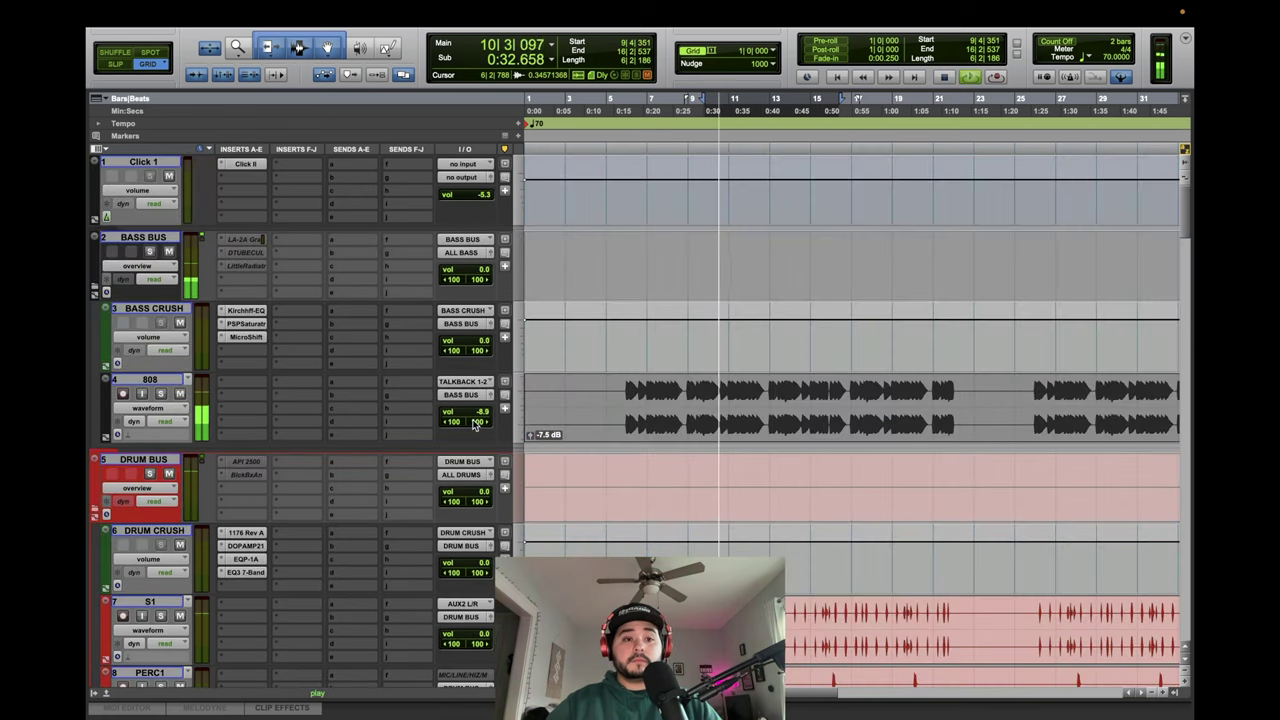
left_click(257, 385)
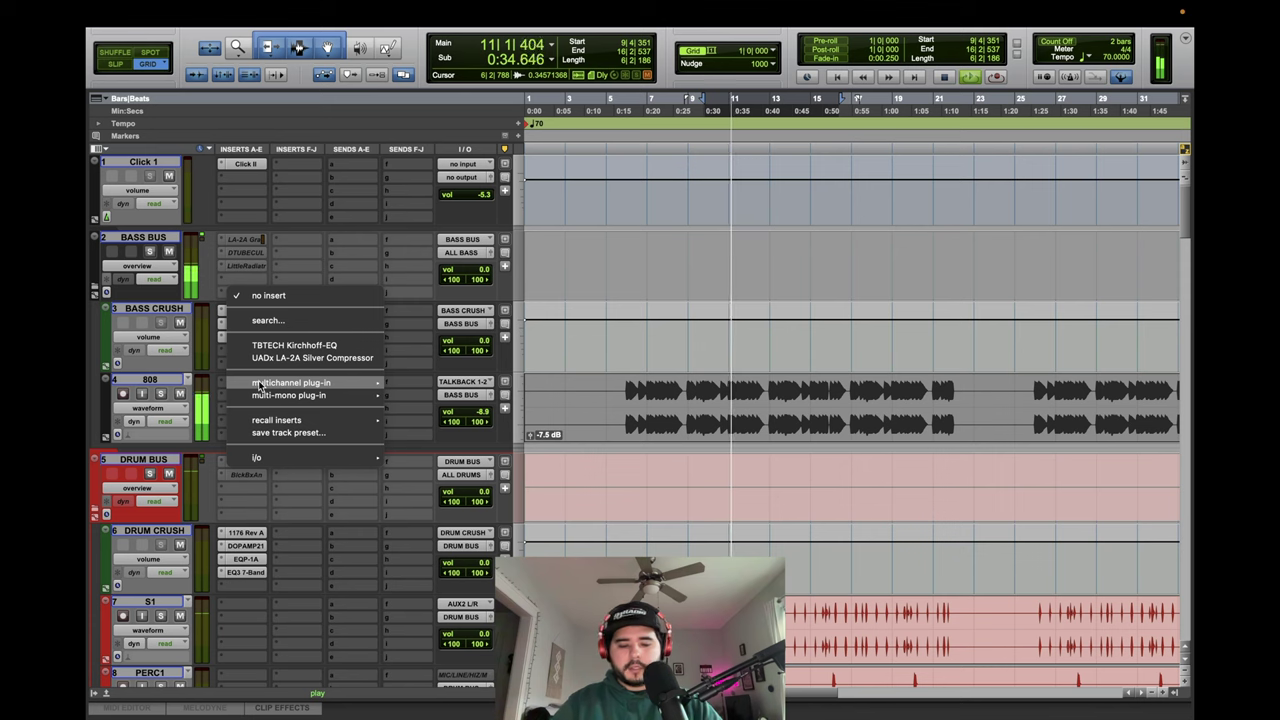
left_click(268, 320)
type("EQ")
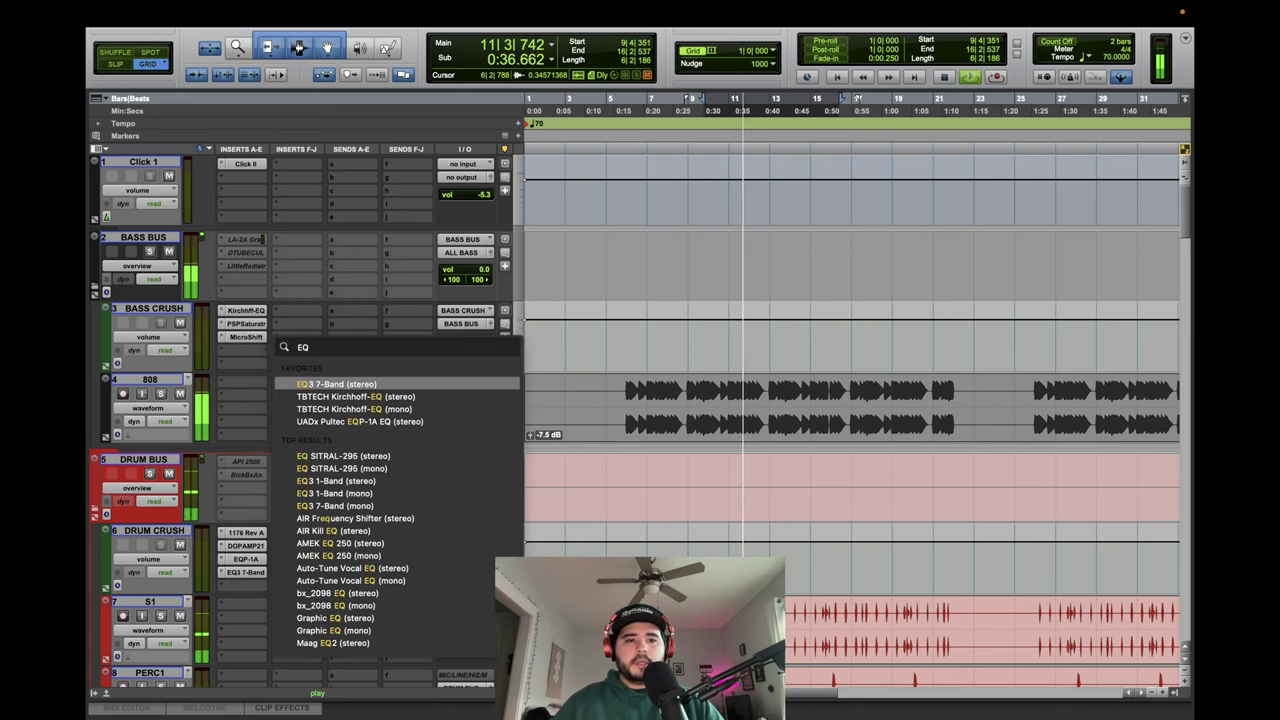
key("Down")
key("Return")
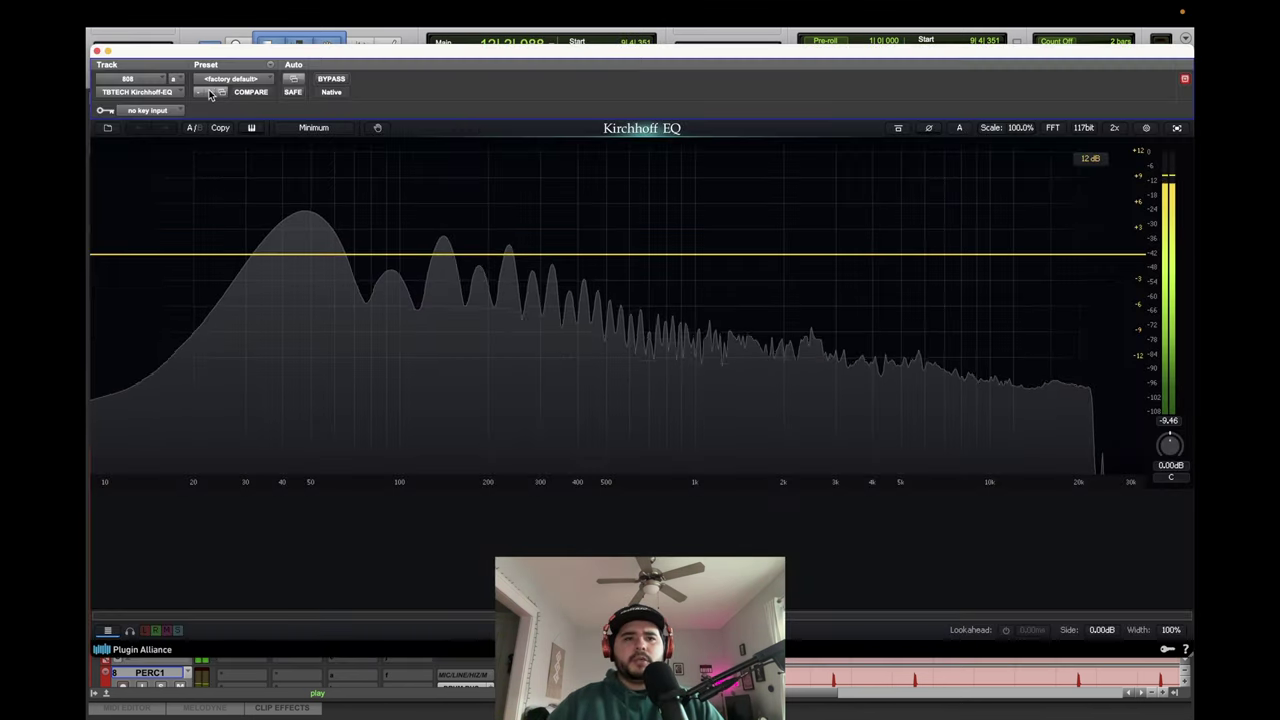
left_click(208, 93)
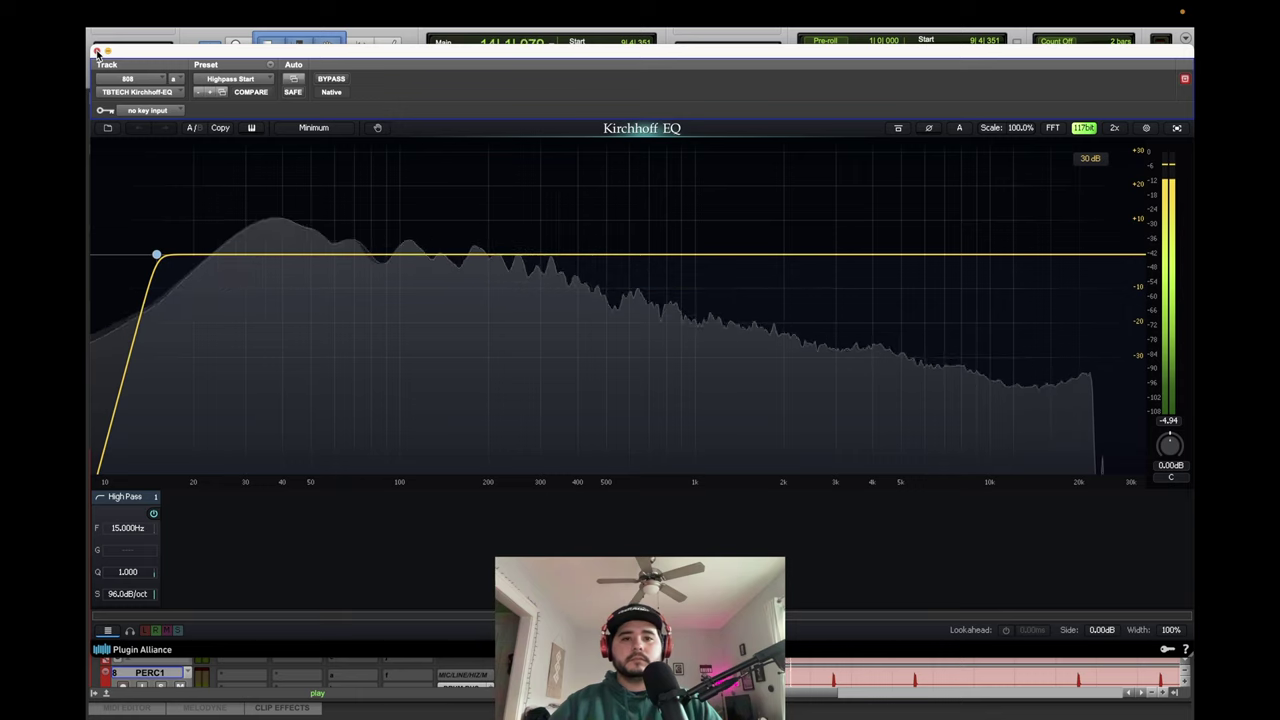
Close the 808's EQ, stop playback and select the 808 clip from bar 6 to bar 22.
left_click(96, 51)
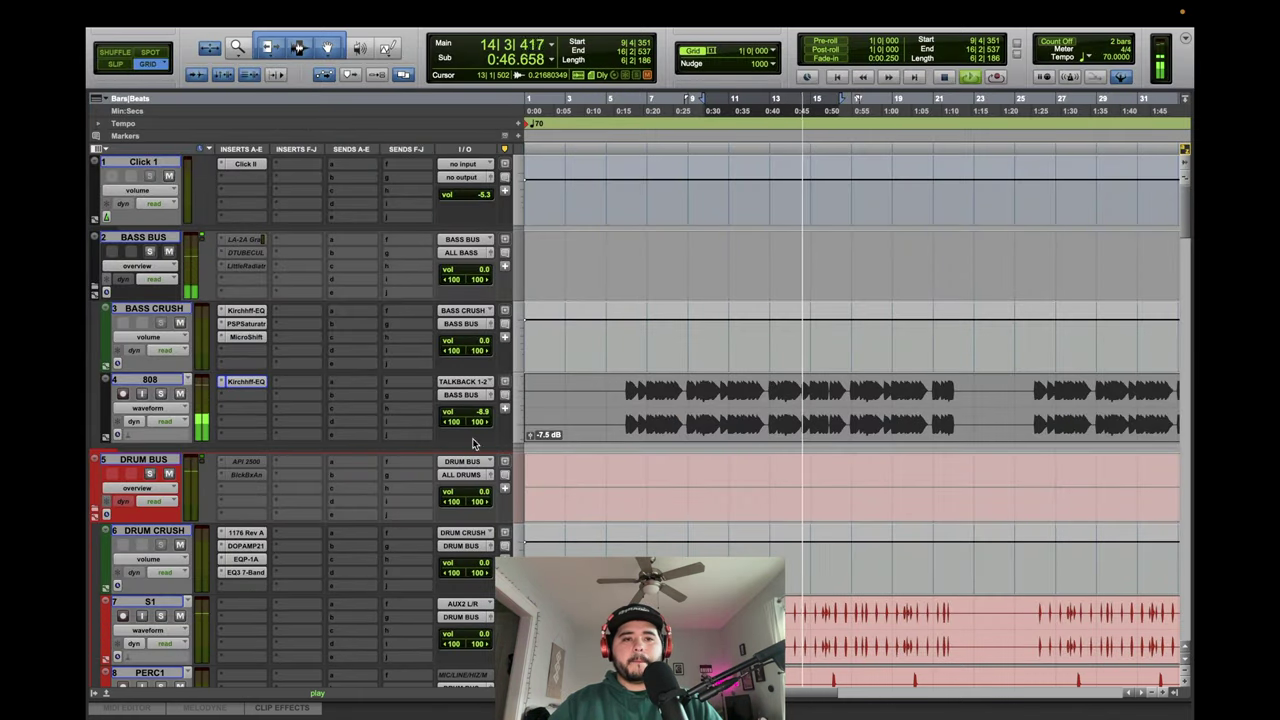
key("space")
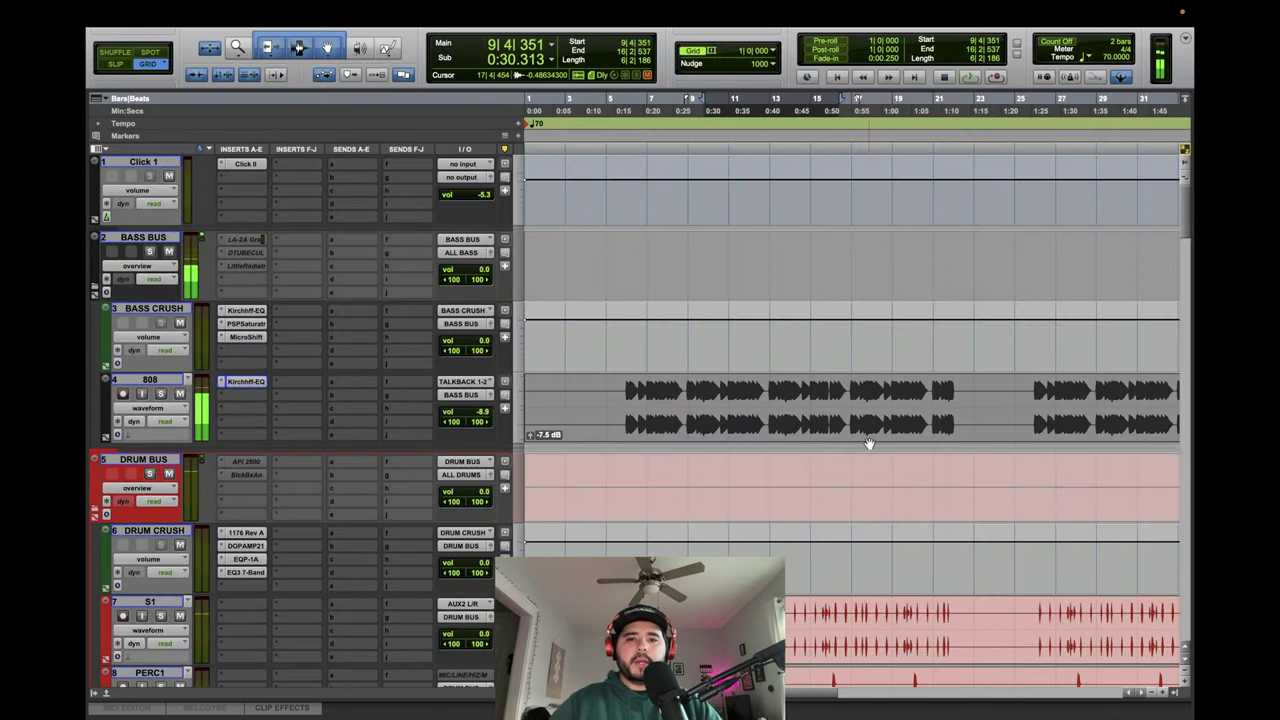
left_click_drag(634, 398, 954, 435)
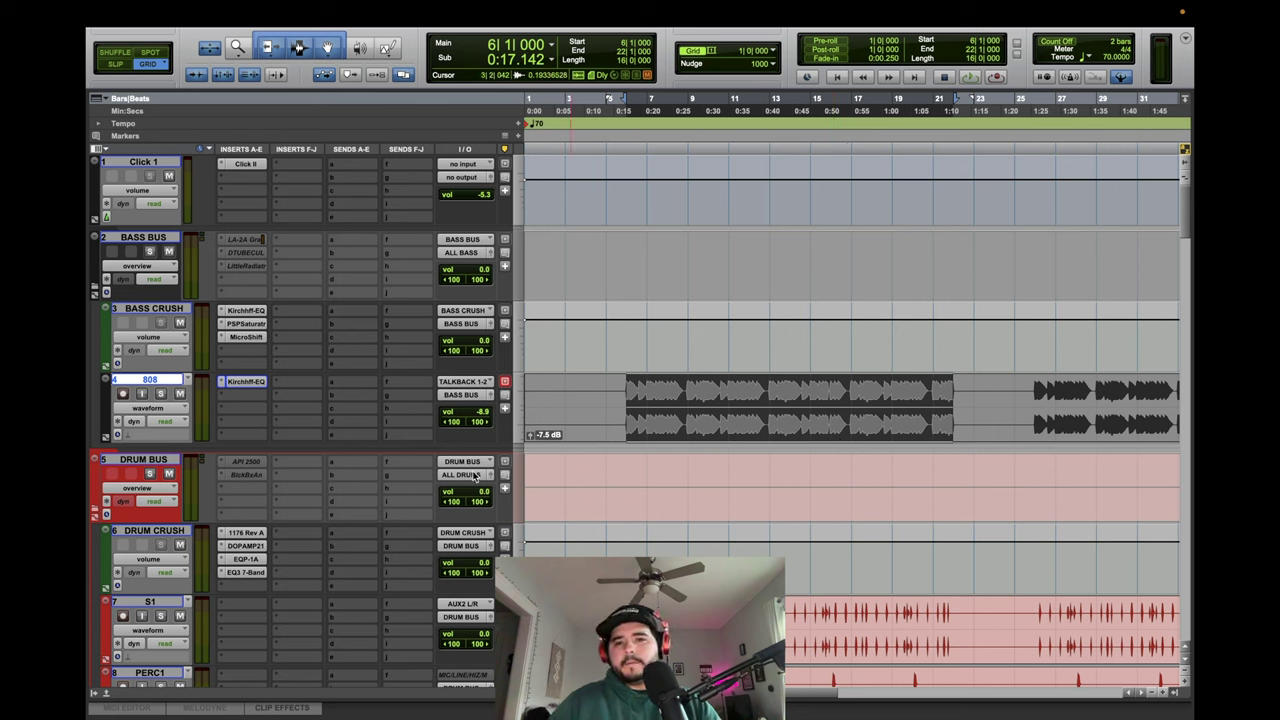
Try narrow bell cuts in the 808's Kirchhoff-EQ at about 176 Hz by -4.65 dB and 91 Hz by -9.78 dB.
left_click(242, 384)
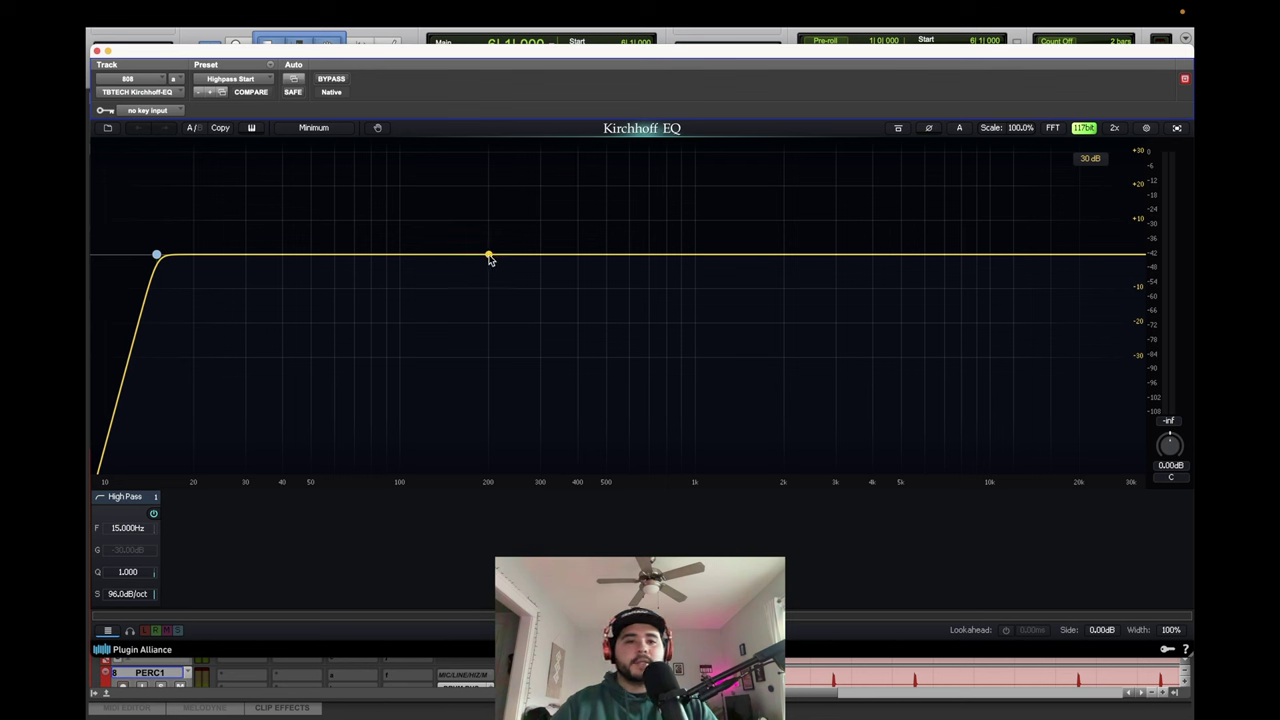
mouse_move(488, 257)
left_mouse_down()
mouse_move(483, 232)
mouse_move(472, 268)
left_mouse_up()
key("space")
key("space")
scroll(475, 238, "up", 5)
scroll(475, 246, "up", 6)
left_click_drag(389, 256, 388, 288)
scroll(387, 241, "up", 8)
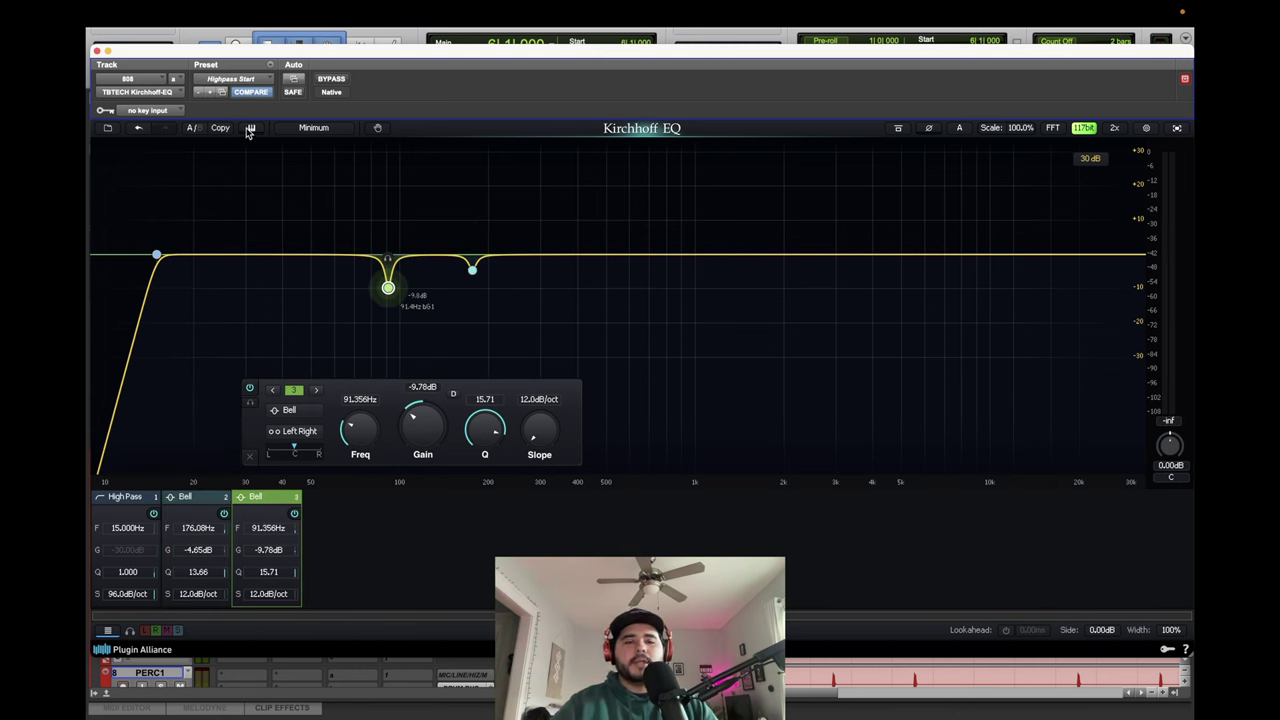
Discard the bell cuts by reloading the Highpass Start preset, and close the 808's EQ.
left_click(197, 85)
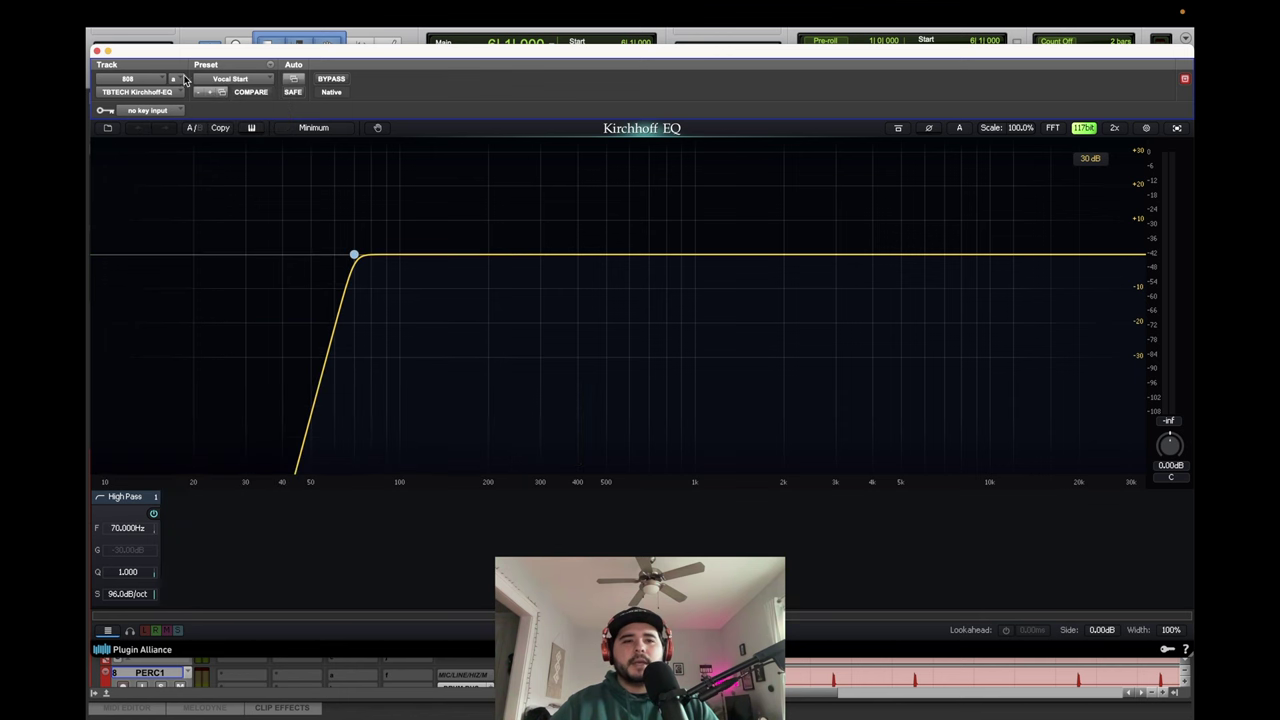
left_click(198, 83)
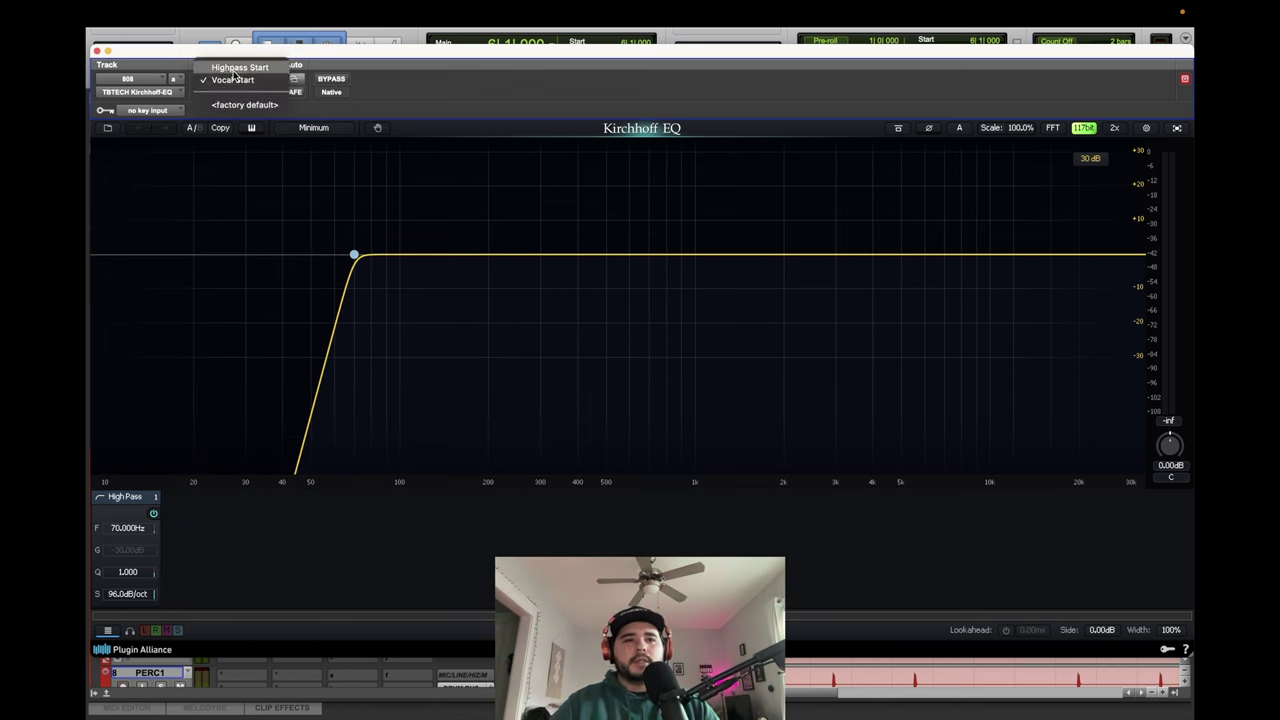
left_click(240, 67)
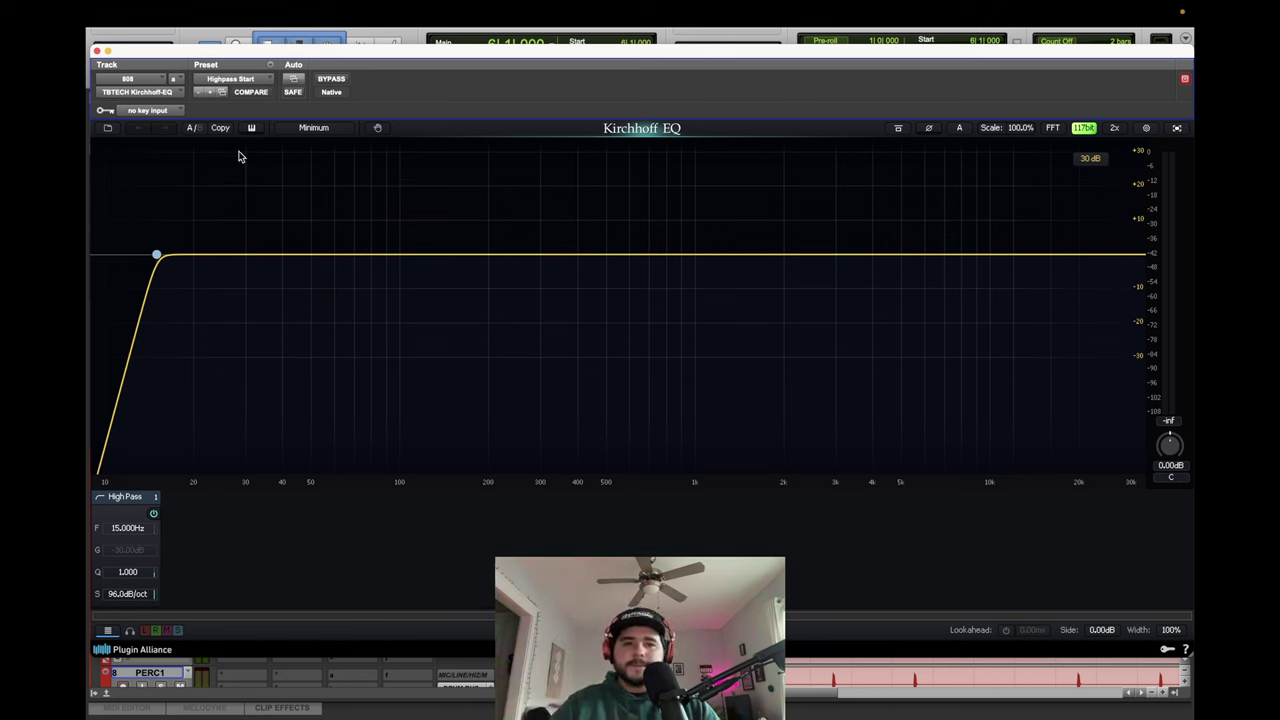
left_click(96, 50)
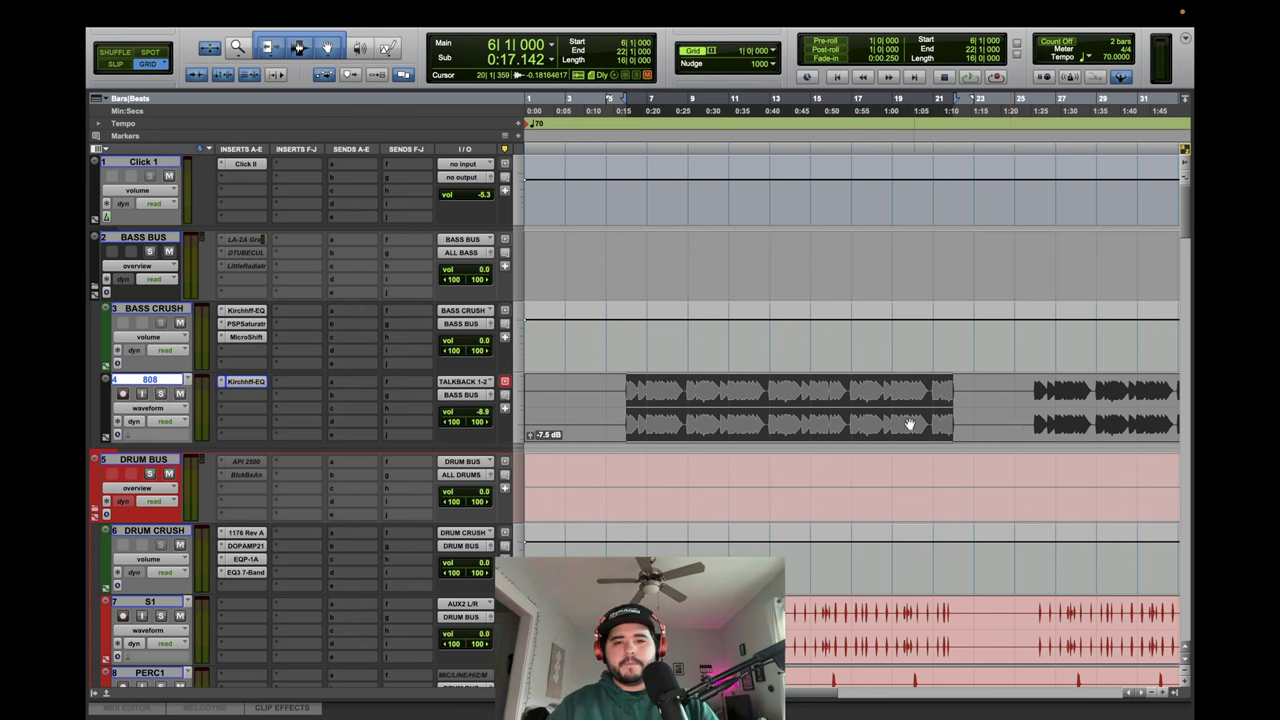
Reselect the 808 clip from bar 6 to bar 22, check its EQ curve and start loop playback.
left_click_drag(955, 395, 626, 418)
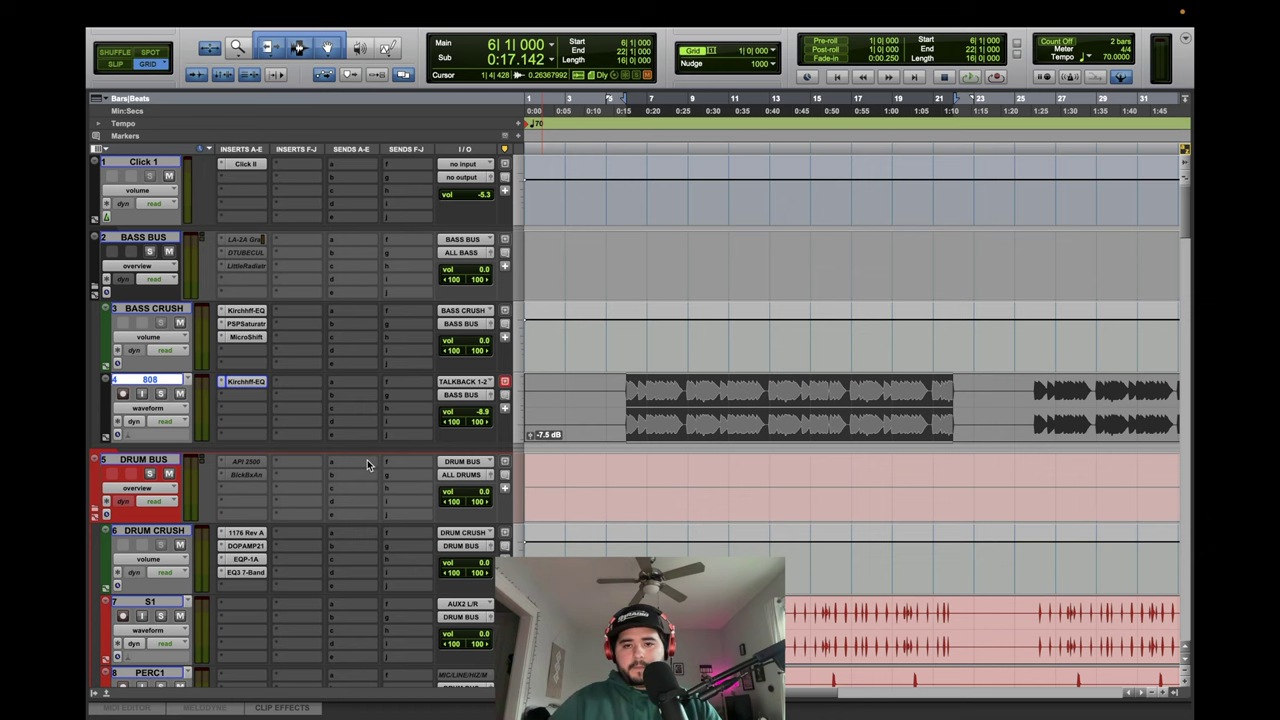
left_click(260, 386)
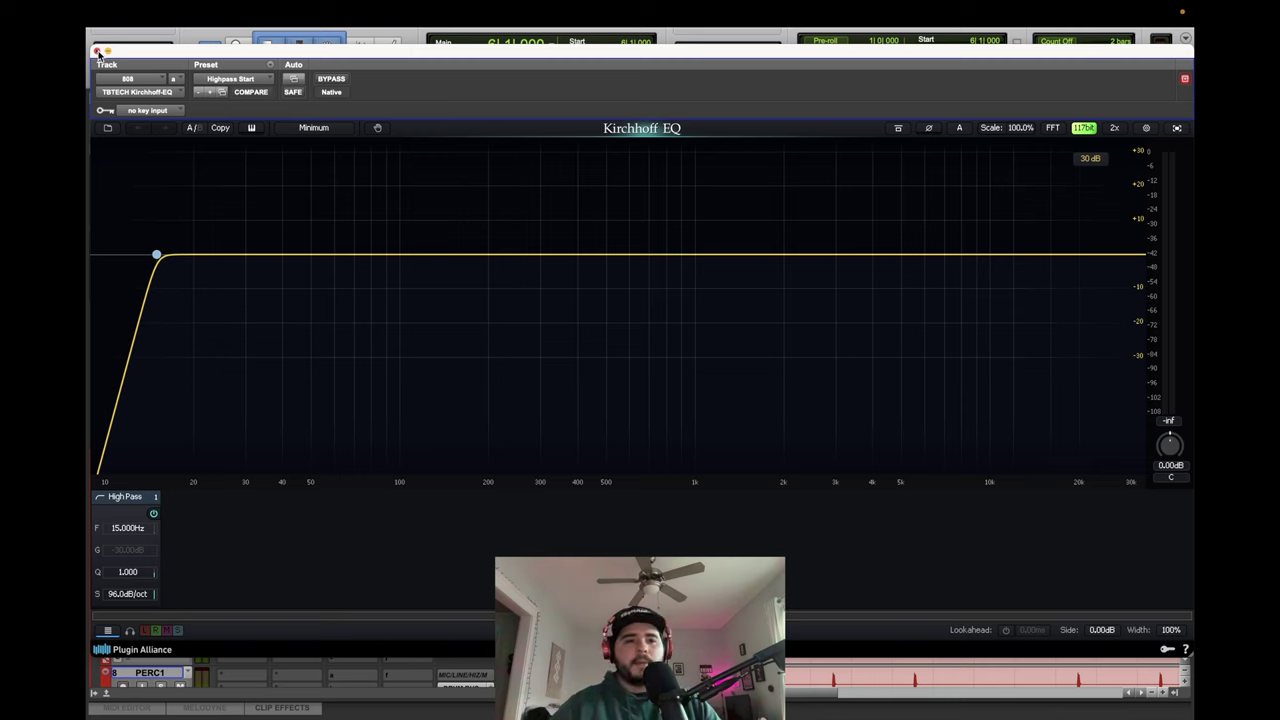
left_click(97, 51)
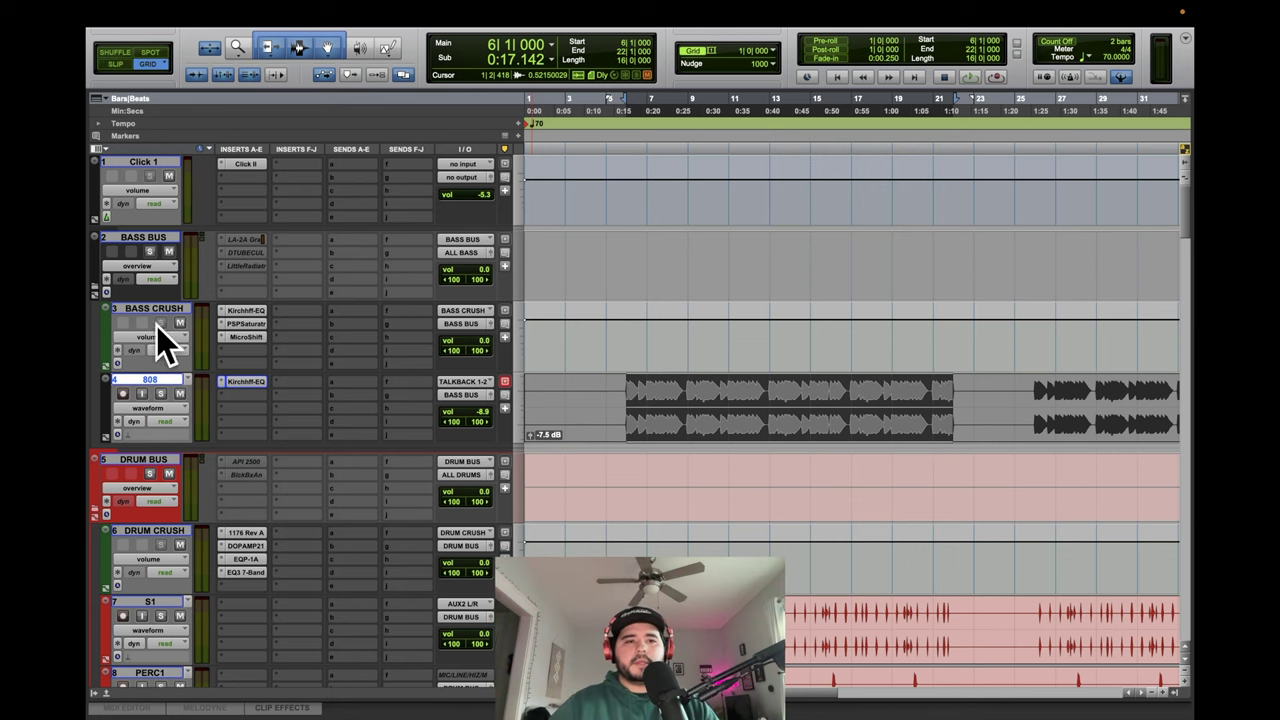
key("space")
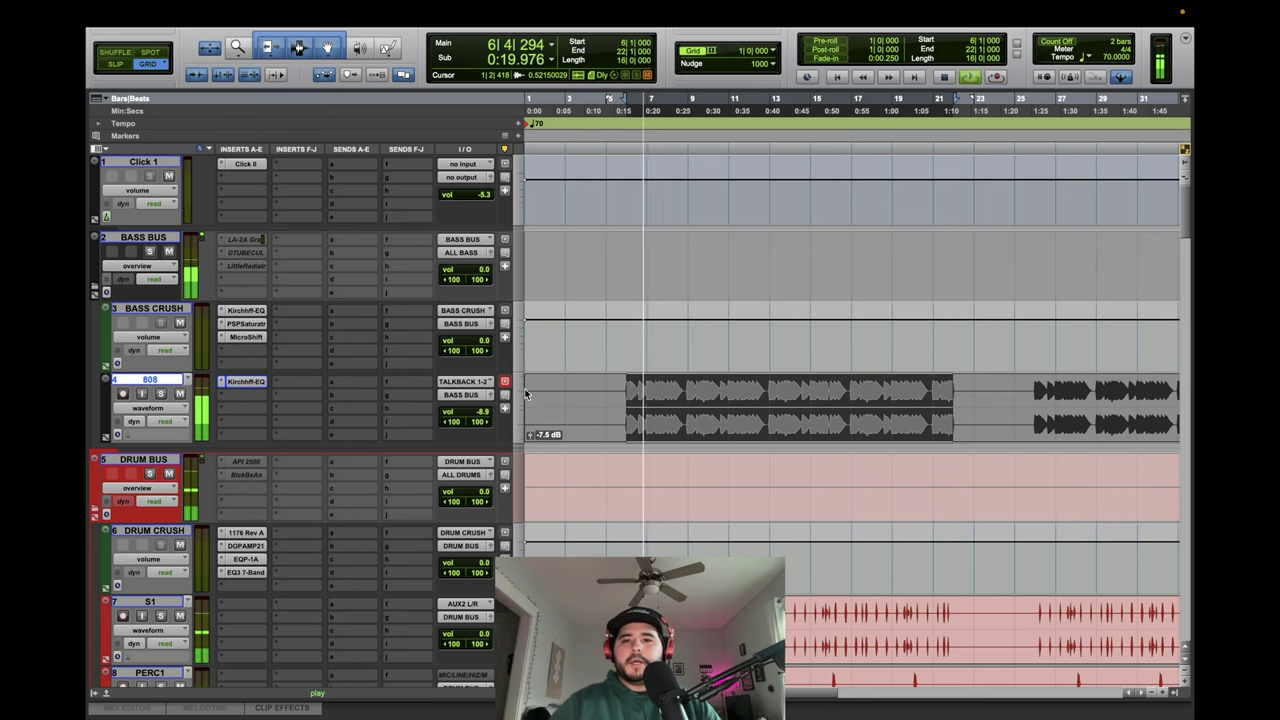
Loop the V LD 1 clips from bar 9 to bar 22 and examine the 808's spectrum in Kirchhoff-EQ during playback.
scroll(453, 497, "down", 15)
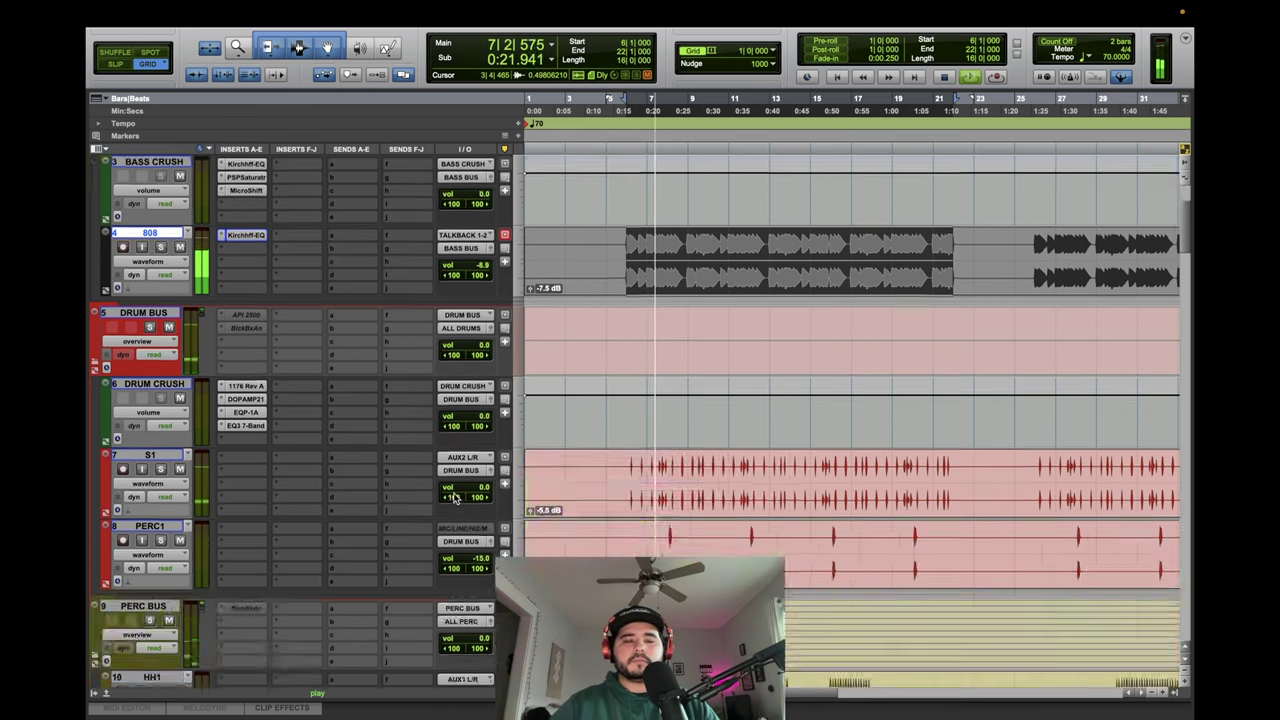
scroll(453, 497, "down", 5)
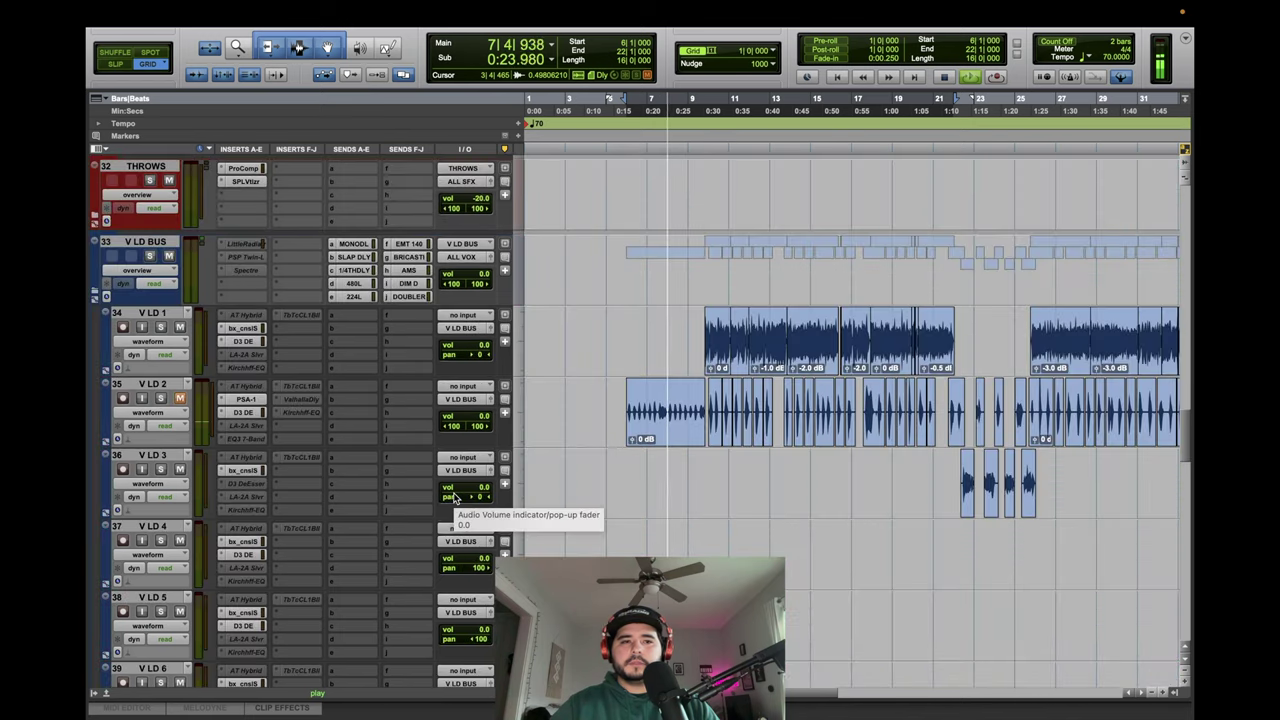
key("space")
left_click_drag(943, 366, 710, 371)
key("space")
scroll(660, 357, "up", 20)
scroll(660, 357, "up", 7)
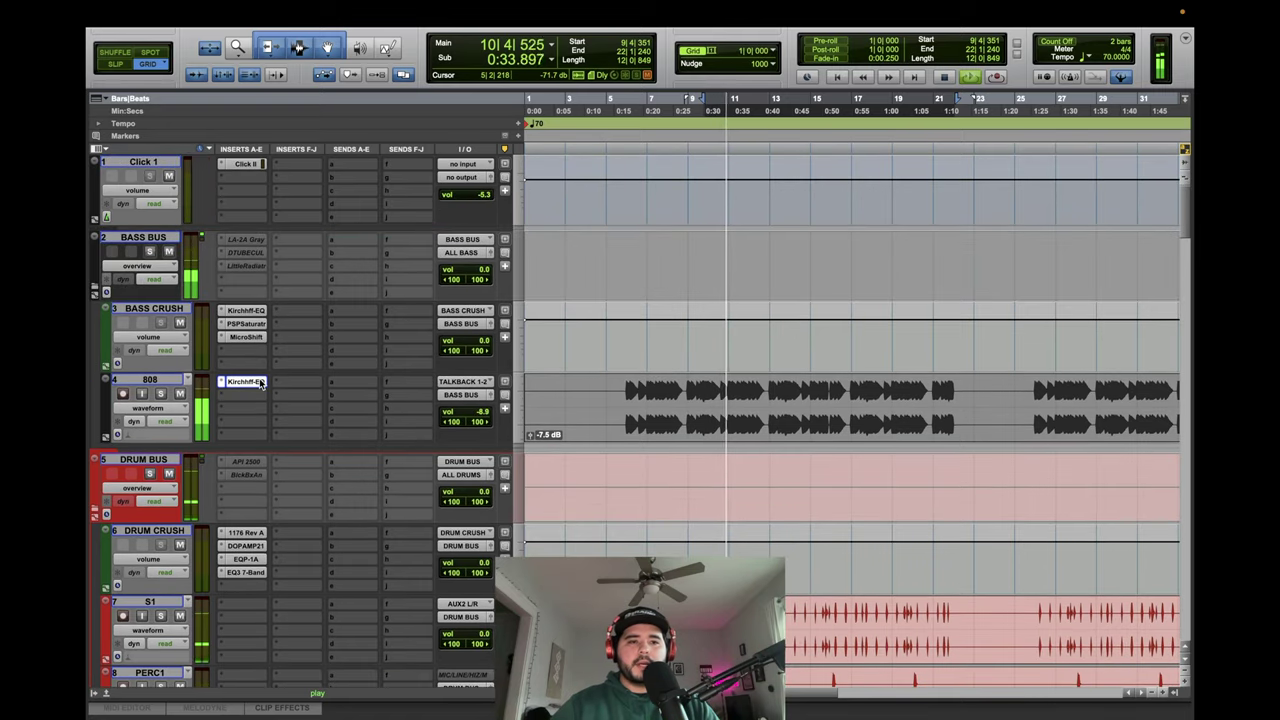
left_click(245, 381)
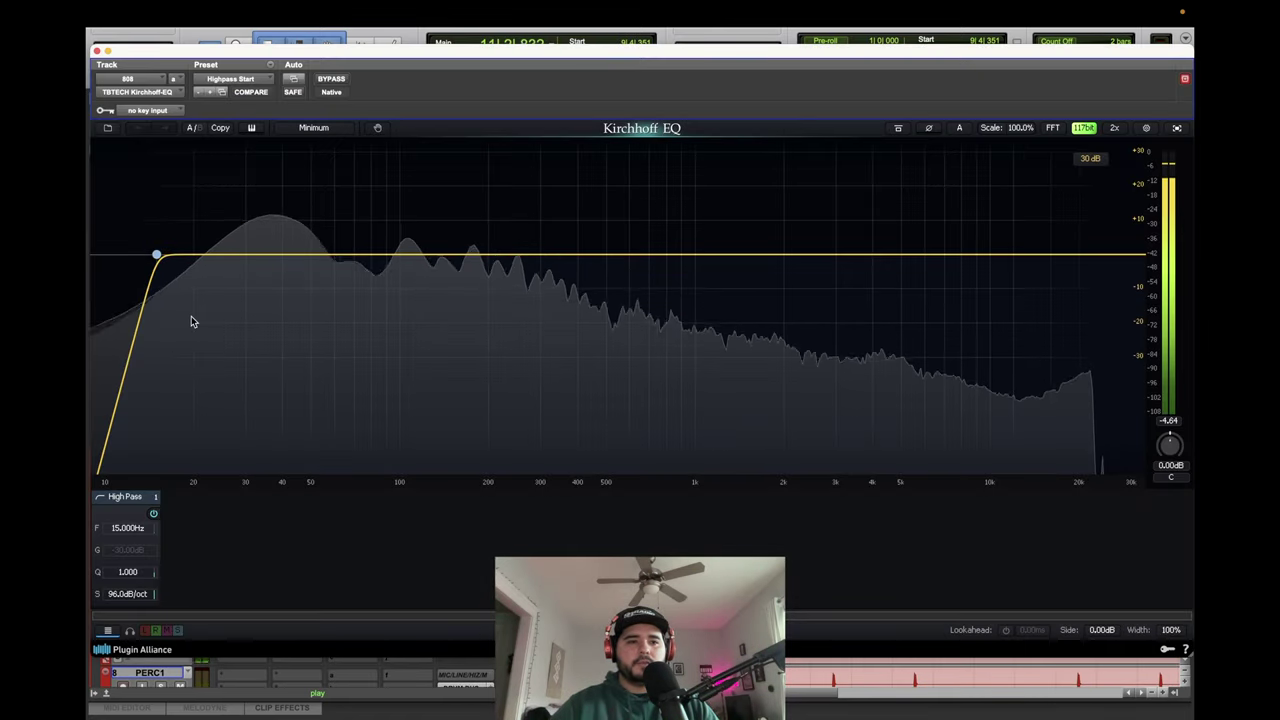
left_click(96, 51)
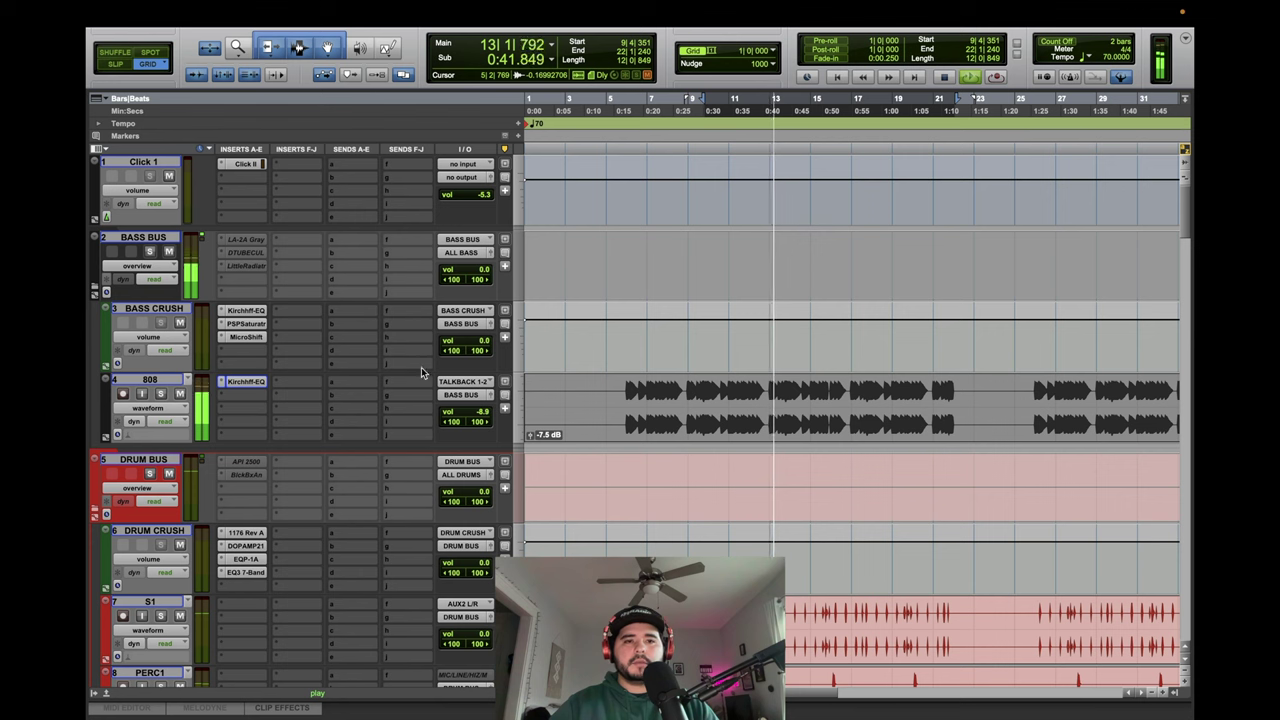
Add a send from the 808 track to the BASS CRUSH bus.
left_click(345, 386)
type("BAASS")
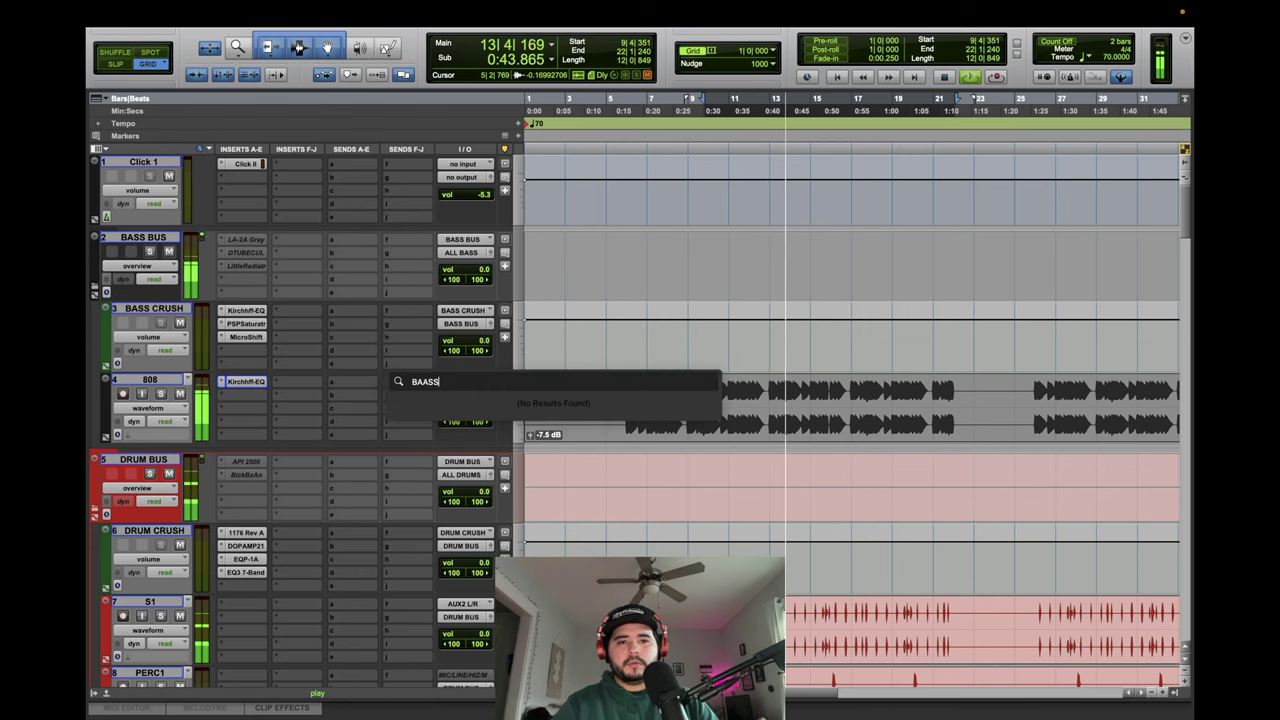
key("BackSpace")
key("BackSpace")
type("SS")
key("Return")
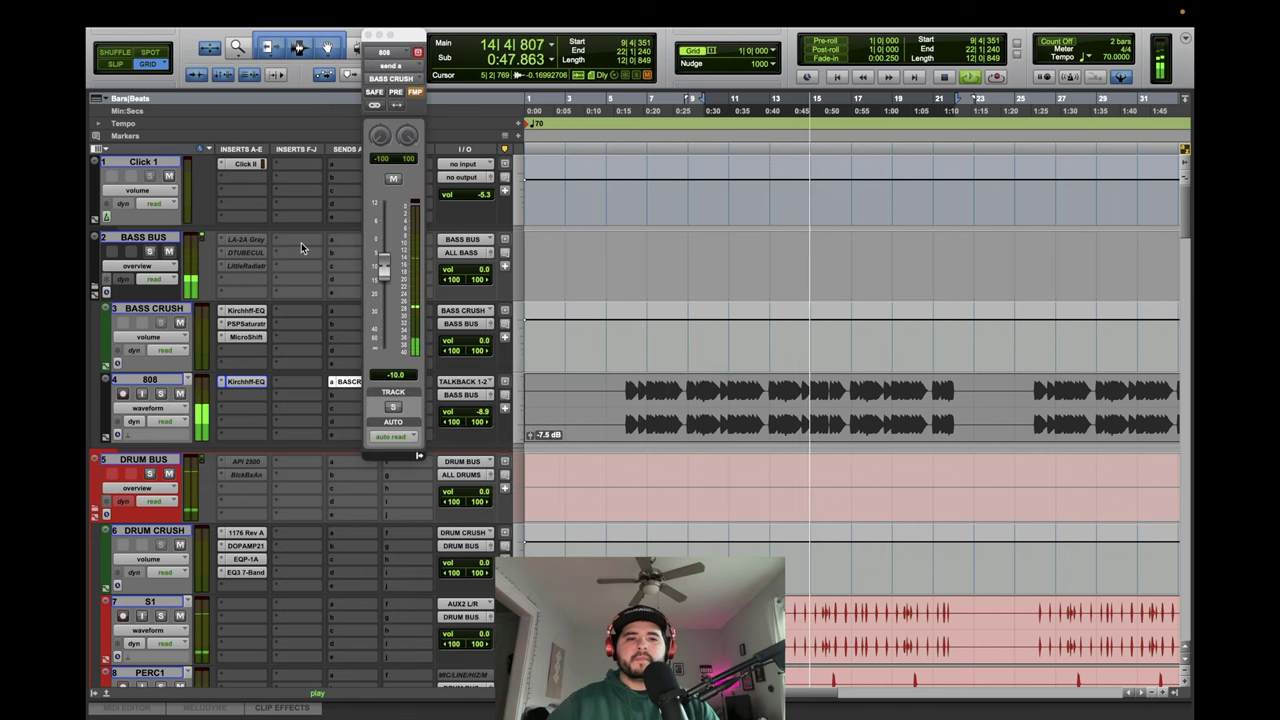
Raise the 808's BASS CRUSH send to 0.0 dB and loop the 808 clip from bar 6 to bar 22.
key("space")
key("space")
left_click_drag(383, 266, 384, 245)
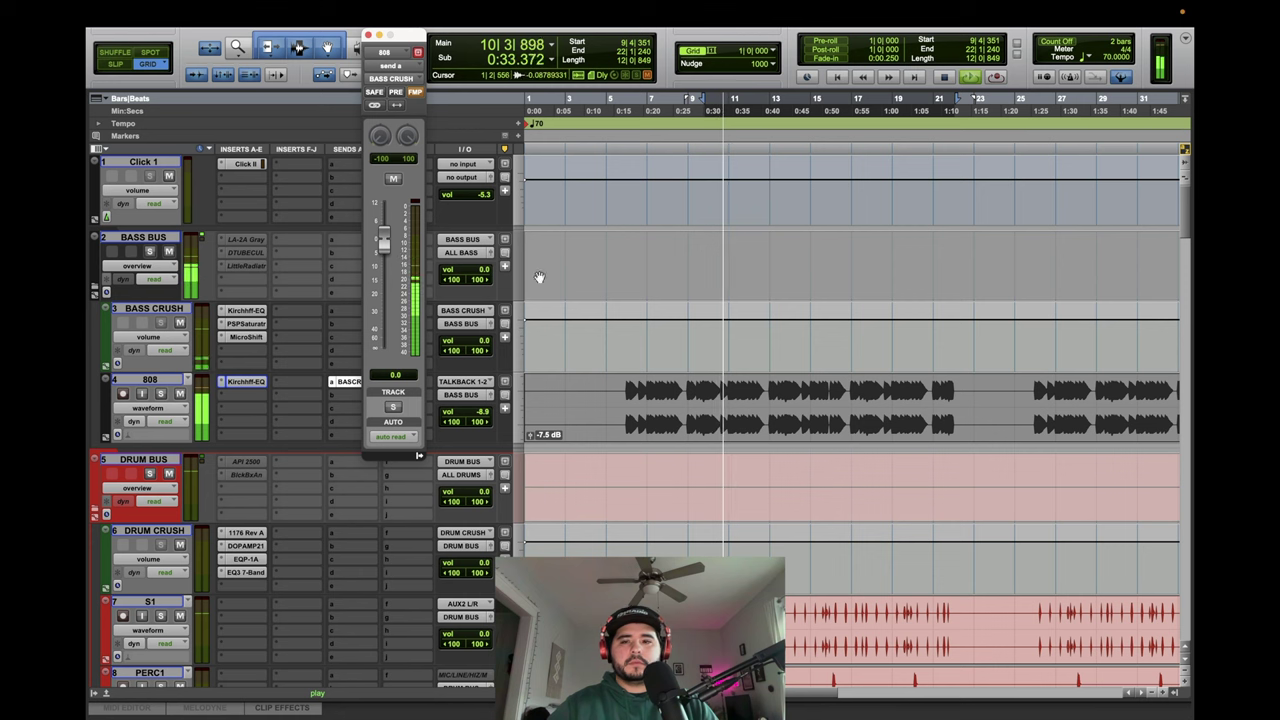
left_click_drag(951, 397, 626, 420)
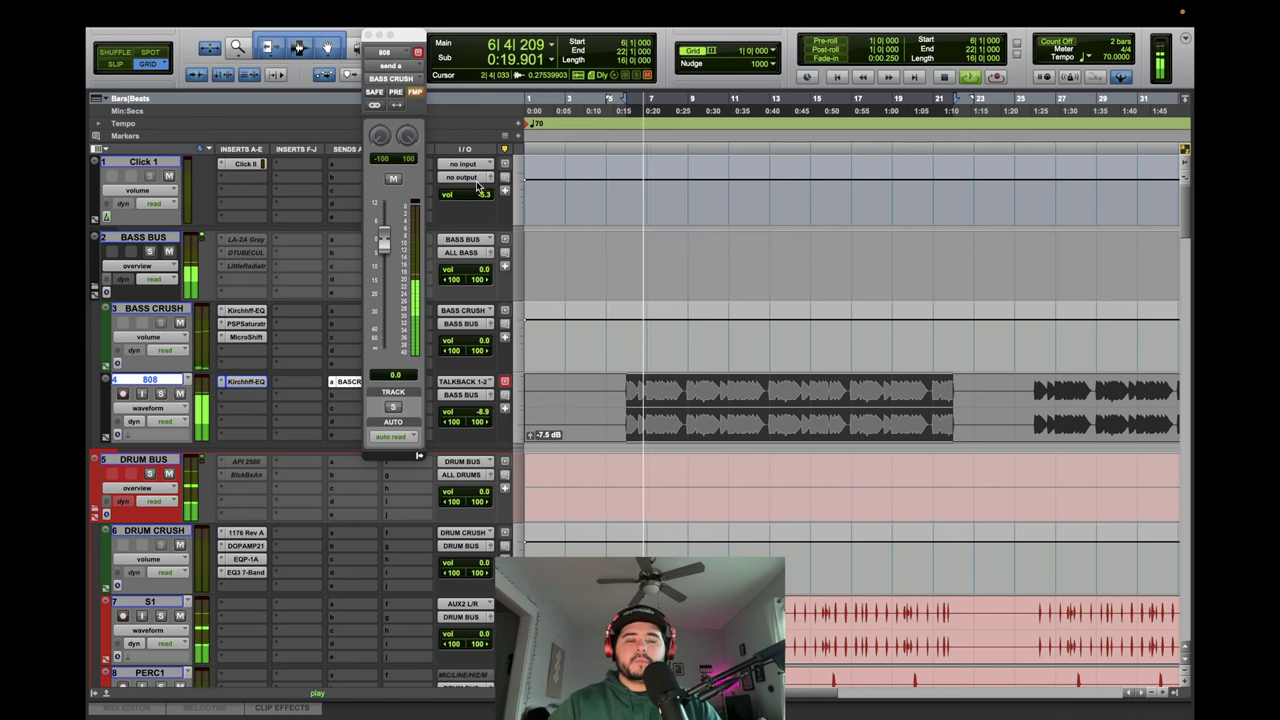
Audition lower levels for the 808's BASS CRUSH send and set it to -10.0 dB.
left_click_drag(383, 238, 382, 295)
left_click(394, 179)
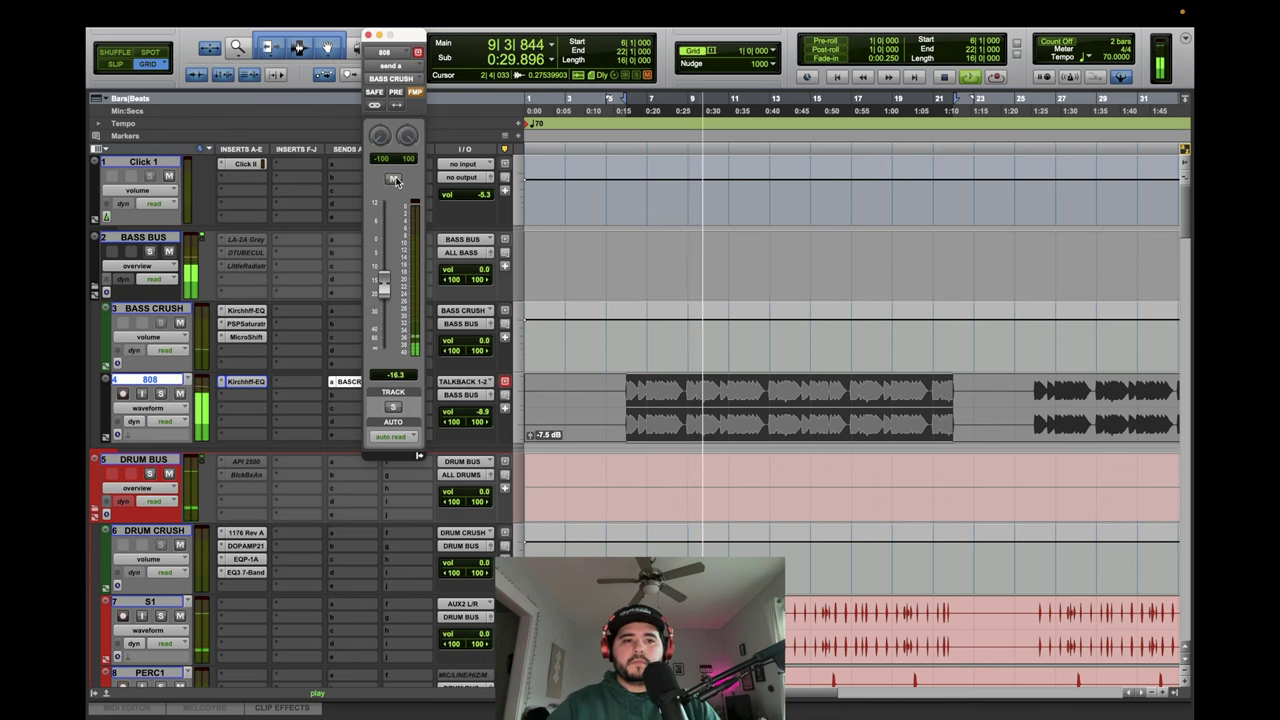
left_click_drag(381, 289, 390, 272)
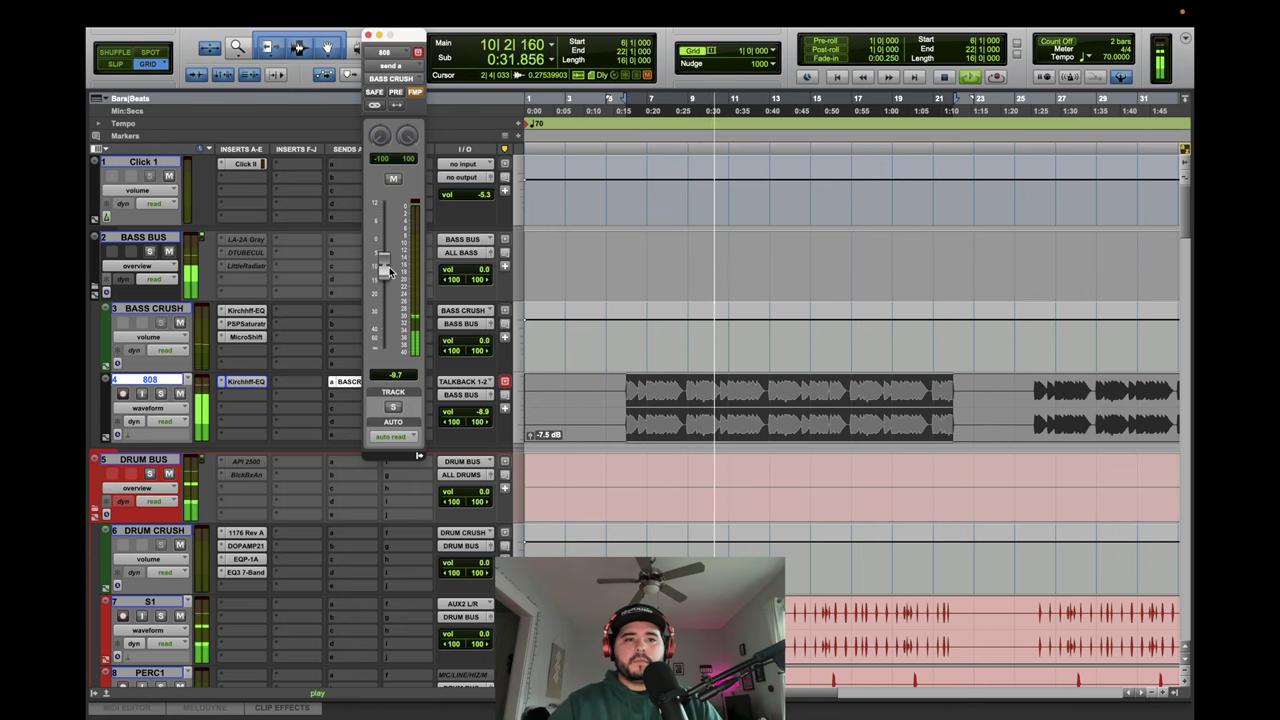
left_click(390, 271, "alt")
left_click(395, 376)
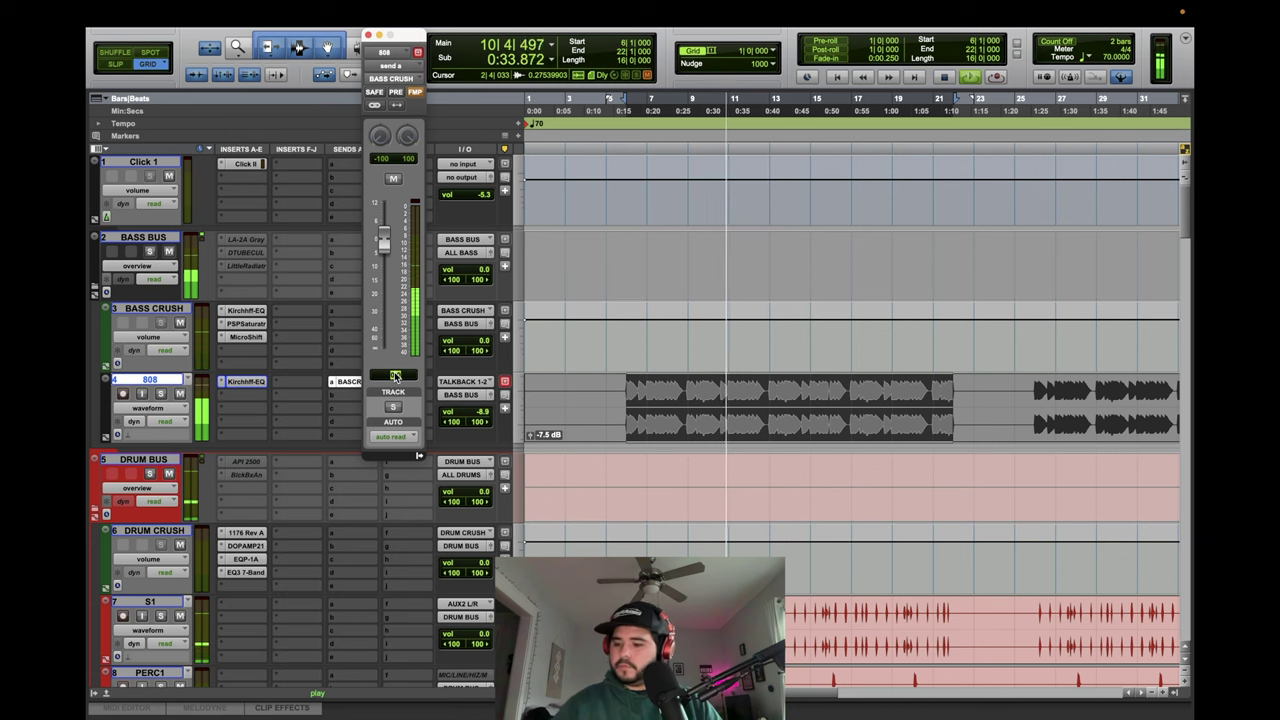
type("-10")
key("Return")
Compare the 808 with and without the BASS CRUSH send by toggling the send's mute during playback, leaving it unmuted.
left_click(394, 180)
left_click(394, 180)
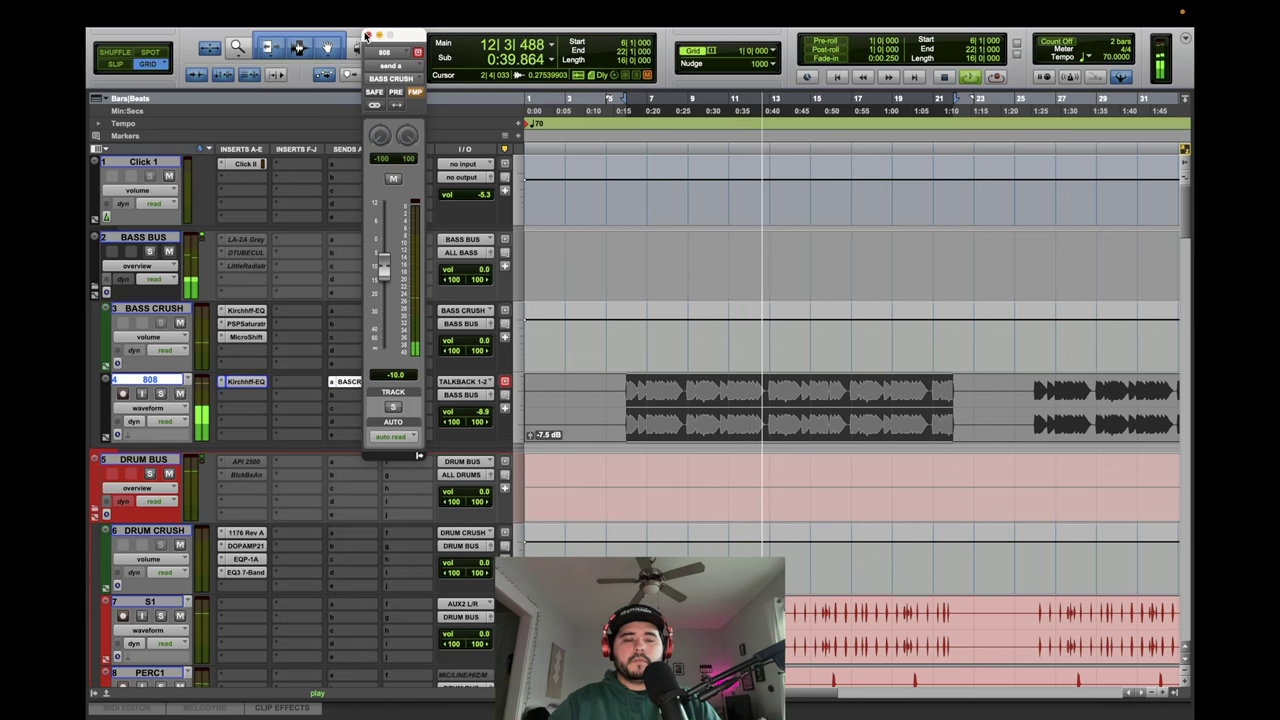
key("space")
key("space")
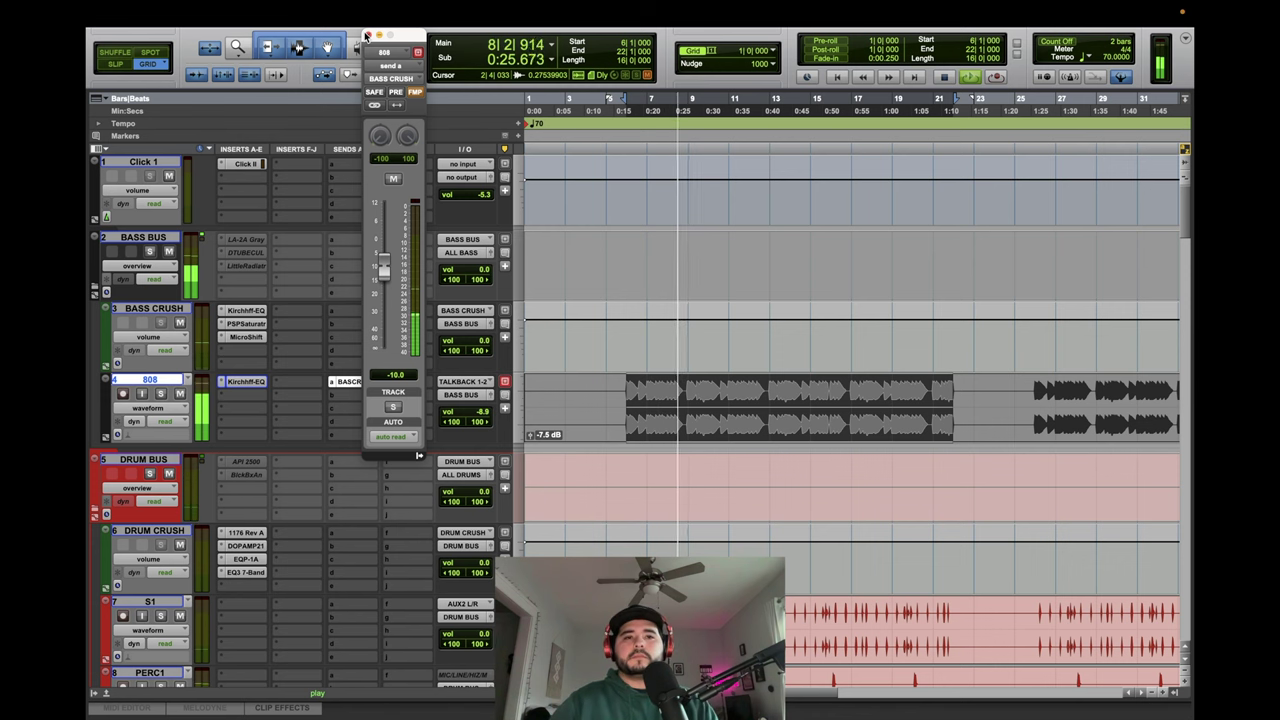
left_click(393, 179)
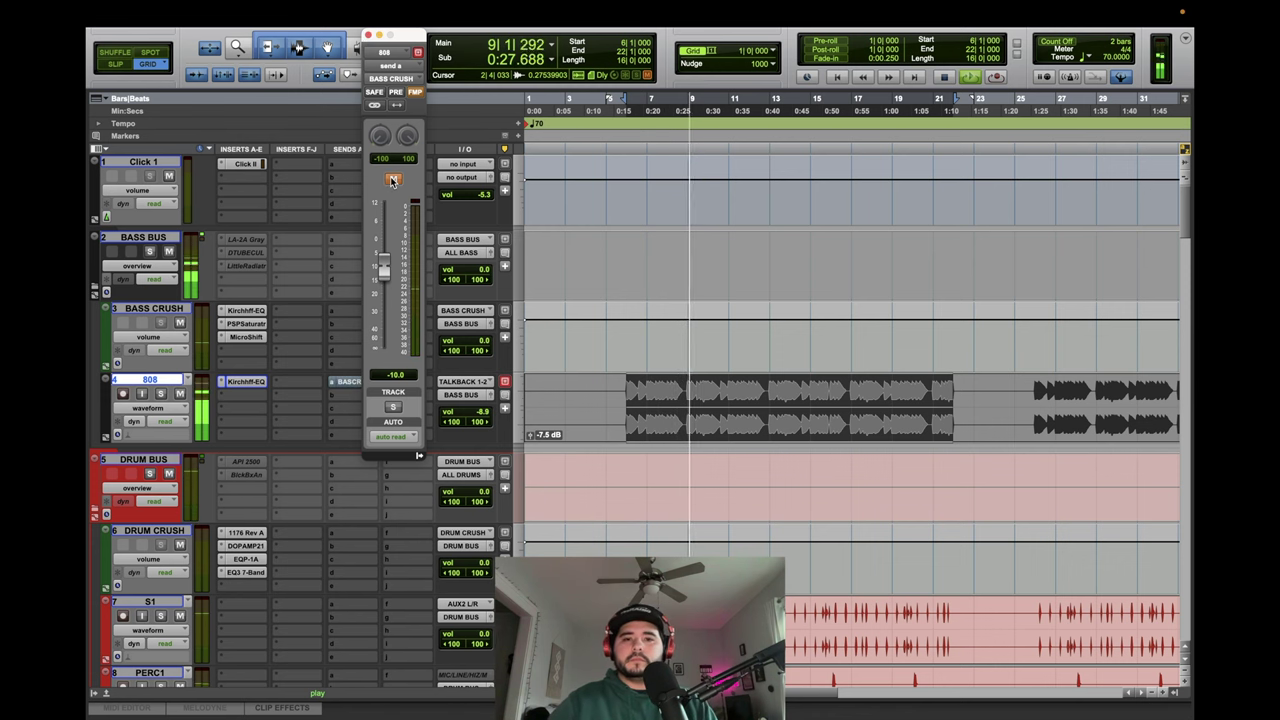
left_click(393, 179)
left_click(393, 179)
left_click(393, 179)
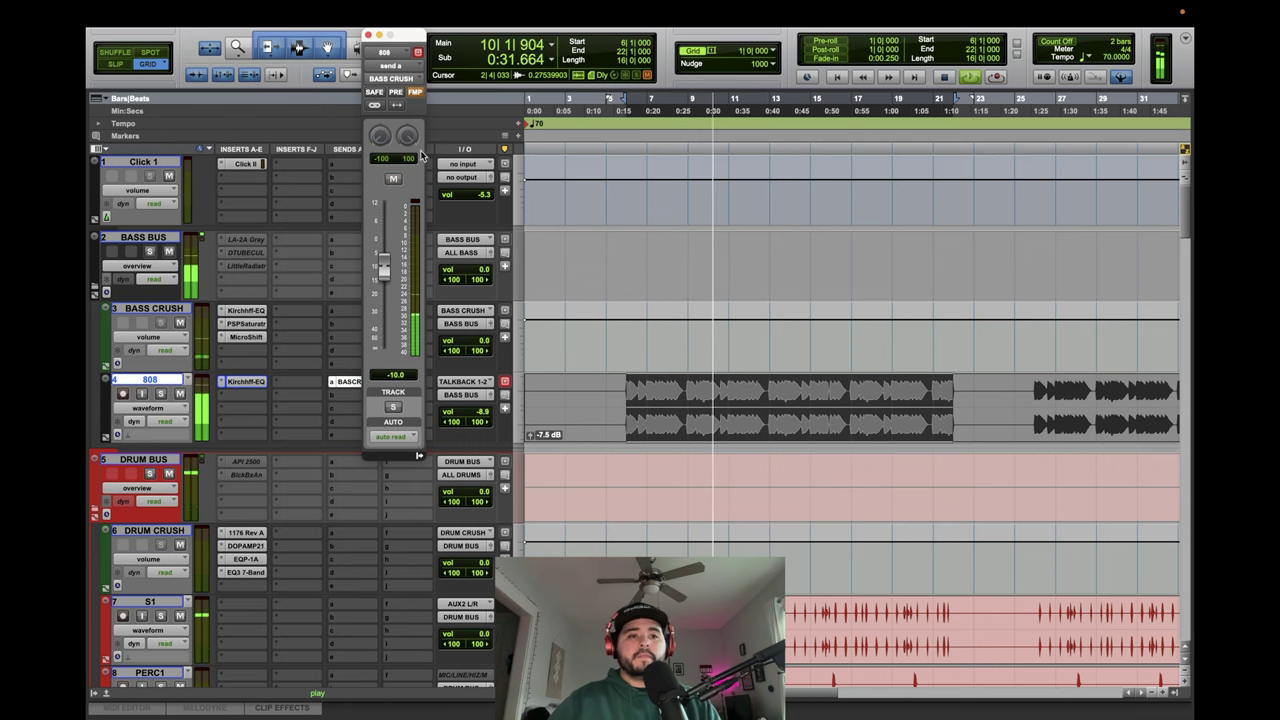
left_click(368, 35)
Make the LA-2A Gray compressor on the BASS BUS active, open its settings and stop playback.
right_click(248, 252)
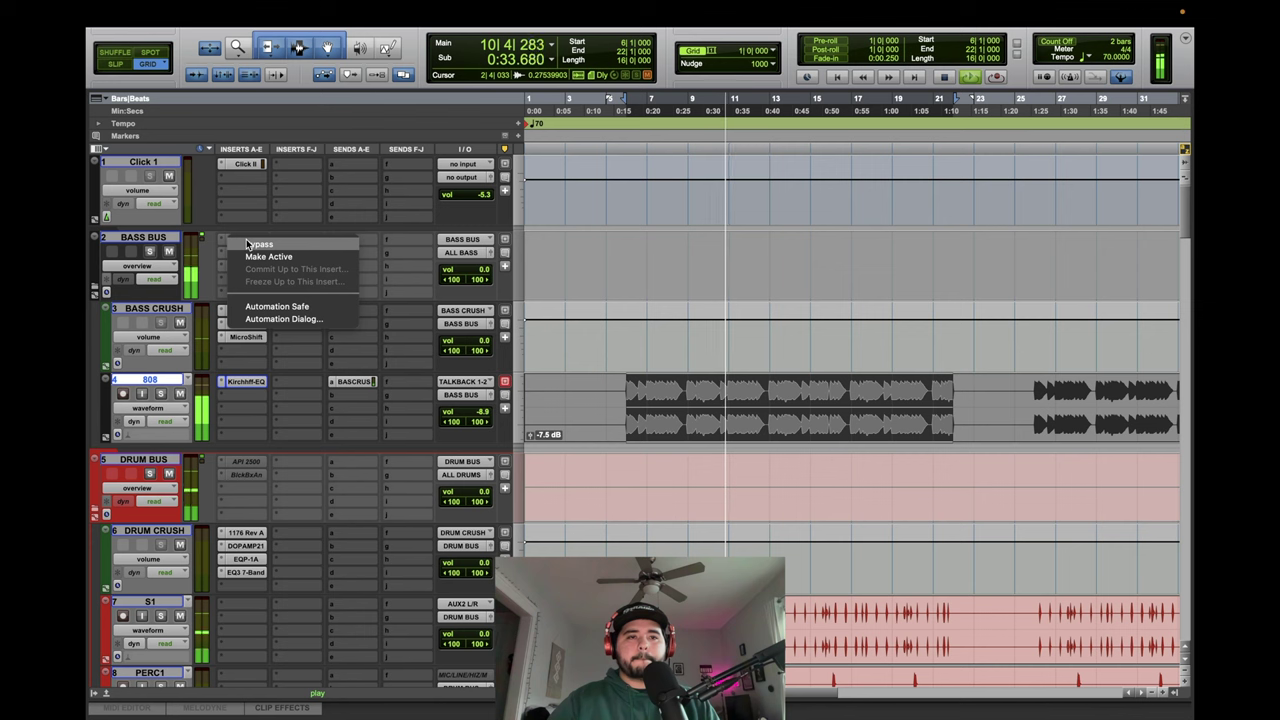
left_click(257, 260)
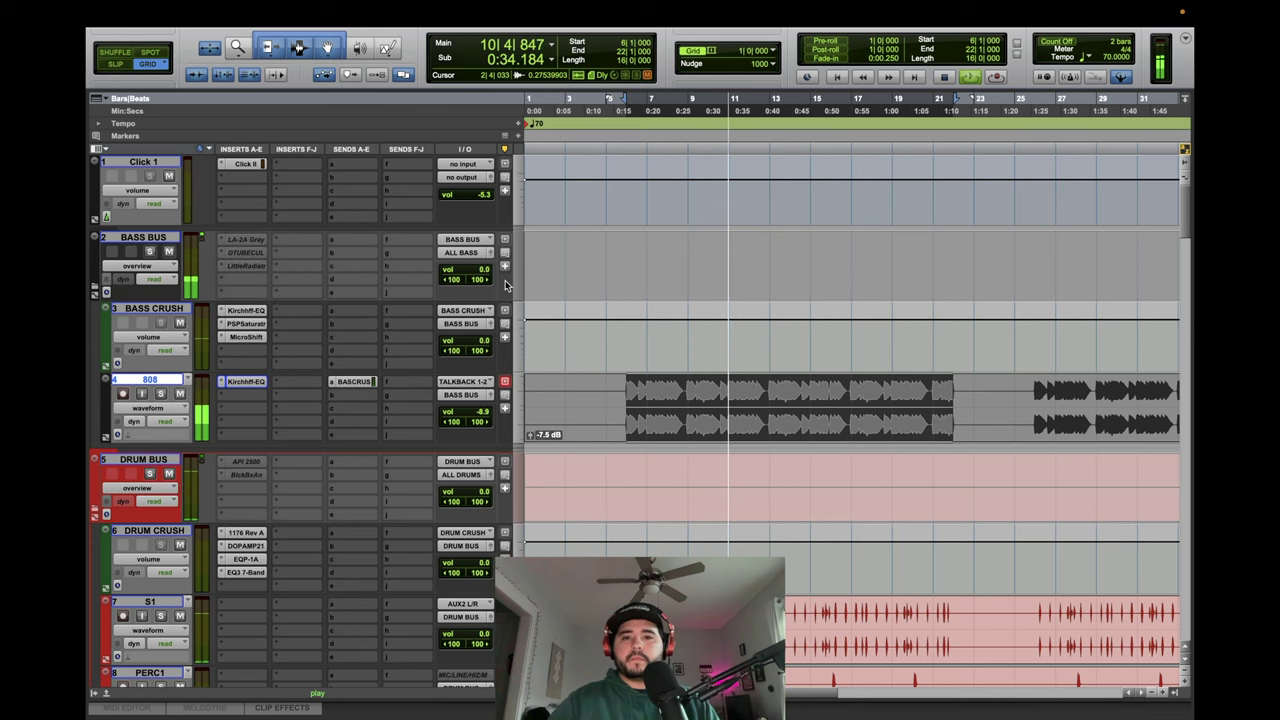
left_click(248, 241)
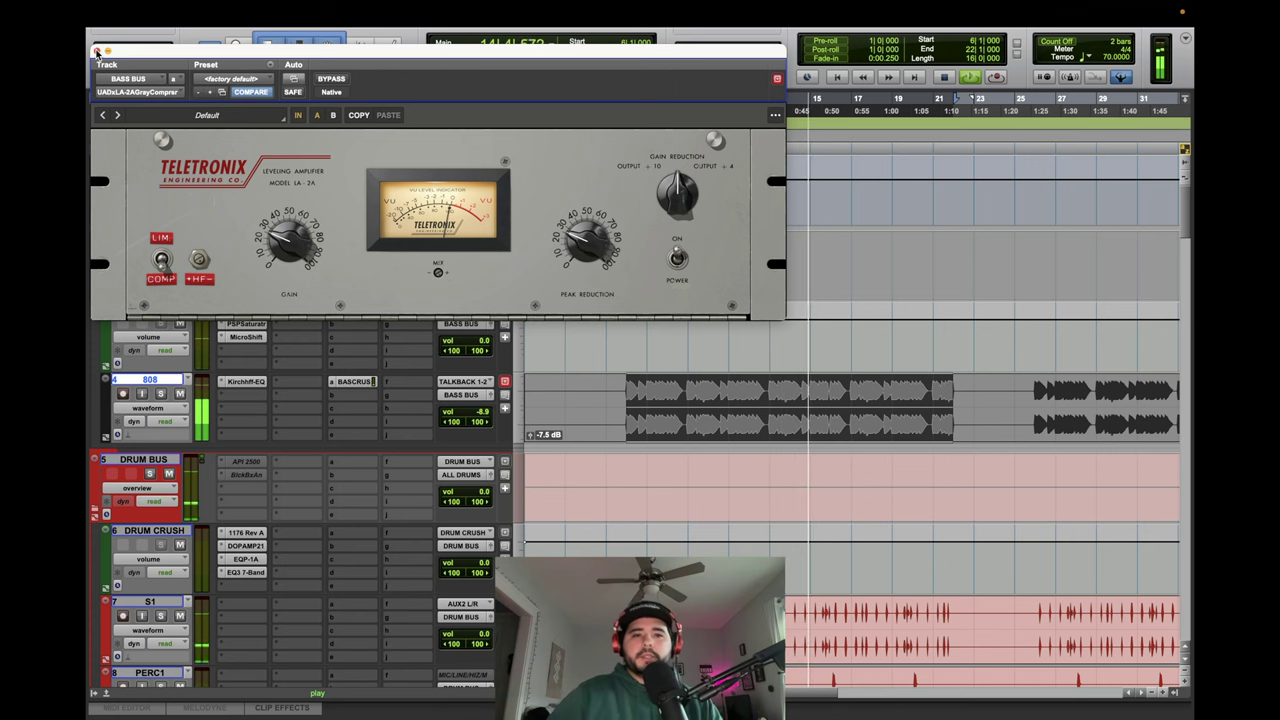
left_click_drag(358, 57, 536, 70)
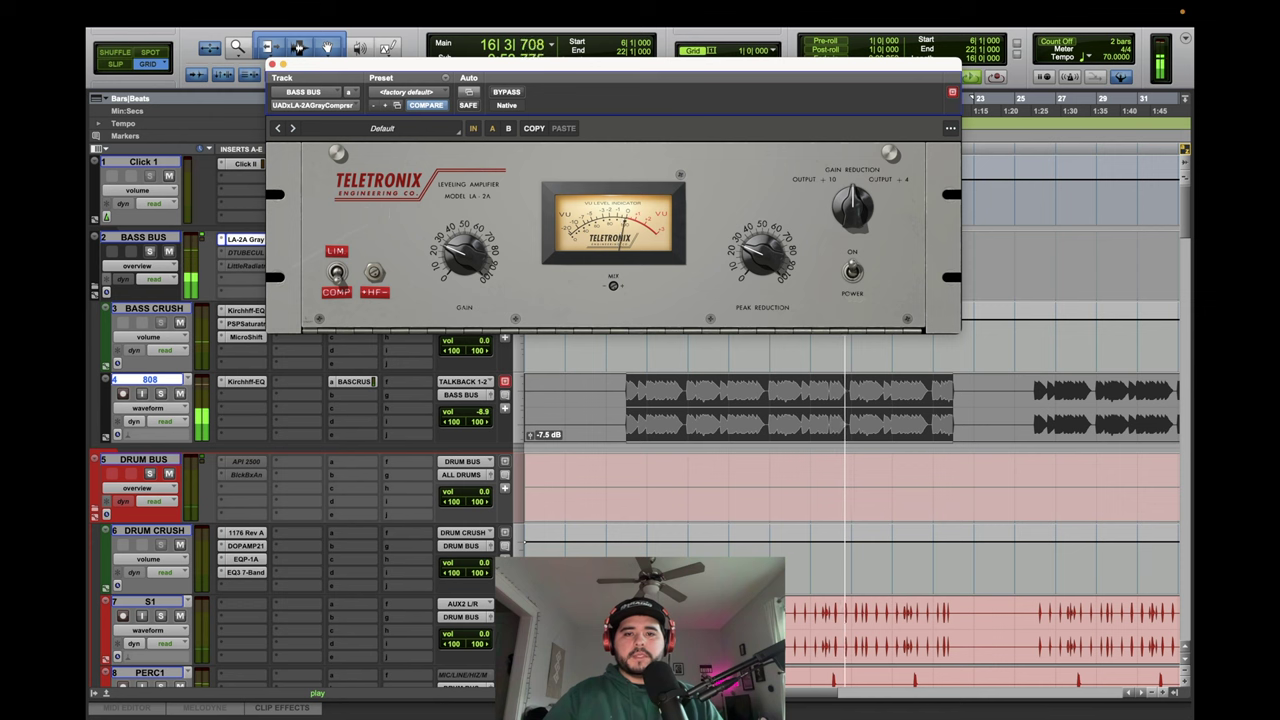
key("space")
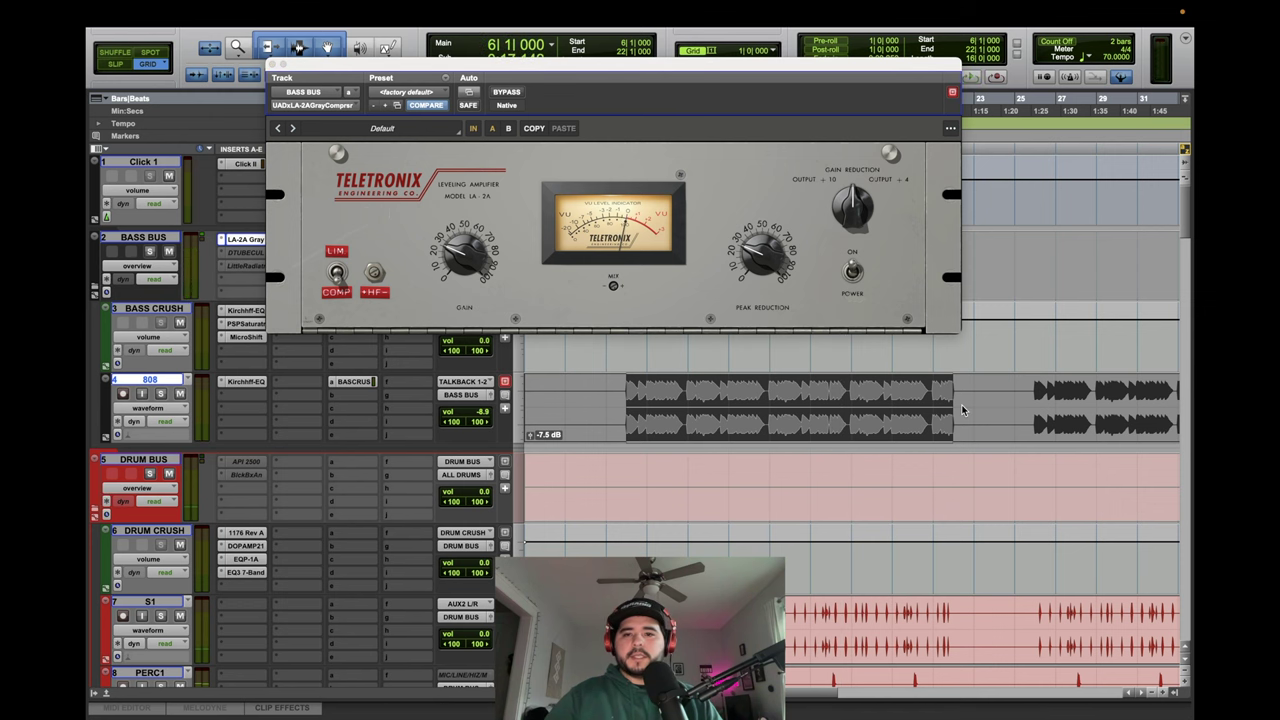
scroll(941, 417, "up", 4)
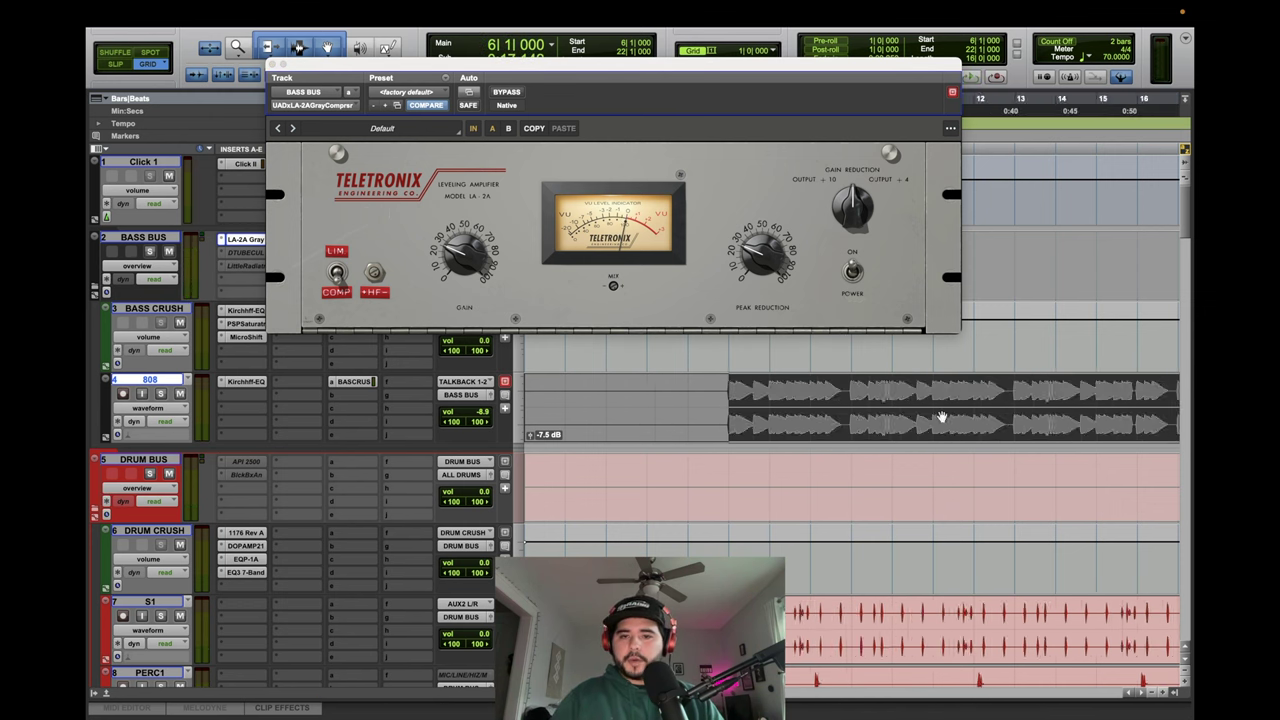
Play the 808 from bar 6 to bar 22 through the BASS BUS LA-2A Gray and close the compressor's settings.
key("r")
key("r")
key("r")
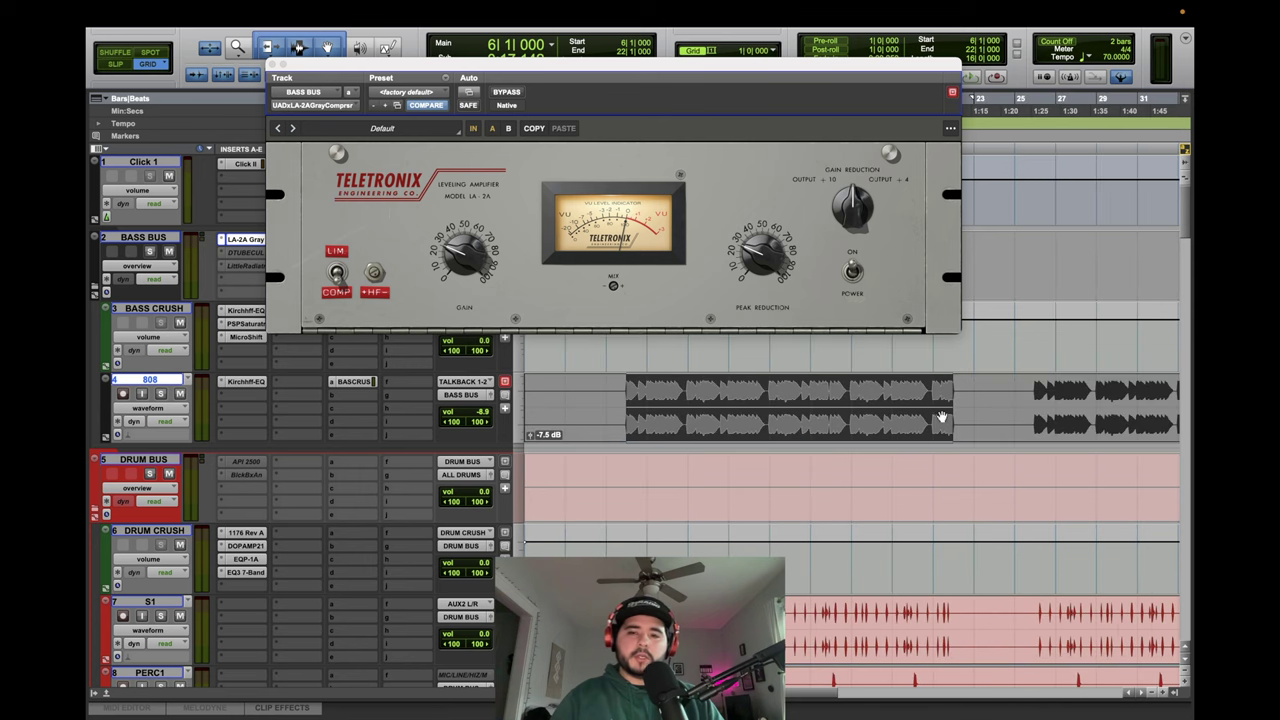
key("t")
key("t")
key("t")
key("t")
key("r")
key("r")
key("r")
key("r")
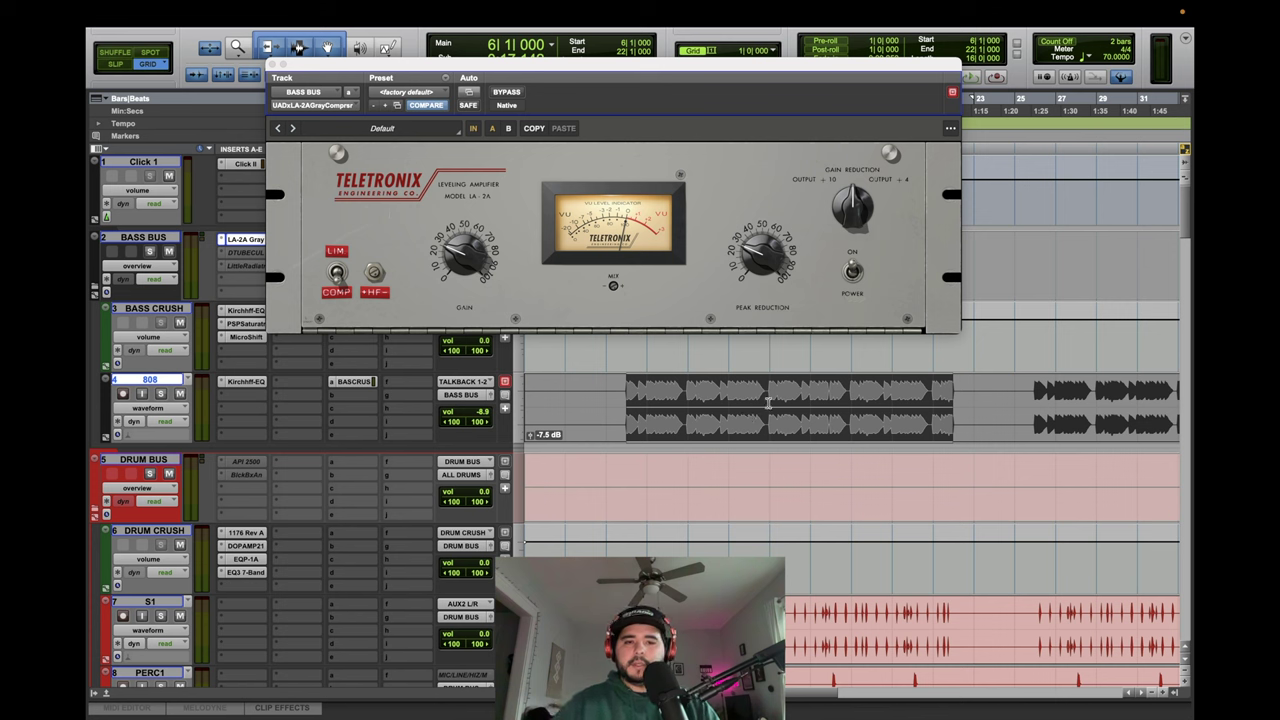
left_click_drag(630, 400, 958, 415)
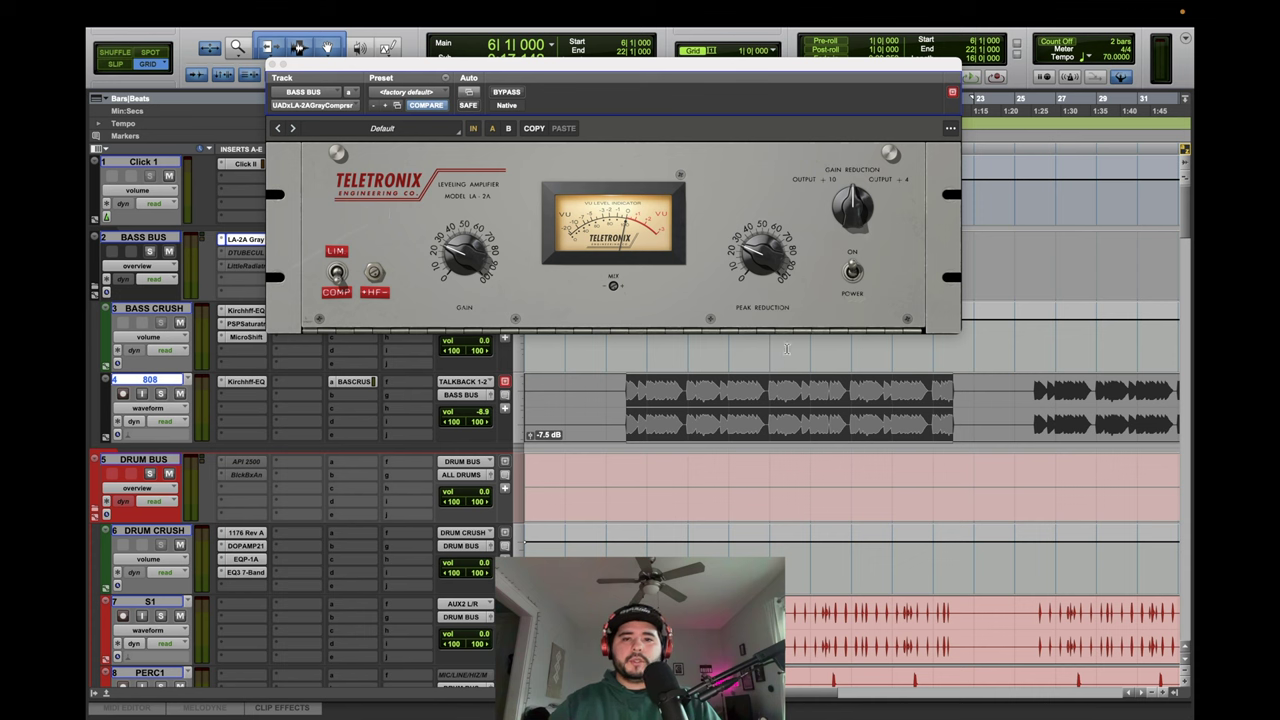
key("space")
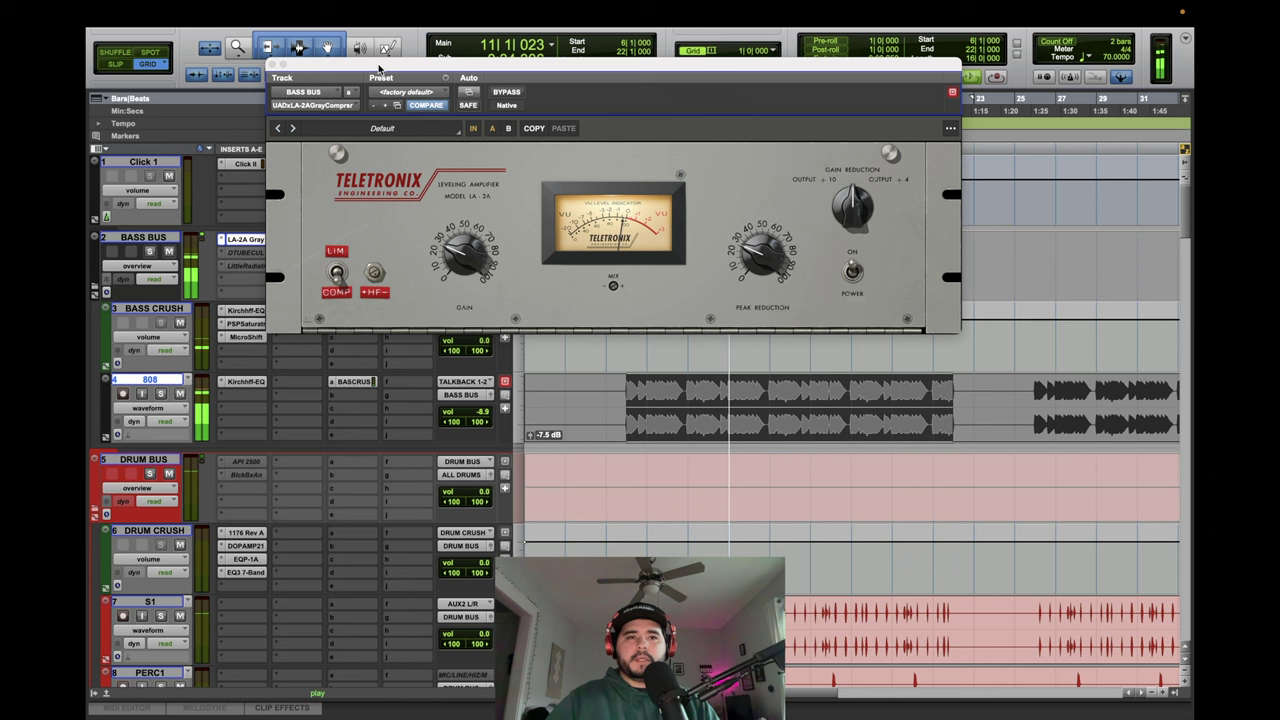
left_click(271, 65)
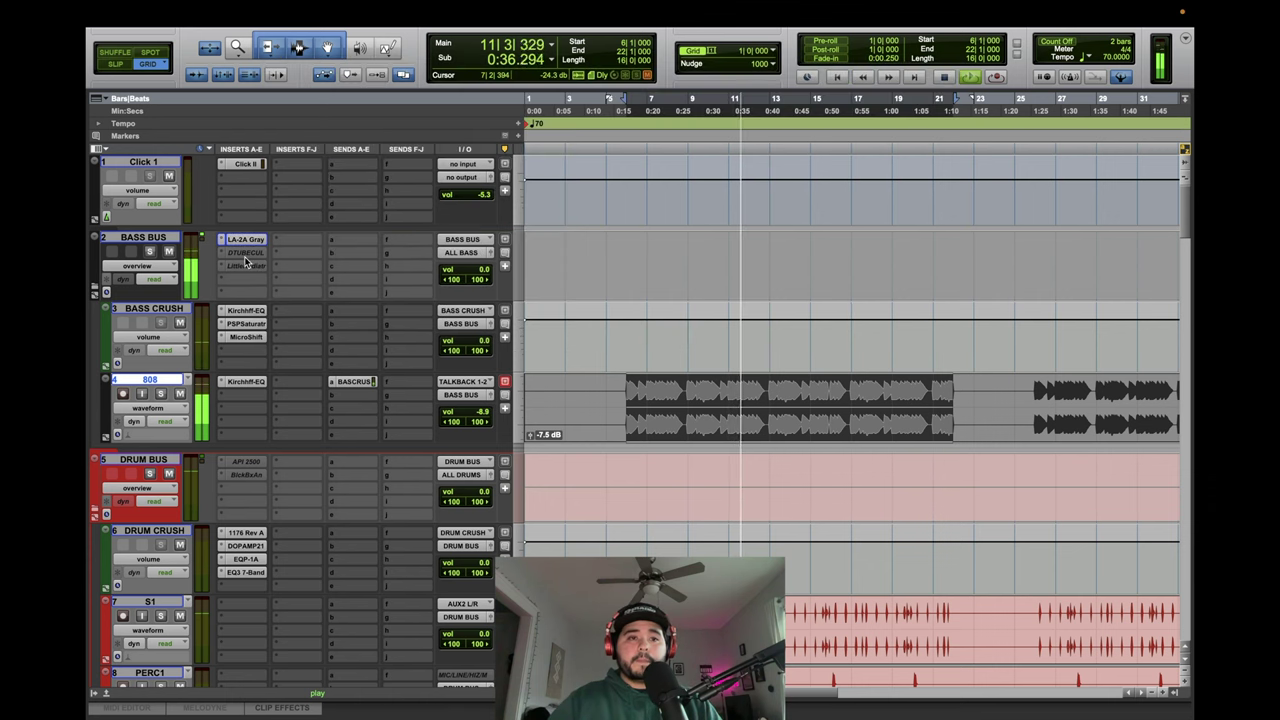
Make the Dist TUBE-CULTURE insert on the BASS BUS active and open its settings.
right_click(248, 265)
left_click(249, 271)
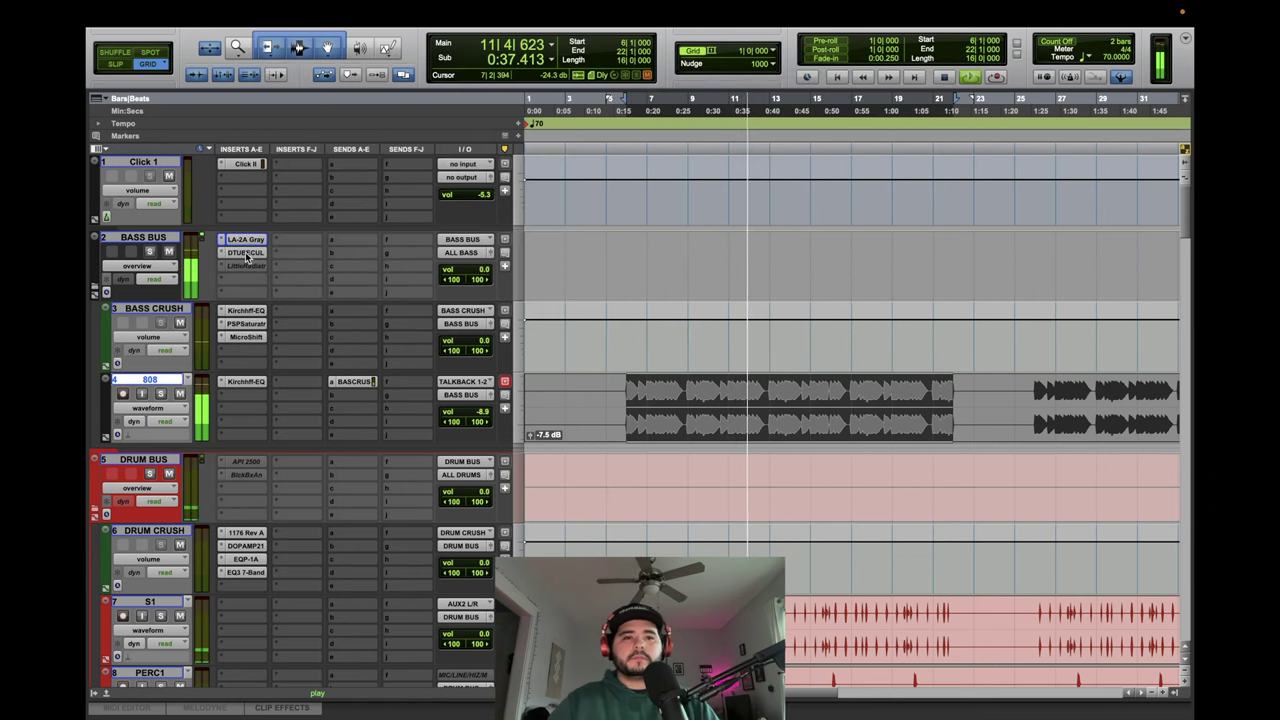
left_click(246, 252)
Set the Dist TUBE-CULTURE's drive to about 6 and bias to about 7 during playback, keeping the function on T.
left_click_drag(339, 244, 339, 230)
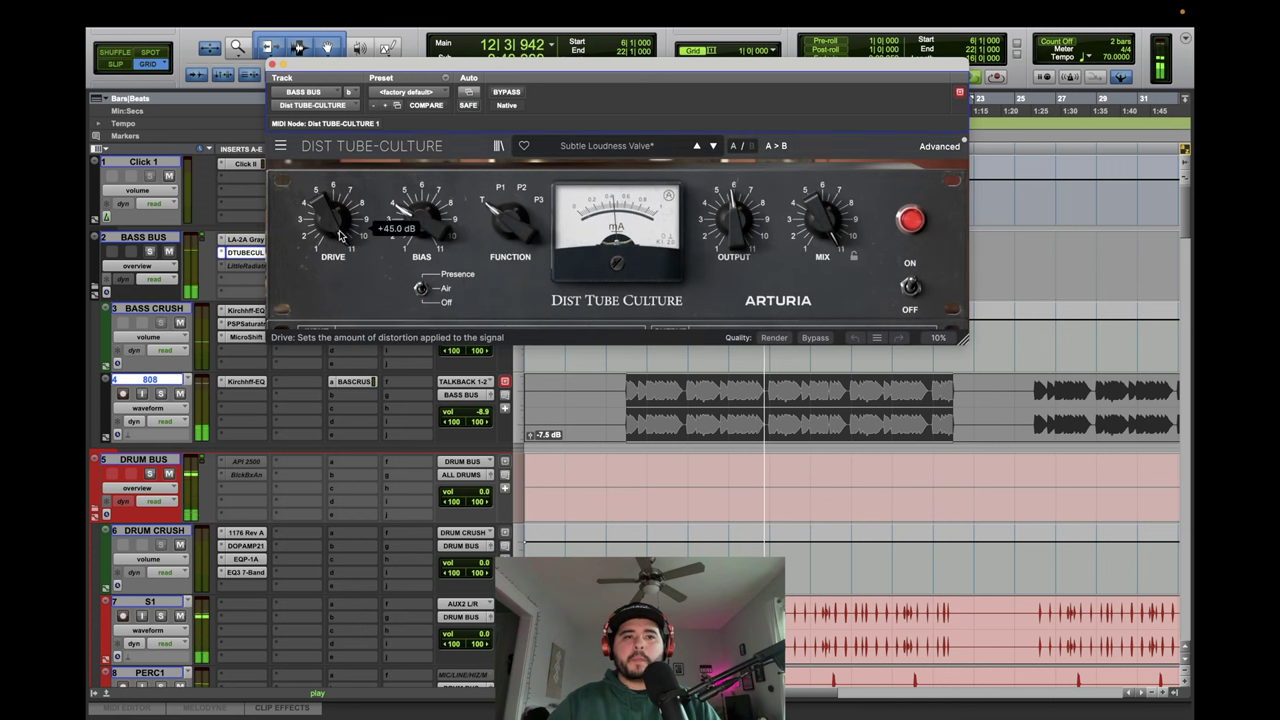
left_click_drag(439, 235, 439, 180)
mouse_move(522, 234)
left_mouse_down()
mouse_move(522, 195)
mouse_move(535, 232)
mouse_move(518, 230)
mouse_move(516, 210)
mouse_move(516, 247)
left_mouse_up()
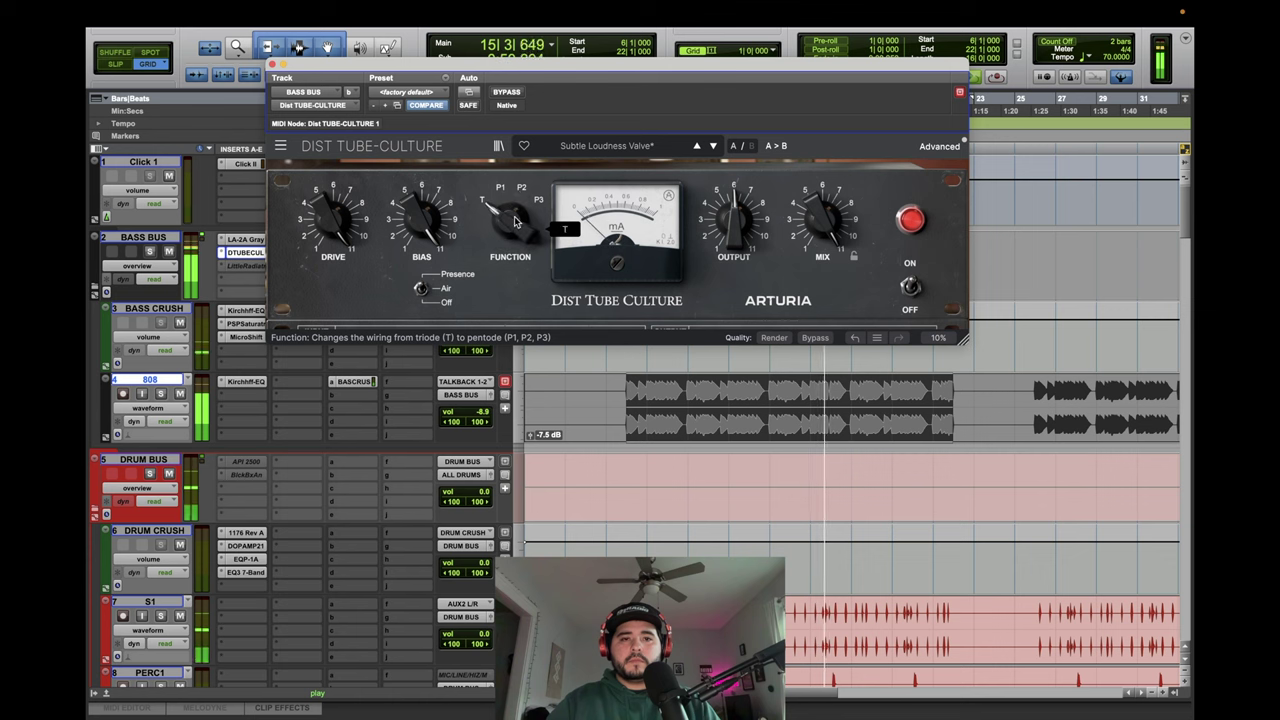
left_click_drag(425, 222, 425, 265)
left_click_drag(333, 220, 333, 255)
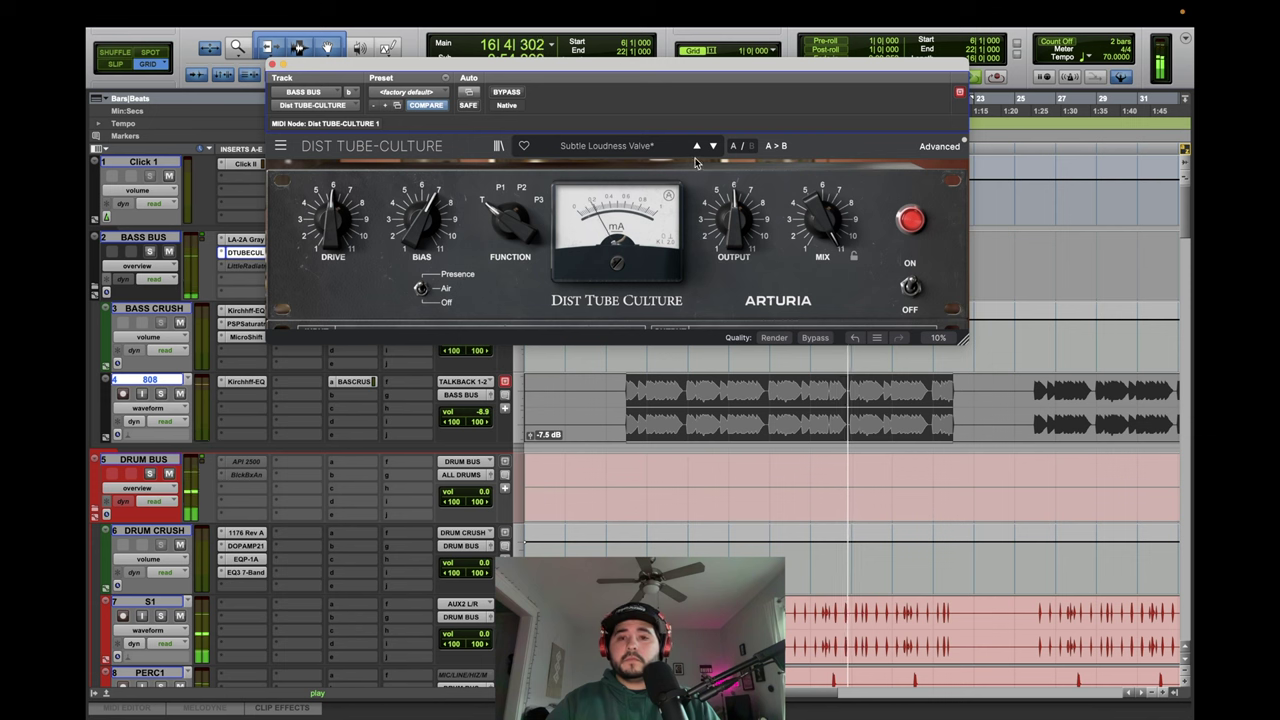
Set the Dist TUBE-CULTURE's mix to 20 %, compare it with bypass and close its settings.
left_click_drag(822, 218, 822, 268)
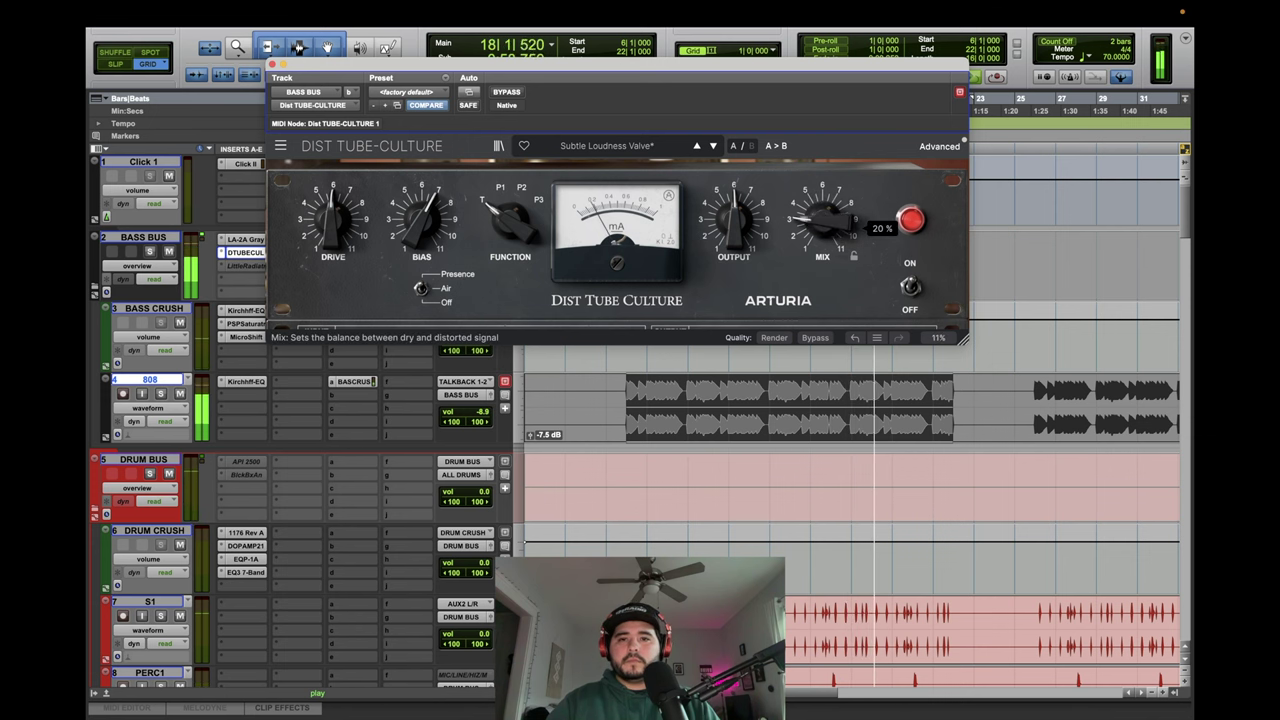
left_click(507, 92)
left_click(507, 92)
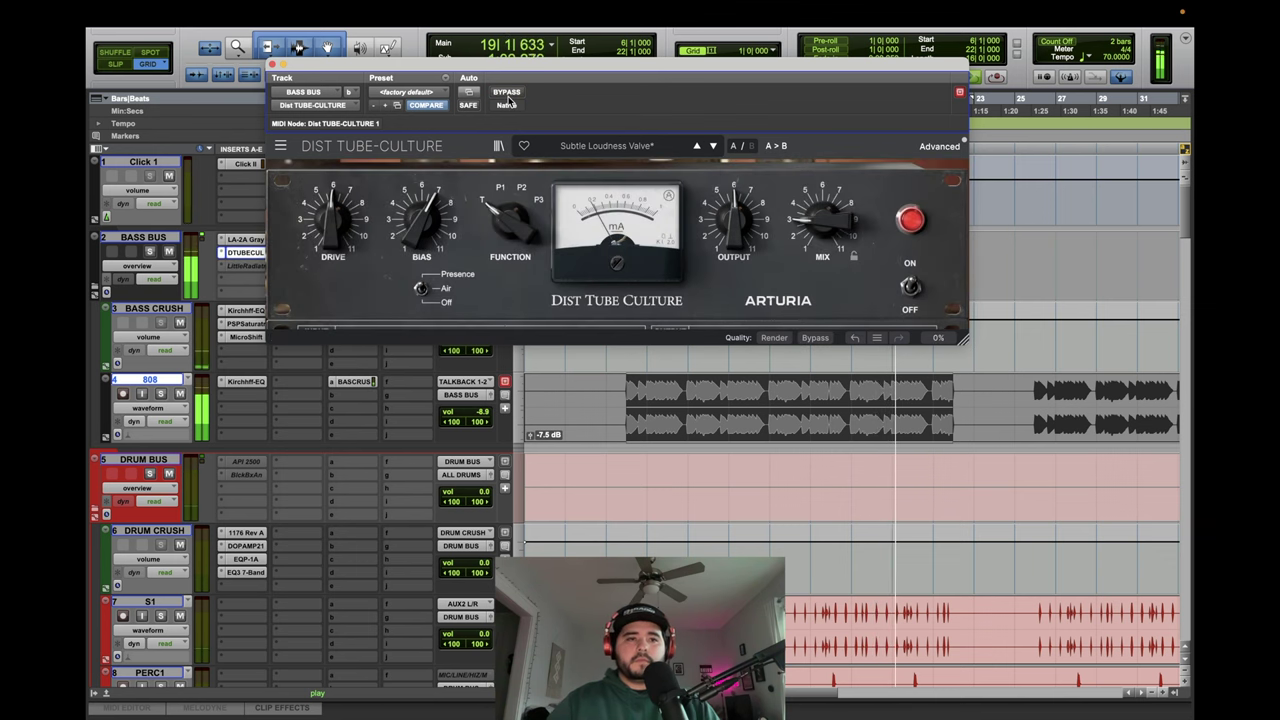
left_click(271, 65)
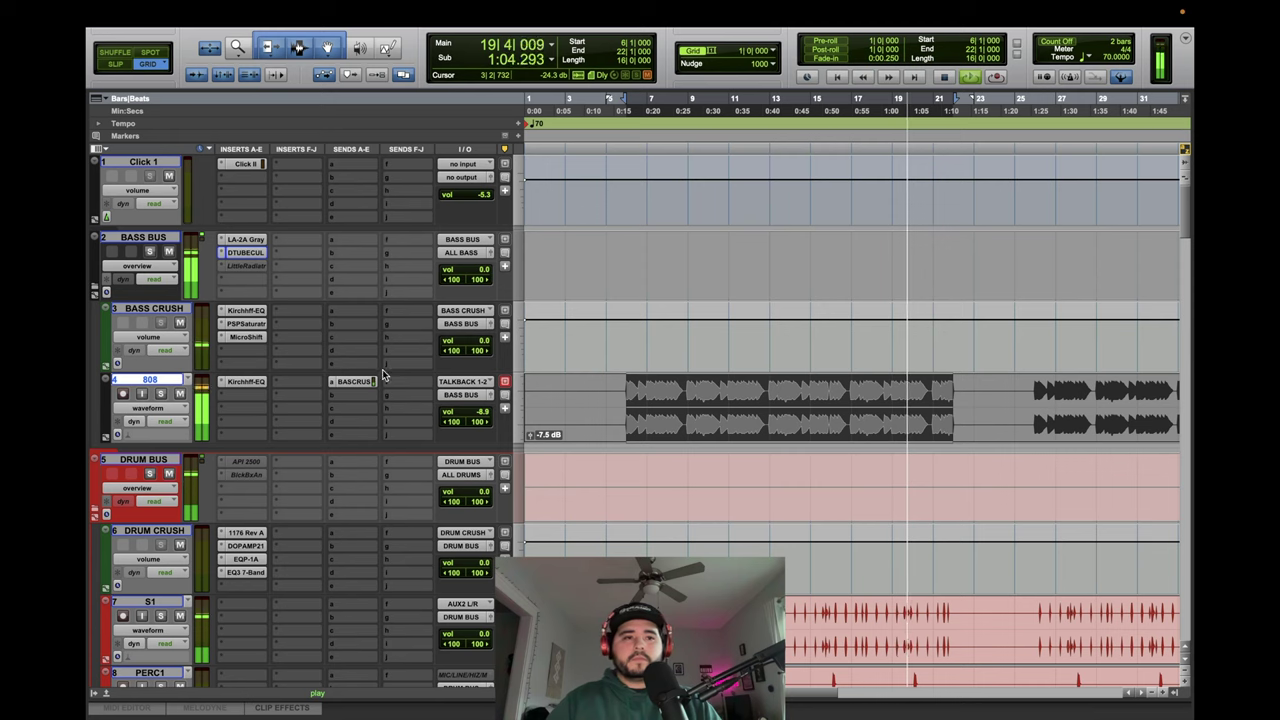
Select the S1 and PERC1 tracks together.
scroll(382, 370, "down", 2)
scroll(382, 370, "down", 2)
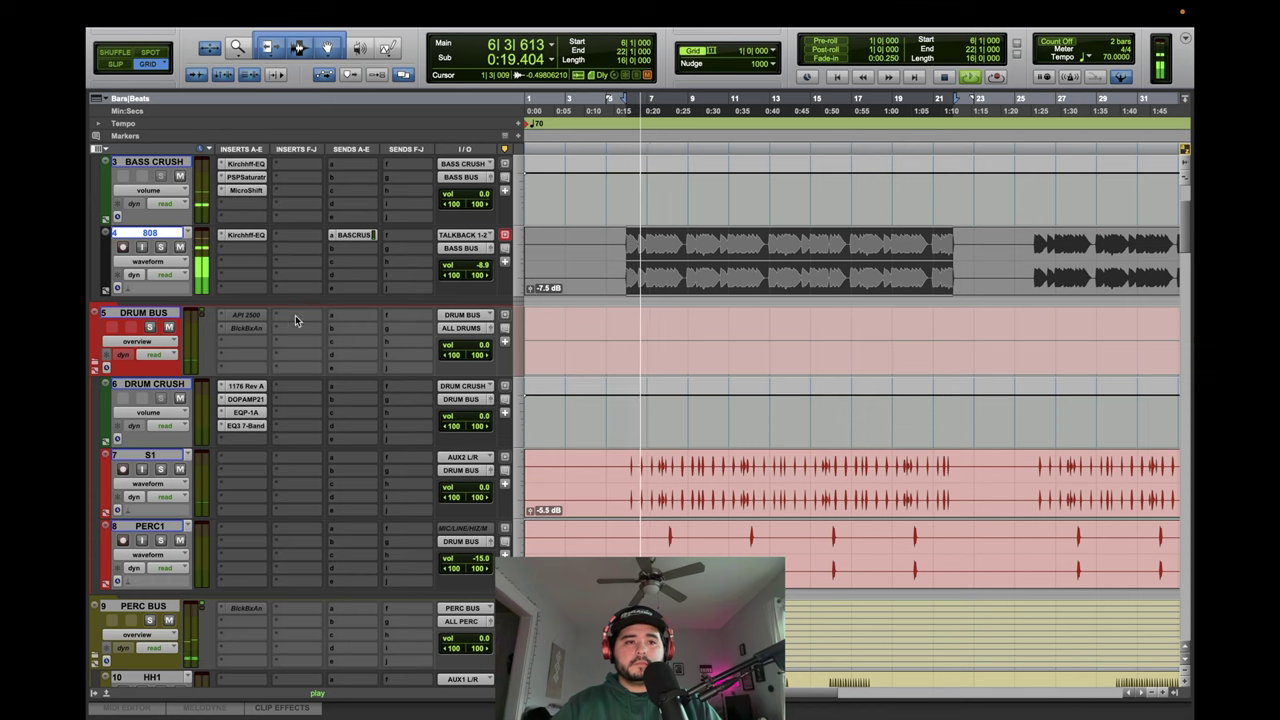
scroll(225, 260, "up", 3)
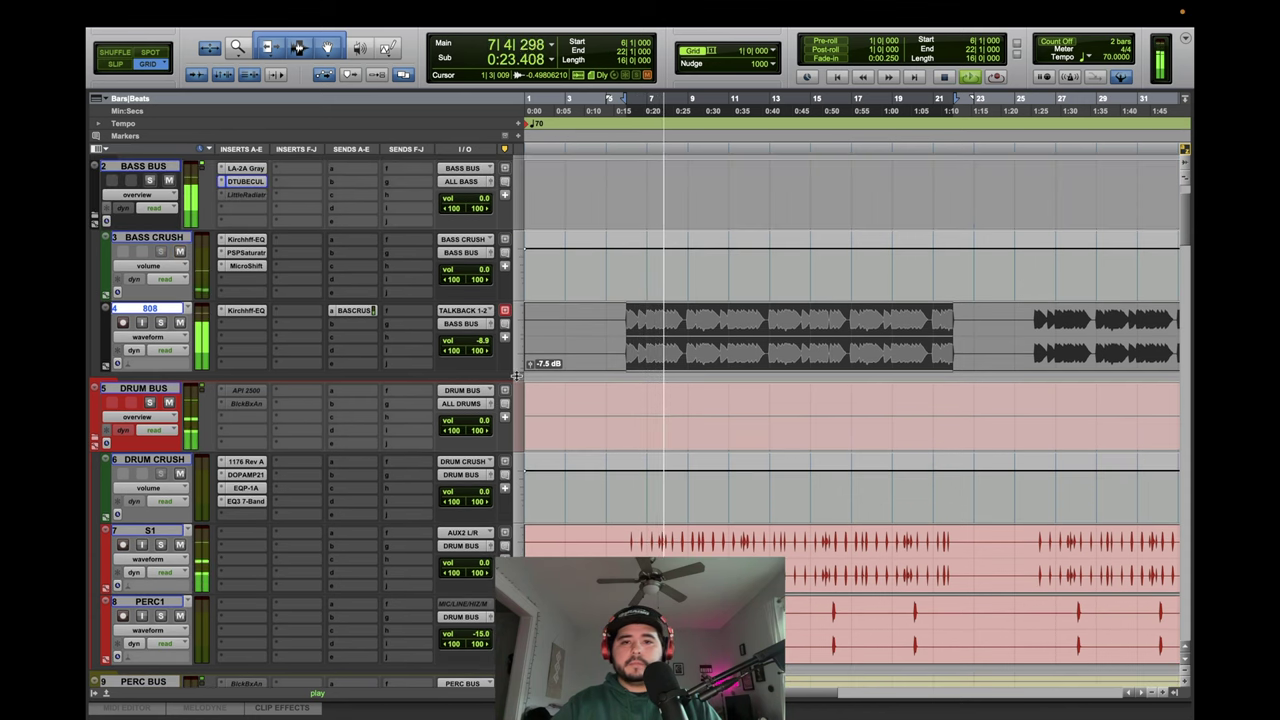
scroll(379, 390, "down", 3)
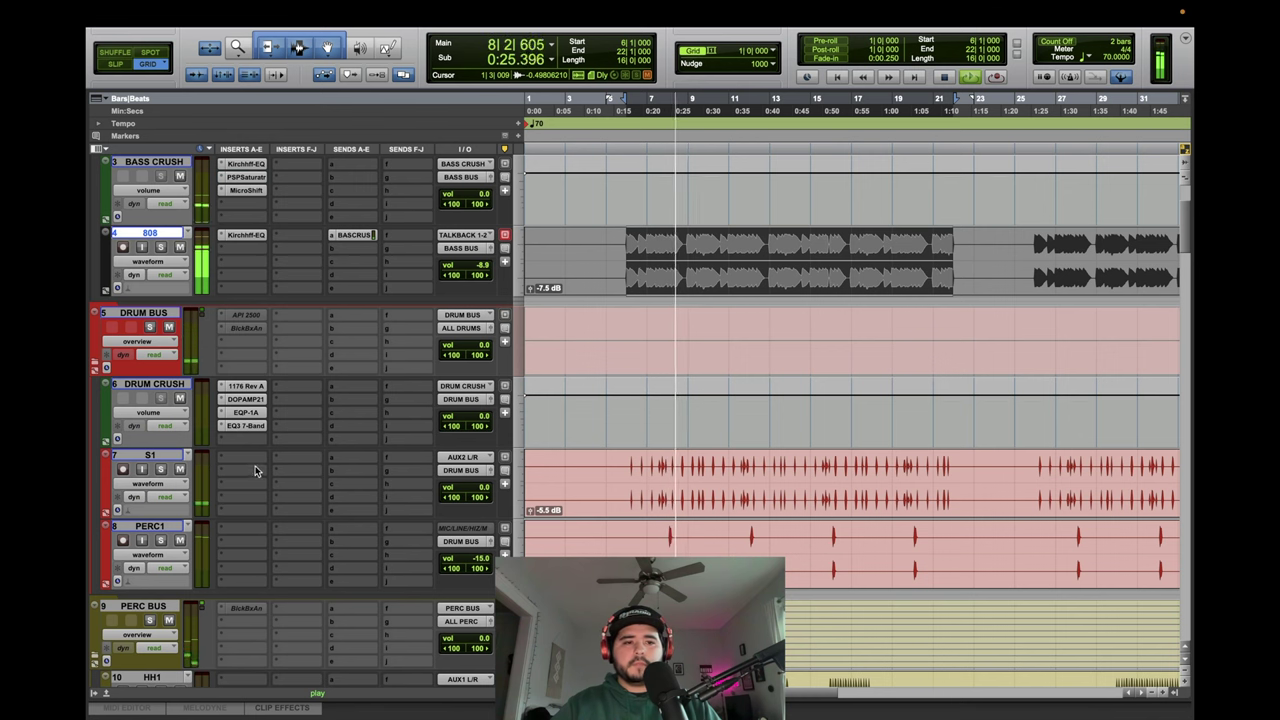
left_click(170, 456)
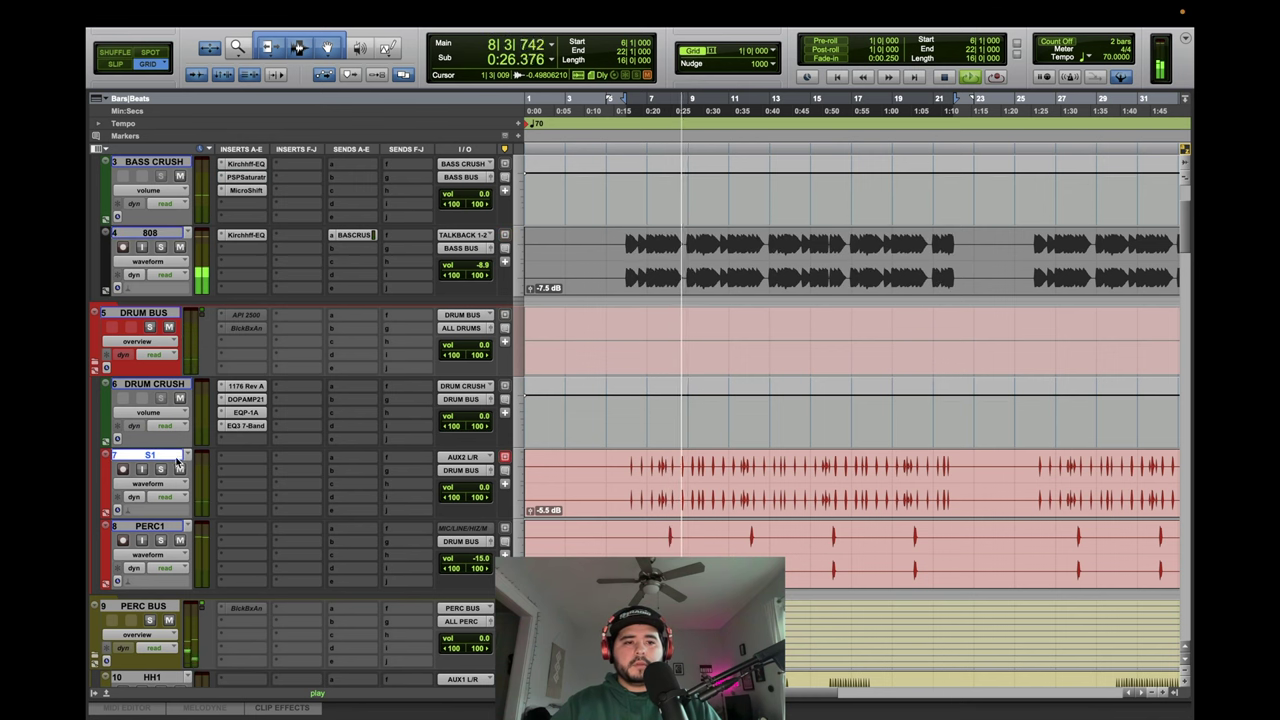
left_click(163, 527, "shift")
Insert the stereo bx_console SSL 4000 E in the first slot of both selected tracks.
left_click(244, 453)
type("SSL")
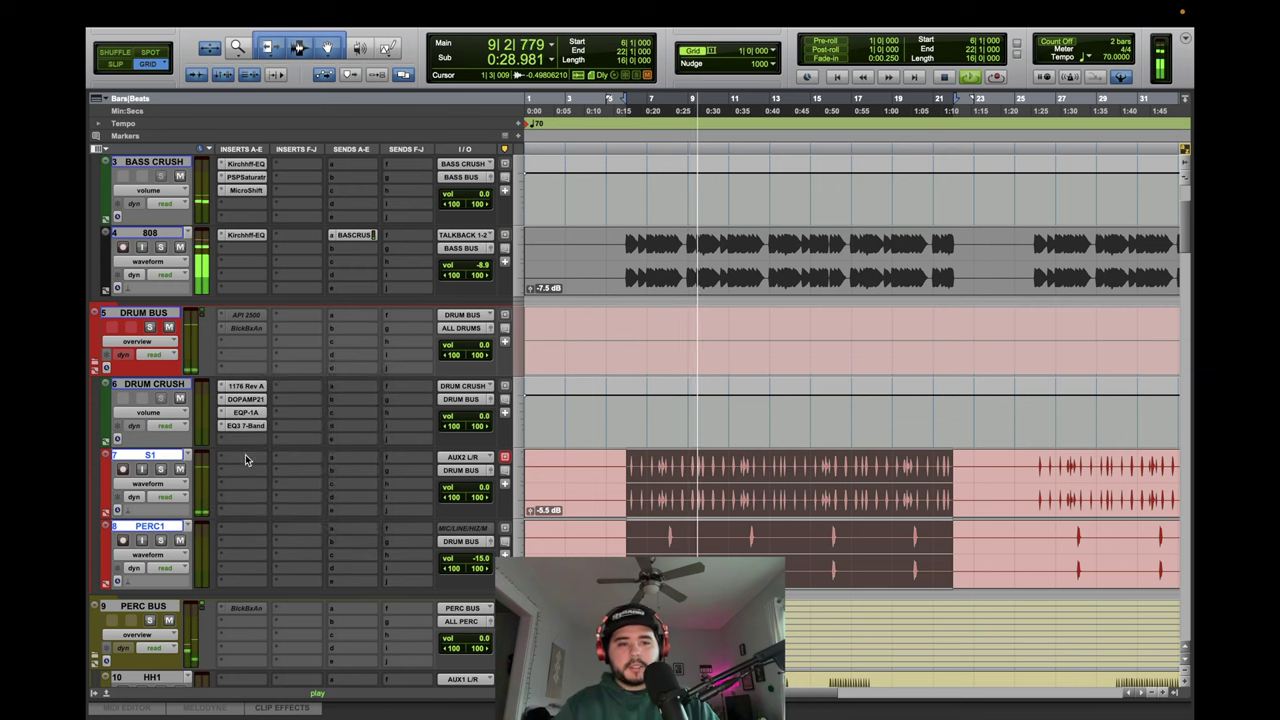
key("Down")
key("Down")
key("Down")
key("Down")
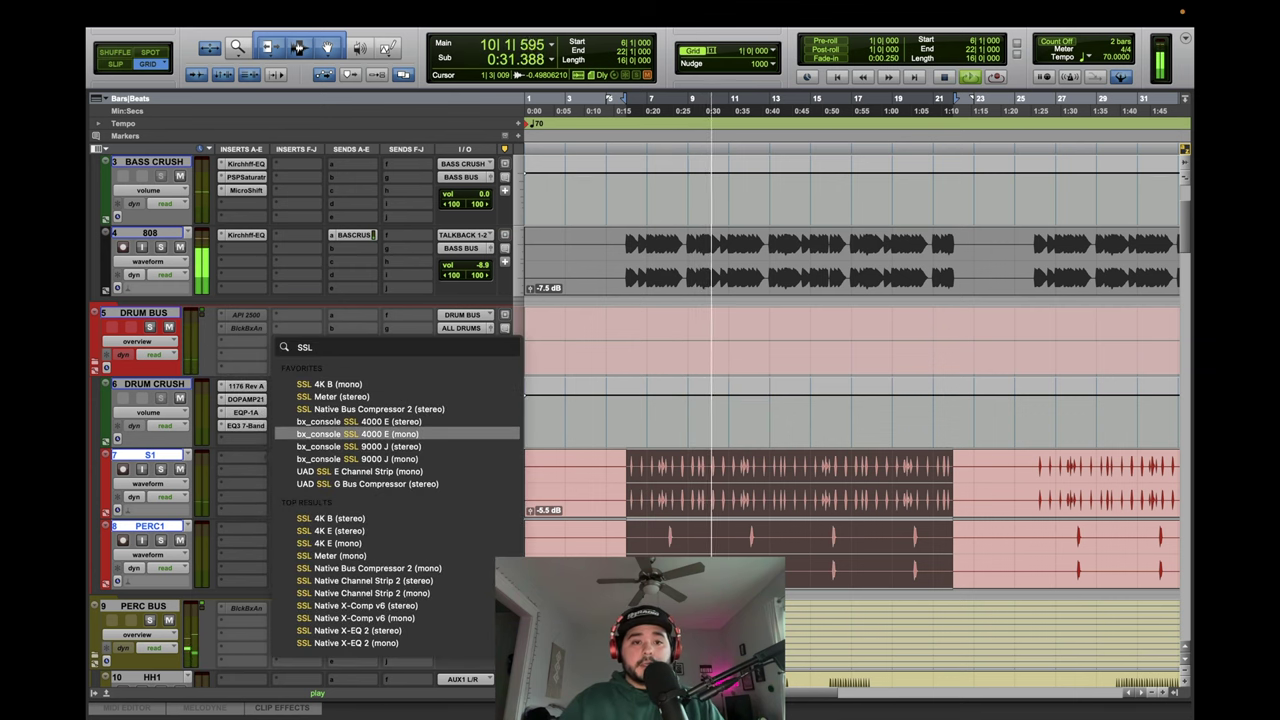
key("Up")
key("Return")
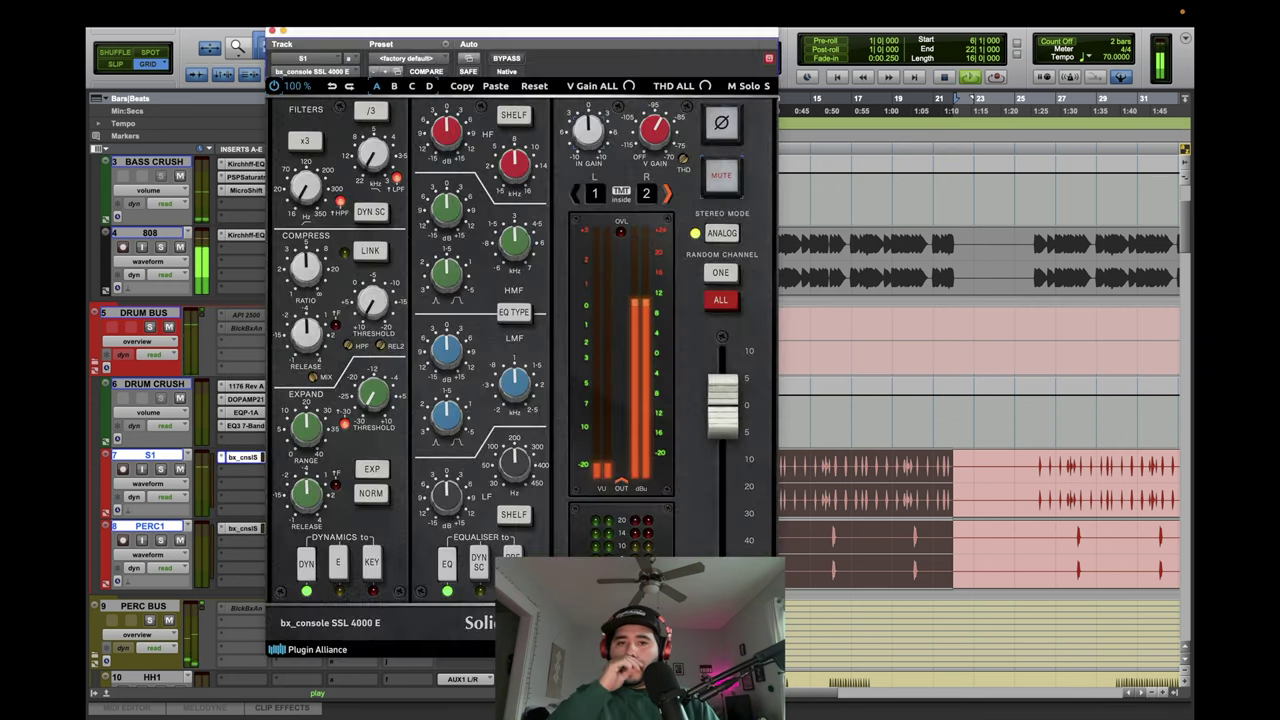
Replace the channel strip on S1 and PERC1 with the stereo SSL 4K E, dismiss the audio processing warning and close the plug-in.
left_click(221, 458)
left_click(221, 459)
left_click(221, 458)
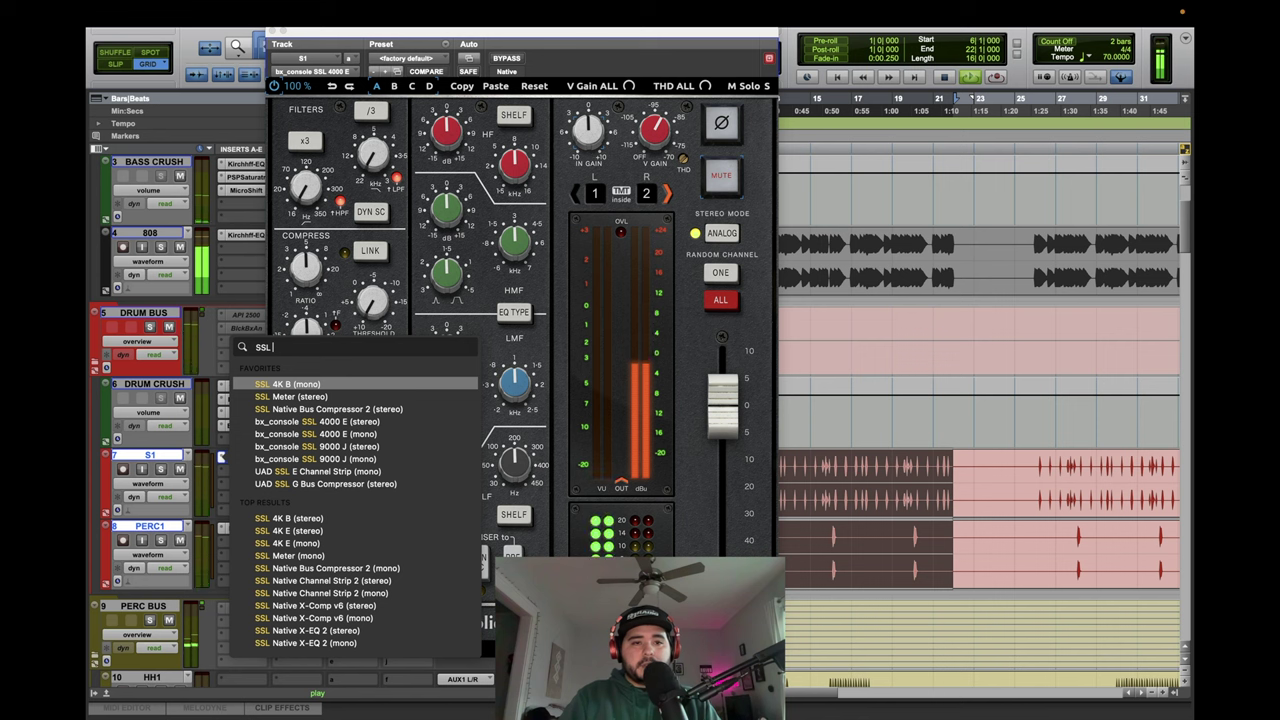
type("4KD")
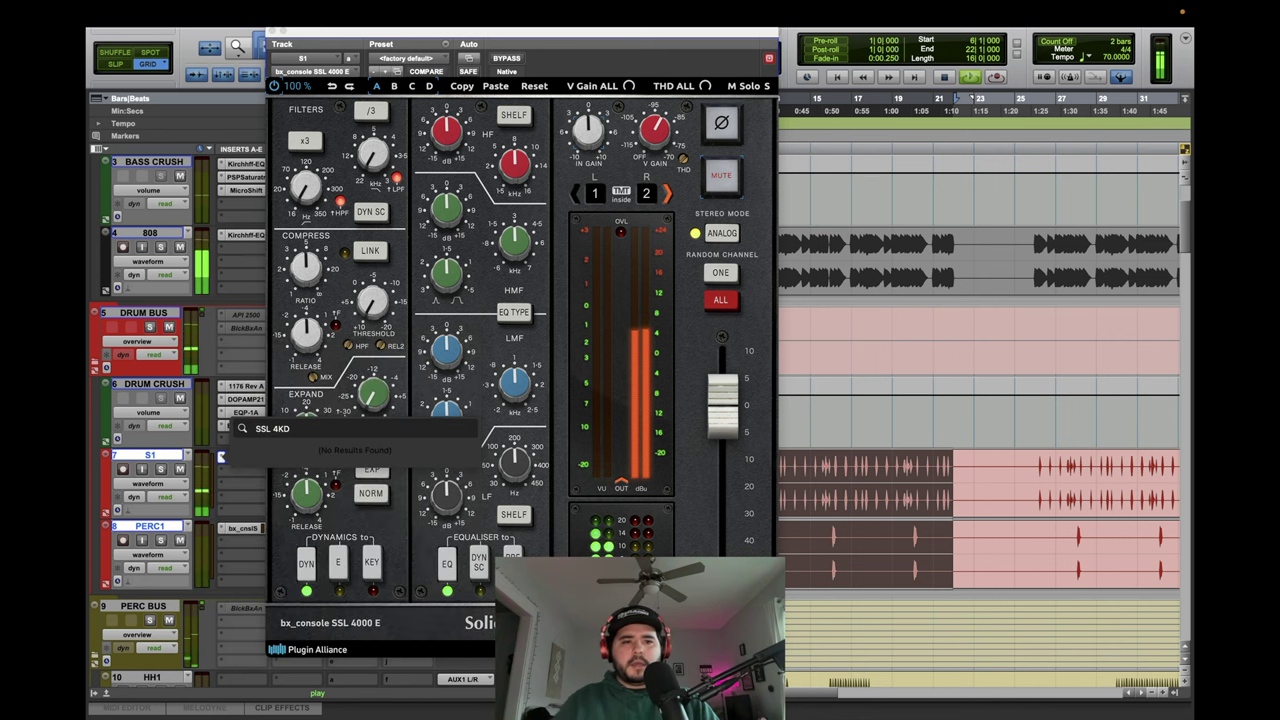
key("BackSpace")
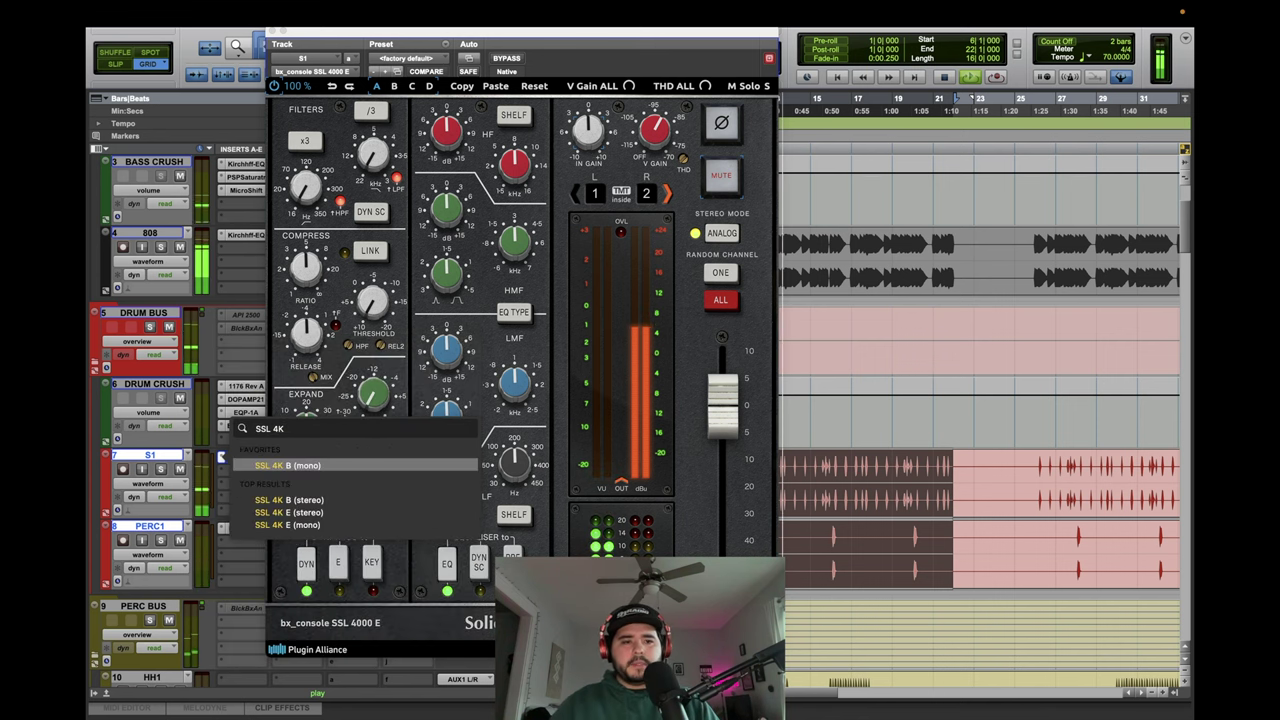
key("Down")
key("Down")
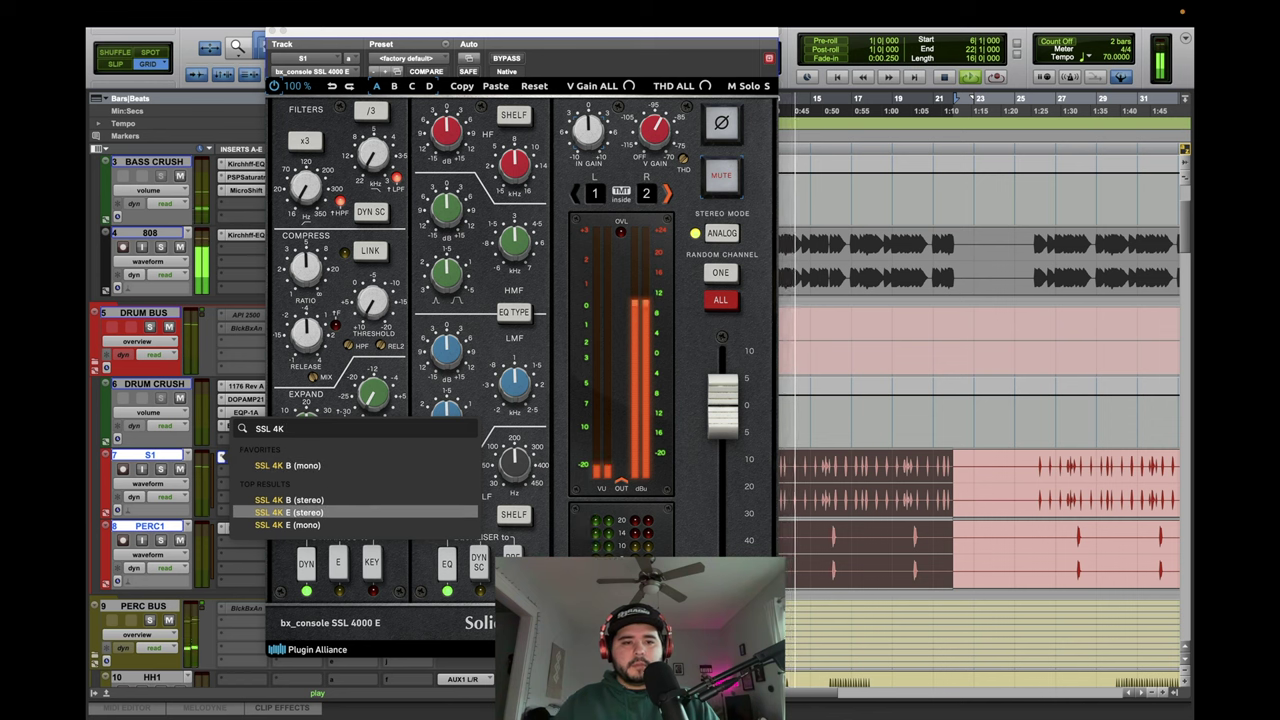
key("Return")
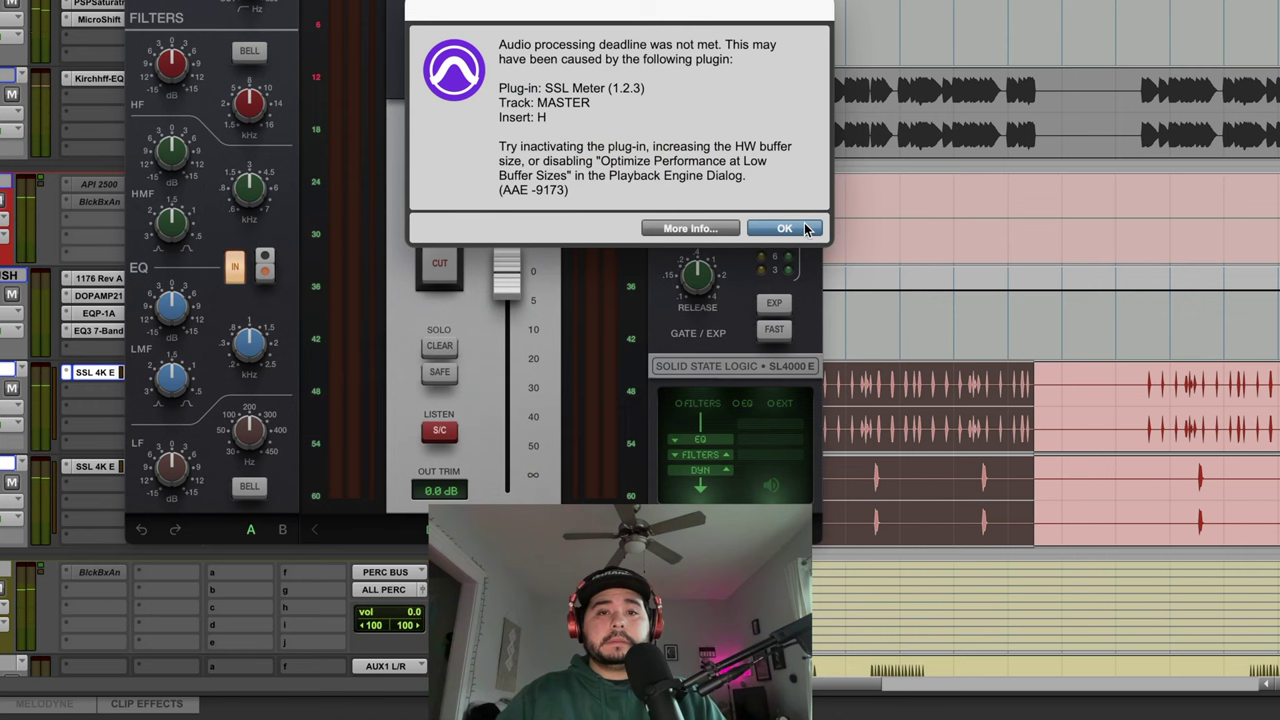
left_click(785, 229)
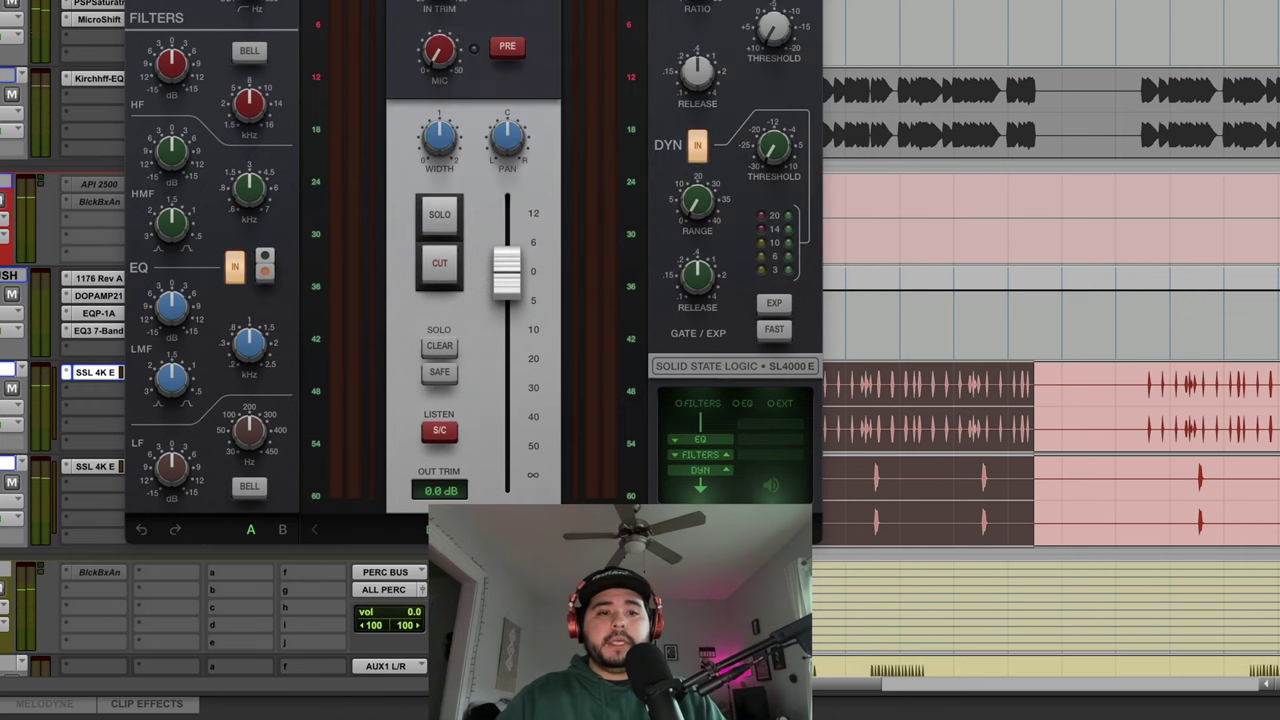
key("super+w")
Look over the MASTER track's inserts and restart playback from bar 6.
scroll(225, 194, "down", 20)
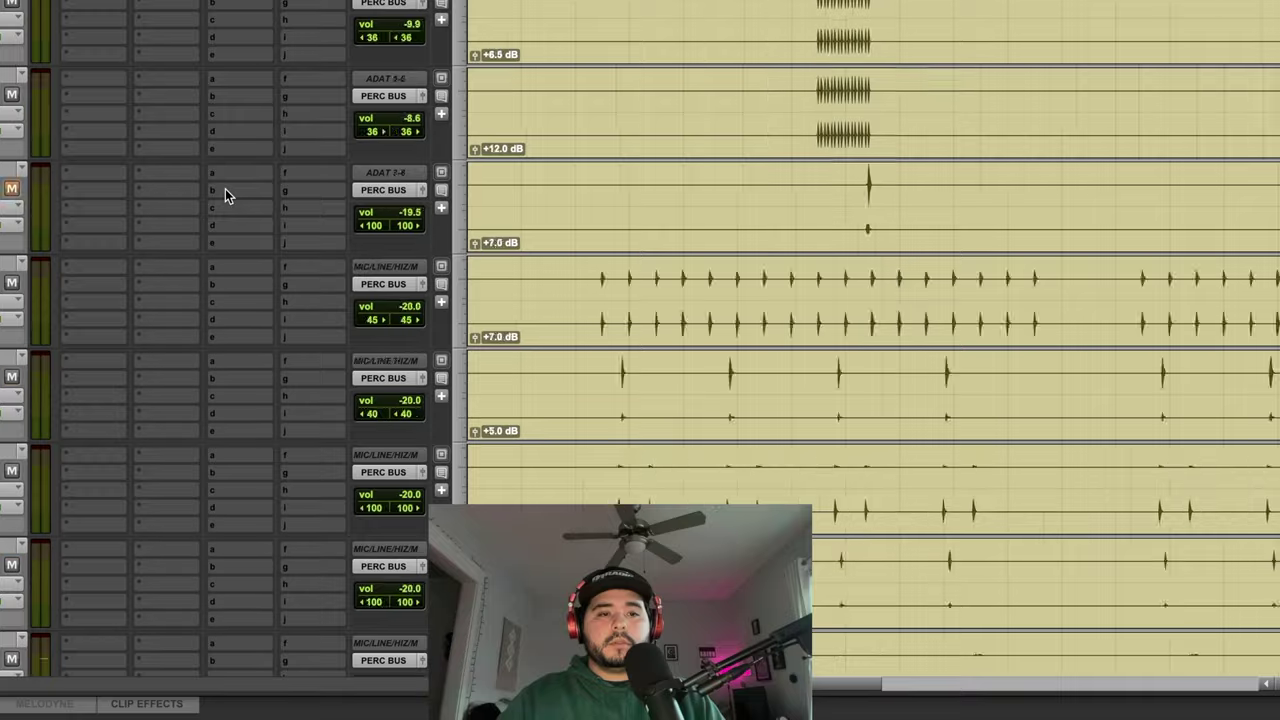
scroll(225, 192, "down", 20)
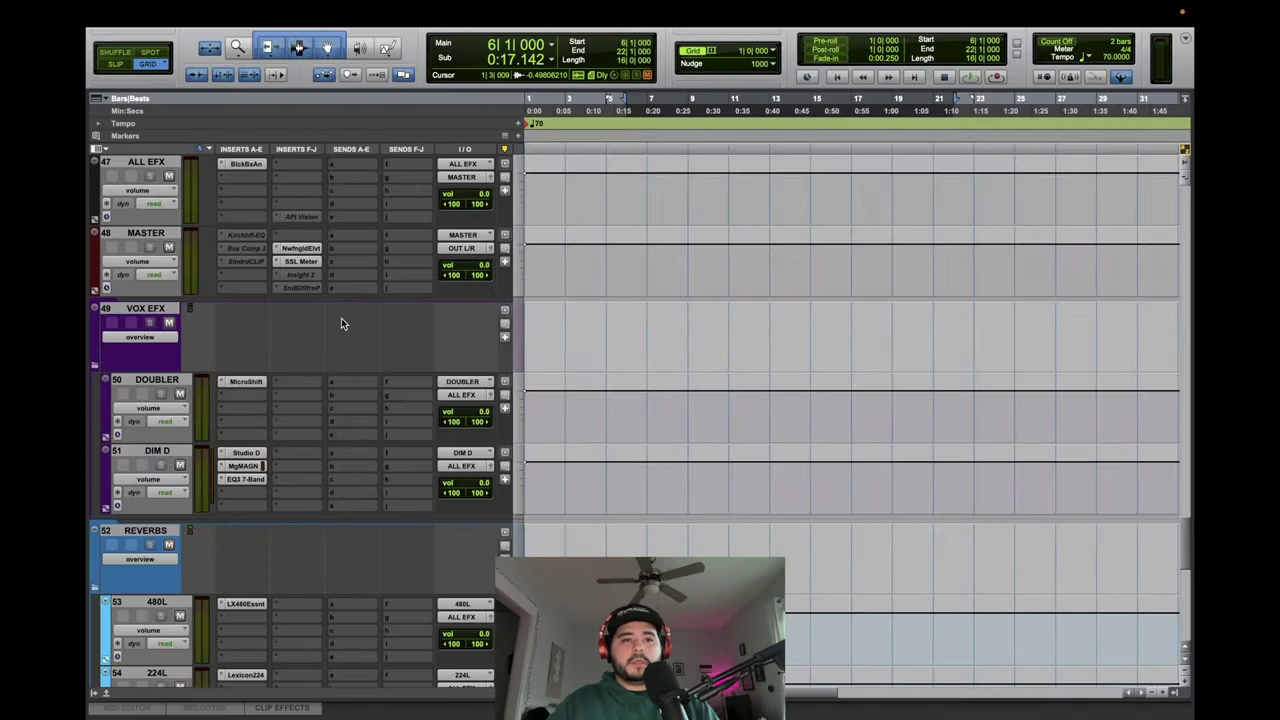
key("space")
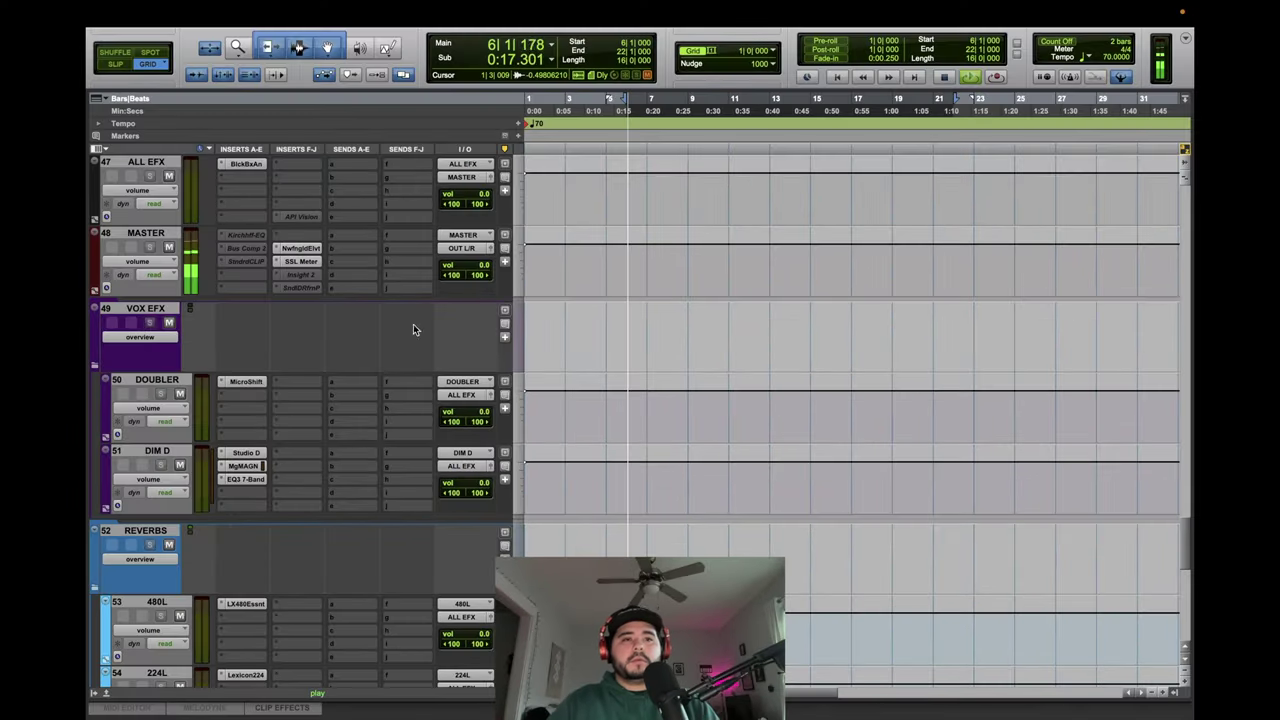
scroll(608, 215, "up", 4)
scroll(608, 215, "down", 1)
scroll(632, 337, "up", 20)
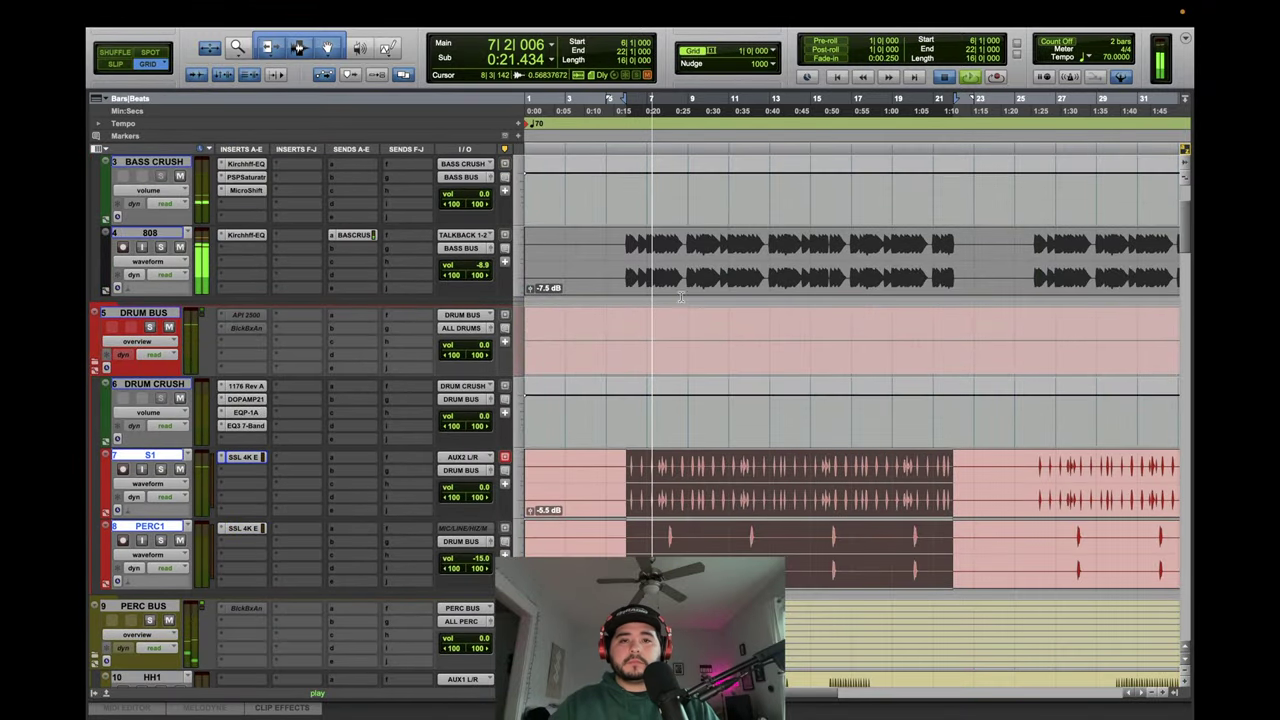
Set the loop selection to the V LD 1 clips spanning 9|4|351 to 22|1|240.
double_click(687, 238)
left_click_drag(696, 250, 955, 255)
scroll(338, 476, "down", 20)
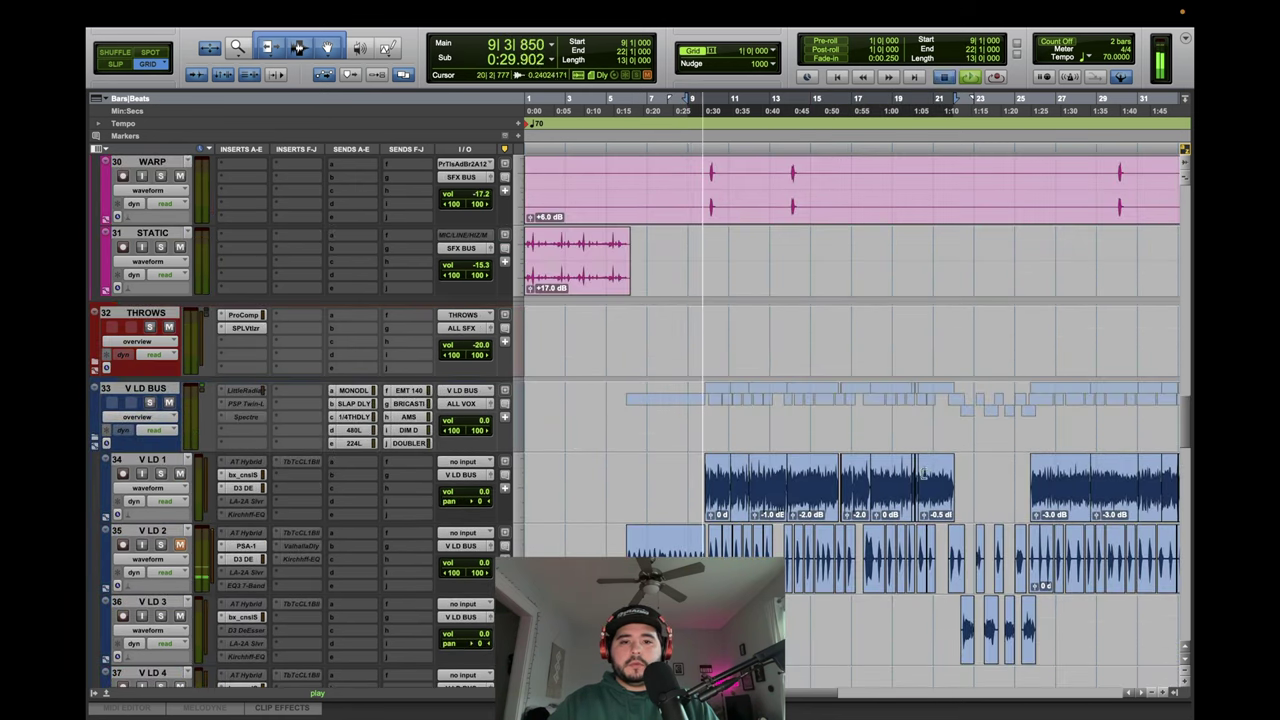
left_click(935, 508)
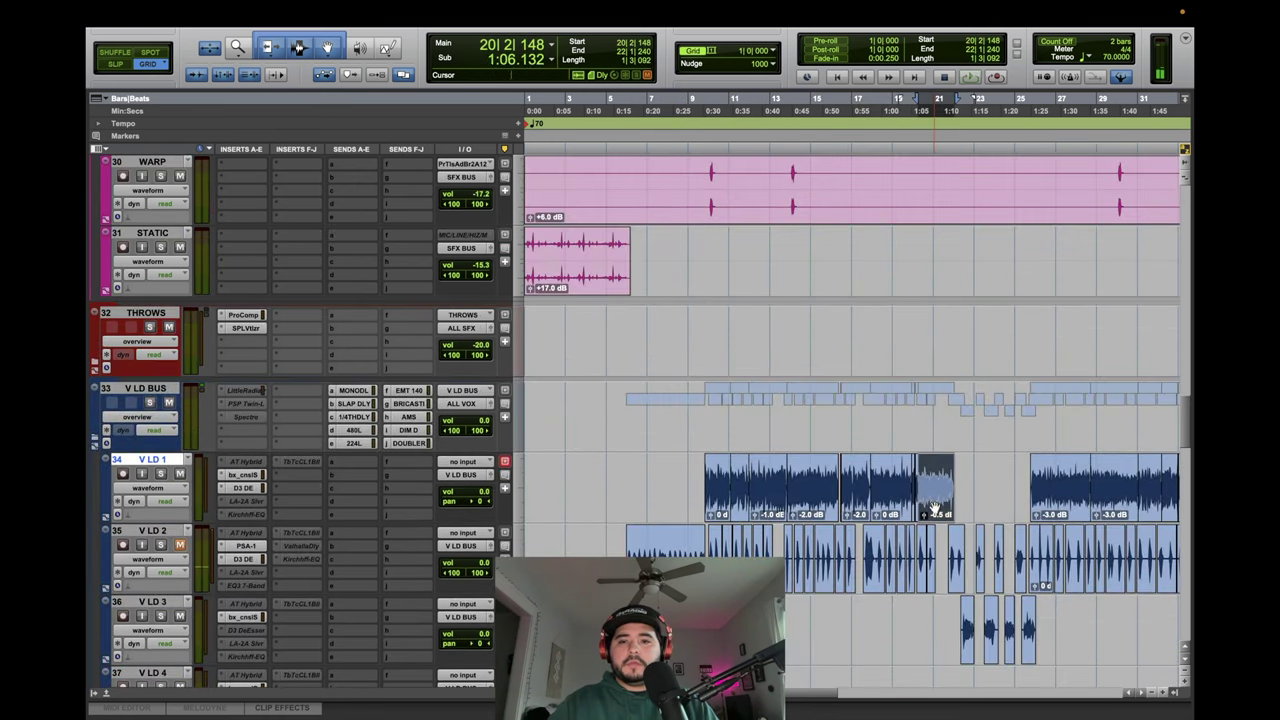
left_click(714, 517)
Open the SSL 4K E settings on the S1 track during playback.
scroll(770, 385, "up", 20)
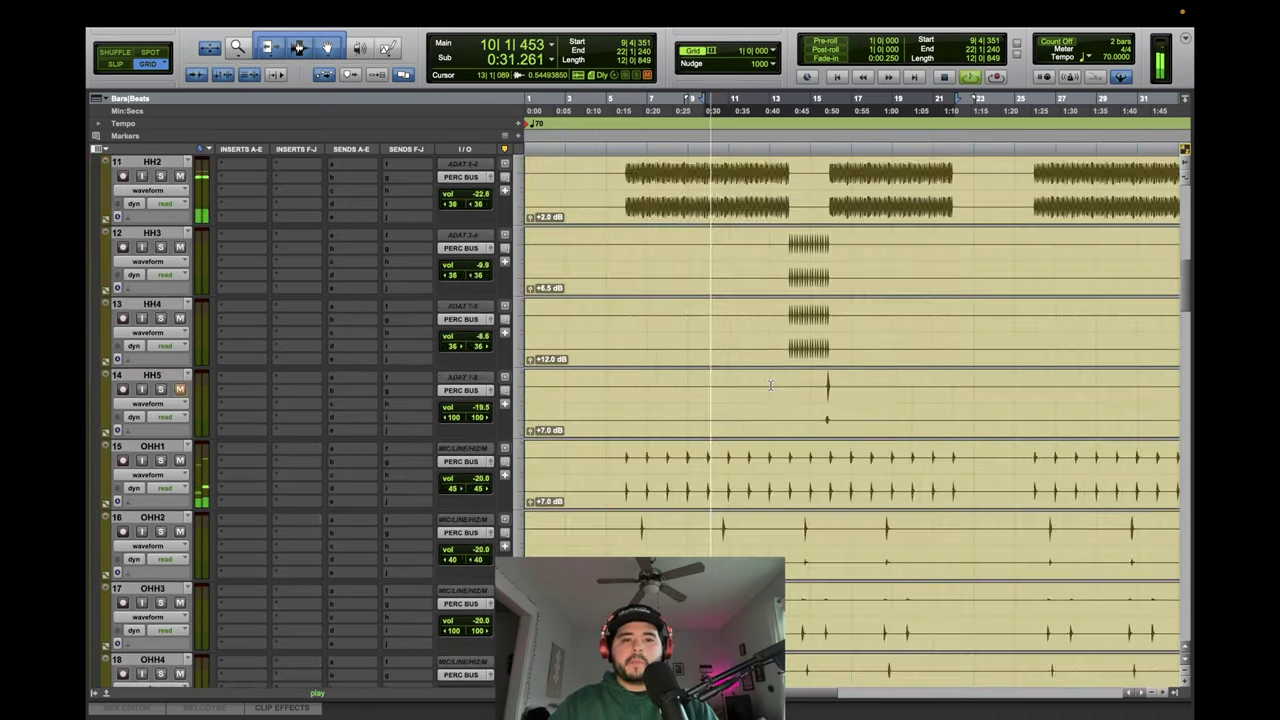
scroll(770, 385, "up", 2)
scroll(770, 385, "down", 10)
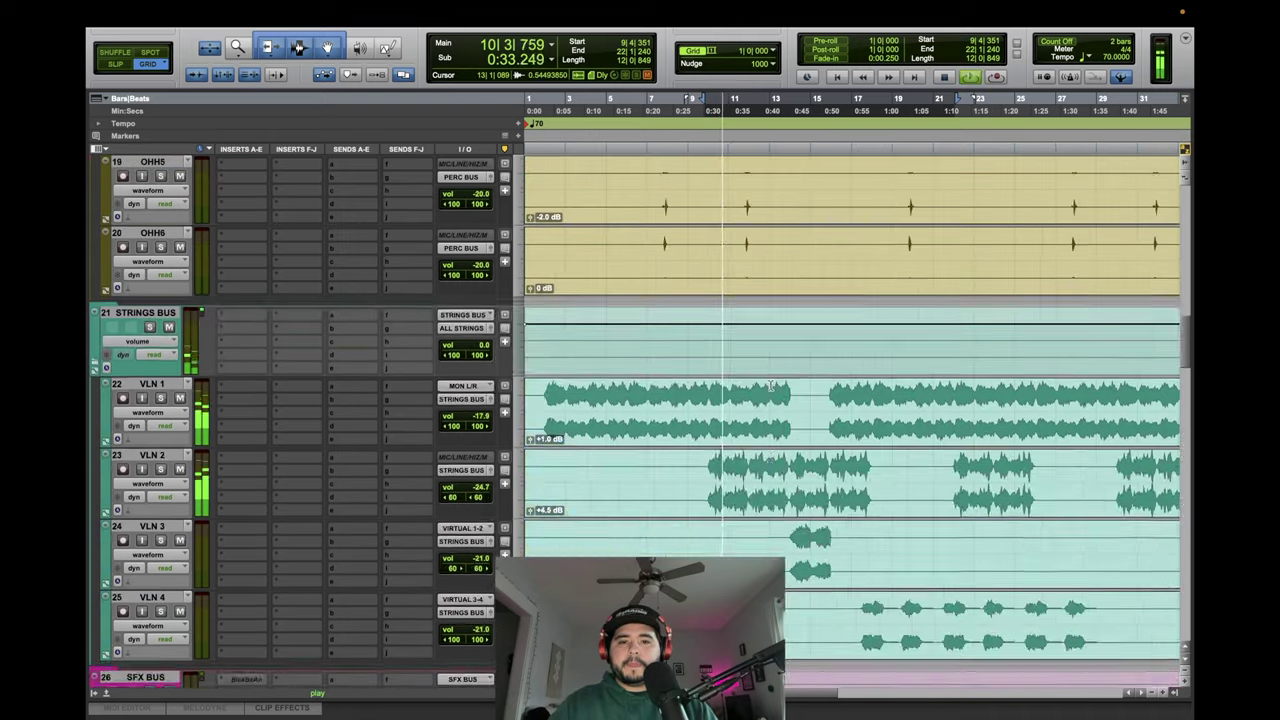
scroll(770, 385, "up", 12)
scroll(770, 385, "up", 2)
scroll(472, 433, "down", 1)
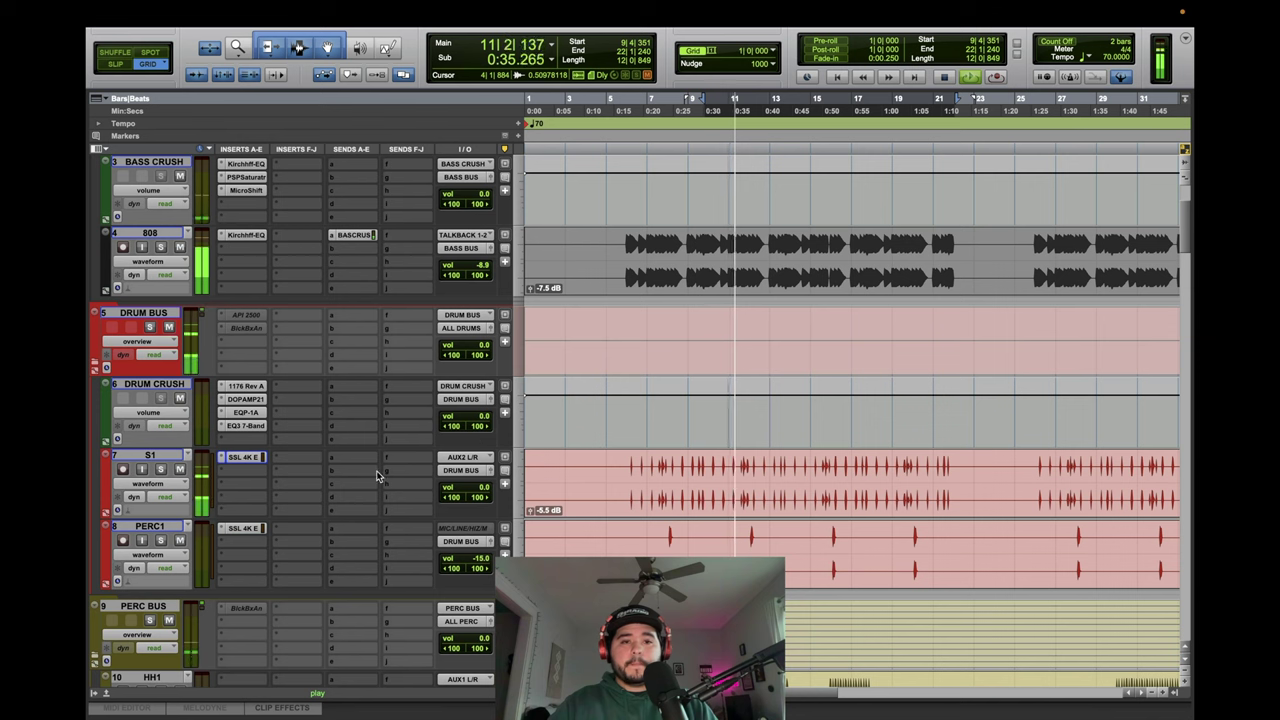
left_click(235, 460)
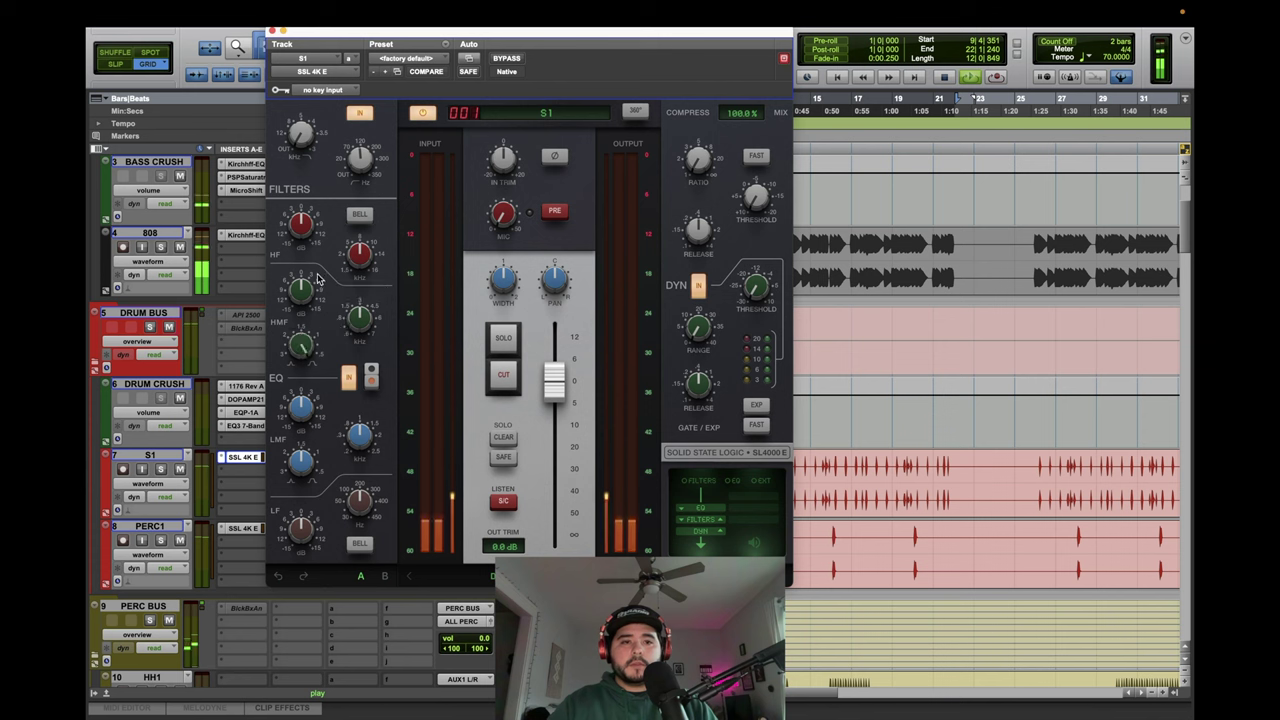
Shape S1's EQ by raising the HMF gain and frequency and boosting LF, route the filters ahead of the EQ, and lower the low-pass filter.
left_click_drag(306, 299, 313, 278)
left_click_drag(362, 320, 378, 291)
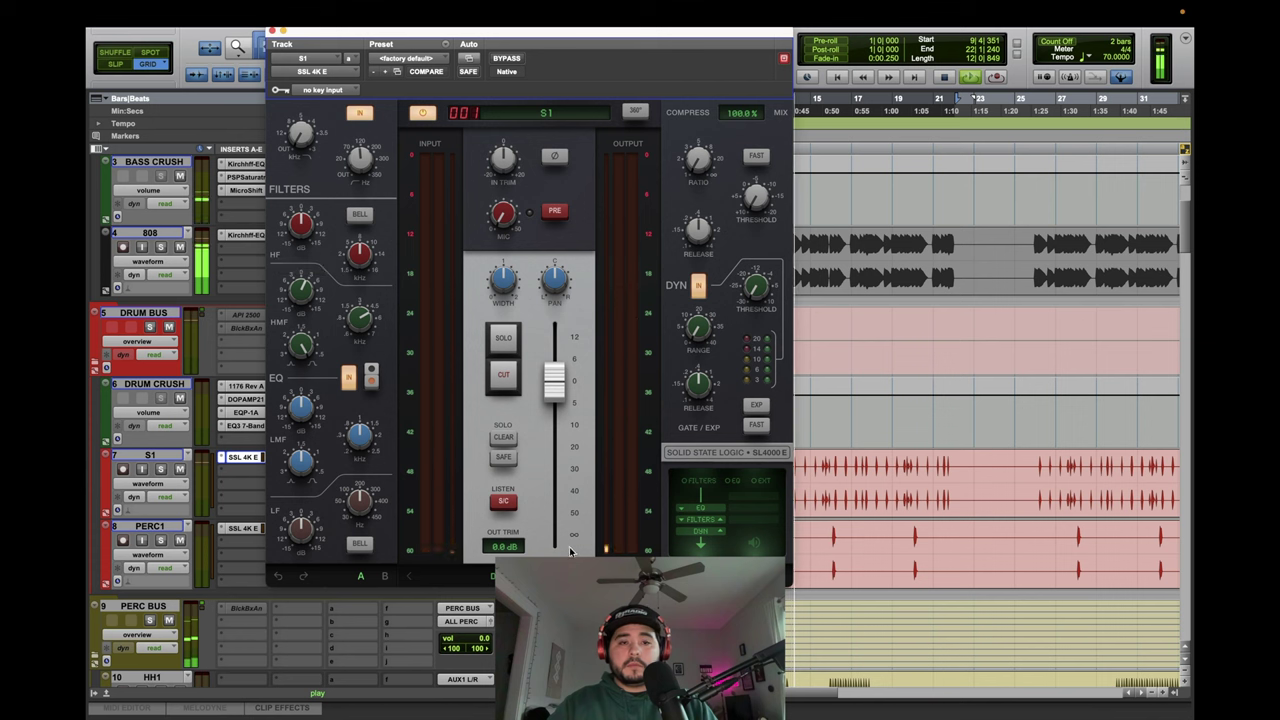
left_click(720, 520)
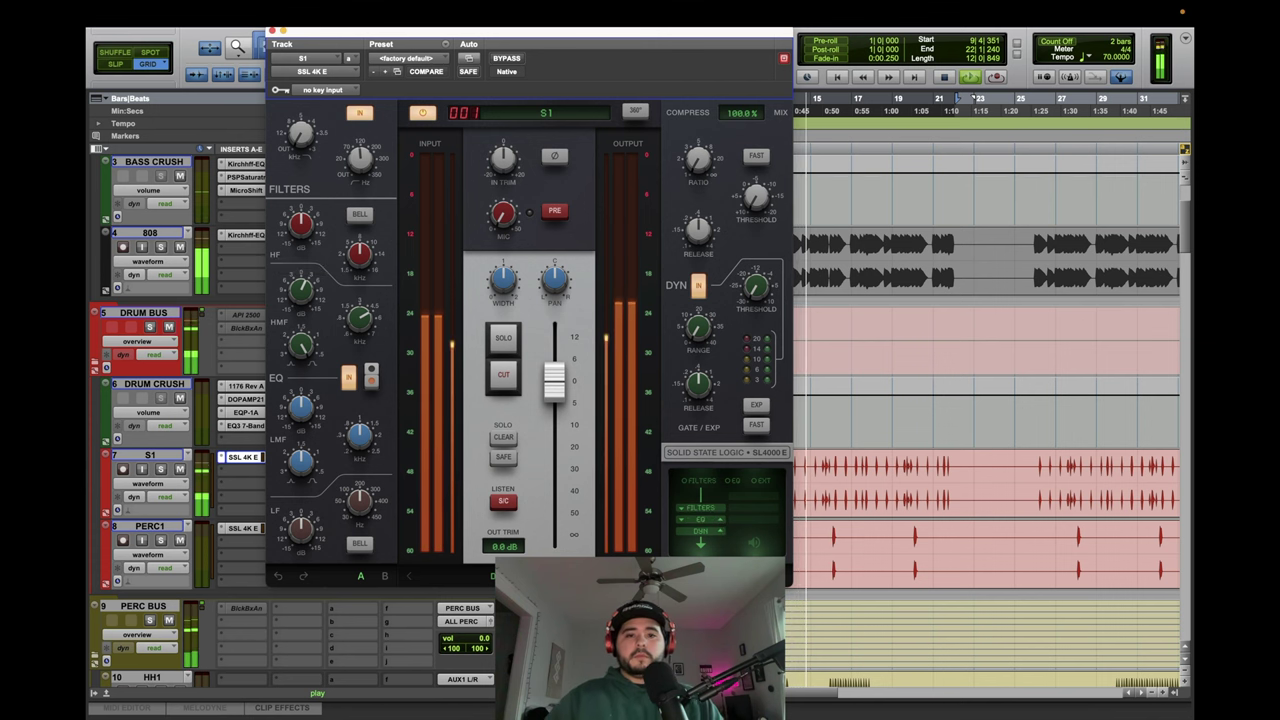
left_click_drag(372, 170, 332, 120)
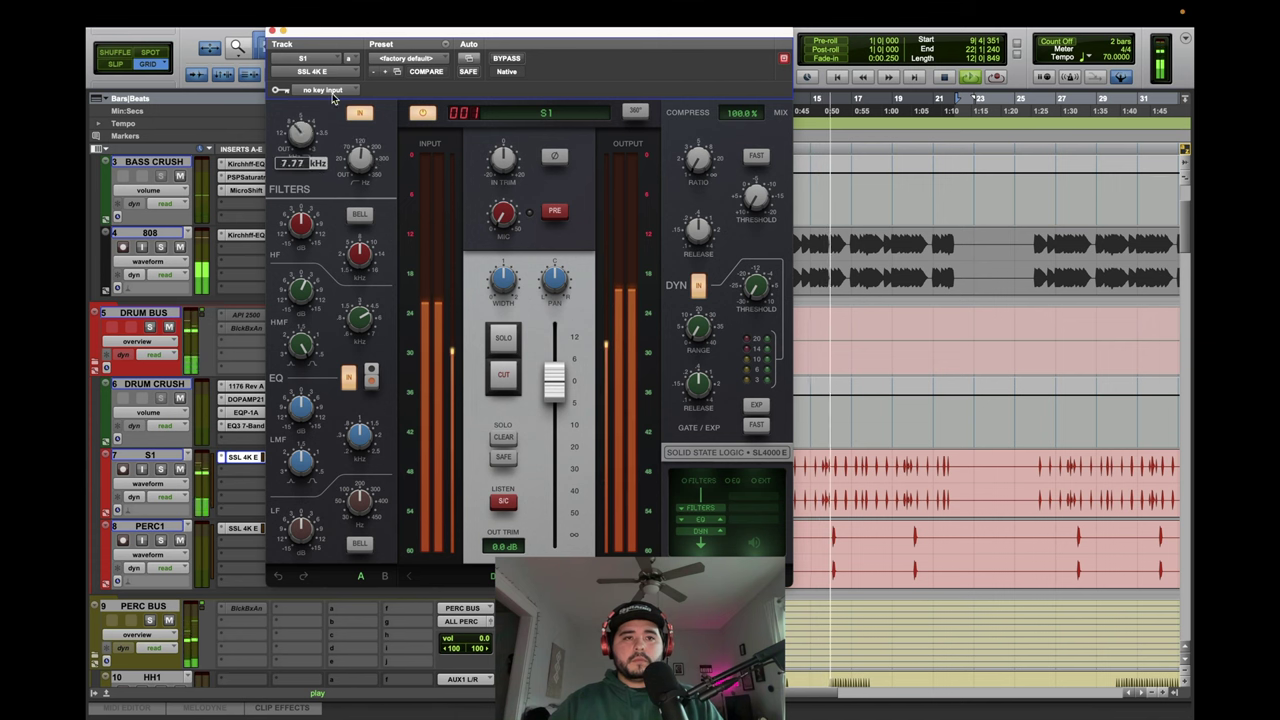
left_click_drag(301, 528, 306, 565)
Raise the S1 compressor's ratio and try a fast attack with a -20.0 dB threshold and different release times.
left_click_drag(769, 194, 784, 141)
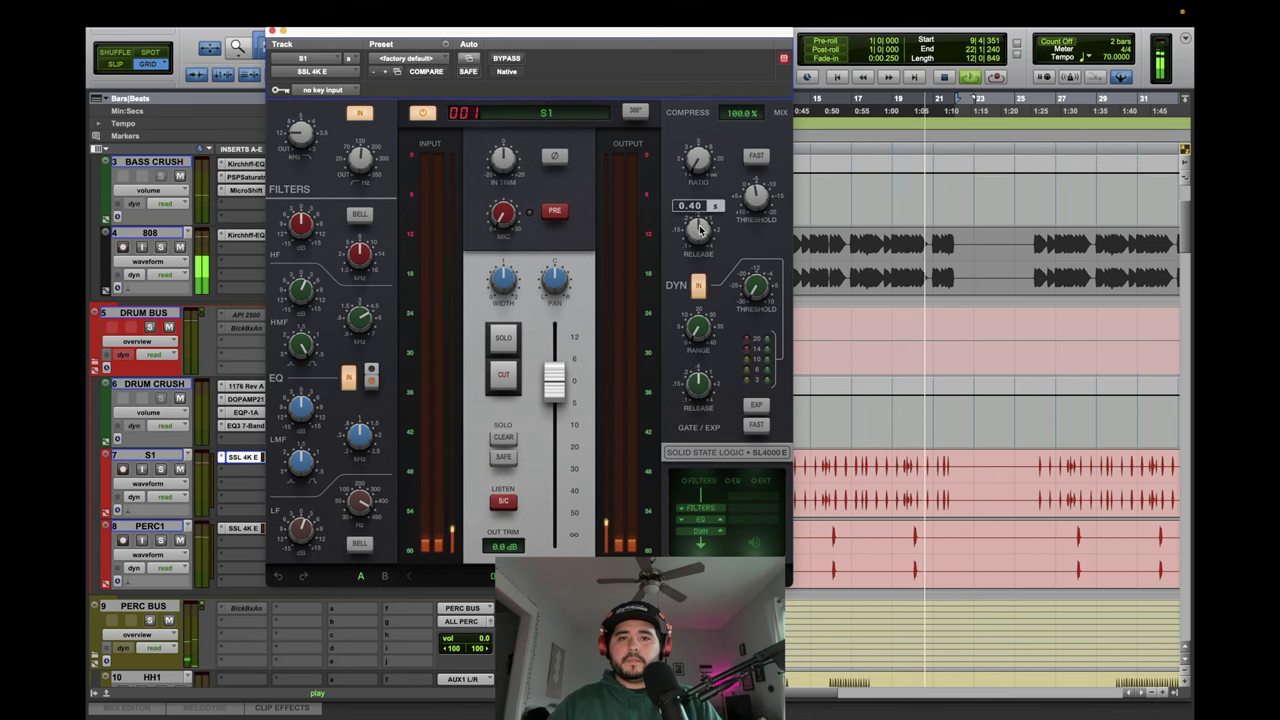
left_click(756, 157)
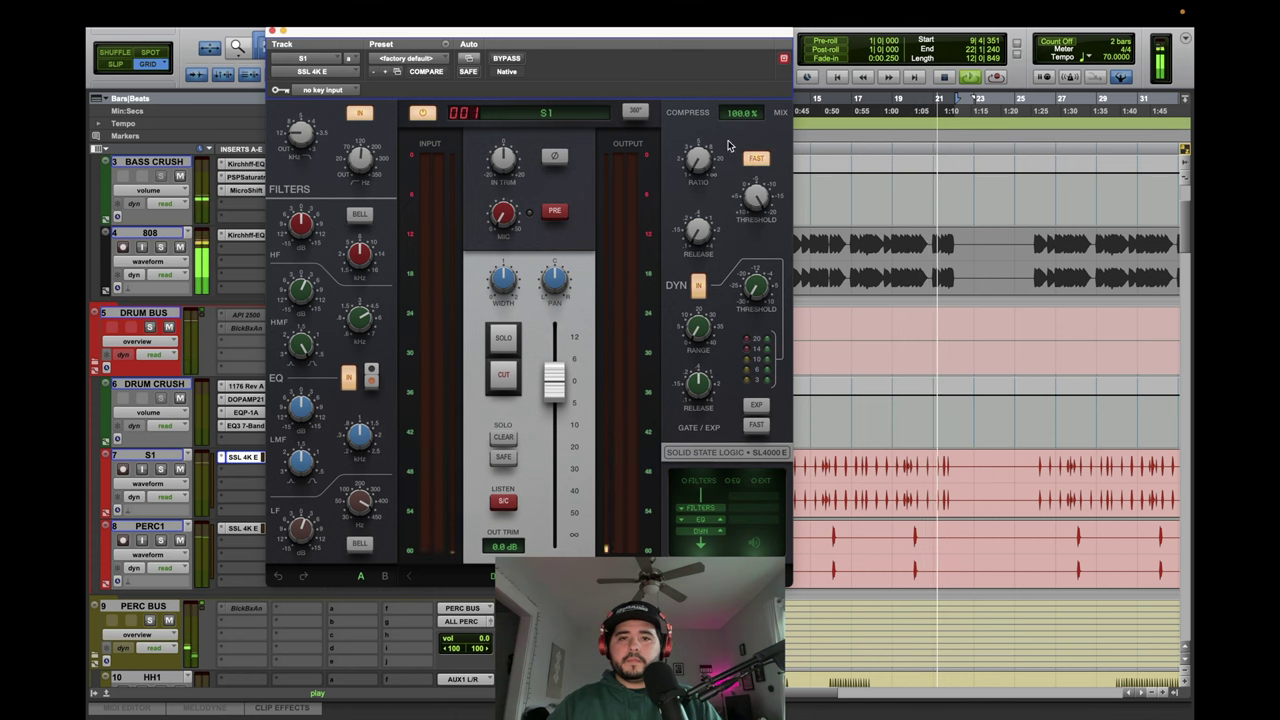
left_click_drag(714, 108, 717, 90)
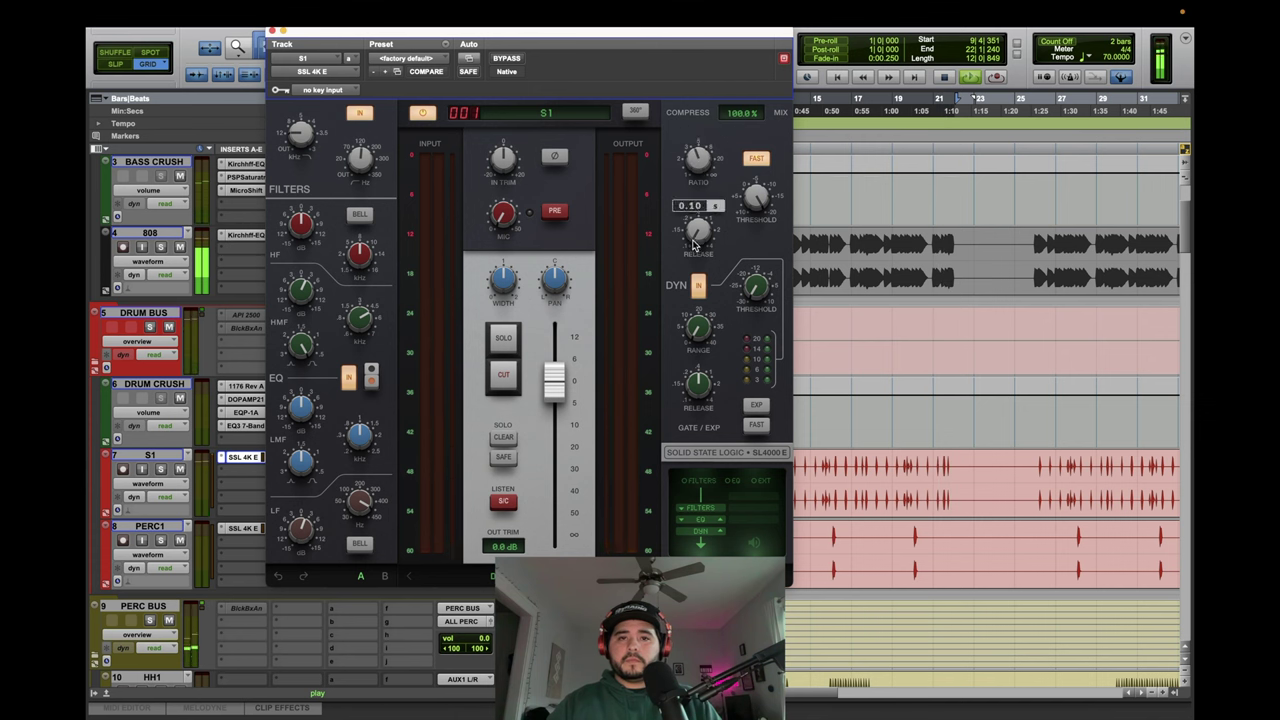
left_click_drag(695, 244, 697, 145)
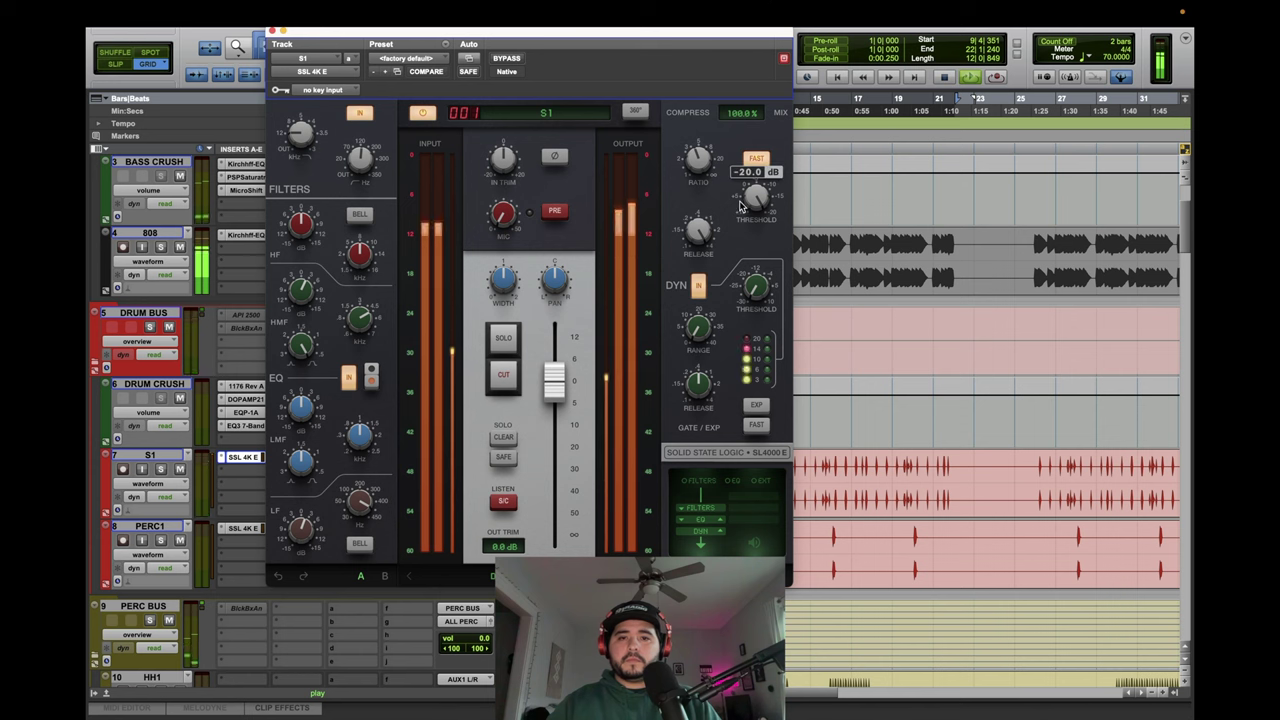
left_click_drag(697, 236, 668, 493)
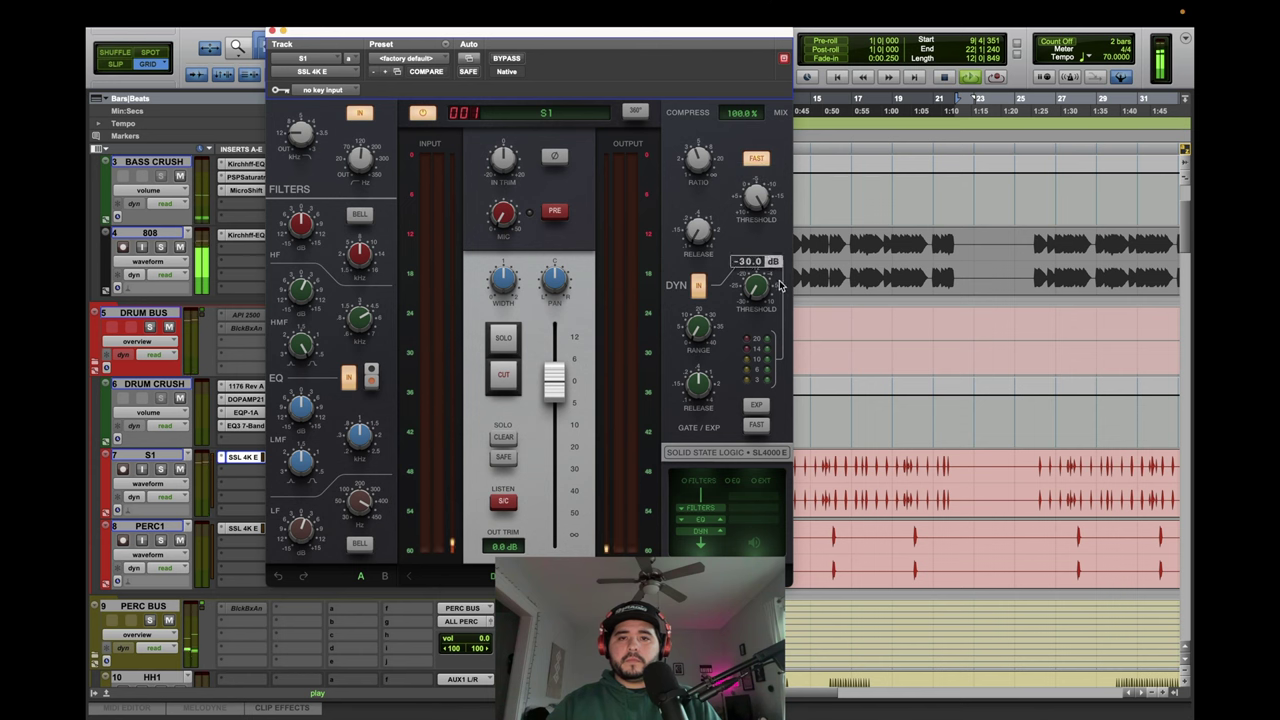
Turn off fast attack on S1's compressor, set the threshold to -16.8 dB and the release to 4.00 s, and close the plug-in.
left_click(756, 157)
left_click_drag(696, 230, 737, 91)
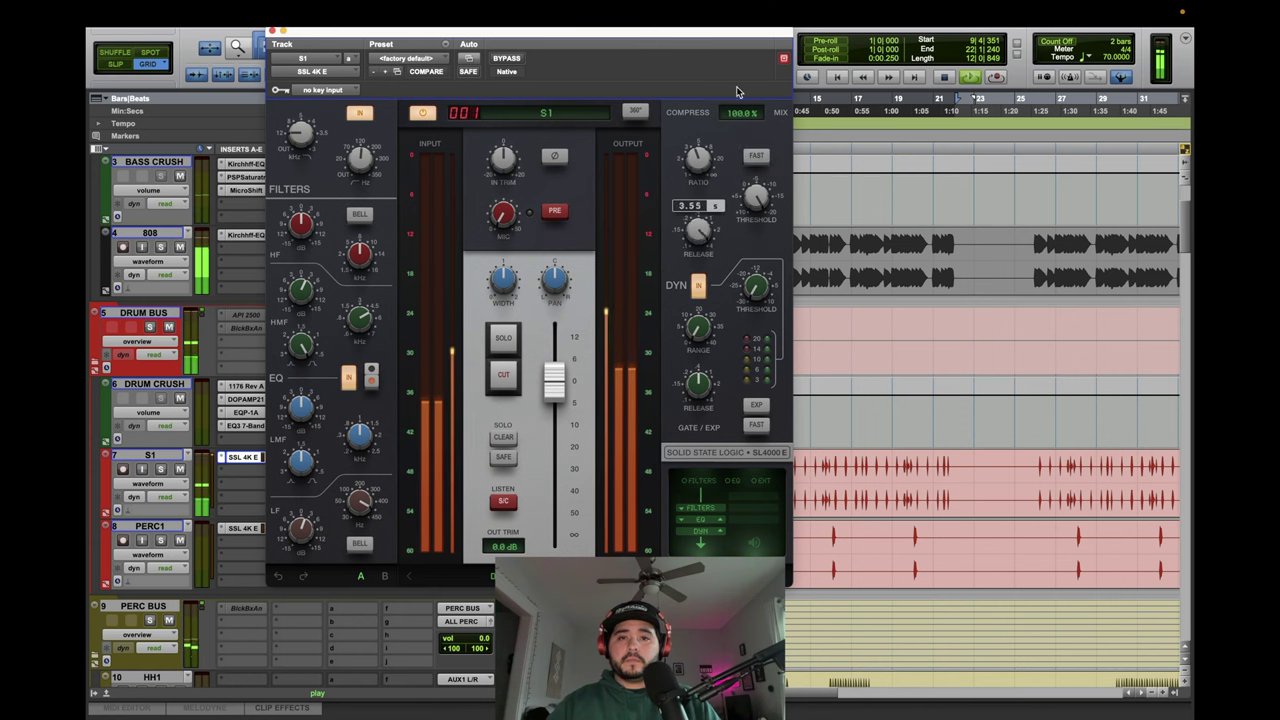
left_click_drag(755, 200, 756, 234)
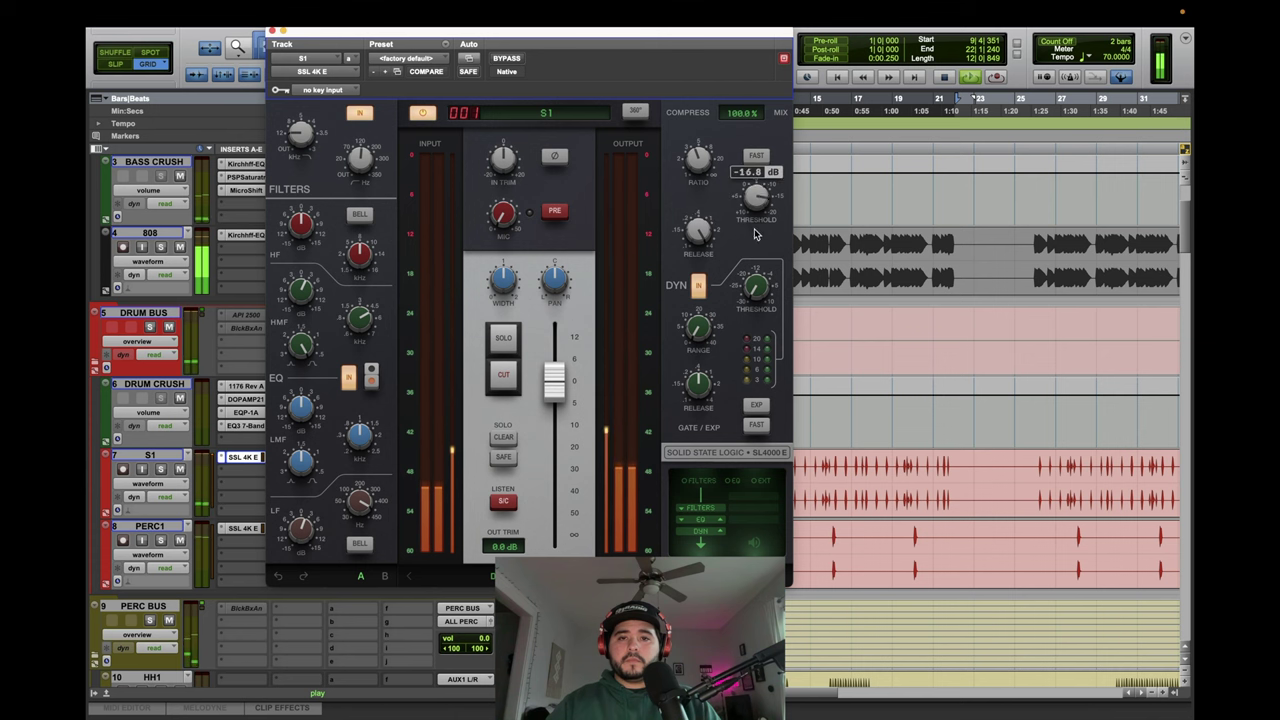
left_click_drag(755, 284, 773, 172)
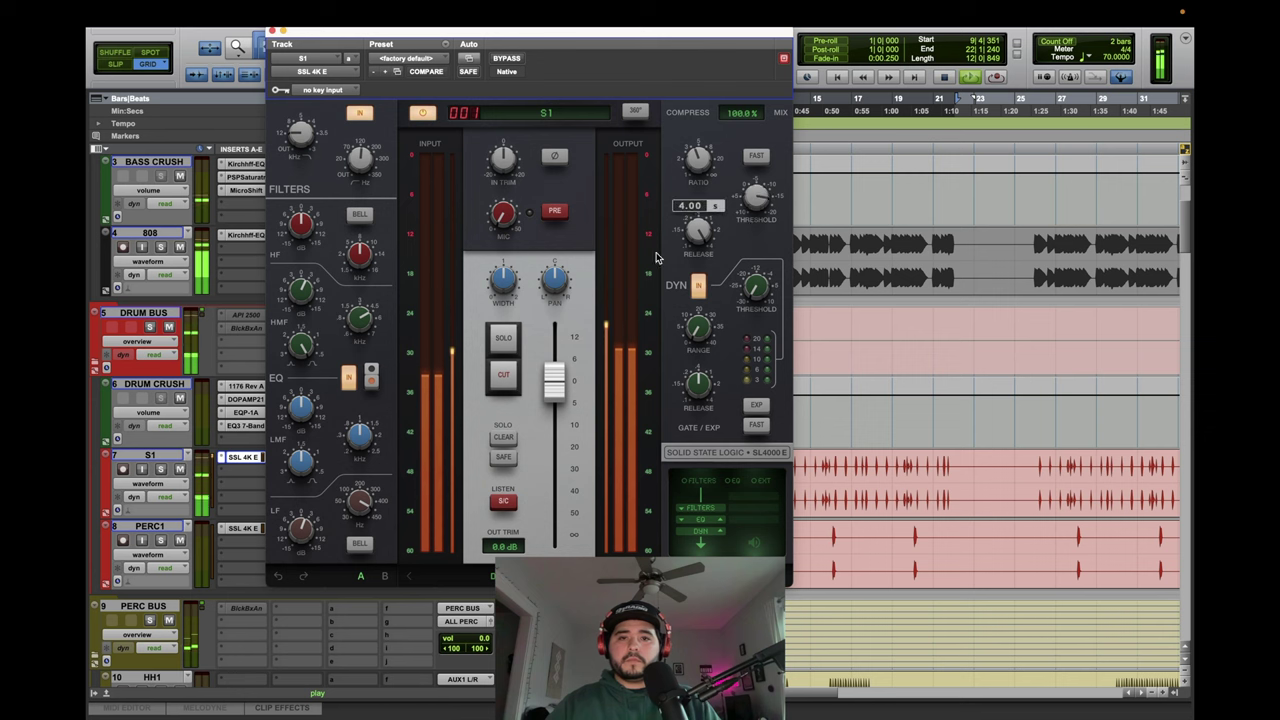
left_click(272, 32)
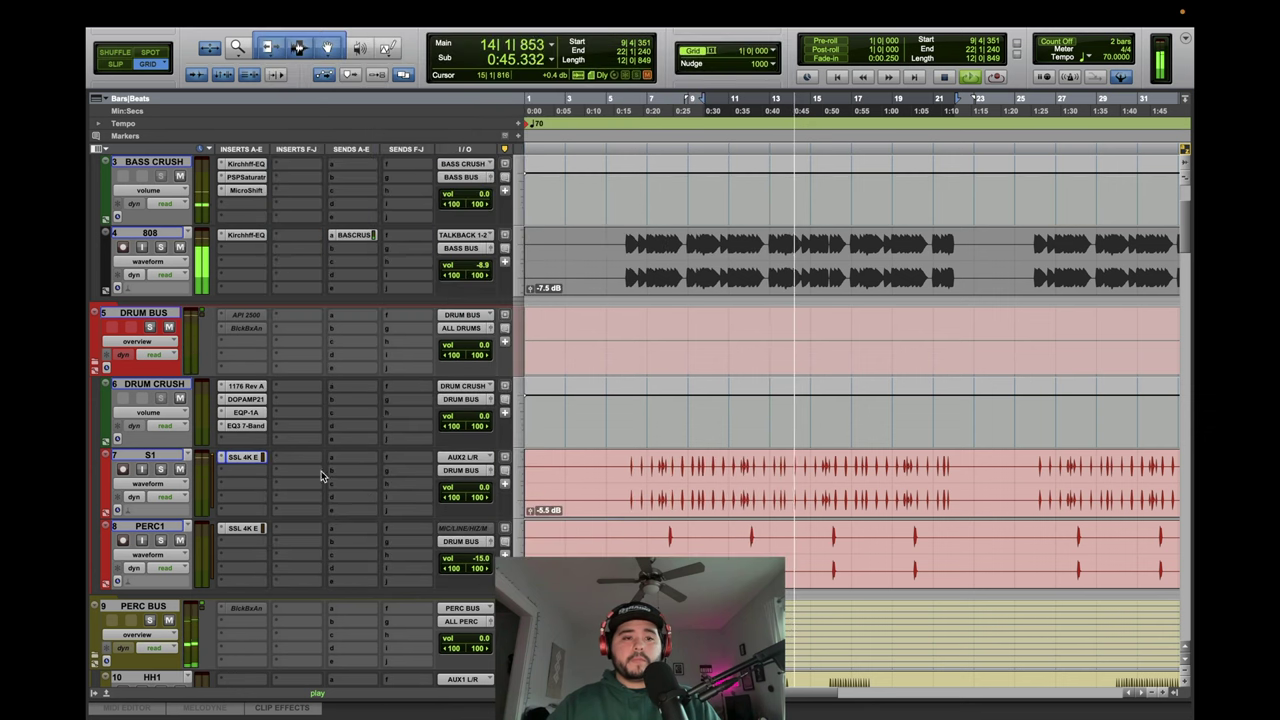
Copy S1's SSL 4K E insert to PERC1, open the copy and loop the PERC1 hit from bar 20 to 21.
left_click_drag(242, 459, 243, 531)
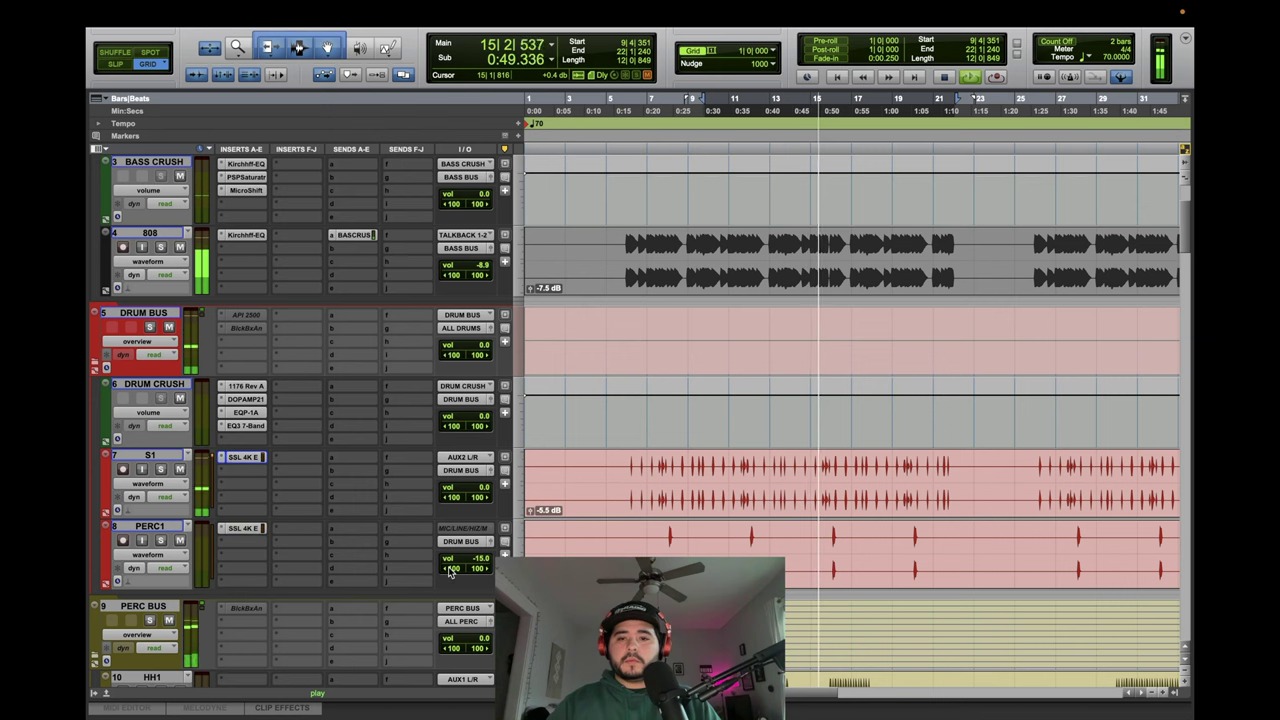
left_click(250, 530)
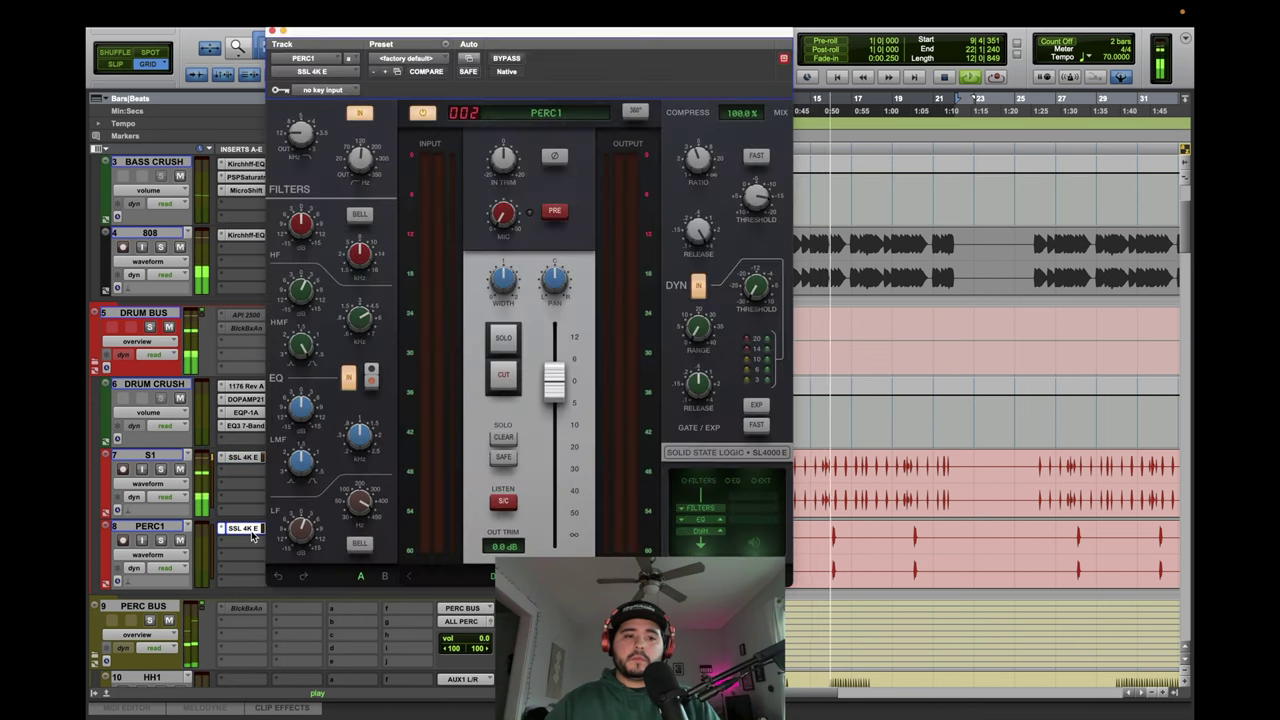
key("space")
left_click(912, 537)
key("space")
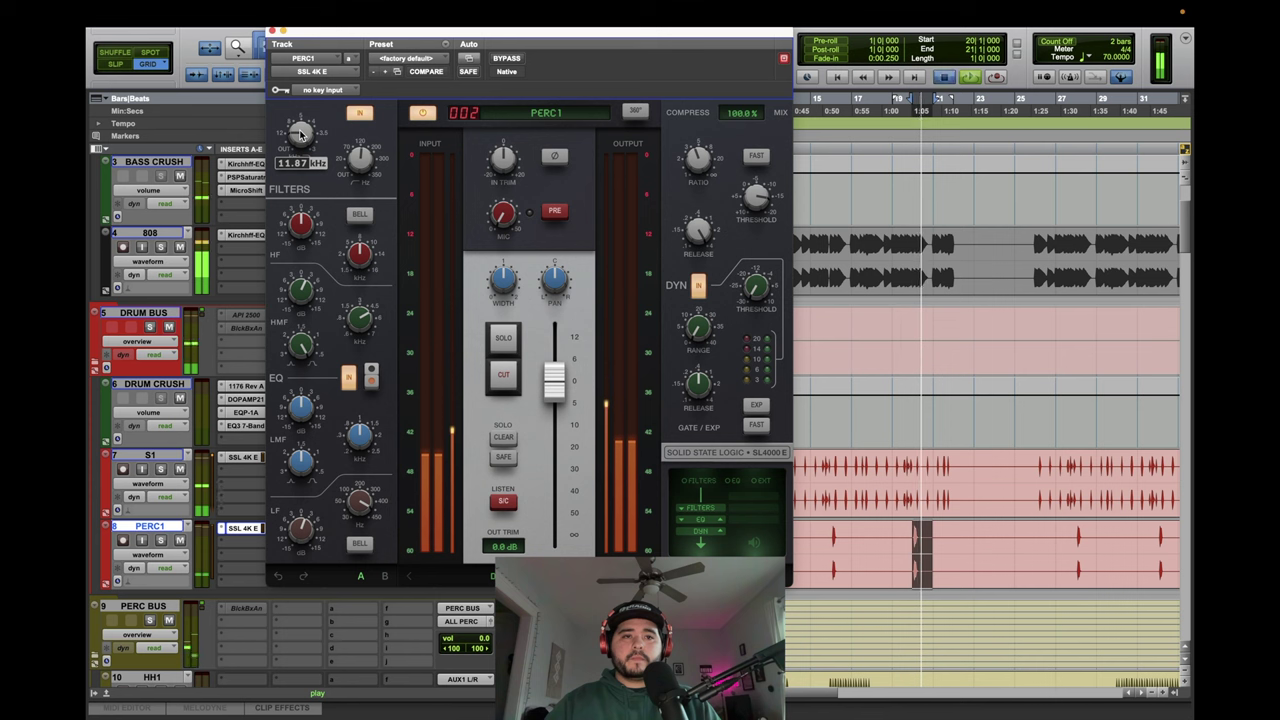
Open up PERC1's low-pass filter, reset the HMF frequency, raise the compressor threshold, enable fast attack and close the plug-in.
left_click(369, 316, "alt")
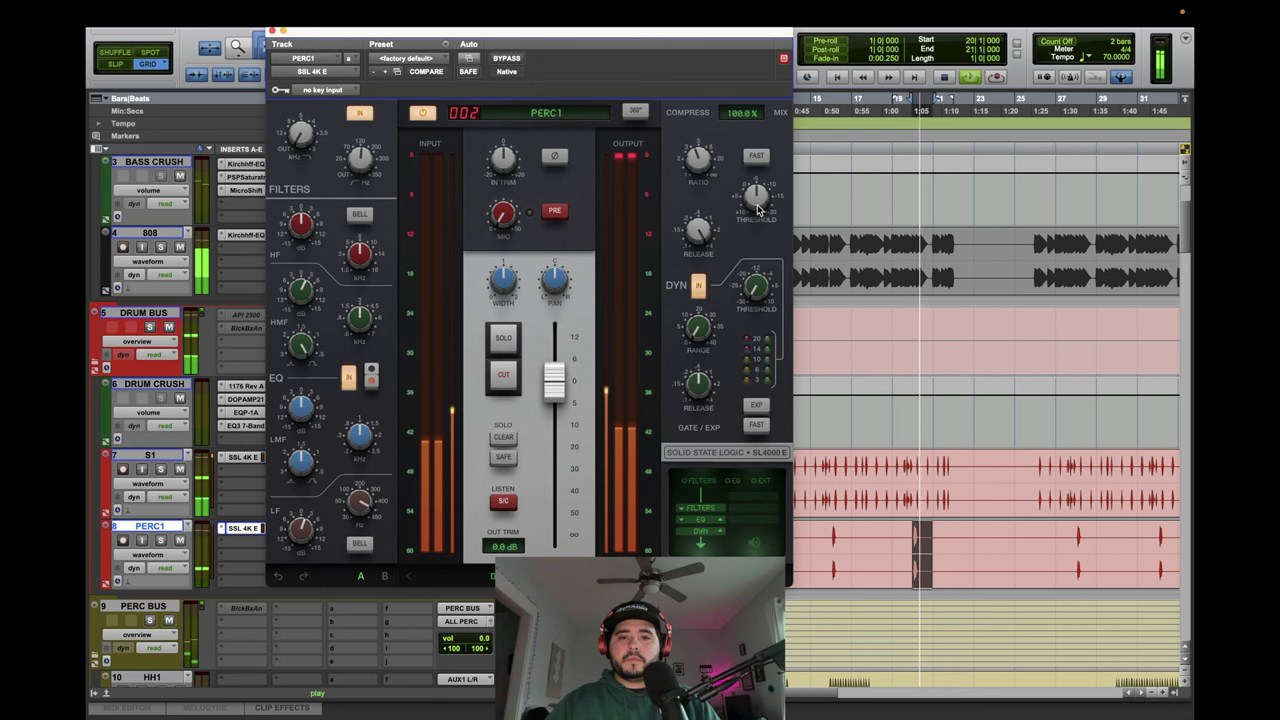
left_click(757, 160)
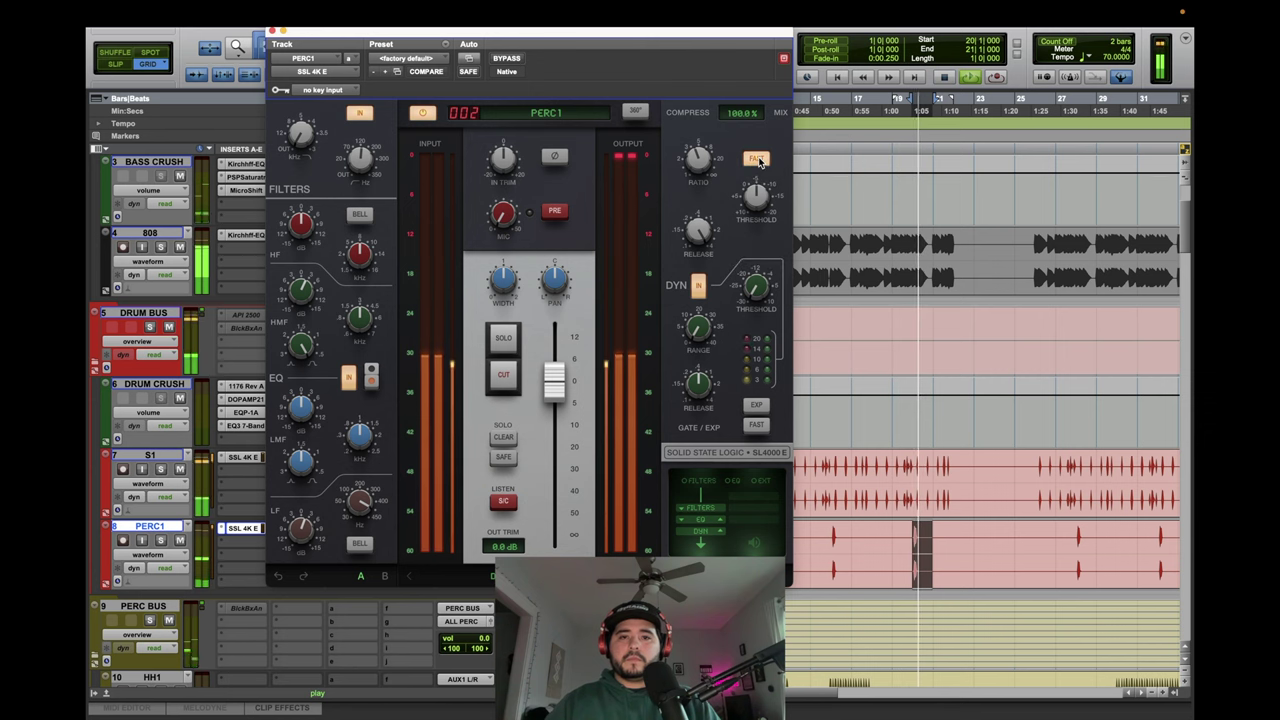
left_click(271, 32)
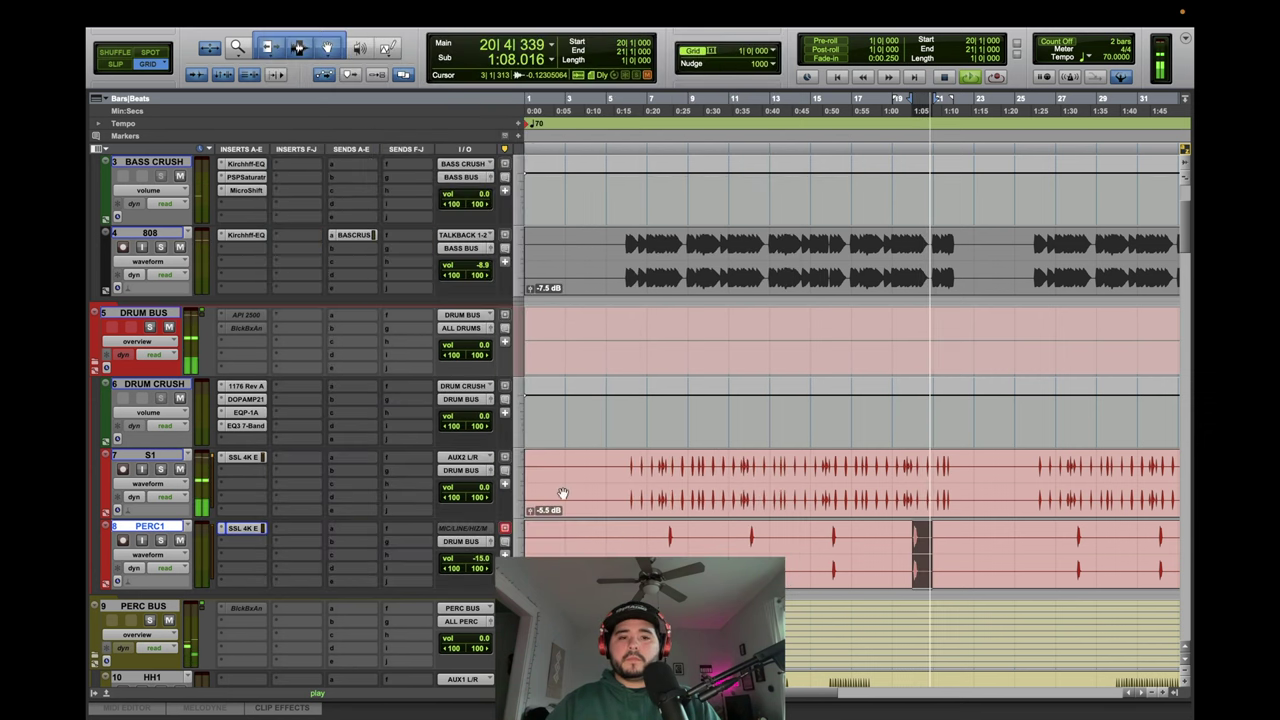
Raise the PERC1 fader to 0.0 dB, checking the level in solo and in the full mix.
left_click(503, 541)
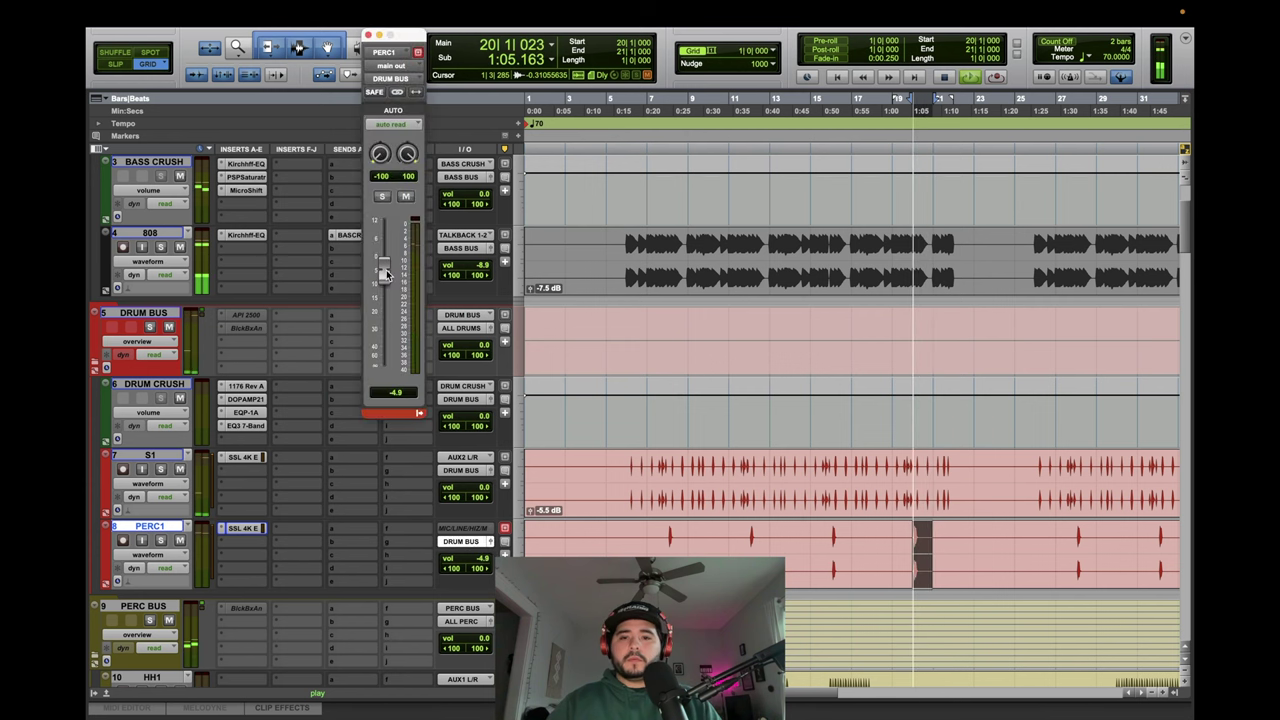
left_click(368, 35)
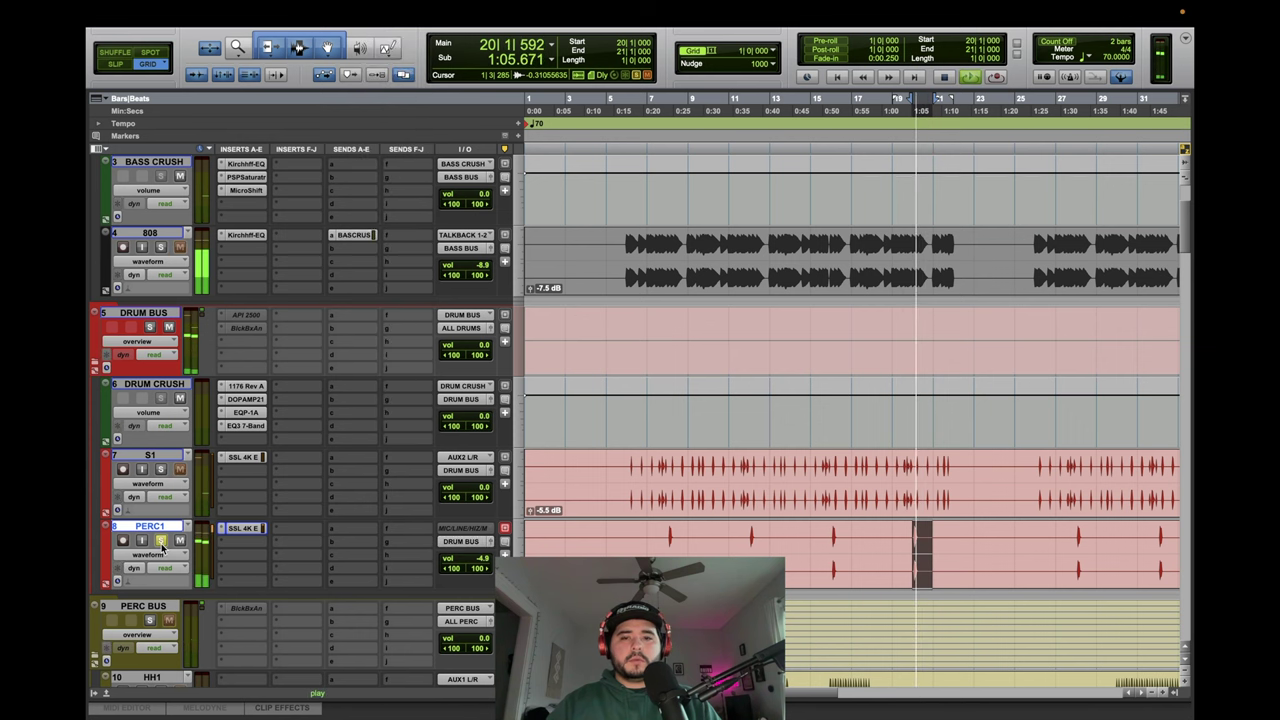
left_click(503, 541)
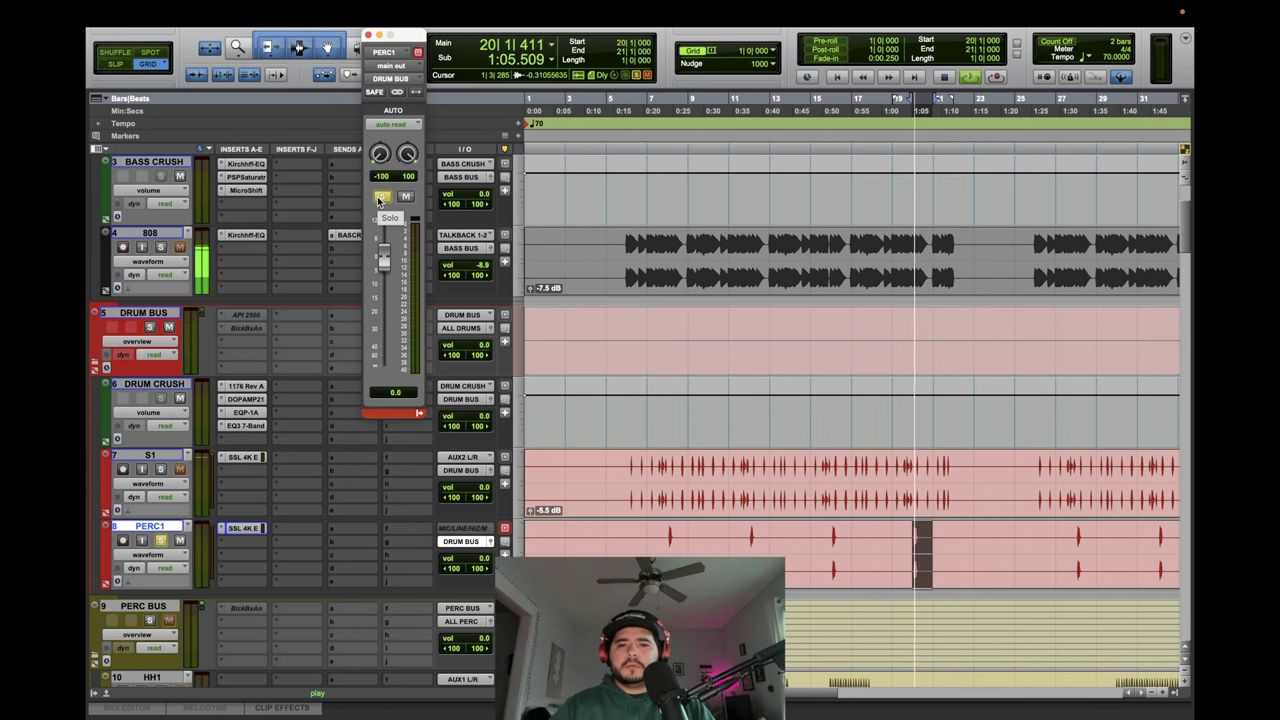
key("space")
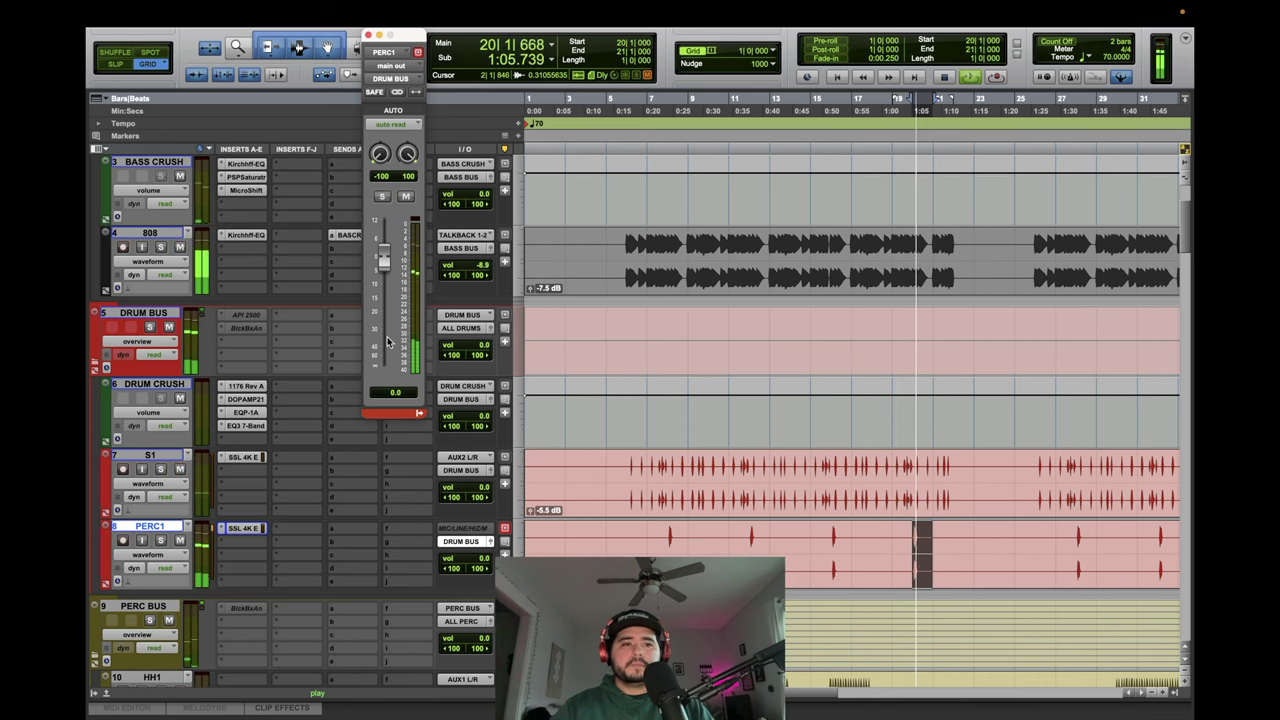
Make the inactive API 2500 insert on the DRUM BUS active.
scroll(272, 371, "up", 2)
right_click(260, 391)
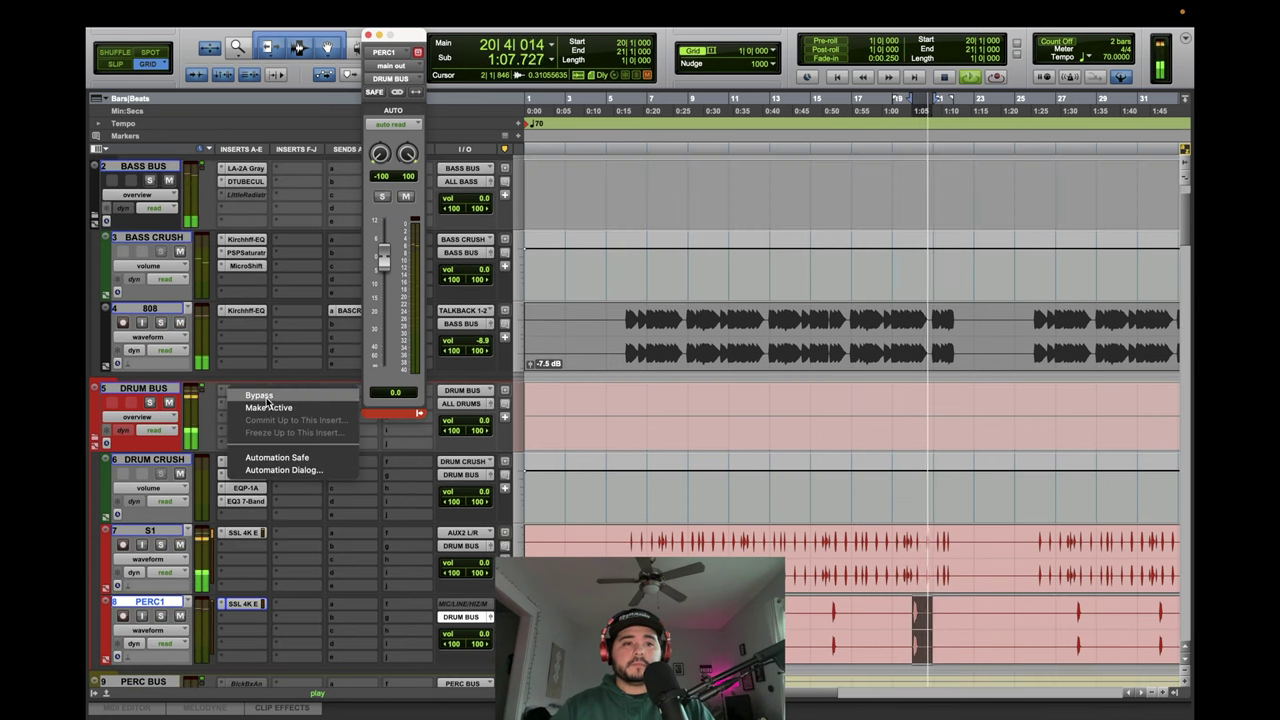
left_click(272, 401)
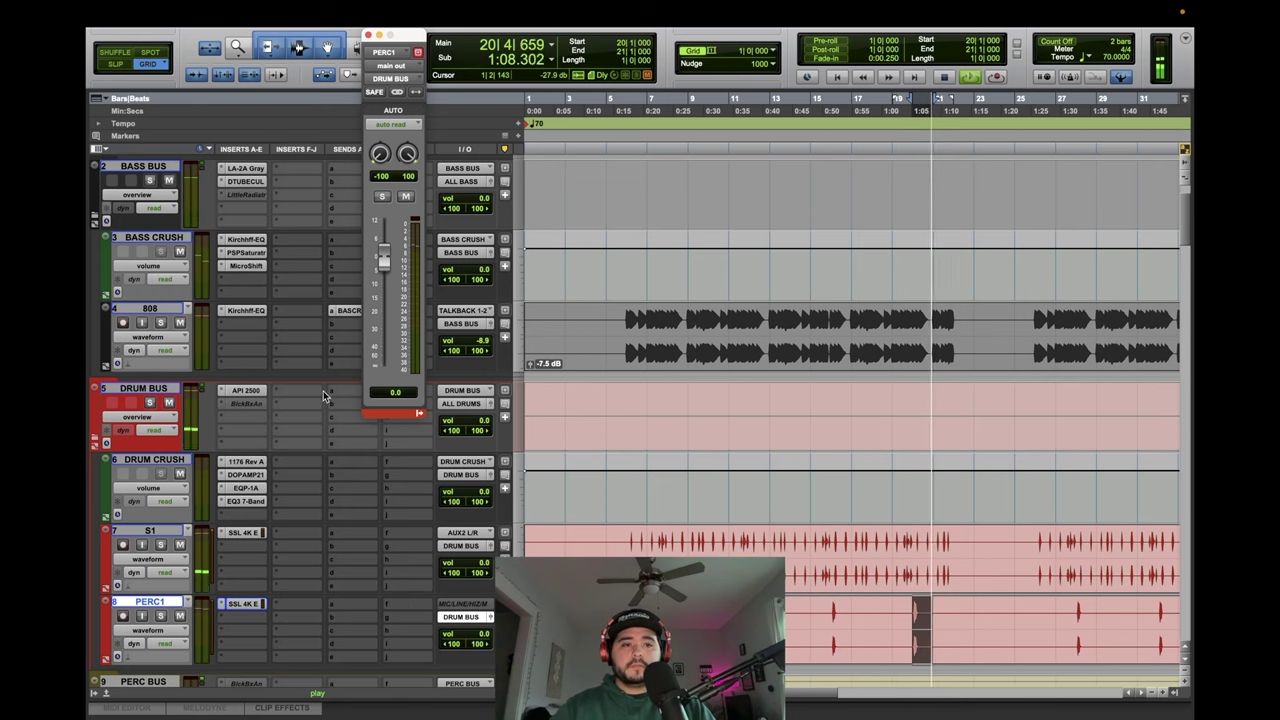
Extend the loop selection to span bars 11 to 21 and open the DRUM BUS API 2500 to check its gain reduction.
left_click(875, 305, "shift")
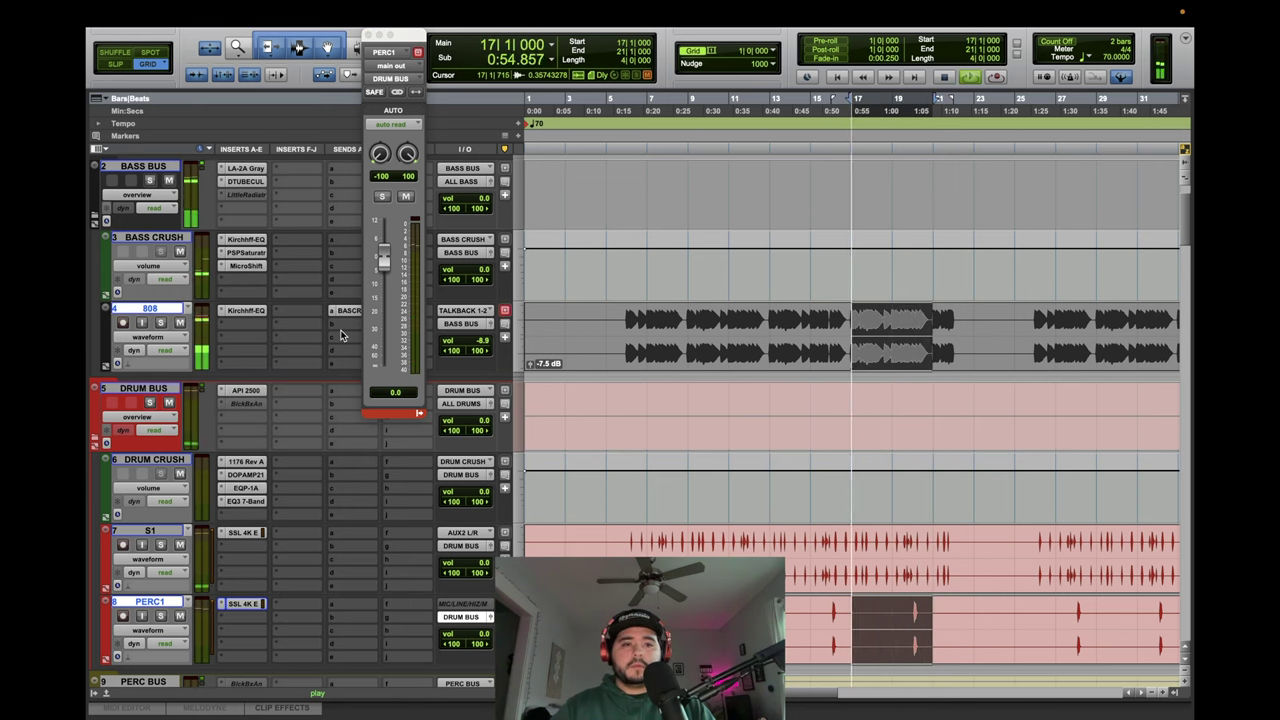
left_click(695, 316, "shift")
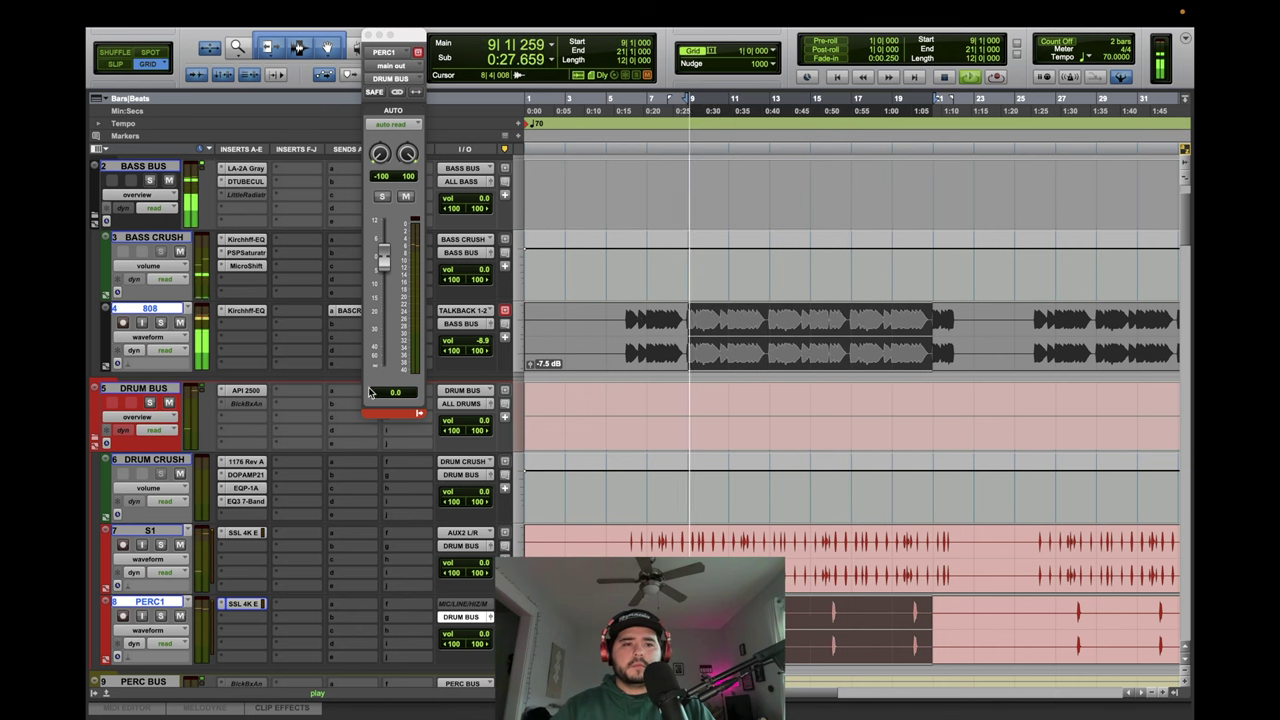
left_click(246, 391)
left_click(726, 502, "shift")
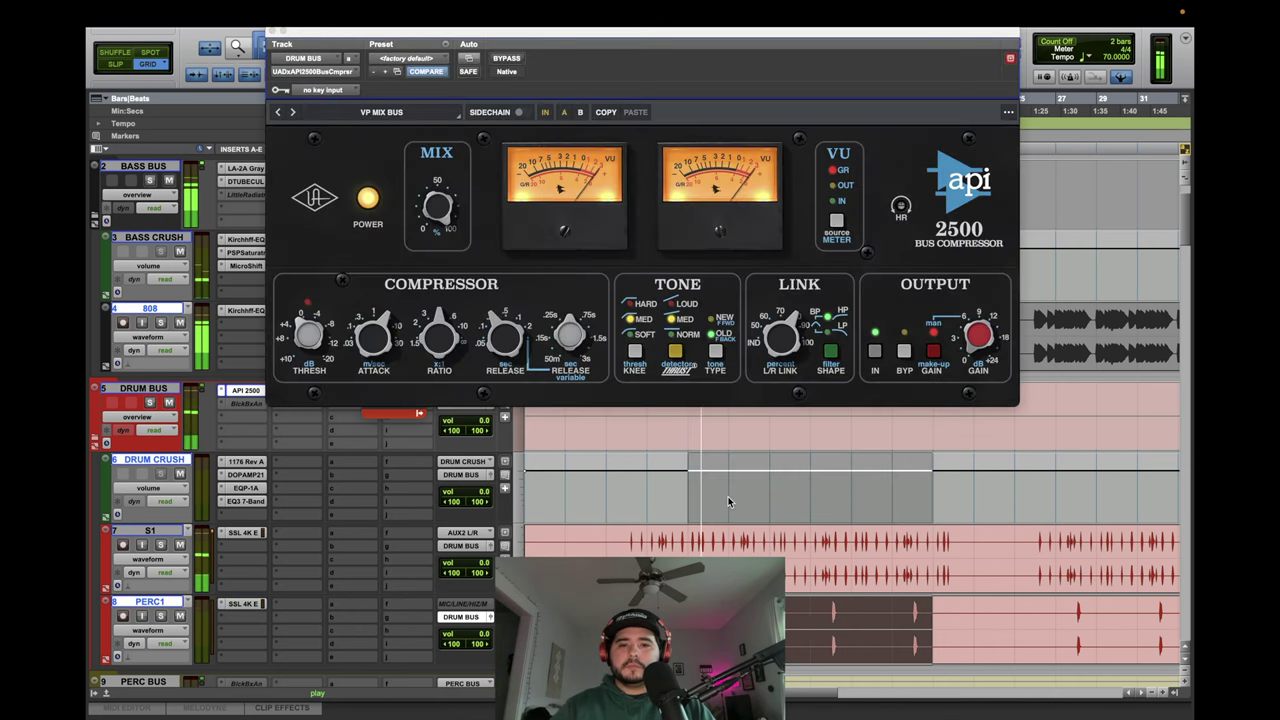
left_click(728, 501, "shift")
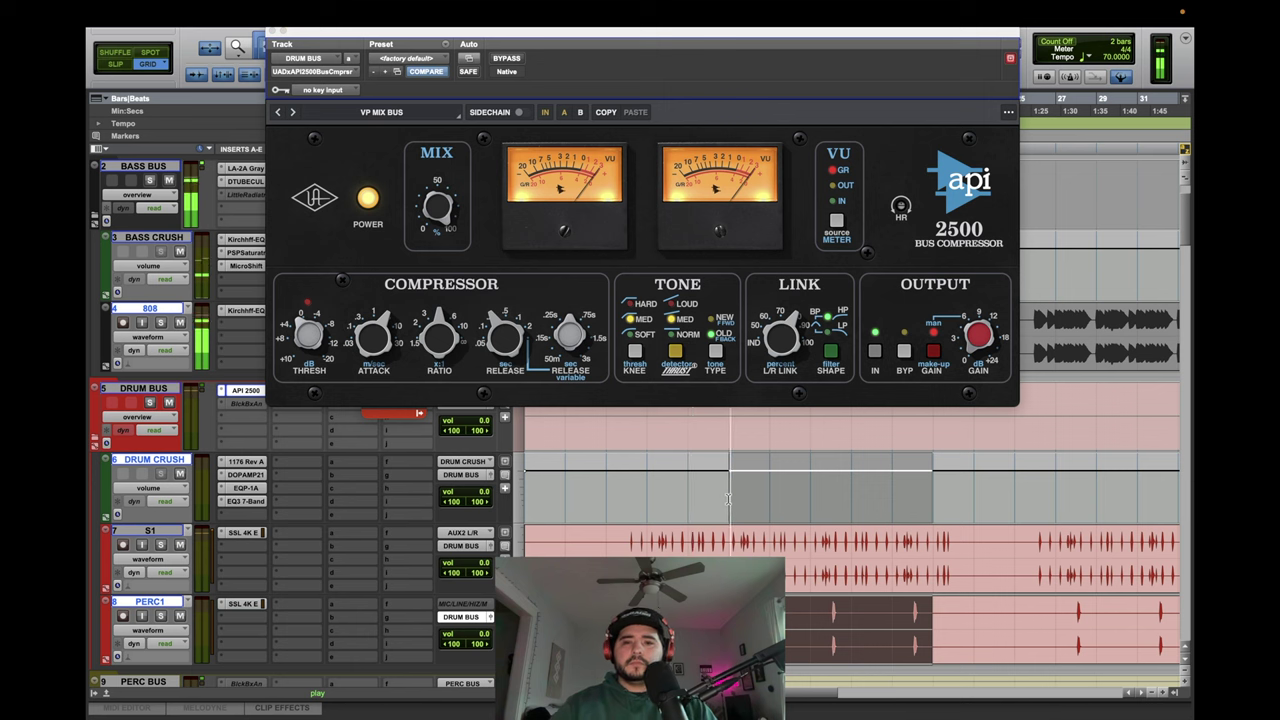
left_click(834, 204)
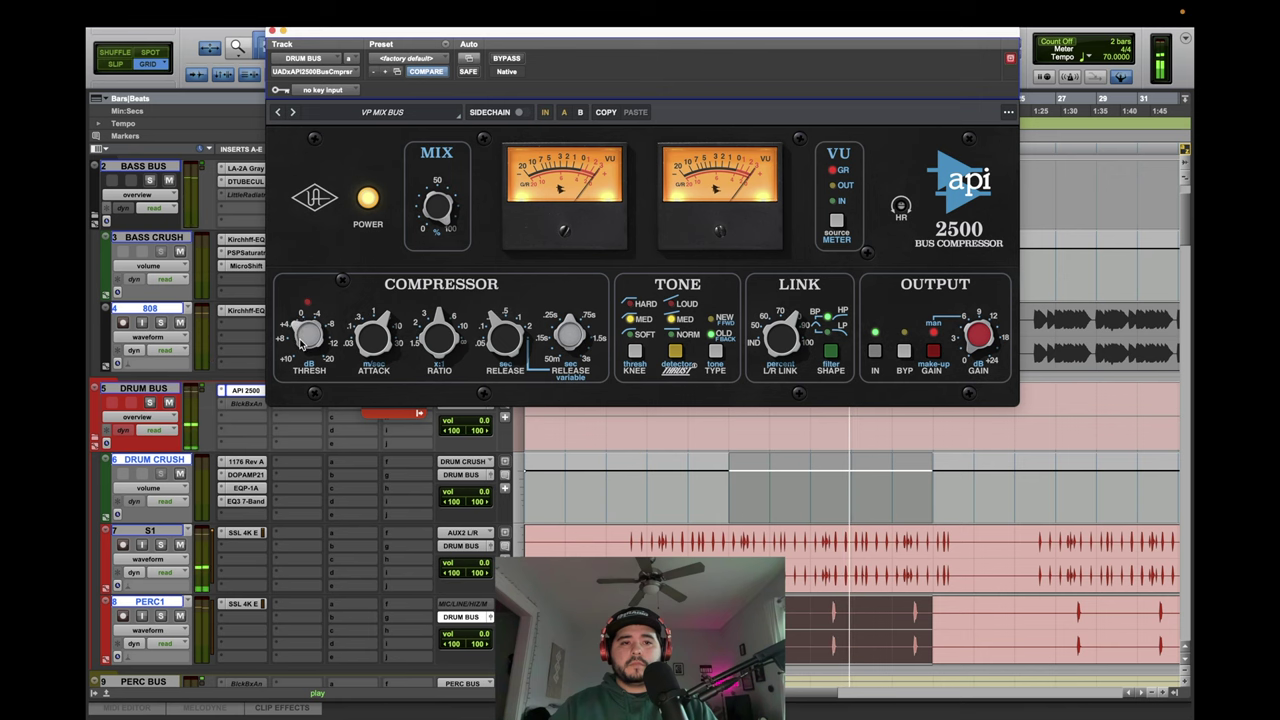
Open the SSL 4K E on S1 and set its compressor threshold to -5.0 dB during loop playback.
left_click(244, 535)
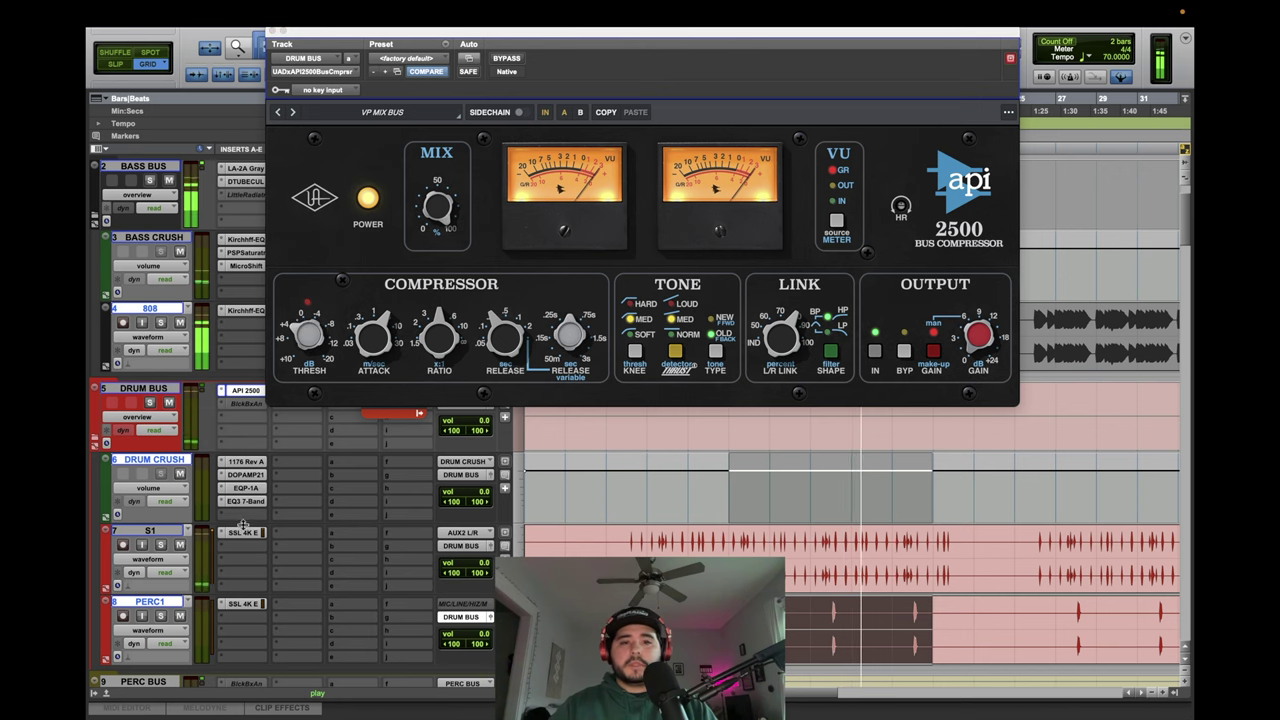
left_click(244, 535)
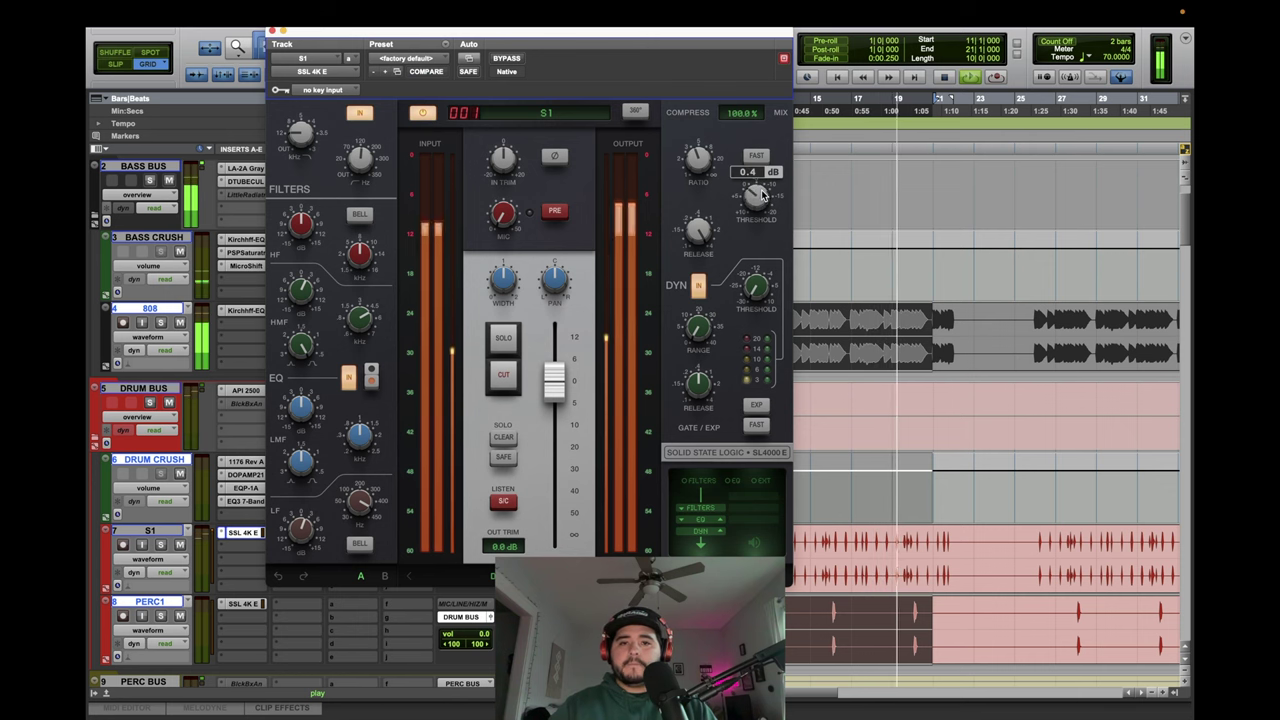
mouse_move(765, 197)
left_click_drag(765, 197, 763, 207)
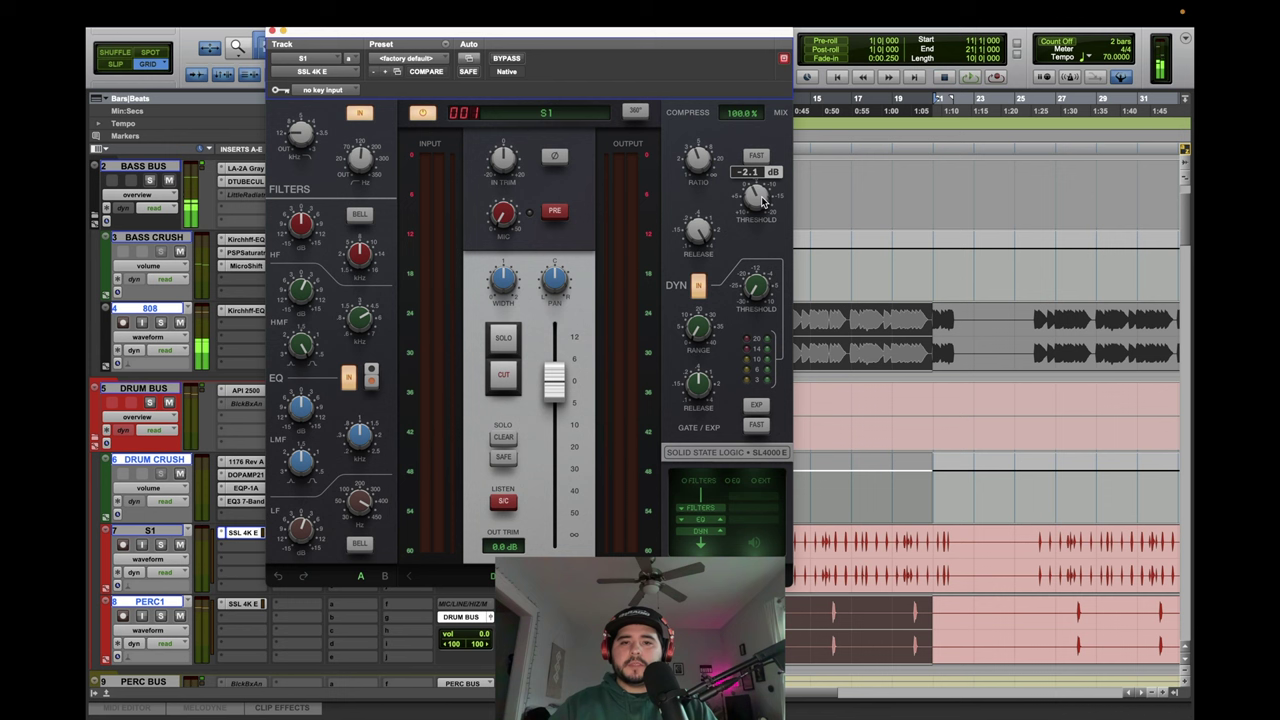
left_click_drag(761, 196, 758, 197)
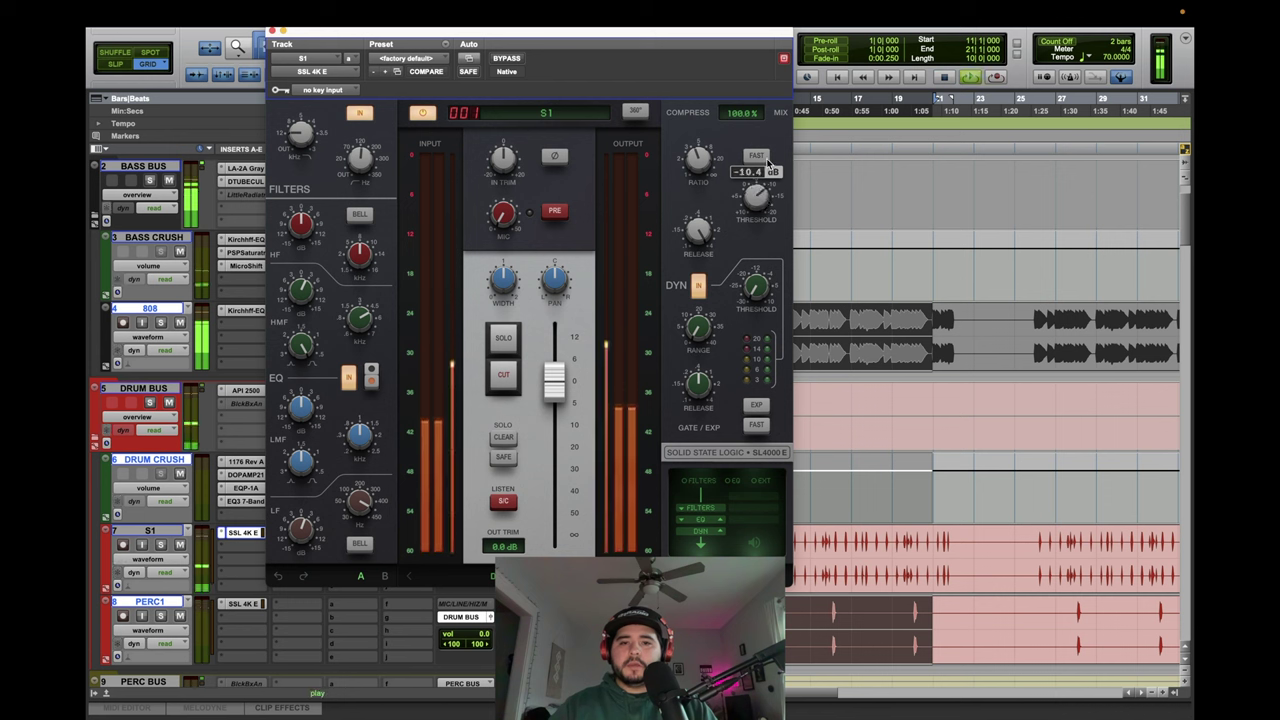
mouse_move(764, 198)
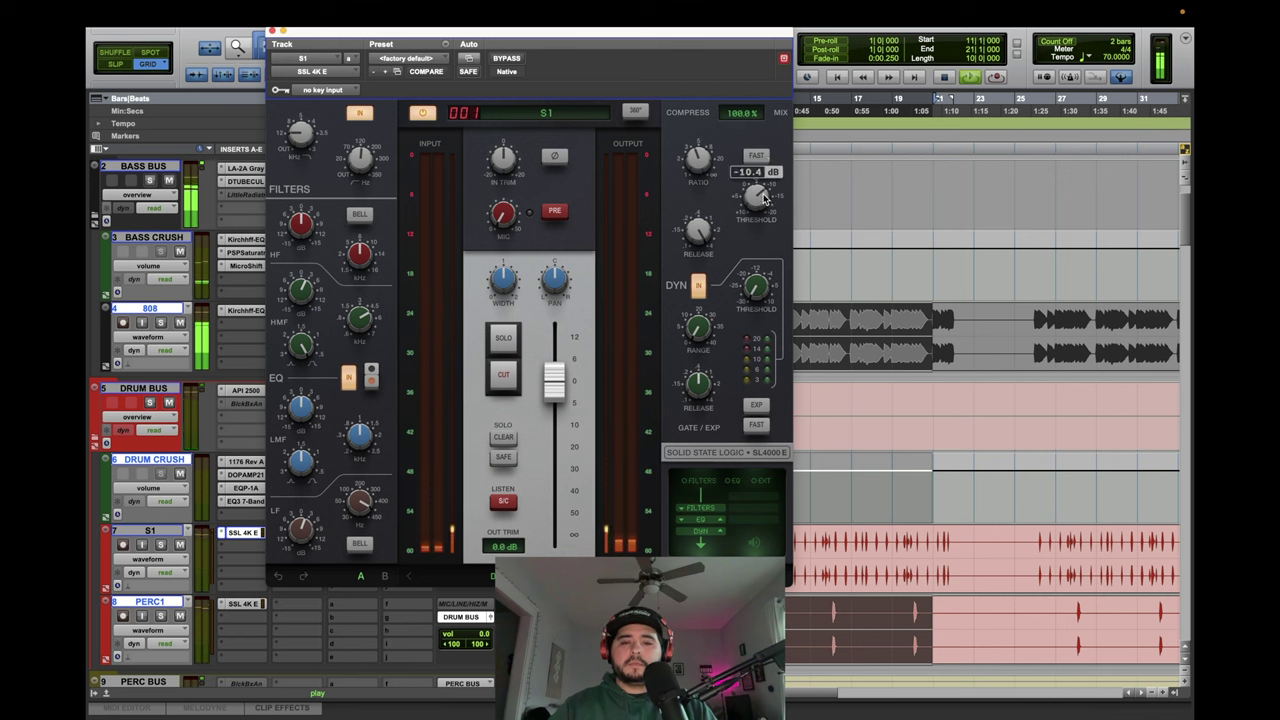
left_click_drag(764, 198, 764, 214)
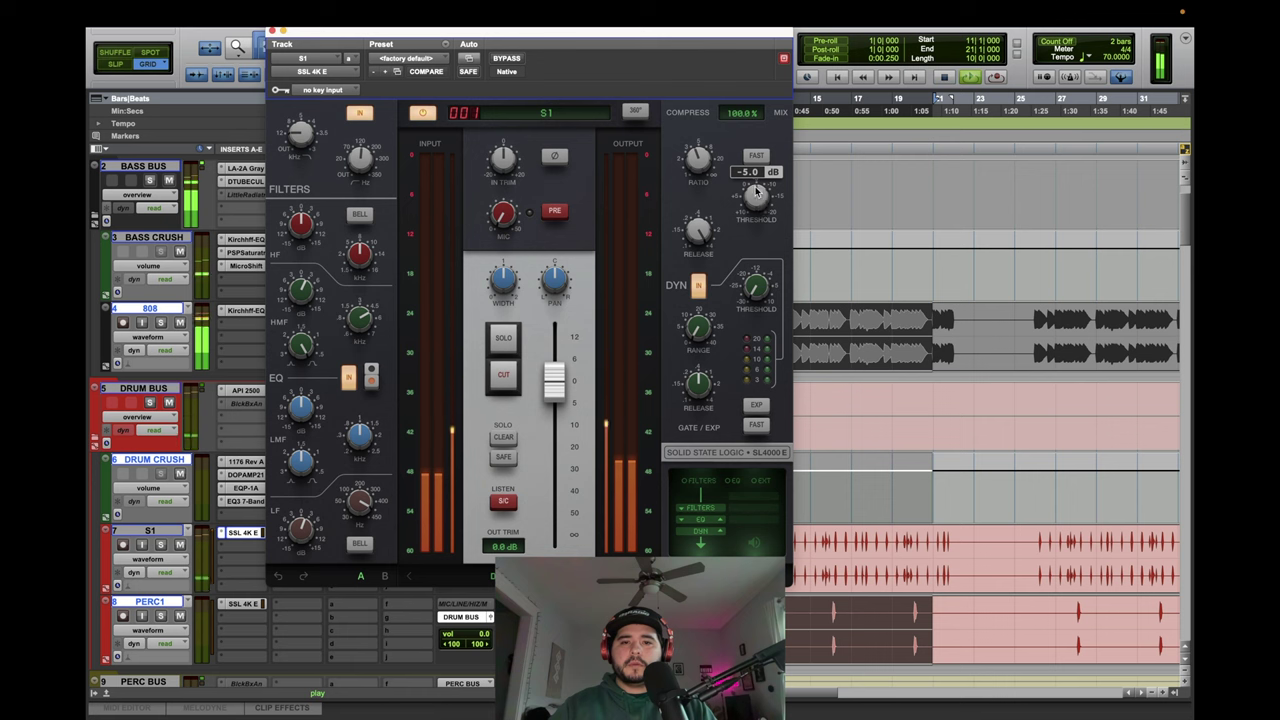
Open the DRUM BUS API 2500, switch to its Black Box HG-2 and engage the In/Out, Alt Tube and Air switches during playback.
left_click(245, 390)
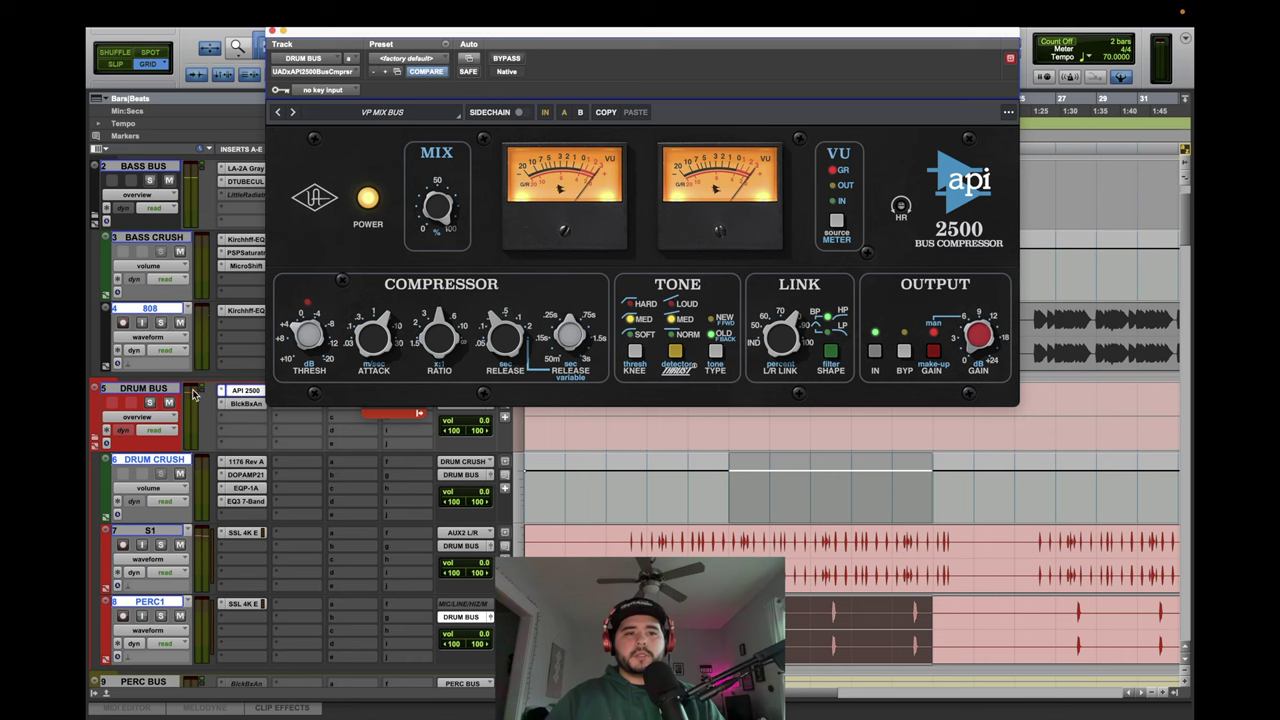
left_click(245, 403)
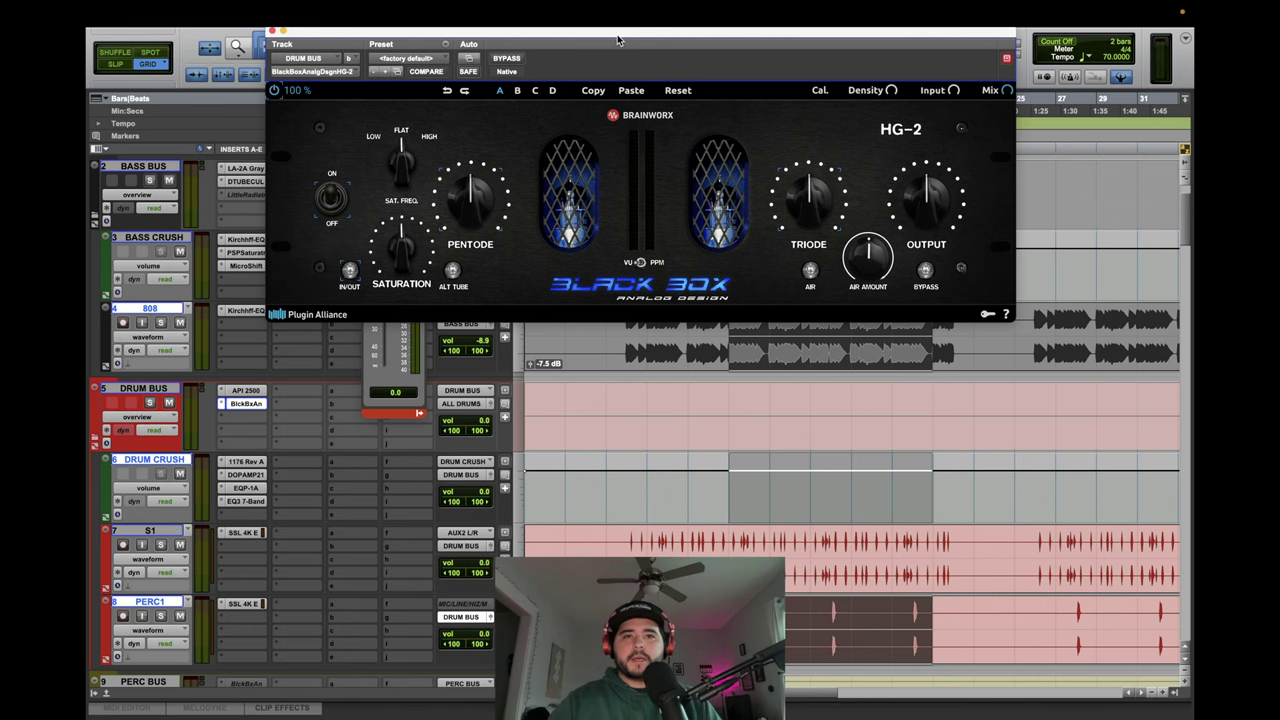
left_click_drag(617, 41, 624, 68)
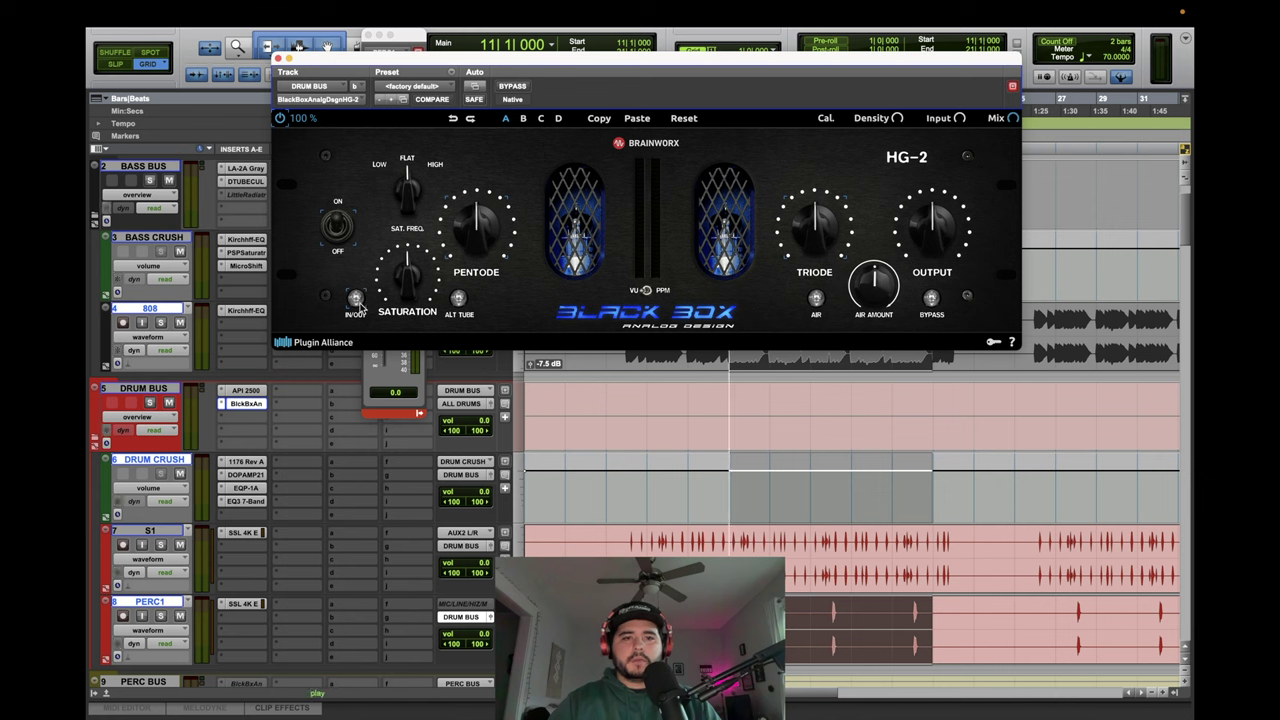
left_click(357, 299)
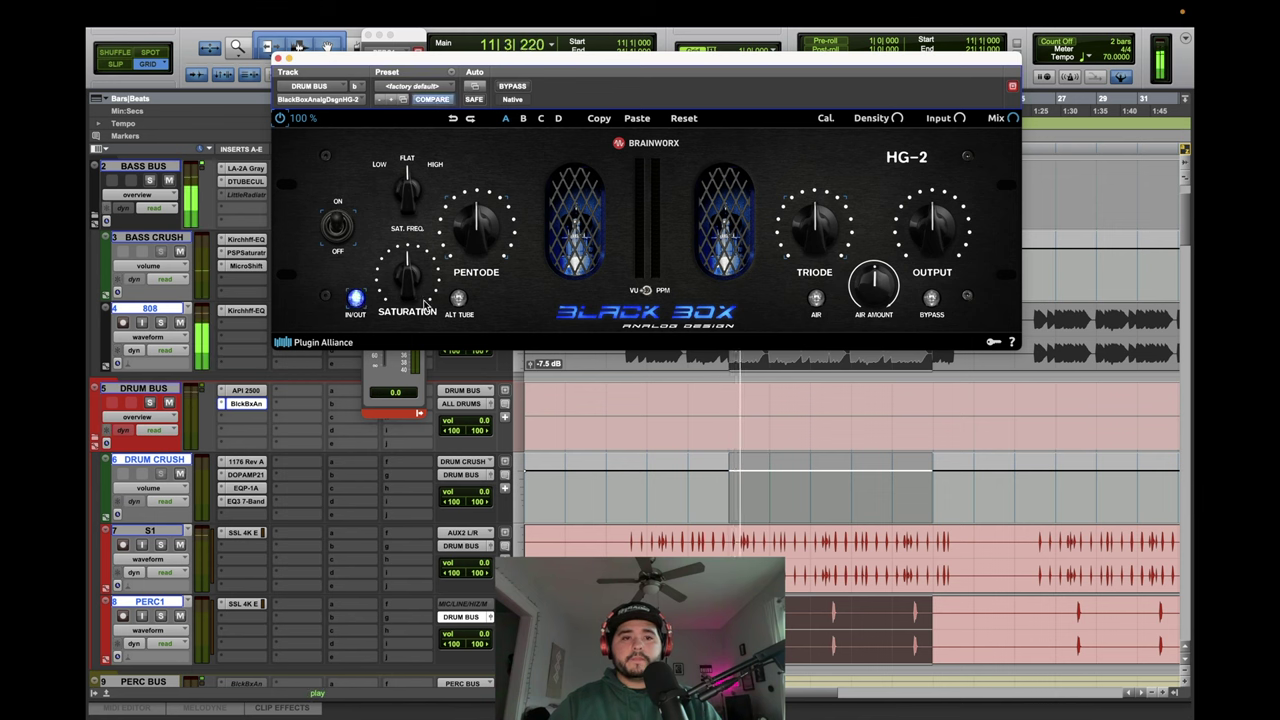
left_click(458, 298)
left_click(816, 298)
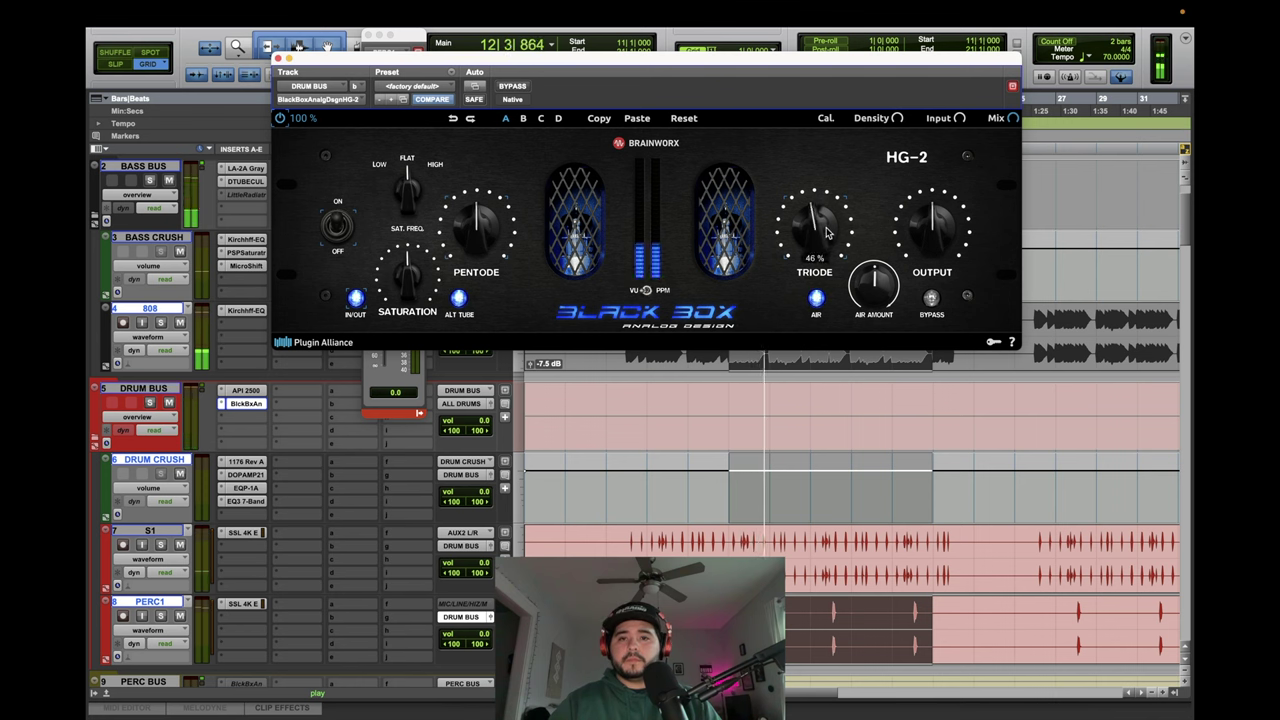
Raise the HG-2's Triode amount and reduce its Output level, compare against bypass and close the plug-in.
left_click_drag(952, 234, 952, 248)
left_click_drag(831, 242, 831, 236)
left_click_drag(952, 238, 950, 232)
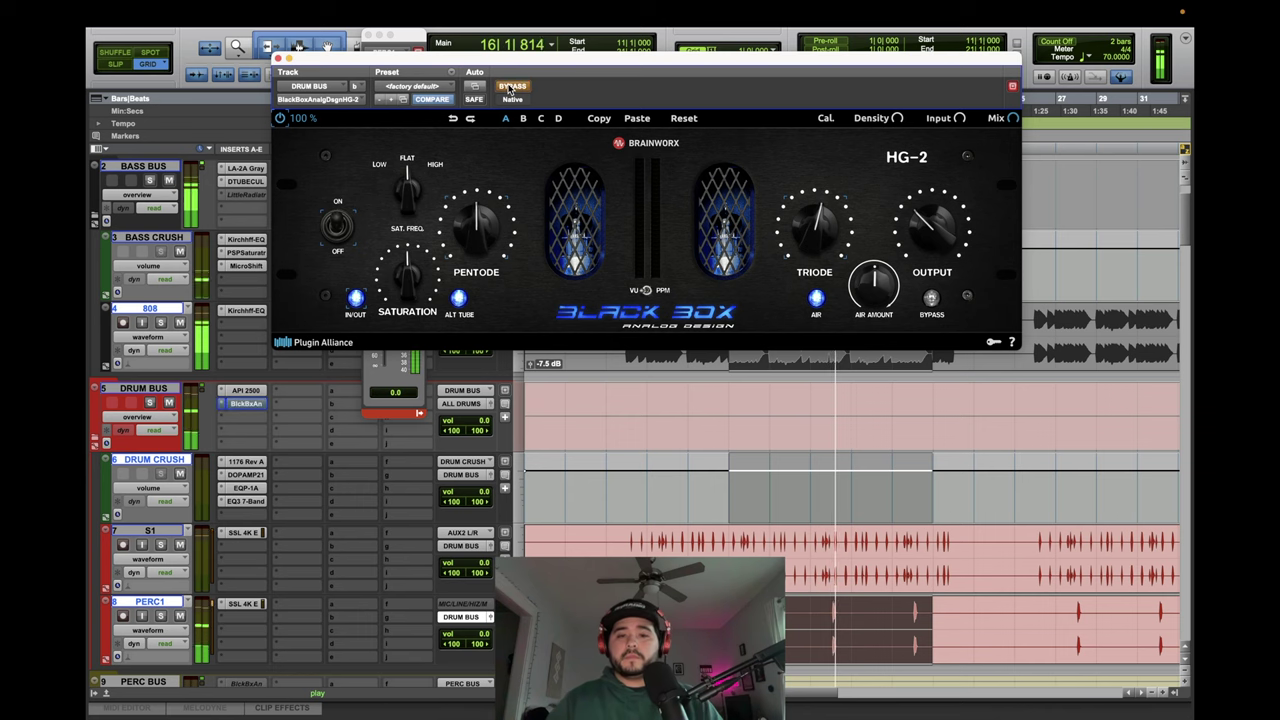
left_click(281, 61)
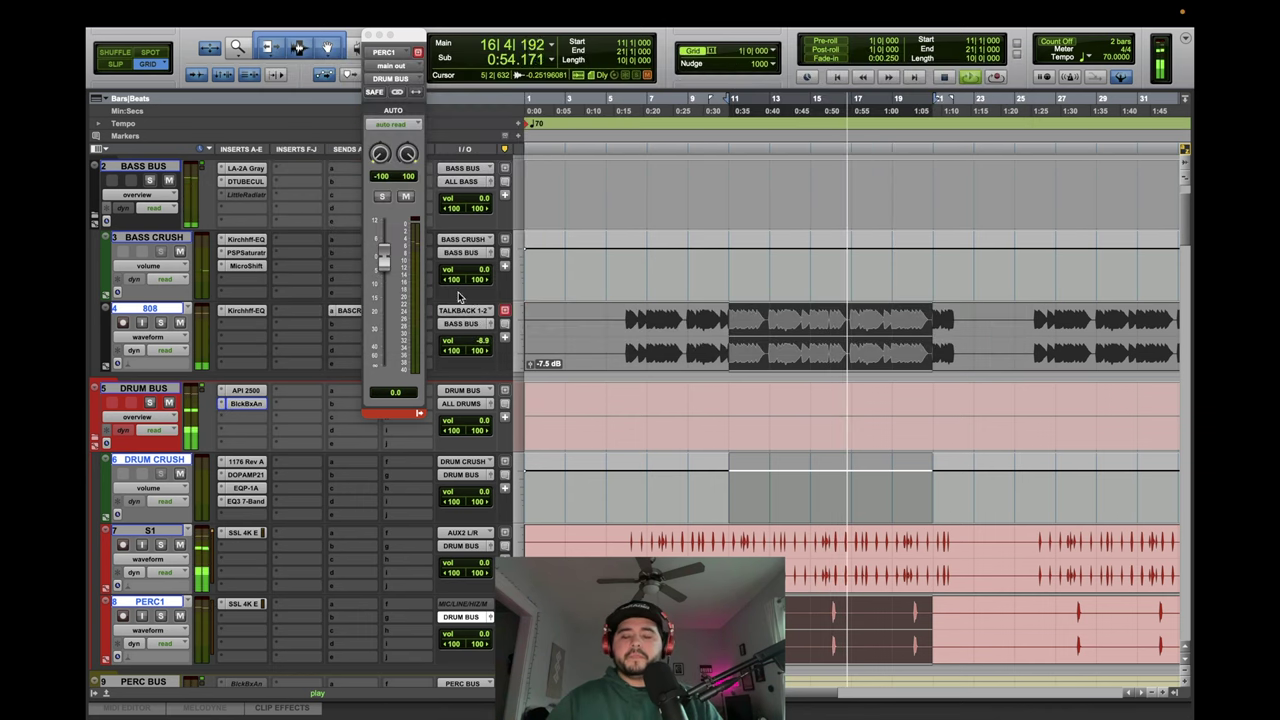
Loop the first HH1 clip from bar 10 to bar 14 and raise the HH2 volume to -17.1 dB.
scroll(712, 318, "down", 8)
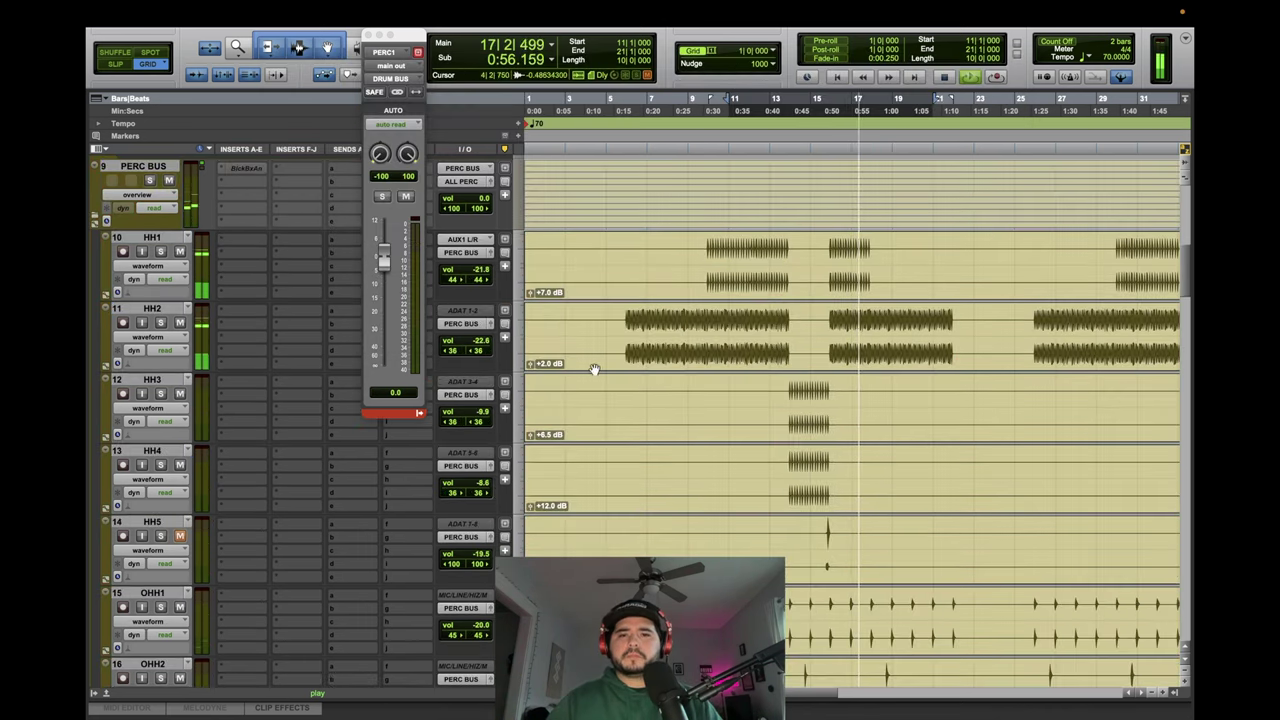
left_click(725, 260)
left_click_drag(725, 260, 782, 278)
key("space")
key("space")
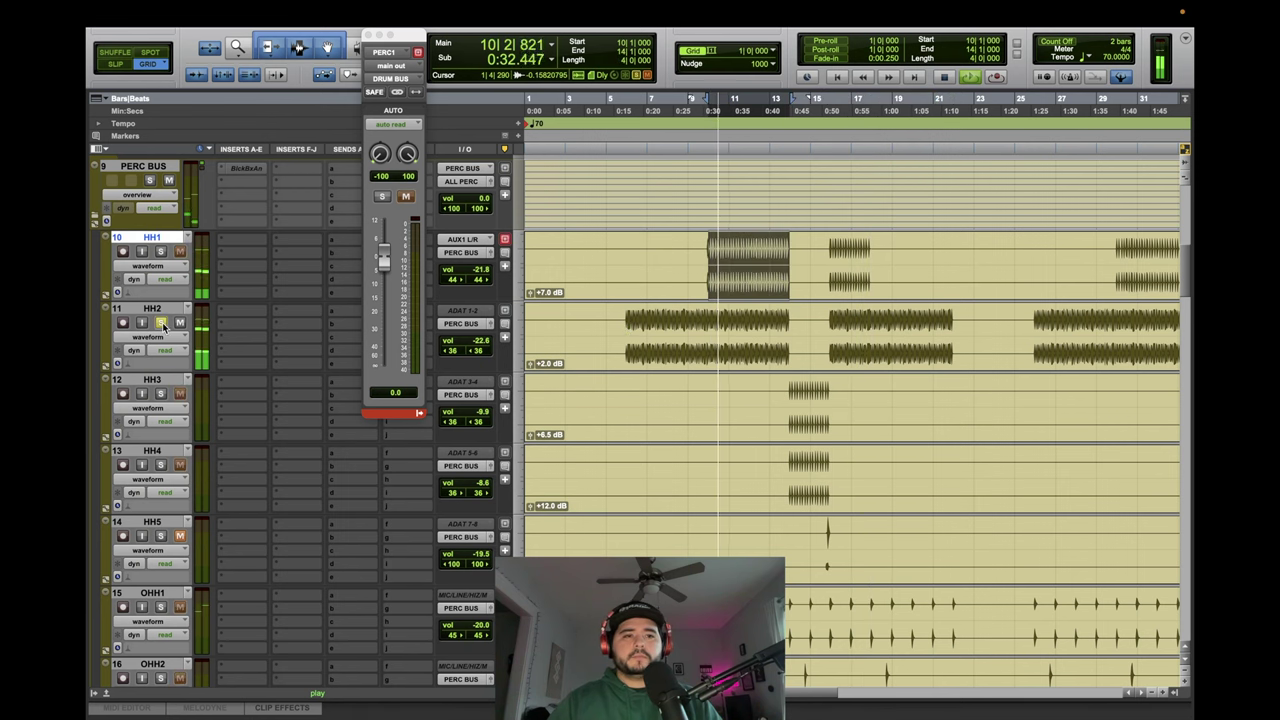
left_click_drag(472, 342, 486, 343)
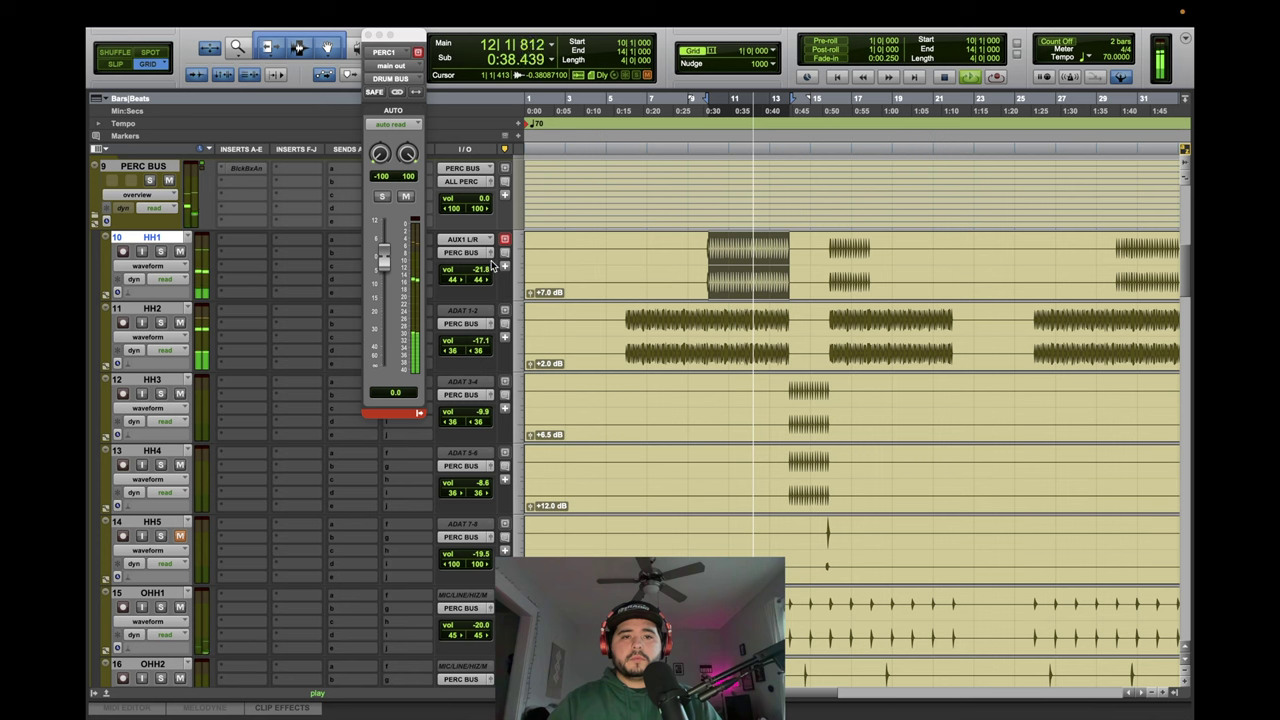
Raise the HH1 fader to -11.3 dB, checking the level in solo and in the full mix.
left_click(490, 254)
left_click(380, 197)
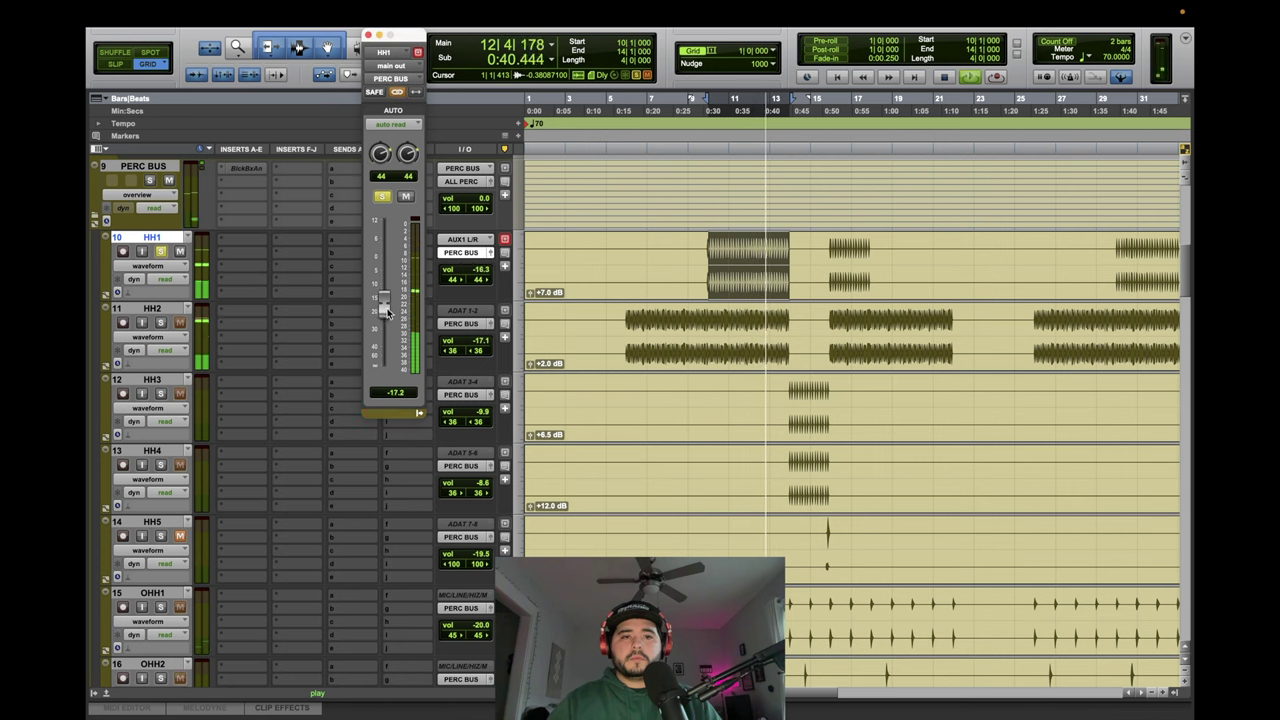
left_click(382, 197)
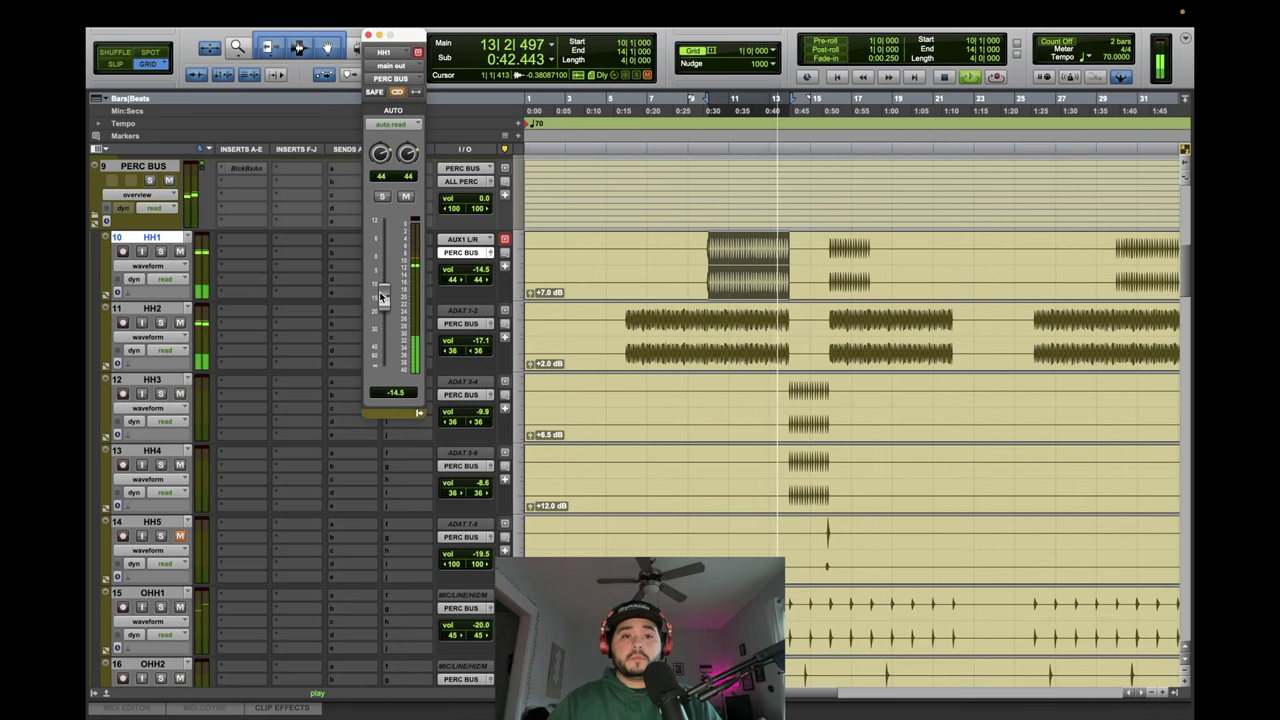
left_click_drag(382, 300, 381, 292)
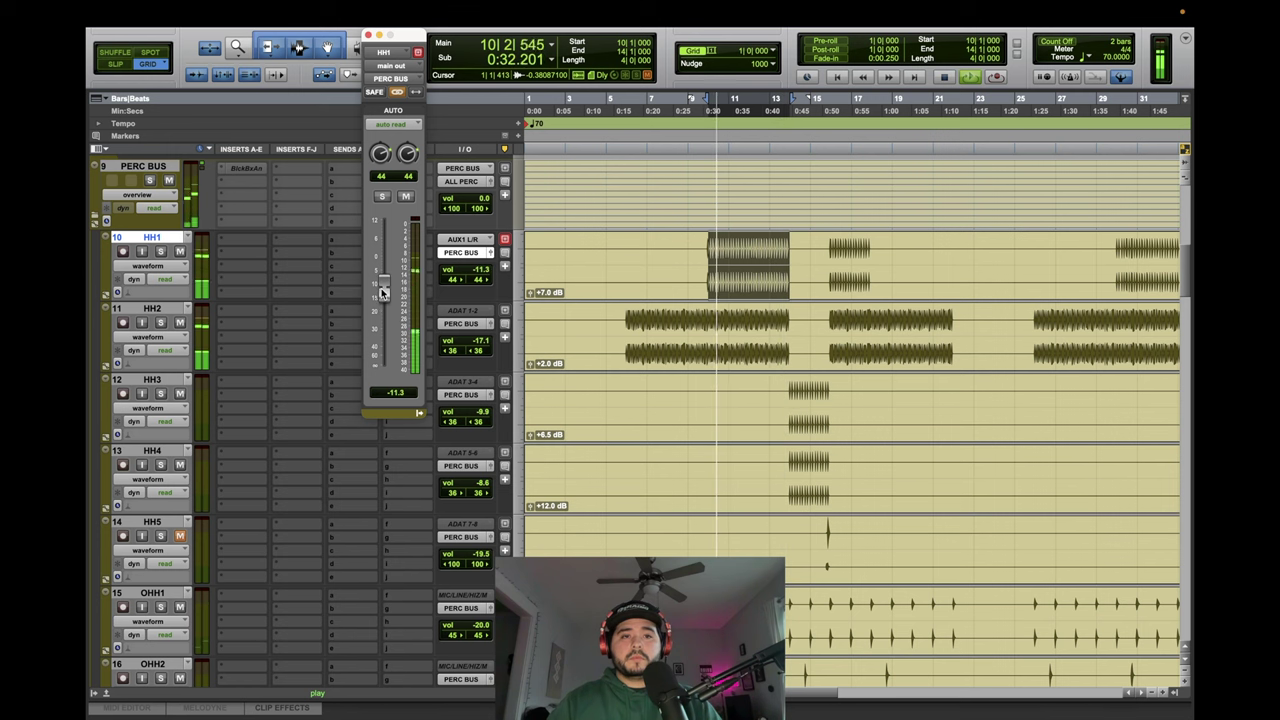
left_click(368, 36)
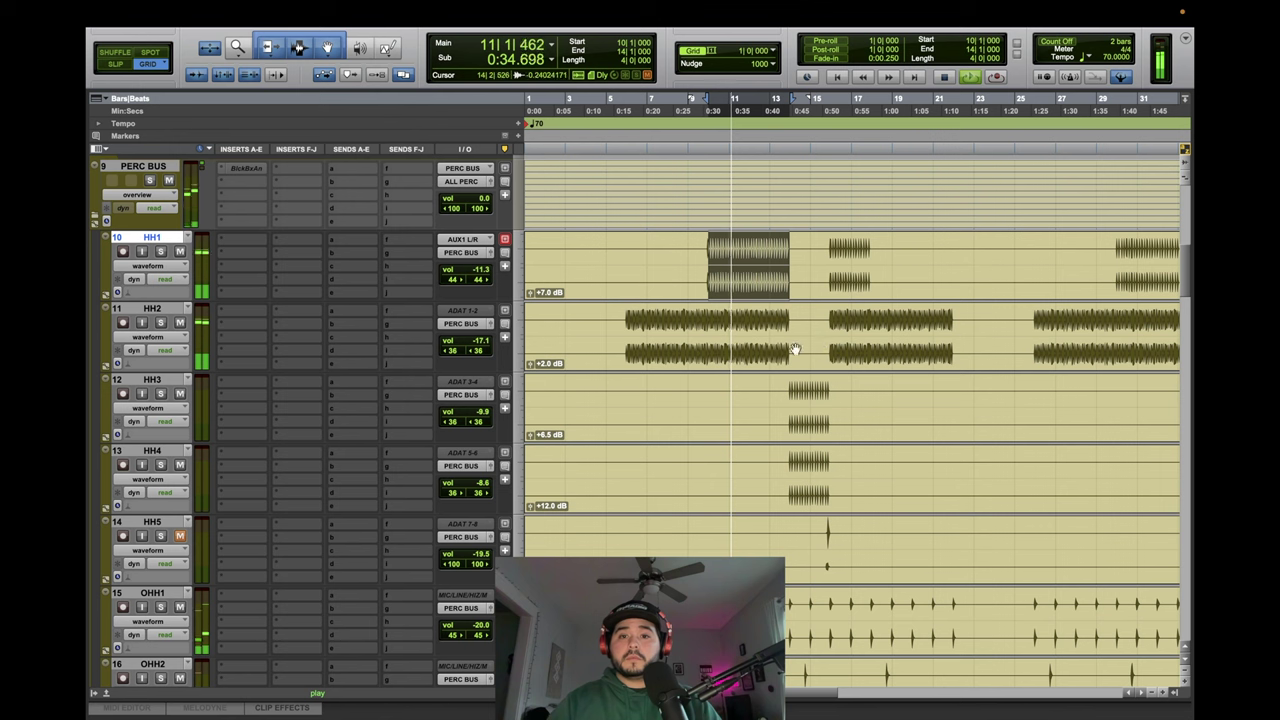
Loop the HH3 clip at bars 14 to 16 with HH4 muted, and set HH3 to -7.8 dB with both pans at 63 left.
double_click(805, 395)
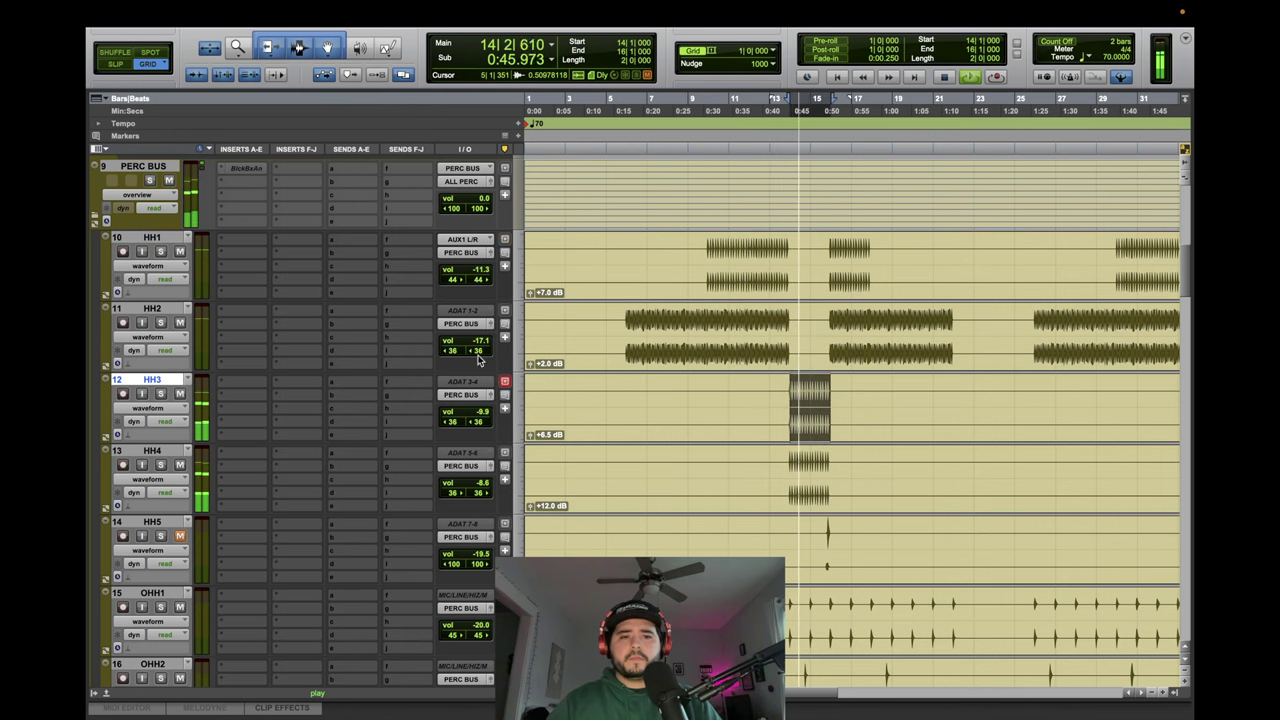
left_click(180, 464)
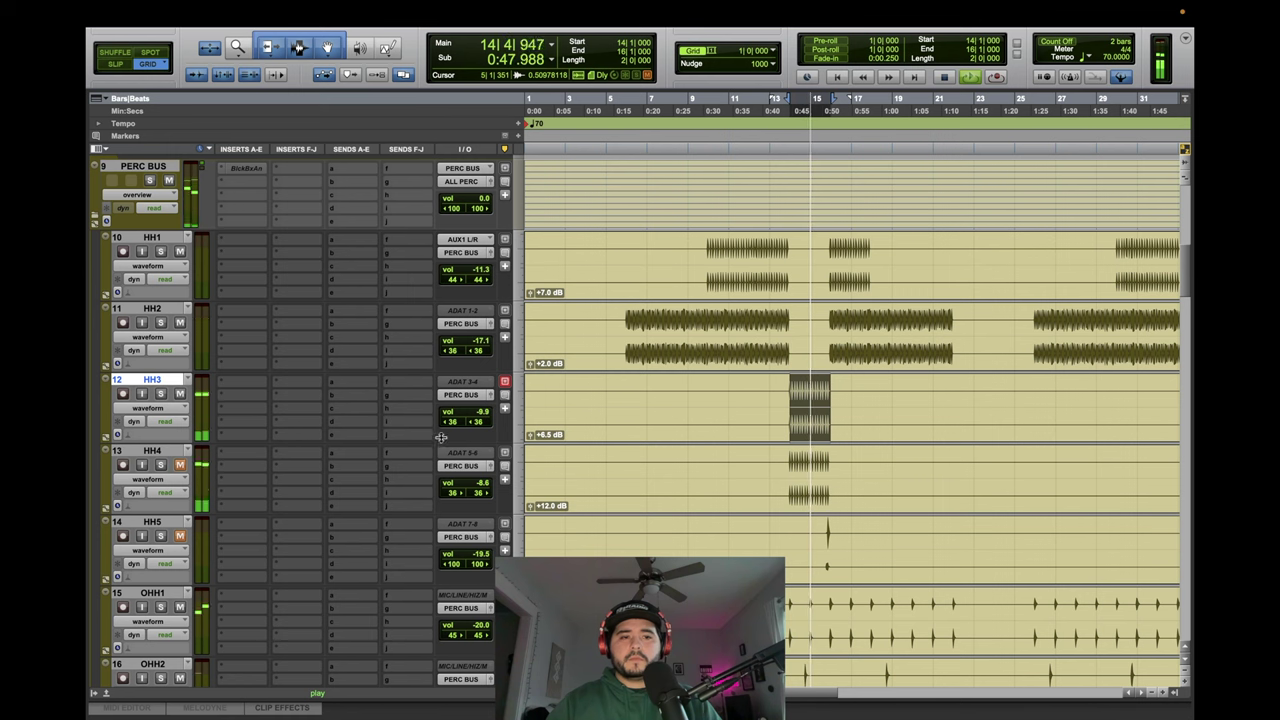
left_click(487, 399)
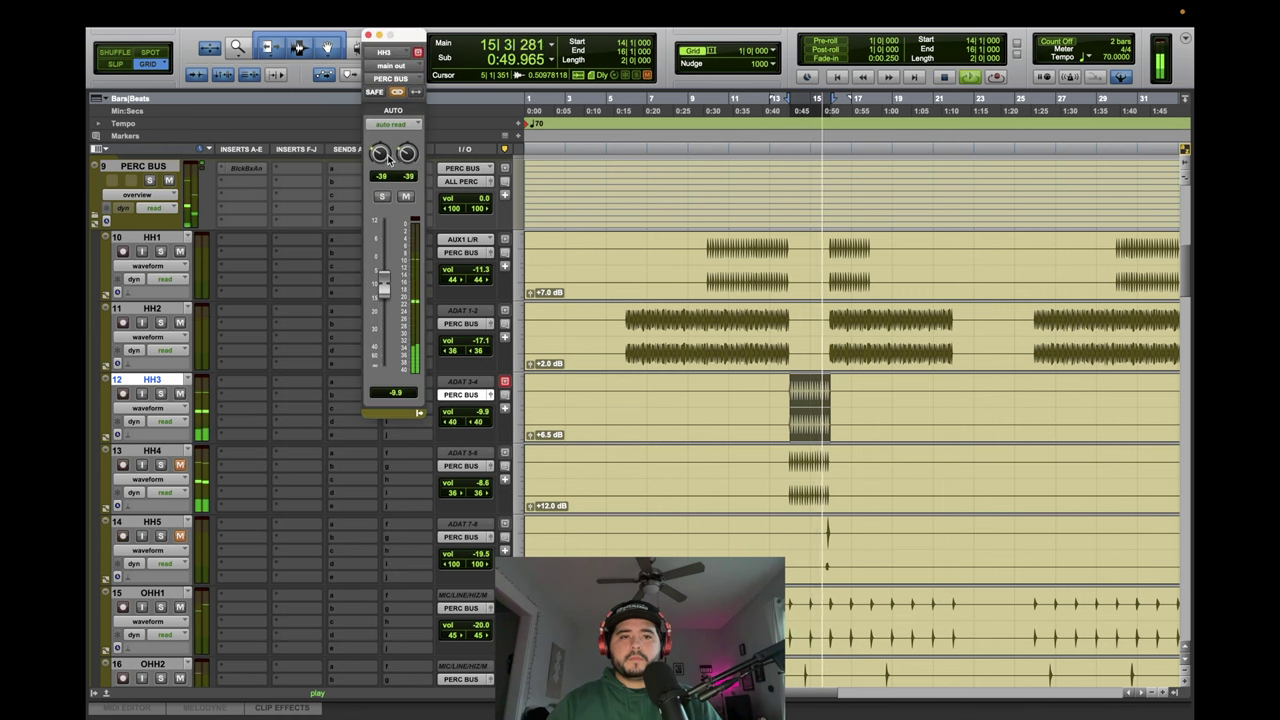
left_click_drag(382, 296, 382, 291)
Unmute HH4 and set its pans to 50 right and its fader to -9.1 dB.
left_click(180, 465)
left_click(490, 467)
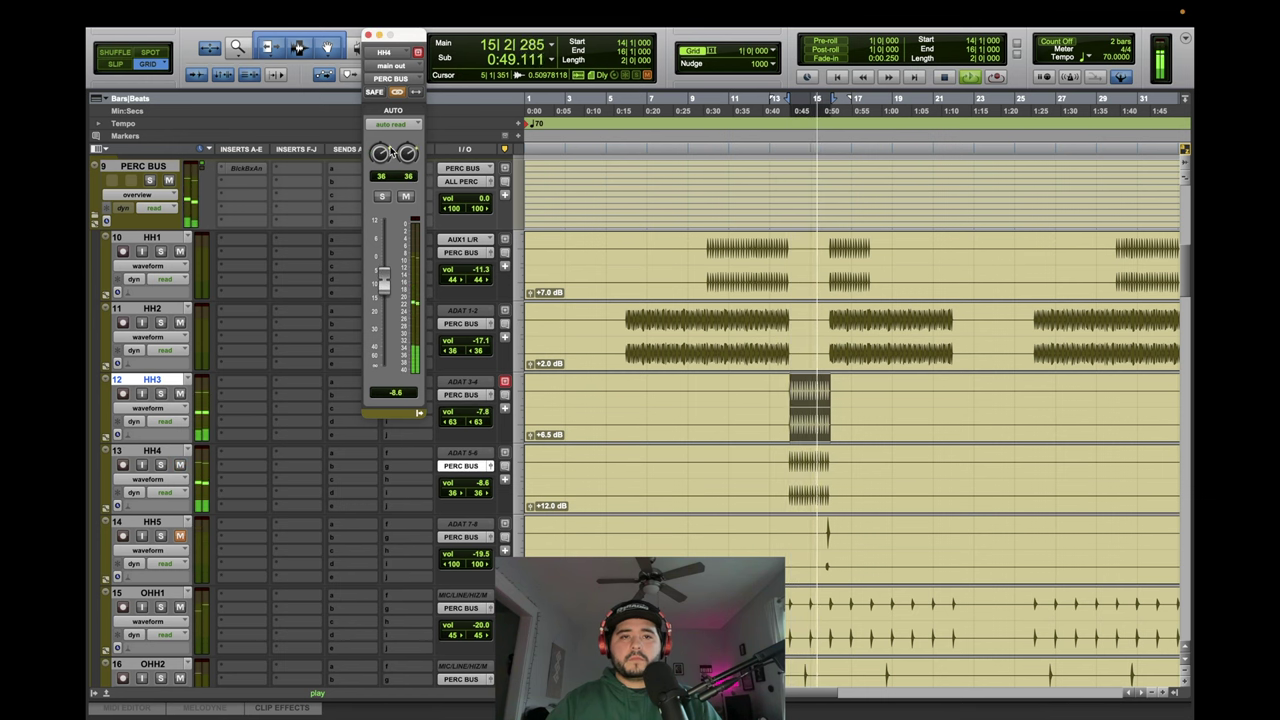
left_click_drag(392, 152, 384, 146)
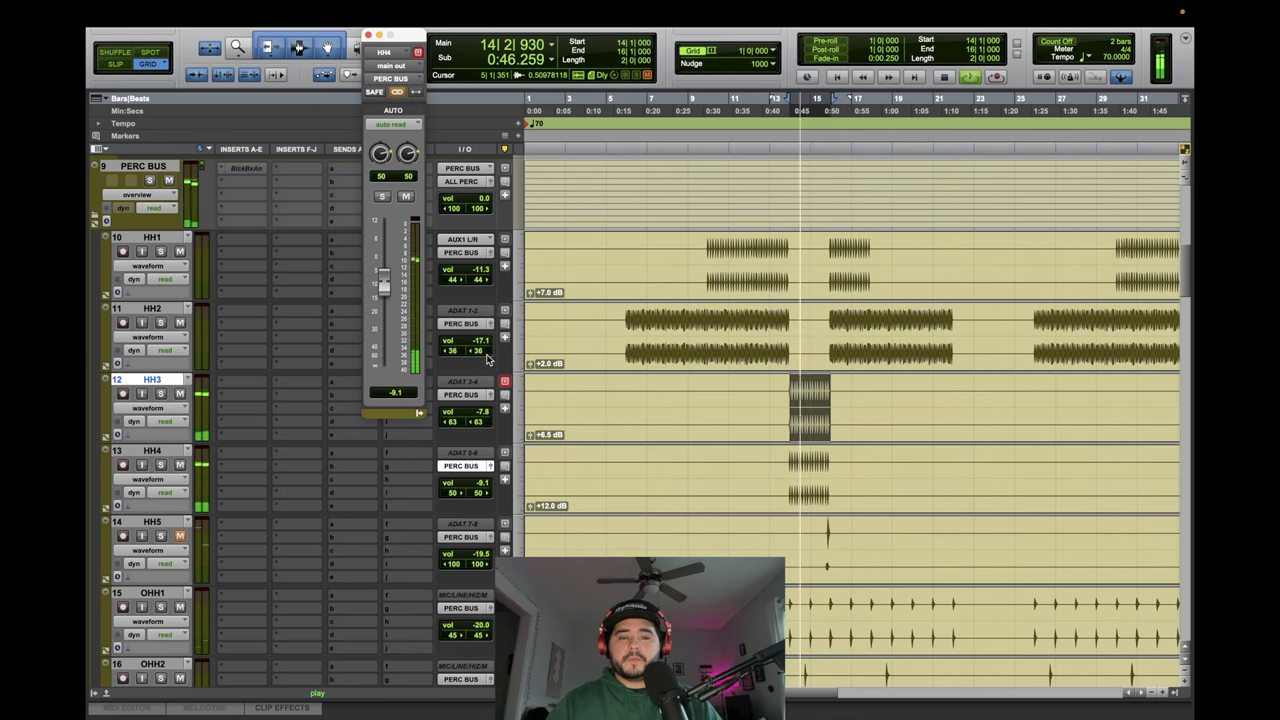
left_click(368, 37)
Select the first VLN 1 clip from bar 2 to bar 14 and restart loop playback there.
scroll(843, 399, "down", 4)
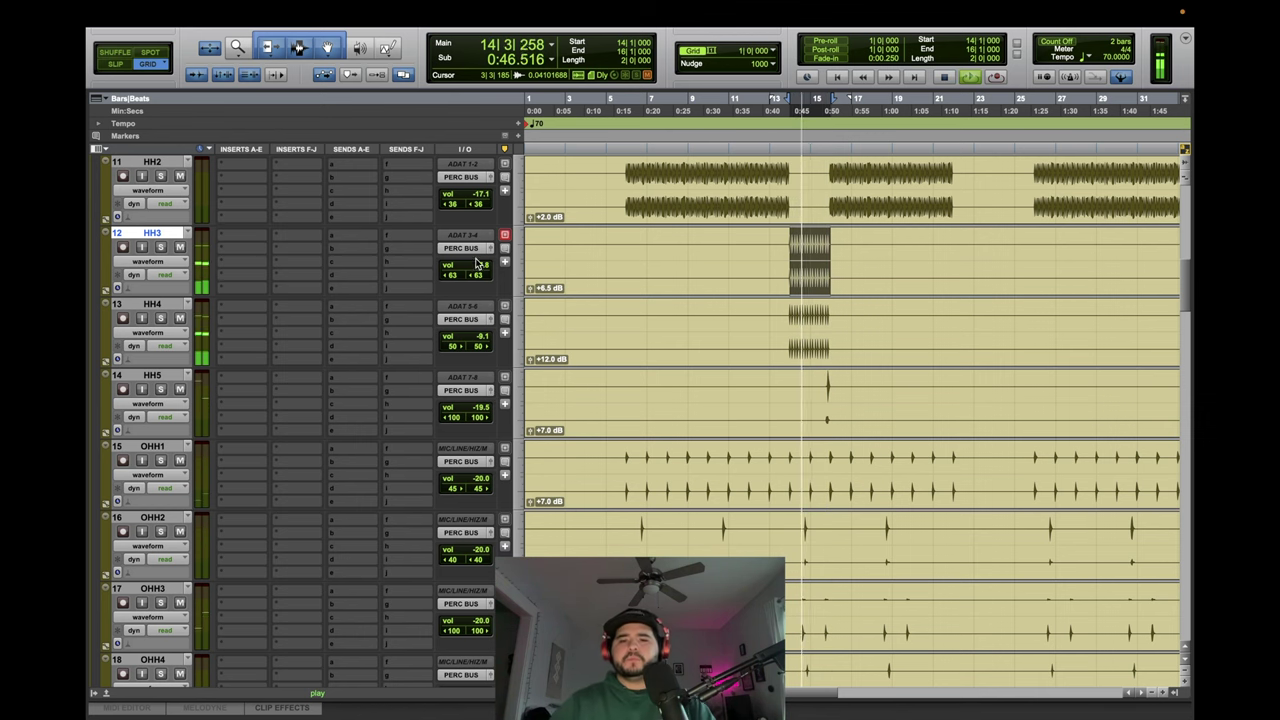
scroll(750, 440, "down", 2)
scroll(750, 441, "down", 6)
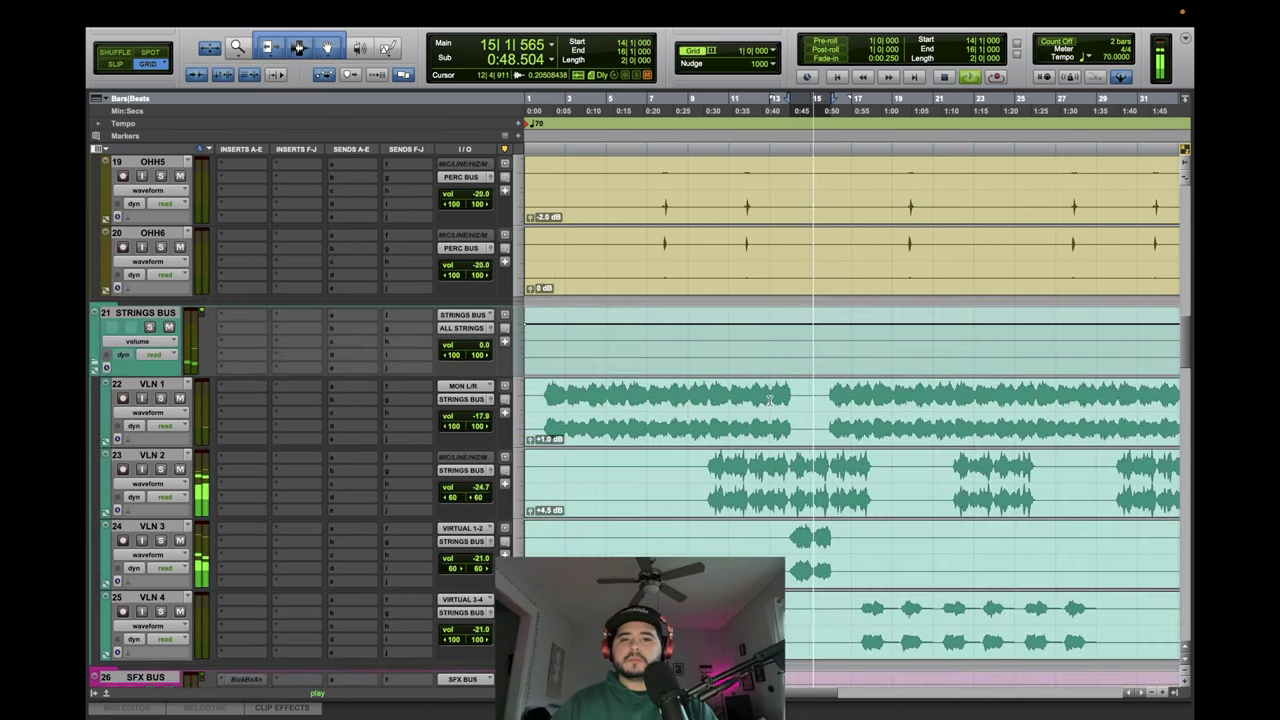
left_click_drag(790, 416, 545, 416)
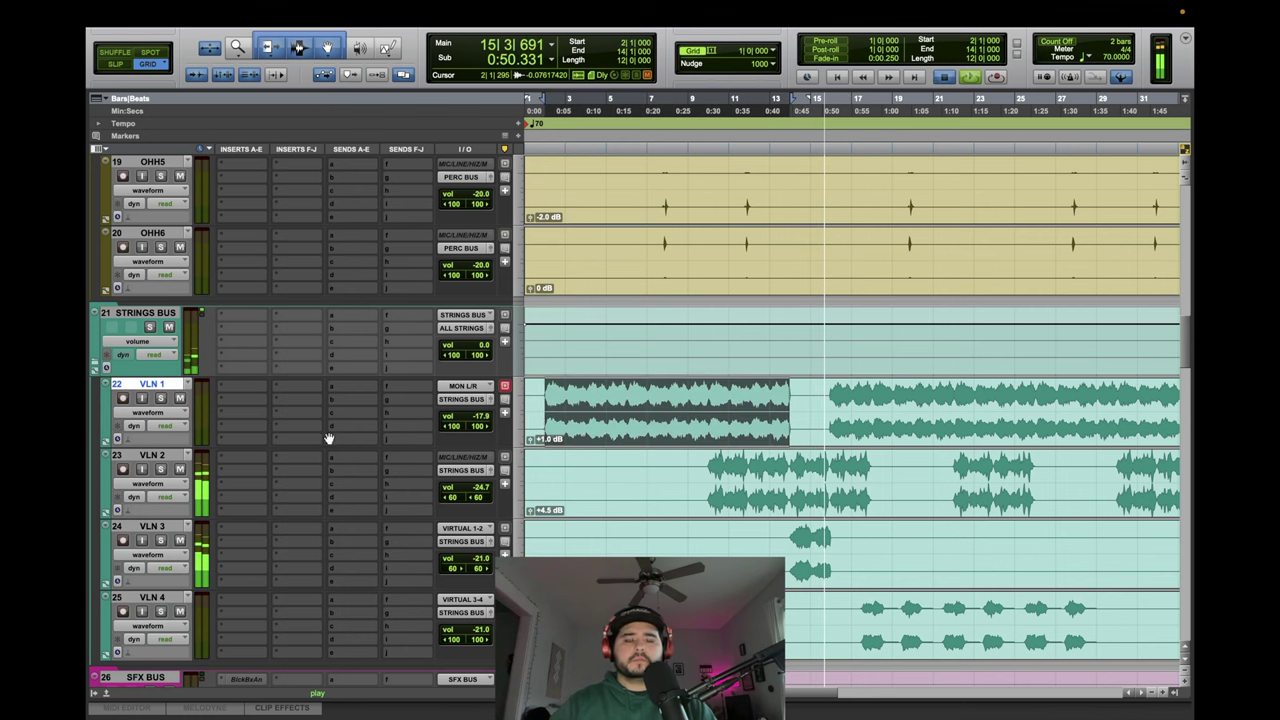
key("space")
key("space")
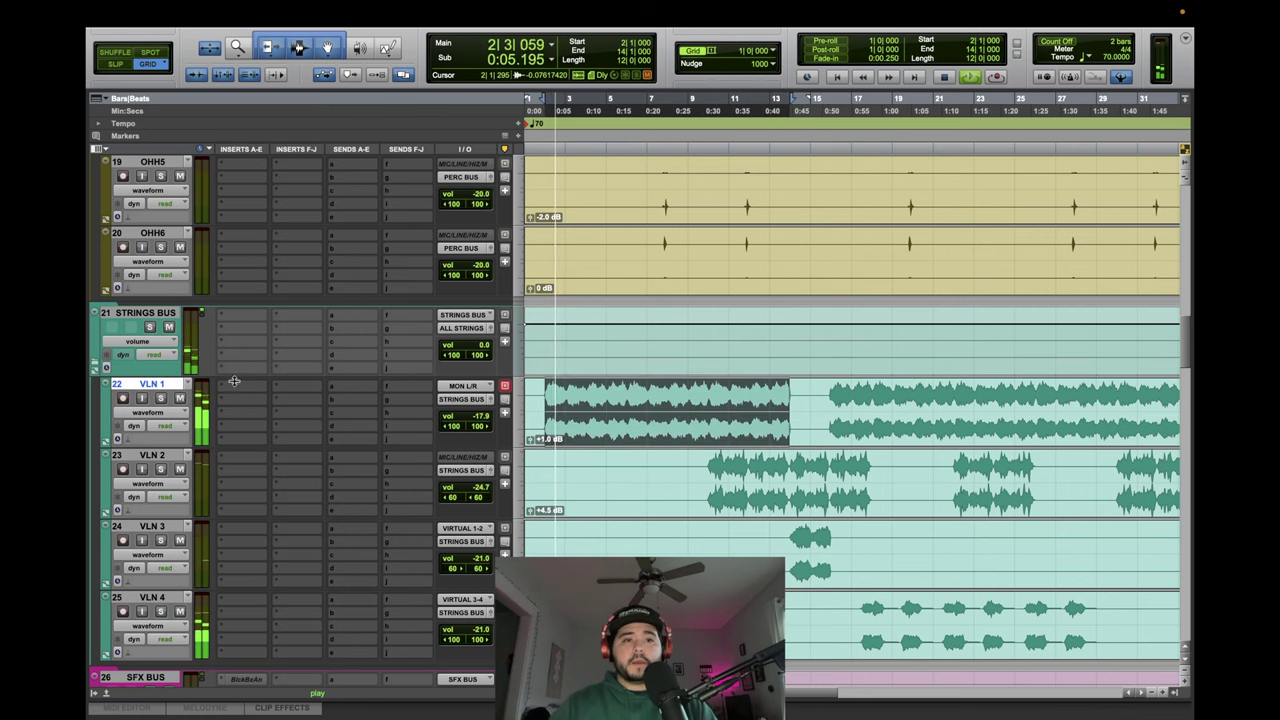
Insert the stereo bx_console Focusrite SC on tracks VLN 1 through VLN 4 together.
left_click(146, 600, "shift")
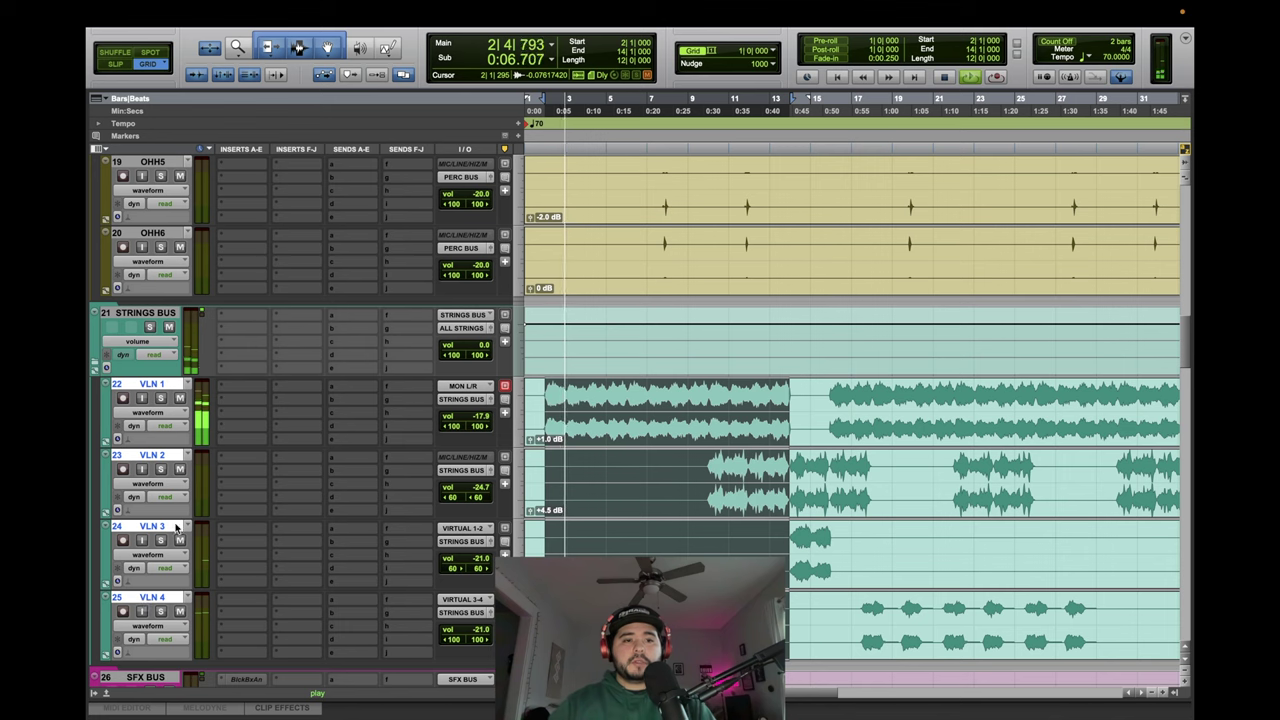
left_click(233, 389)
type("foc")
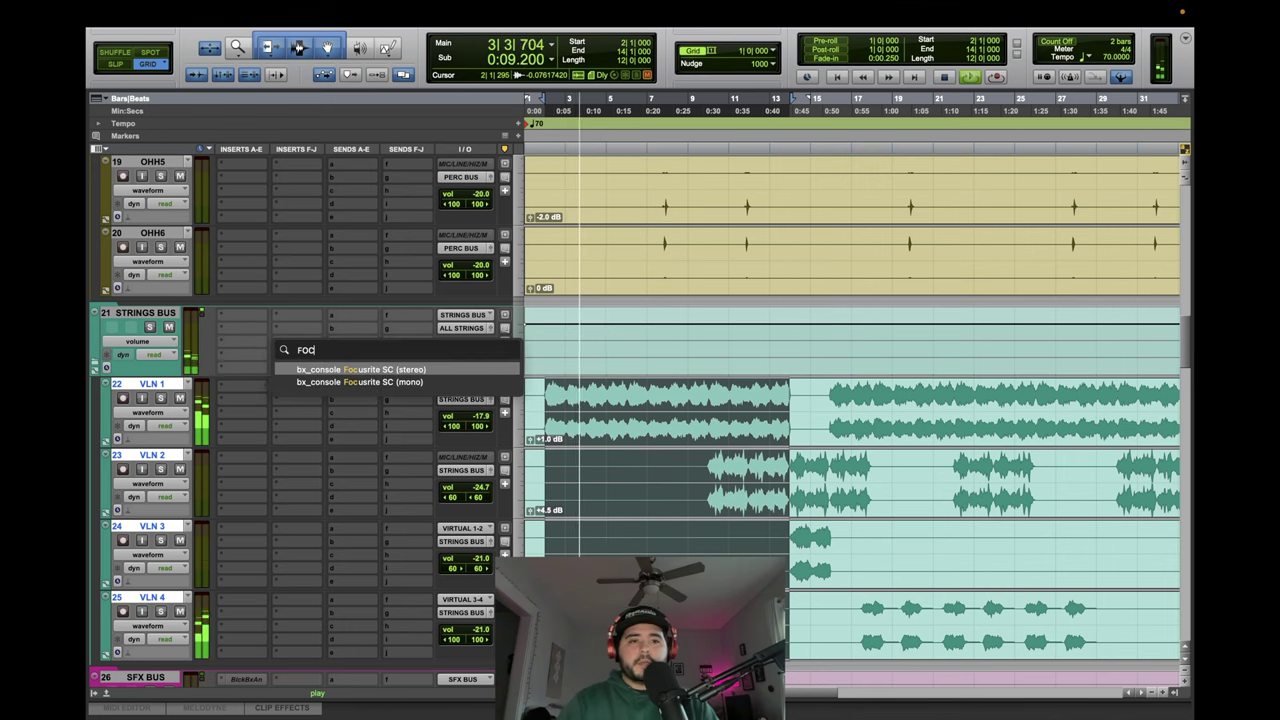
key("Return")
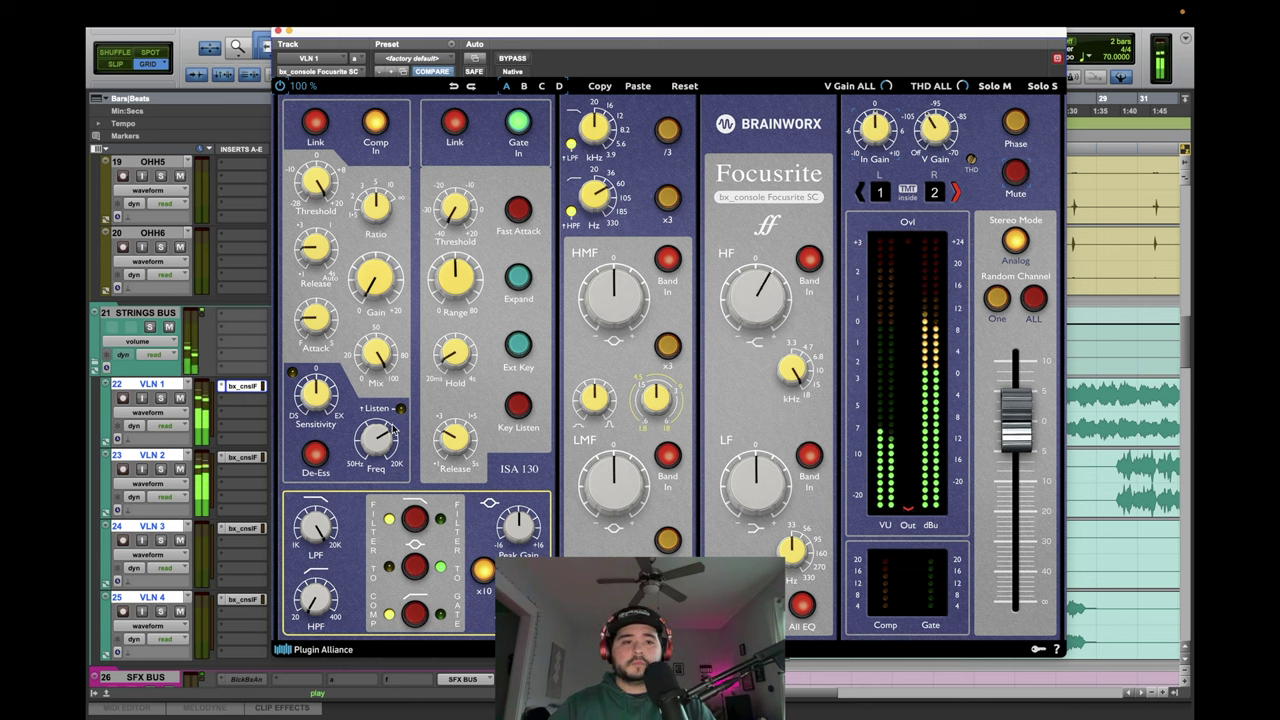
Copy the VLN 1 Focusrite SC insert with its settings onto the other violin tracks and close the plug-in.
left_click(250, 459)
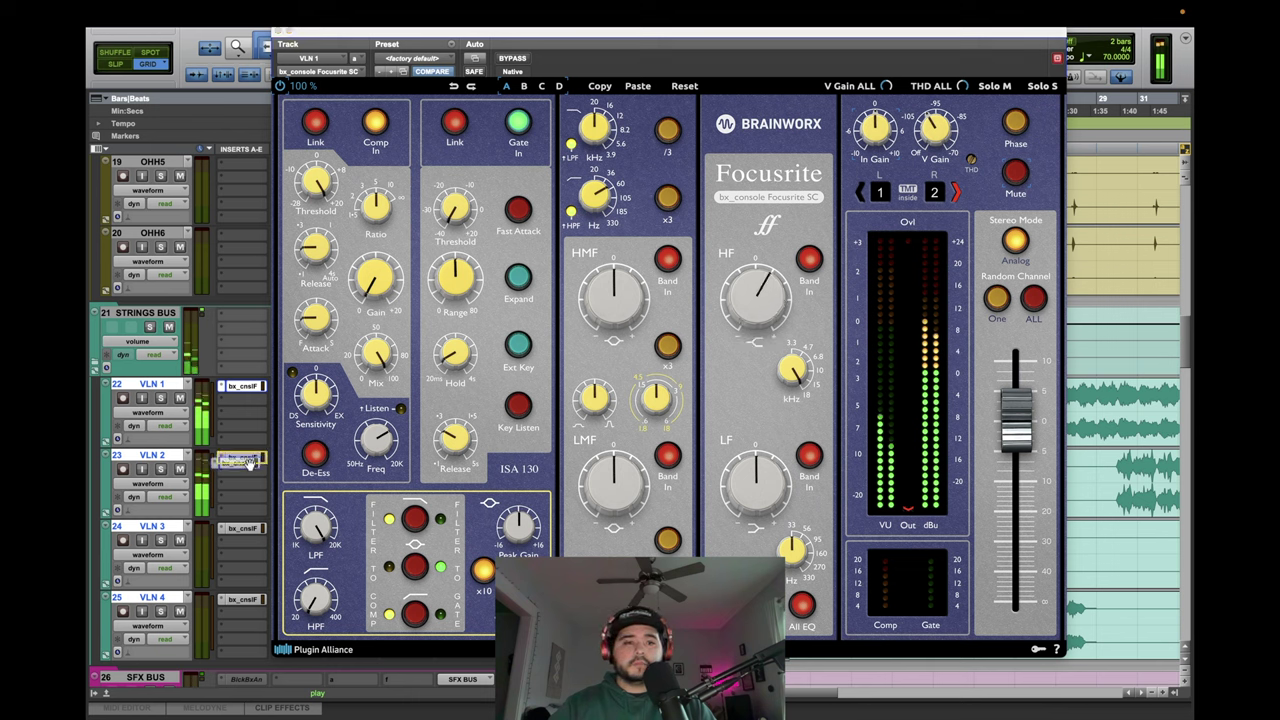
left_click(250, 600)
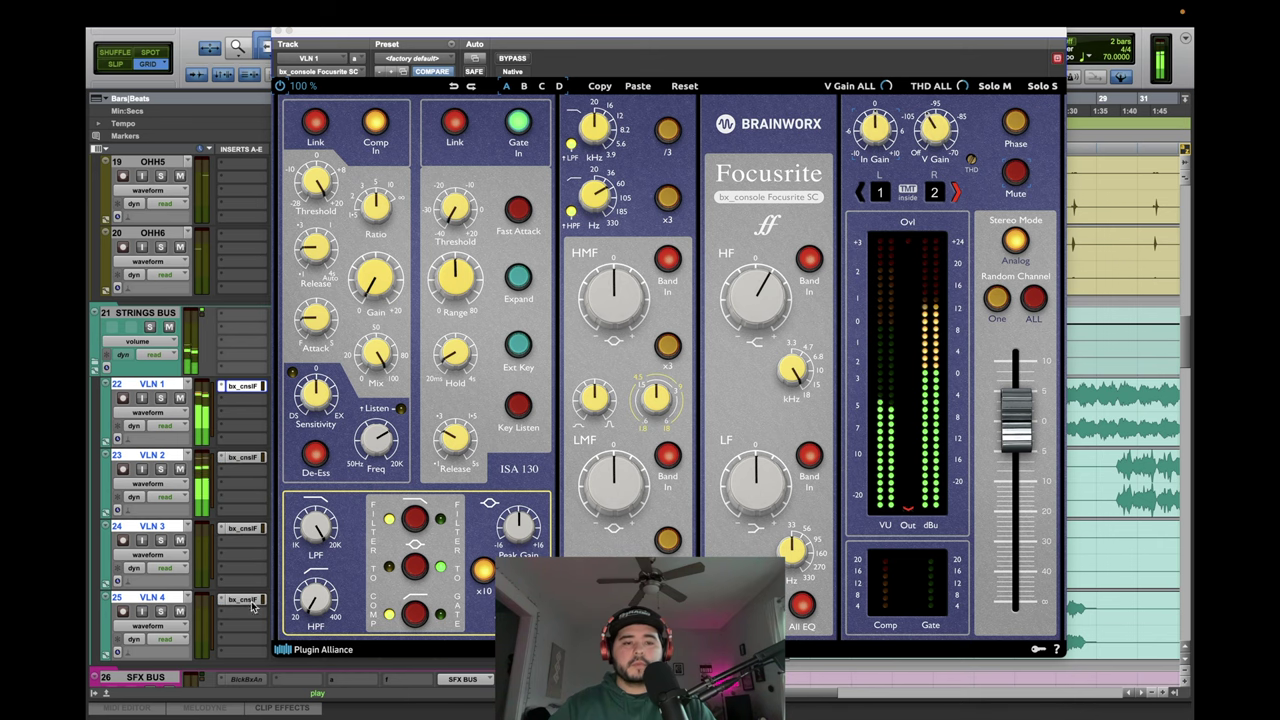
left_click(280, 33)
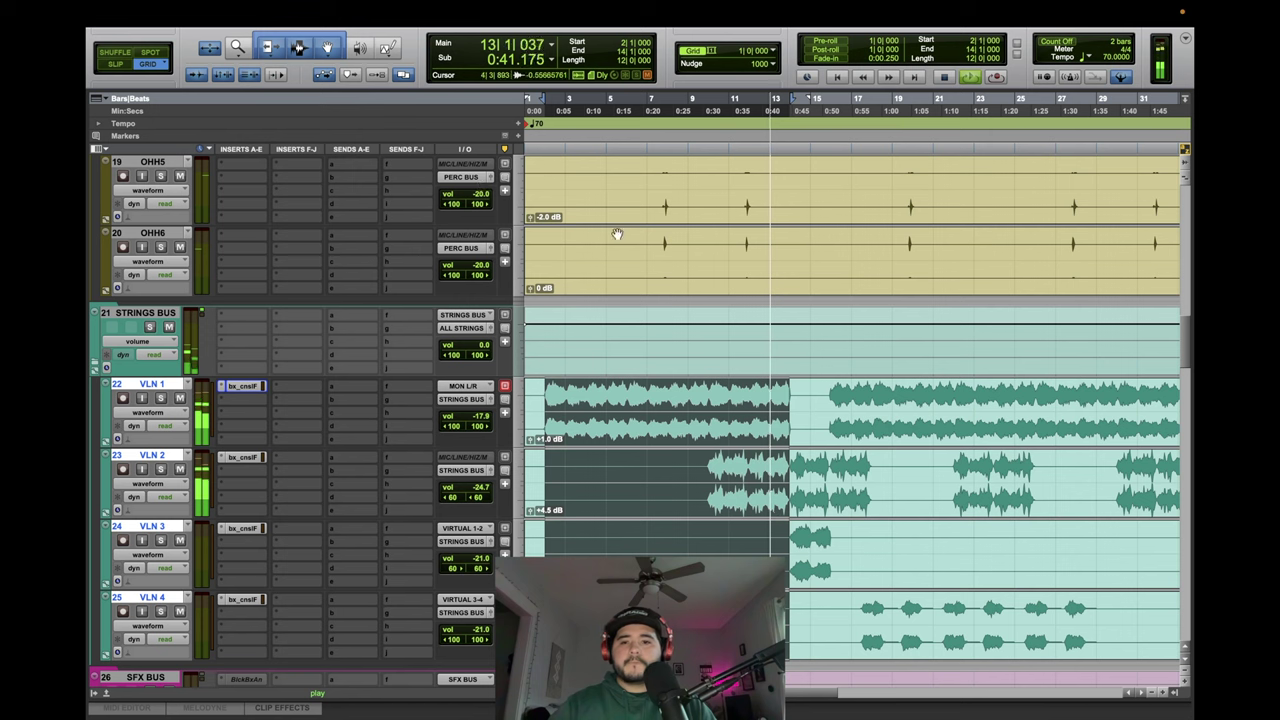
Loop the VLN 3 clip at bars 14 to 16, solo the track and cut the LMF band slightly in its Focusrite SC.
left_click(834, 550)
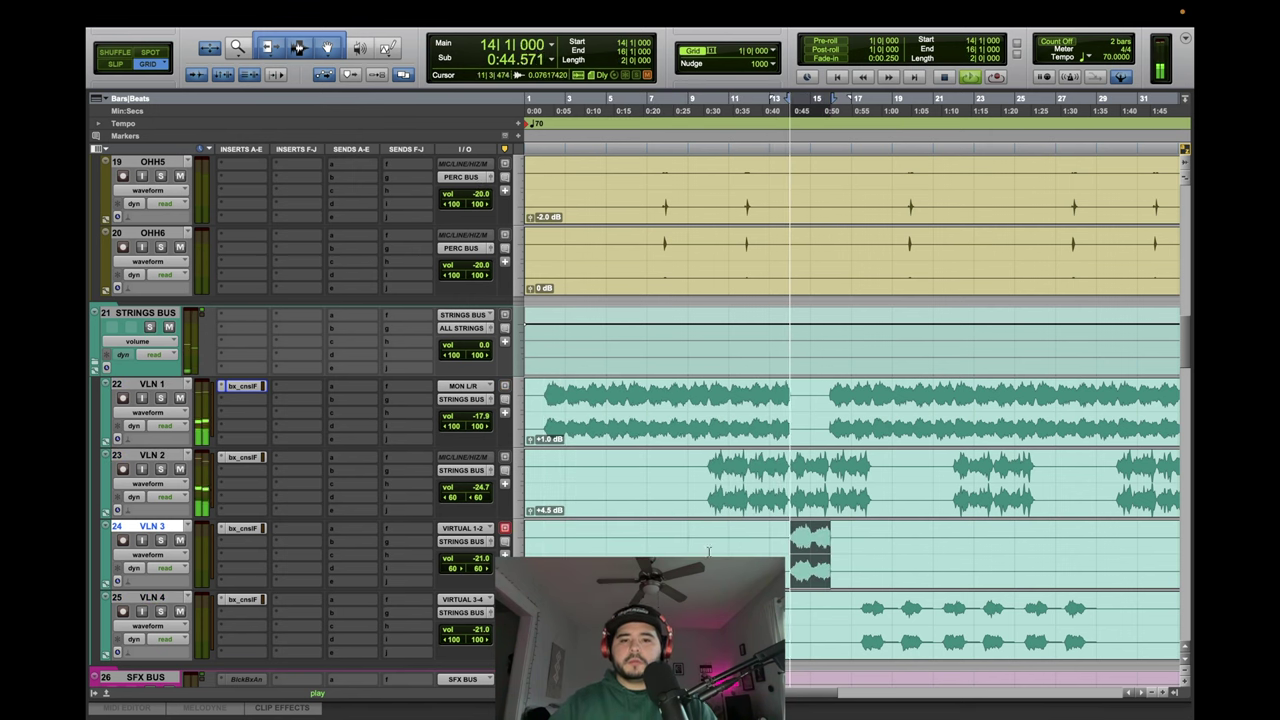
key("space")
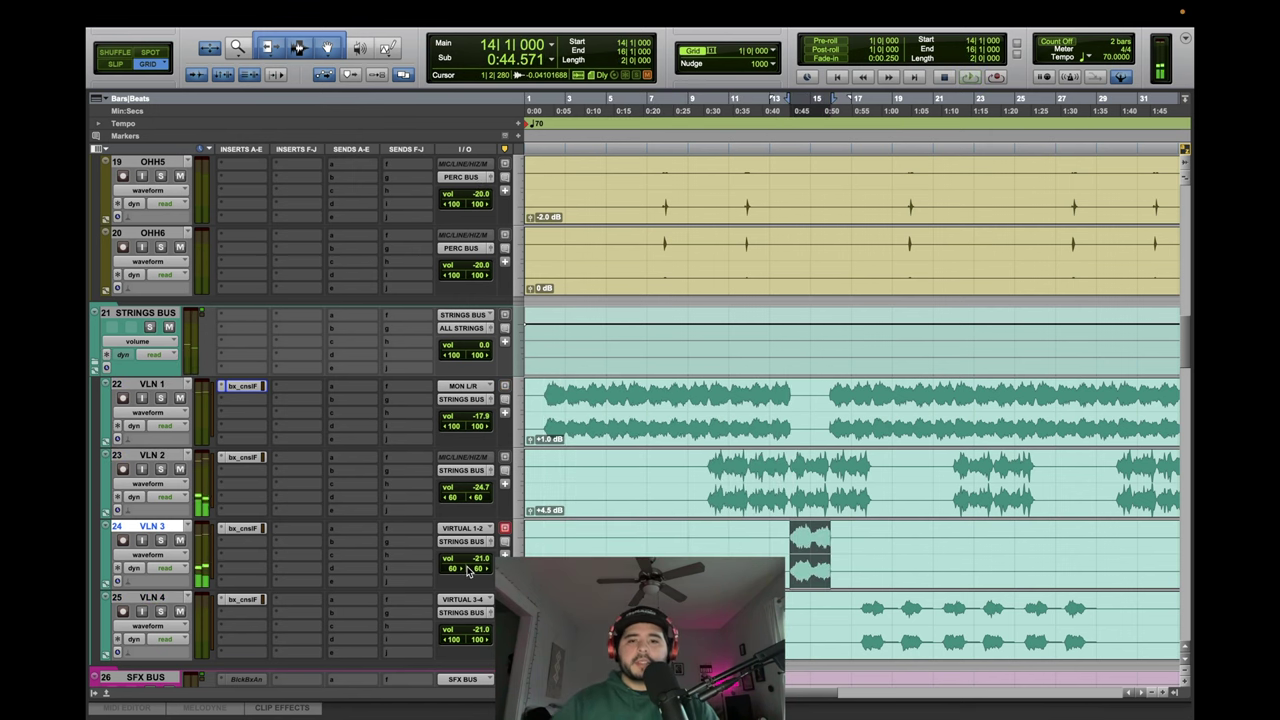
key("space")
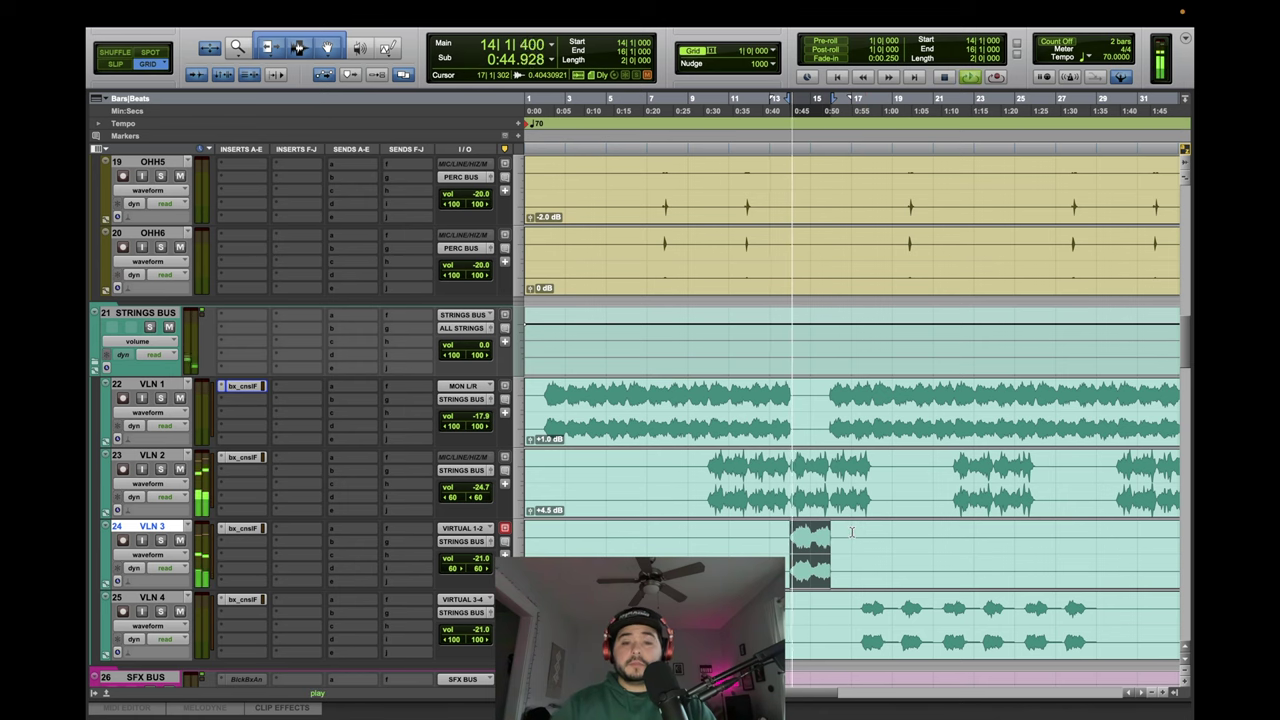
left_click(160, 540)
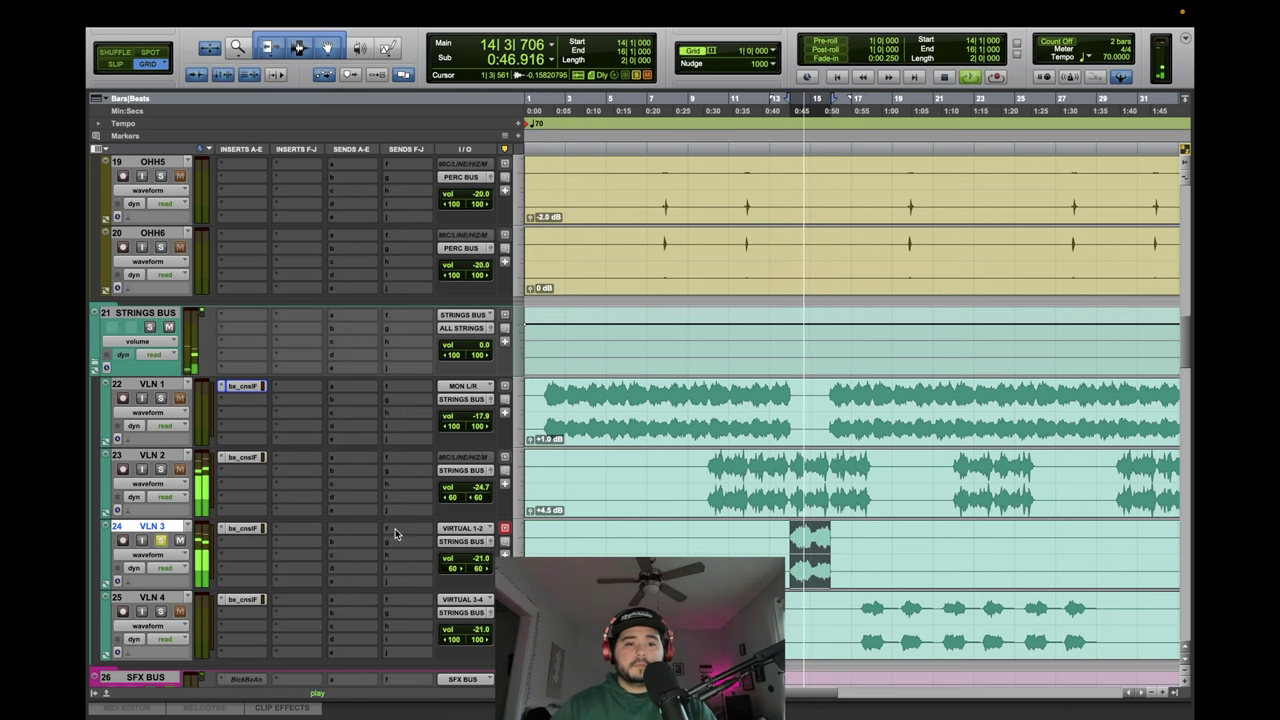
left_click(242, 528)
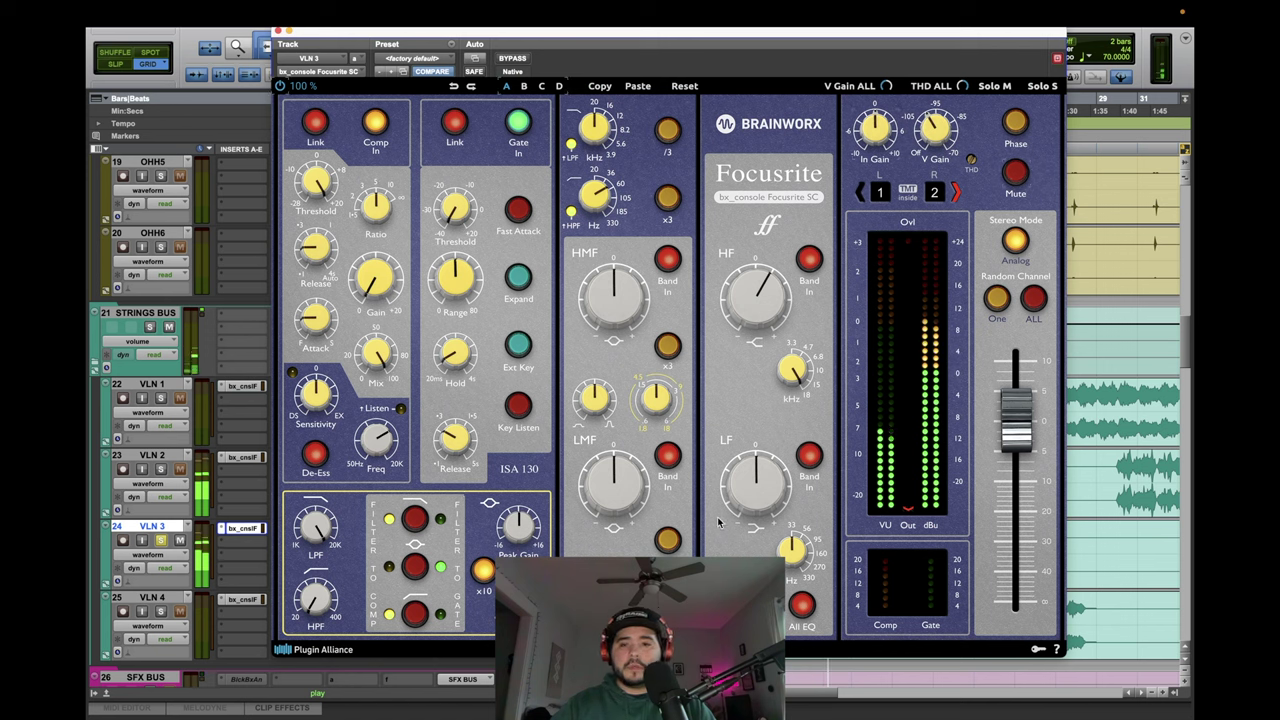
left_click_drag(634, 496, 631, 550)
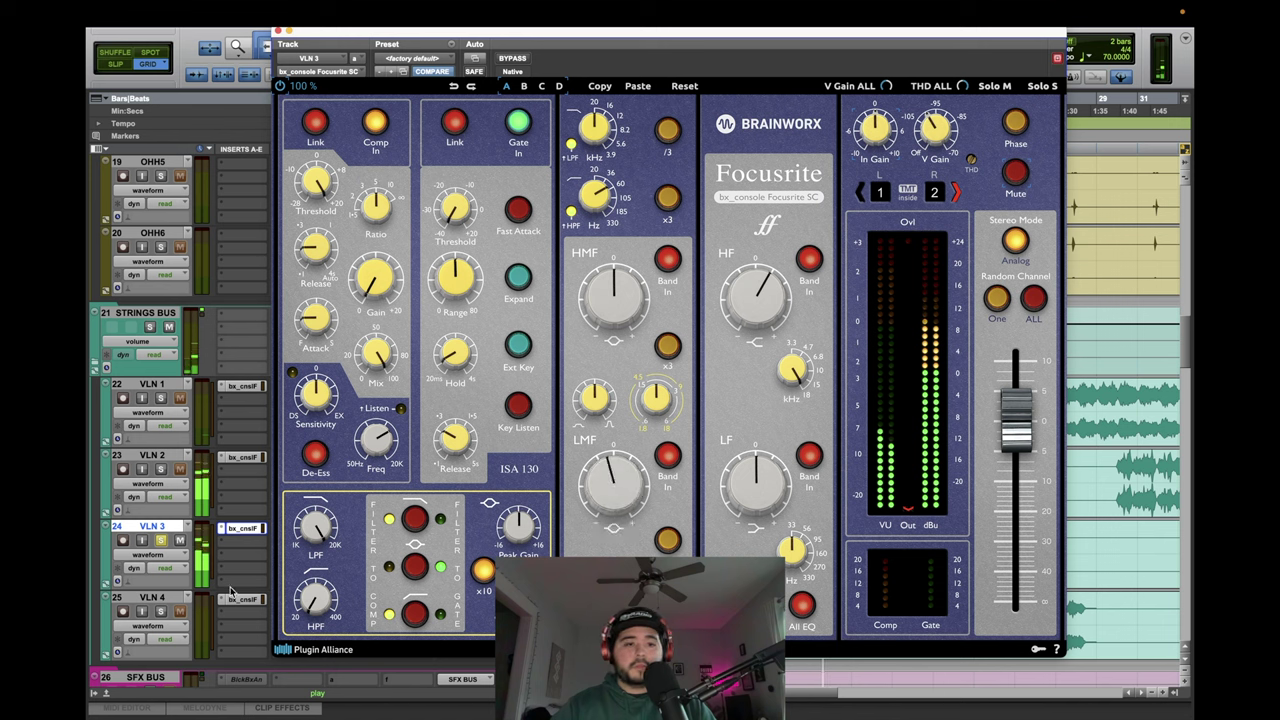
Close VLN 3's Focusrite SC, select bars 1 to 9 on VLN 4 and restart playback there.
left_click(278, 32)
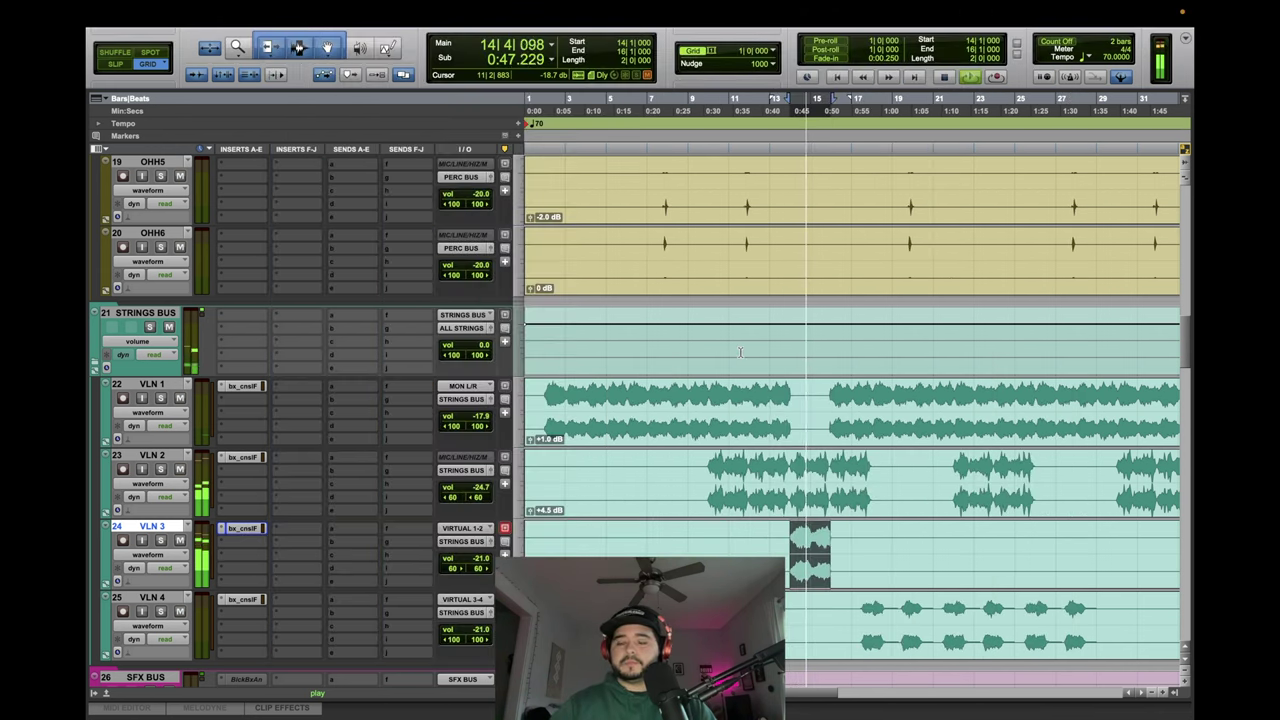
key("space")
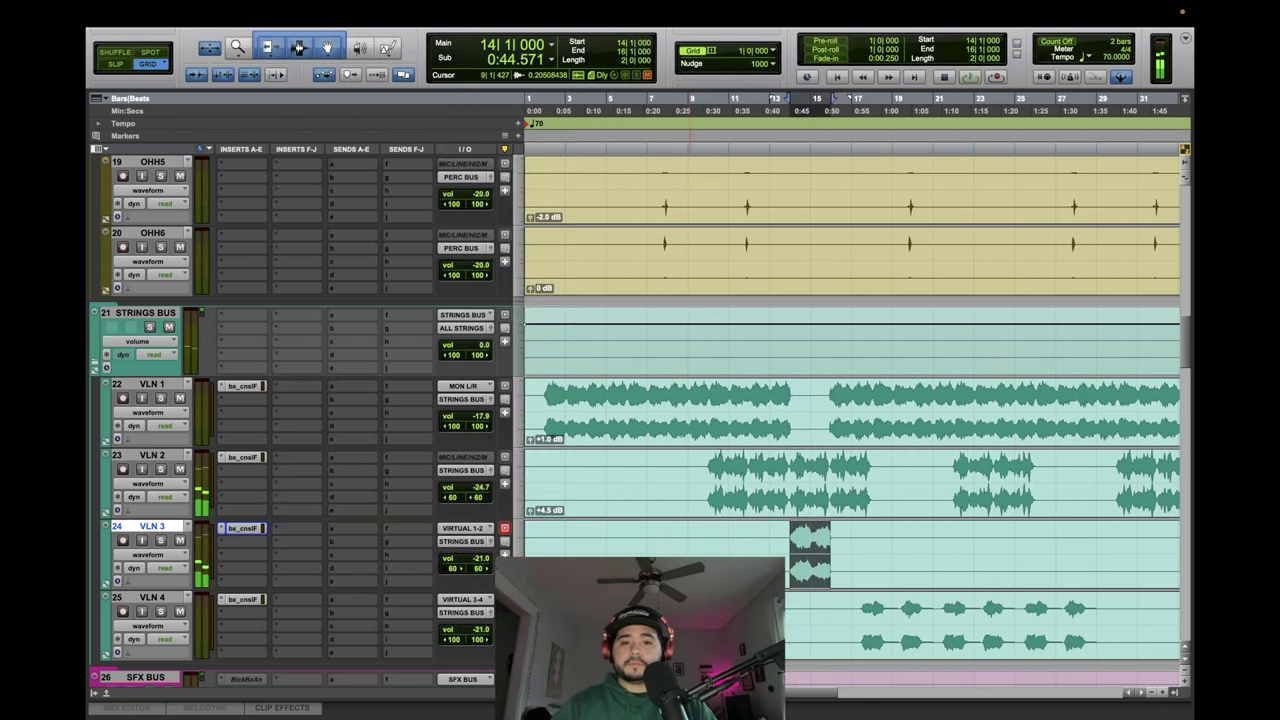
left_click_drag(688, 614, 545, 614)
key("space")
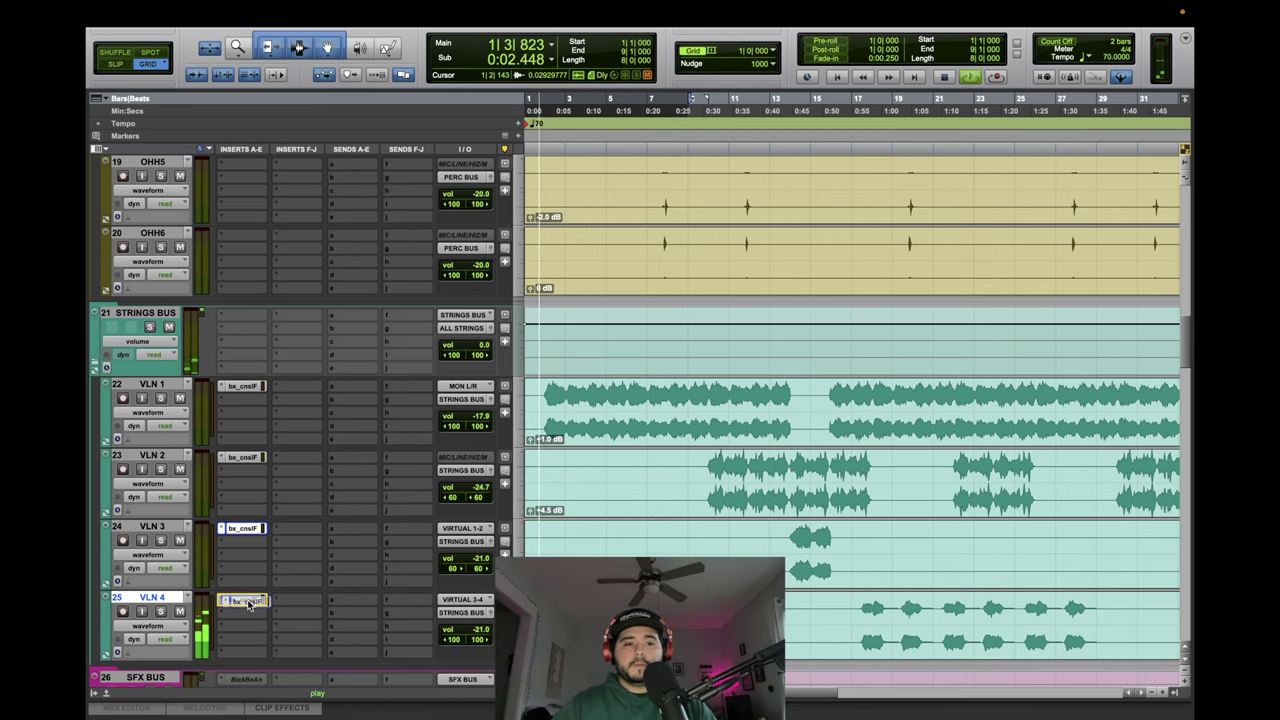
Copy the VLN 3 Focusrite SC insert onto VLN 4 and check its settings in the plug-in.
left_click(161, 611)
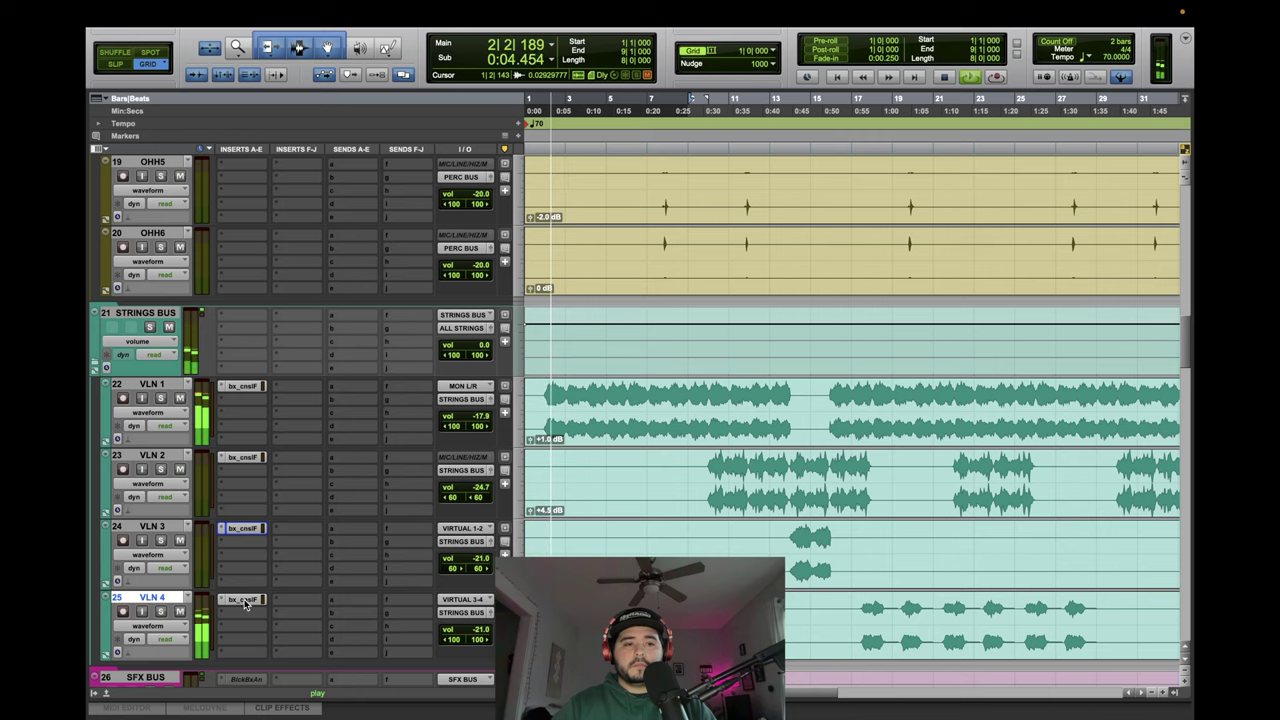
left_click(242, 599)
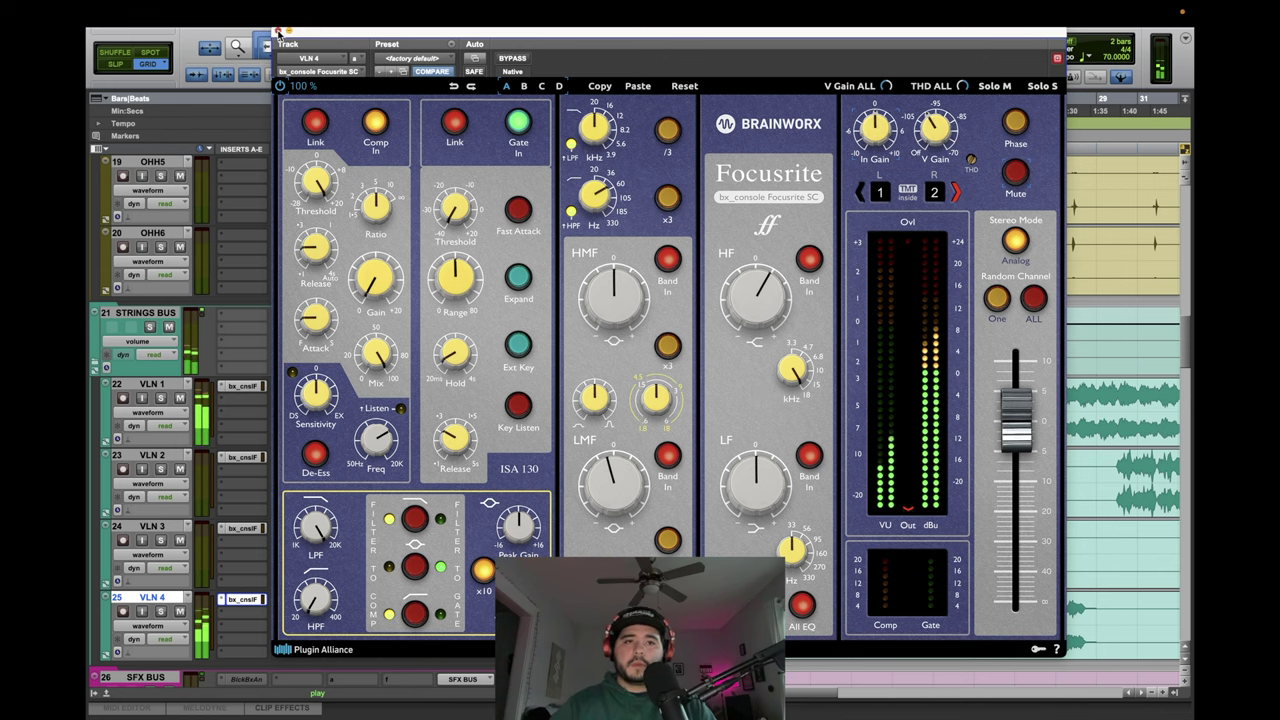
left_click(279, 32)
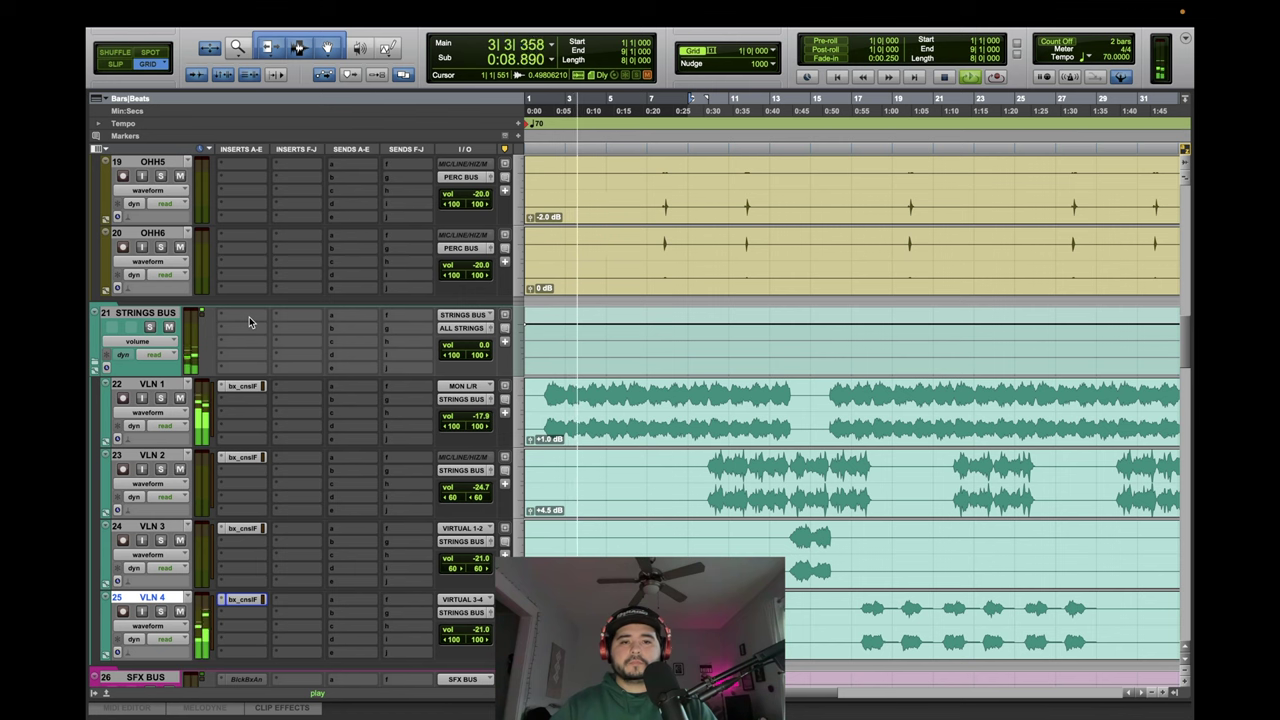
Loop the VLN 2 clip at bars 10 to 14 and insert the stereo UADx Hitsville Reverb Chambers on the STRINGS BUS.
left_click_drag(546, 405, 830, 545)
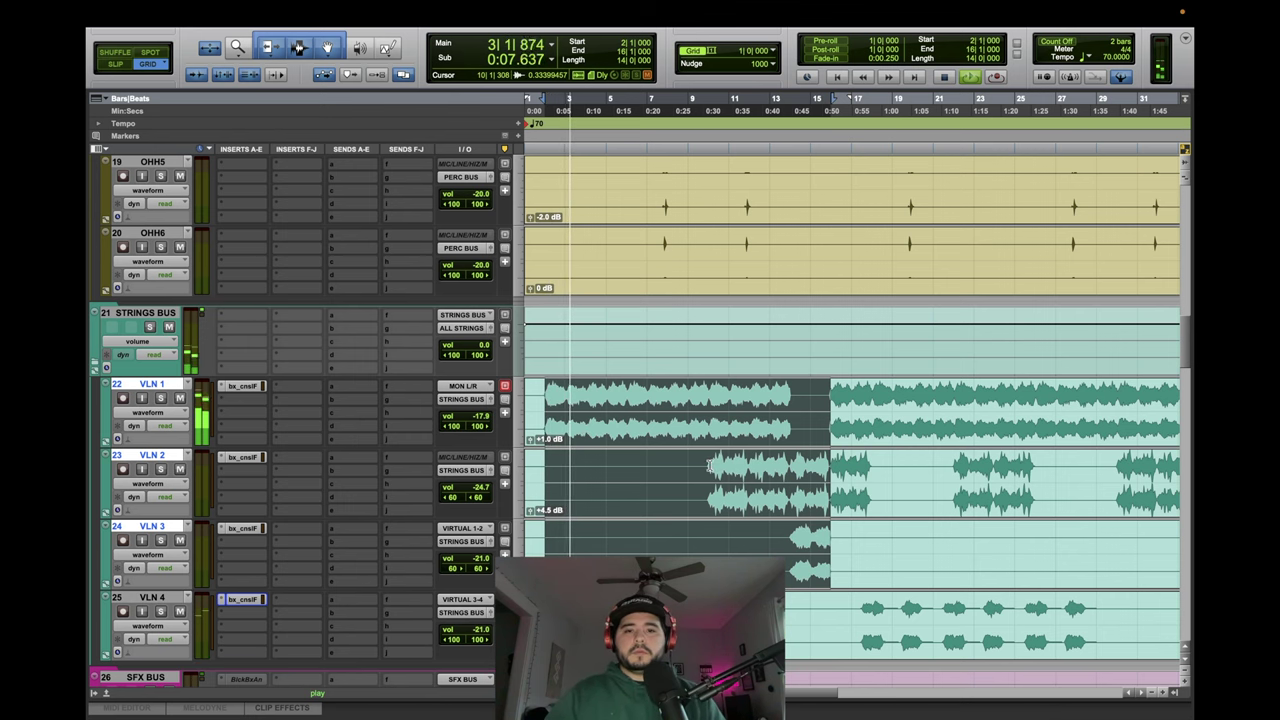
left_click_drag(709, 464, 790, 466)
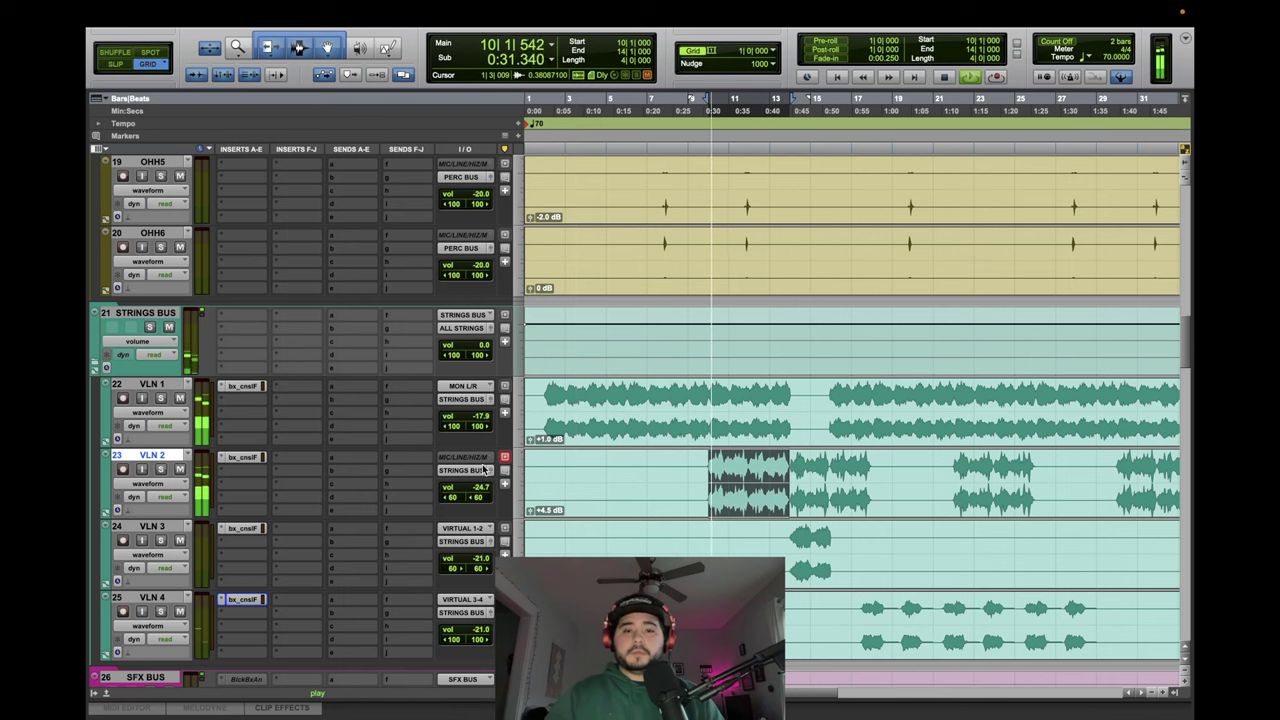
left_click(249, 312)
type("HTIZ=")
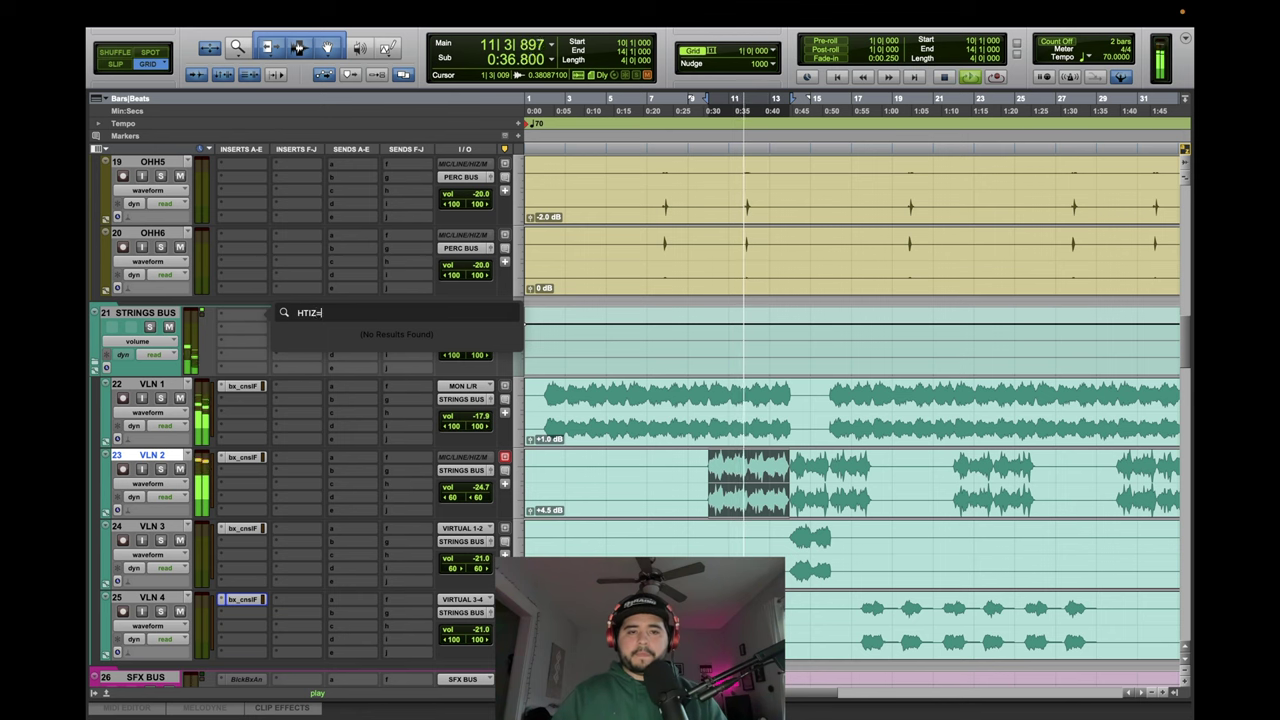
key("BackSpace")
key("BackSpace")
type("T")
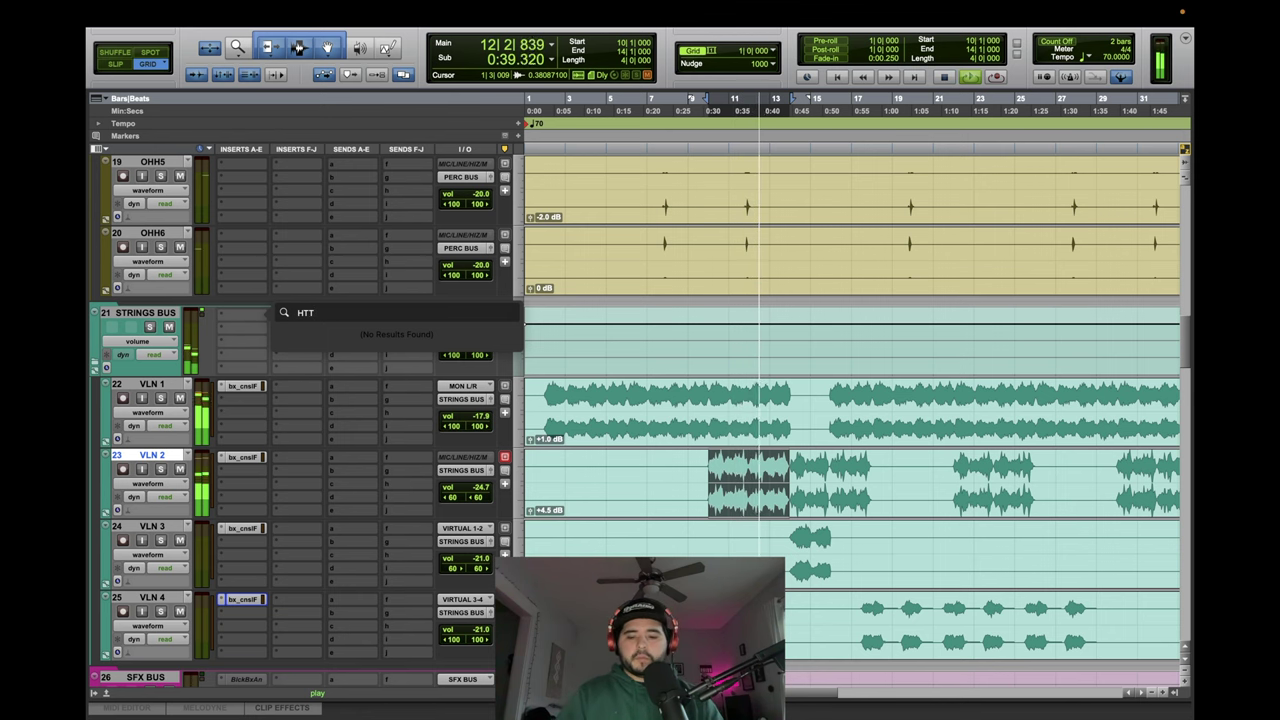
key("BackSpace")
key("BackSpace")
key("BackSpace")
type("HITZ")
key("BackSpace")
type("S")
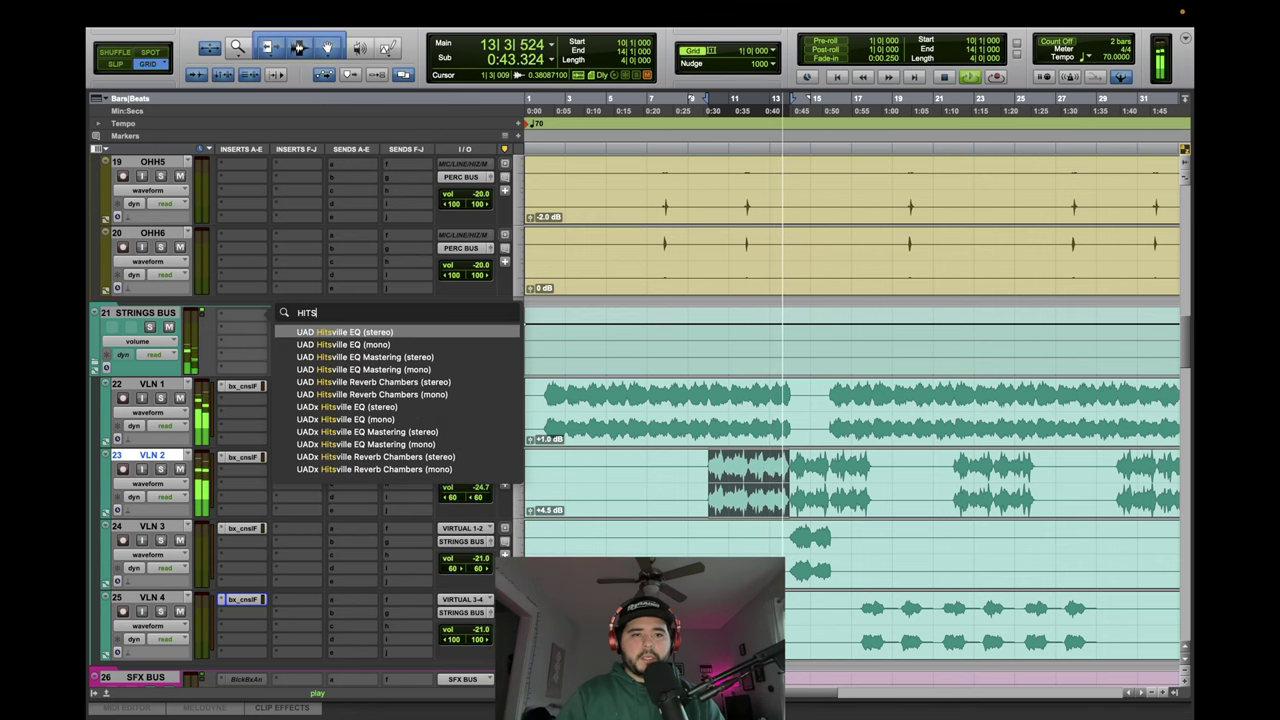
key("Down")
key("Down")
key("Down")
key("Down")
key("Down")
key("Down")
key("Down")
key("Down")
key("Down")
key("Down")
key("Return")
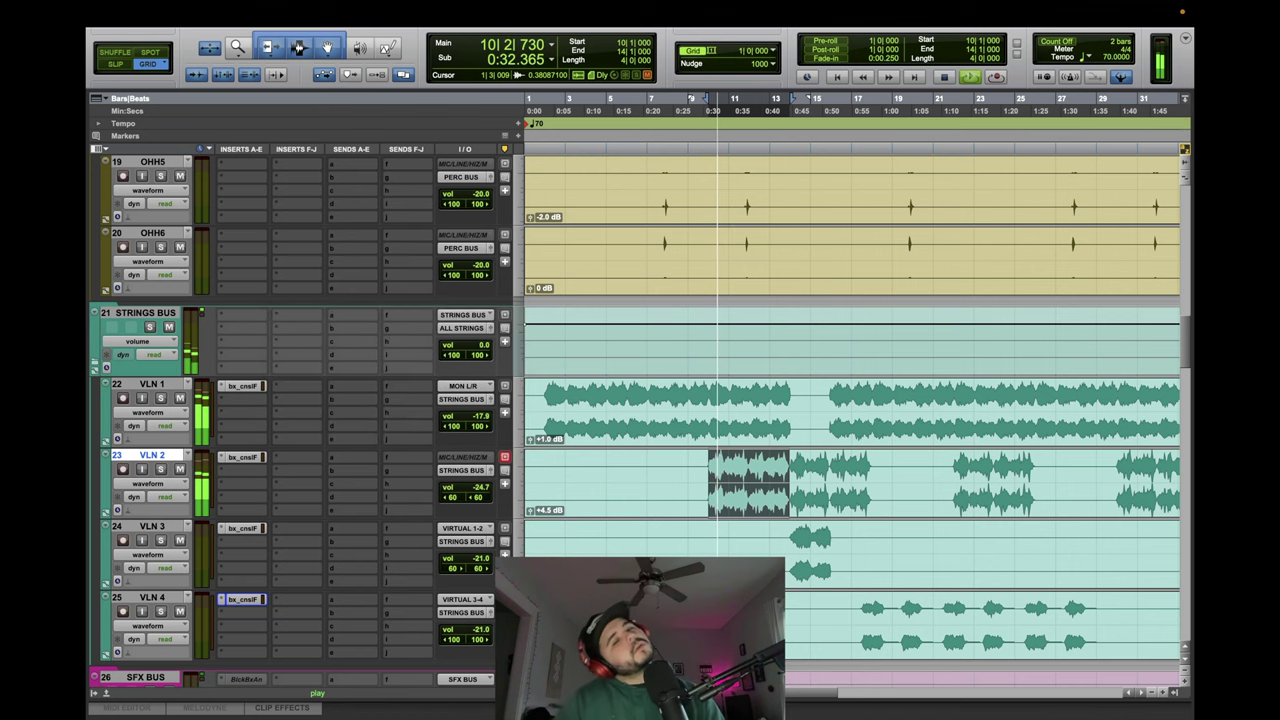
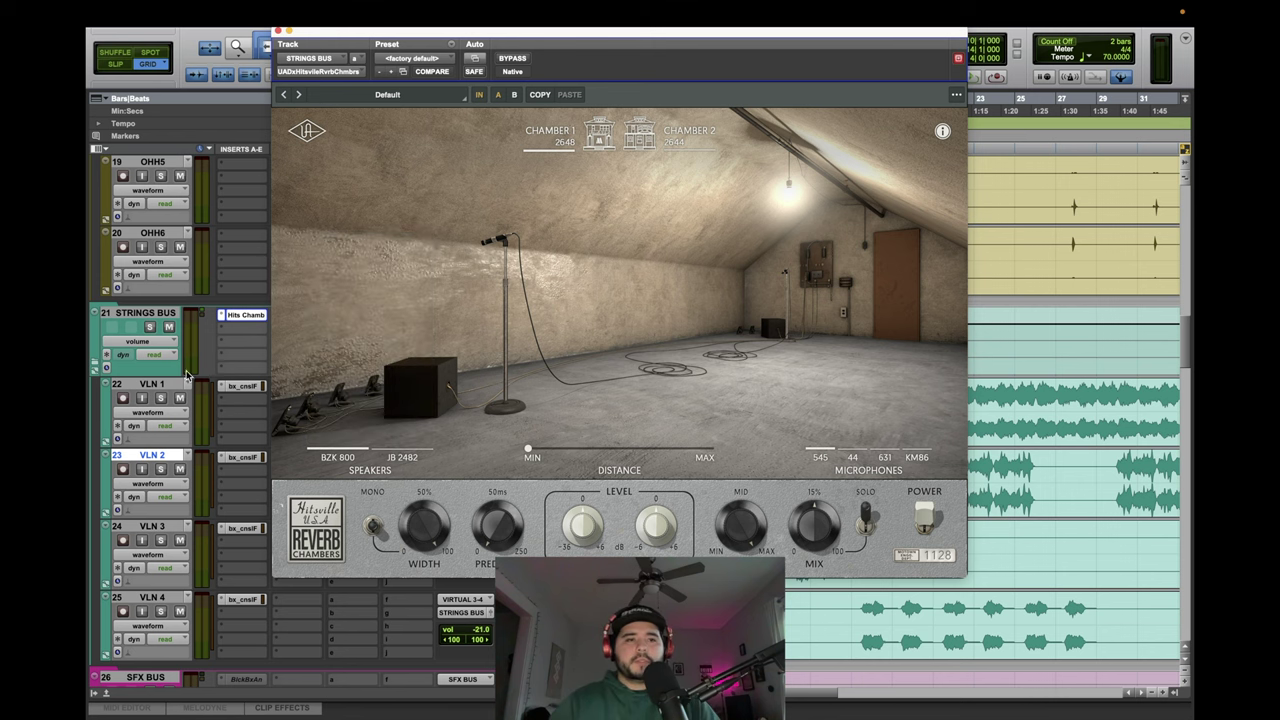
Solo the STRINGS BUS during playback and switch off the solo mode in Hitsville Reverb Chambers.
left_click(150, 328)
key("space")
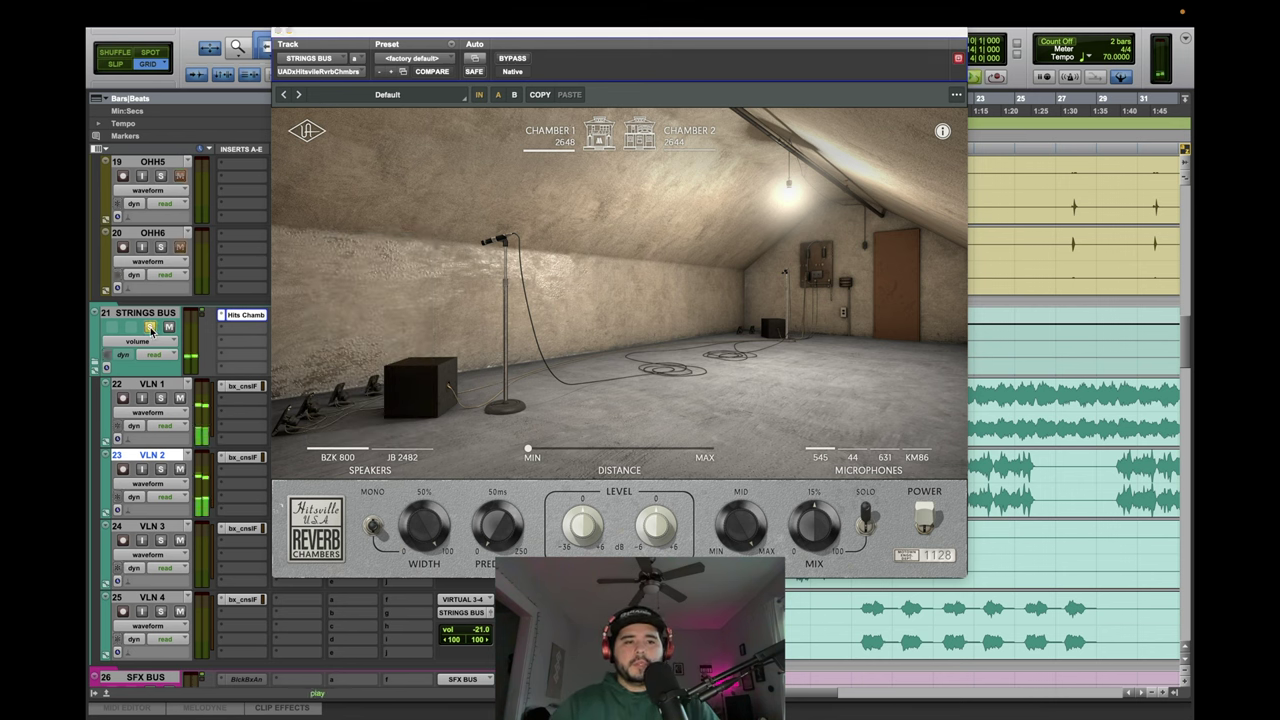
left_click(865, 530)
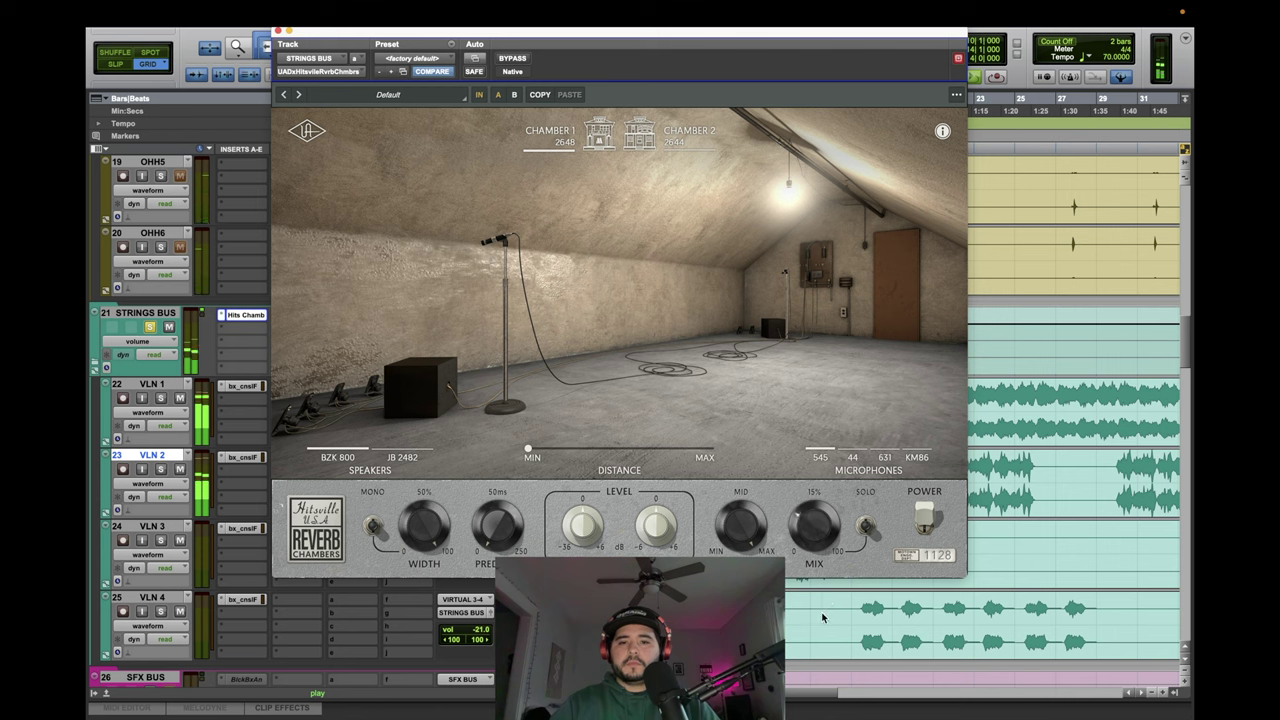
Compare the strings with and without Hitsville Reverb Chambers, and audition its mono mode against stereo.
left_click(518, 60)
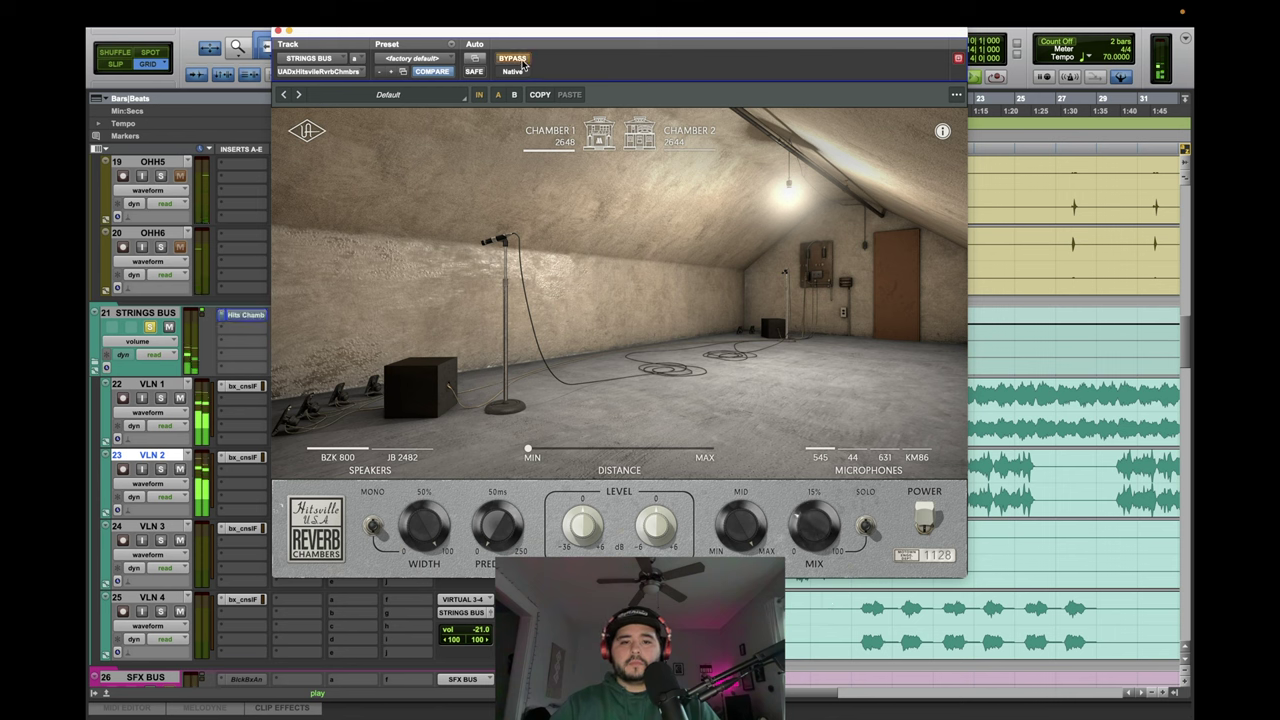
left_click(520, 61)
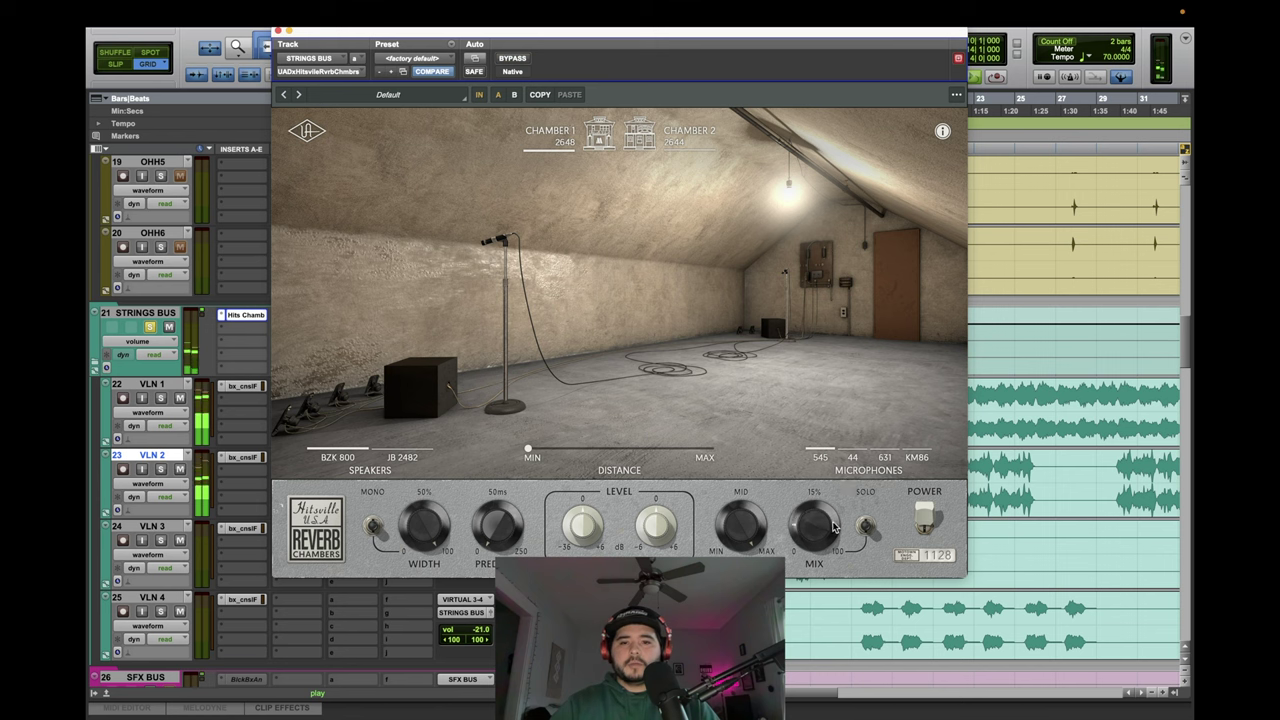
left_click(510, 60)
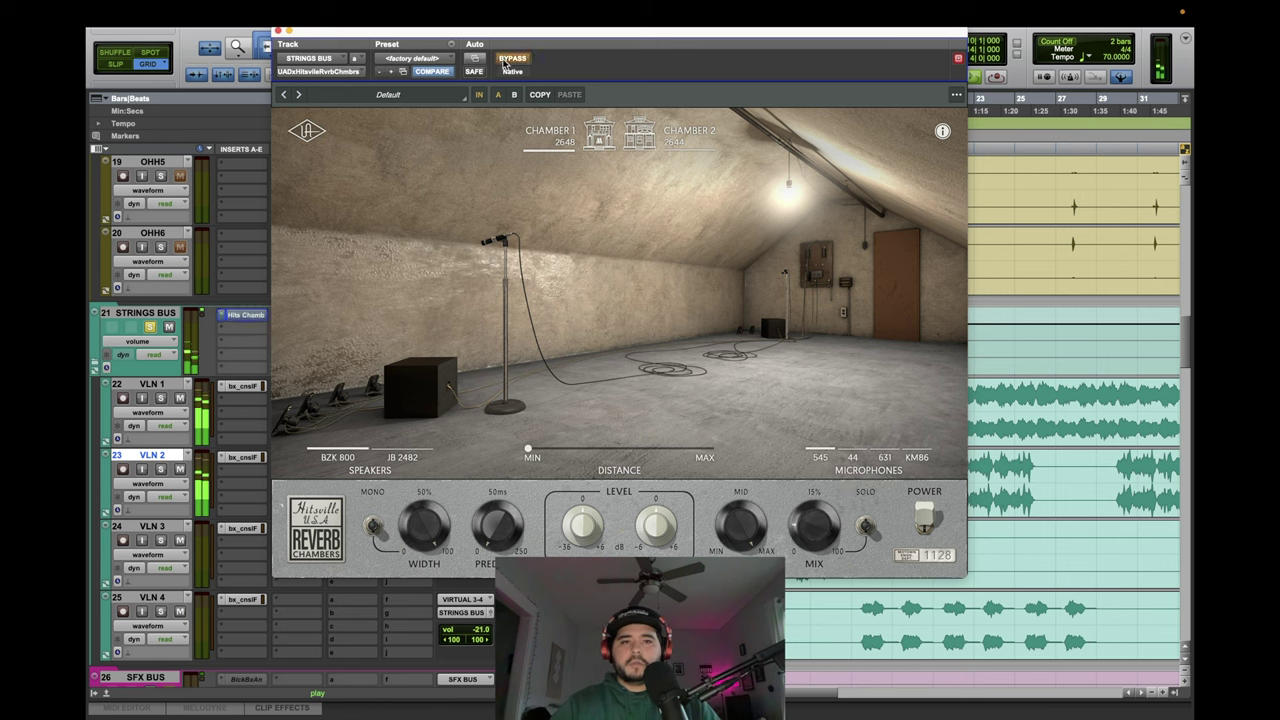
left_click(508, 61)
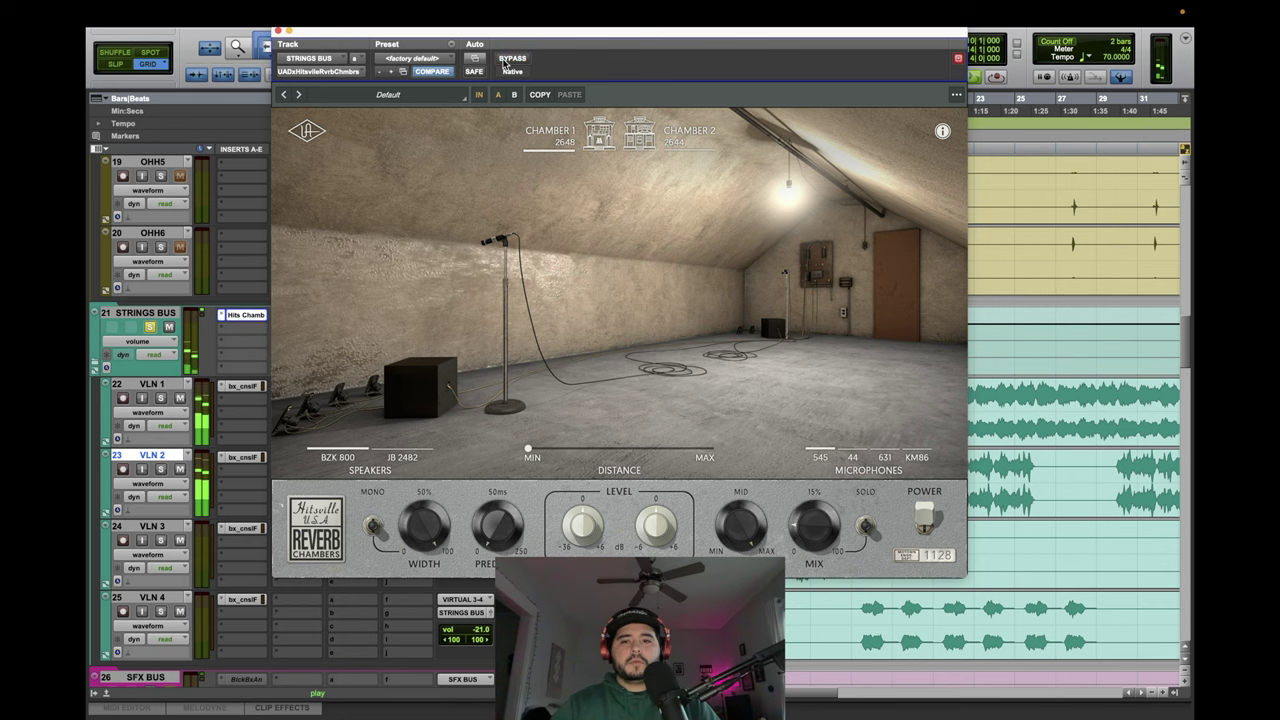
left_click(927, 524)
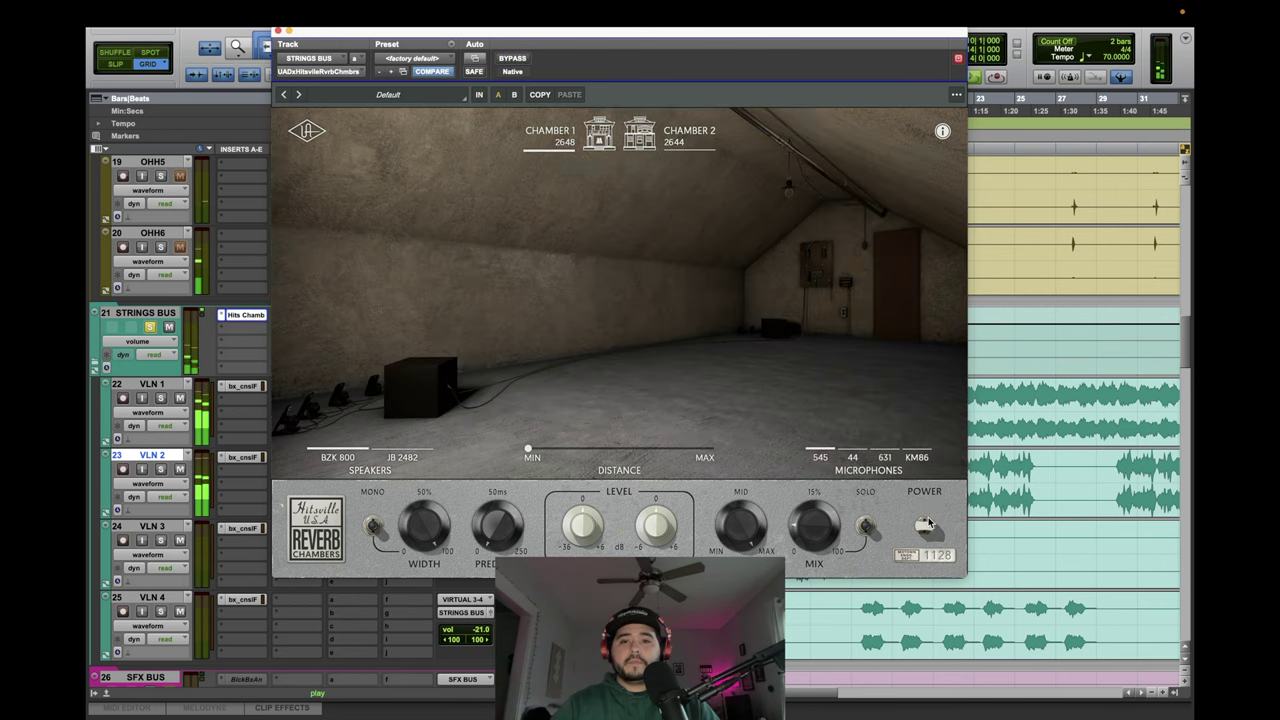
left_click(927, 524)
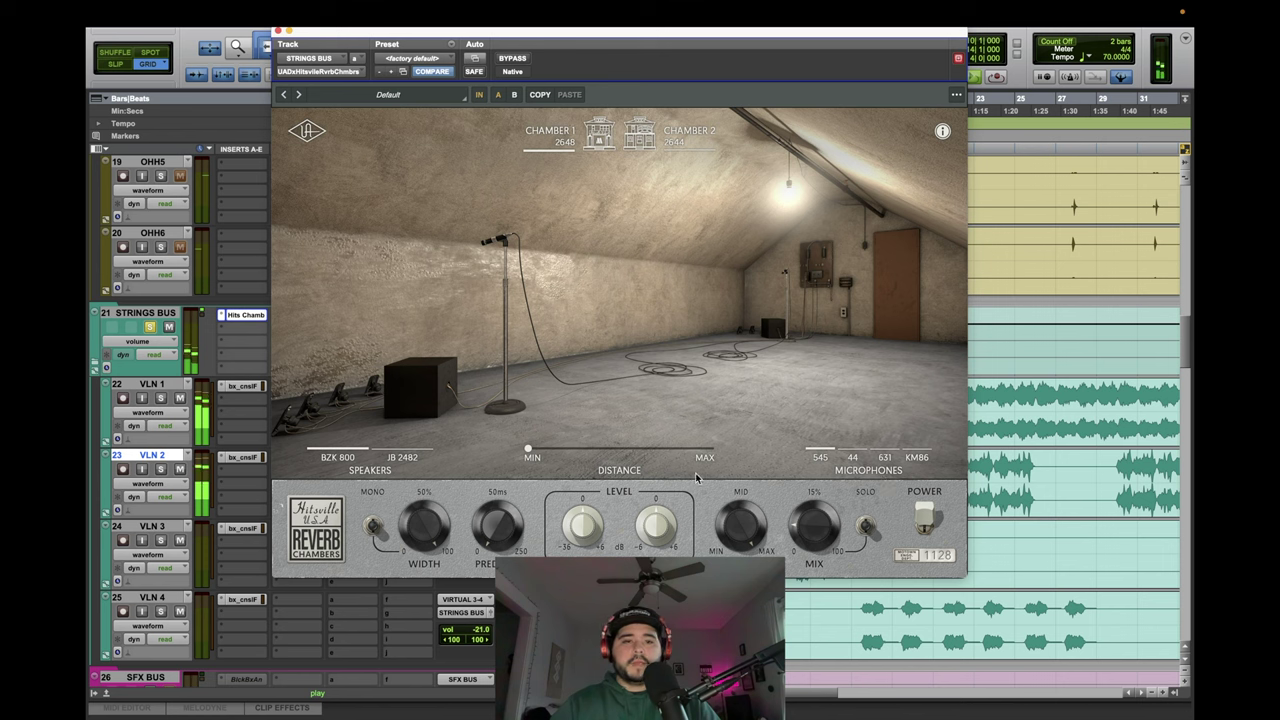
mouse_move(380, 418)
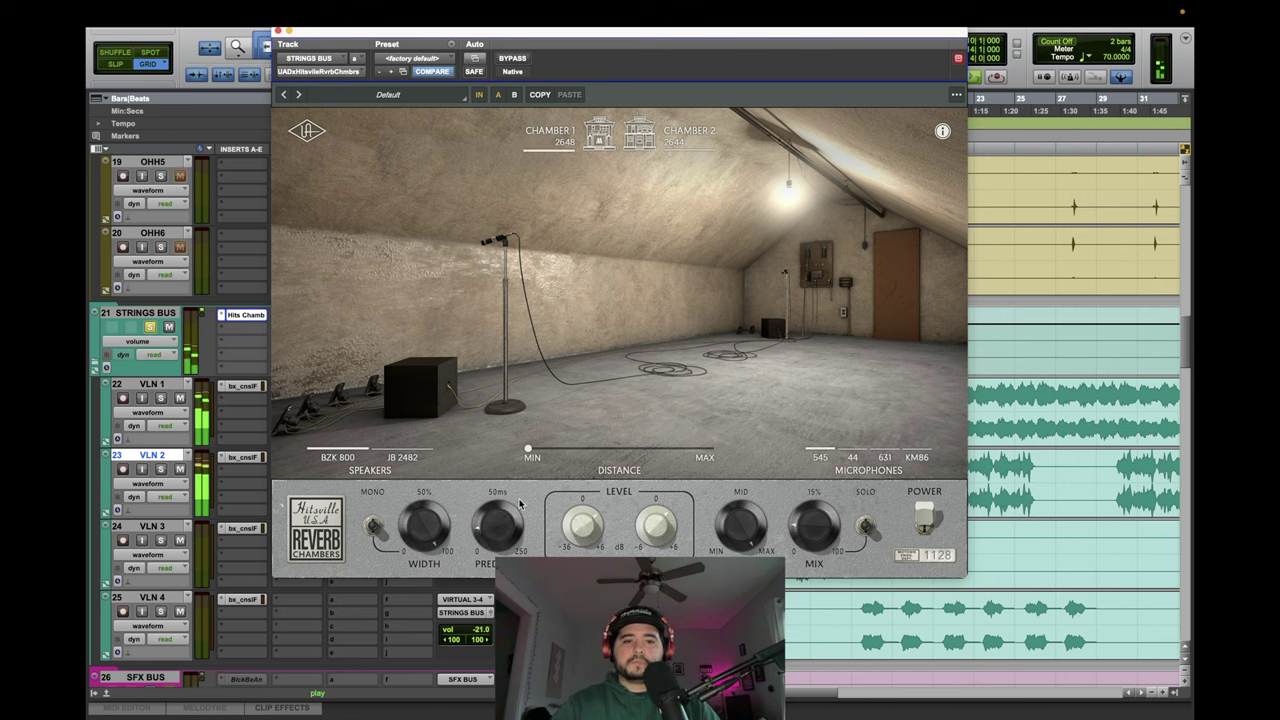
left_click(377, 530)
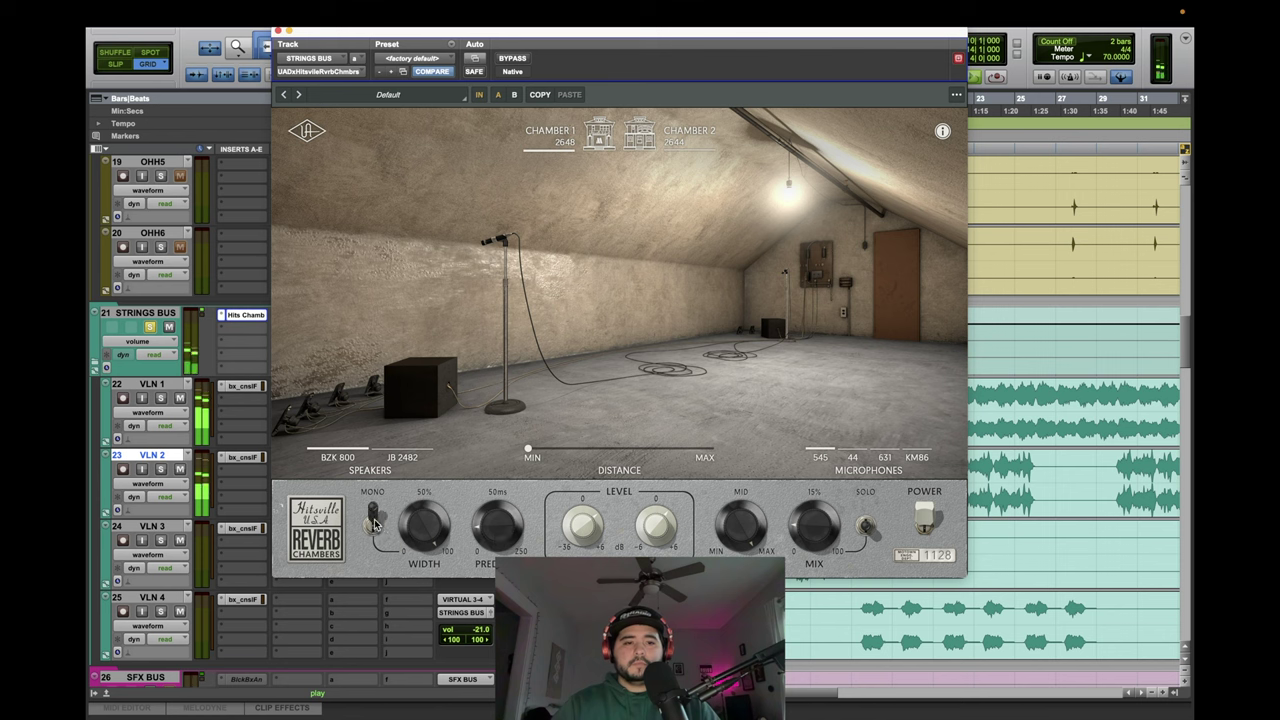
left_click(375, 527)
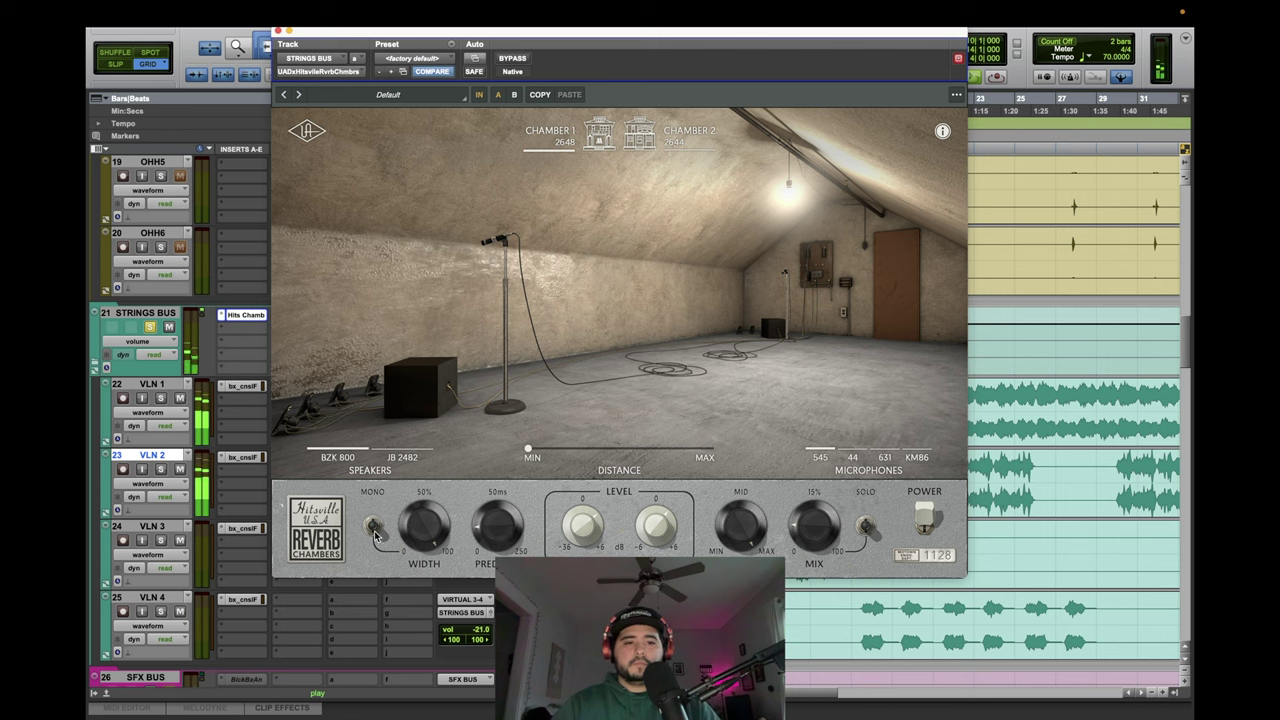
Unsolo the STRINGS BUS and close Hitsville Reverb Chambers.
left_click(152, 329)
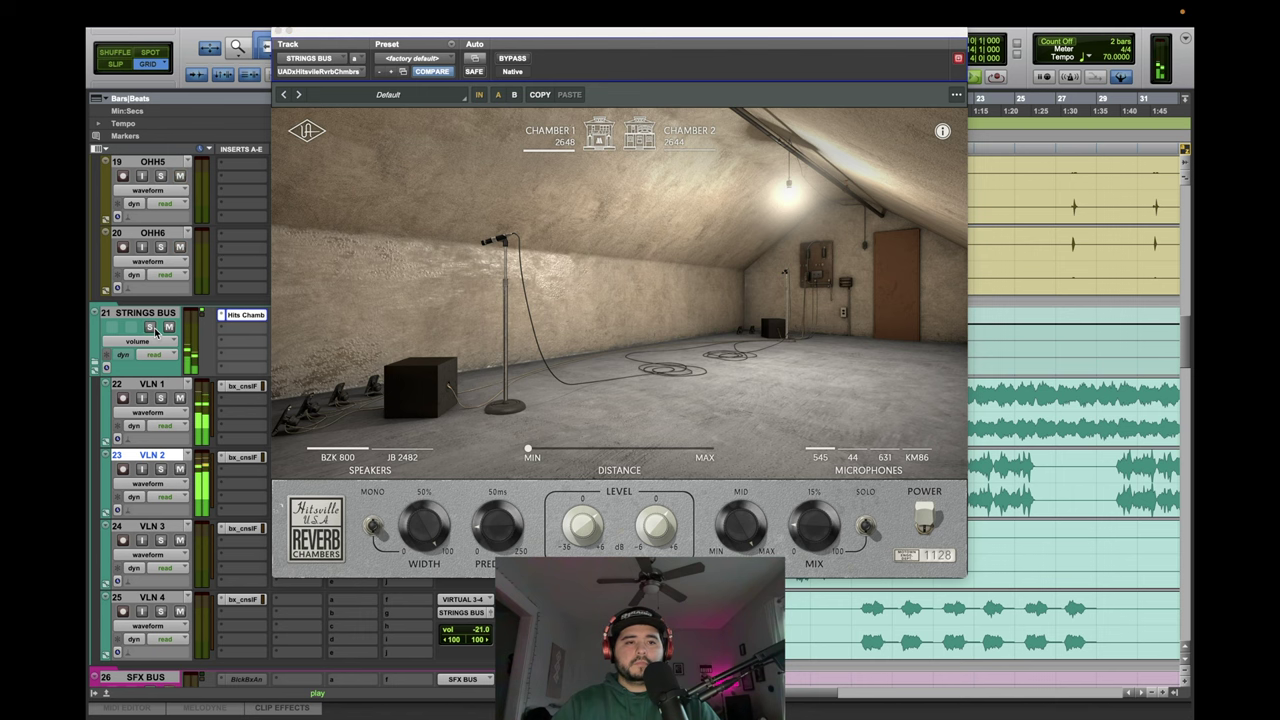
left_click(281, 33)
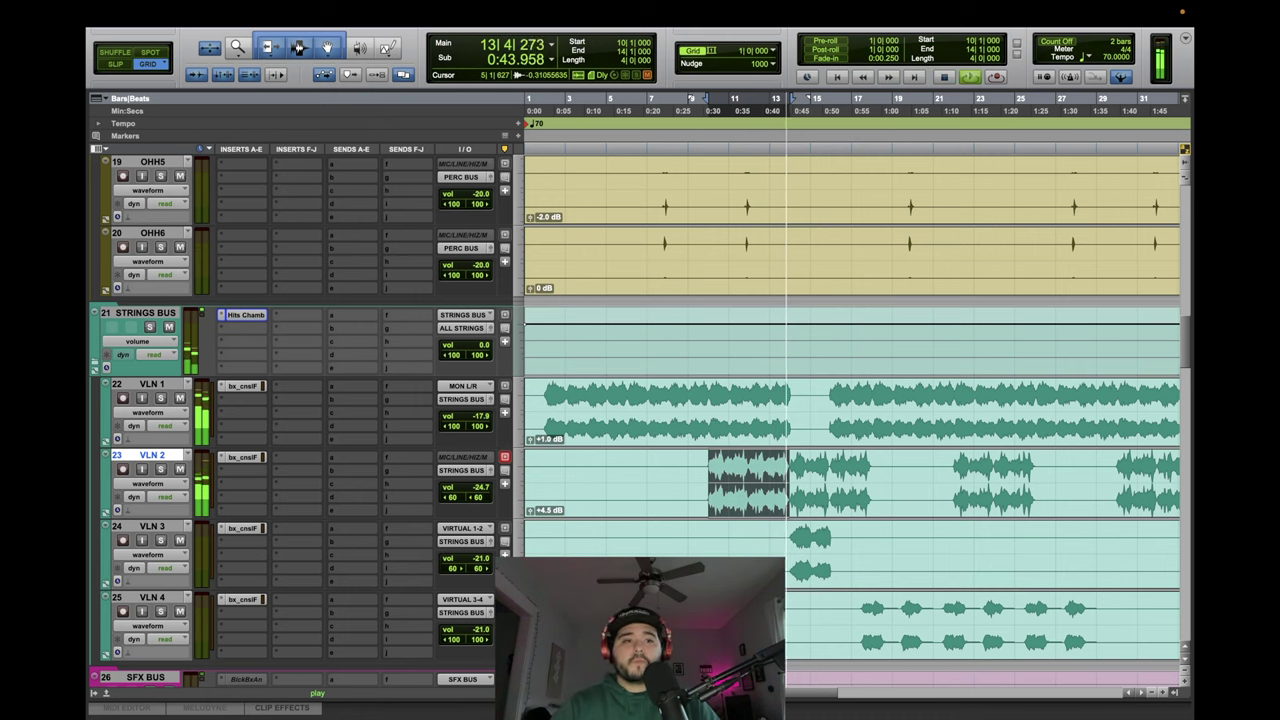
Audition the VLN 3 clip at bars 14 to 16 in a loop and inspect the violin clips around it.
scroll(740, 330, "down", 2)
key("space")
left_click(790, 467)
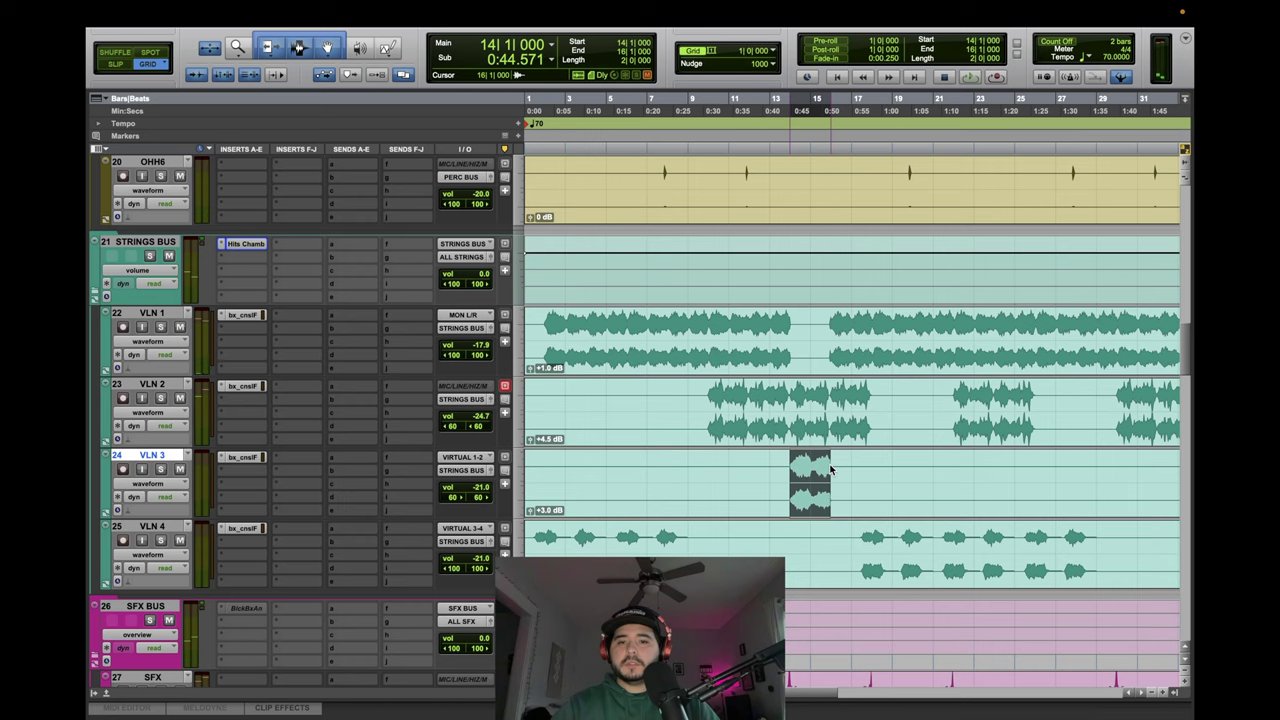
key("space")
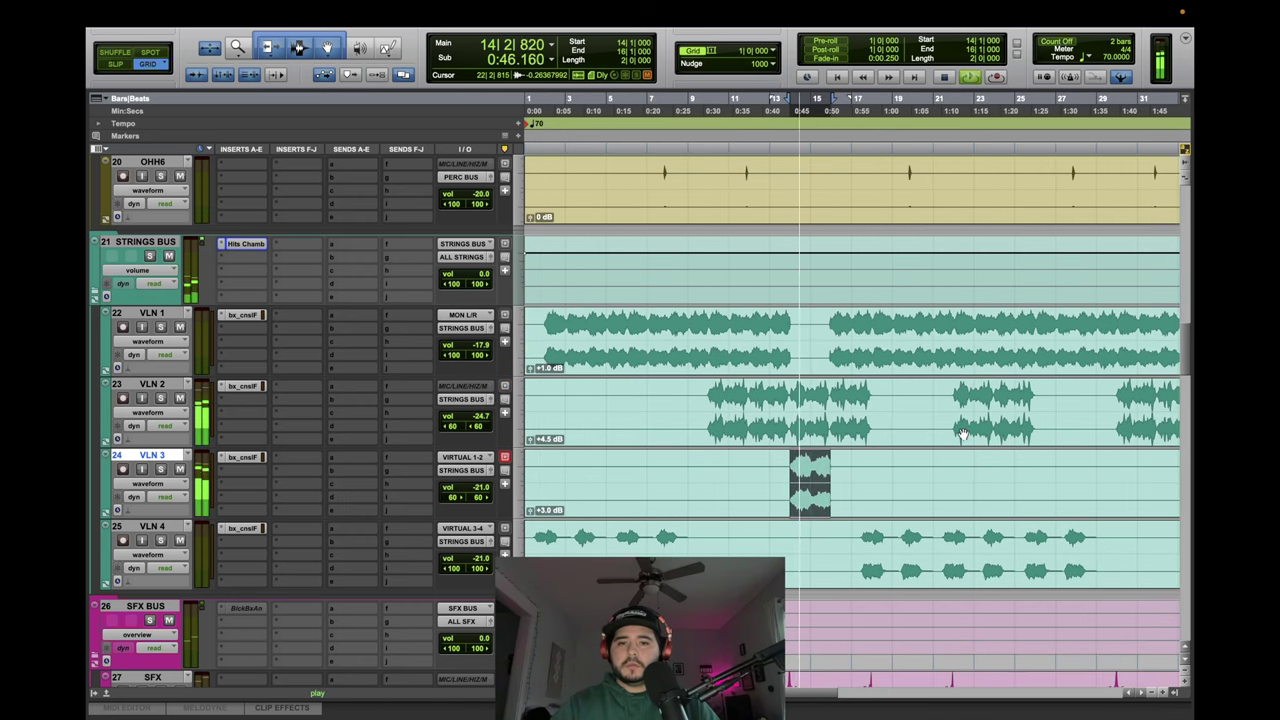
key("super+bracketright")
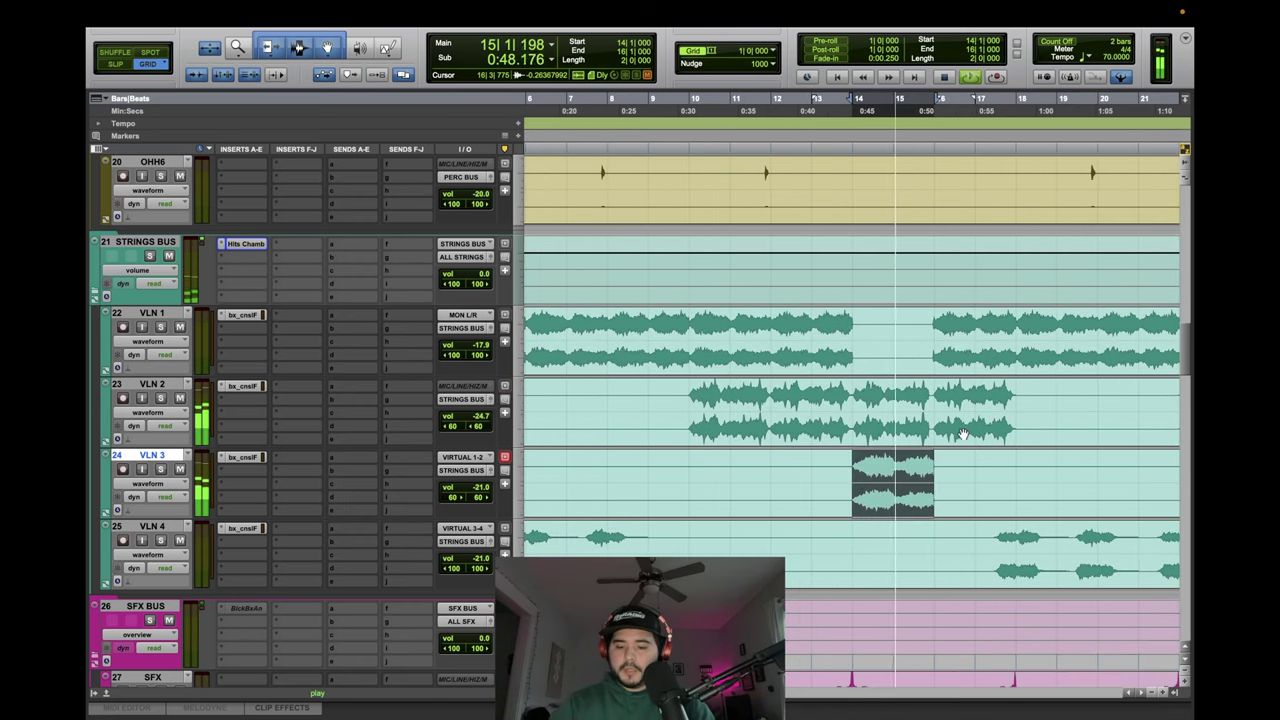
key("super+bracketright")
key("super+bracketright")
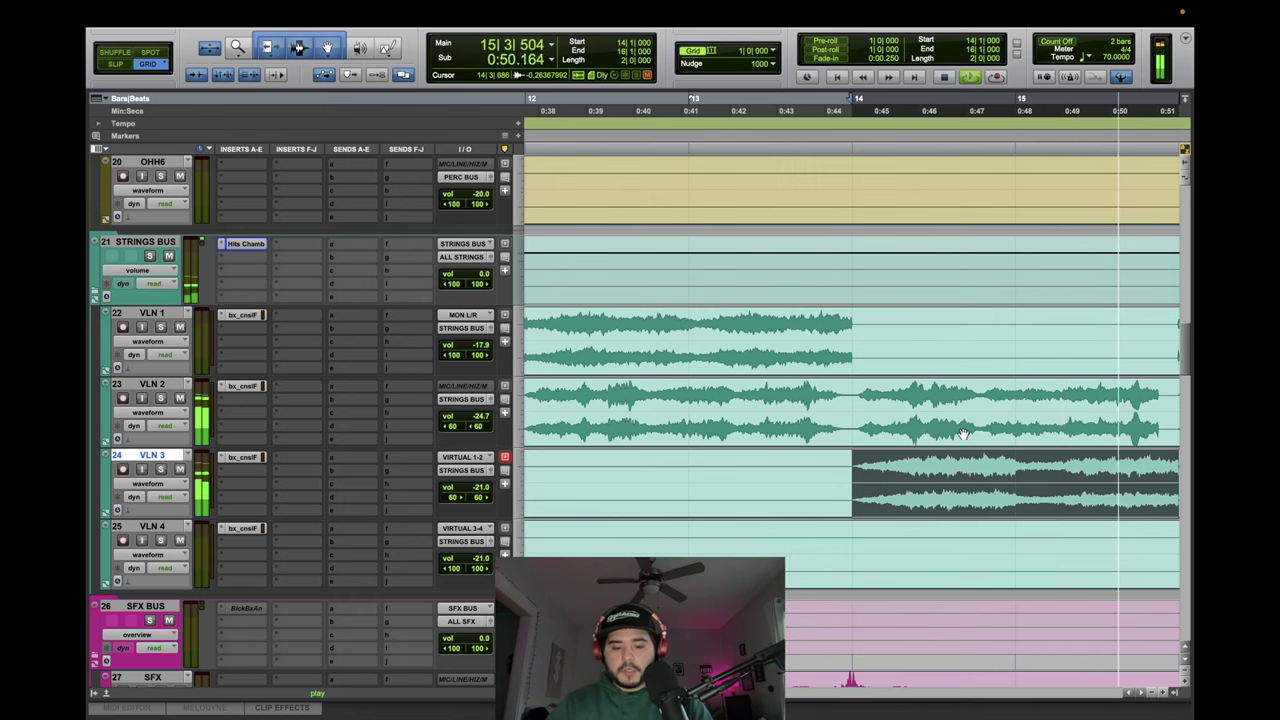
key("super+bracketleft")
key("super+bracketleft")
key("super+bracketleft")
key("super+bracketleft")
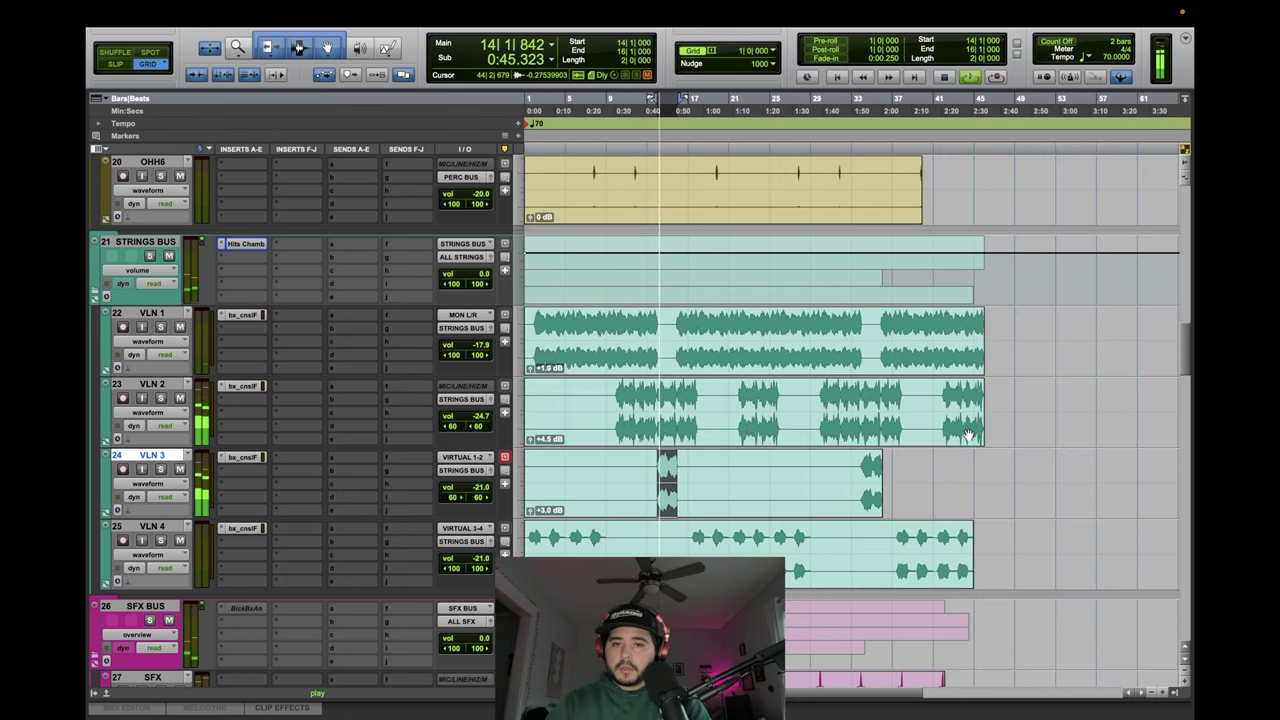
key("space")
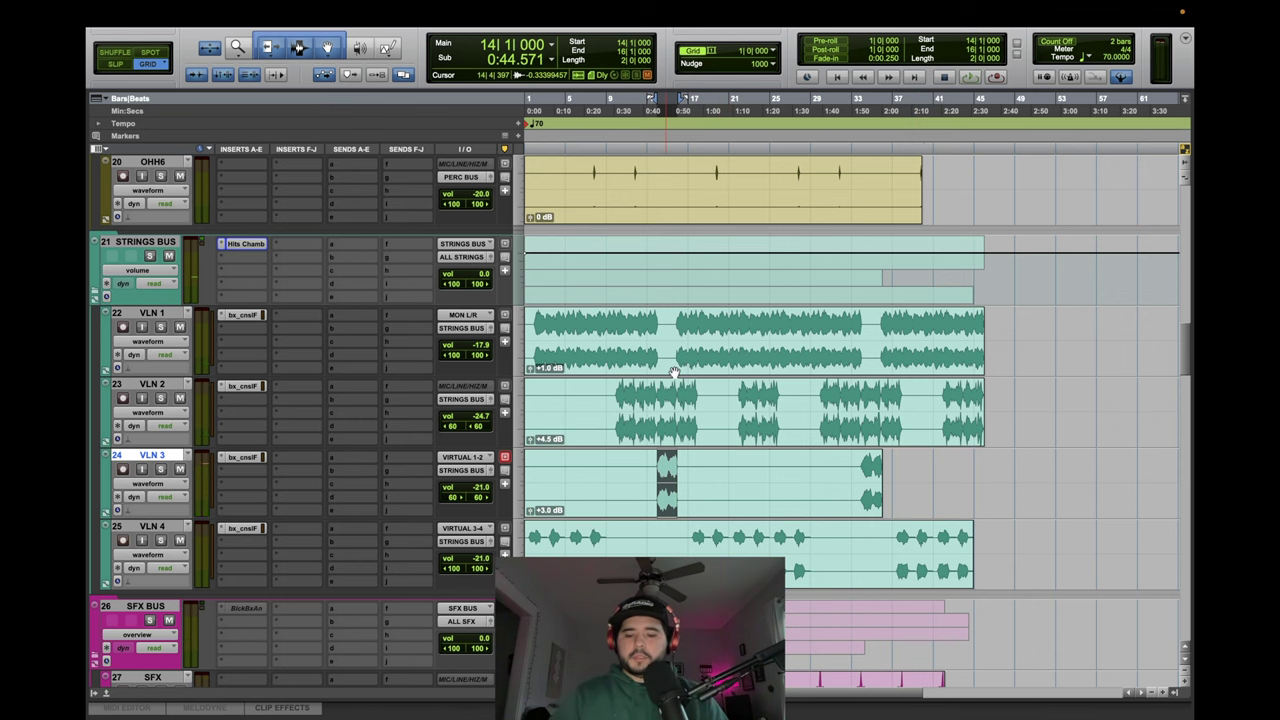
Play bars 10 to 14 of VLN 2 and inspect the Hitsville Reverb Chambers settings on the STRINGS BUS.
key("t")
left_click_drag(707, 400, 790, 401)
key("space")
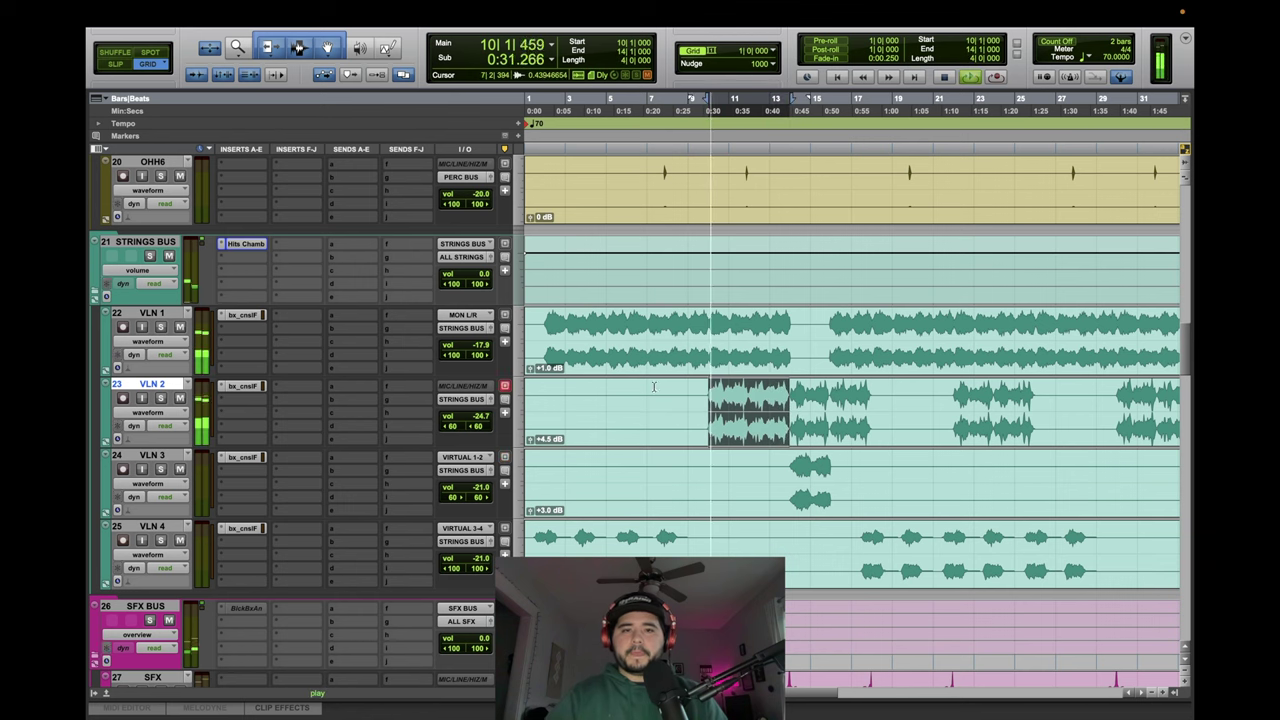
left_click(260, 245)
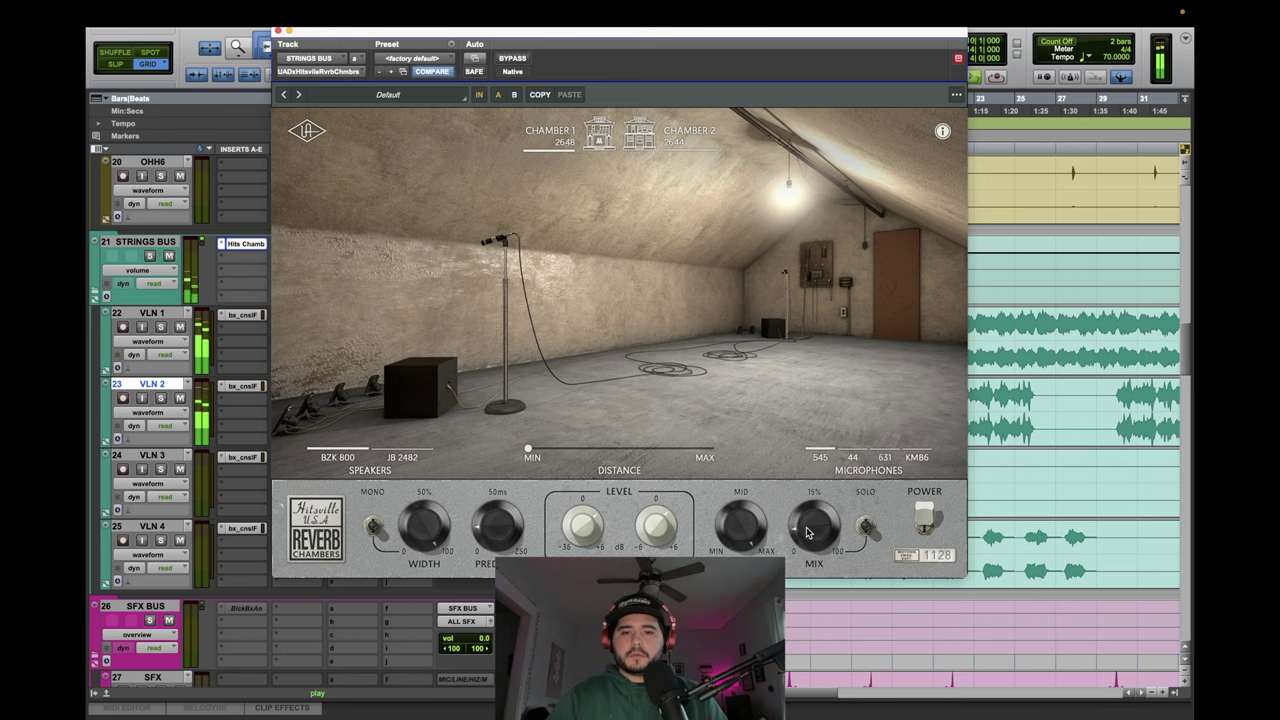
left_click(278, 31)
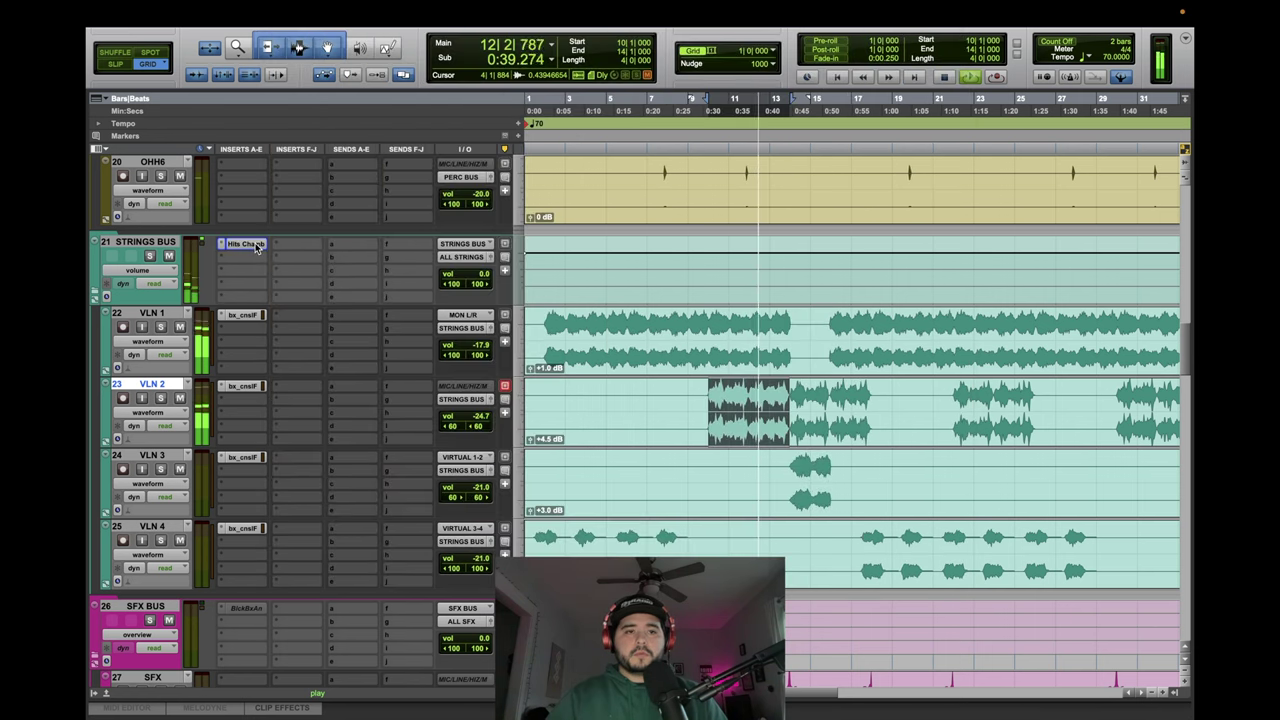
Play bars 9 to 11 of the SFX track.
scroll(848, 410, "down", 6)
left_click_drag(688, 470, 731, 470)
key("space")
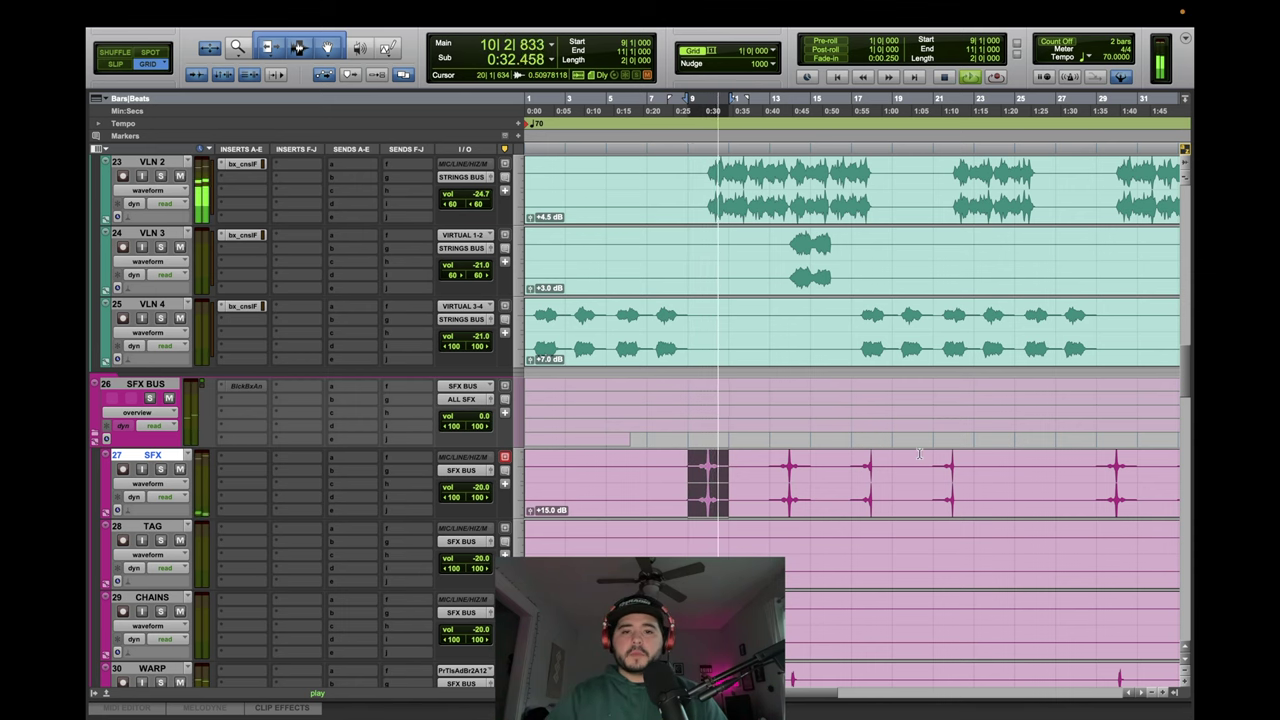
Insert the stereo UAD Pultec EQP-1A Legacy in the second insert slot of the STRINGS BUS.
scroll(260, 499, "up", 5)
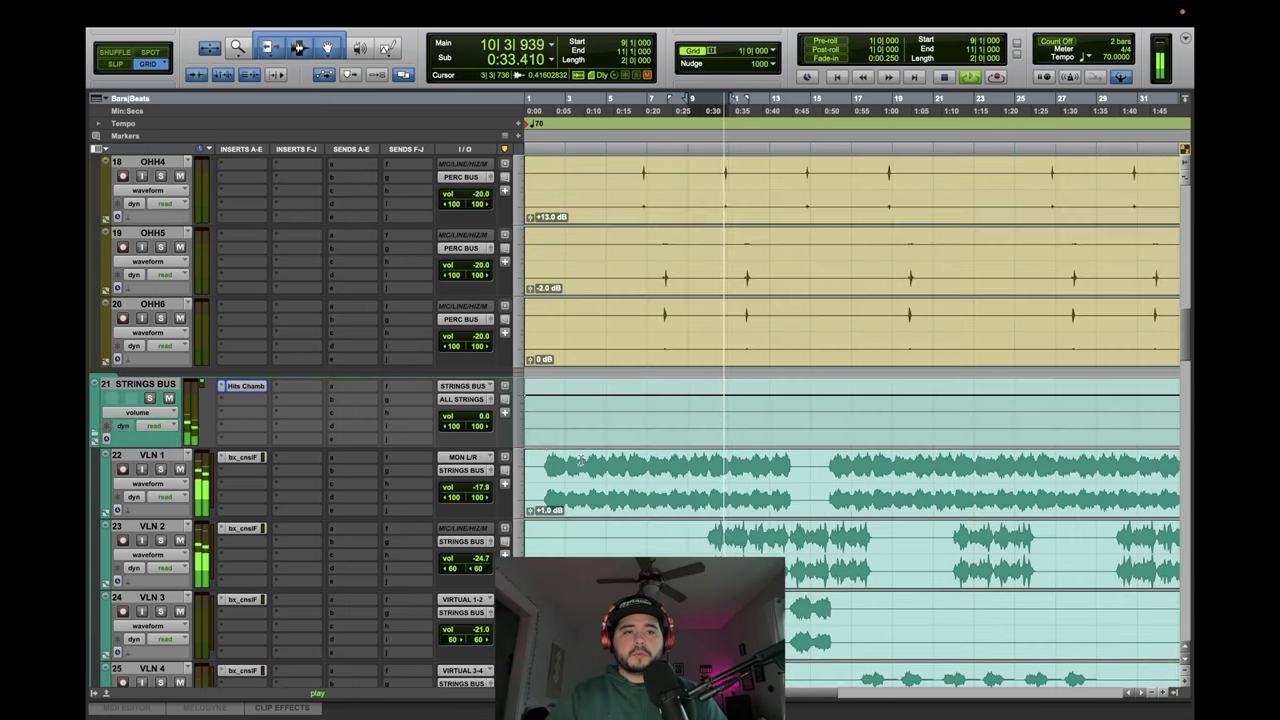
left_click(262, 402)
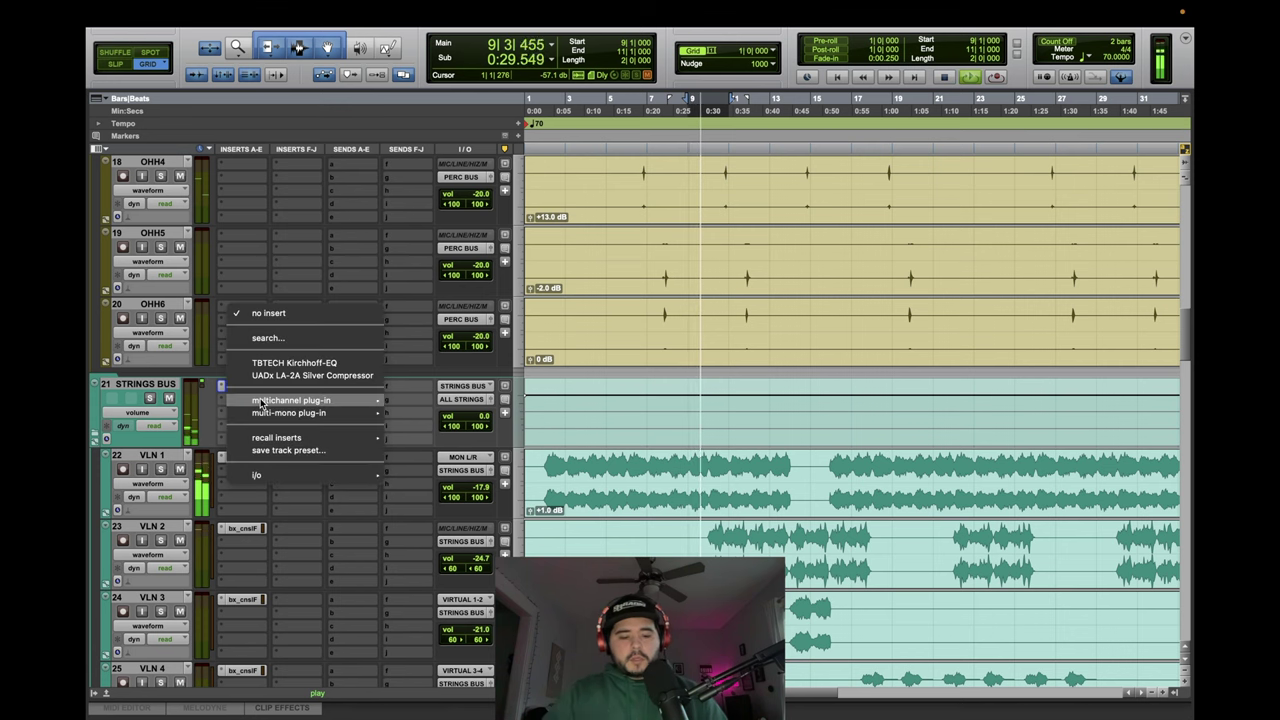
type("PULT")
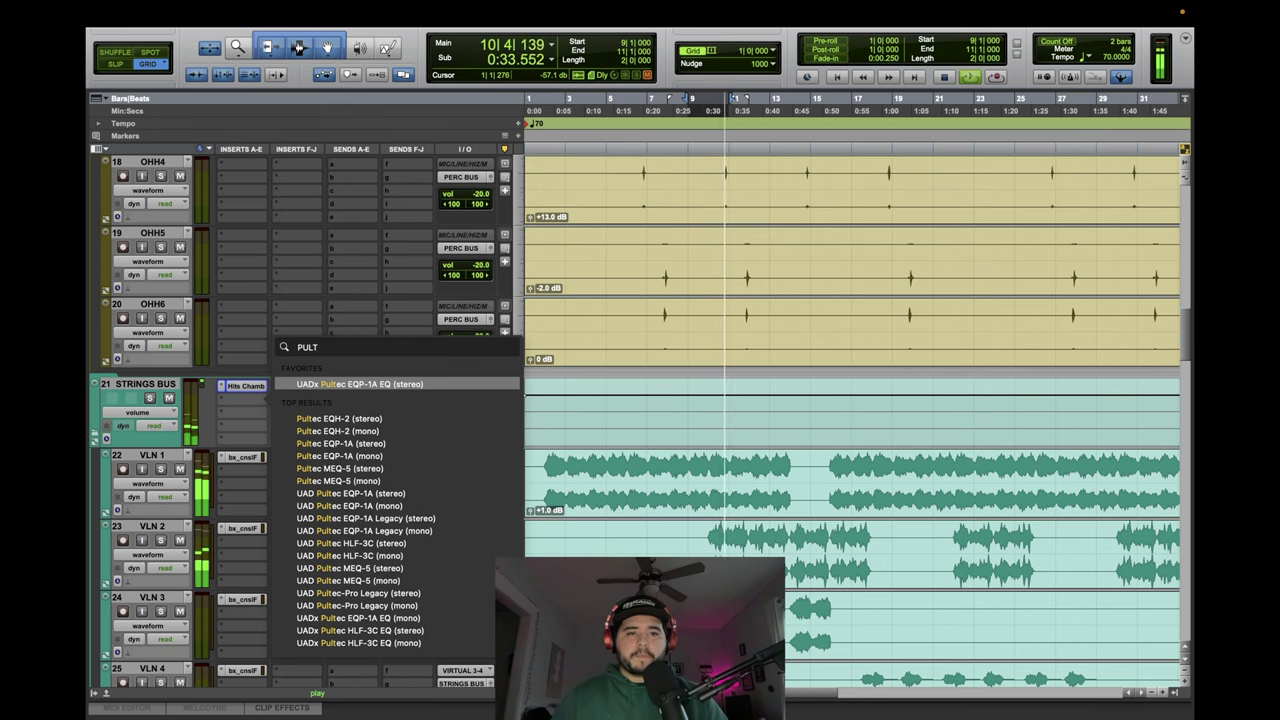
left_click(433, 519)
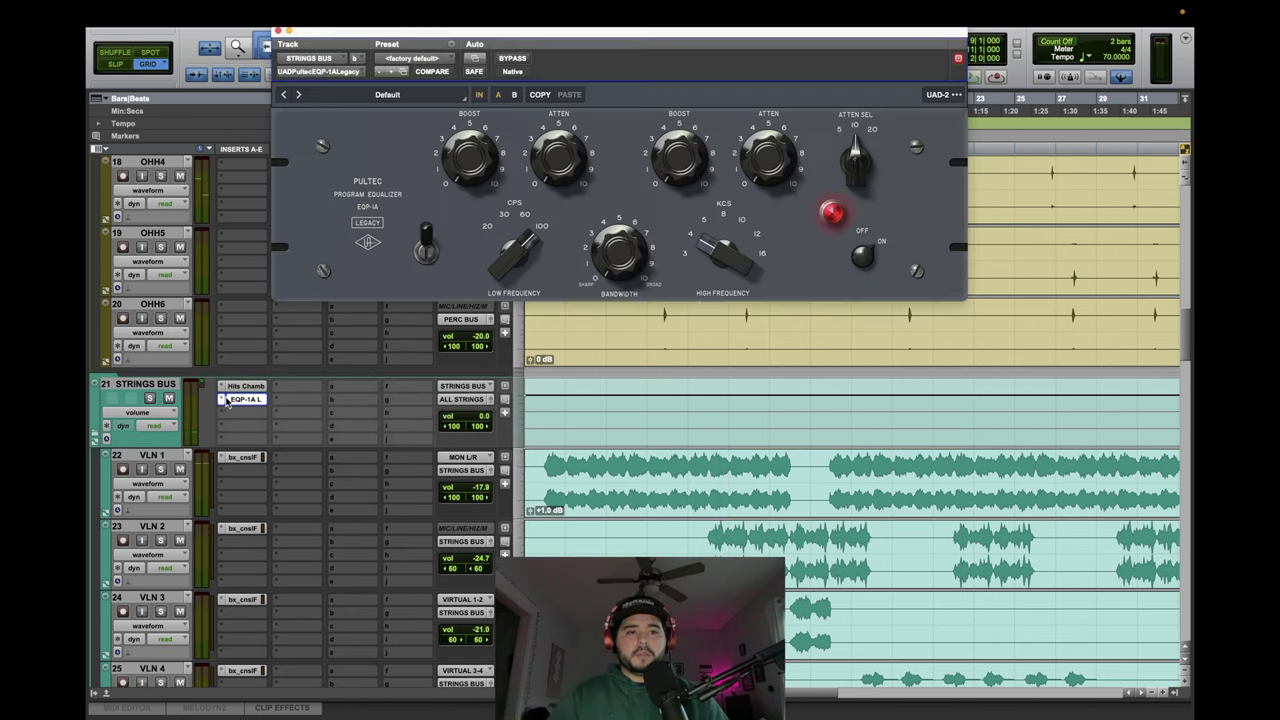
Replace the second insert on the STRINGS BUS with the stereo UAD Pultec-Pro Legacy equalizer.
left_click(225, 400)
left_click(259, 337)
type("PULT")
key("Down")
key("Down")
key("Down")
key("Down")
key("Down")
key("Down")
key("Down")
key("Down")
key("Down")
key("Down")
key("Down")
key("Down")
key("Down")
key("Down")
key("Down")
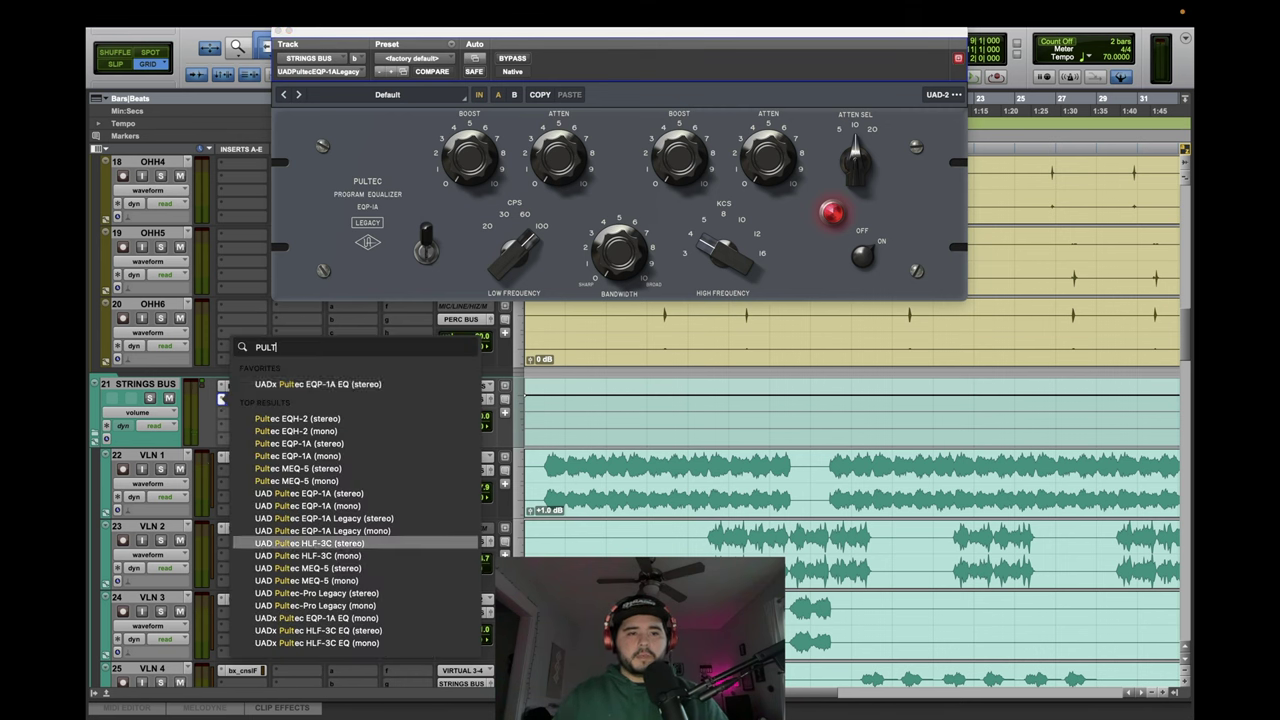
key("Return")
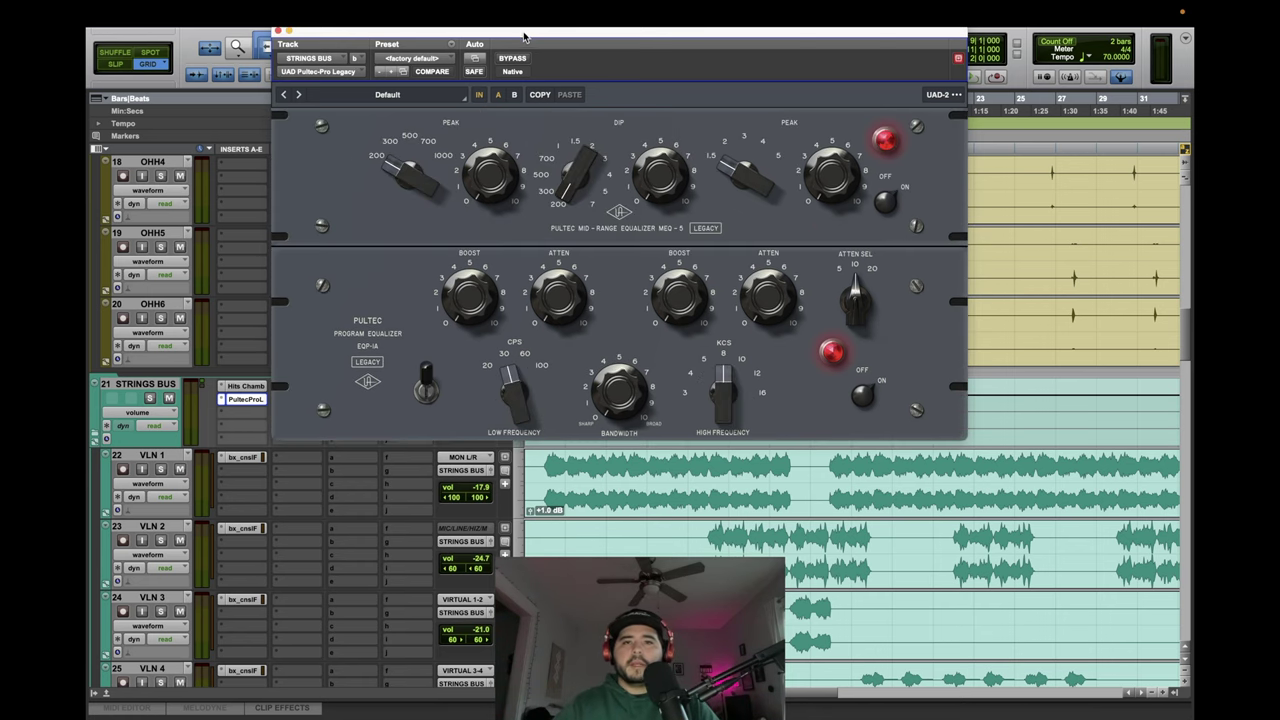
While playing bars 10 to 14 of VLN 1, set the Pultec-Pro's lower peak frequency to 500 and dip frequency to 500.
mouse_move(770, 22)
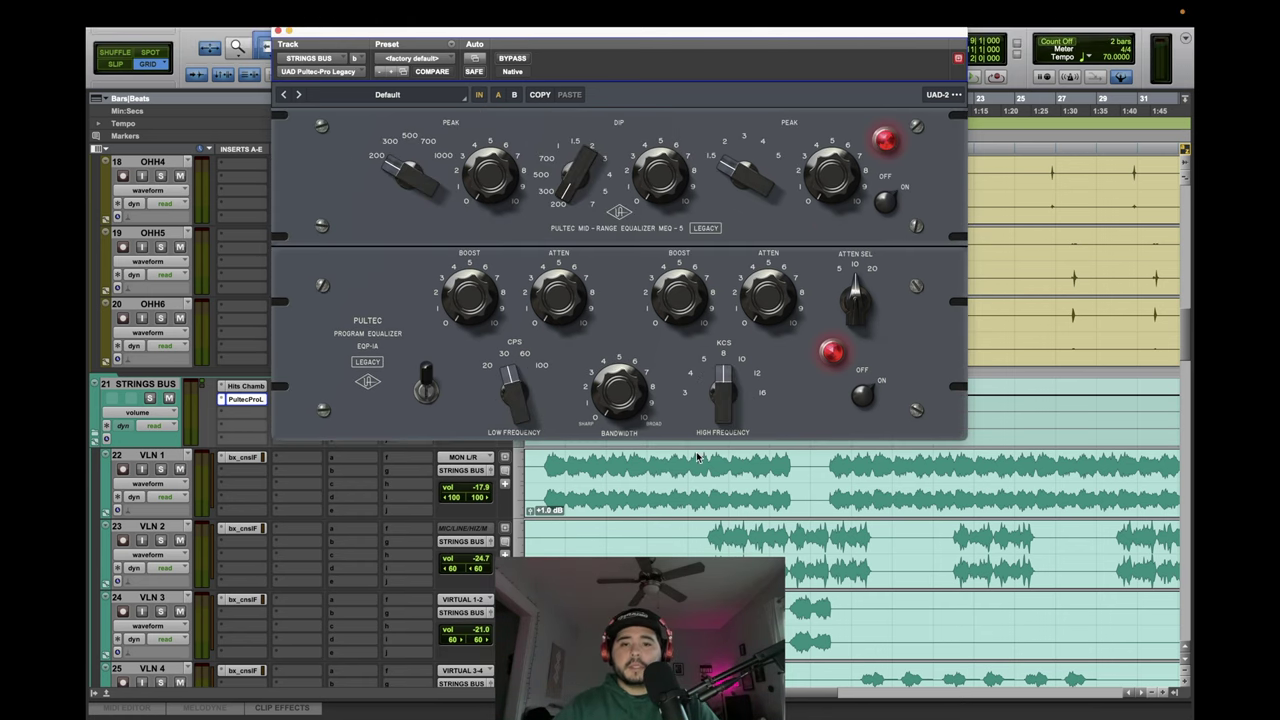
left_click_drag(707, 458, 790, 500)
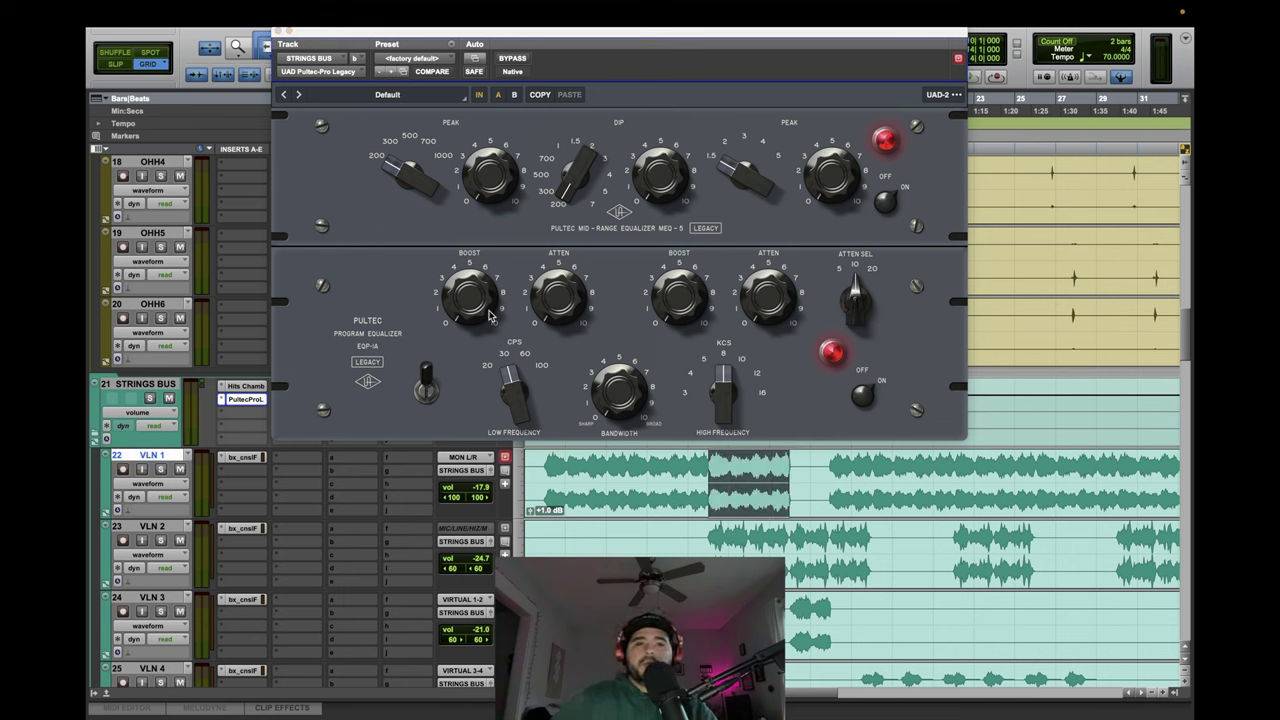
left_click_drag(595, 35, 668, 38)
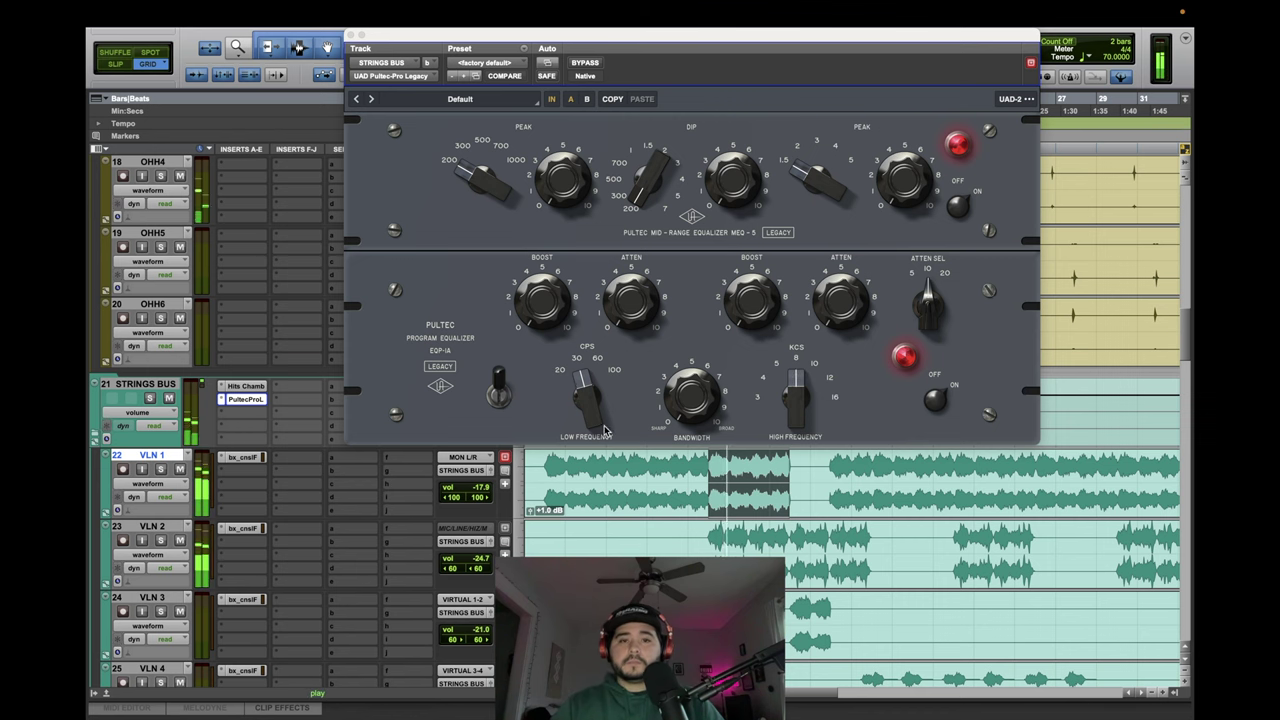
left_click(504, 76)
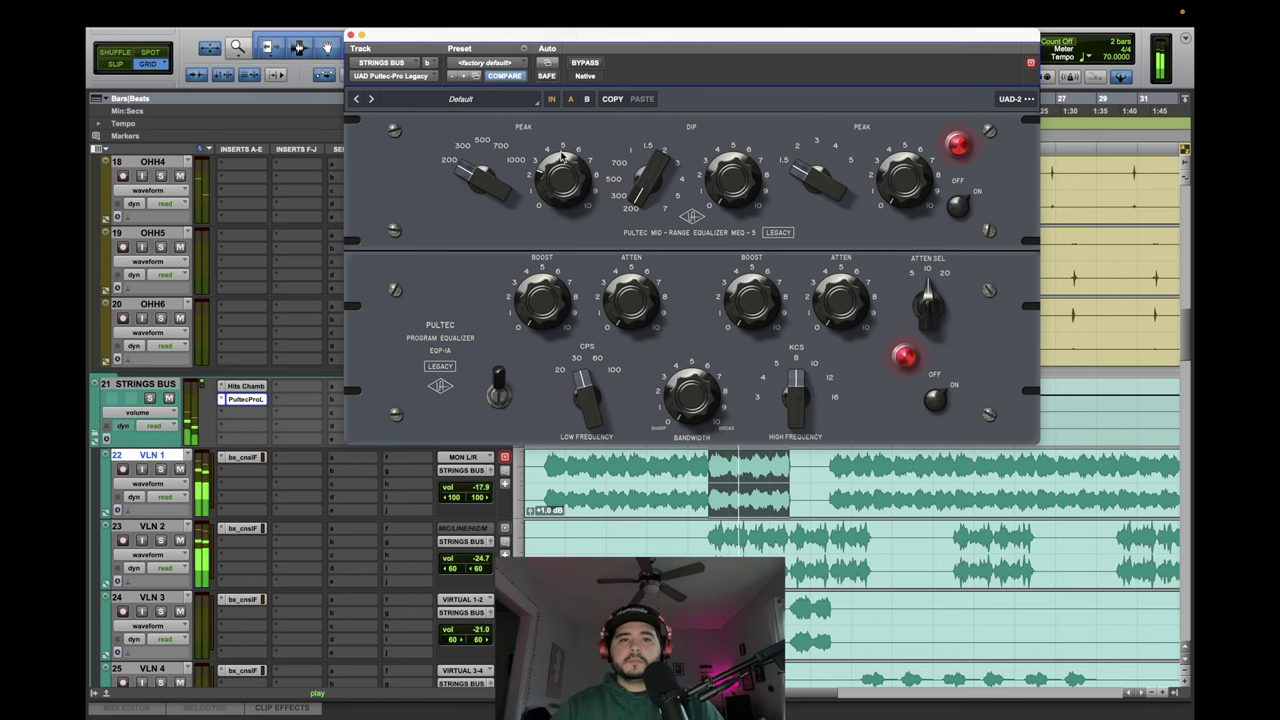
left_click_drag(484, 170, 490, 126)
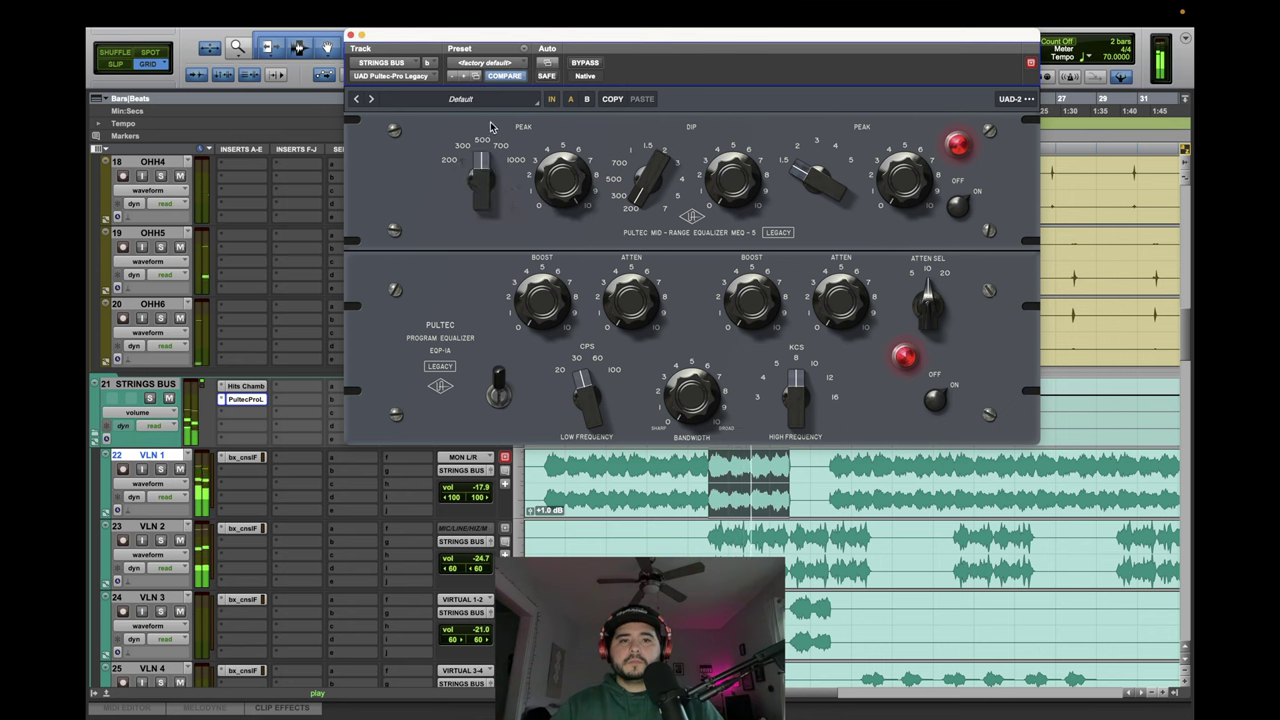
left_click_drag(570, 190, 571, 427)
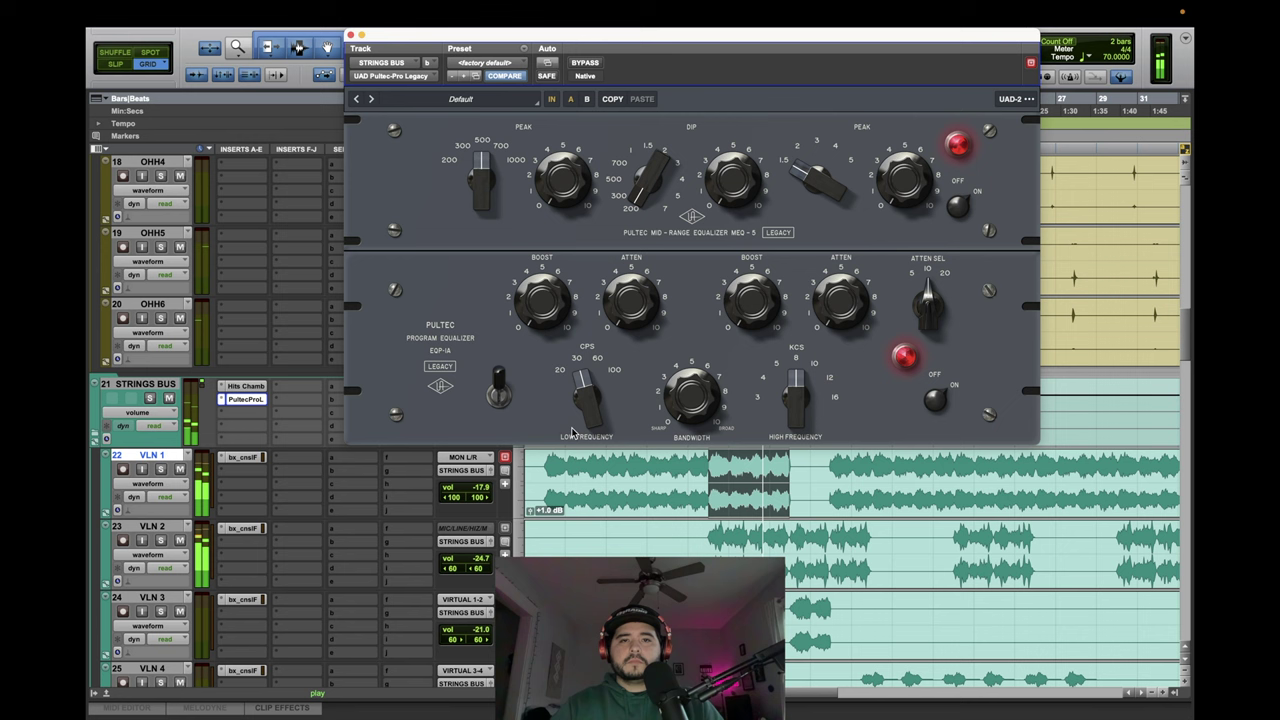
left_click_drag(673, 190, 682, 168)
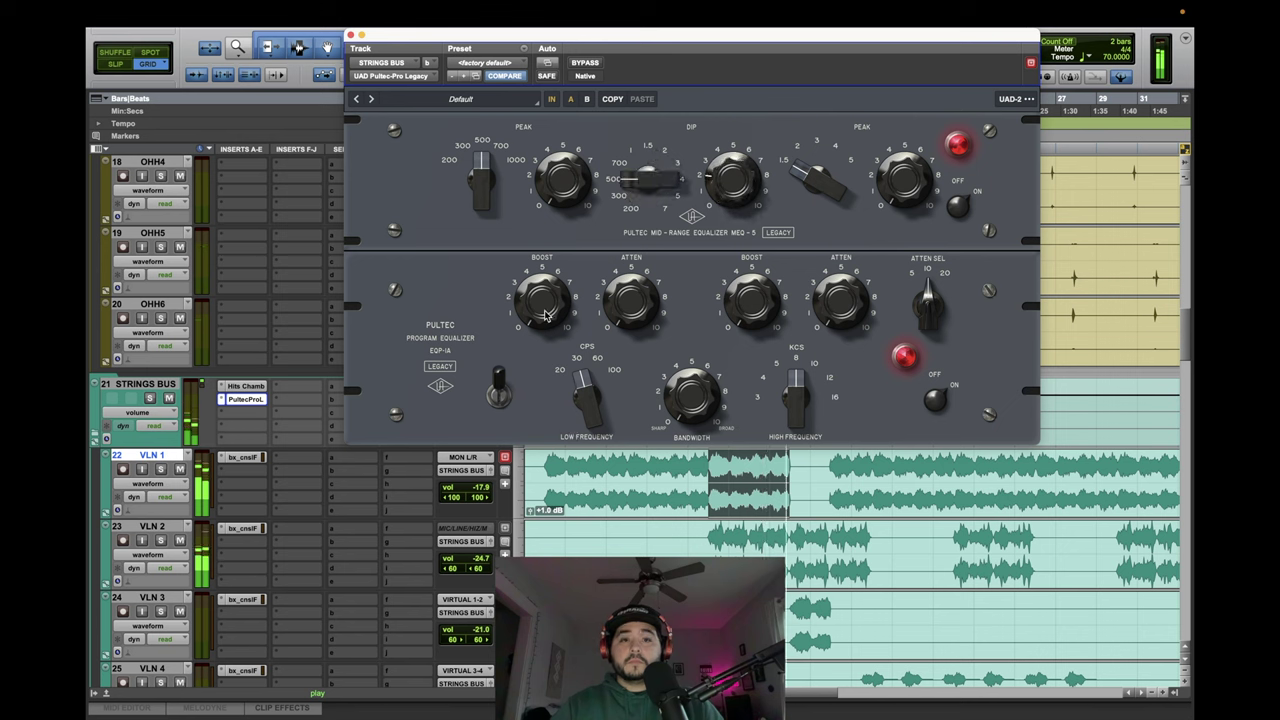
Set the Pultec-Pro's low frequency to 100 CPS, and raise the high boost with its frequency at 12 KCS.
left_click_drag(593, 405, 580, 360)
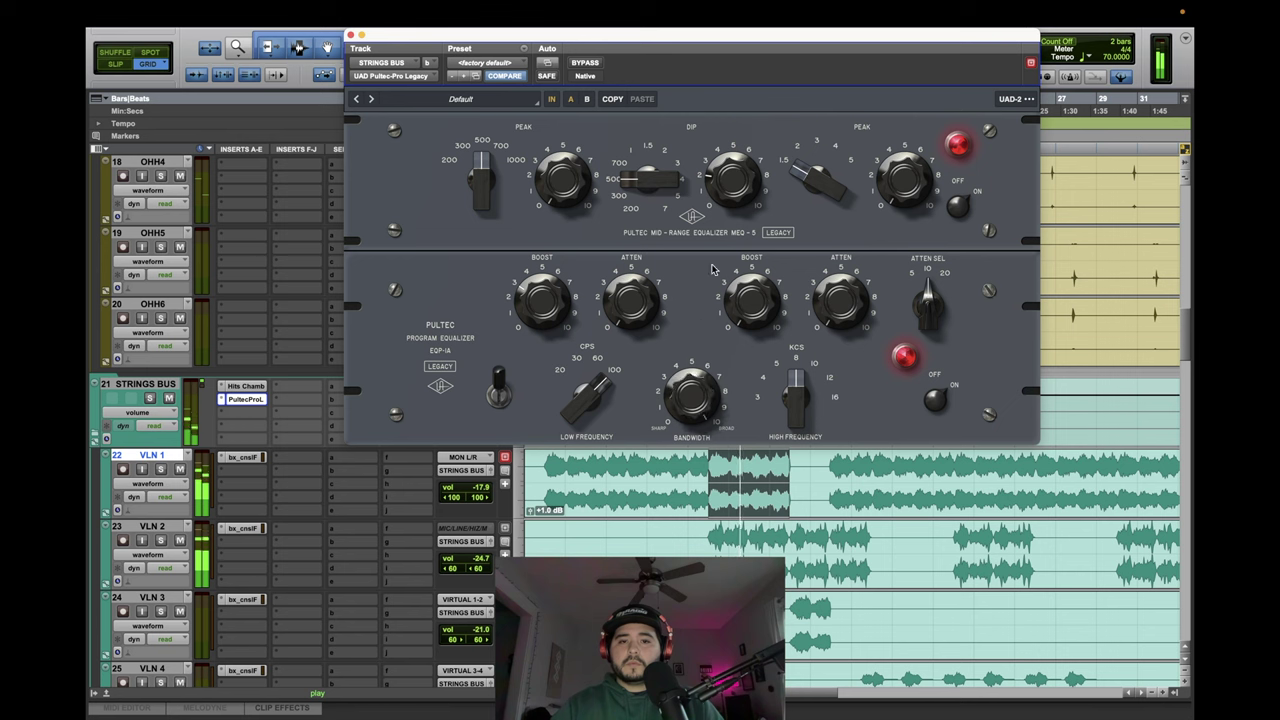
left_click_drag(804, 410, 811, 374)
left_click_drag(766, 320, 766, 292)
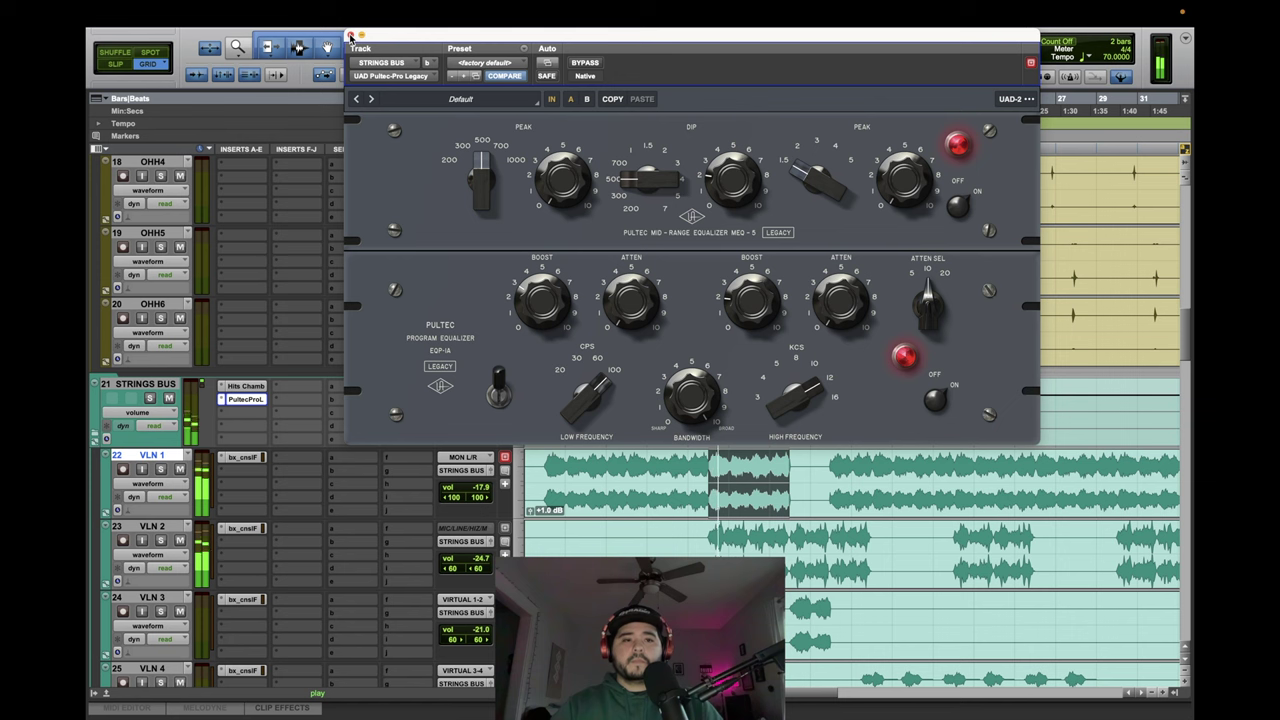
Compare the strings with the Pultec-Pro bypassed and active, leaving it active and closing its window.
left_click(938, 398)
left_click(939, 396)
left_click(584, 63)
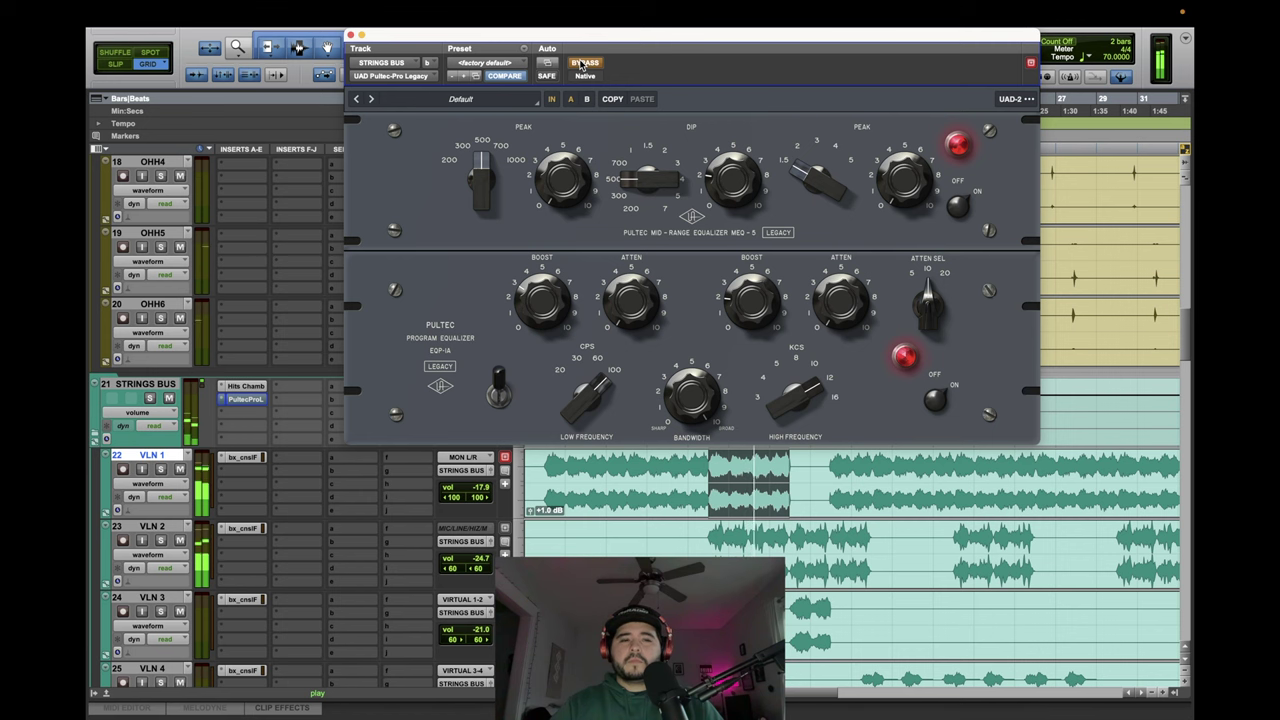
left_click(584, 63)
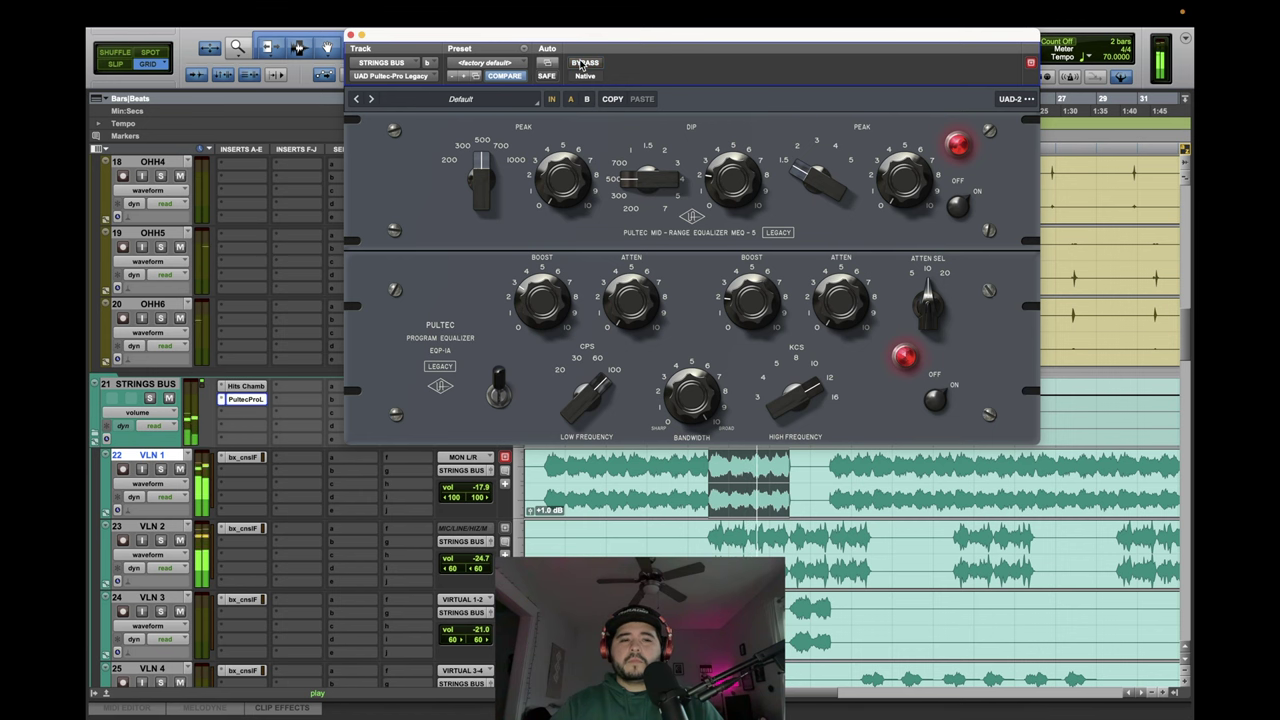
left_click(350, 36)
Select the first group of lead vocal clips on V LD 1, from bar 9 to bar 22, and play the selection.
scroll(737, 343, "down", 1)
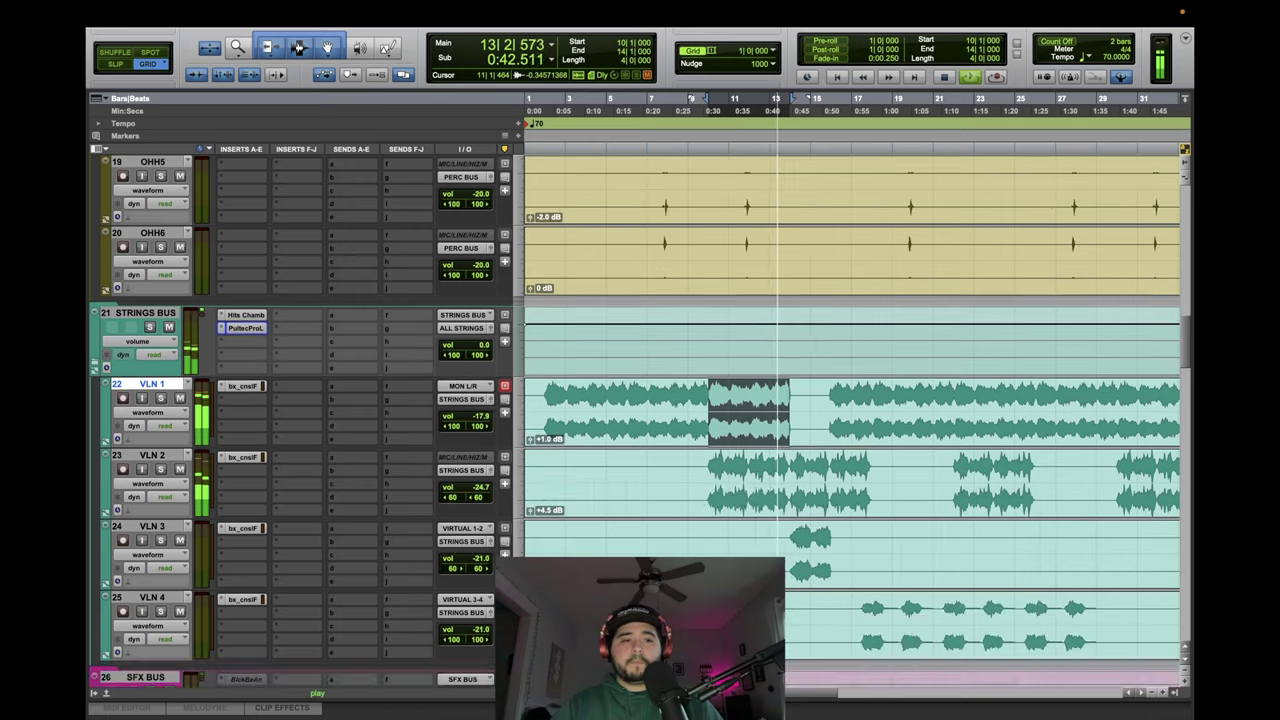
scroll(850, 400, "down", 10)
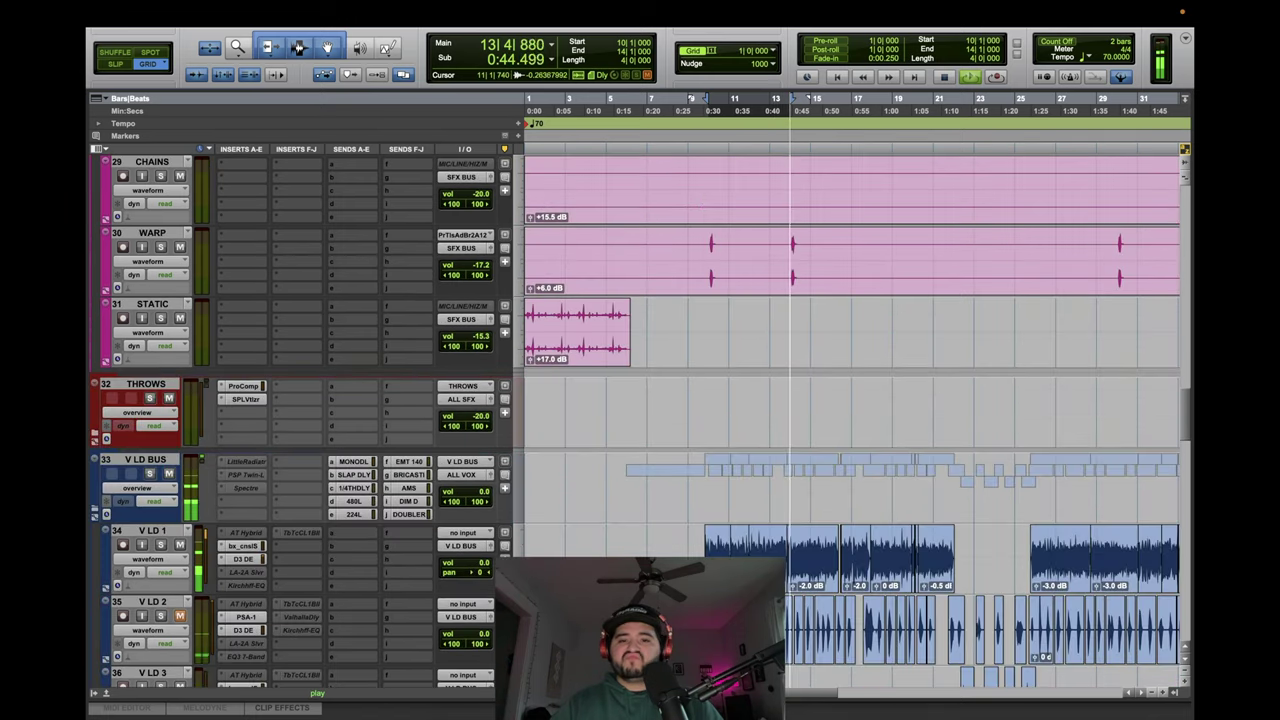
left_click(718, 580)
left_click(932, 589, "shift")
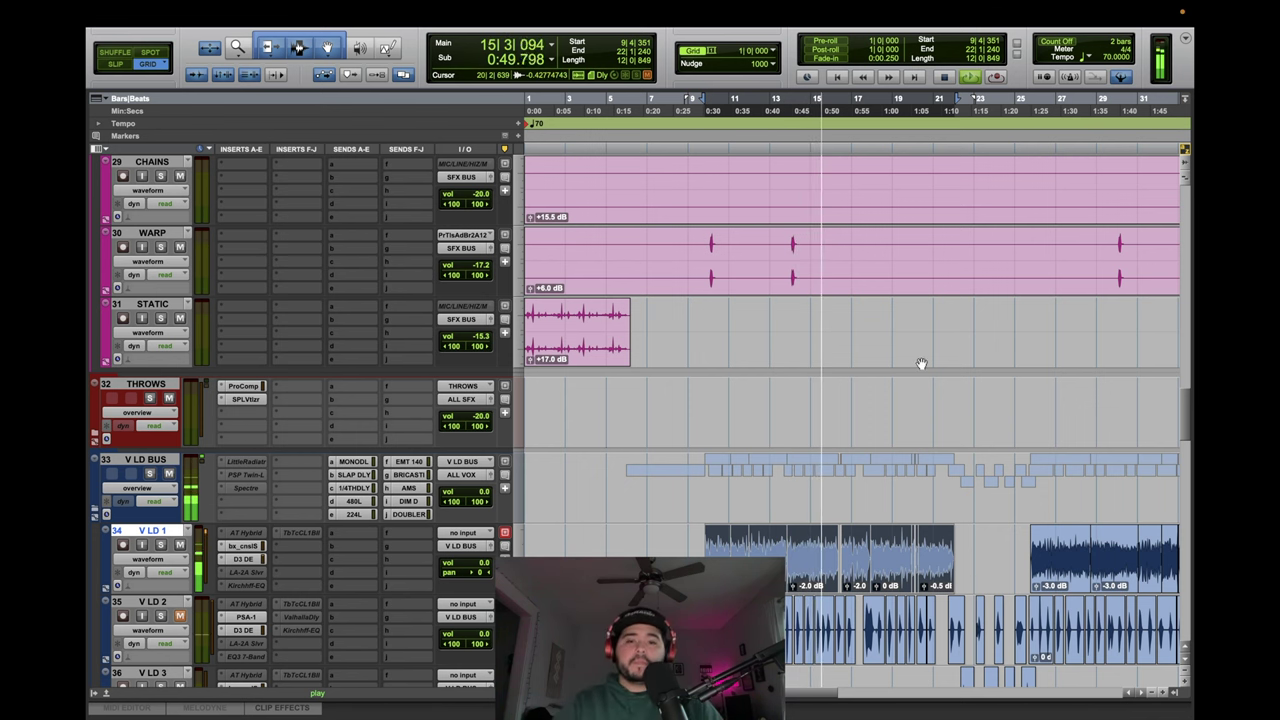
key("space")
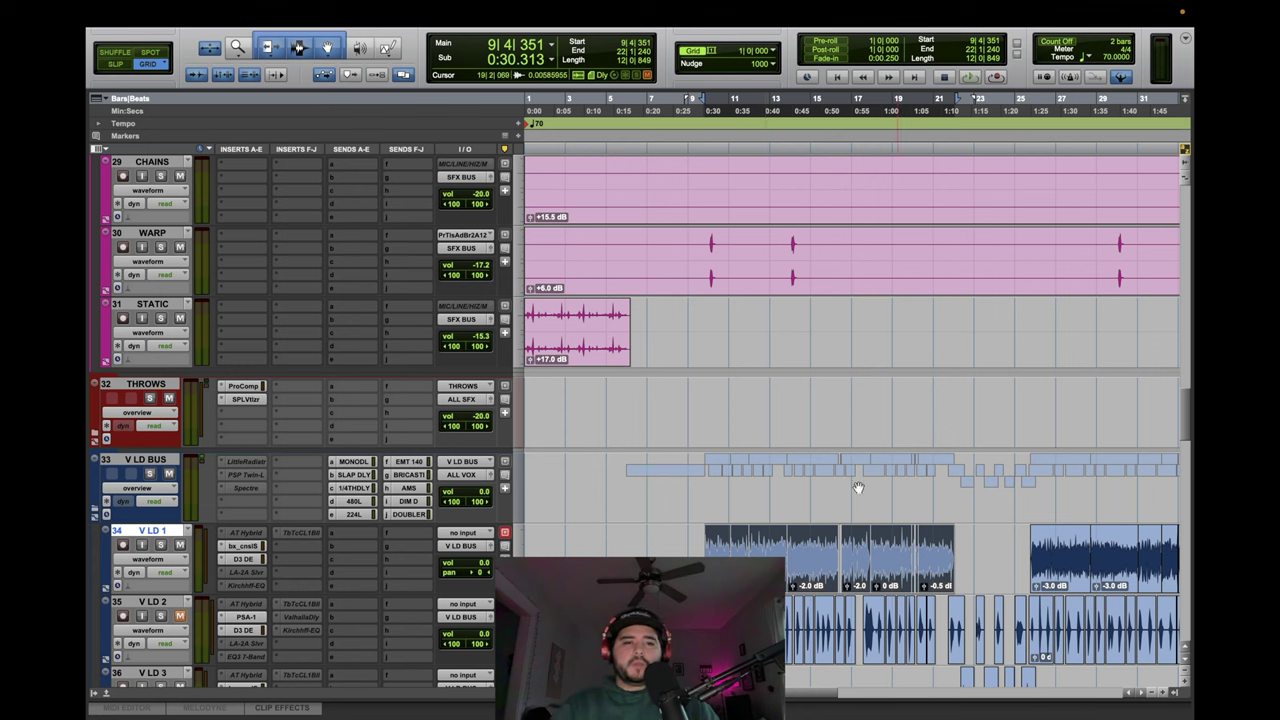
left_click(922, 494)
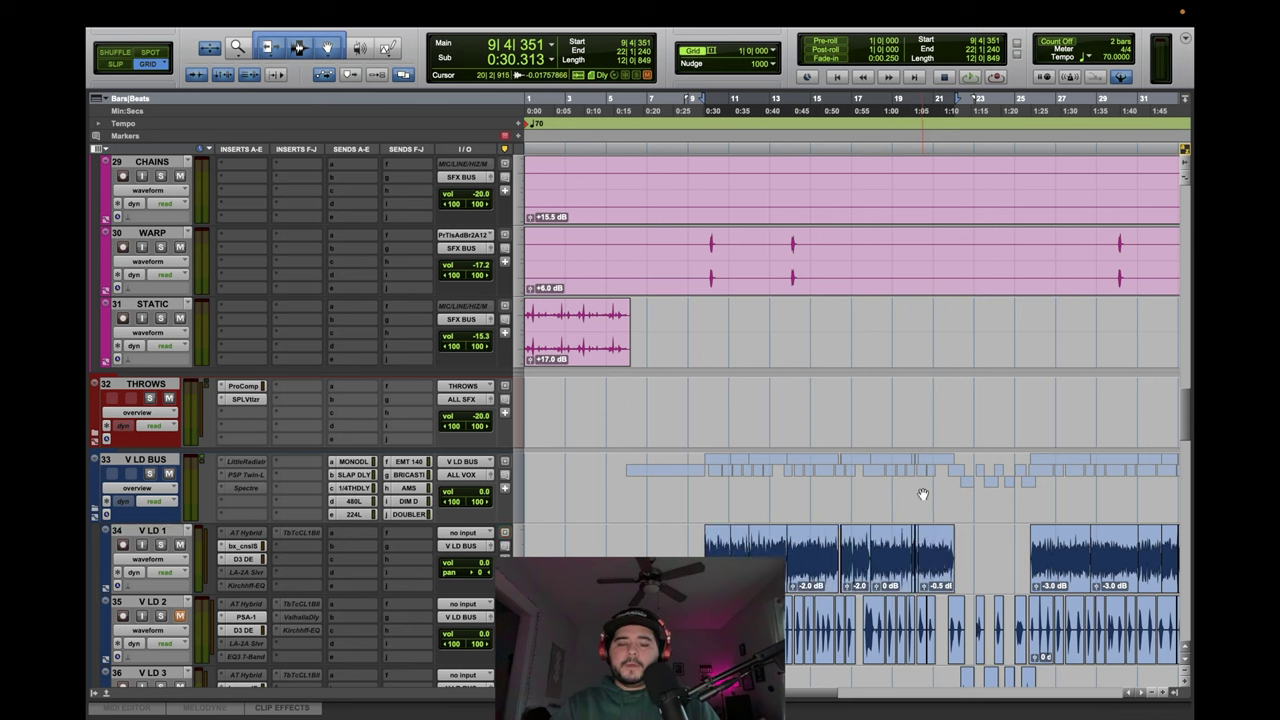
left_click(939, 571)
left_click(718, 572, "shift")
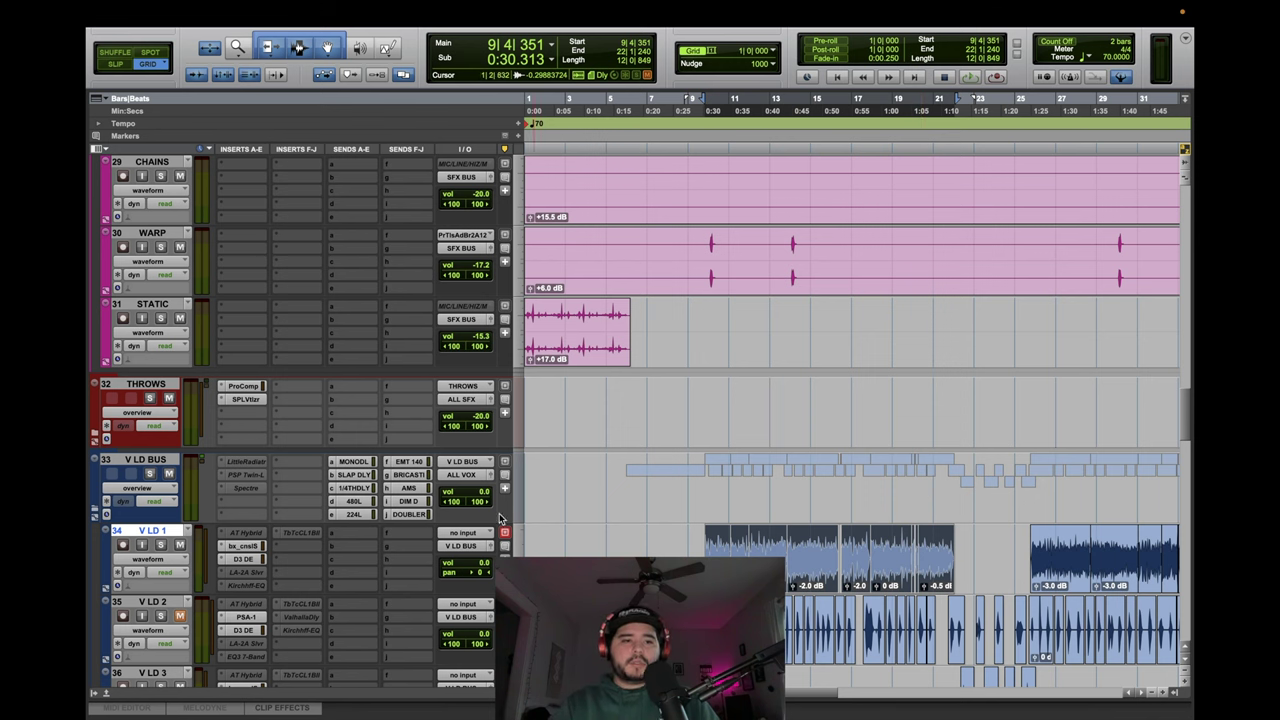
key("space")
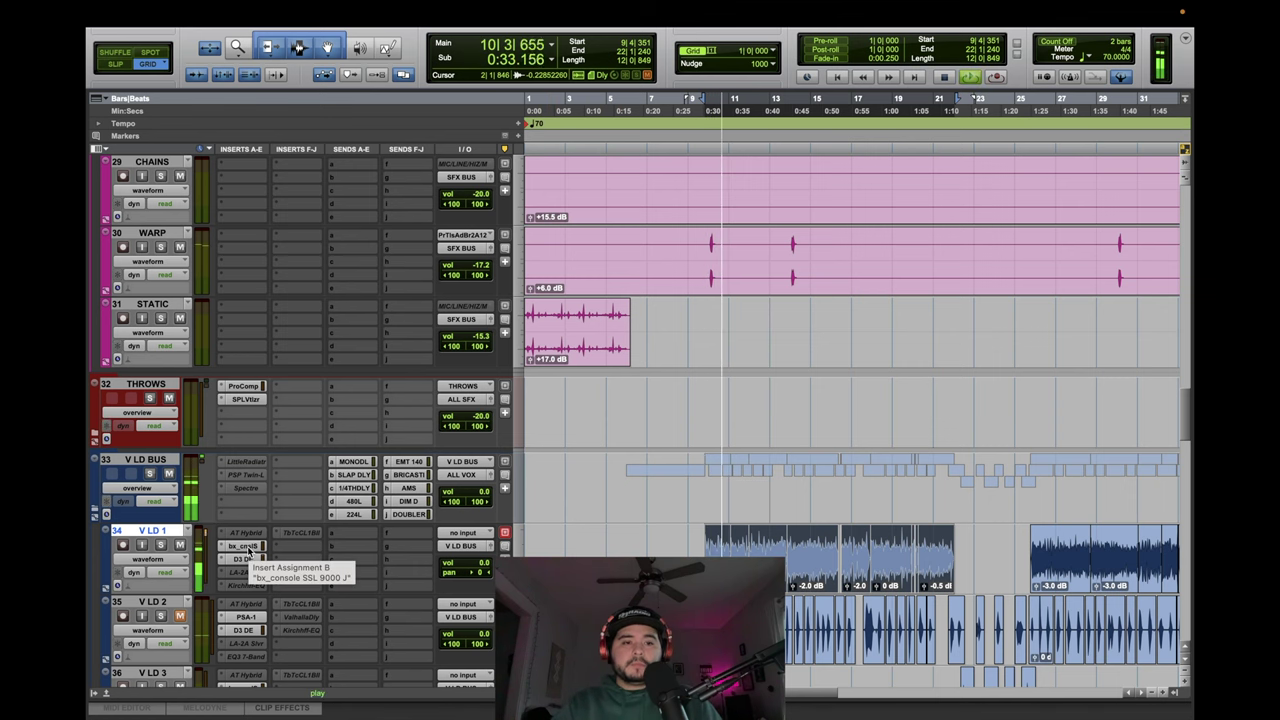
In V LD 1's bx_console SSL 9000 J, set the LF gain to -1.9 dB and adjust the LMF gain and frequency.
left_click(245, 546)
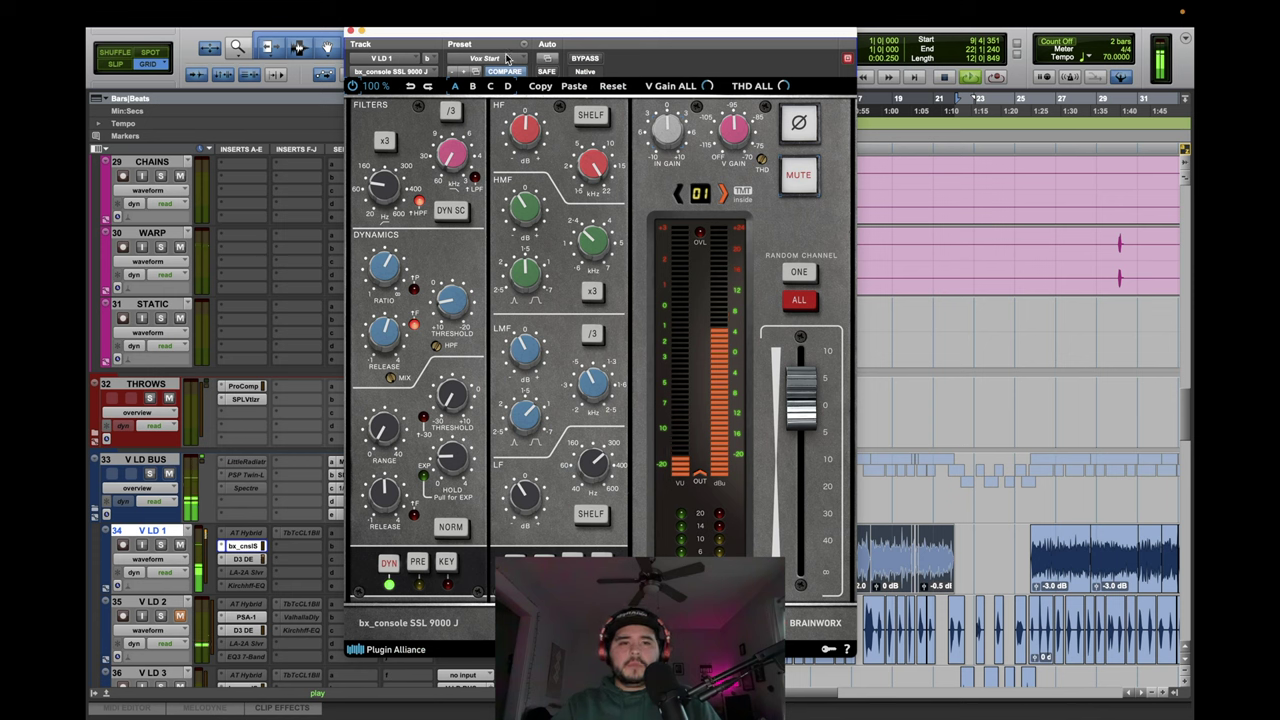
left_click_drag(531, 498, 536, 540)
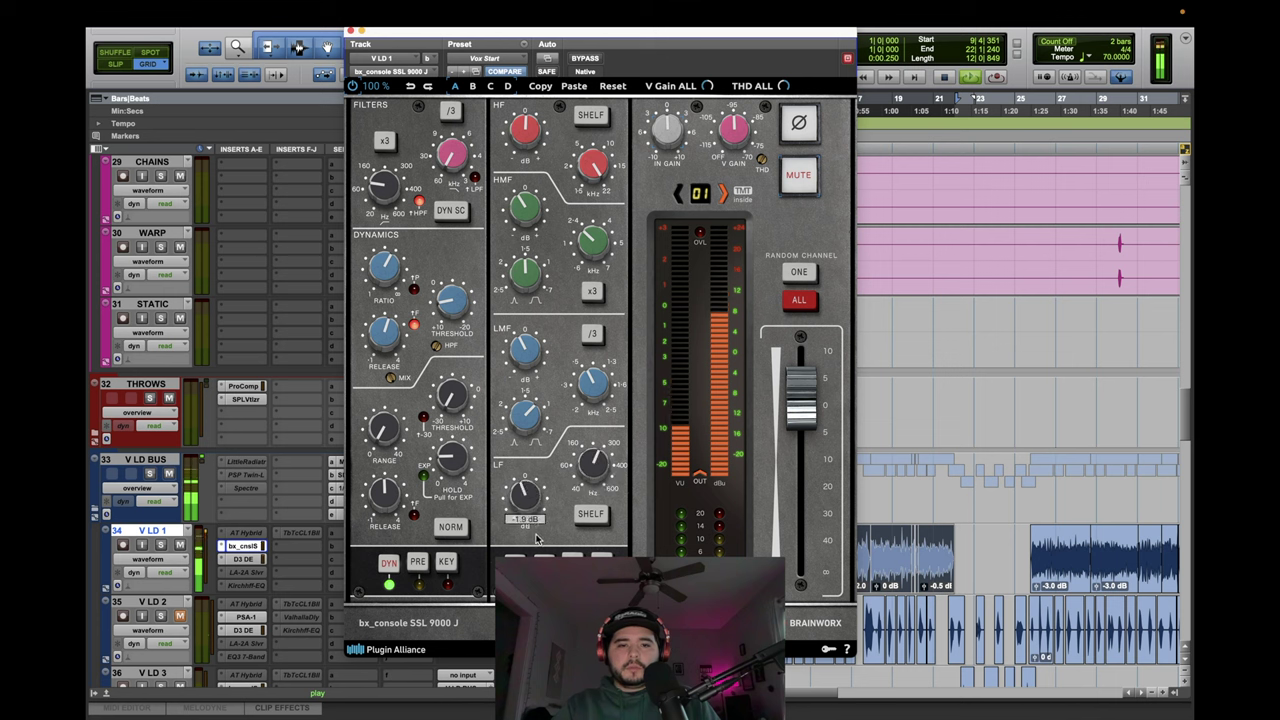
left_click_drag(522, 360, 530, 329)
left_click_drag(591, 380, 533, 362)
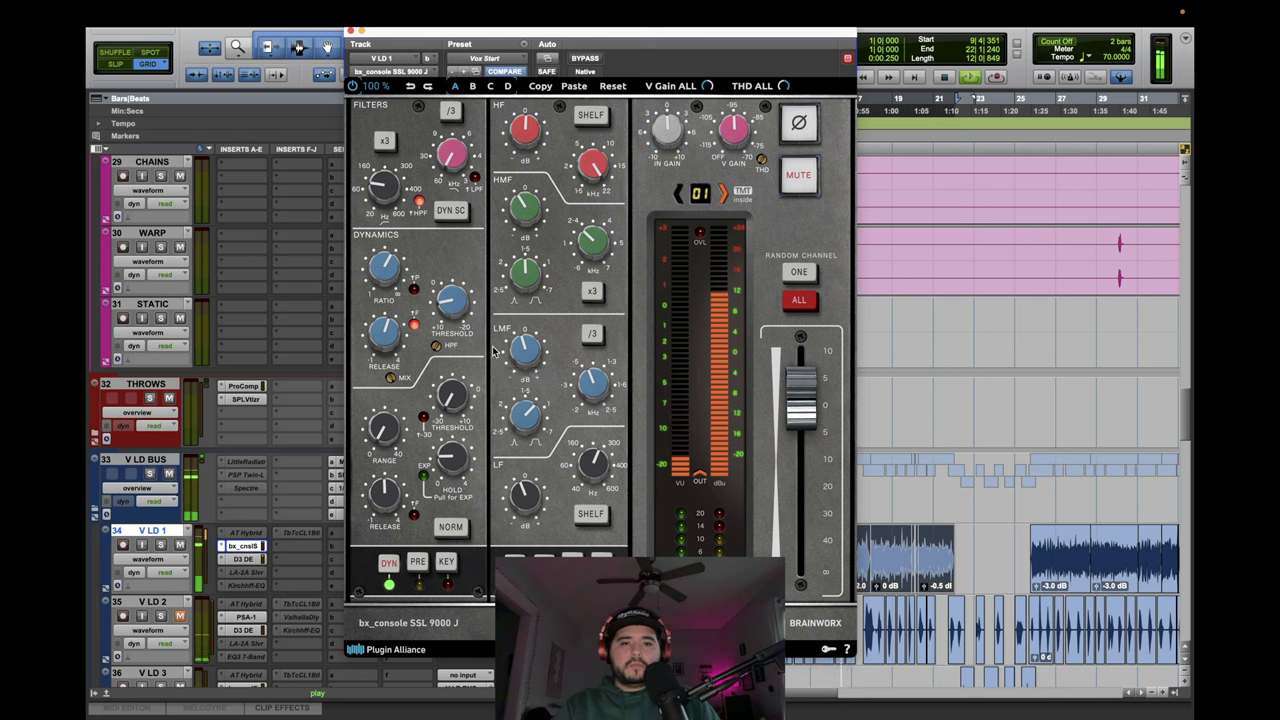
Enable PRE with the compressor threshold at +4.5 dB, and set the high-pass filter to 138 Hz on the vocal's channel strip.
left_click_drag(458, 308, 456, 310)
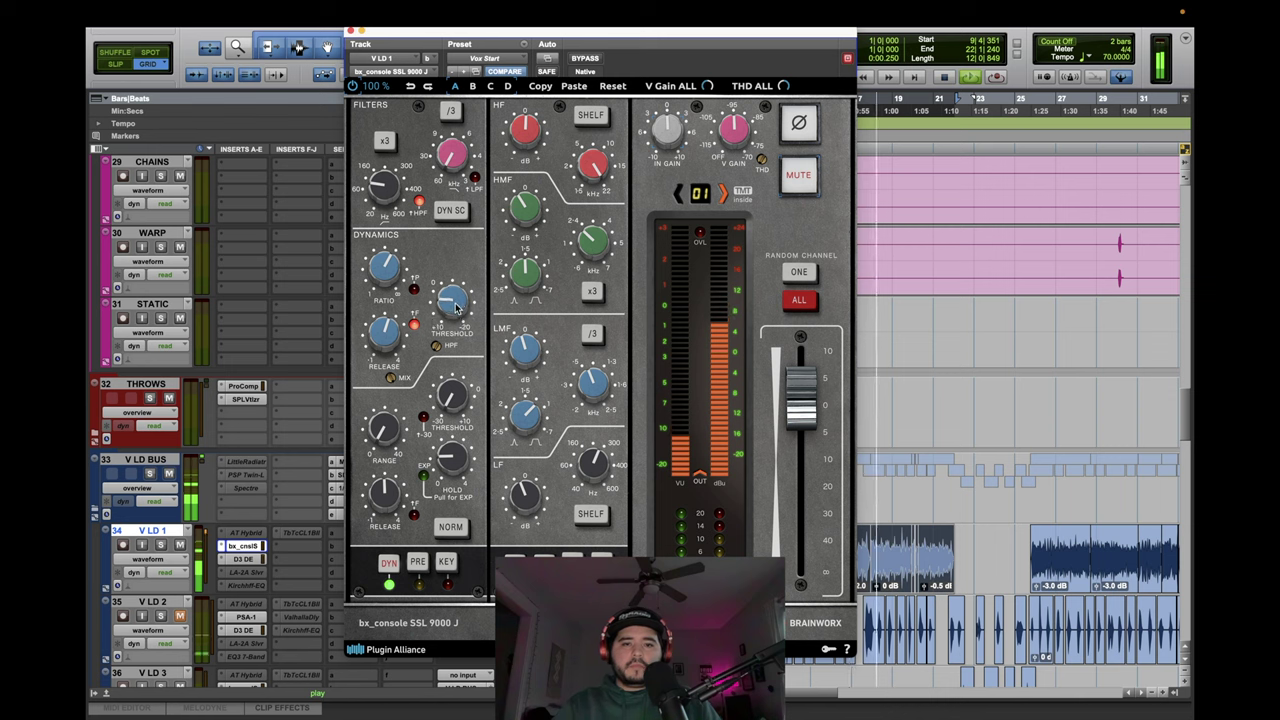
left_click(418, 562)
mouse_move(460, 318)
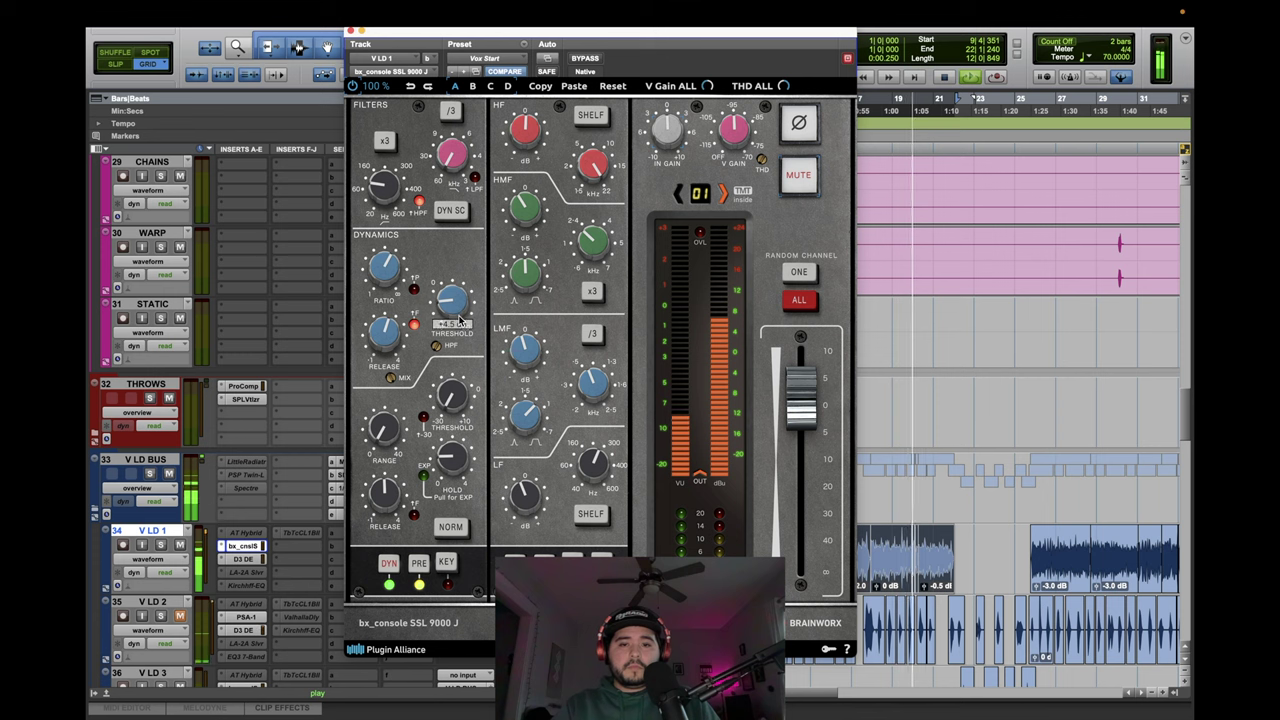
mouse_move(403, 186)
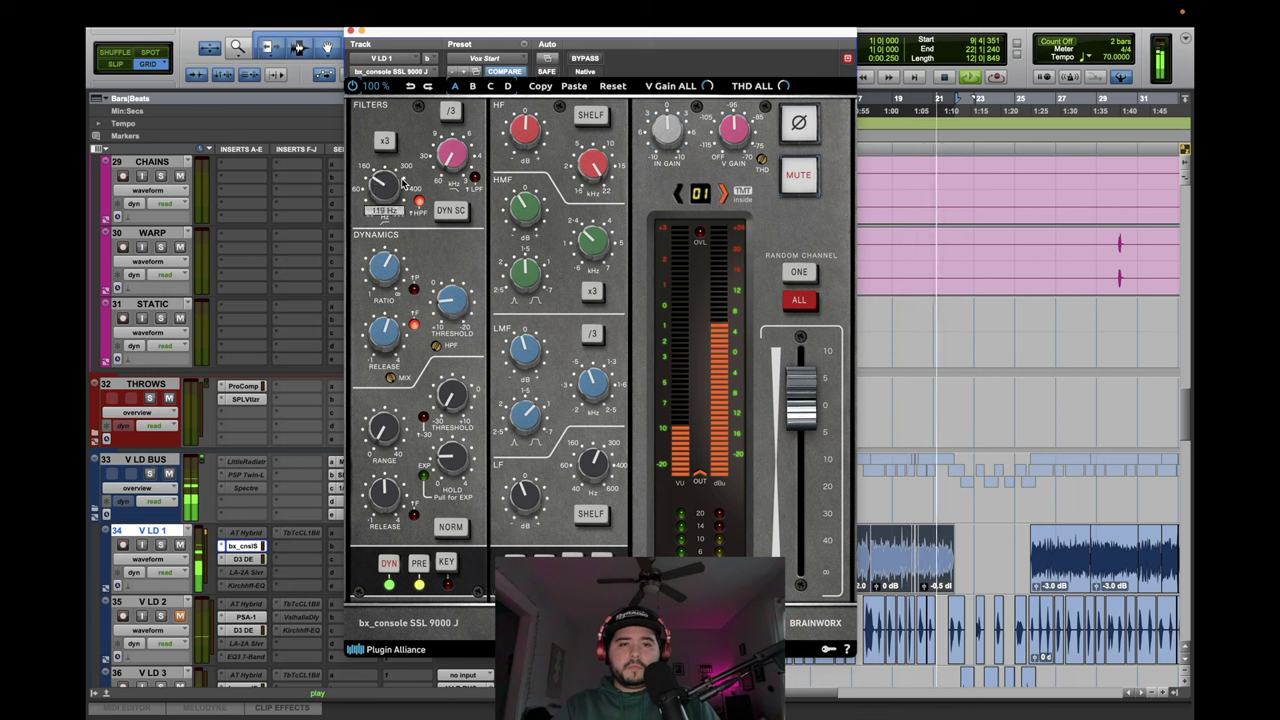
left_click_drag(403, 184, 403, 181)
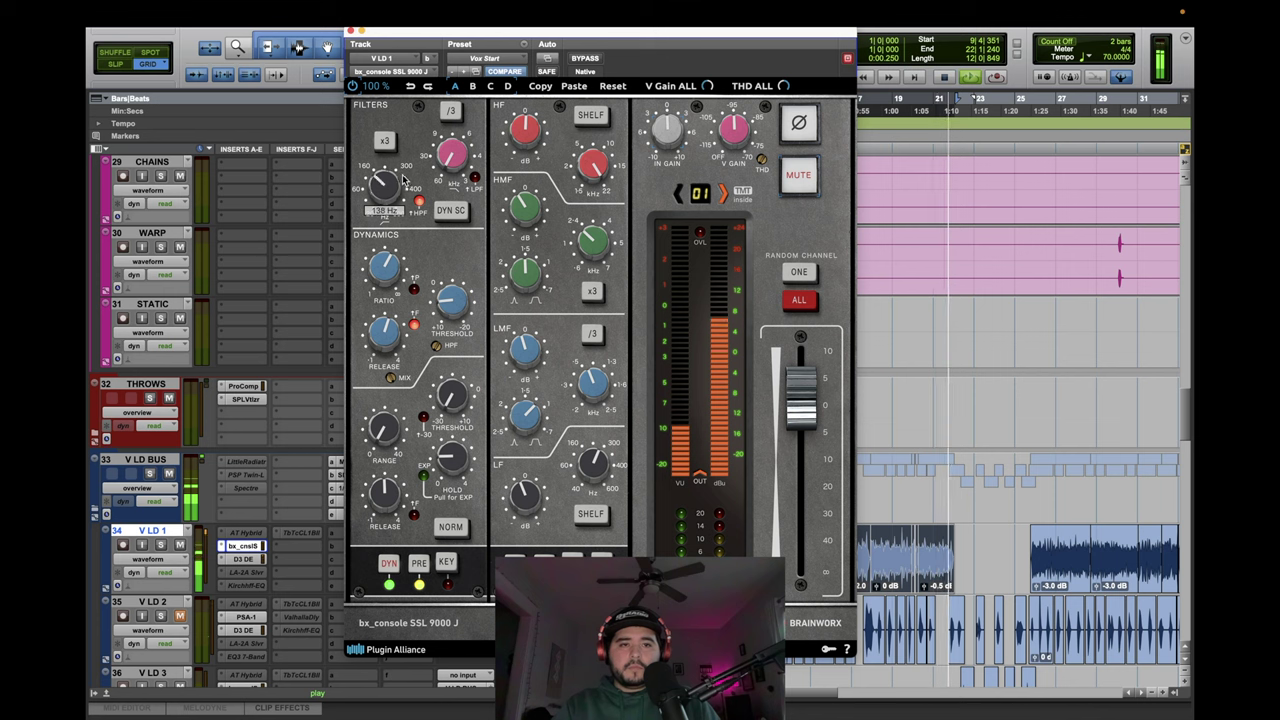
Fine-tune the high-pass filter to about 156 Hz on the vocal's channel strip, play the vocal and close the plug-in window.
left_click_drag(404, 180, 401, 179)
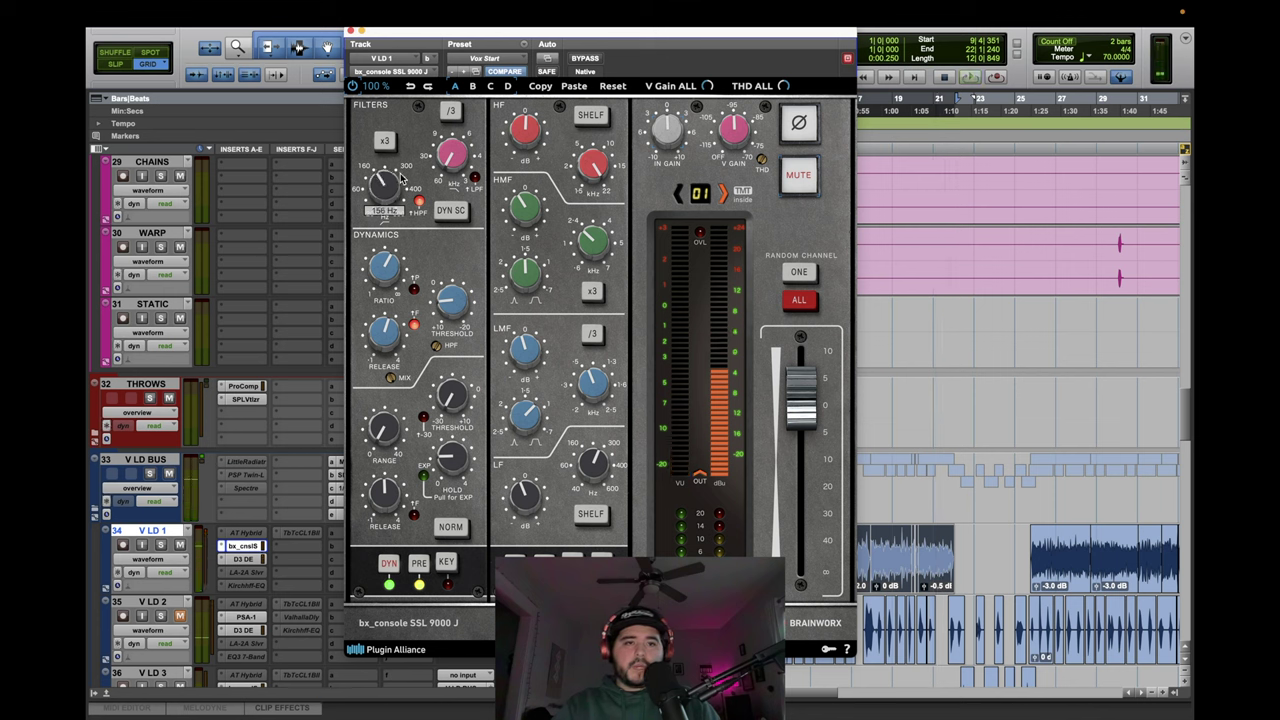
left_click_drag(402, 179, 401, 181)
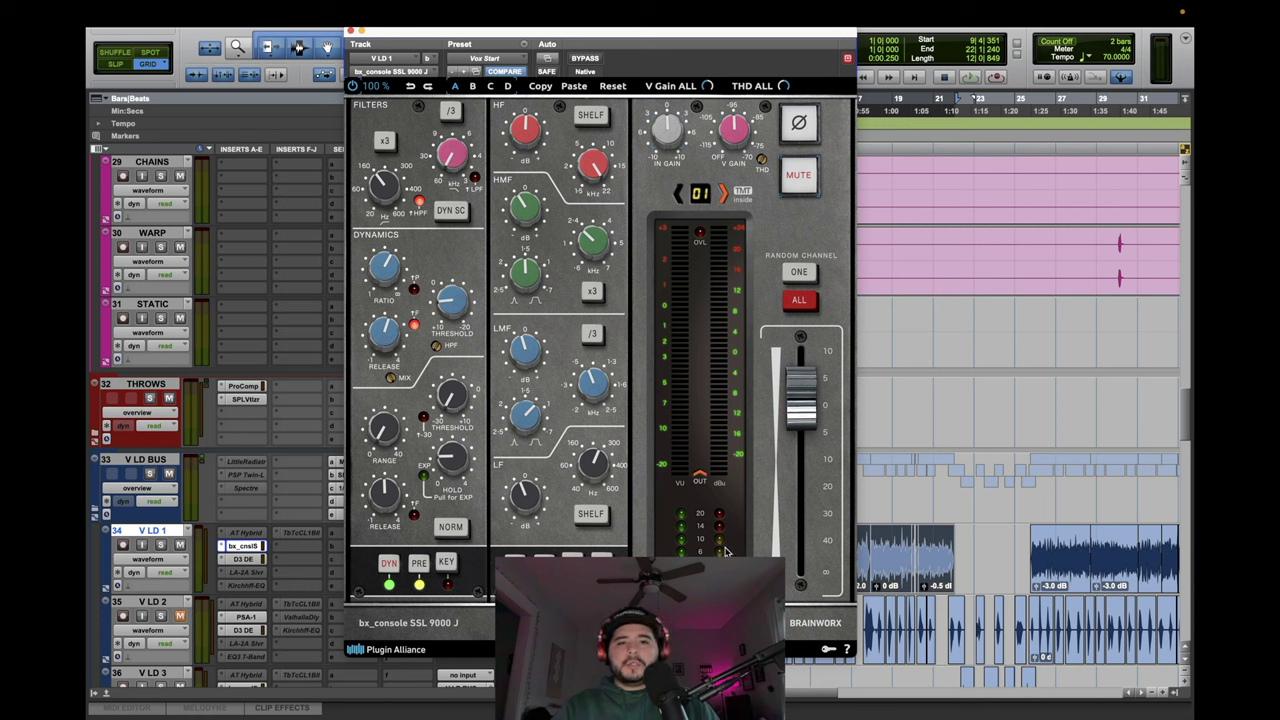
key("space")
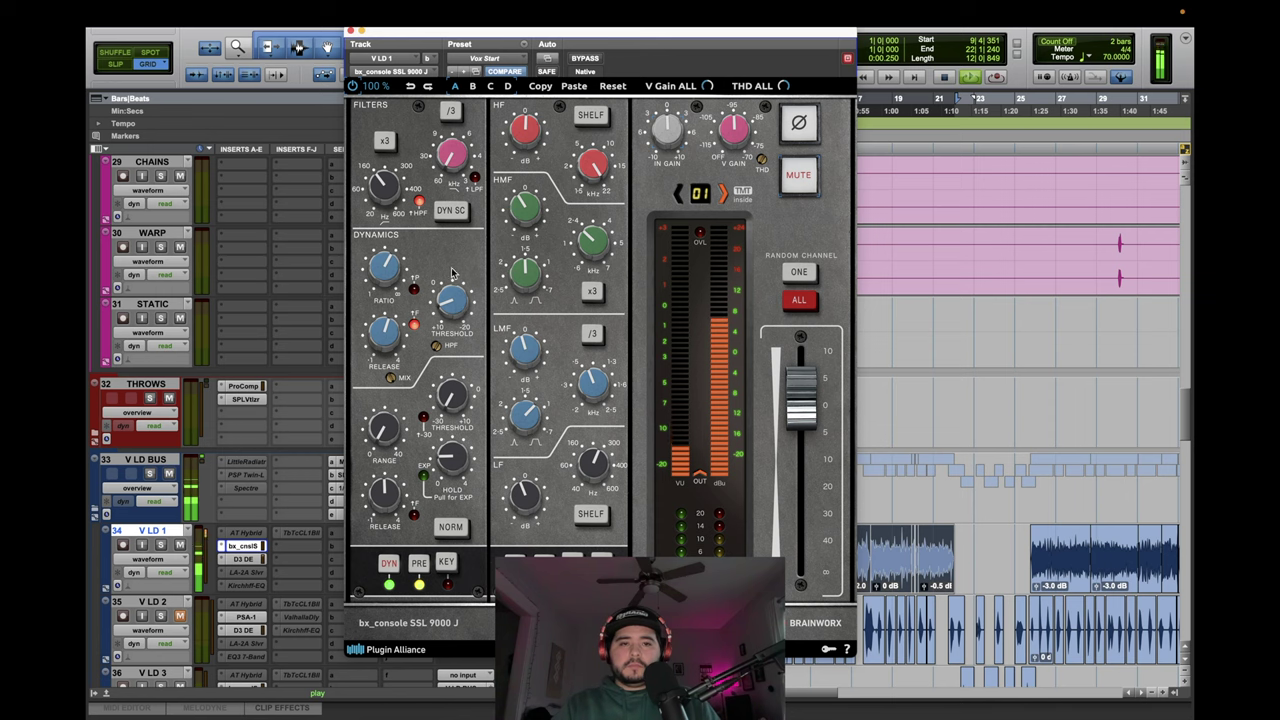
left_click(351, 31)
Stop playback and look over the lead vocal clips and their clip gains along the timeline.
scroll(932, 526, "right", 1)
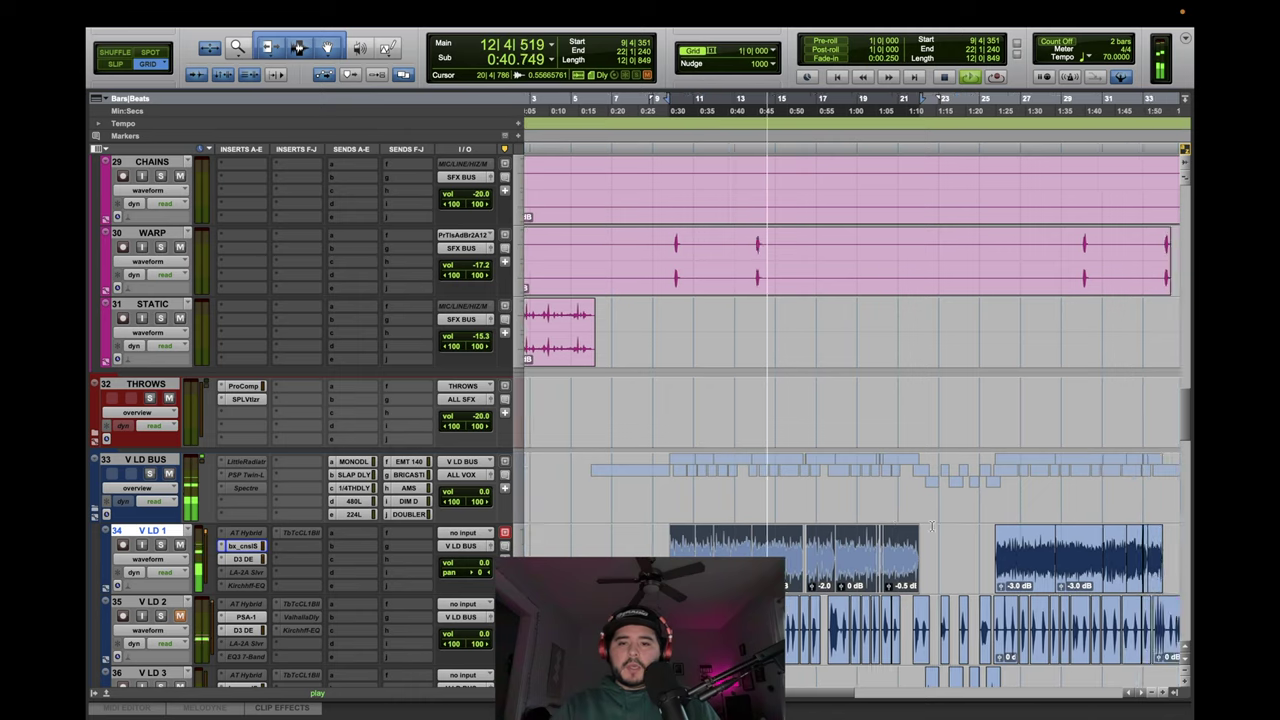
scroll(932, 526, "right", 3)
key("space")
scroll(1058, 590, "left", 1)
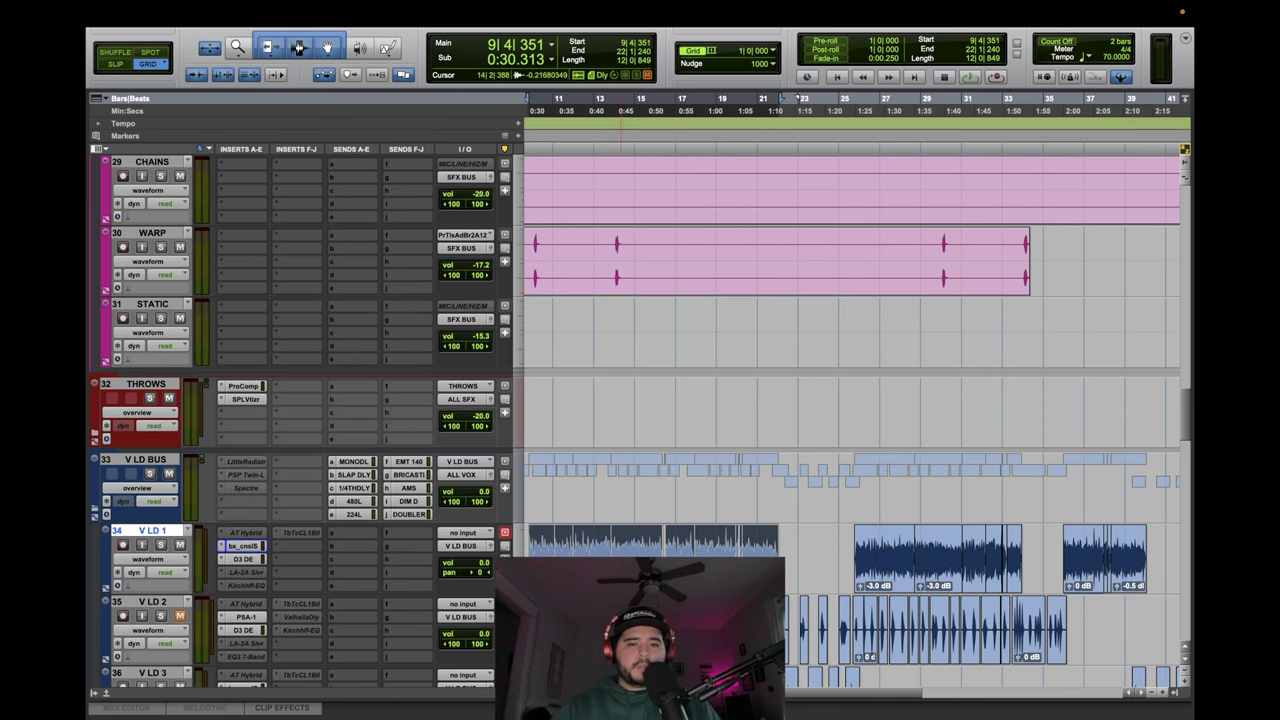
scroll(850, 420, "left", 3)
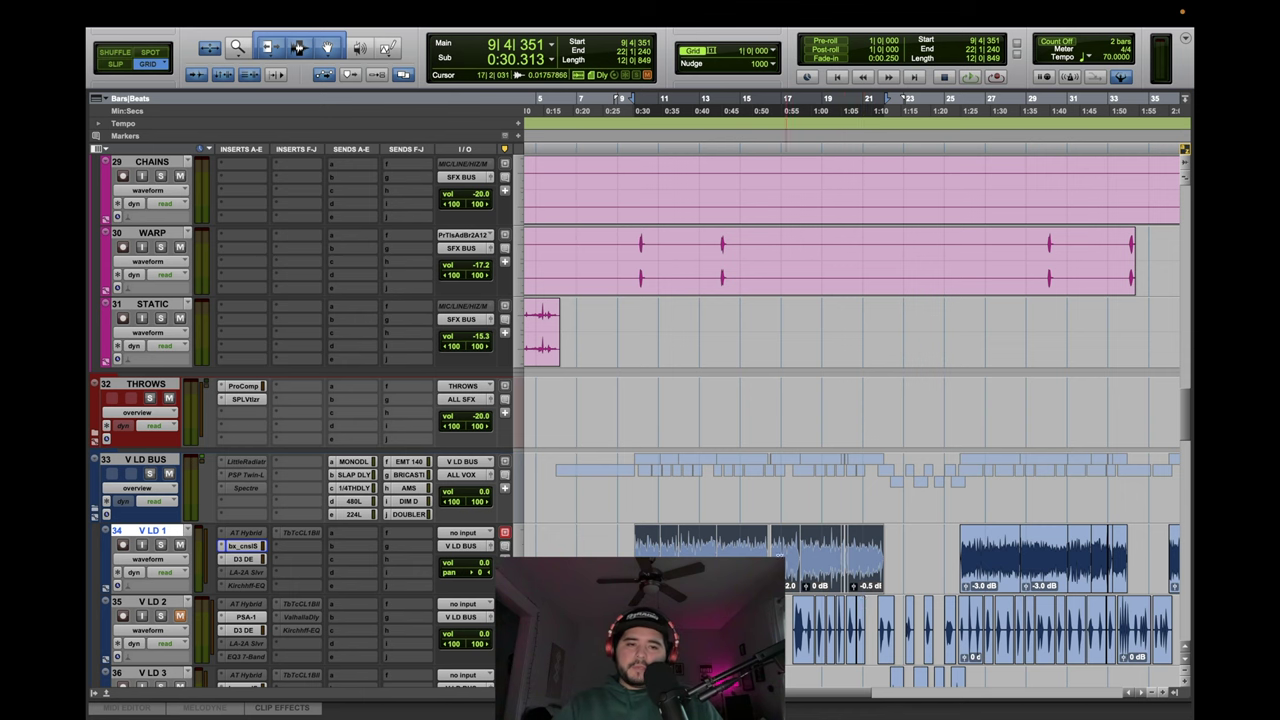
scroll(846, 508, "down", 2)
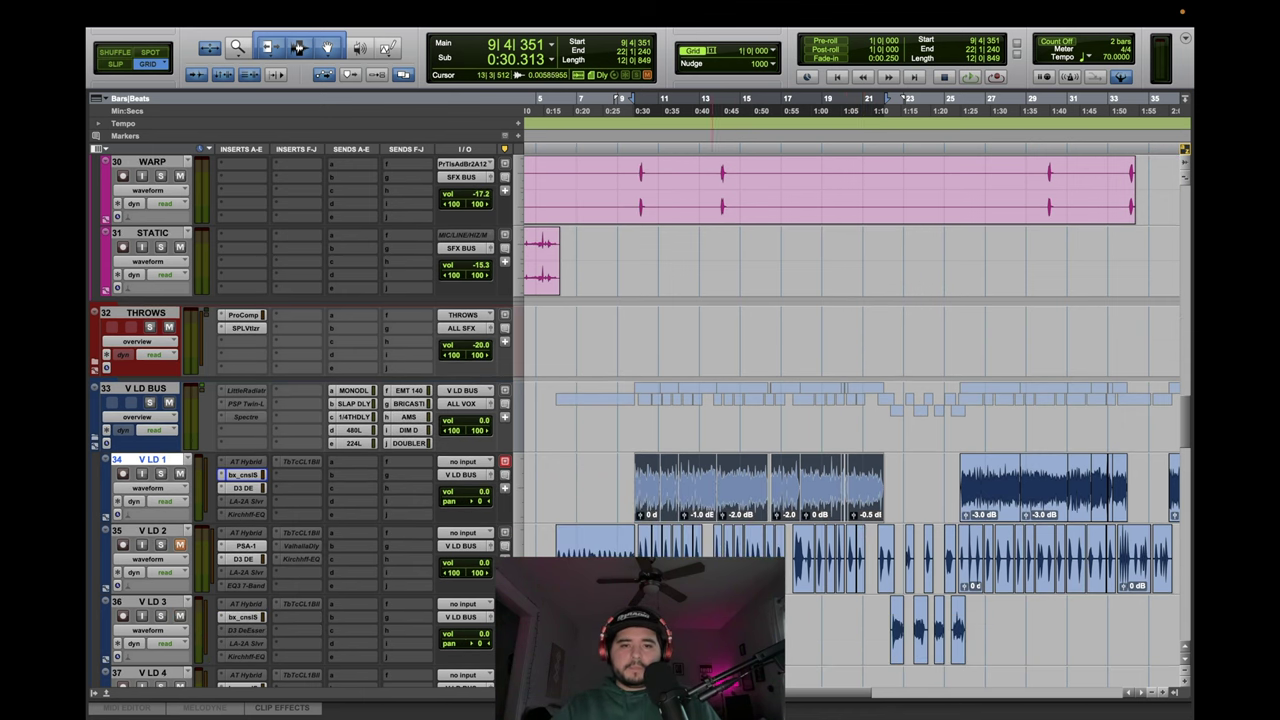
key("t")
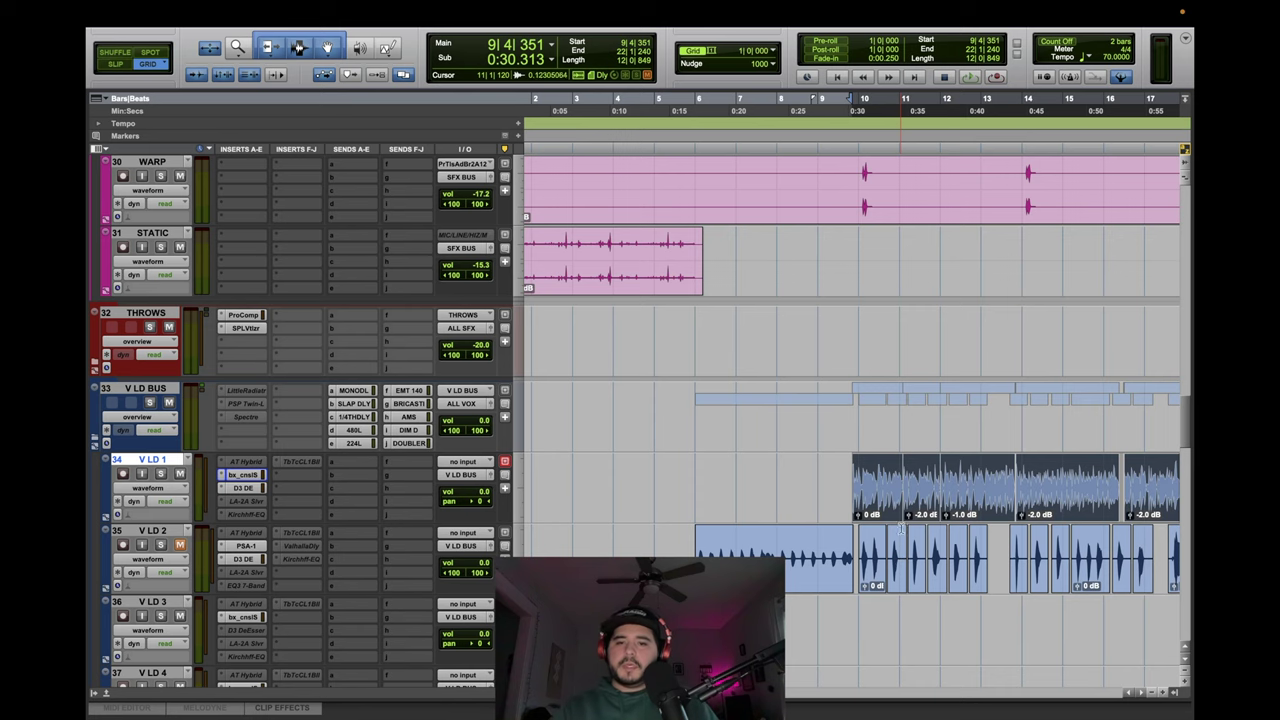
scroll(900, 553, "right", 5)
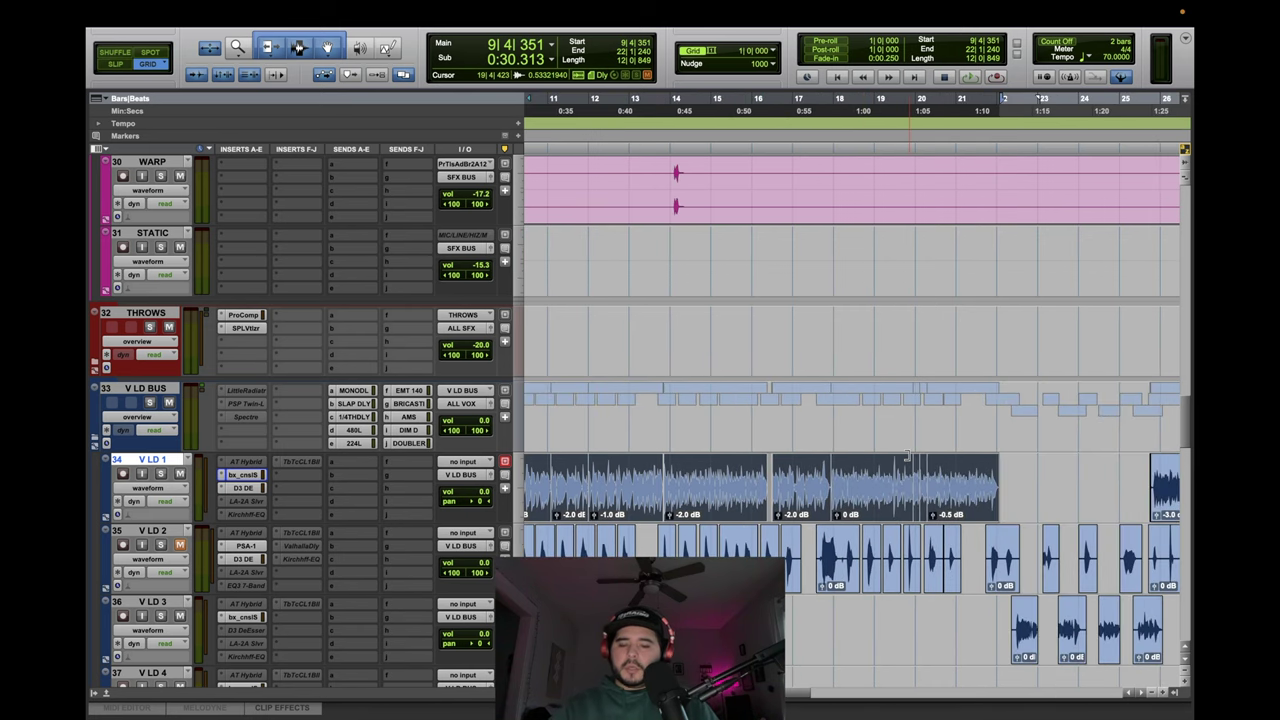
key("r")
scroll(904, 430, "right", 3)
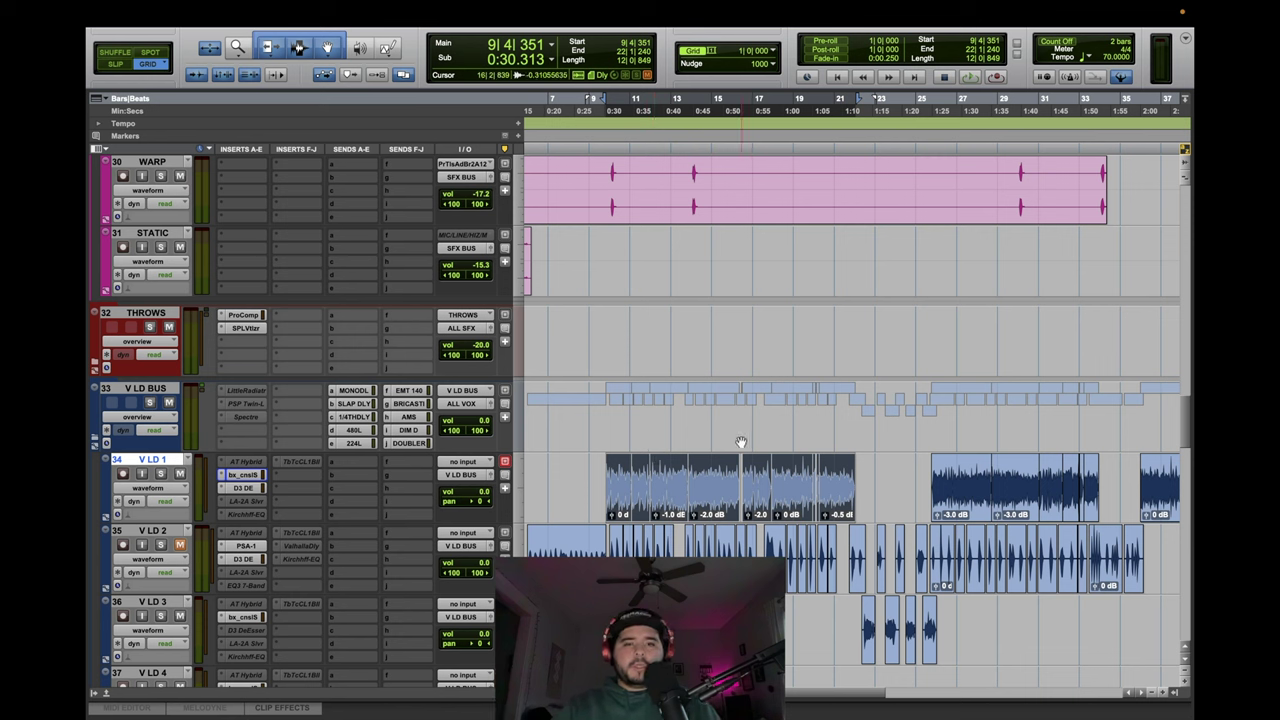
Play V LD 1 and compare it with the Dyn3 De-Esser bypassed and active, leaving it active.
key("space")
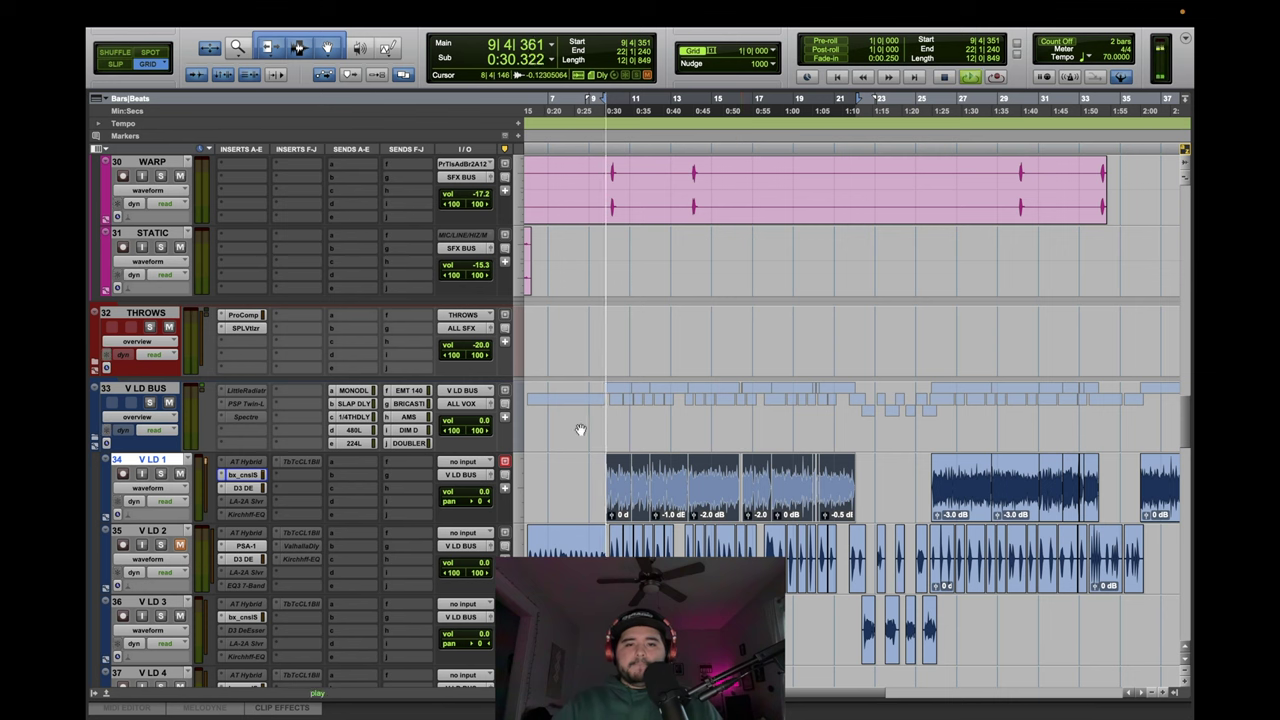
left_click(257, 489)
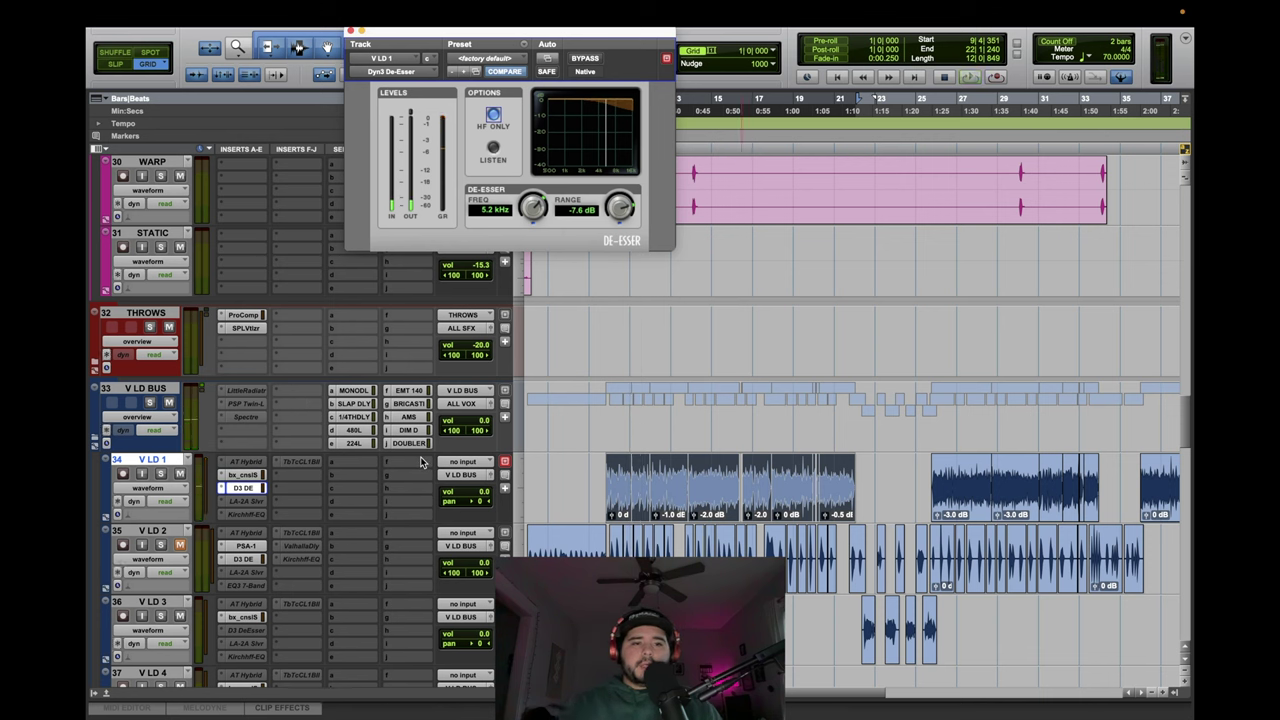
left_click(587, 60)
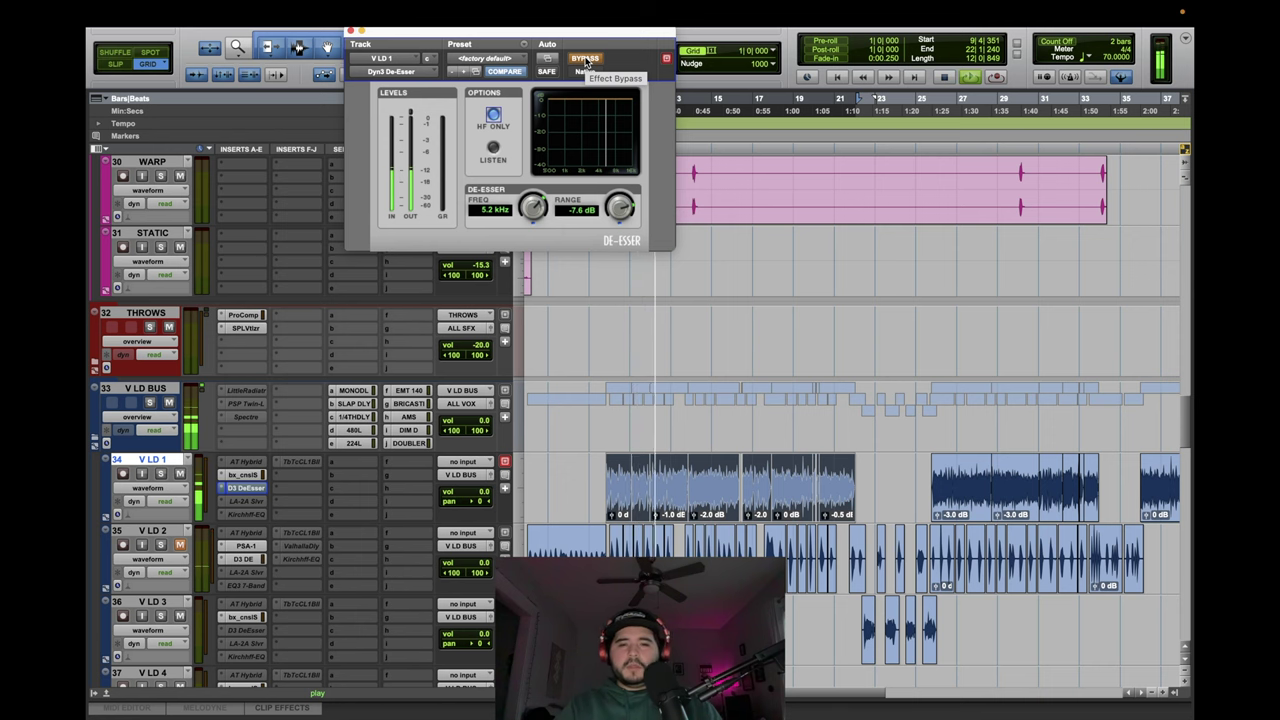
left_click(586, 62)
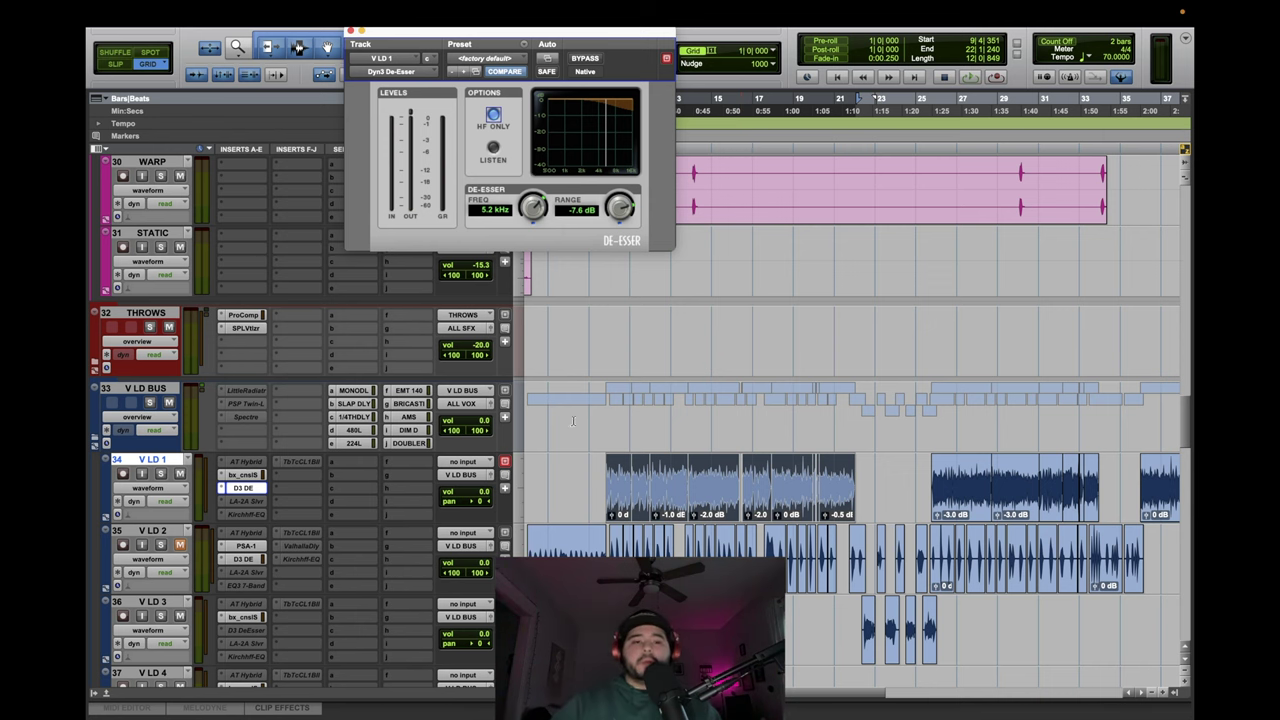
scroll(594, 474, "up", 2)
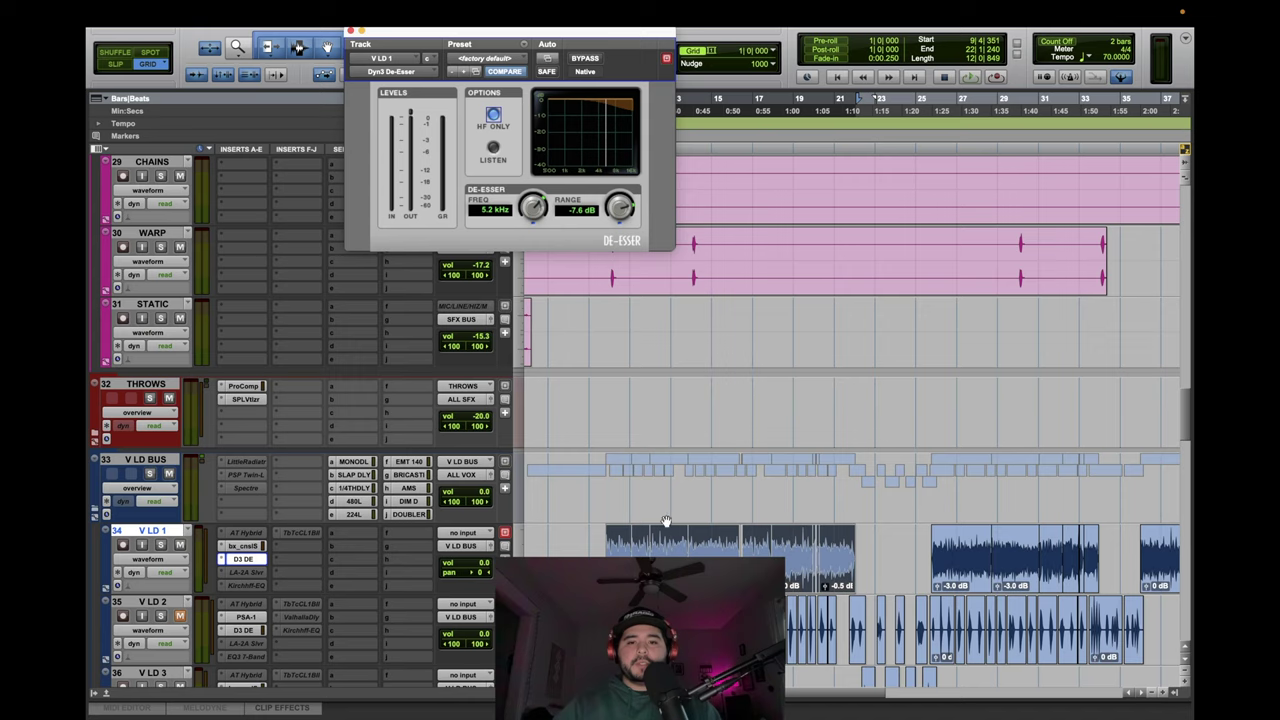
scroll(665, 521, "down", 4)
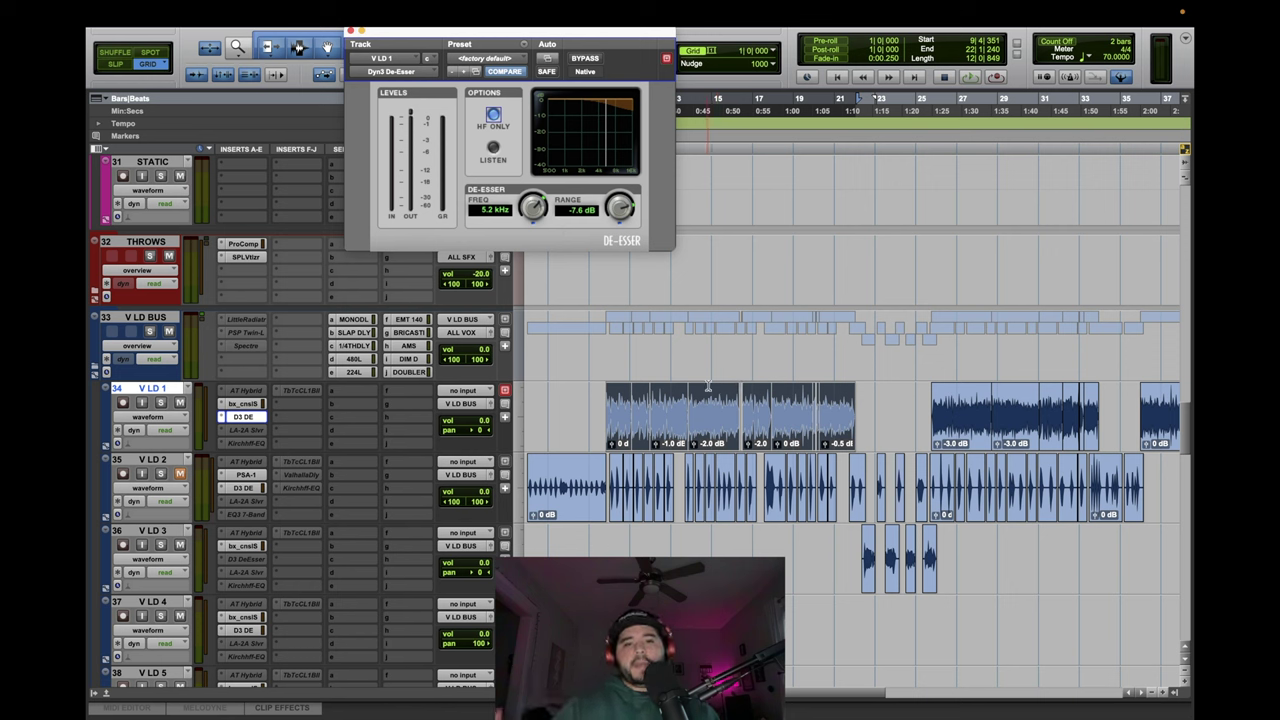
Listen to the vocal while reviewing V LD 1's bx_console SSL 9000 J settings, and close the plug-in window.
key("space")
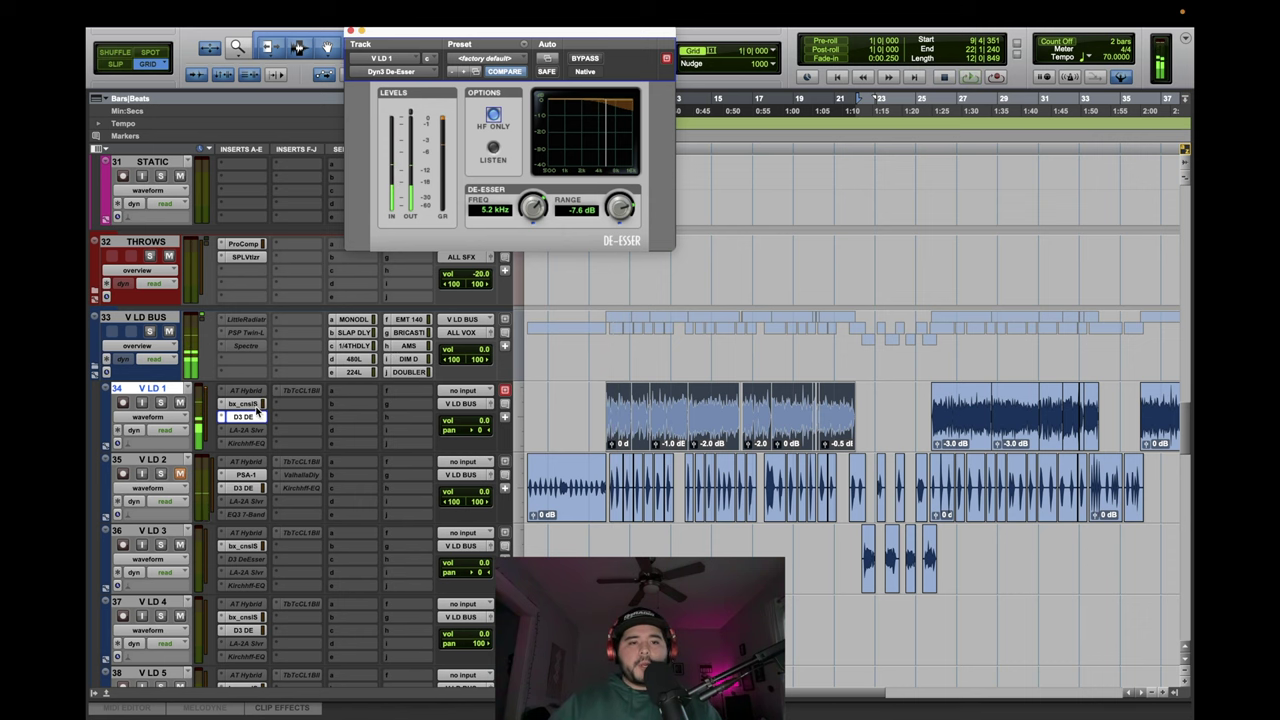
left_click(243, 403)
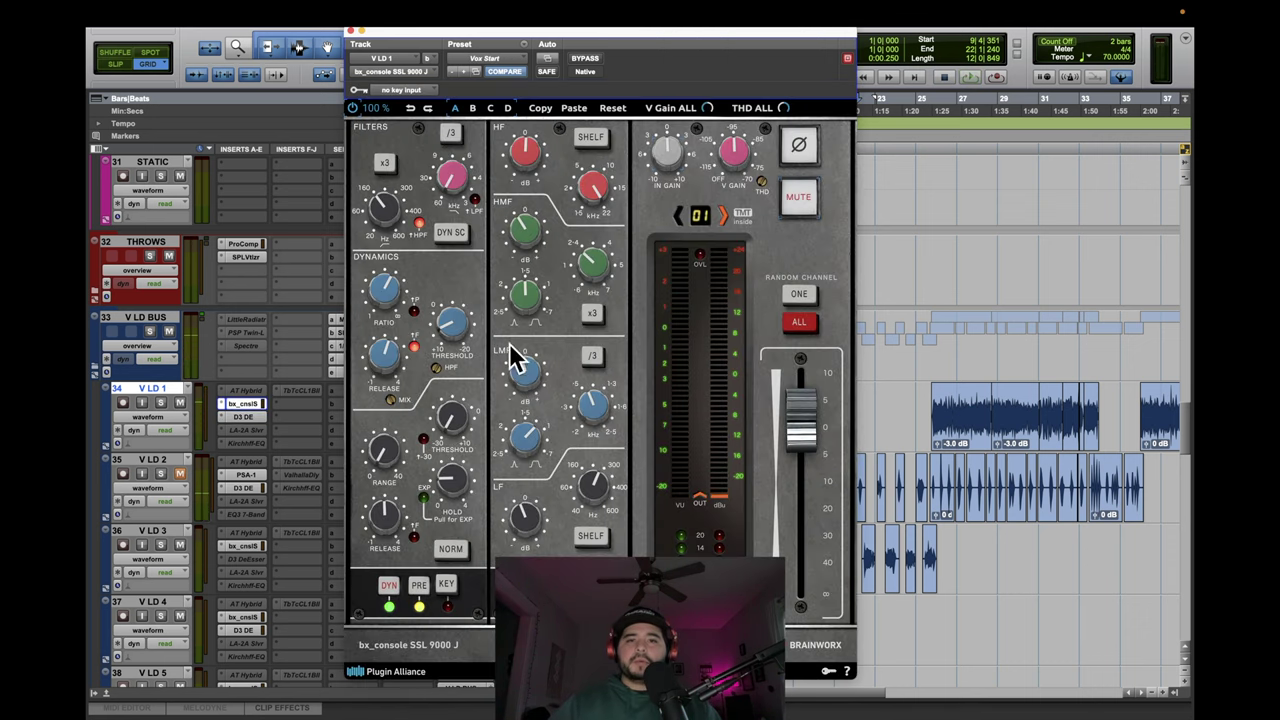
key("space")
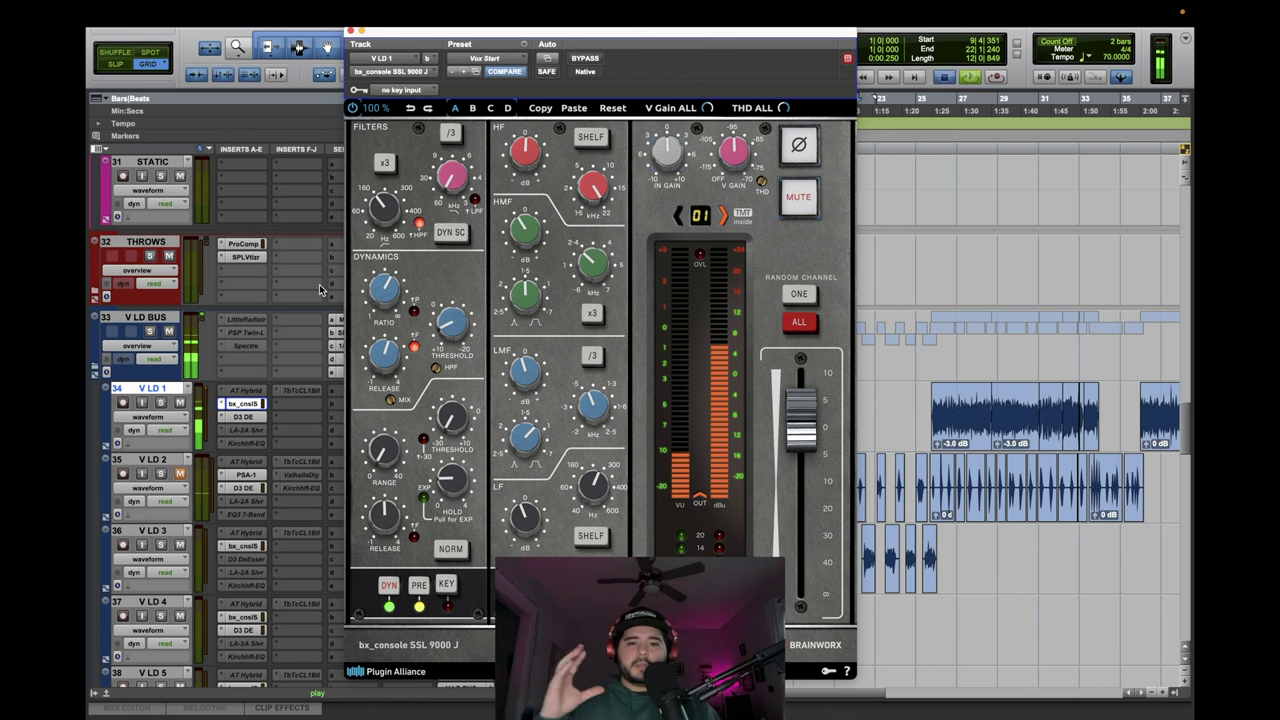
scroll(319, 284, "up", 2)
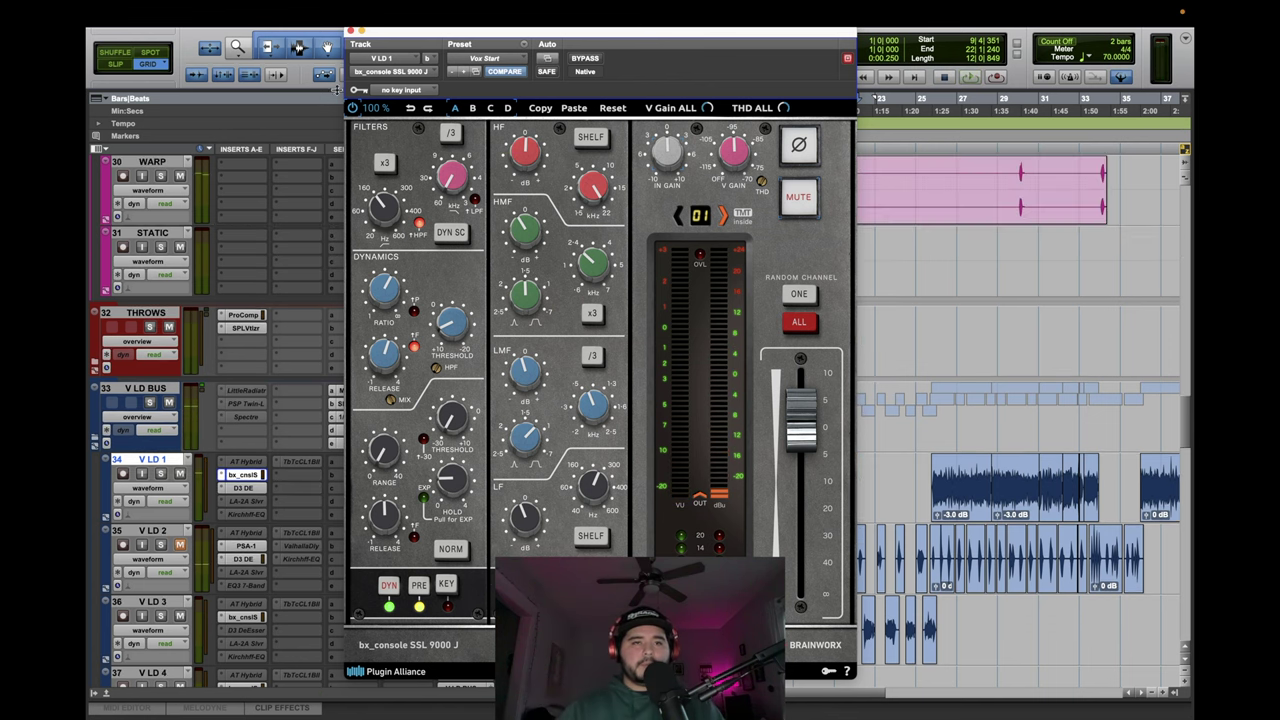
left_click(352, 33)
Make the inactive LA-2A compressor on V LD 1 active, check it during playback and close its window.
scroll(357, 398, "down", 4)
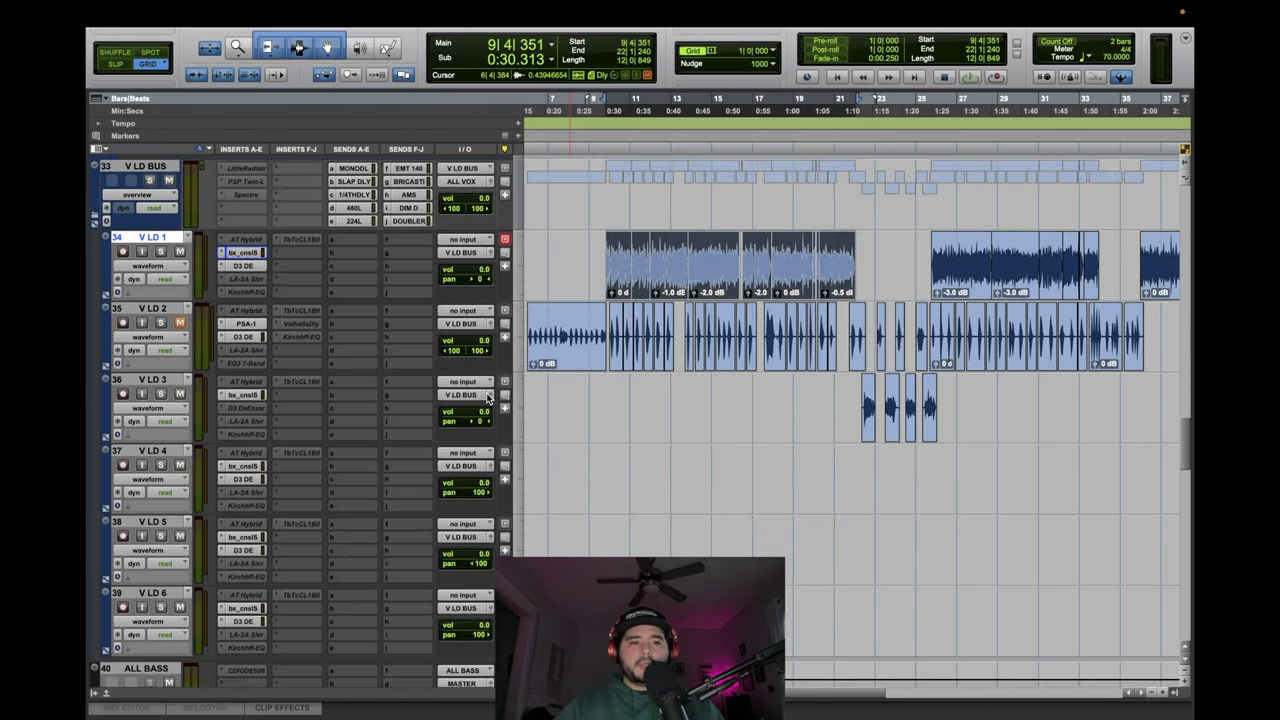
right_click(243, 355)
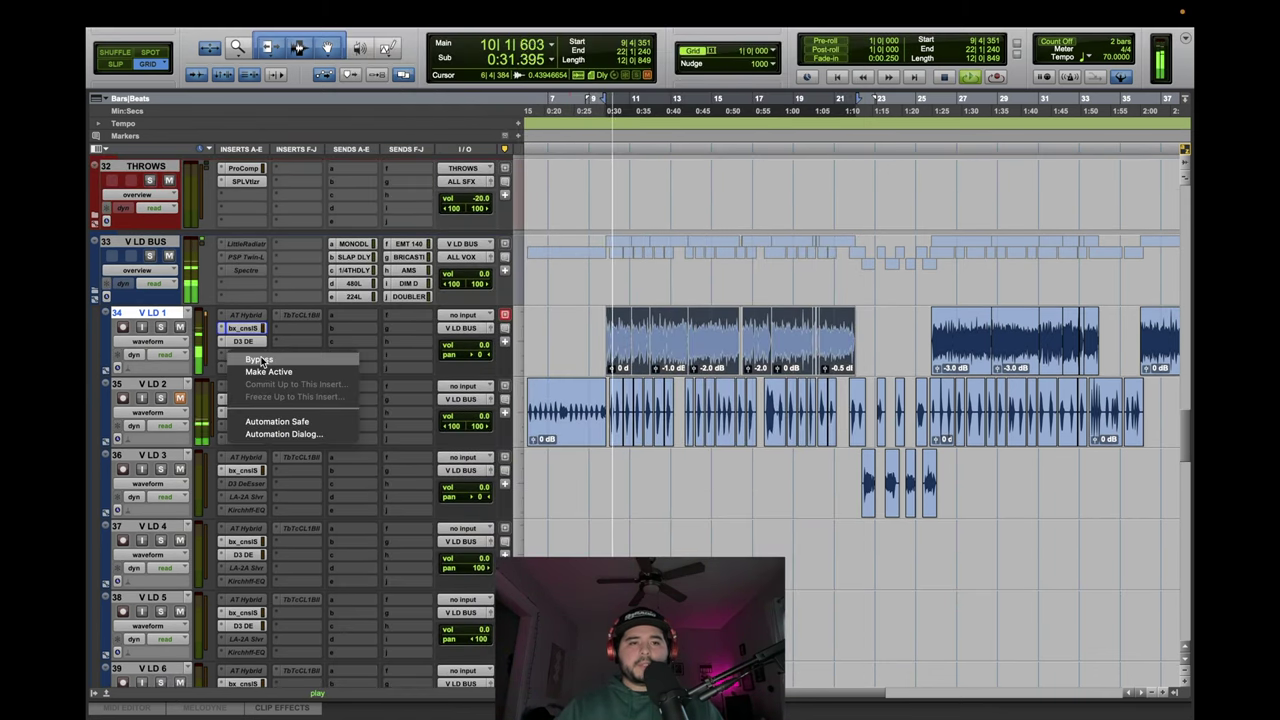
left_click(222, 366)
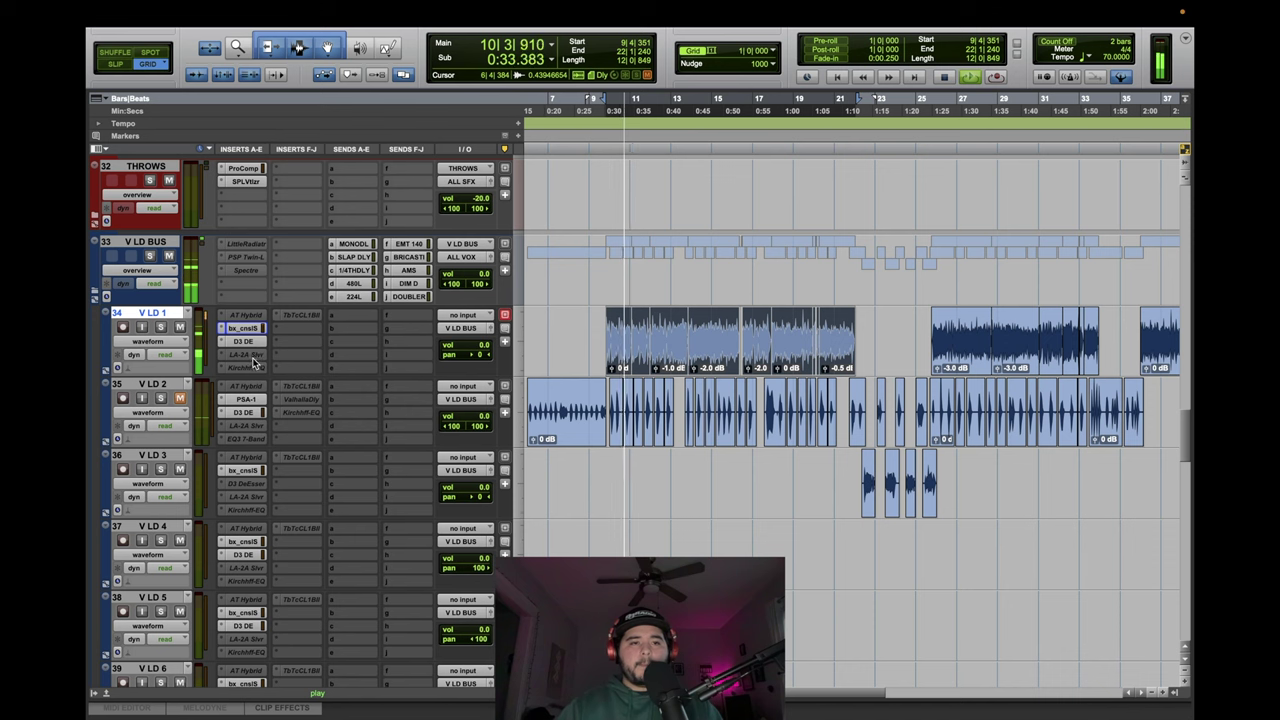
right_click(255, 358)
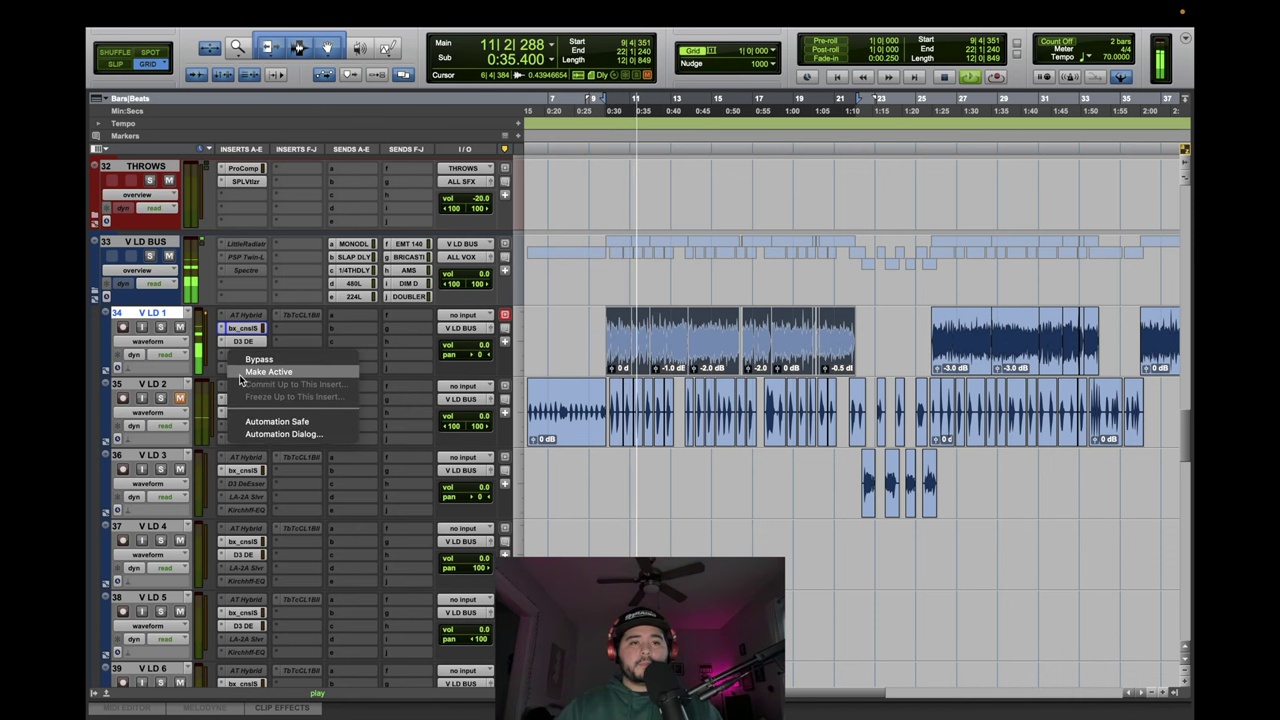
left_click(270, 374)
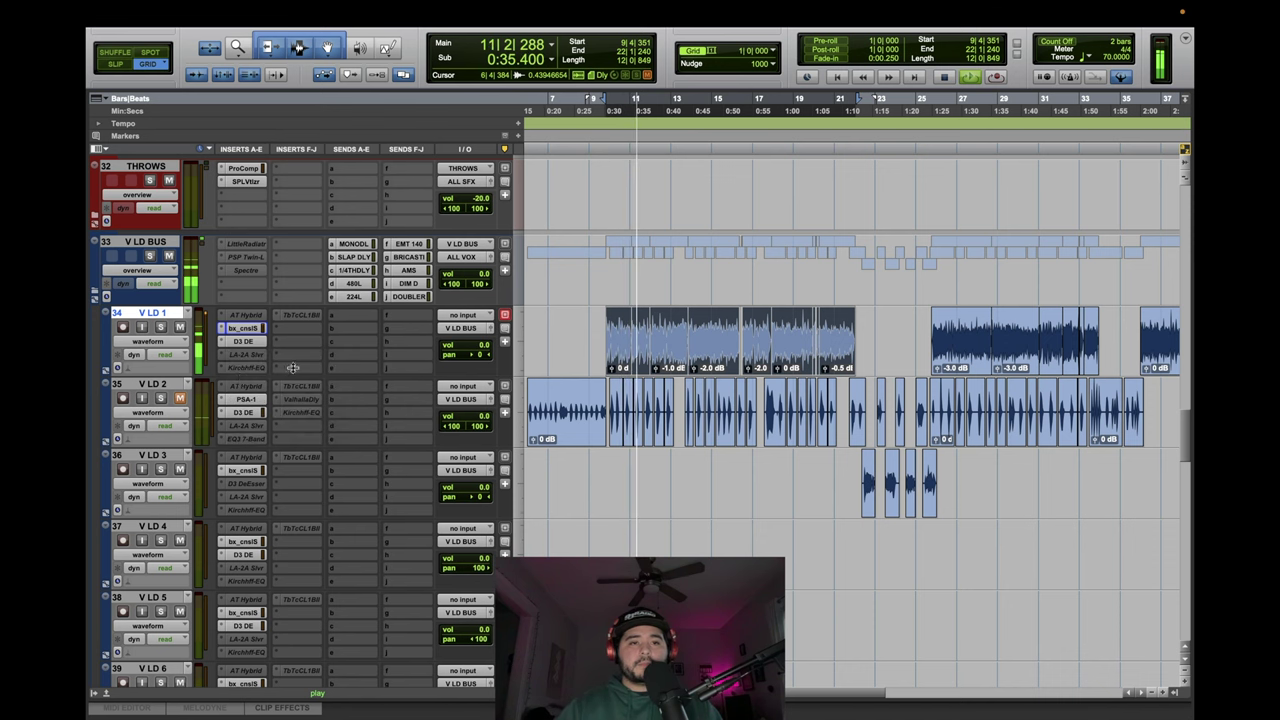
left_click(243, 354)
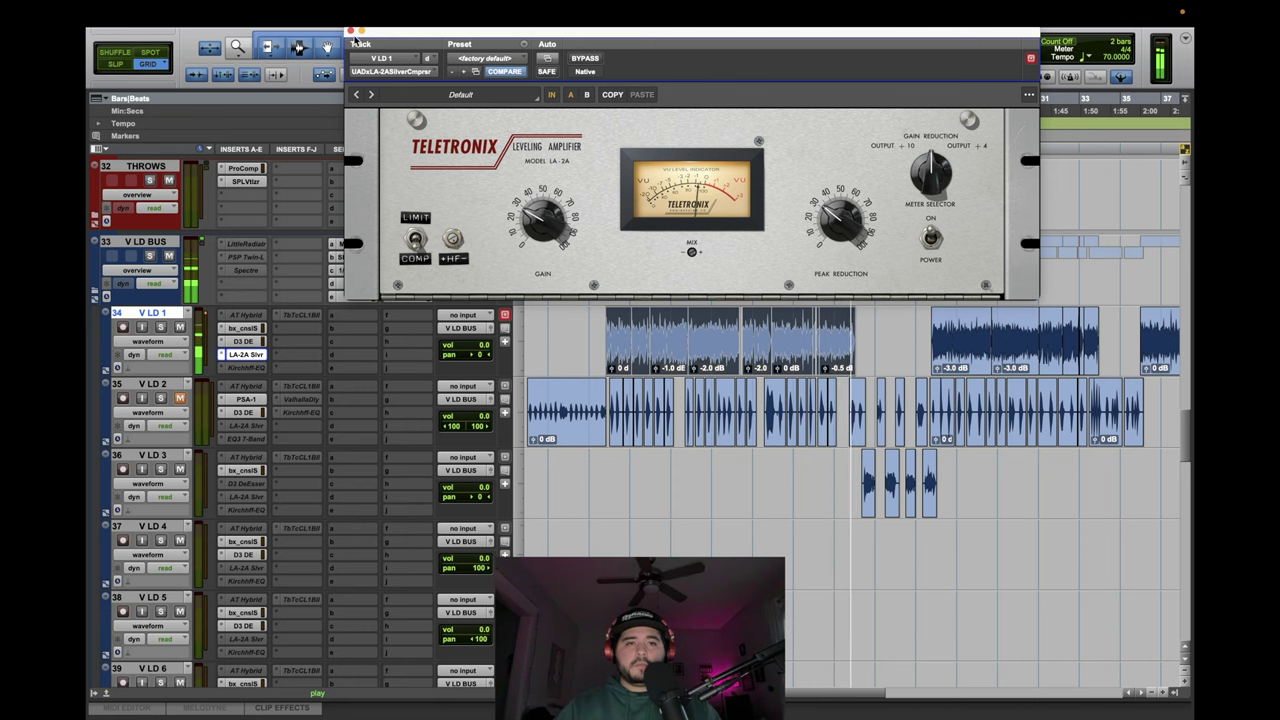
left_click(350, 33)
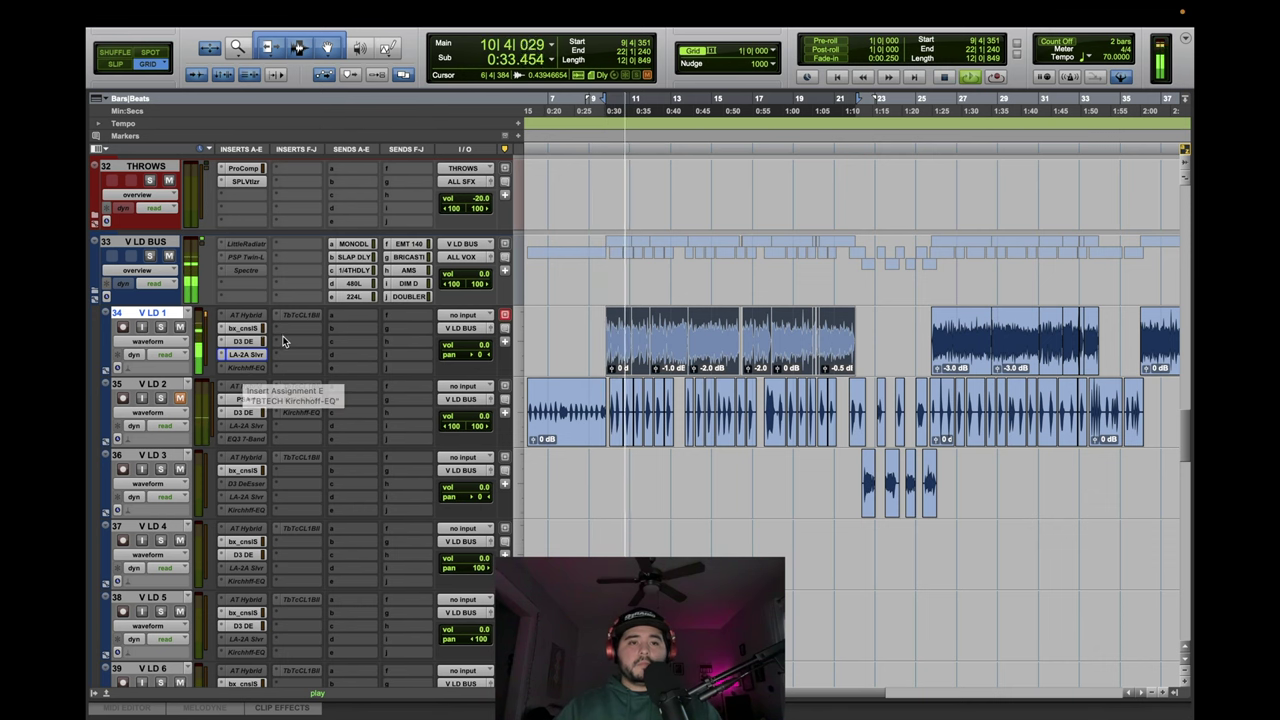
Make the Kirchhoff-EQ on V LD 1 active and load its Vocal Start preset.
right_click(253, 368)
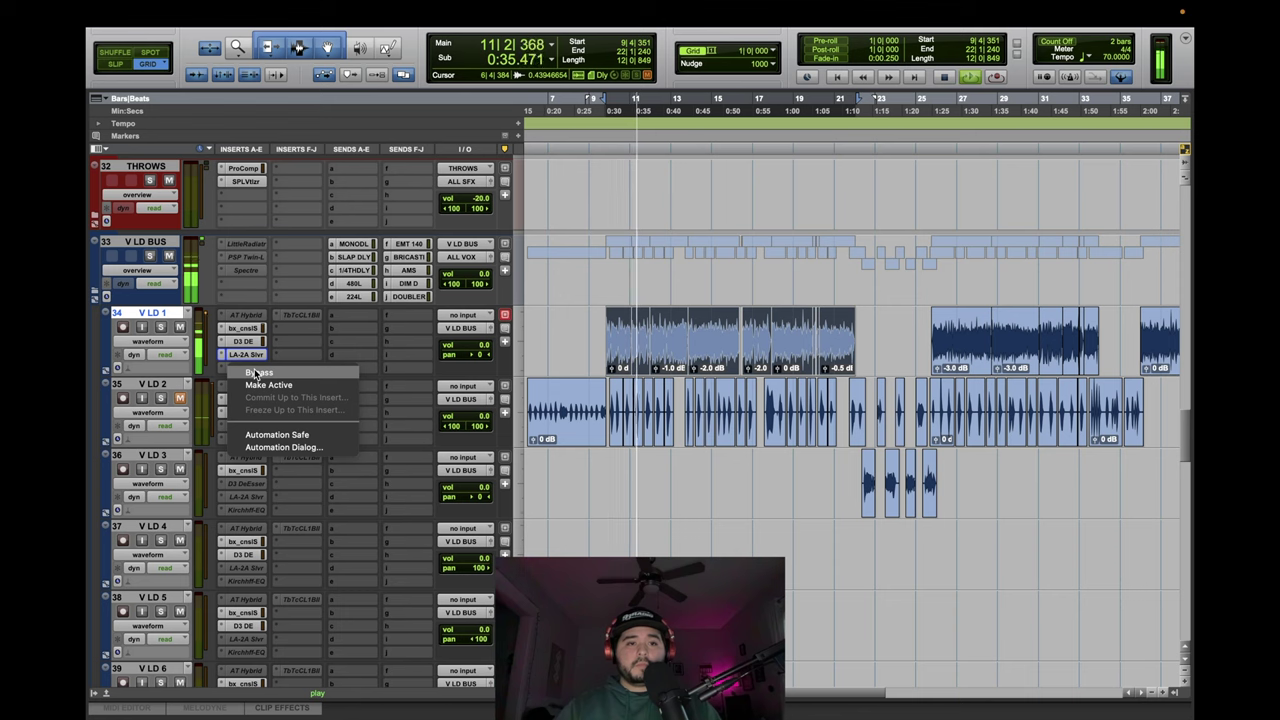
left_click(256, 373)
left_click(253, 370)
left_click(238, 62)
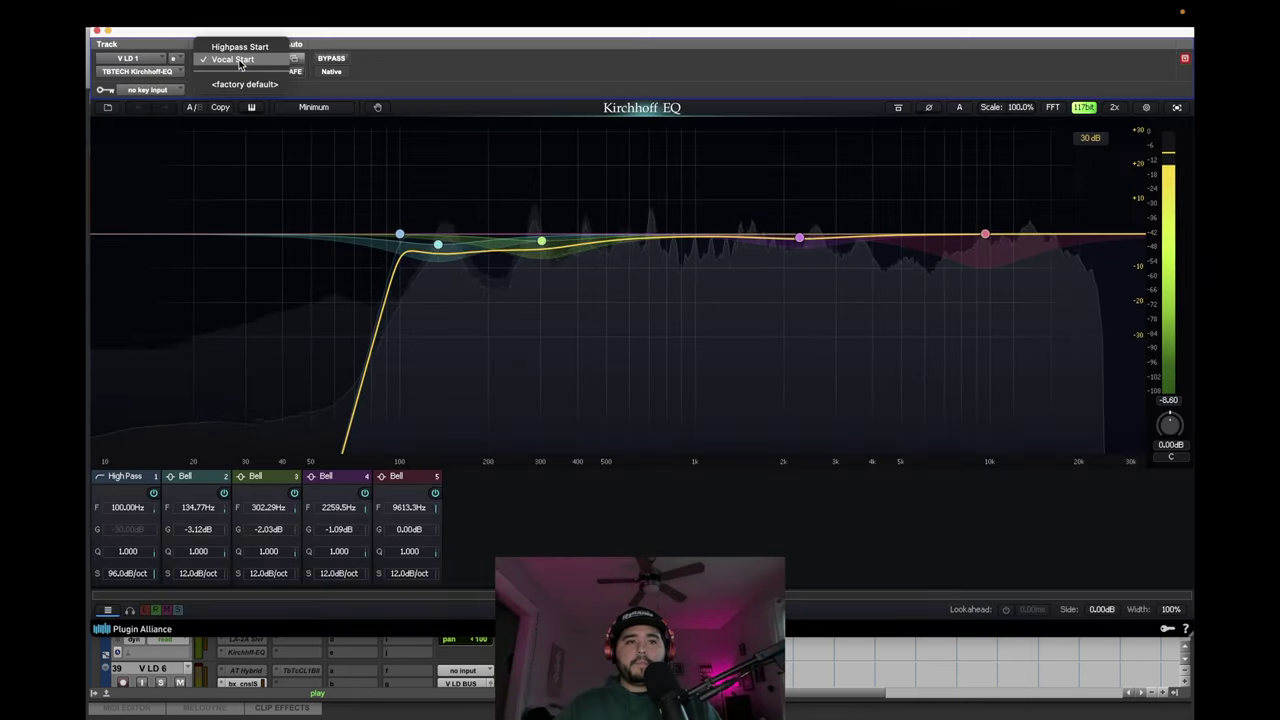
left_click(238, 60)
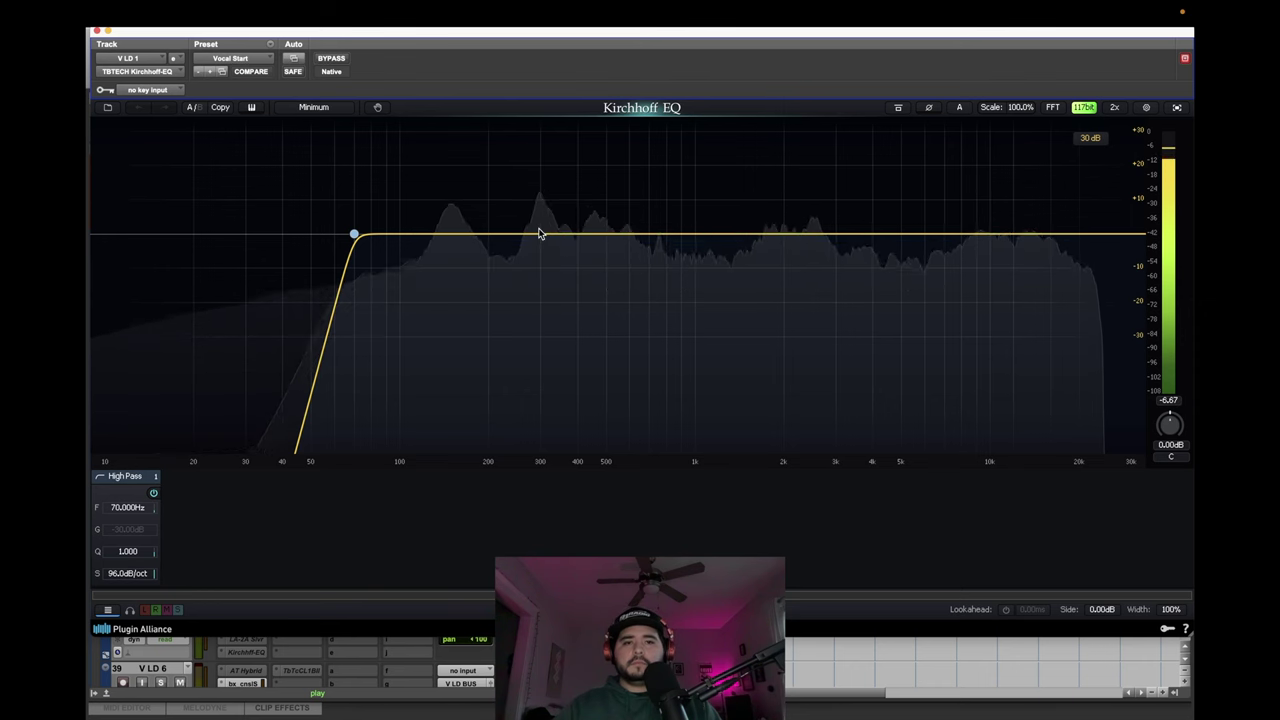
Add a bell band at 144.11 Hz with 0 dB gain and make it dynamic with an above-threshold range of -3.0 dB.
double_click(449, 232)
left_click_drag(449, 232, 446, 234)
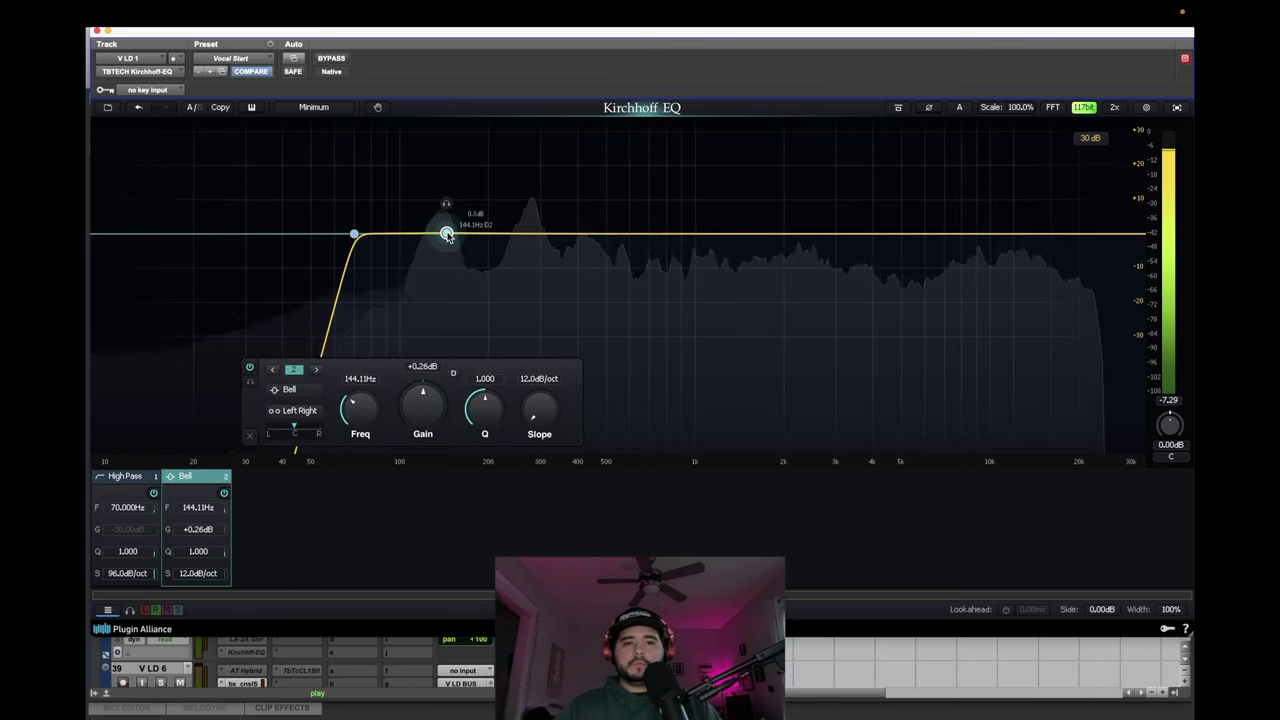
double_click(447, 234)
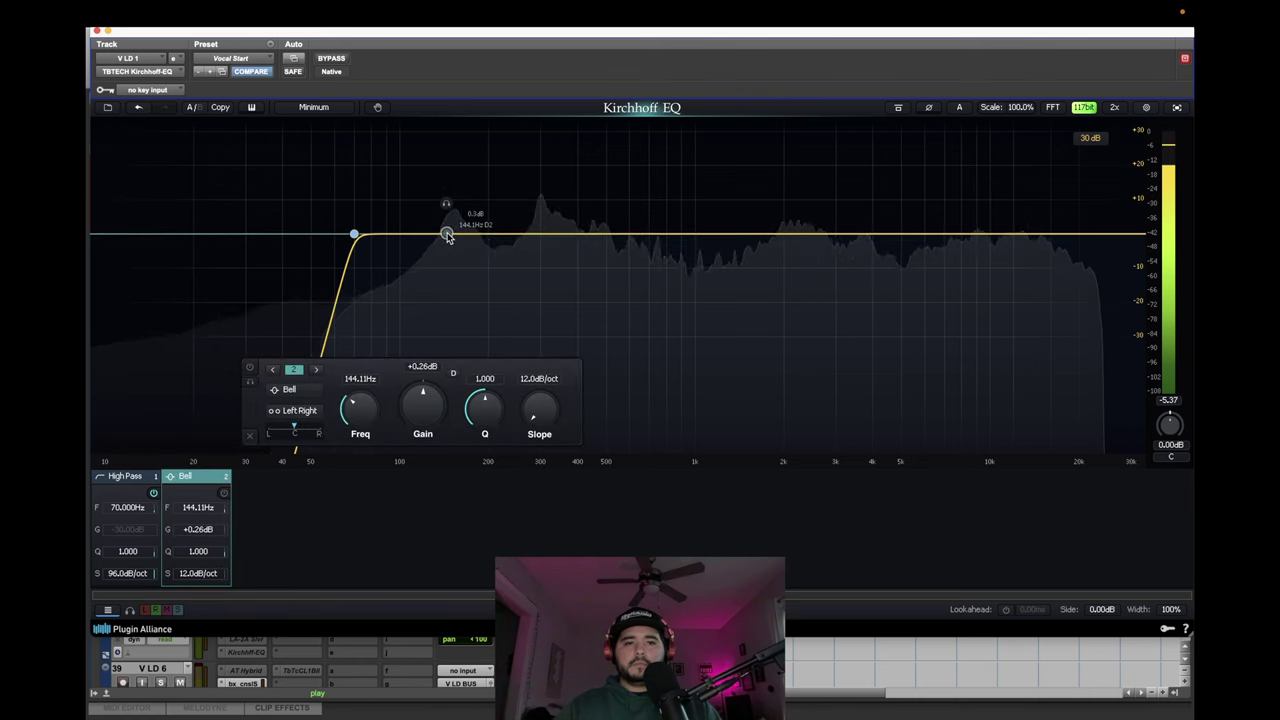
double_click(447, 235)
double_click(432, 418)
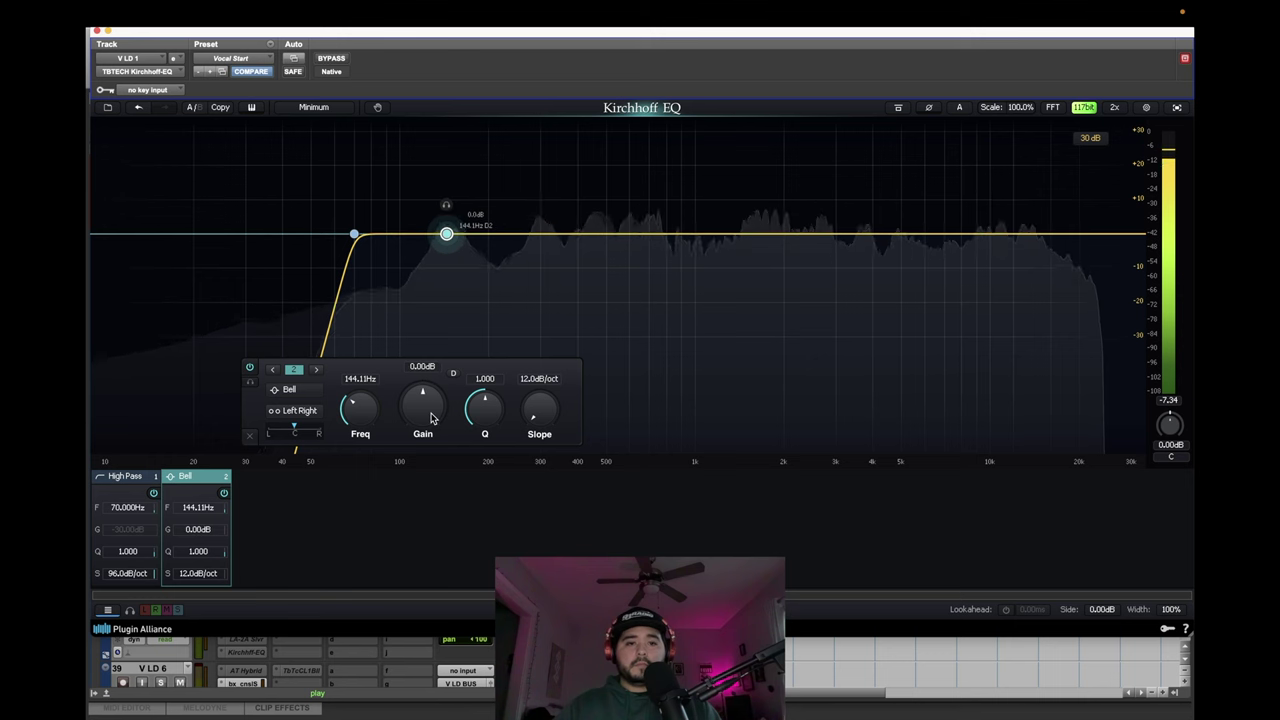
left_click(453, 372)
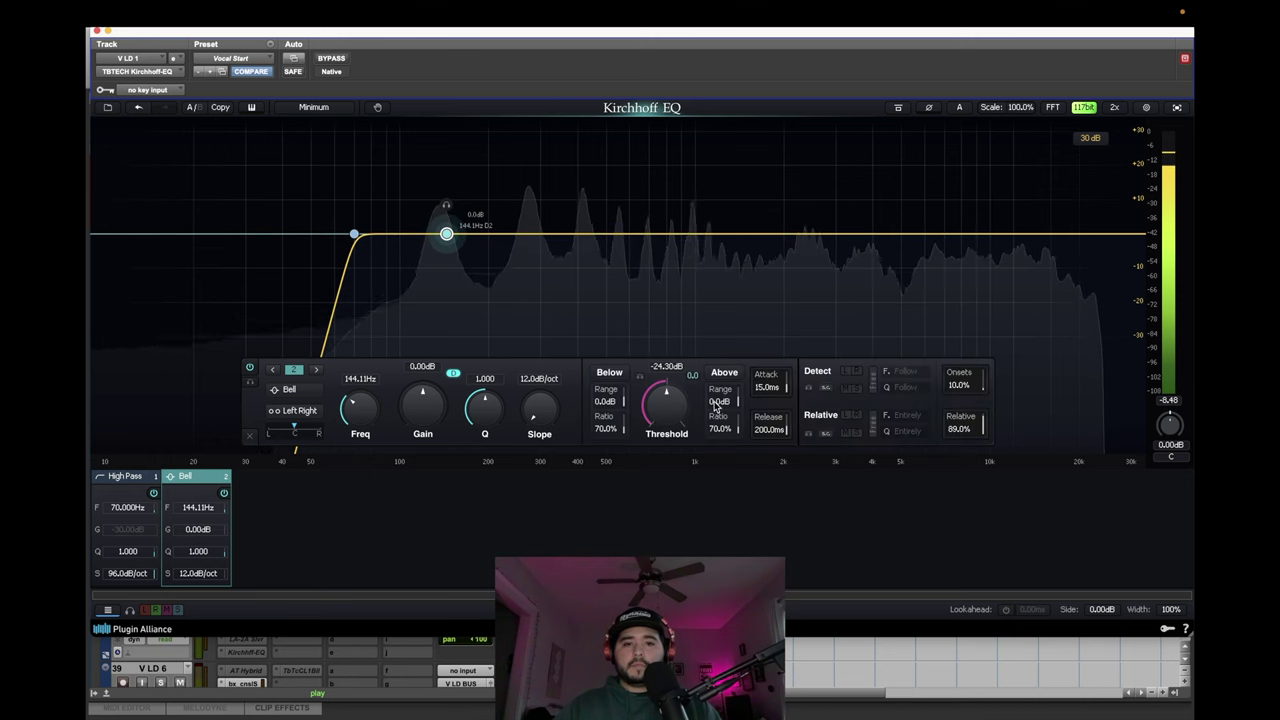
left_click_drag(714, 402, 714, 432)
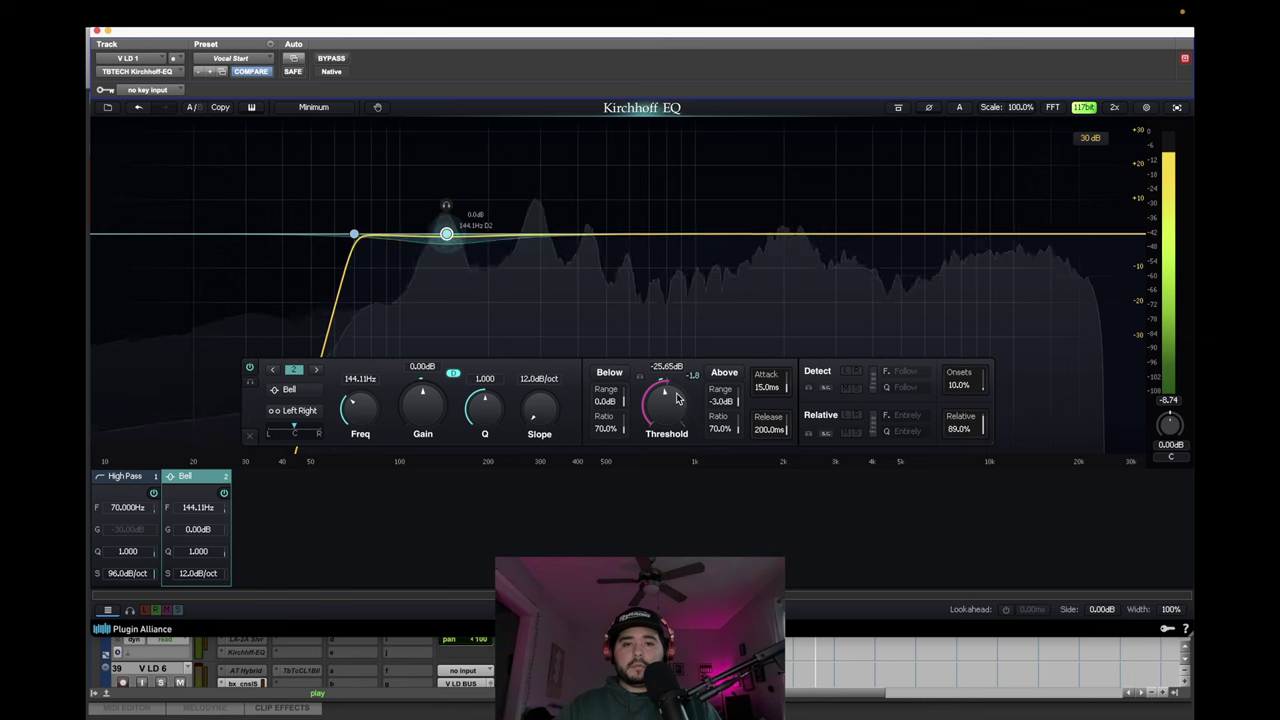
Add a bell band at 280.53 Hz with +0.21 dB gain, dynamic with a -21.34 dB threshold and -3.0 dB above-threshold range, and audition it.
left_click(532, 236)
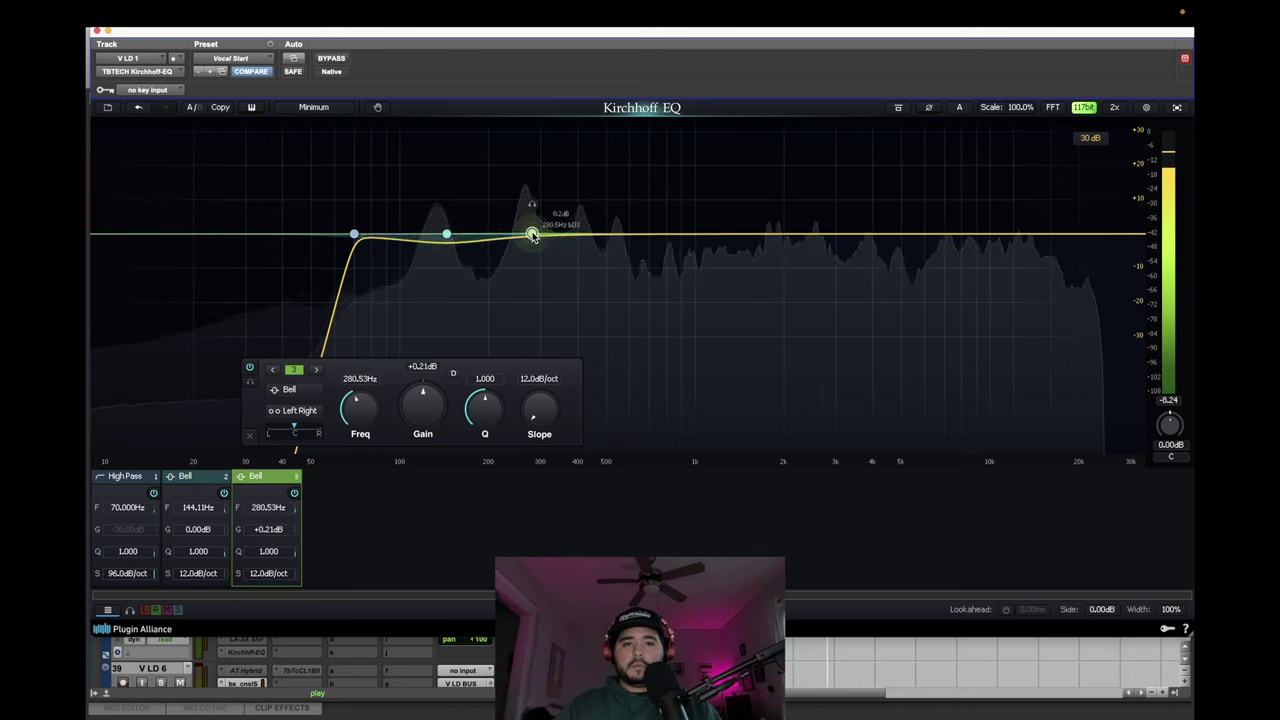
left_click(453, 373)
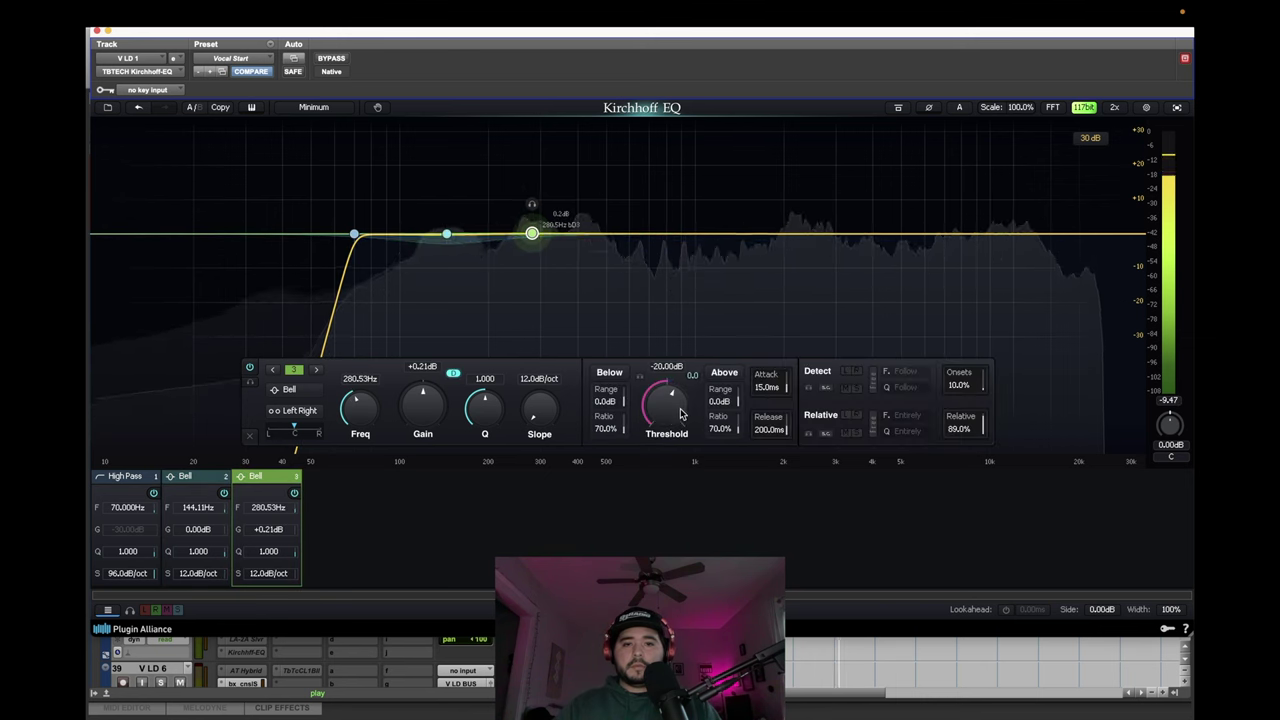
left_click_drag(679, 419, 722, 425)
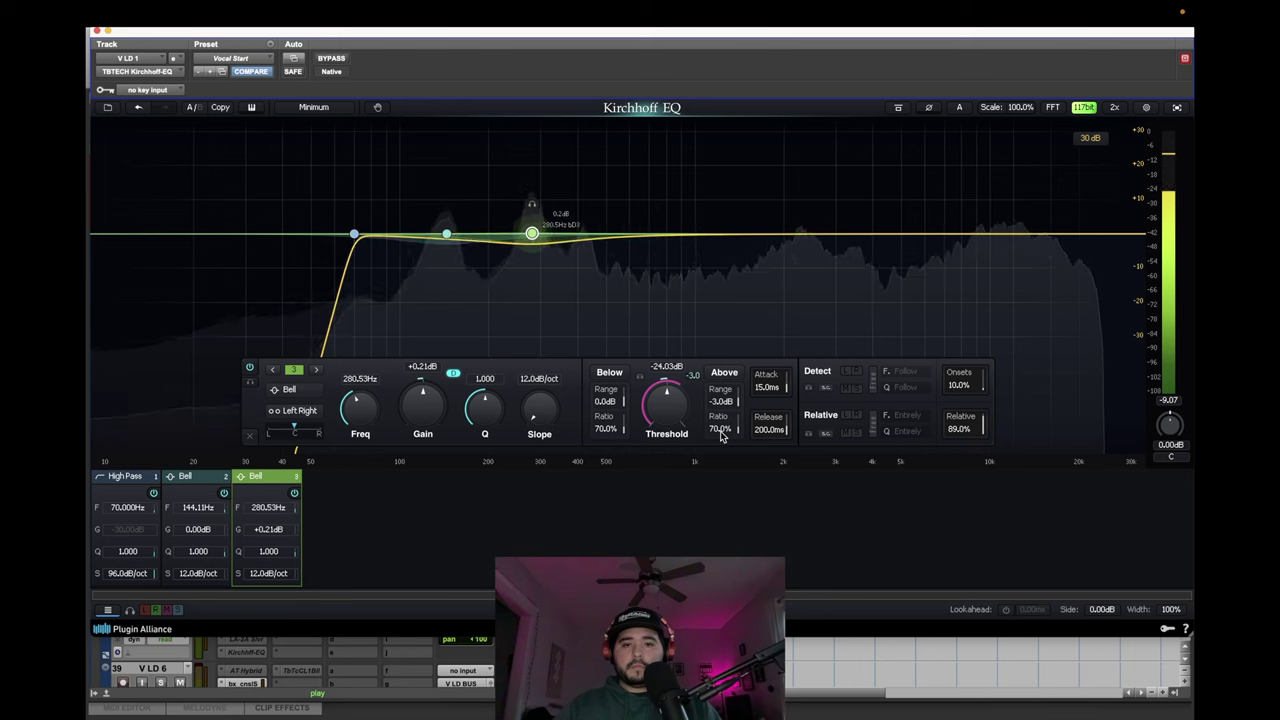
left_click_drag(678, 428, 675, 414)
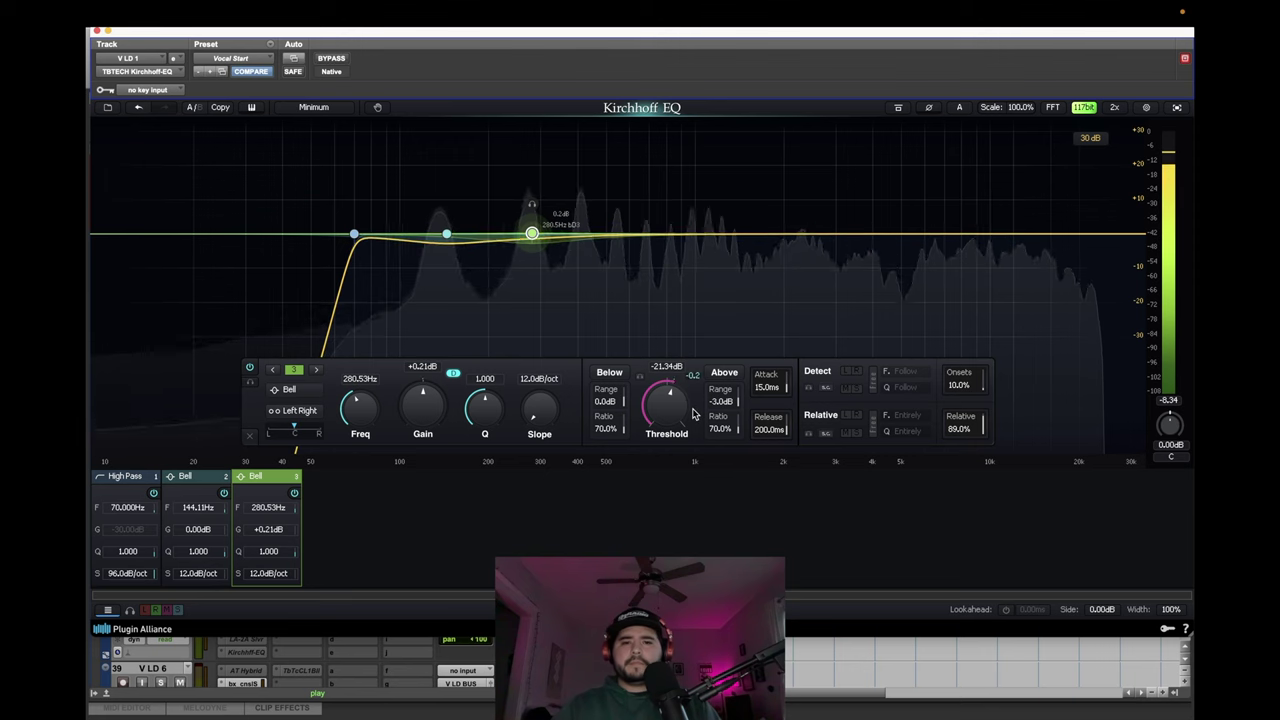
key("space")
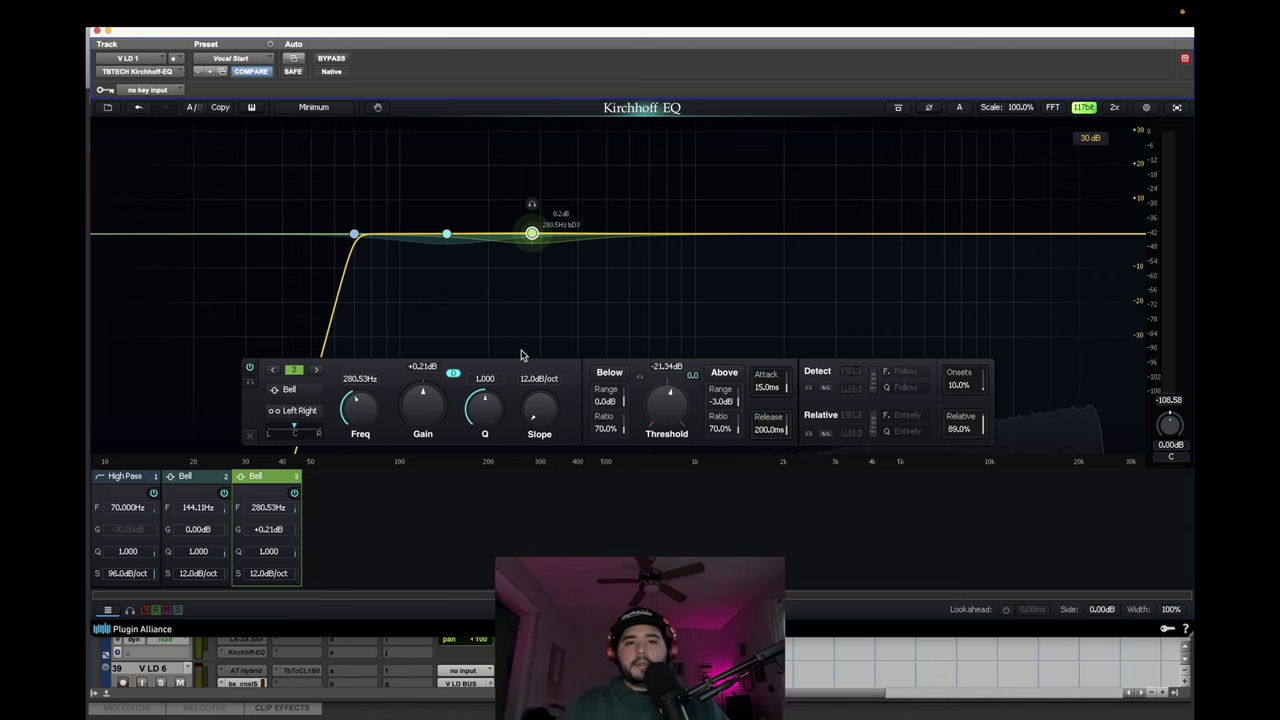
key("space")
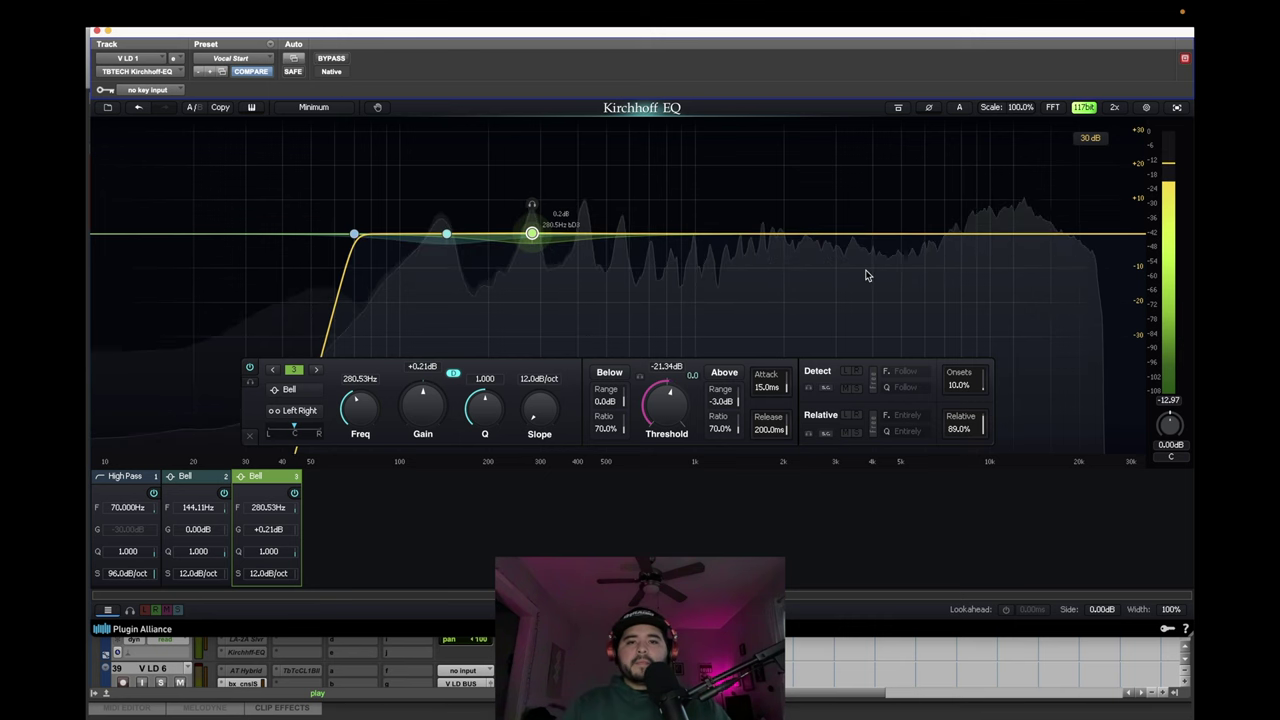
Add a bell band at 1680.2 Hz with -0.21 dB gain, dynamic with a -29.41 dB threshold and -2.6 dB above-threshold range.
double_click(761, 235)
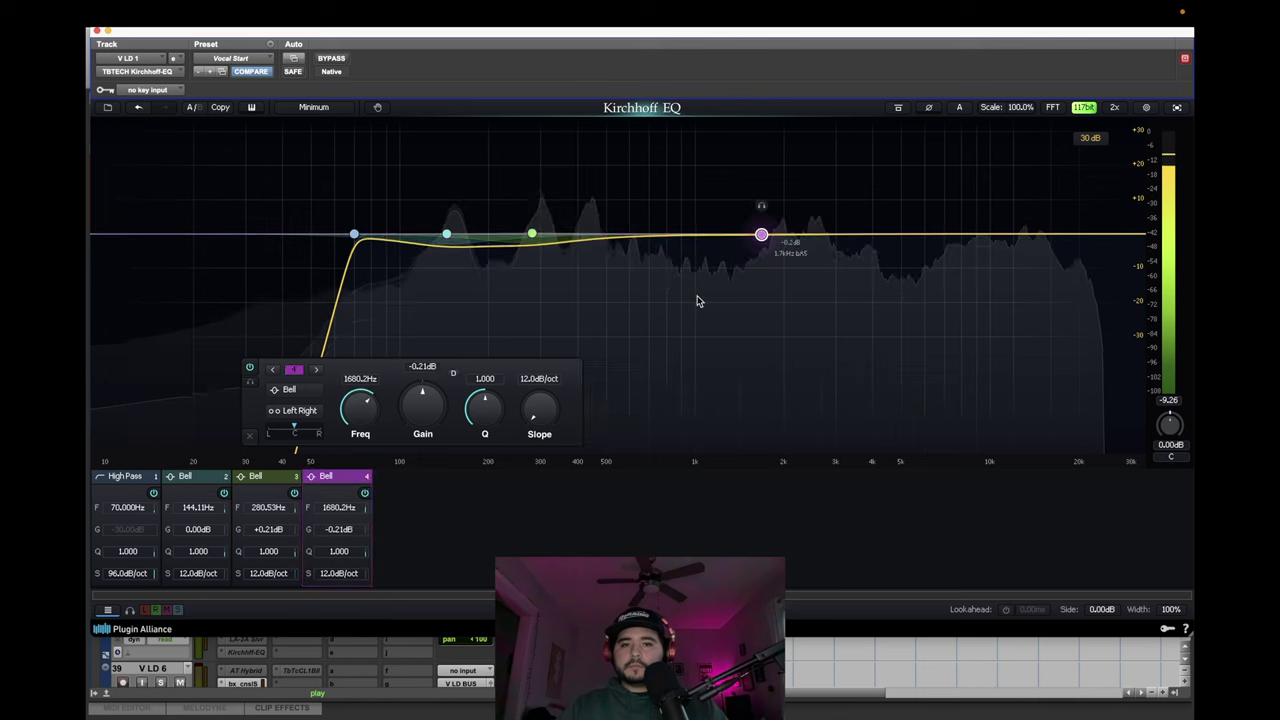
left_click(453, 373)
left_click_drag(681, 432, 724, 430)
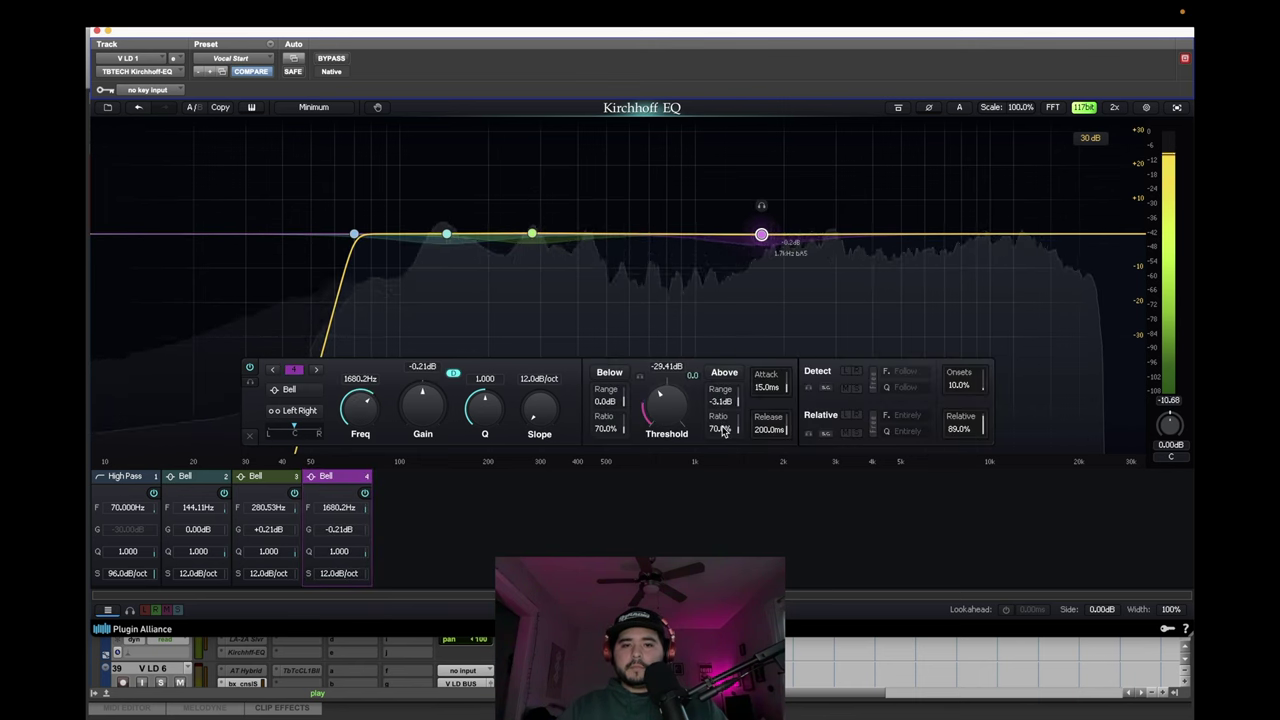
left_click_drag(721, 410, 722, 408)
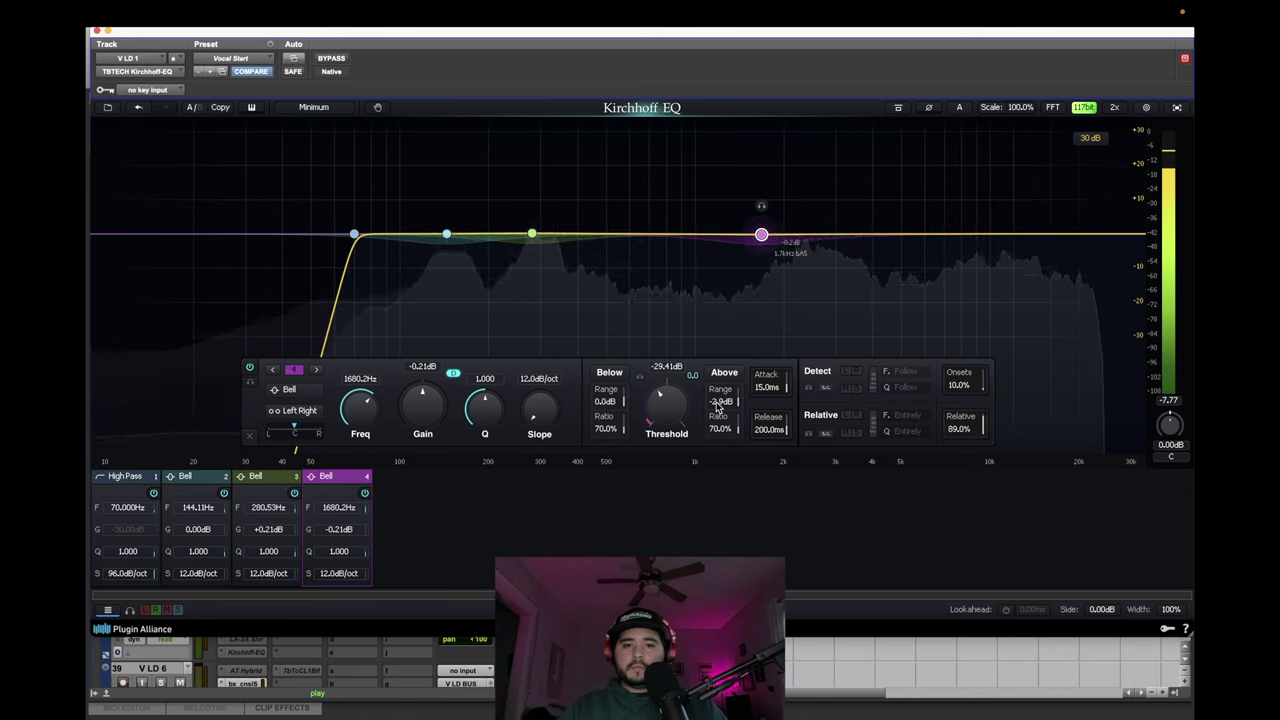
left_click_drag(717, 407, 717, 405)
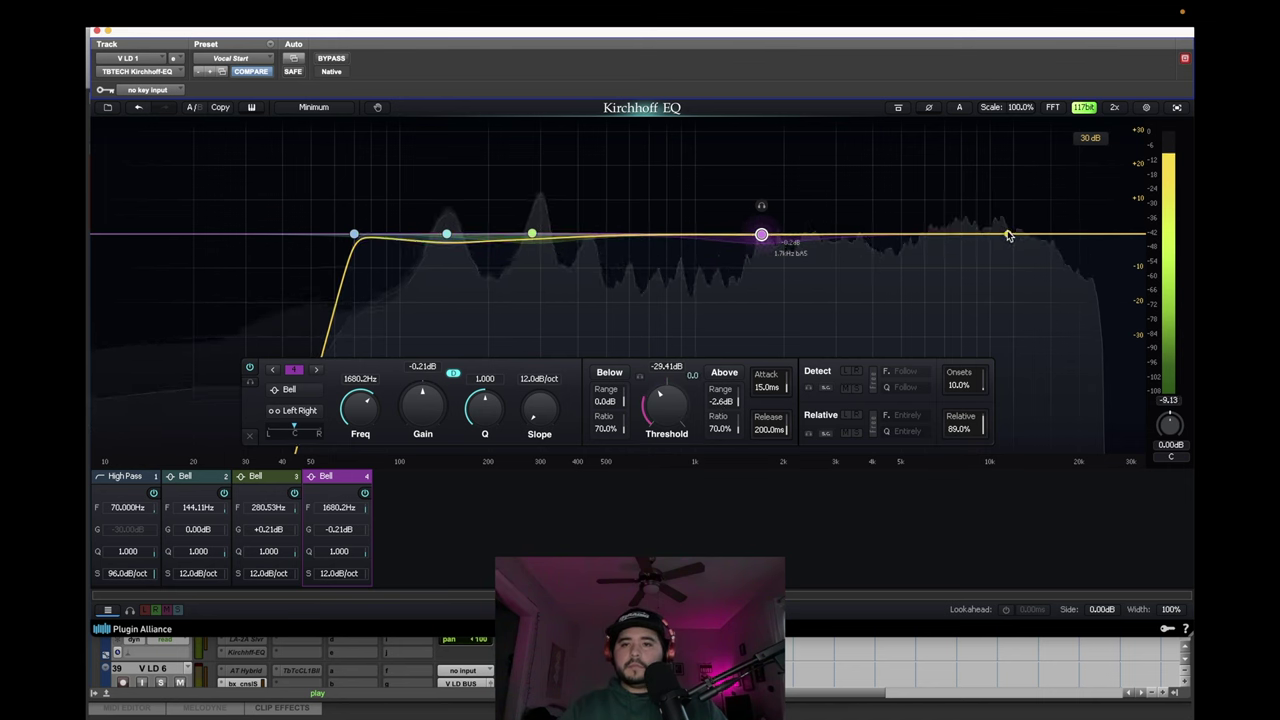
Add a bell band at 9789.5 Hz with -3.03 dB gain, dynamic with a -28.60 dB threshold and -3.0 dB above-threshold range.
double_click(997, 231)
mouse_move(996, 231)
left_mouse_down()
mouse_move(974, 217)
mouse_move(986, 217)
mouse_move(988, 244)
left_mouse_up()
left_click(430, 483)
right_click(430, 483)
left_click(467, 517)
left_click(417, 477)
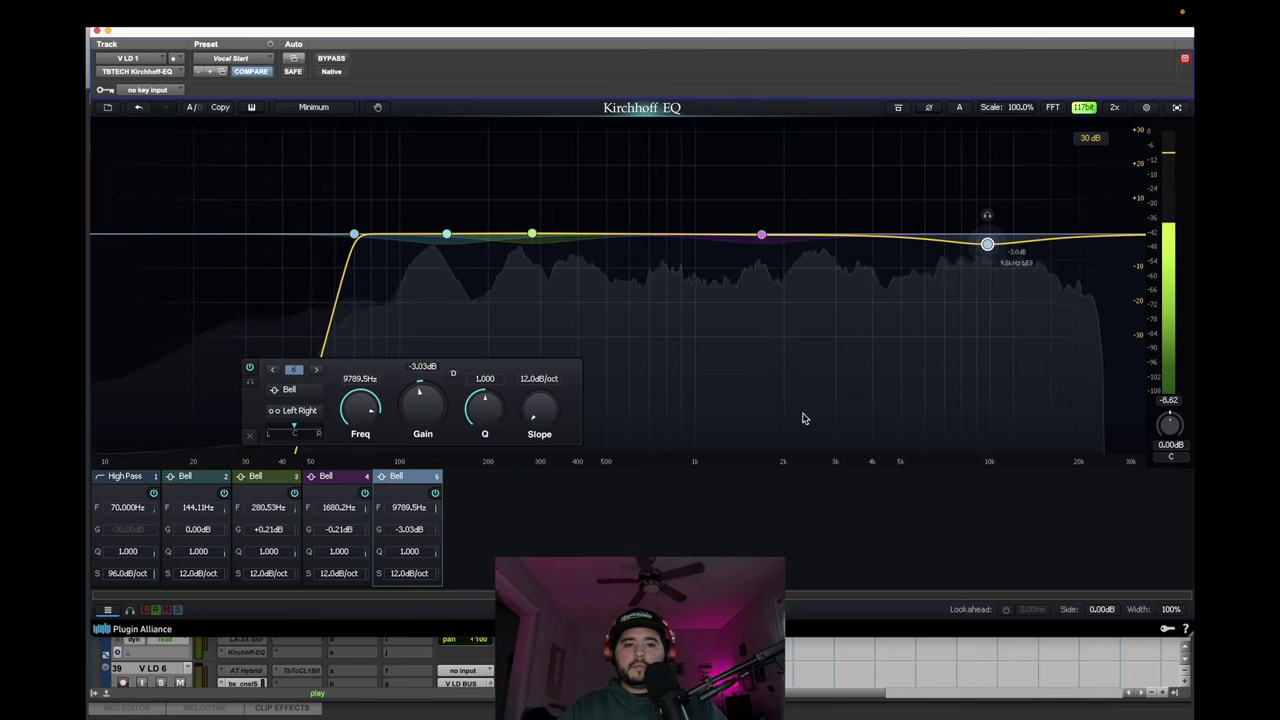
left_click(453, 374)
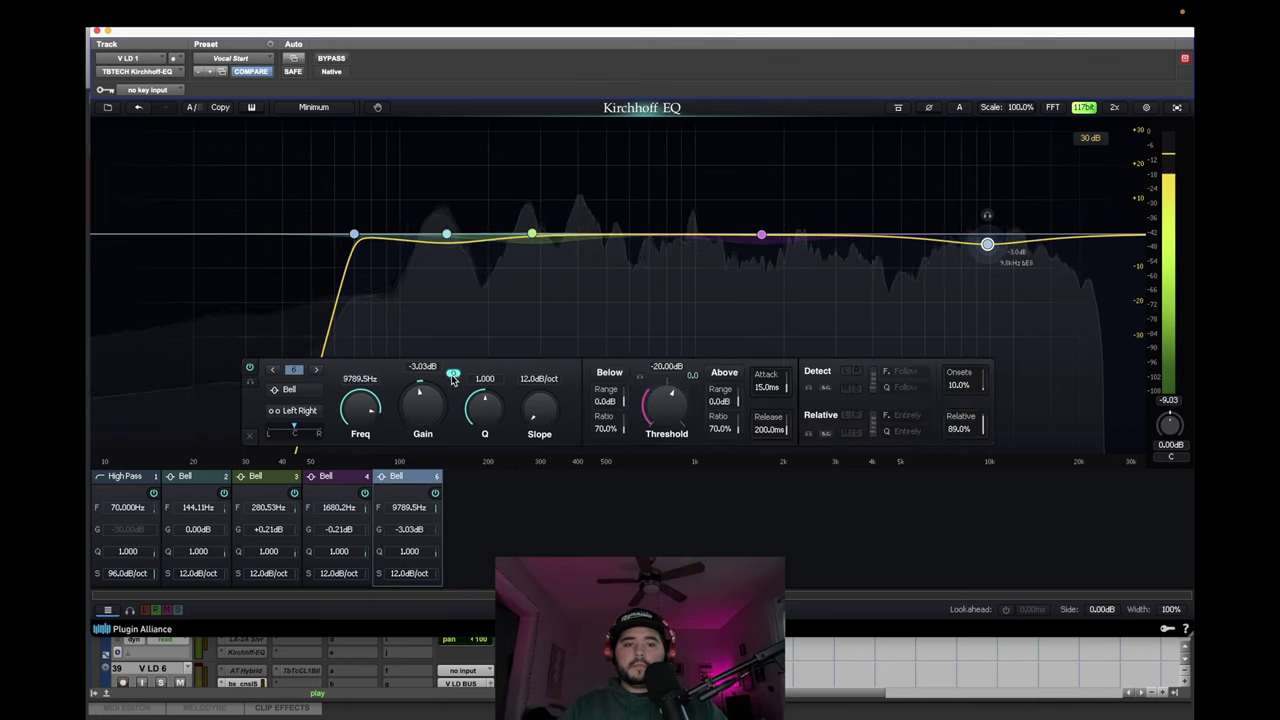
left_click_drag(669, 401, 717, 431)
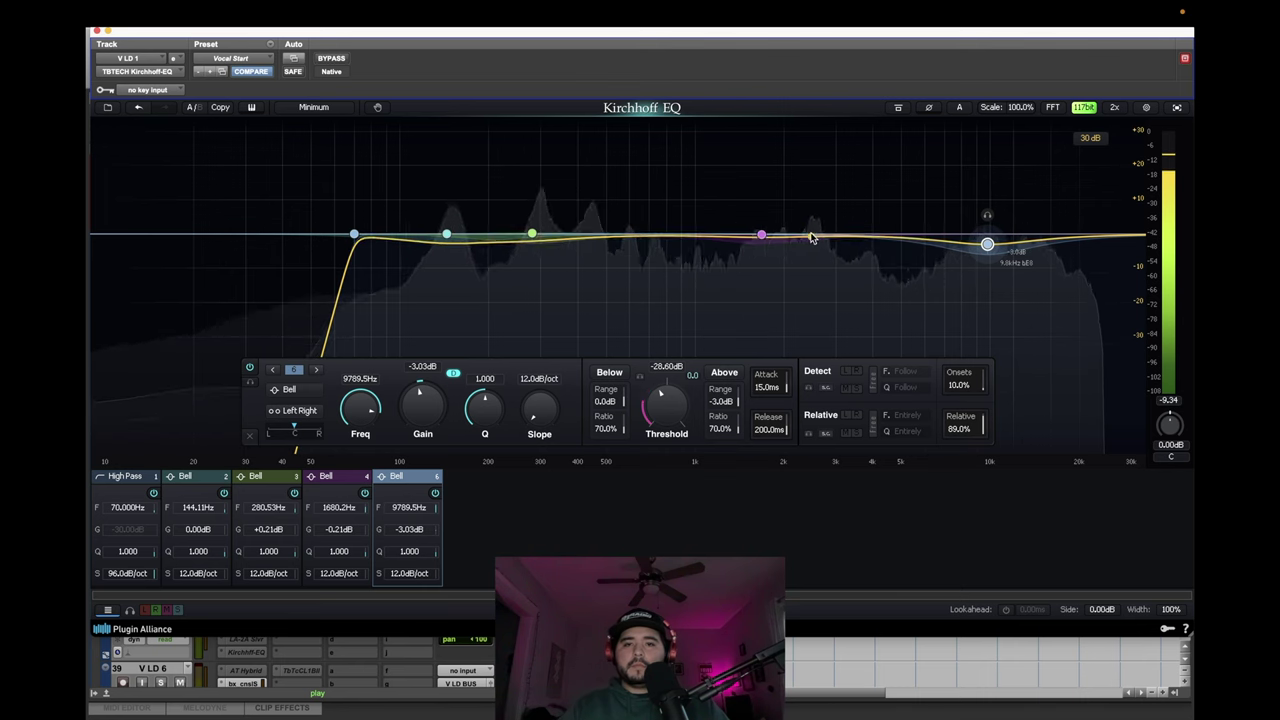
Add a bell band at 2639.9 Hz with 0 dB gain, dynamic with a -28.07 dB threshold and -4.1 dB above-threshold range.
mouse_move(815, 237)
left_mouse_down()
mouse_move(815, 214)
mouse_move(818, 238)
left_mouse_up()
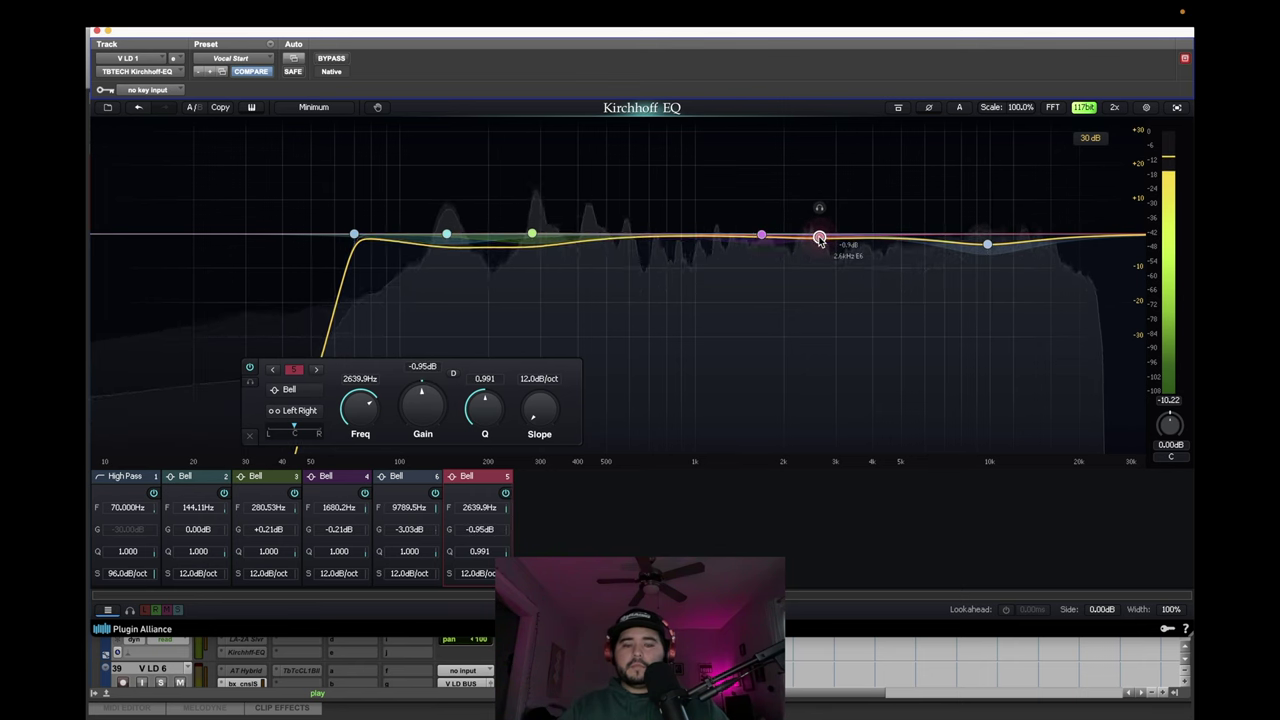
left_click(453, 373)
left_click_drag(674, 402, 713, 422)
double_click(434, 398)
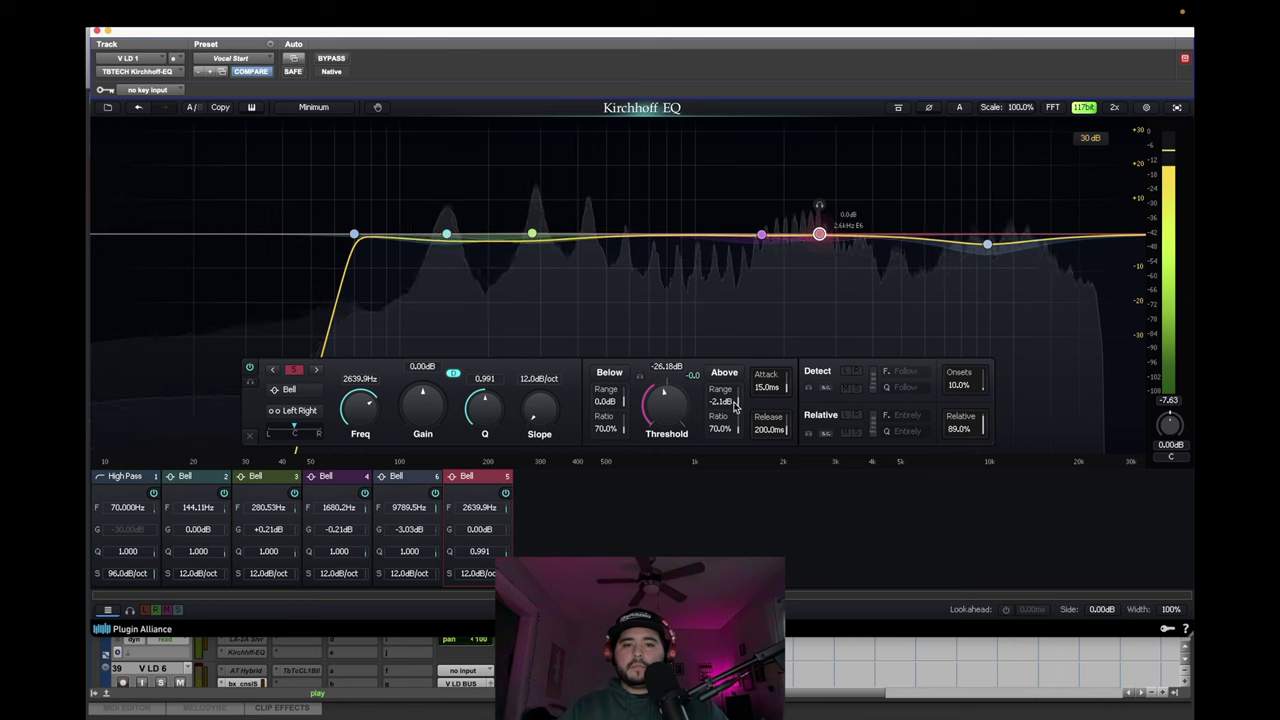
left_click_drag(713, 404, 662, 413)
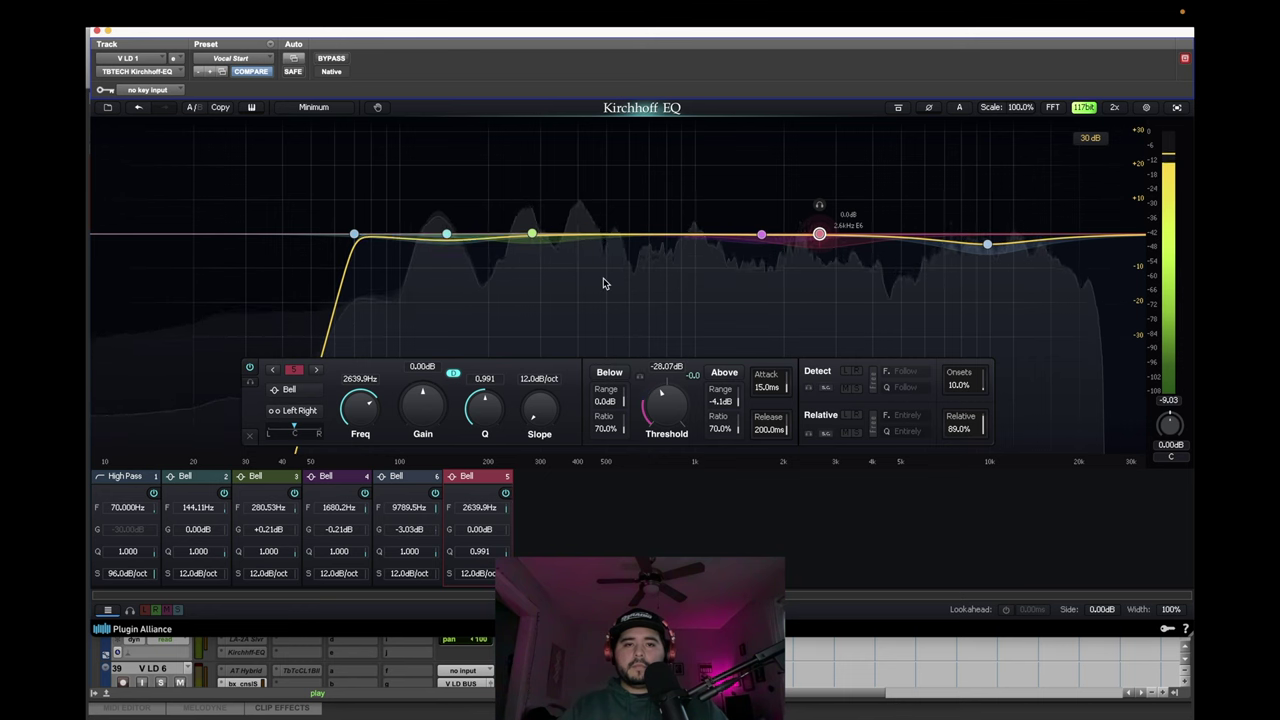
Retune the 280.53 Hz band to 297 Hz with Q 0.479 and +0.04 dB gain, close the EQ window and stop playback after listening.
left_click(532, 233)
left_click_drag(489, 413, 491, 424)
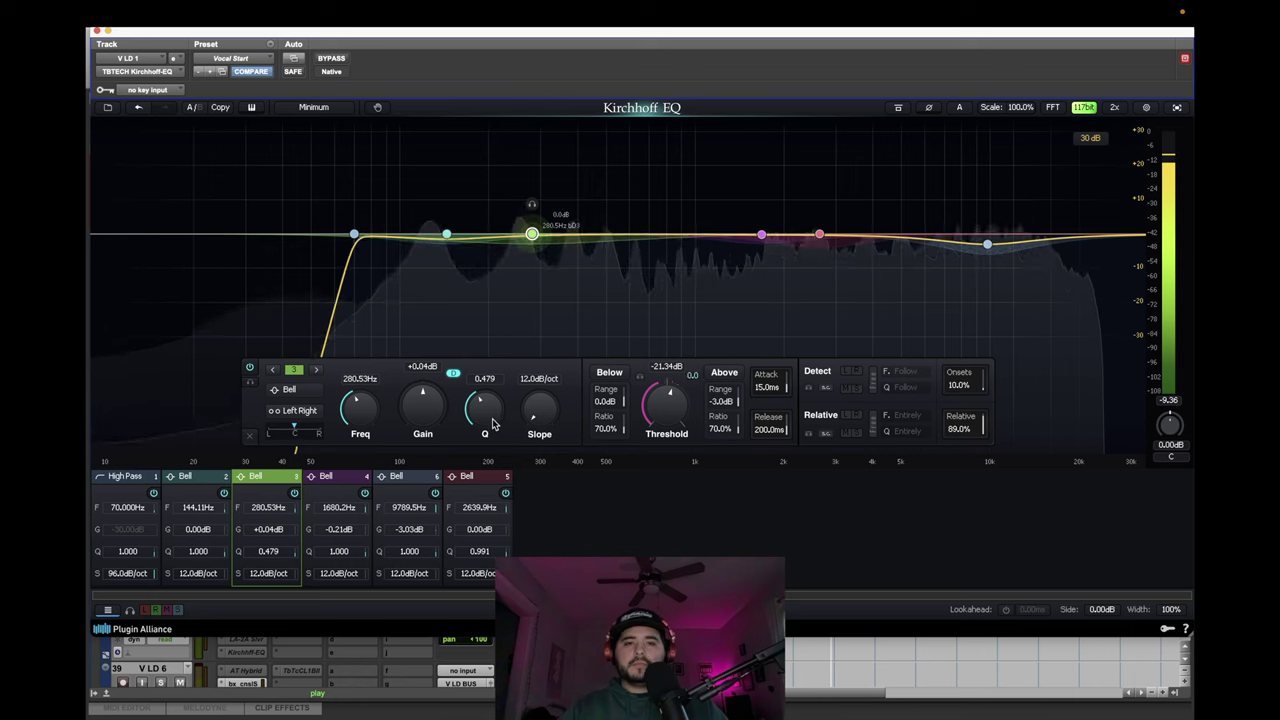
left_click_drag(352, 414, 352, 412)
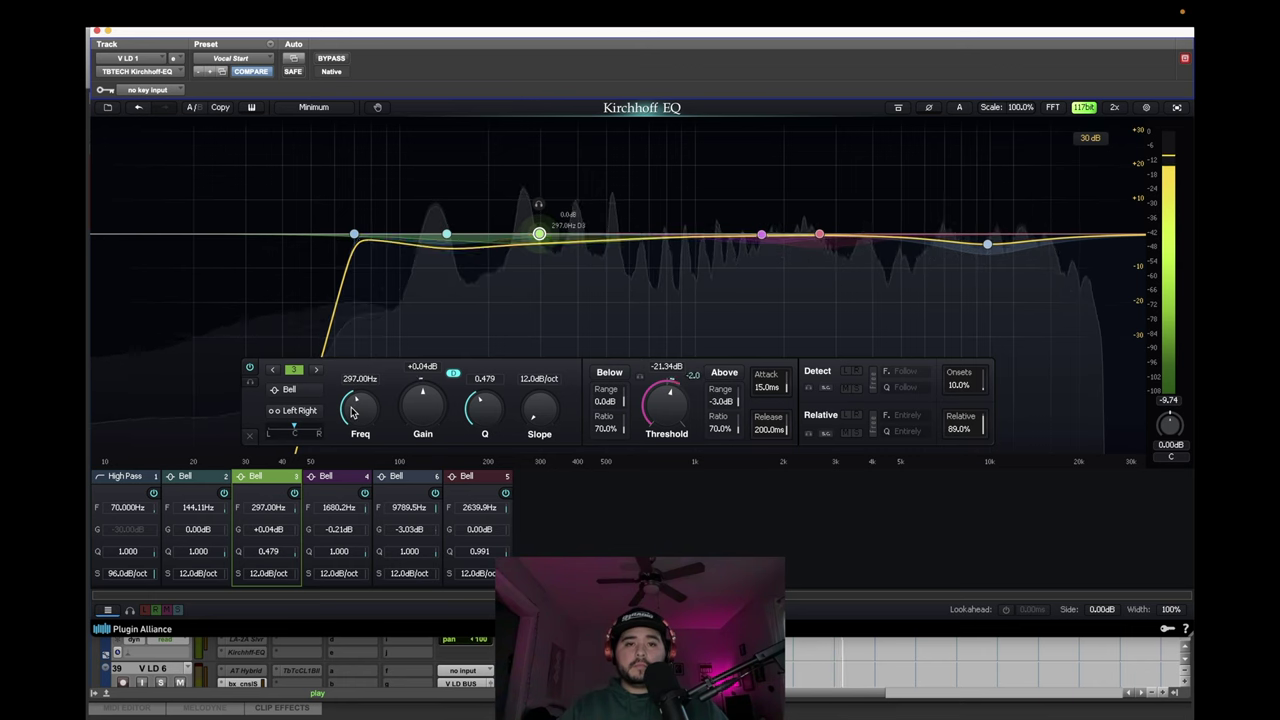
left_click(97, 31)
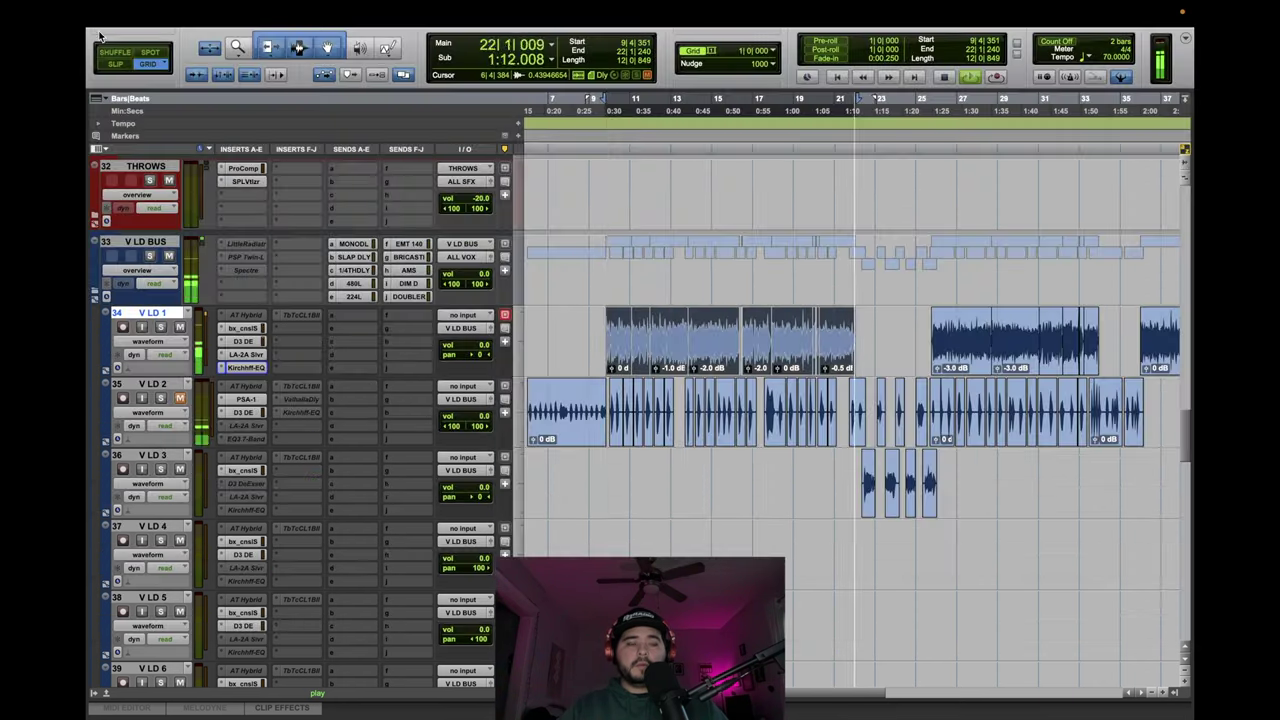
left_click(277, 318)
key("Escape")
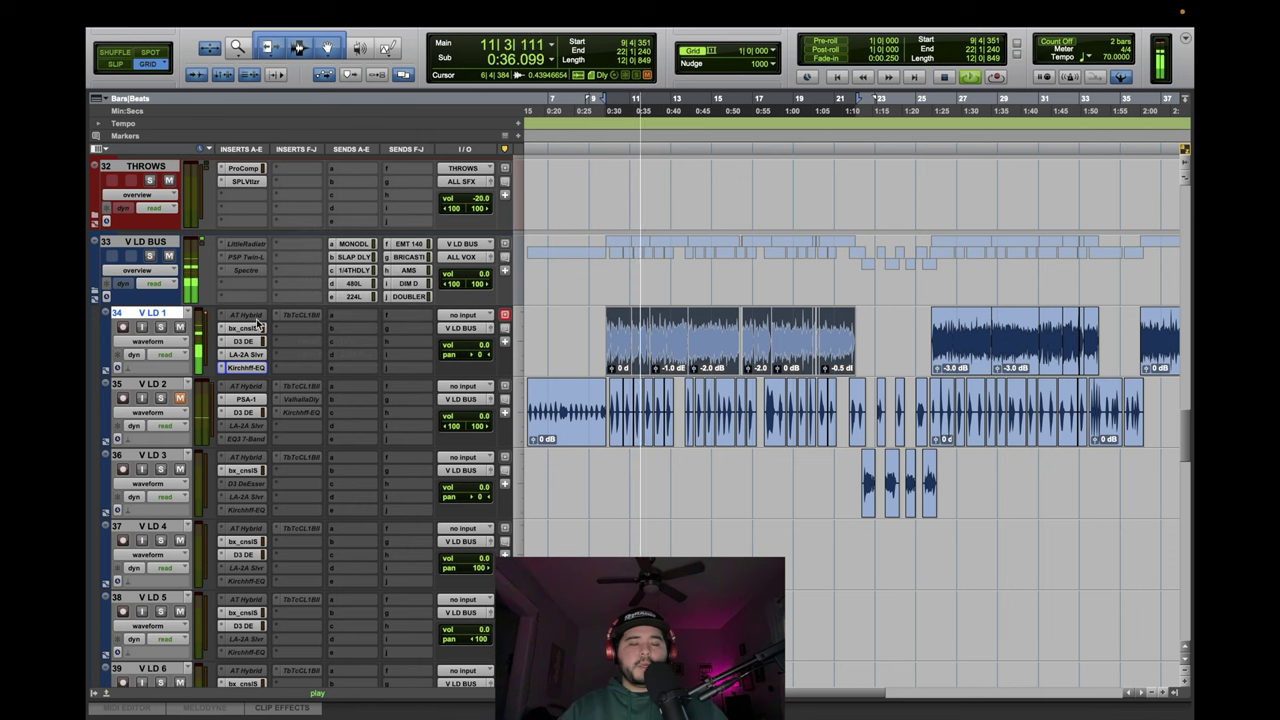
key("space")
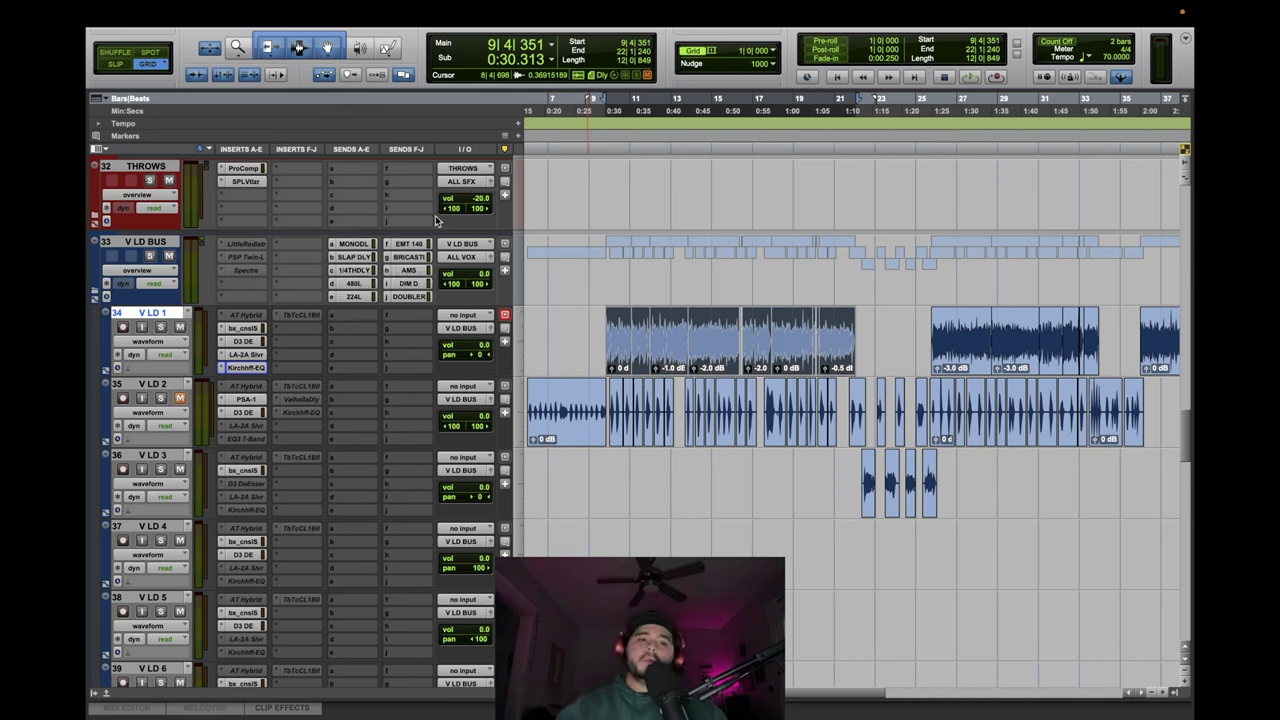
During playback, raise V LD BUS's mono delay send and set its SLAP DLY send to -27.2 dB.
key("space")
left_click(353, 247)
left_click_drag(388, 287, 384, 254)
left_click(347, 257)
left_click_drag(384, 353, 390, 313)
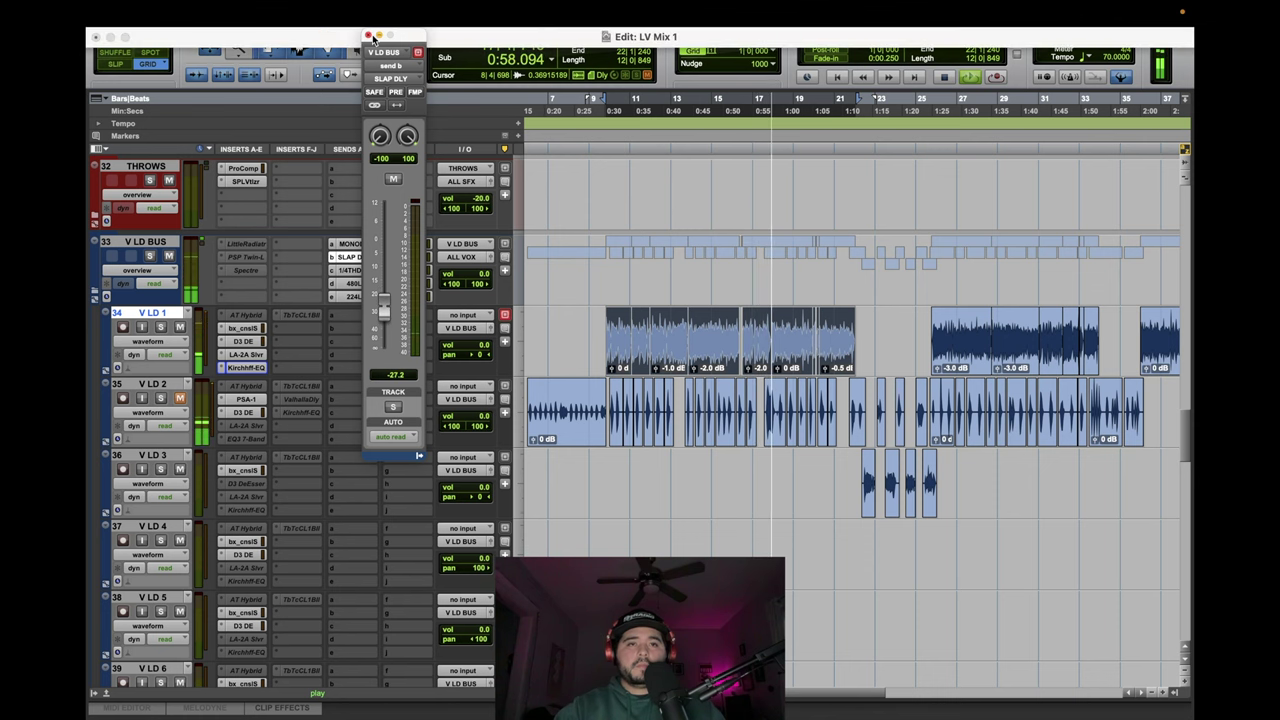
left_click(367, 35)
key("space")
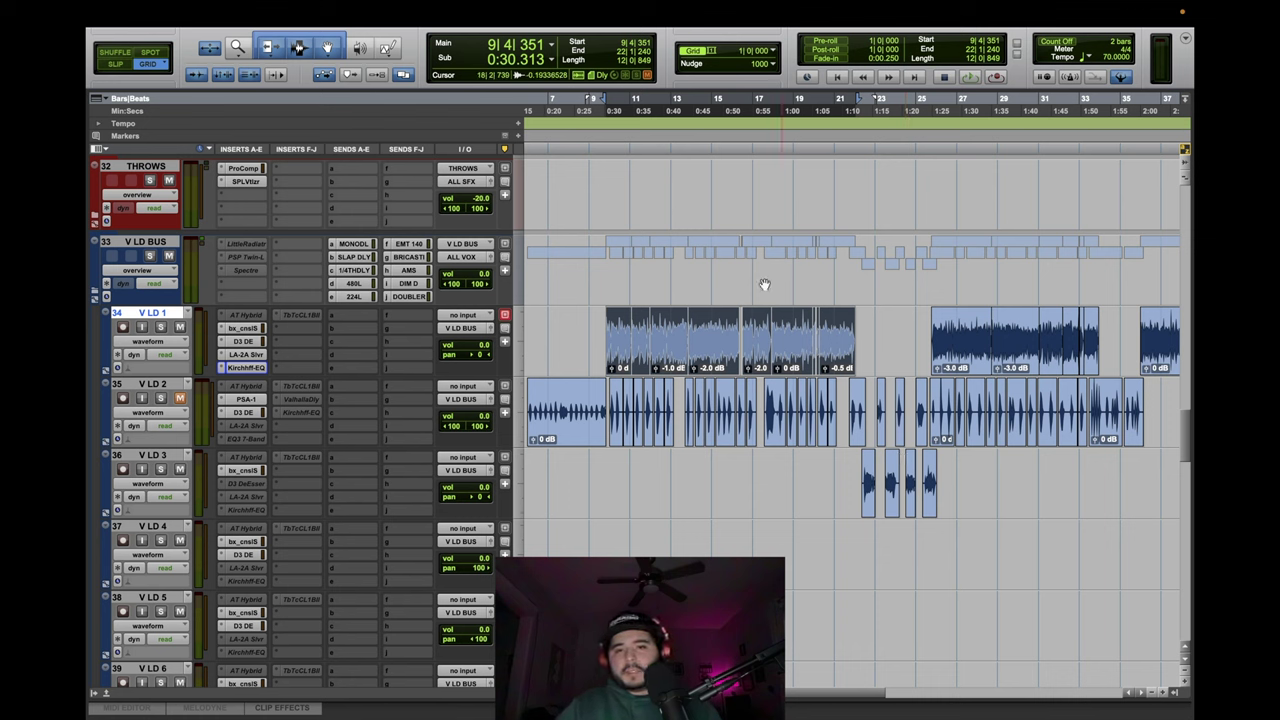
Set V LD BUS's DIM D send to -30.0 dB during playback and close its send window.
key("space")
left_click(407, 284)
left_click(396, 375)
type("-20")
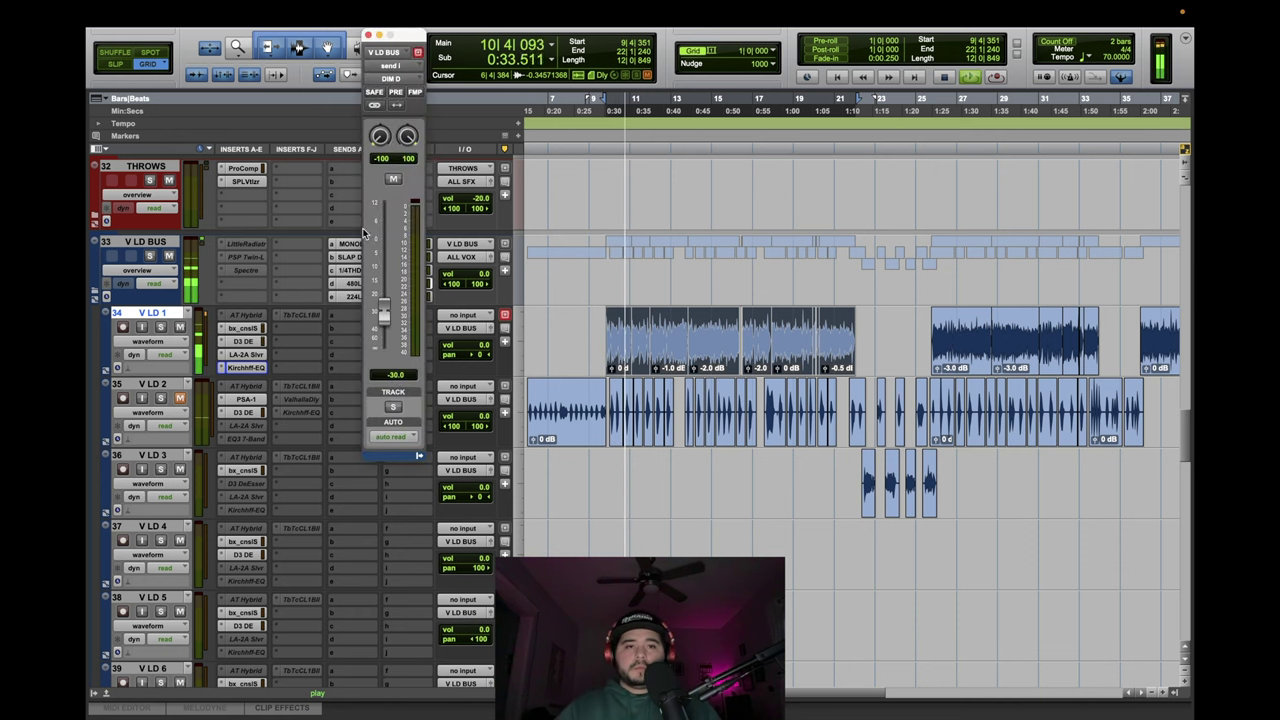
left_click(368, 36)
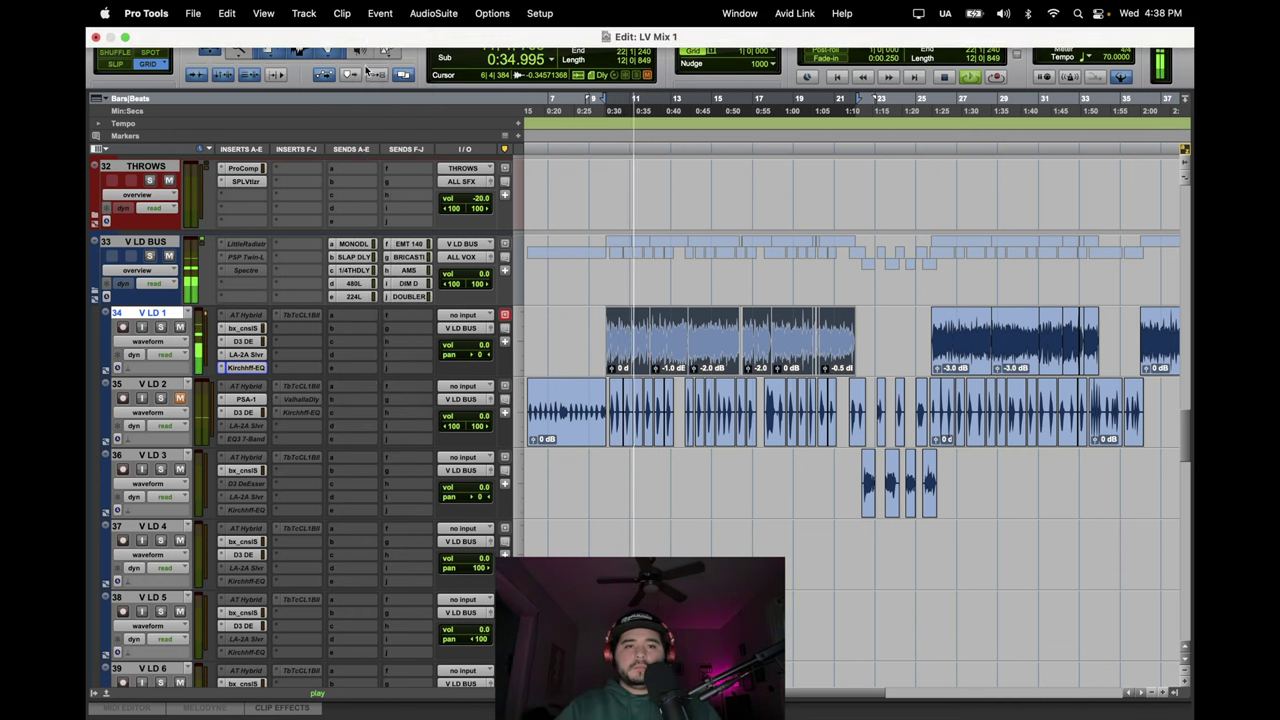
left_click(409, 284)
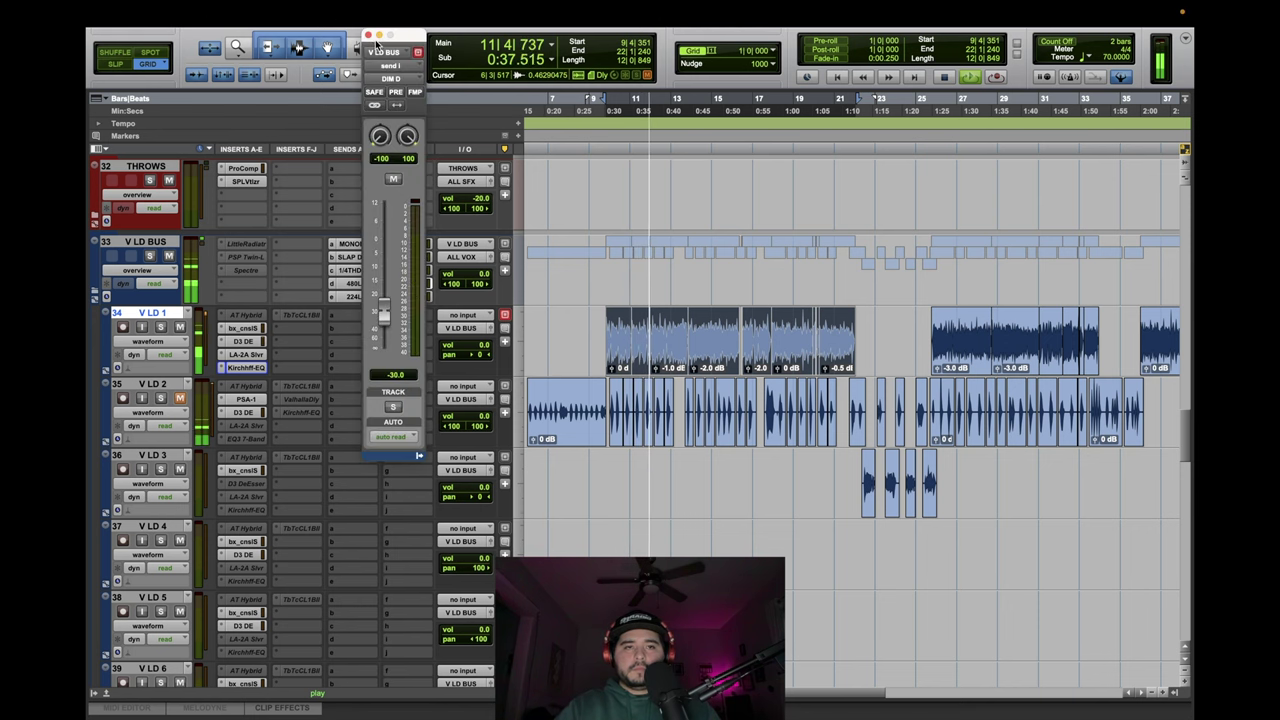
left_click(368, 35)
Set V LD BUS's DOUBLER send to -25 dB and close its send window.
left_click(424, 300)
left_click(394, 372)
type("-25")
key("Return")
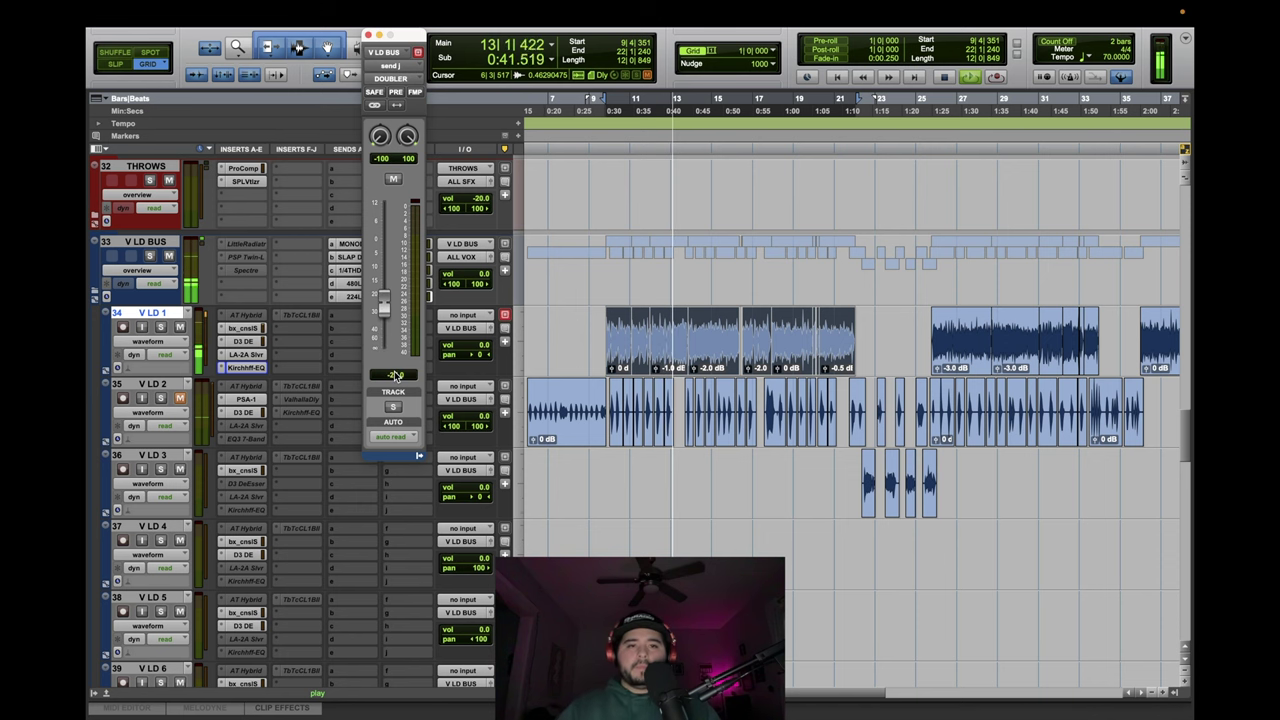
left_click(367, 35)
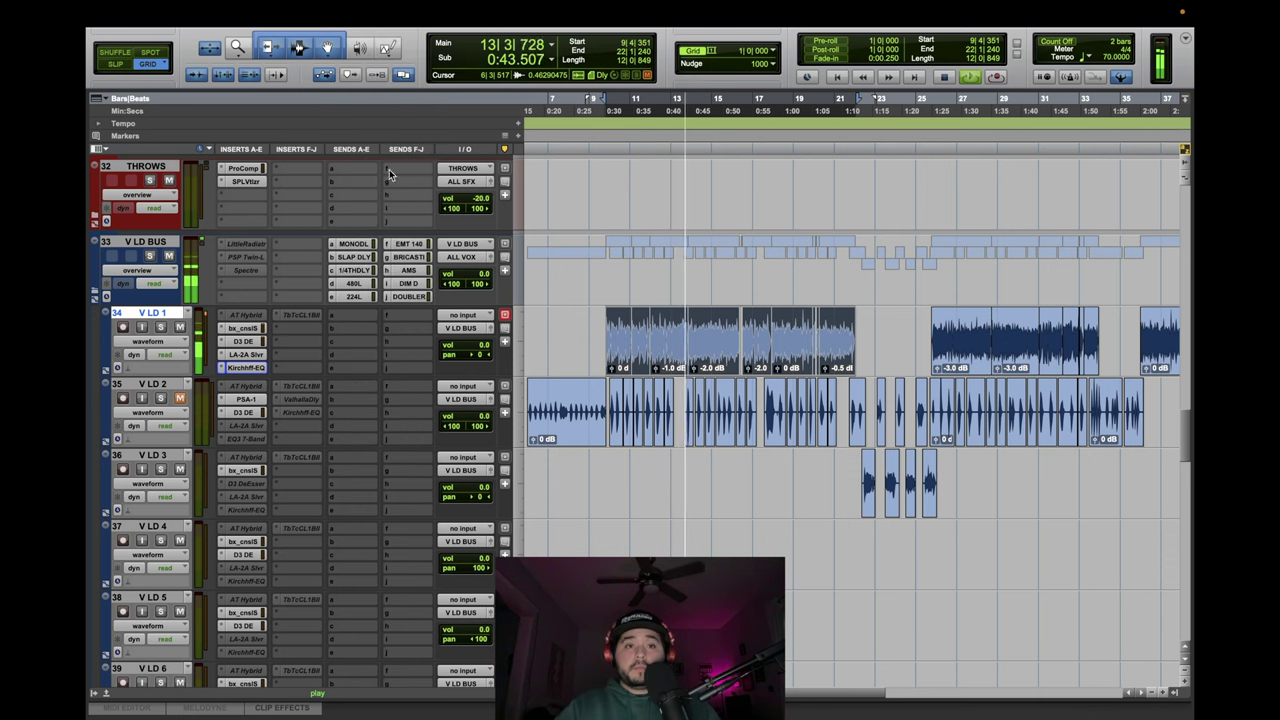
Set V LD BUS's BRICASTI reverb send to 0.0 dB, leaving the AMS send off.
left_click(410, 271)
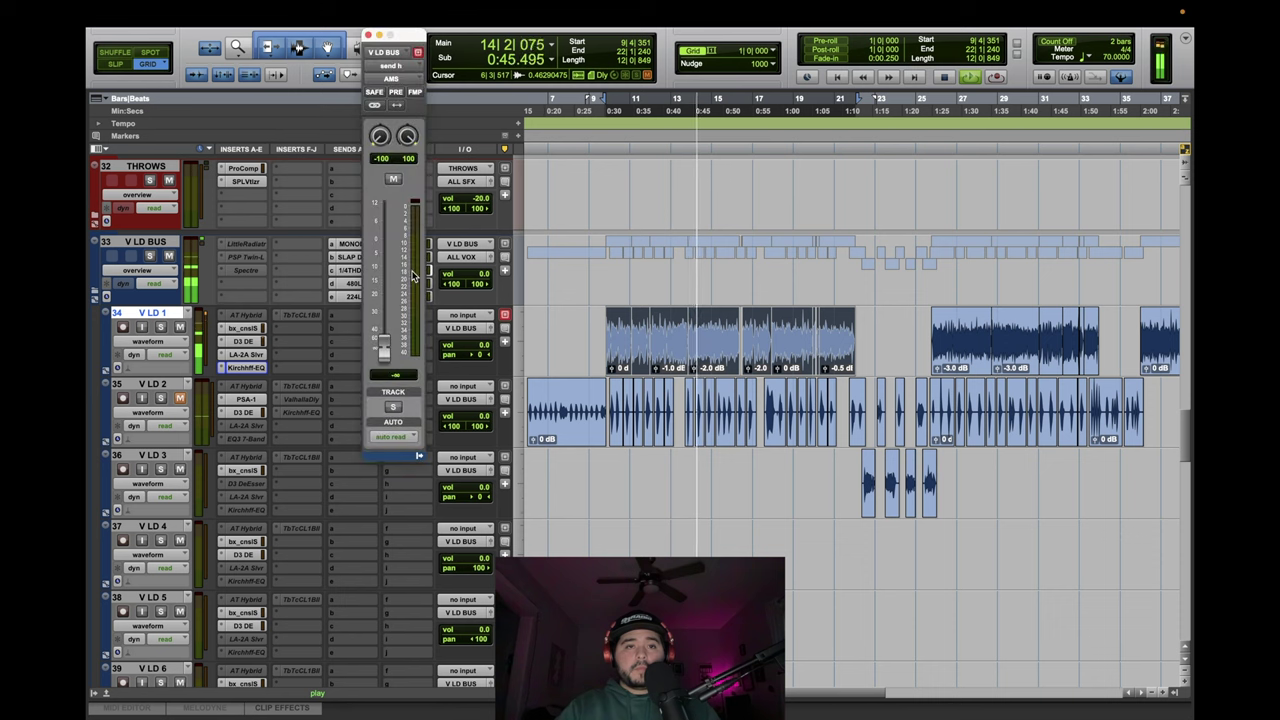
left_click(368, 36)
left_click(412, 258)
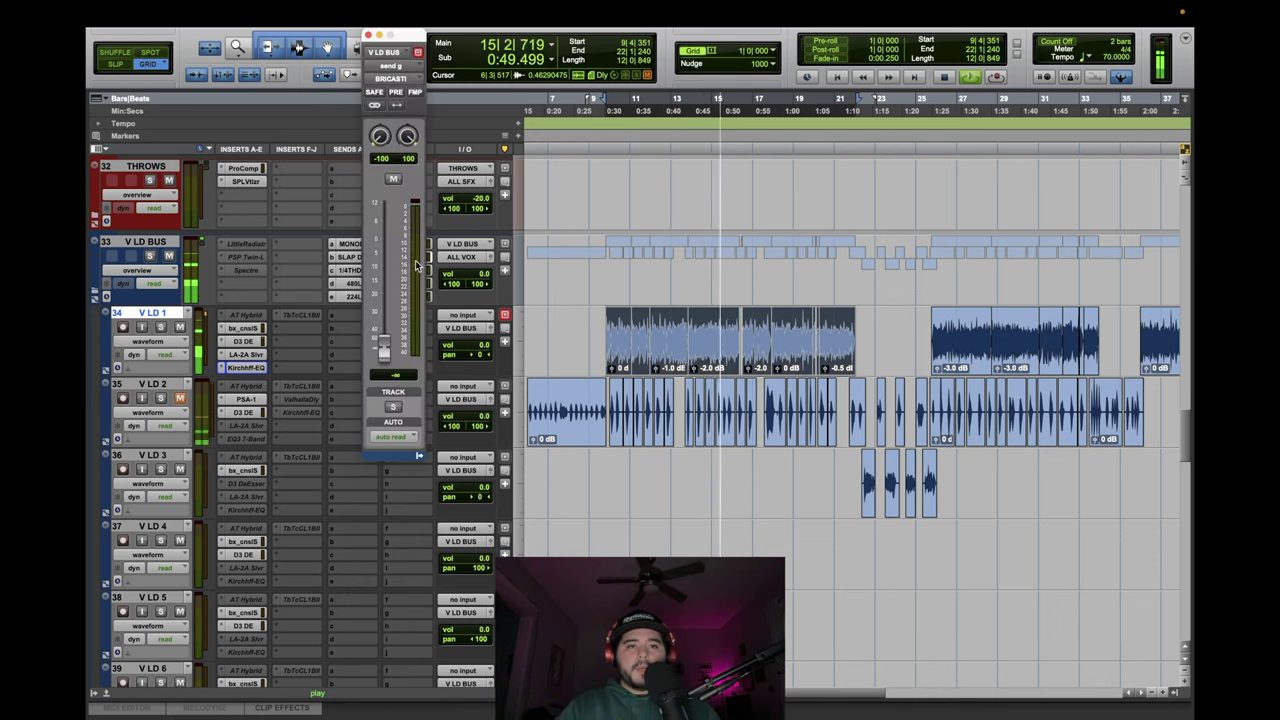
Open the Seventh Heaven reverb on the BRICASTI track, choose the Studio A preset and restart playback.
scroll(329, 357, "down", 15)
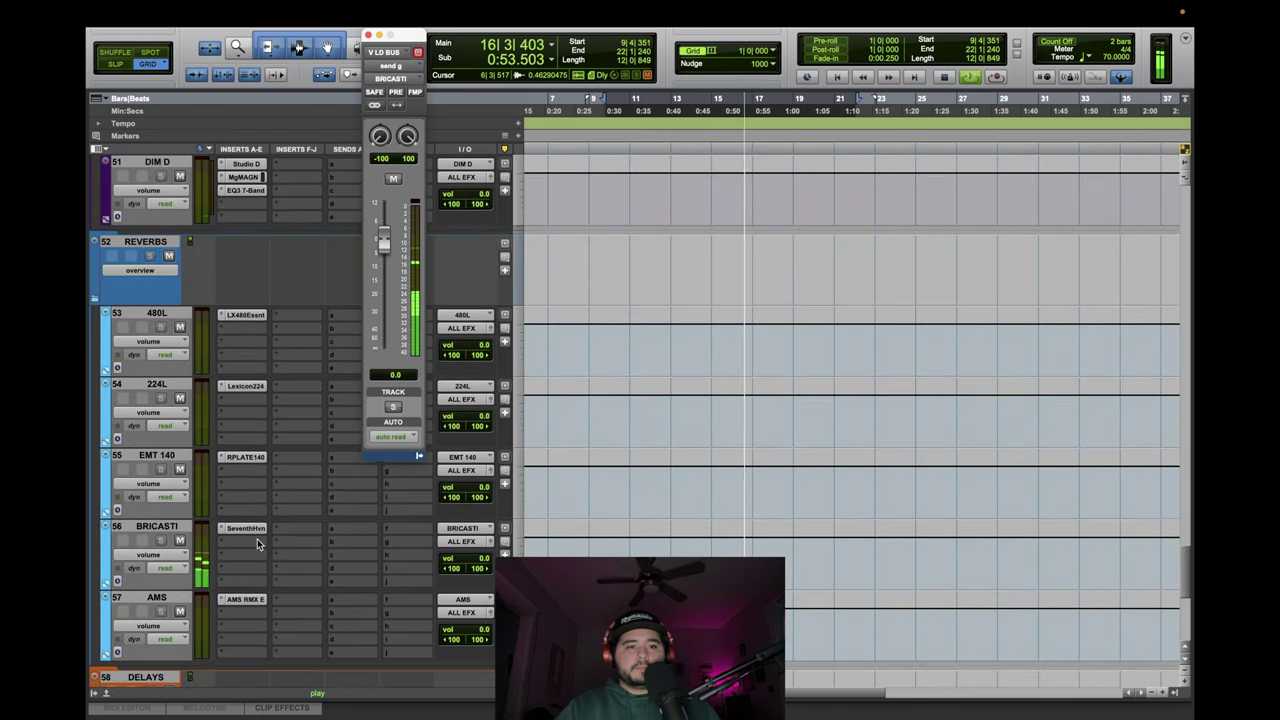
left_click(245, 528)
left_click_drag(388, 40, 864, 148)
left_click_drag(802, 325, 808, 297)
key("space")
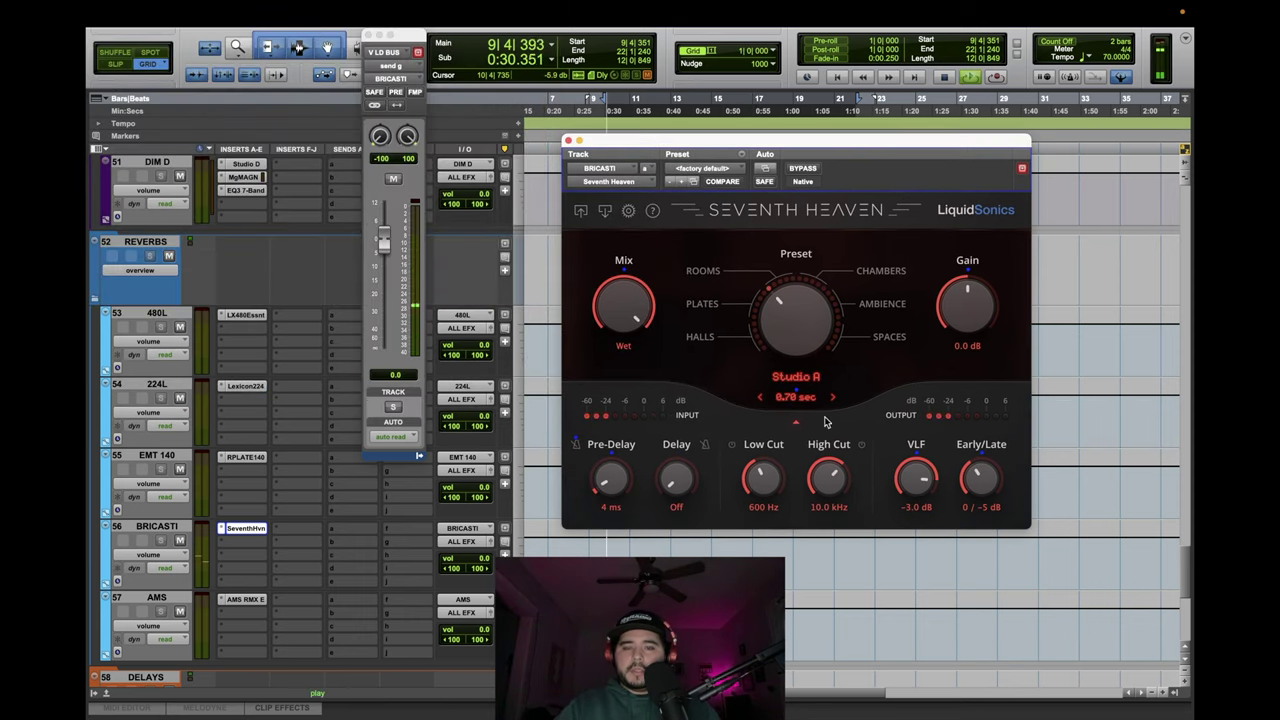
Set the Seventh Heaven reverb's decay time to 1.00 sec and its pre-delay to 25 ms.
double_click(790, 400)
type("1")
key("Return")
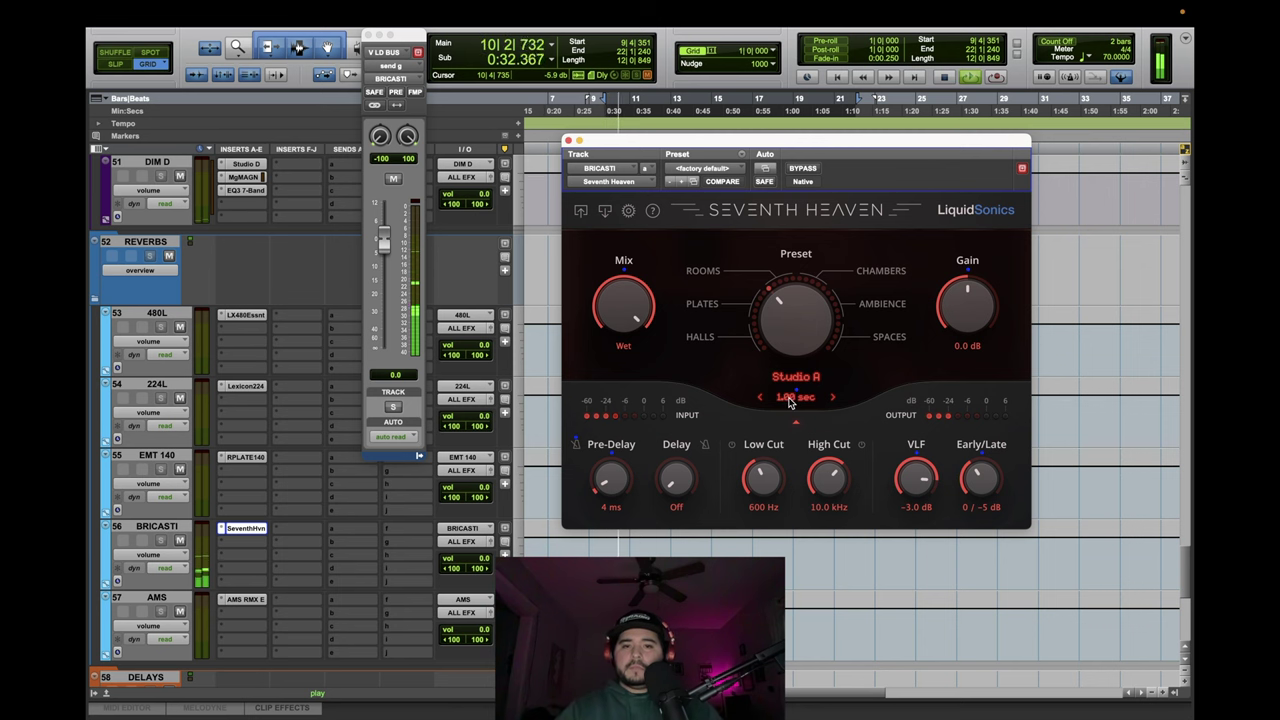
left_click_drag(617, 497, 618, 476)
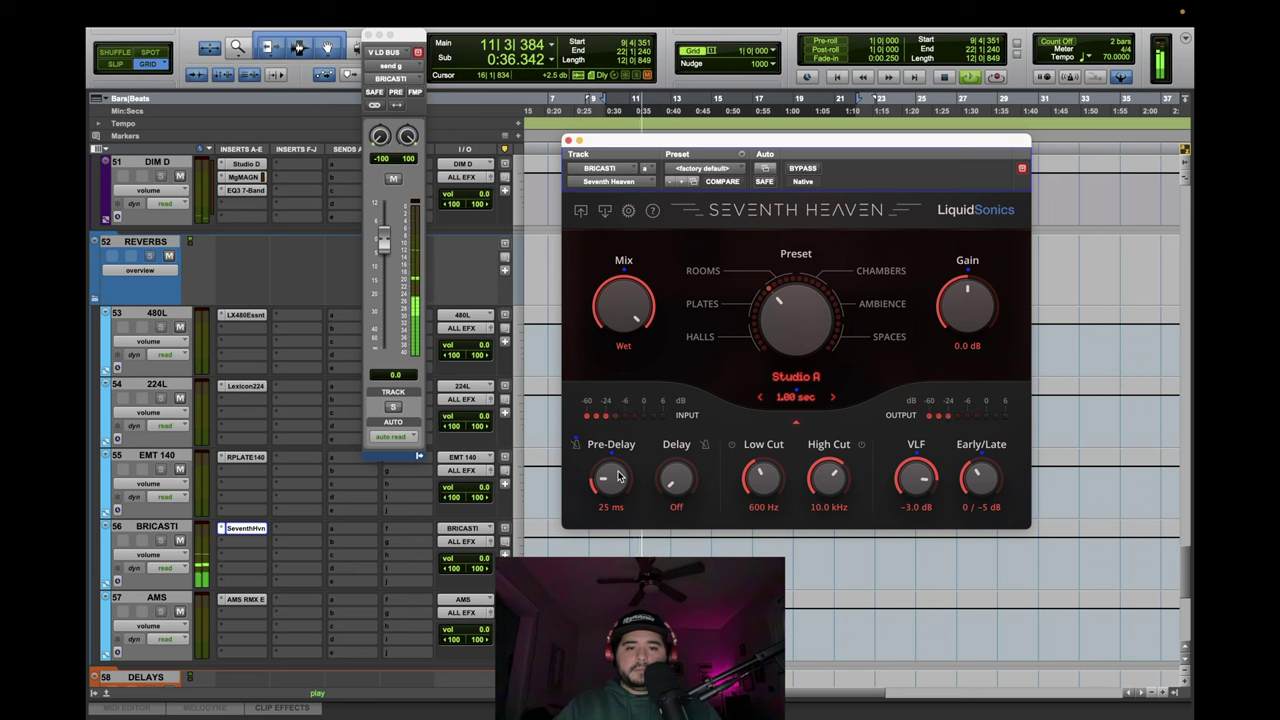
left_click(861, 444)
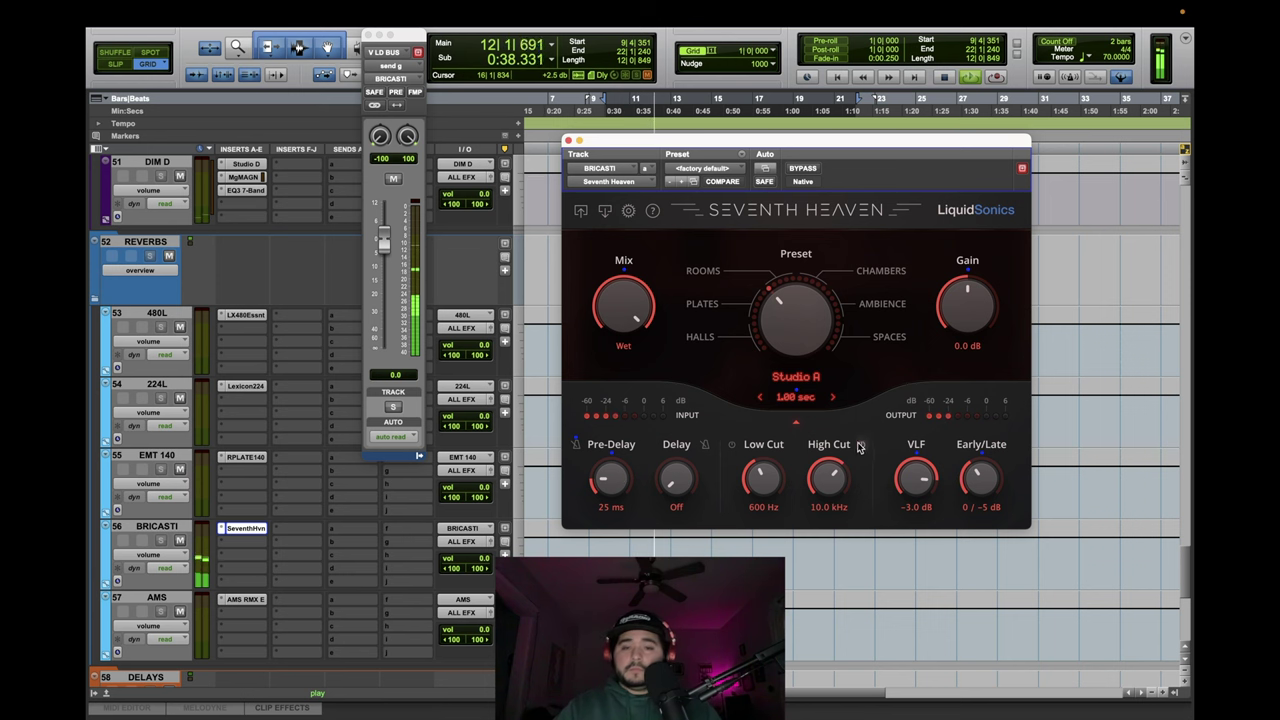
Enable the Seventh Heaven reverb's low and high cut filters and set them to 303 Hz and 12.5 kHz.
left_click(731, 444)
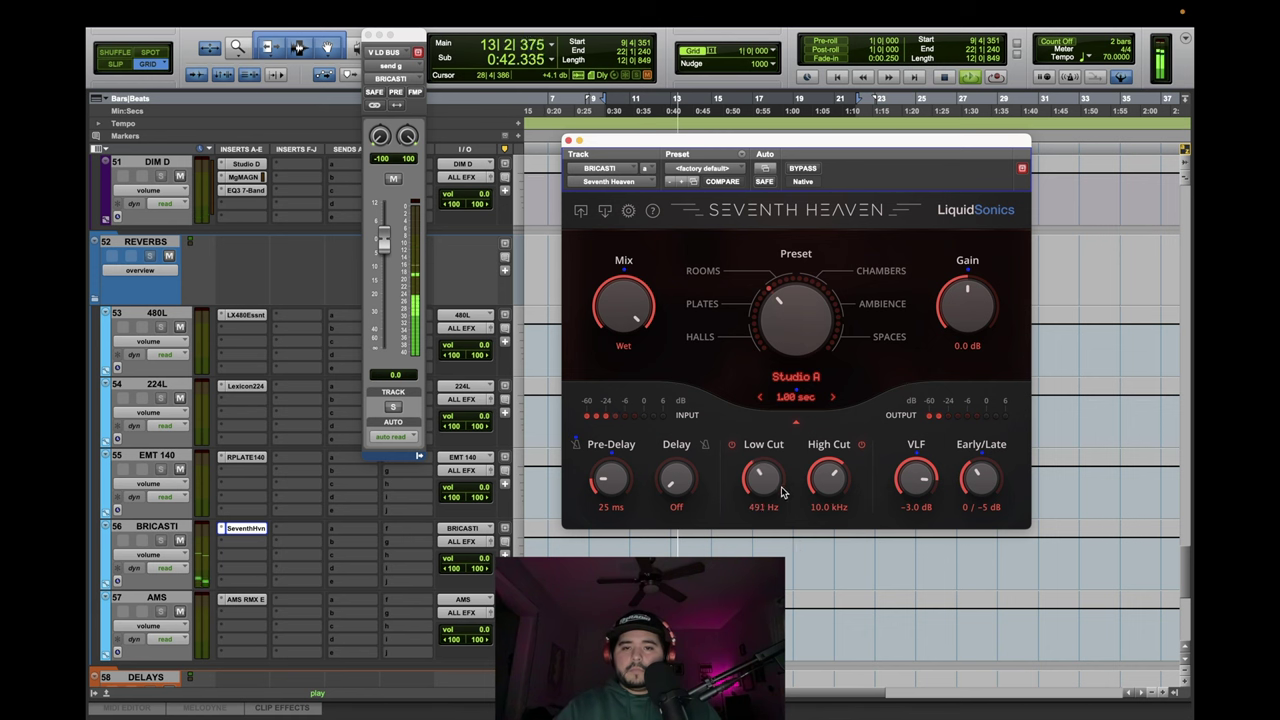
left_click_drag(781, 492, 823, 480)
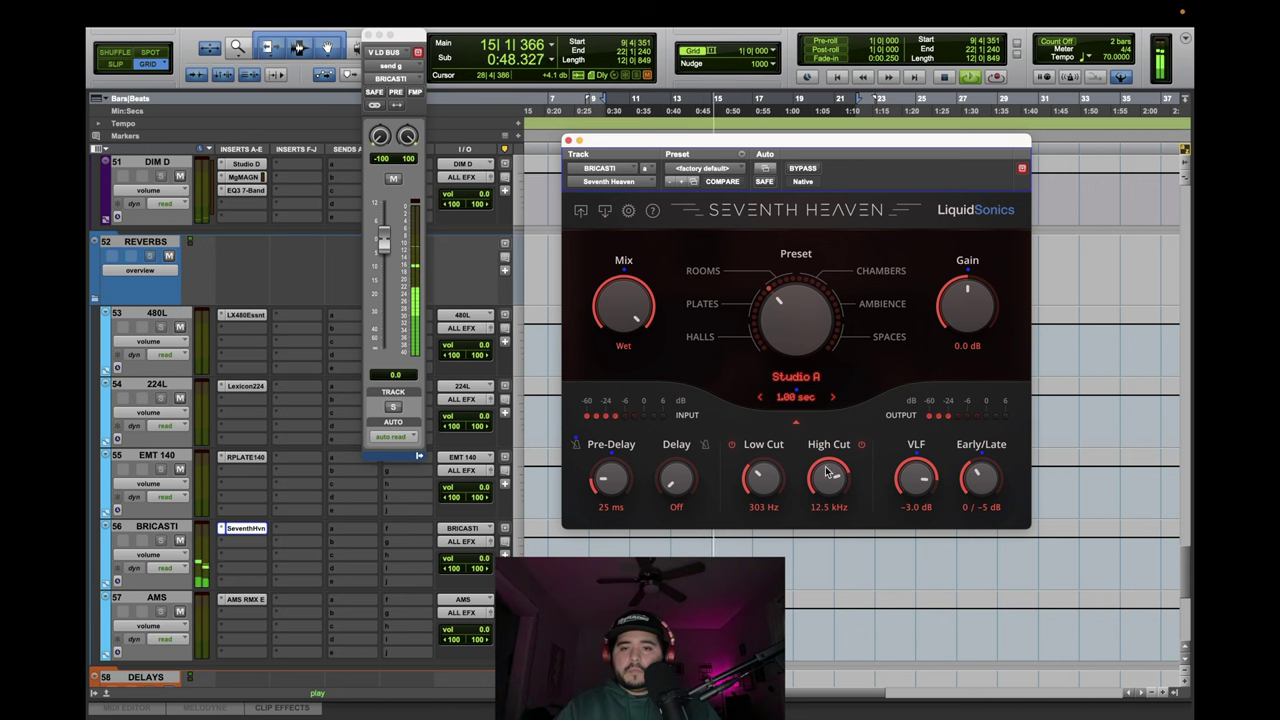
Lower V LD BUS's BRICASTI send to -19.8 dB and compare the vocal with the send muted and unmuted.
left_click_drag(380, 246, 380, 298)
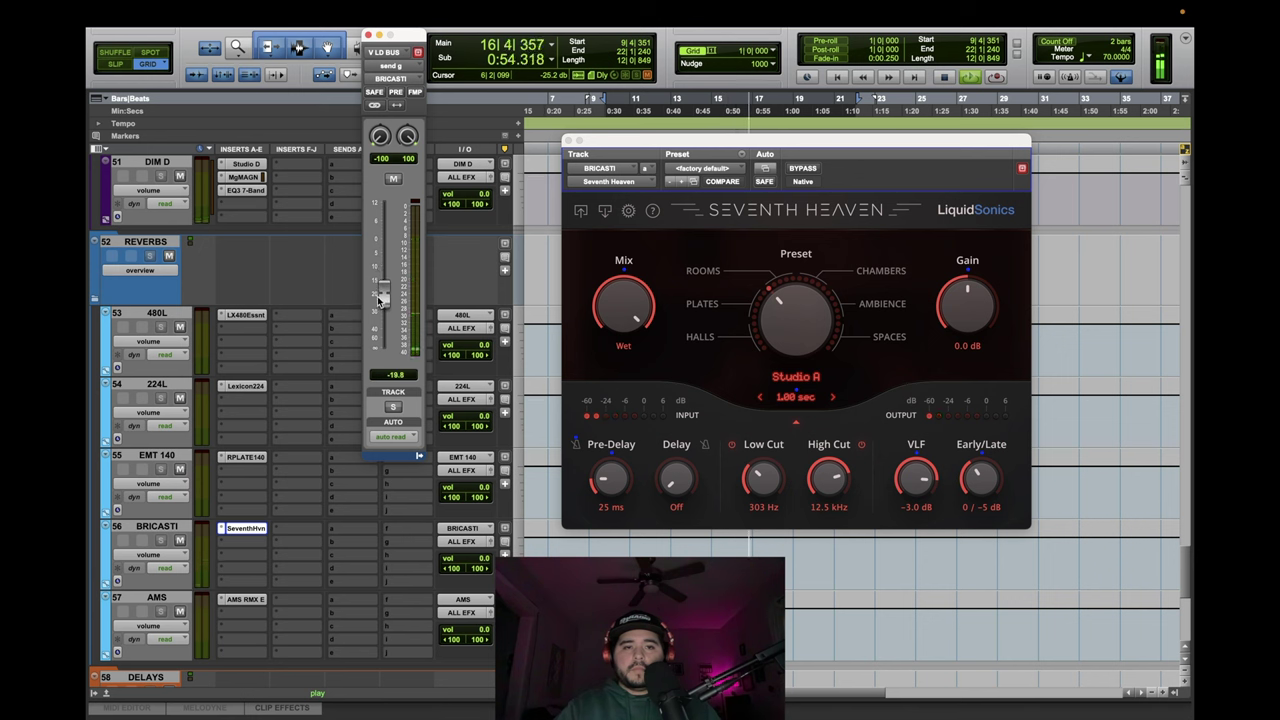
left_click(393, 179)
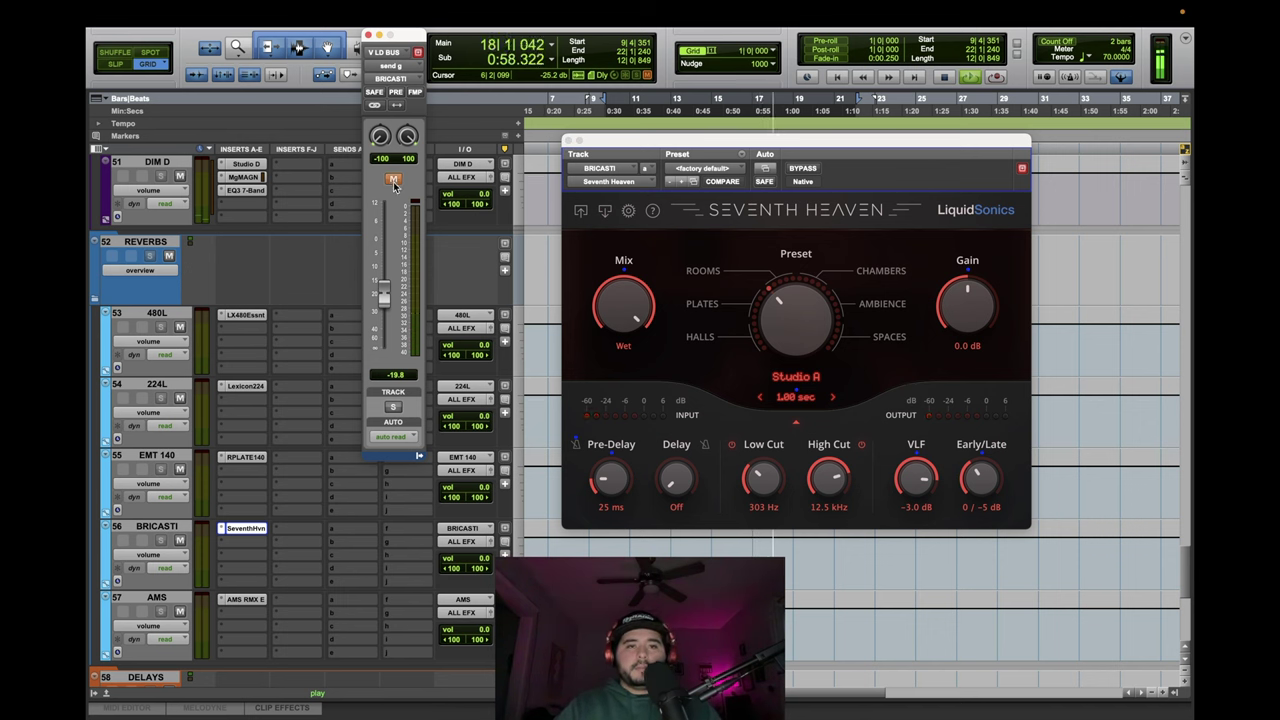
left_click(393, 179)
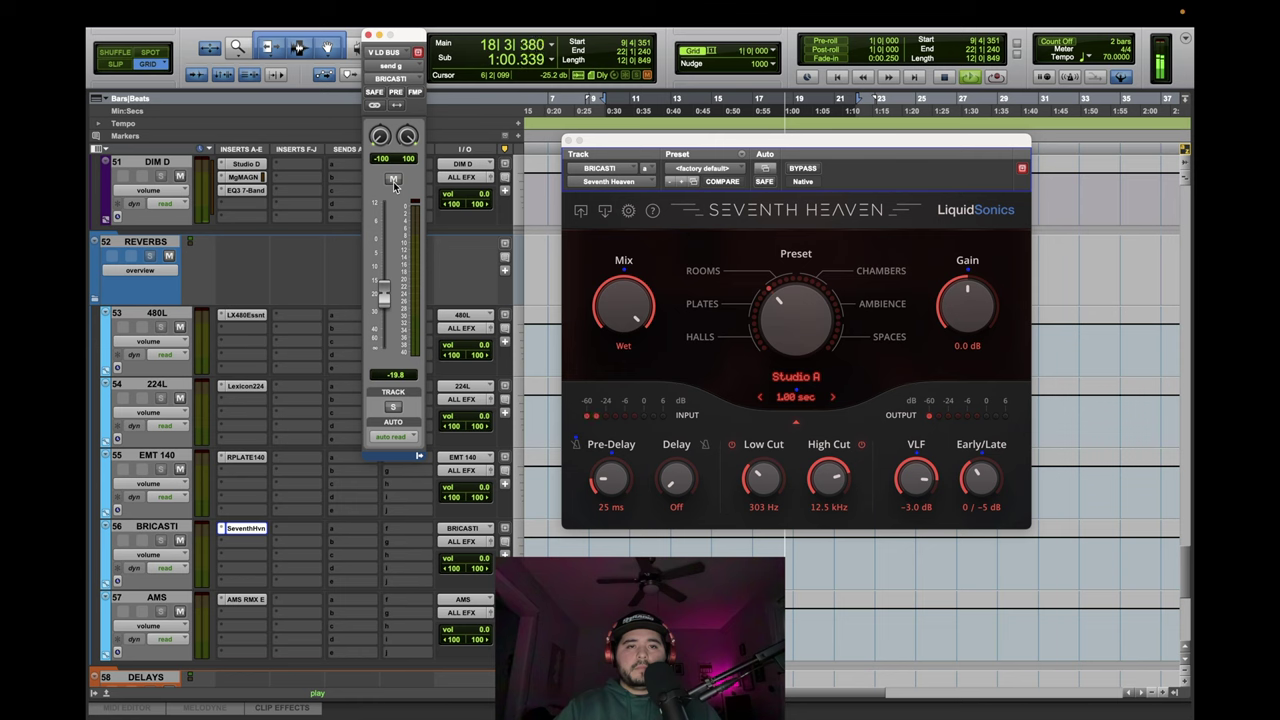
Close the Seventh Heaven window and replay the soloed lead vocal, comparing V LD BUS's BRICASTI send muted and unmuted.
left_click(567, 141)
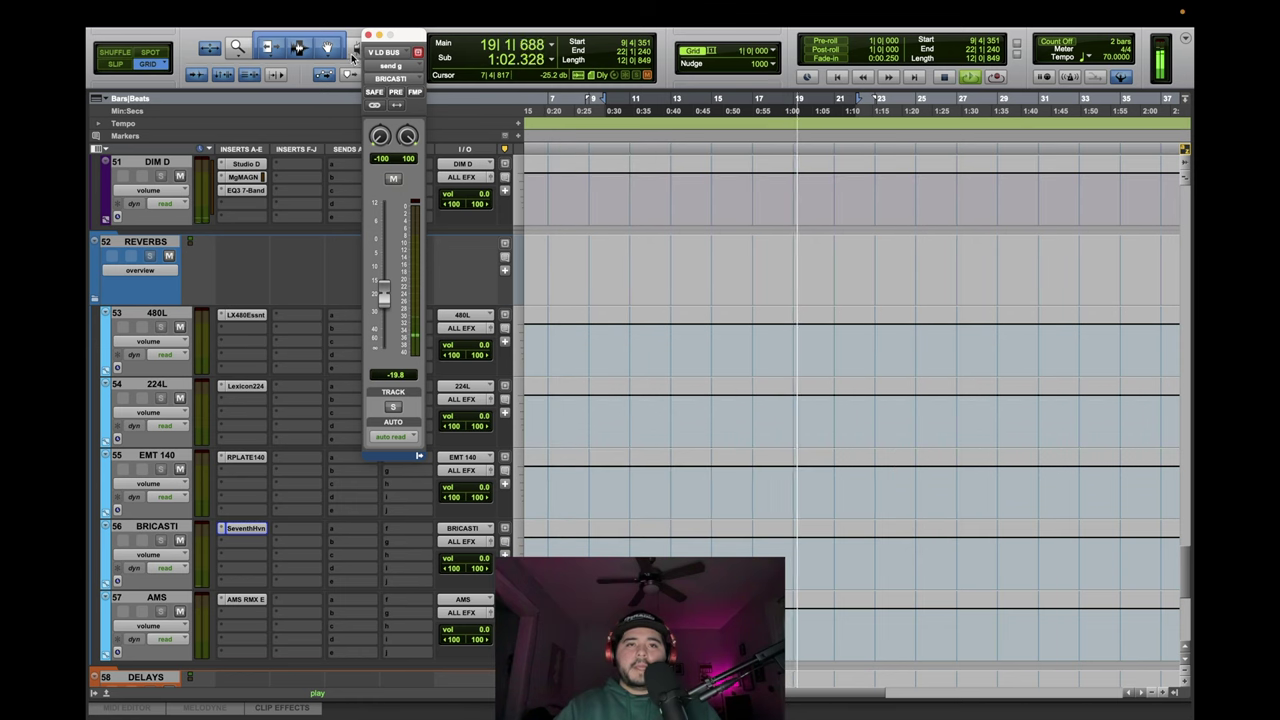
key("space")
scroll(960, 636, "up", 15)
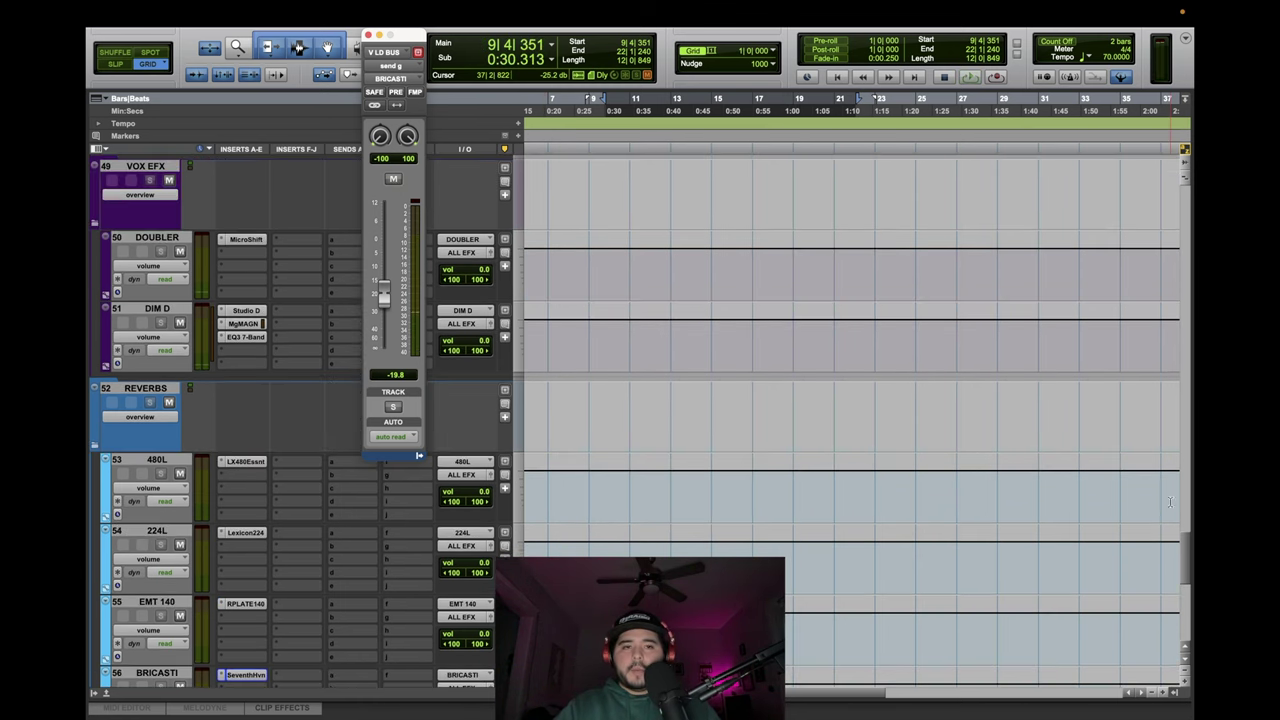
scroll(1180, 607, "down", 1)
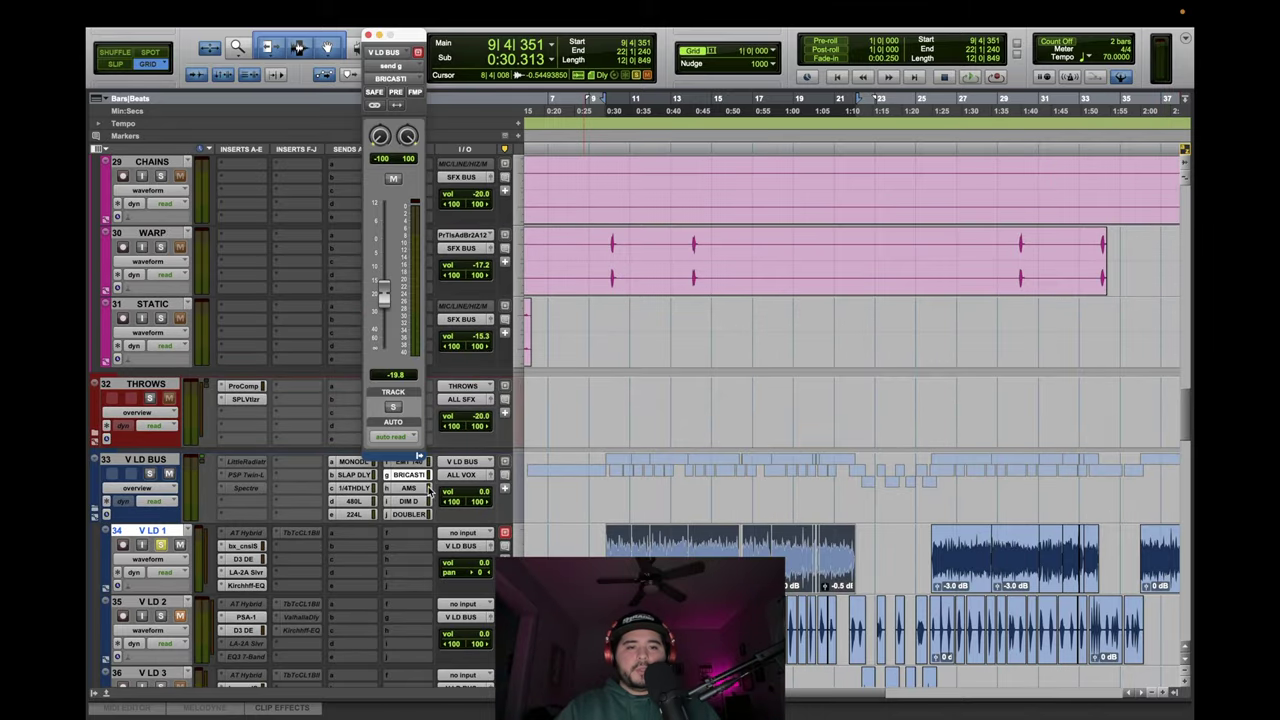
key("space")
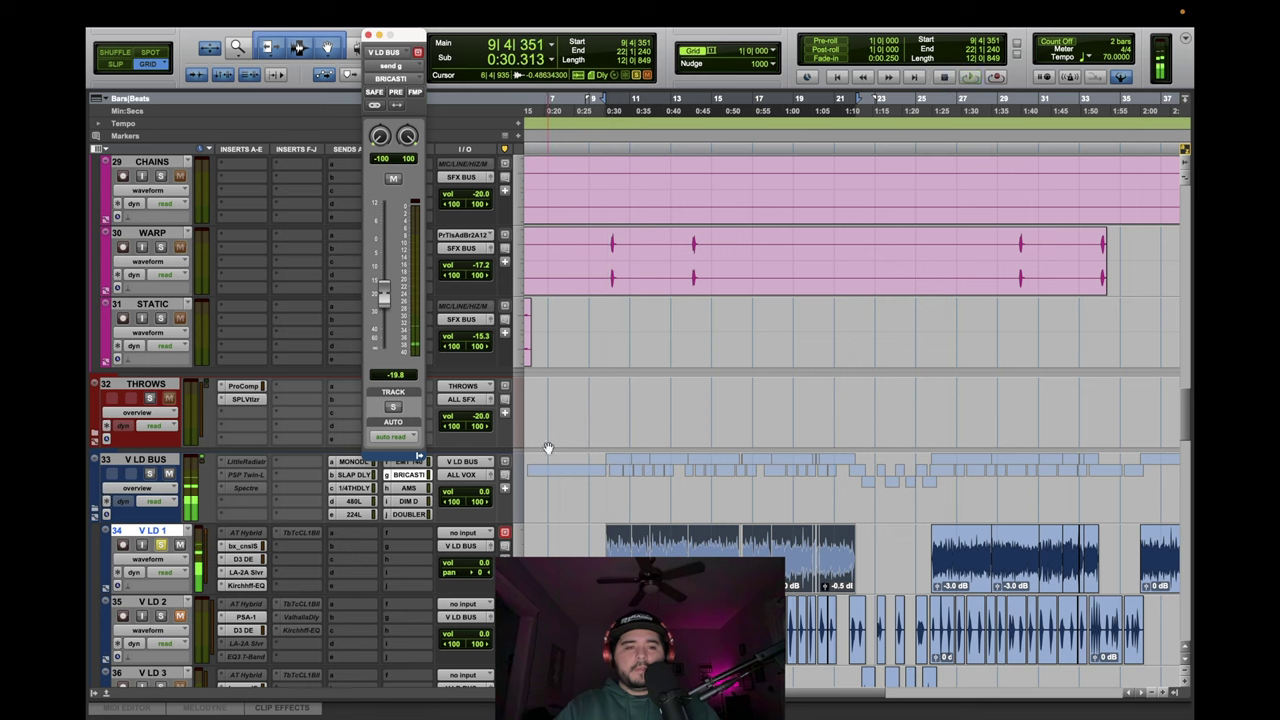
left_click(393, 180)
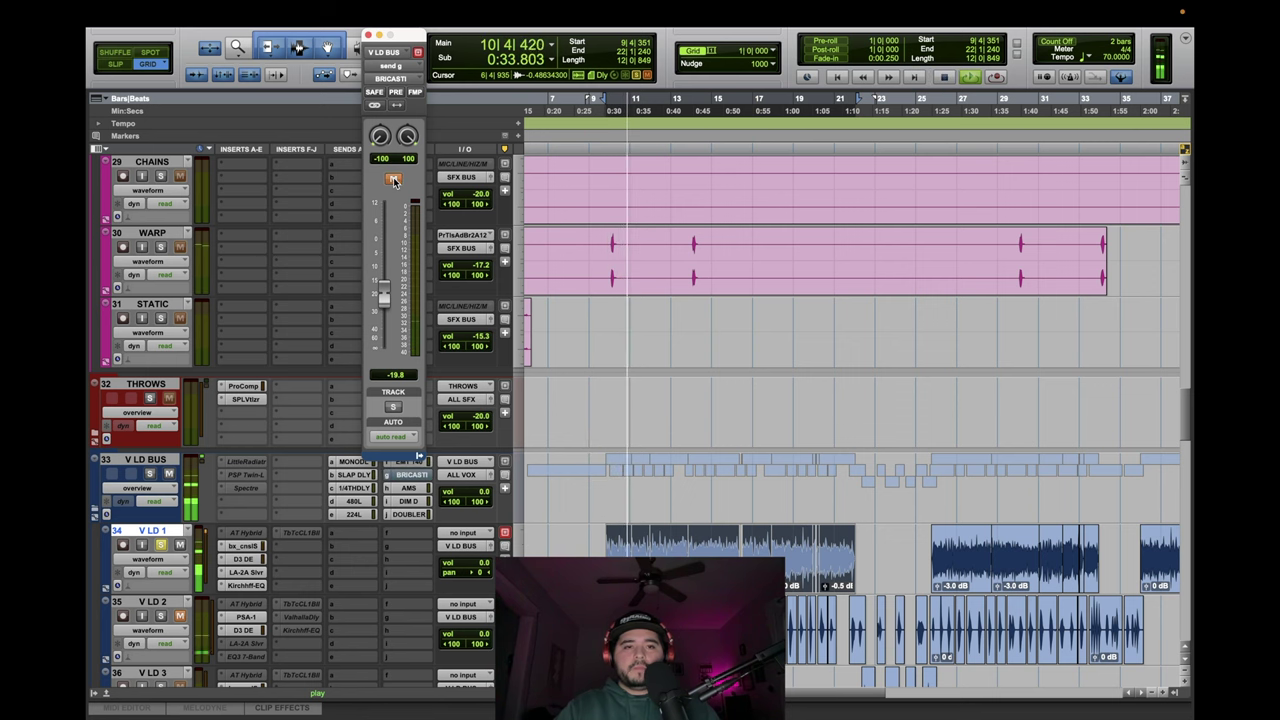
left_click(394, 181)
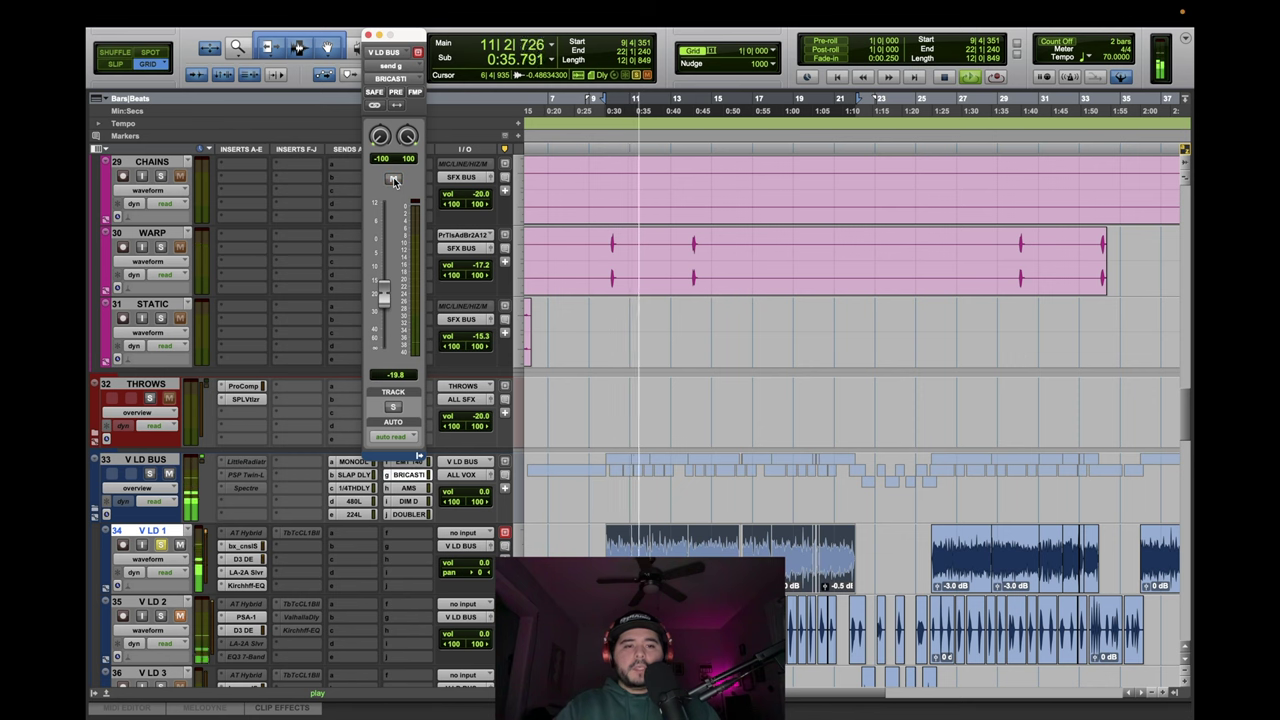
key("space")
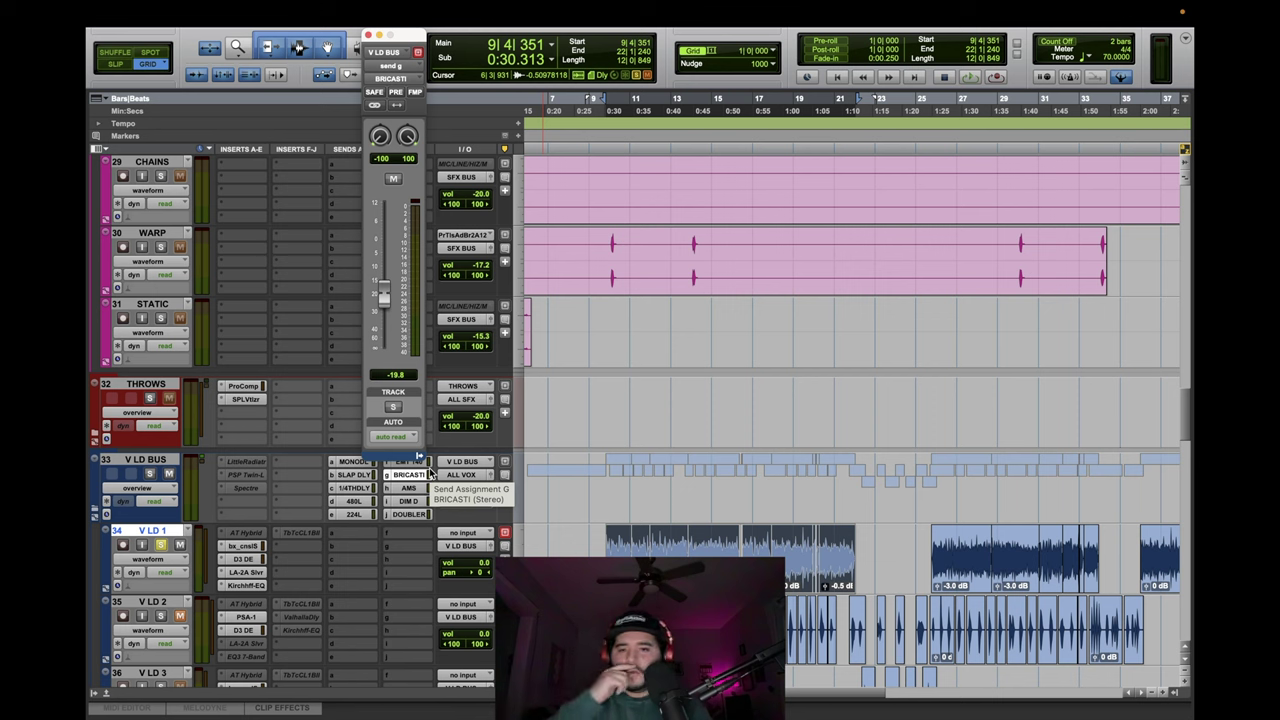
key("space")
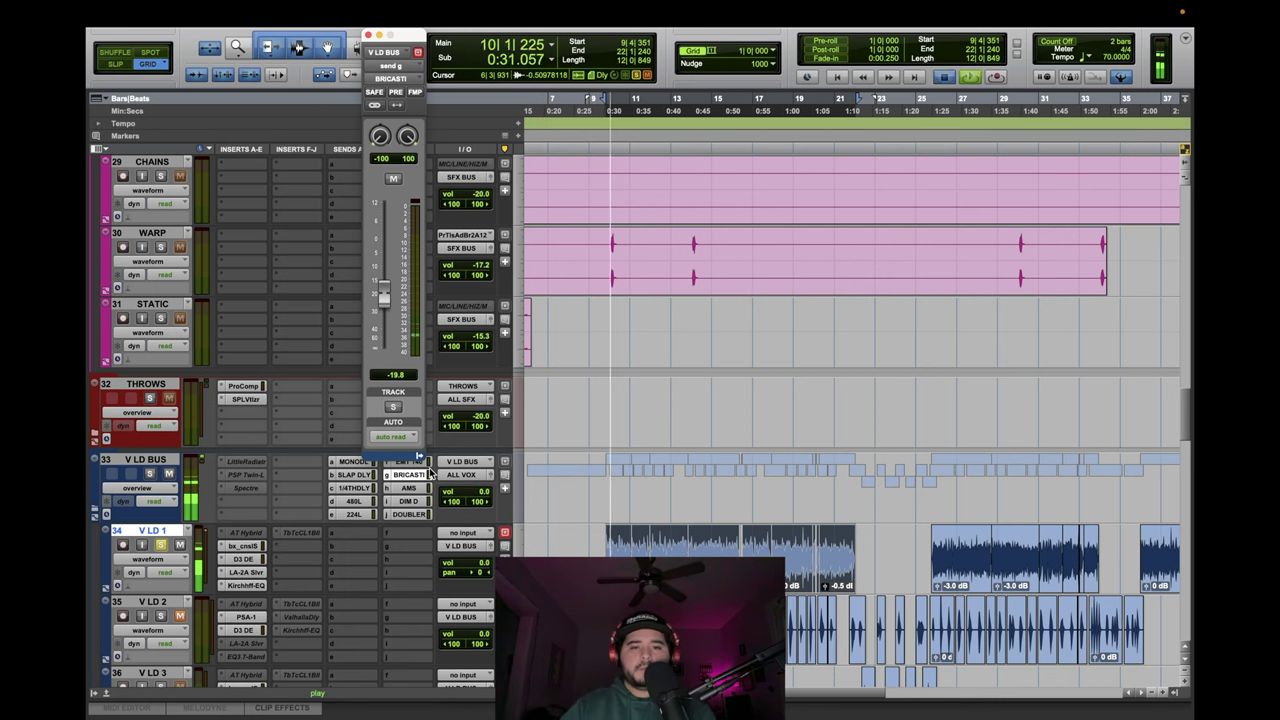
key("space")
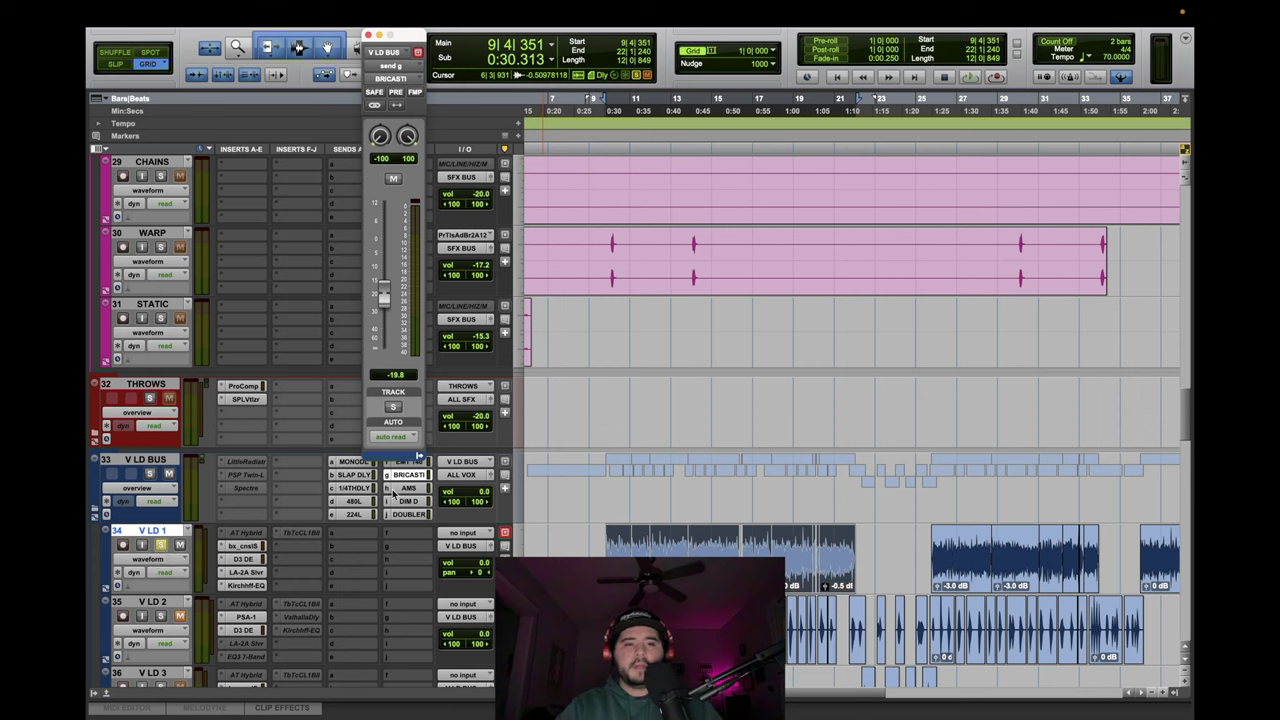
Compare playback with V LD BUS's MONO DLY, SLAP DLY and BRICASTI sends muted and active, and take V LD 1 out of solo.
left_click(395, 180)
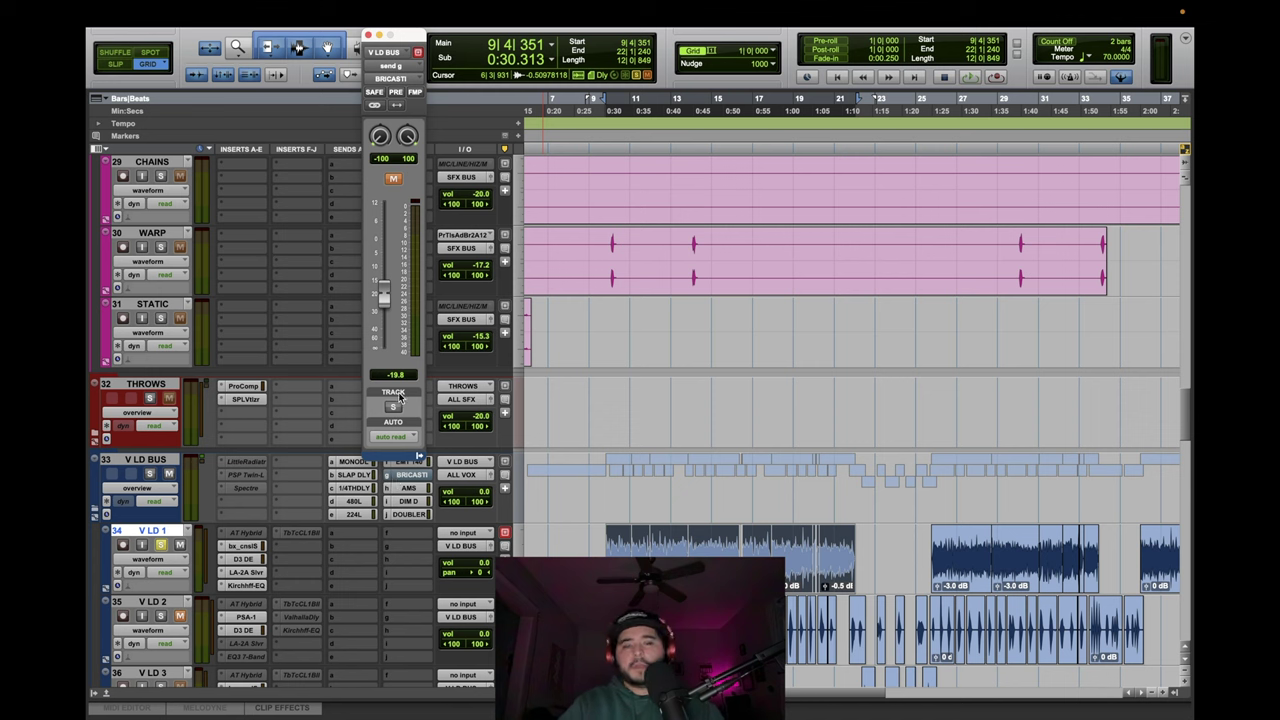
key("space")
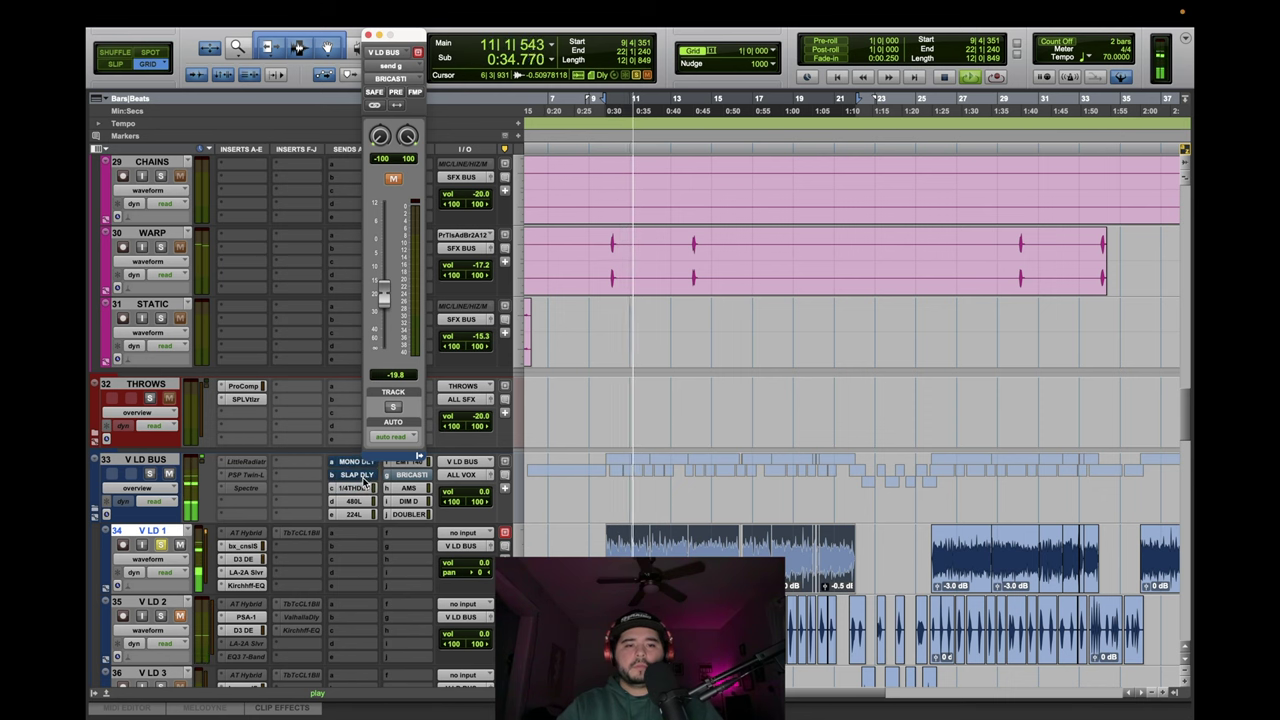
left_click(411, 476, "ctrl+super")
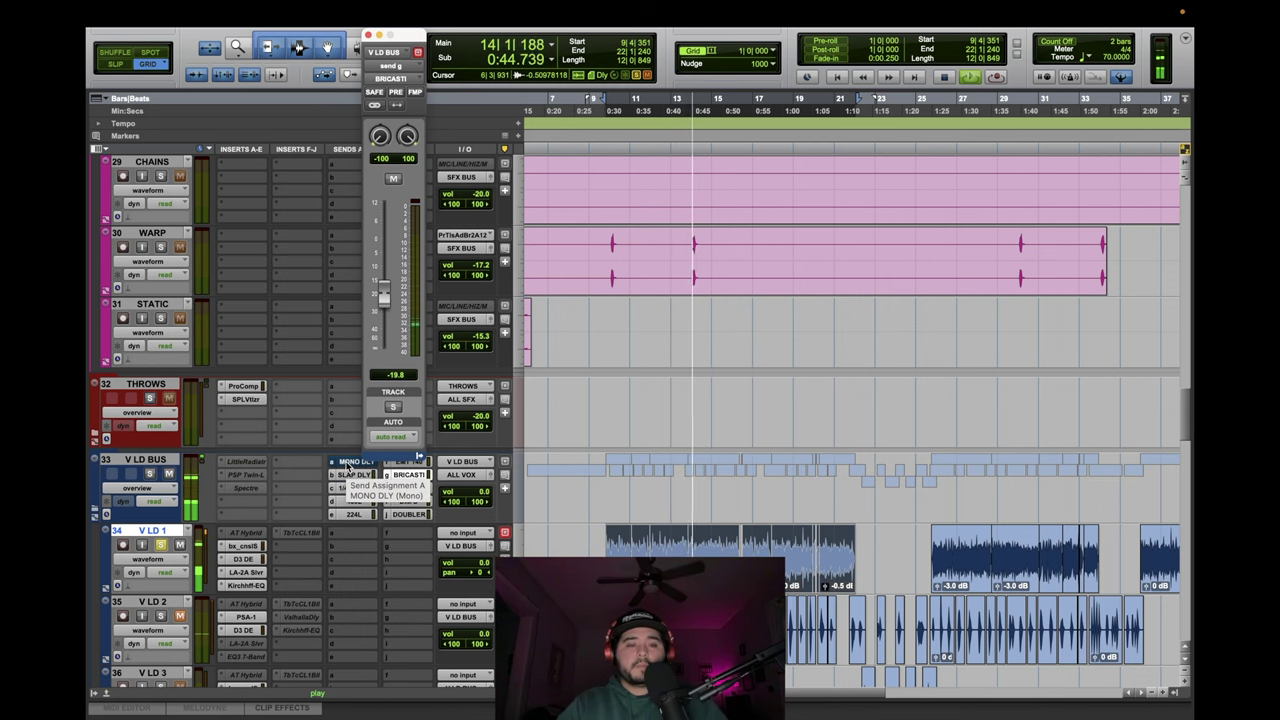
left_click(162, 546)
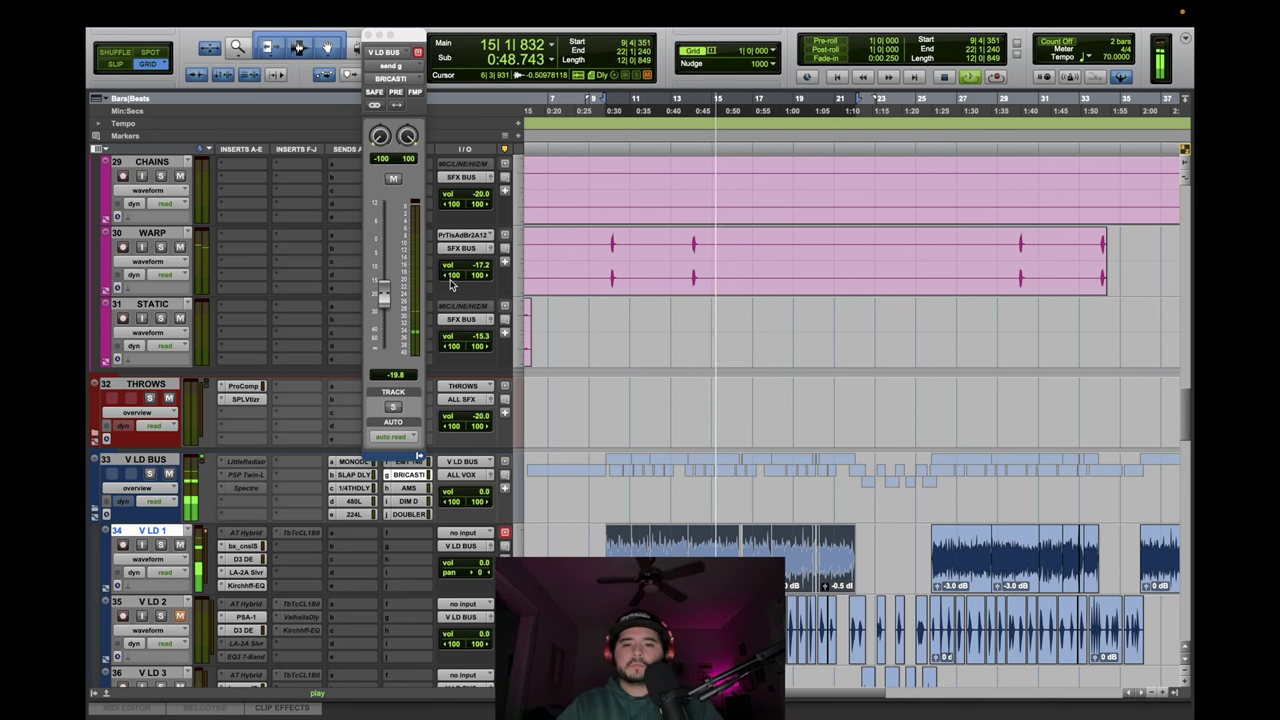
Check V LD BUS's SLAP DLY, MONO DLY and BRICASTI sends in the full mix, toggling the BRICASTI mute, and close the send window.
left_click(356, 474)
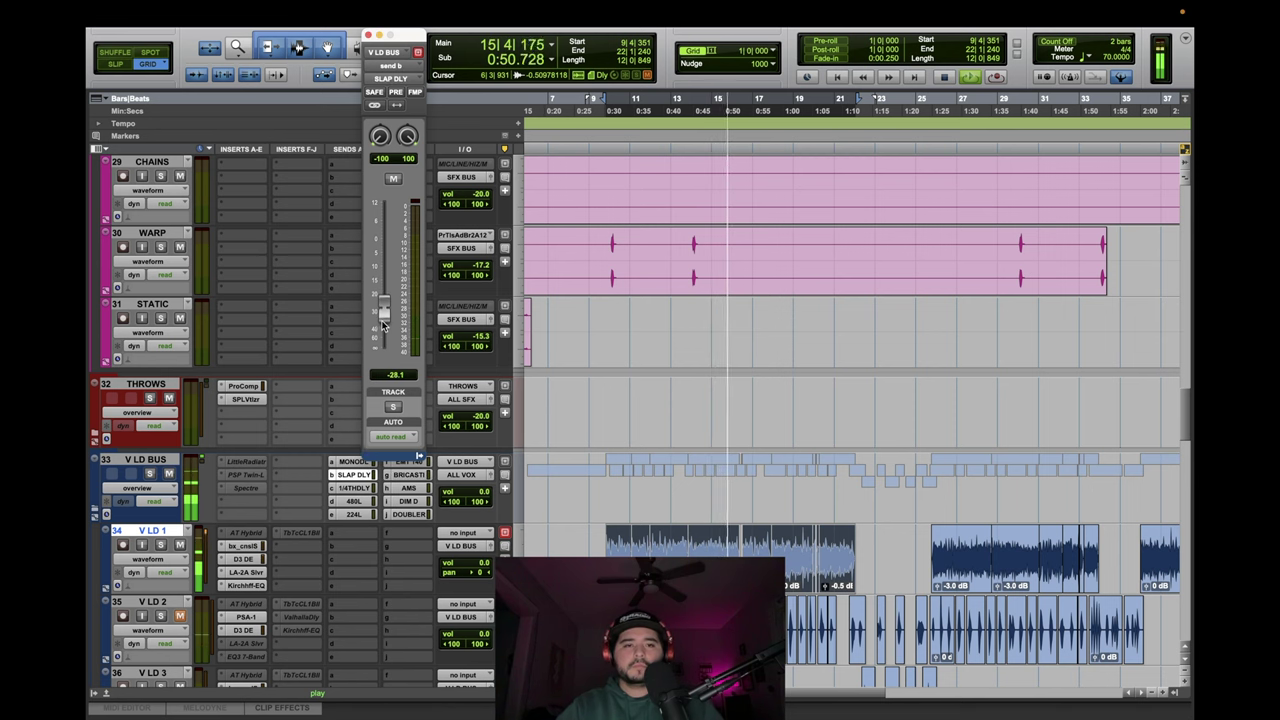
left_click(352, 461)
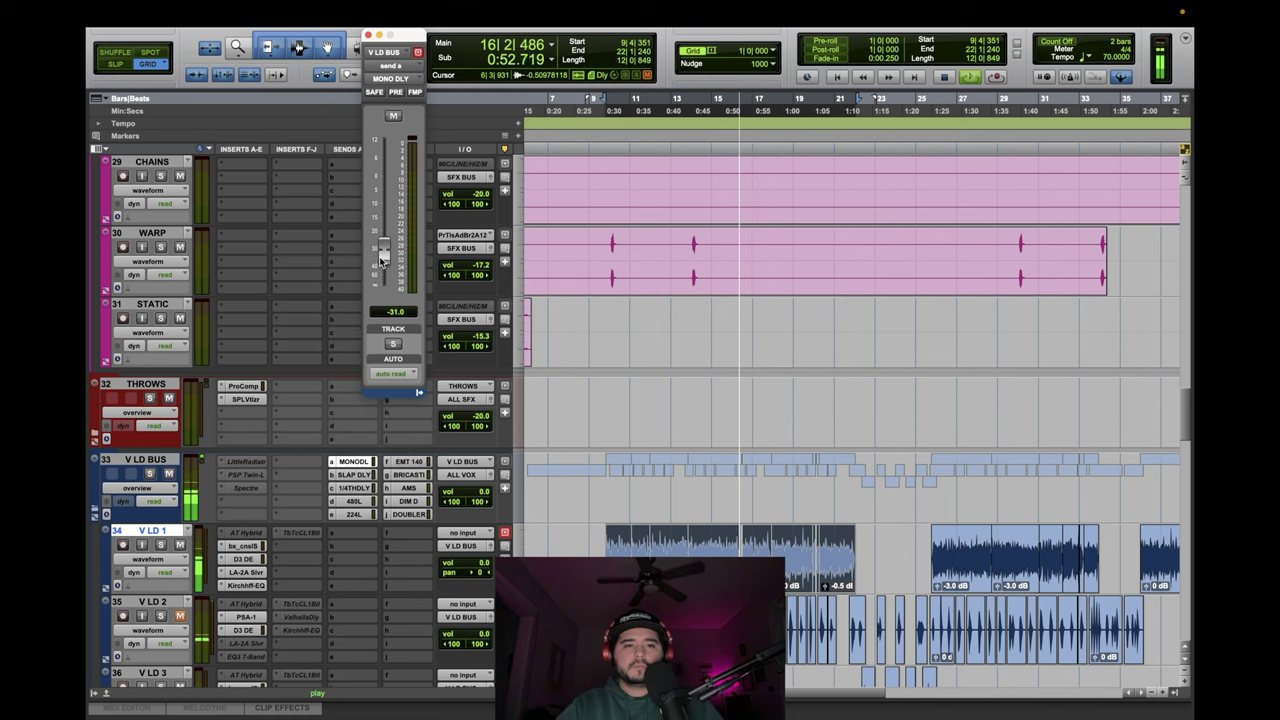
left_click(408, 474)
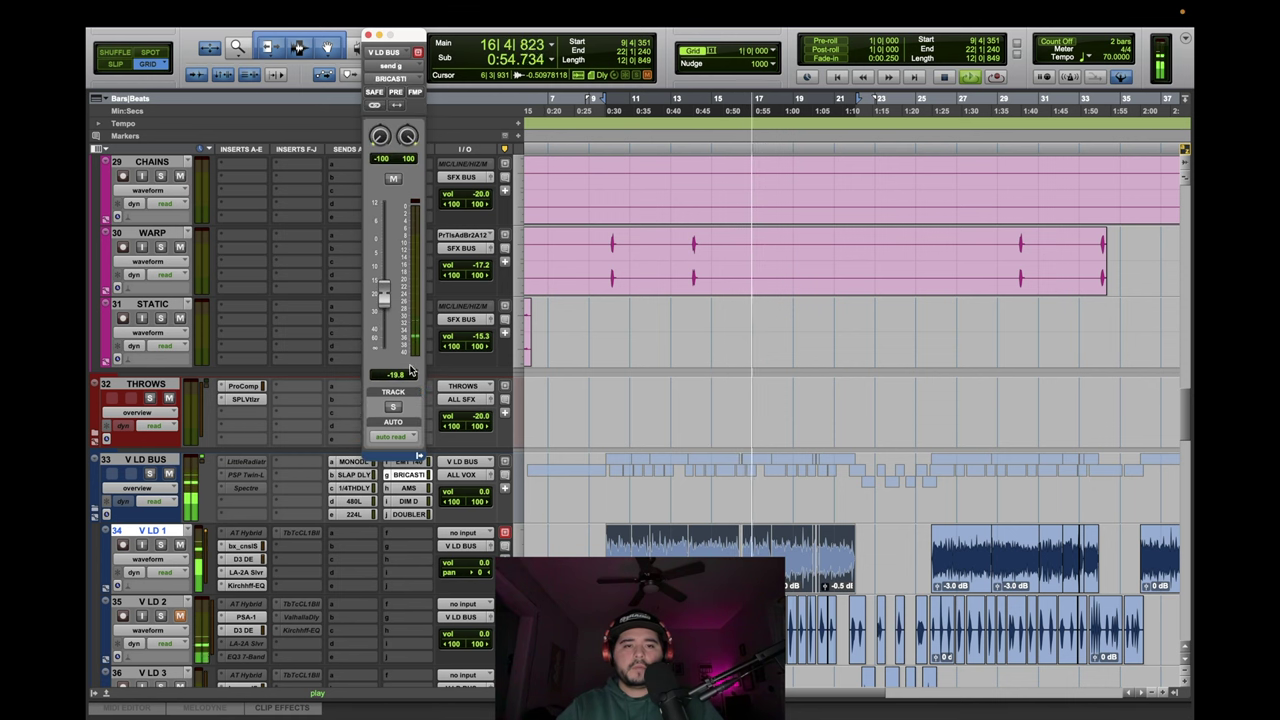
left_click(396, 179)
left_click(402, 180)
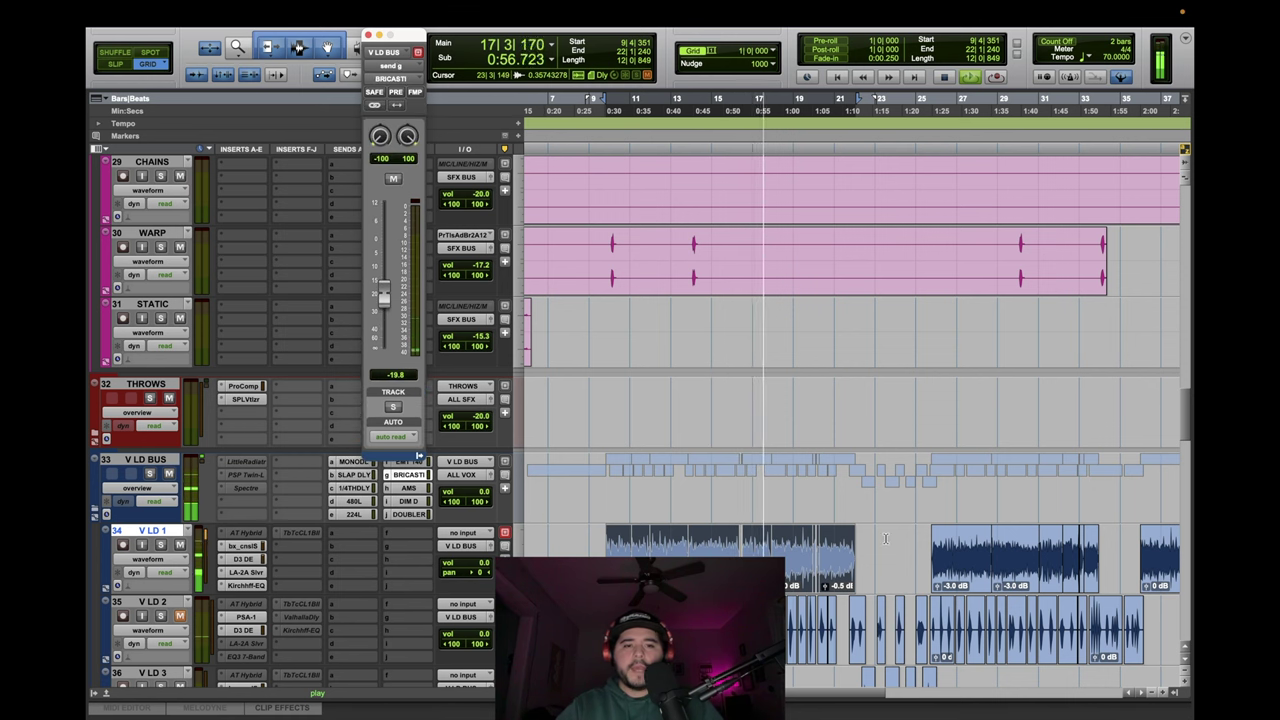
key("space")
left_click(367, 36)
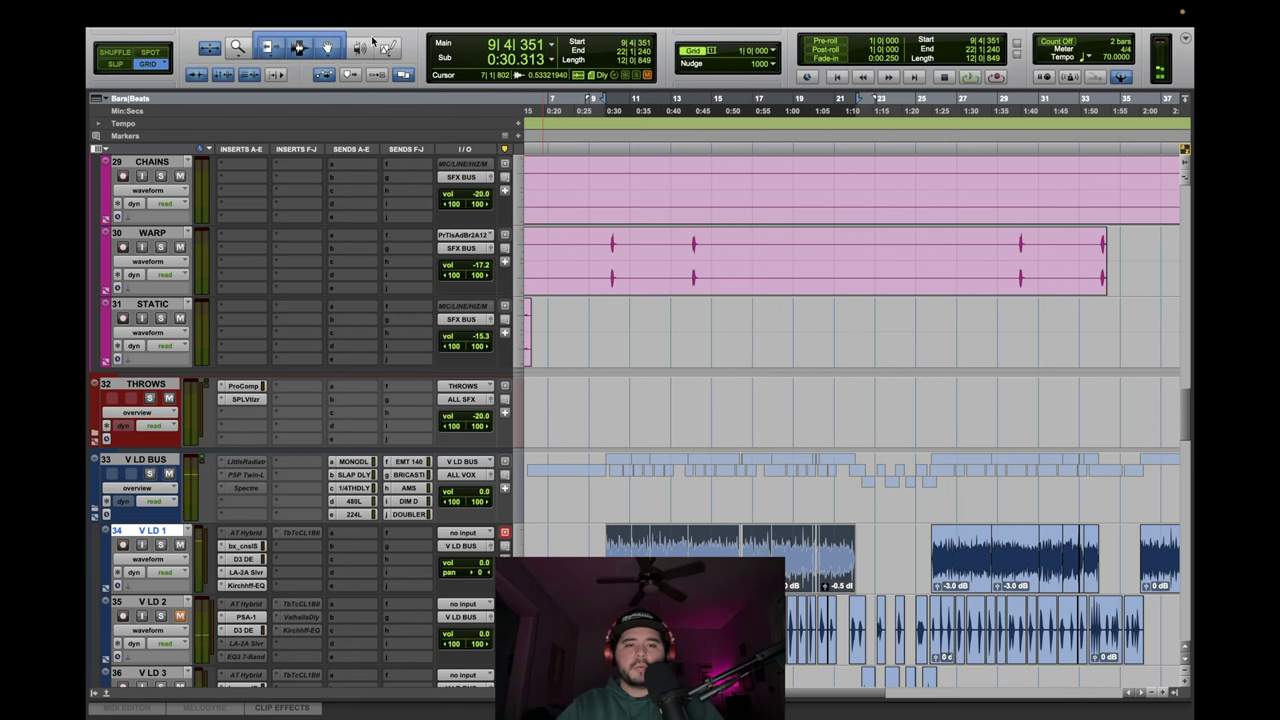
Check V LD BUS's DIM D and DOUBLER send levels and close the send window.
scroll(562, 527, "down", 2)
left_click(422, 431)
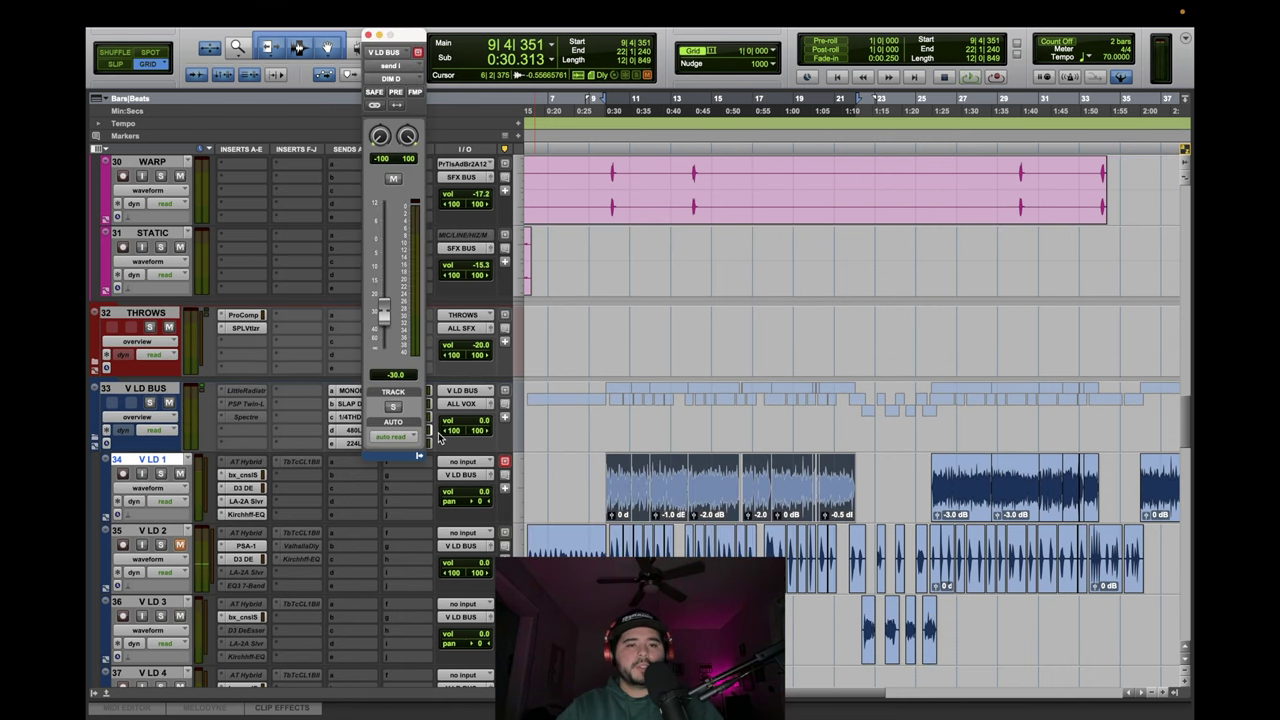
left_click(431, 432)
left_click(426, 443)
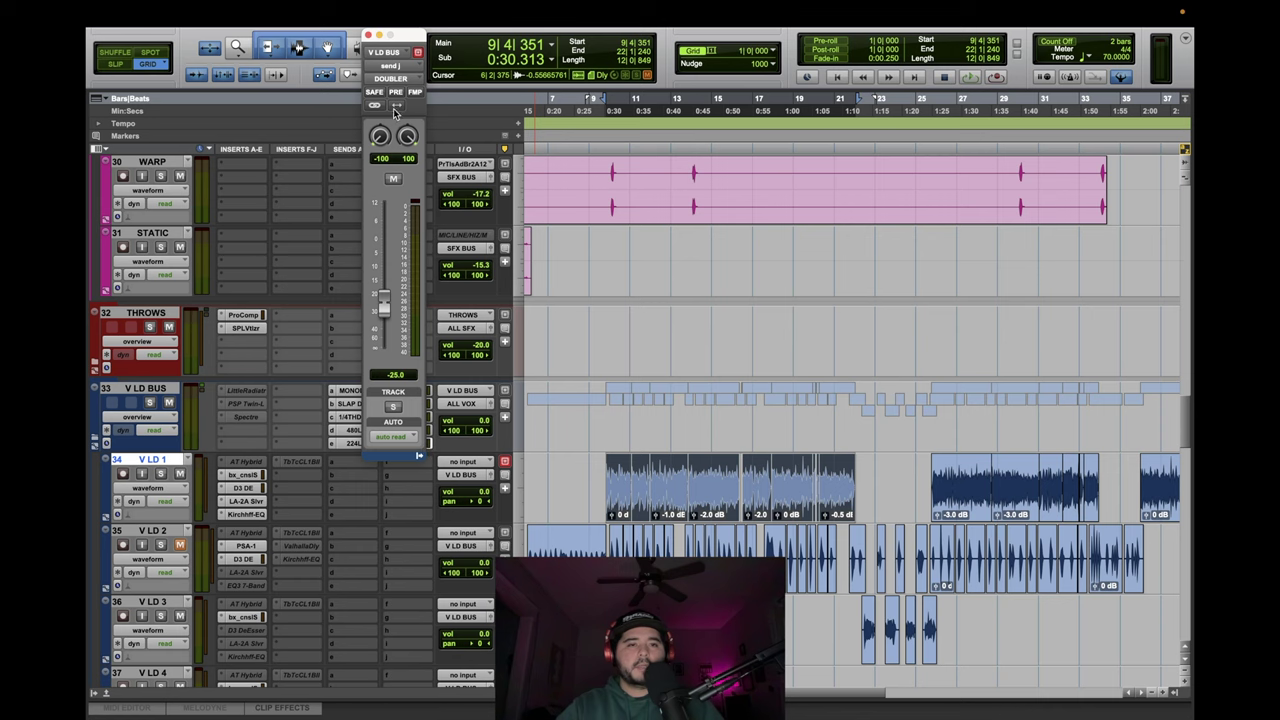
left_click(367, 36)
Activate the Little Radiator insert on V LD BUS during playback and choose its 50 Percent preset.
key("space")
scroll(746, 402, "down", 4)
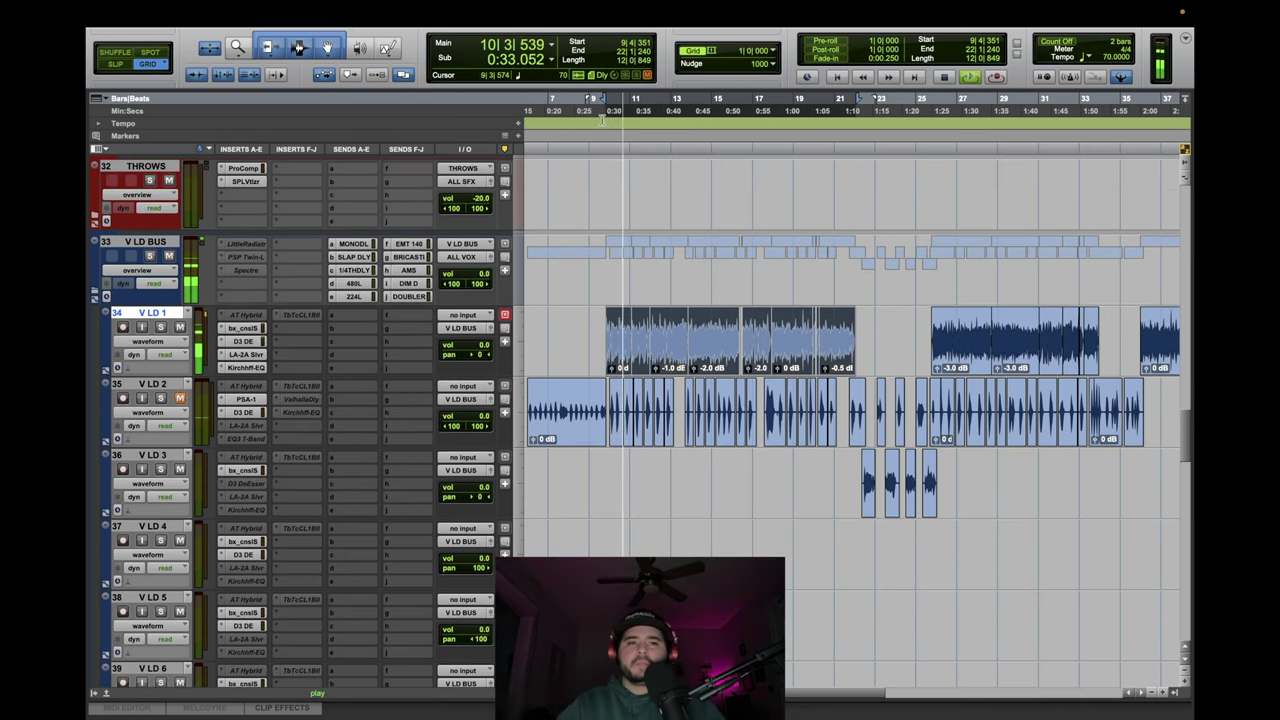
left_click(257, 245)
right_click(257, 245)
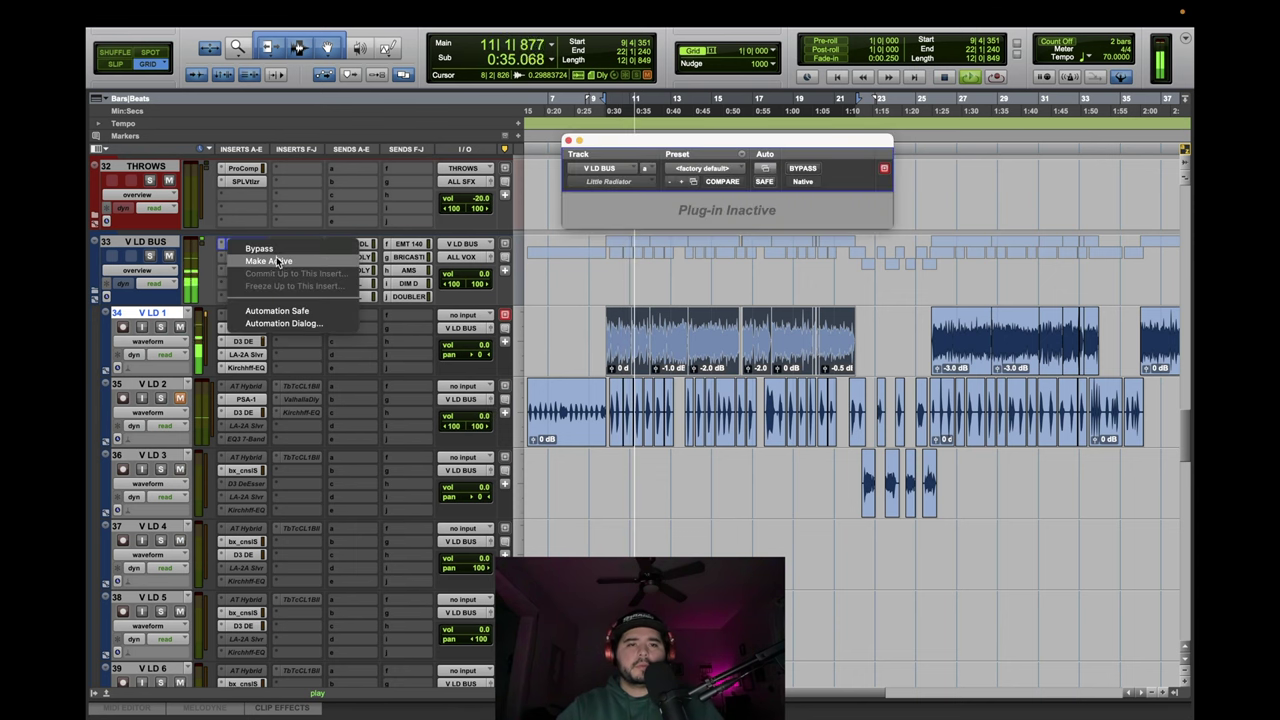
left_click(274, 259)
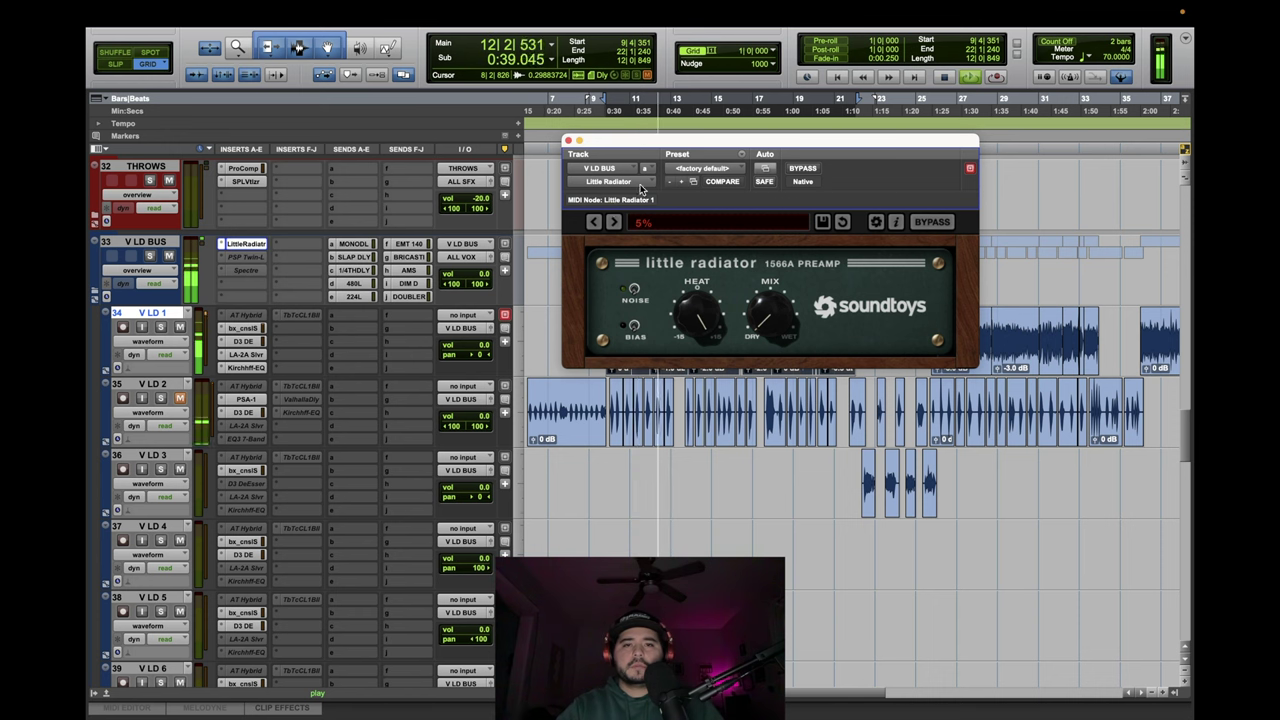
left_click(609, 223)
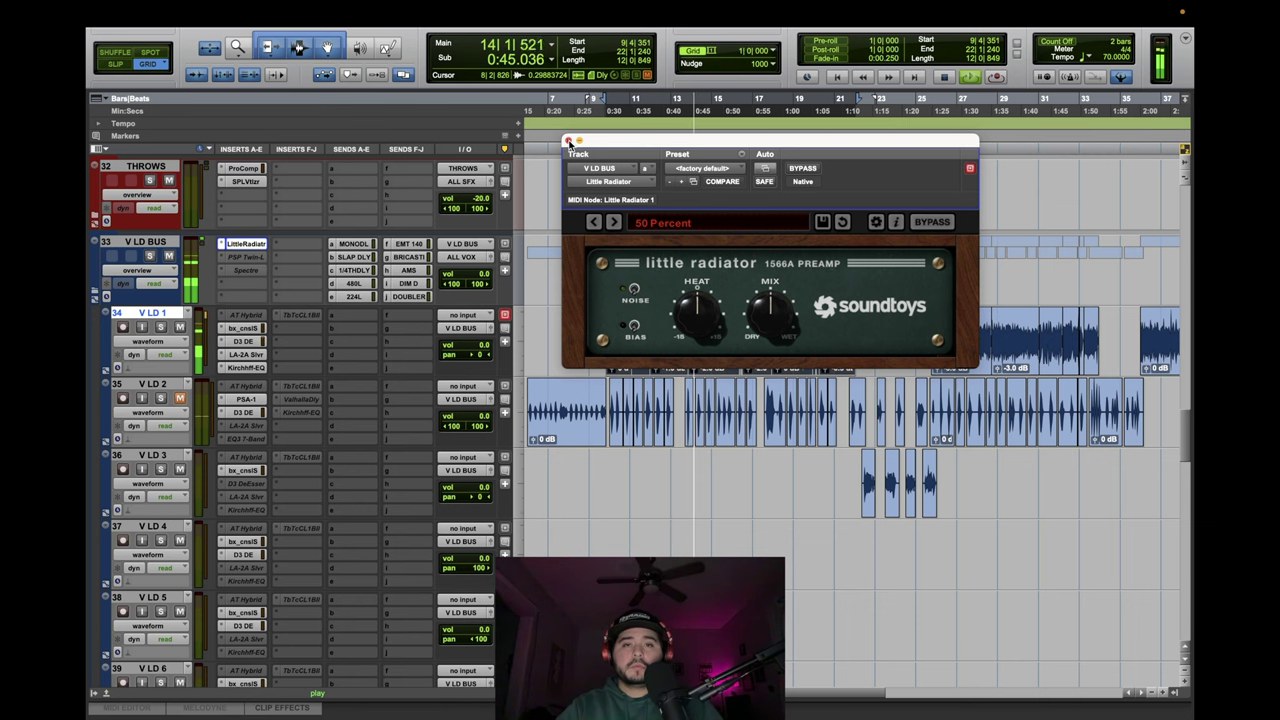
left_click(569, 143)
Activate the PSP Twin-L insert on V LD BUS.
right_click(256, 259)
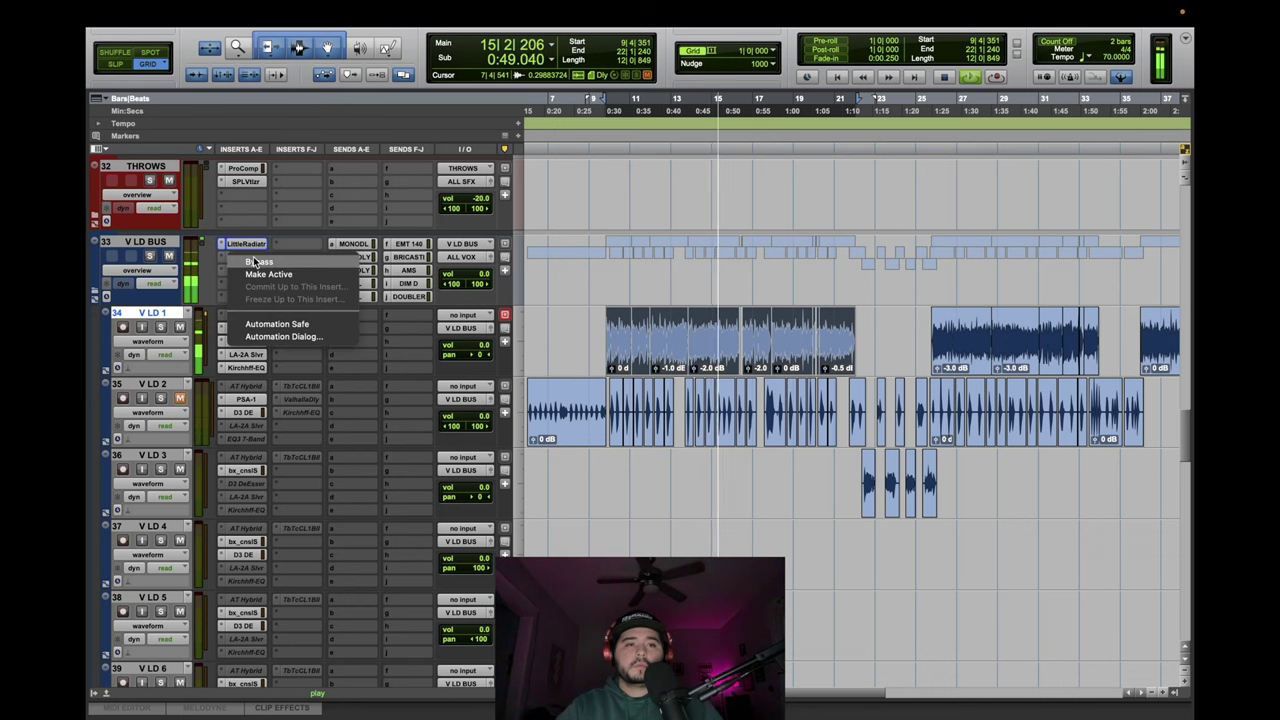
left_click(264, 278)
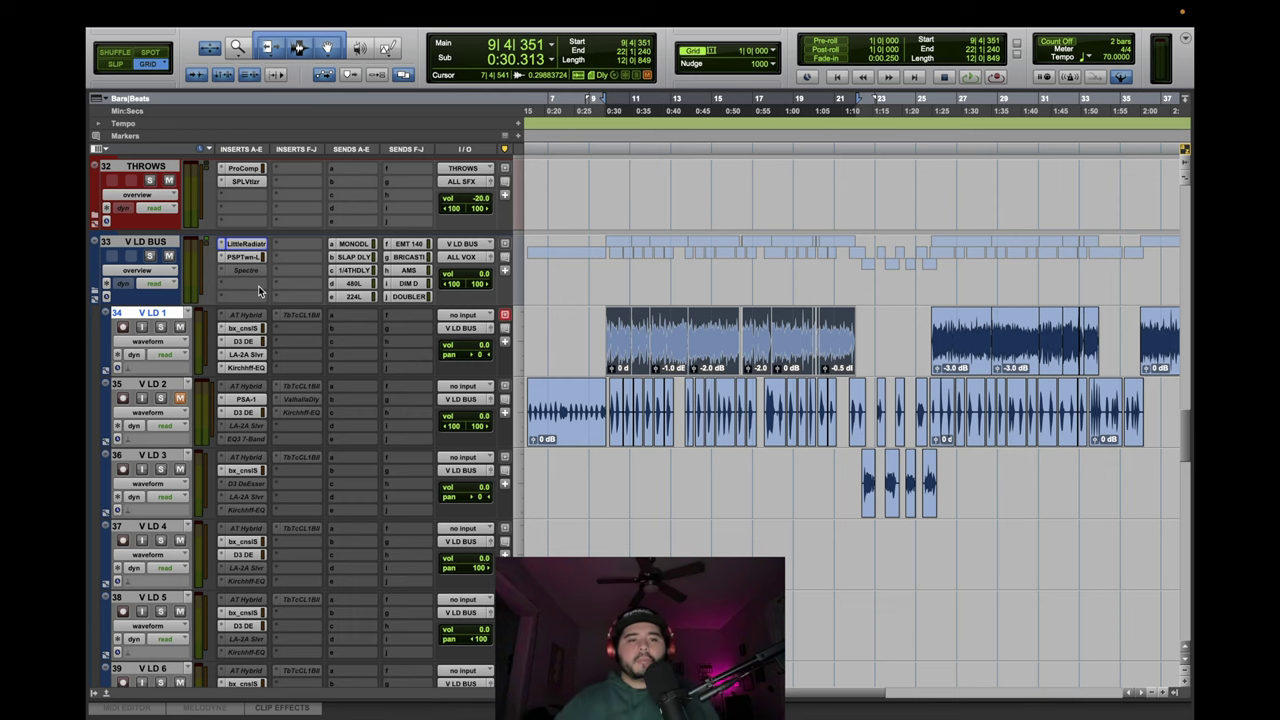
scroll(258, 290, "down", 10)
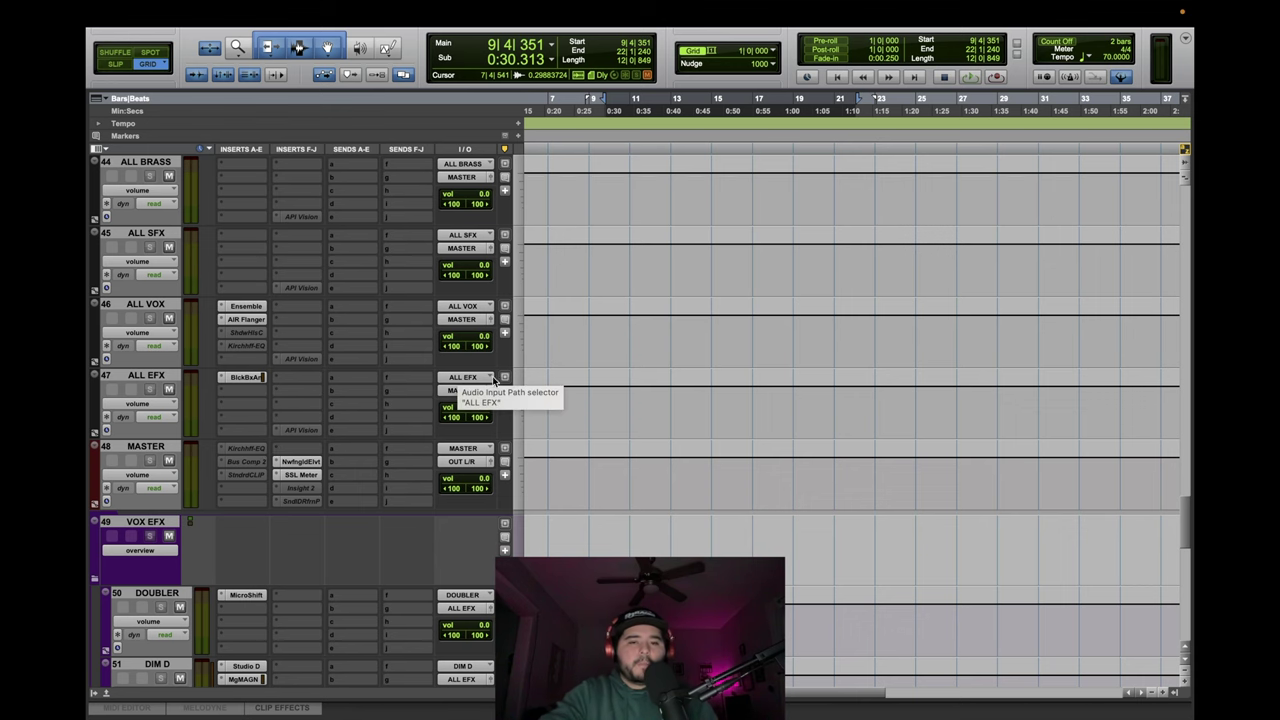
scroll(925, 515, "up", 10)
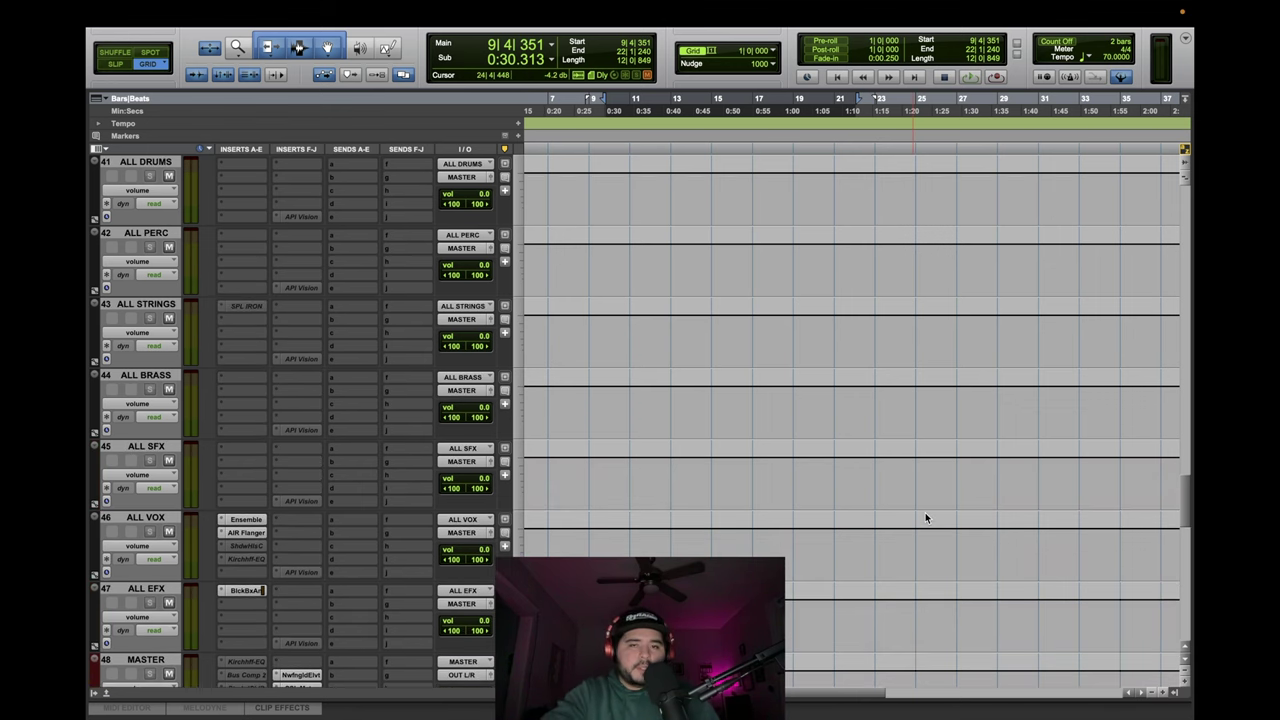
scroll(925, 517, "up", 1)
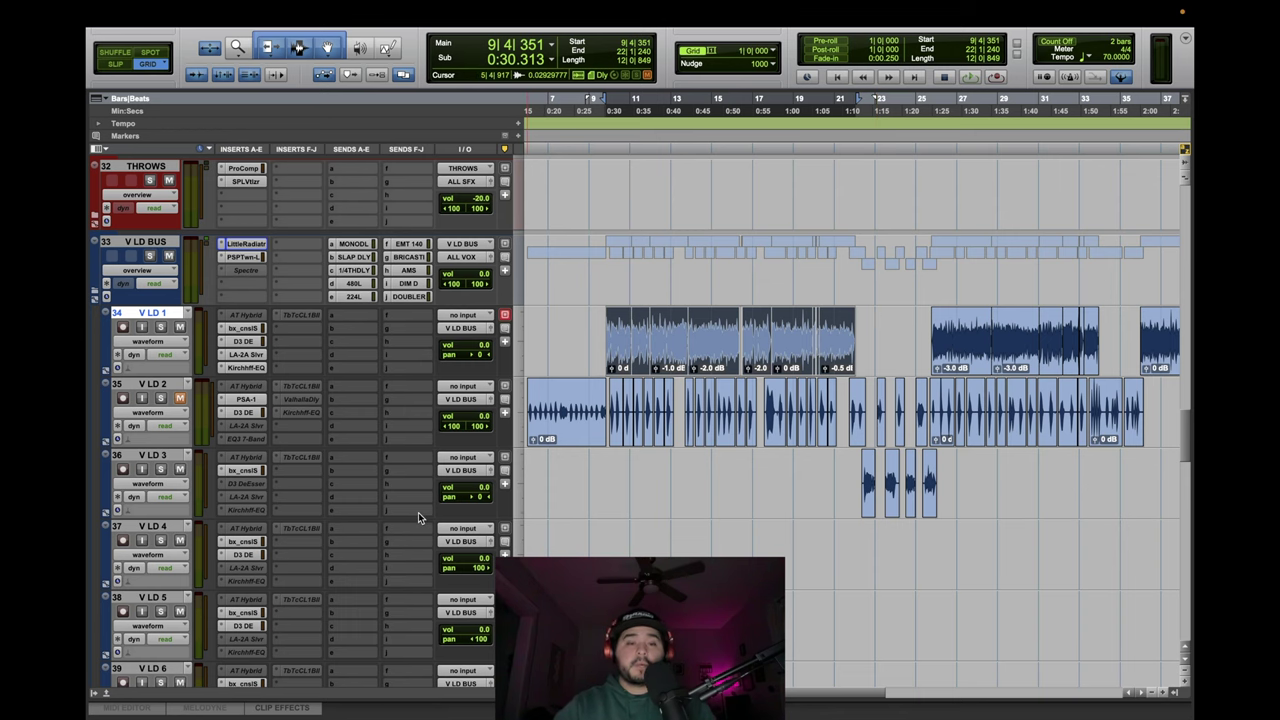
scroll(418, 512, "down", 10)
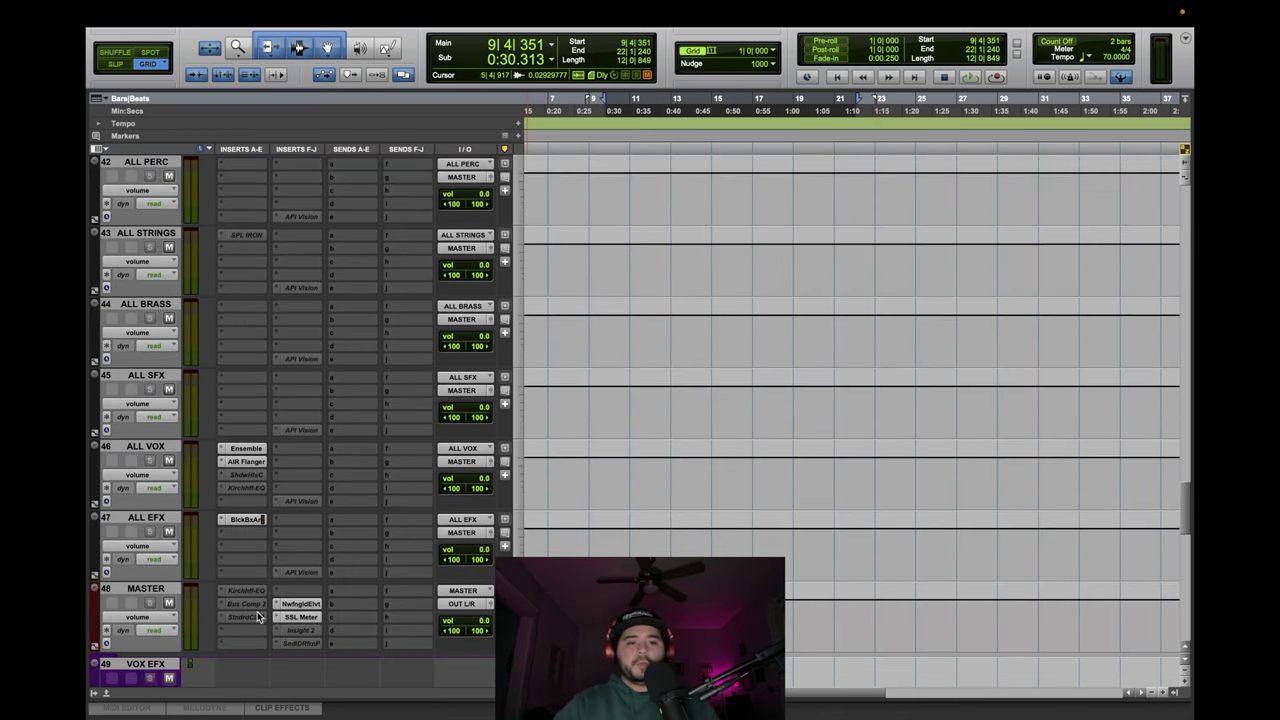
Load the Vocal Limiter preset in V LD BUS's PSP Twin-L during playback and set the ceiling to -12.1.
scroll(869, 326, "up", 9)
scroll(869, 326, "up", 3)
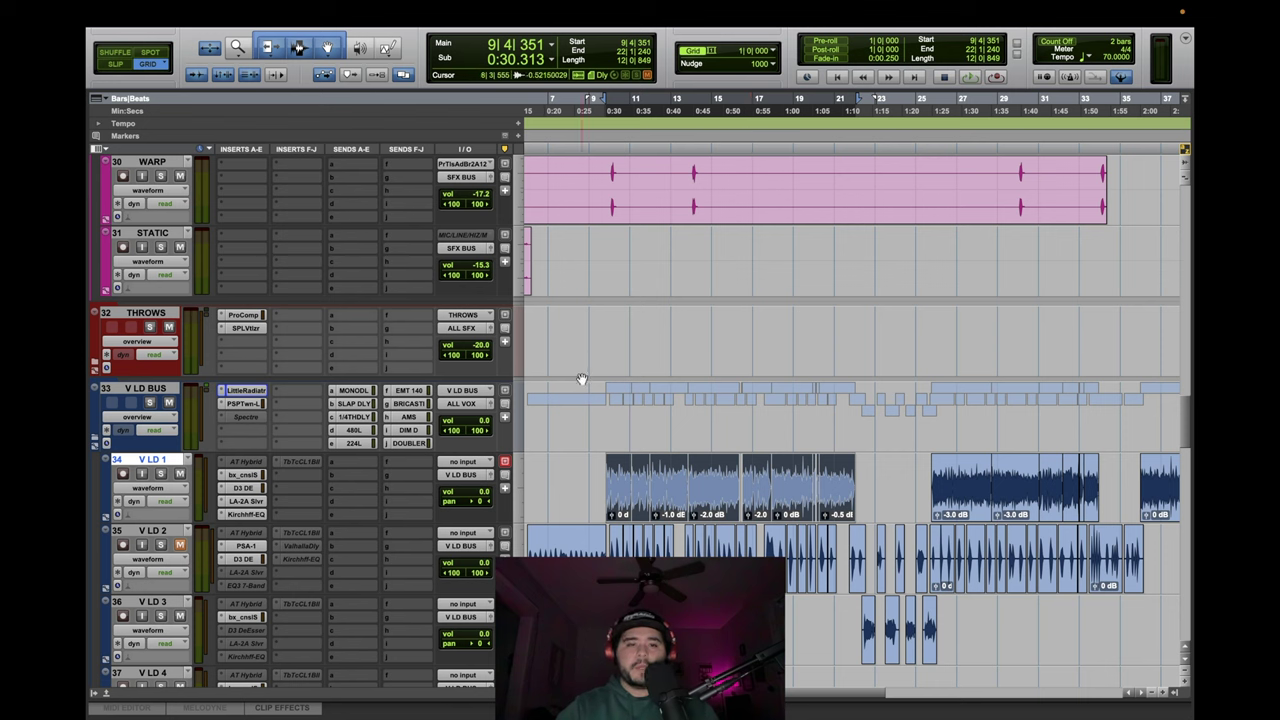
key("space")
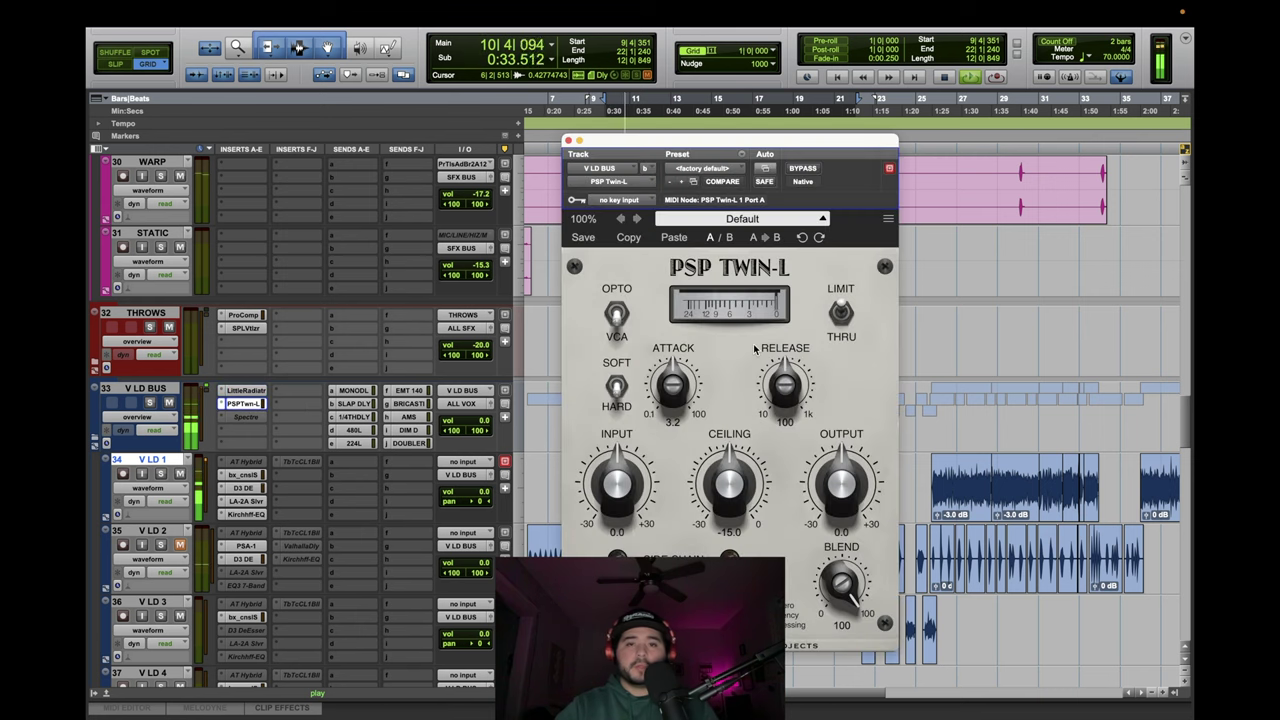
left_click(742, 220)
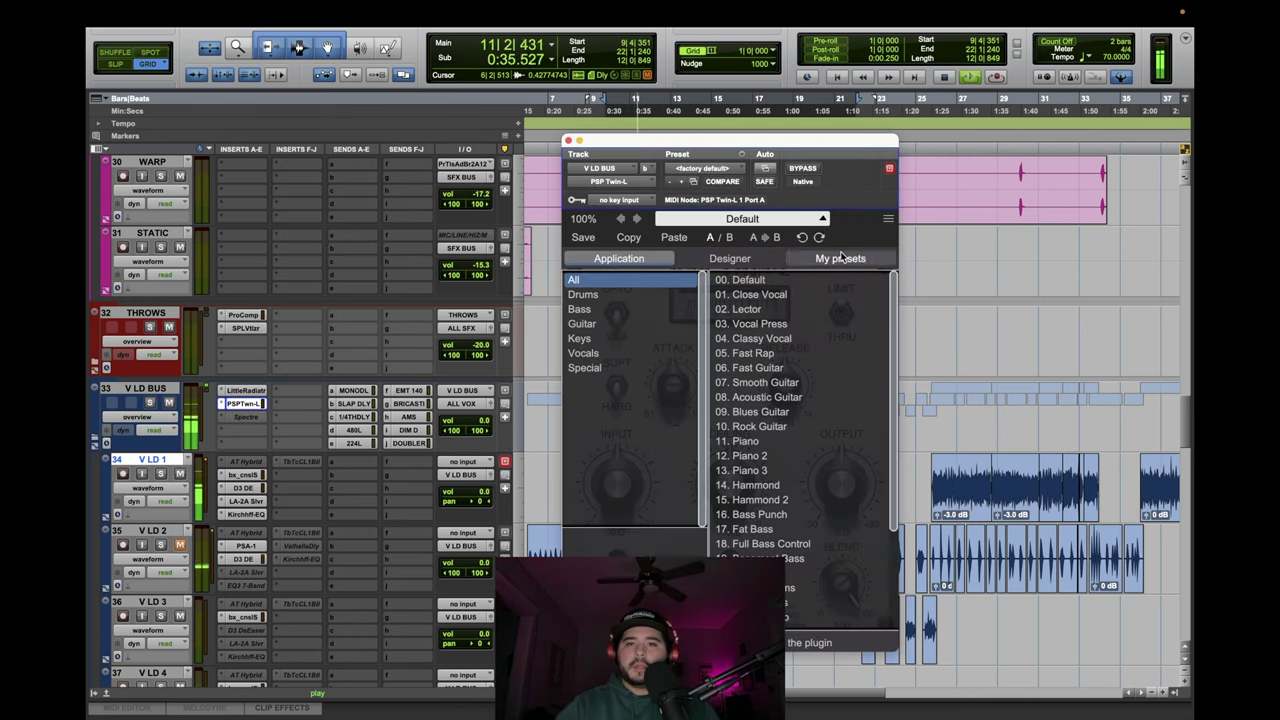
left_click(841, 258)
double_click(797, 296)
left_click_drag(750, 469, 750, 492)
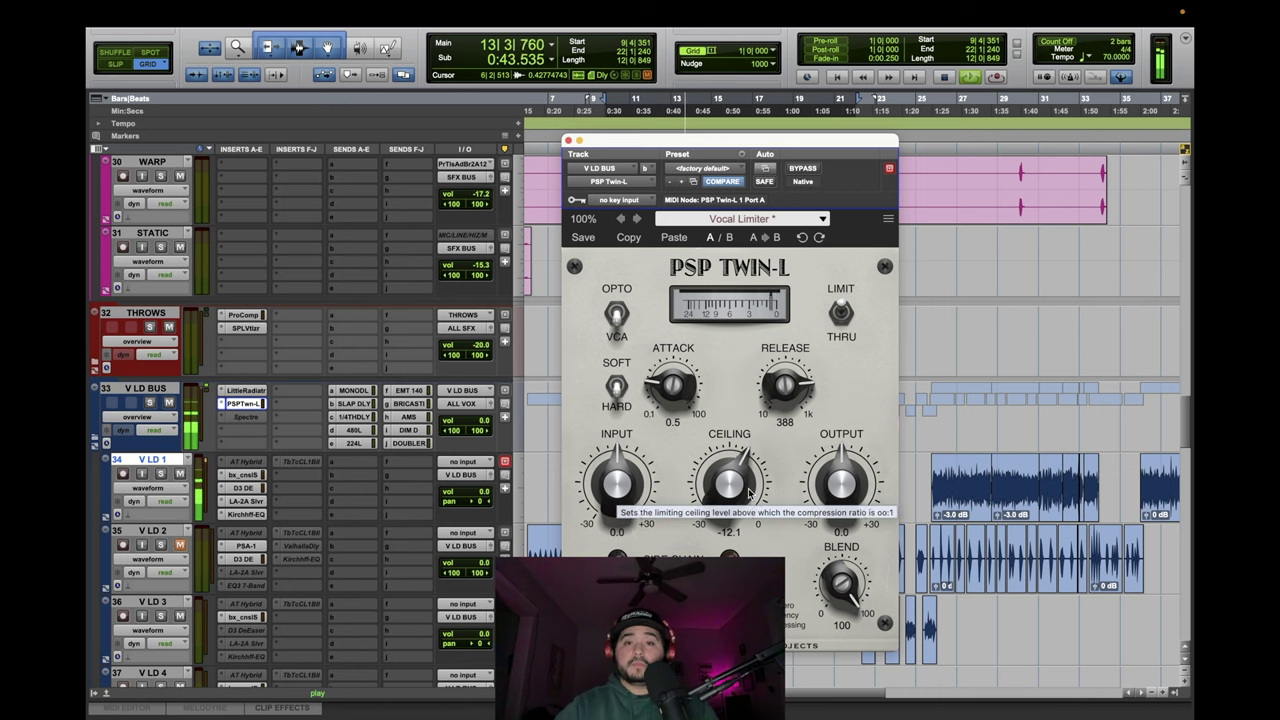
left_click(567, 140)
Activate Spectre on V LD BUS and set its high-shelf band to 12 kHz, 1 dB and Clean.
right_click(258, 417)
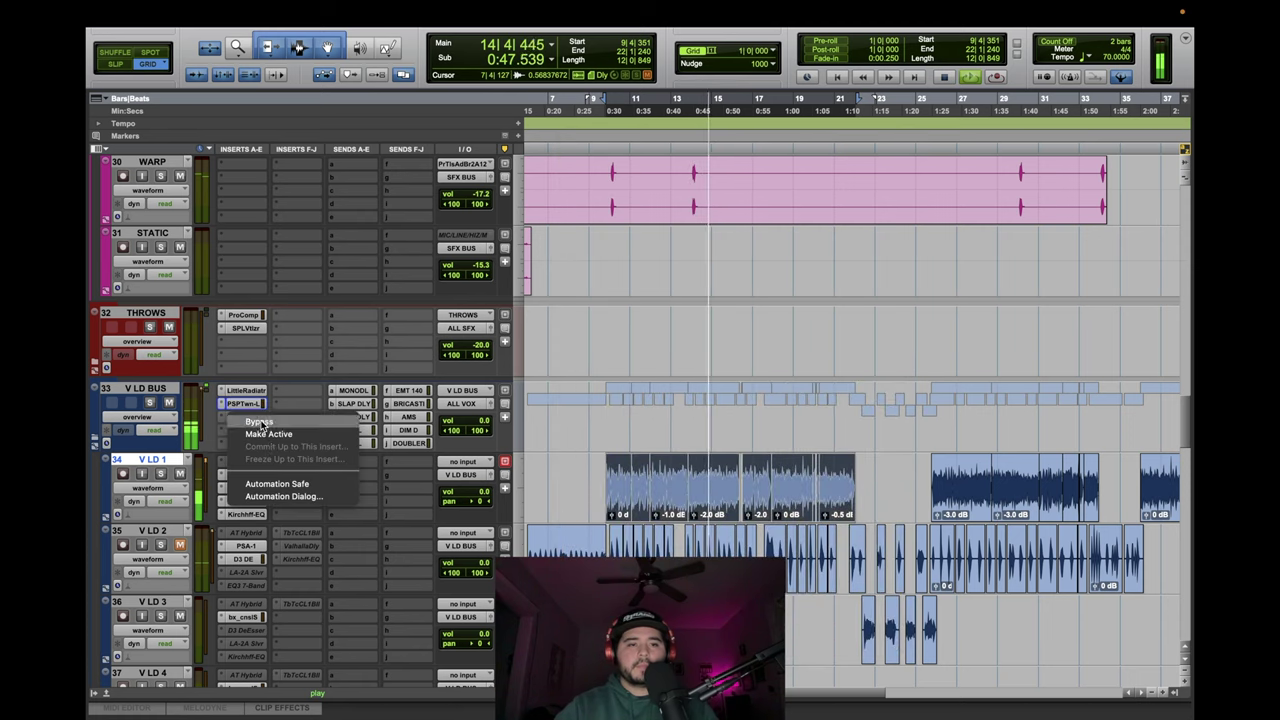
left_click(268, 434)
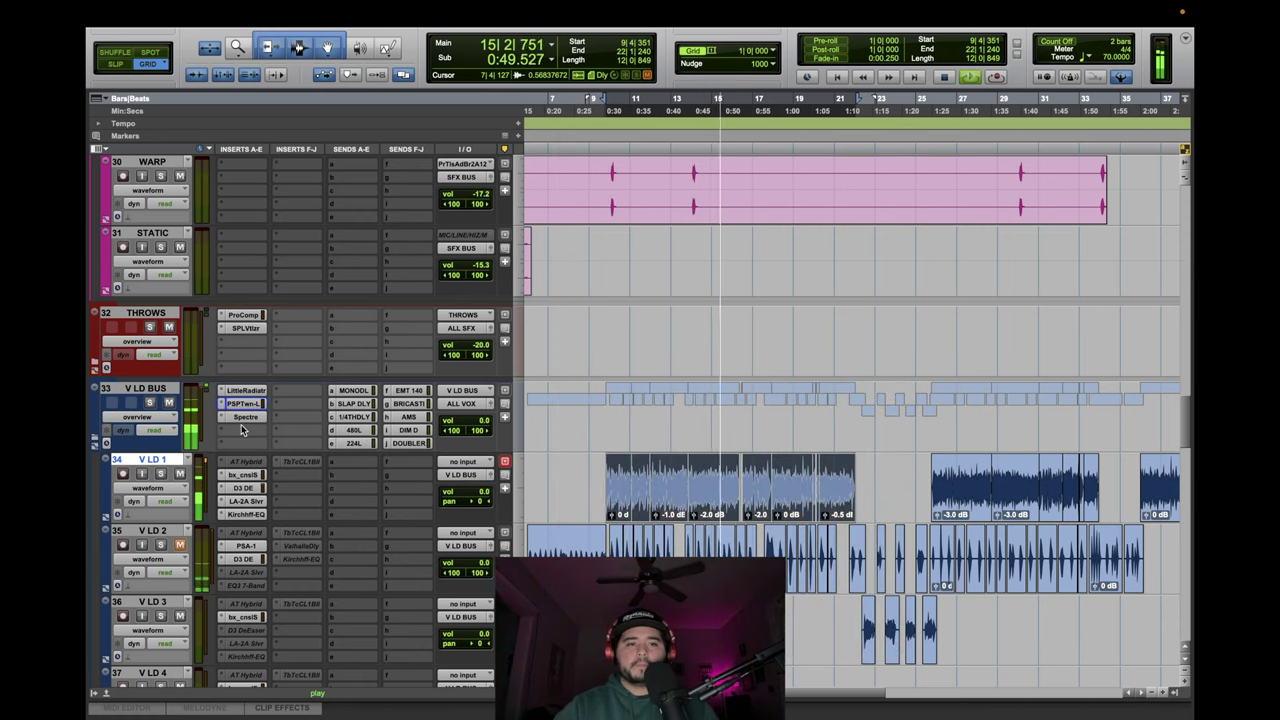
left_click(244, 417)
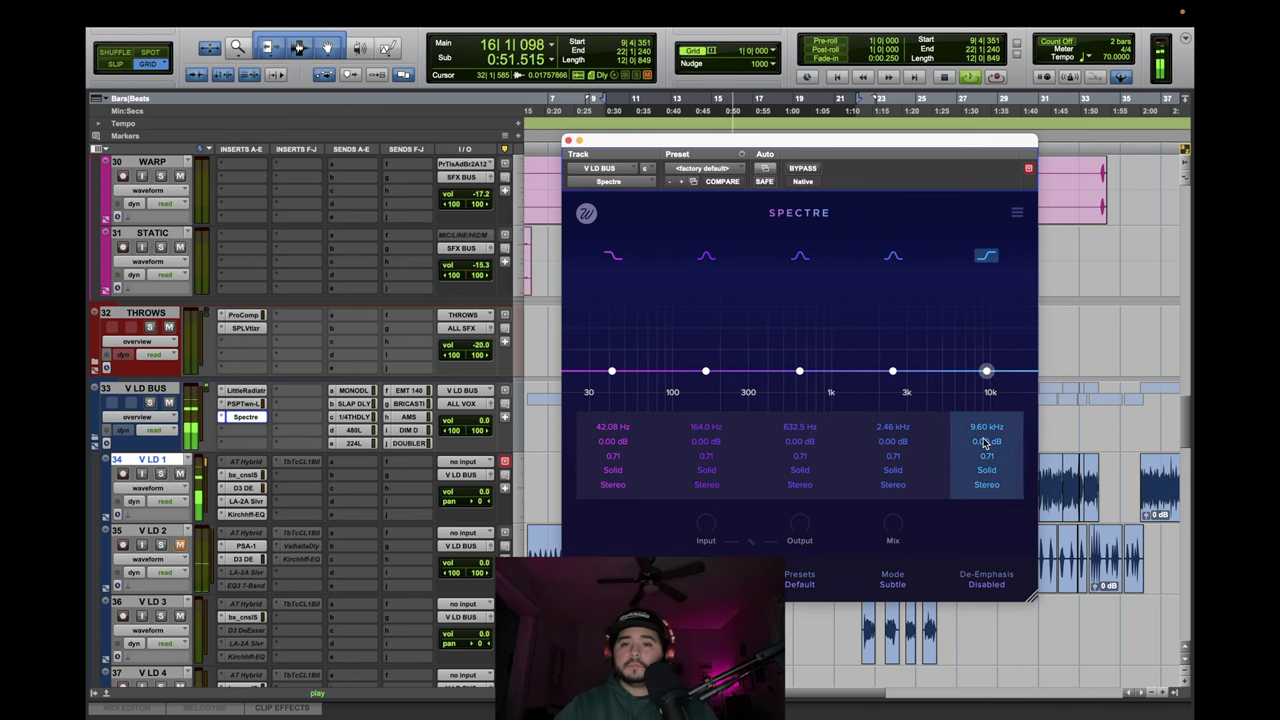
scroll(984, 448, "up", 1)
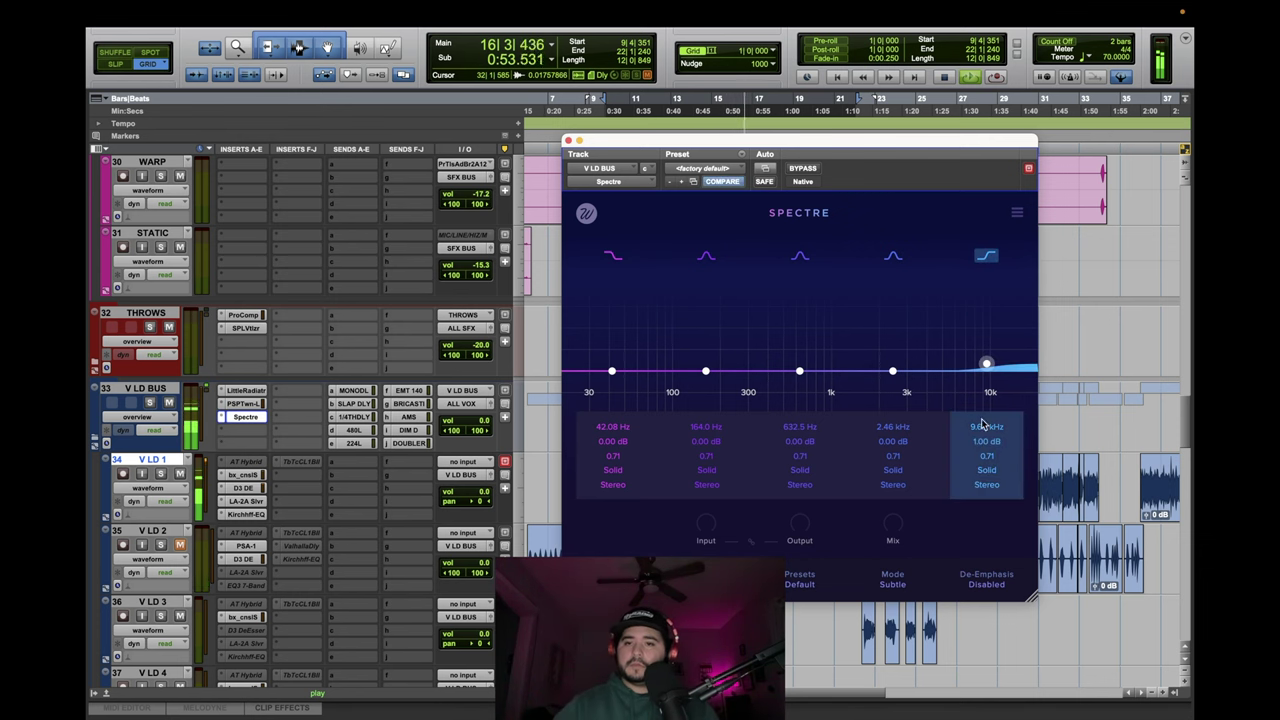
left_click(978, 428)
type("12.0")
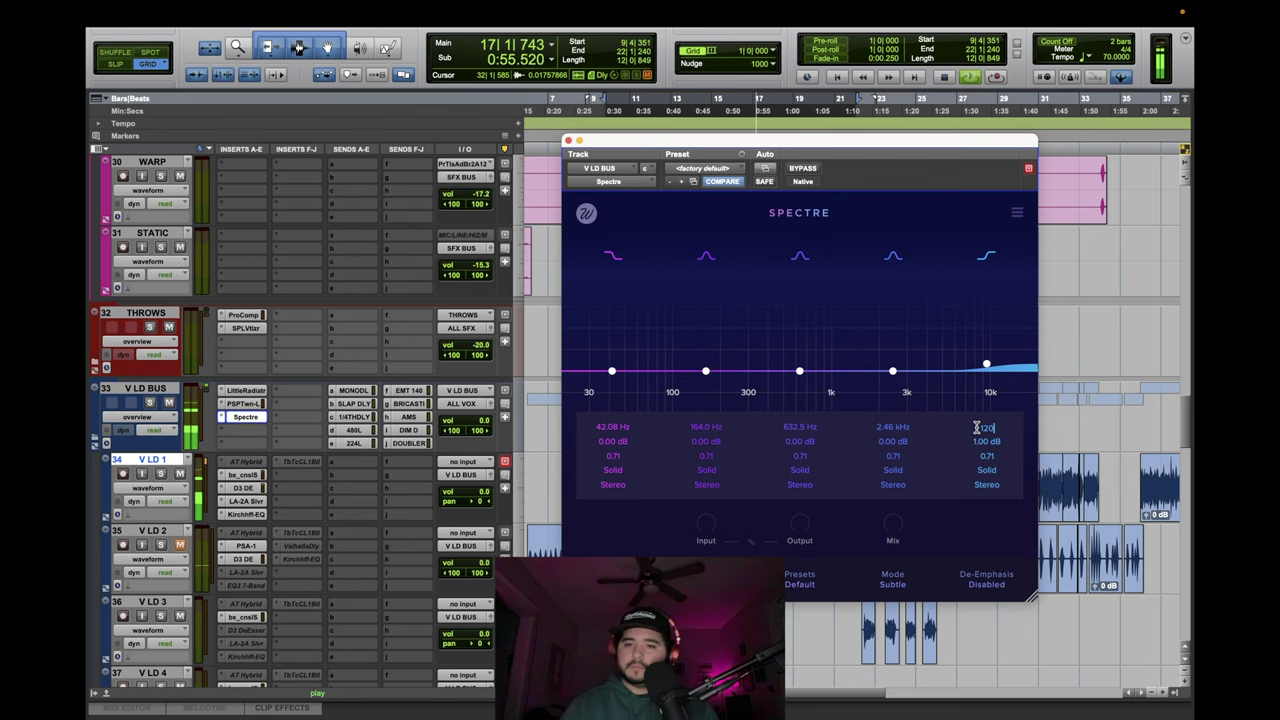
type("0")
key("Return")
left_click(981, 467)
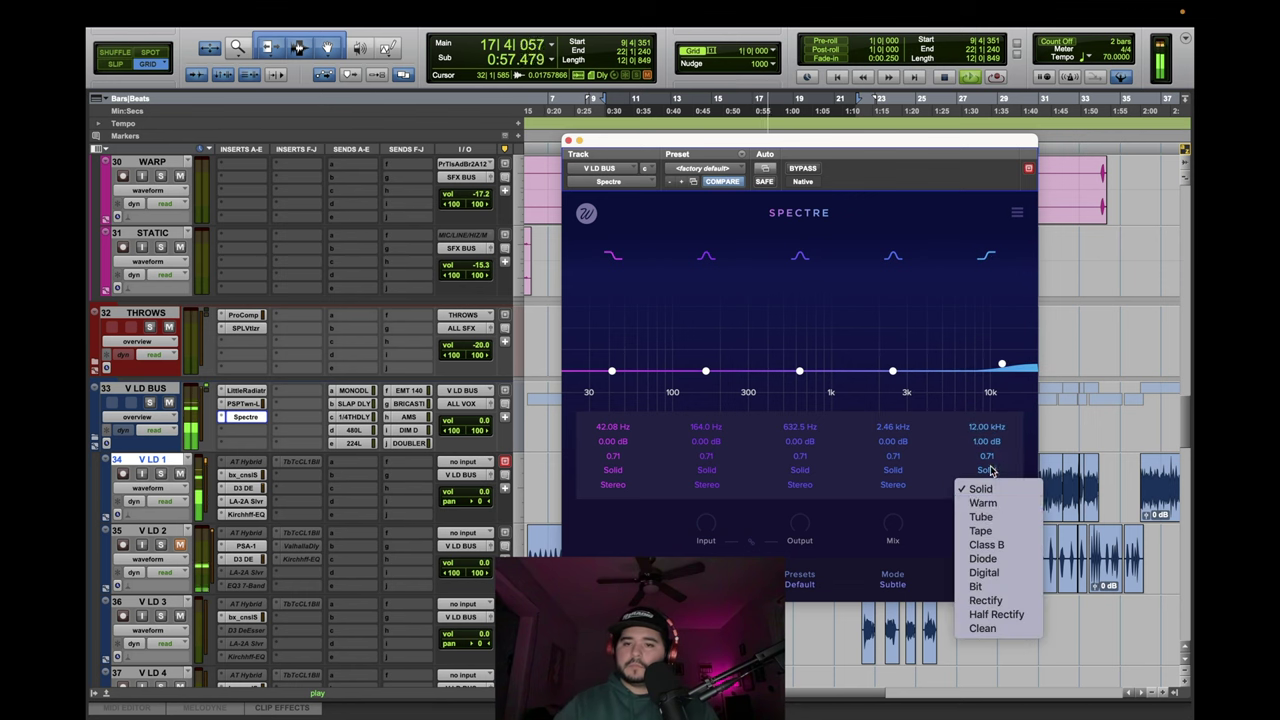
left_click(997, 637)
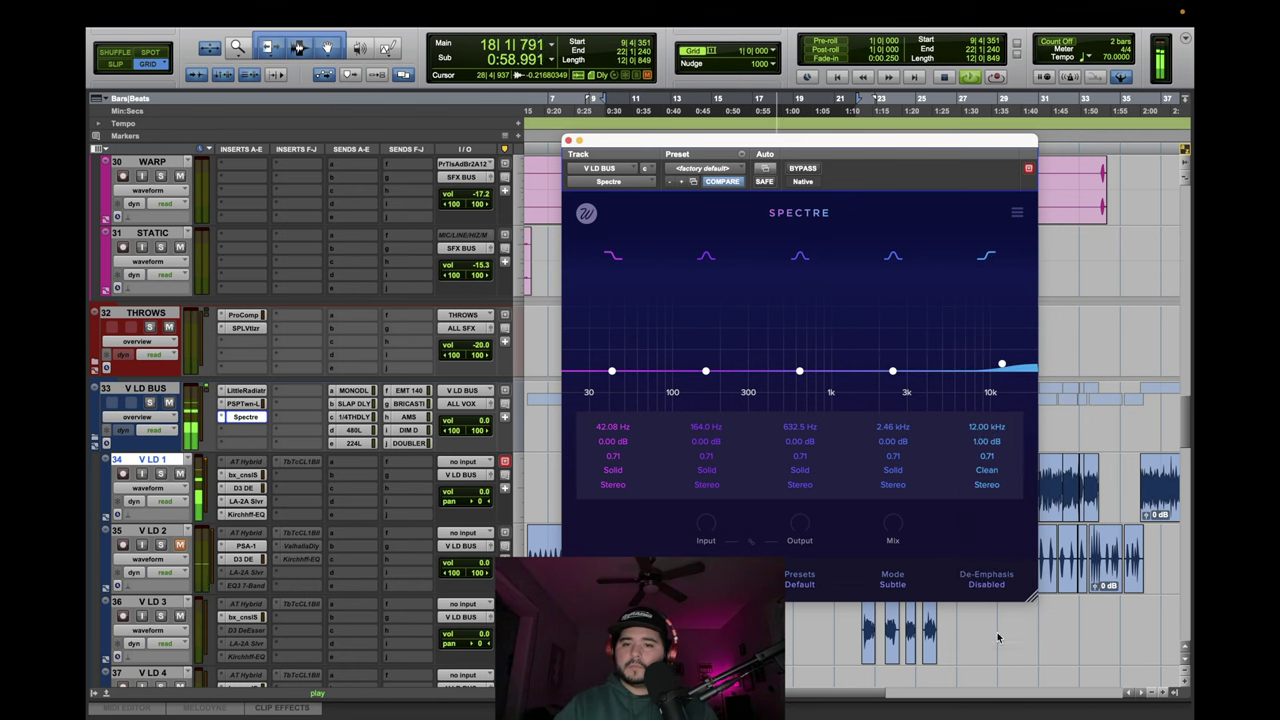
Set Spectre's upper-mid bell band to 5 kHz, 1 dB and Clean, and close the plug-in window.
left_click(893, 427)
type("5")
key("Return")
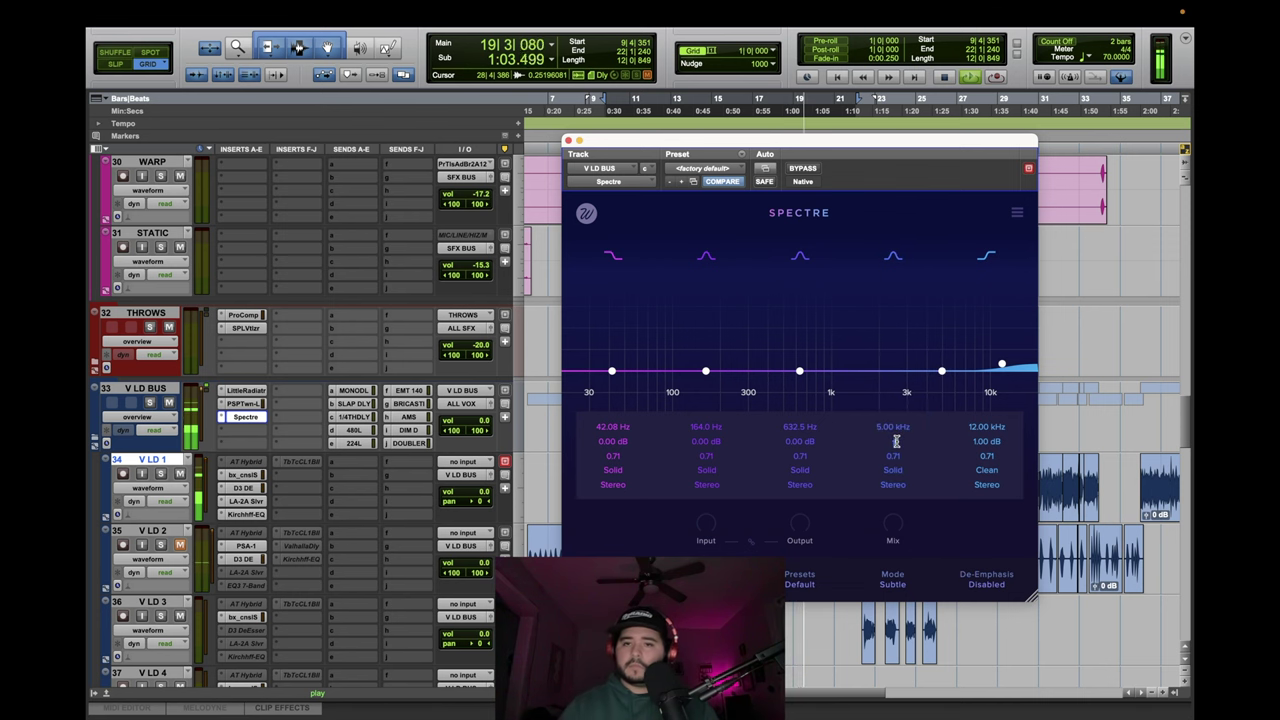
left_click(897, 441)
type("1")
key("Return")
left_click(893, 470)
left_click(909, 636)
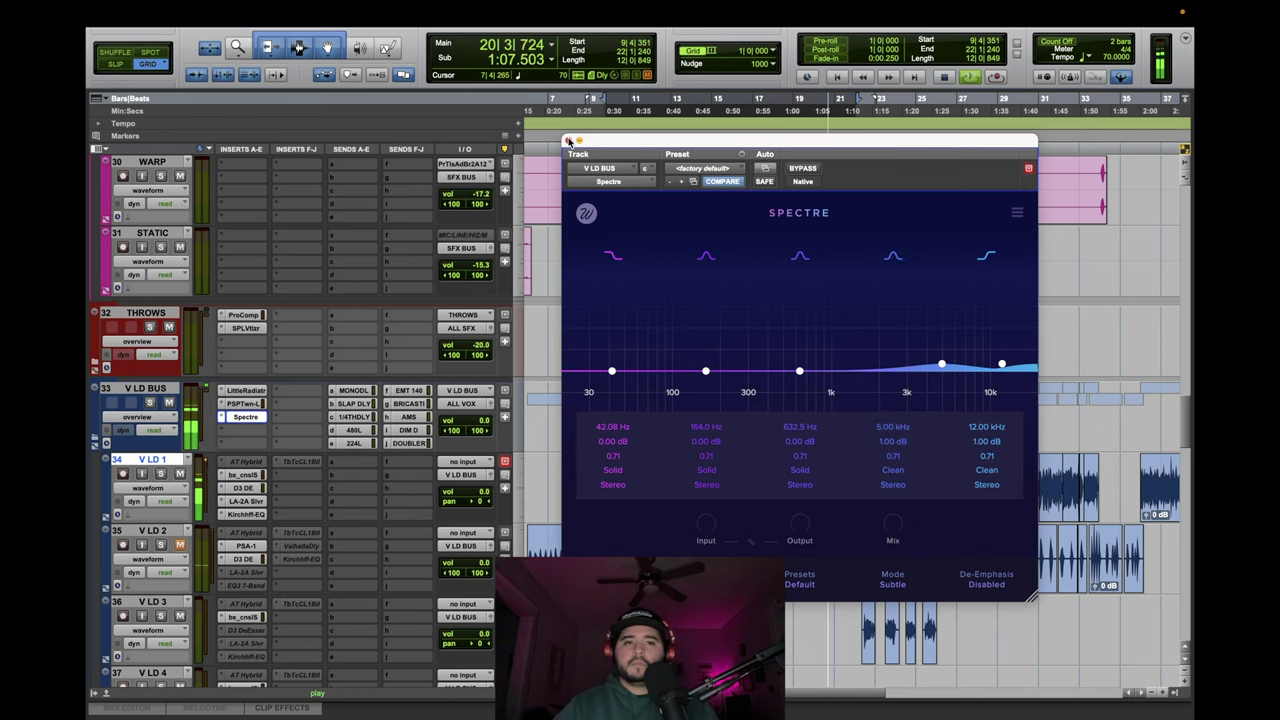
left_click(567, 140)
Activate the Kirchhoff-EQ insert on the MASTER track.
scroll(340, 432, "down", 6)
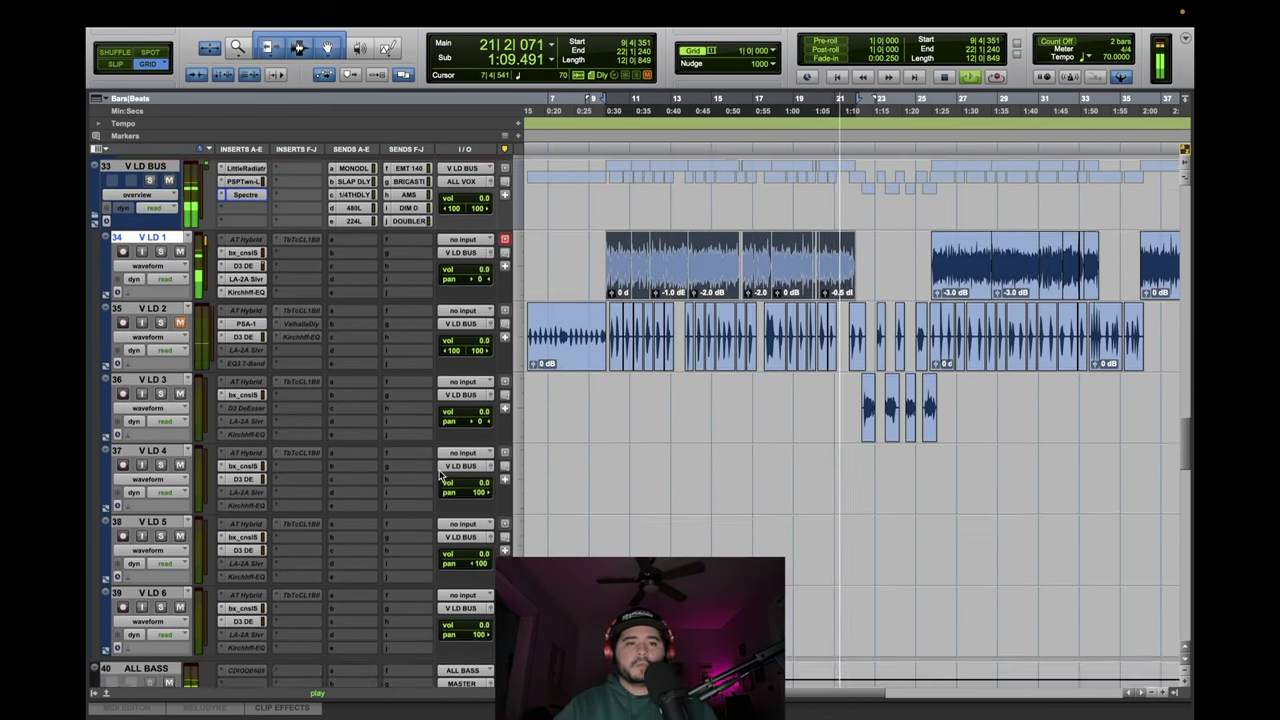
scroll(440, 476, "down", 10)
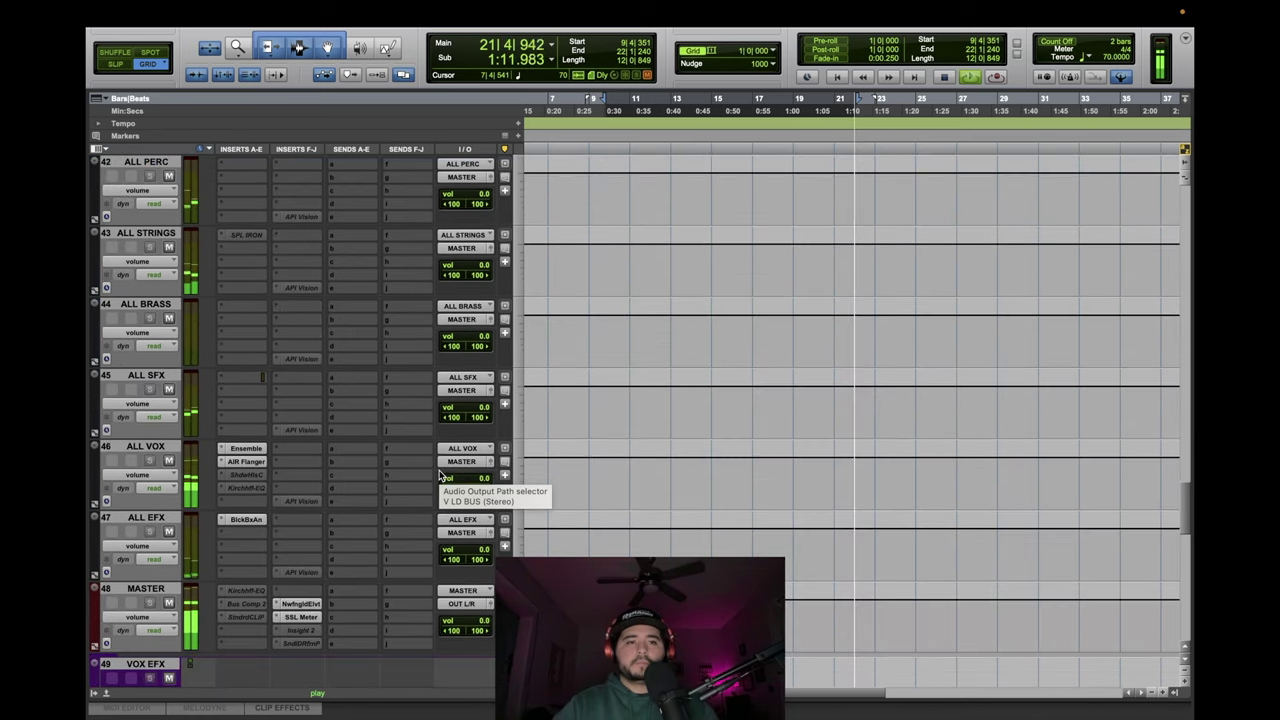
left_click(250, 591)
right_click(254, 592)
left_click(268, 607)
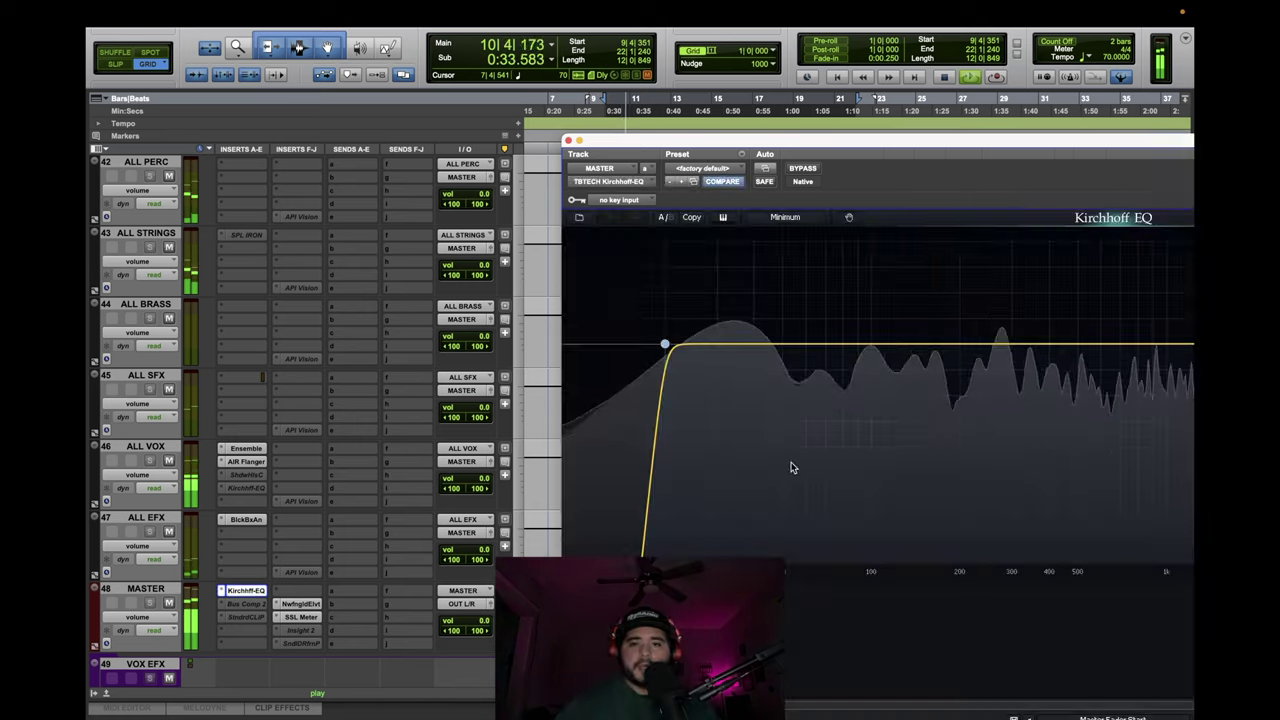
Set the master Kirchhoff-EQ's display range to 30 dB, turn on its 117bit mode and close it.
left_click_drag(701, 145, 359, 109)
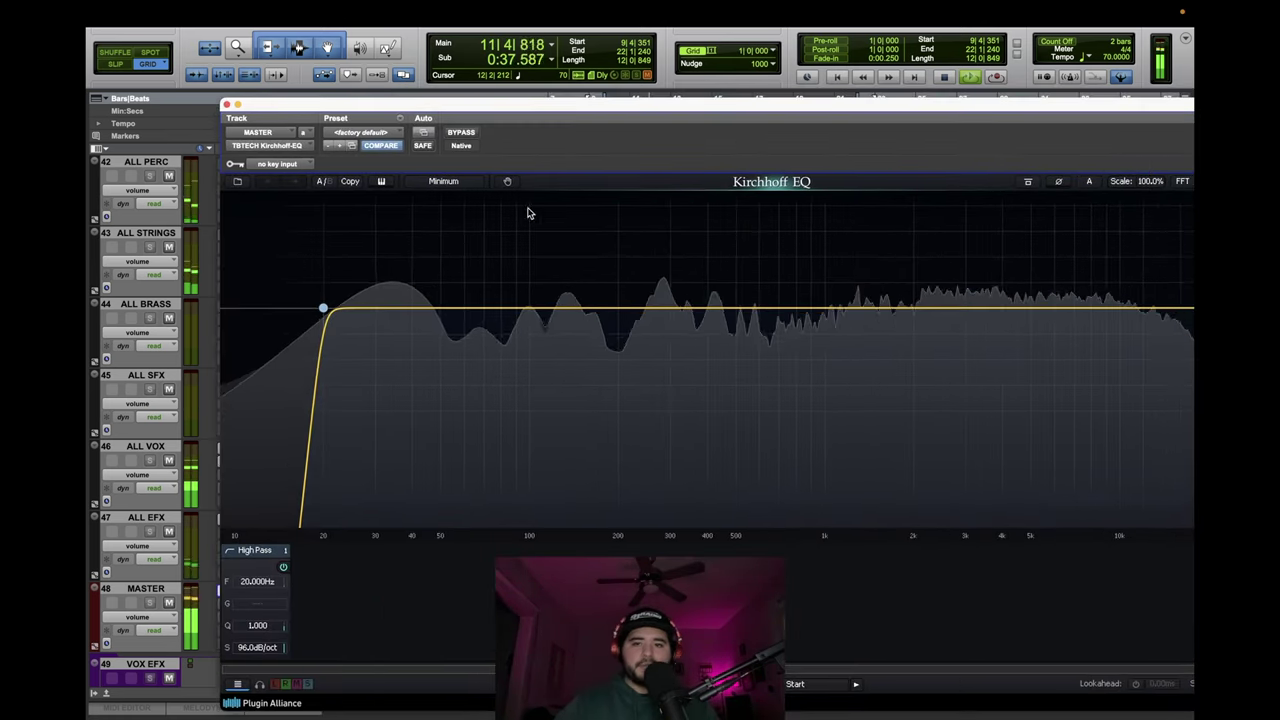
left_click_drag(934, 106, 832, 94)
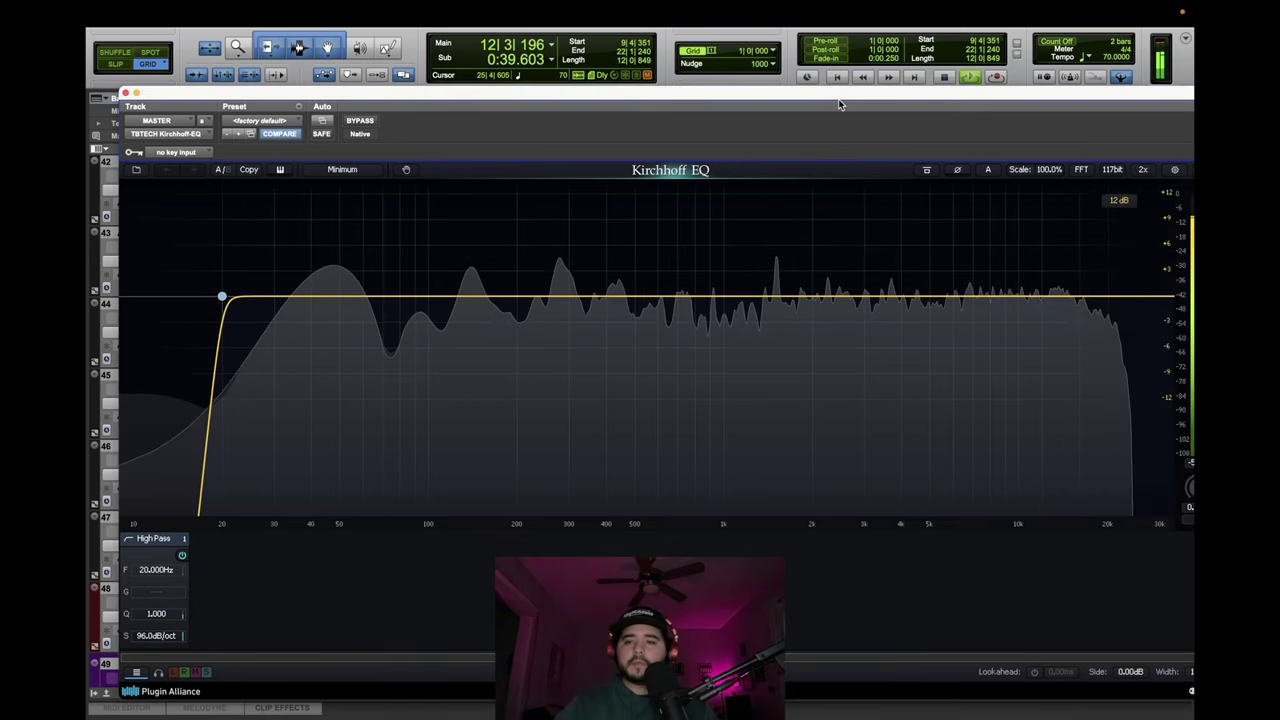
left_click(1118, 200)
left_click(1120, 288)
left_click(1112, 169)
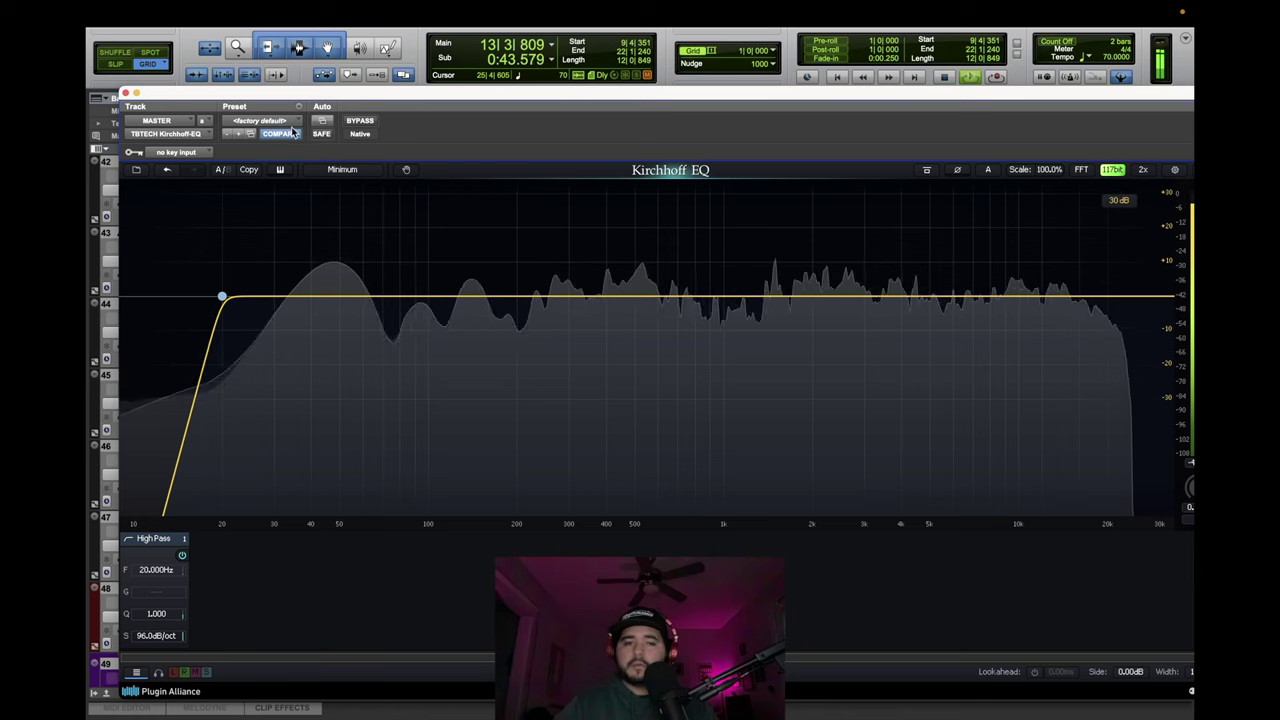
left_click(124, 93)
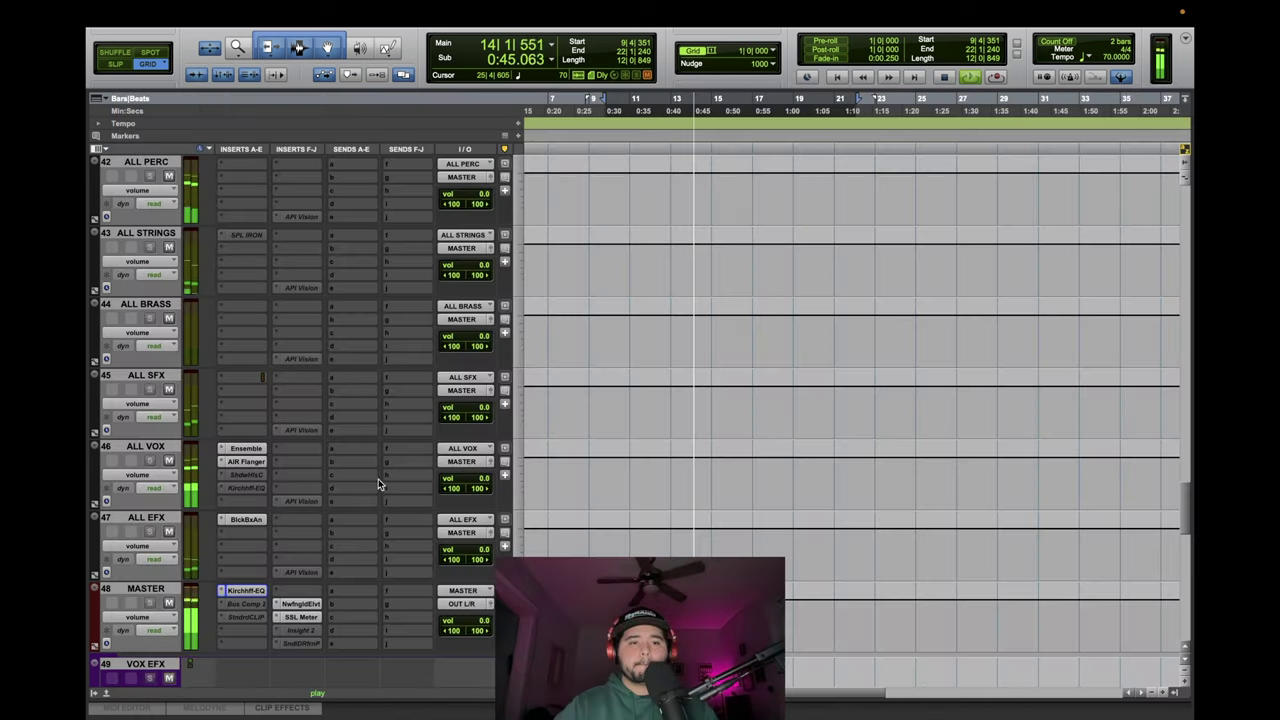
Activate Bus Compressor 2 on MASTER and adjust its threshold, release and sidechain high-pass filter for light compression.
right_click(246, 592)
left_click(267, 621)
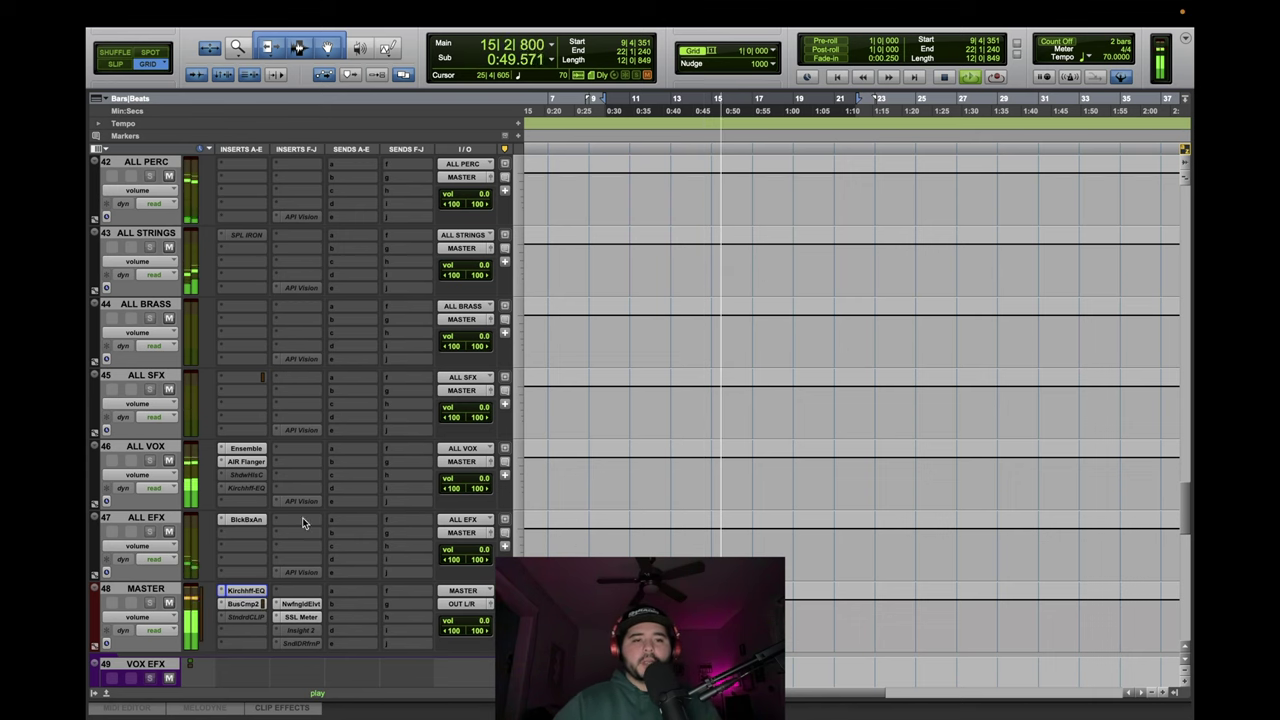
left_click(244, 604)
left_click_drag(337, 103, 622, 98)
mouse_move(470, 260)
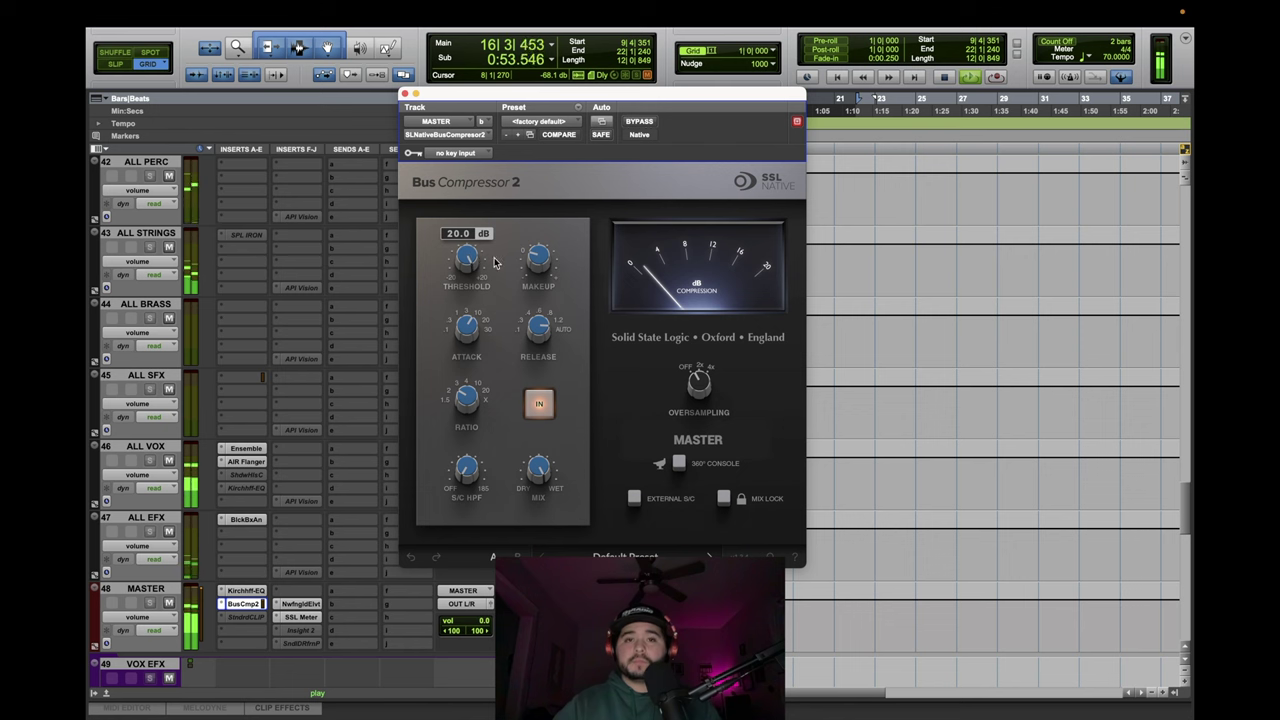
left_click_drag(466, 267, 467, 262)
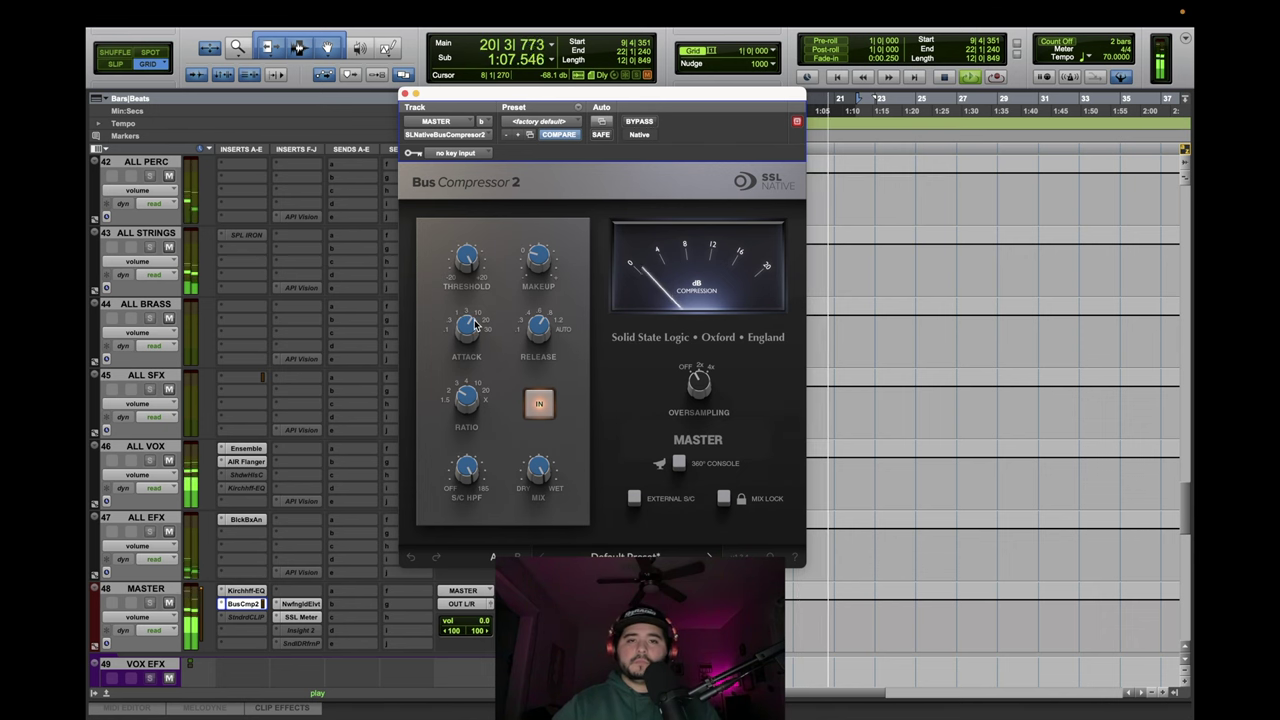
Compare the mix with the master bus compressor switched out and in, raise its makeup gain slightly and close it.
left_click(537, 408)
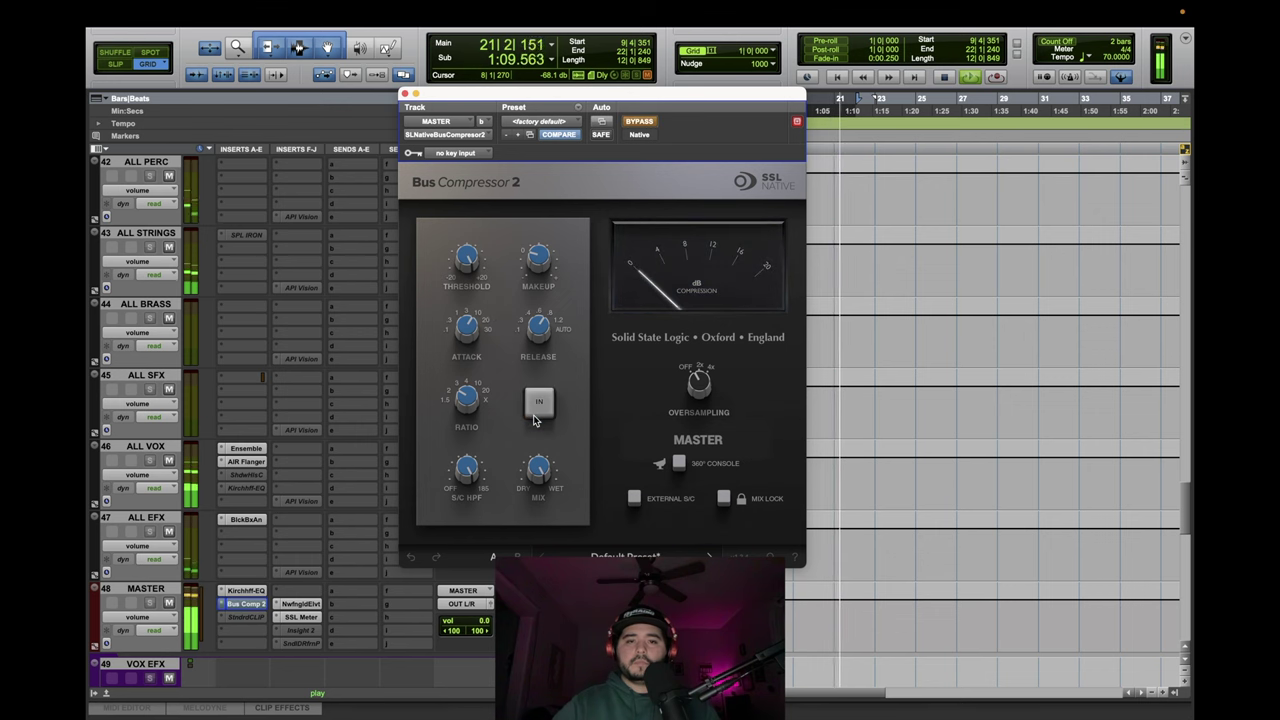
left_click(537, 406)
mouse_move(538, 256)
left_click_drag(540, 256, 541, 253)
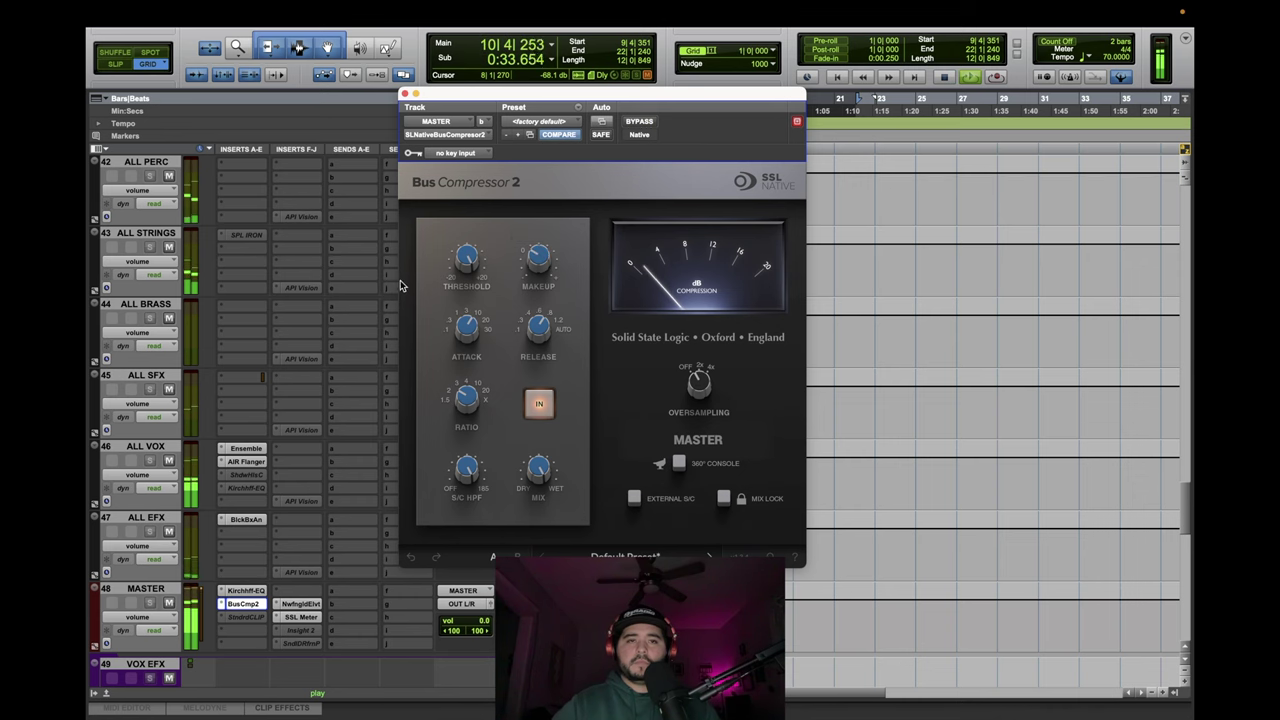
left_click(405, 90)
Activate the BlckBxAn insert on PERC BUS.
scroll(668, 433, "up", 12)
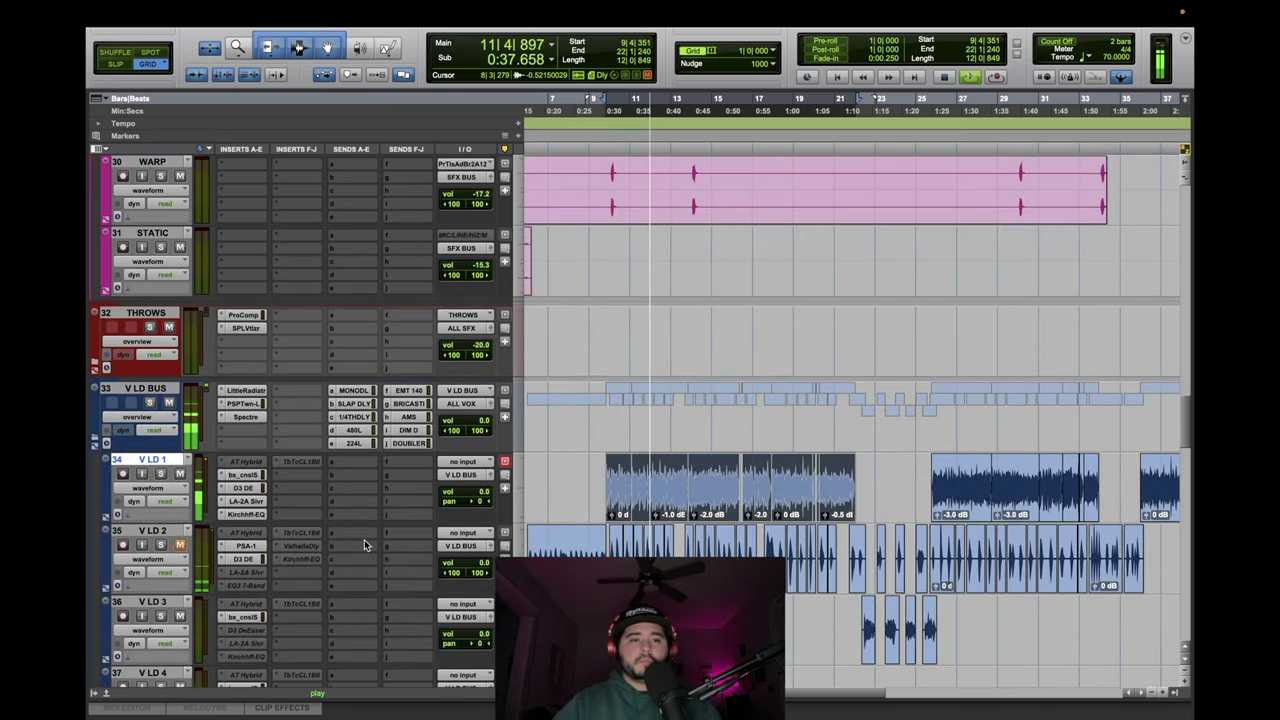
scroll(364, 539, "down", 3)
scroll(364, 539, "up", 2)
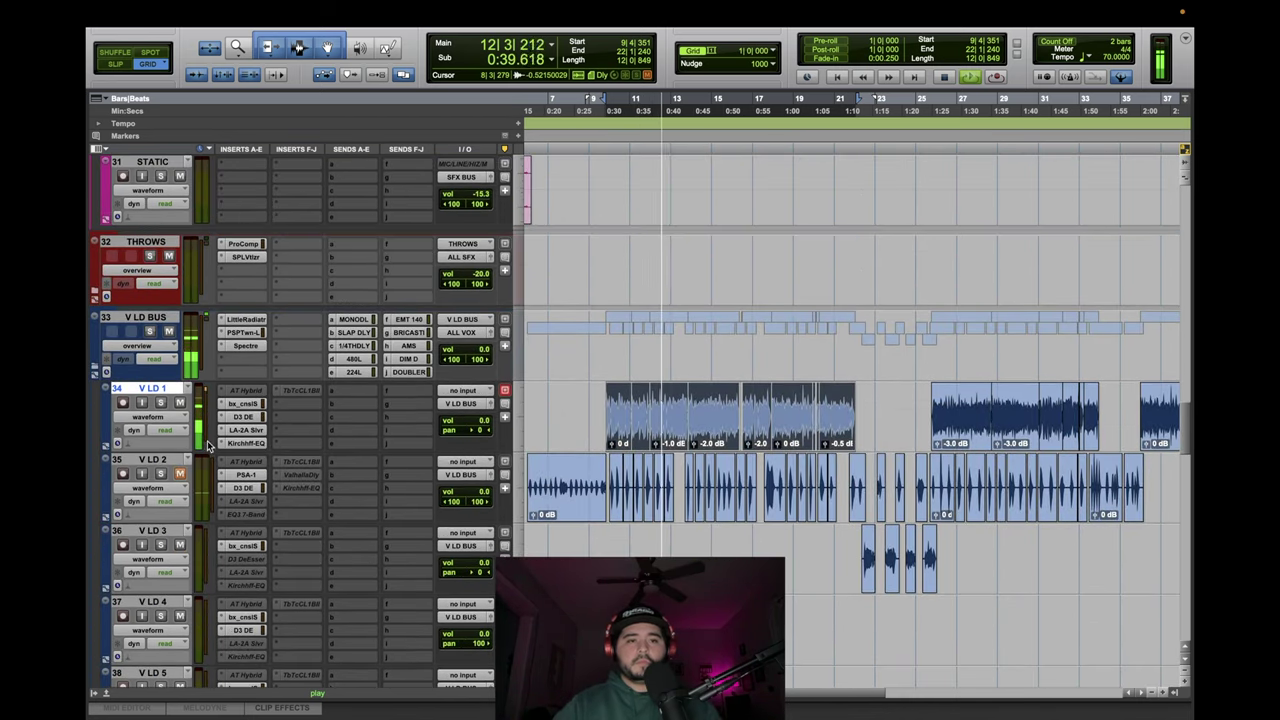
scroll(408, 461, "up", 6)
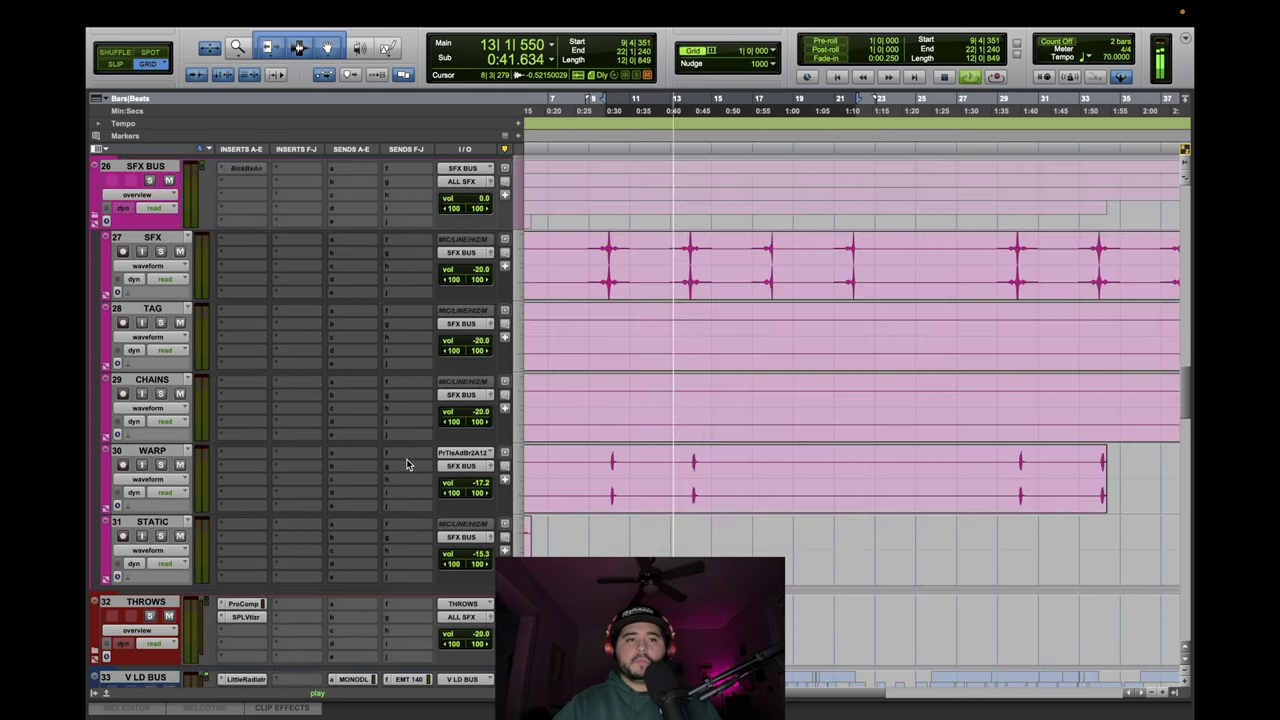
scroll(408, 461, "up", 18)
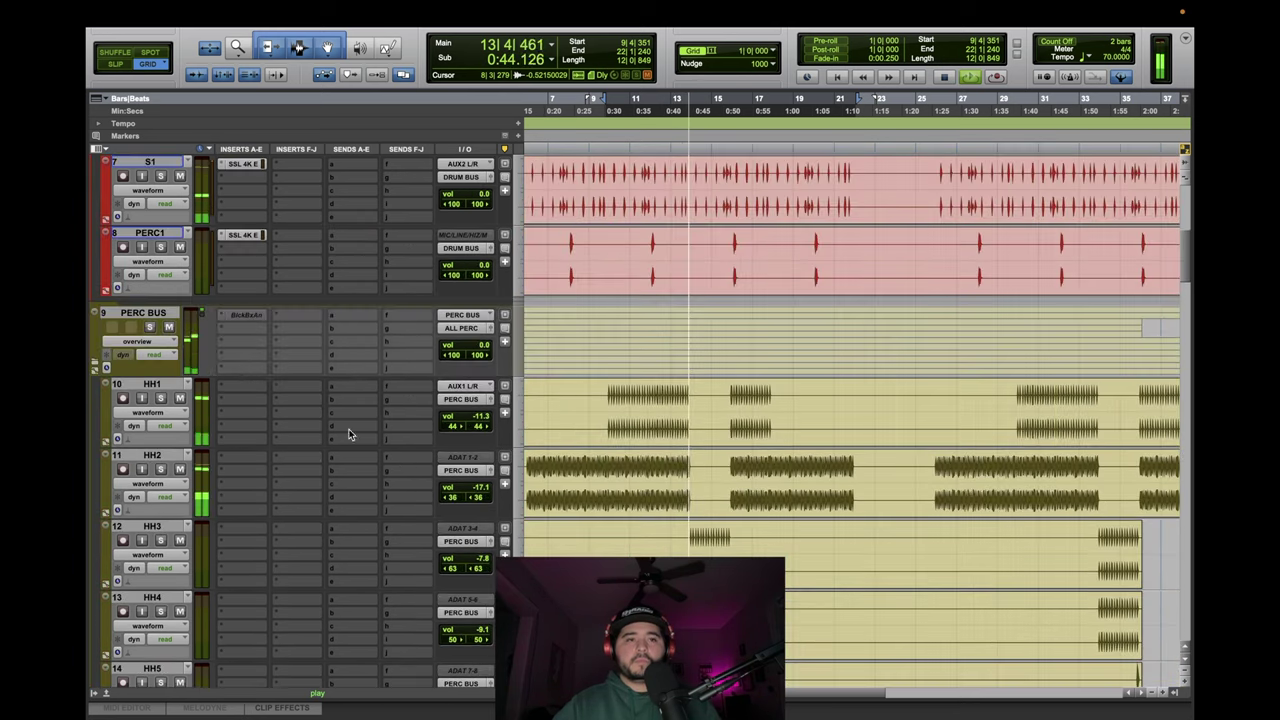
right_click(239, 316)
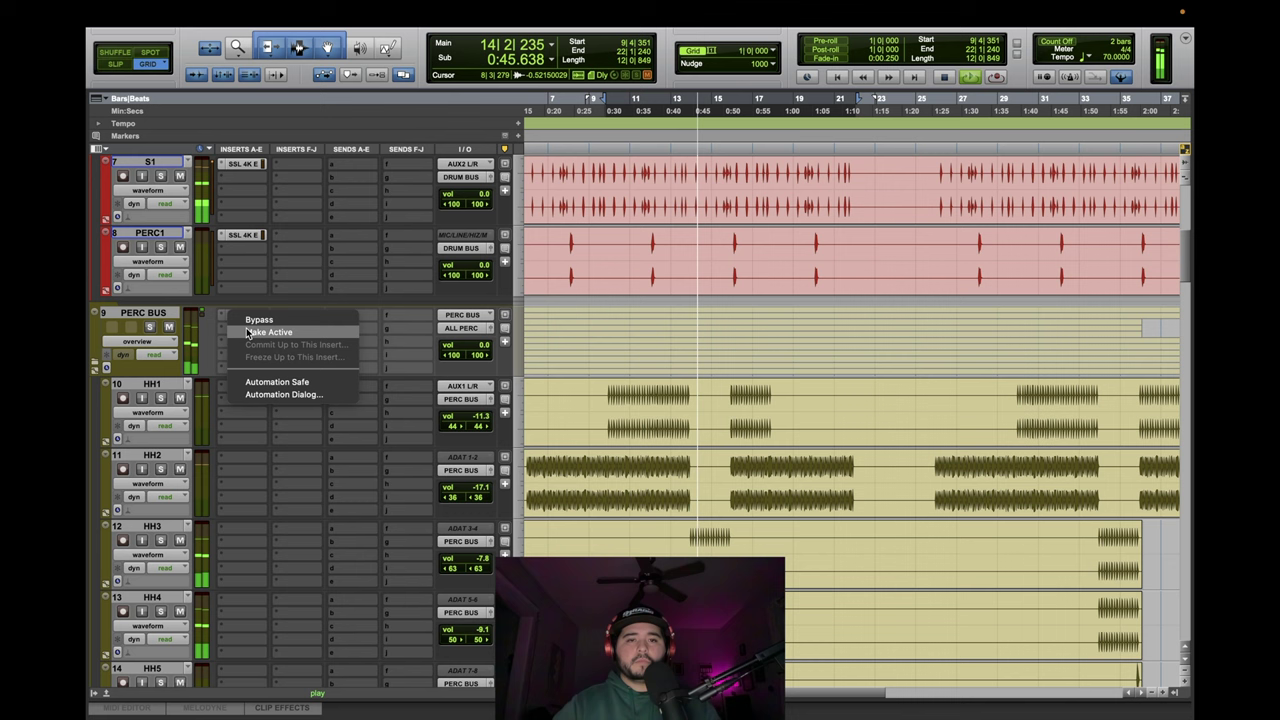
left_click(247, 329)
Play from bar 13 on HH3 to check the hi-hat change at bar 14, and stop playback.
left_click(677, 534)
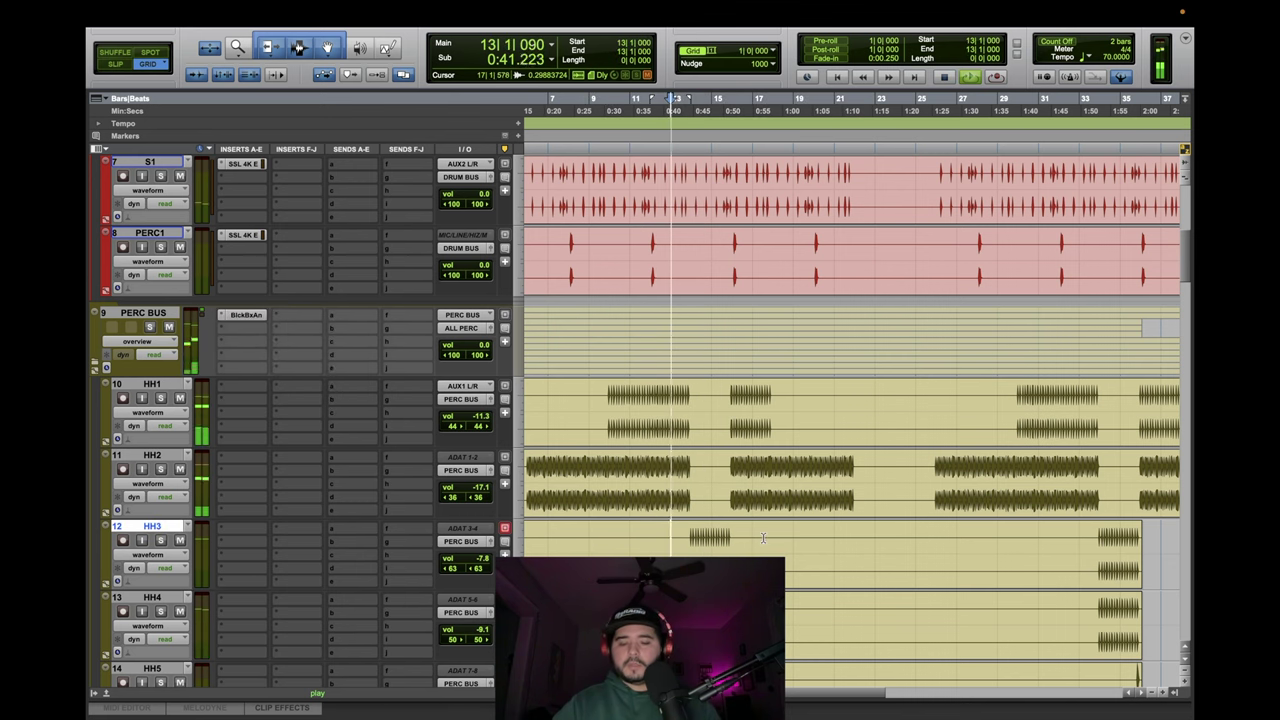
key("t")
key("t")
key("space")
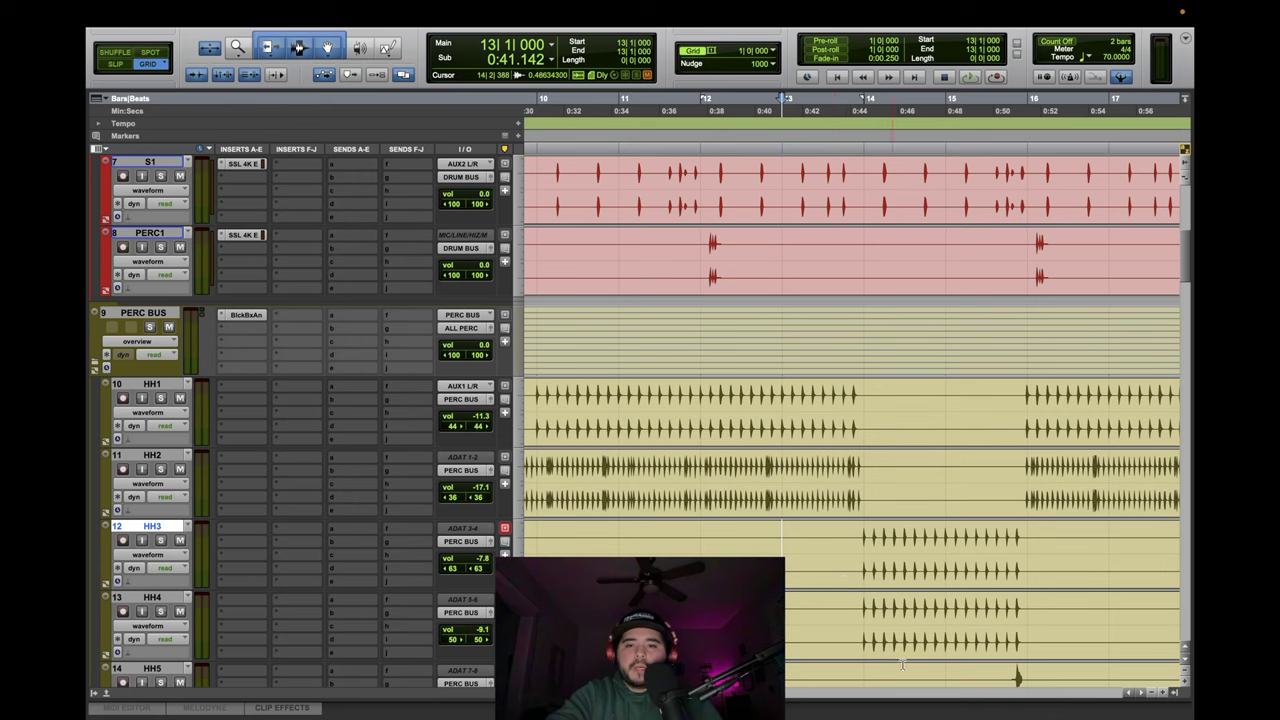
scroll(778, 551, "down", 2)
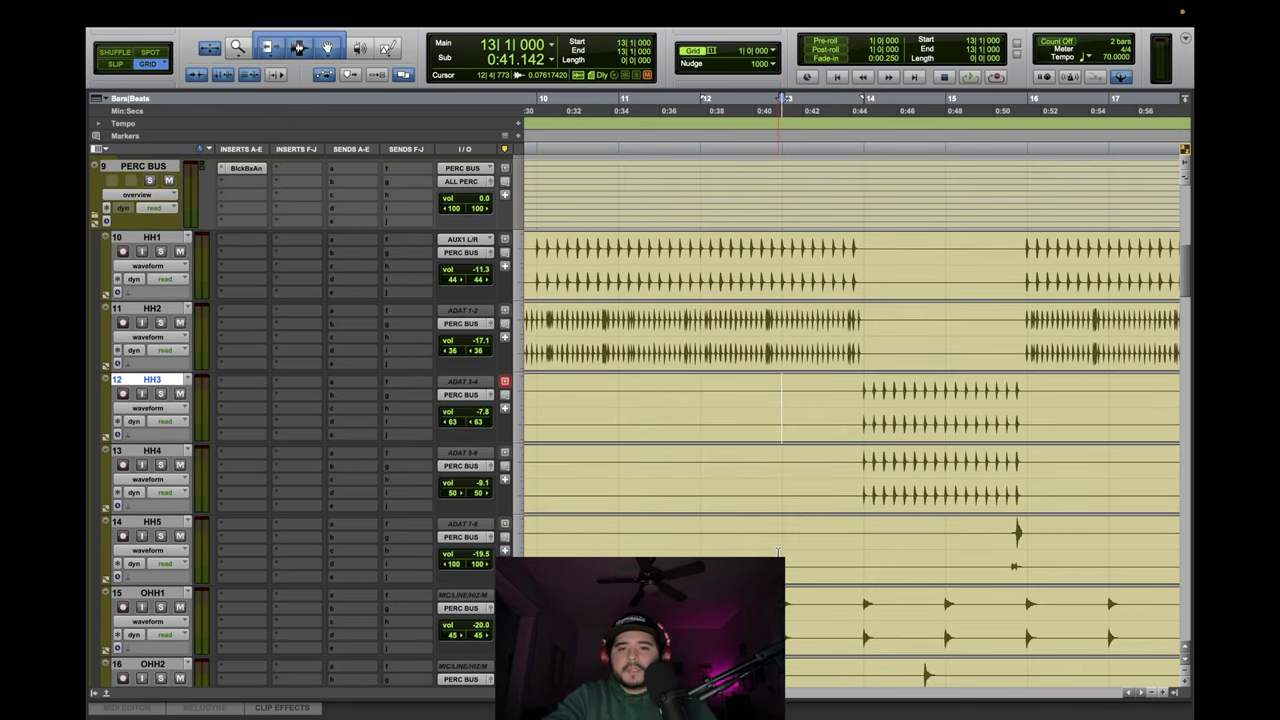
scroll(806, 499, "up", 1)
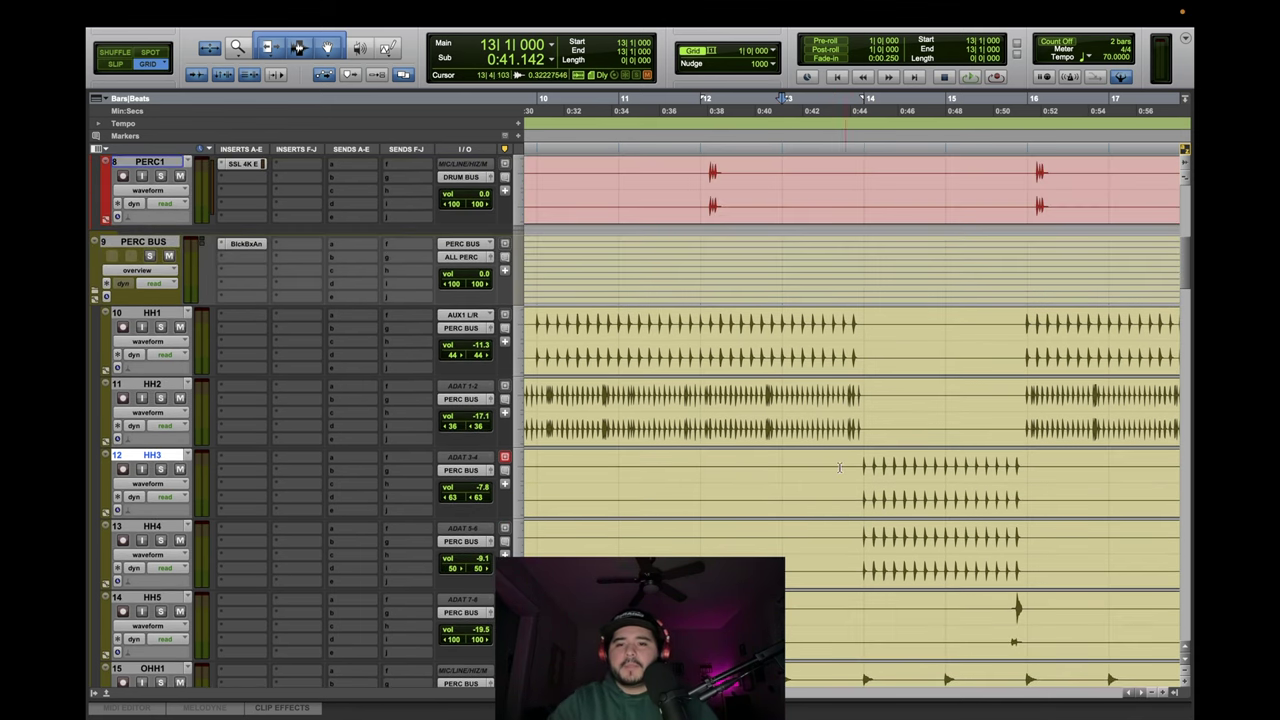
key("r")
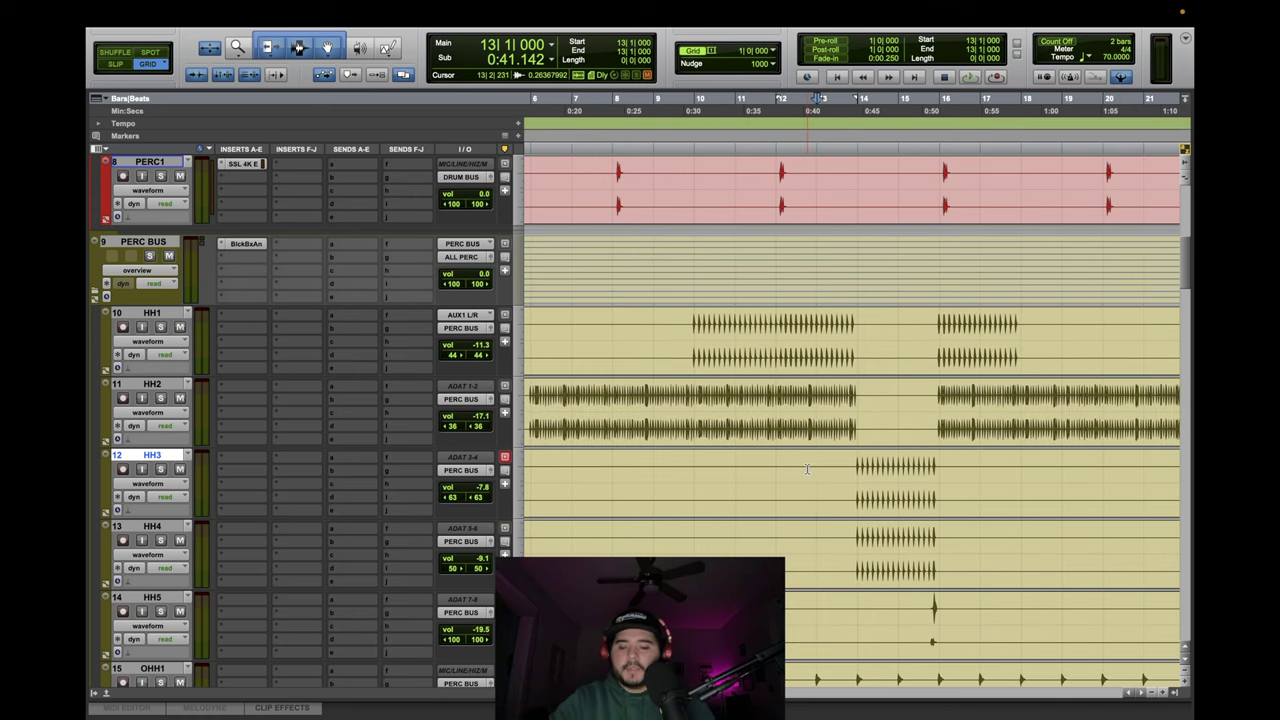
Highlight the HH3 and HH4 section from bar 13 to 16 and examine the neighbouring open hi-hat tracks.
left_click_drag(778, 478, 853, 560)
left_click(837, 470)
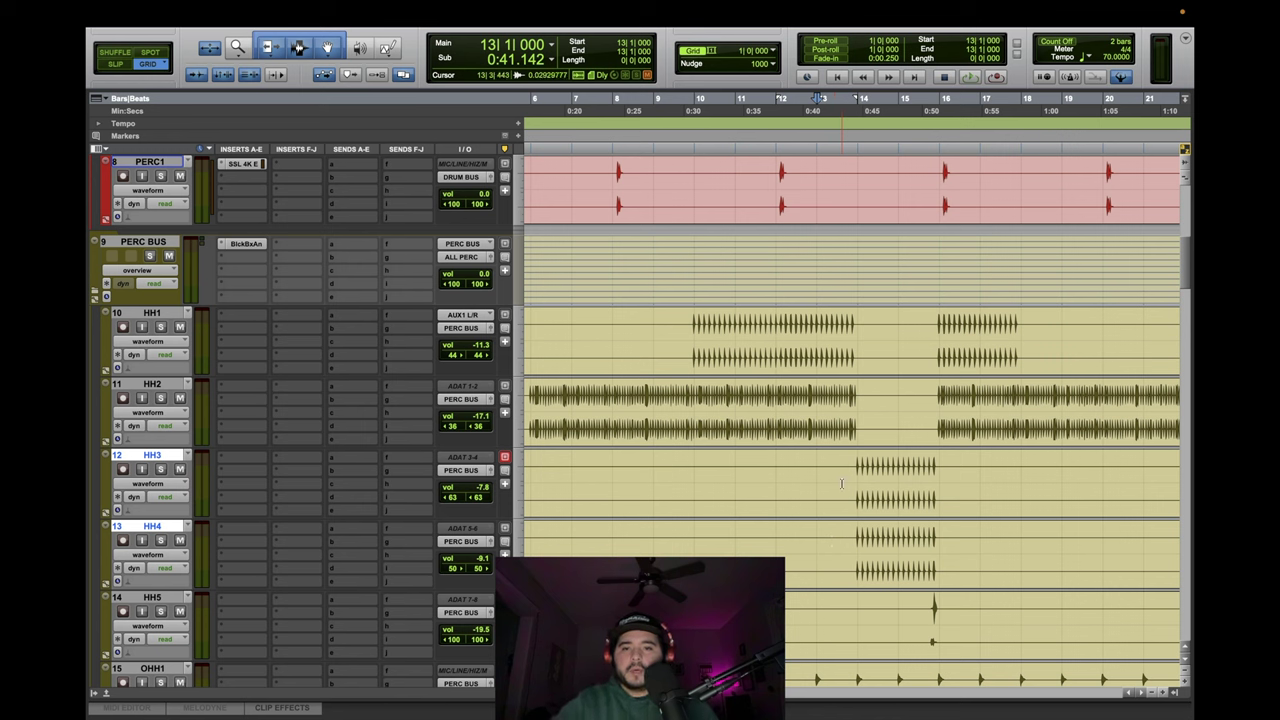
left_click_drag(845, 491, 842, 568)
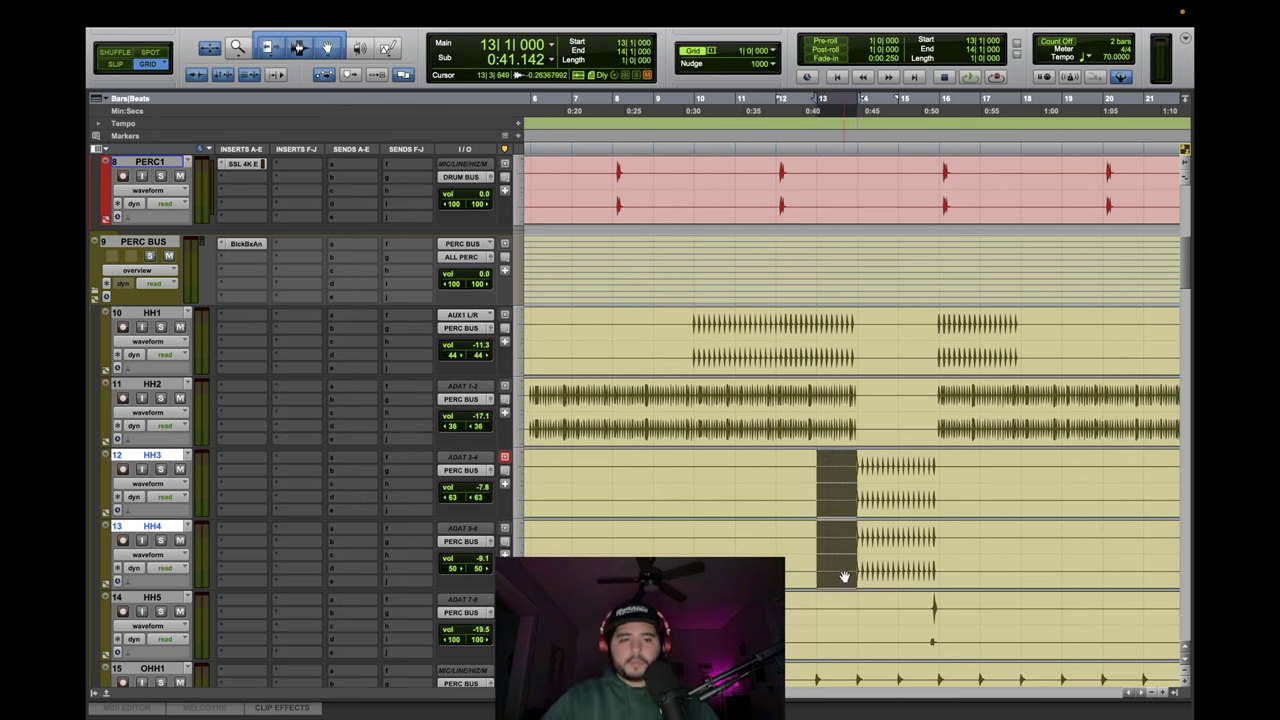
left_click_drag(824, 462, 948, 562)
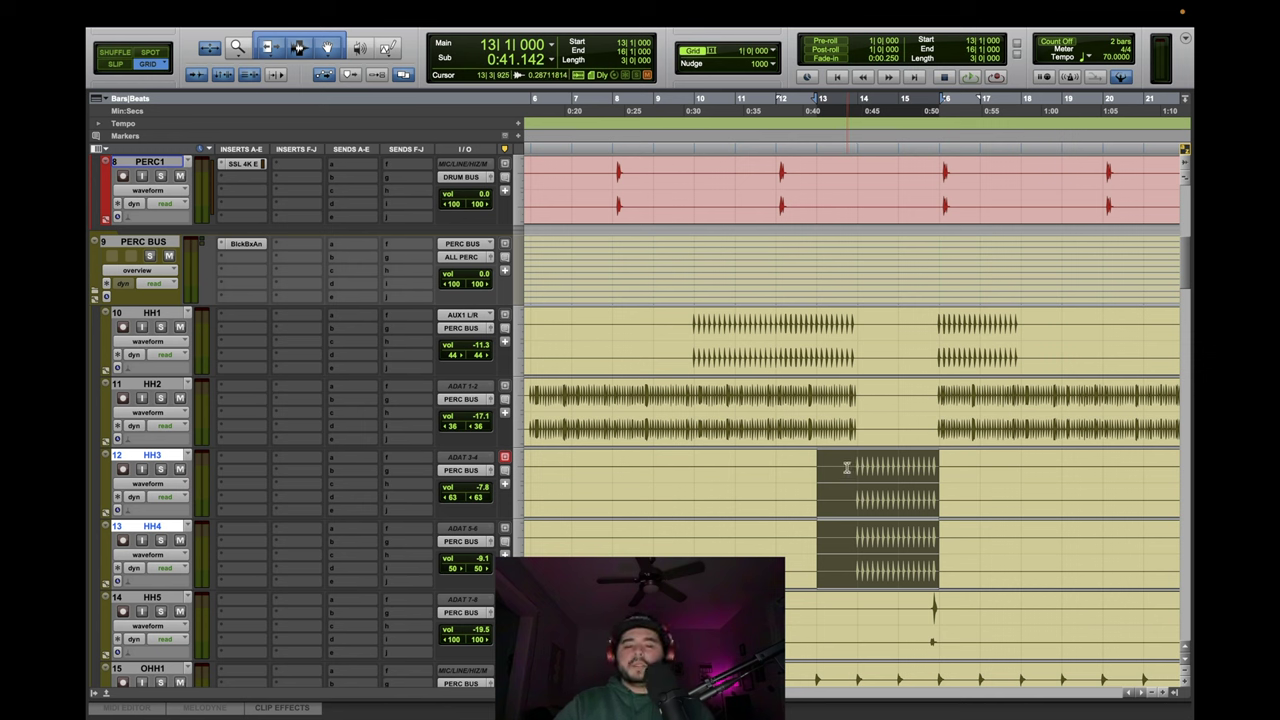
left_click(848, 469, "shift")
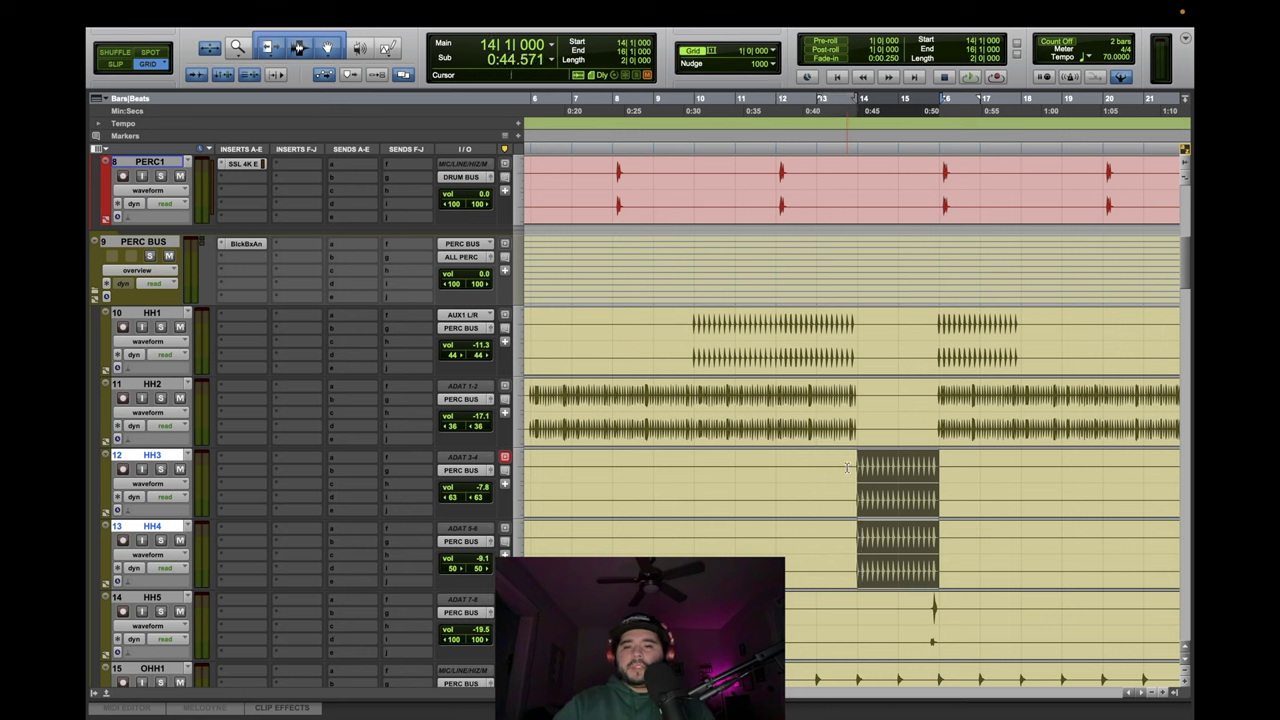
left_click(835, 467)
left_click_drag(849, 467, 956, 559)
left_click(834, 467)
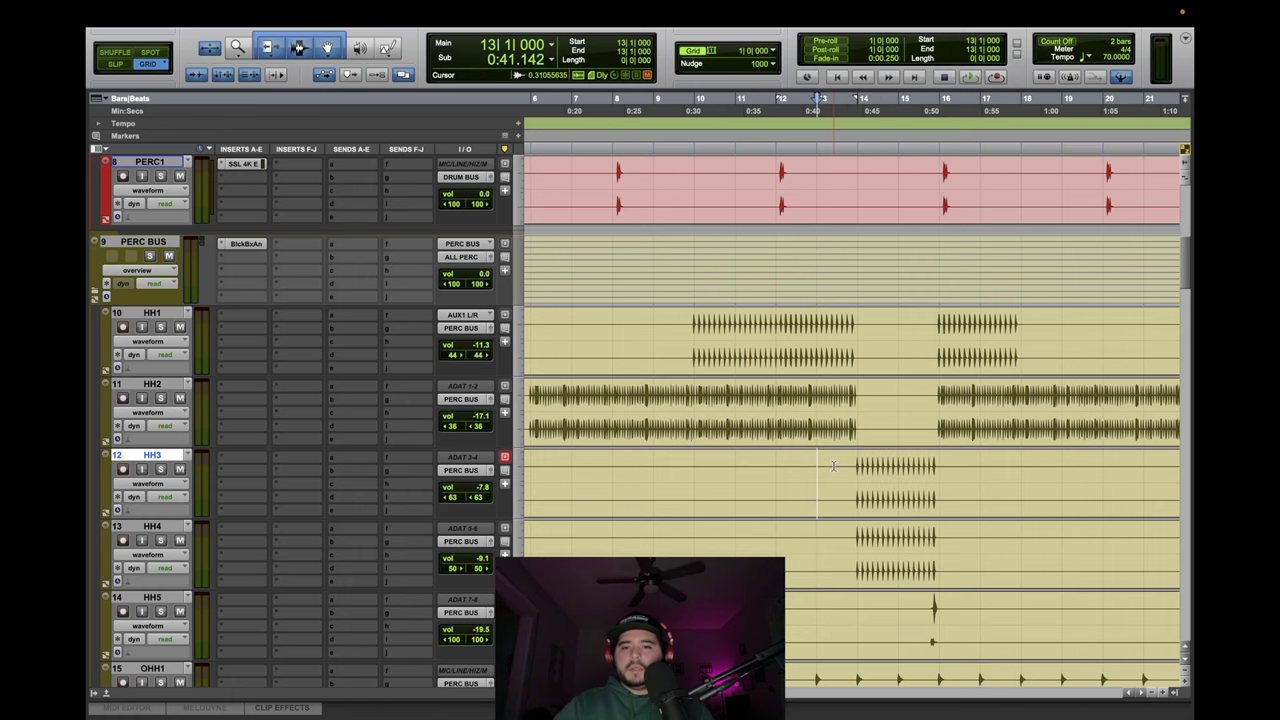
scroll(930, 490, "down", 4)
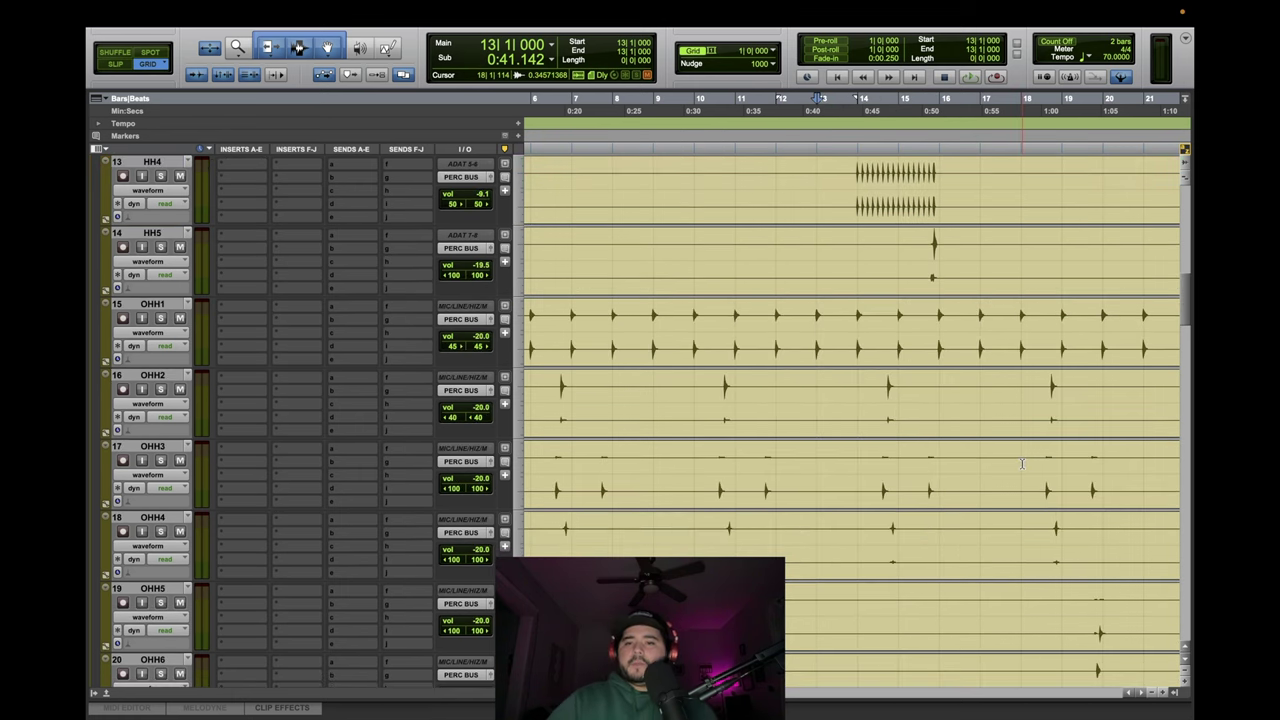
scroll(1021, 463, "up", 3)
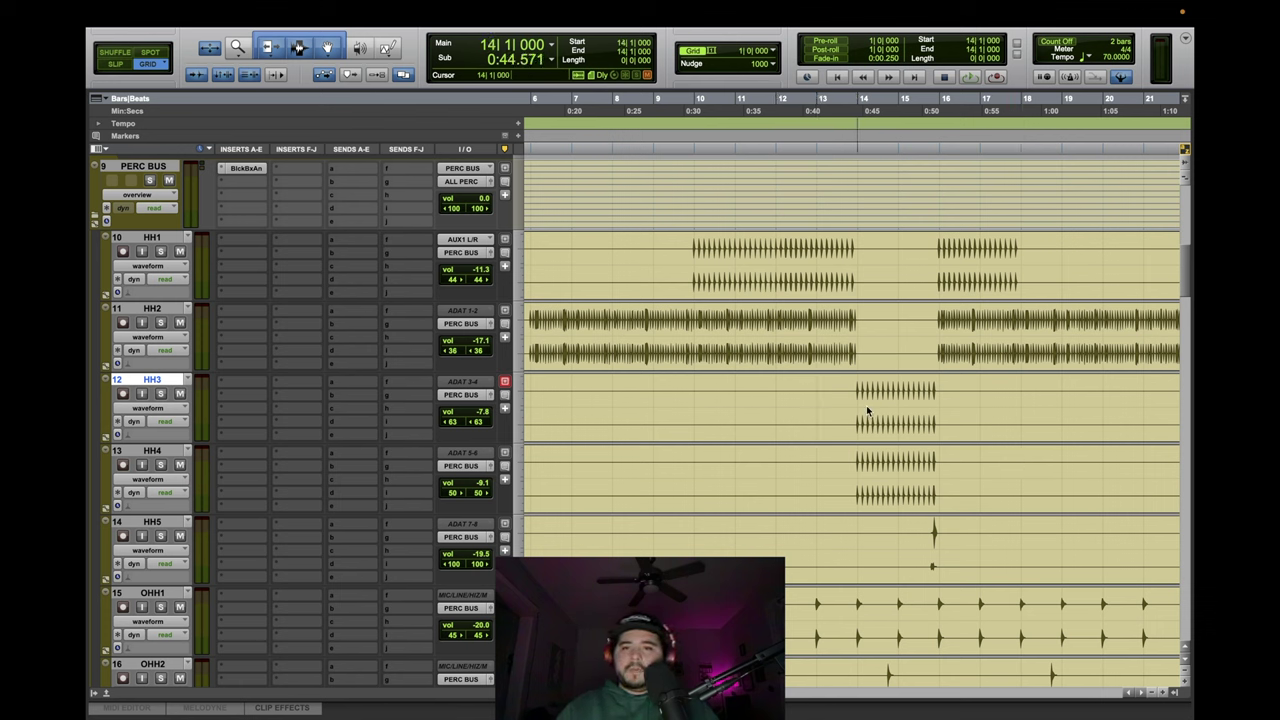
Select bars 13 to 16 across HH3 and HH4 and play the section to check the level of the hi-hats.
left_click_drag(859, 398, 918, 480)
left_click_drag(829, 393, 936, 450)
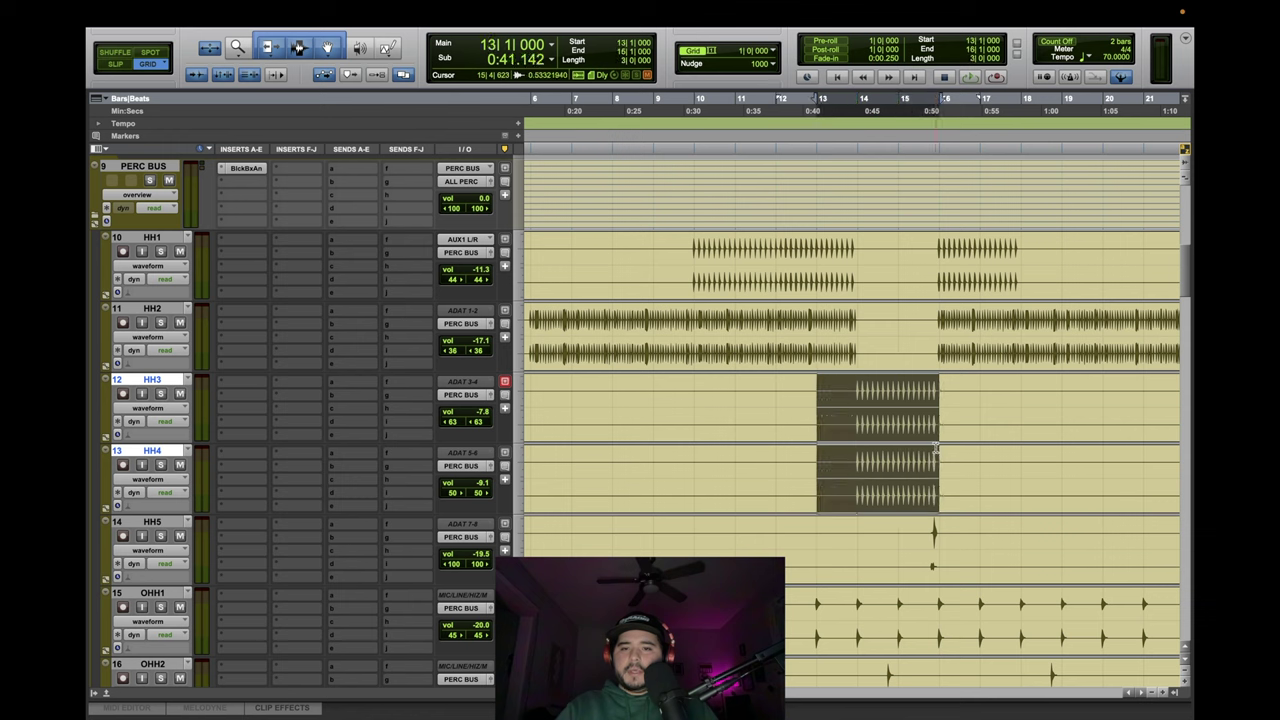
left_click_drag(853, 399, 953, 474)
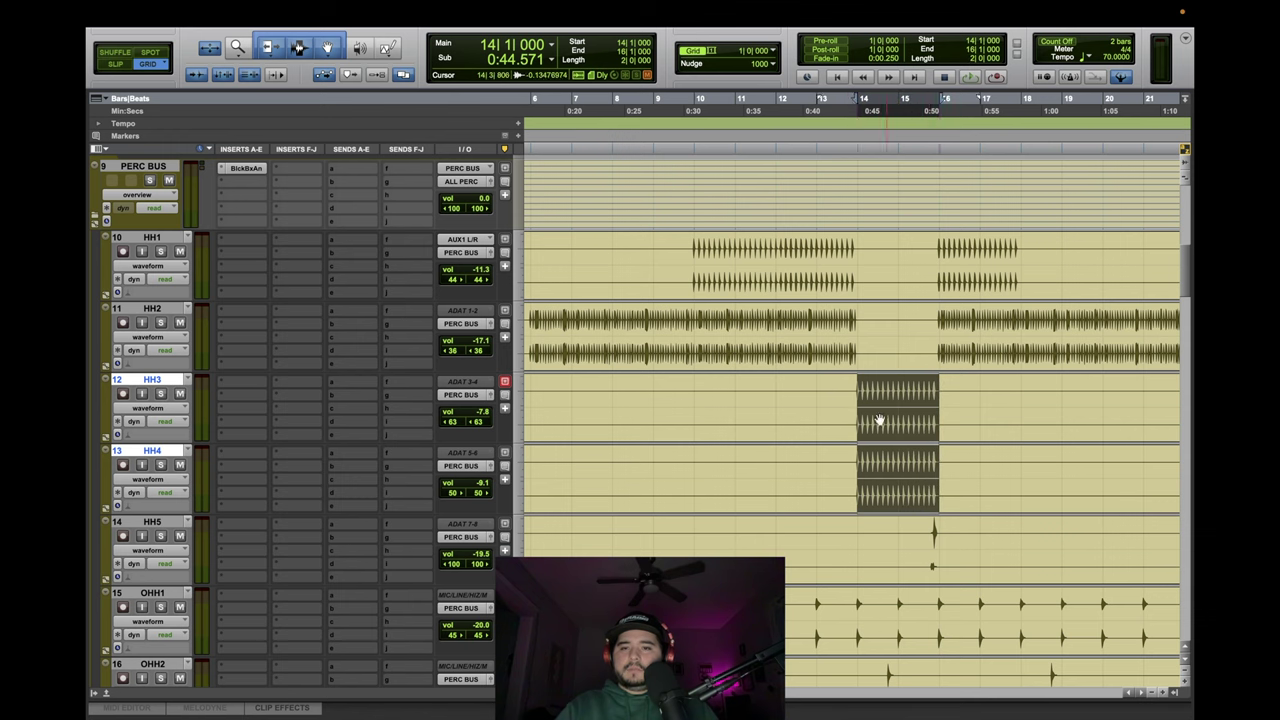
left_click_drag(836, 385, 947, 472)
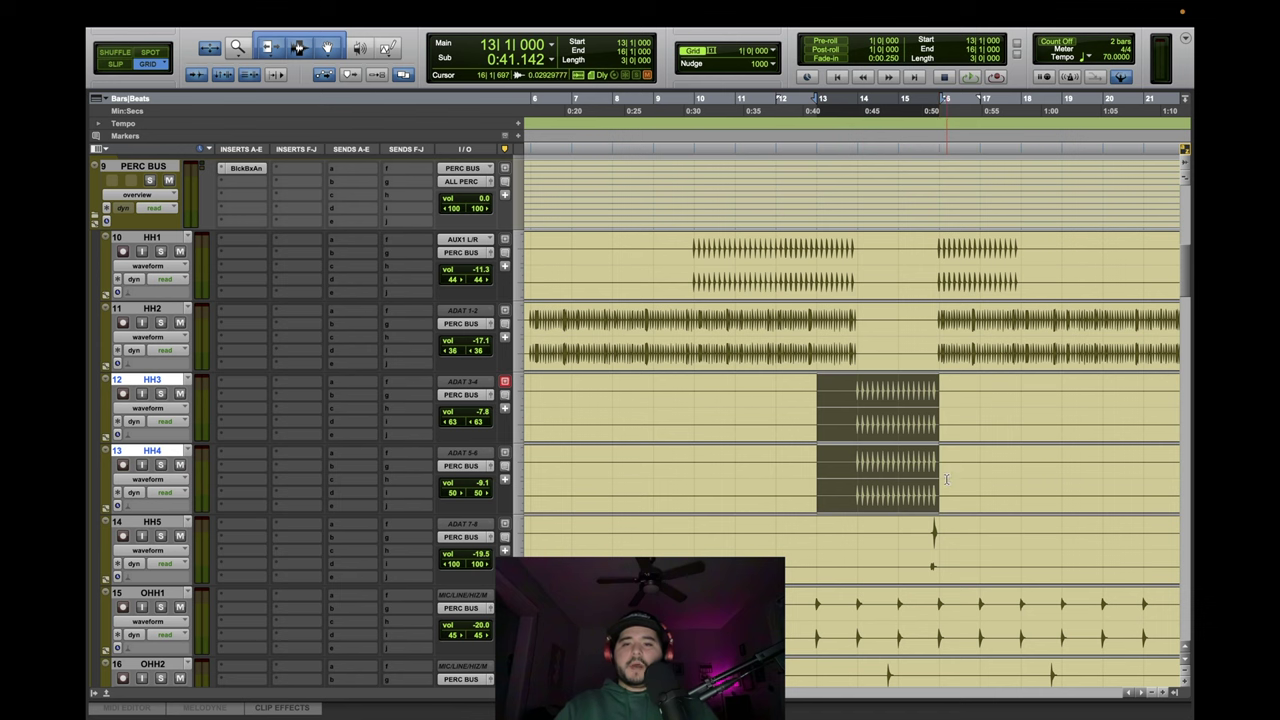
left_click(838, 388)
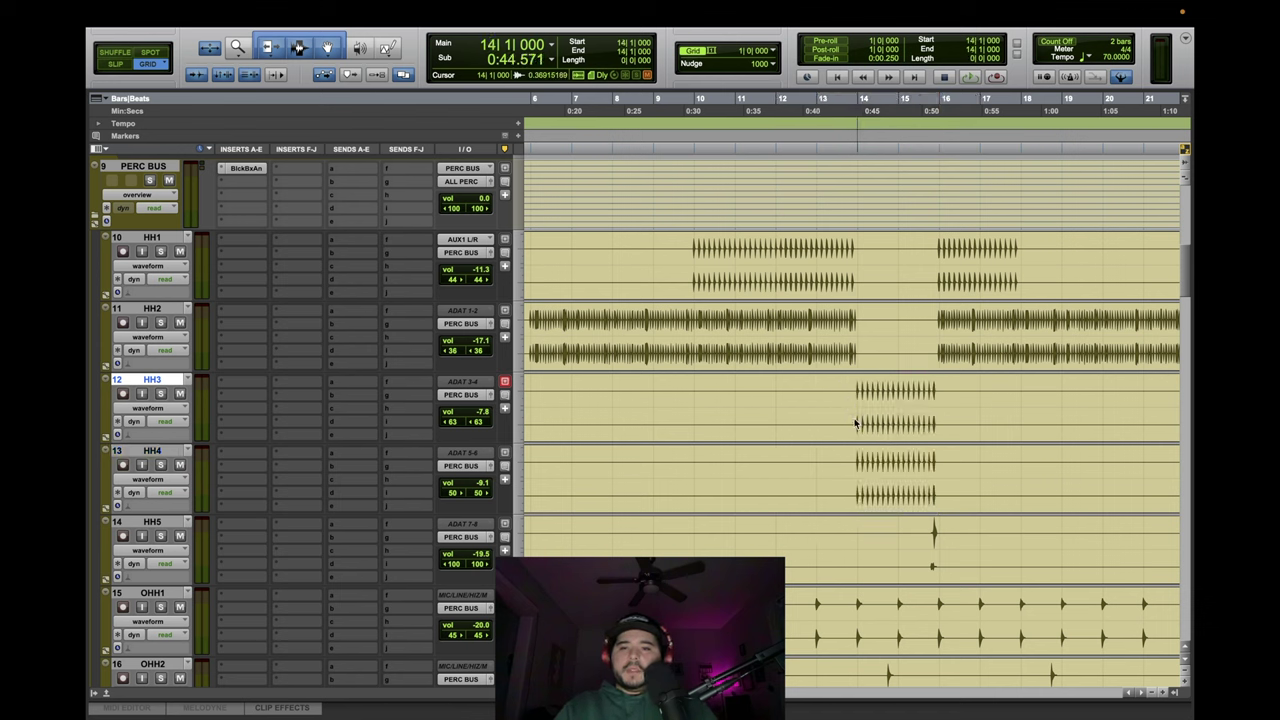
left_click_drag(855, 424, 898, 470)
left_click_drag(822, 390, 923, 485)
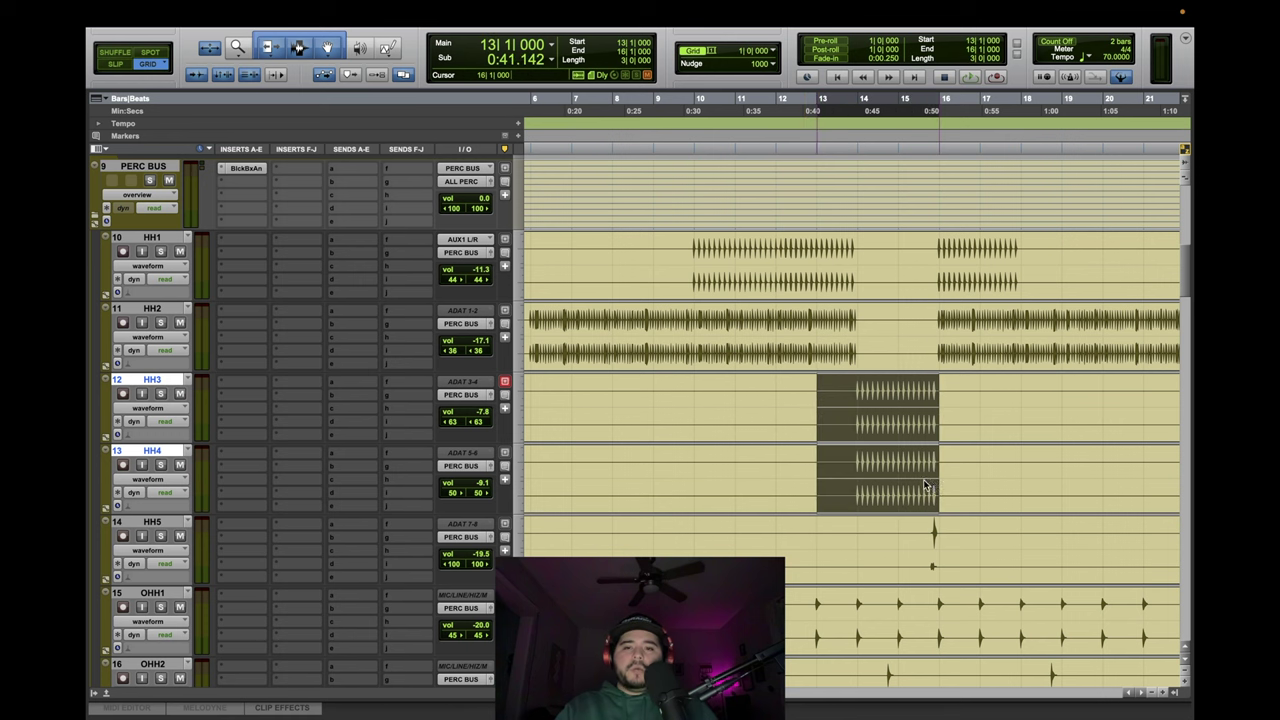
left_click(840, 391, "shift")
left_click(836, 391, "shift")
left_click_drag(829, 395, 947, 518)
key("space")
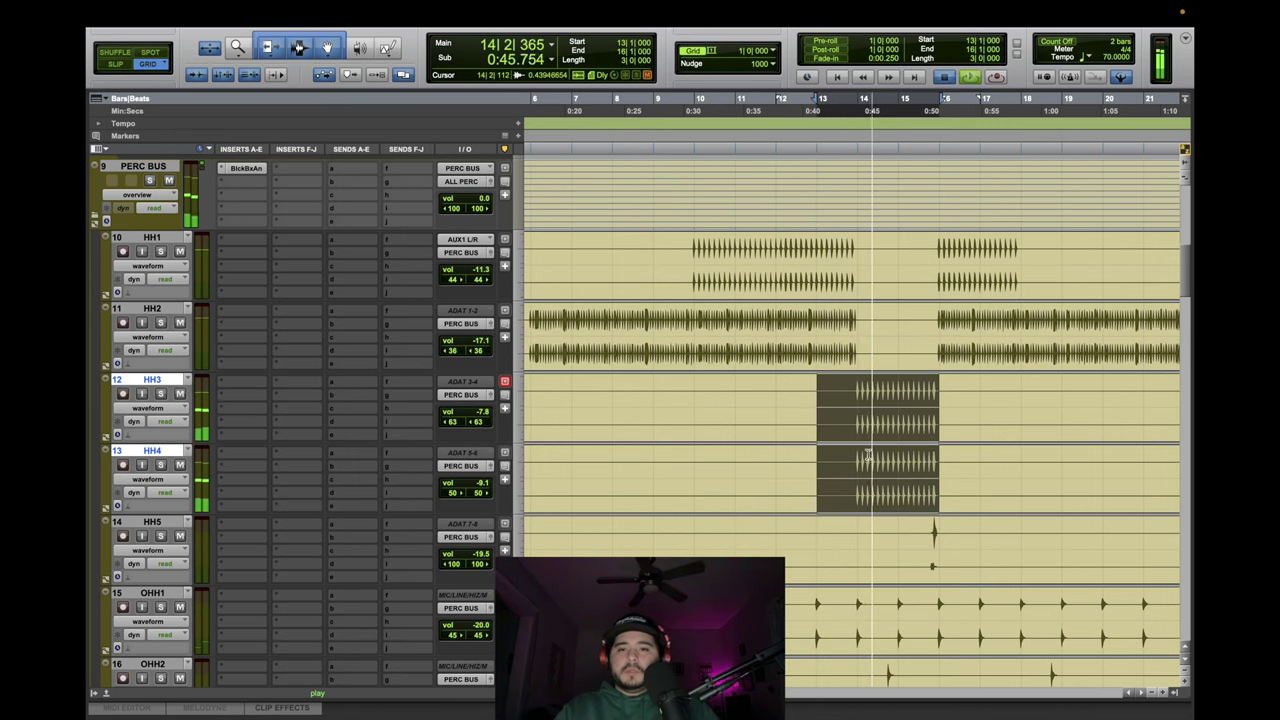
Lower the volume of HH3 to -11.7 dB and HH4 to -14.4 dB.
left_click(846, 398)
left_click(180, 465)
left_click(180, 465)
left_click_drag(481, 410, 481, 420)
left_click_drag(480, 482, 479, 495)
left_click_drag(481, 413, 481, 417)
key("space")
Replay the hi-hat change from bar 13 and lower the HH3 volume to -13.0 dB.
key("space")
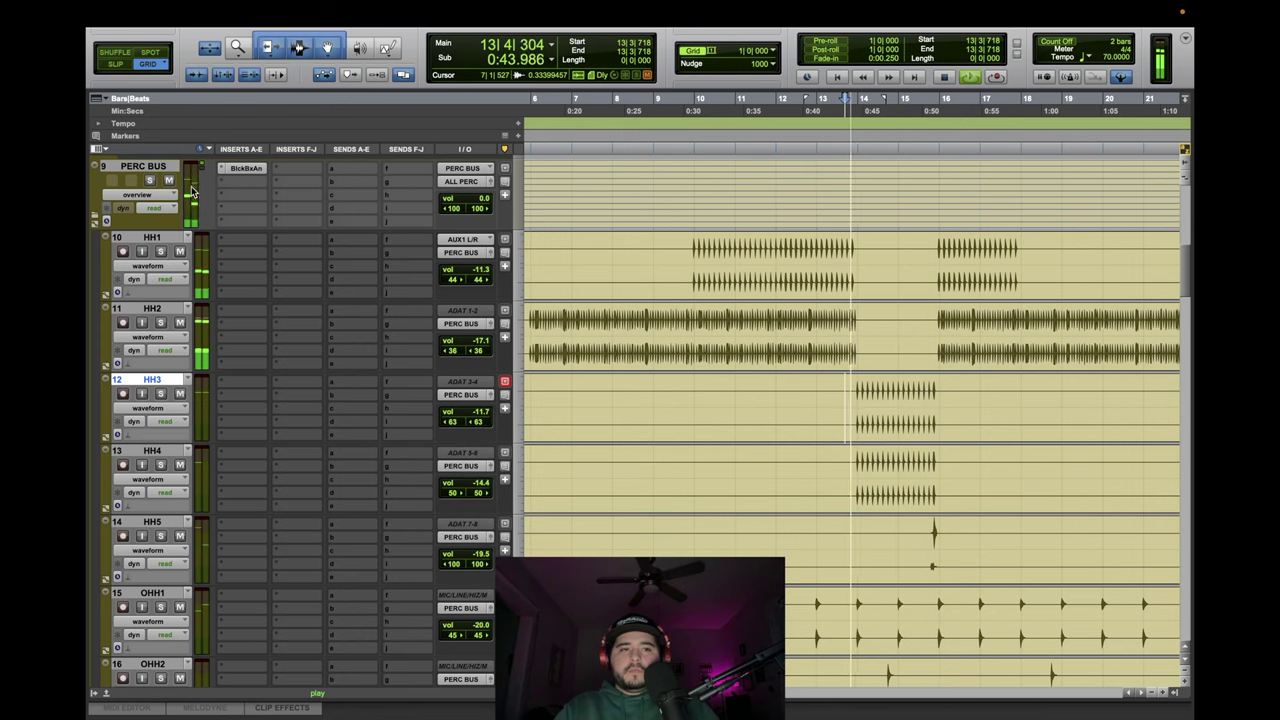
key("space")
key("space")
left_click(180, 464)
key("space")
key("space")
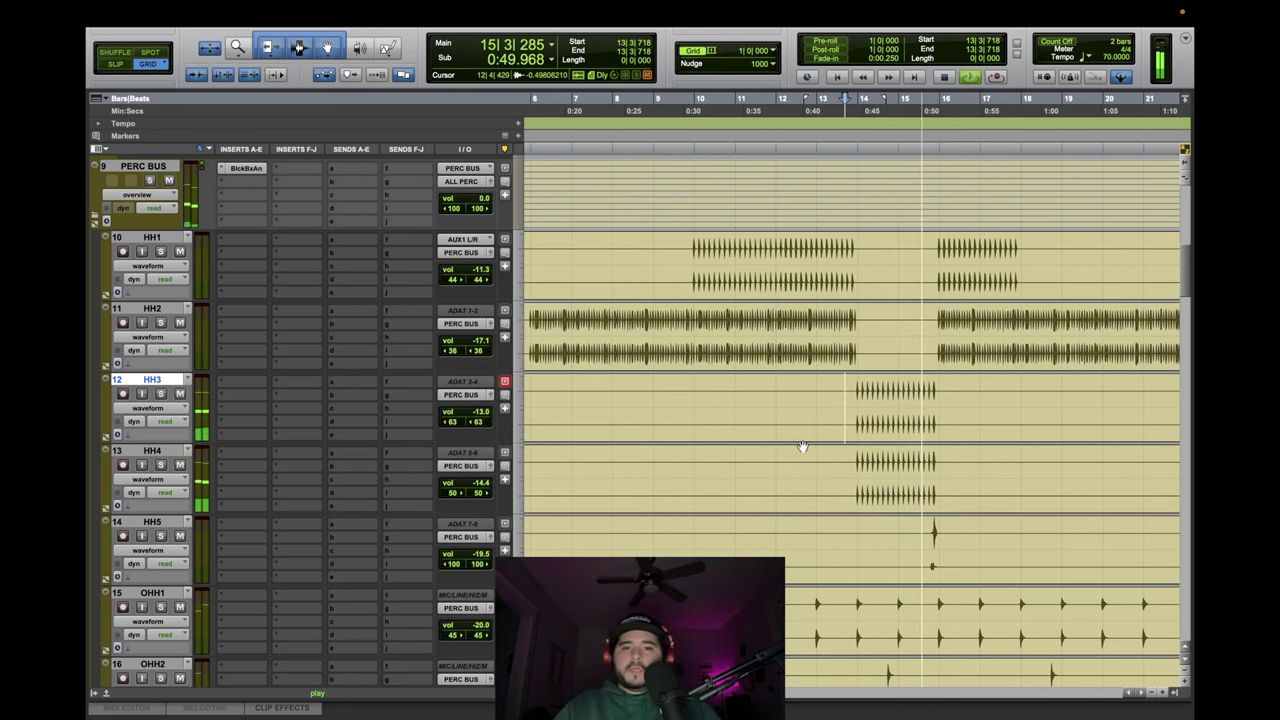
Open BlckBxAn on PERC BUS for inspection and insert TBTECH Kirchhoff-EQ in the slot below it.
left_click(250, 168)
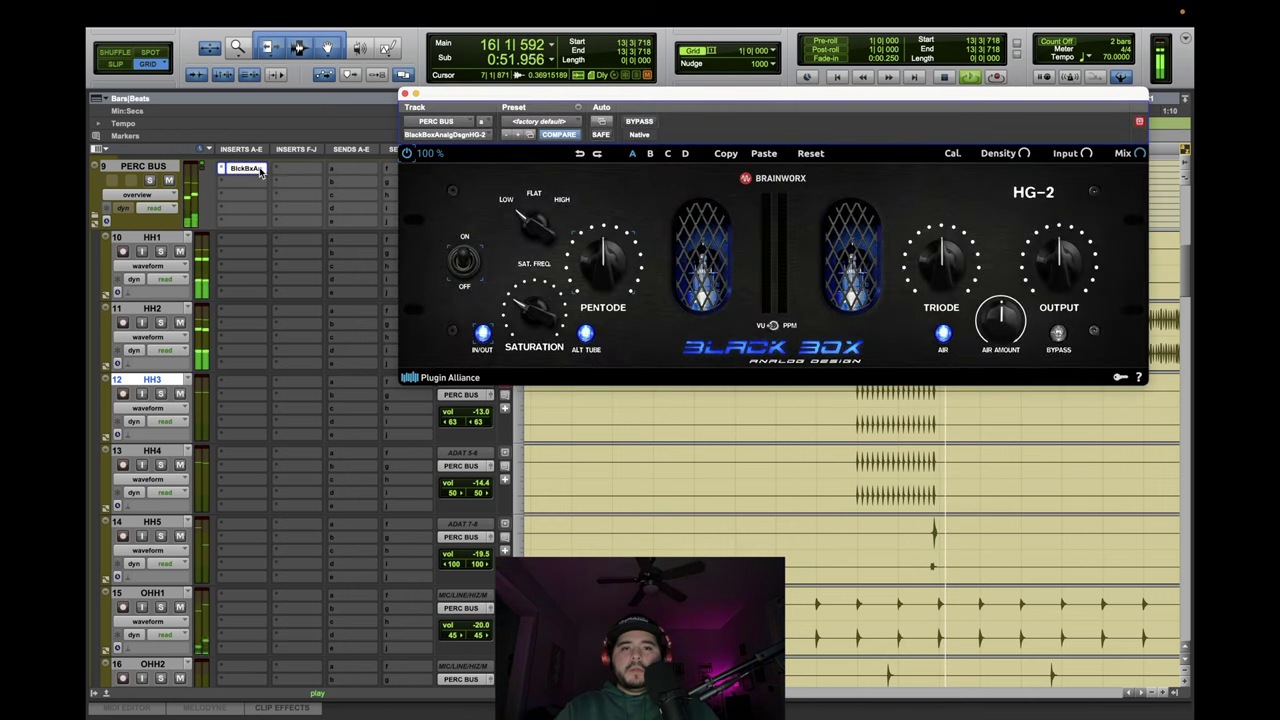
left_click(251, 196)
type("TB")
key("Return")
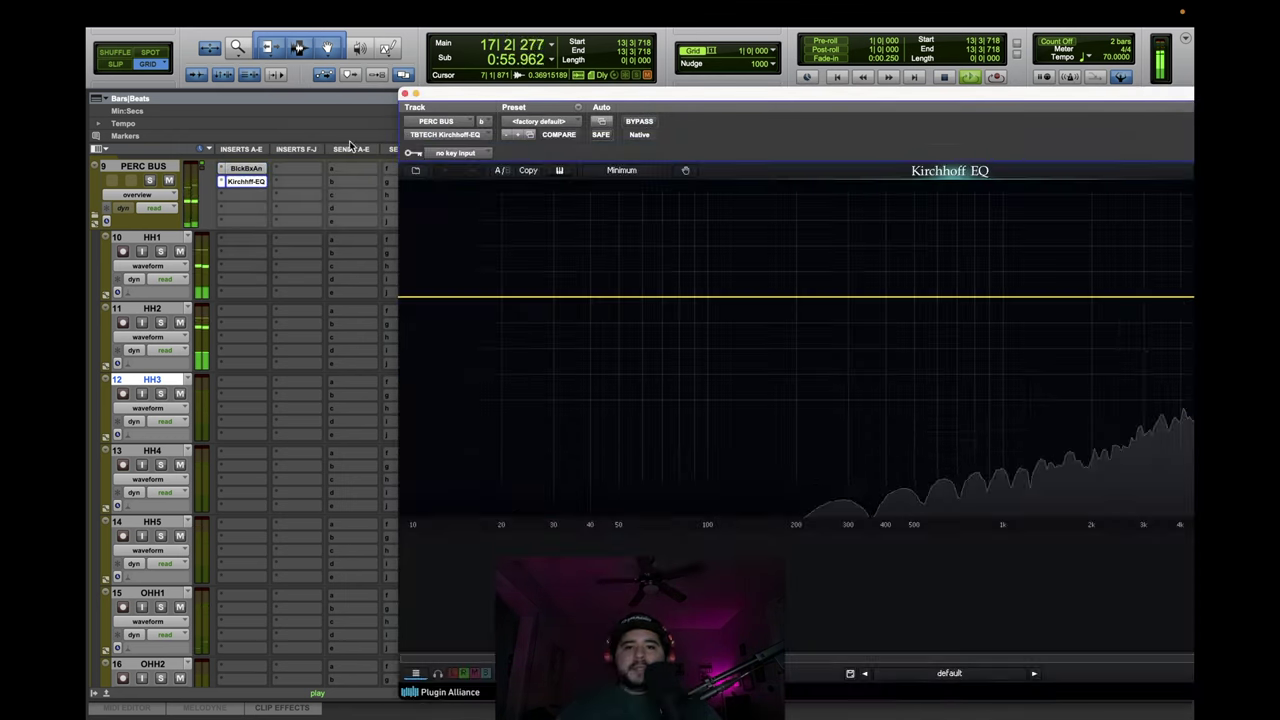
key("space")
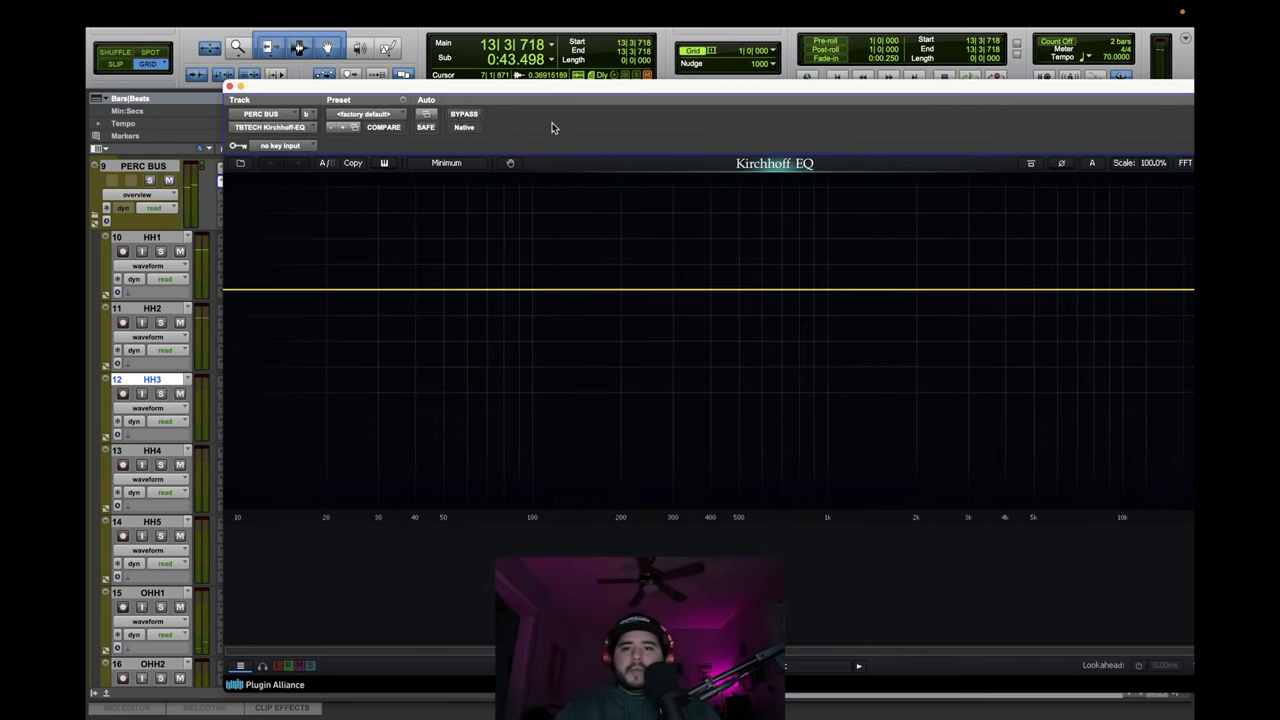
Set the Kirchhoff EQ gain range to 30 dB and check the percussion spectrum during playback.
left_click(1129, 196)
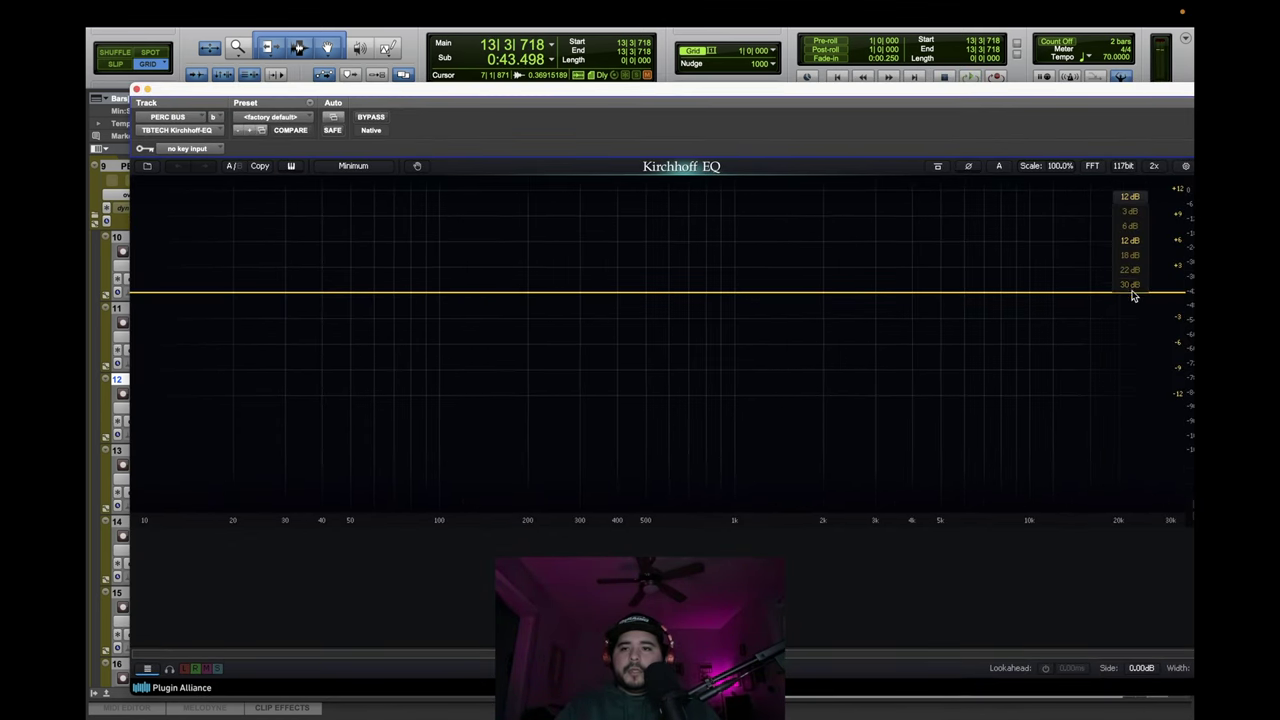
left_click(1130, 286)
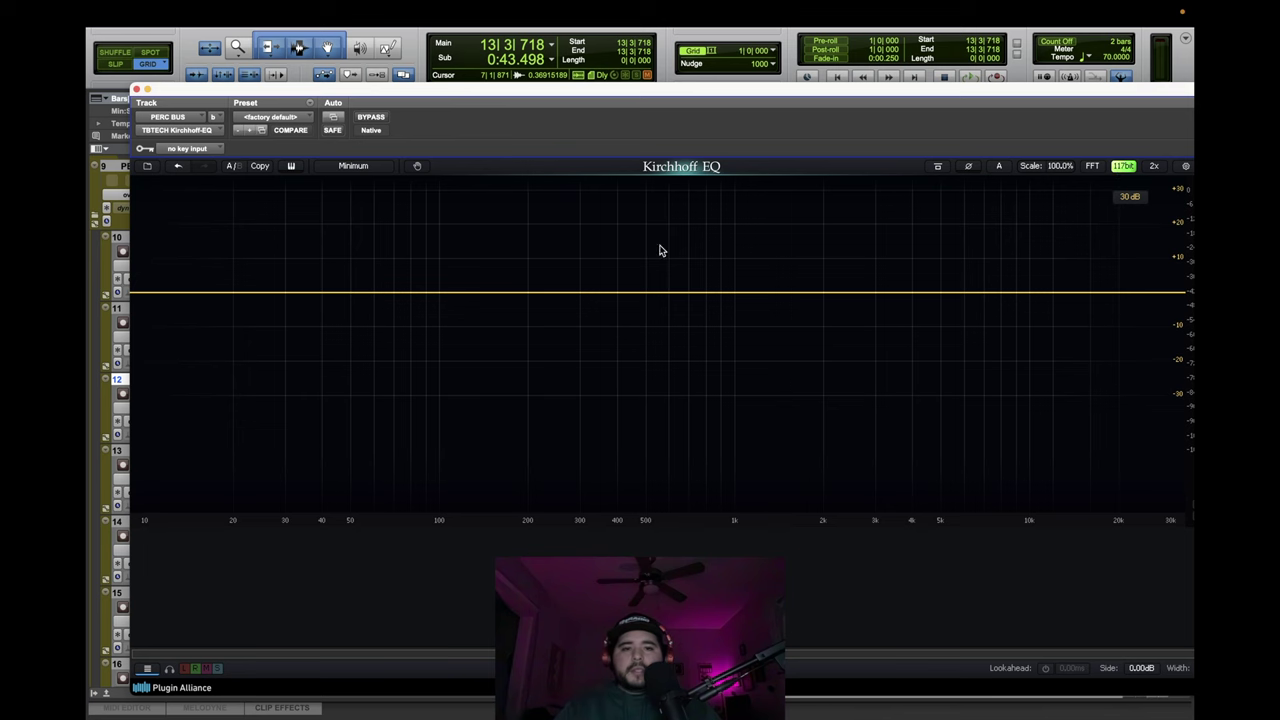
key("space")
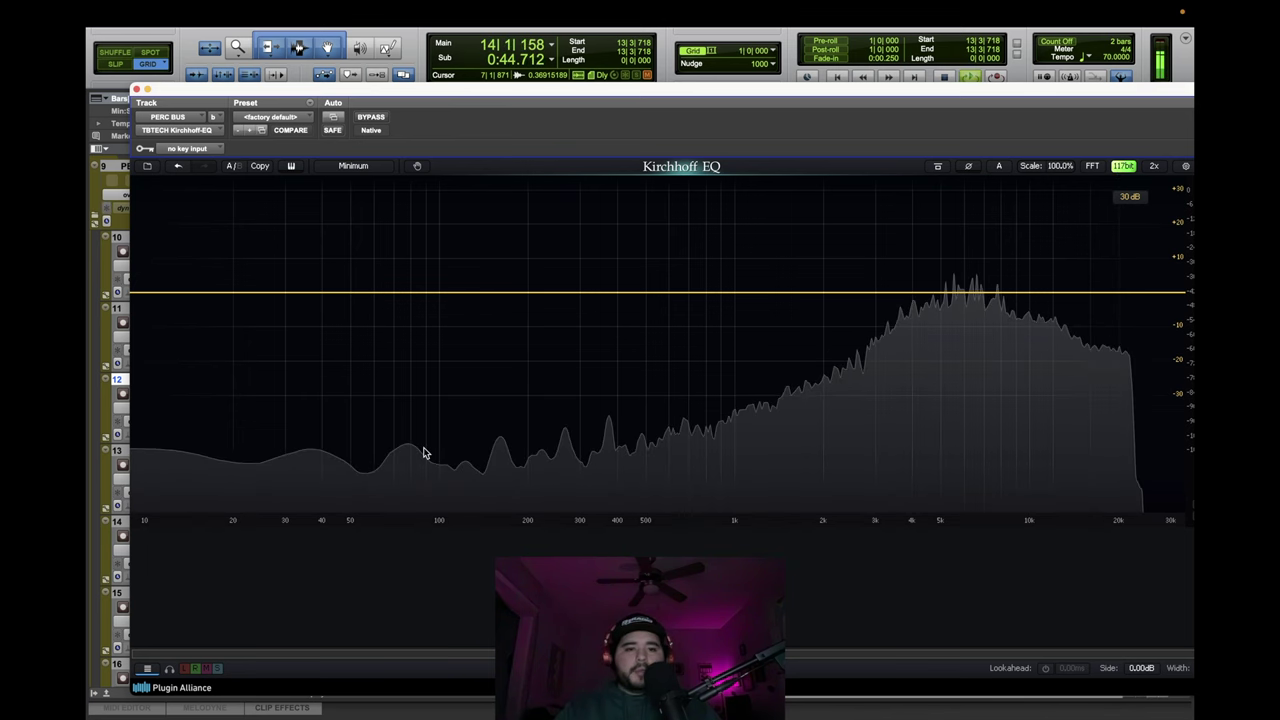
key("space")
left_click_drag(517, 90, 897, 162)
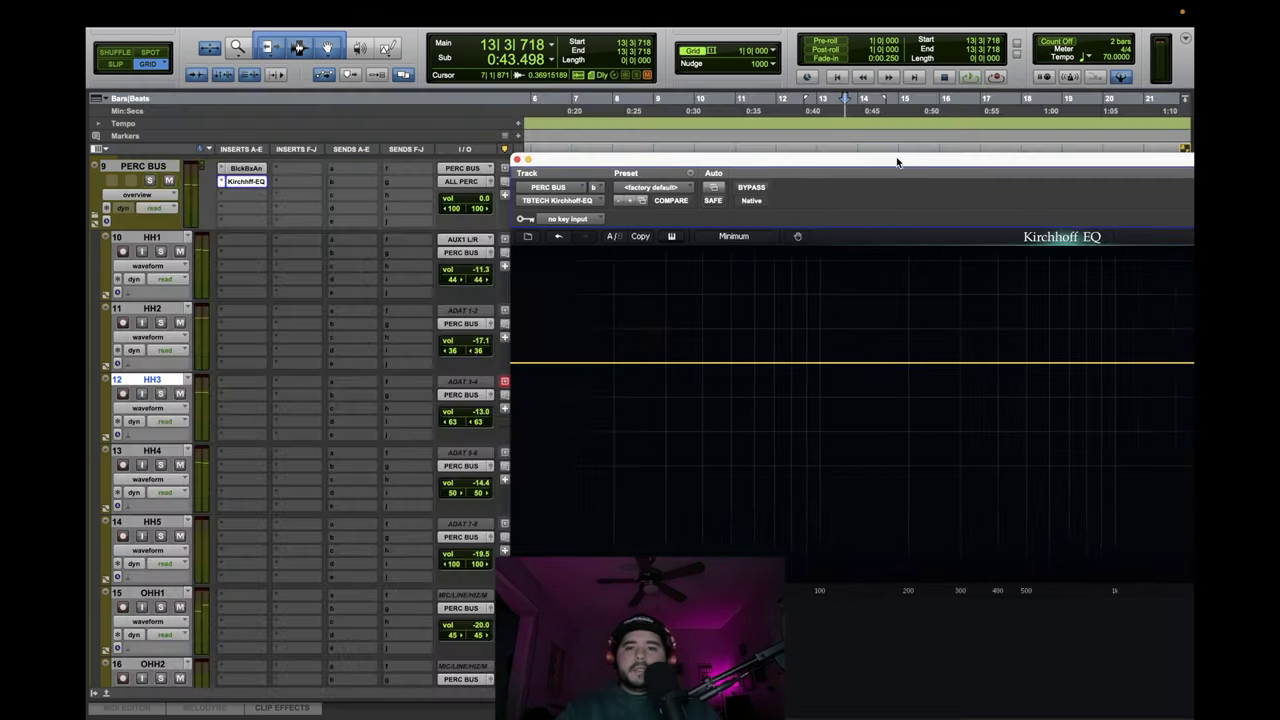
left_click_drag(677, 161, 517, 118)
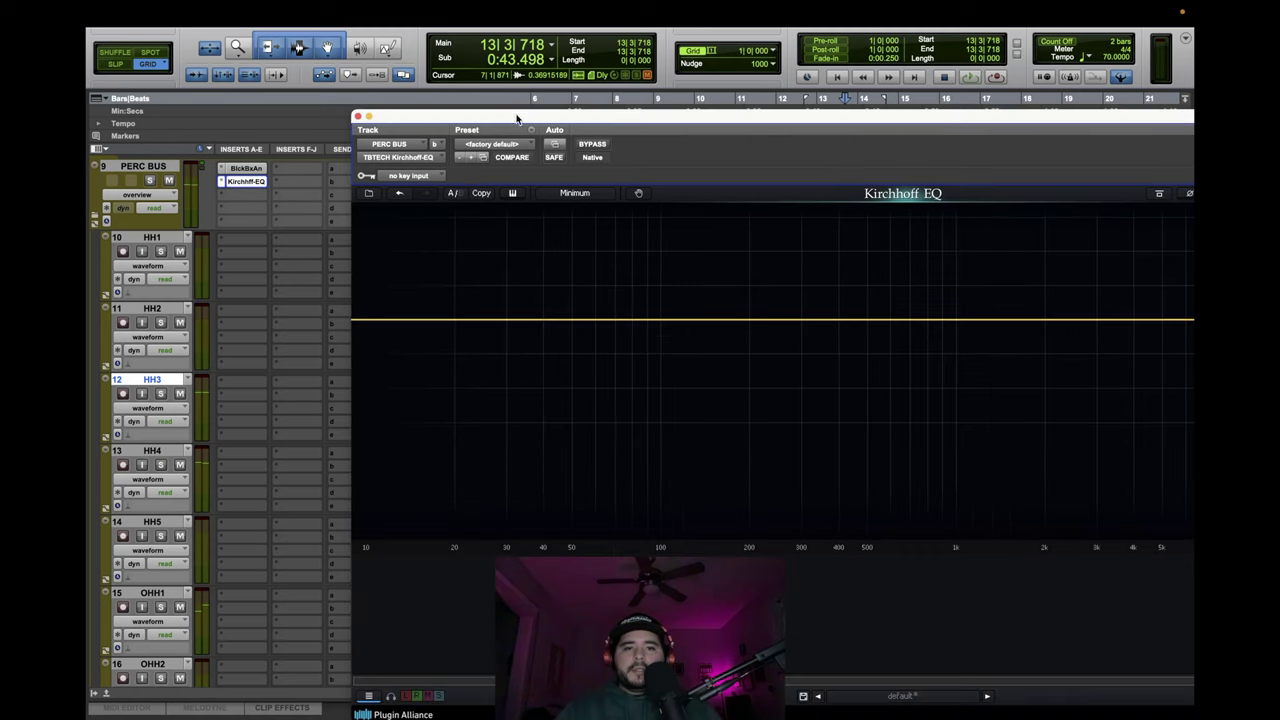
left_click(367, 318)
key("space")
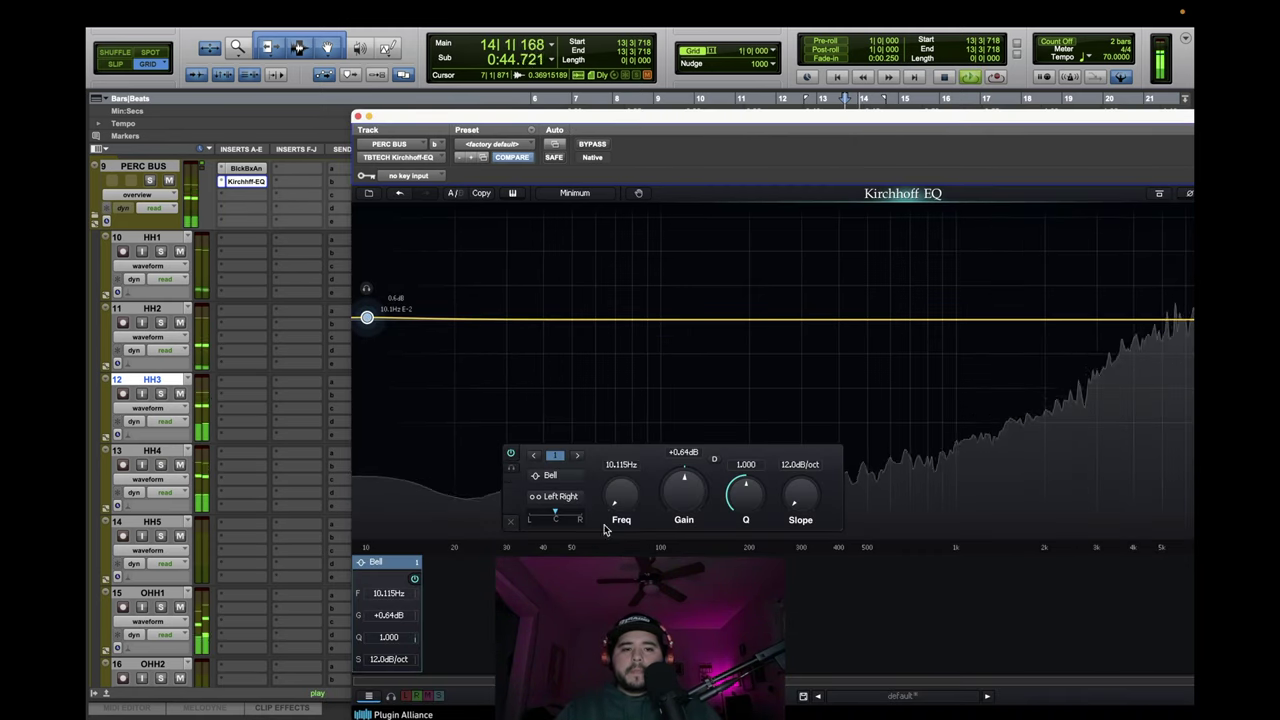
left_click(550, 475)
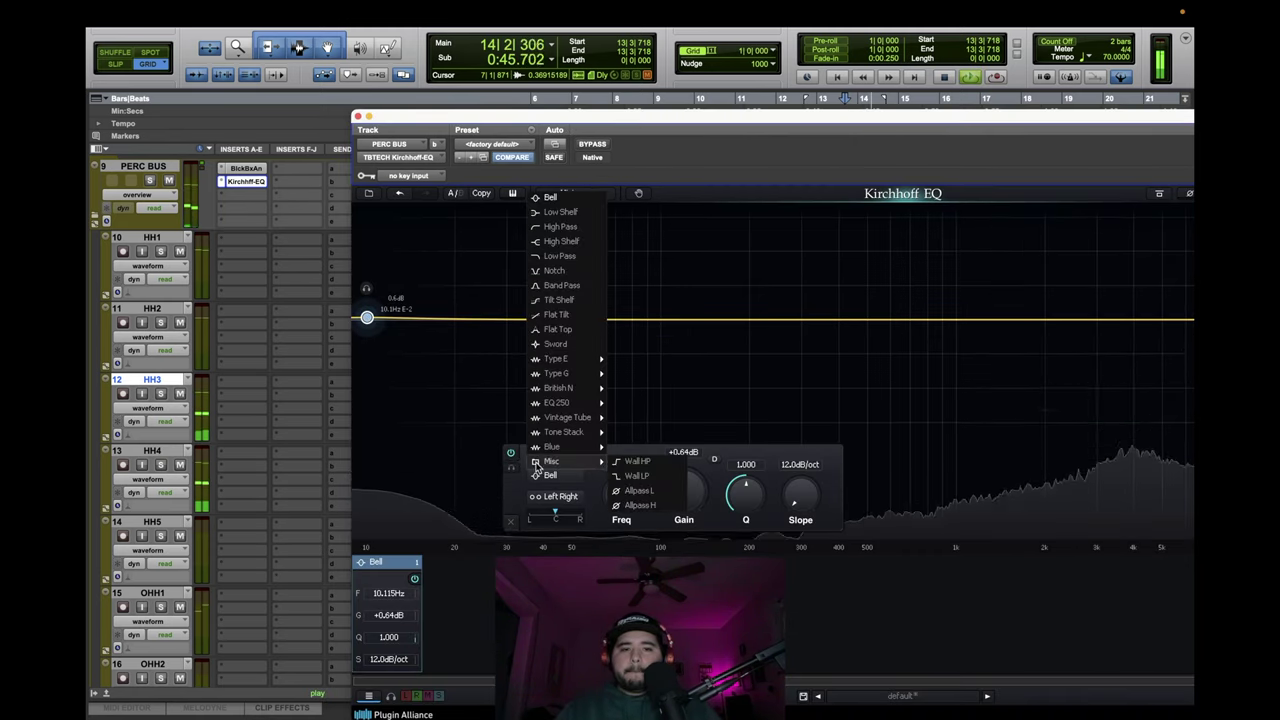
Load the Highpass Start preset on the PERC BUS EQ, set the high-pass frequency to 769.71 Hz, and close the EQ.
left_click(505, 144)
left_click(492, 121)
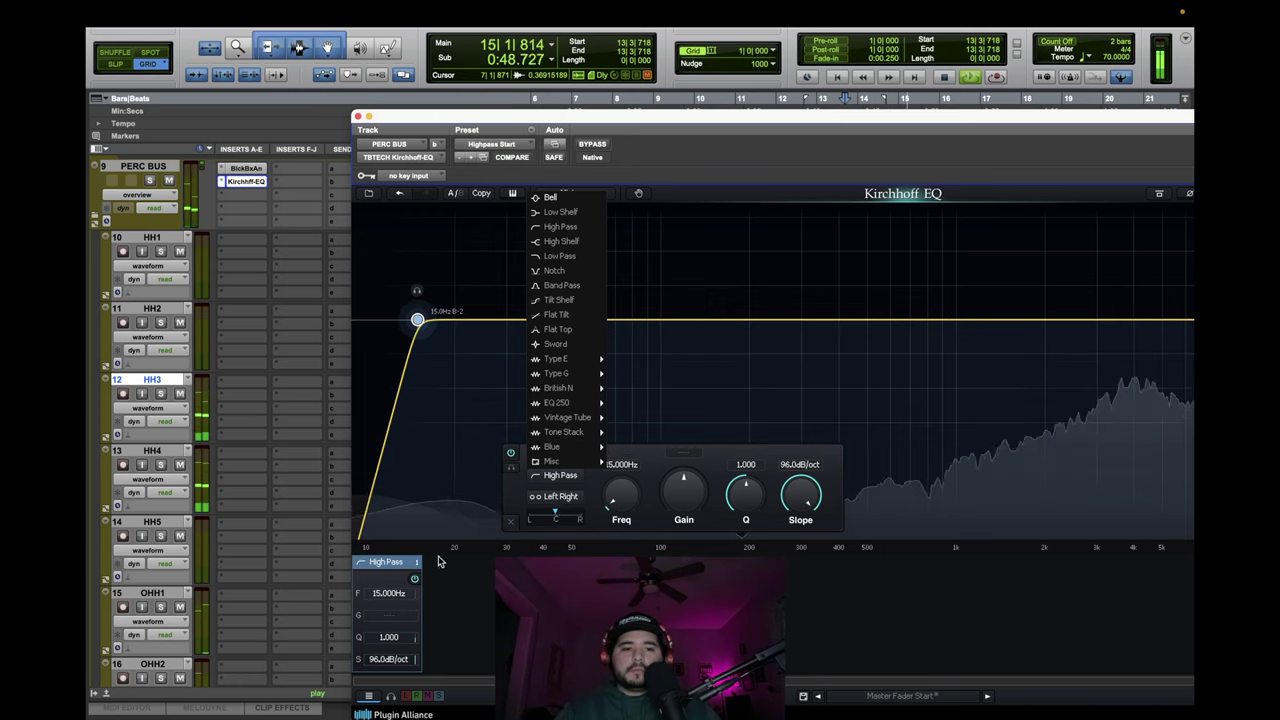
left_click_drag(389, 597, 440, 543)
mouse_move(385, 597)
left_mouse_down()
mouse_move(396, 572)
mouse_move(389, 595)
left_mouse_up()
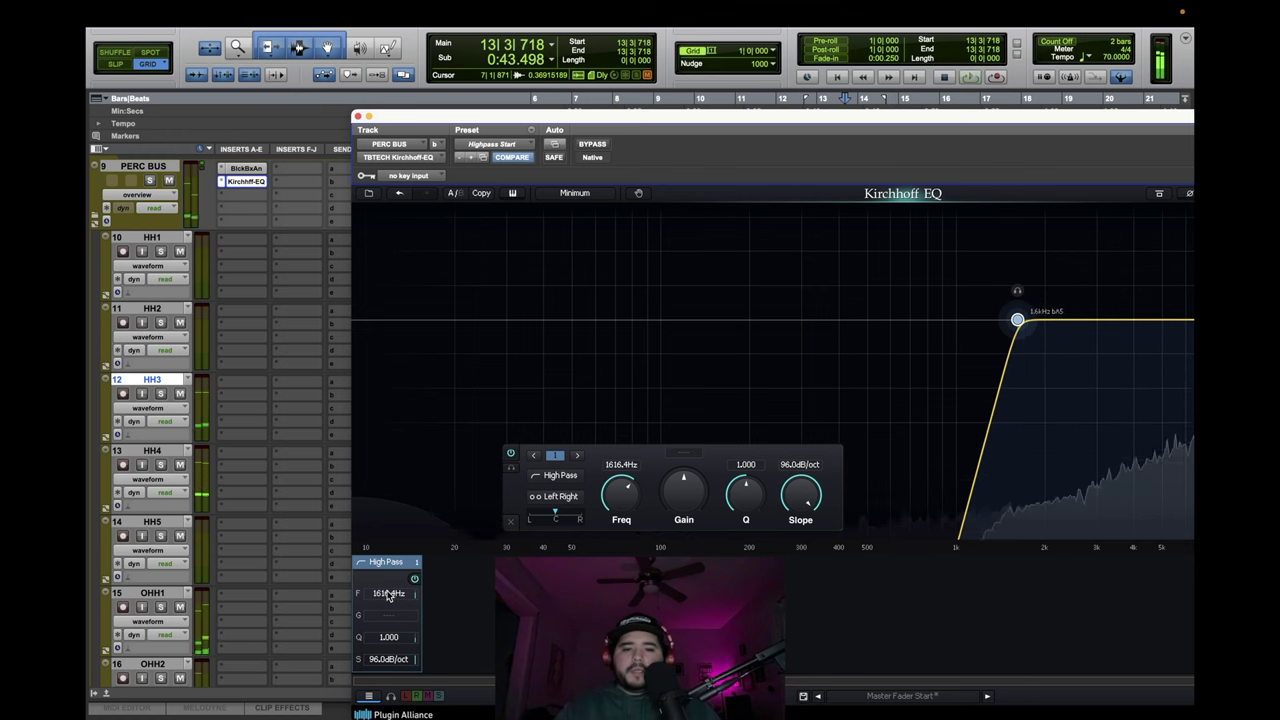
left_click_drag(390, 603, 390, 619)
key("space")
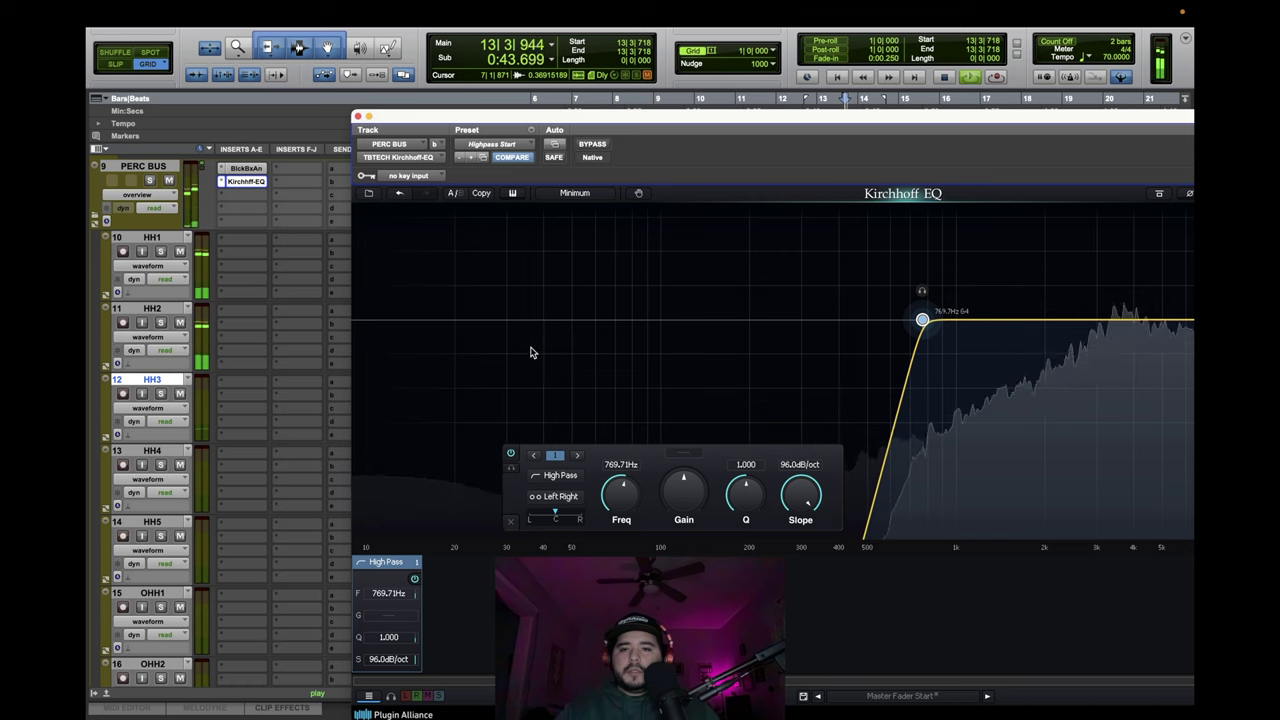
left_click_drag(497, 151, 355, 143)
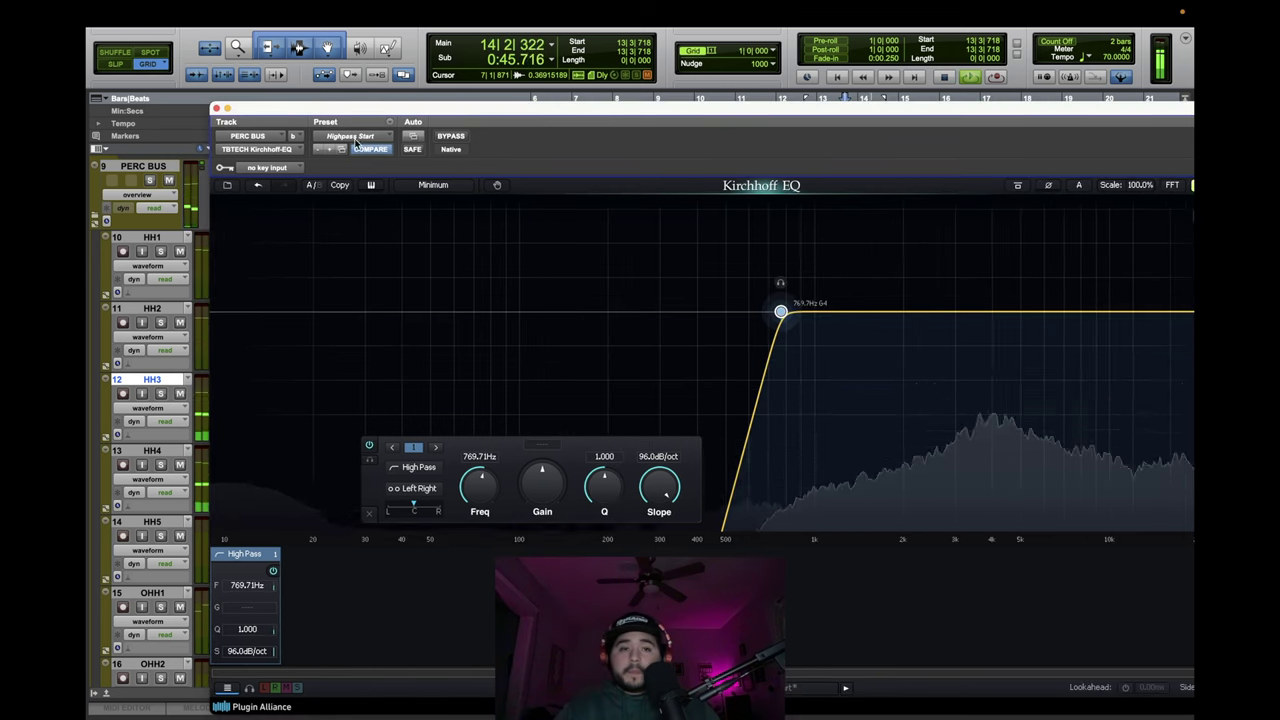
left_click(217, 108)
Go to the lead vocal tracks and play the V LD 2 clips from bar 10 to bar 21.
scroll(816, 638, "down", 4)
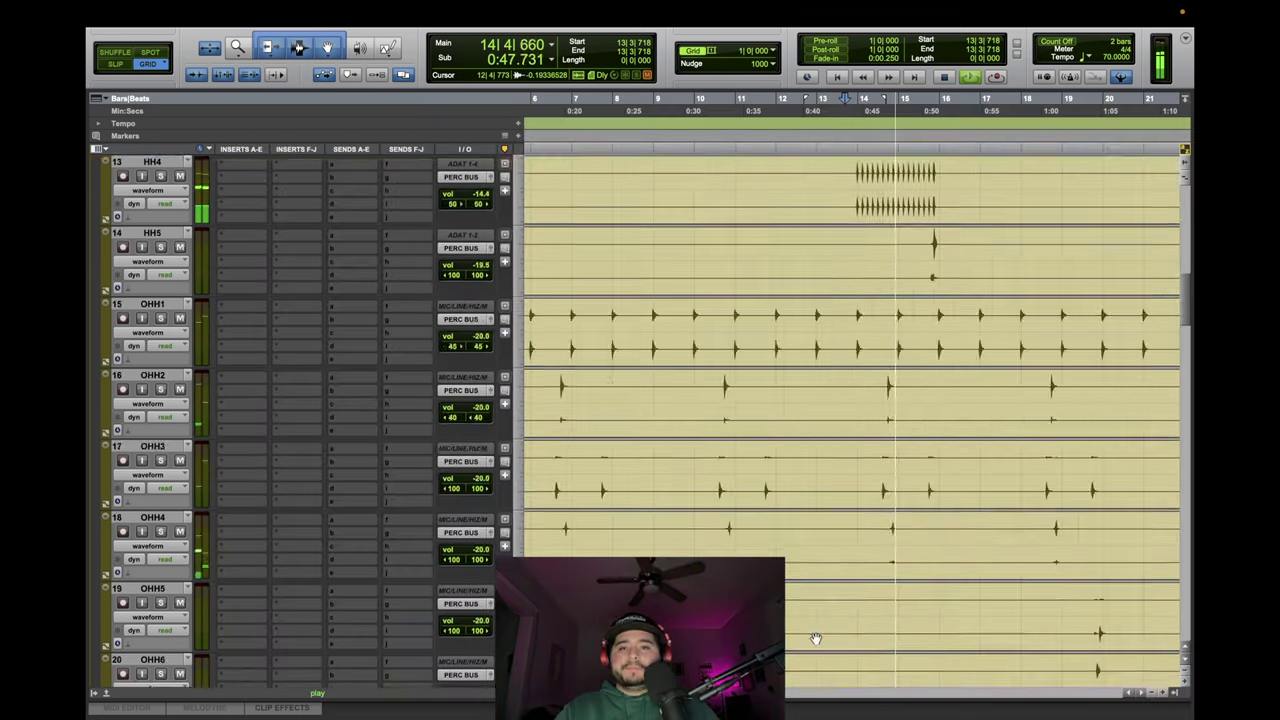
scroll(816, 638, "down", 15)
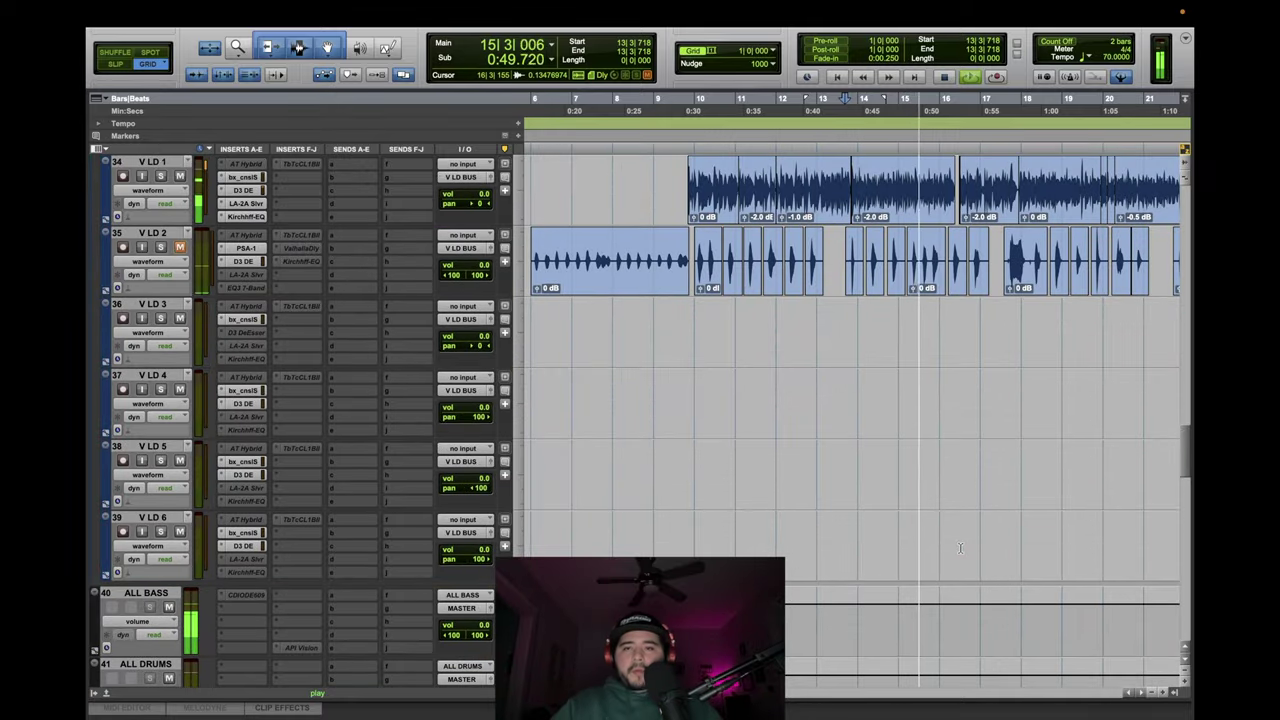
scroll(960, 548, "up", 2)
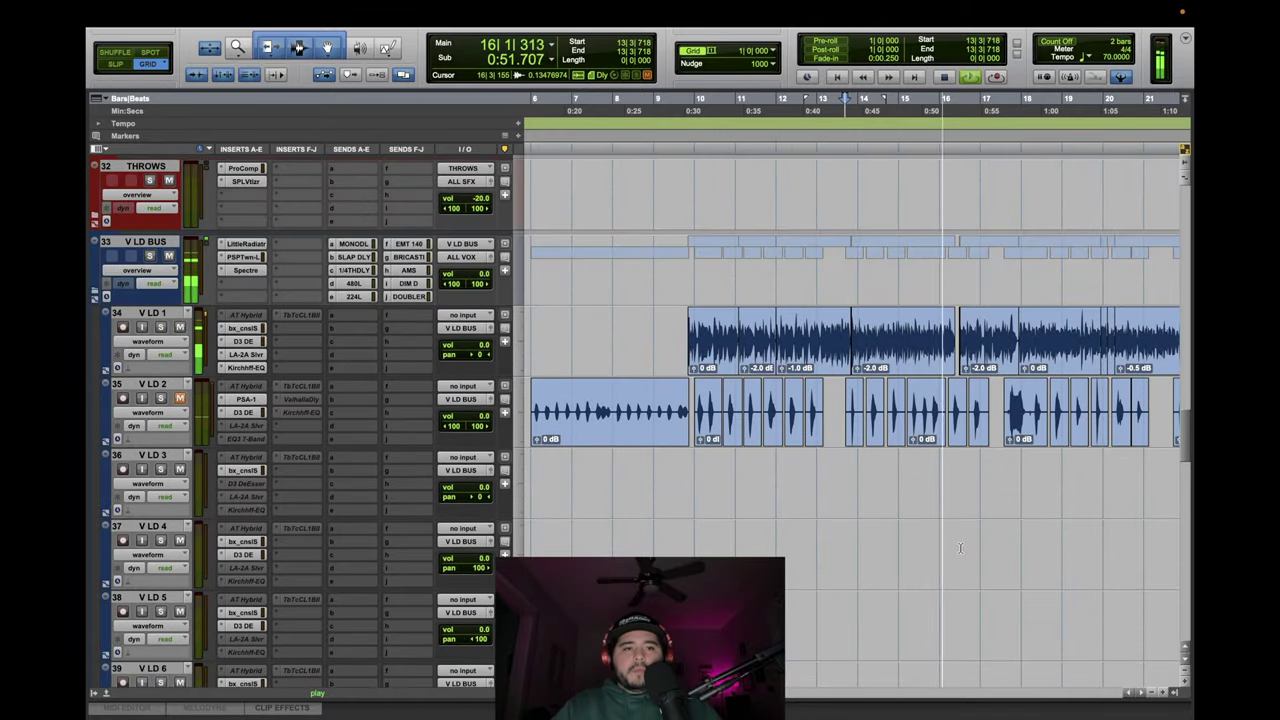
scroll(960, 548, "down", 2)
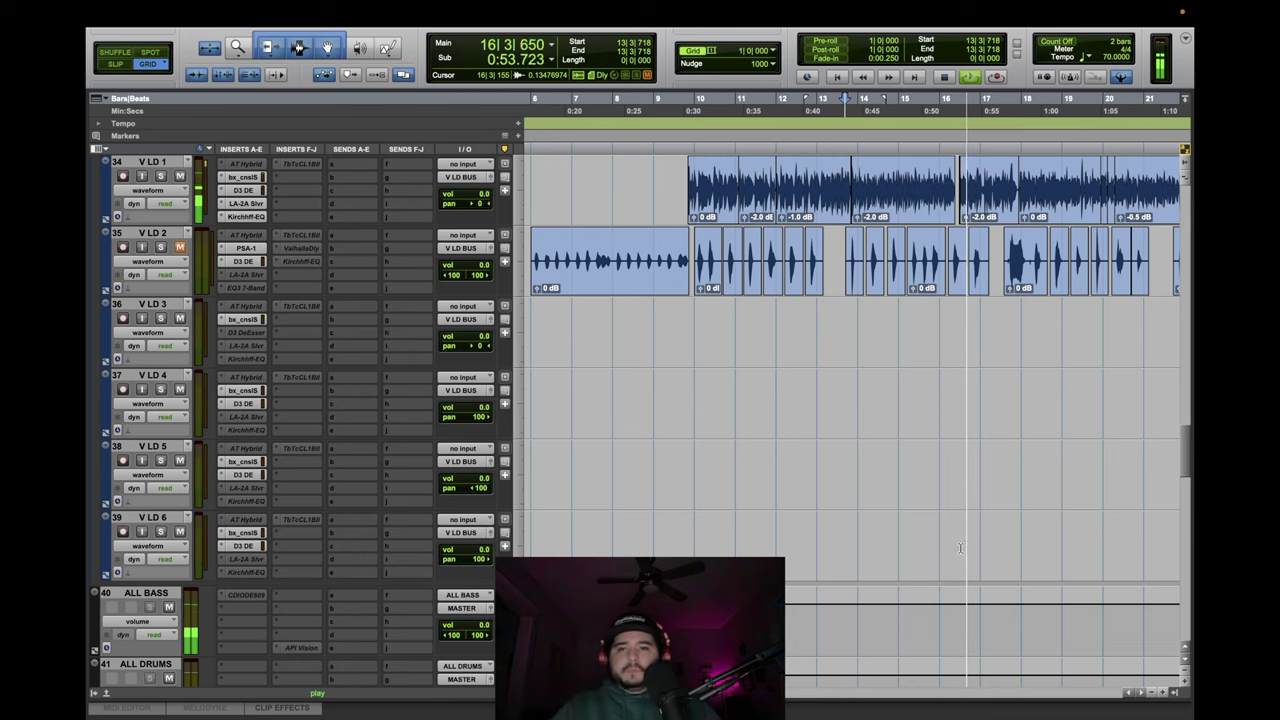
key("r")
scroll(980, 400, "up", 2)
key("space")
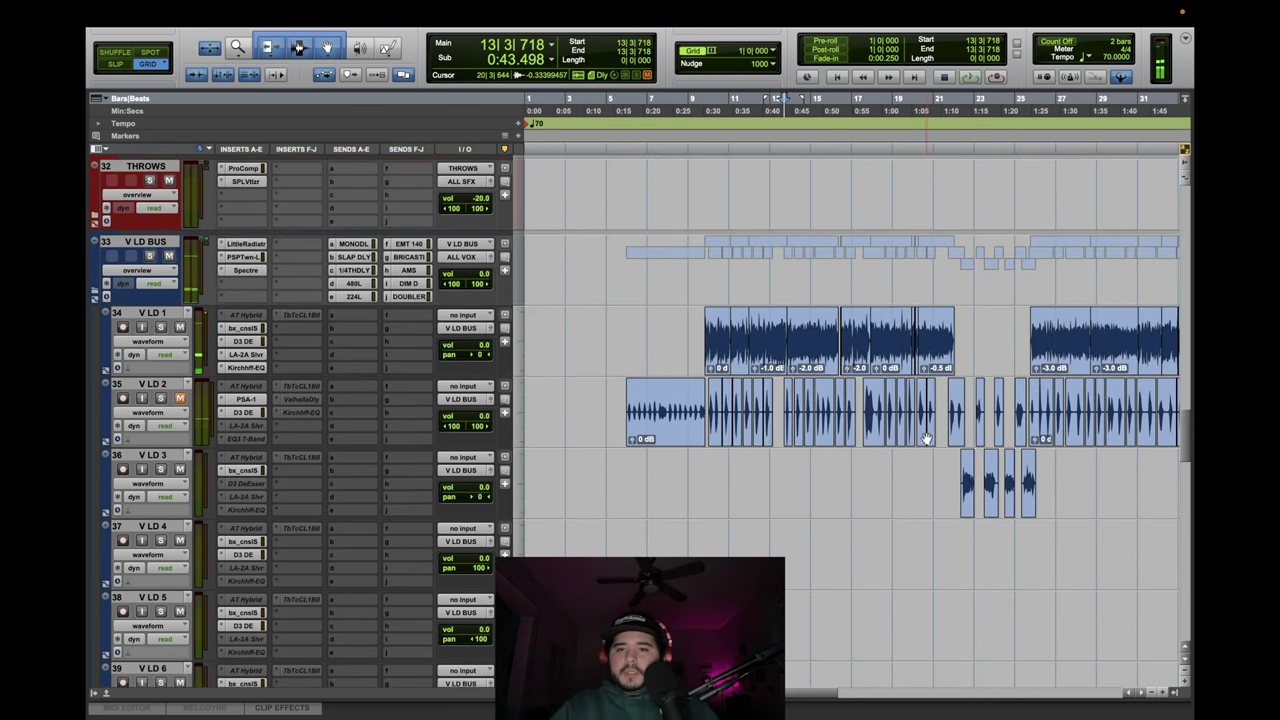
left_click(717, 444)
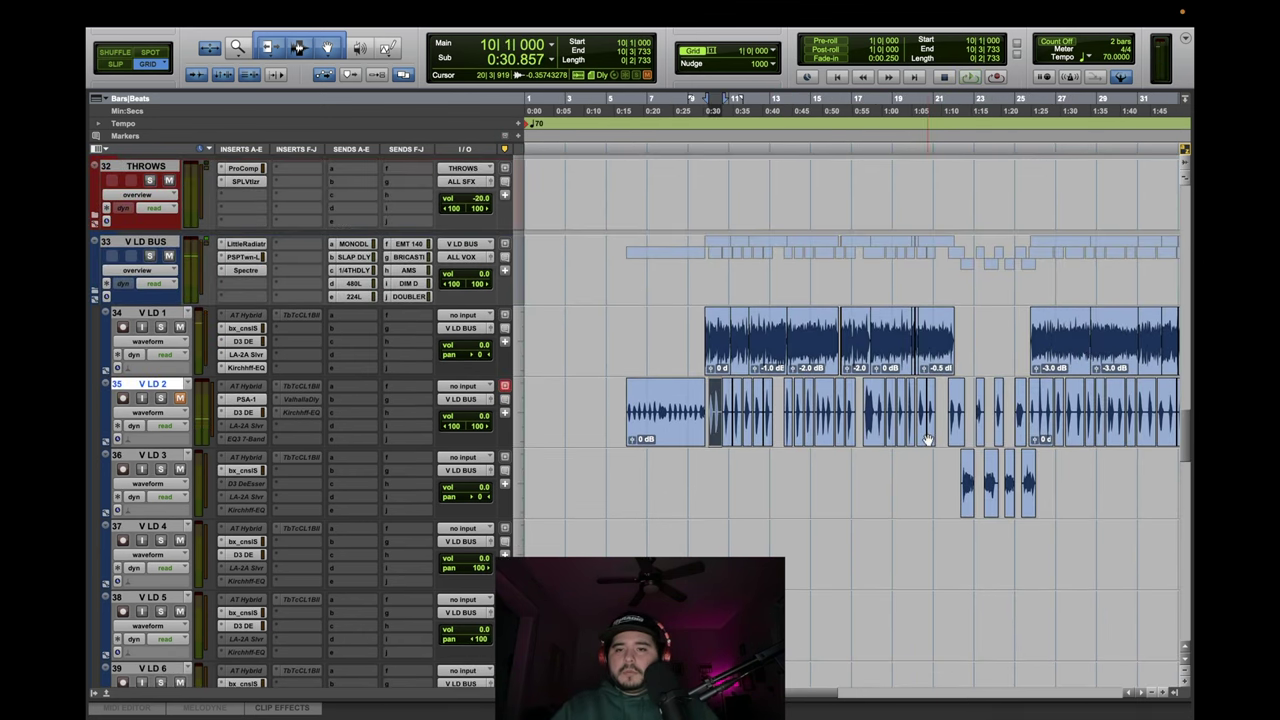
left_click(928, 440, "shift")
key("space")
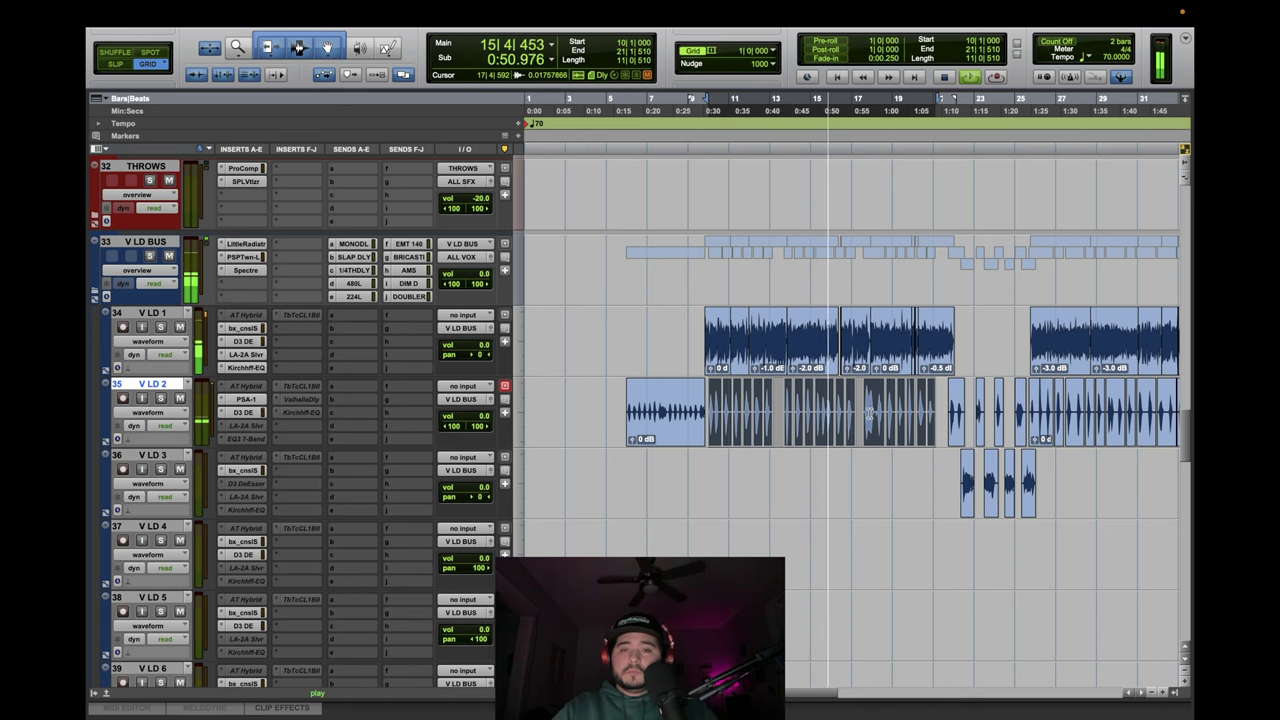
Separate the loud first part of the V LD 2 clip around bars 17–18 and lower its clip gain to -3.0 dB.
left_click(876, 446)
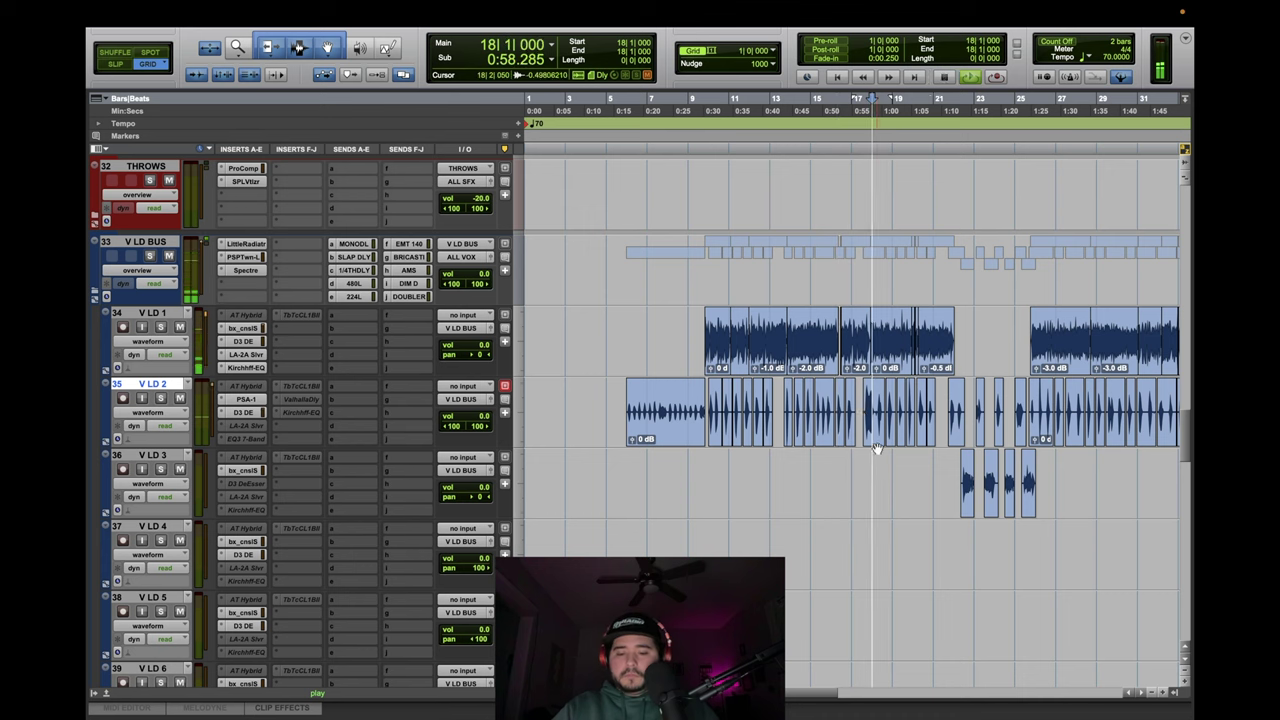
key("space")
key("t")
key("t")
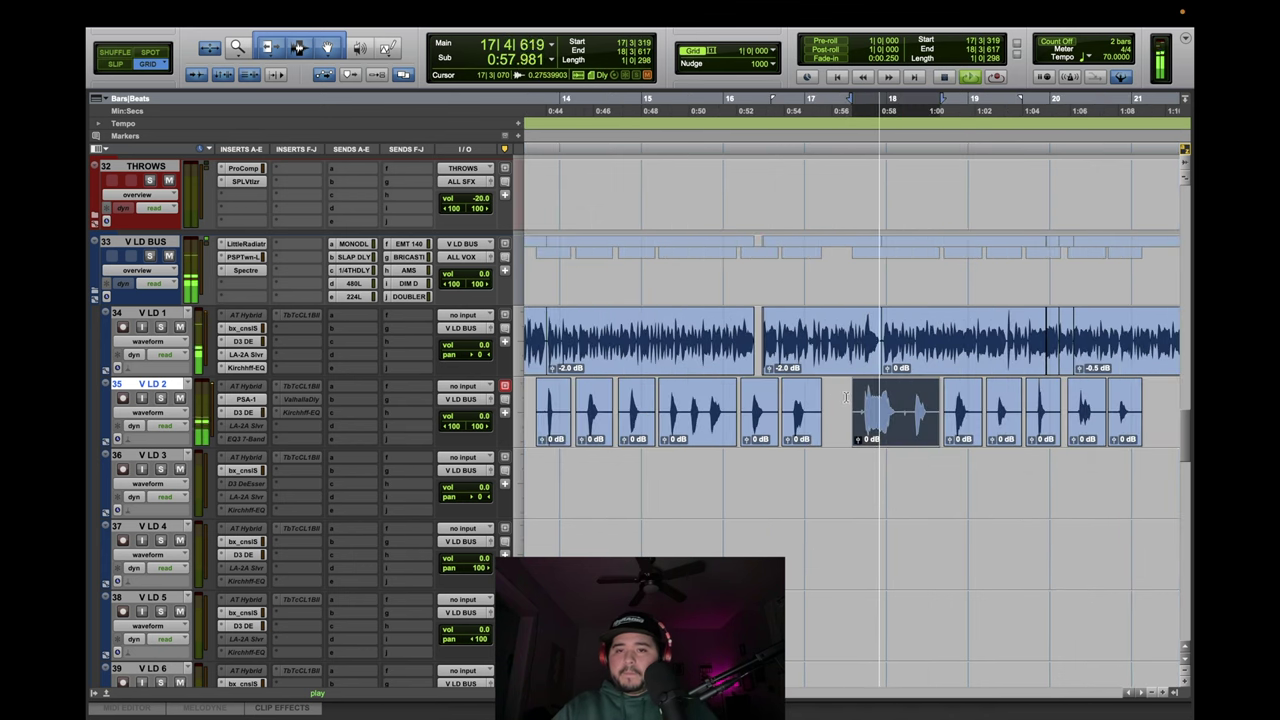
left_click_drag(845, 424, 899, 432)
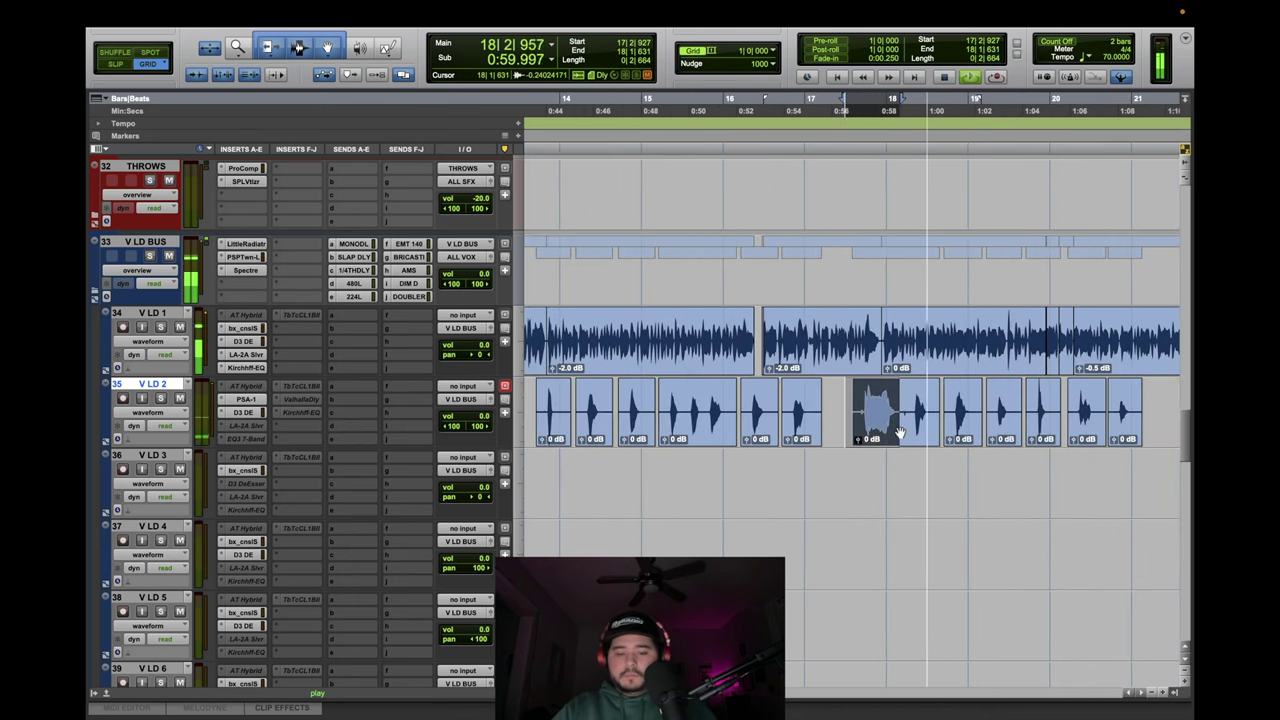
key("b")
key("ctrl+shift+Down")
key("ctrl+shift+Down")
key("ctrl+shift+Down")
key("ctrl+shift+Down")
key("ctrl+shift+Down")
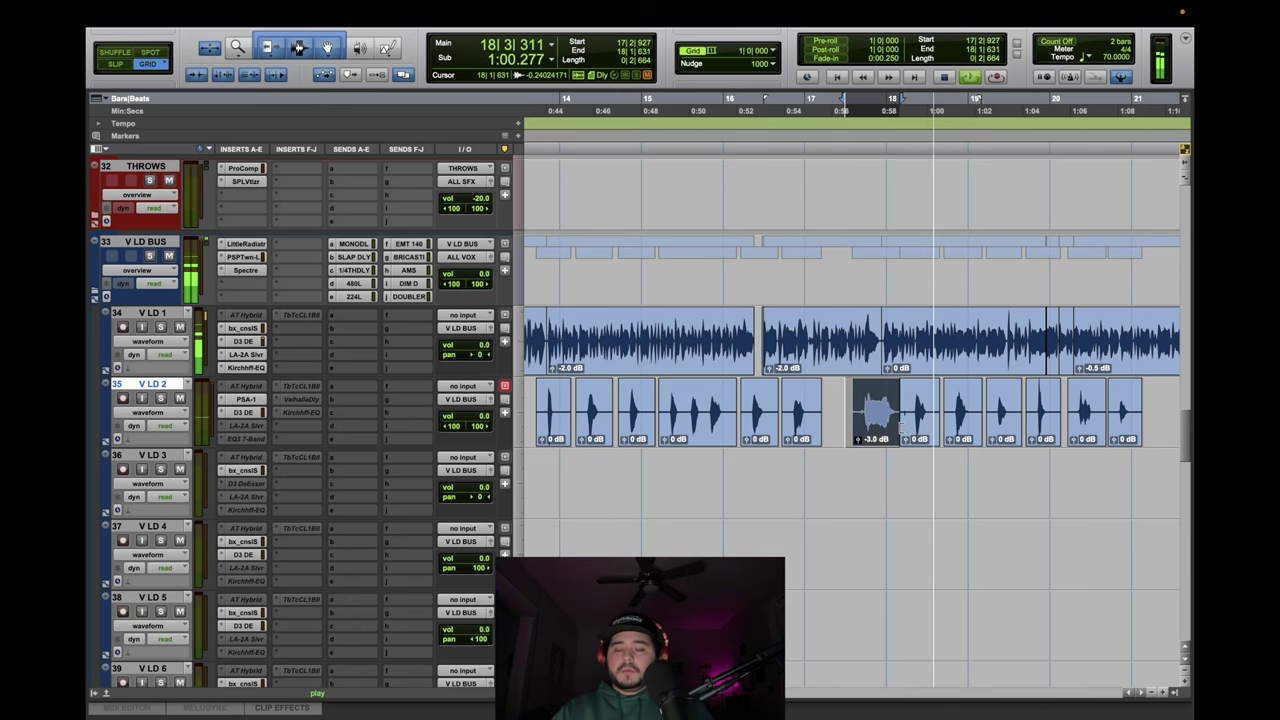
Copy the LA-2A compressor from V LD 1 to V LD 2 and replay the V LD 2 verse clips from bar 10.
key("r")
key("r")
left_click(918, 444)
left_click(705, 440, "shift")
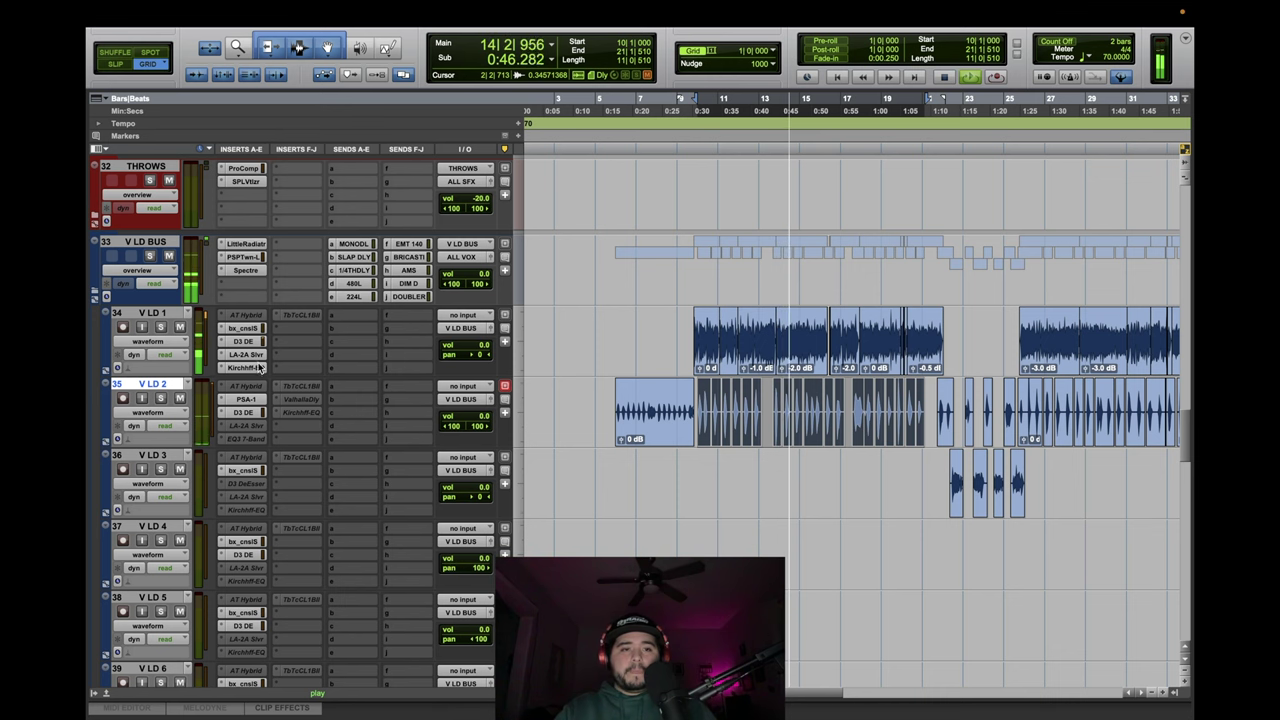
left_click_drag(254, 356, 253, 430)
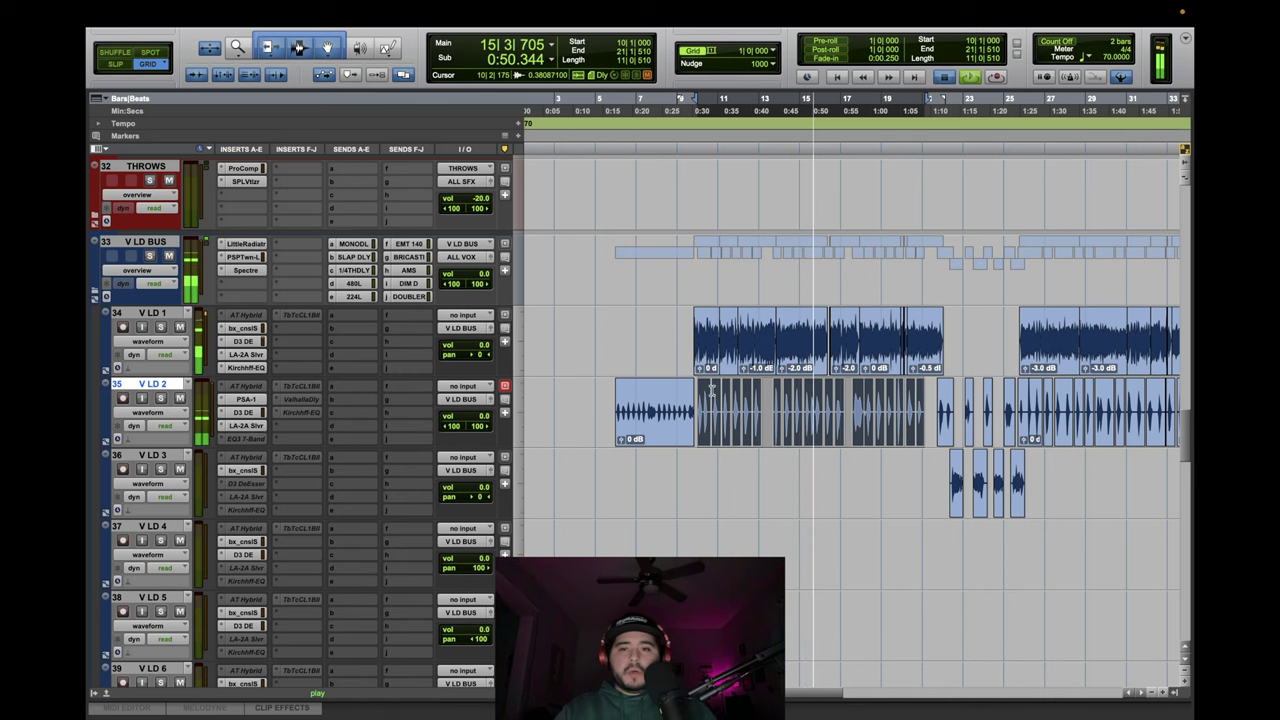
left_click(920, 440)
left_click(703, 447)
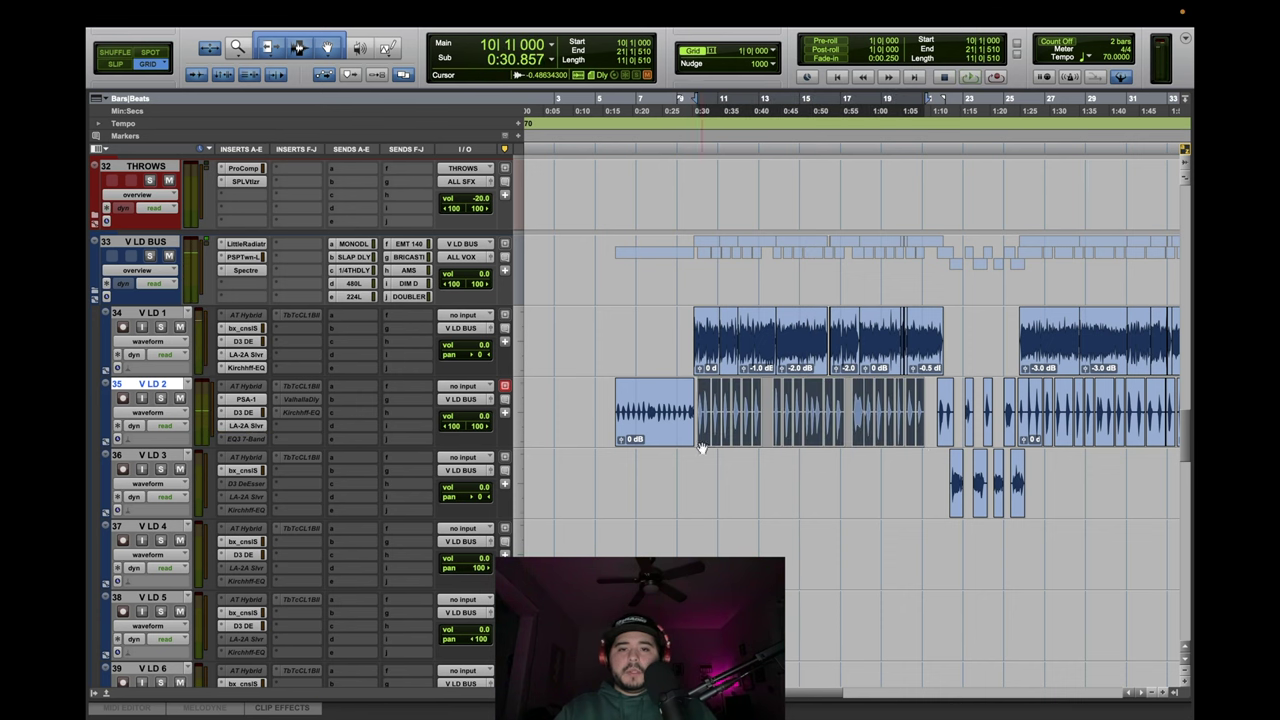
key("space")
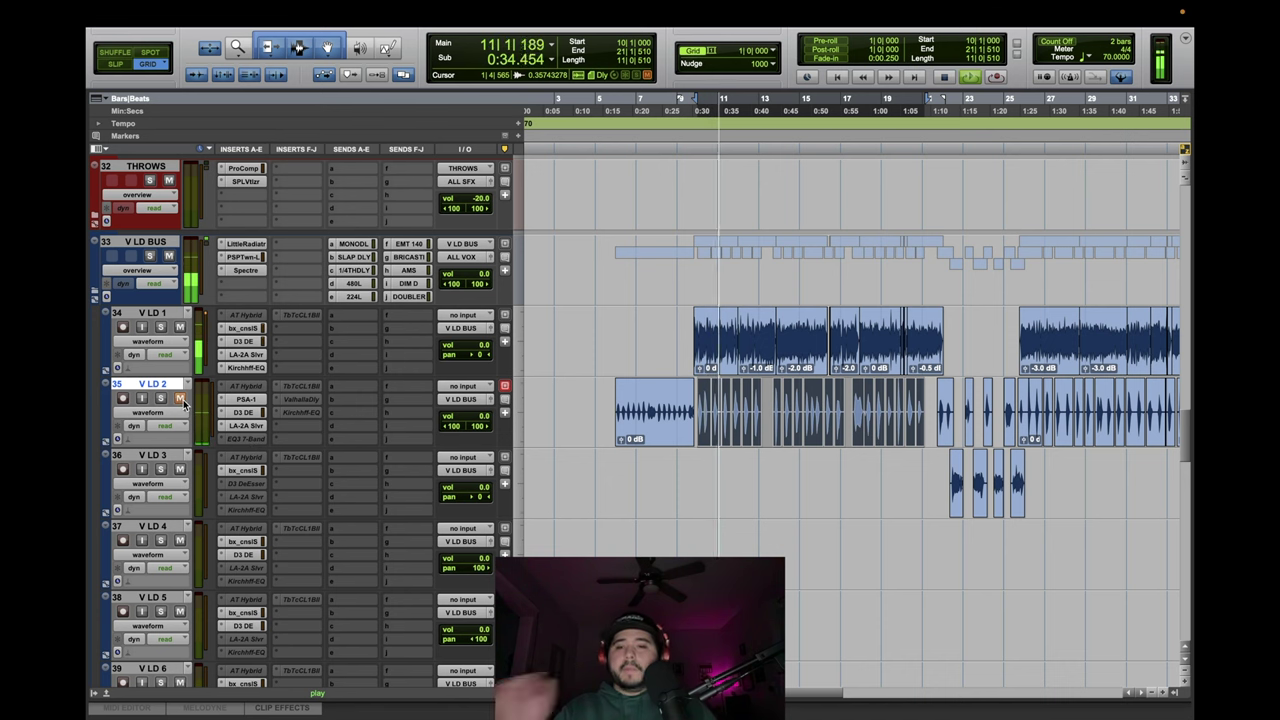
key("space")
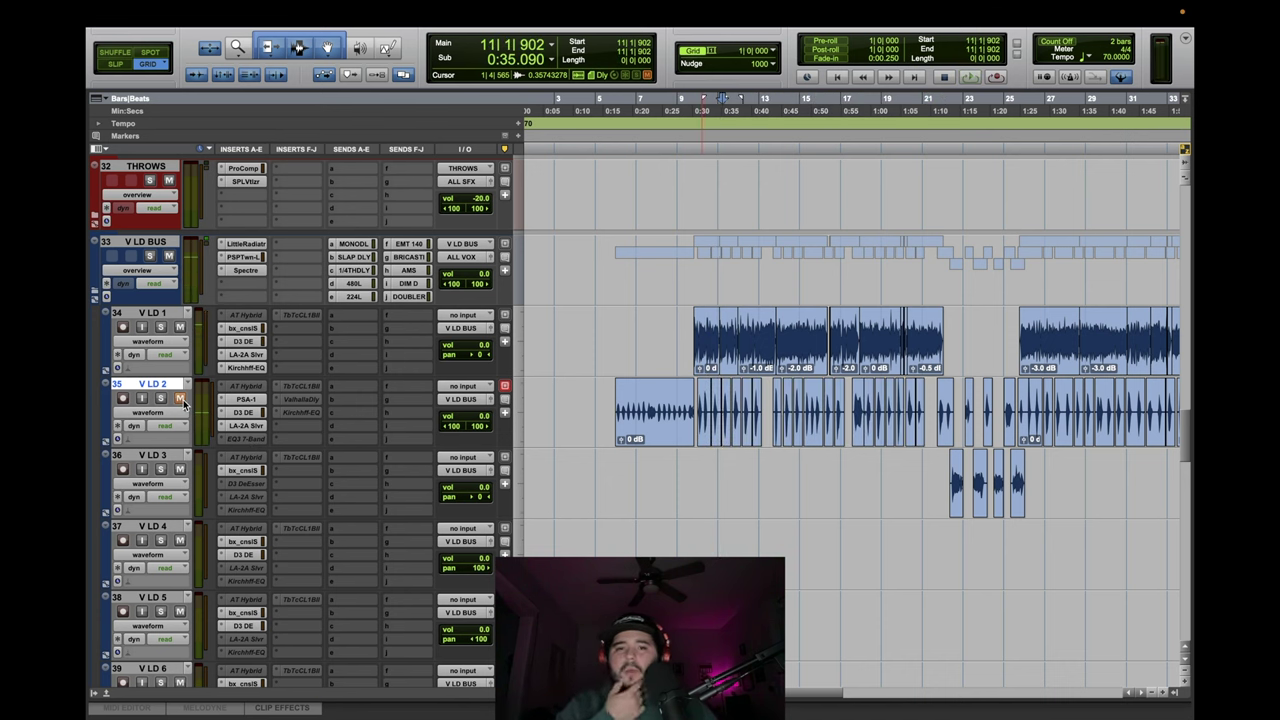
Play the four V LD 3 clips from bar 22 and copy the bx_console and D3 DE inserts from V LD 1 to V LD 3.
scroll(792, 462, "right", 1)
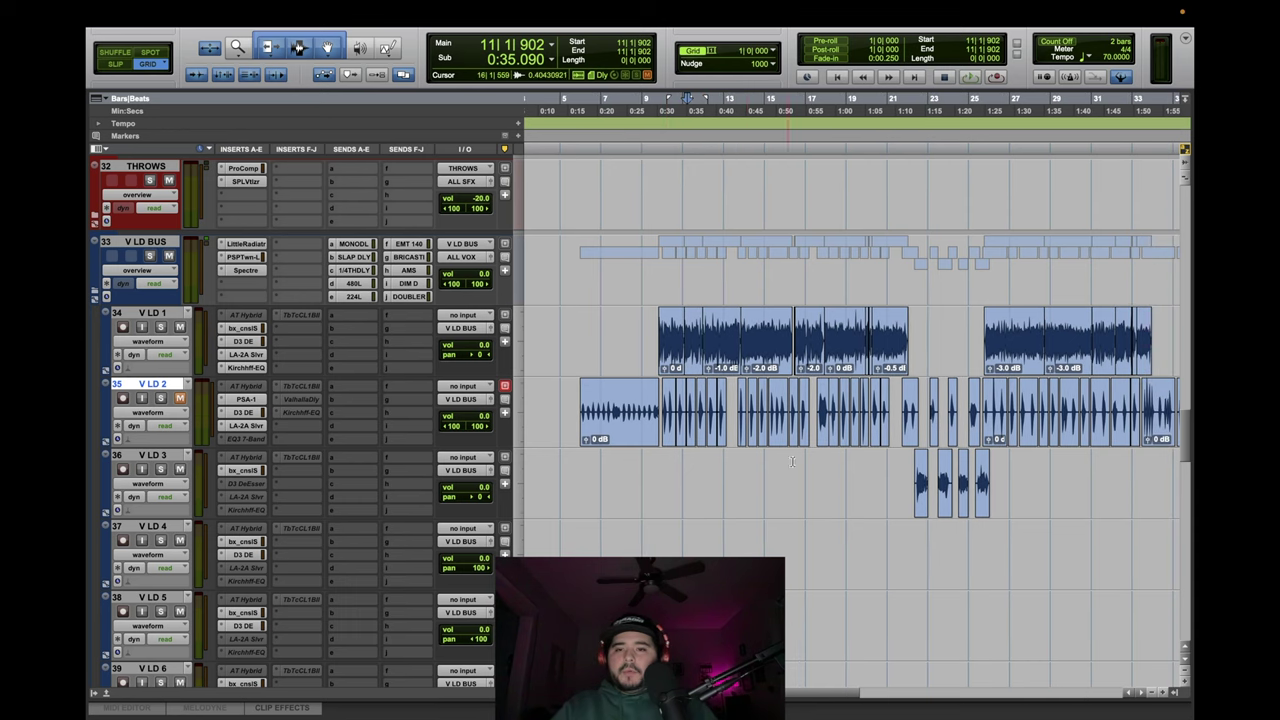
key("t")
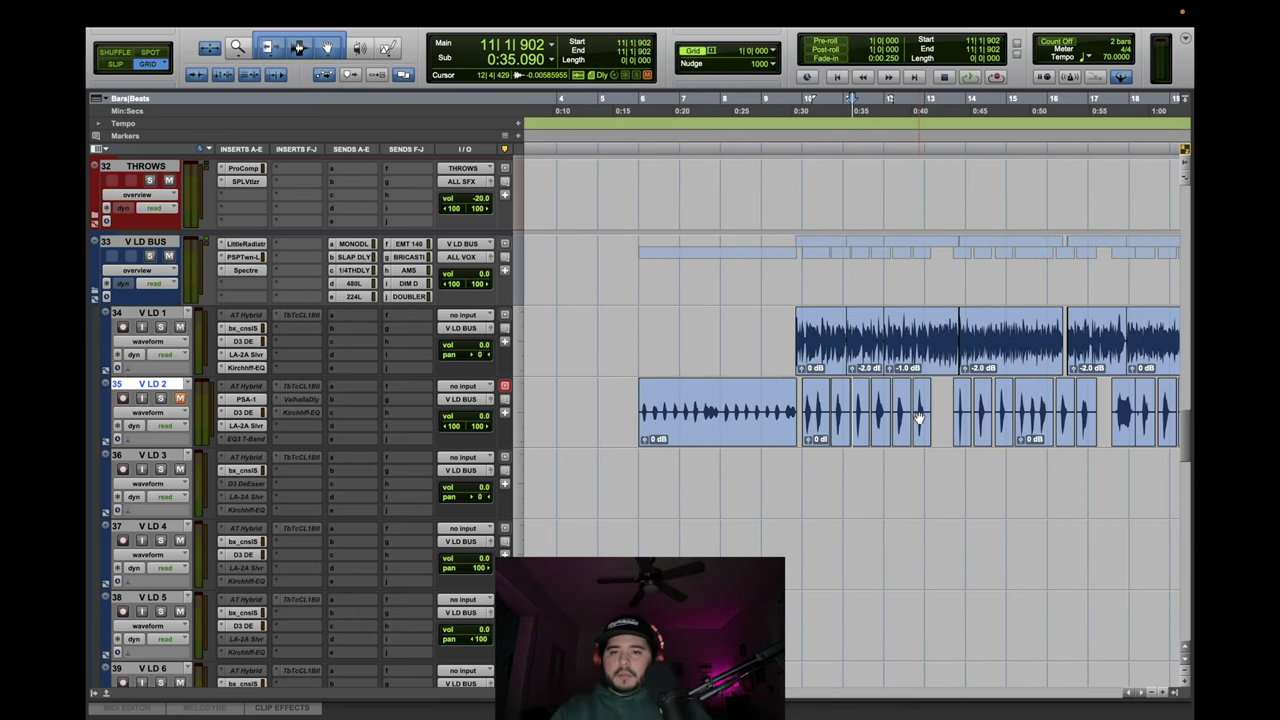
scroll(918, 418, "right", 10)
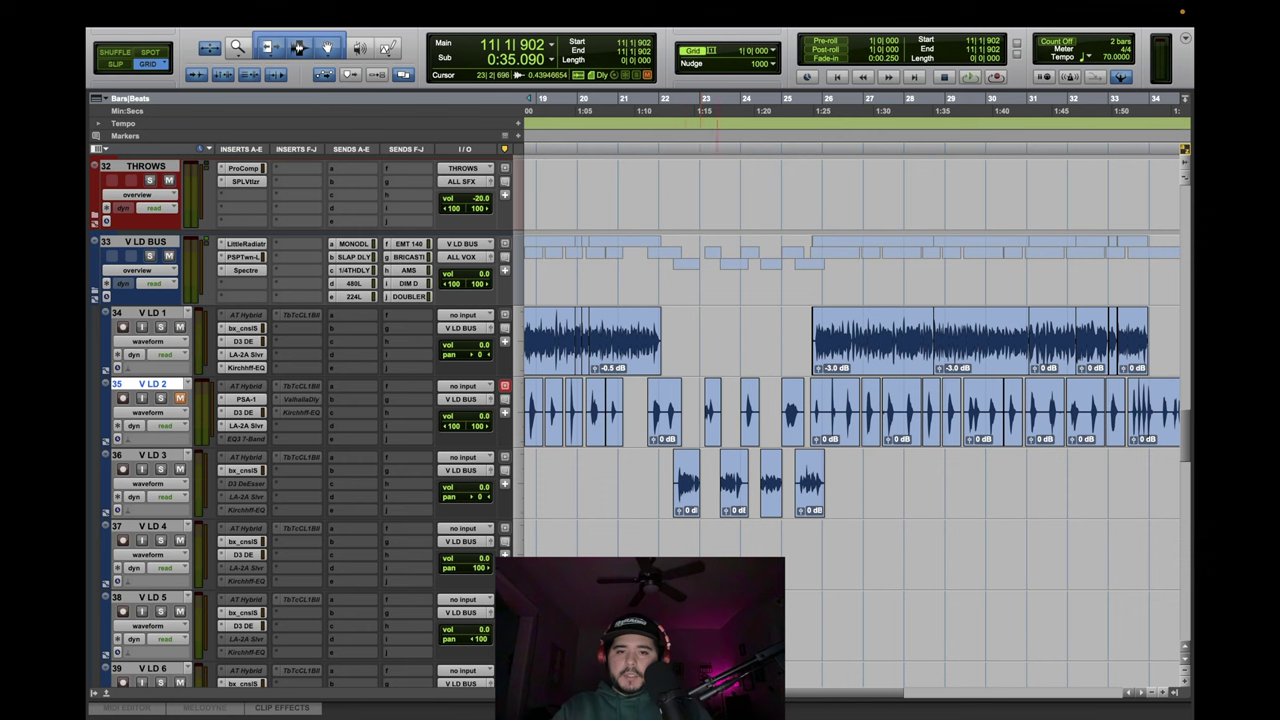
left_click(687, 514)
left_click(808, 497, "shift")
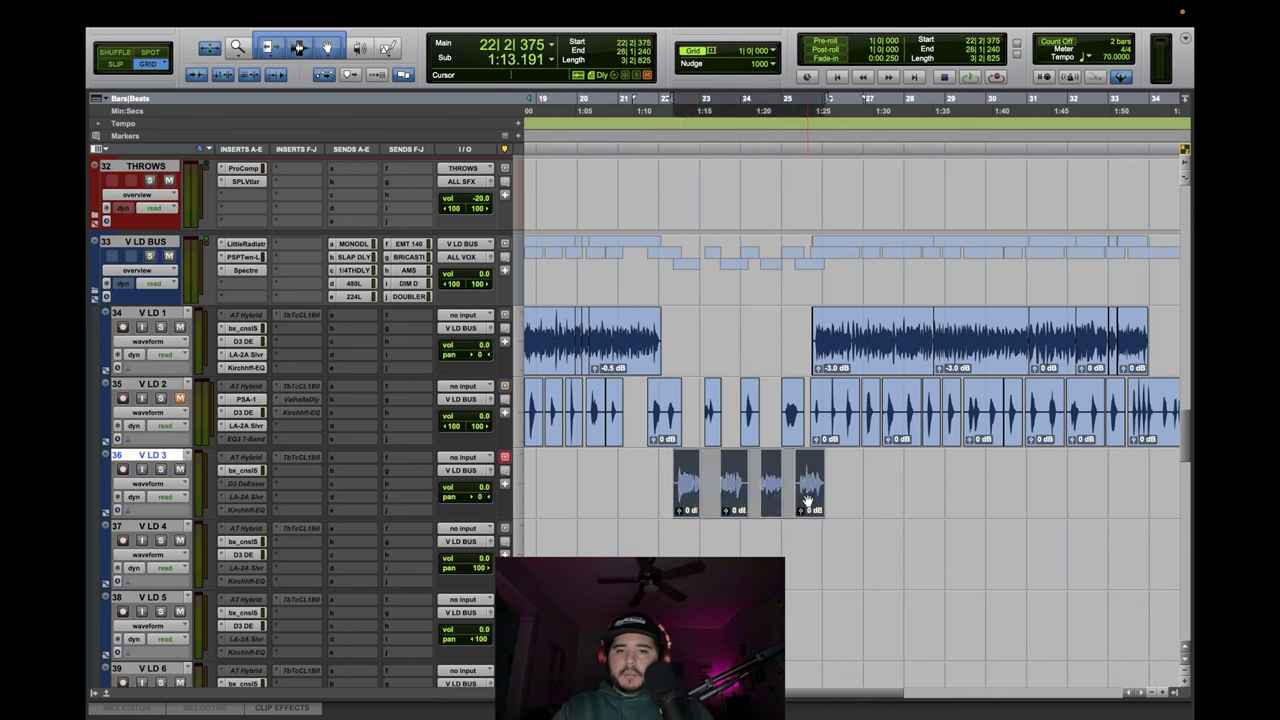
key("space")
key("space")
left_click_drag(246, 329, 253, 470)
left_click_drag(253, 346, 252, 486)
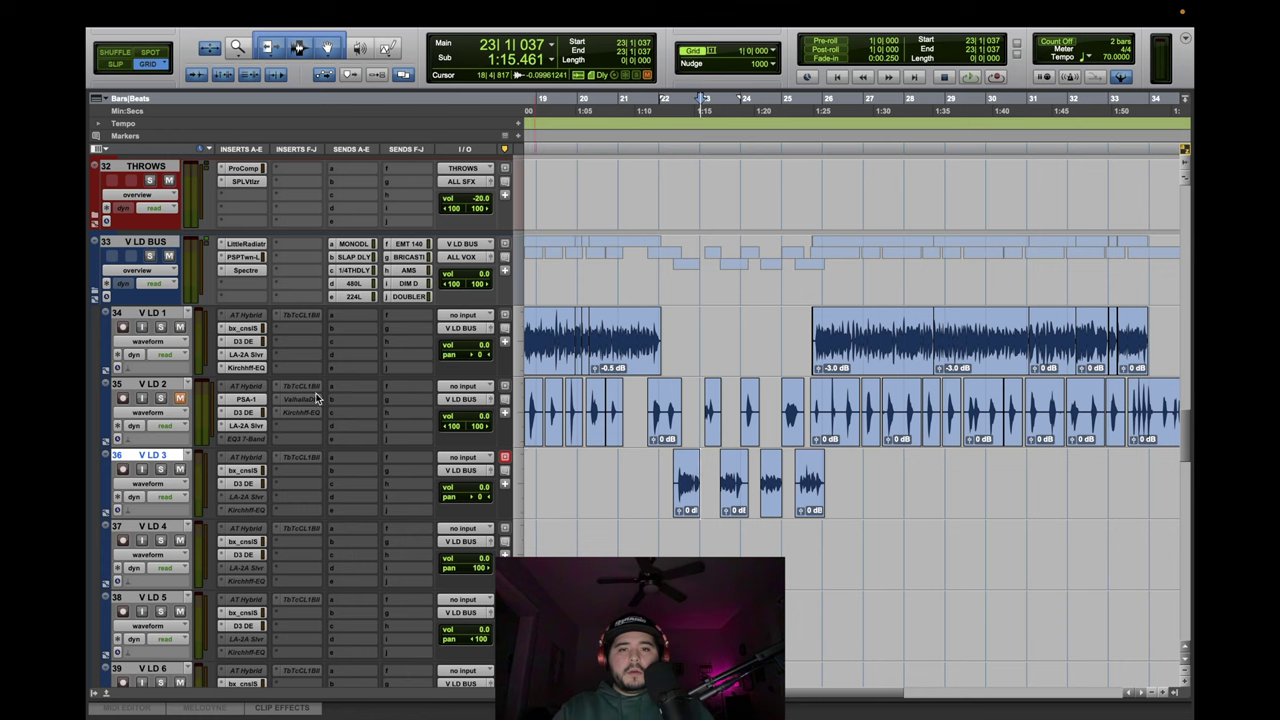
Move all clips on V LD 2 down to V LD 4 at the same timeline position.
key("r")
key("r")
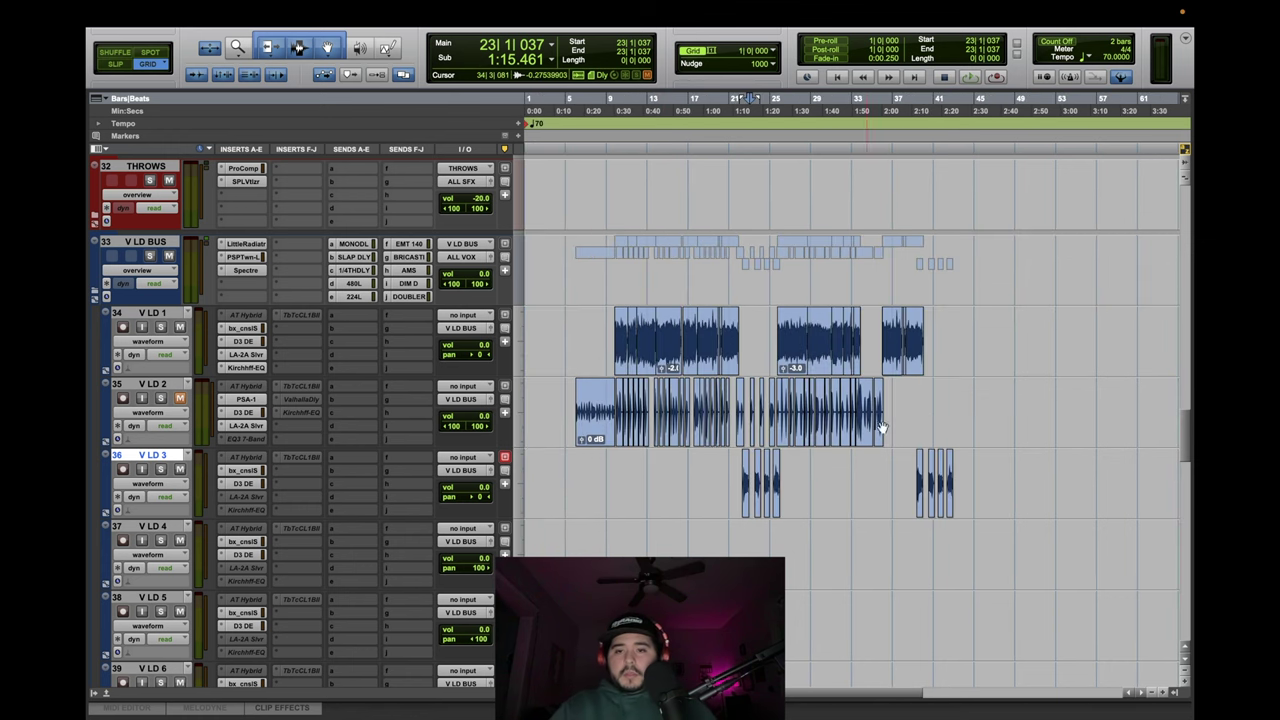
left_click_drag(910, 420, 539, 387)
key("Delete")
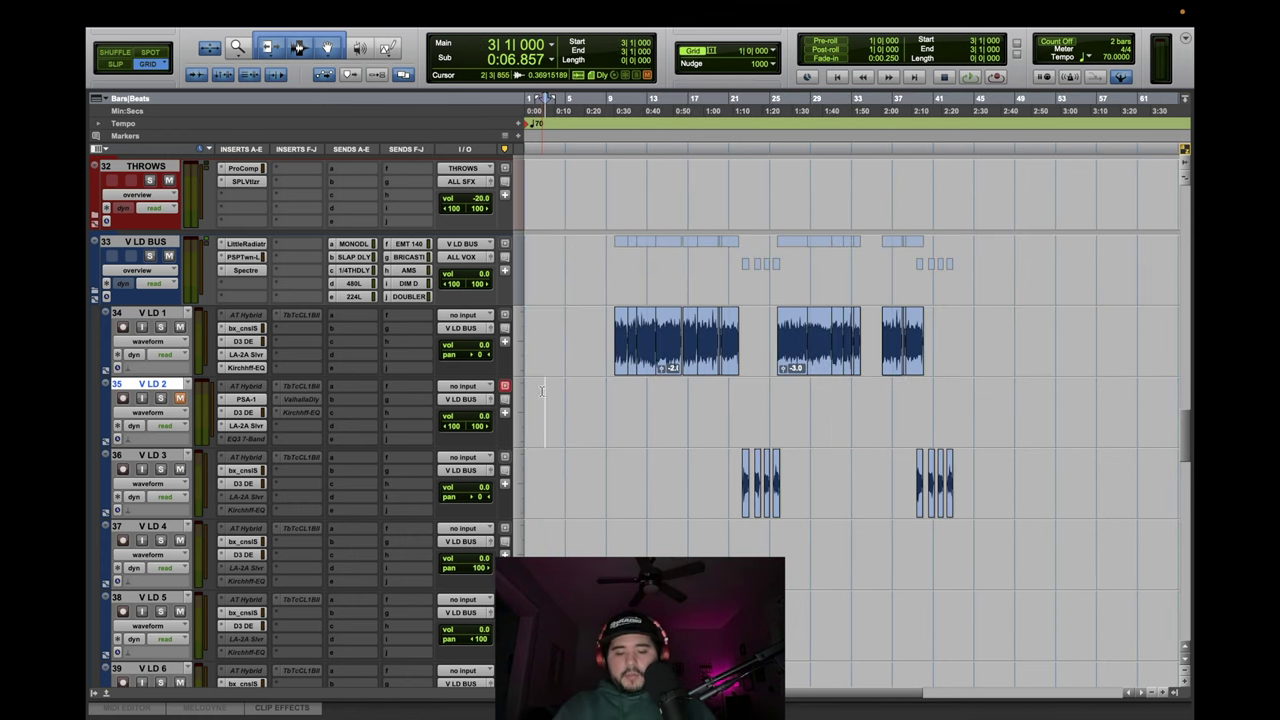
key("semicolon")
key("semicolon")
key("ctrl+v")
Move the short clip groups on V LD 3 up to V LD 2 at the same timeline position.
left_click_drag(676, 420, 1063, 444)
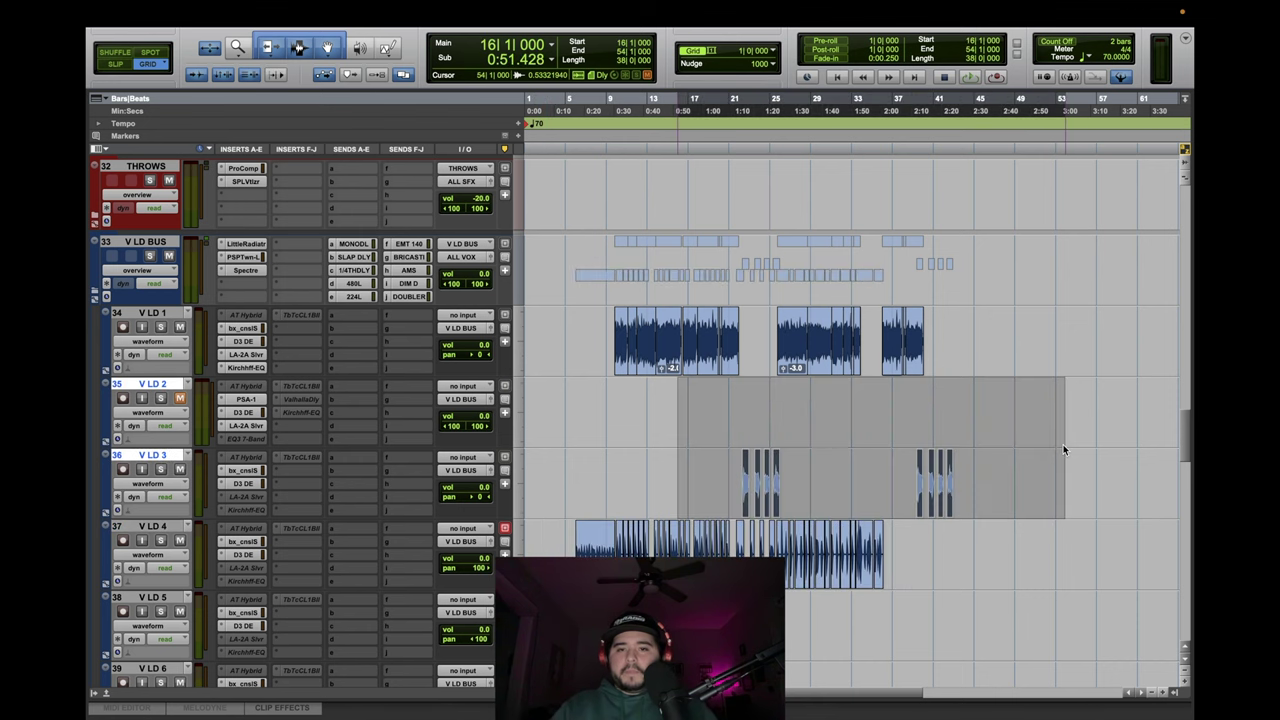
key("semicolon")
key("p")
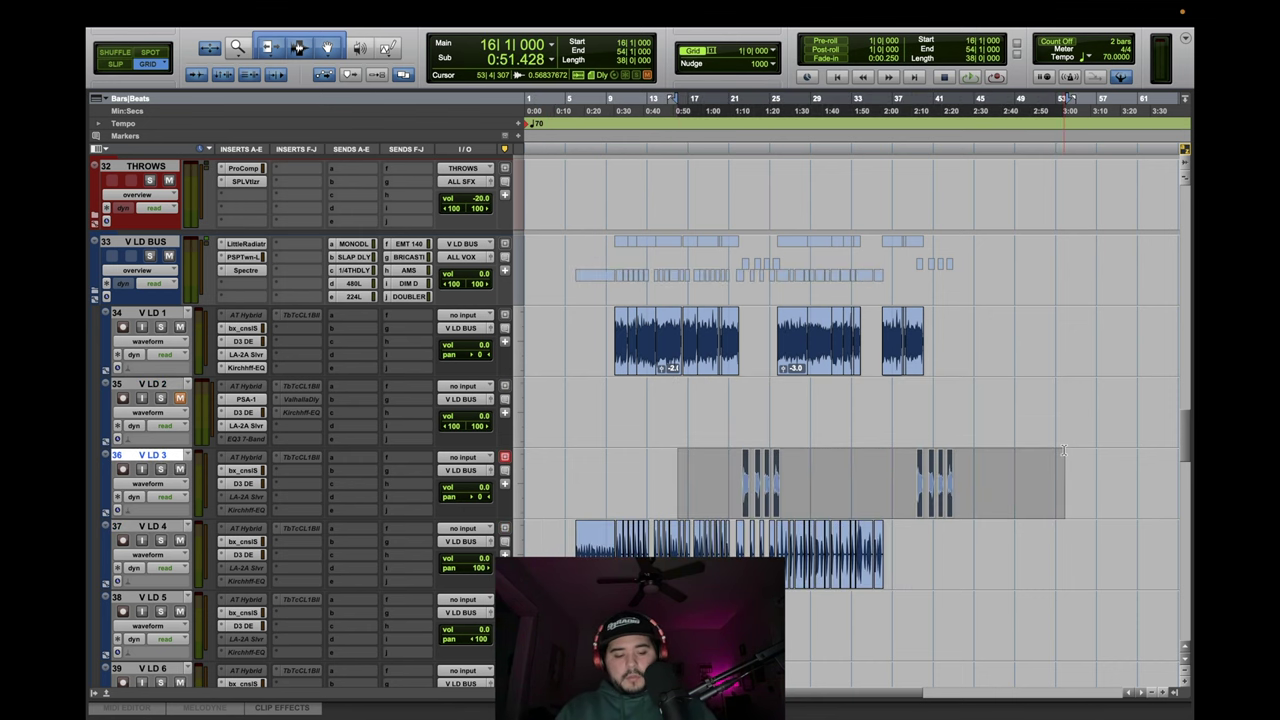
key("super+x")
key("p")
key("super+v")
Move all clips on V LD 4 up to V LD 3 at the same timeline position.
left_click_drag(933, 540, 547, 532)
key("super+x")
key("p")
key("p")
key("semicolon")
key("super+v")
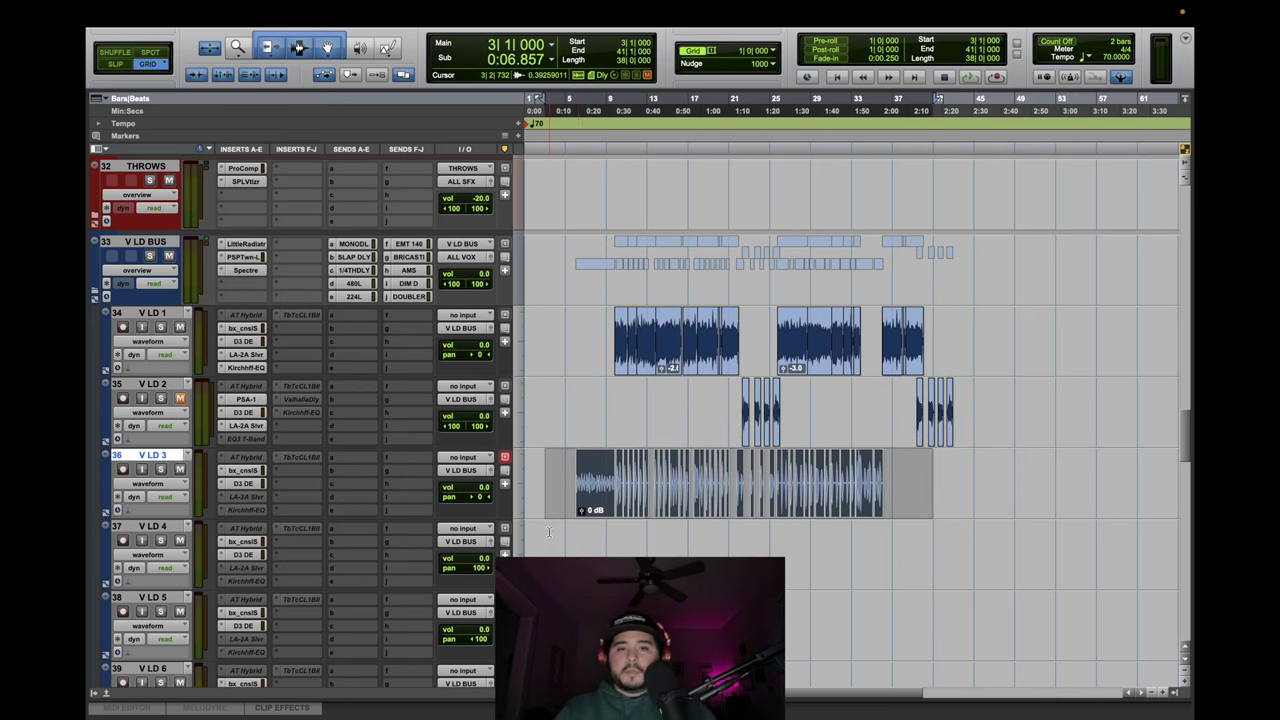
Copy PSA-1 from V LD 2 to V LD 3 with LA-2A active there, and copy bx_console and Kirchhoff-EQ from V LD 1 to V LD 2.
left_click_drag(253, 405, 260, 492)
left_click(264, 499, "ctrl+super")
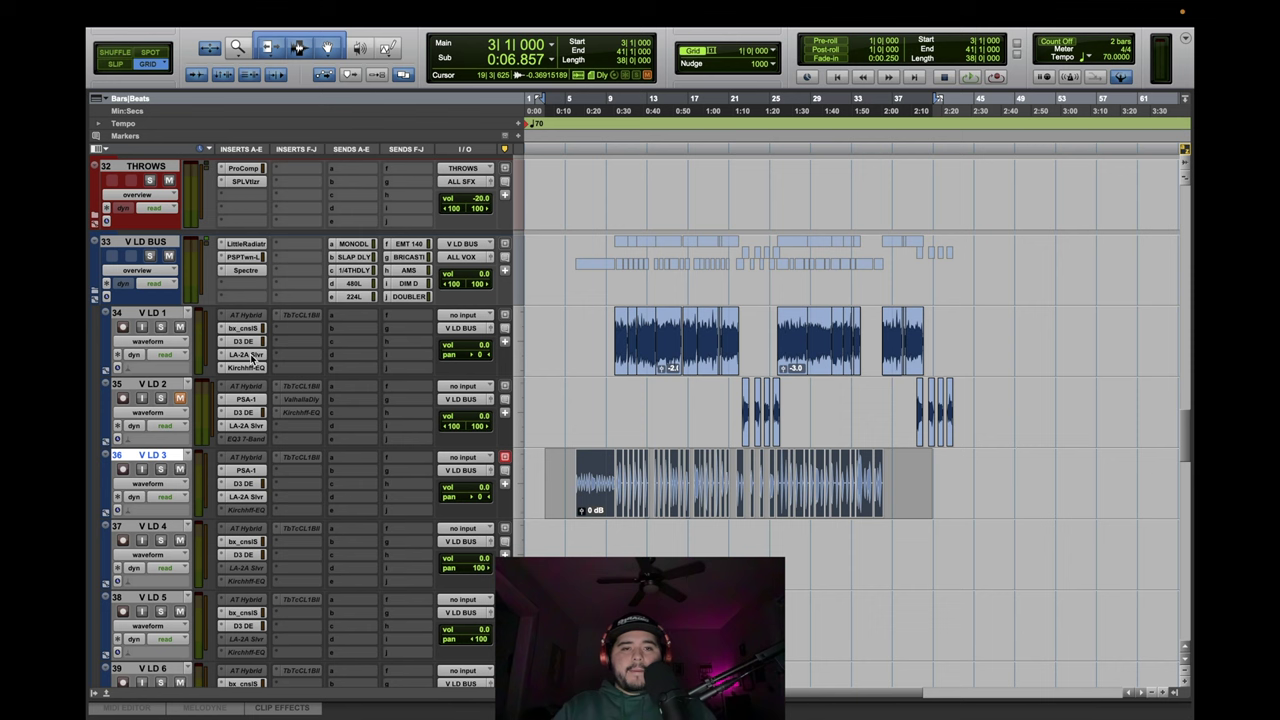
left_click_drag(250, 329, 255, 405)
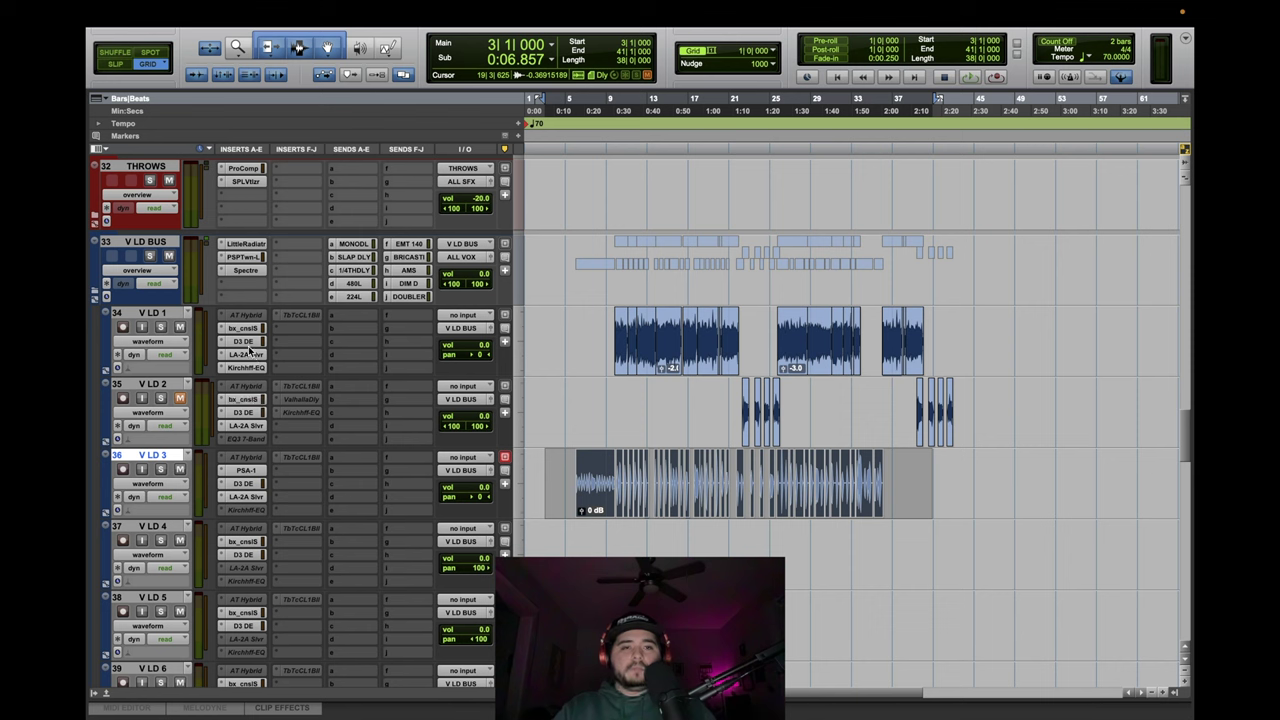
left_click_drag(251, 372, 244, 425)
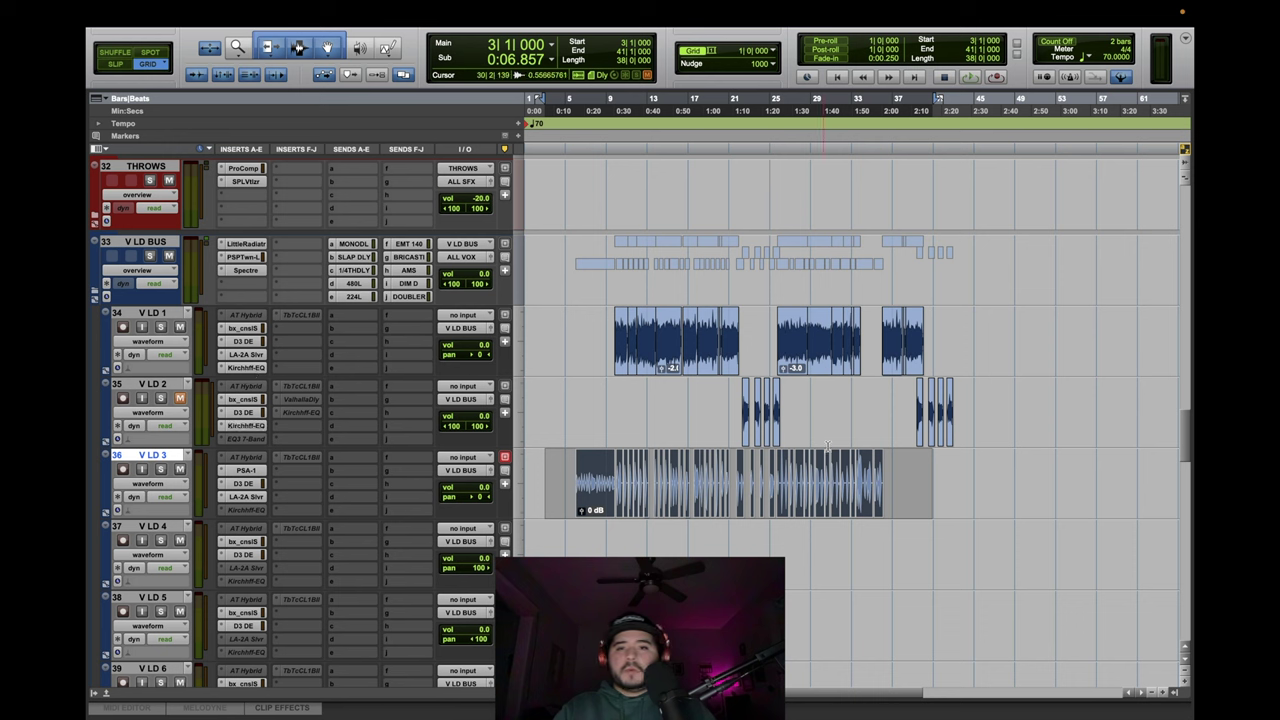
Mute V LD 3, unmute V LD 2 and play the V LD 2 clips from bar 22.
left_click_drag(787, 443, 742, 443)
key("space")
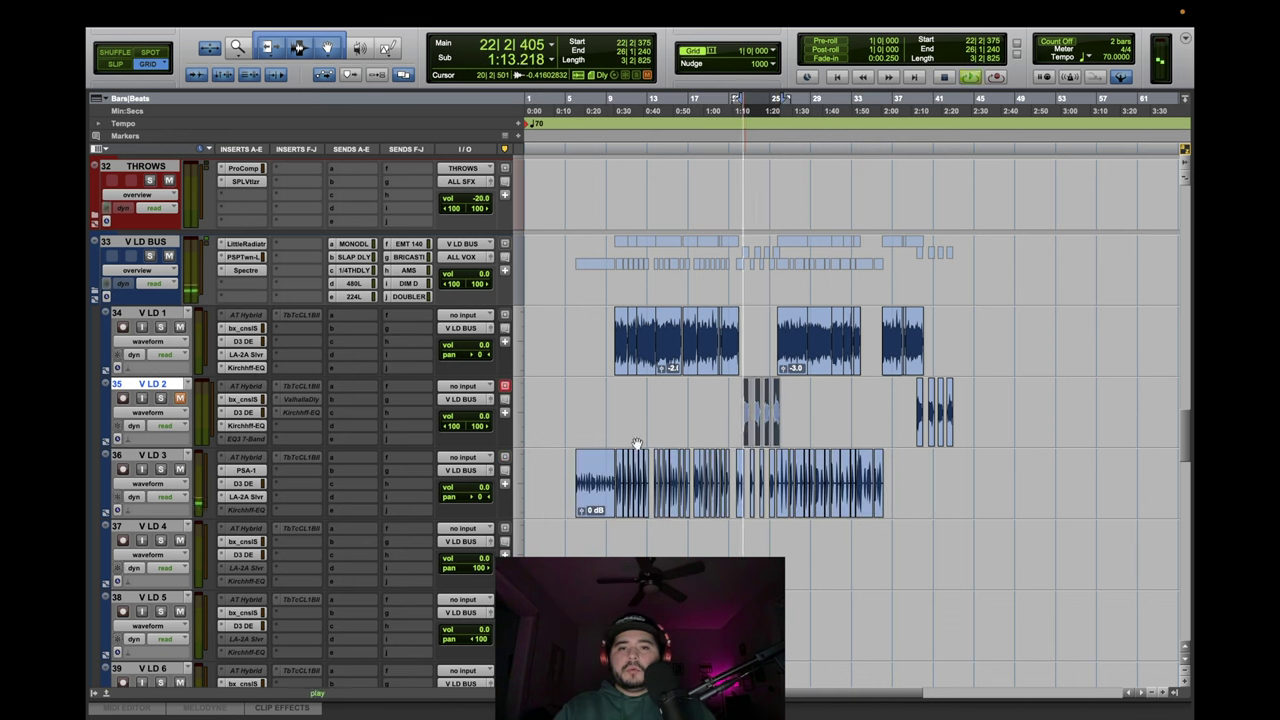
key("space")
left_click(180, 469)
left_click(180, 398)
key("space")
key("t")
key("t")
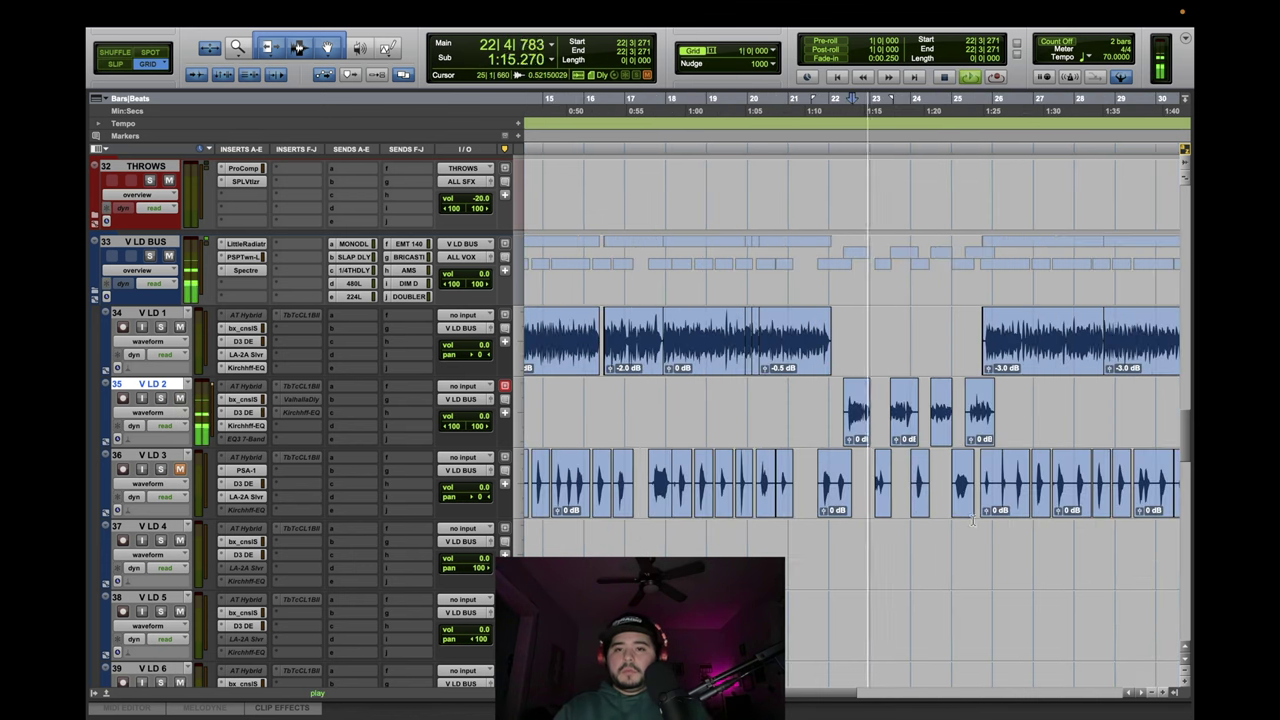
Replay the four V LD 2 clips from bar 22 and solo the V LD 2 track.
left_click(985, 436)
left_click(857, 434, "shift")
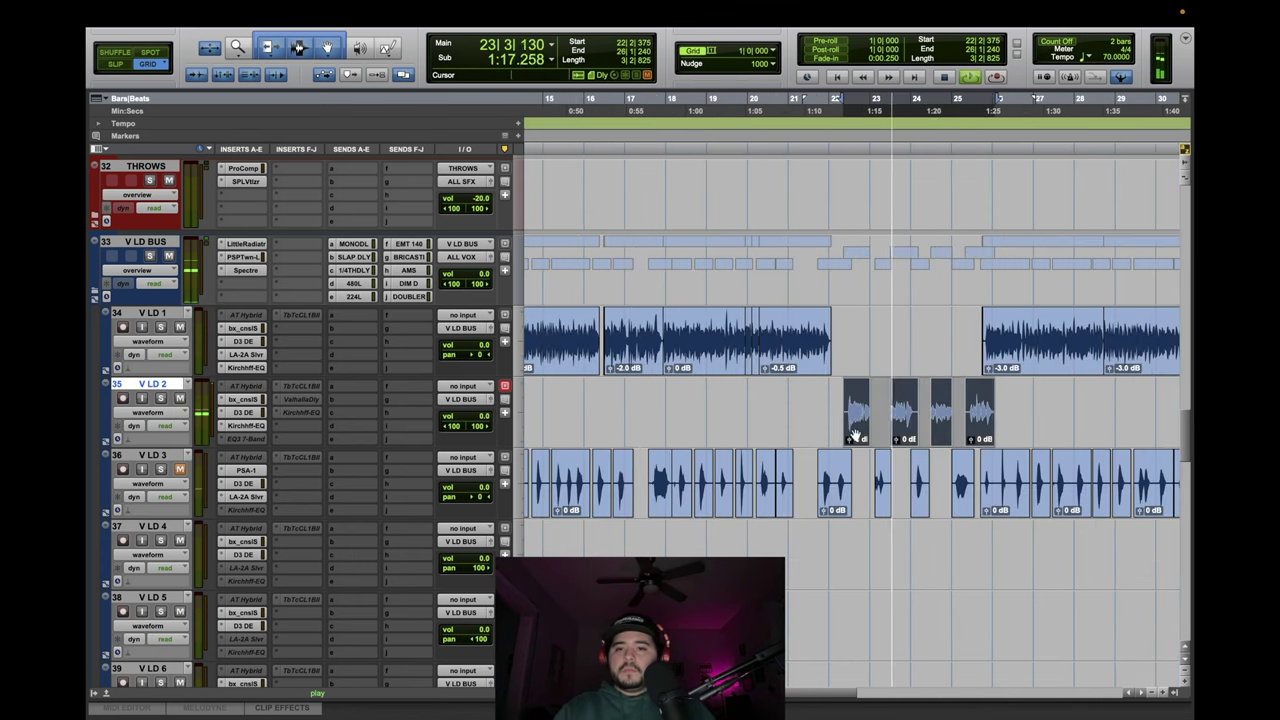
key("space")
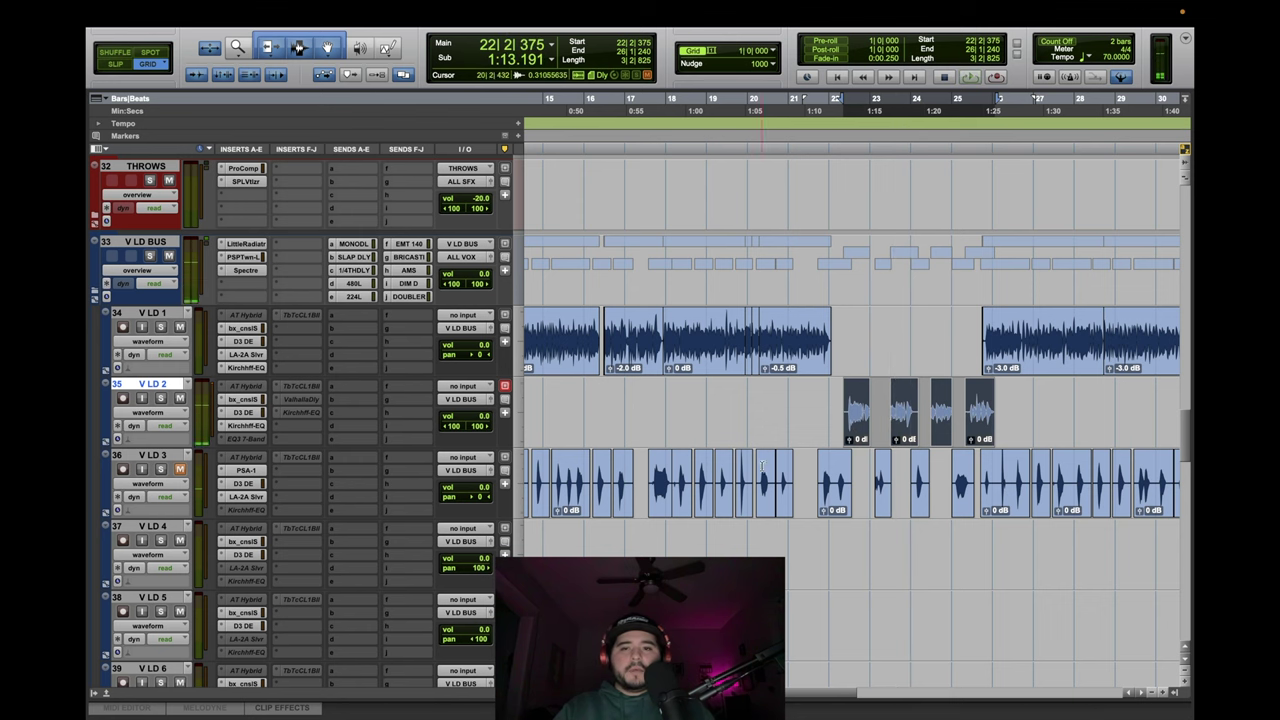
scroll(909, 438, "right", 1)
key("space")
left_click(161, 399)
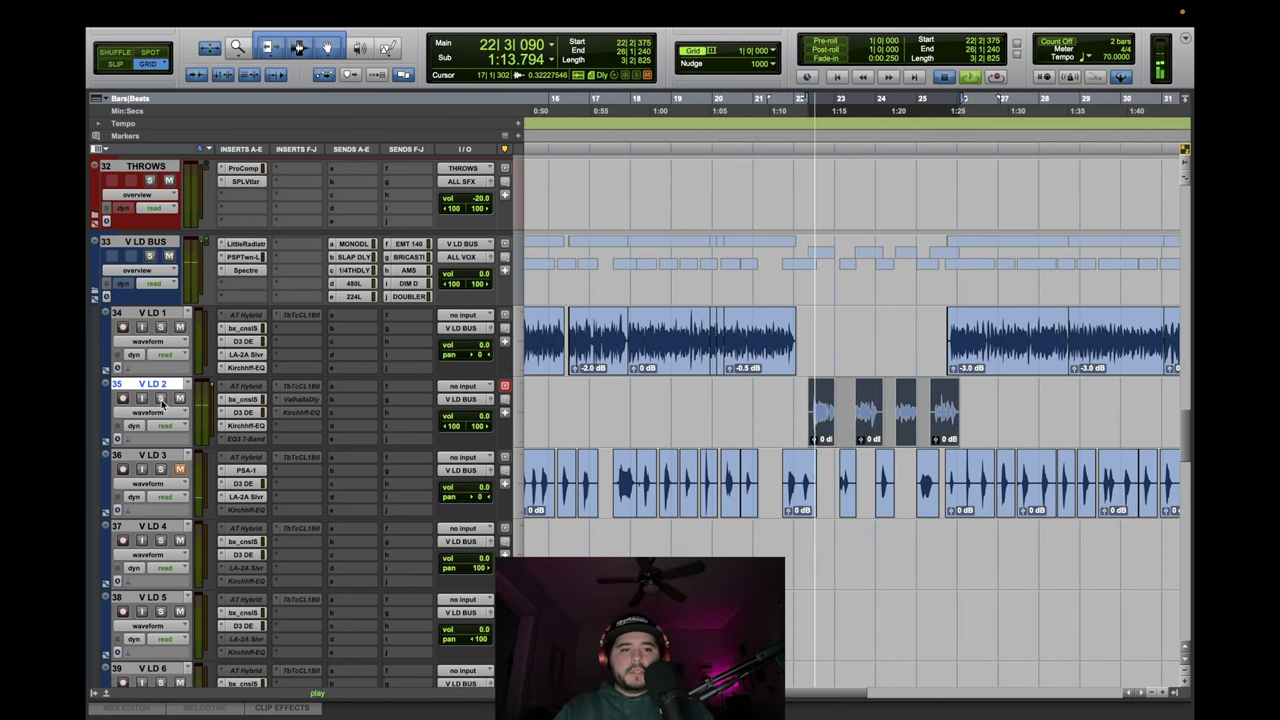
key("space")
key("space")
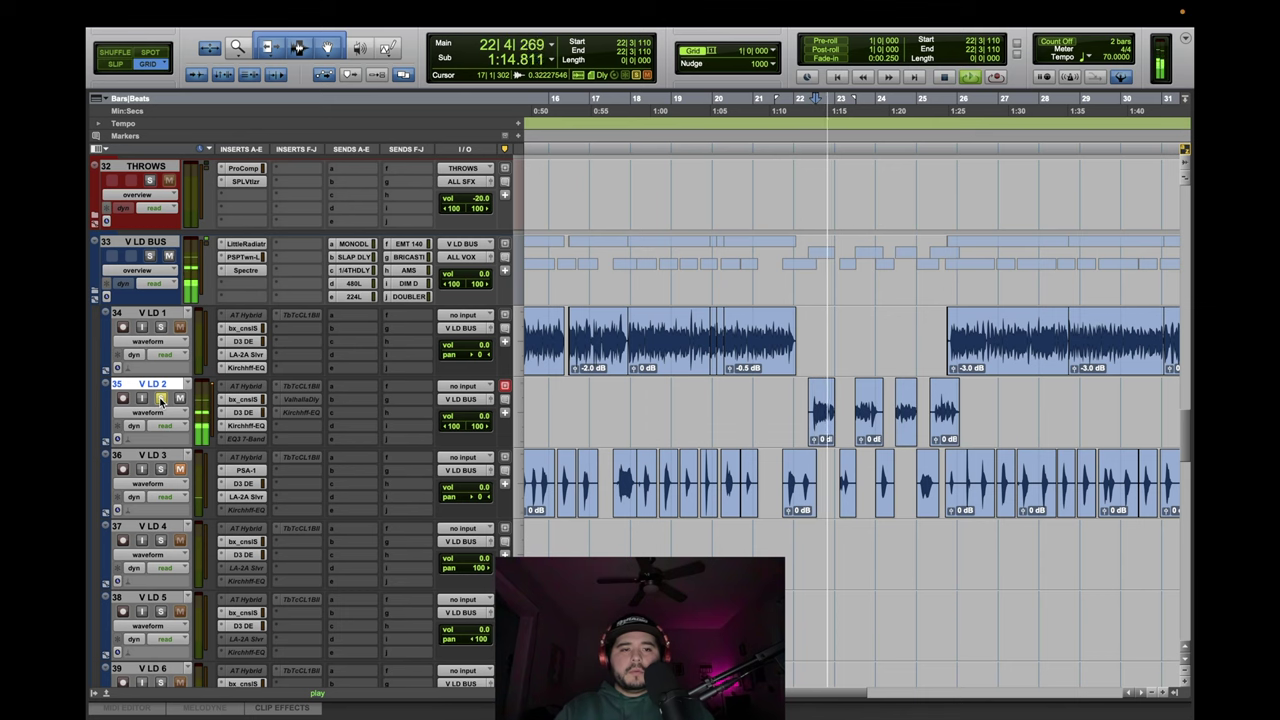
In V LD 2's Kirchhoff-EQ, move band 2 from 144 Hz down to about 96.6 Hz while auditioning the vocal.
left_click(243, 425)
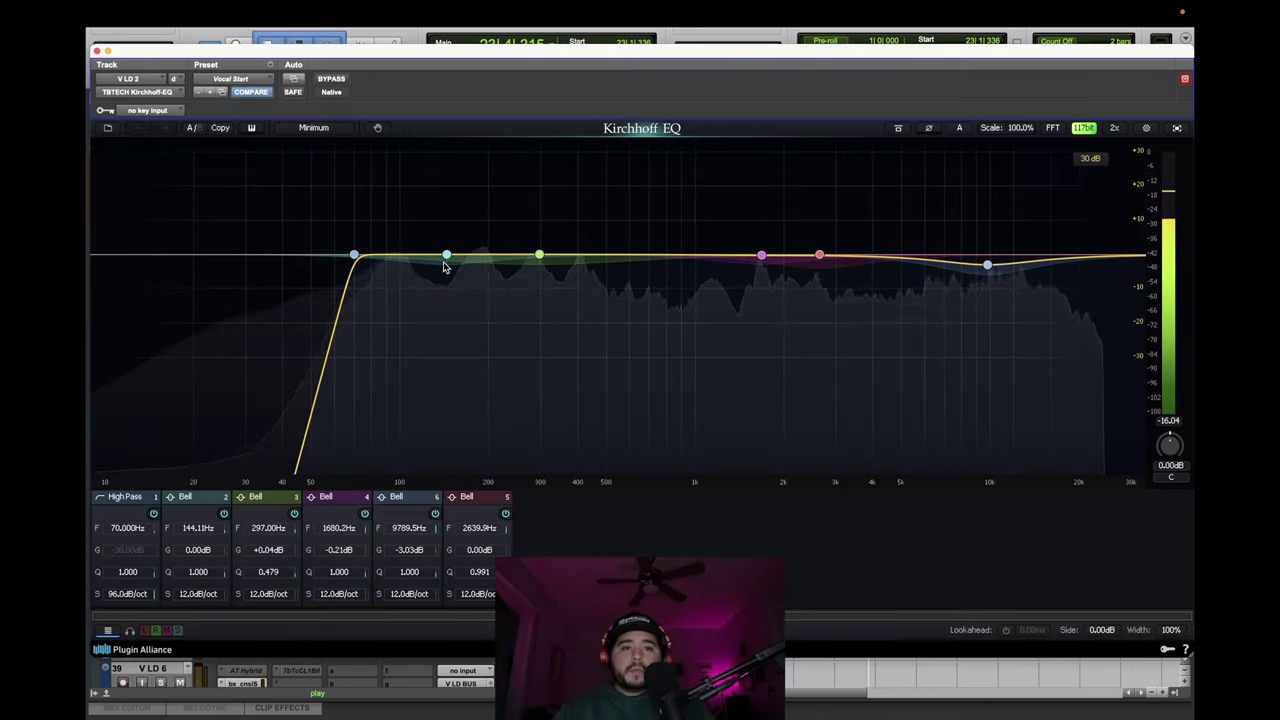
key("space")
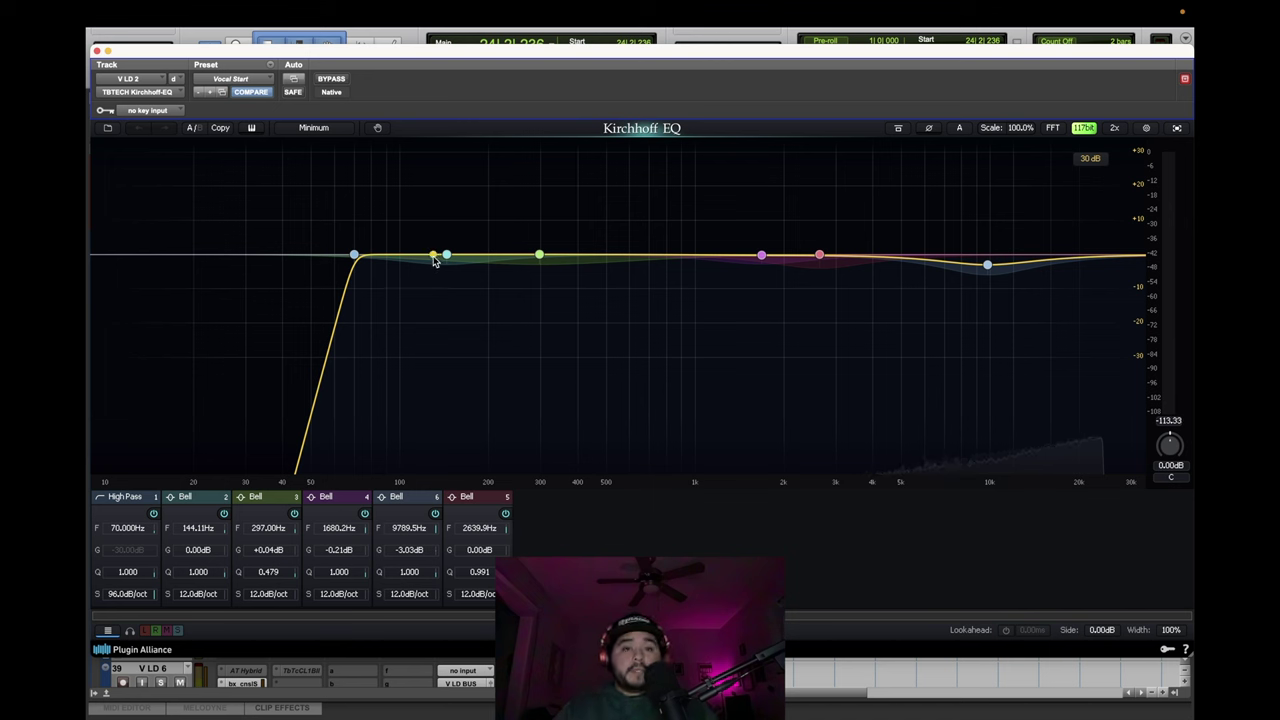
key("space")
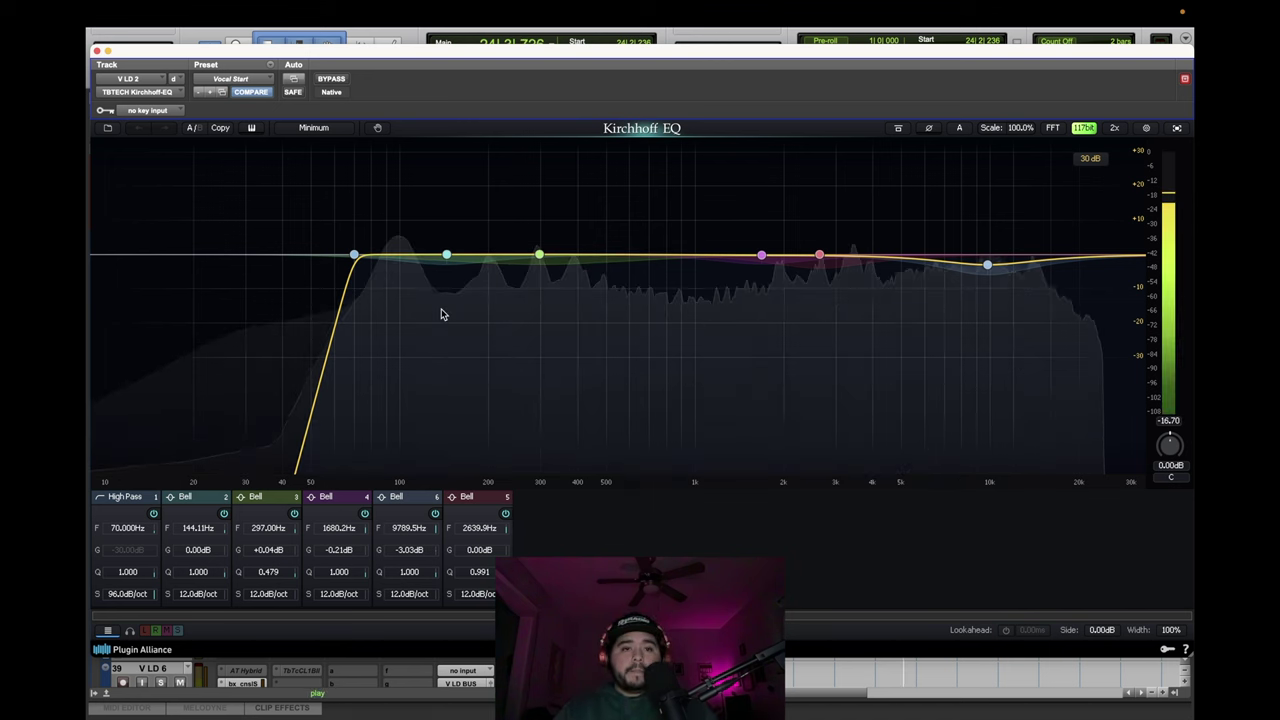
key("space")
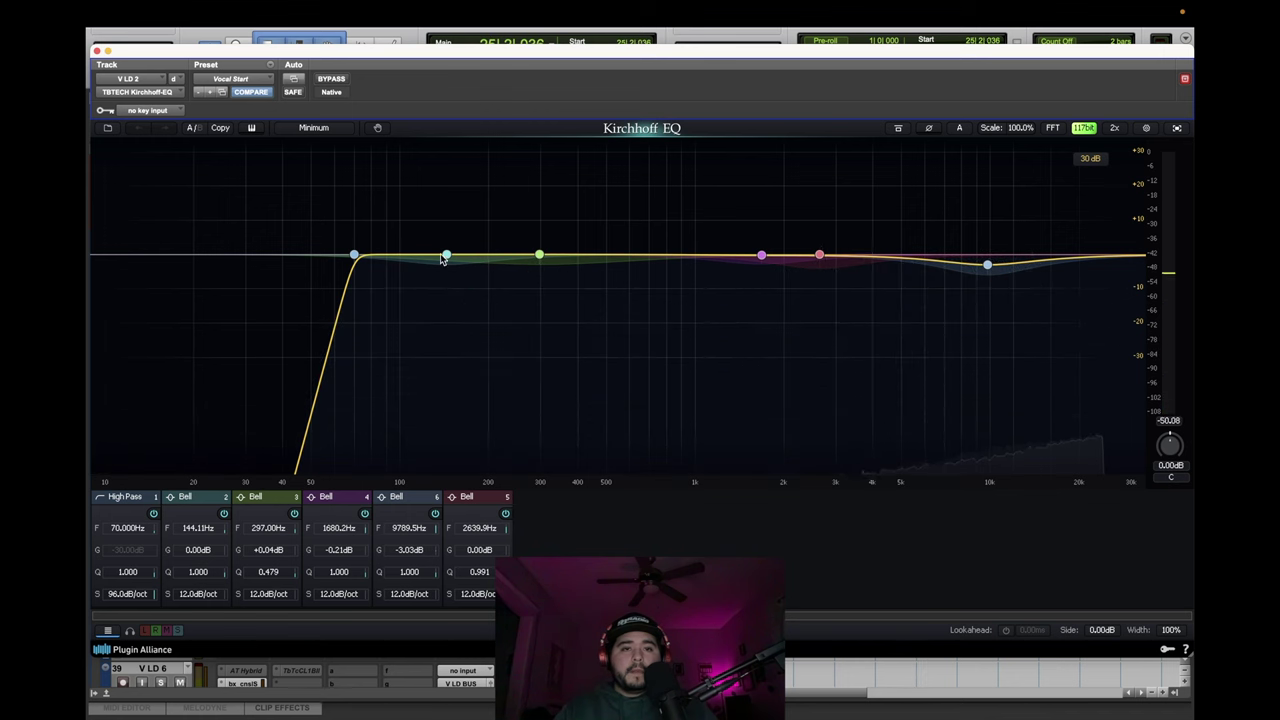
left_click(447, 256)
key("space")
left_click_drag(350, 425, 354, 433)
key("space")
key("space")
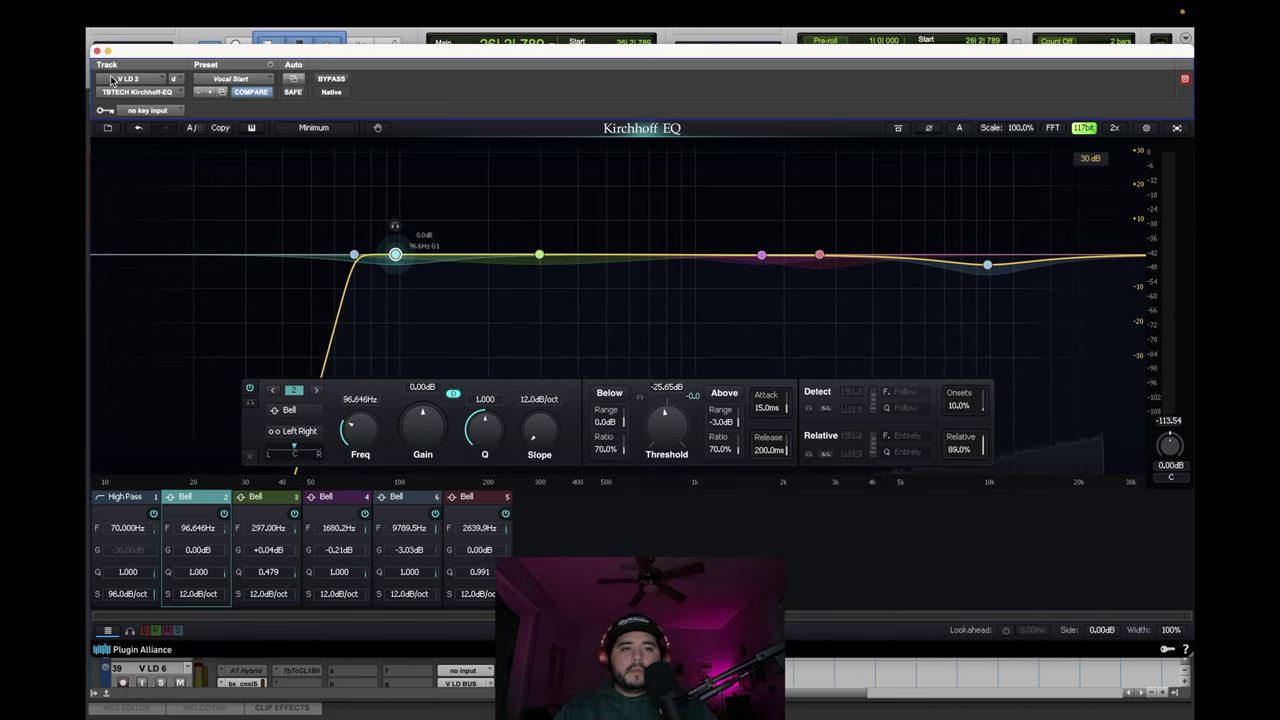
left_click(95, 50)
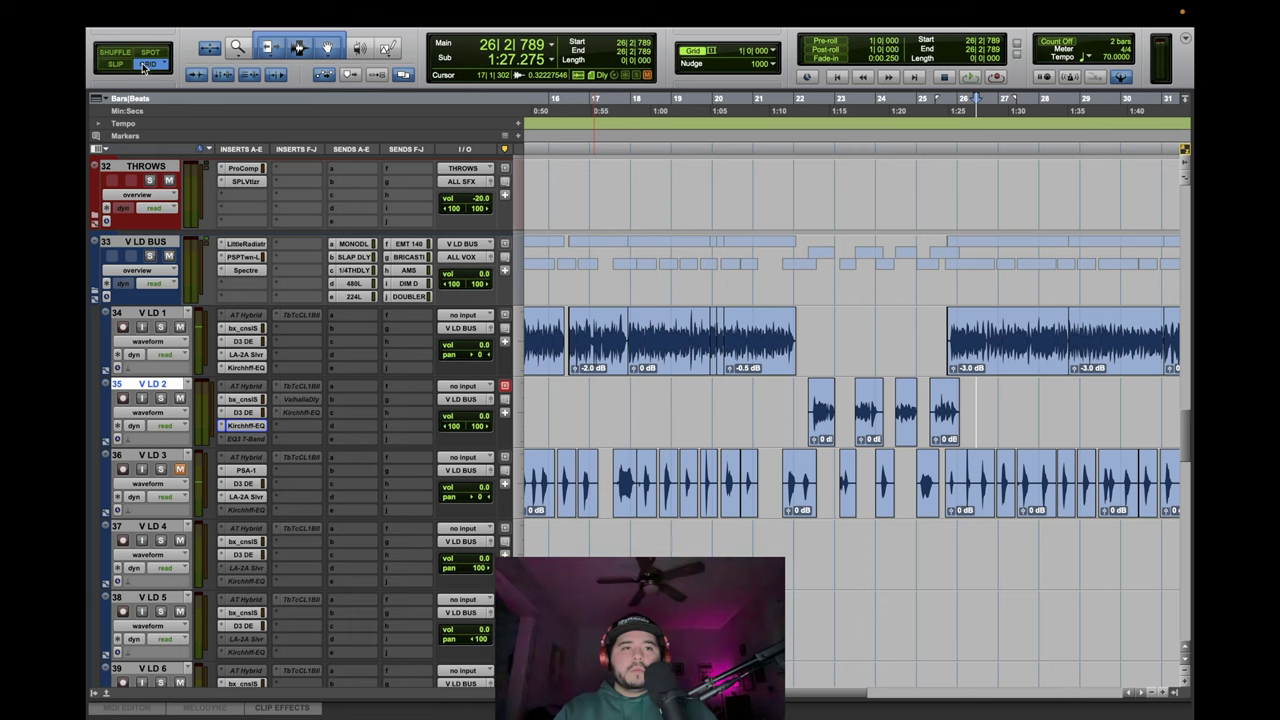
Select the four V LD 2 clips between bars 22 and 26 and play them back from the start.
key("space")
left_click(936, 438)
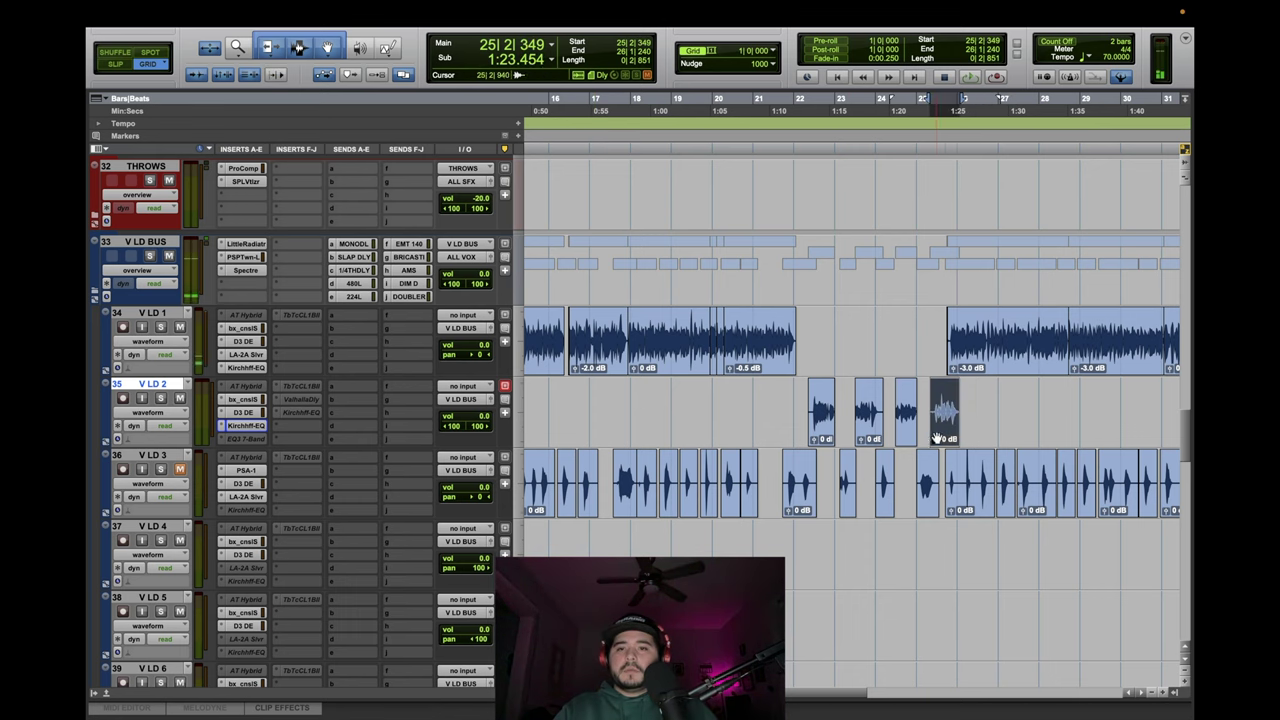
left_click(825, 438, "shift")
key("space")
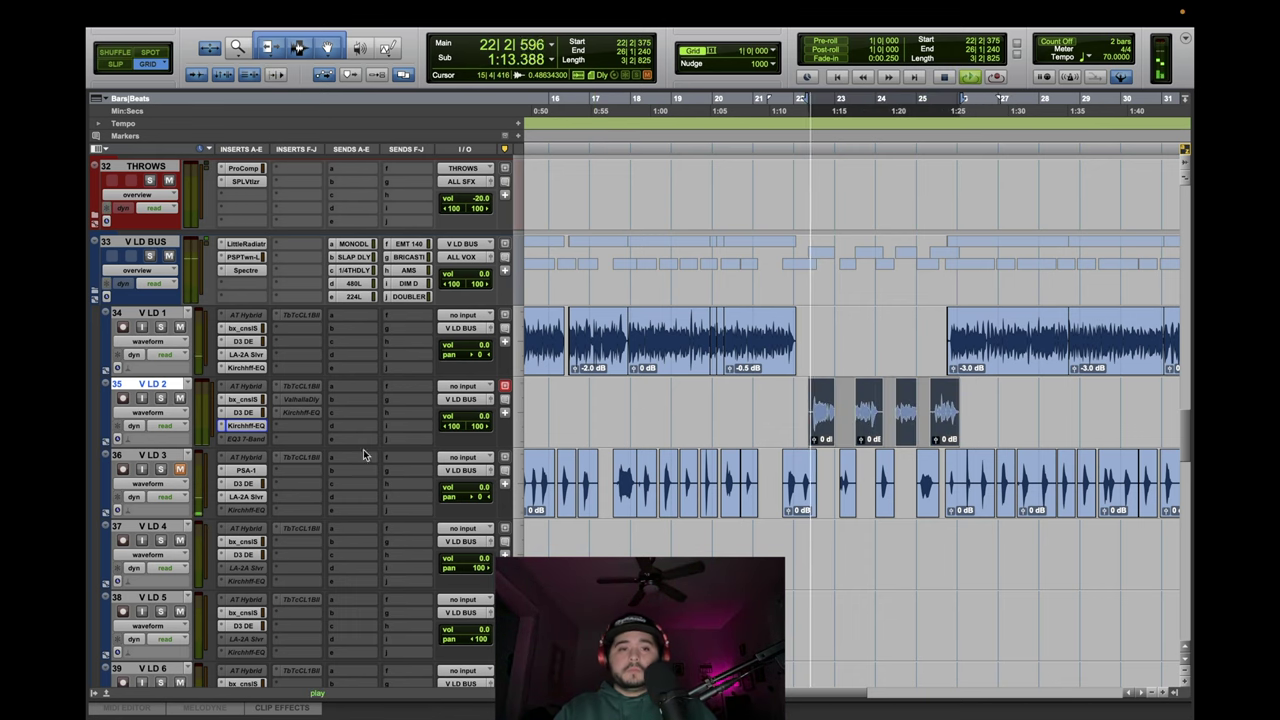
Set the frequency of band 3 in V LD 2's Kirchhoff-EQ to about 188 Hz during playback.
left_click(245, 425)
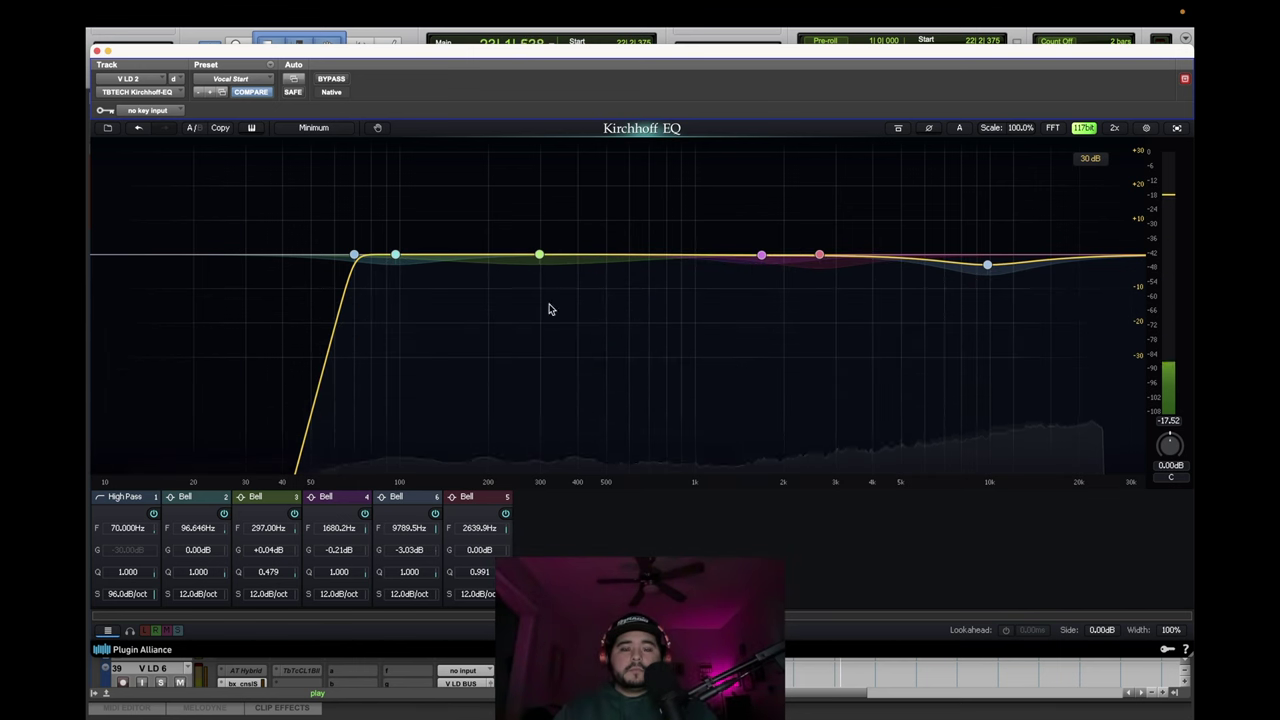
left_click(539, 255)
left_click_drag(346, 425, 342, 438)
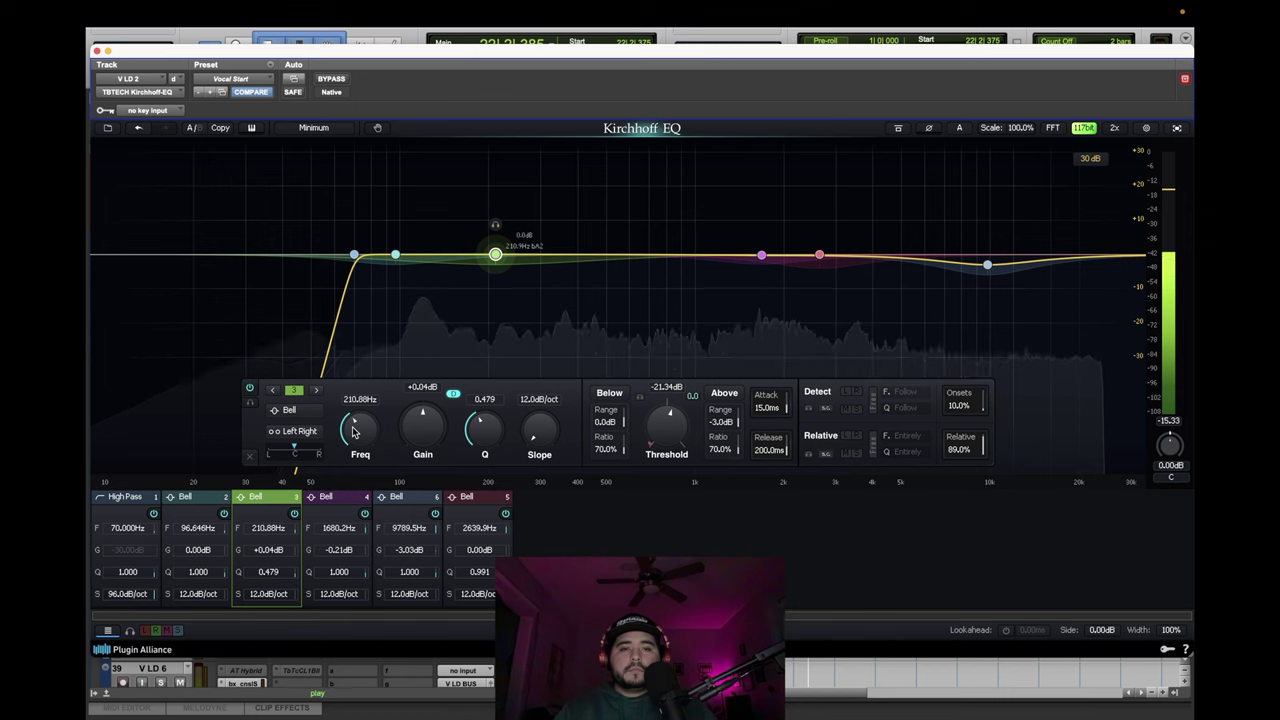
left_click_drag(352, 431, 354, 435)
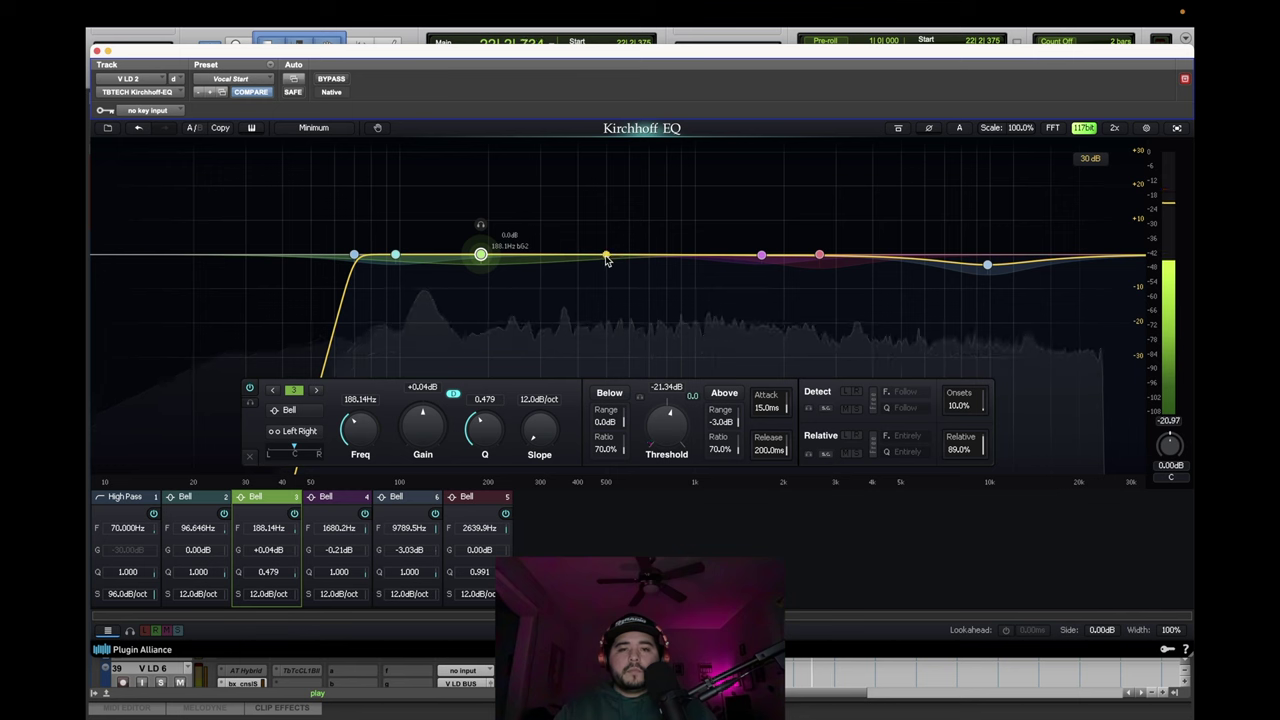
Add a dynamic bell band at about 426 Hz with -1.05 dB gain and a -28.6 dB threshold to V LD 2's Kirchhoff-EQ.
mouse_move(591, 258)
left_mouse_down()
mouse_move(585, 238)
mouse_move(585, 260)
left_mouse_up()
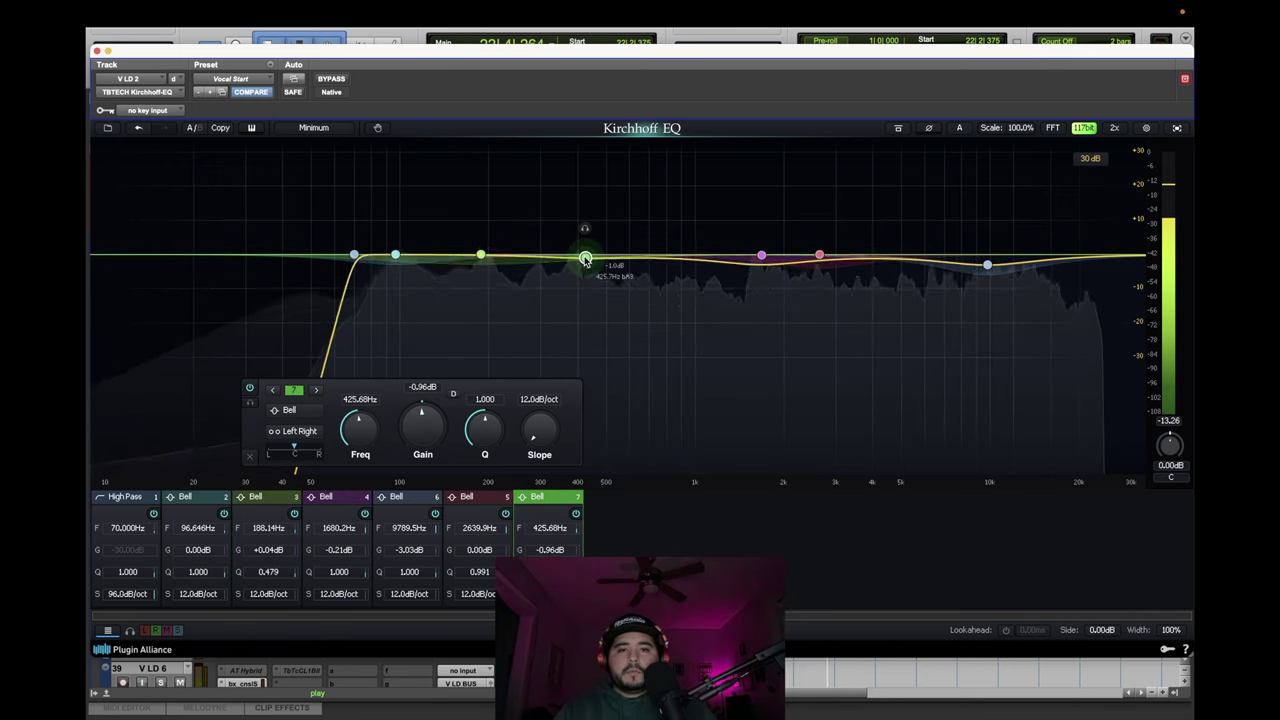
left_click(453, 393)
mouse_move(680, 430)
left_mouse_down()
mouse_move(683, 446)
mouse_move(712, 429)
mouse_move(713, 452)
mouse_move(666, 430)
left_mouse_up()
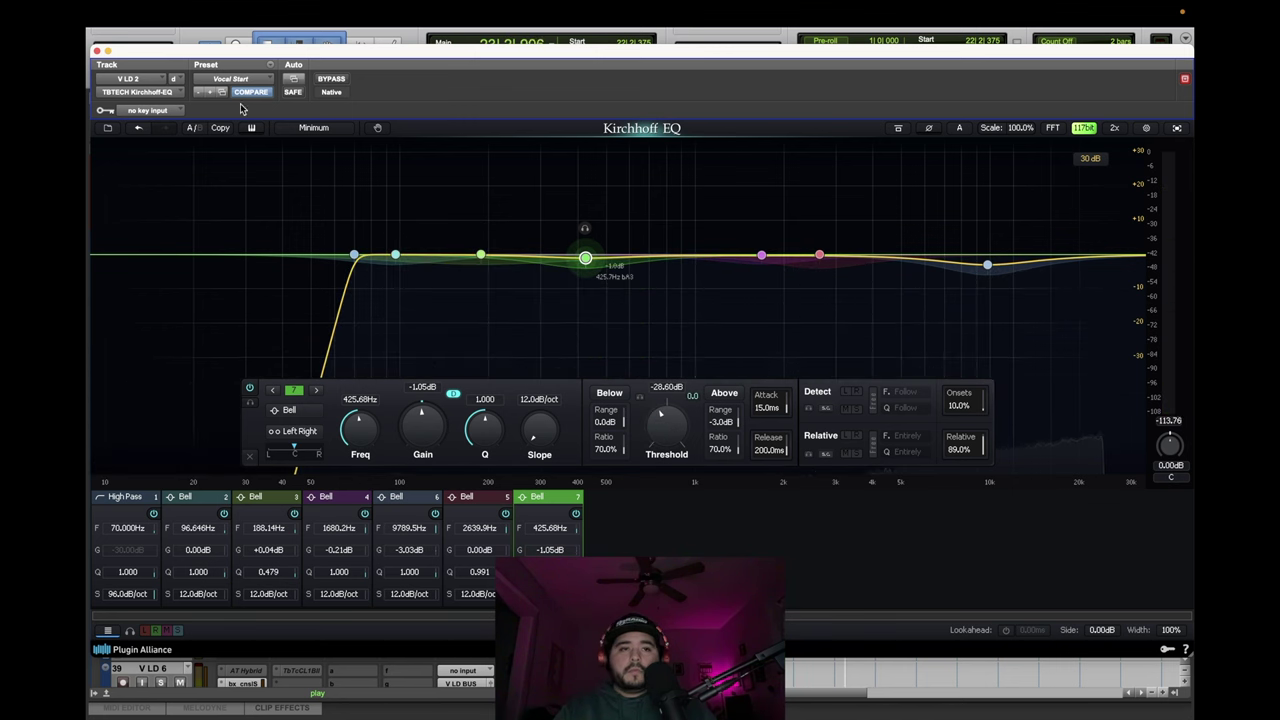
left_click(96, 50)
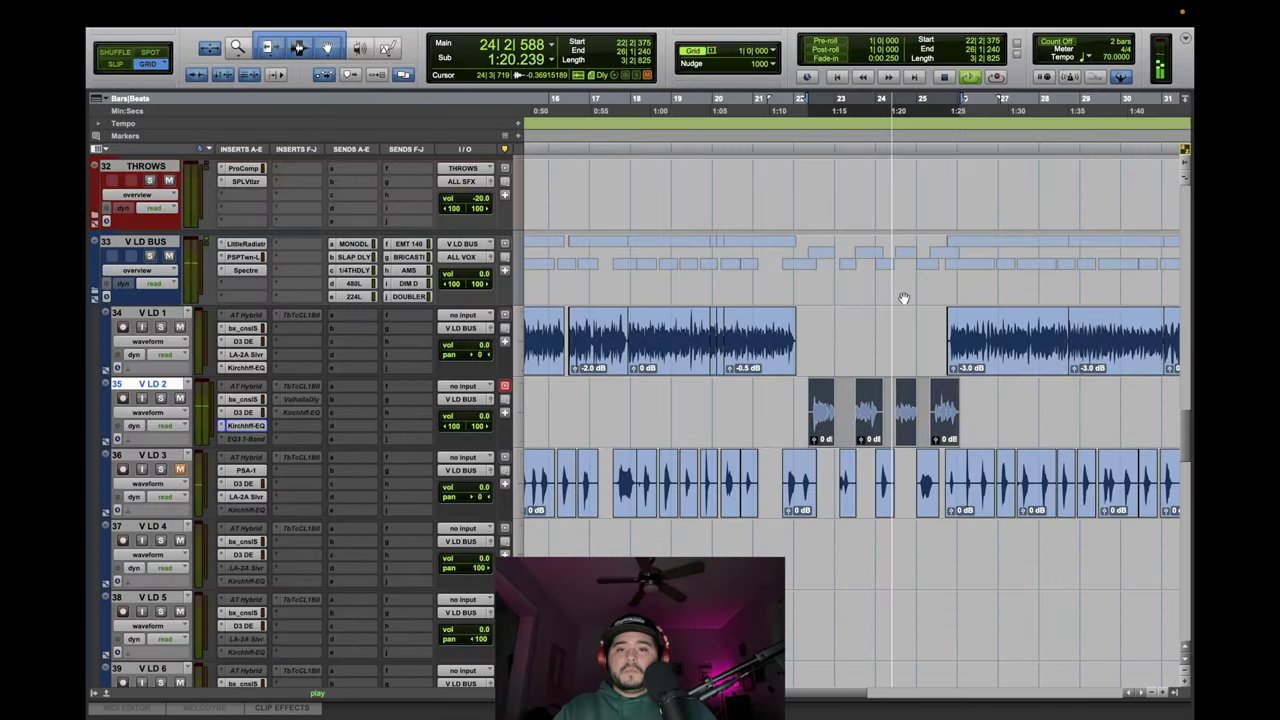
Look over the V LD 2 clips around bar 40 and examine the session's tracks from the lead vocals up to BASS BUS.
scroll(905, 292, "right", 10)
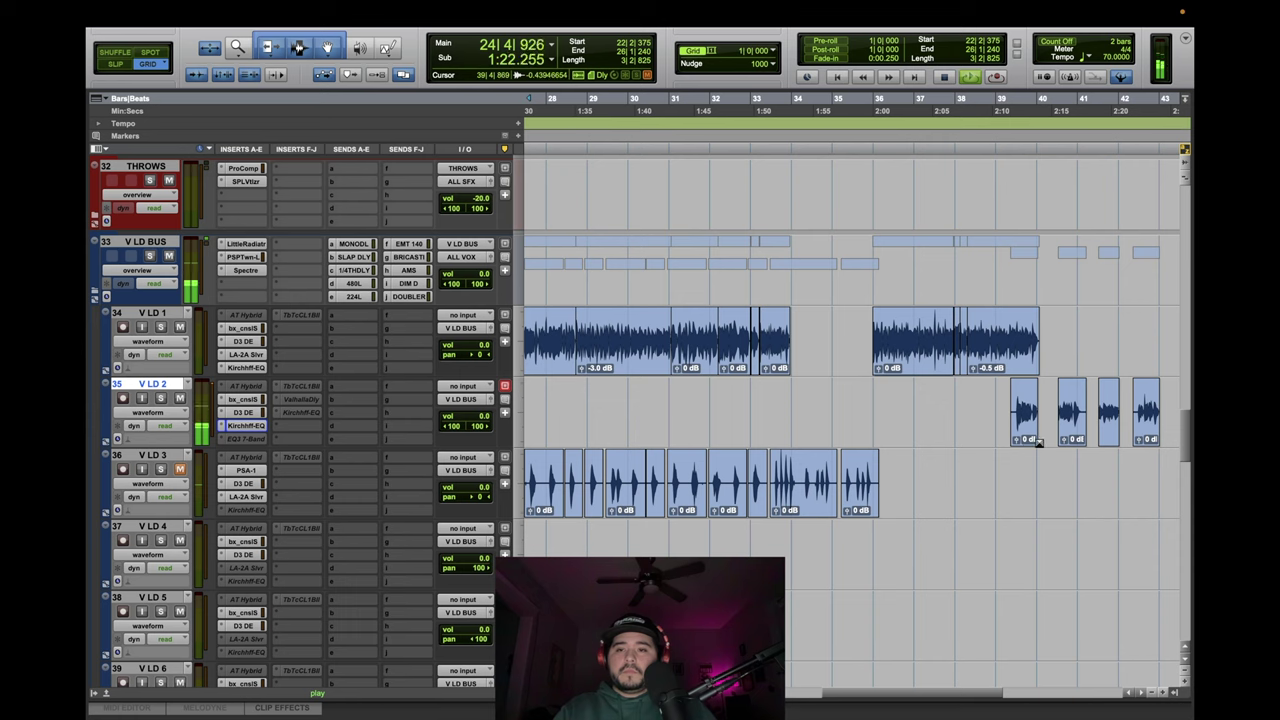
left_click(993, 408)
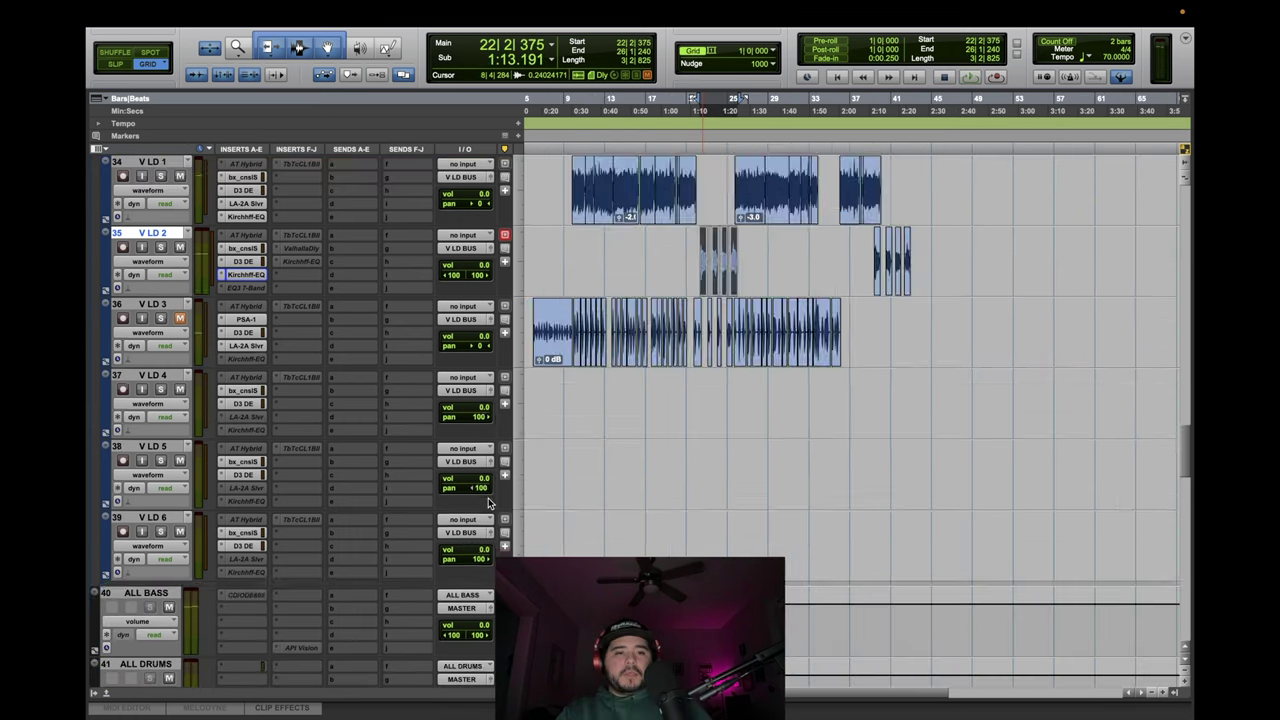
scroll(489, 503, "down", 10)
scroll(489, 503, "up", 10)
scroll(489, 503, "up", 15)
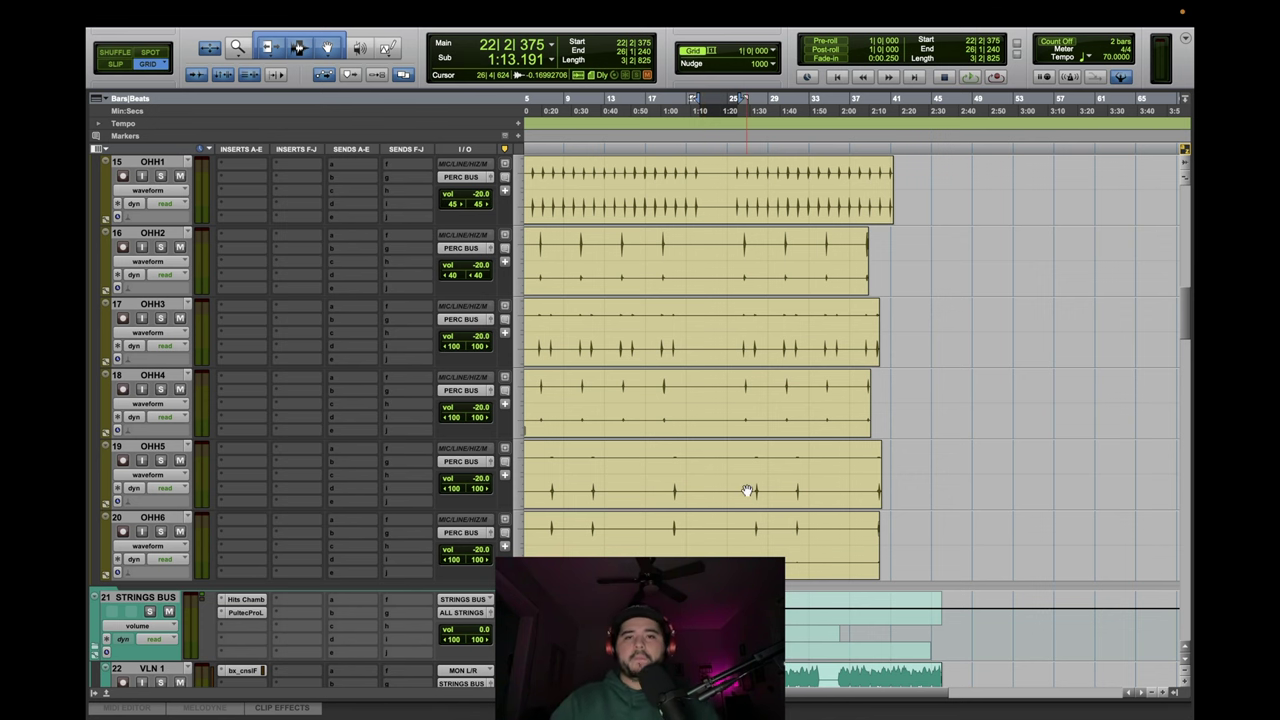
scroll(747, 490, "left", 2)
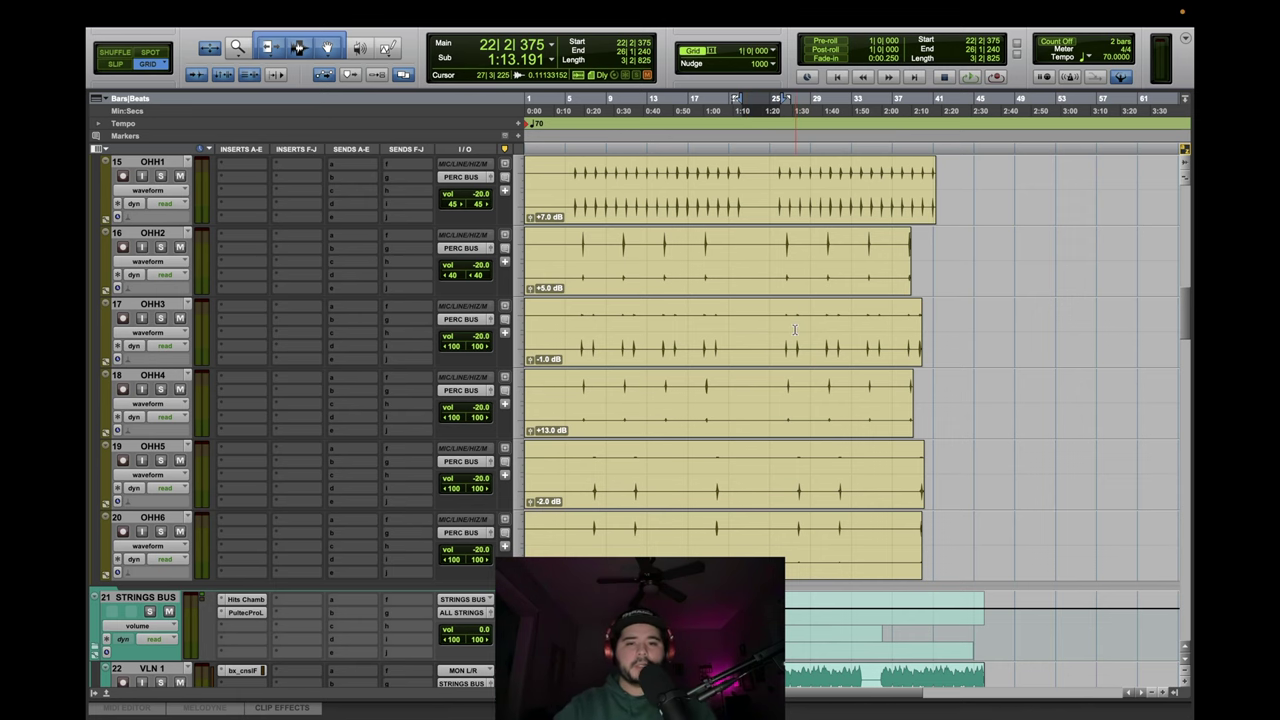
scroll(795, 329, "down", 3)
scroll(795, 329, "up", 10)
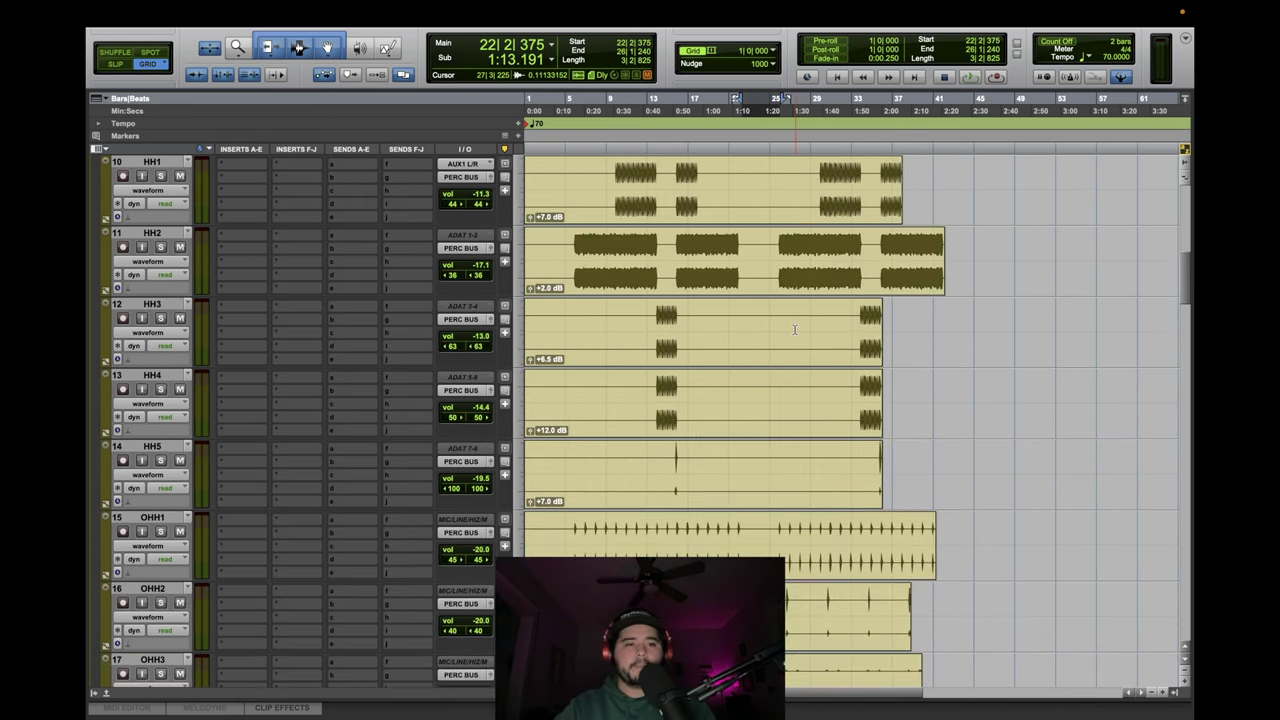
scroll(795, 329, "up", 3)
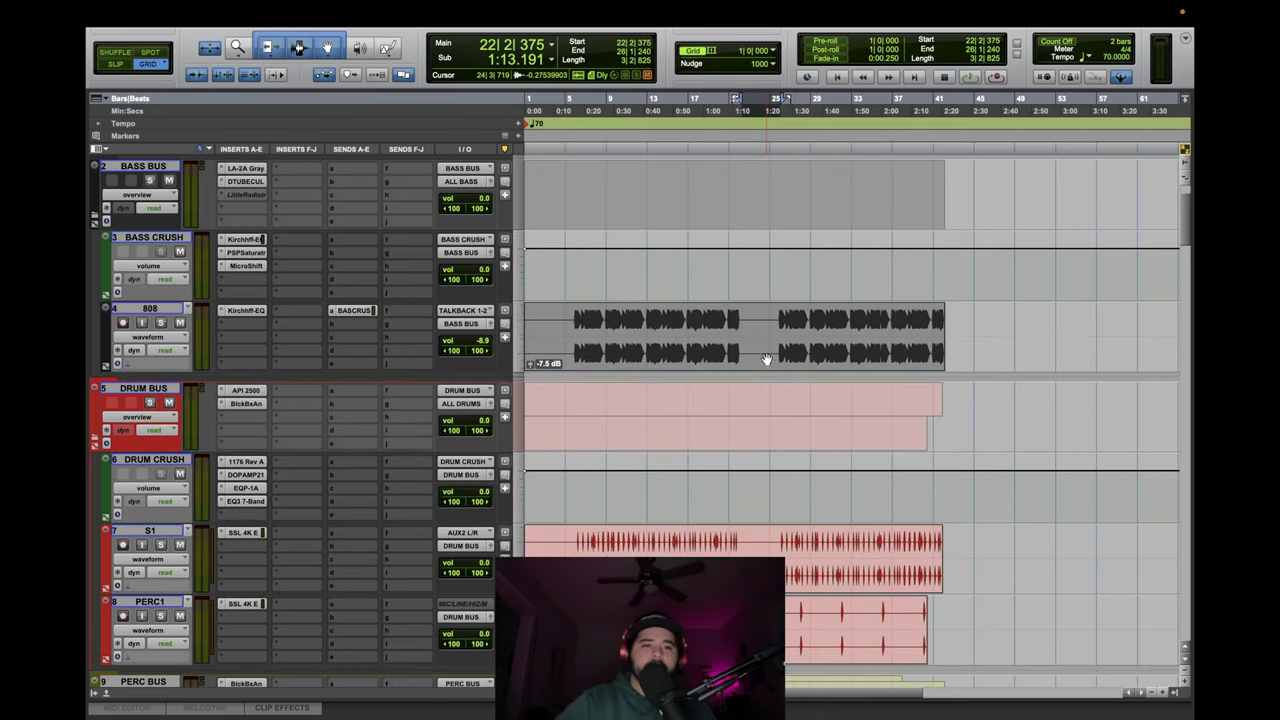
Examine the percussion, string, SFX and lead vocal tracks in order and return to the drum and PERC BUS area.
scroll(803, 435, "down", 6)
scroll(803, 435, "down", 13)
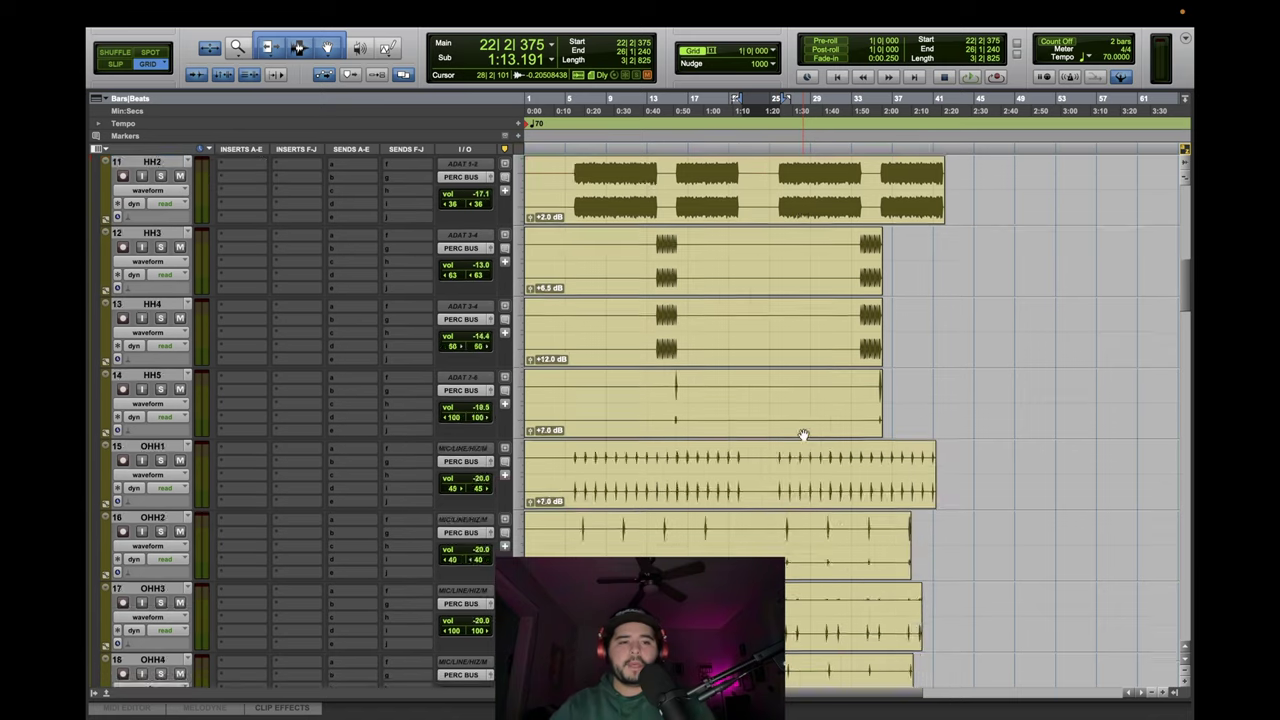
scroll(803, 435, "down", 4)
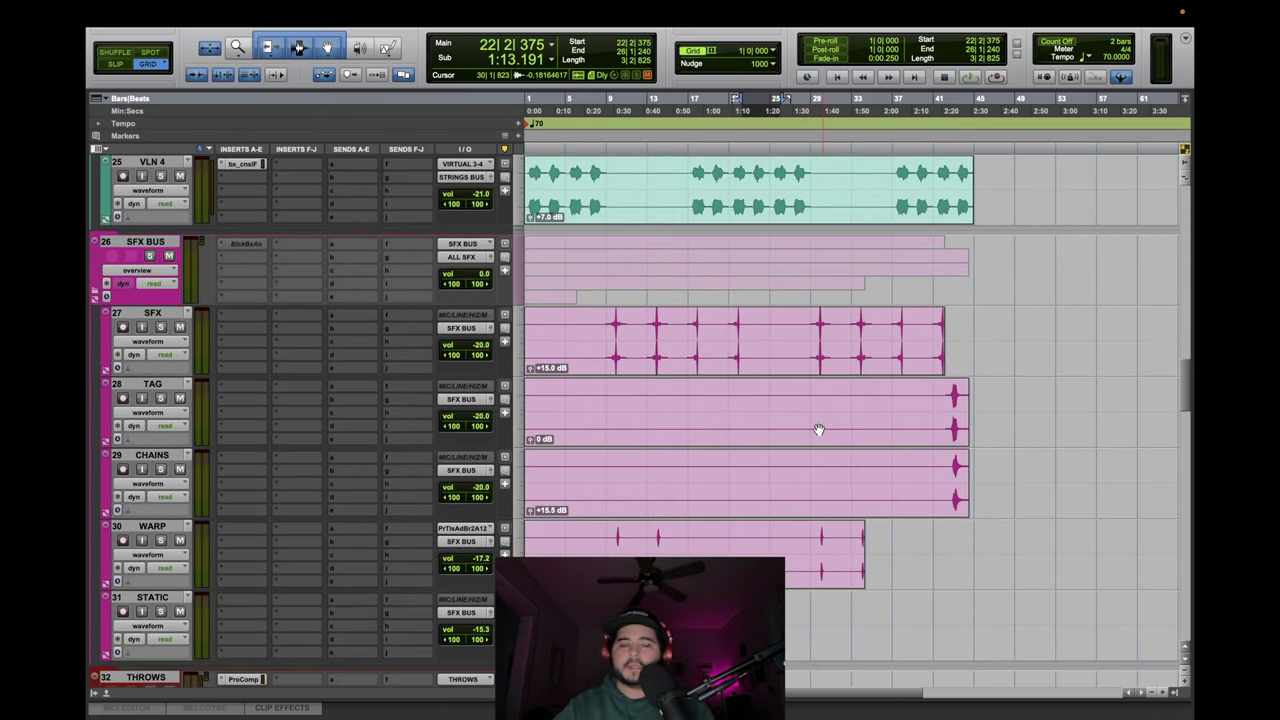
scroll(818, 430, "down", 2)
scroll(818, 430, "up", 2)
scroll(818, 430, "down", 3)
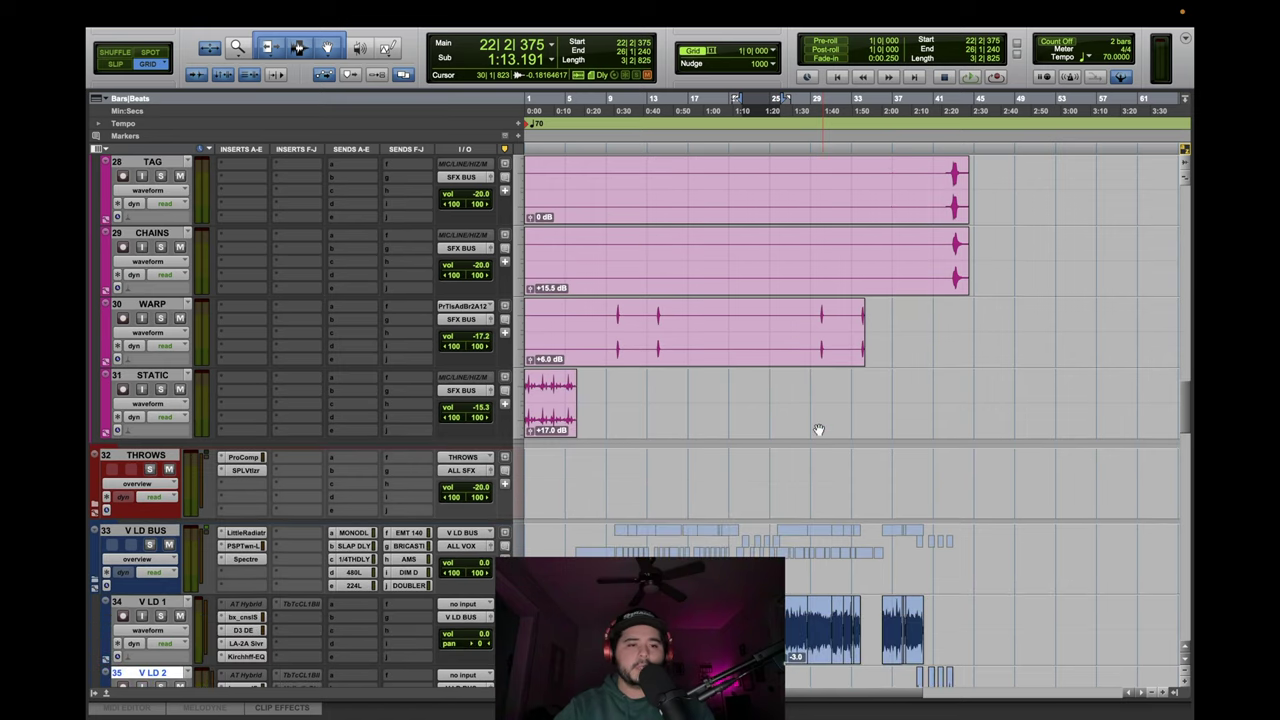
scroll(818, 430, "down", 7)
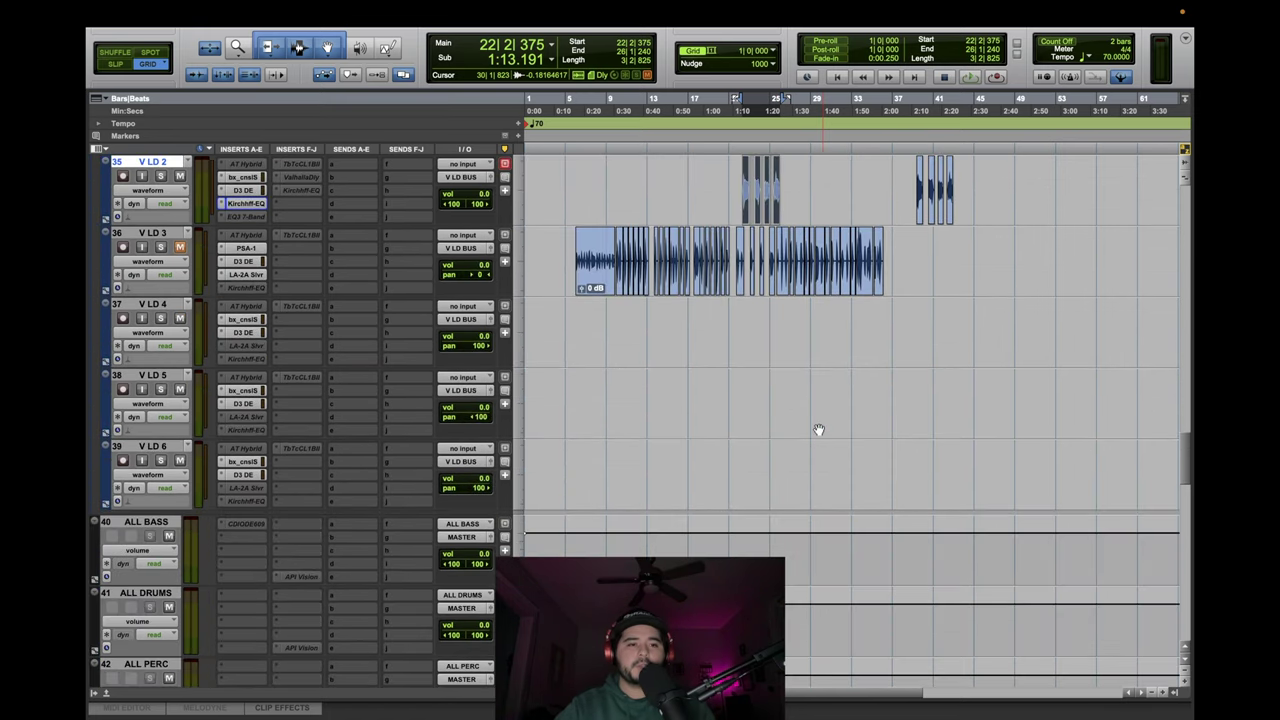
scroll(818, 430, "up", 20)
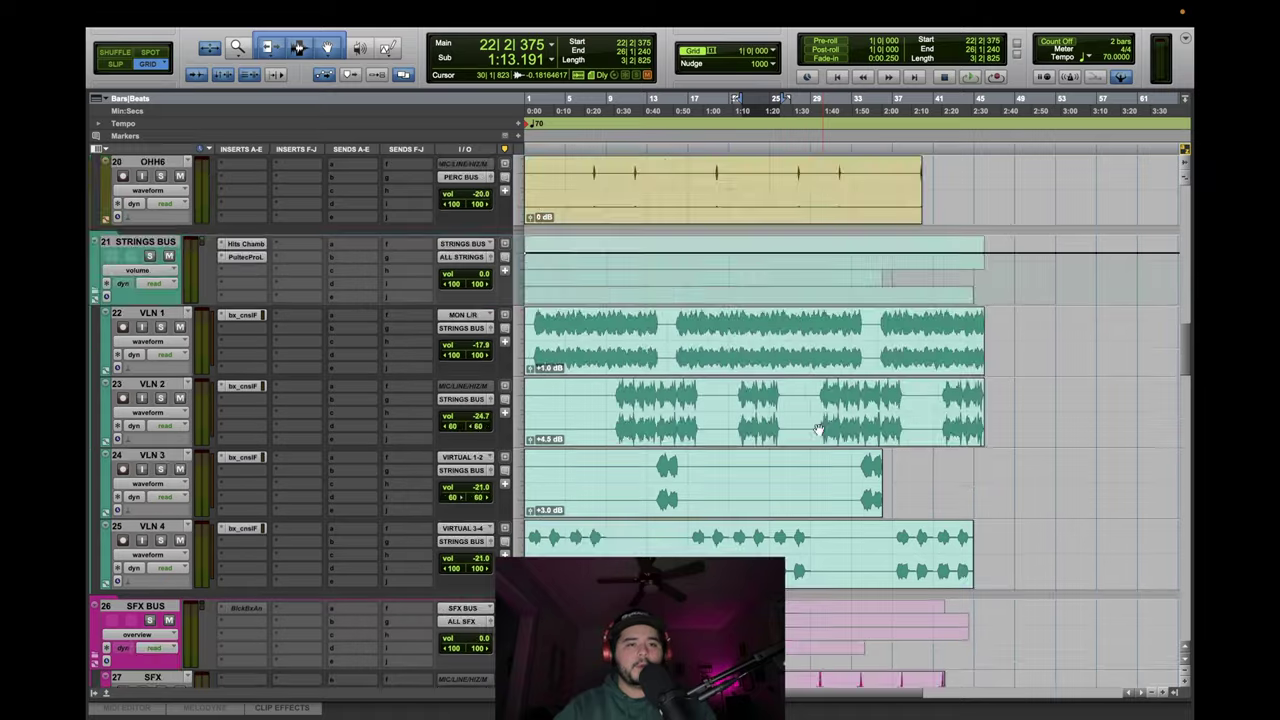
scroll(818, 430, "up", 11)
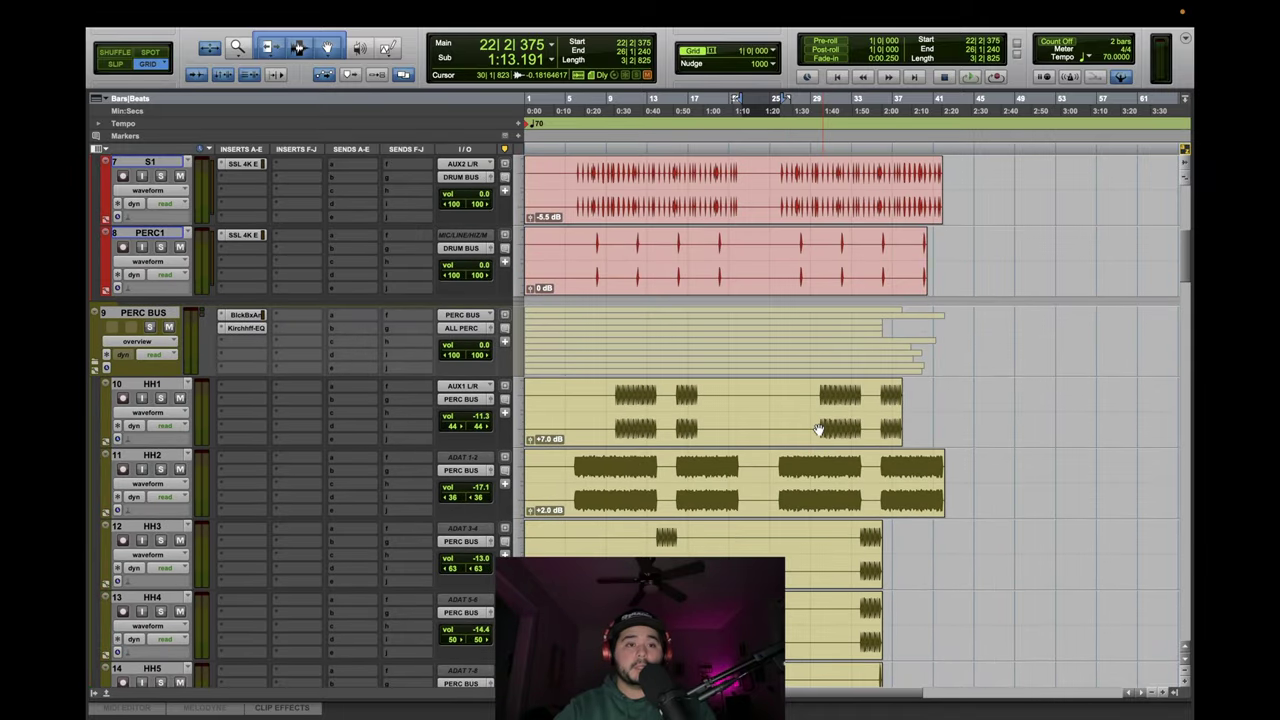
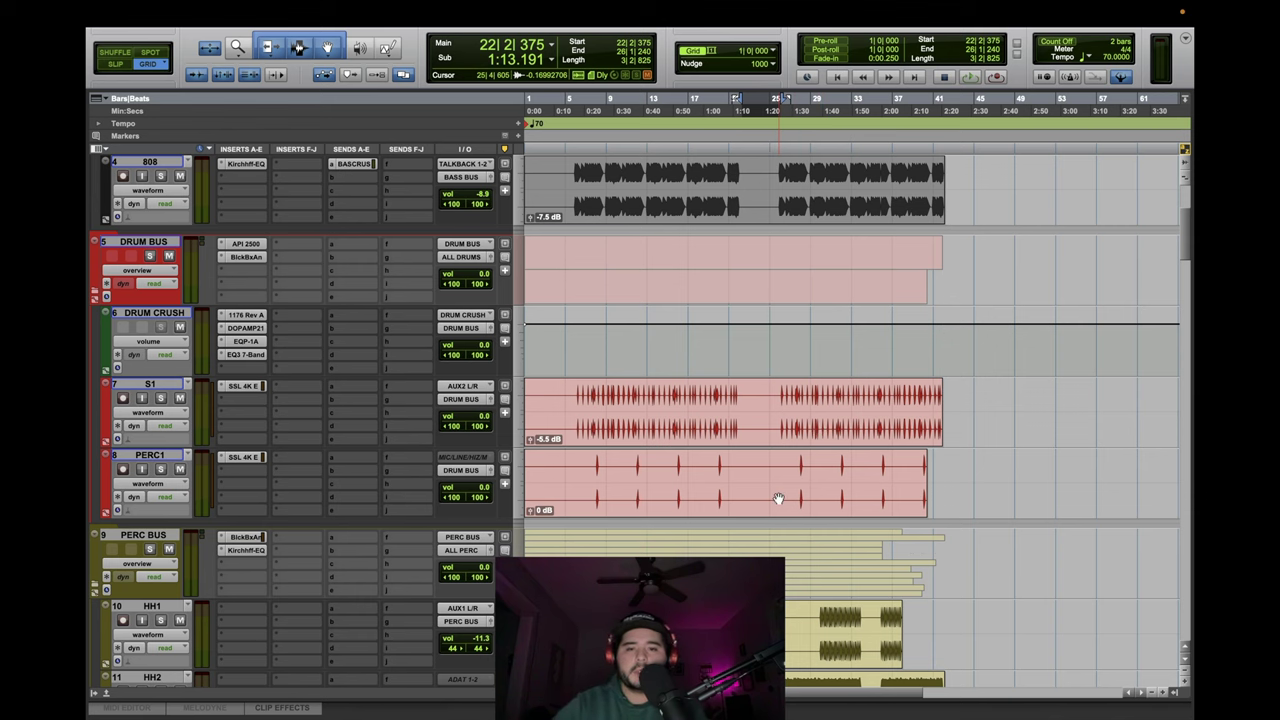
Review the mix from PERC1 through the submix buses, MASTER, DOUBLER, DIM D and reverb returns, and go back to the V LD tracks.
scroll(778, 498, "down", 5)
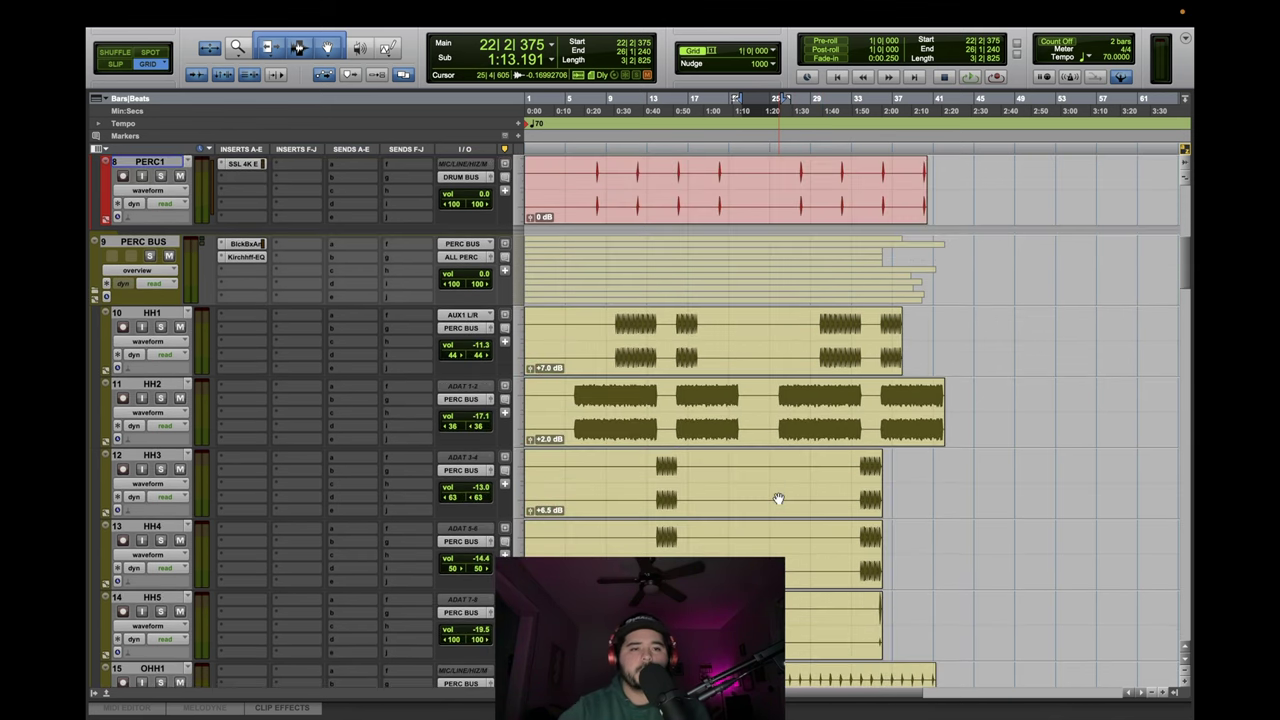
scroll(778, 498, "down", 1)
scroll(778, 498, "down", 6)
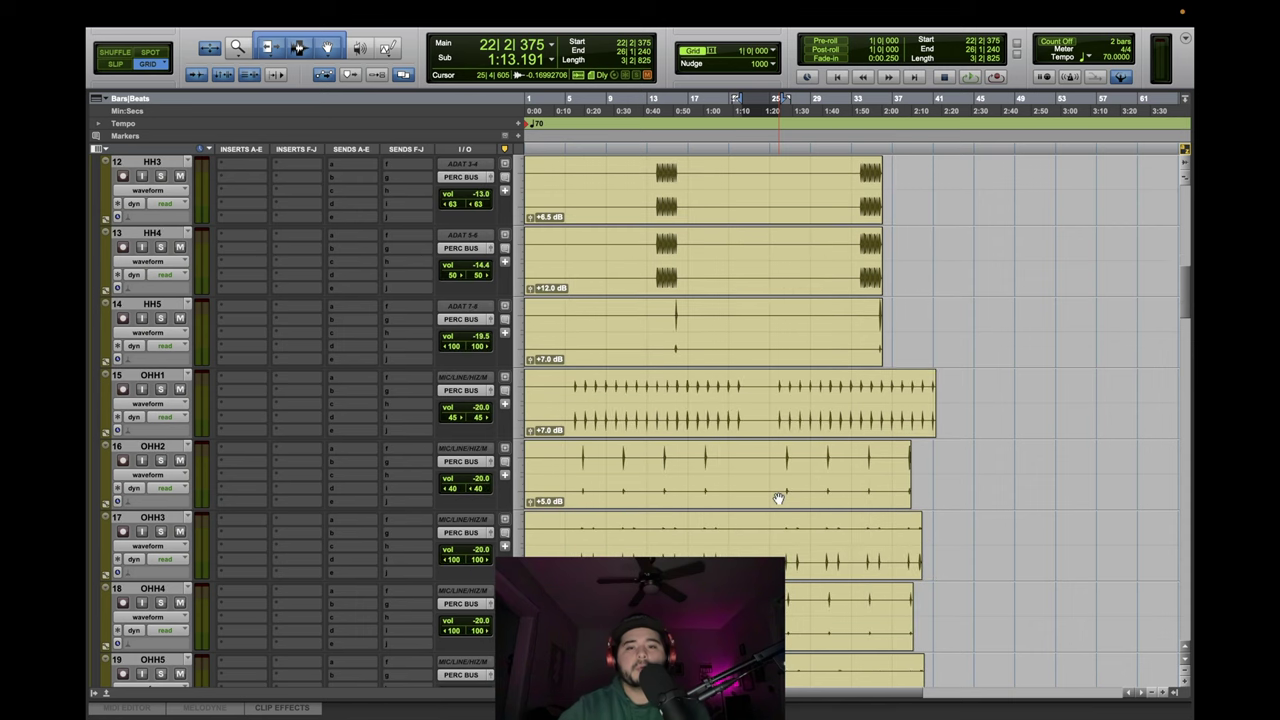
scroll(778, 498, "down", 12)
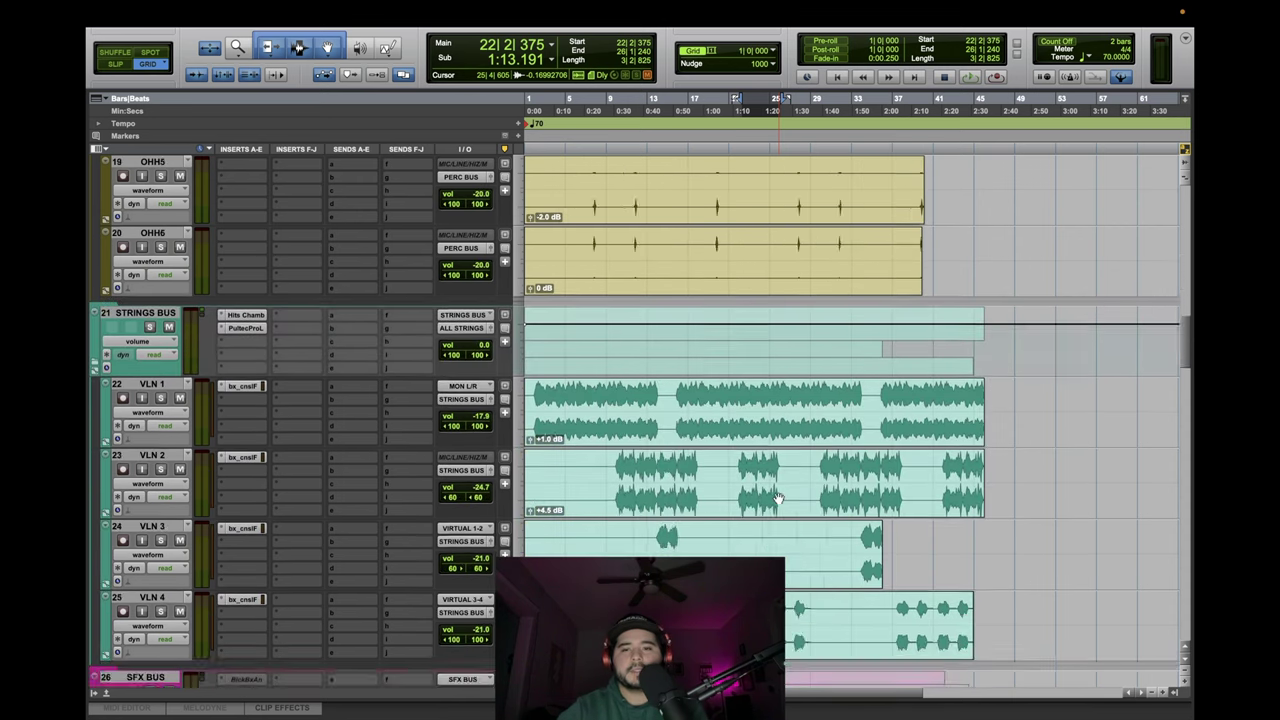
scroll(778, 498, "down", 8)
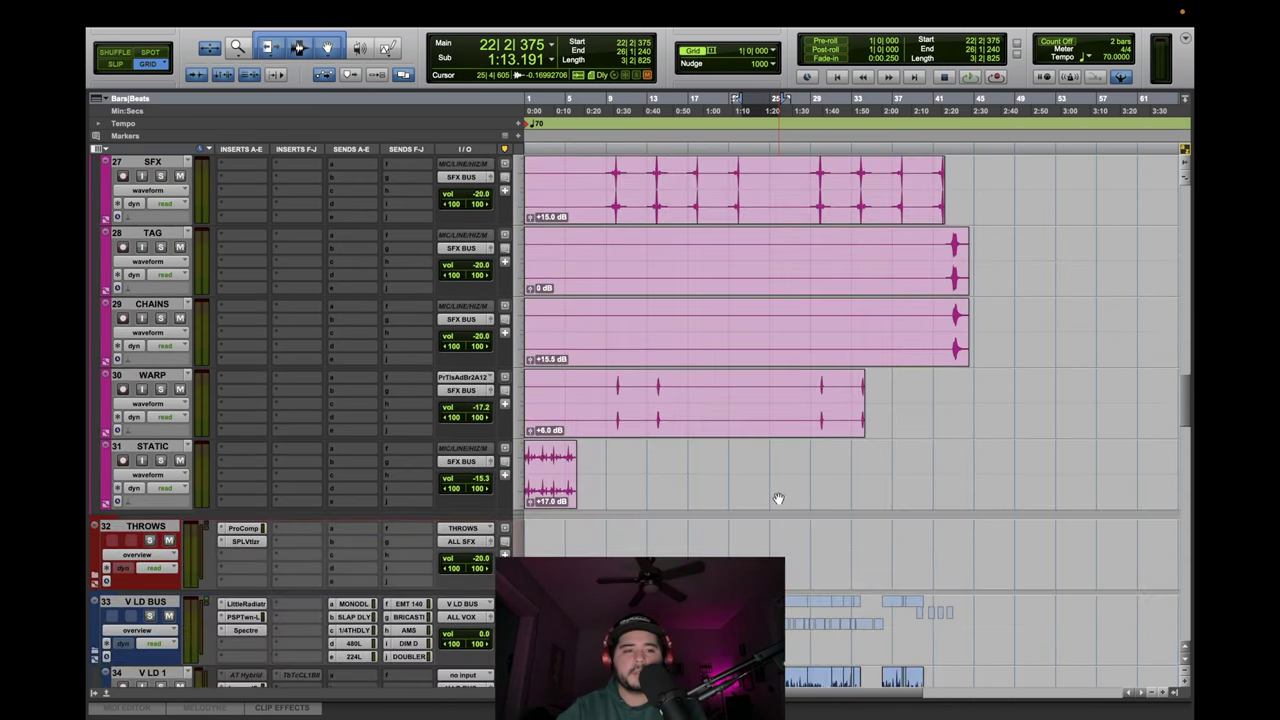
scroll(778, 498, "down", 6)
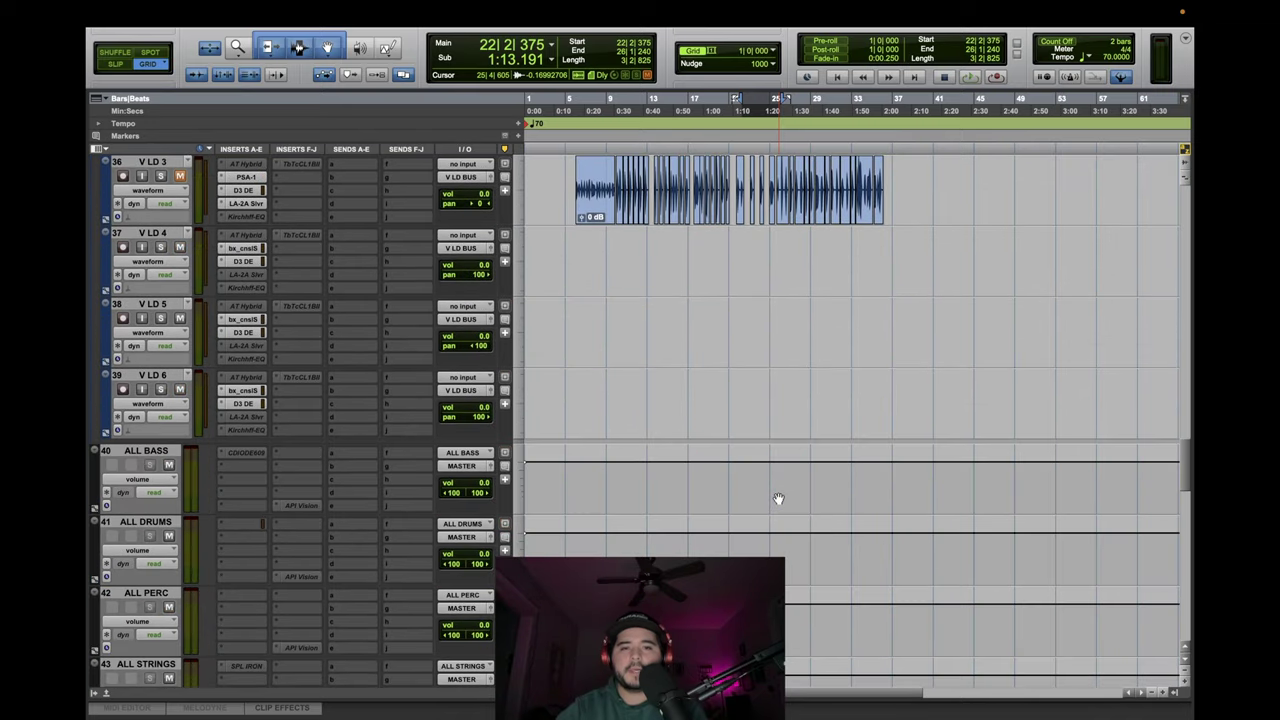
scroll(778, 498, "down", 2)
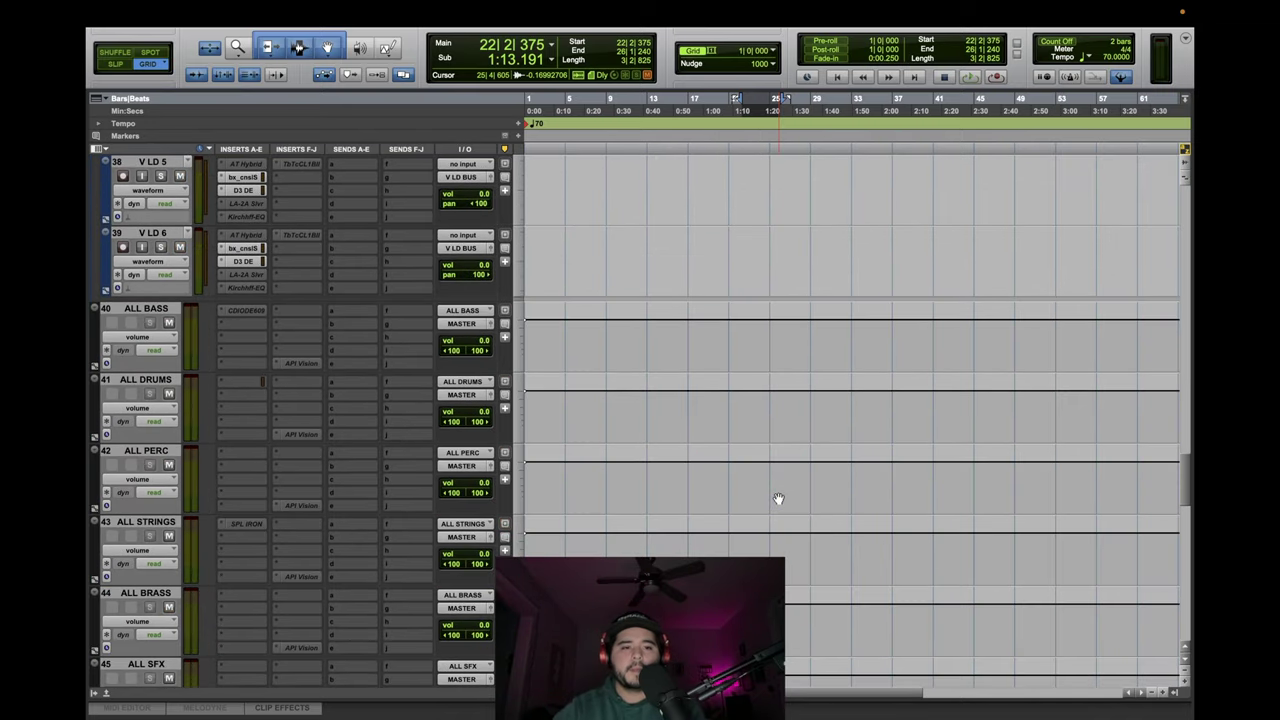
scroll(778, 498, "down", 6)
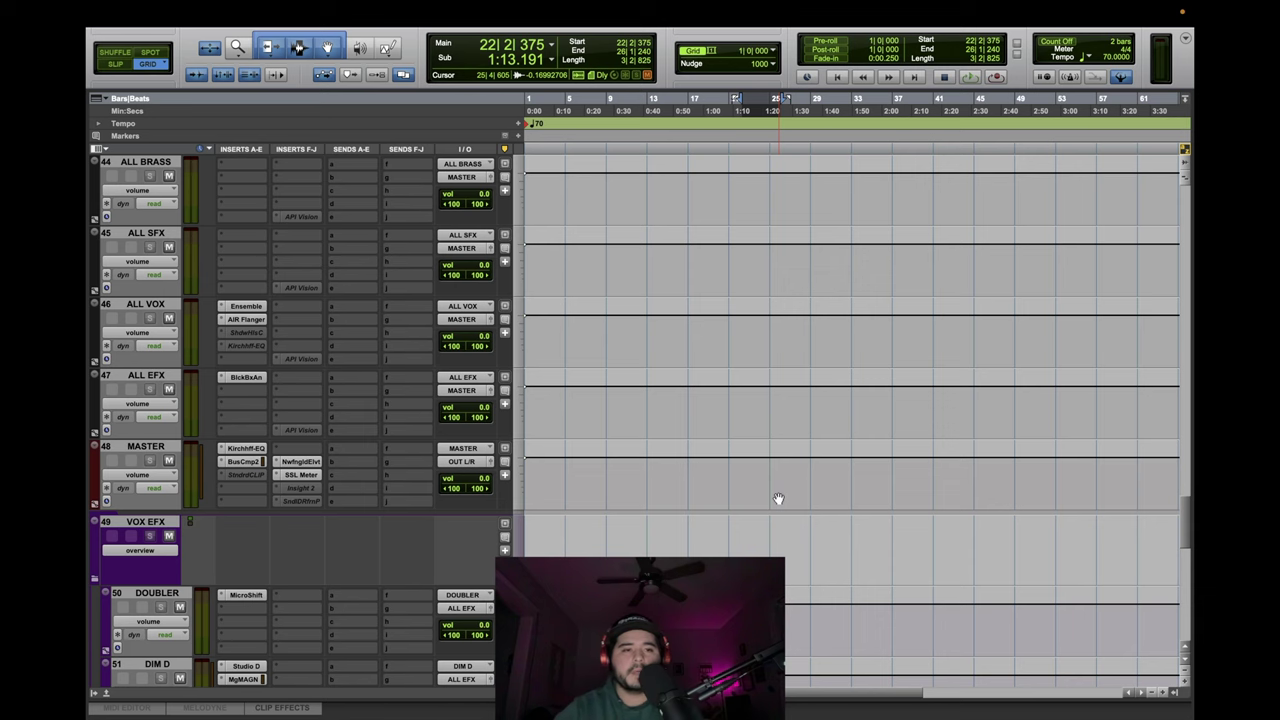
scroll(778, 498, "down", 3)
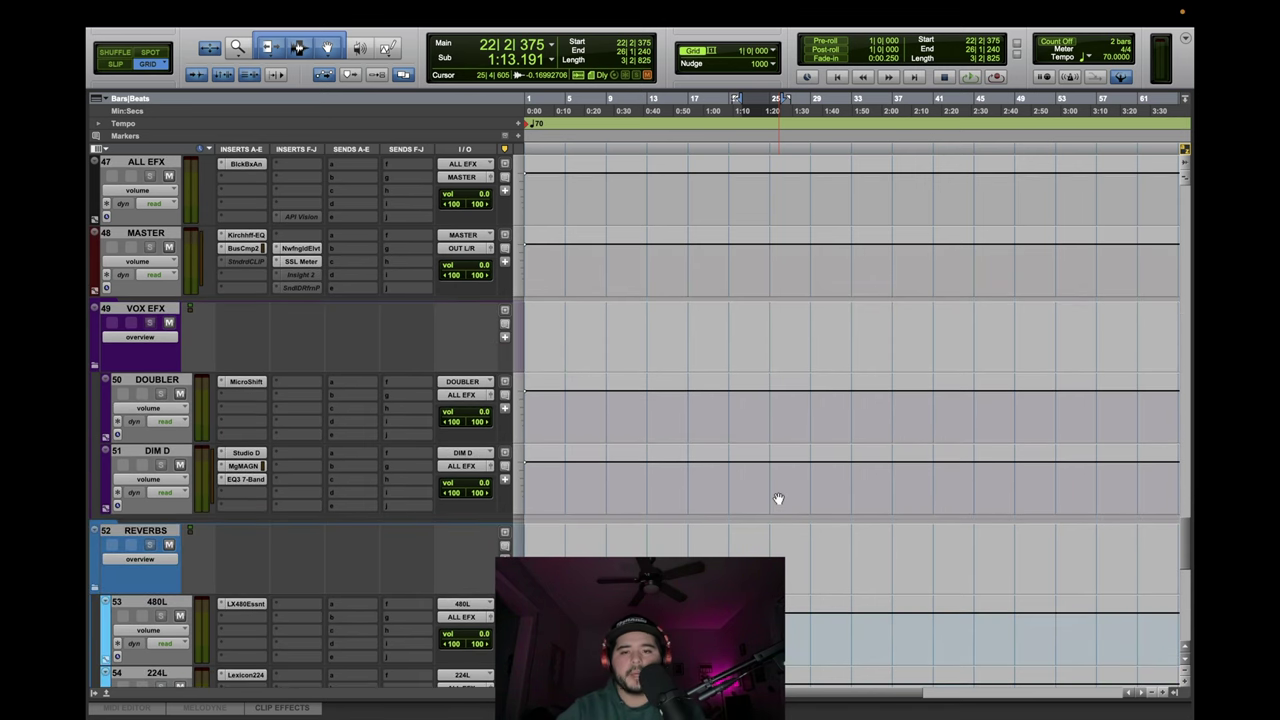
scroll(778, 498, "up", 2)
scroll(778, 498, "up", 6)
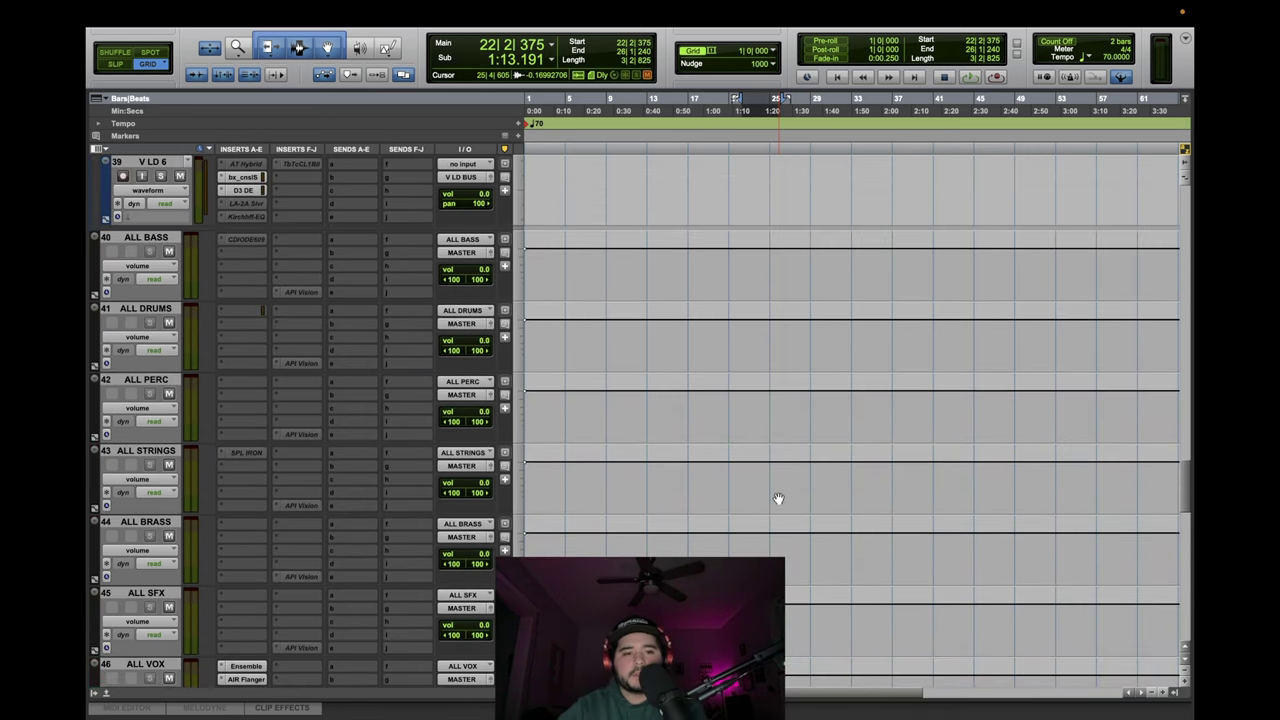
scroll(778, 498, "up", 4)
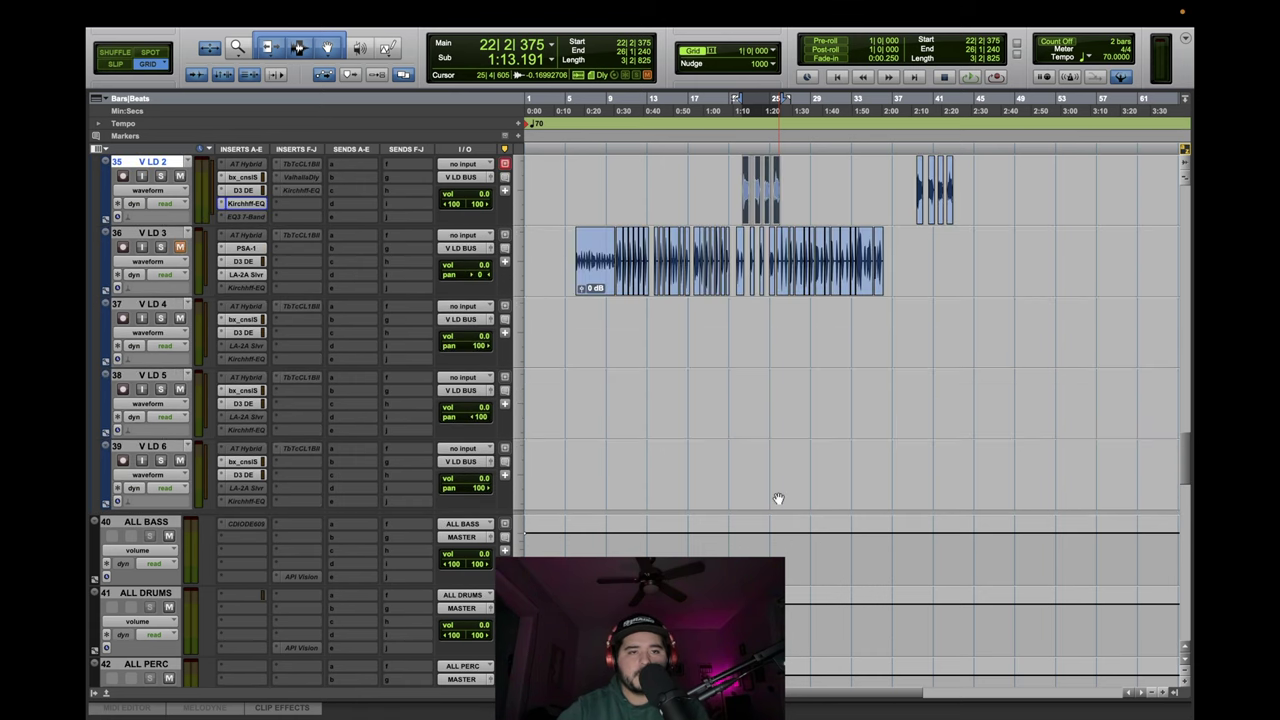